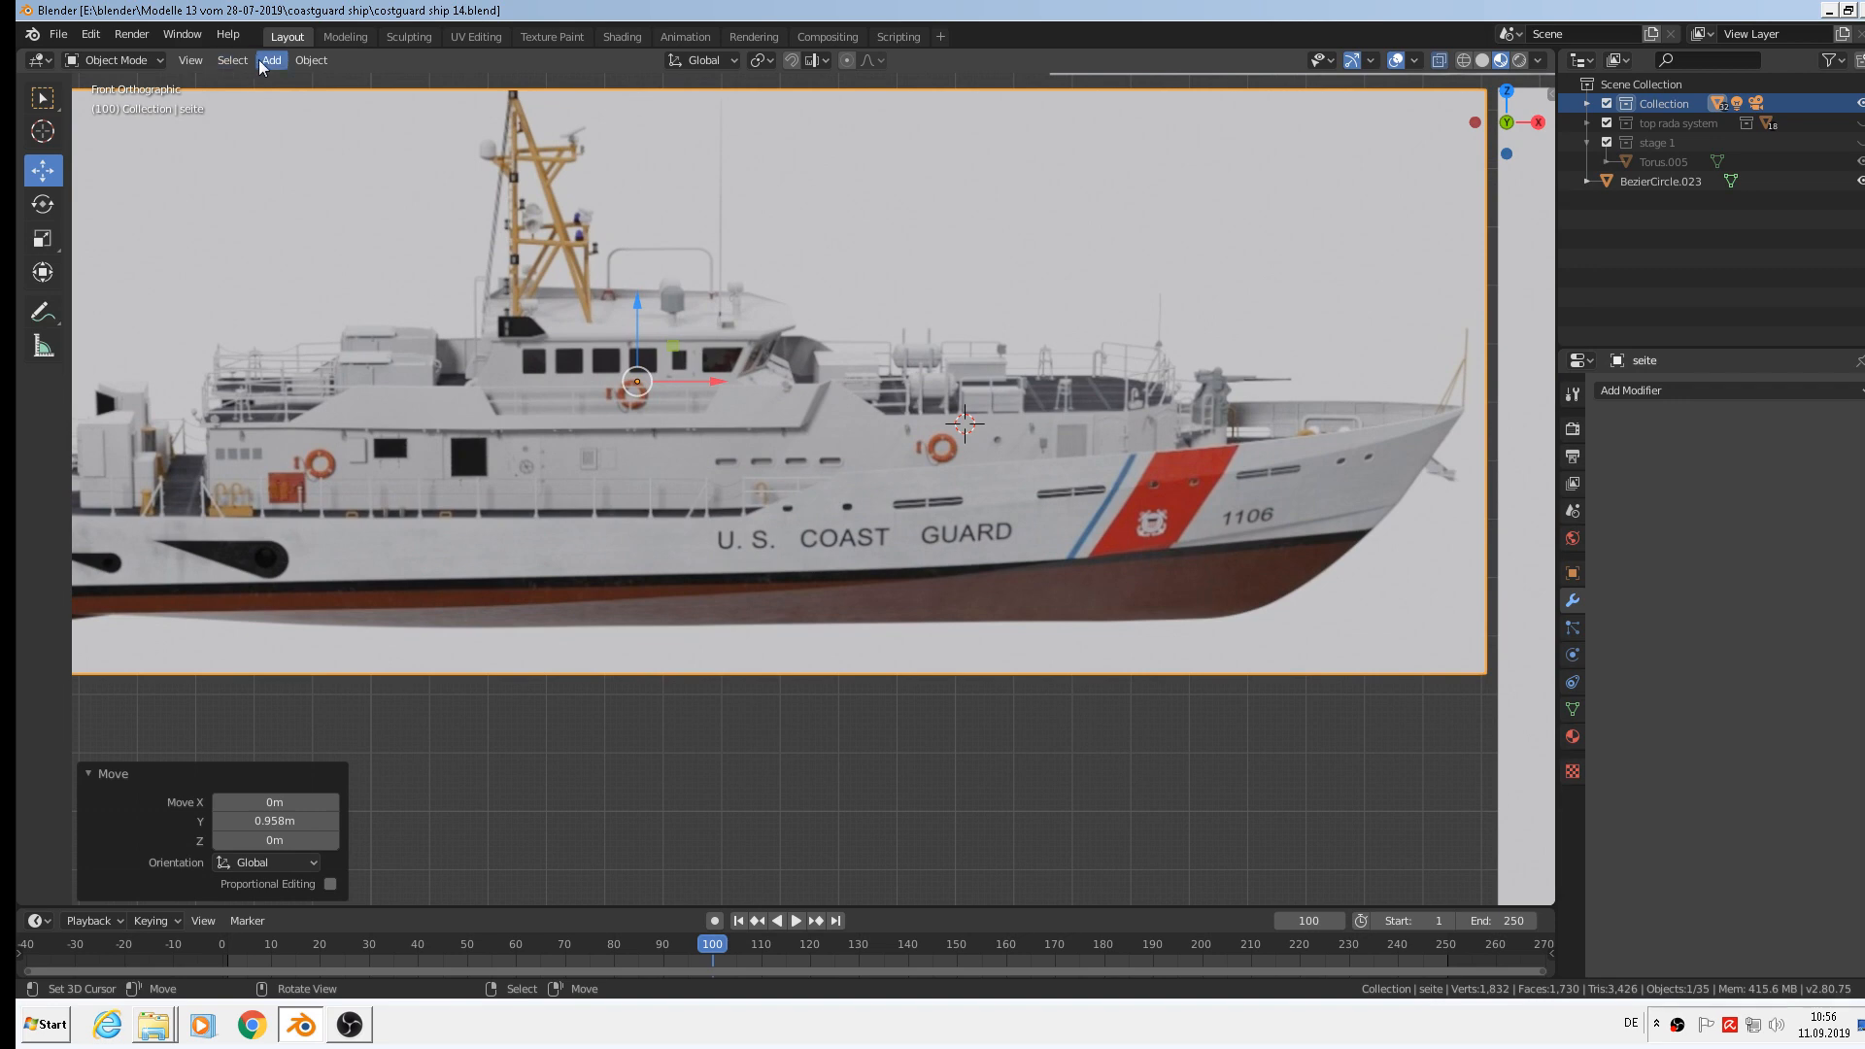
Add a cube at the 3D cursor and scale it uniformly to about 0.097.
{"action": "left_click", "coordinate": [258, 61]}
{"action": "mouse_move", "coordinate": [291, 84]}
{"action": "left_click", "coordinate": [434, 105]}
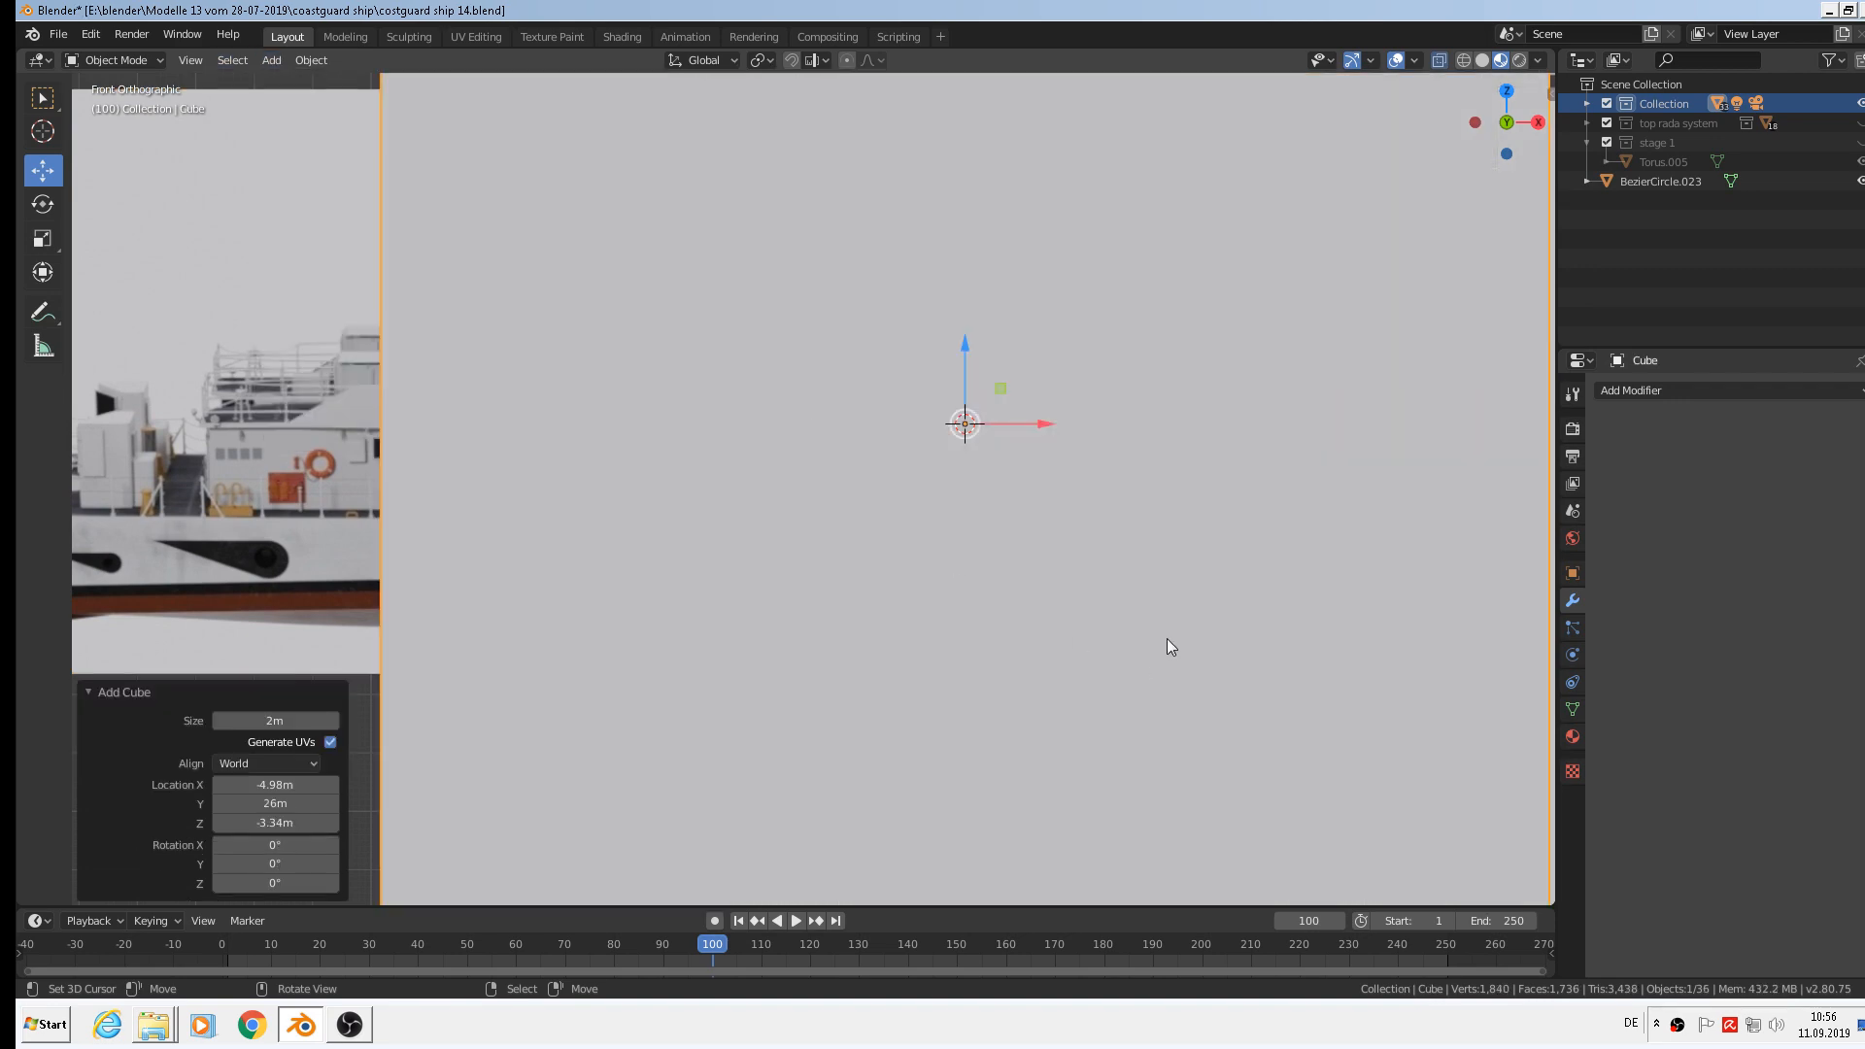
{"action": "key", "text": "s"}
{"action": "left_click", "coordinate": [953, 464]}
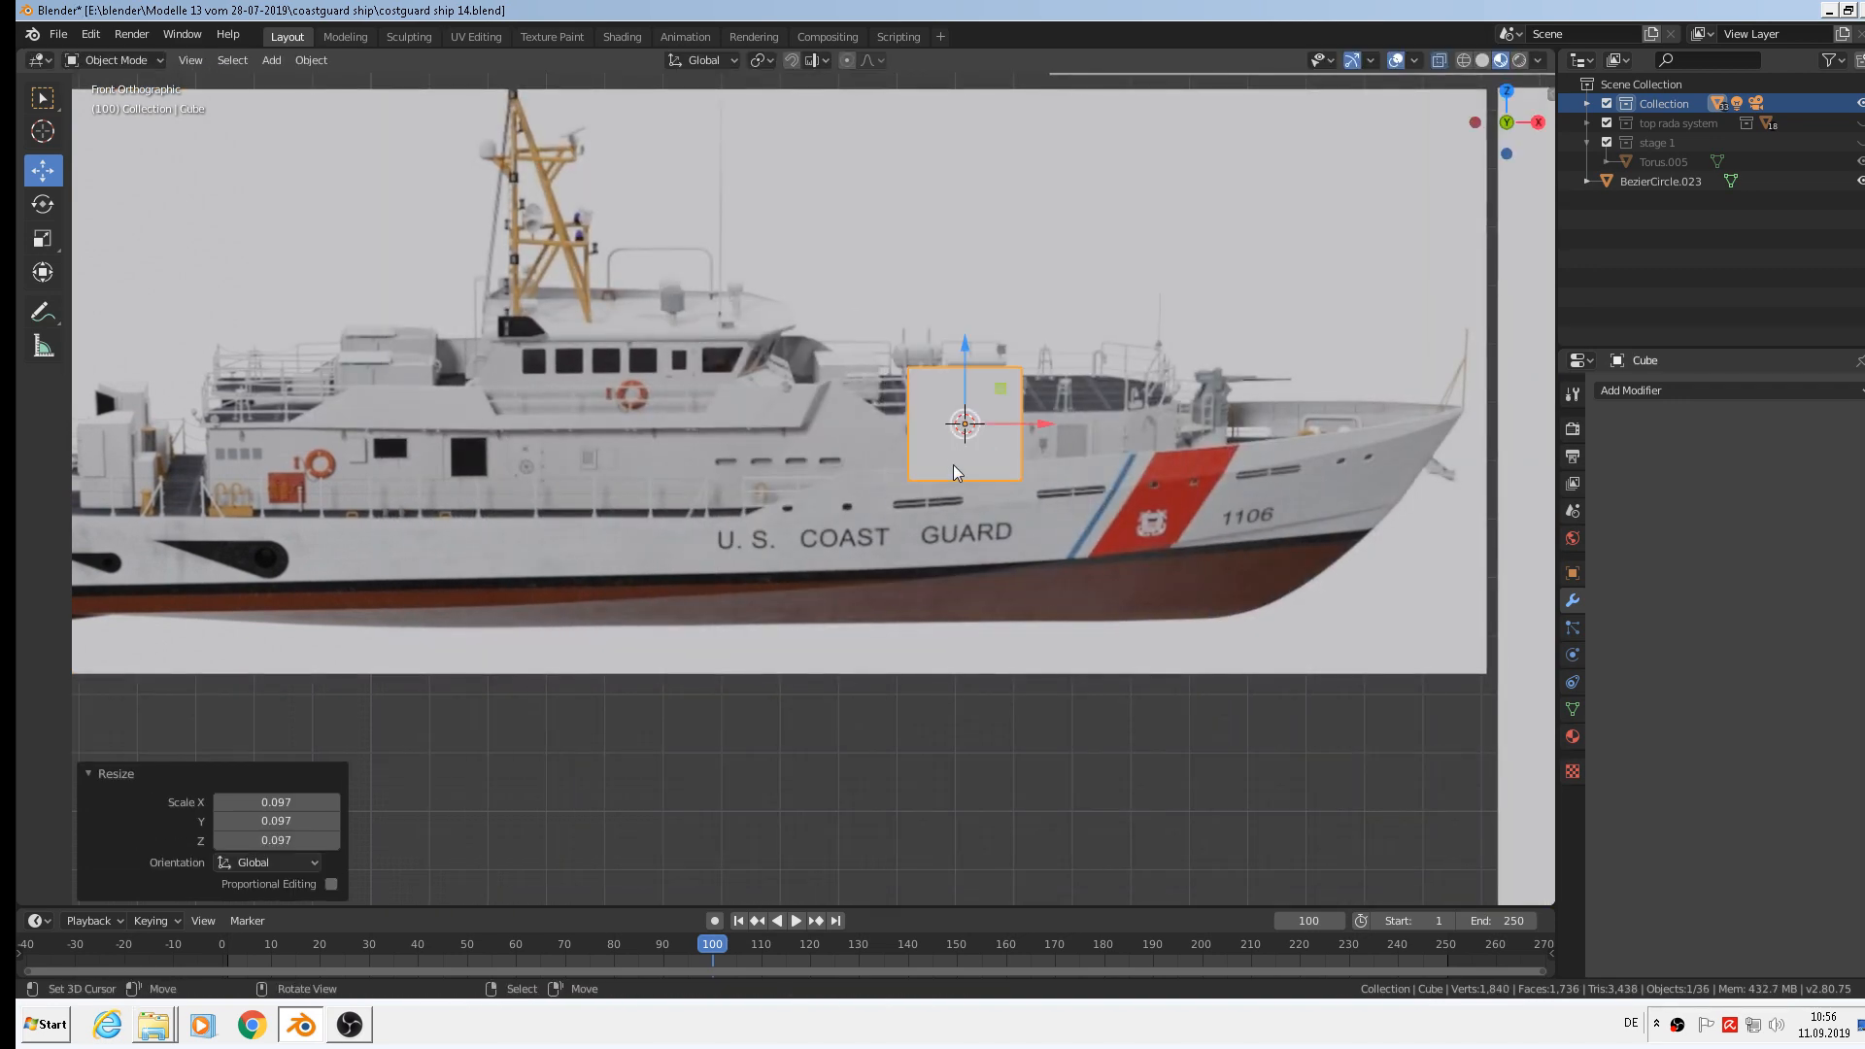
Move the cube about -0.367 m along Y in front of the reference image and flatten it to about 0.057 along Z.
{"action": "mouse_move", "coordinate": [953, 465]}
{"action": "middle_mouse_down"}
{"action": "mouse_move", "coordinate": [1143, 599]}
{"action": "mouse_move", "coordinate": [977, 457]}
{"action": "middle_mouse_up"}
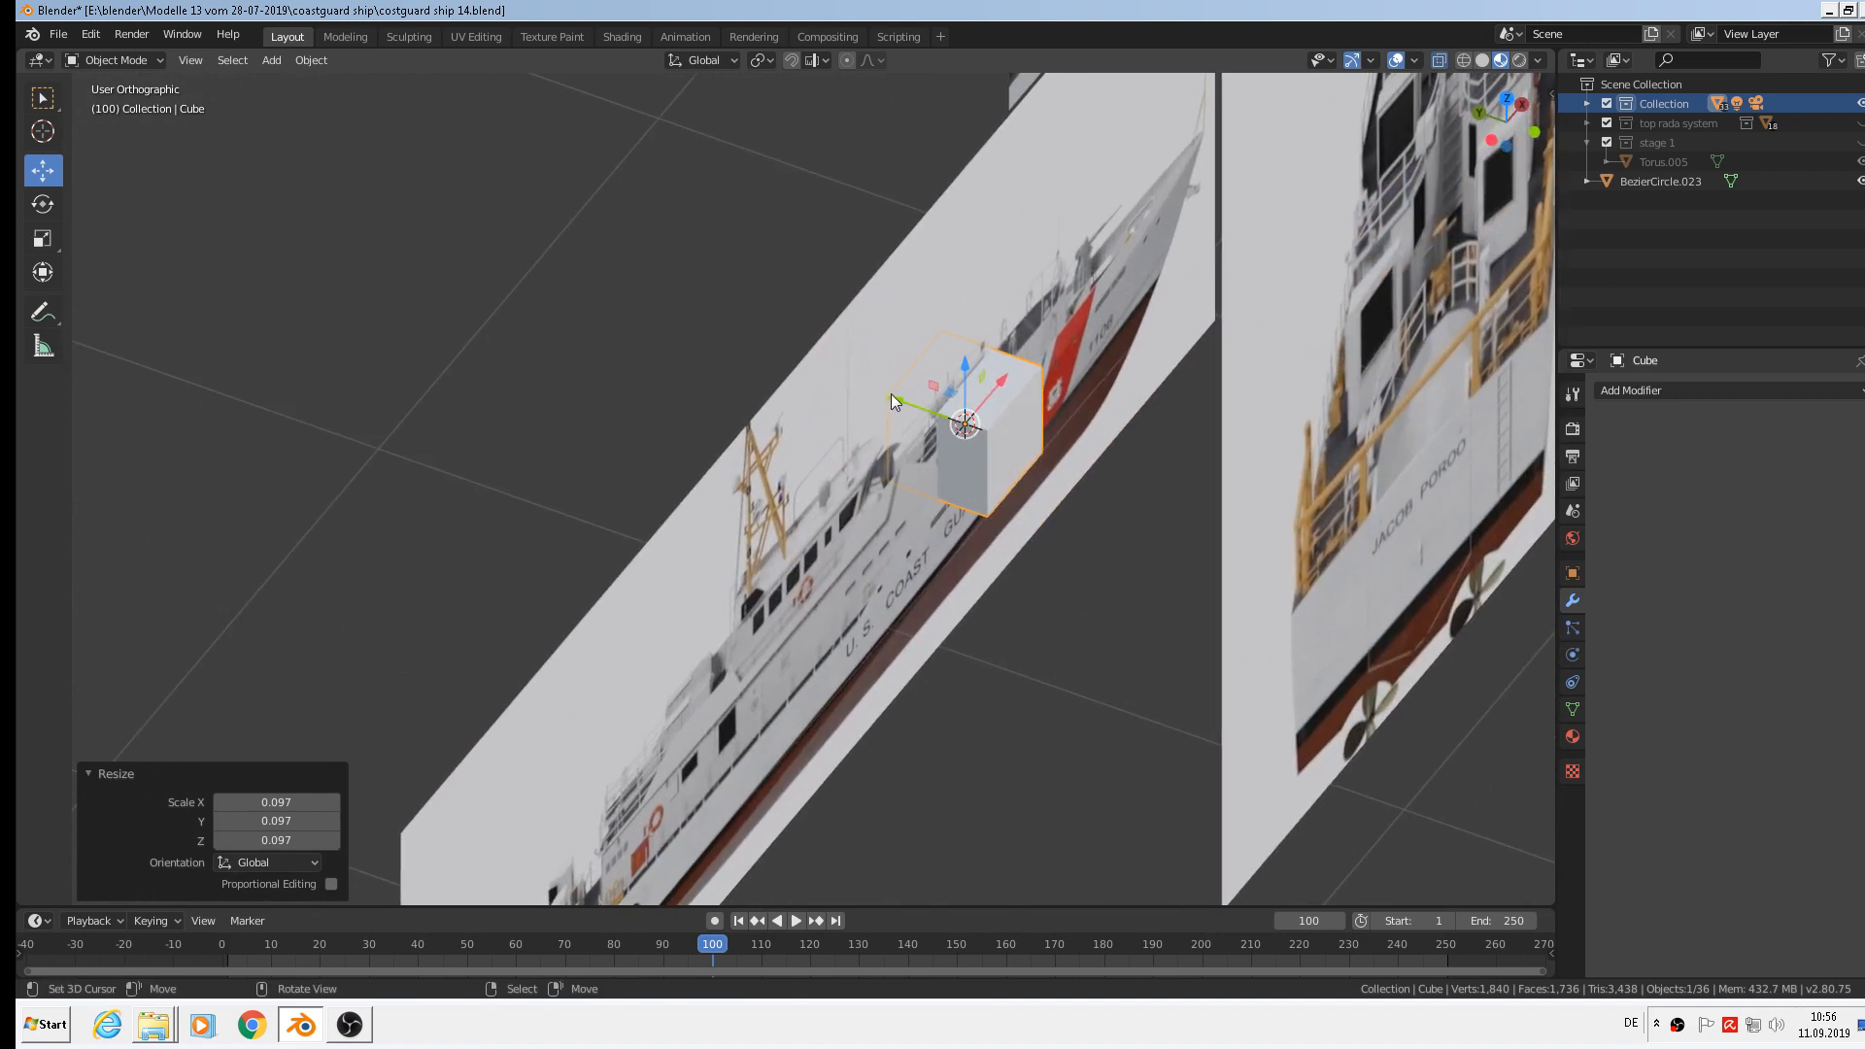
{"action": "left_click_drag", "start_coordinate": [890, 394], "coordinate": [1068, 469]}
{"action": "scroll", "coordinate": [1199, 551], "scroll_direction": "up", "scroll_amount": 3}
{"action": "middle_click_drag", "start_coordinate": [1198, 550], "coordinate": [1112, 482]}
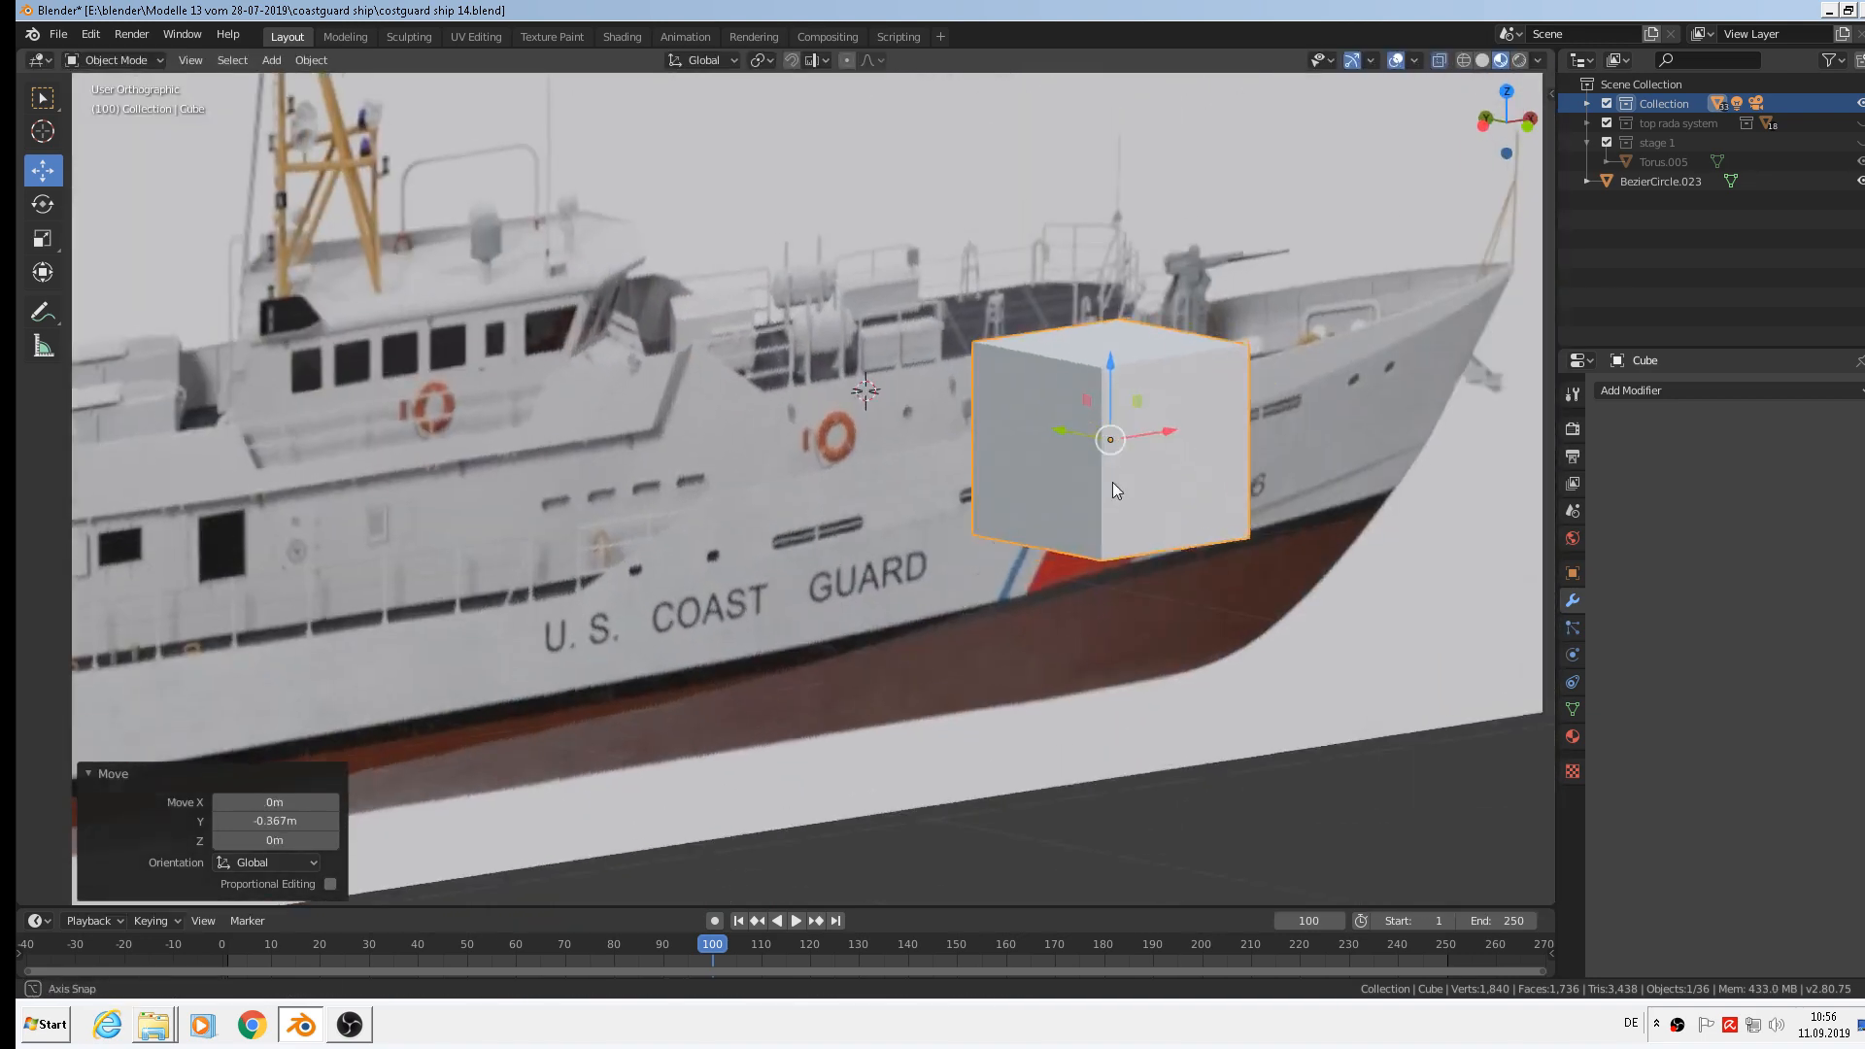
{"action": "key", "text": "s"}
{"action": "key", "text": "z"}
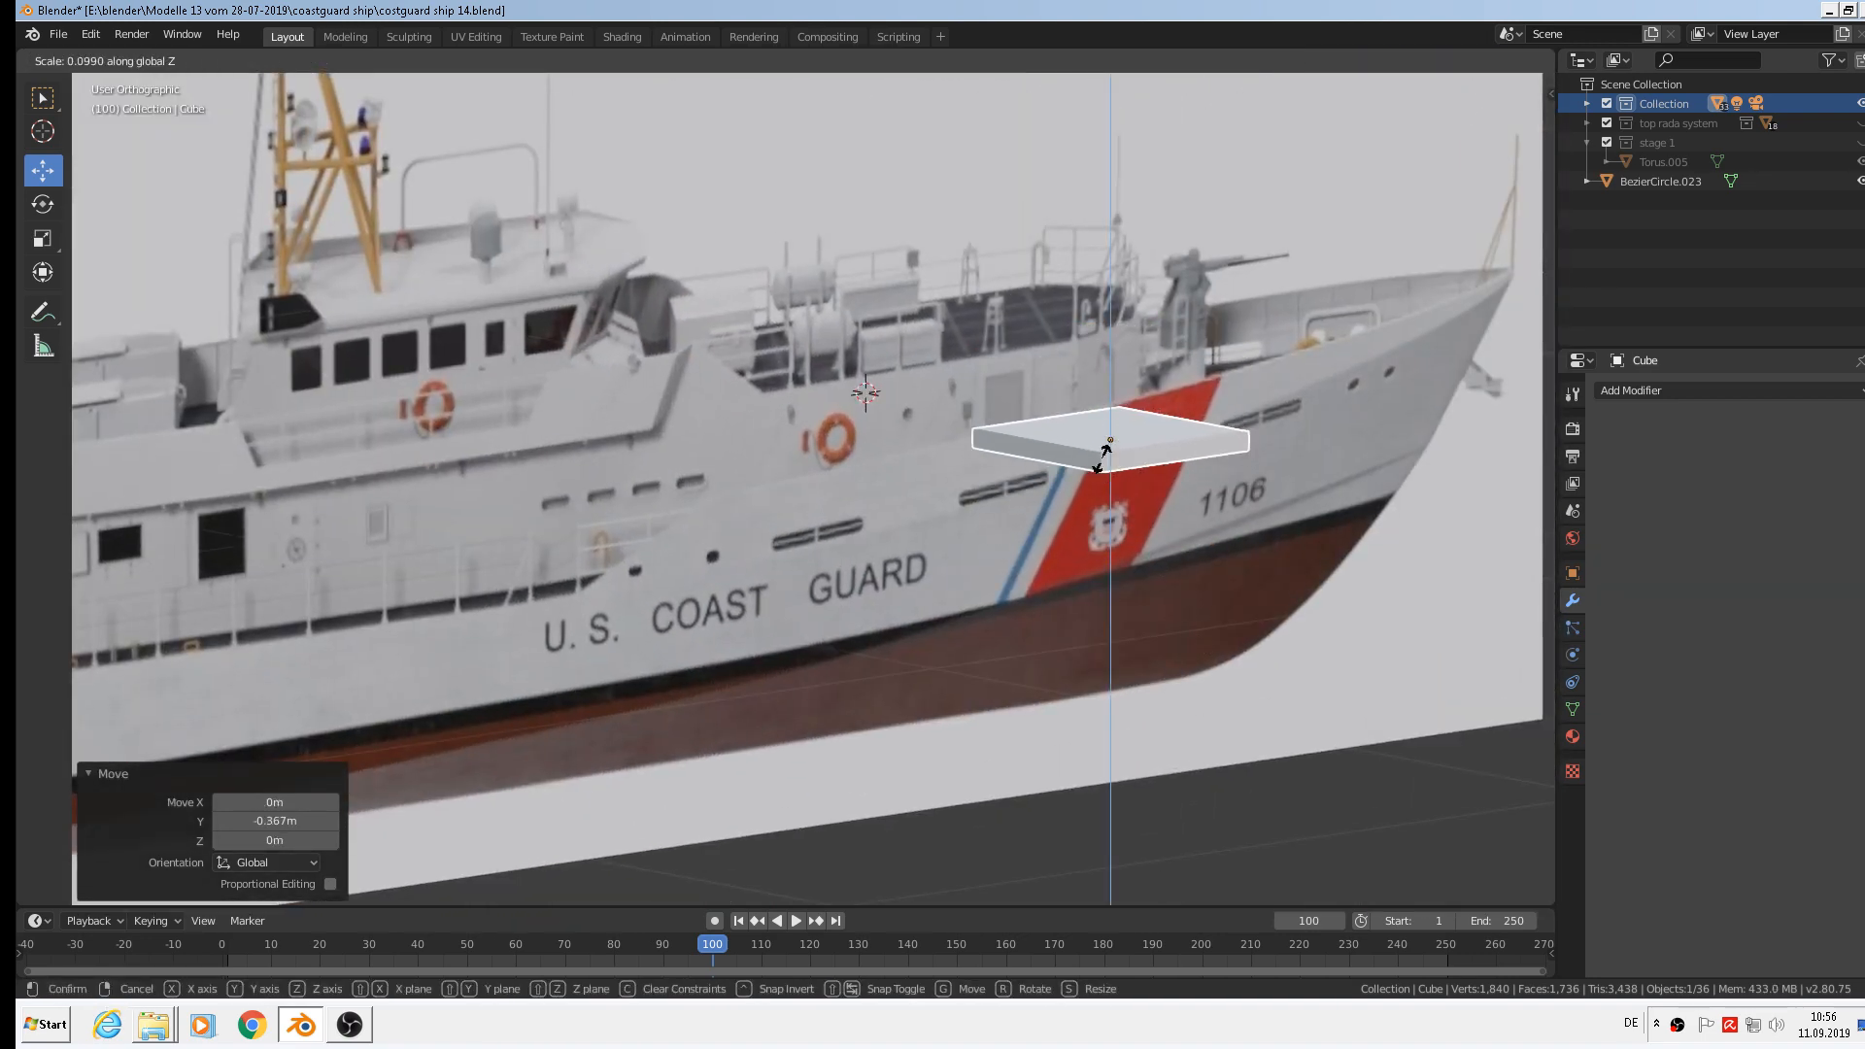
{"action": "left_click", "coordinate": [1108, 454]}
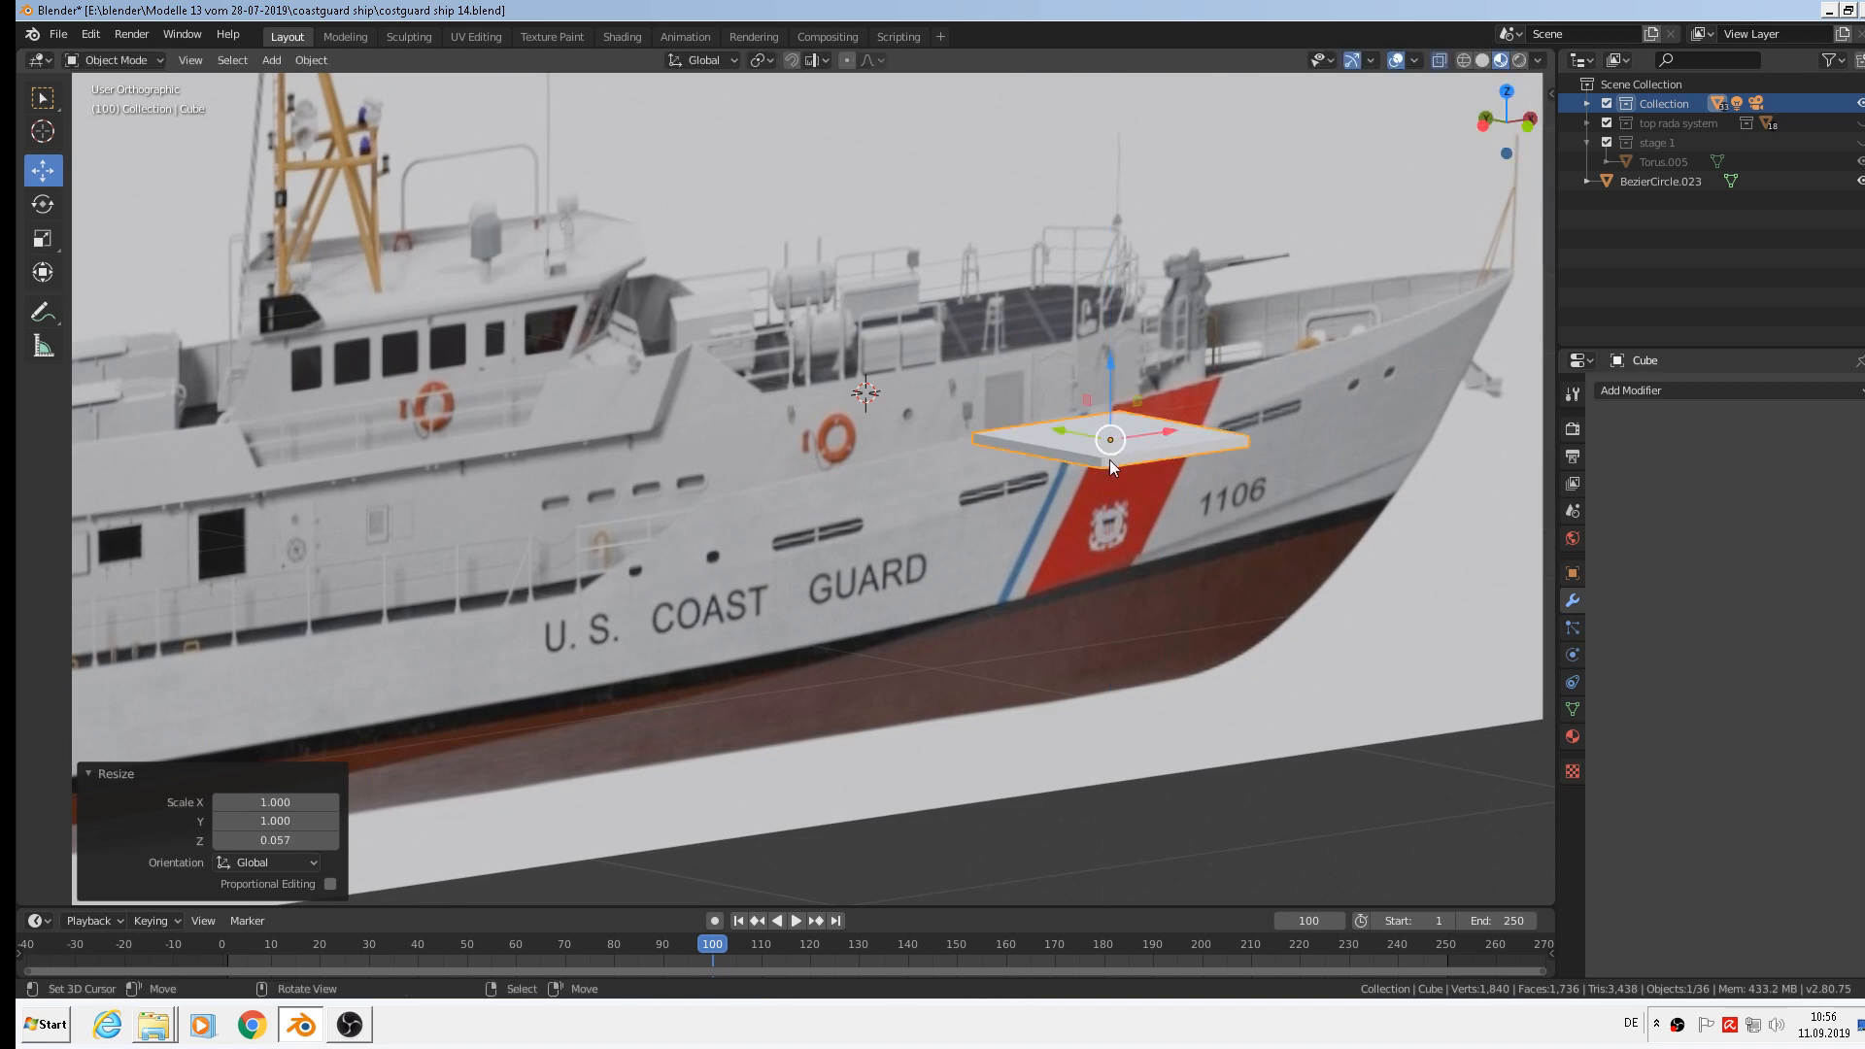
Stretch the flat slab to about 1.75 along X and shift it about 0.03 m along X to match the deck in the reference.
{"action": "key", "text": "KP_1"}
{"action": "scroll", "coordinate": [1146, 487], "scroll_direction": "up", "scroll_amount": 1}
{"action": "middle_click_drag", "start_coordinate": [1147, 487], "coordinate": [828, 464], "text": "shift"}
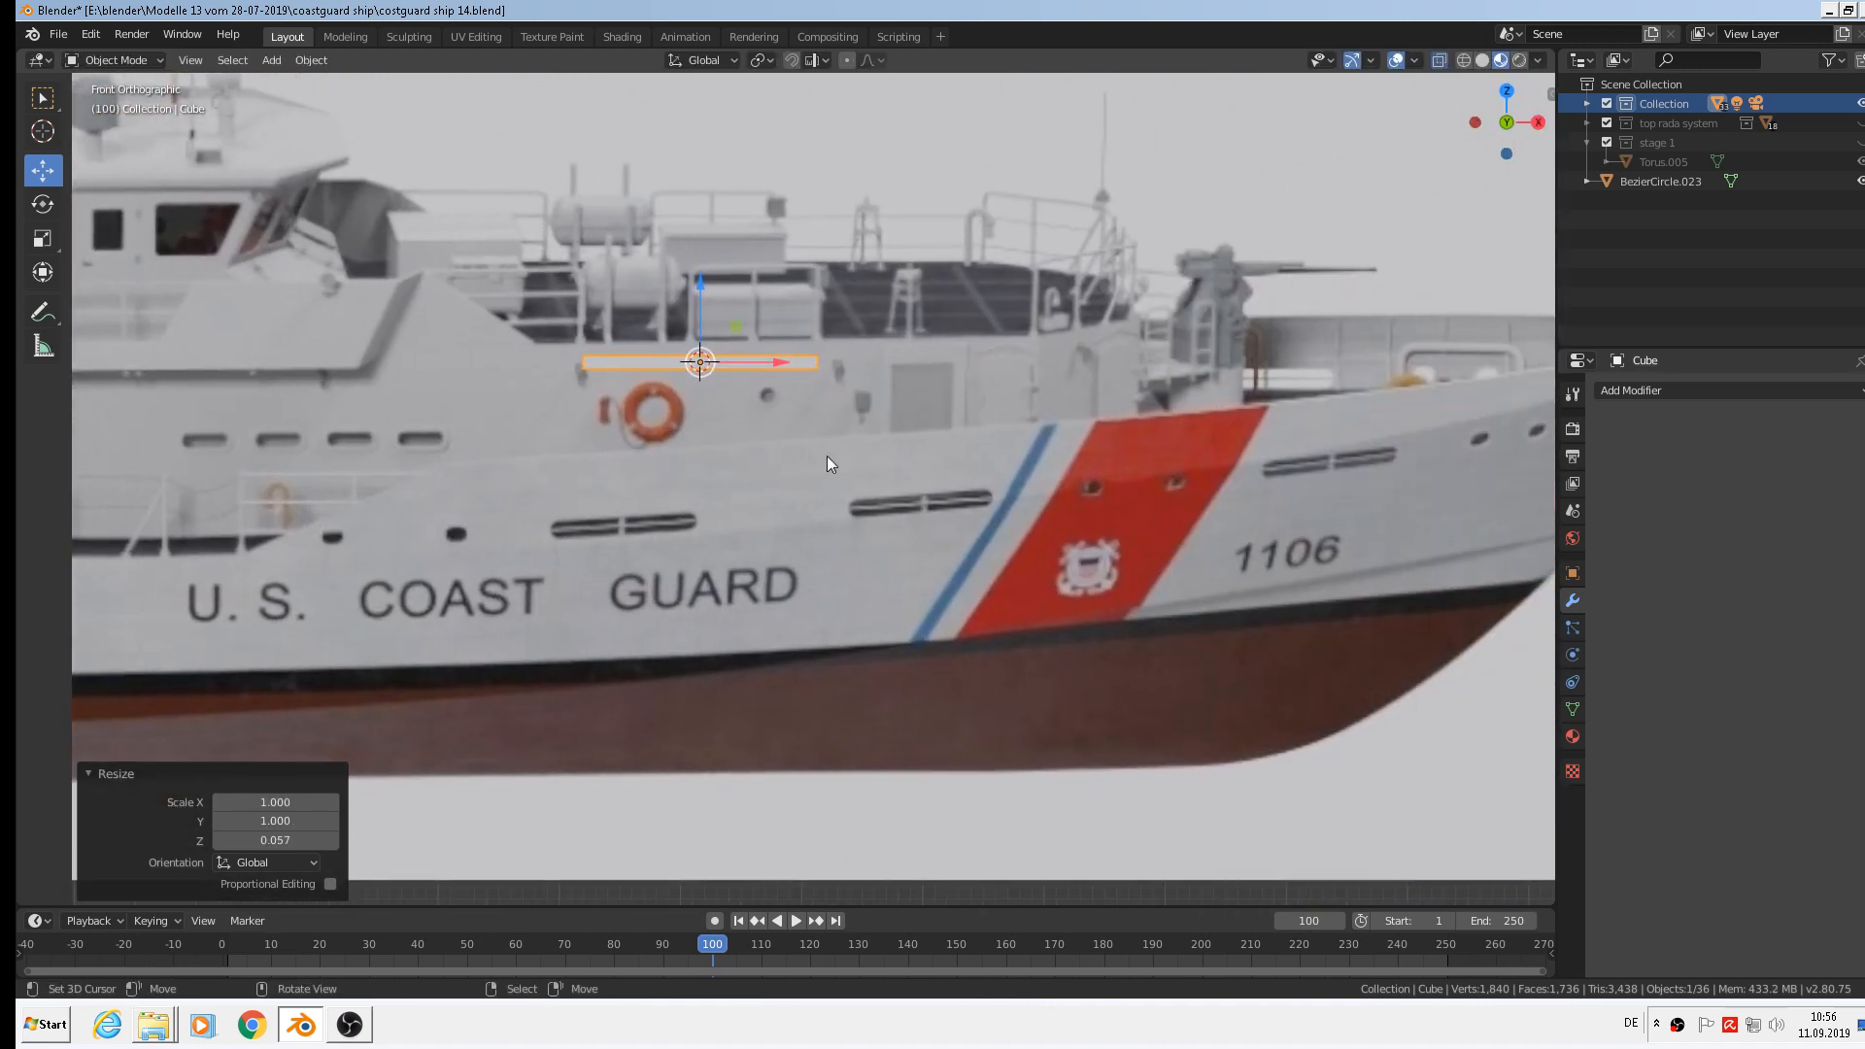
{"action": "key", "text": "s"}
{"action": "key", "text": "x"}
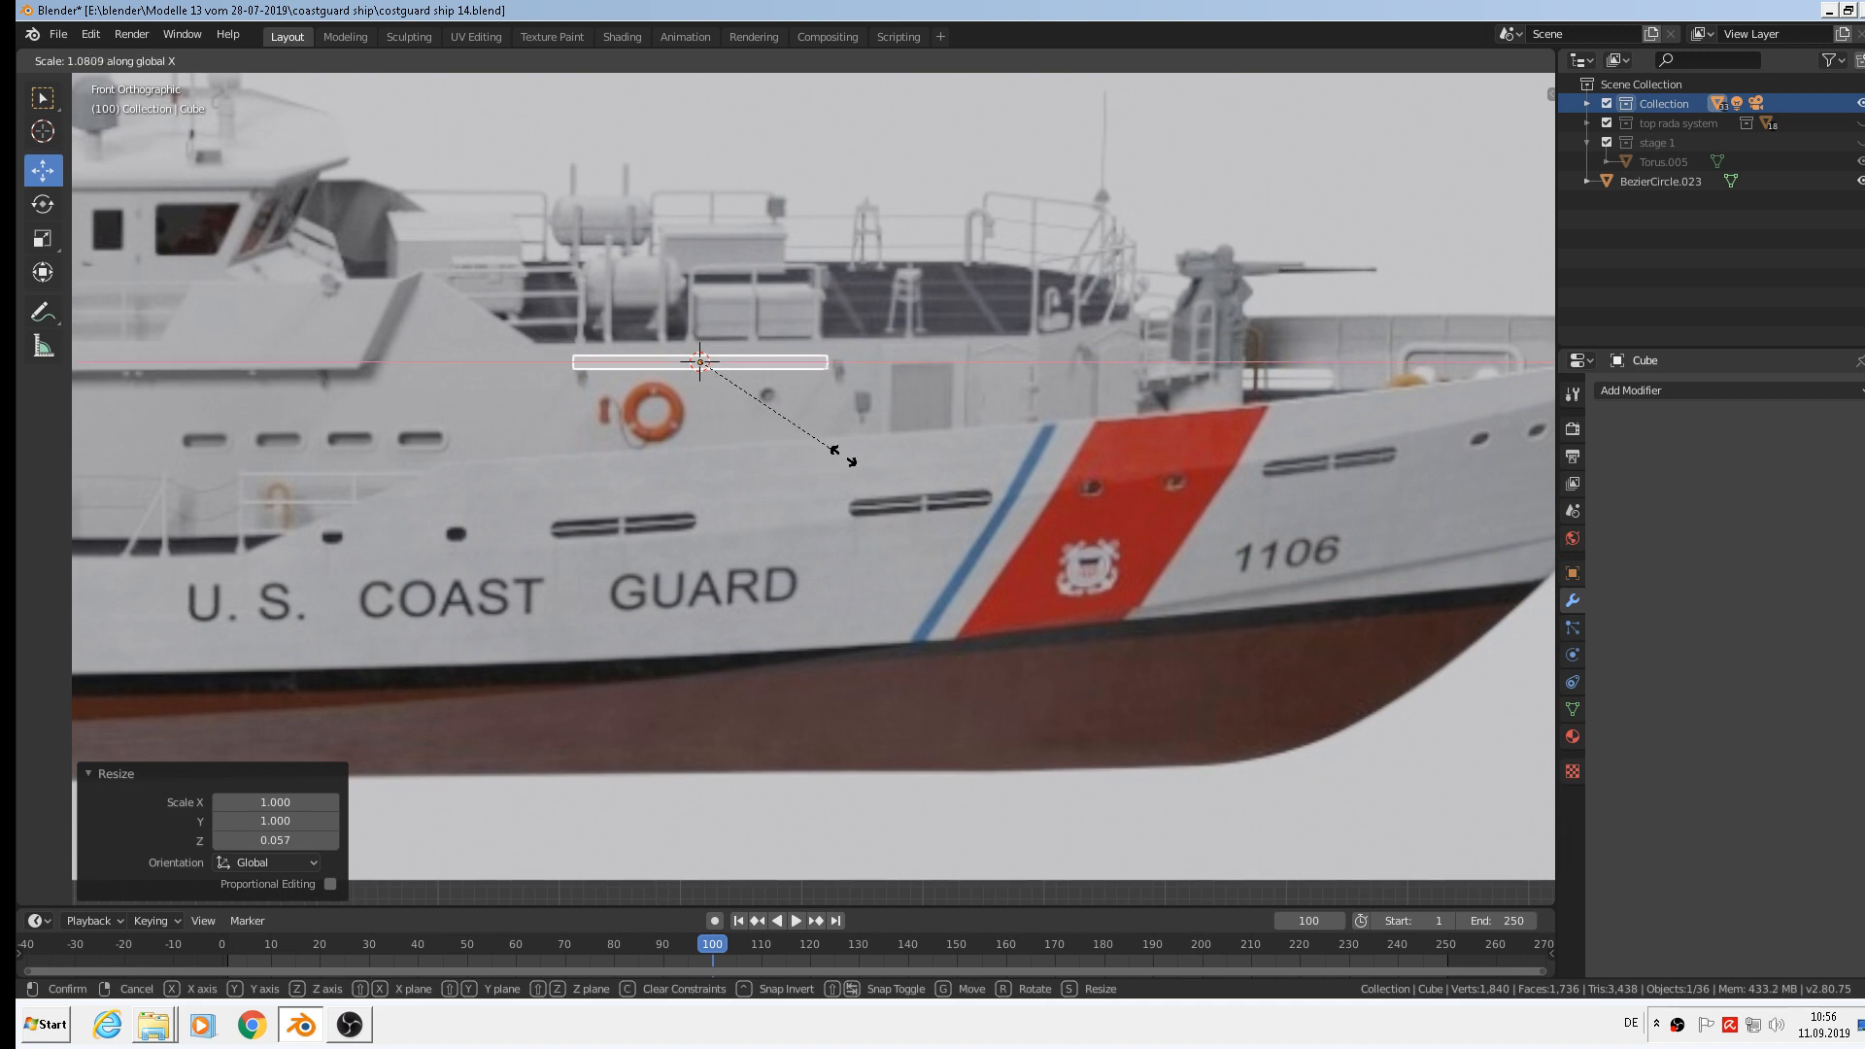
{"action": "left_click", "coordinate": [950, 462]}
{"action": "key", "text": "g"}
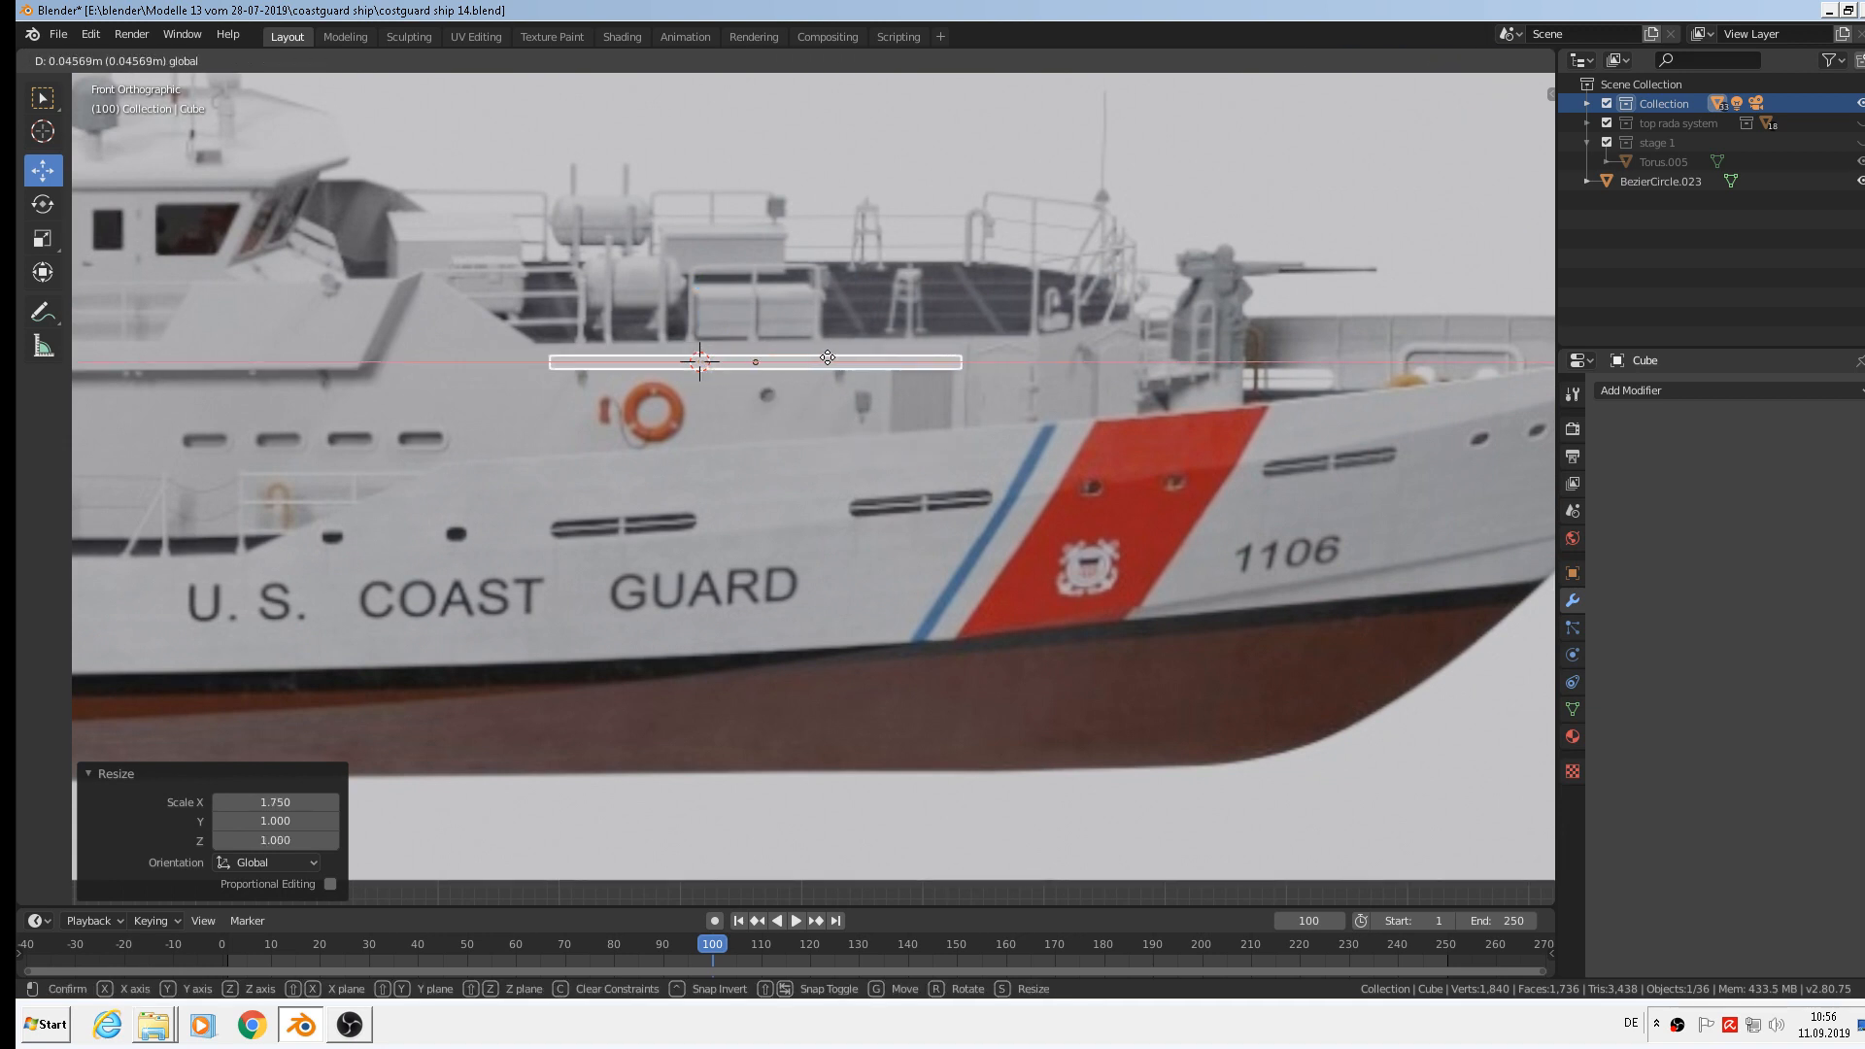
{"action": "left_click", "coordinate": [808, 356]}
In Edit Mode, move the slab's bow-side end face about 0.072 m along X.
{"action": "middle_click_drag", "start_coordinate": [809, 354], "coordinate": [935, 375]}
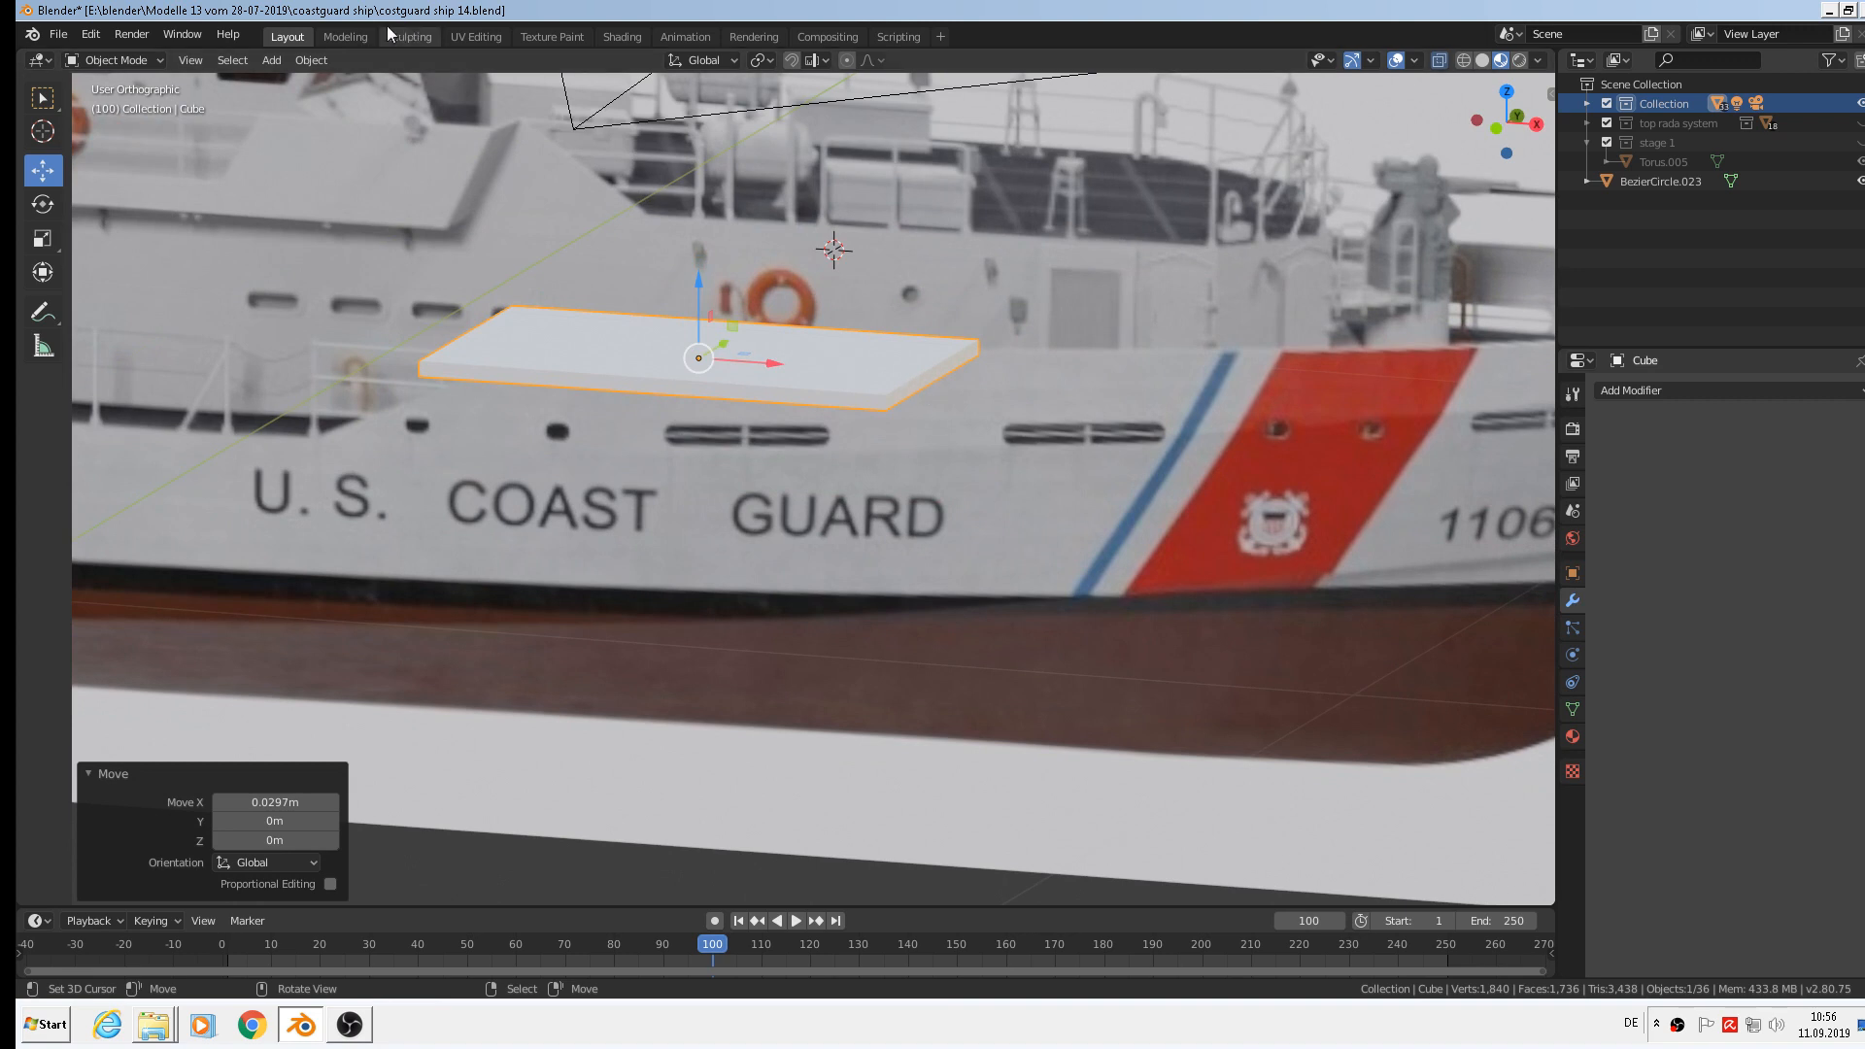
{"action": "key", "text": "Tab"}
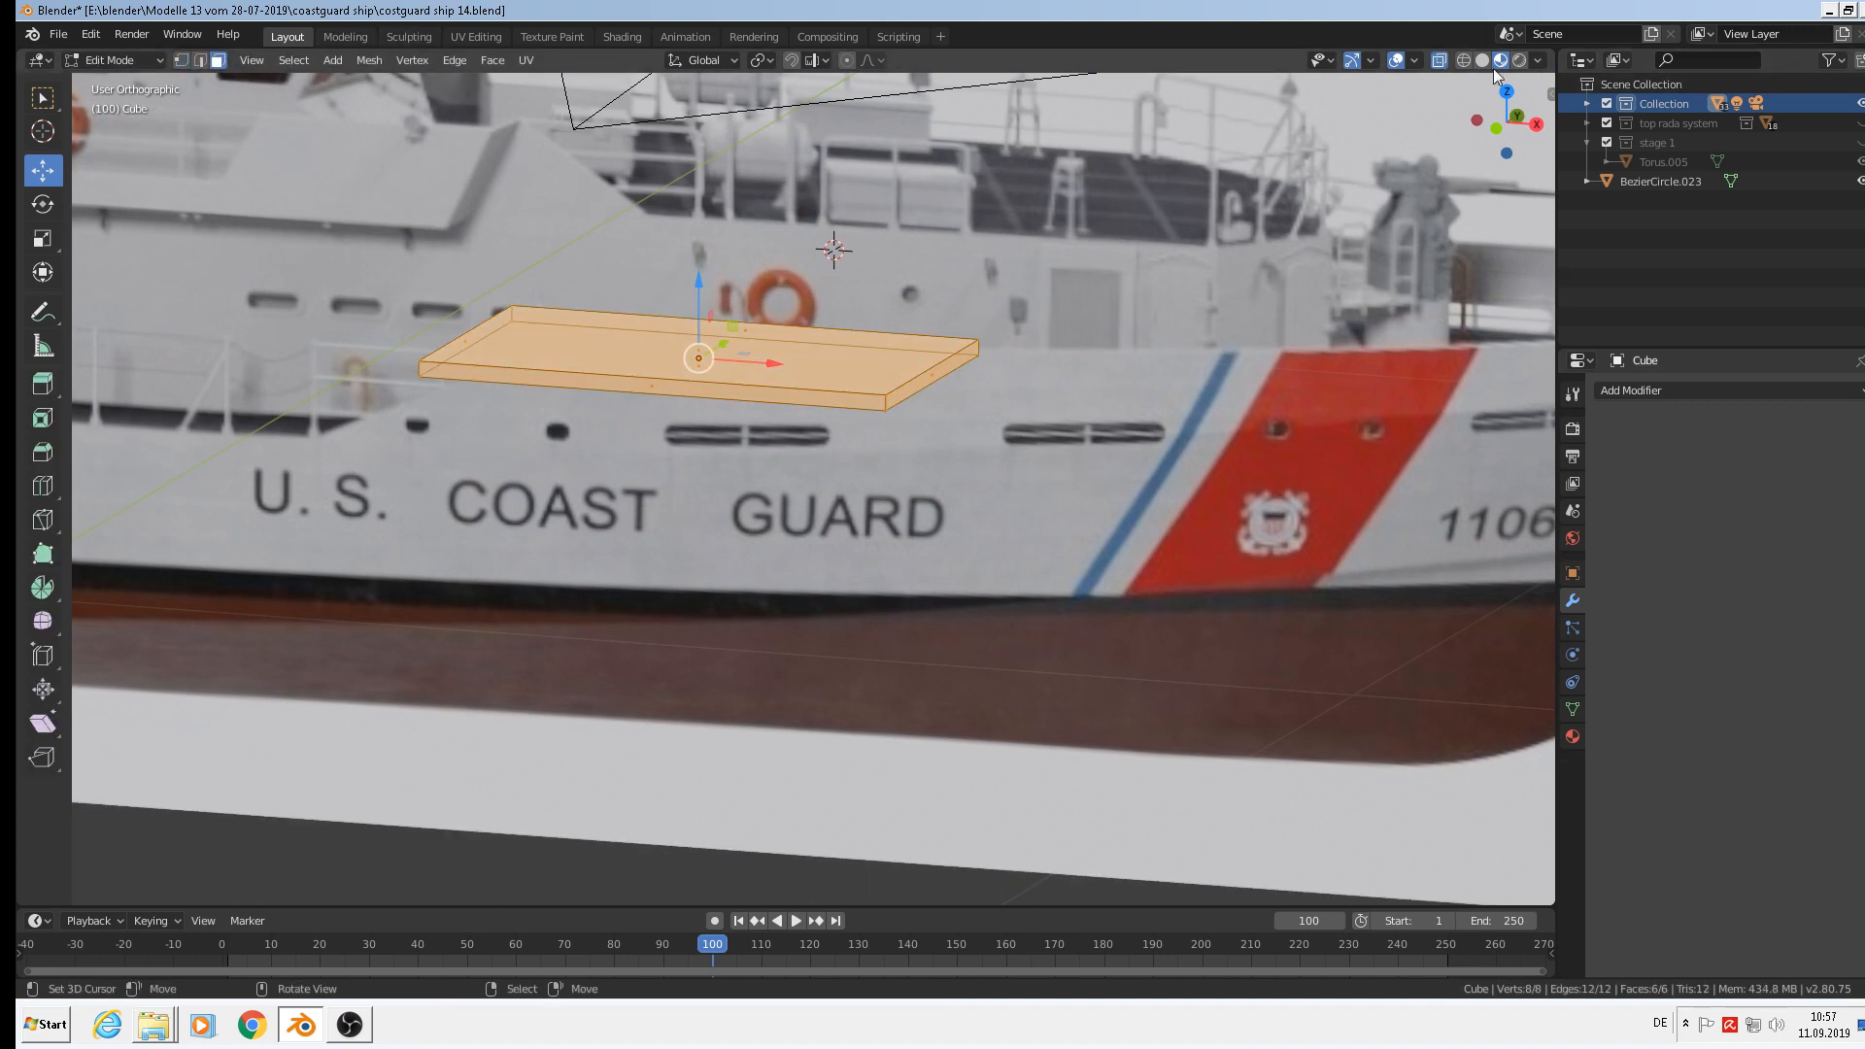
{"action": "left_click", "coordinate": [936, 366]}
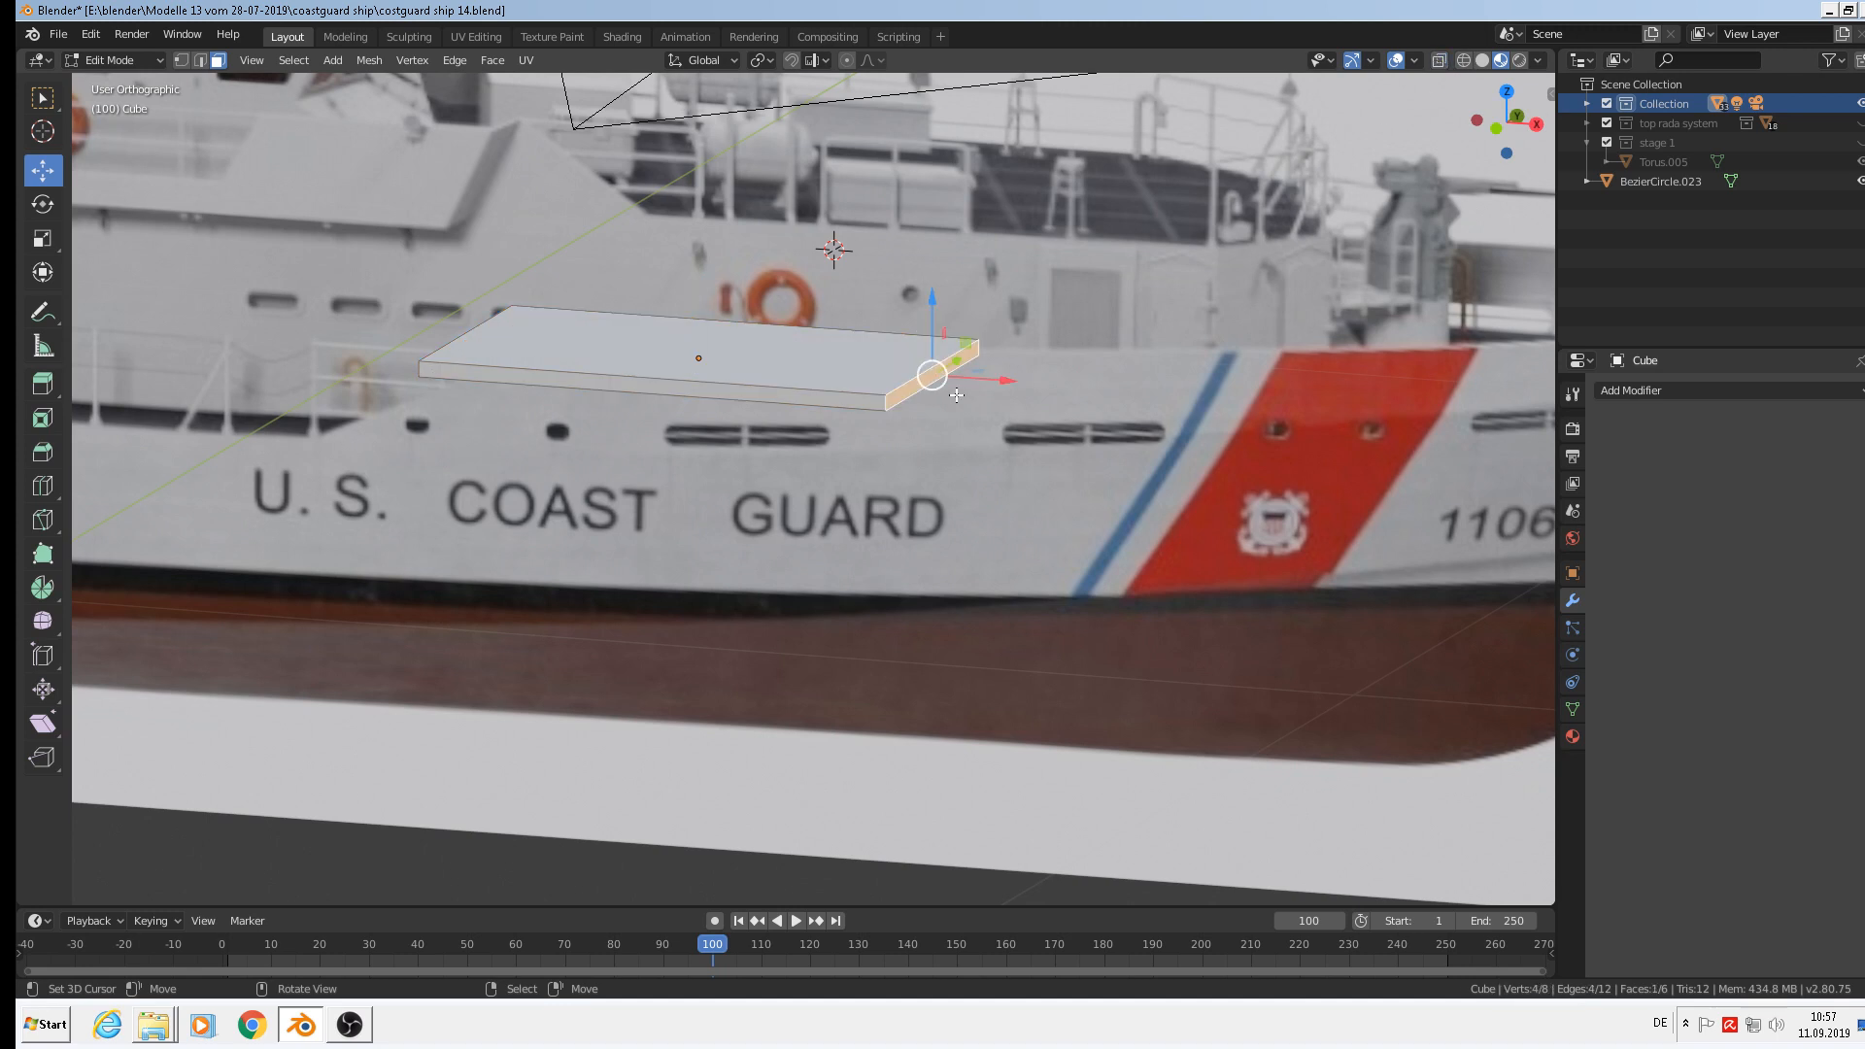
{"action": "key", "text": "KP_1"}
{"action": "left_click_drag", "start_coordinate": [1025, 376], "coordinate": [1125, 375]}
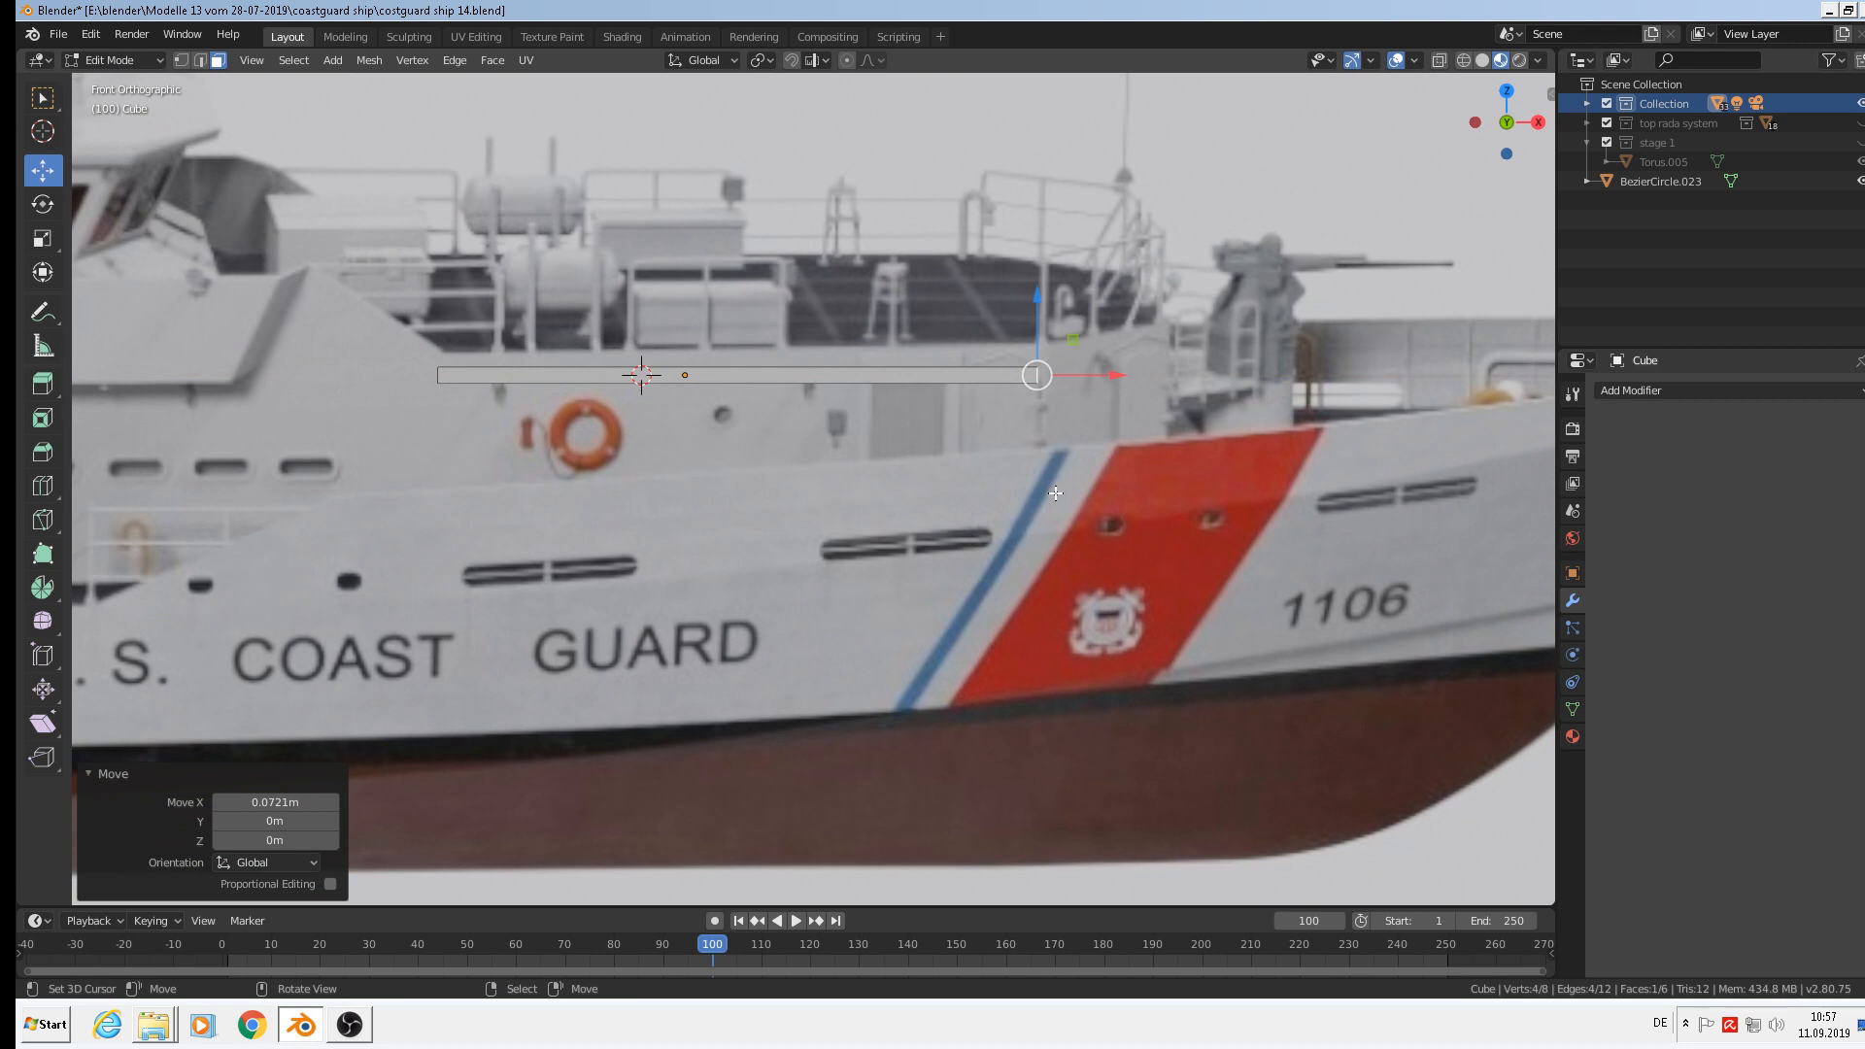
Extrude the bow-side end face about 0.087 m along X to add a front segment.
{"action": "key", "text": "e"}
{"action": "key", "text": "Escape"}
{"action": "left_click_drag", "start_coordinate": [1120, 390], "coordinate": [1170, 409]}
Try to widen the slab by moving its long side faces about -0.086 m along Y.
{"action": "middle_click_drag", "start_coordinate": [1155, 411], "coordinate": [1160, 473]}
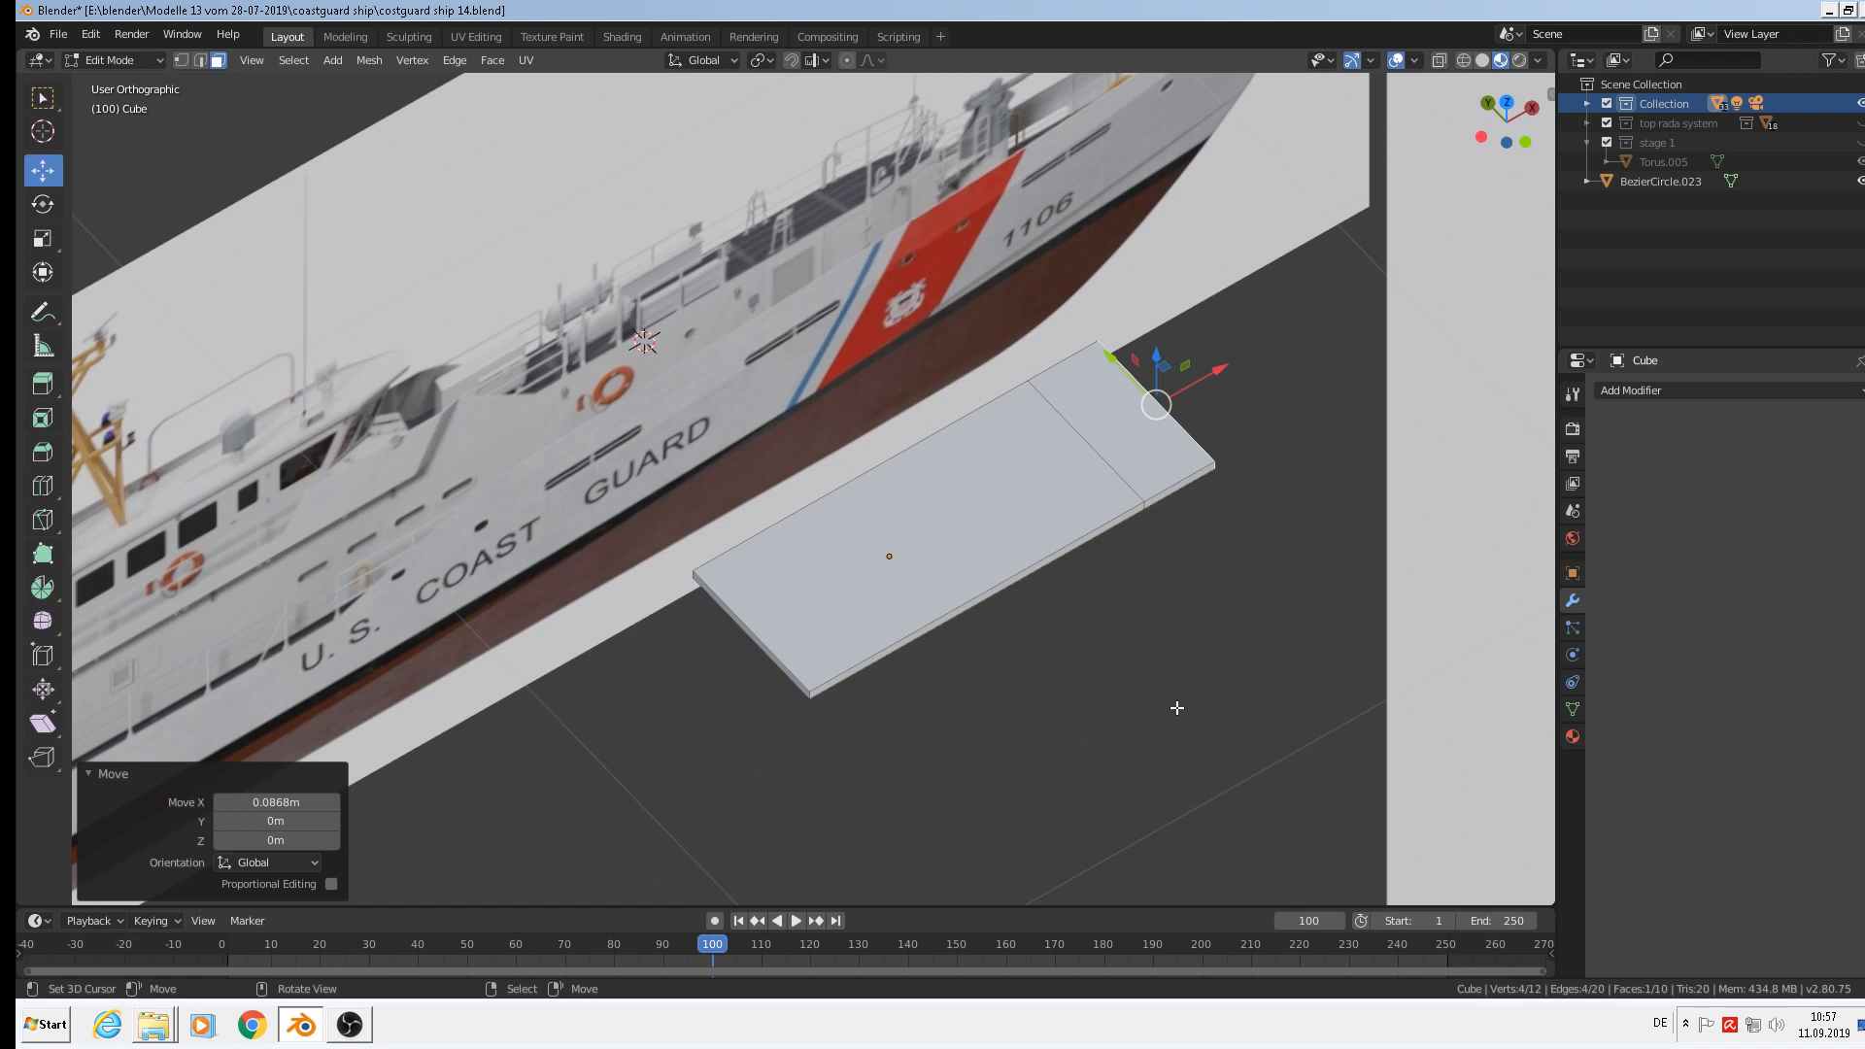
{"action": "left_click", "coordinate": [1024, 573]}
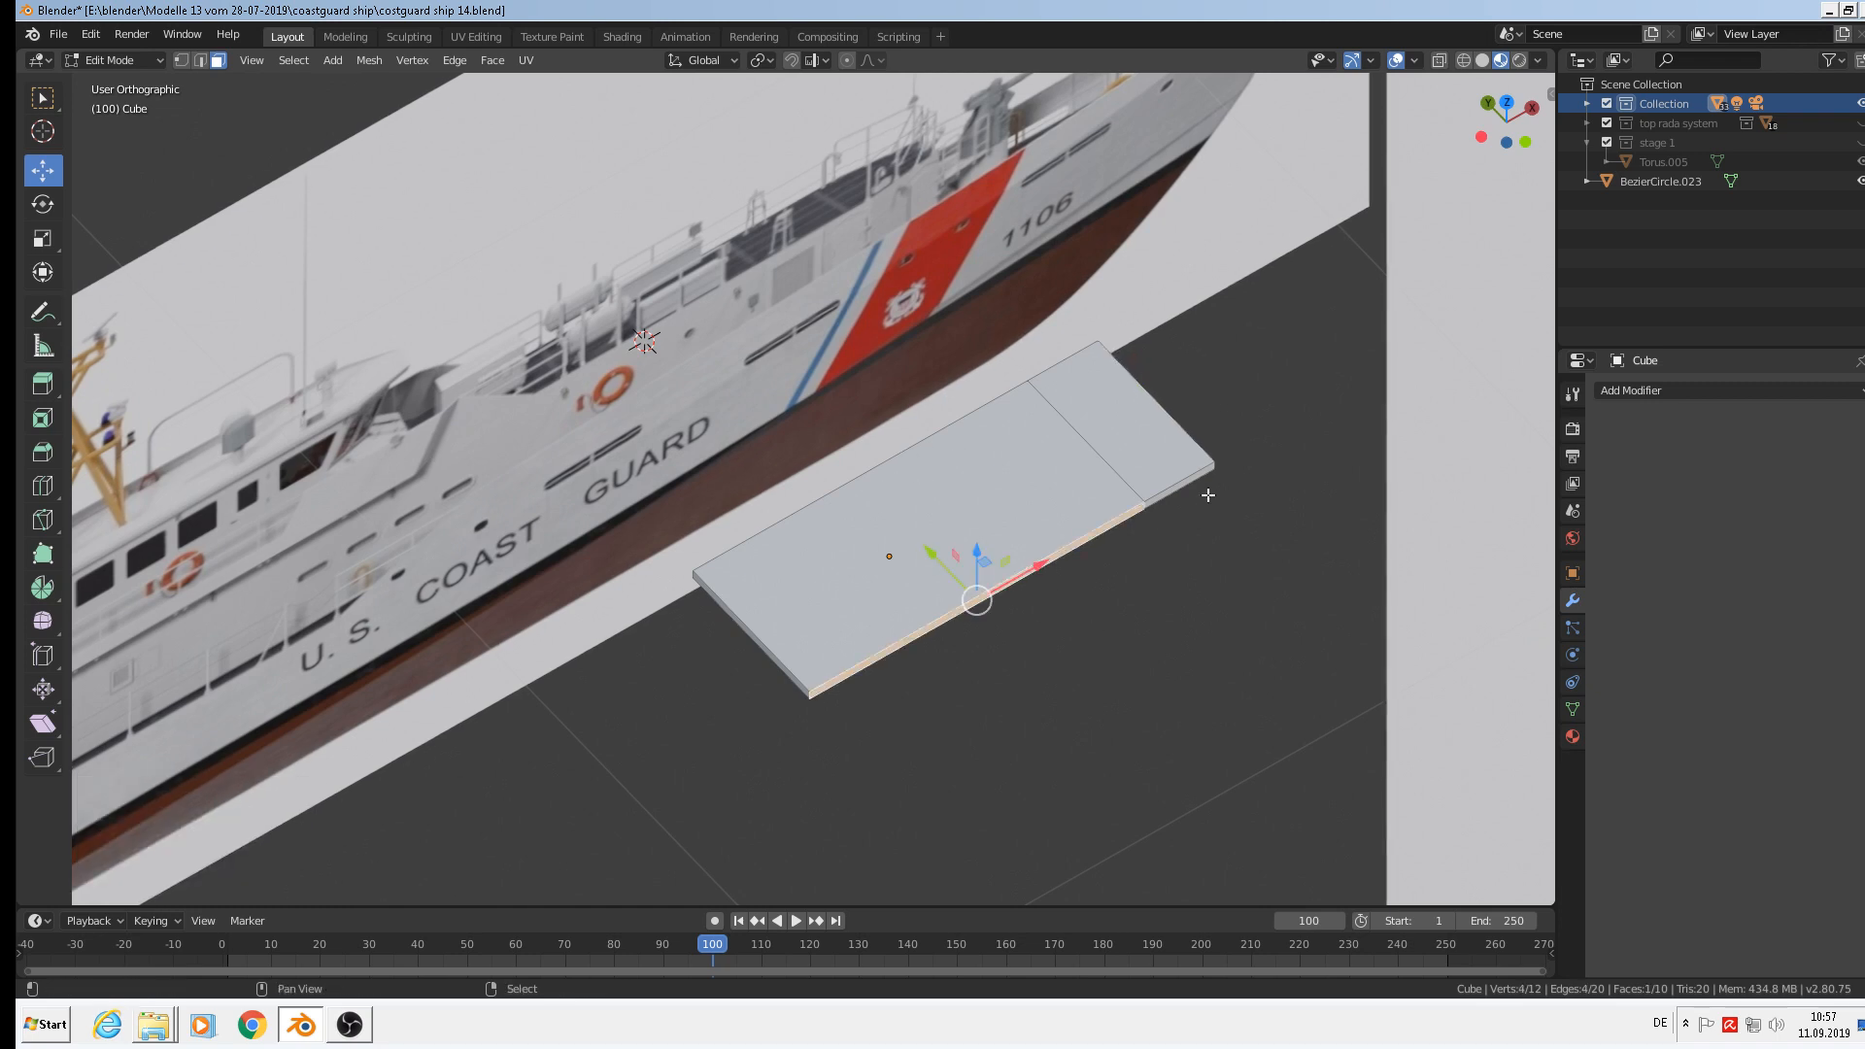
{"action": "left_click", "coordinate": [1158, 515], "text": "shift"}
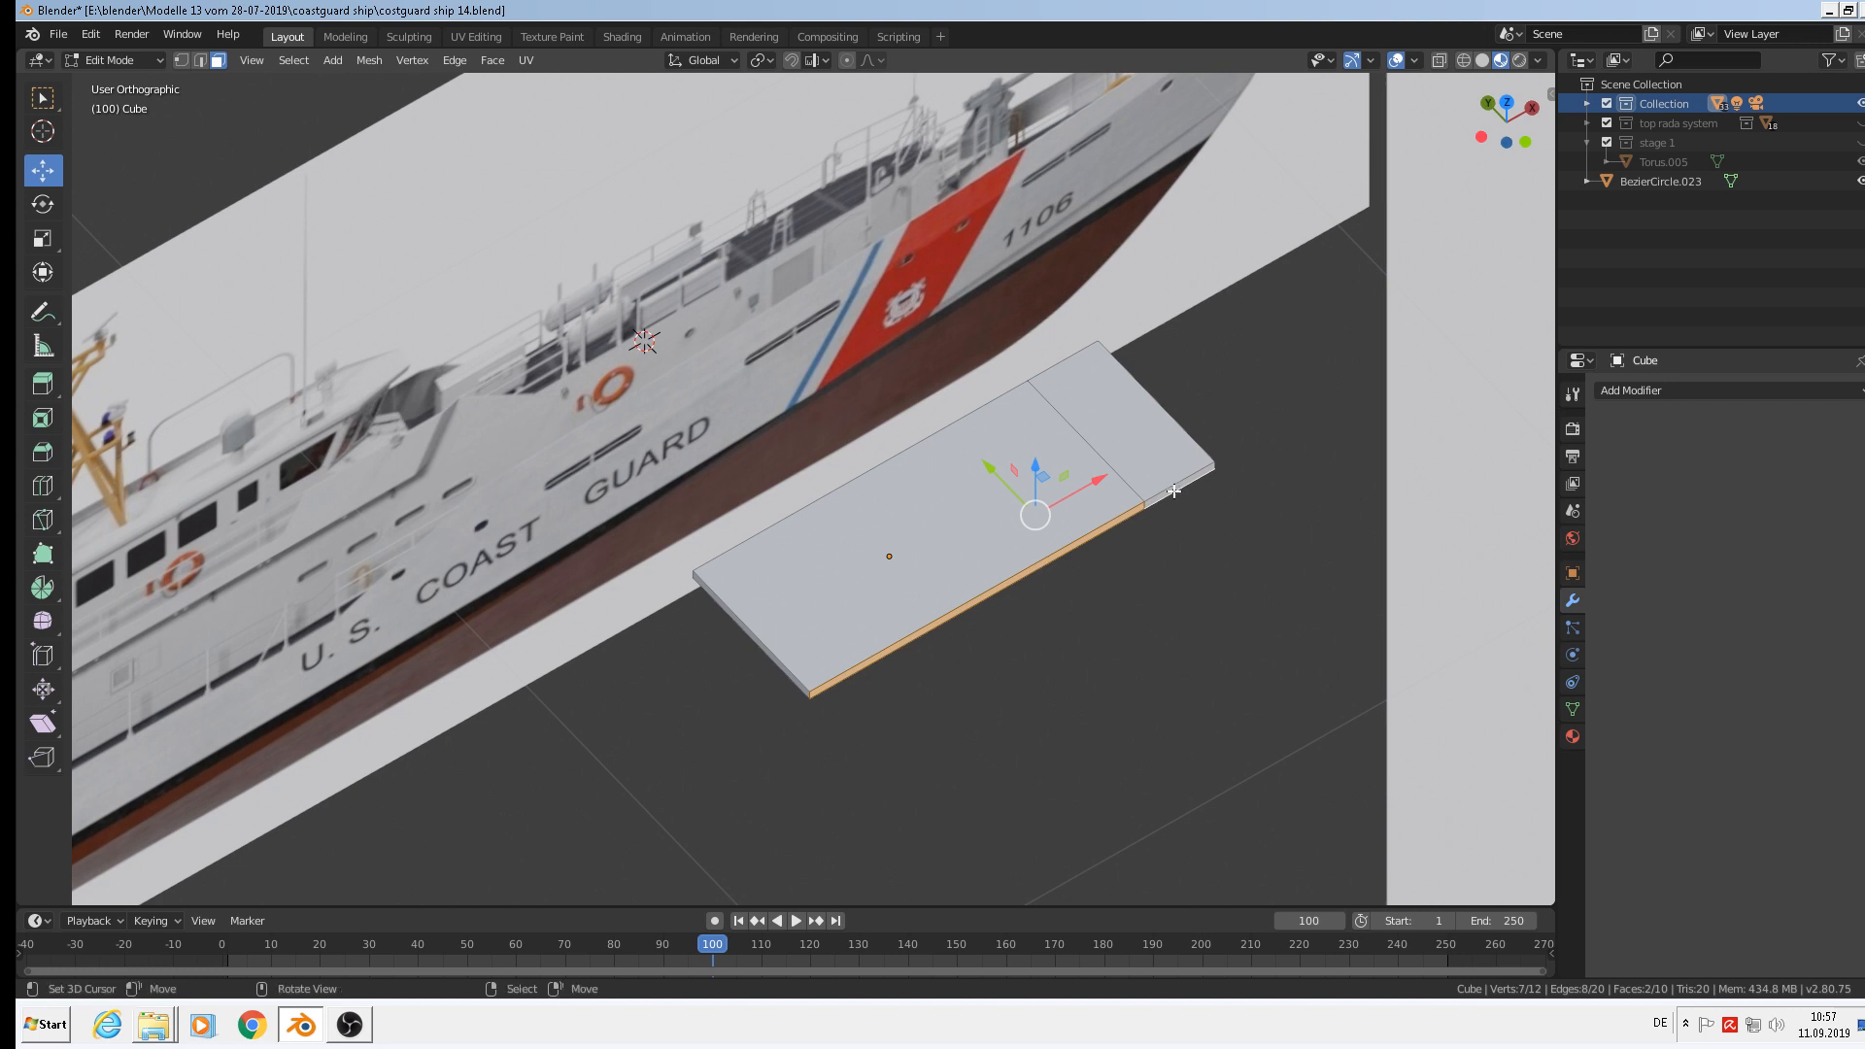
{"action": "left_click", "coordinate": [1173, 491], "text": "shift"}
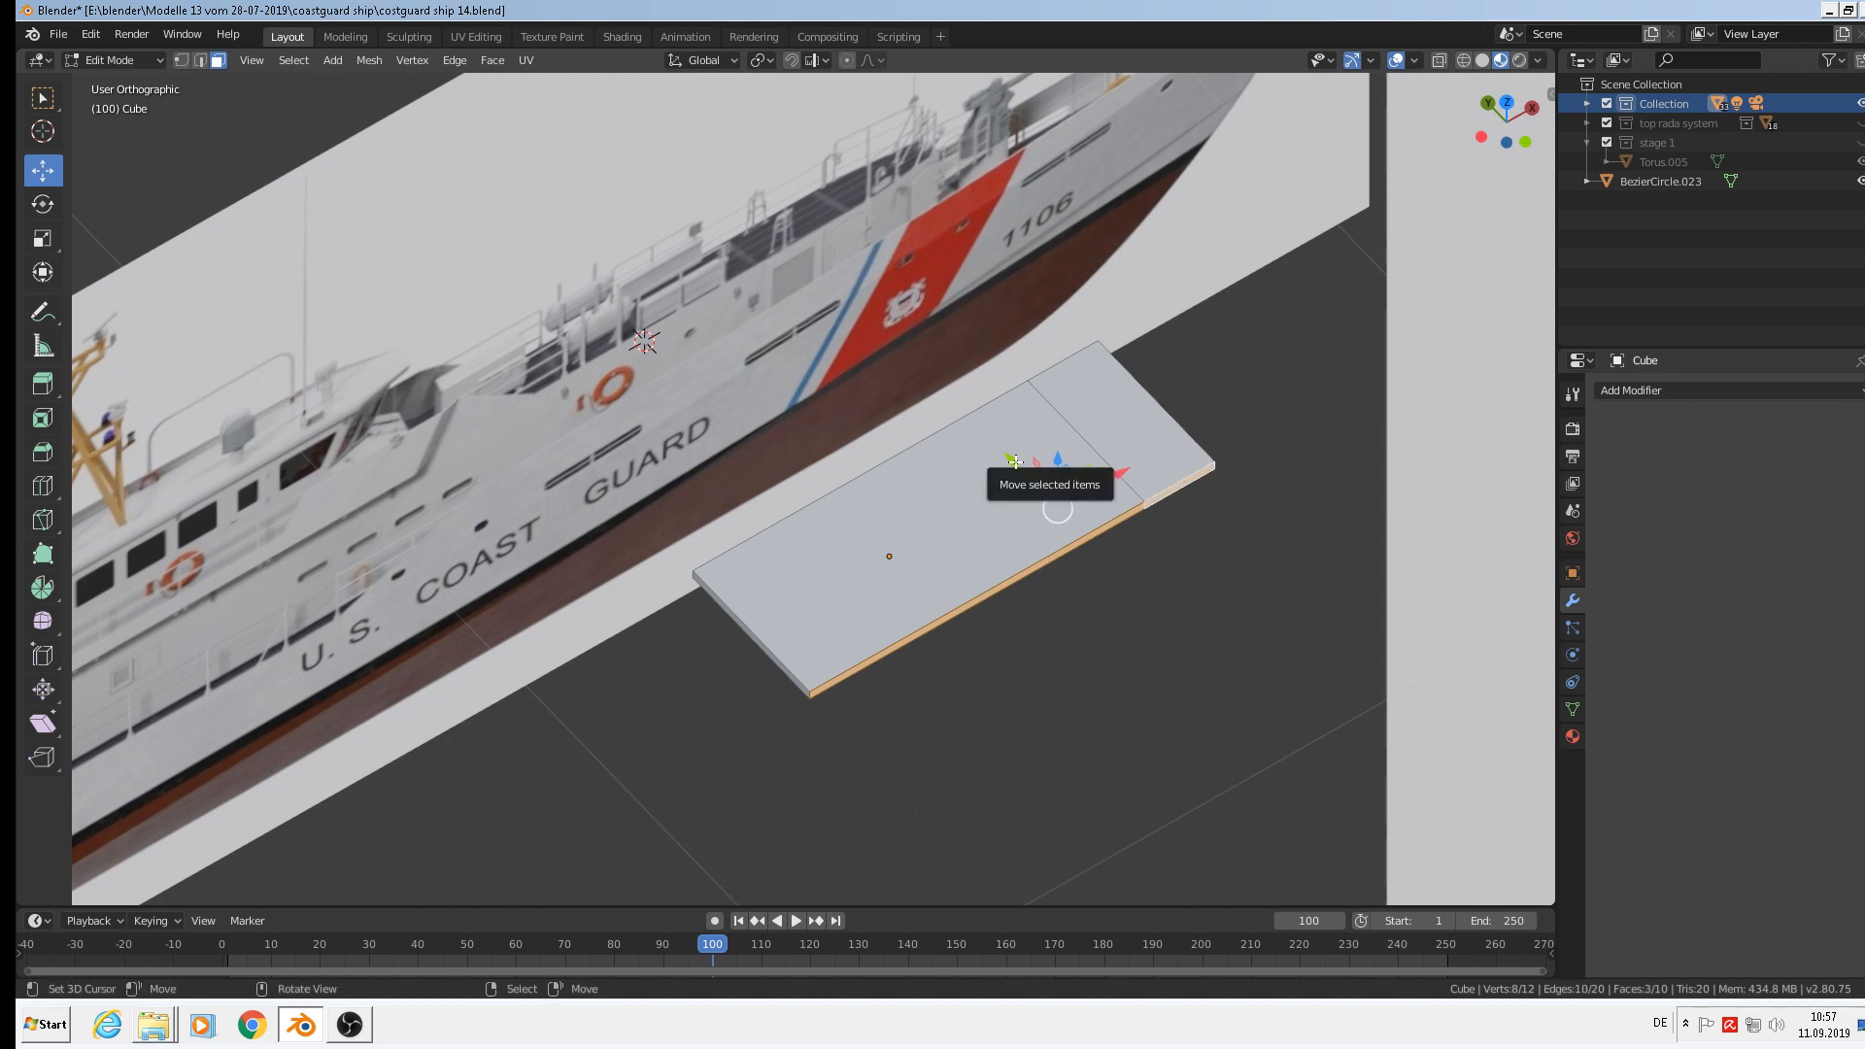
{"action": "left_click_drag", "start_coordinate": [1034, 478], "coordinate": [1077, 507]}
{"action": "middle_click_drag", "start_coordinate": [1077, 507], "coordinate": [1144, 526]}
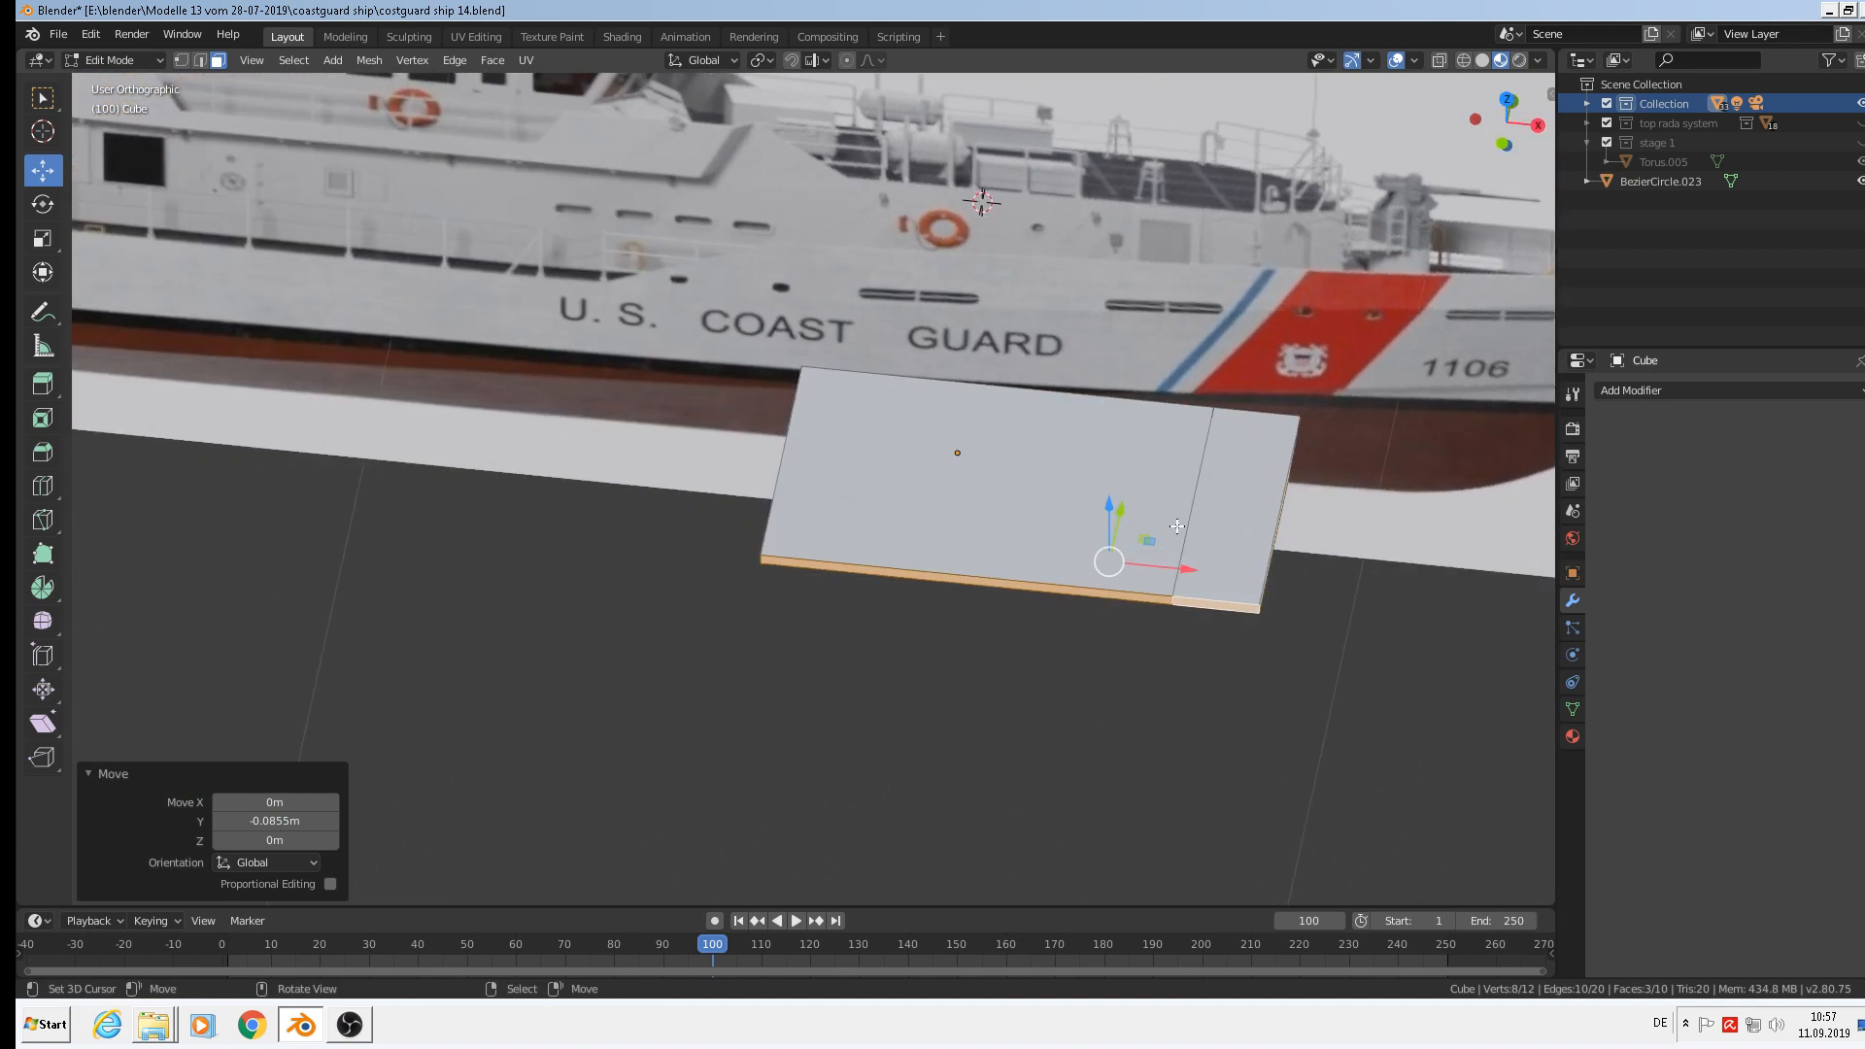
Select the front corner edge, and undo back past the sideways move of the side faces.
{"action": "scroll", "coordinate": [1178, 526], "scroll_direction": "up", "scroll_amount": 4}
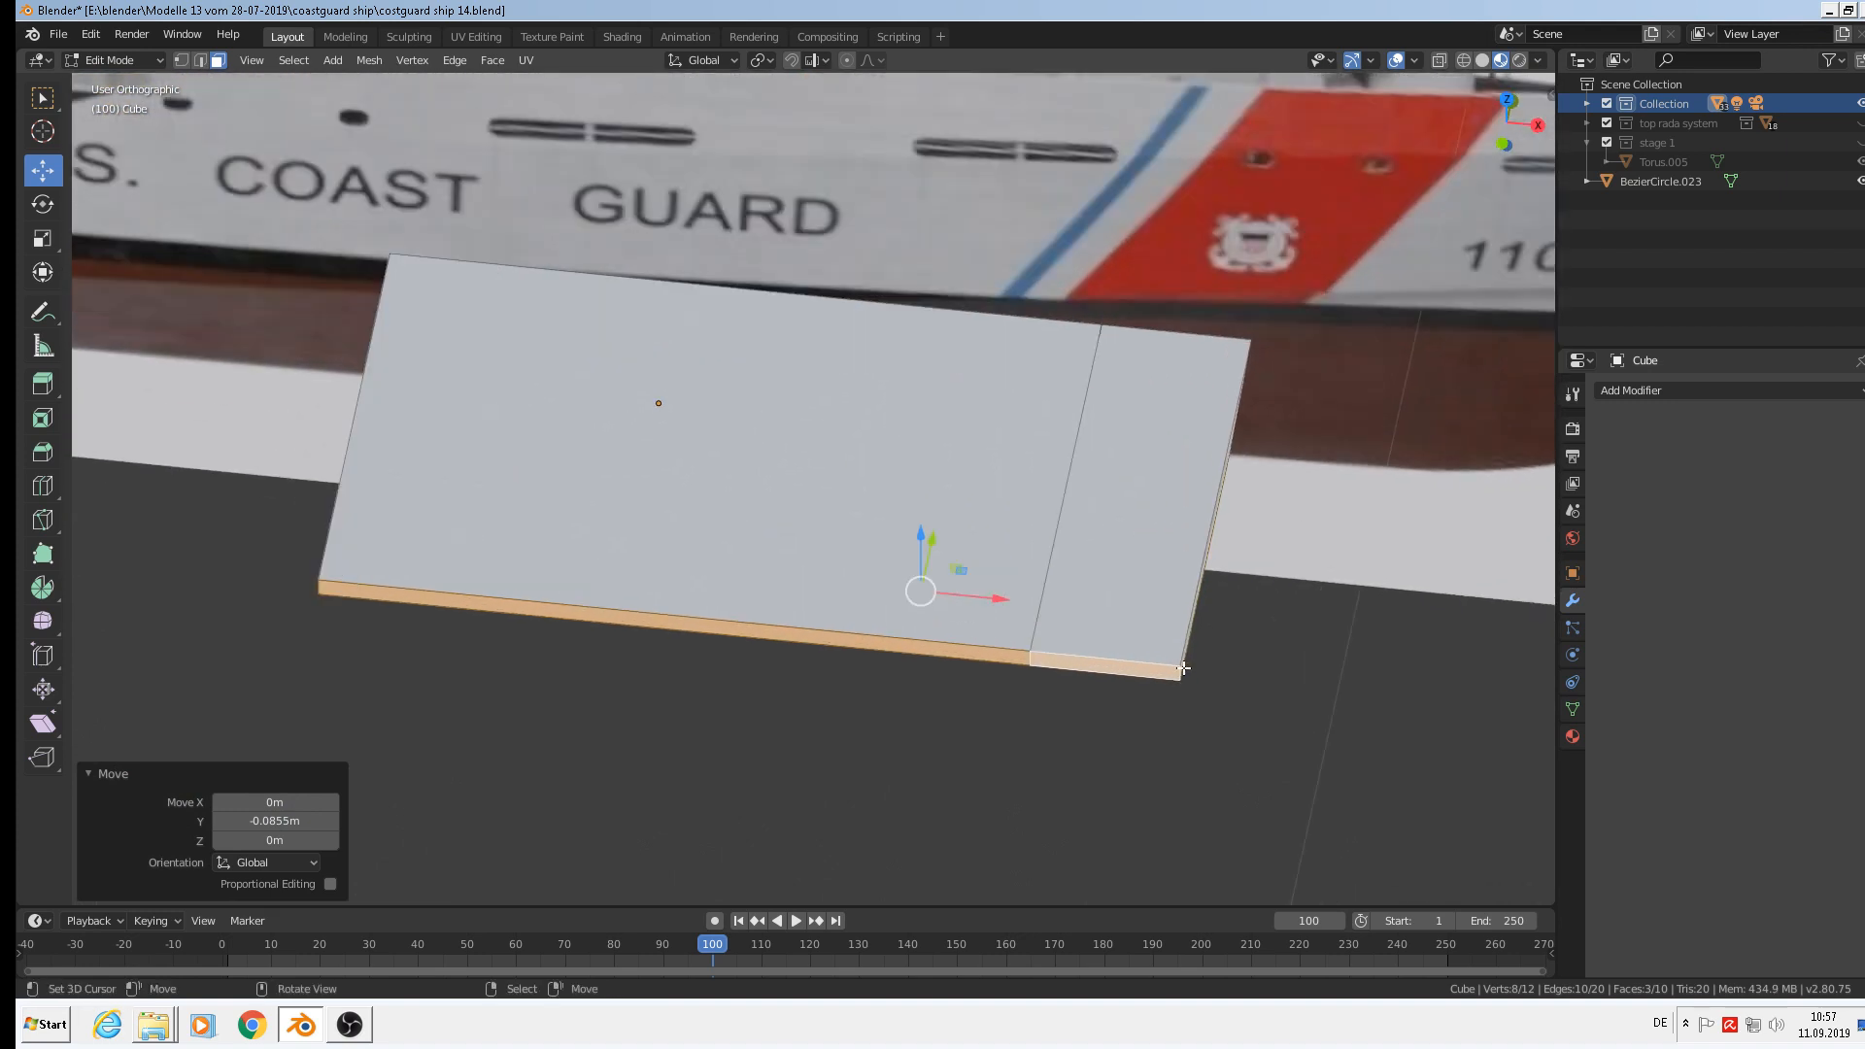
{"action": "left_click", "coordinate": [1193, 664]}
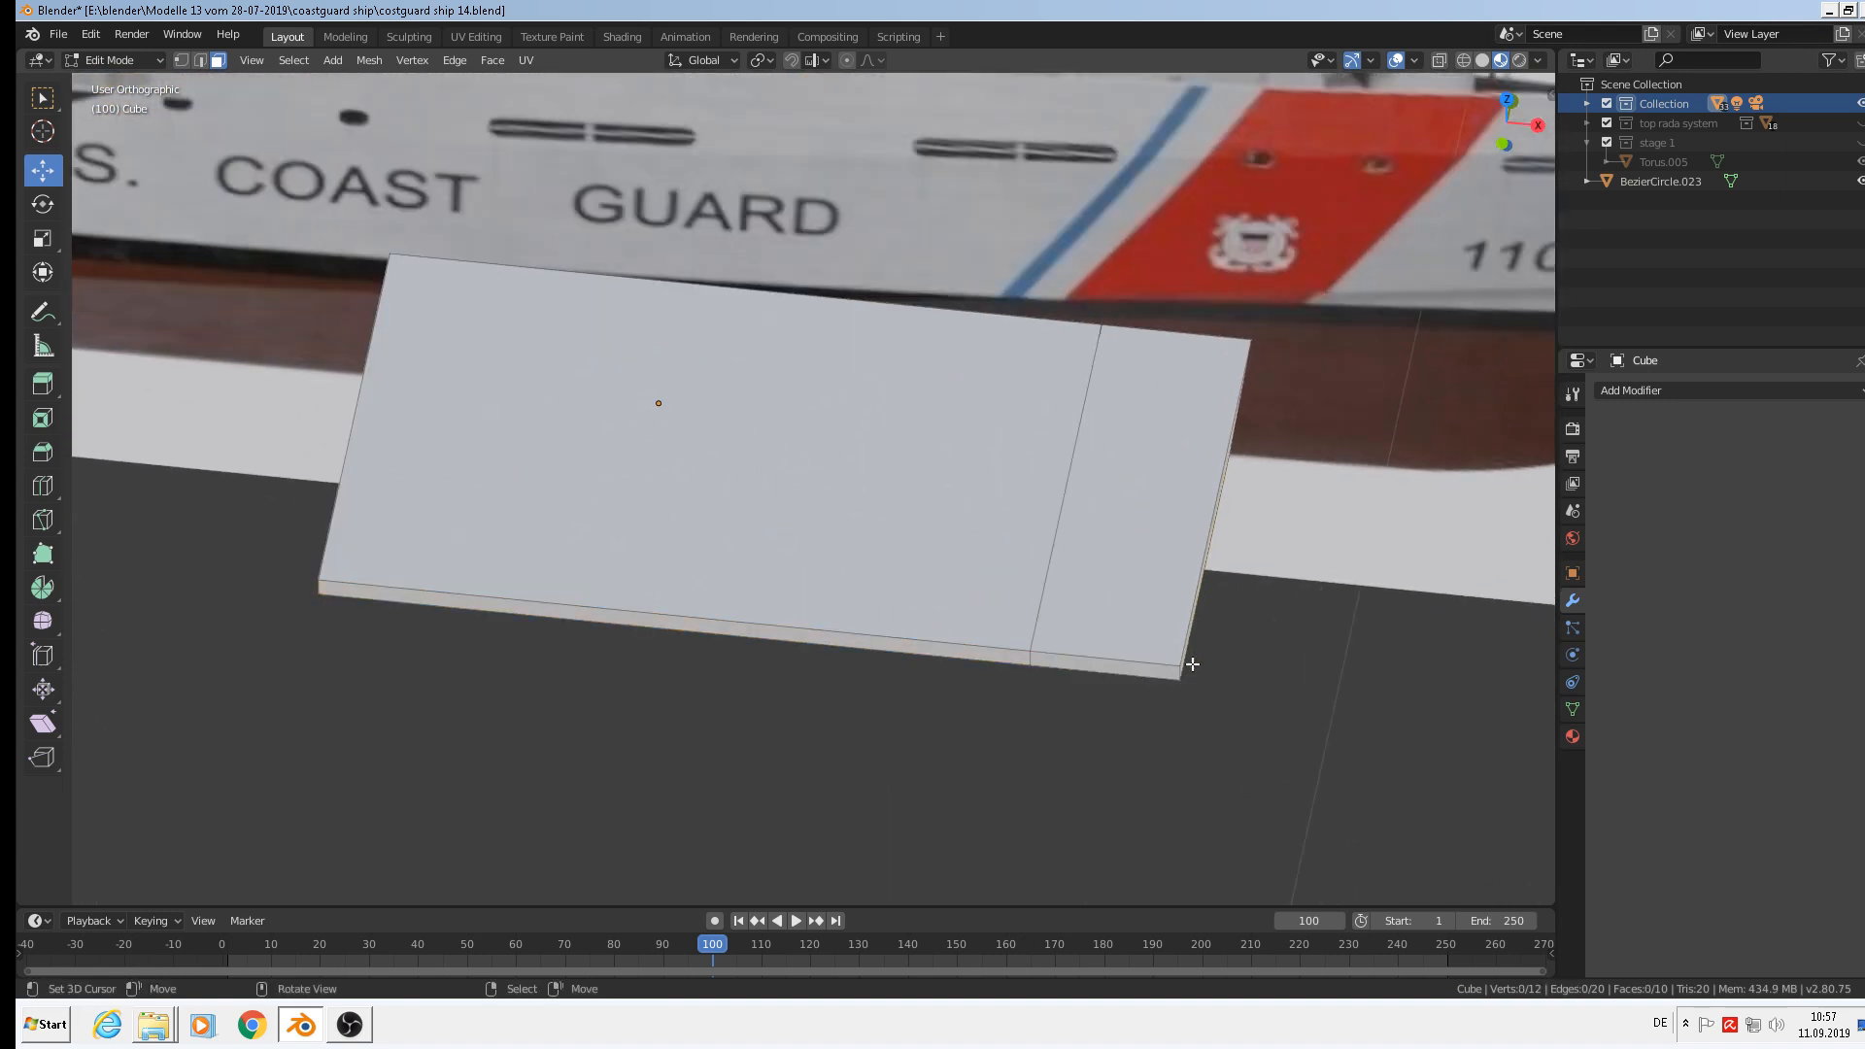
{"action": "left_click", "coordinate": [201, 60]}
{"action": "left_click", "coordinate": [1179, 675]}
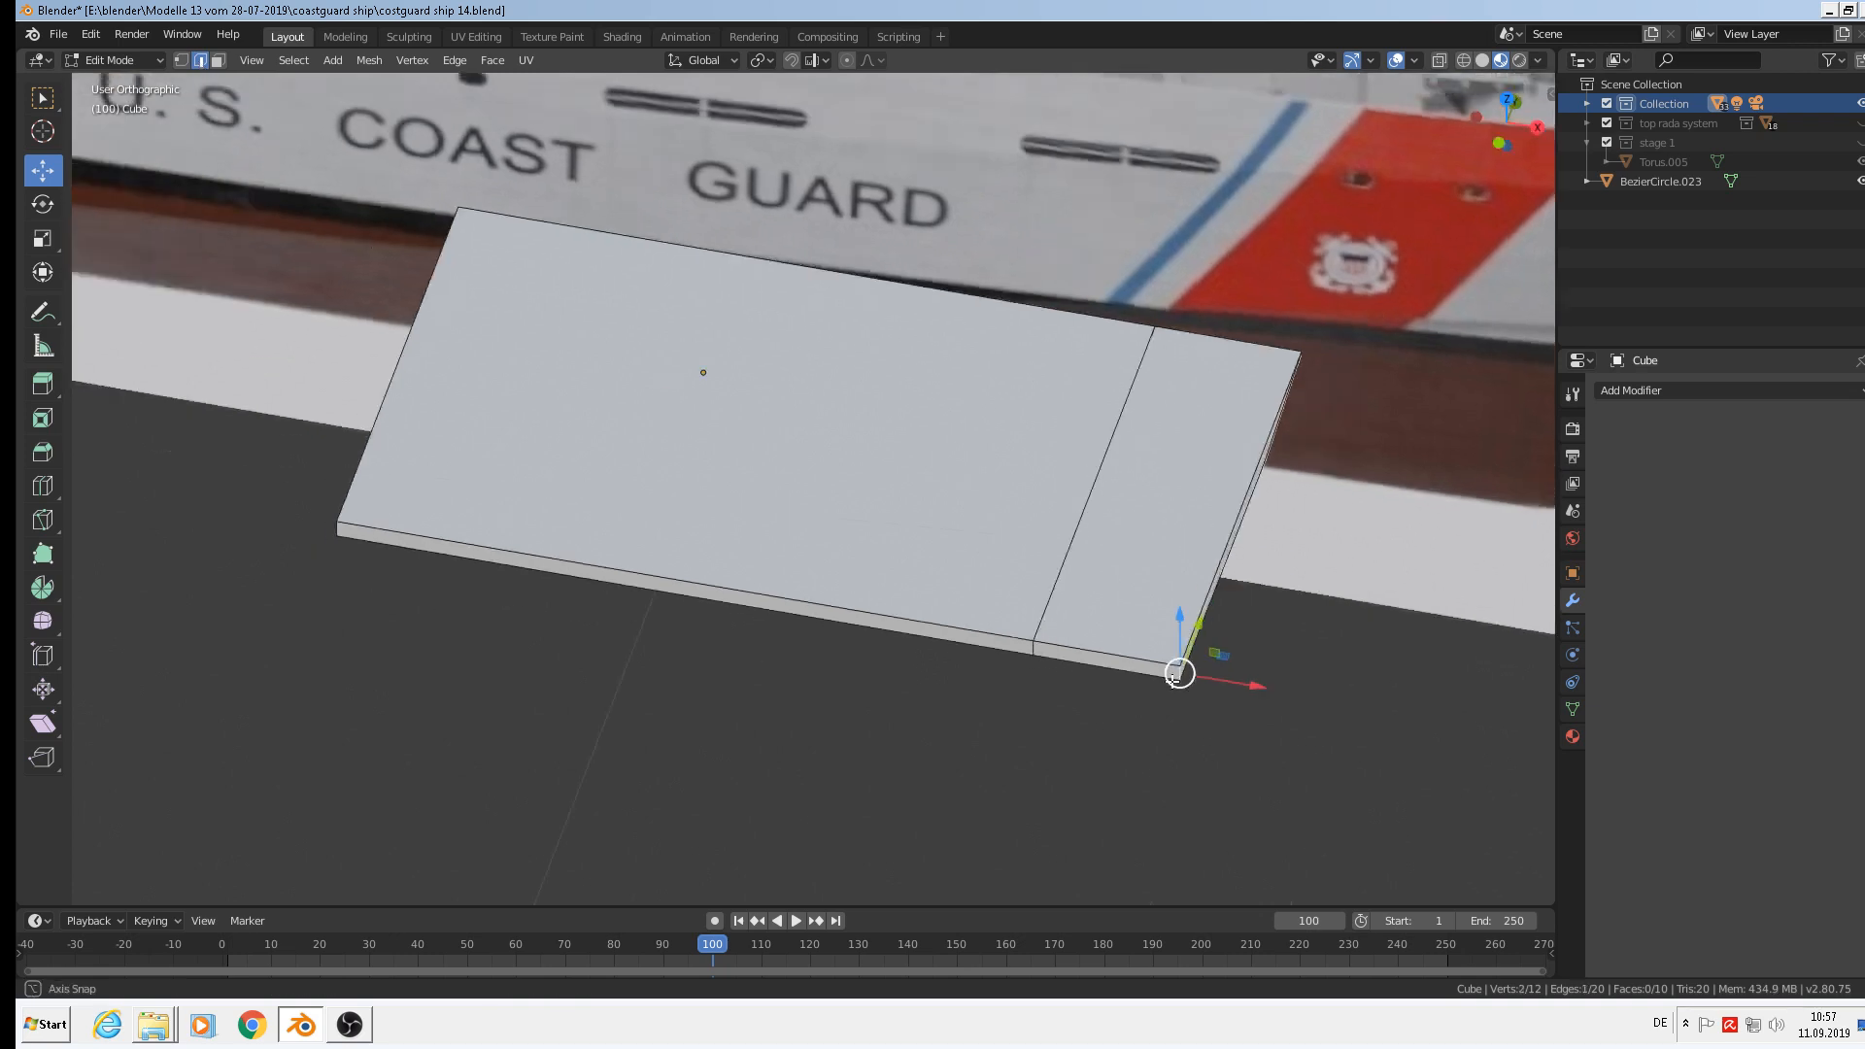
{"action": "middle_click_drag", "start_coordinate": [1179, 671], "coordinate": [1007, 565]}
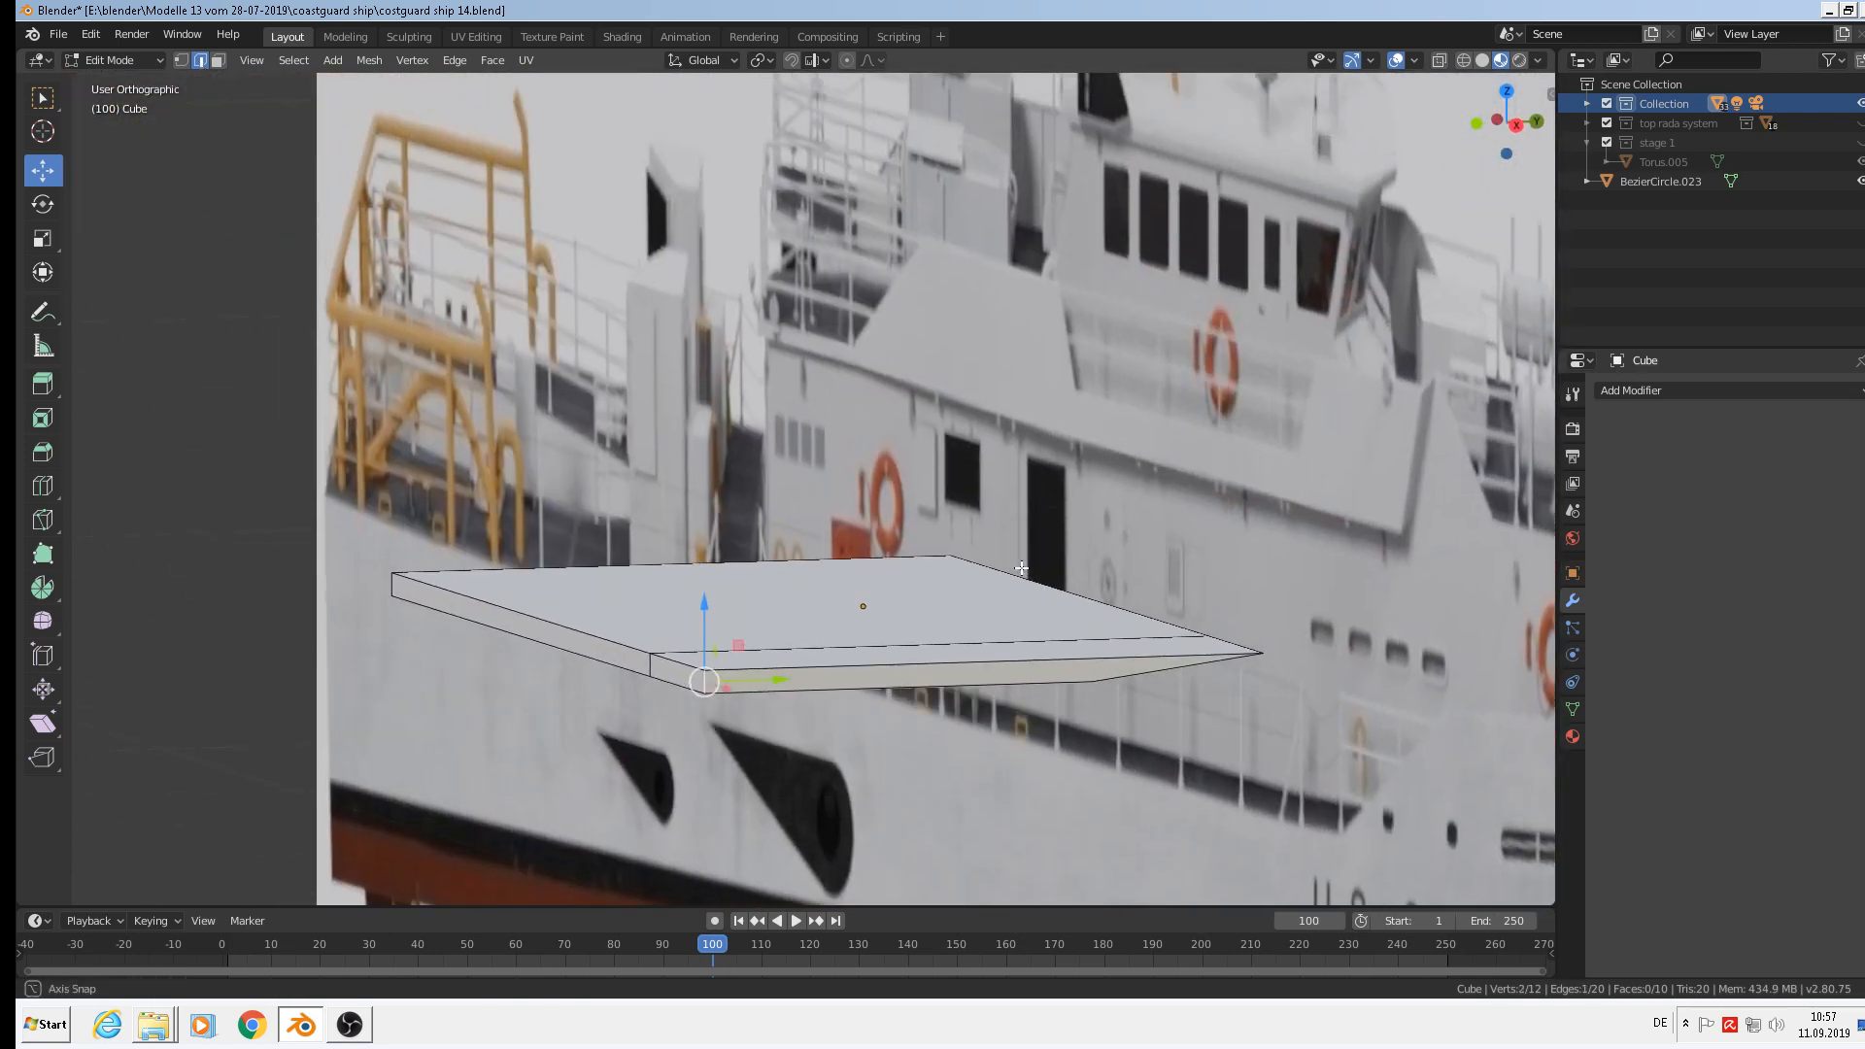
{"action": "key", "text": "ctrl+z"}
{"action": "key", "text": "ctrl+z"}
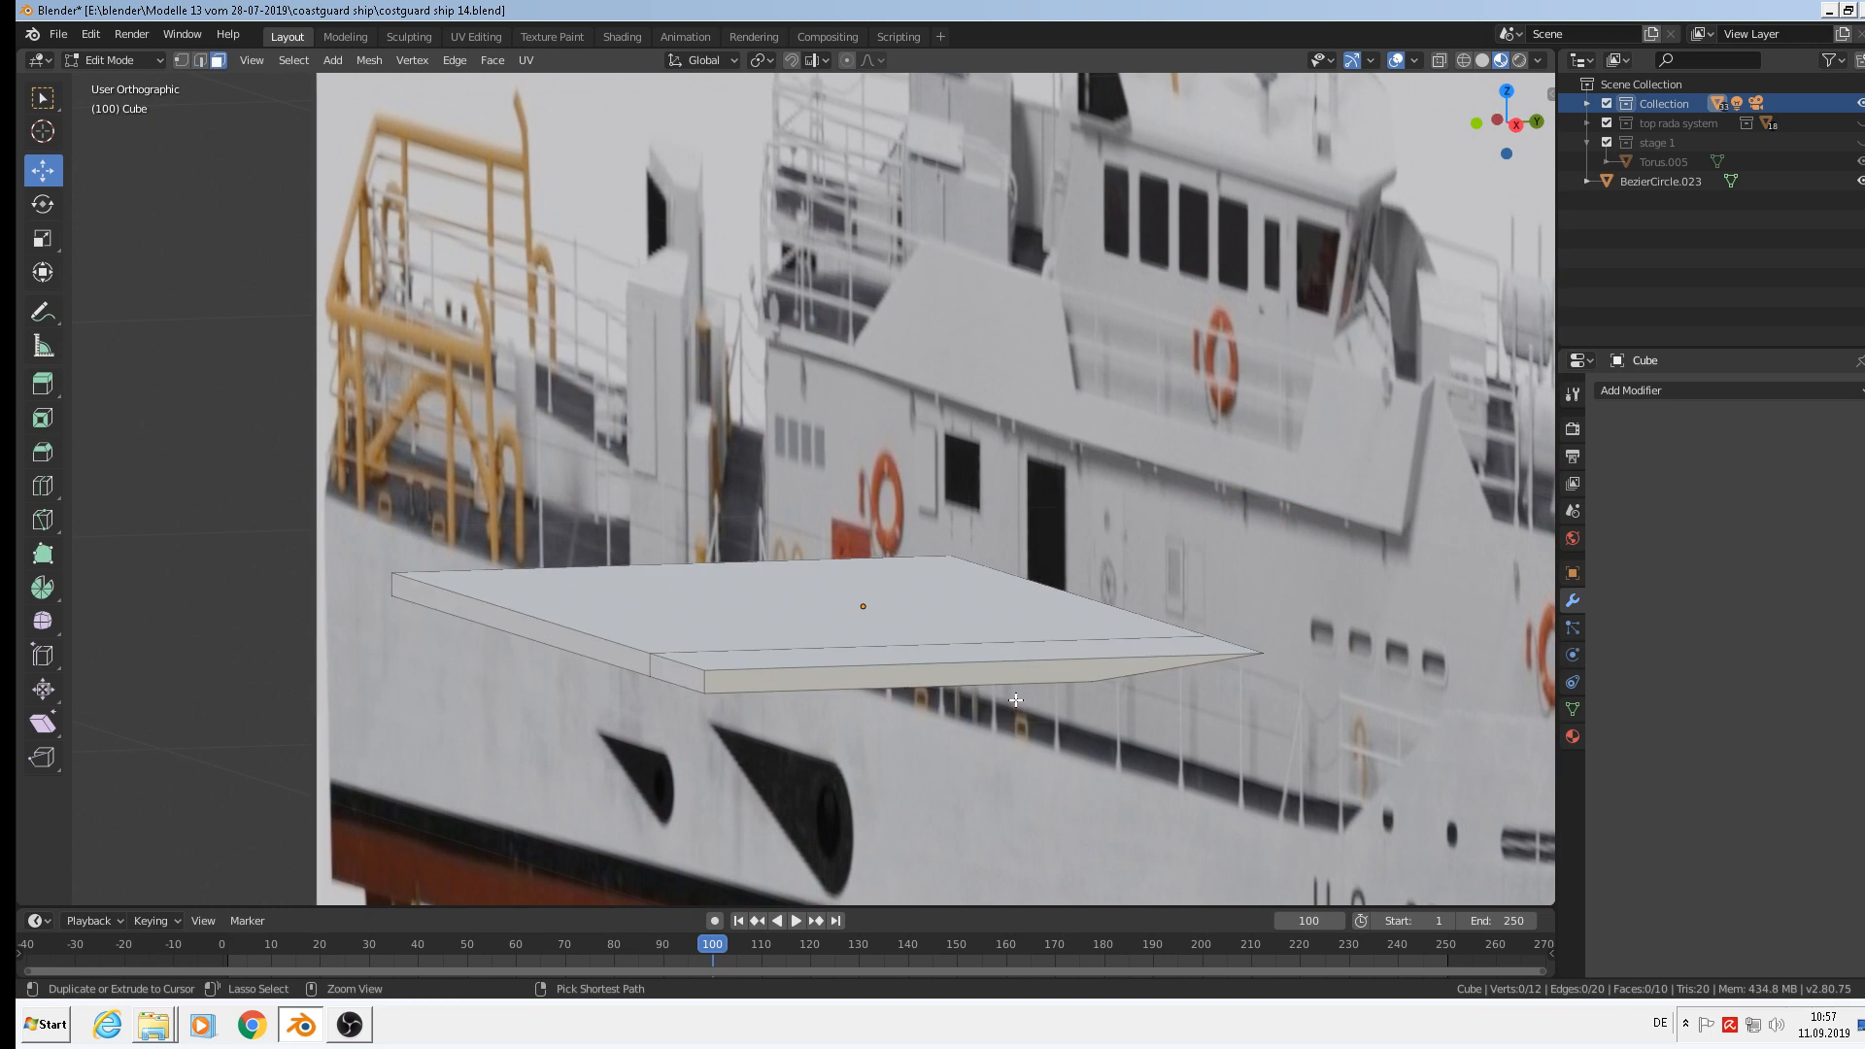
{"action": "key", "text": "ctrl+z"}
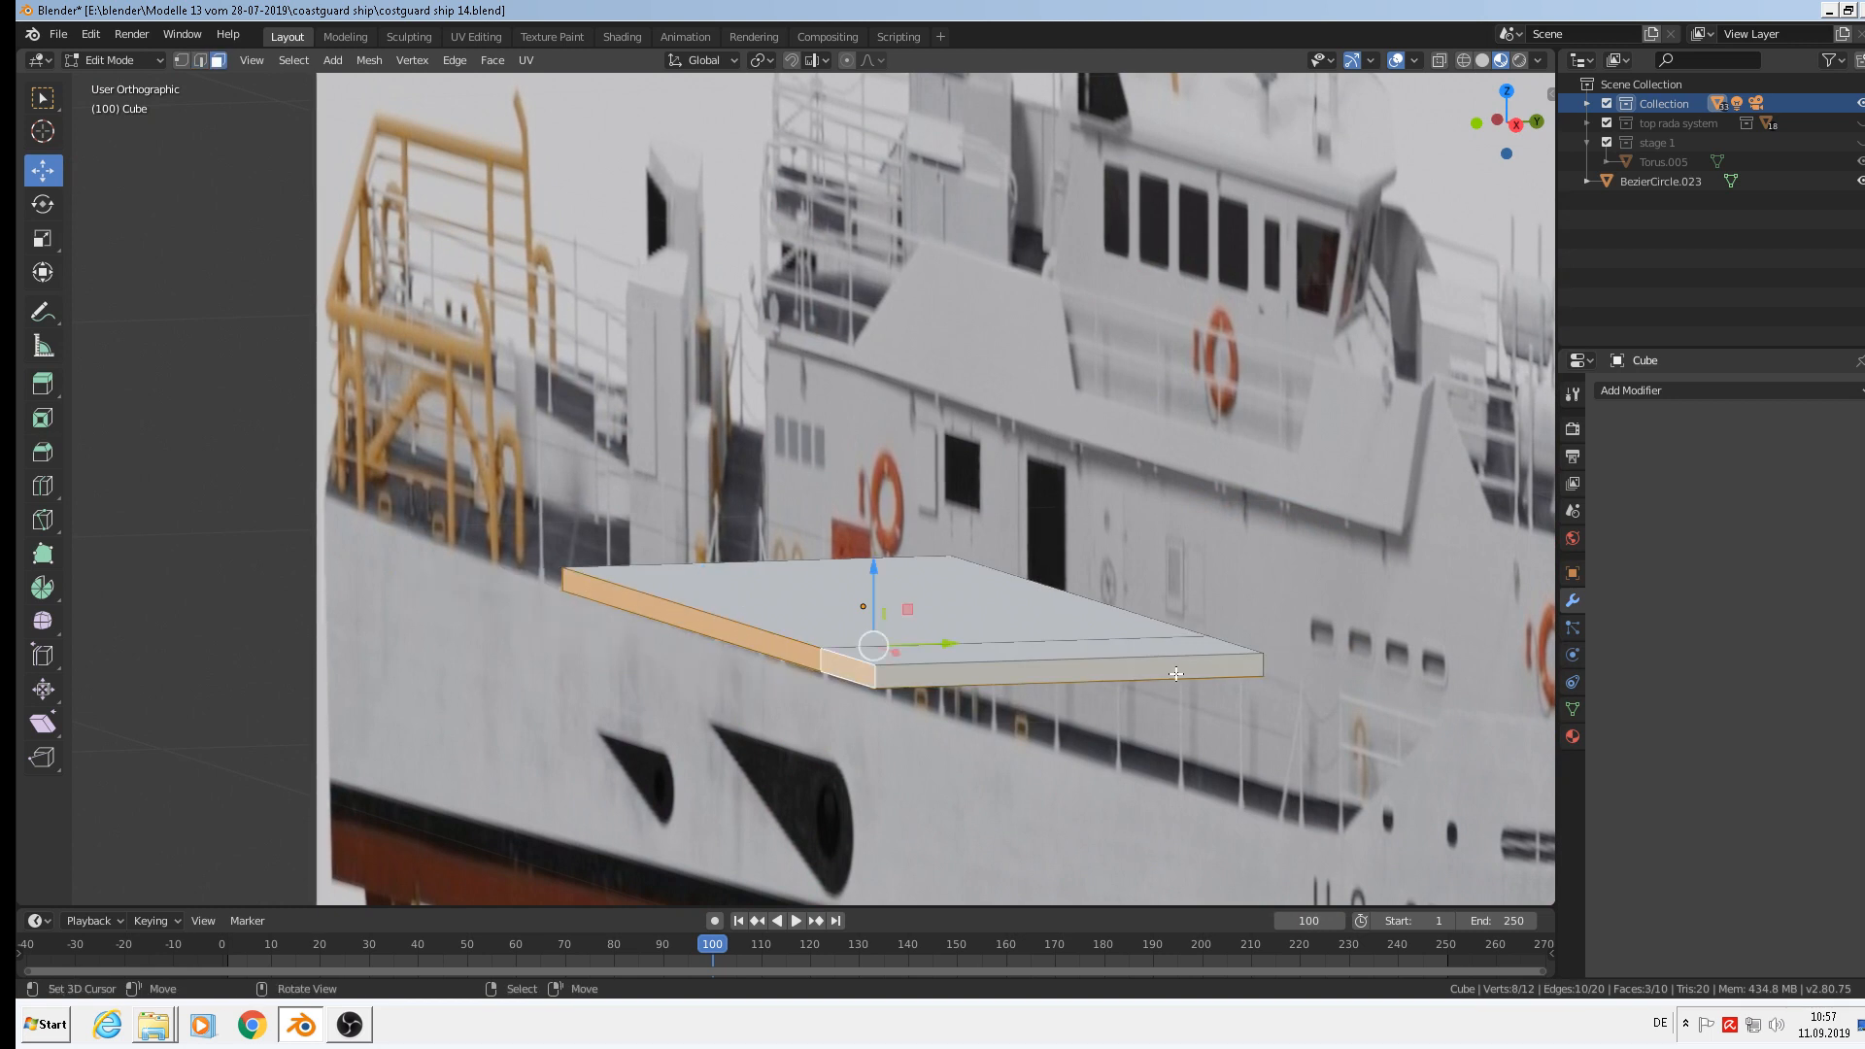
Taper the slab's bow-side end by scaling its two vertical corner edges to about 0.382 along Y.
{"action": "left_click", "coordinate": [892, 683]}
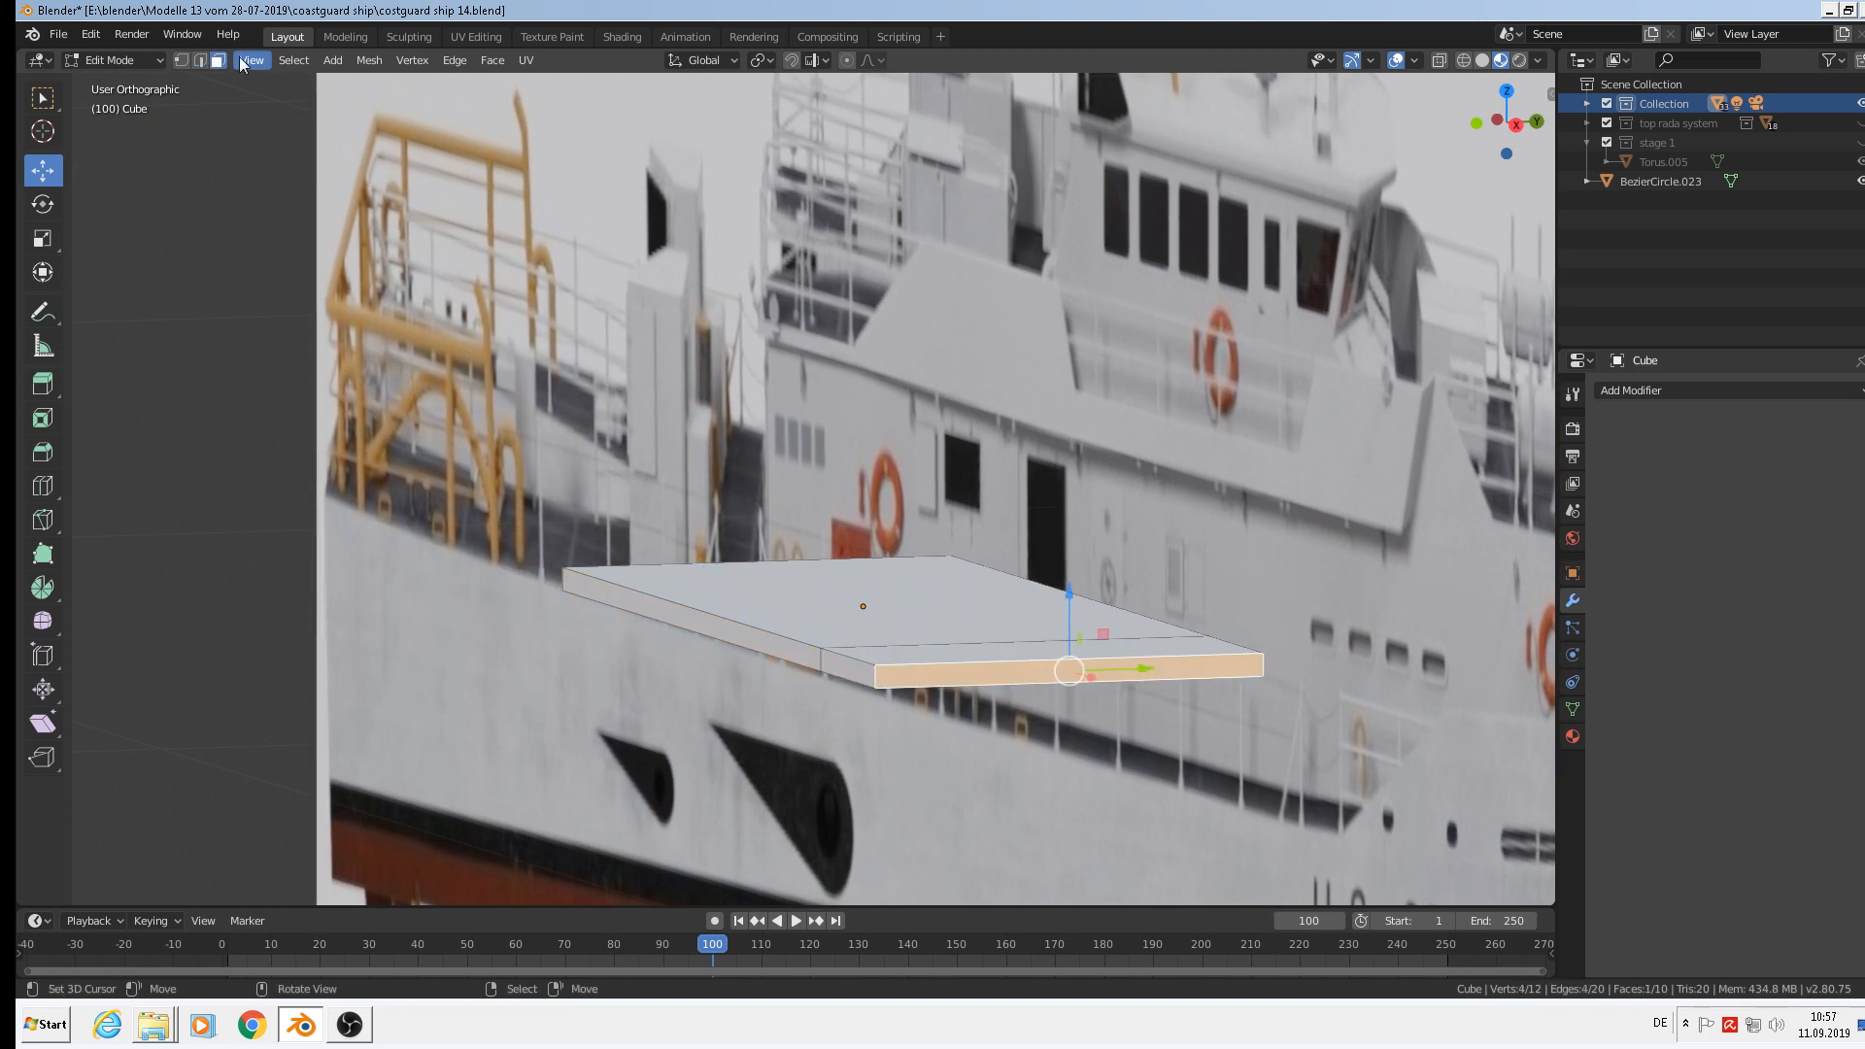
{"action": "left_click", "coordinate": [199, 61]}
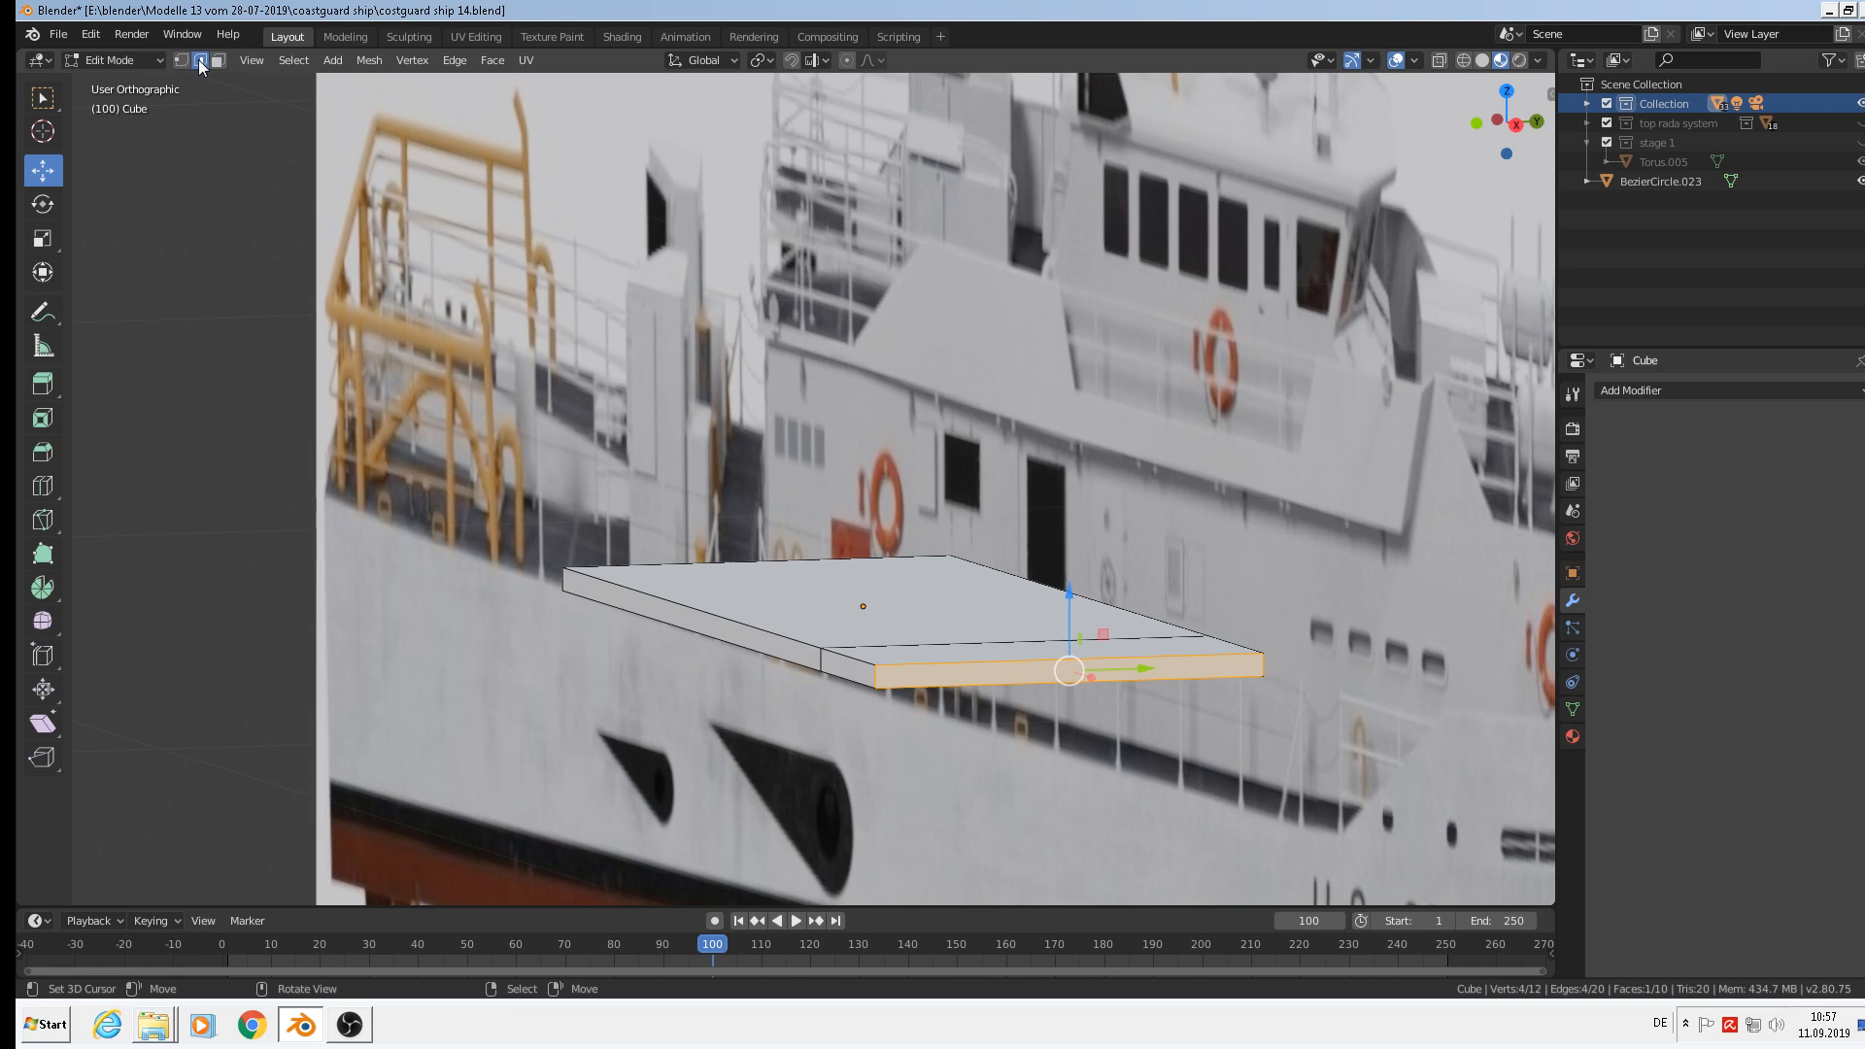
{"action": "left_click", "coordinate": [881, 680]}
{"action": "left_click", "coordinate": [1272, 667], "text": "shift"}
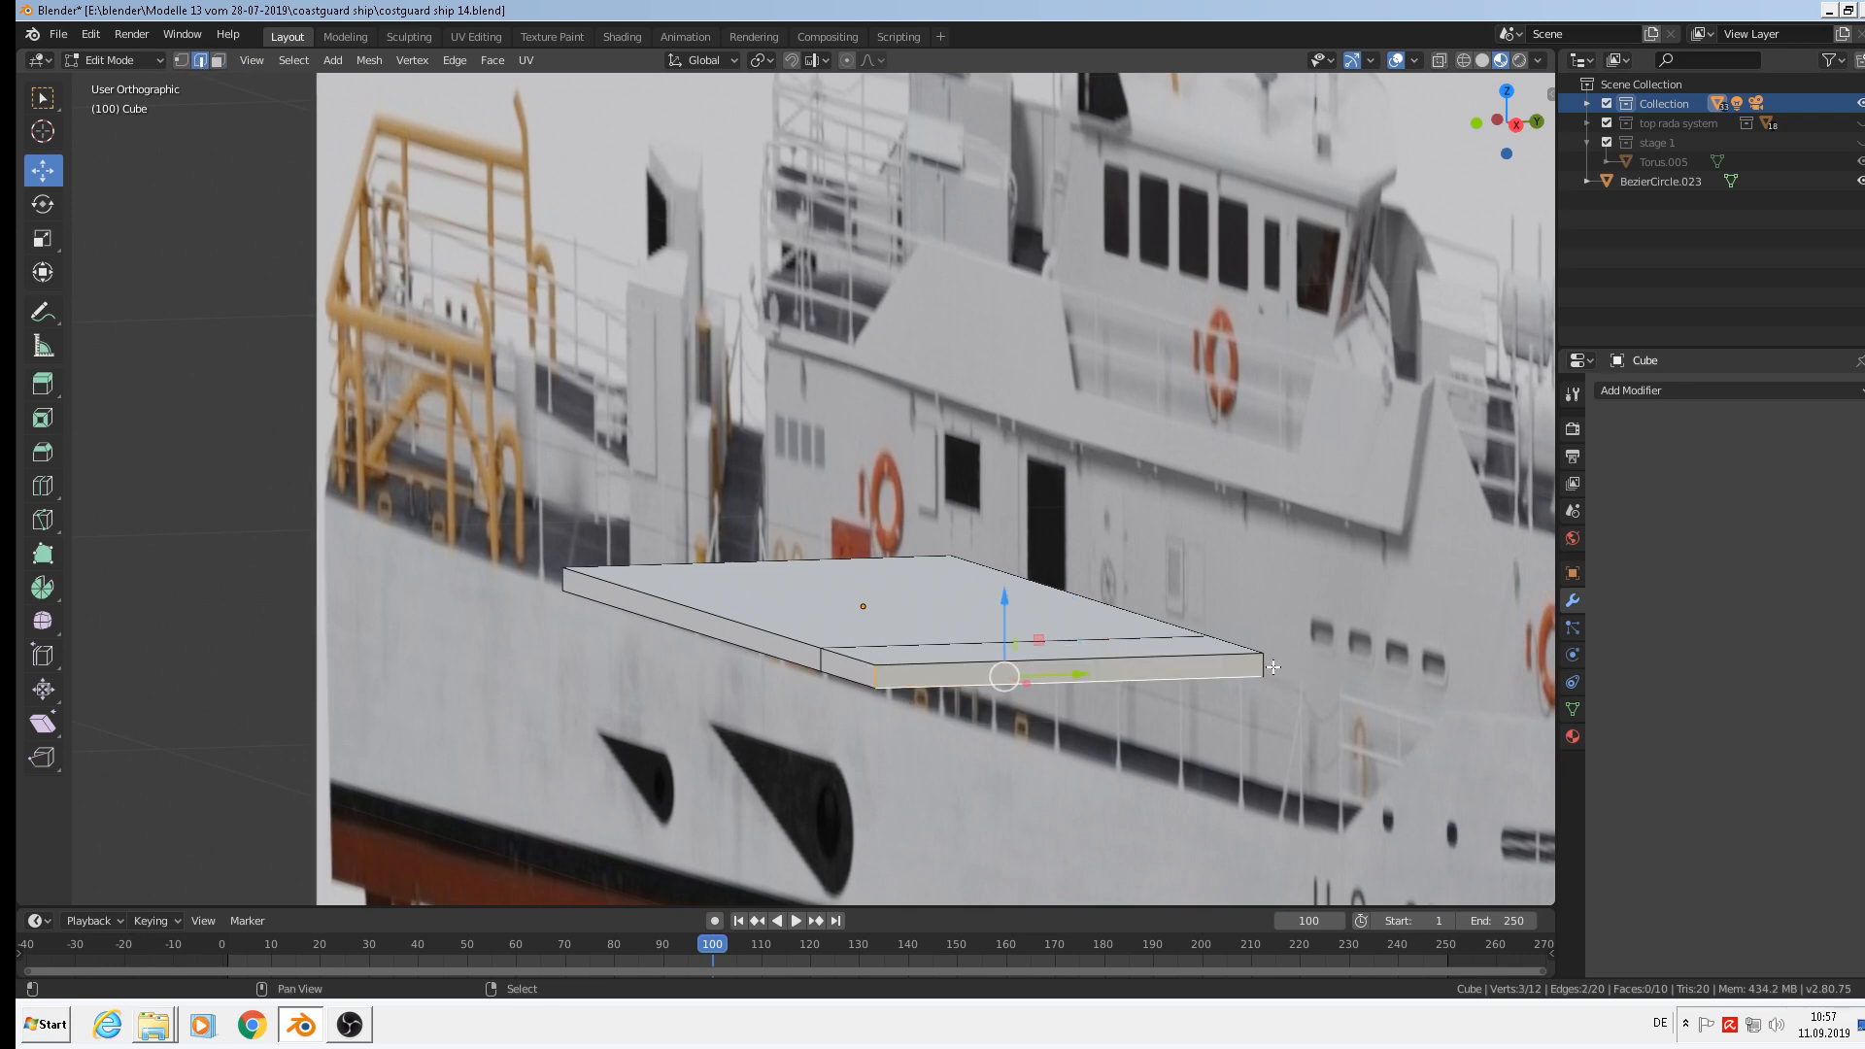
{"action": "right_click", "coordinate": [1212, 677], "text": "shift"}
{"action": "right_click", "coordinate": [1260, 663], "text": "shift"}
{"action": "middle_click_drag", "start_coordinate": [1260, 662], "coordinate": [1310, 752]}
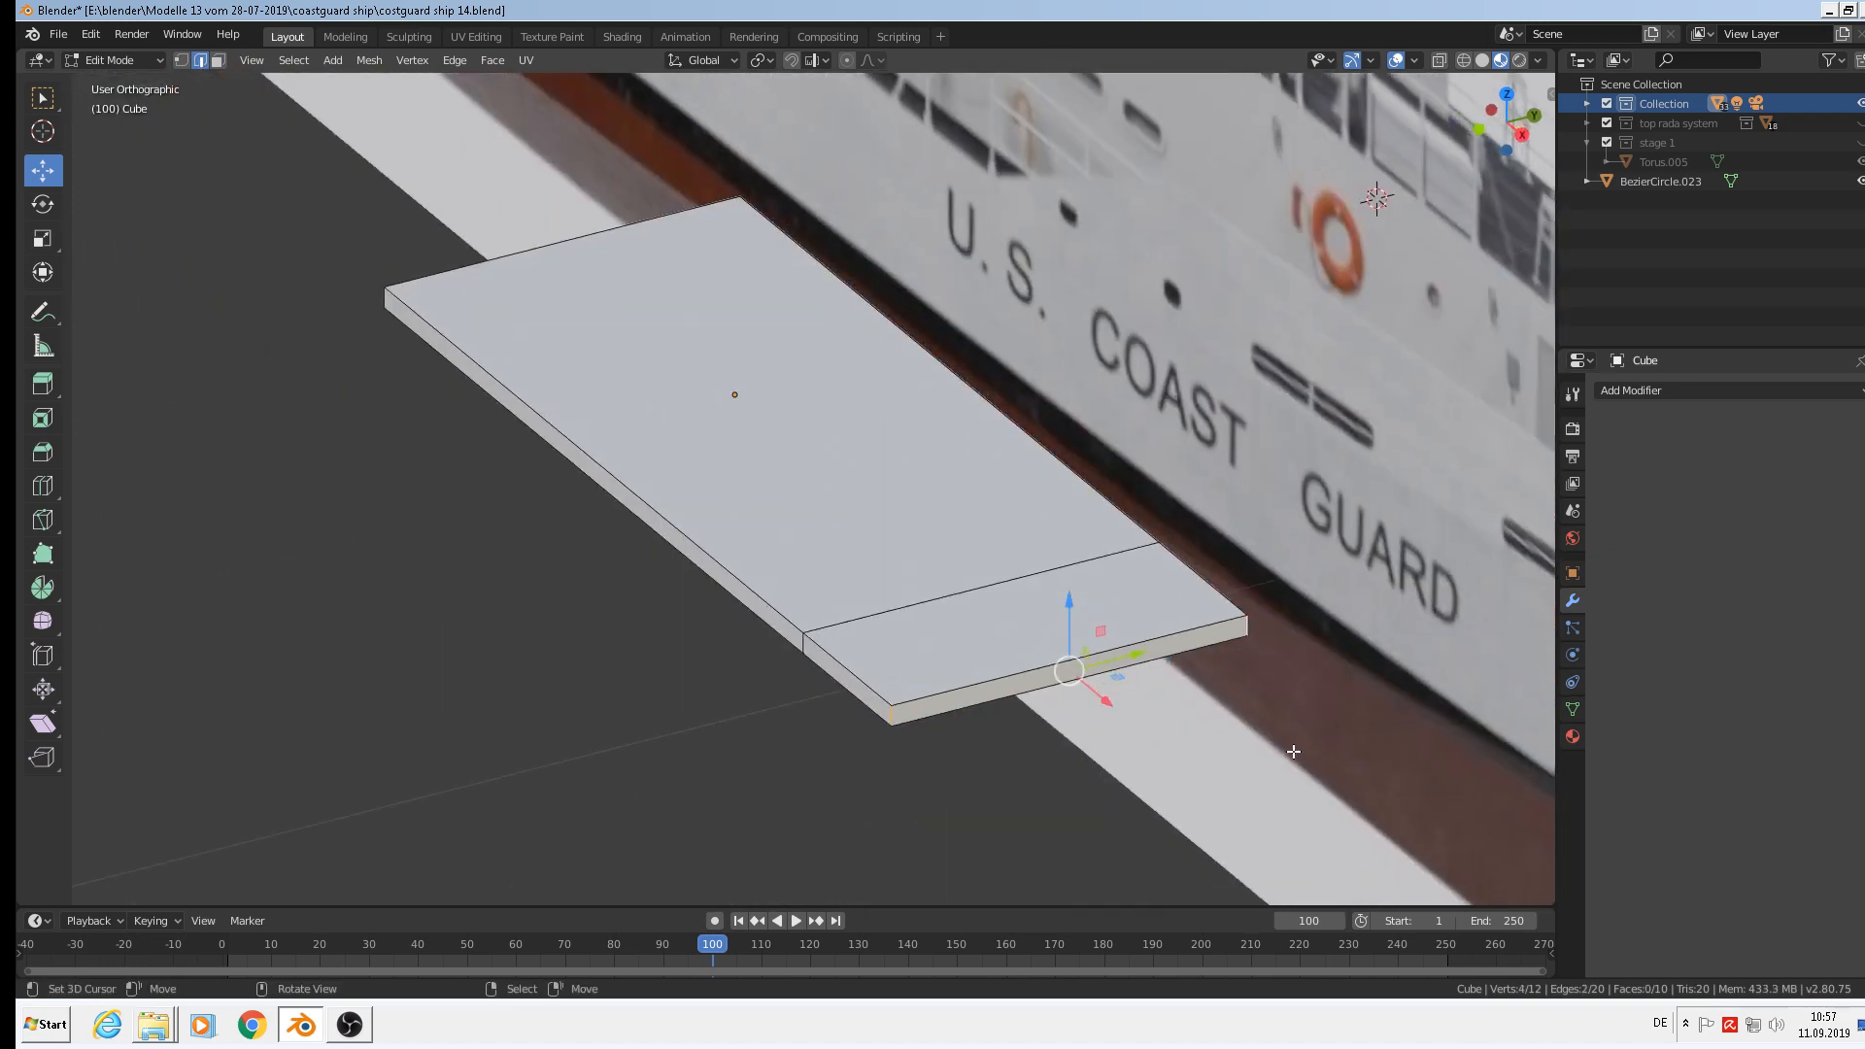
{"action": "key", "text": "s"}
{"action": "key", "text": "y"}
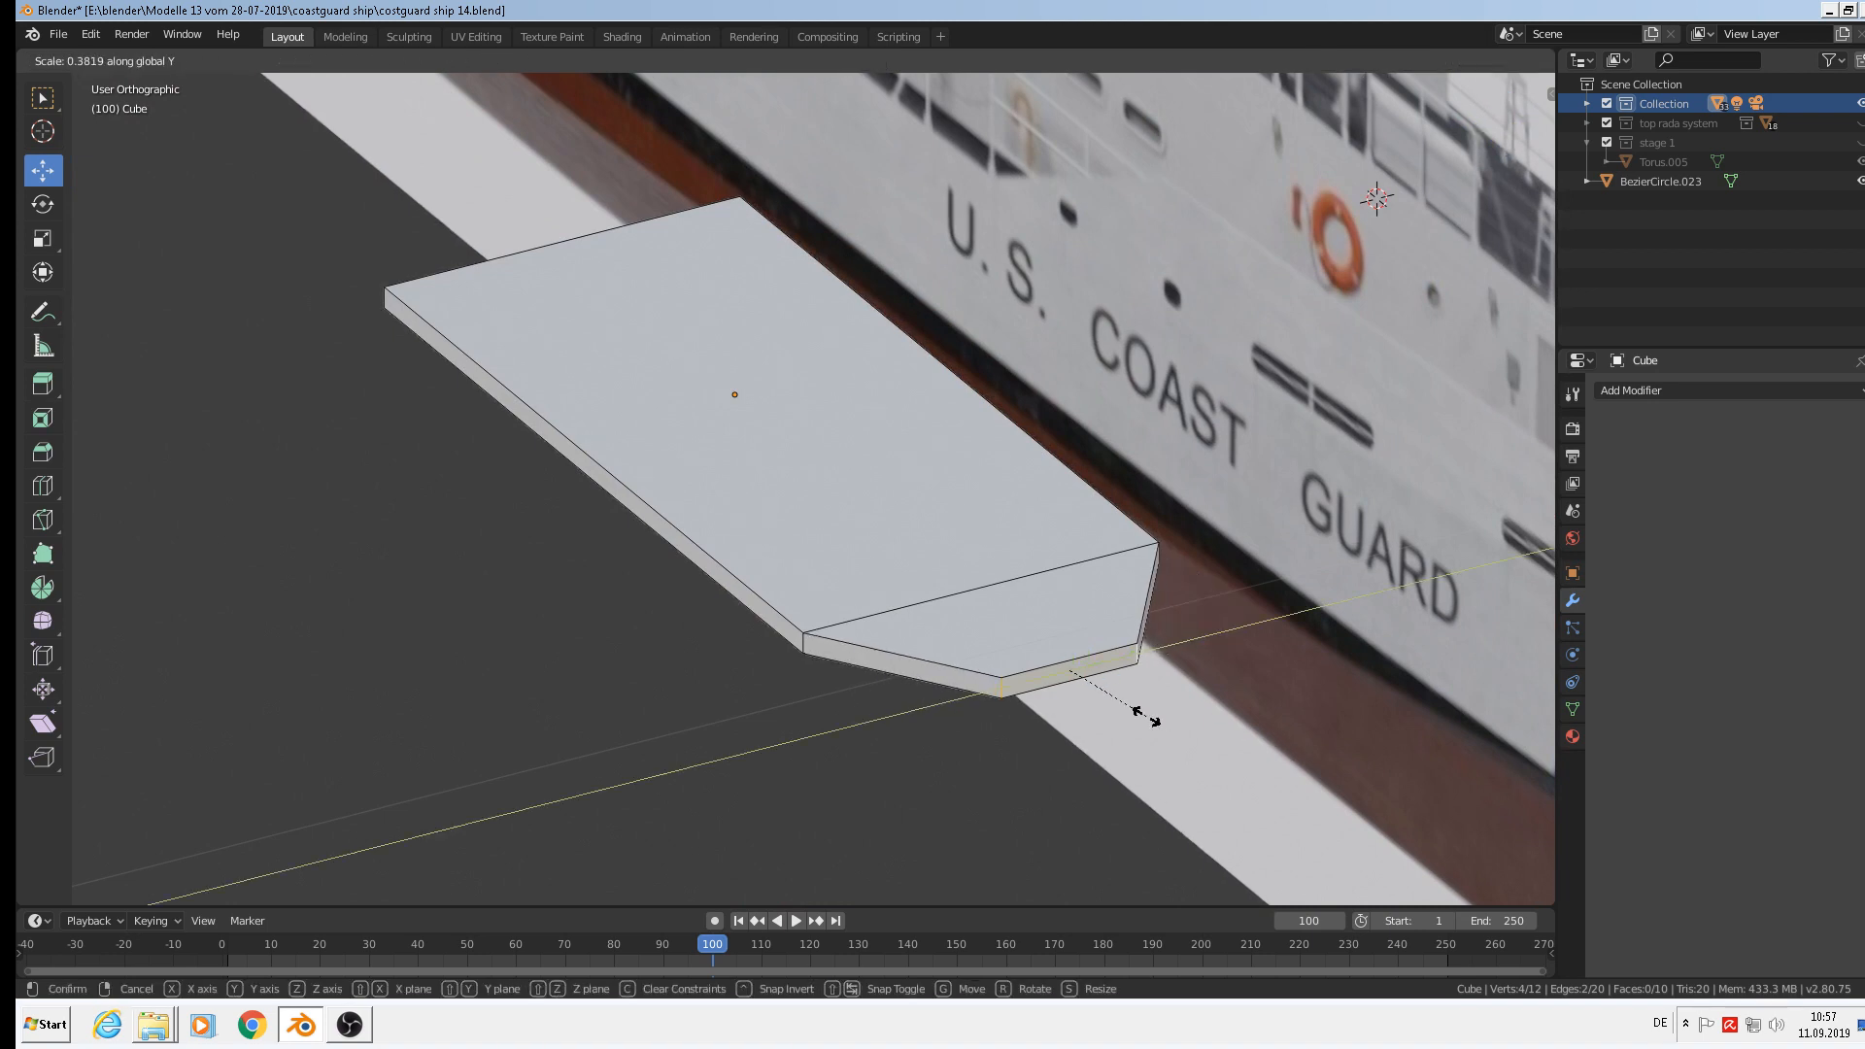
{"action": "left_click", "coordinate": [1146, 716]}
{"action": "middle_click_drag", "start_coordinate": [1146, 716], "coordinate": [1291, 808]}
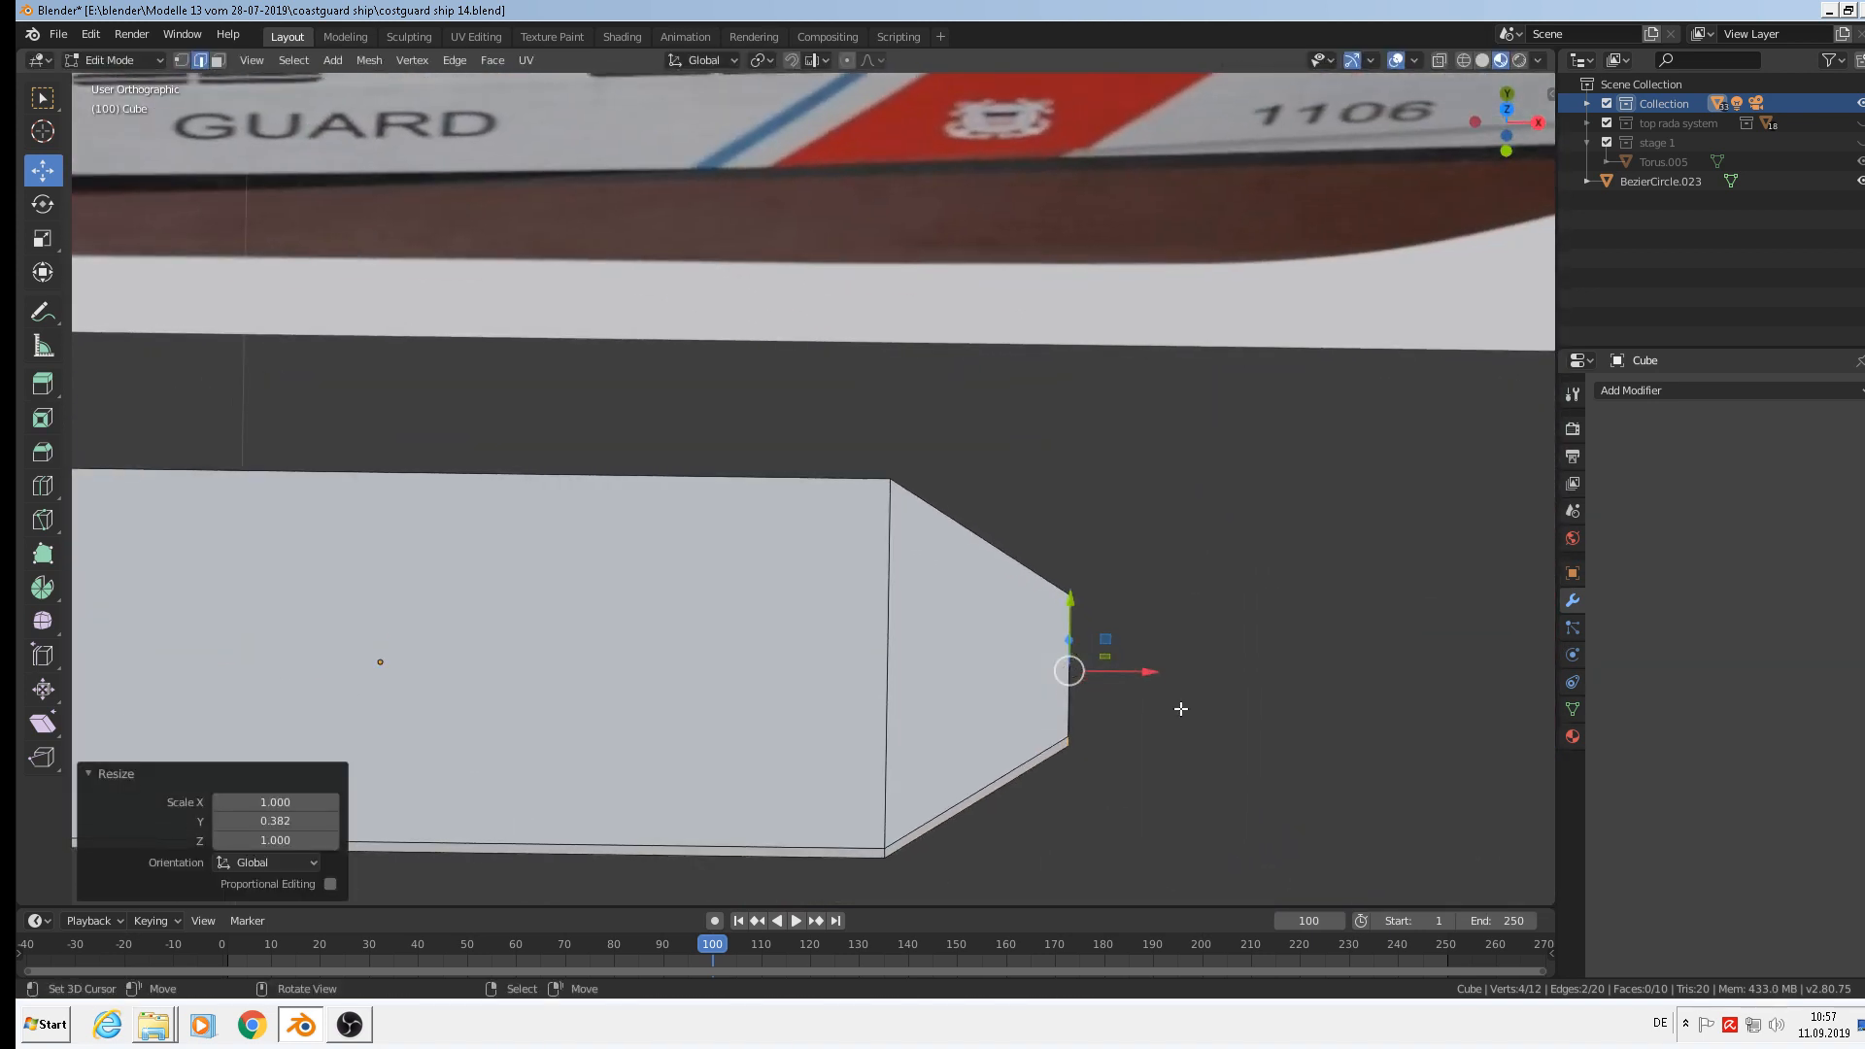
{"action": "scroll", "coordinate": [1162, 672], "scroll_direction": "down", "scroll_amount": 3}
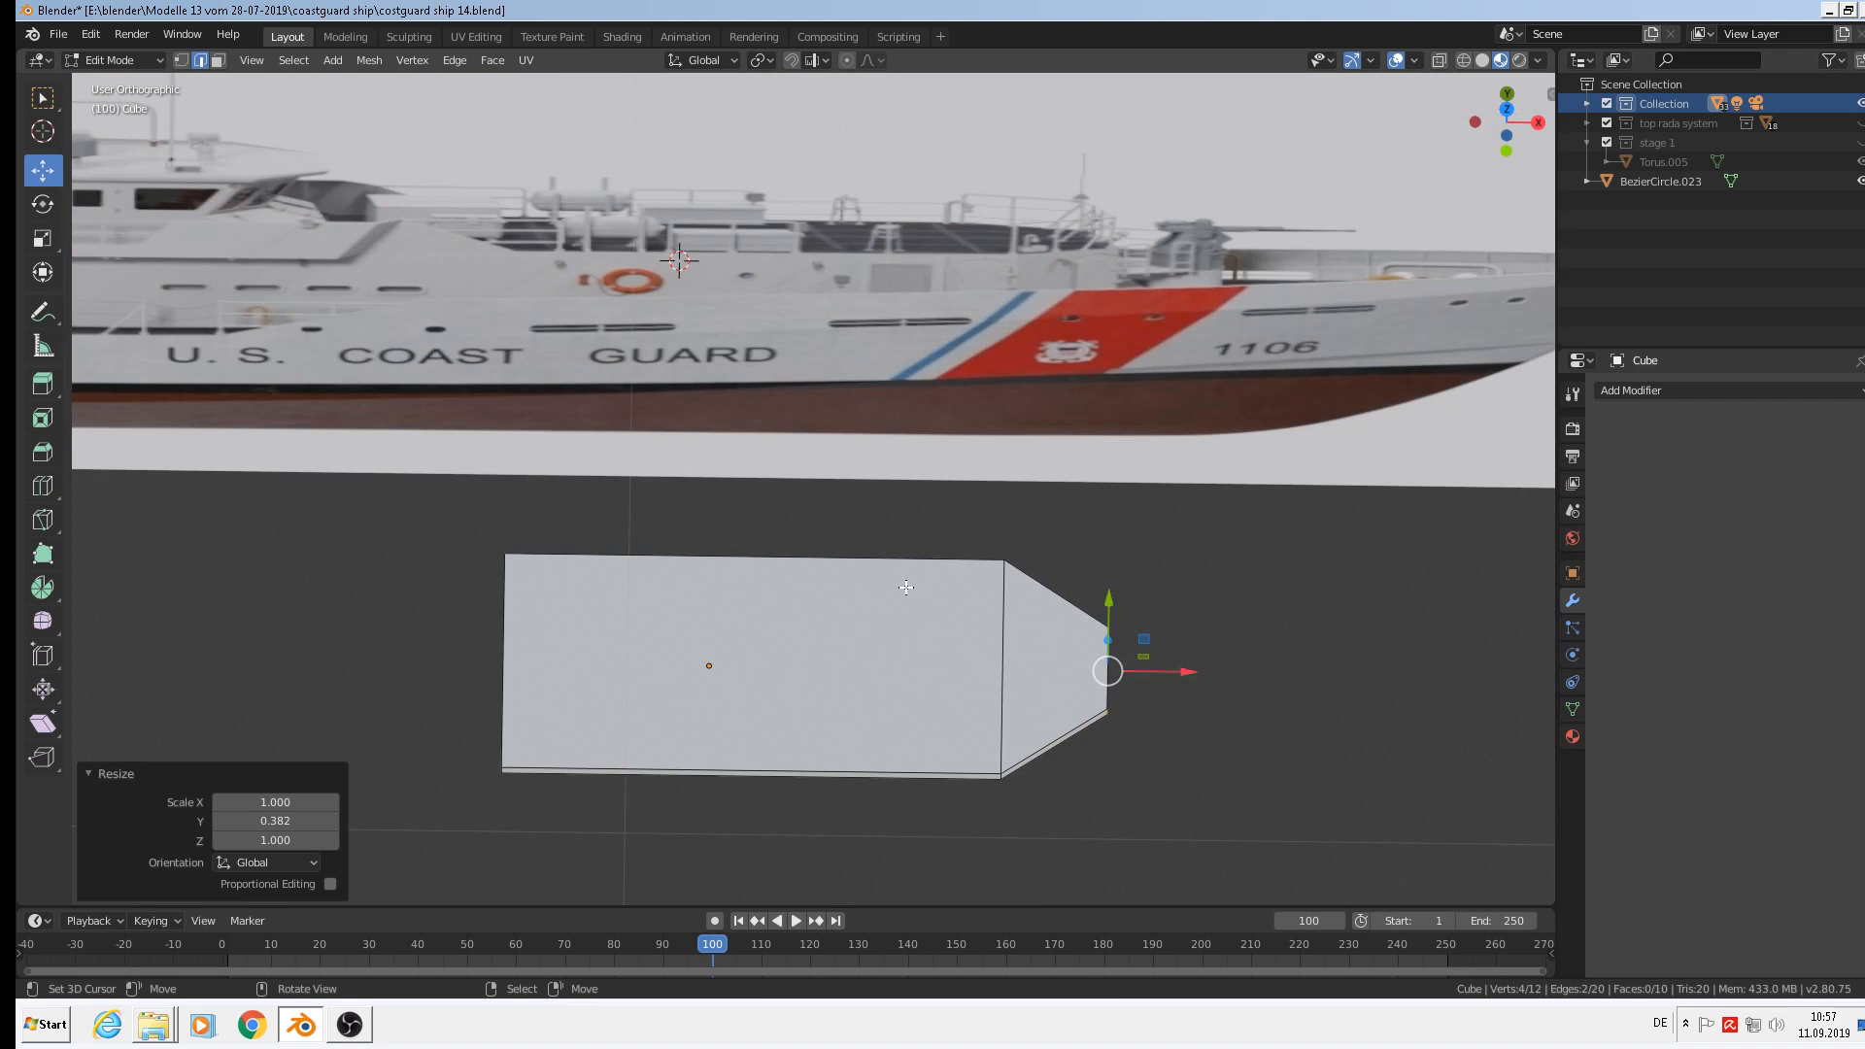
Extrude the slab's stern-side end face about -0.128 m along X to add a rear segment.
{"action": "key", "text": "KP_1"}
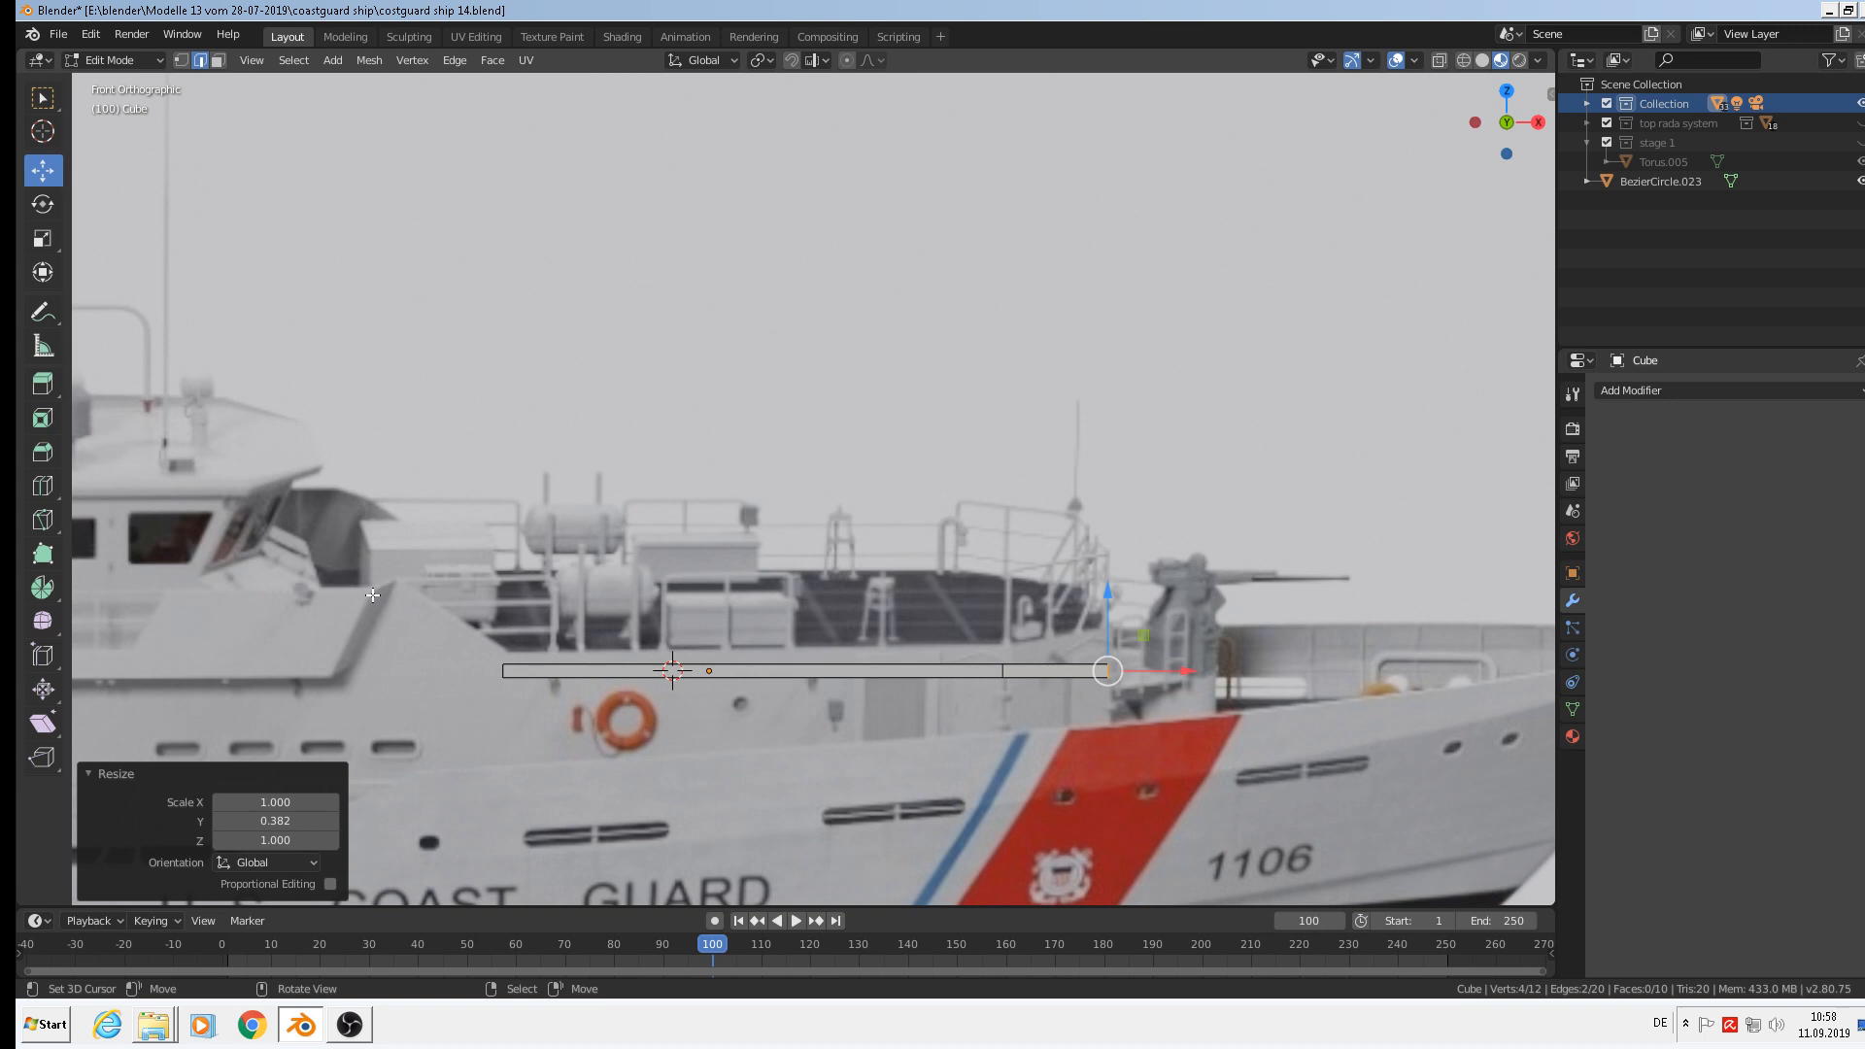
{"action": "left_click", "coordinate": [218, 59]}
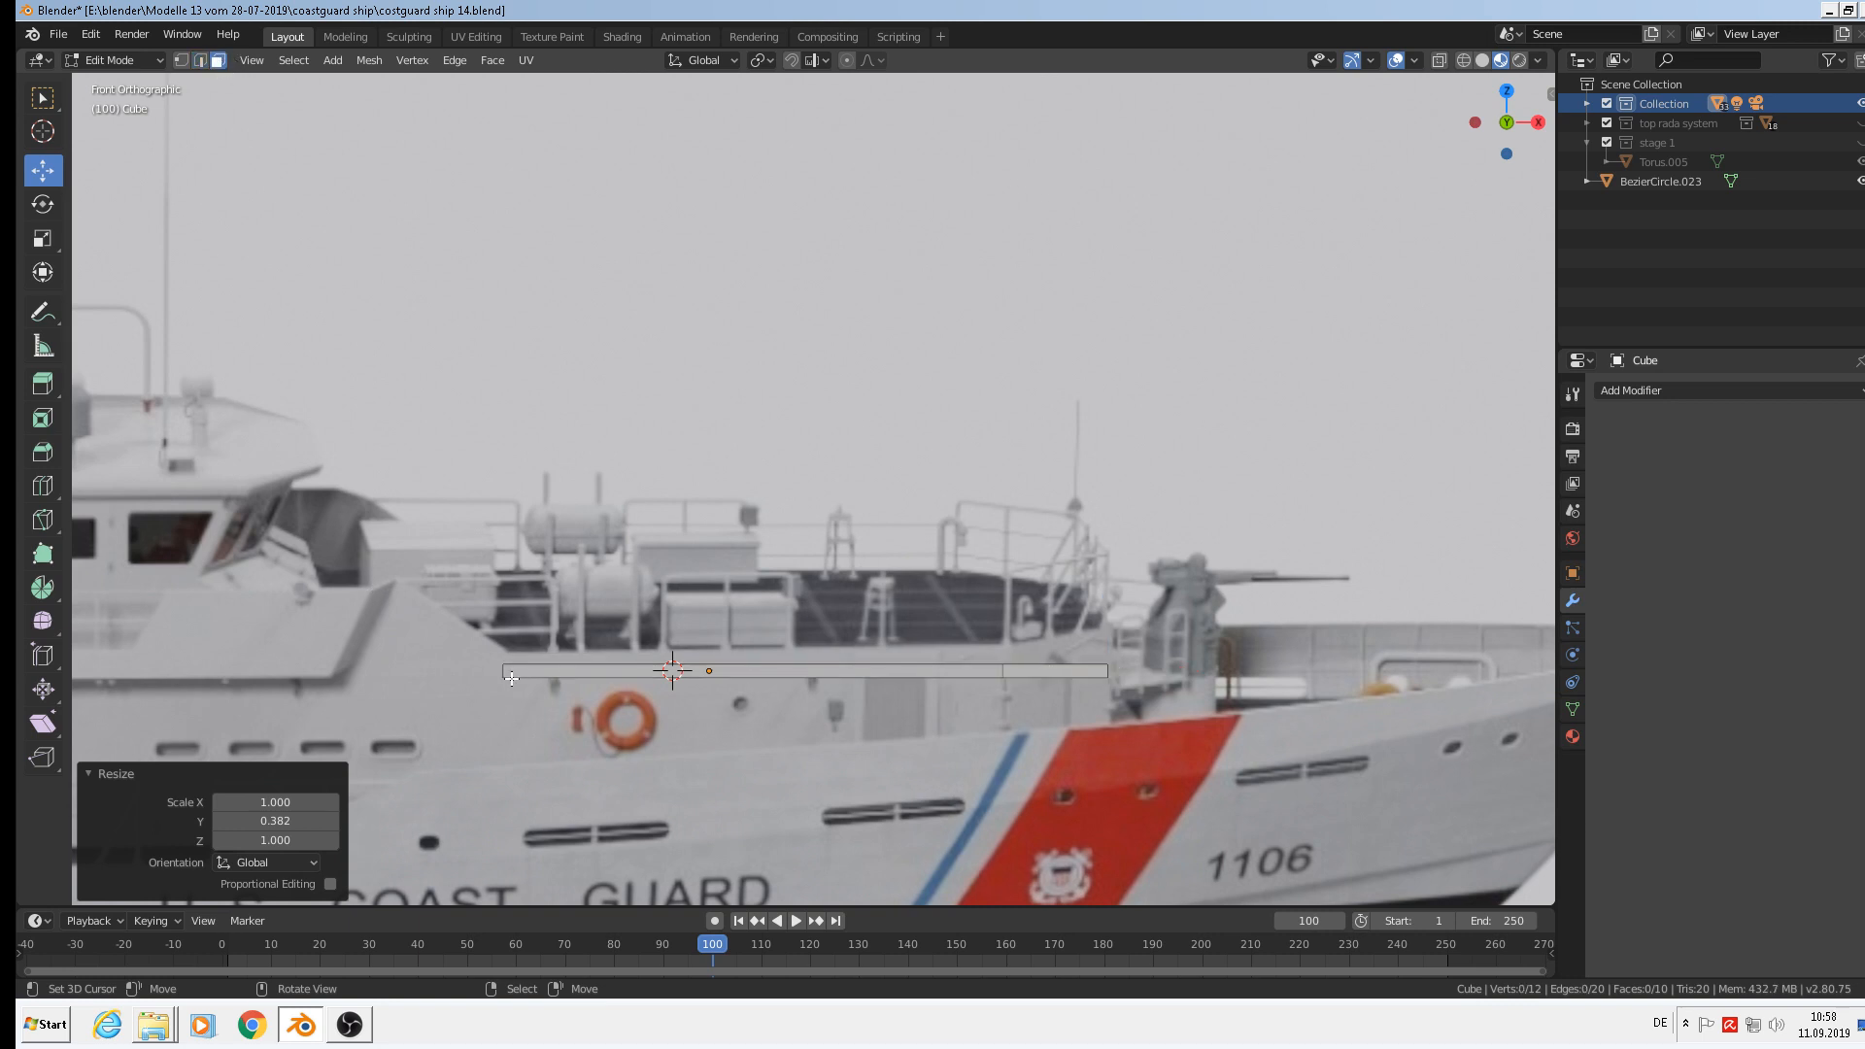
{"action": "middle_click_drag", "start_coordinate": [451, 664], "coordinate": [564, 717]}
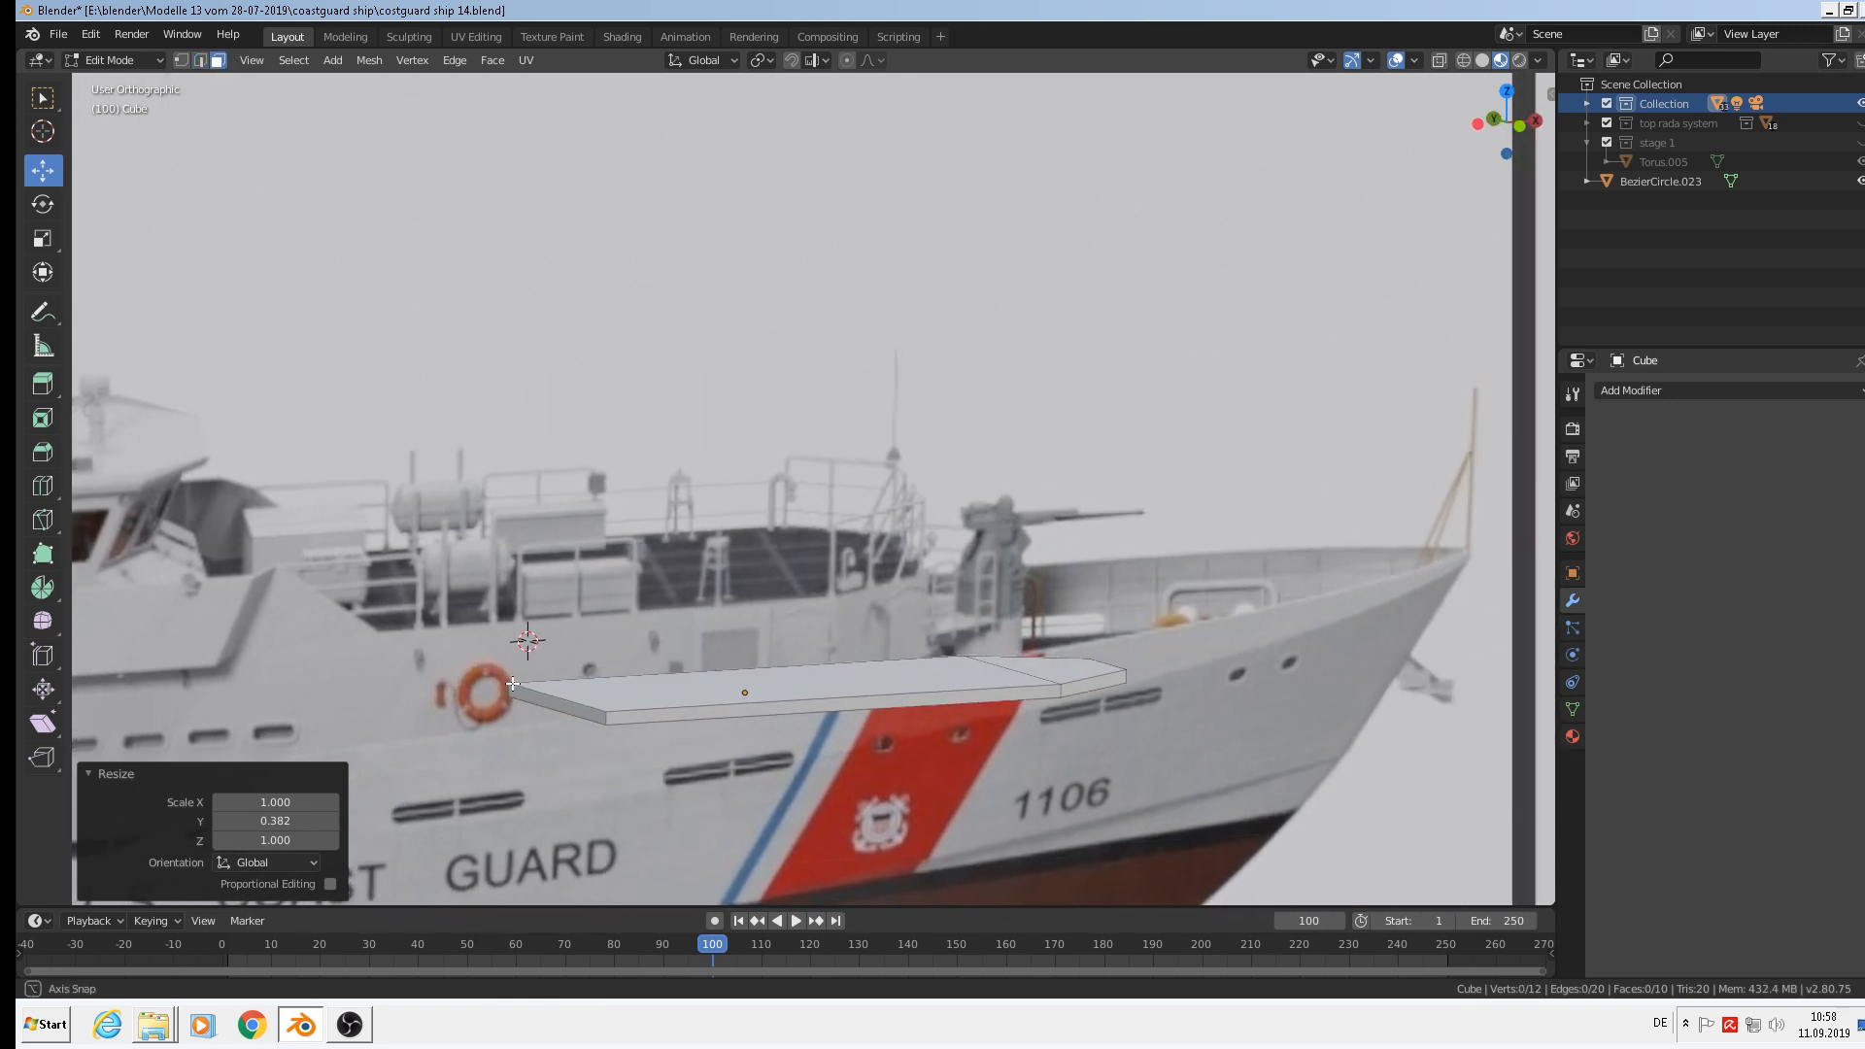
{"action": "left_click", "coordinate": [561, 710]}
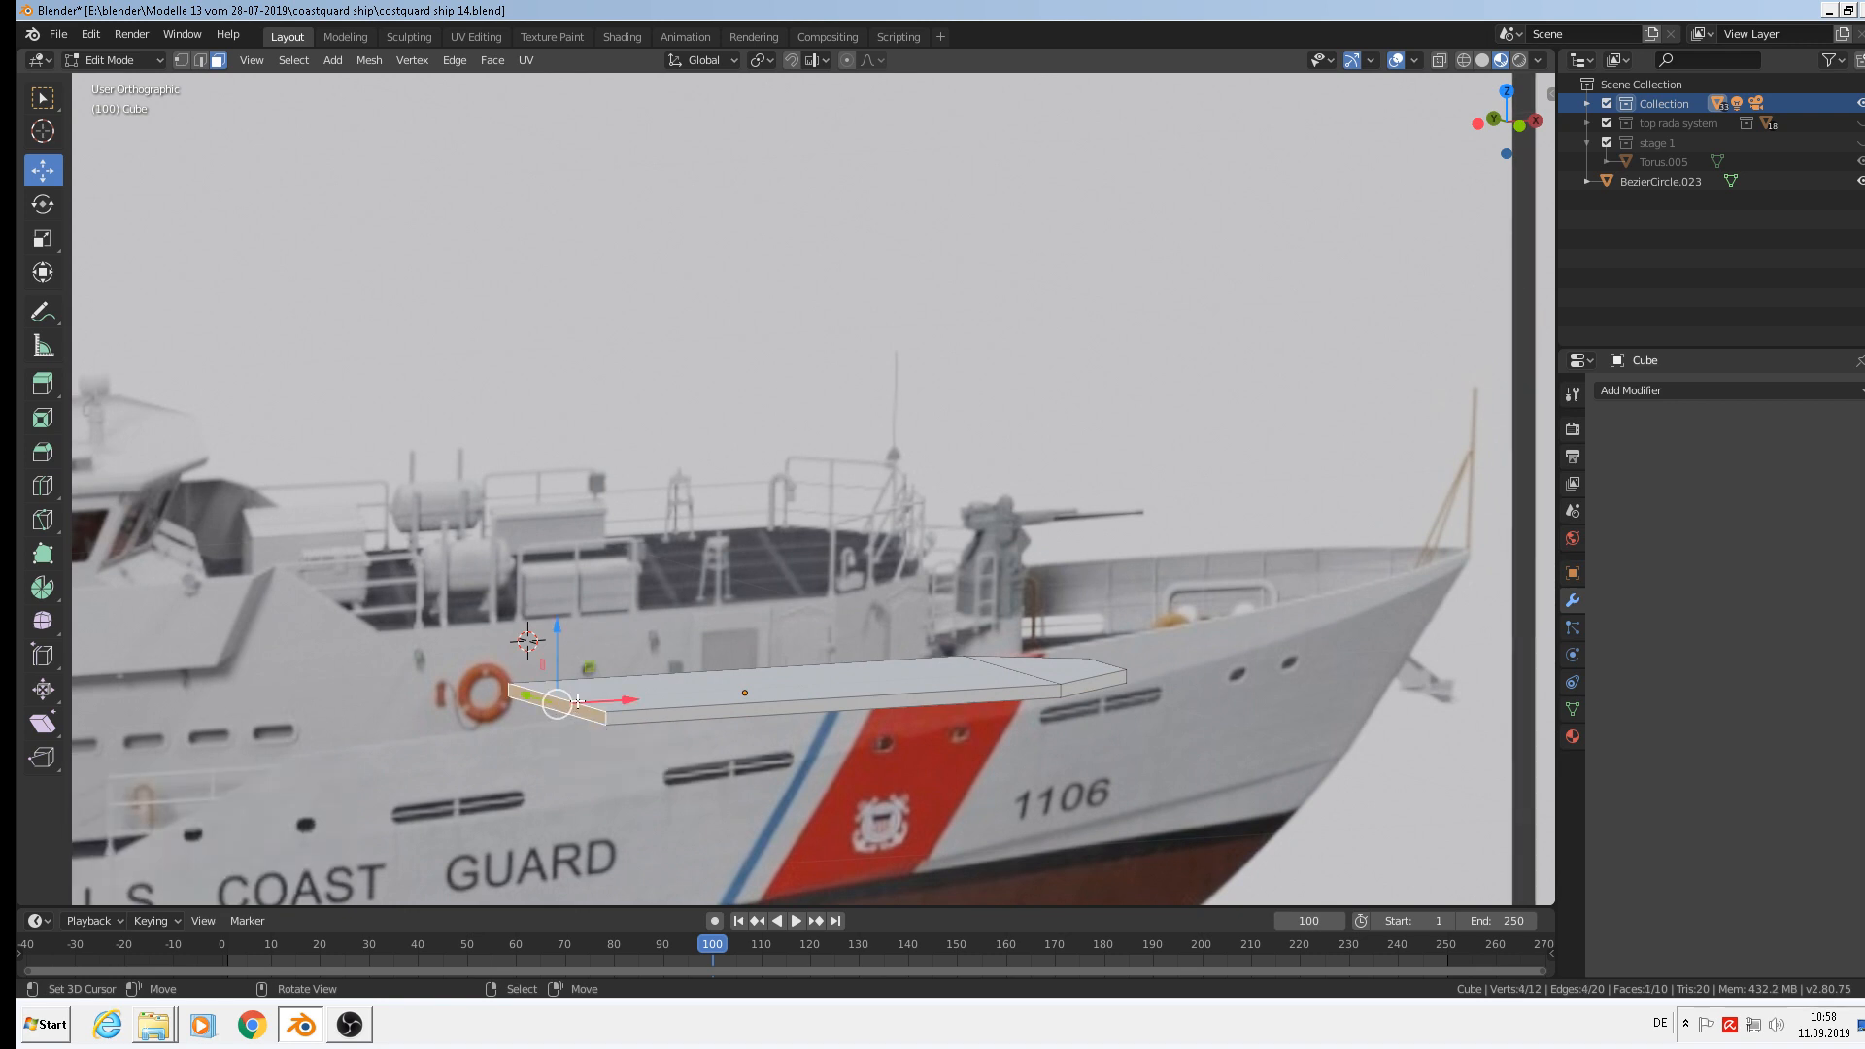
{"action": "key", "text": "KP_1"}
{"action": "key", "text": "e"}
{"action": "right_click", "coordinate": [576, 700]}
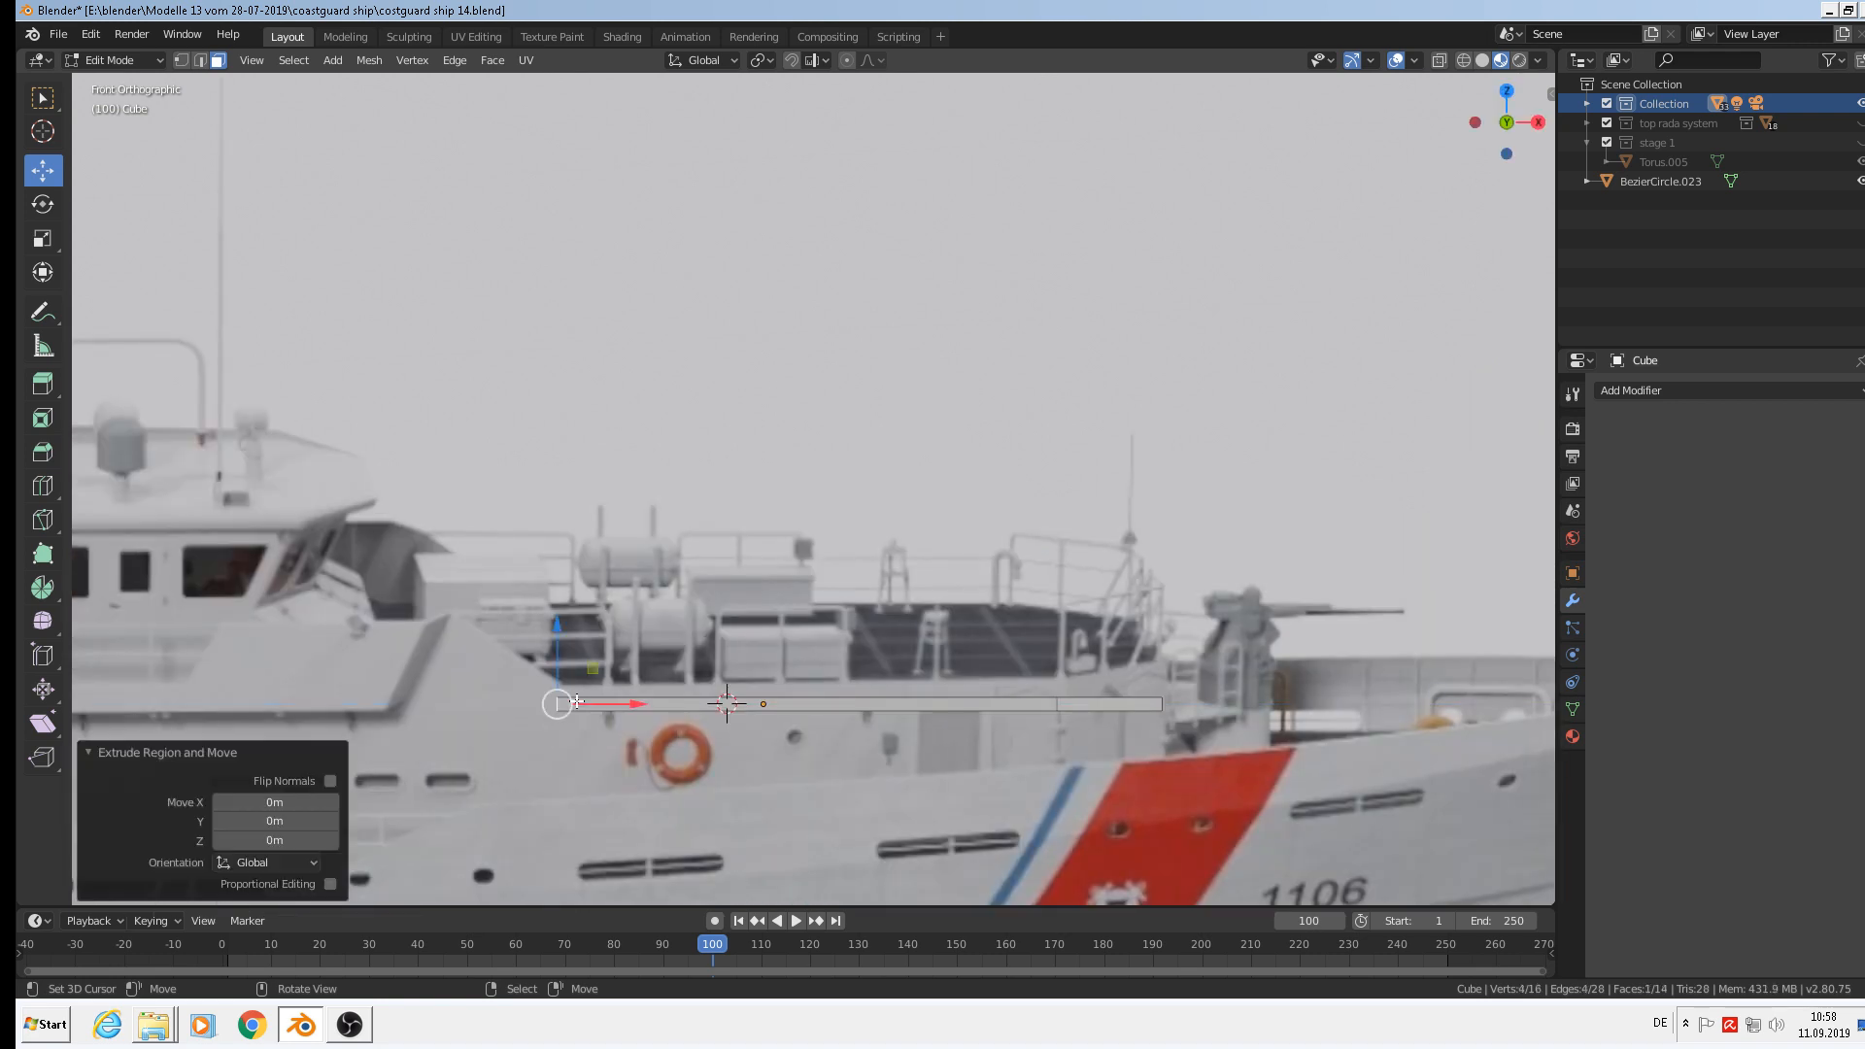
{"action": "left_click_drag", "start_coordinate": [609, 703], "coordinate": [452, 725]}
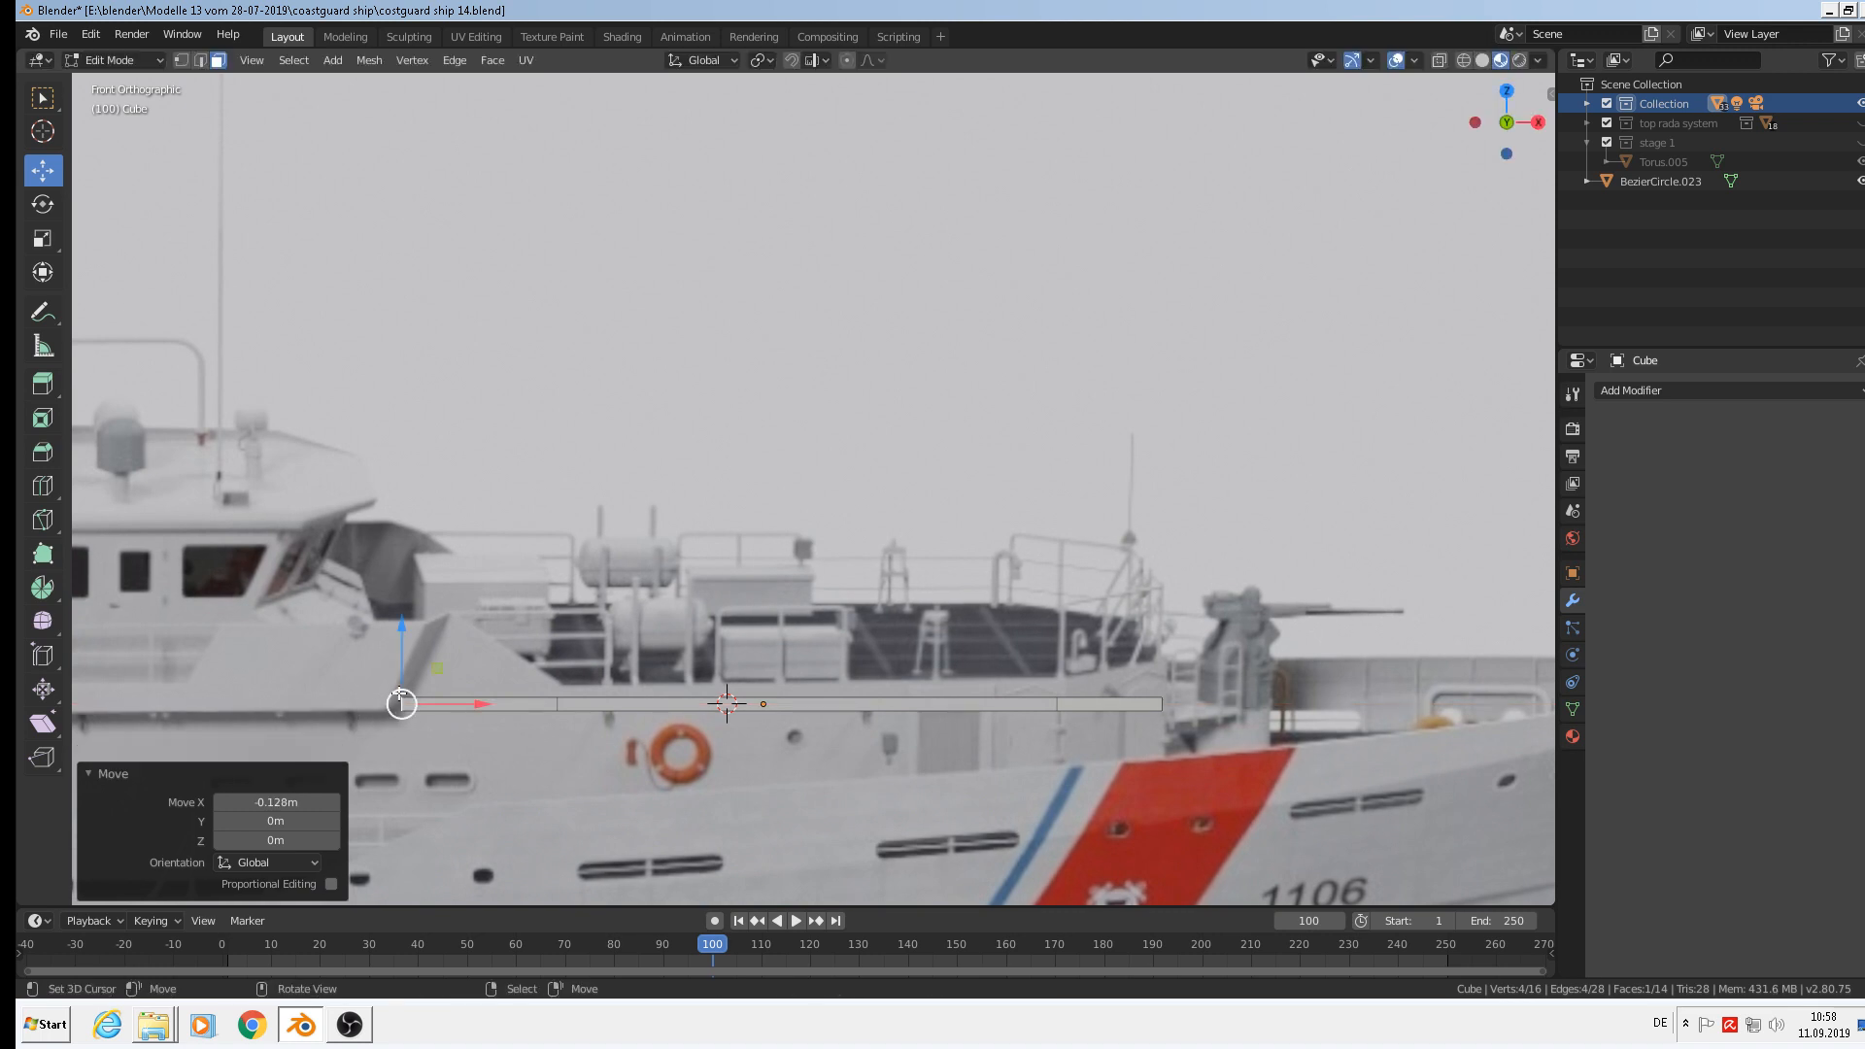
Extrude the new rear end face a further -0.182 m along X, following the side-view reference image.
{"action": "middle_click_drag", "start_coordinate": [379, 704], "coordinate": [377, 761]}
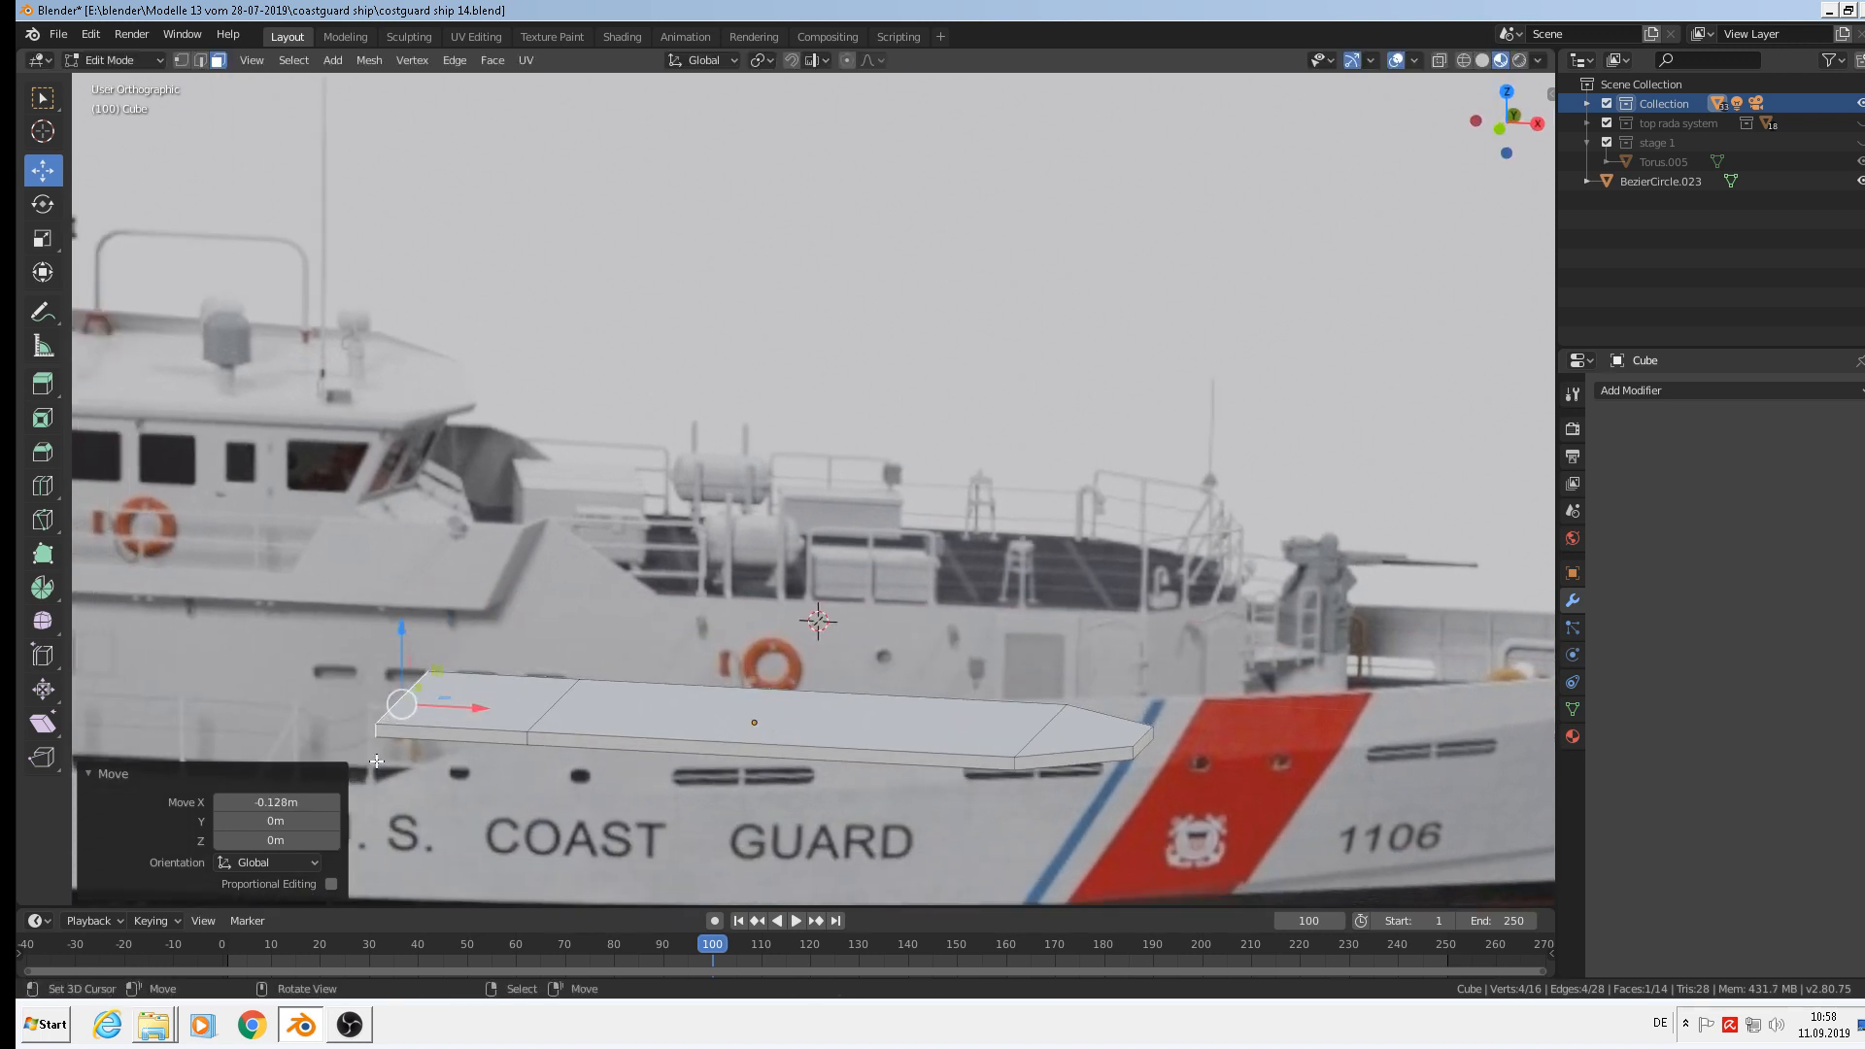
{"action": "scroll", "coordinate": [646, 670], "scroll_direction": "down", "scroll_amount": 2}
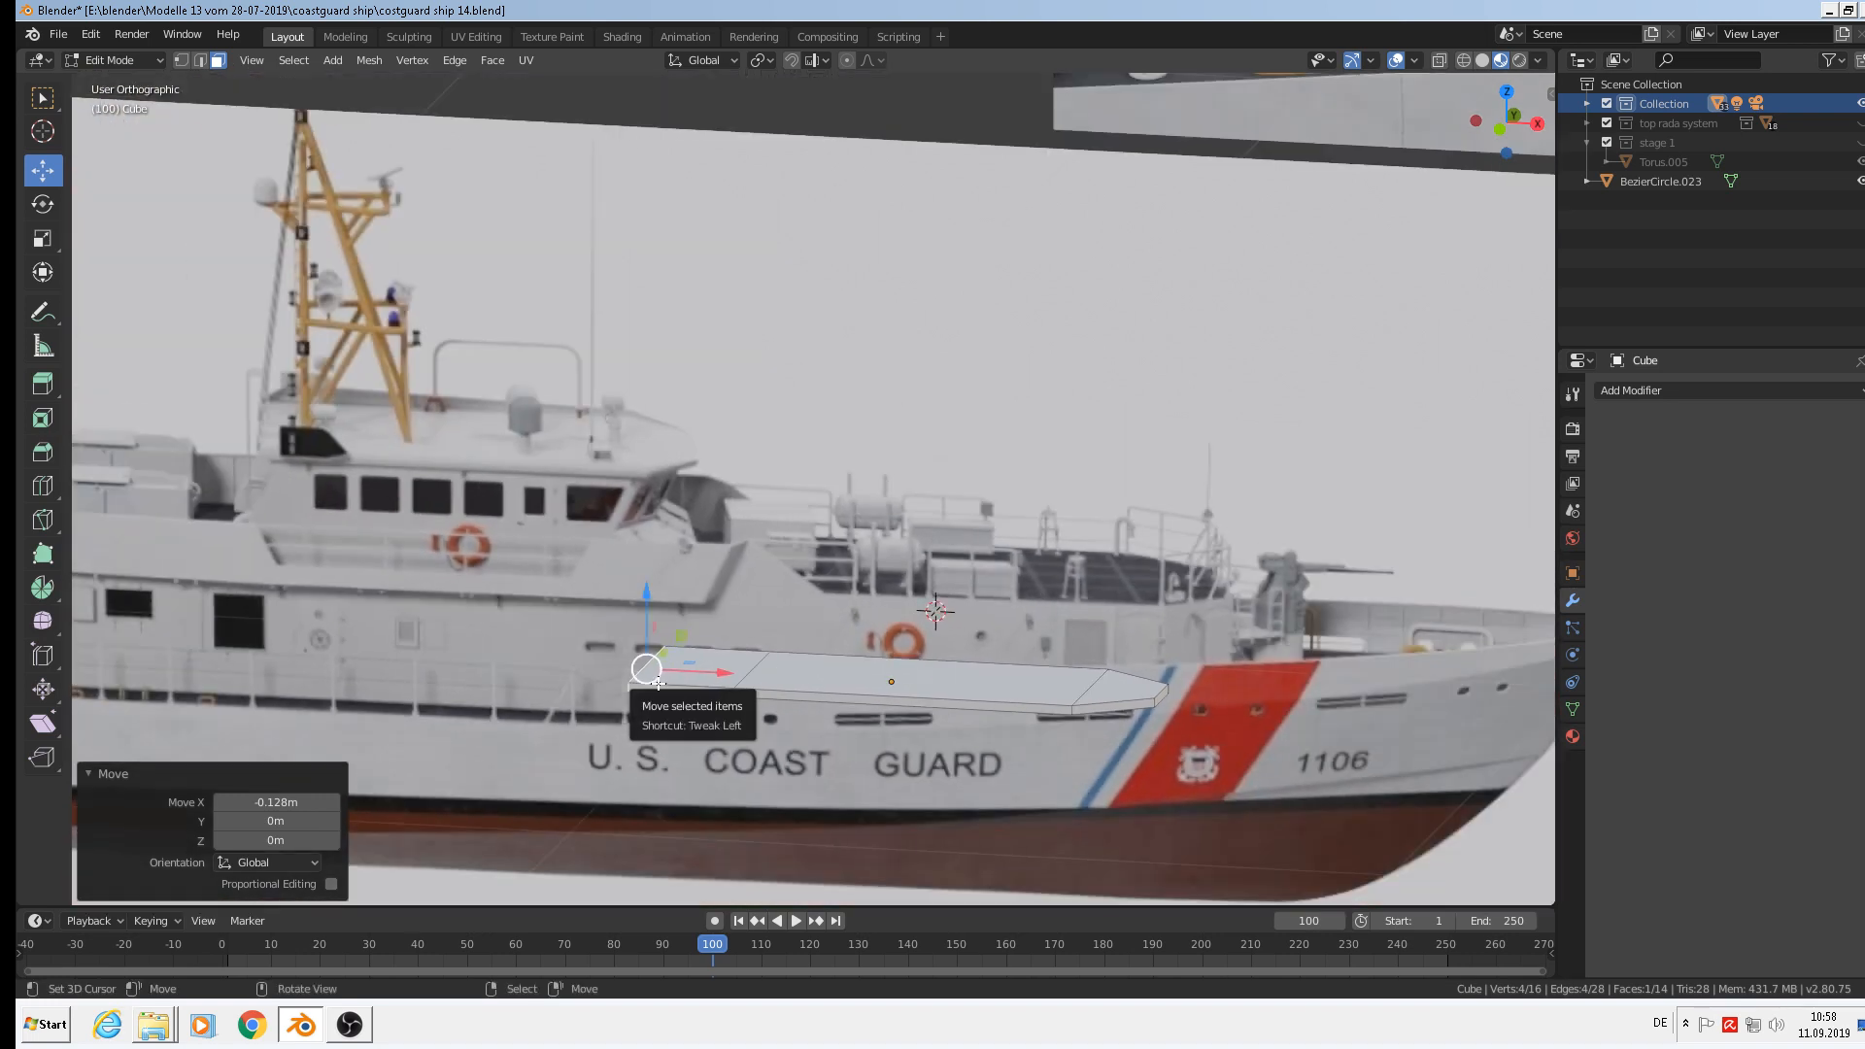
{"action": "middle_click_drag", "start_coordinate": [657, 684], "coordinate": [1086, 574], "text": "shift"}
{"action": "key", "text": "KP_1"}
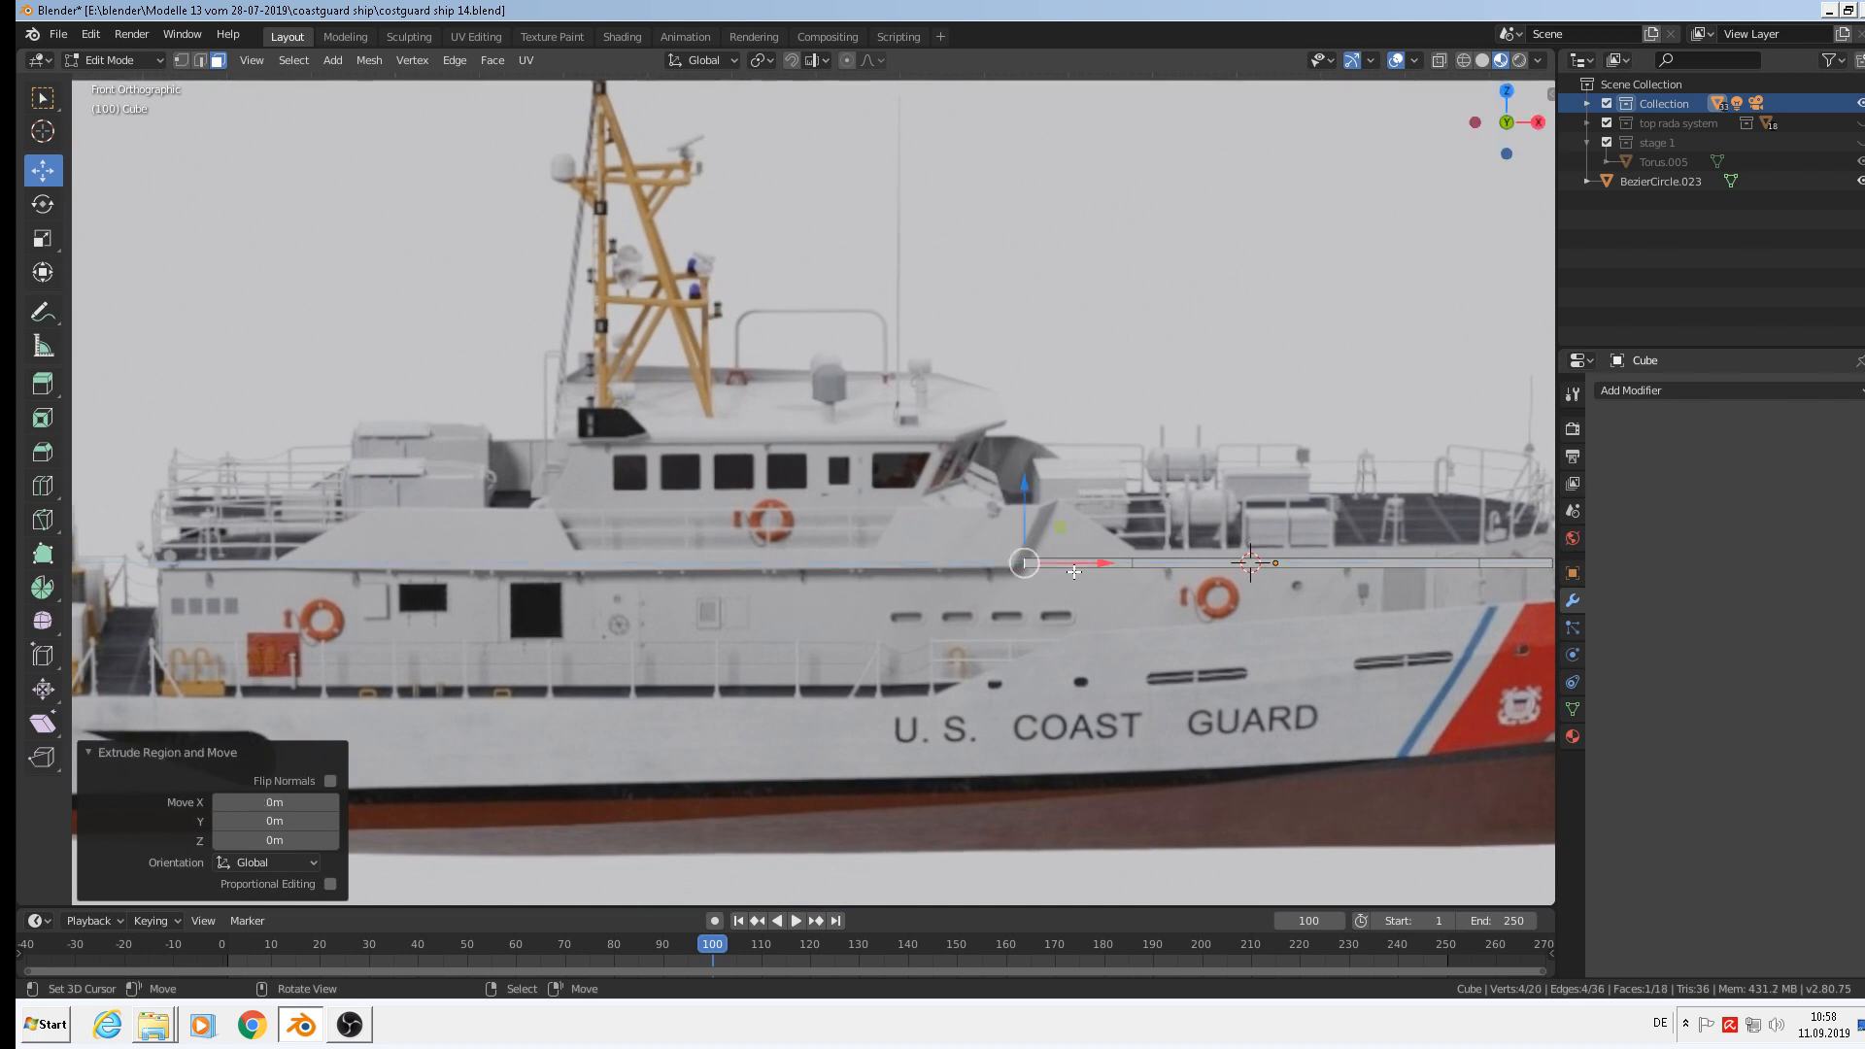
{"action": "key", "text": "e"}
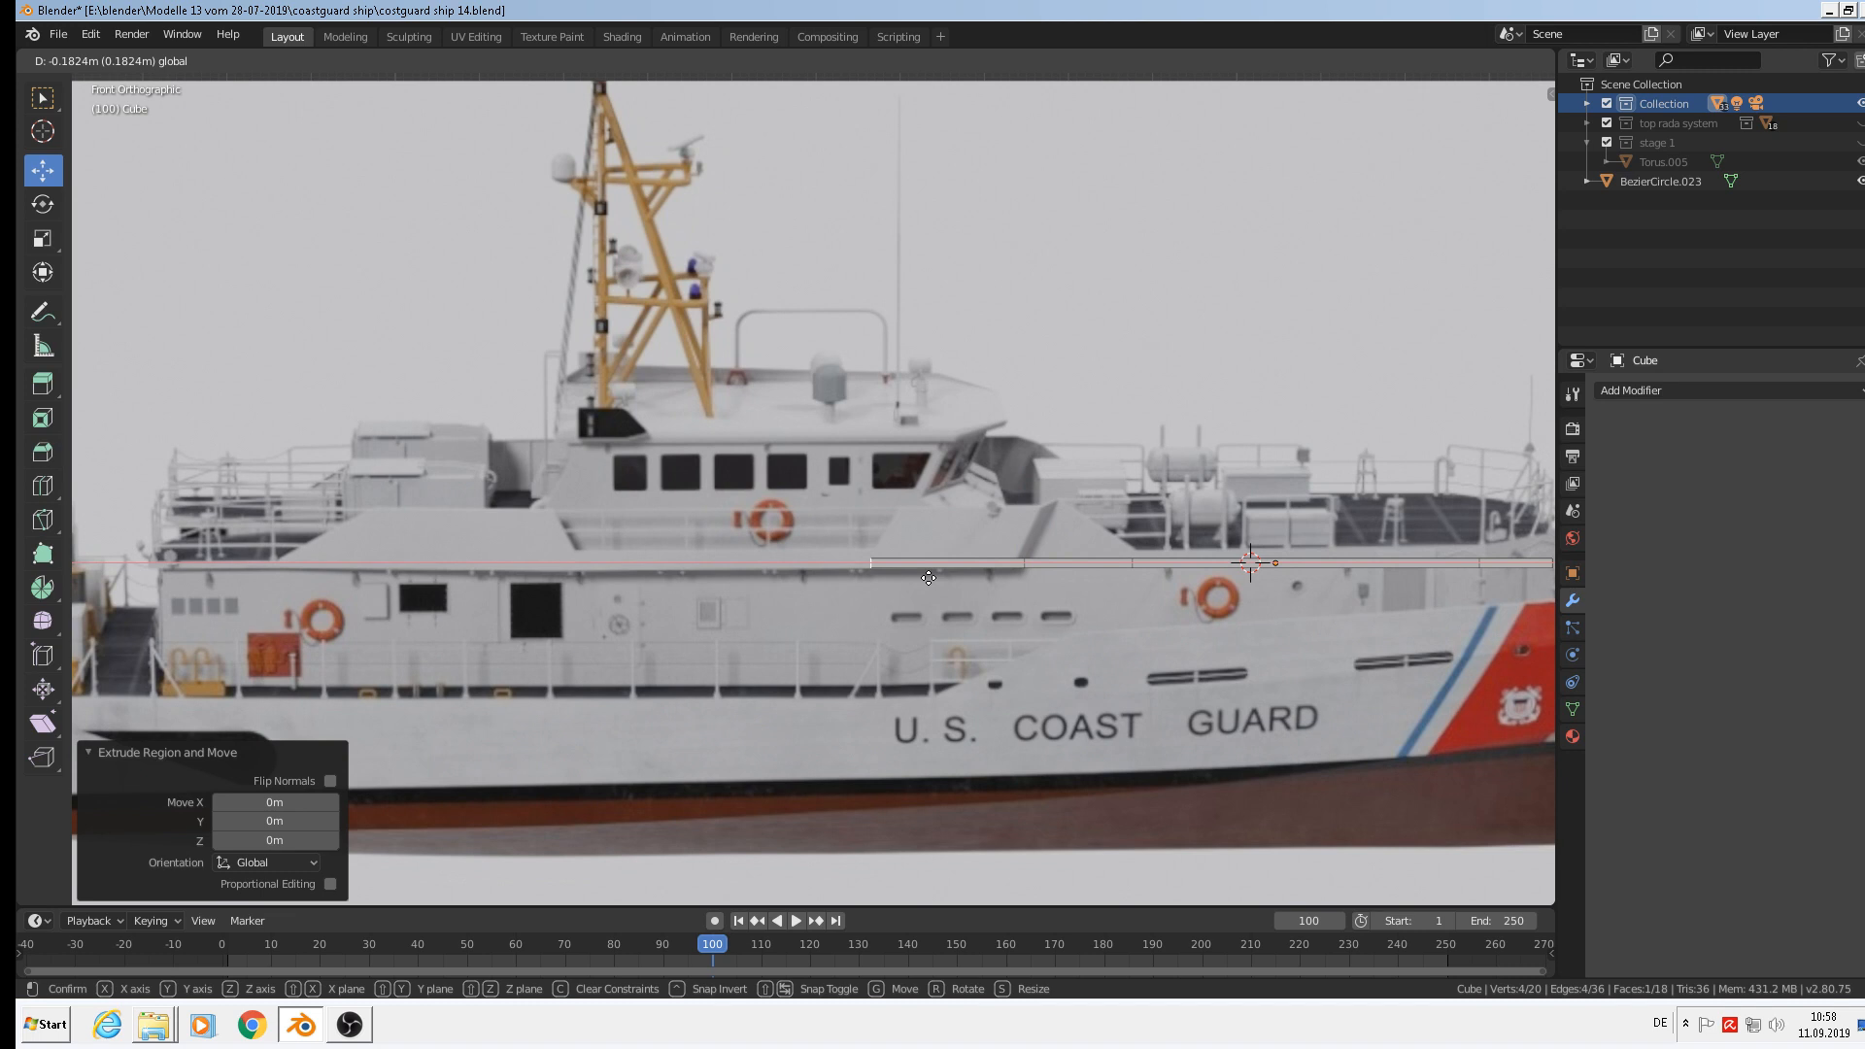
{"action": "left_click", "coordinate": [929, 577]}
Extrude the outer side face of the rearmost segment about -0.0604 m along Y to form a side extension.
{"action": "middle_click_drag", "start_coordinate": [998, 584], "coordinate": [920, 641]}
{"action": "scroll", "coordinate": [905, 625], "scroll_direction": "up", "scroll_amount": 3}
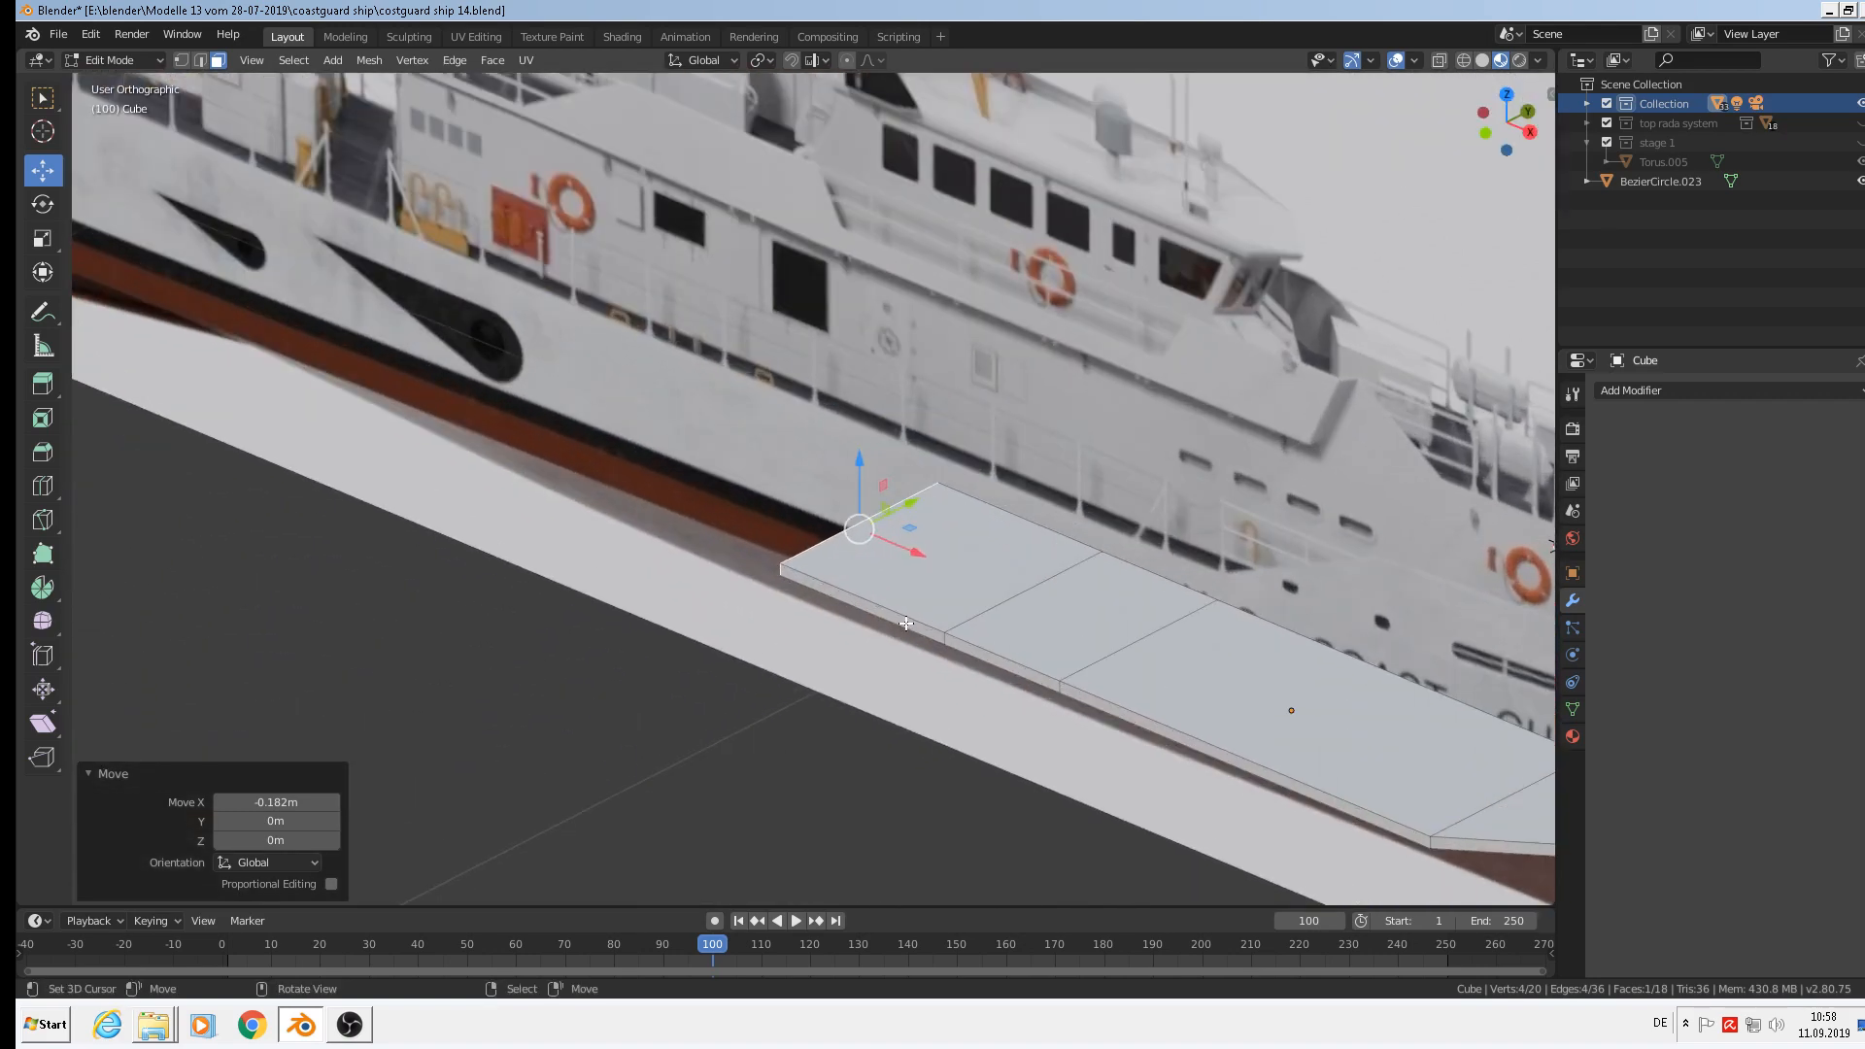
{"action": "left_click", "coordinate": [906, 623]}
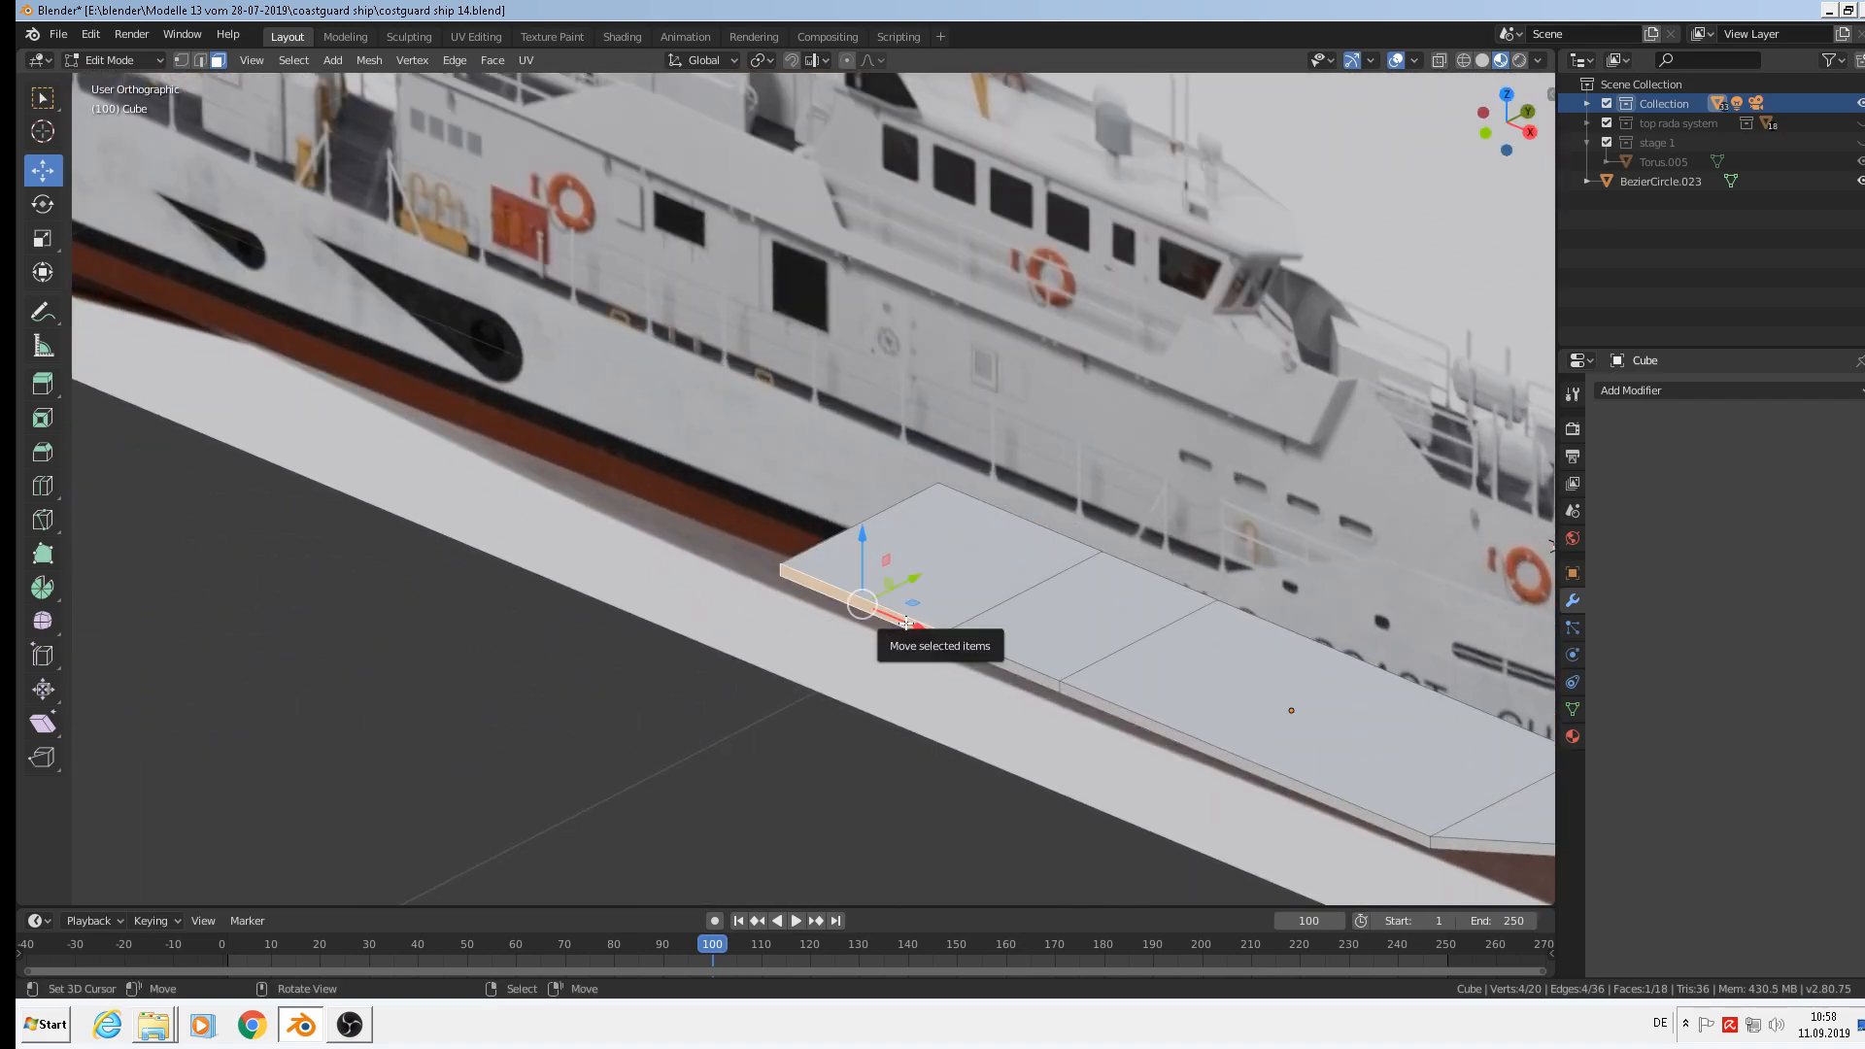
{"action": "key", "text": "e"}
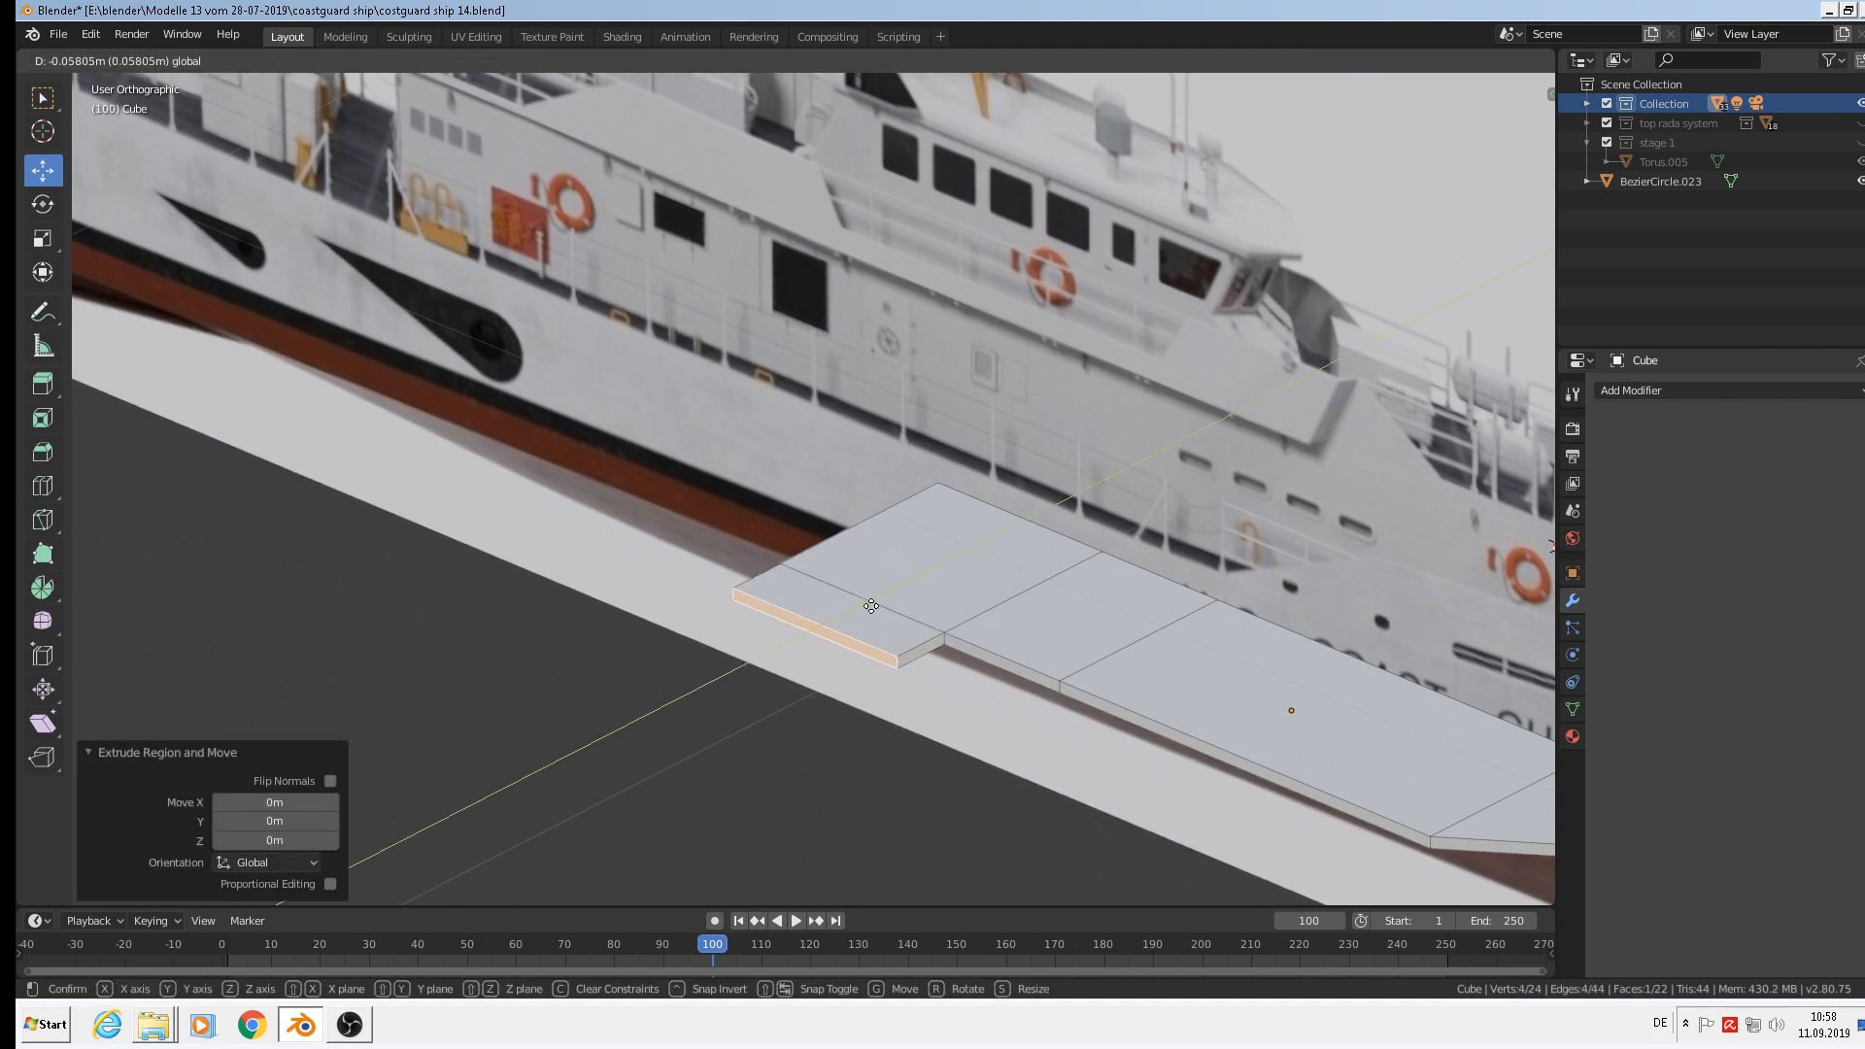
{"action": "left_click", "coordinate": [883, 605]}
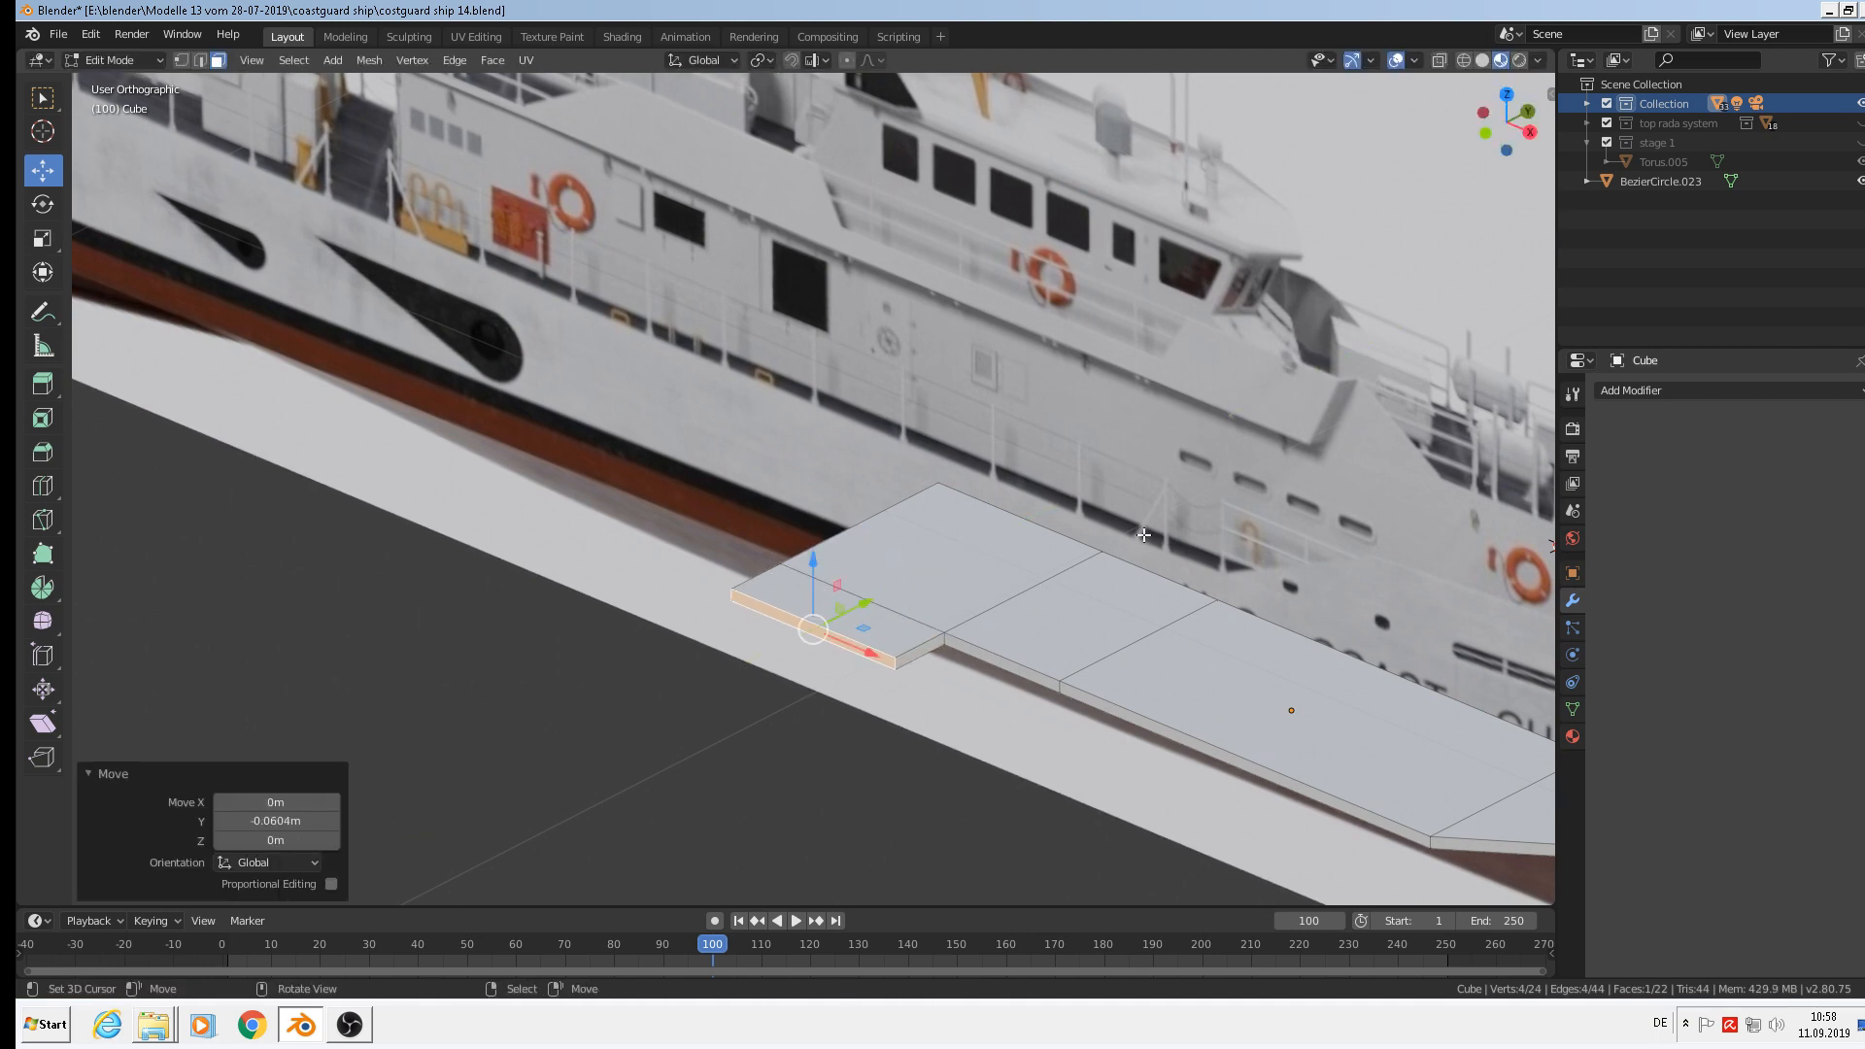
Add one centred lengthwise loop cut through the whole platform.
{"action": "middle_click_drag", "start_coordinate": [1145, 535], "coordinate": [945, 423]}
{"action": "scroll", "coordinate": [1066, 588], "scroll_direction": "up", "scroll_amount": 2}
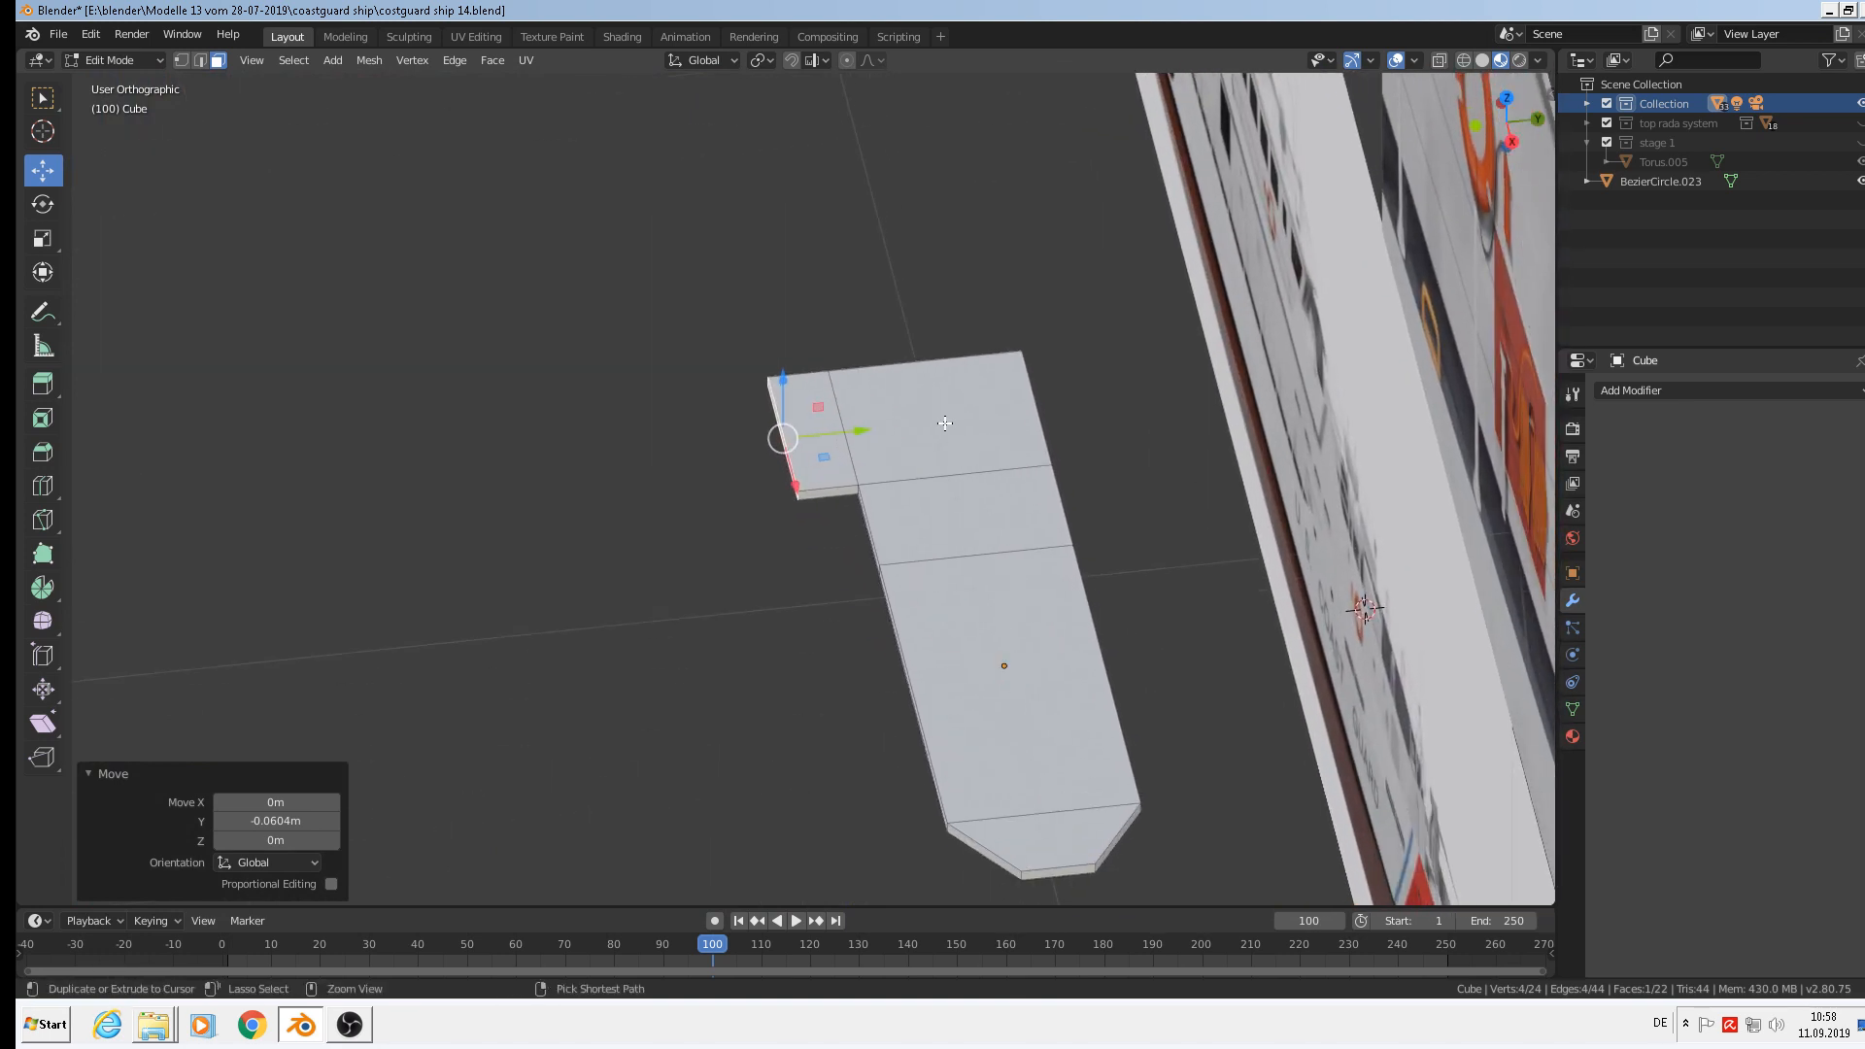
{"action": "key", "text": "ctrl+r"}
{"action": "left_click", "coordinate": [921, 357]}
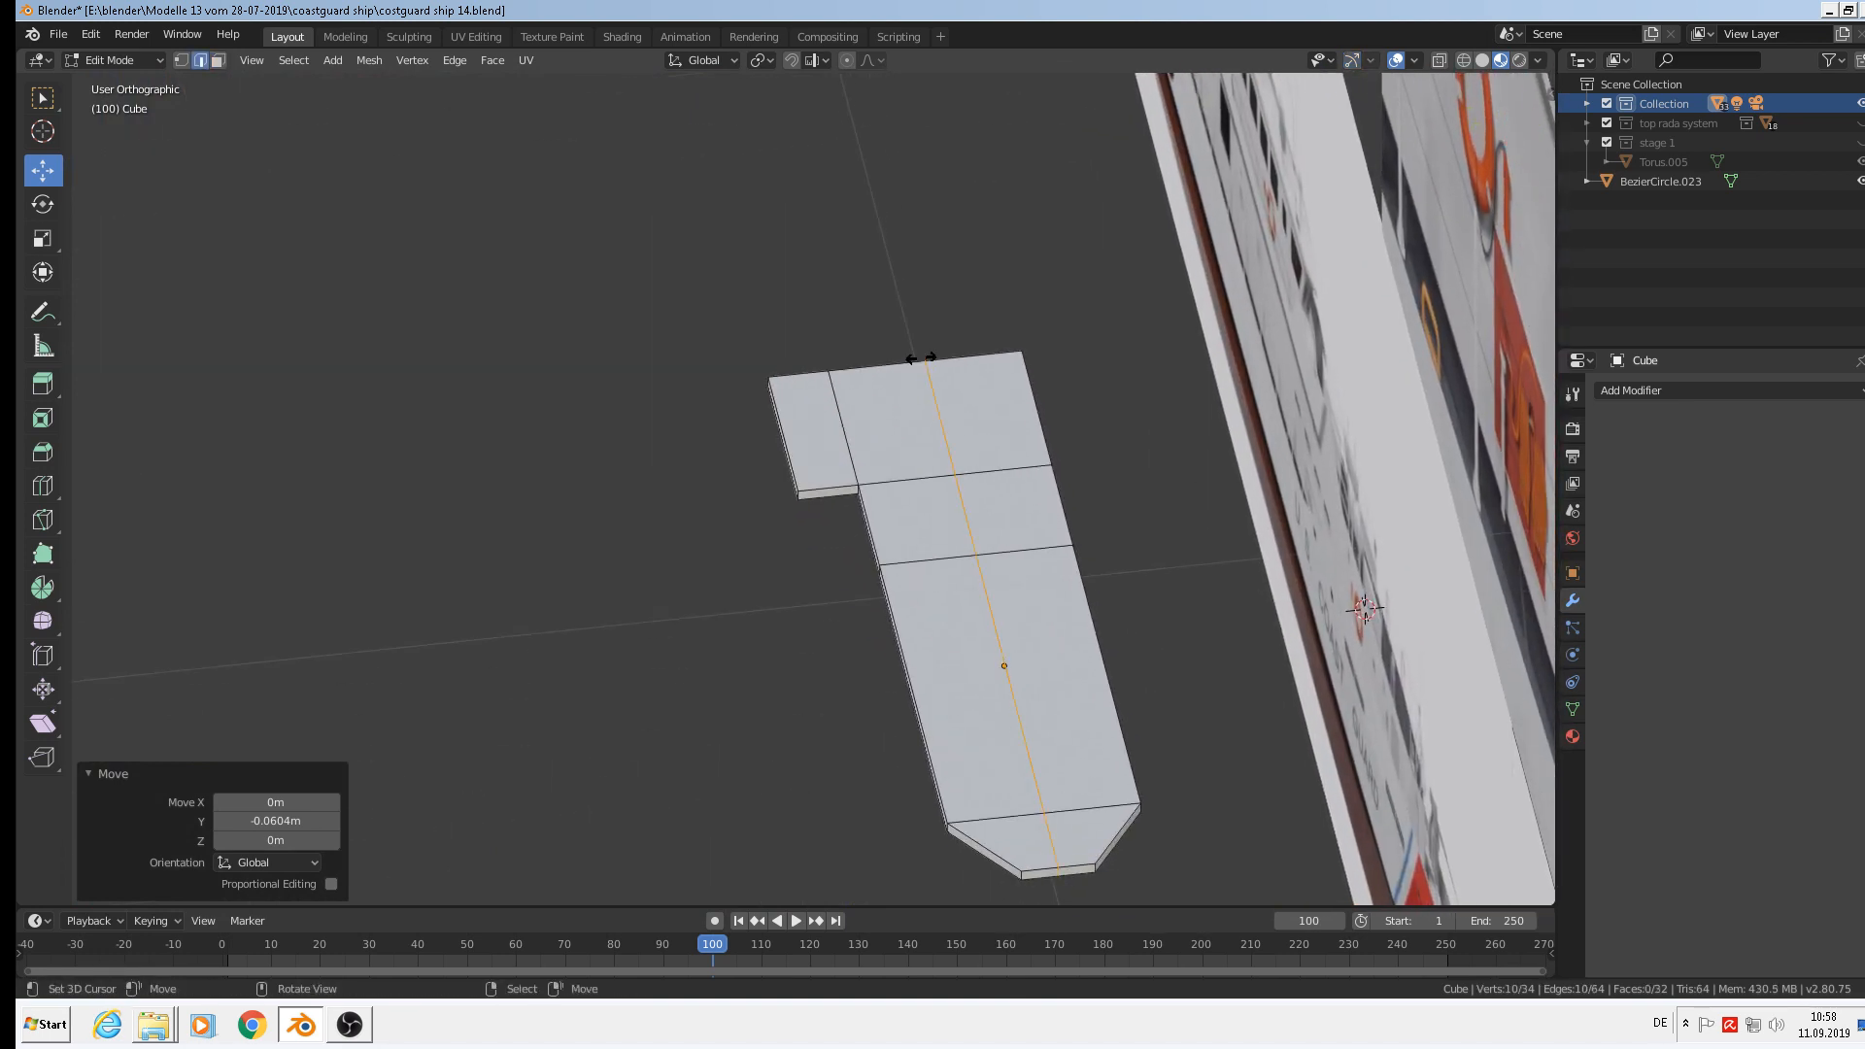
{"action": "left_click", "coordinate": [920, 358]}
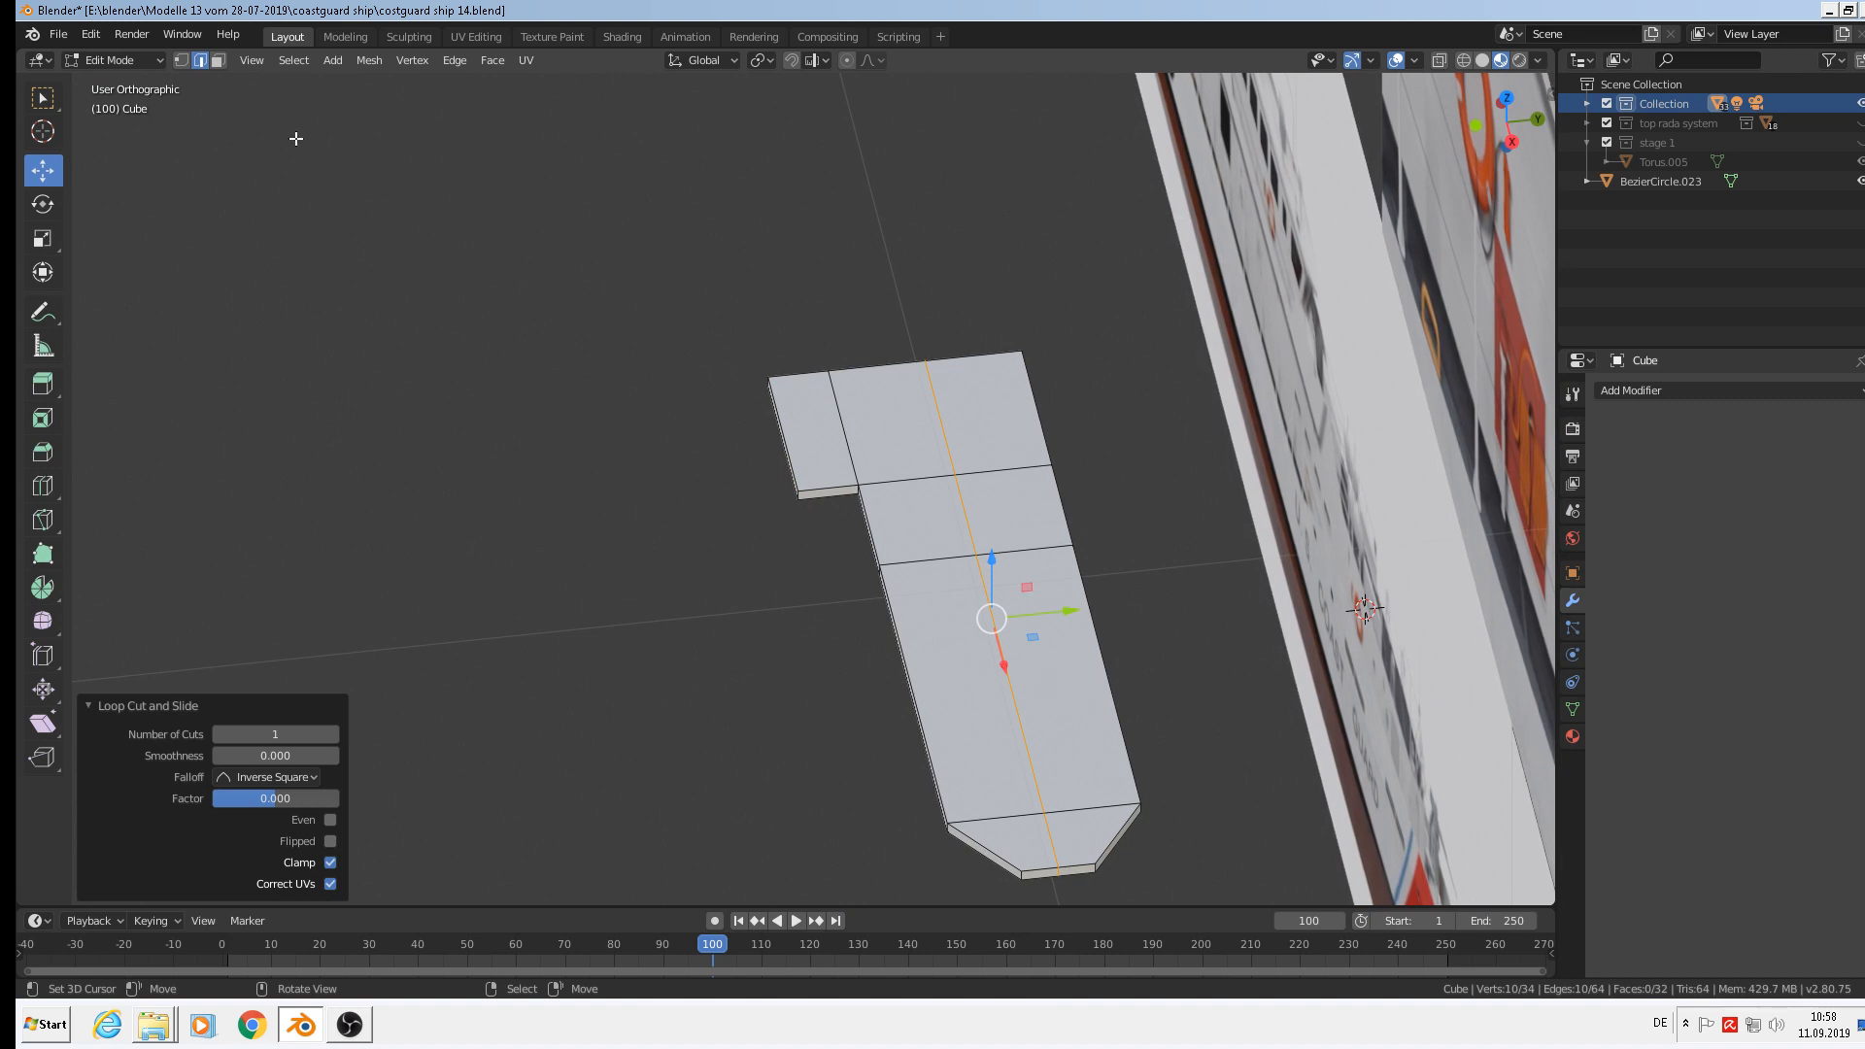
Delete the outer vertices of the platform half opposite the side extension, including the leftover pair at the bow tip.
{"action": "left_click", "coordinate": [181, 60]}
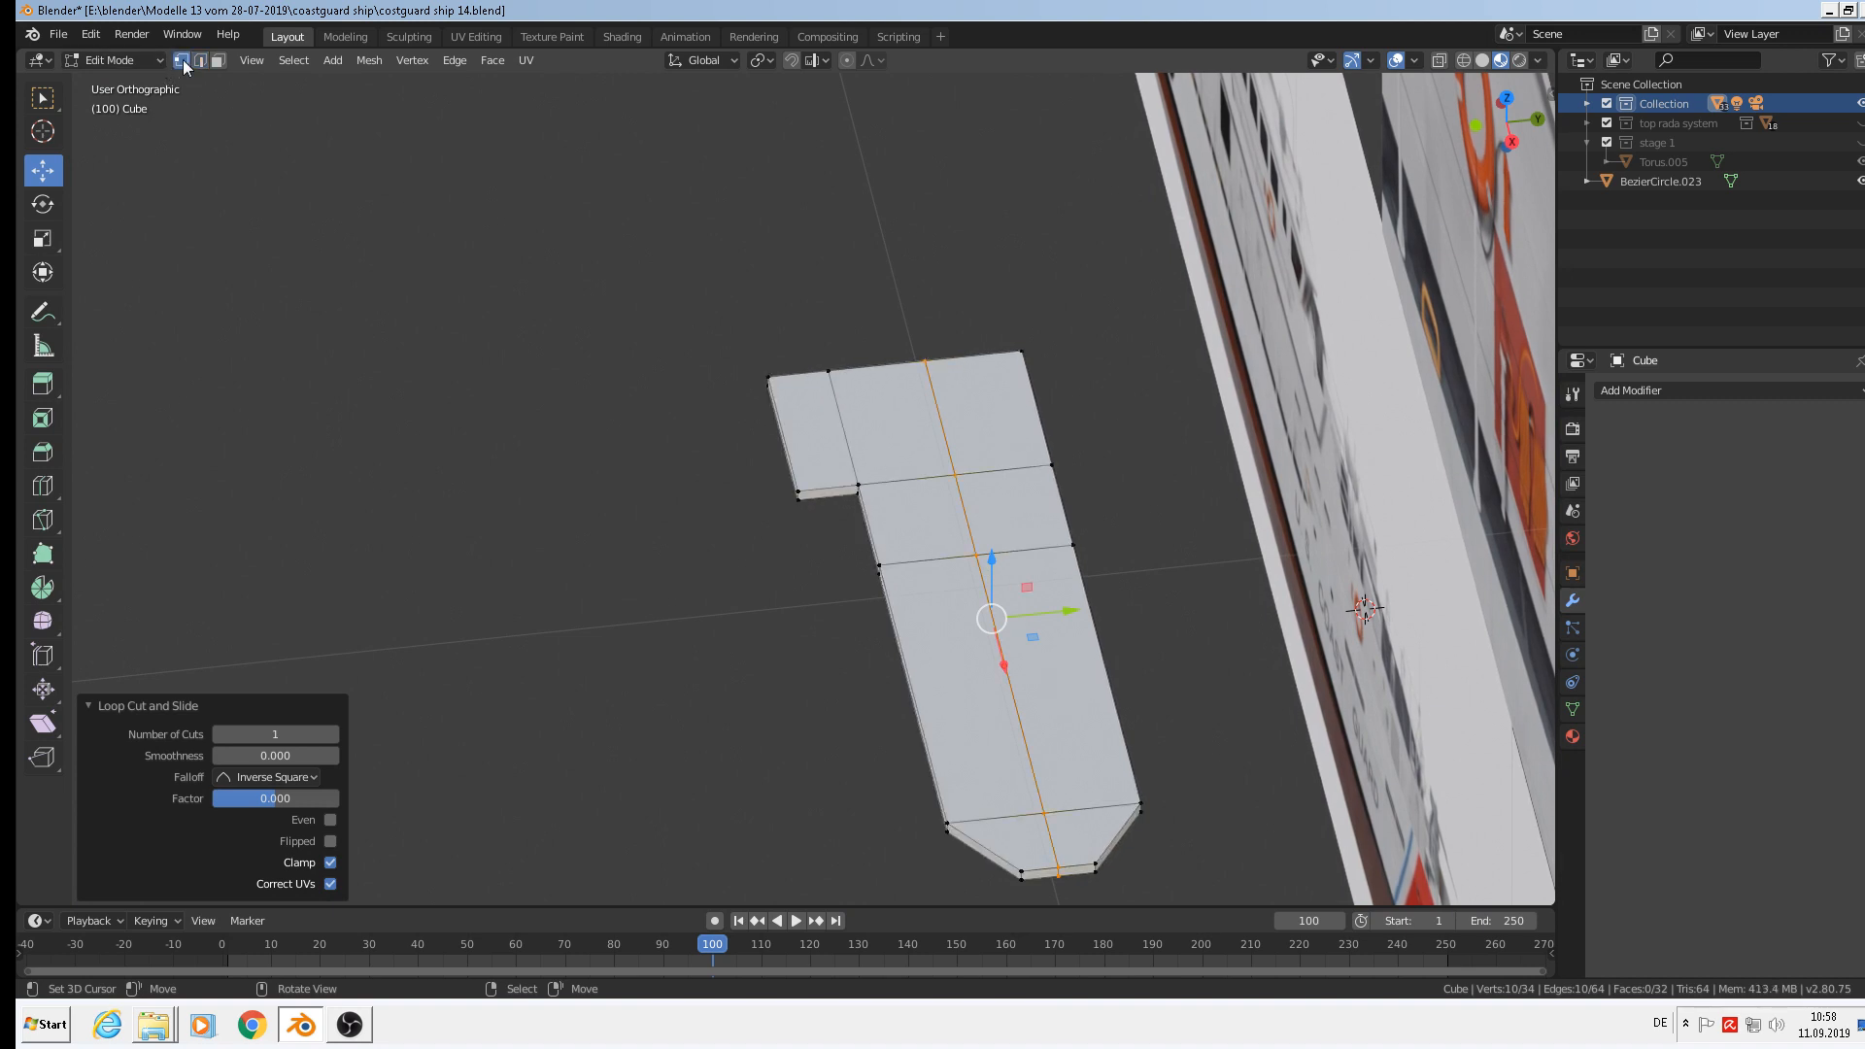
{"action": "left_click", "coordinate": [1160, 380]}
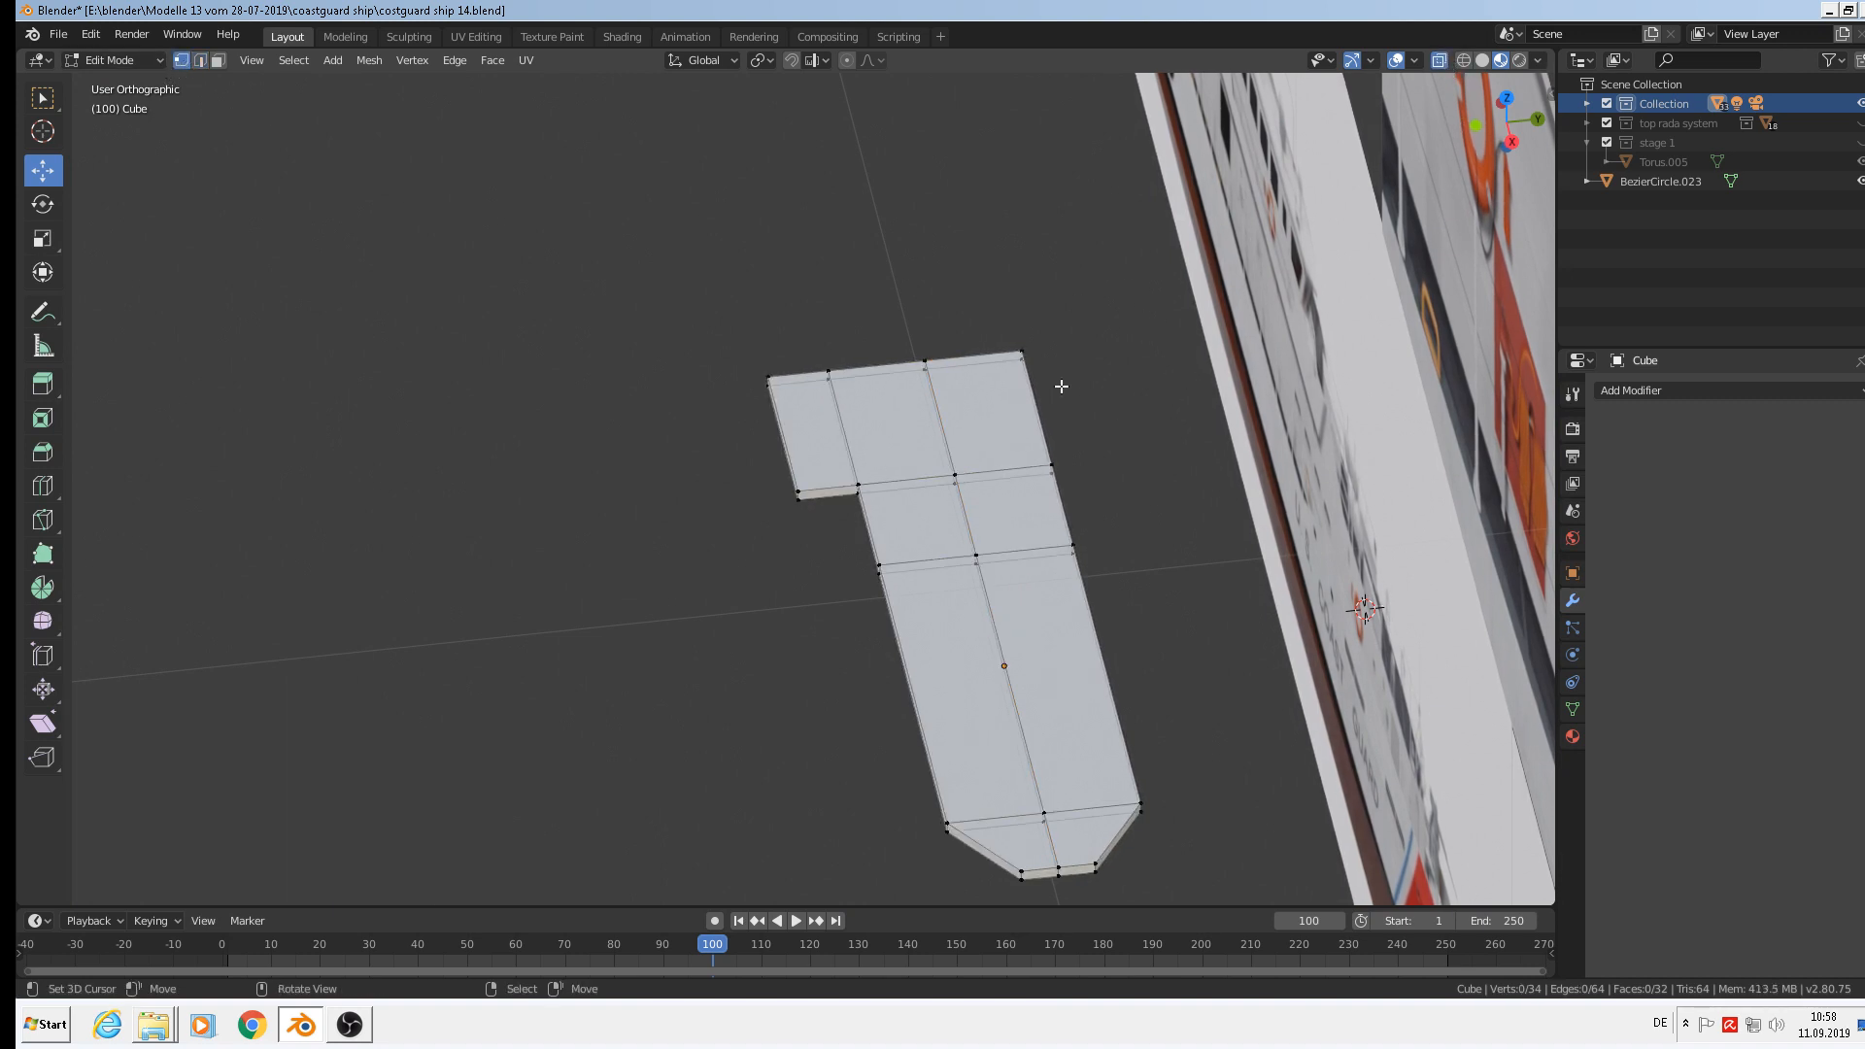
{"action": "left_click_drag", "start_coordinate": [1024, 308], "coordinate": [1118, 583]}
{"action": "key", "text": "x"}
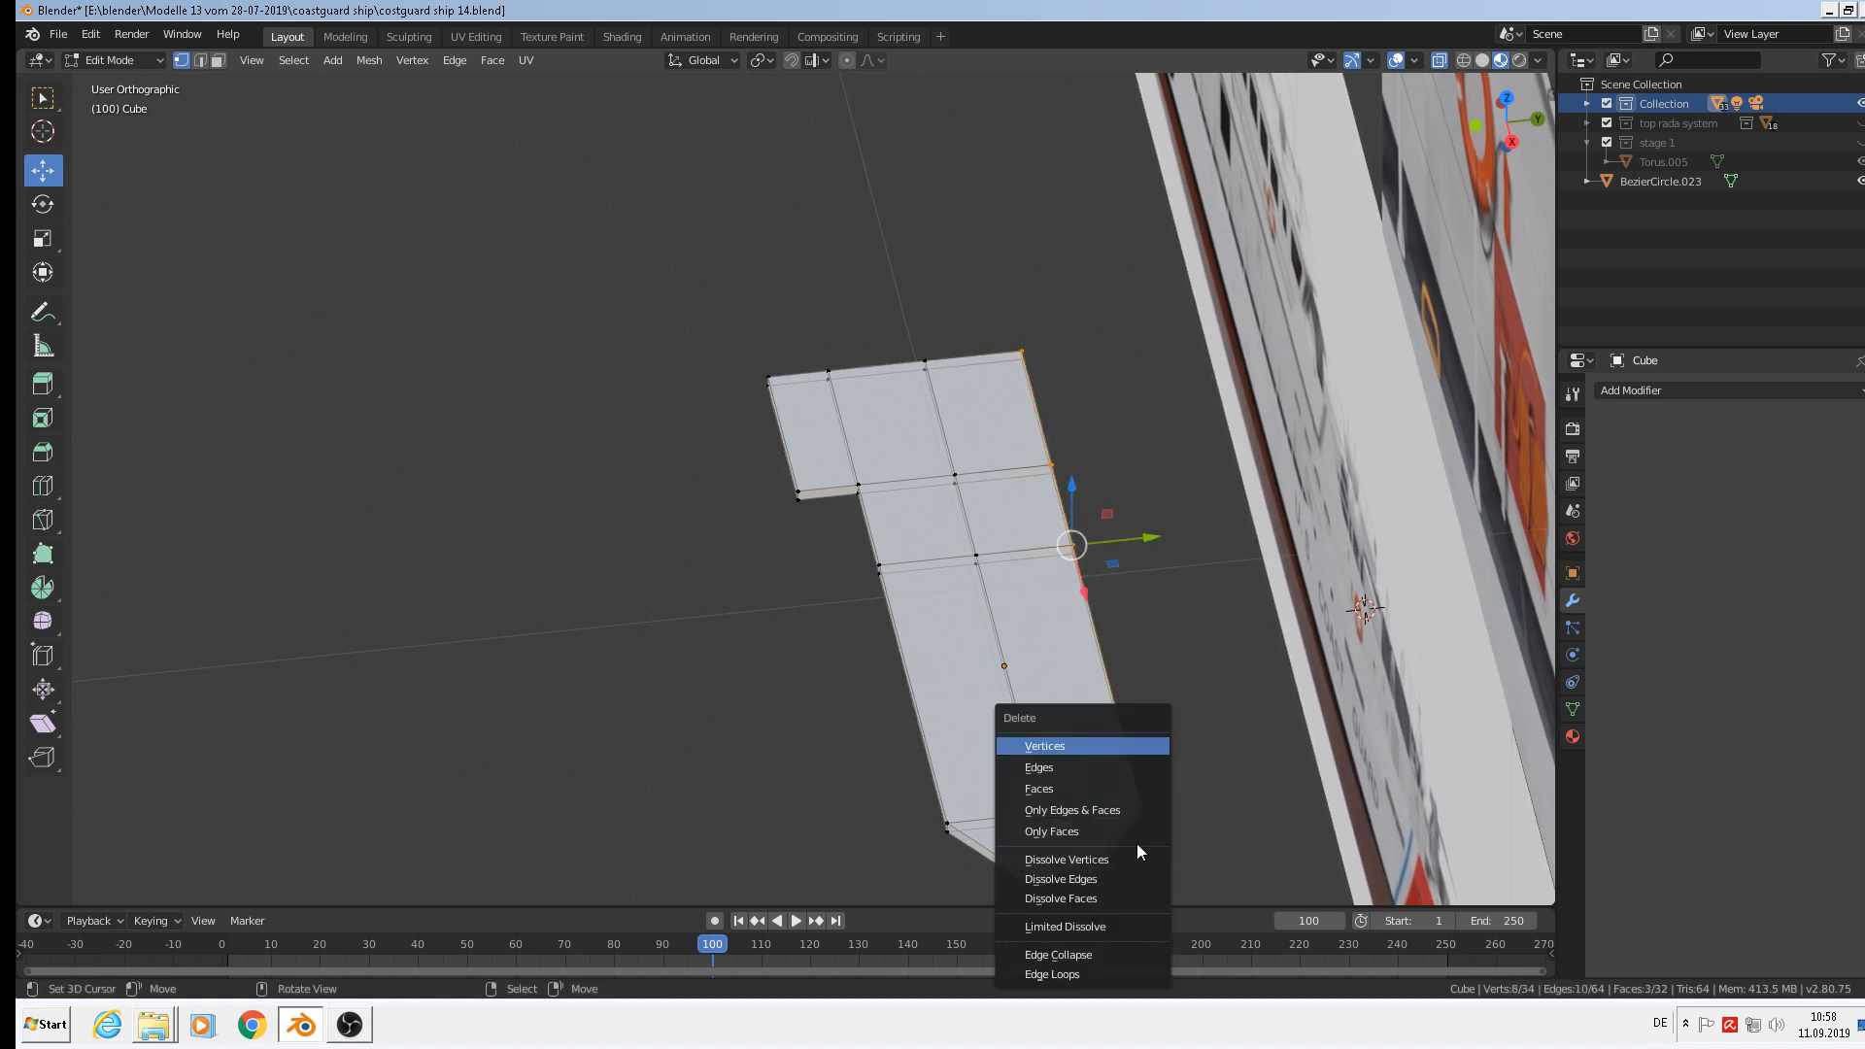
{"action": "left_click", "coordinate": [1127, 746]}
{"action": "key", "text": "c"}
{"action": "left_click", "coordinate": [1105, 872]}
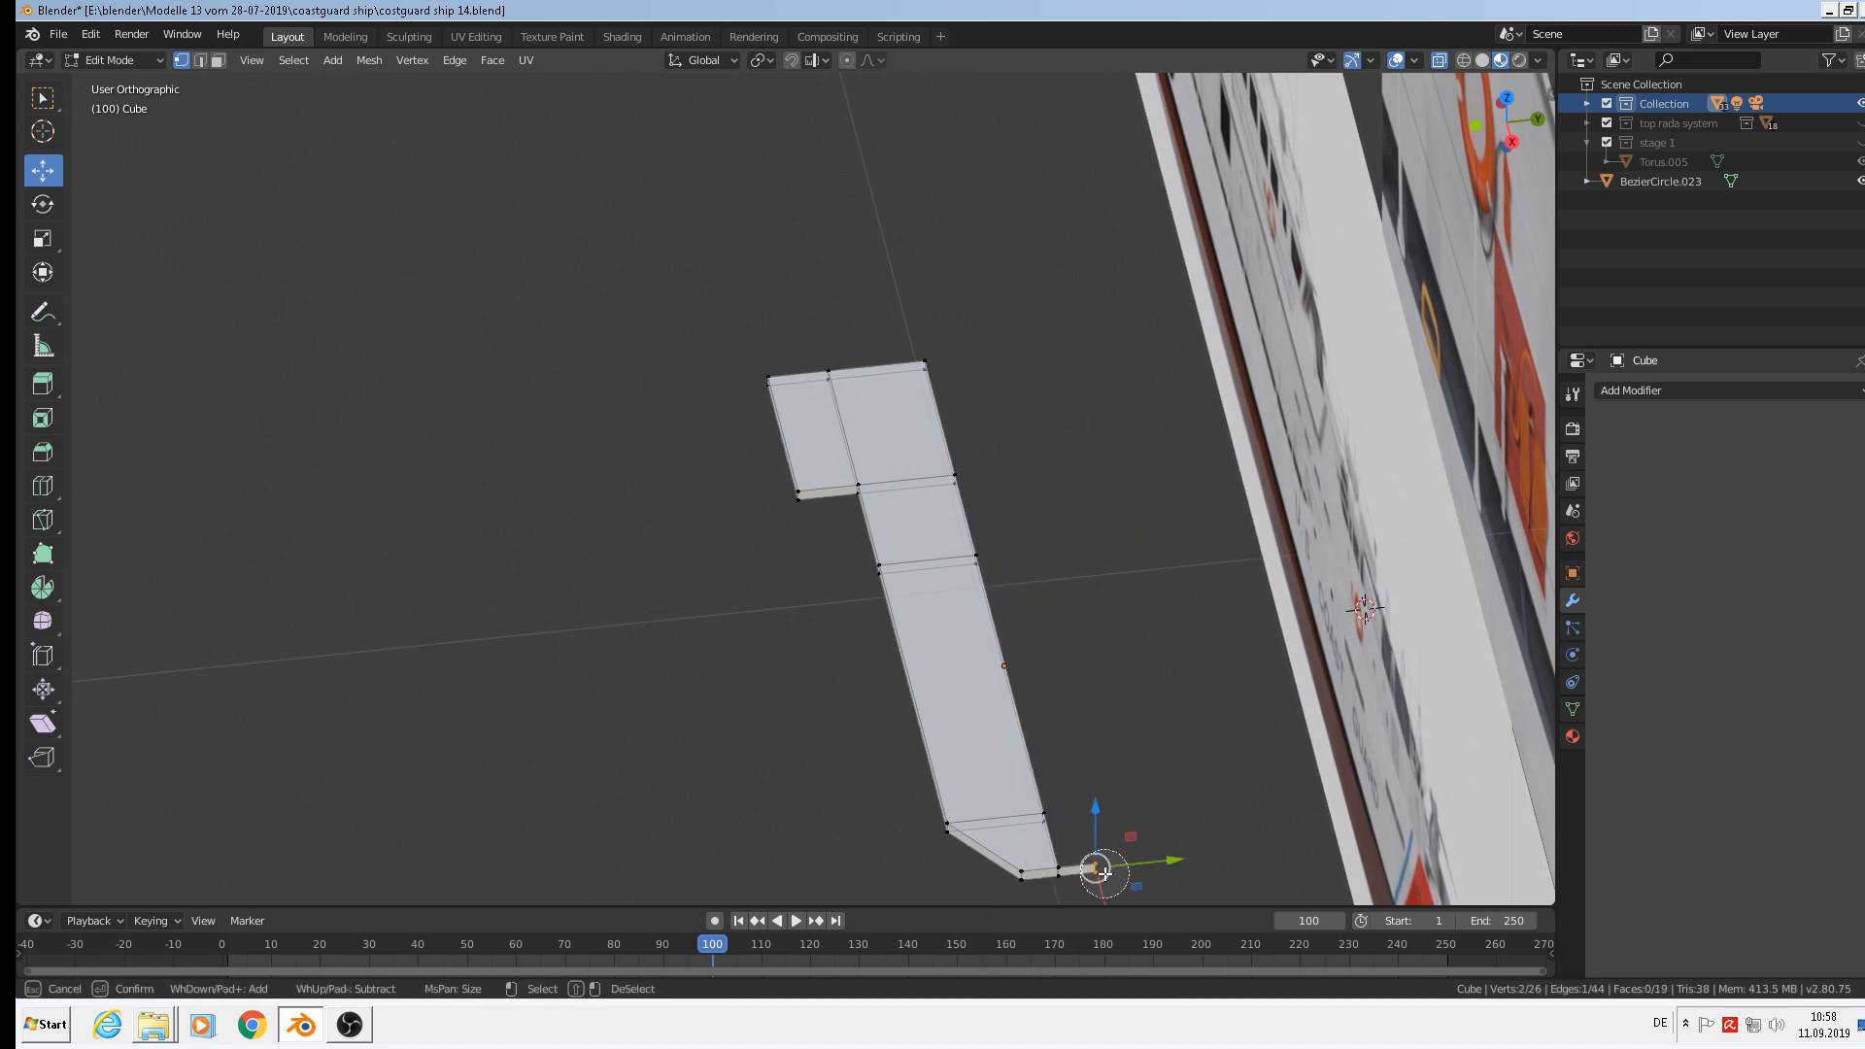
{"action": "right_click", "coordinate": [1105, 872]}
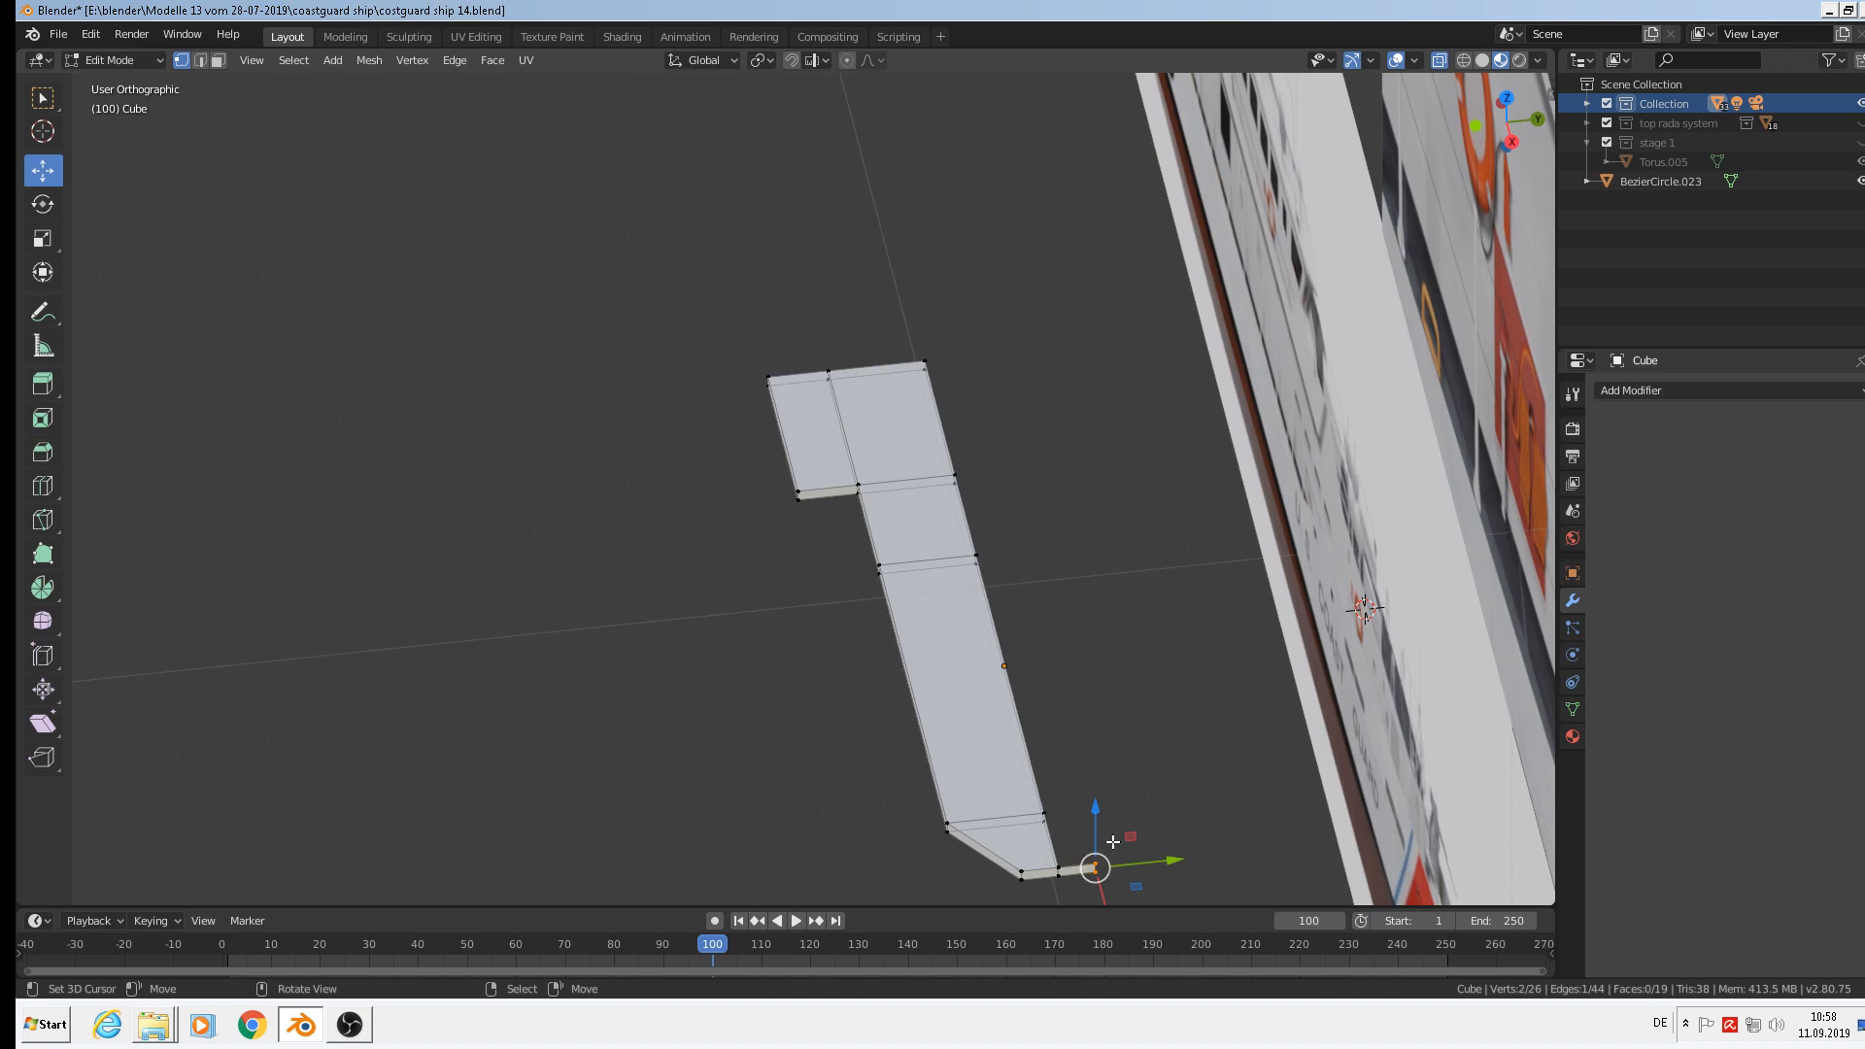
{"action": "key", "text": "x"}
{"action": "left_click", "coordinate": [1090, 630]}
Examine the halved platform in Object Mode against the ship's side-view reference image.
{"action": "middle_click_drag", "start_coordinate": [1083, 766], "coordinate": [1037, 513]}
{"action": "key", "text": "Tab"}
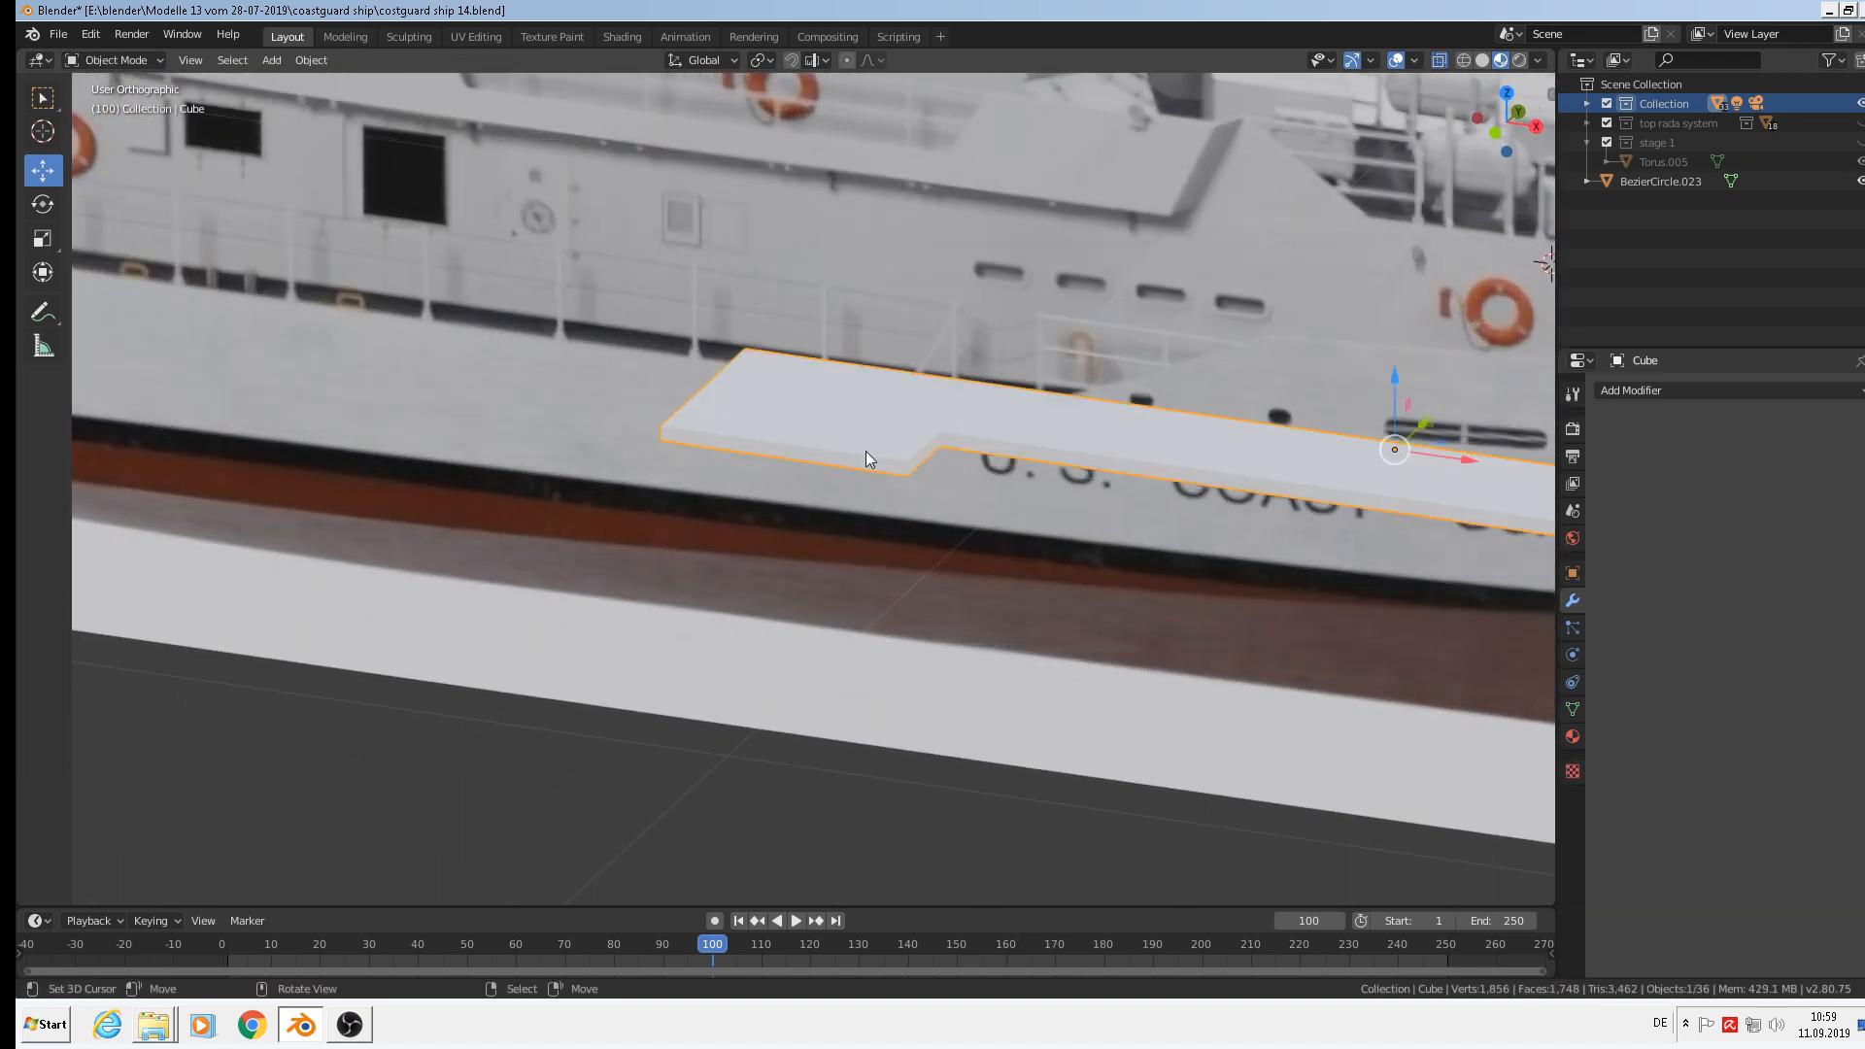
{"action": "middle_click_drag", "start_coordinate": [866, 451], "coordinate": [1065, 743]}
{"action": "scroll", "coordinate": [1059, 748], "scroll_direction": "up", "scroll_amount": 3}
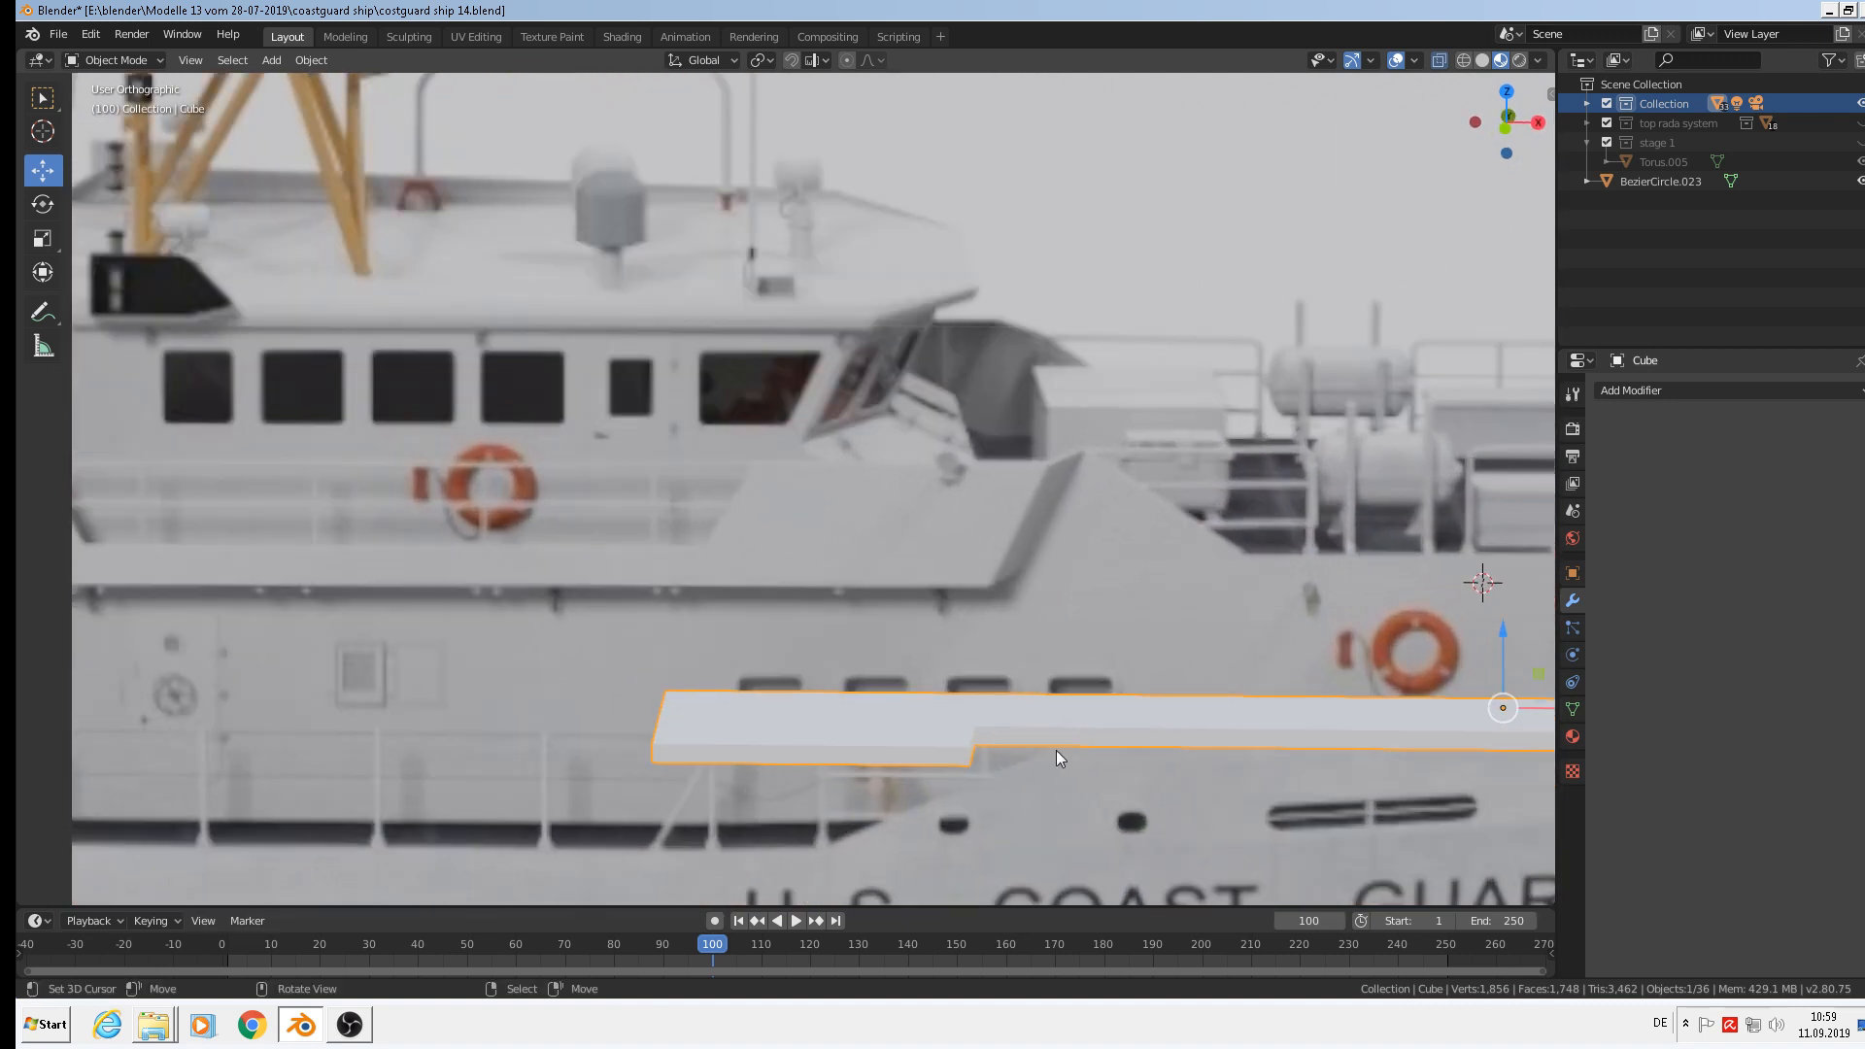
{"action": "scroll", "coordinate": [983, 720], "scroll_direction": "down", "scroll_amount": 4}
{"action": "scroll", "coordinate": [976, 711], "scroll_direction": "up", "scroll_amount": 3}
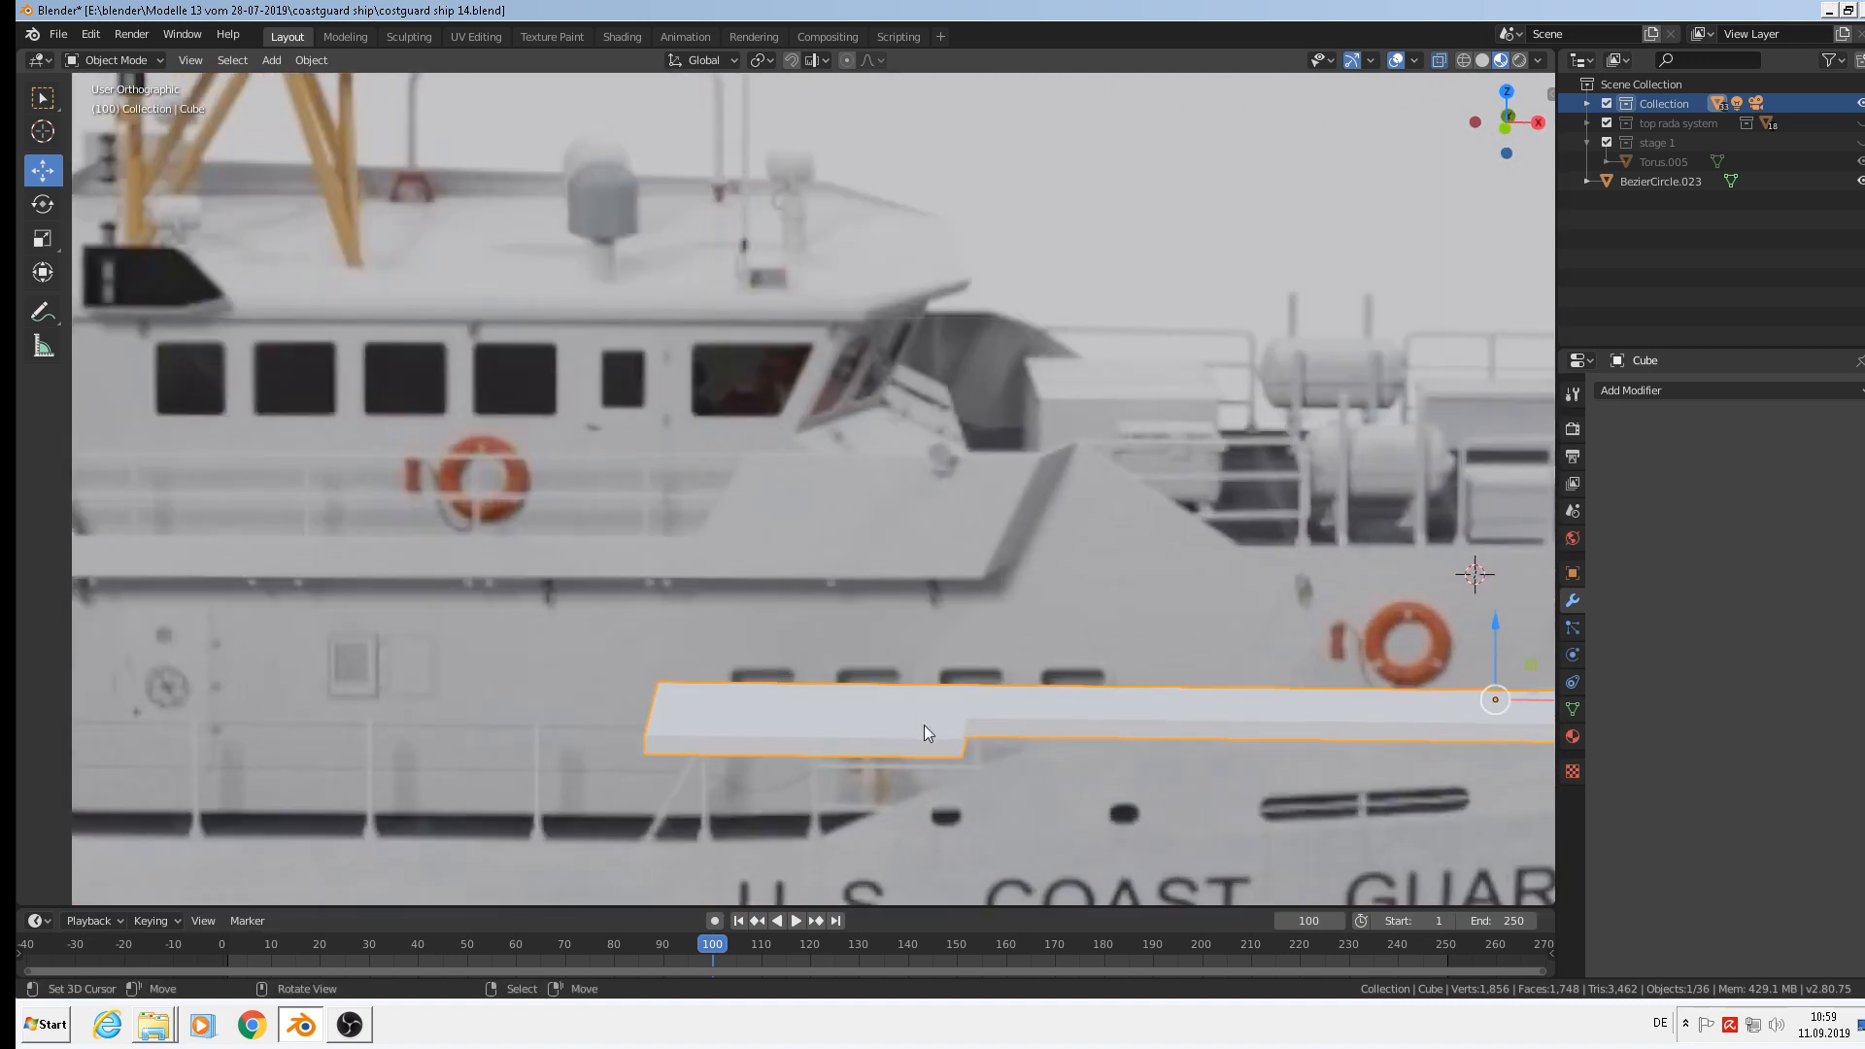
{"action": "middle_click_drag", "start_coordinate": [938, 773], "coordinate": [930, 754]}
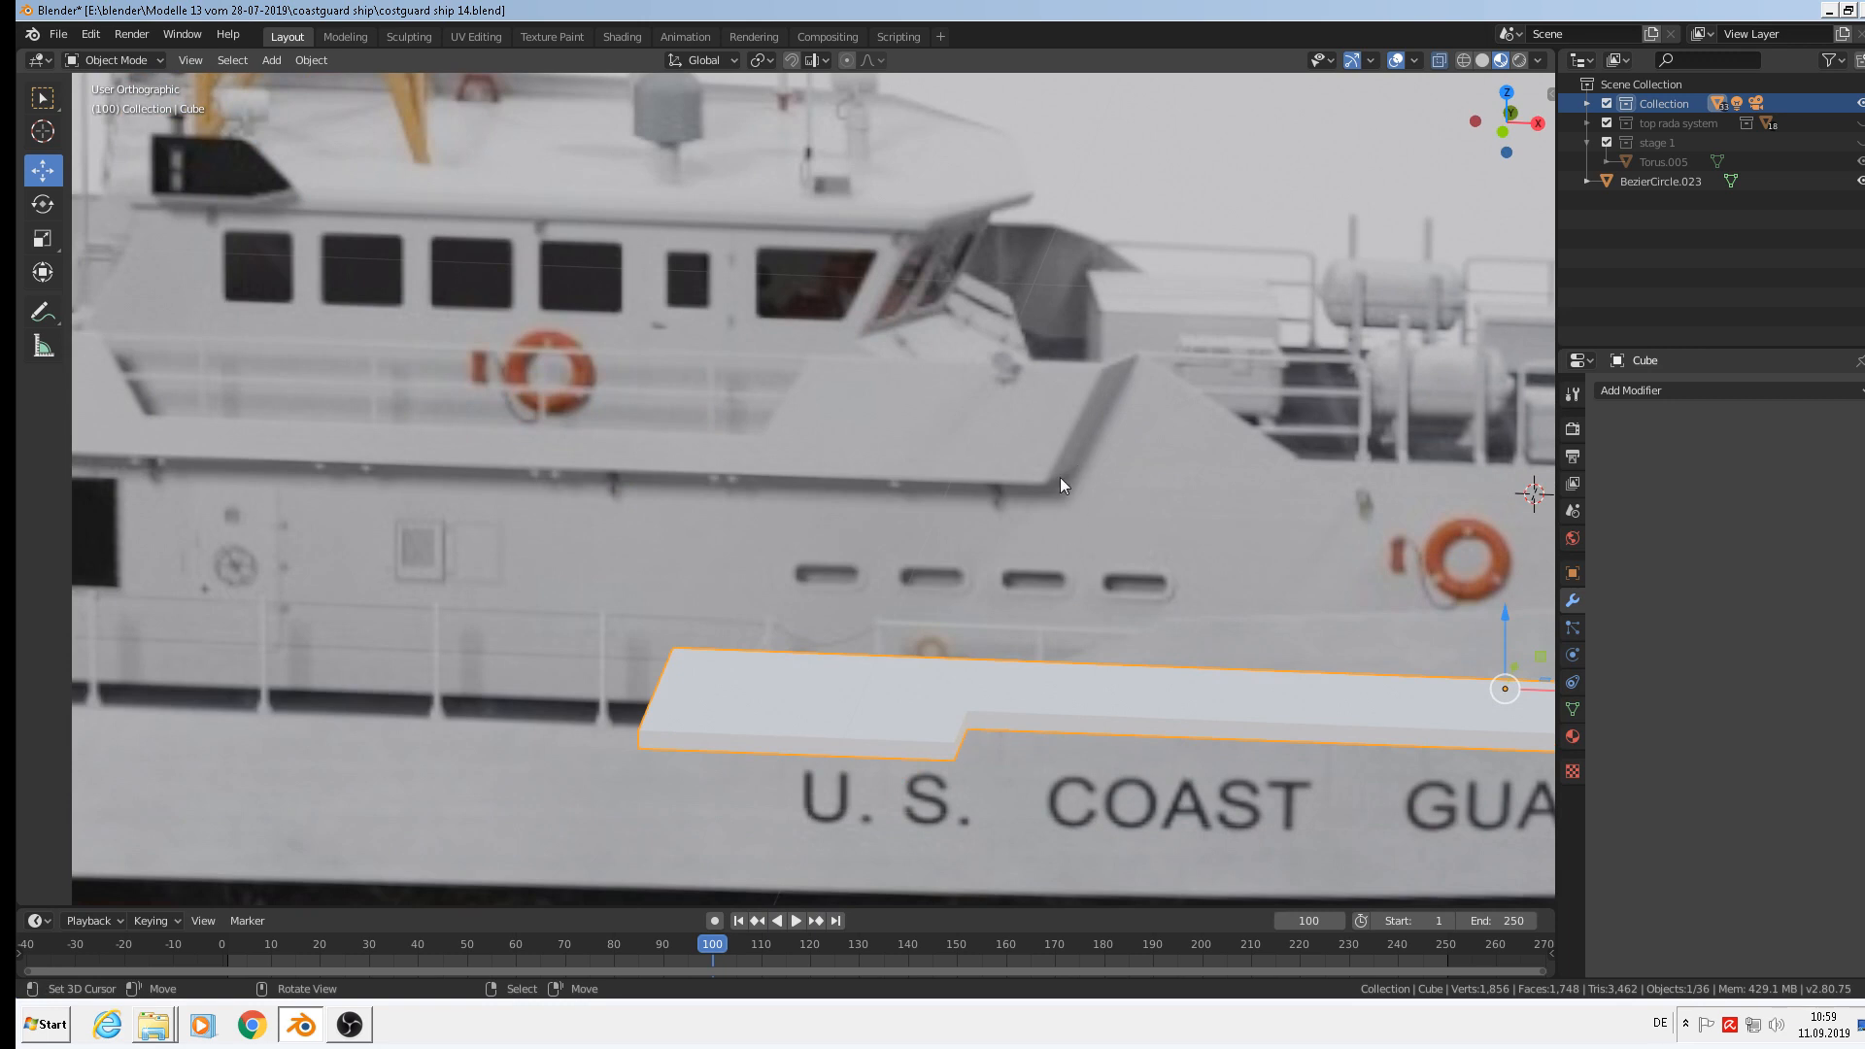
Angle the side extension's bow-side edge by moving its two outer corner vertices -0.0146 m along X.
{"action": "scroll", "coordinate": [1015, 756], "scroll_direction": "up", "scroll_amount": 1}
{"action": "key", "text": "Tab"}
{"action": "scroll", "coordinate": [962, 760], "scroll_direction": "up", "scroll_amount": 1}
{"action": "left_click", "coordinate": [922, 761]}
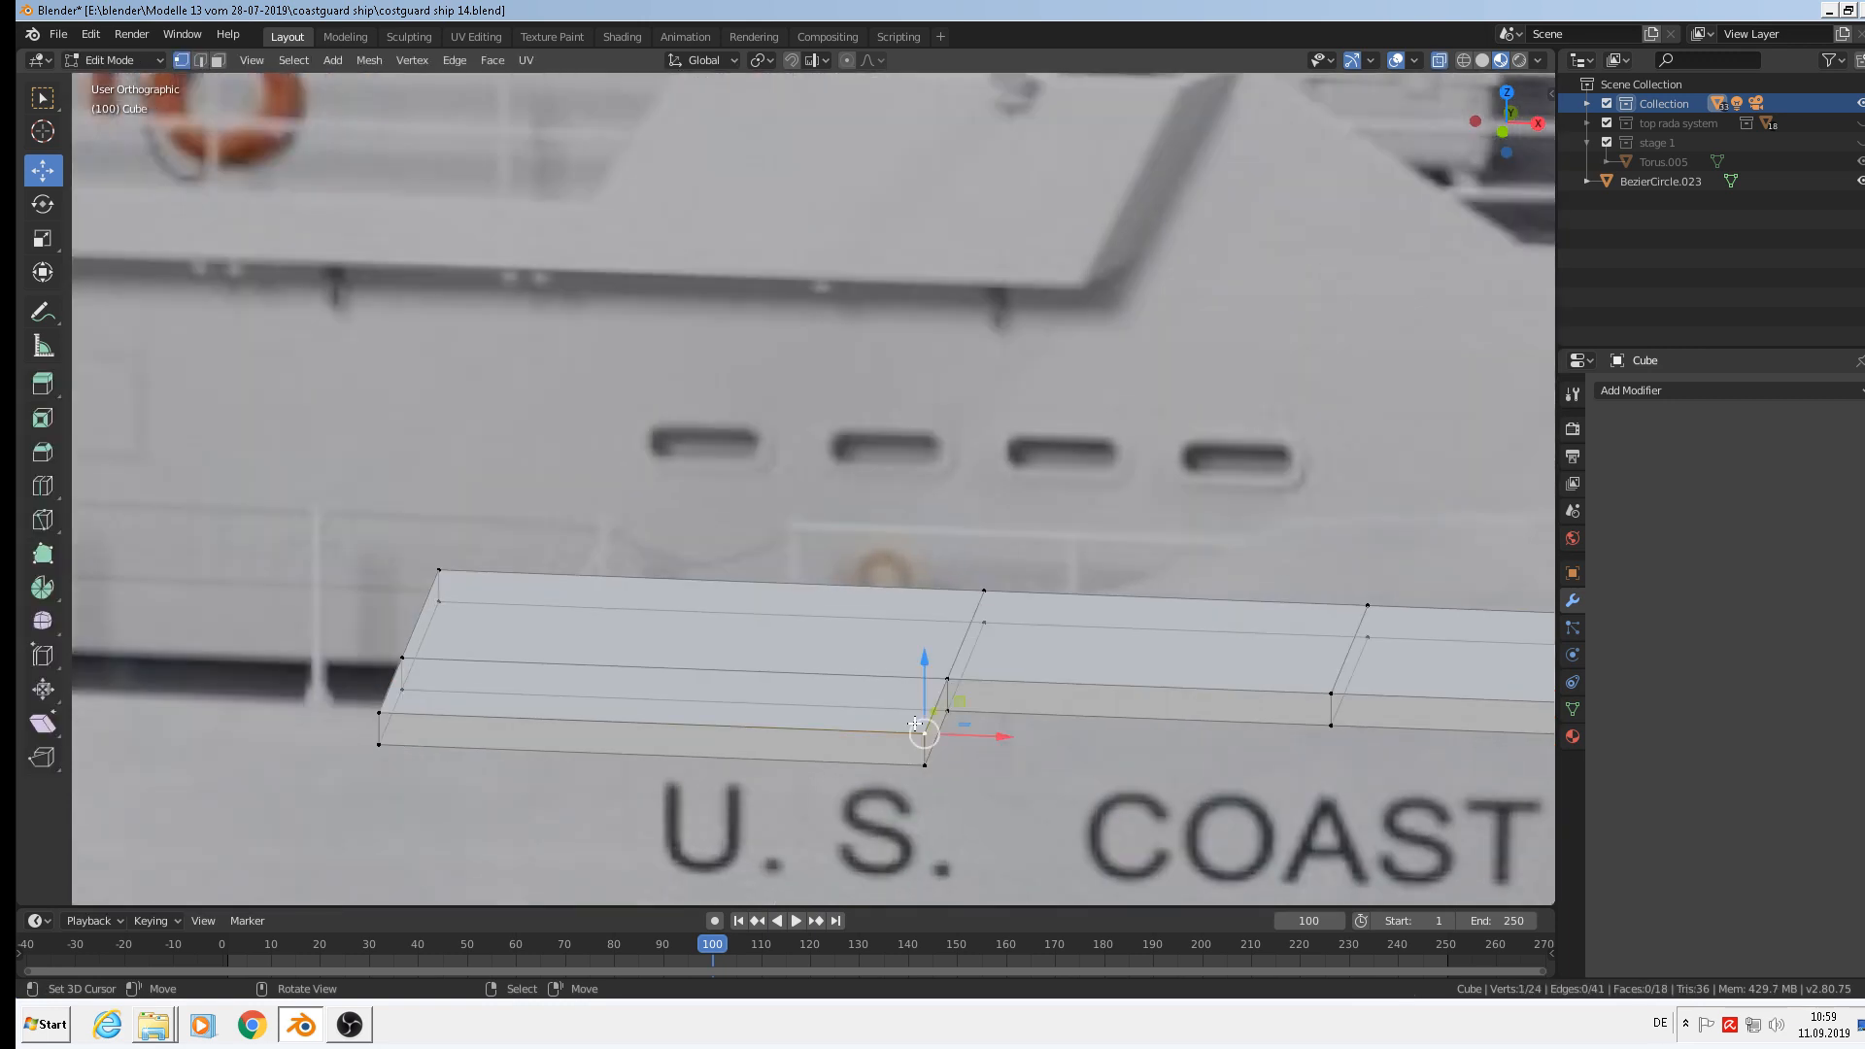
{"action": "left_click_drag", "start_coordinate": [985, 757], "coordinate": [942, 765]}
{"action": "scroll", "coordinate": [951, 748], "scroll_direction": "down", "scroll_amount": 3}
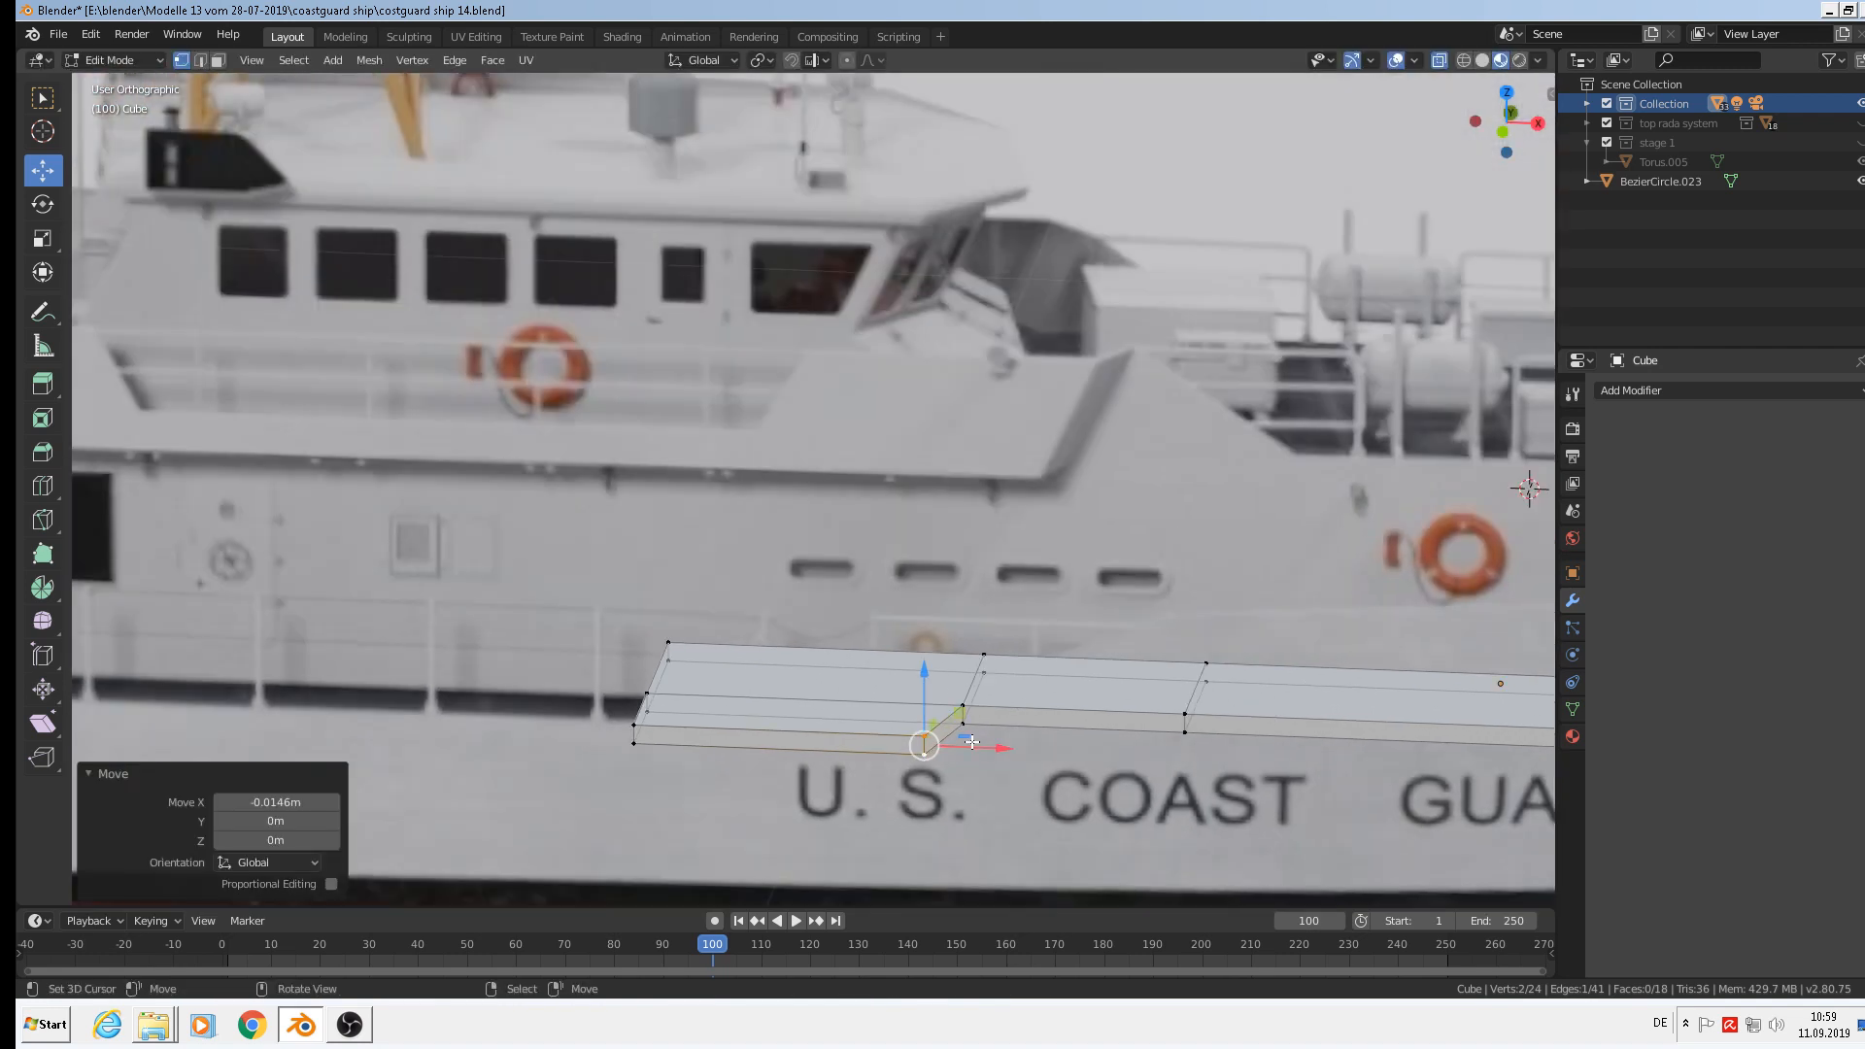
Extrude the platform's stern-side end faces along X to the aft edge of the opening below the wheelhouse windows.
{"action": "middle_click_drag", "start_coordinate": [859, 754], "coordinate": [1115, 684], "text": "shift"}
{"action": "right_click", "coordinate": [881, 636], "text": "alt"}
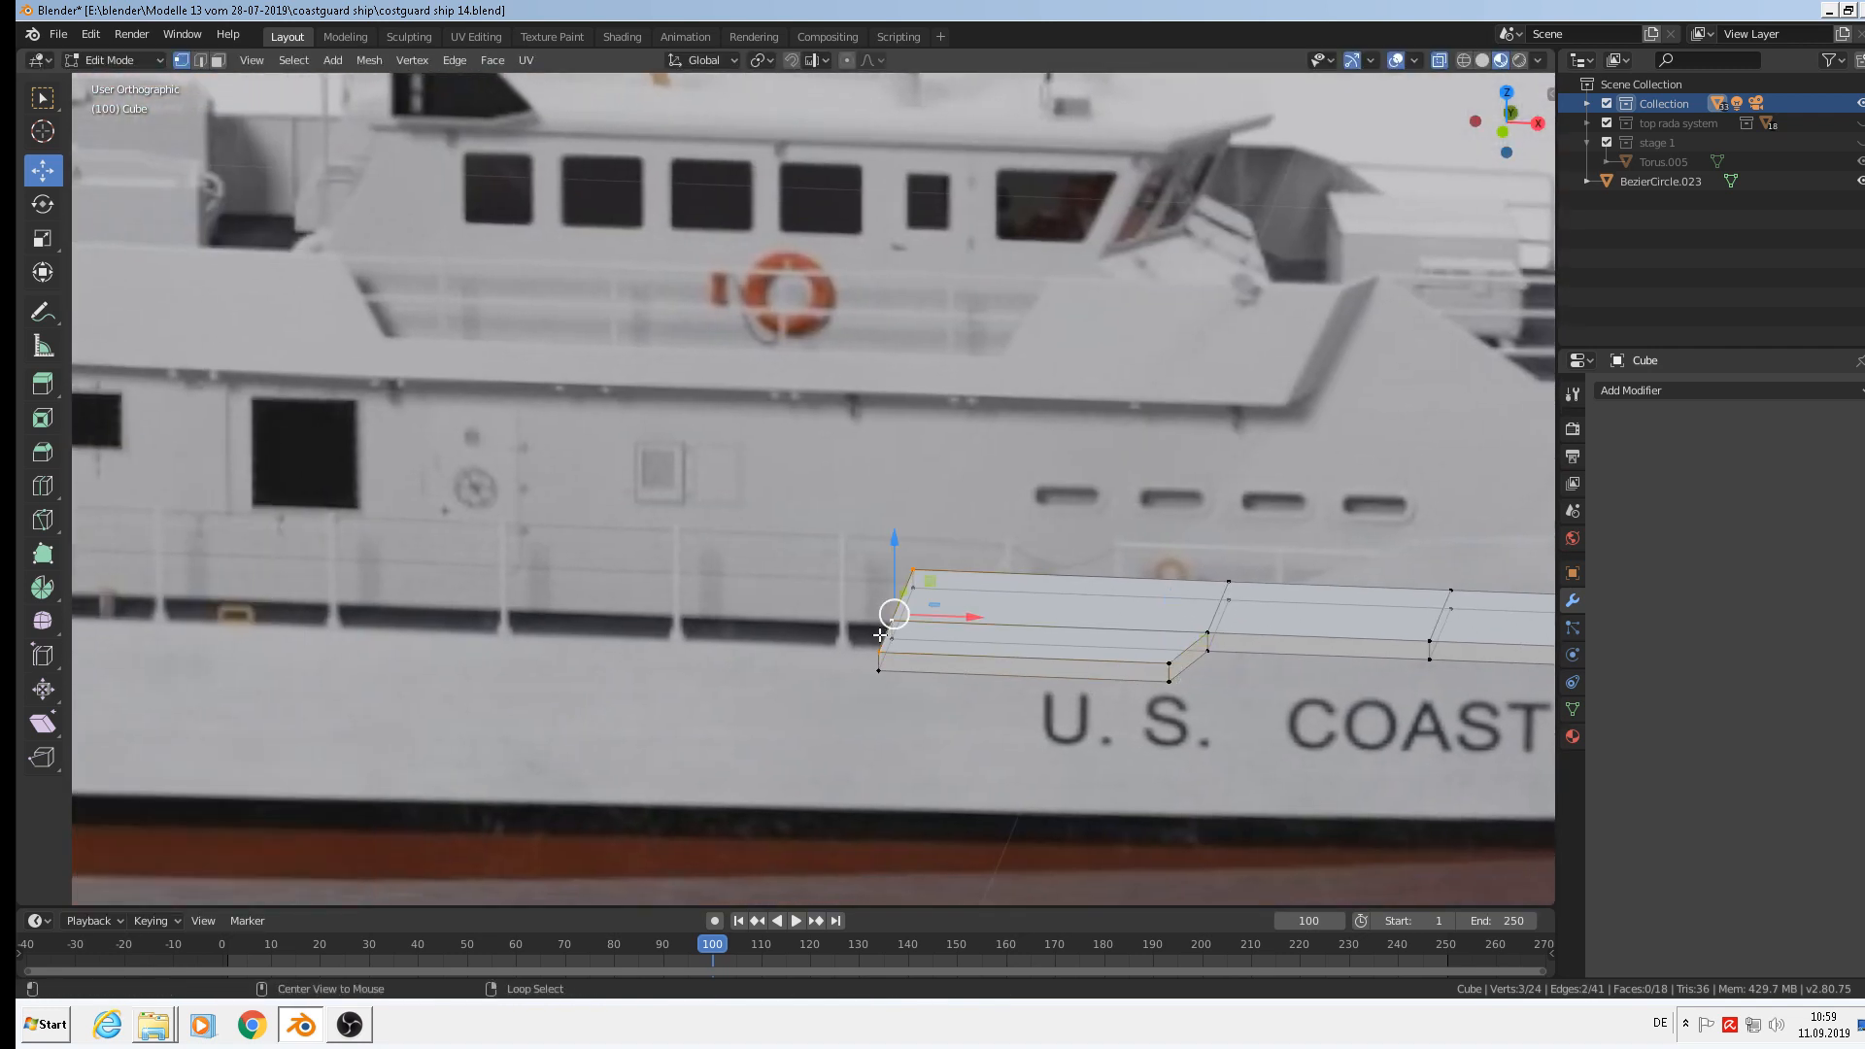
{"action": "right_click", "coordinate": [884, 667], "text": "alt+shift"}
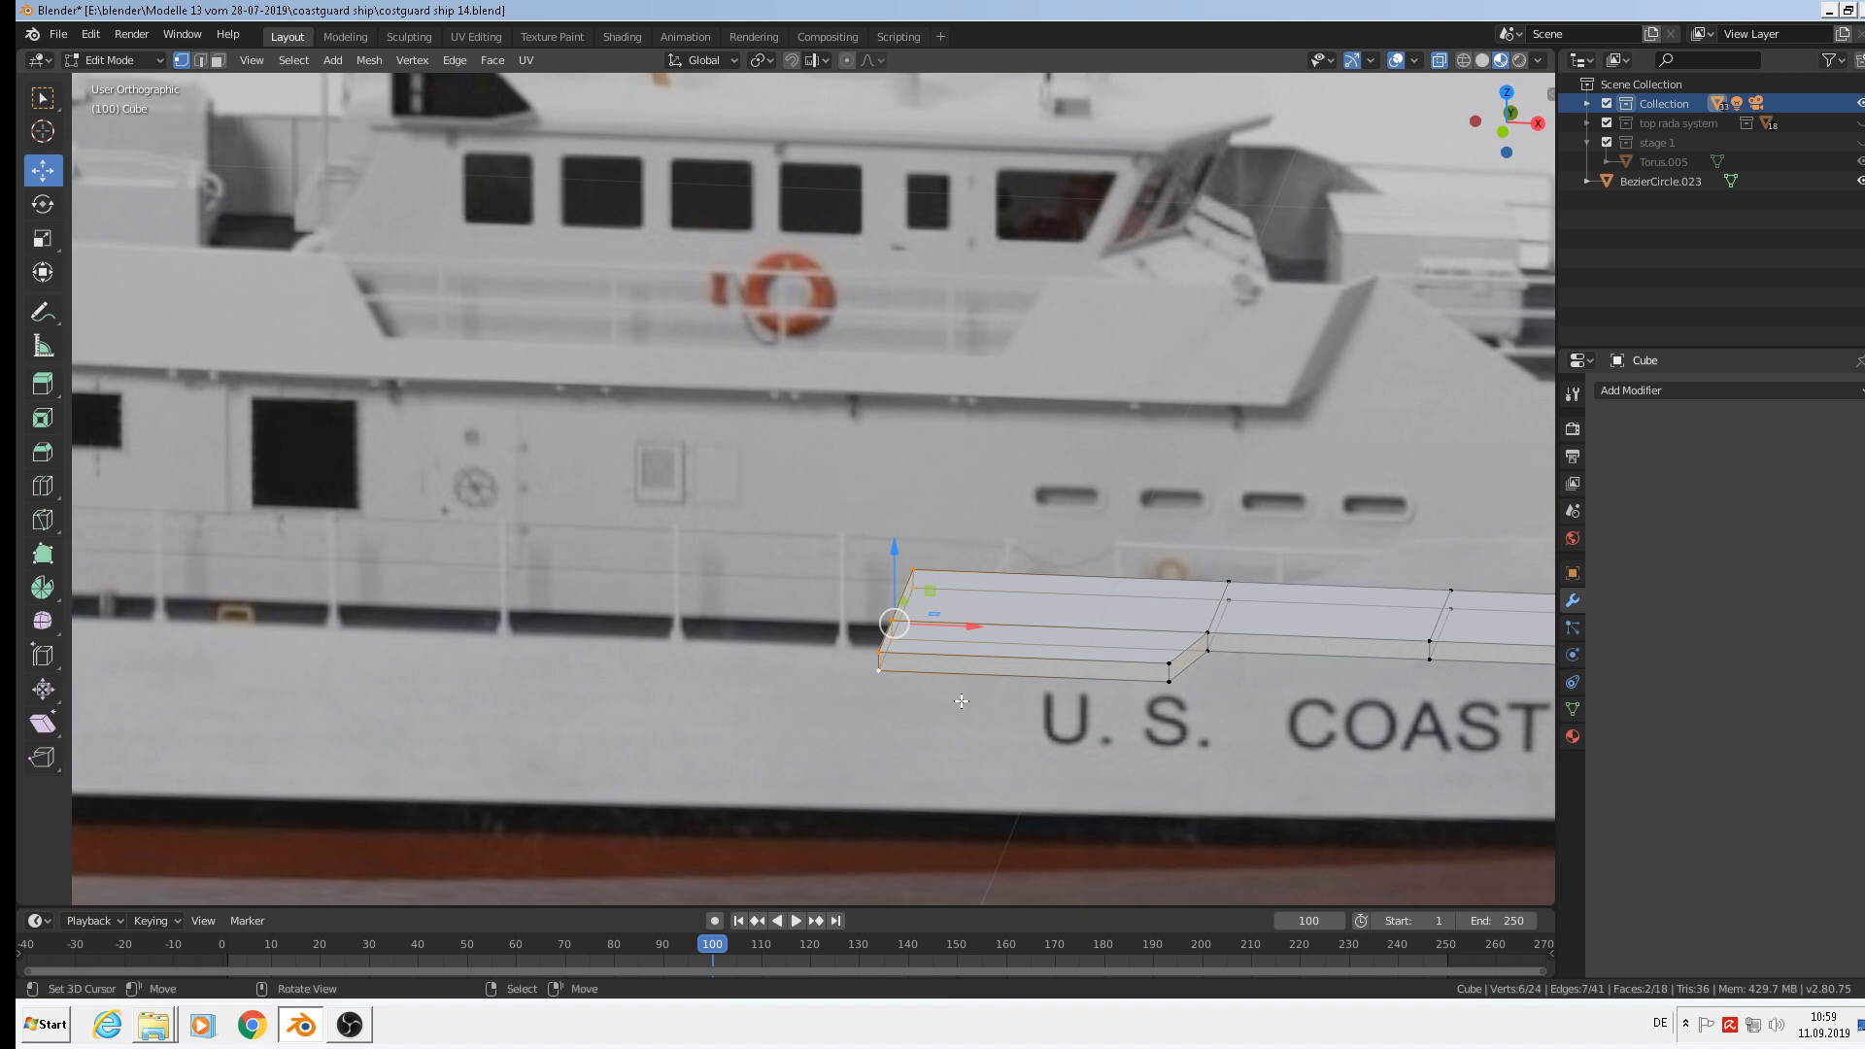
{"action": "key", "text": "KP_1"}
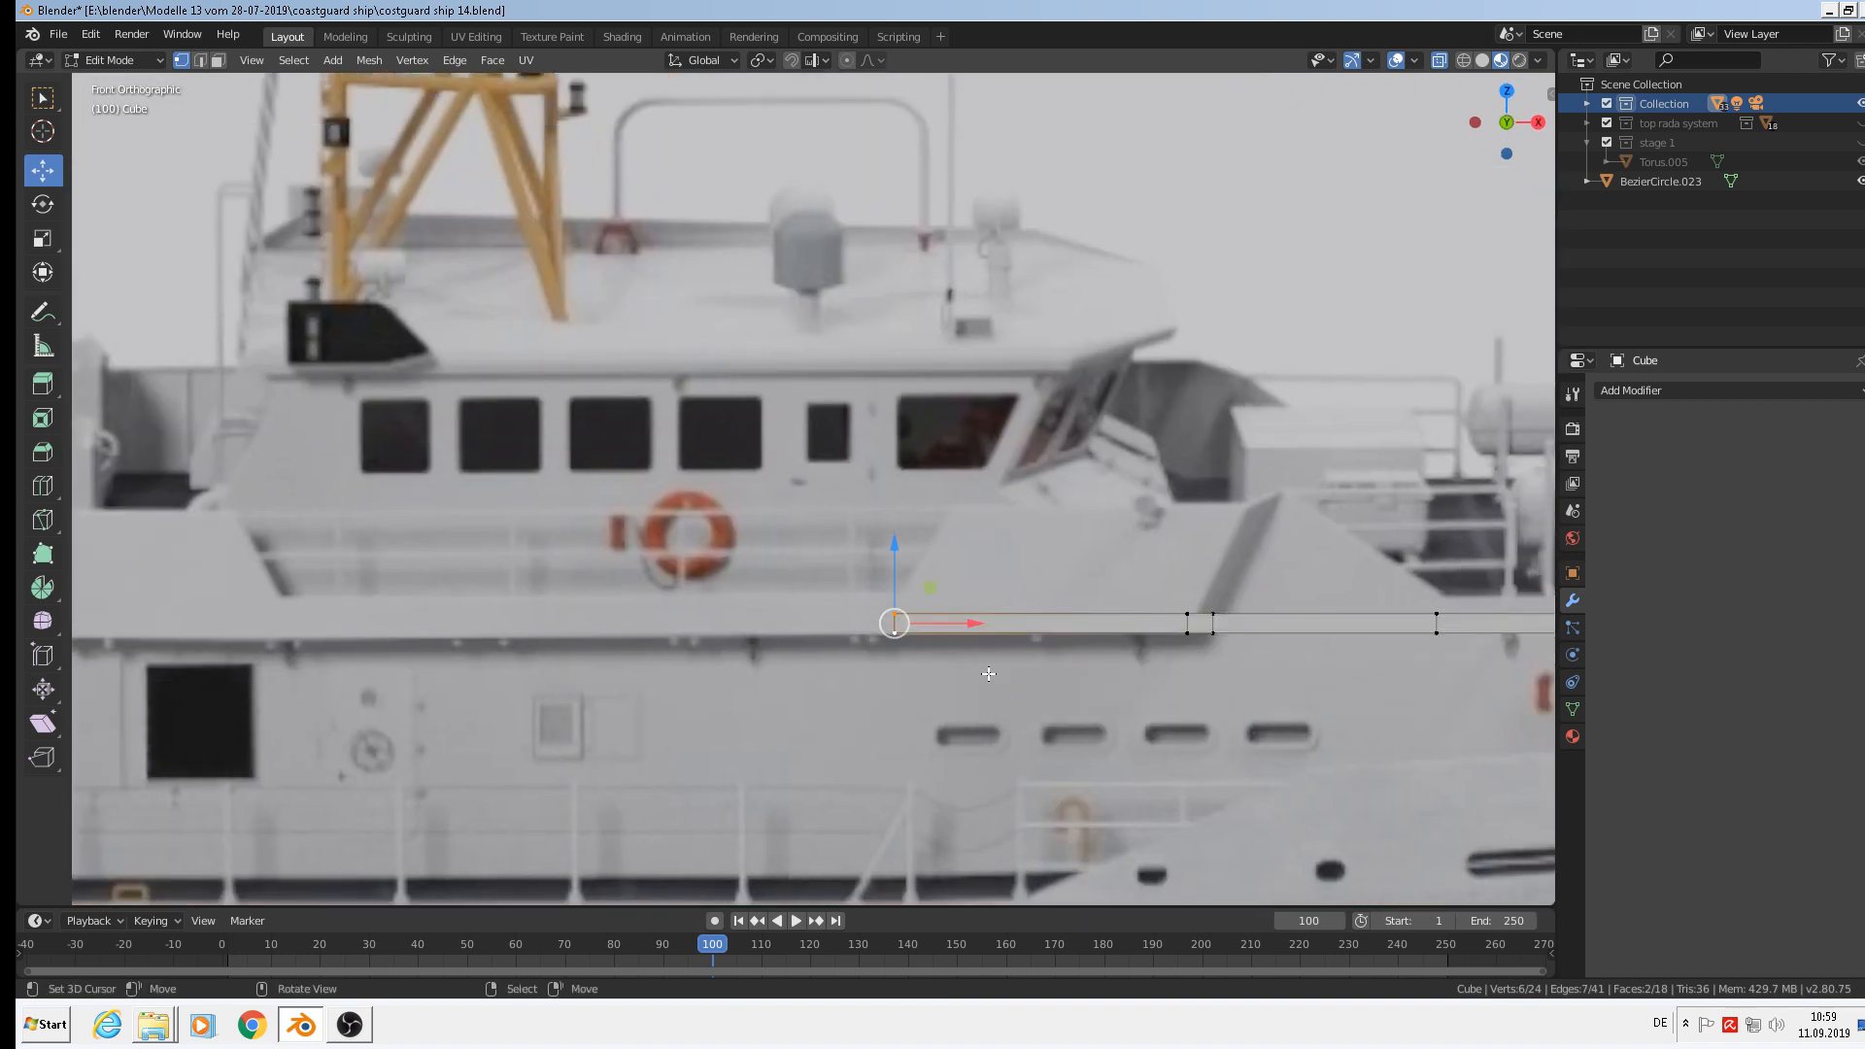
{"action": "scroll", "coordinate": [980, 668], "scroll_direction": "down", "scroll_amount": 1}
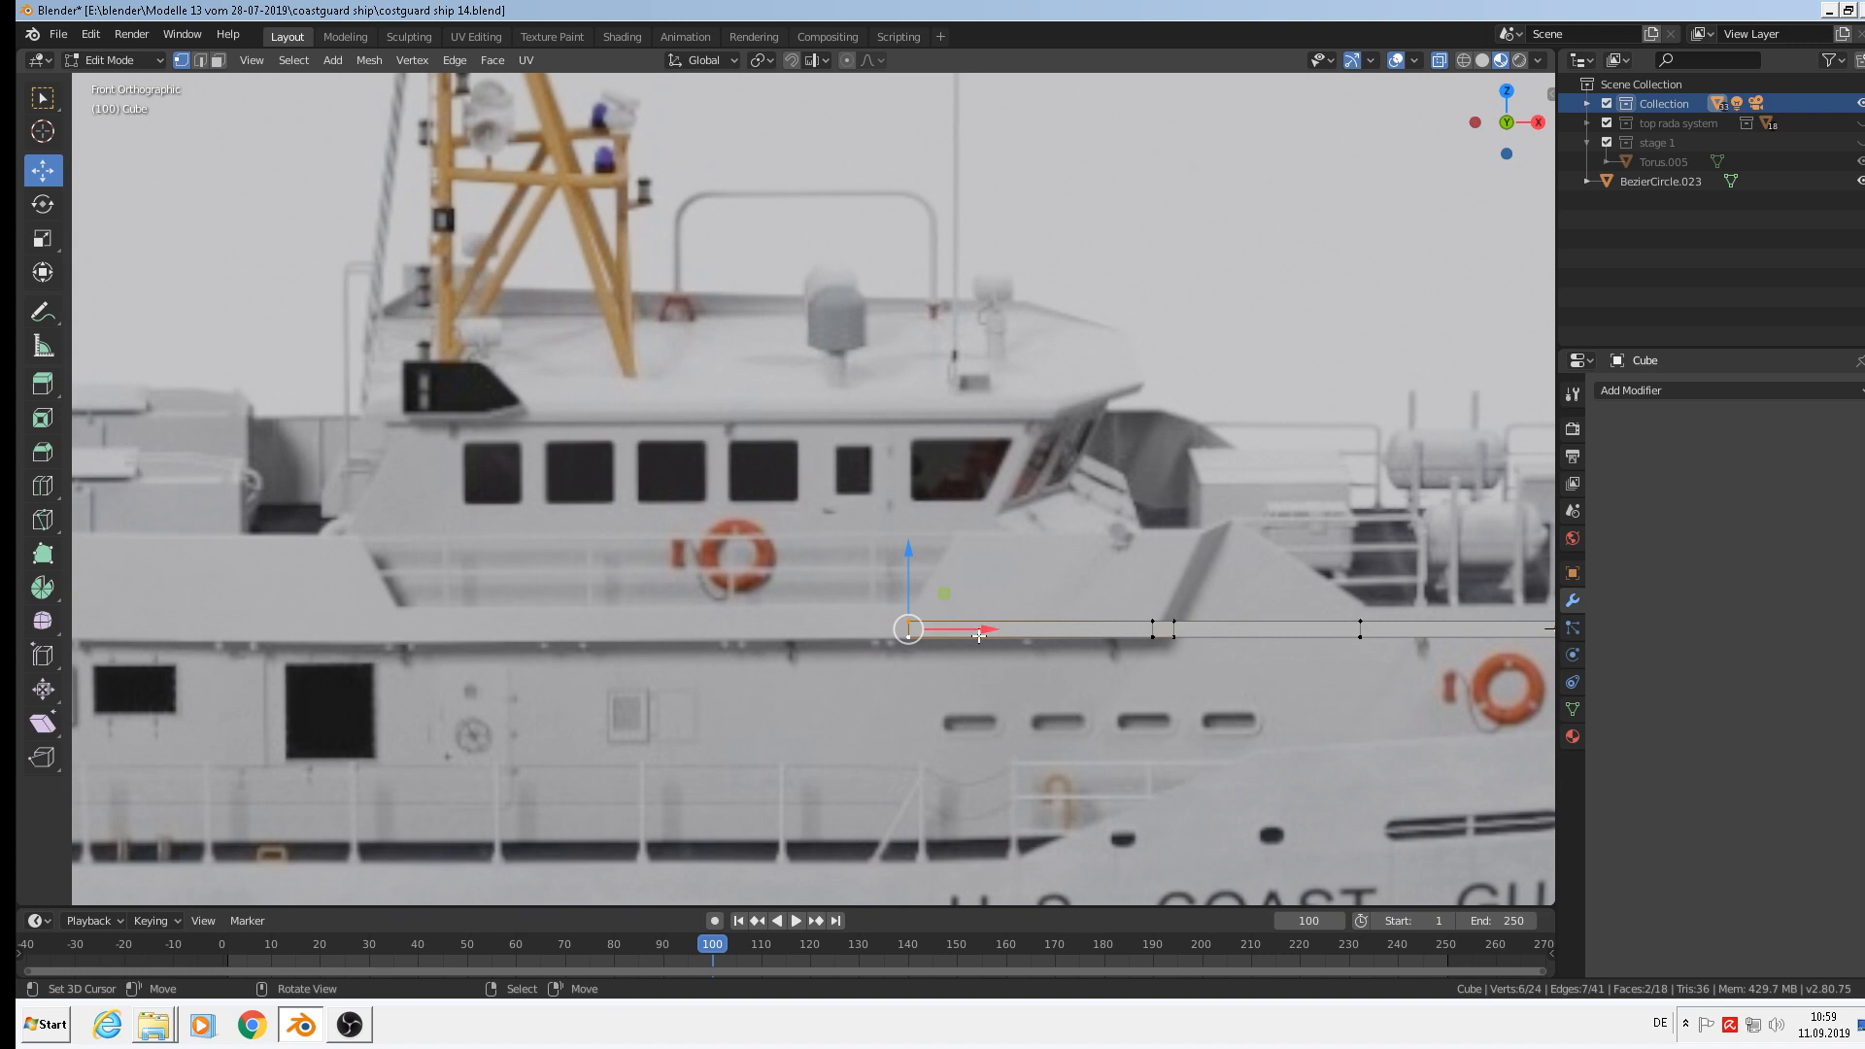
{"action": "key", "text": "e"}
{"action": "key", "text": "x"}
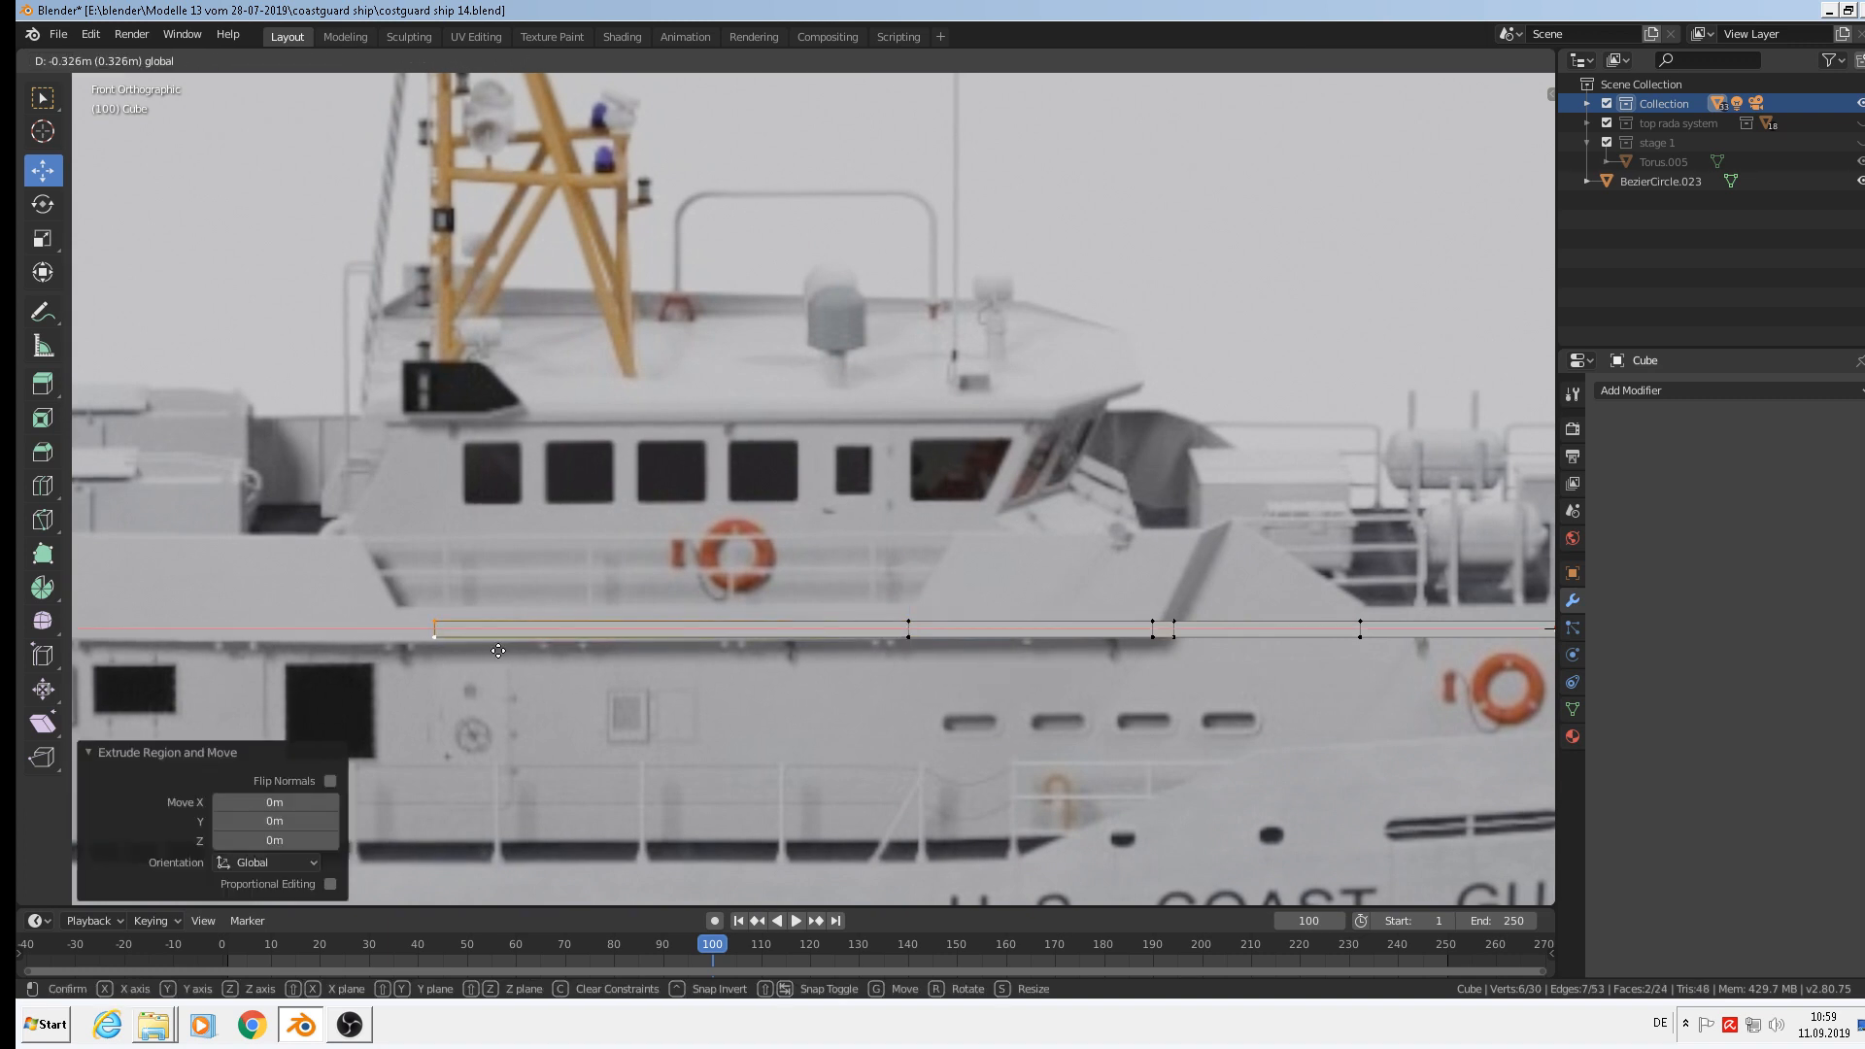
{"action": "left_click_drag", "start_coordinate": [498, 651], "coordinate": [462, 650]}
Extrude the platform's stern-side end faces along X to the aft foot of the rear sloped bulwark in the reference image.
{"action": "middle_click_drag", "start_coordinate": [647, 607], "coordinate": [1226, 562], "text": "shift"}
{"action": "key", "text": "e"}
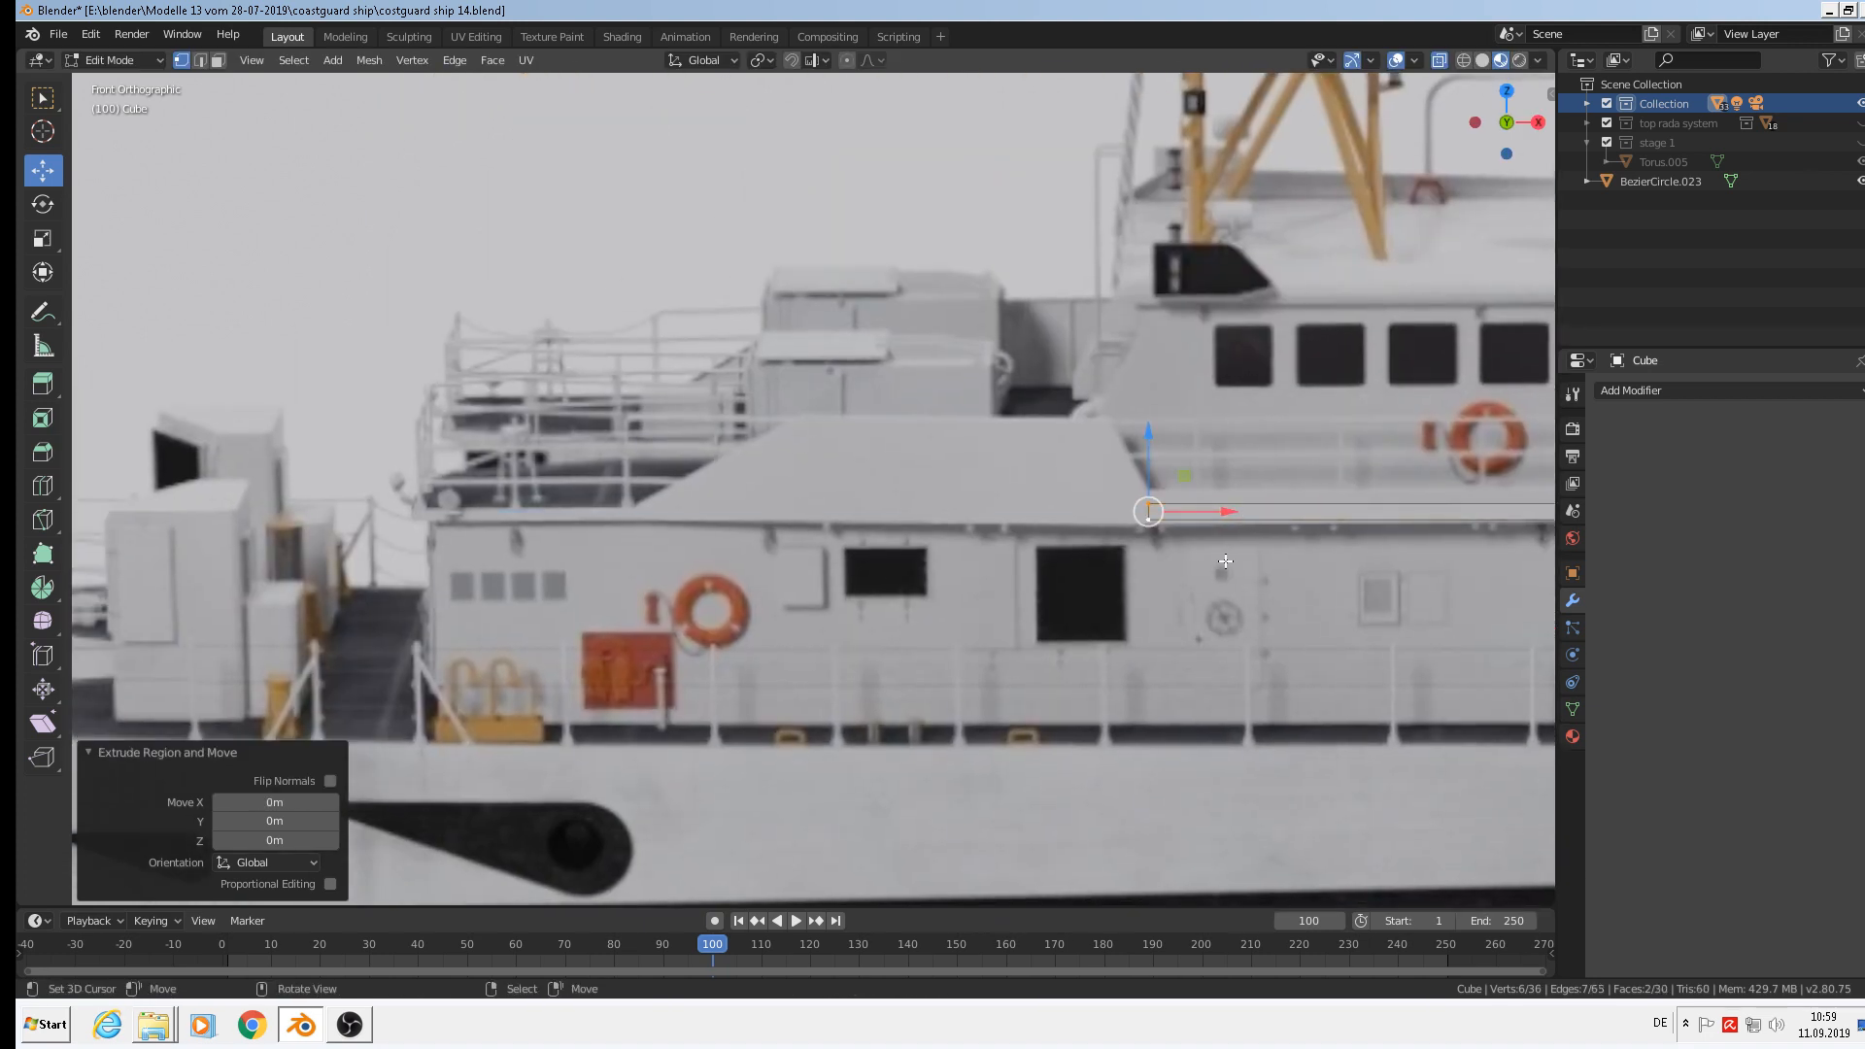
{"action": "key", "text": "x"}
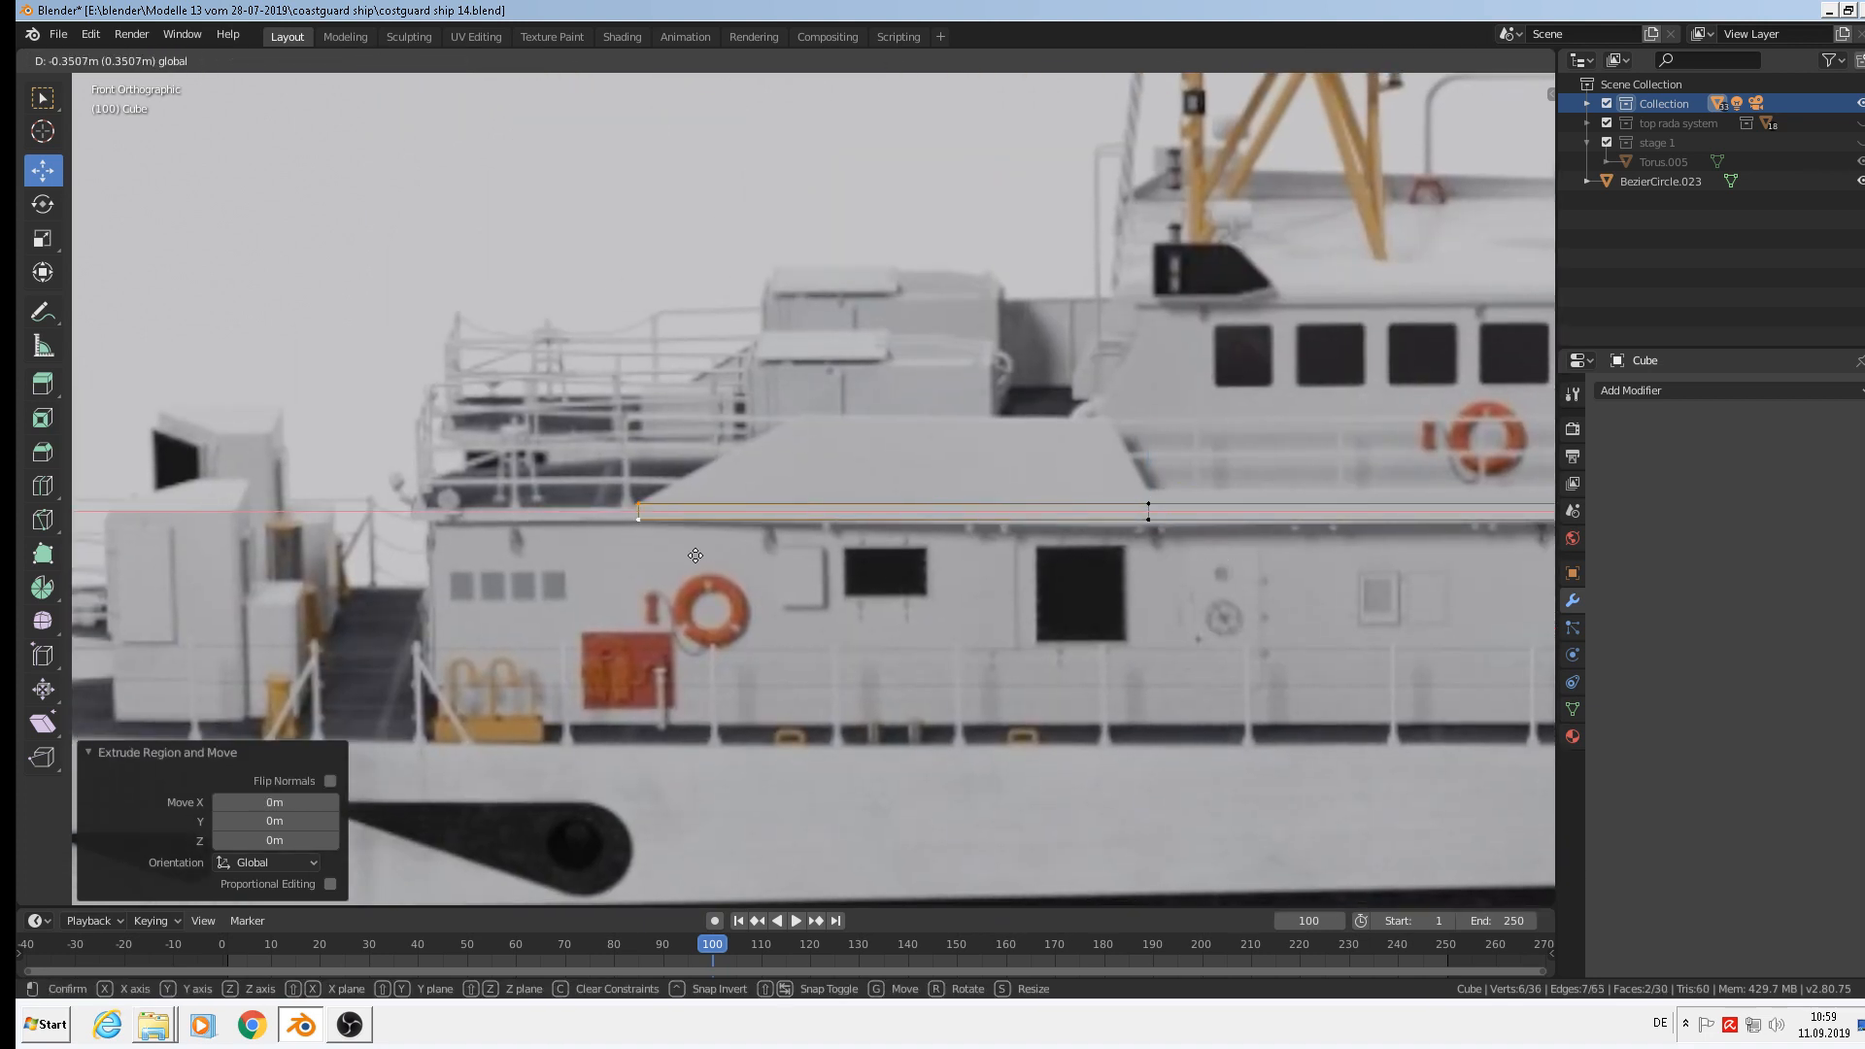
{"action": "left_click", "coordinate": [688, 553]}
Extrude the stern end once more to the upper deck's aft edge, moving it -0.15 m along X and -0.00334 m along Z.
{"action": "key", "text": "e"}
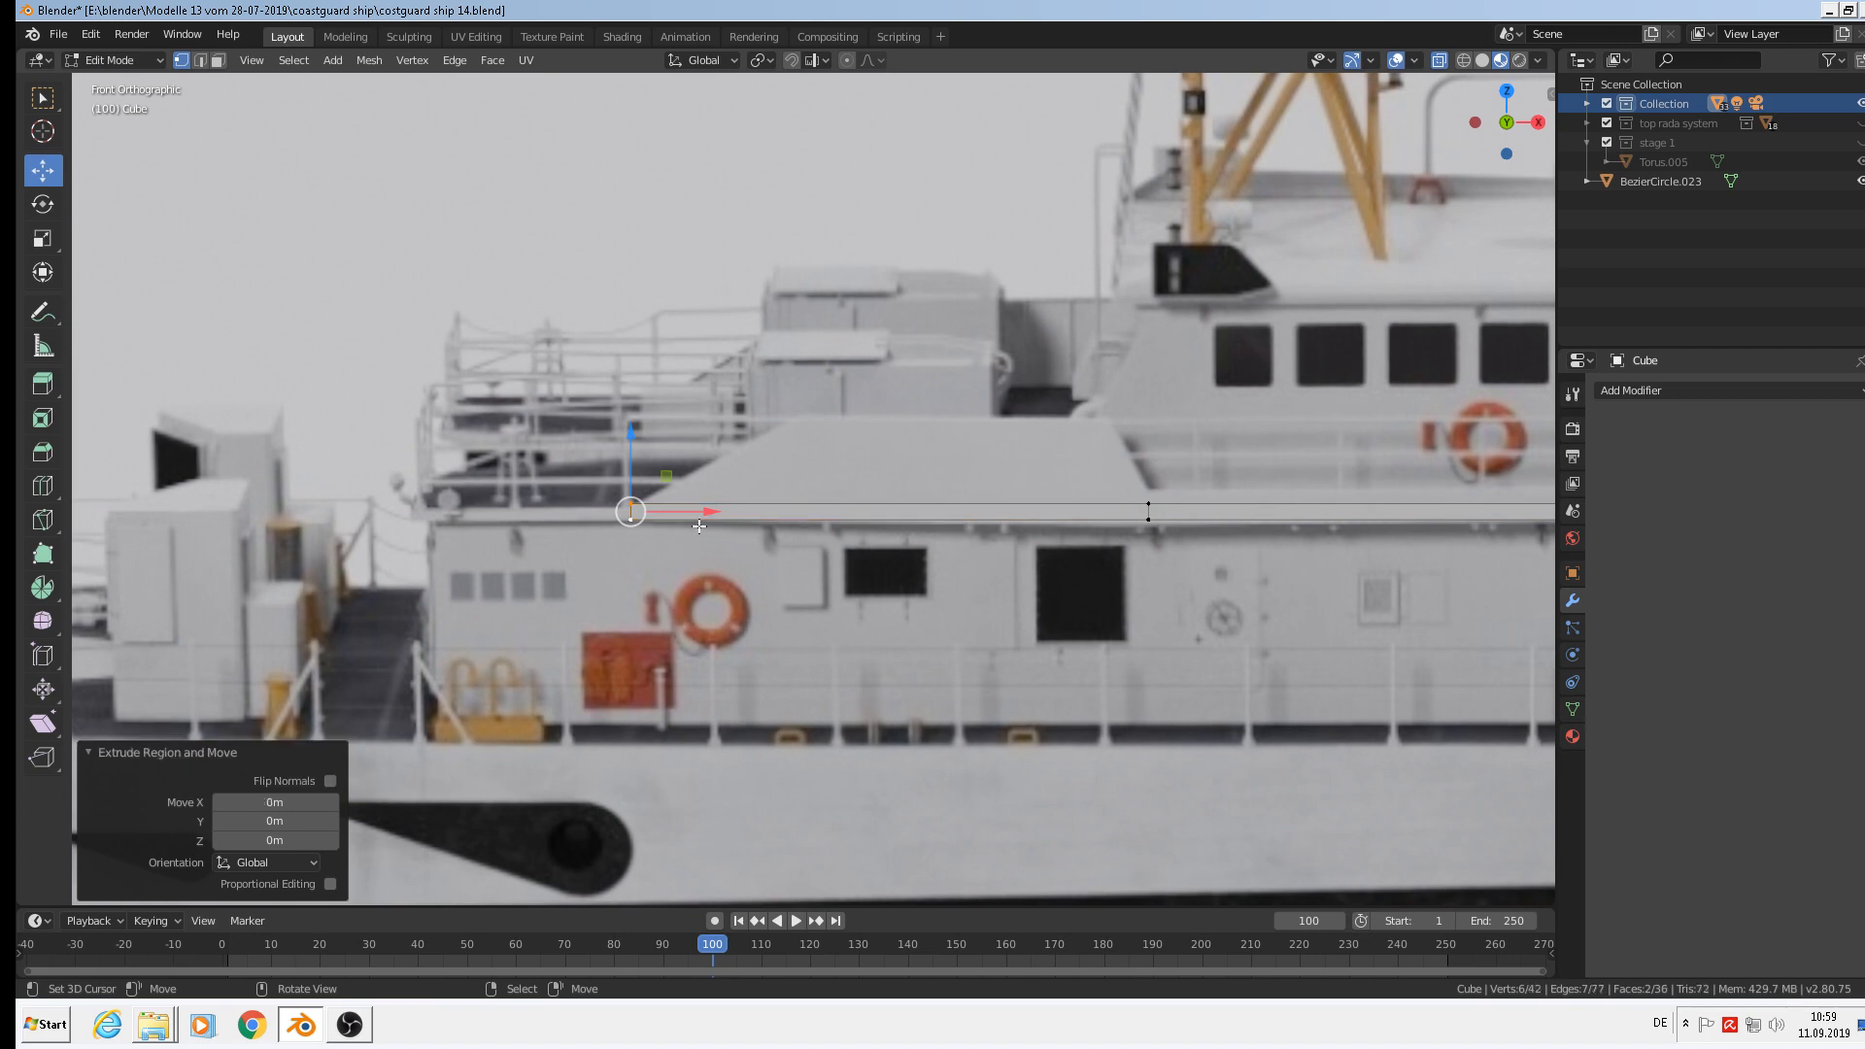
{"action": "left_click", "coordinate": [482, 532]}
{"action": "scroll", "coordinate": [990, 583], "scroll_direction": "down", "scroll_amount": 3}
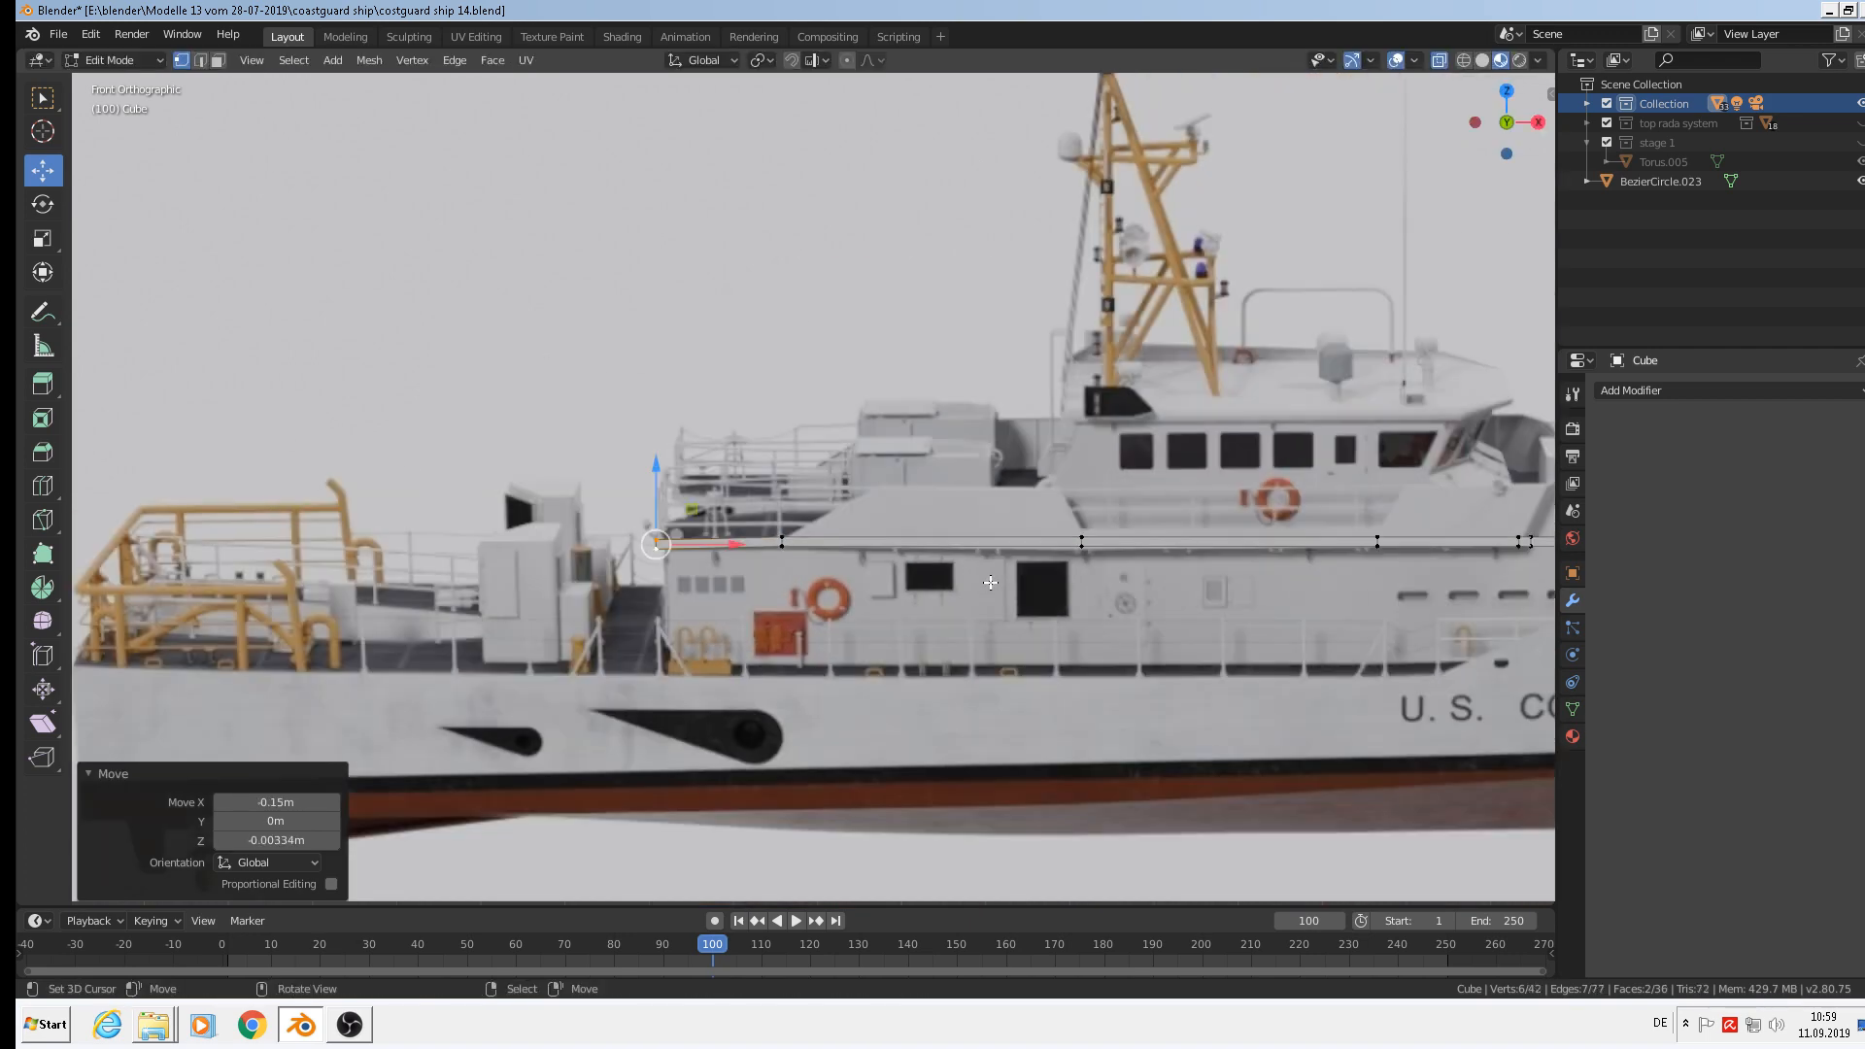
Add a lengthwise loop cut just inside the side extension's outer edge with a slide factor of -0.736.
{"action": "middle_click_drag", "start_coordinate": [991, 583], "coordinate": [583, 672], "text": "shift"}
{"action": "middle_click_drag", "start_coordinate": [691, 636], "coordinate": [688, 734]}
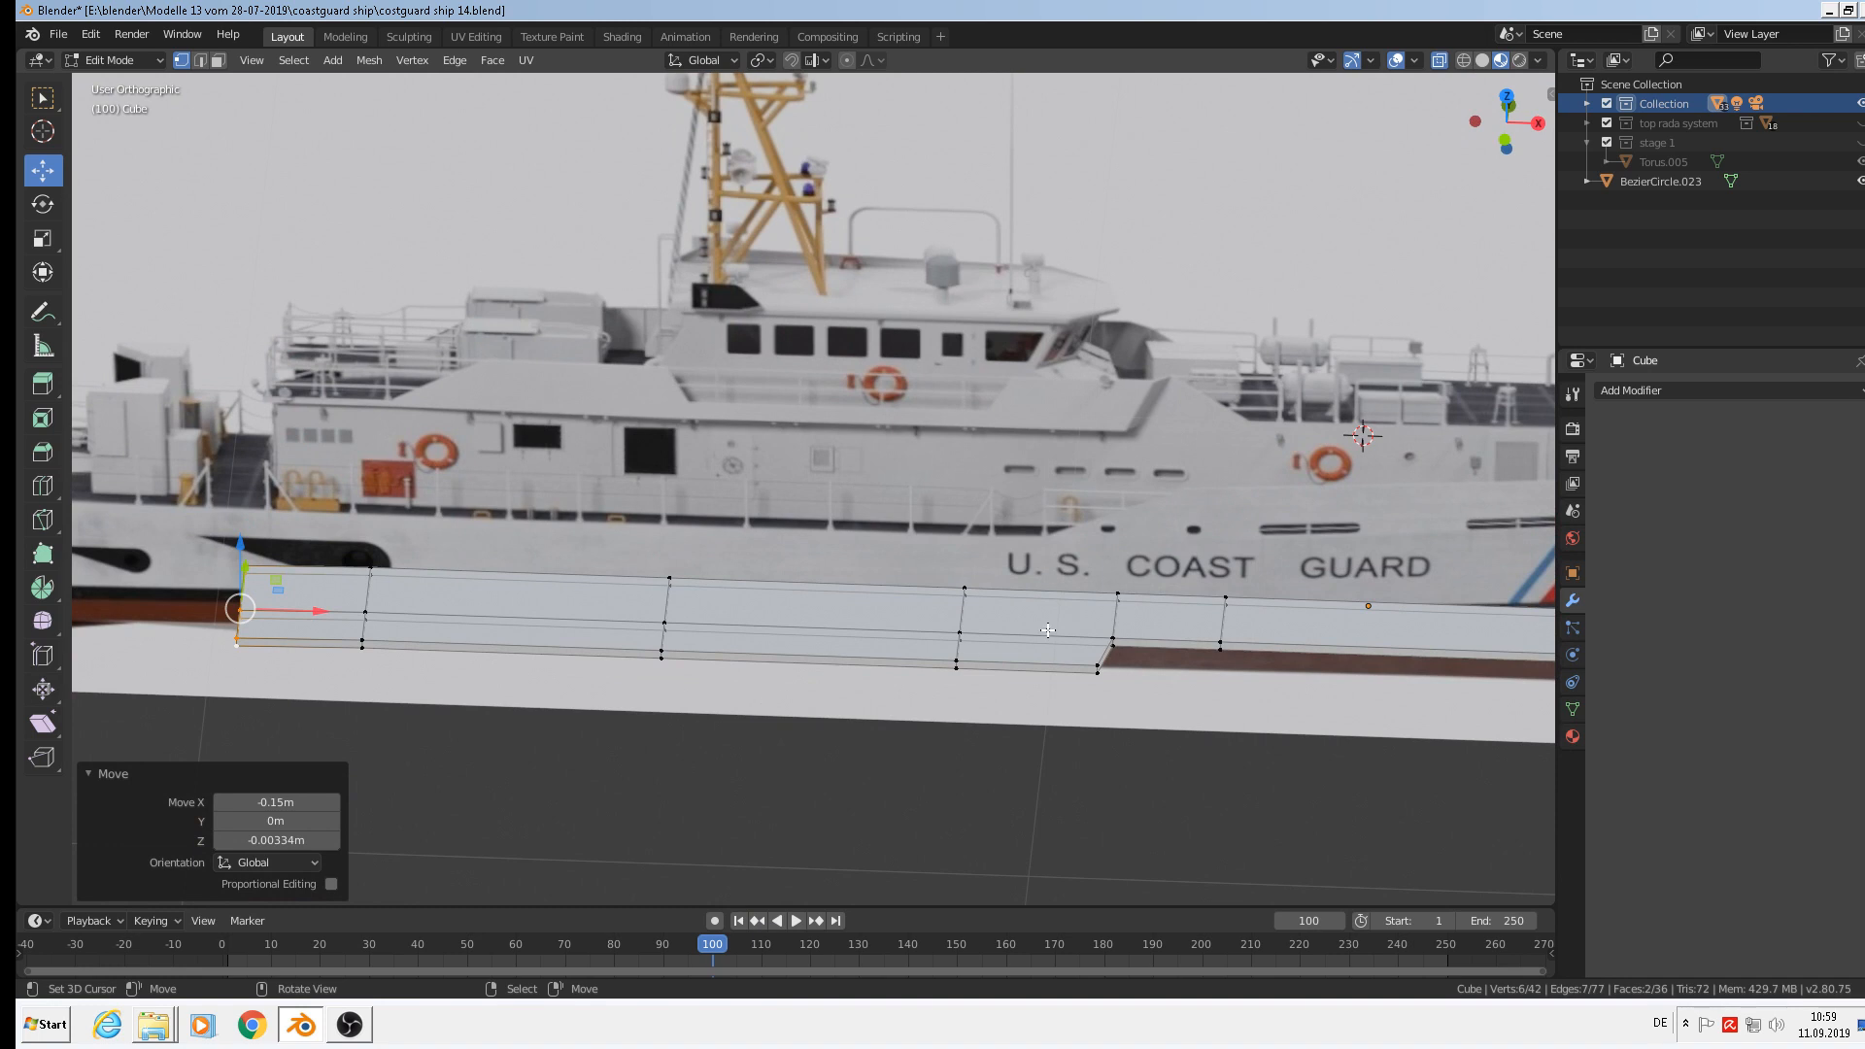
{"action": "scroll", "coordinate": [1132, 624], "scroll_direction": "up", "scroll_amount": 3}
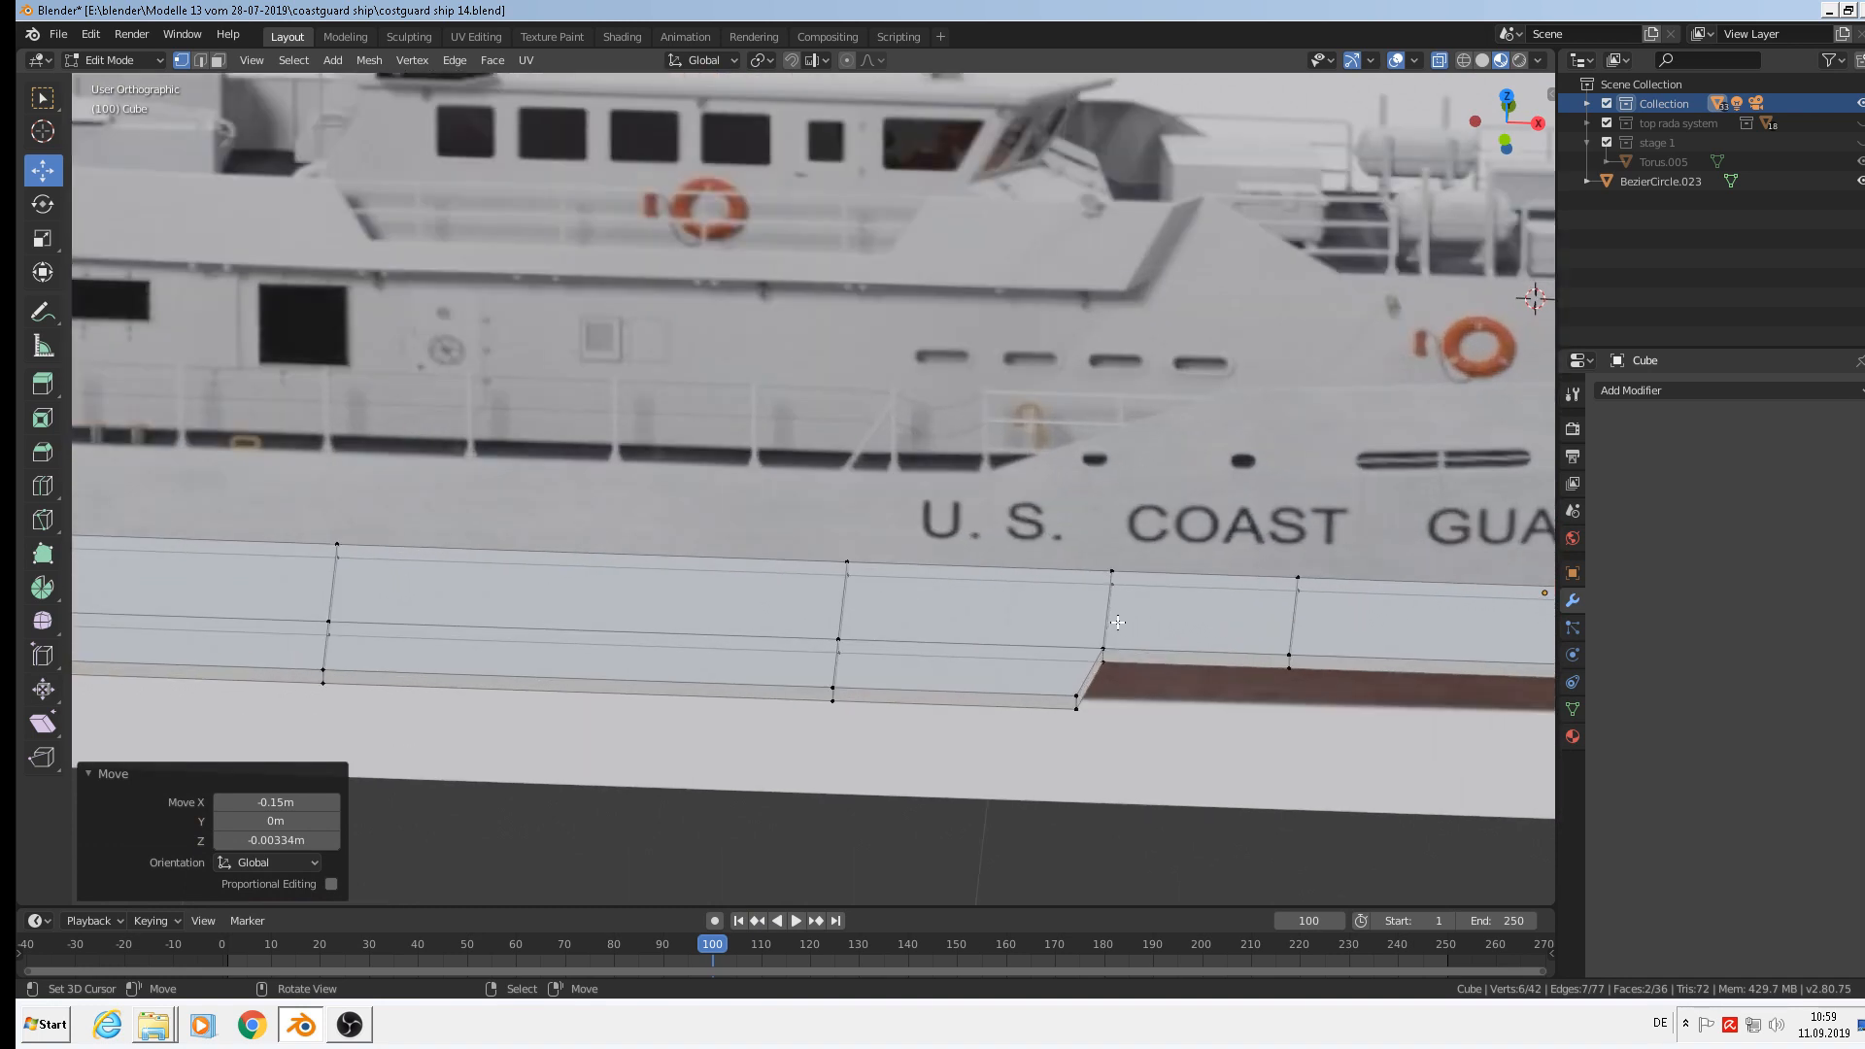
{"action": "key", "text": "KP_1"}
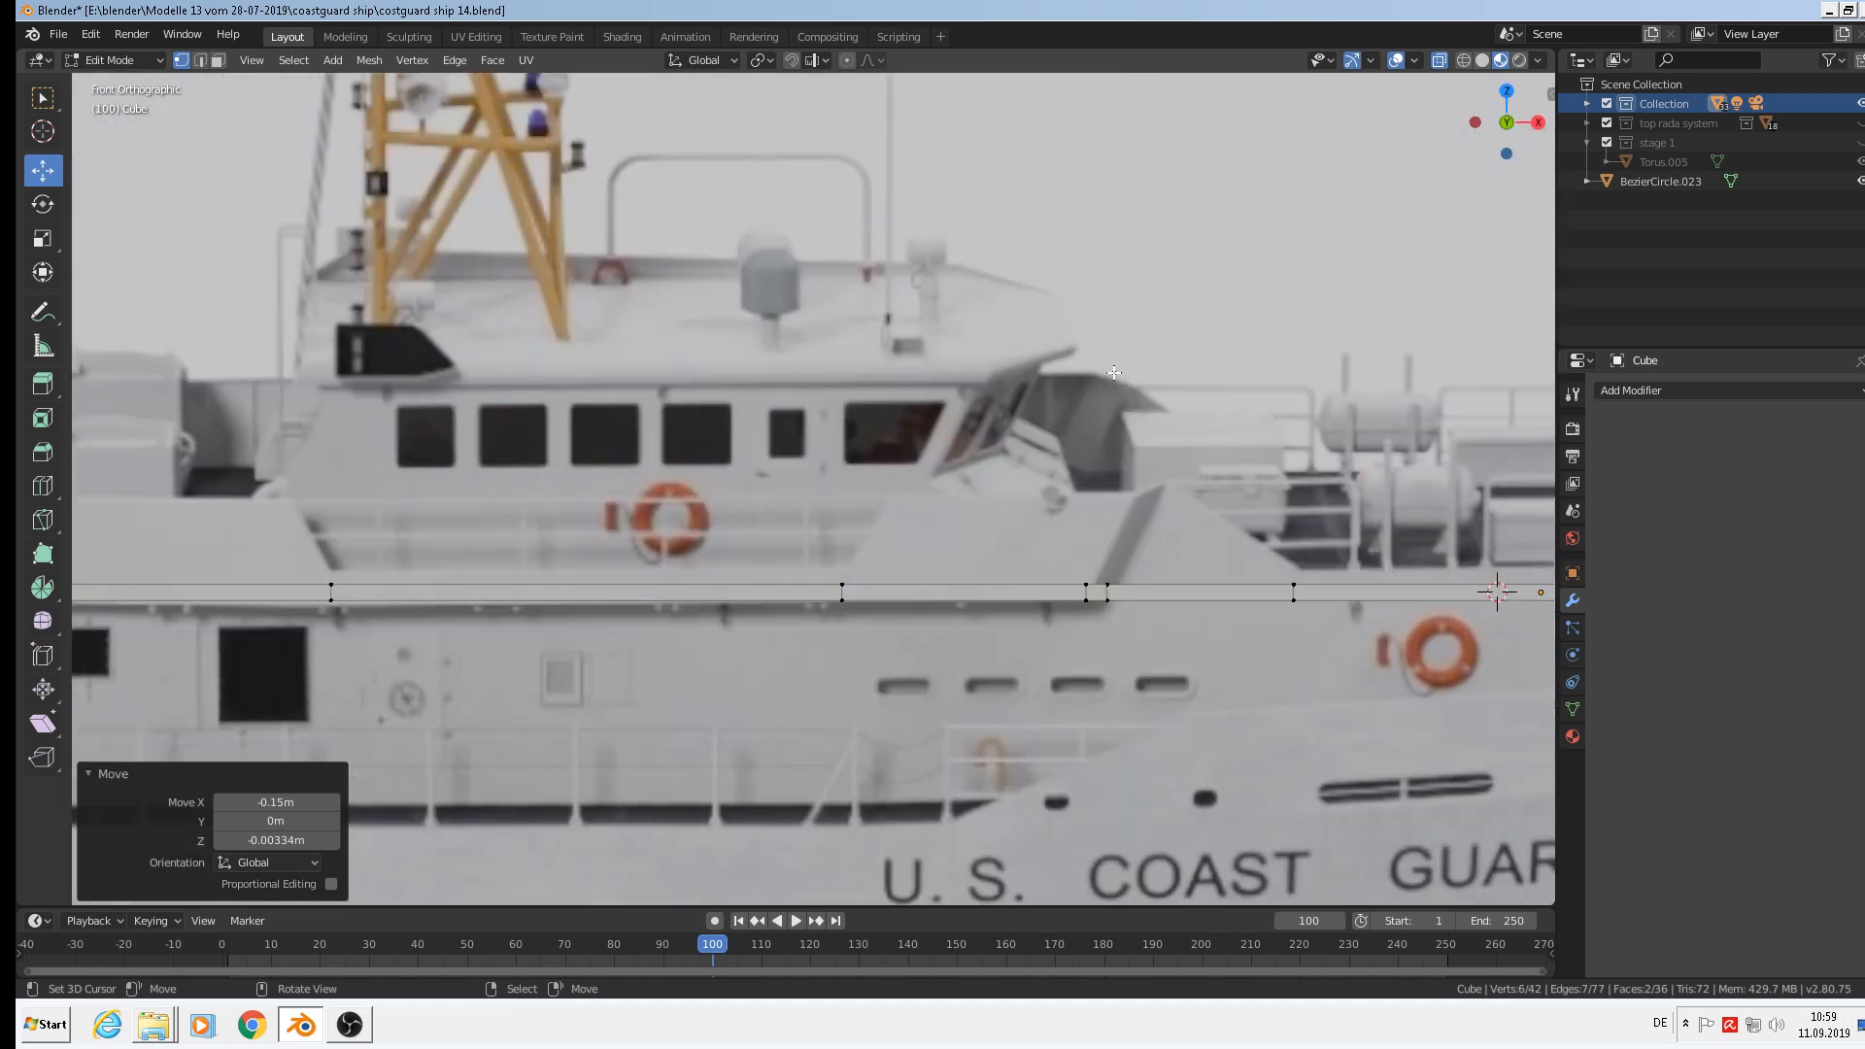
{"action": "scroll", "coordinate": [1122, 527], "scroll_direction": "up", "scroll_amount": 1}
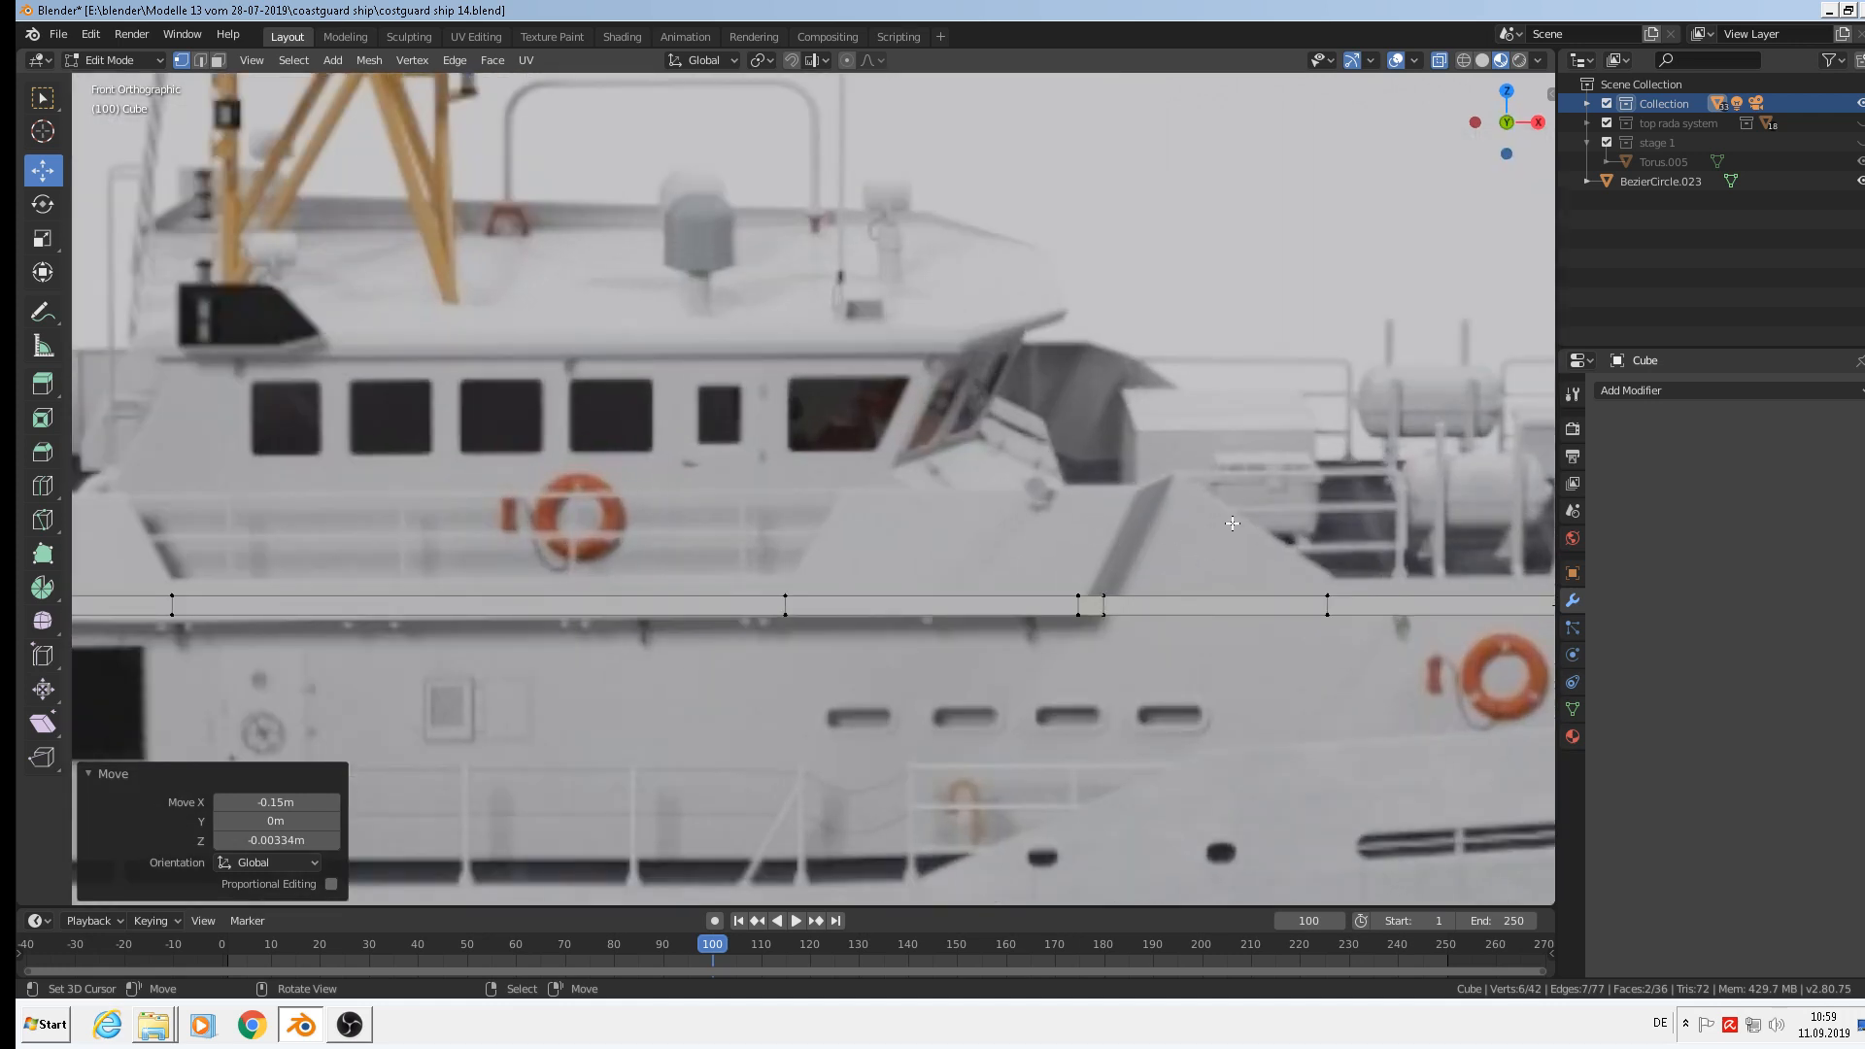
{"action": "middle_click_drag", "start_coordinate": [1232, 524], "coordinate": [1144, 425], "text": "shift"}
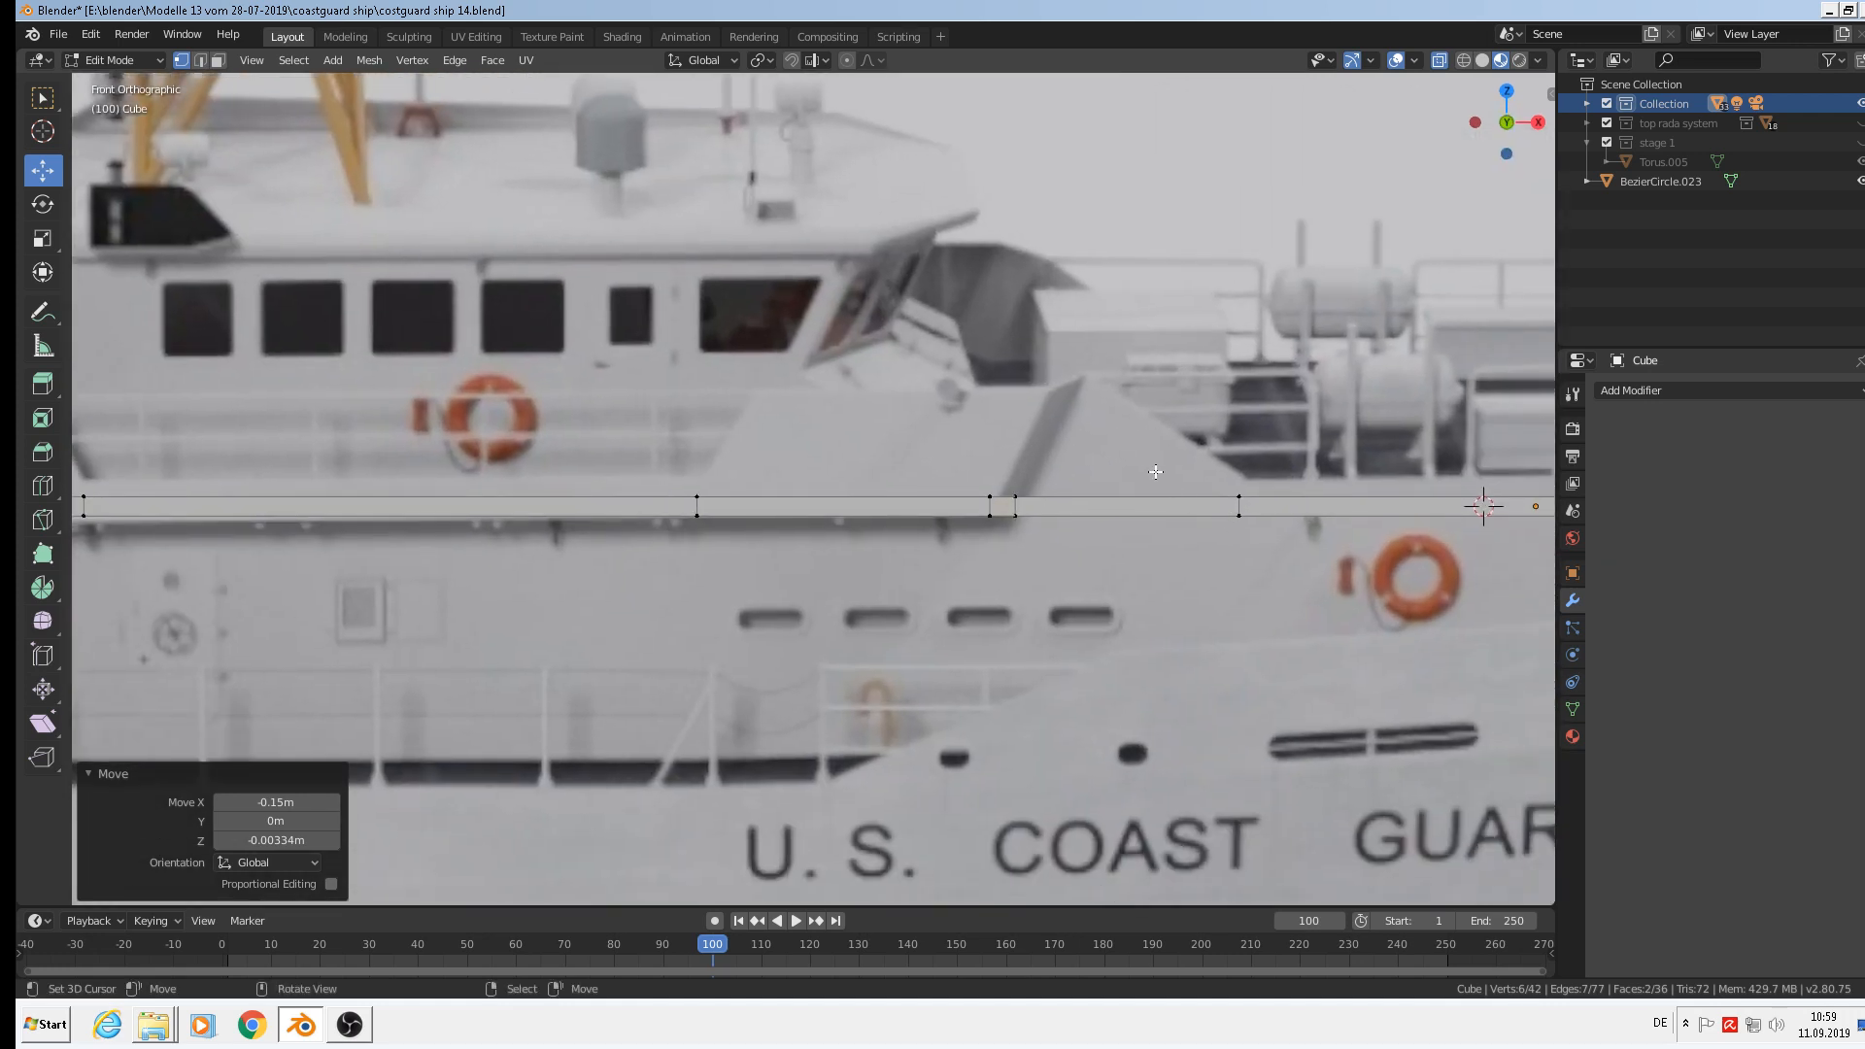
{"action": "middle_click_drag", "start_coordinate": [894, 471], "coordinate": [793, 629]}
{"action": "scroll", "coordinate": [867, 619], "scroll_direction": "up", "scroll_amount": 2}
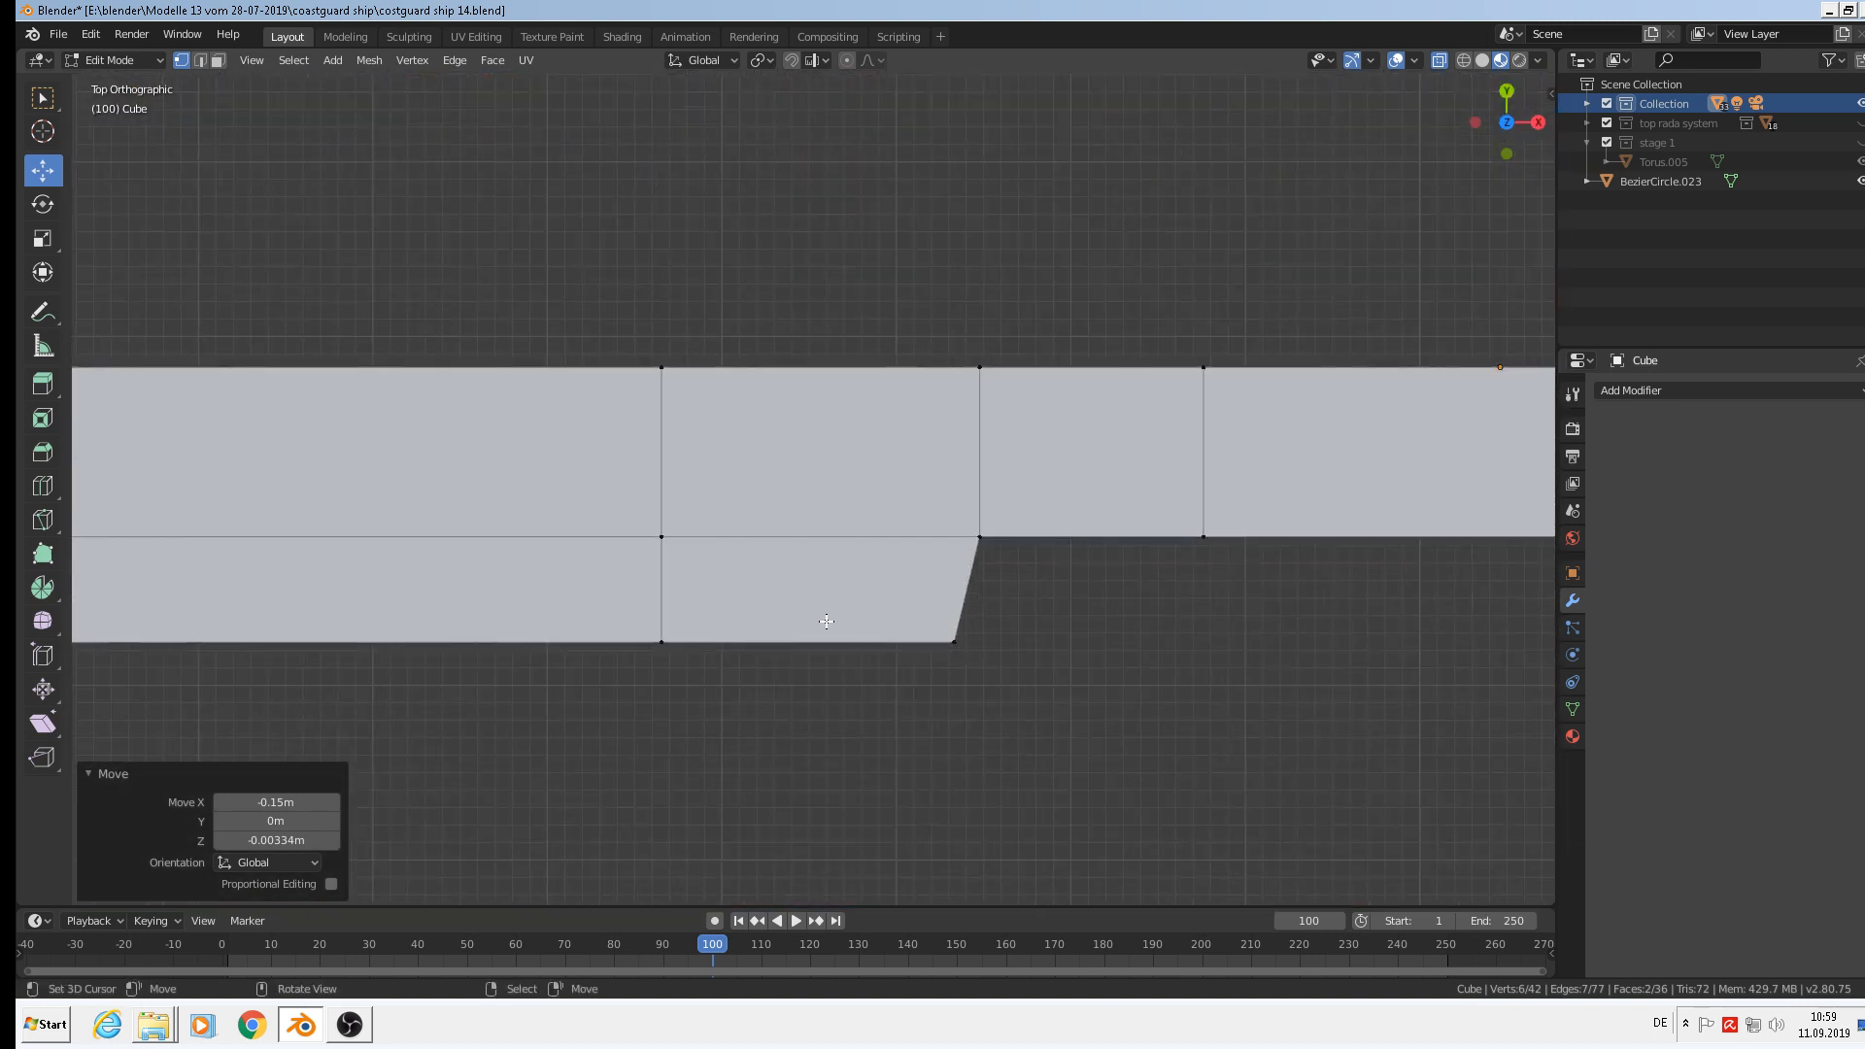
{"action": "key", "text": "ctrl+r"}
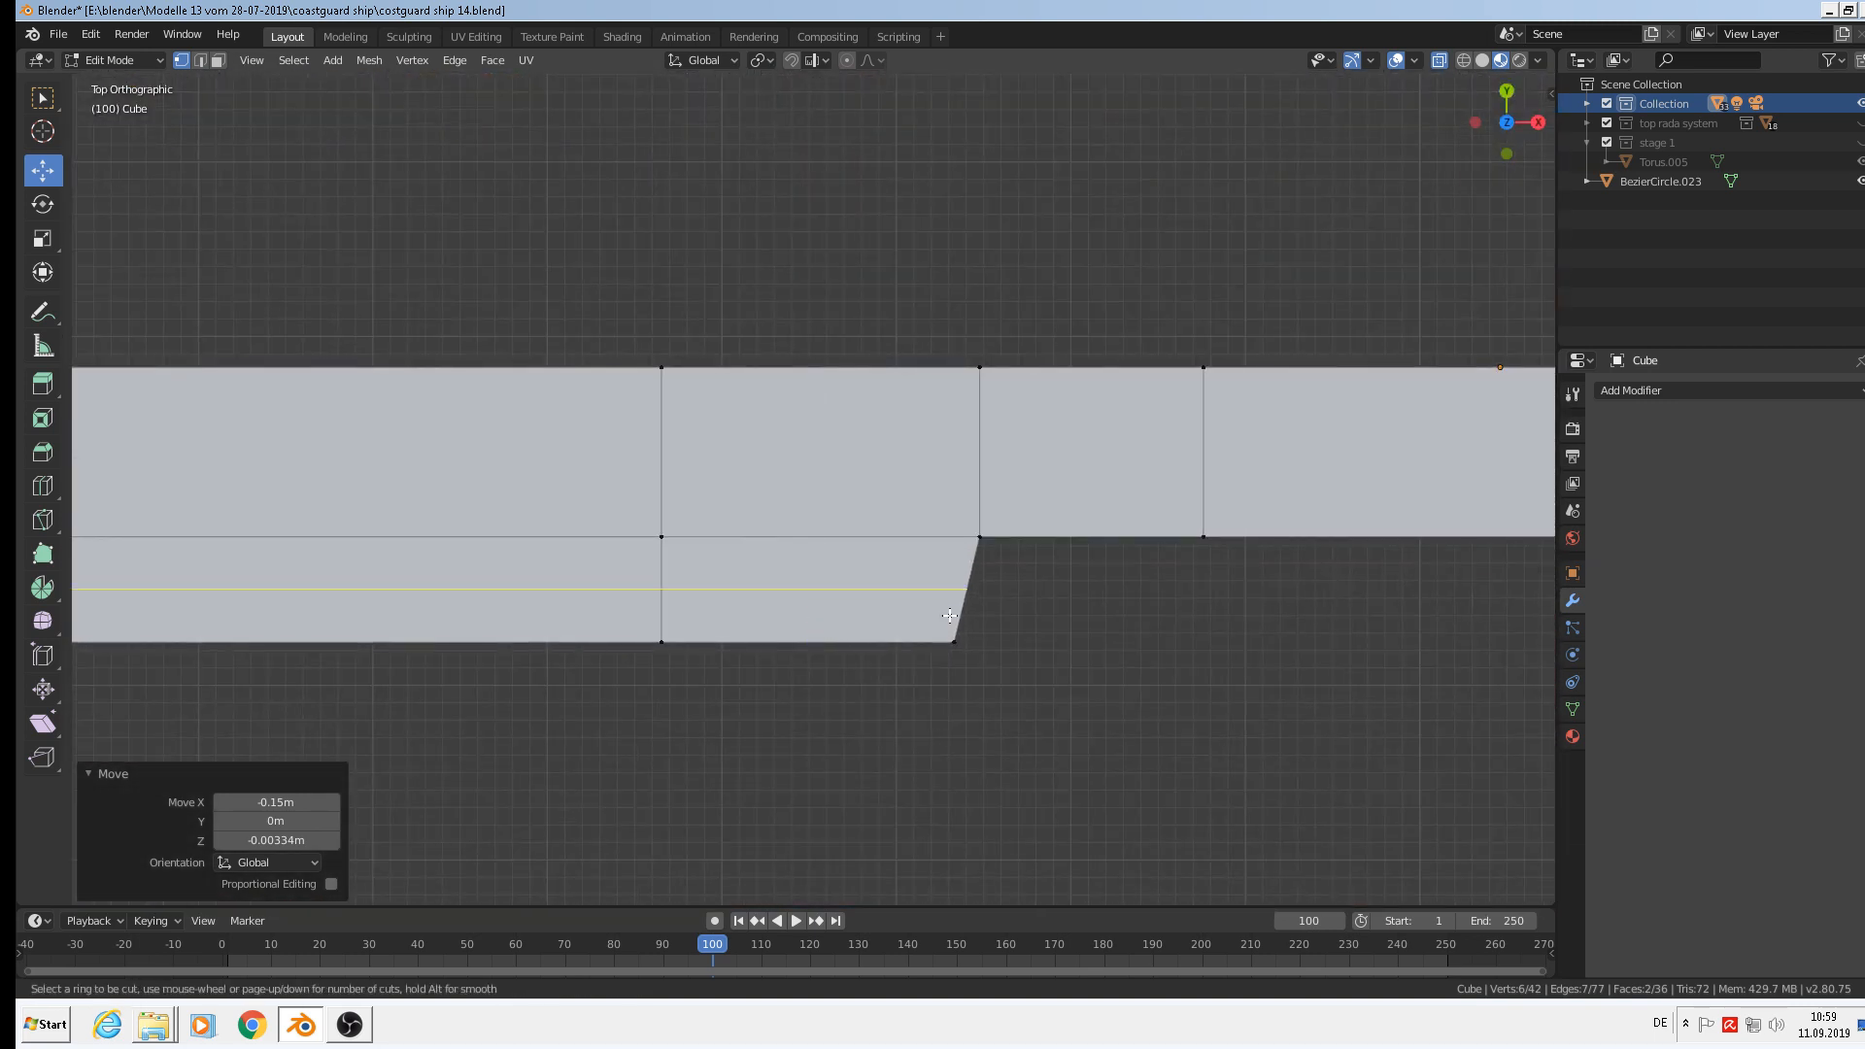
{"action": "left_click", "coordinate": [968, 621]}
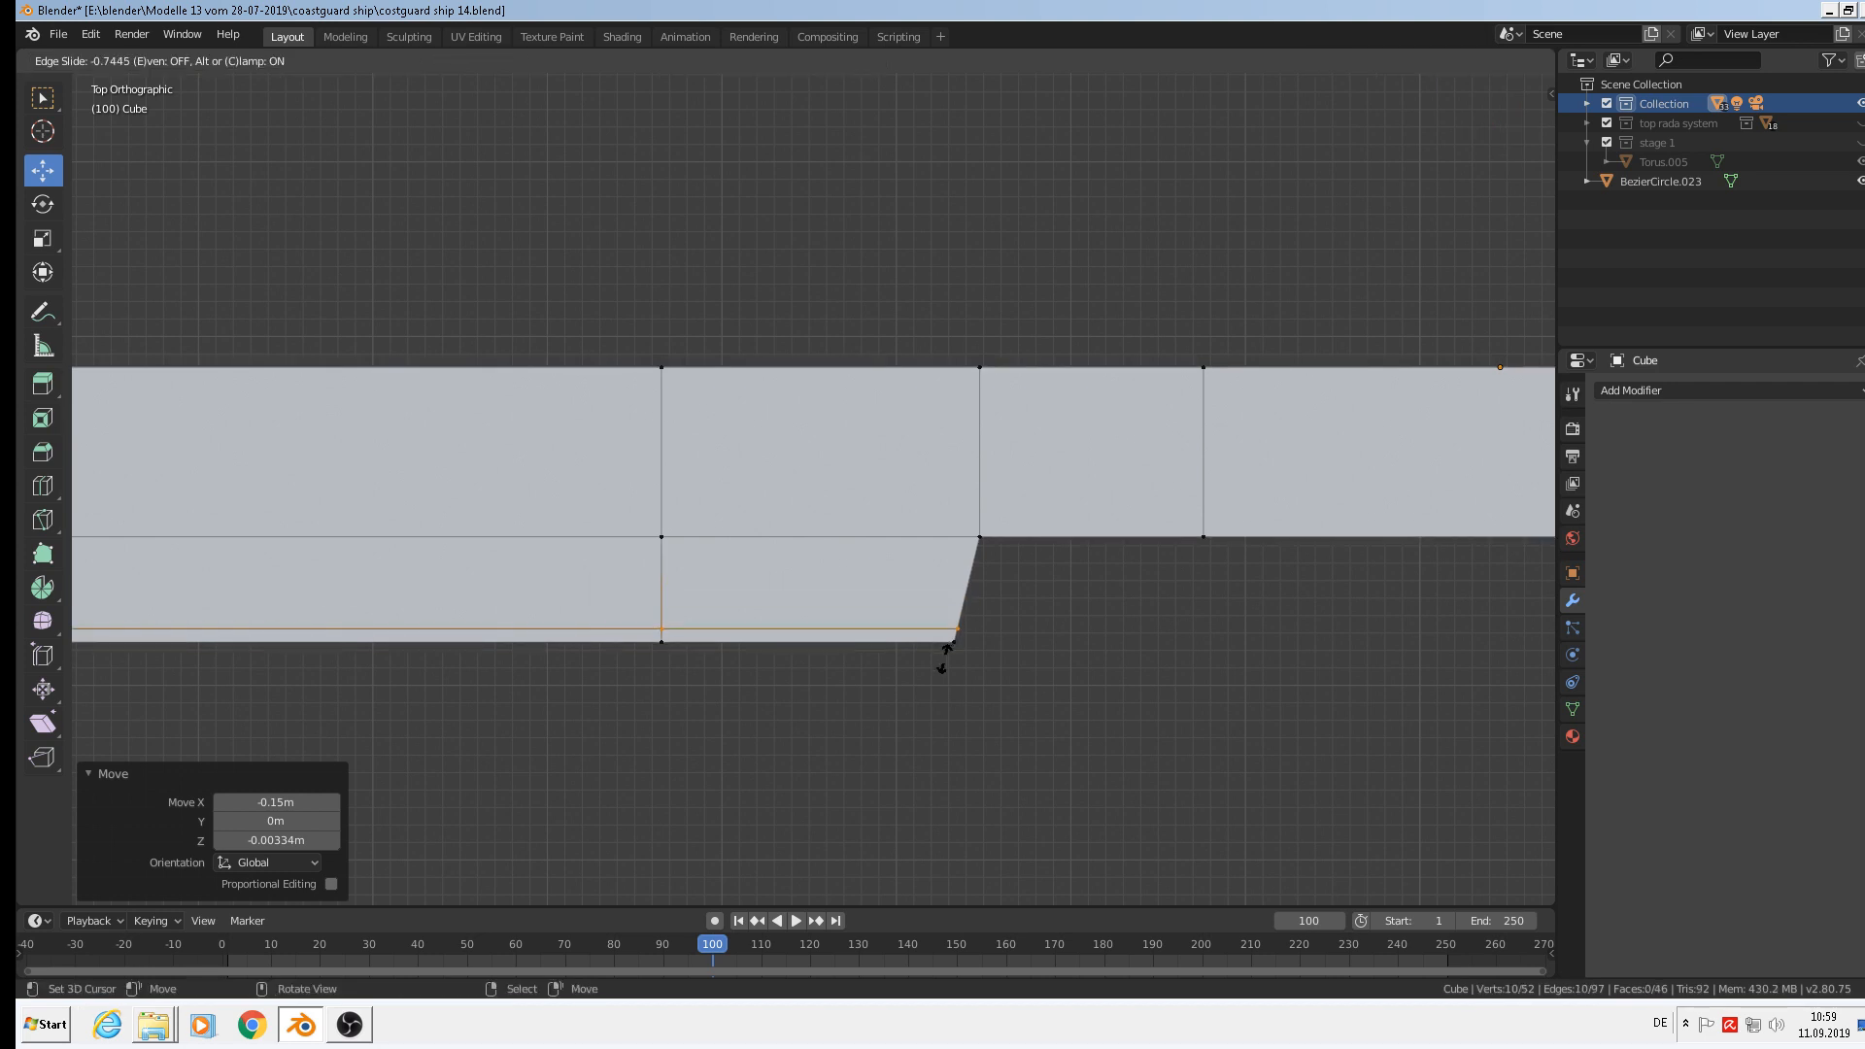
{"action": "left_click", "coordinate": [942, 657]}
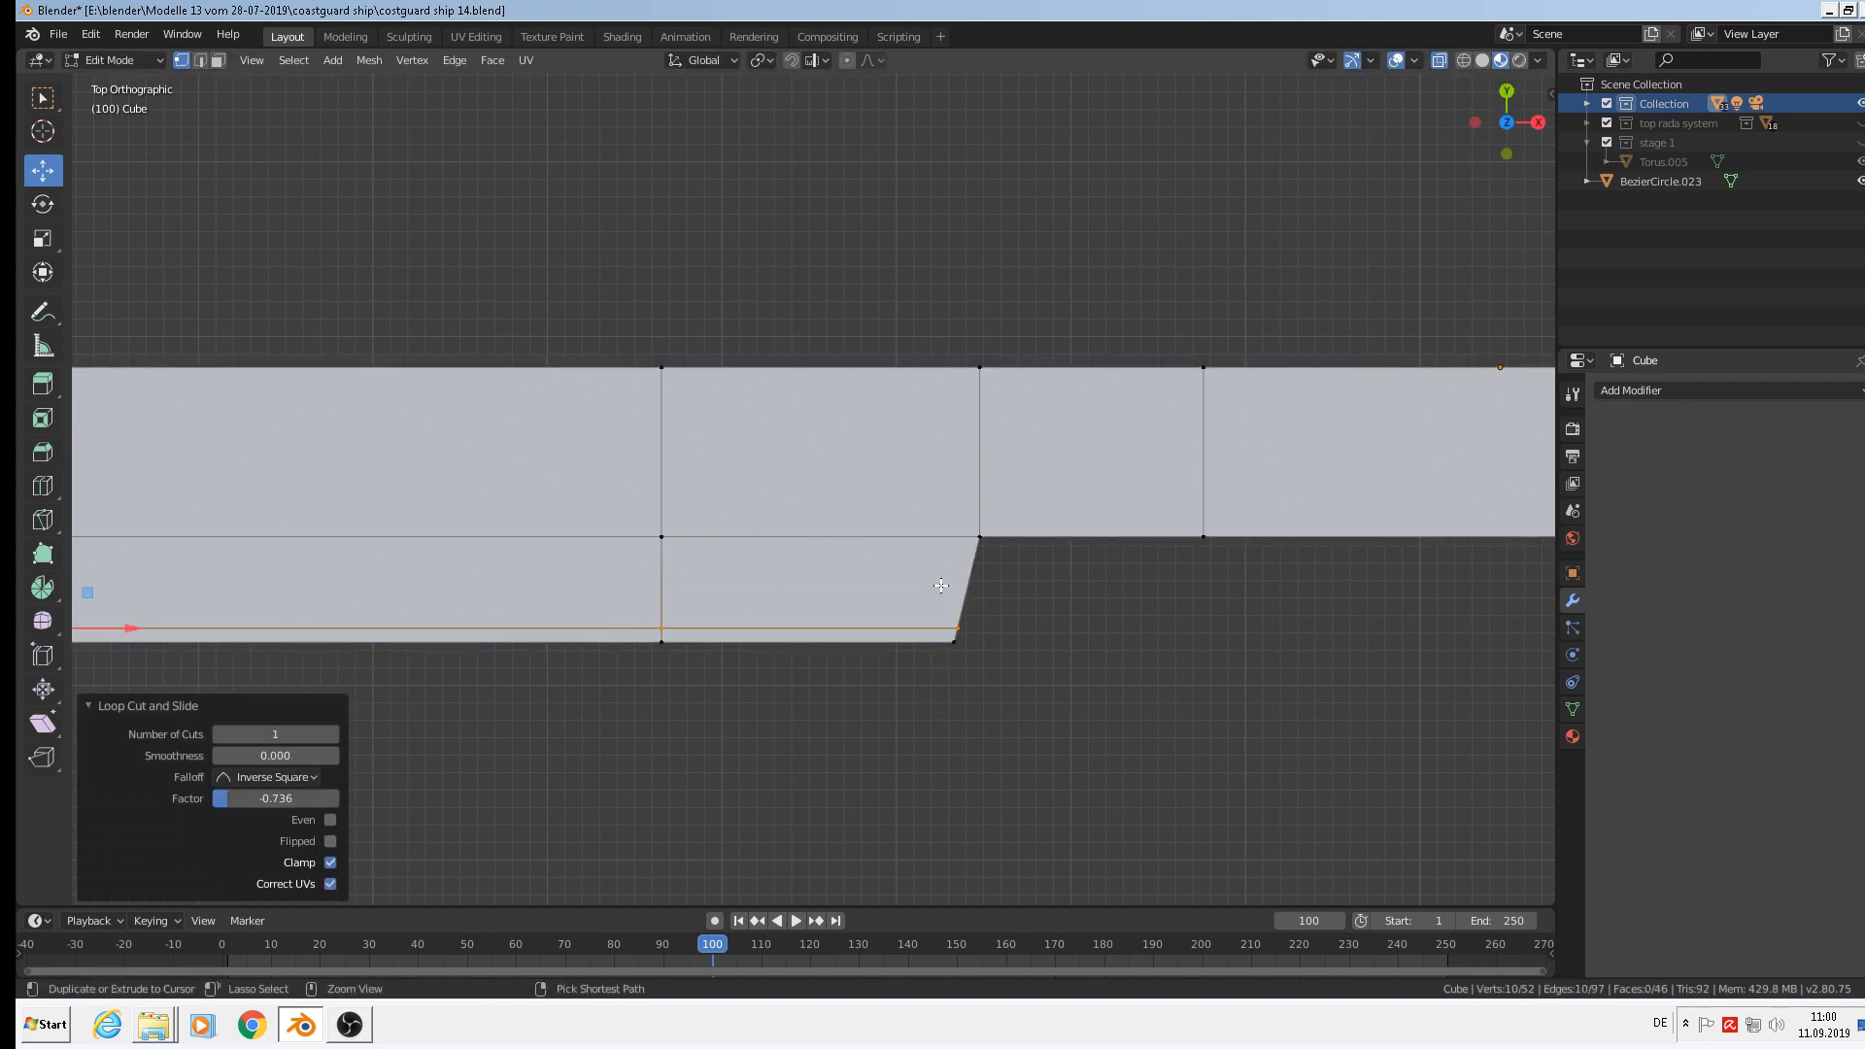
Add loop cuts just aft of the angled step edge (factor 0.878) and lengthwise just inboard of the step's inner corner (factor -0.830).
{"action": "key", "text": "ctrl+r"}
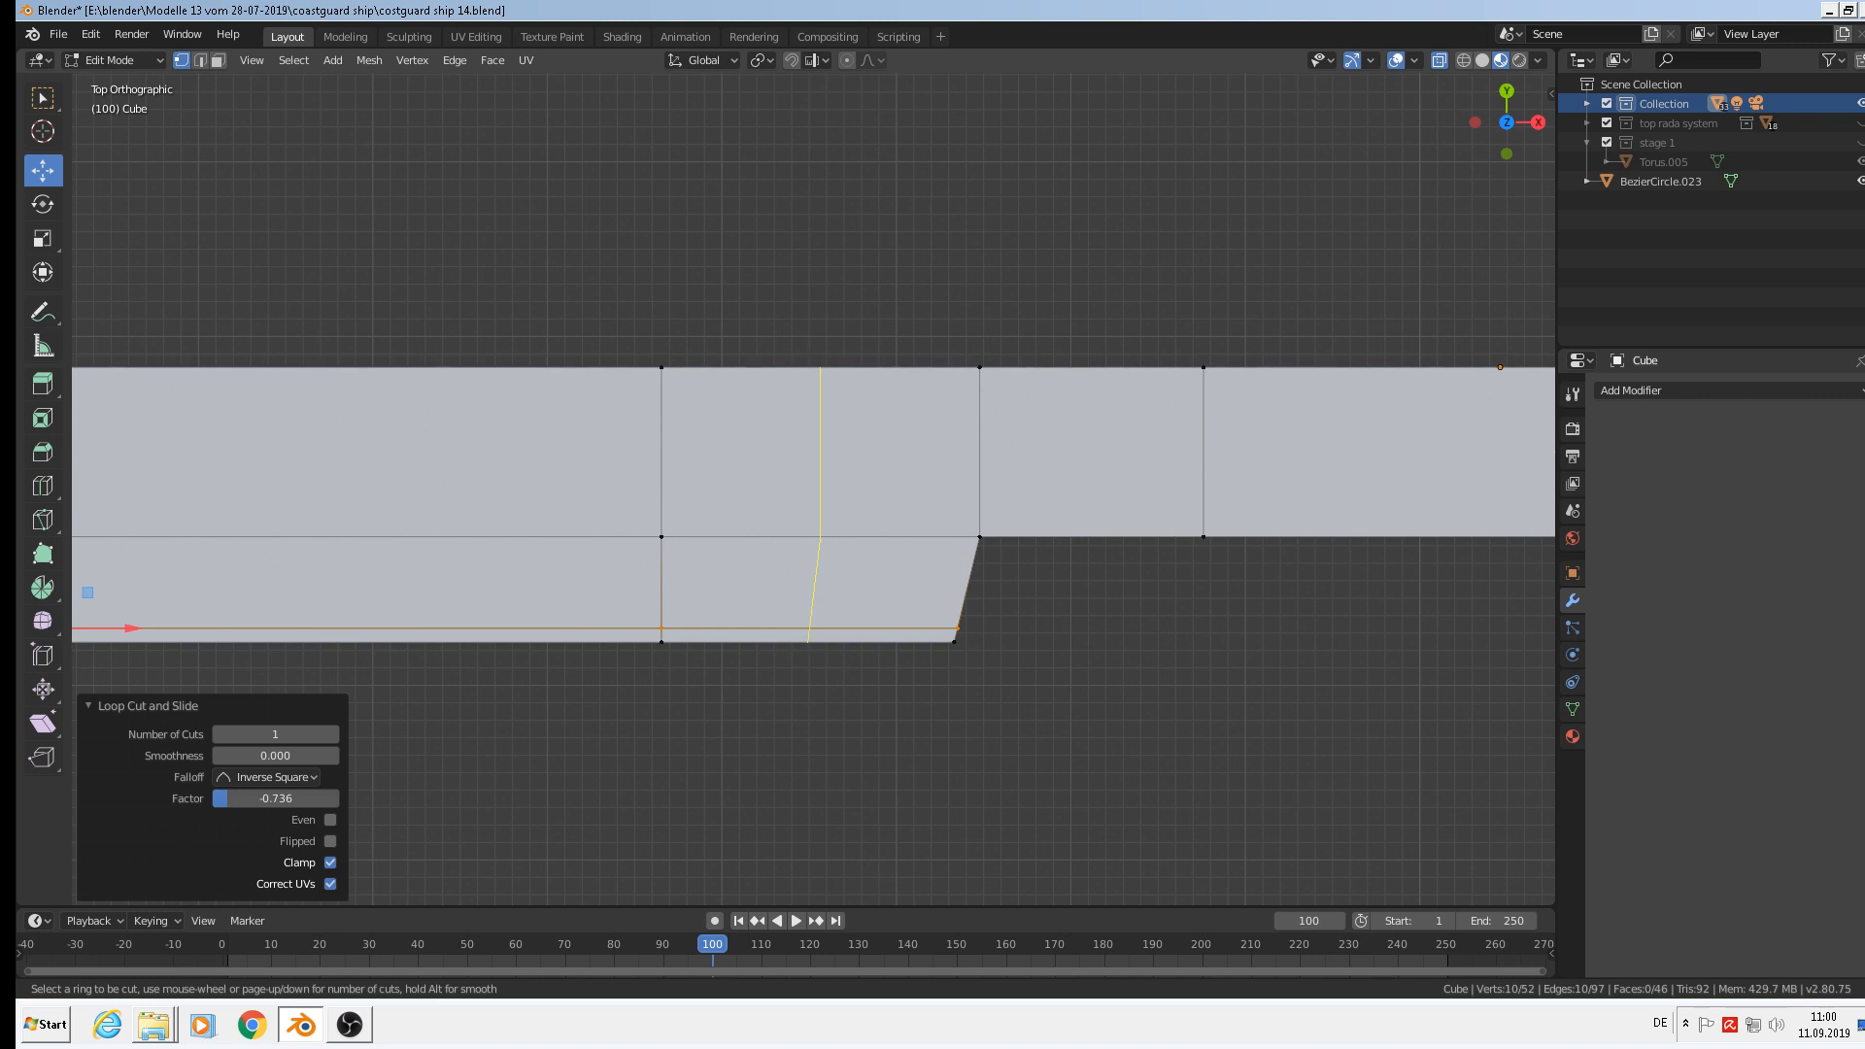
{"action": "left_click", "coordinate": [967, 530]}
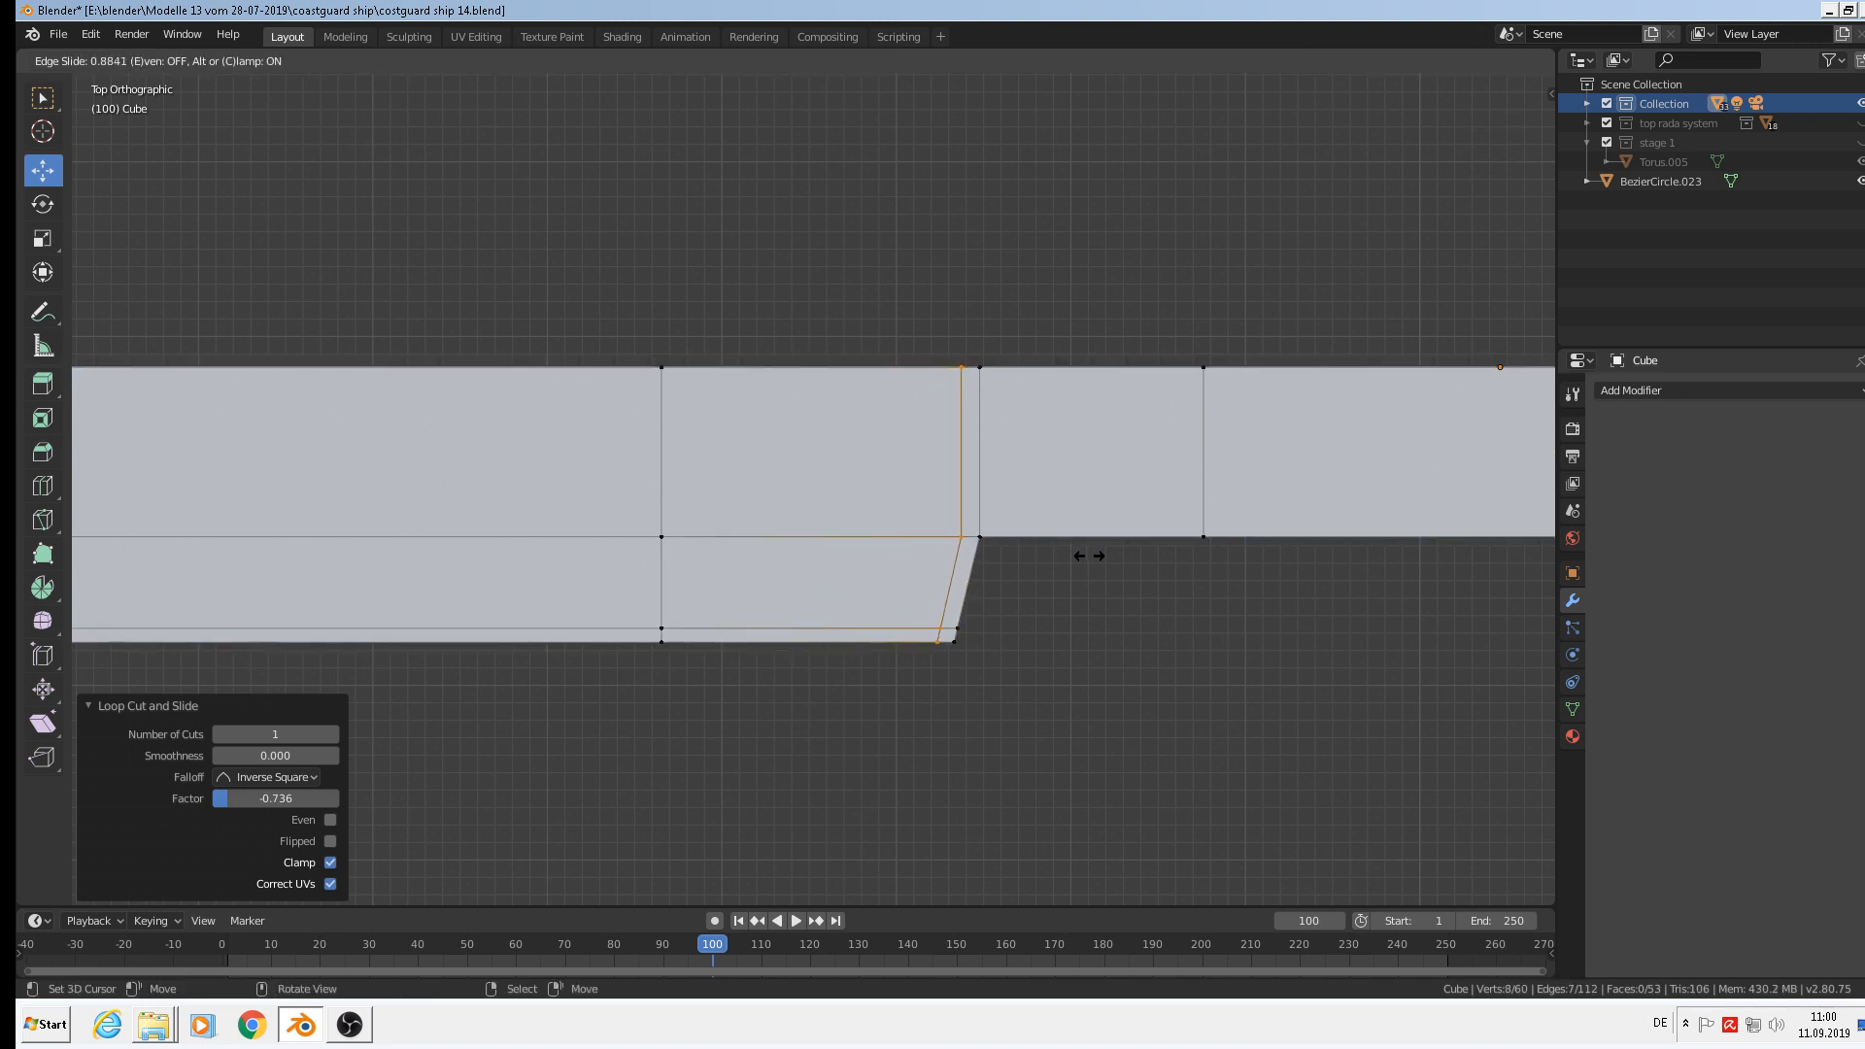
{"action": "left_click", "coordinate": [1083, 550]}
{"action": "key", "text": "ctrl+r"}
{"action": "left_click", "coordinate": [990, 497]}
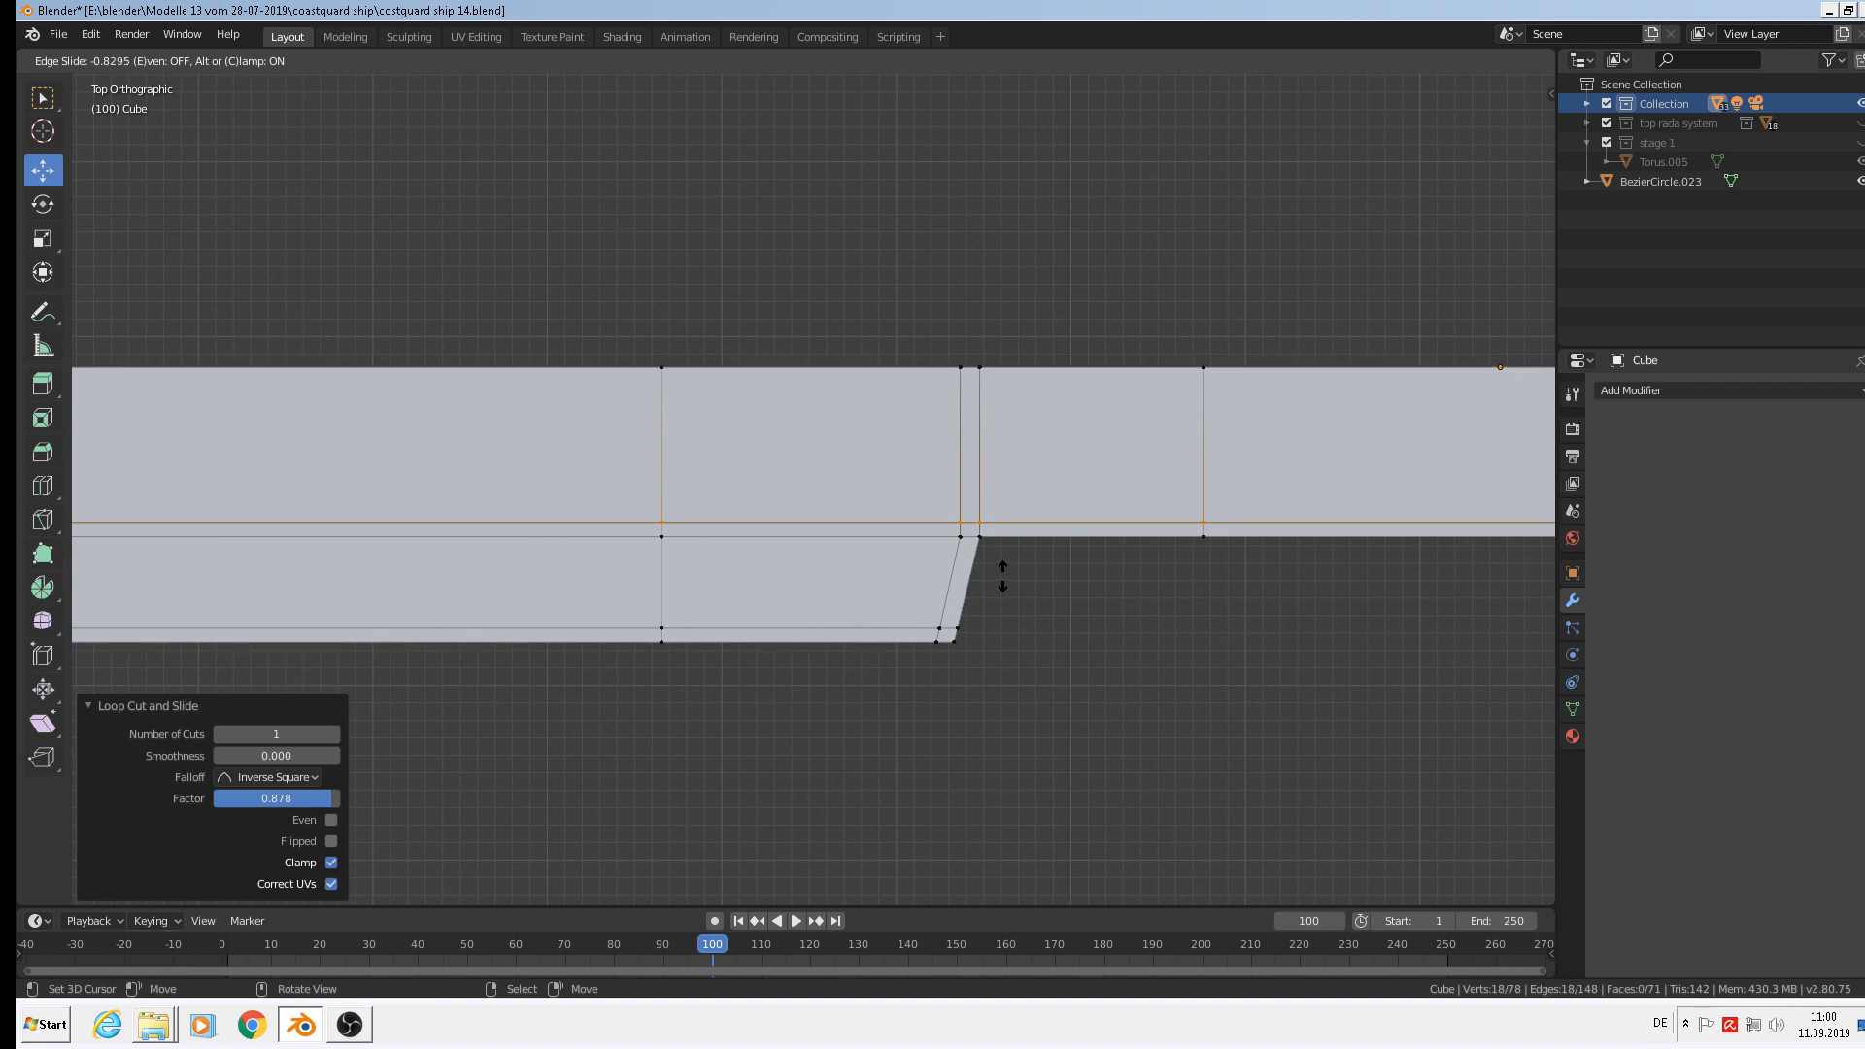
{"action": "left_click", "coordinate": [1001, 588]}
Extrude the five narrow top faces bordering the angled step and raise them along Z to the reference bulwark's upper edge.
{"action": "middle_click_drag", "start_coordinate": [994, 603], "coordinate": [1211, 502]}
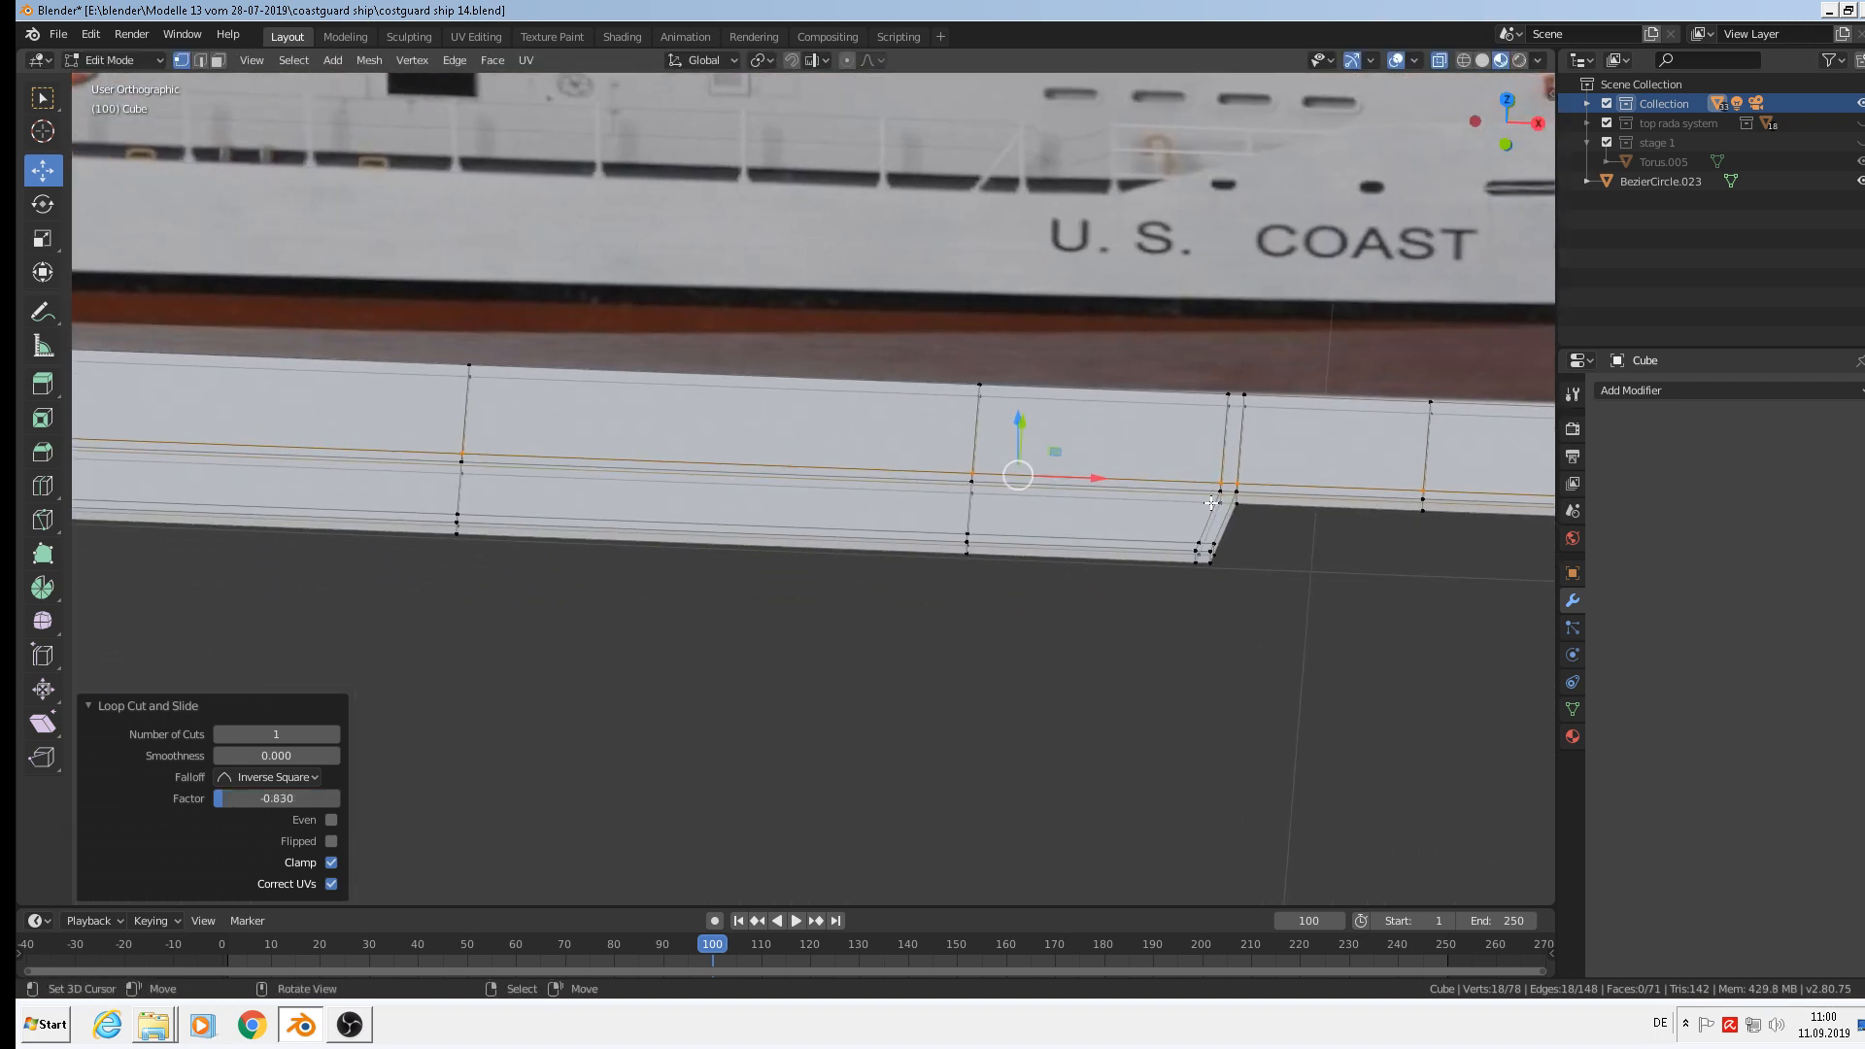
{"action": "middle_click_drag", "start_coordinate": [1418, 513], "coordinate": [872, 462]}
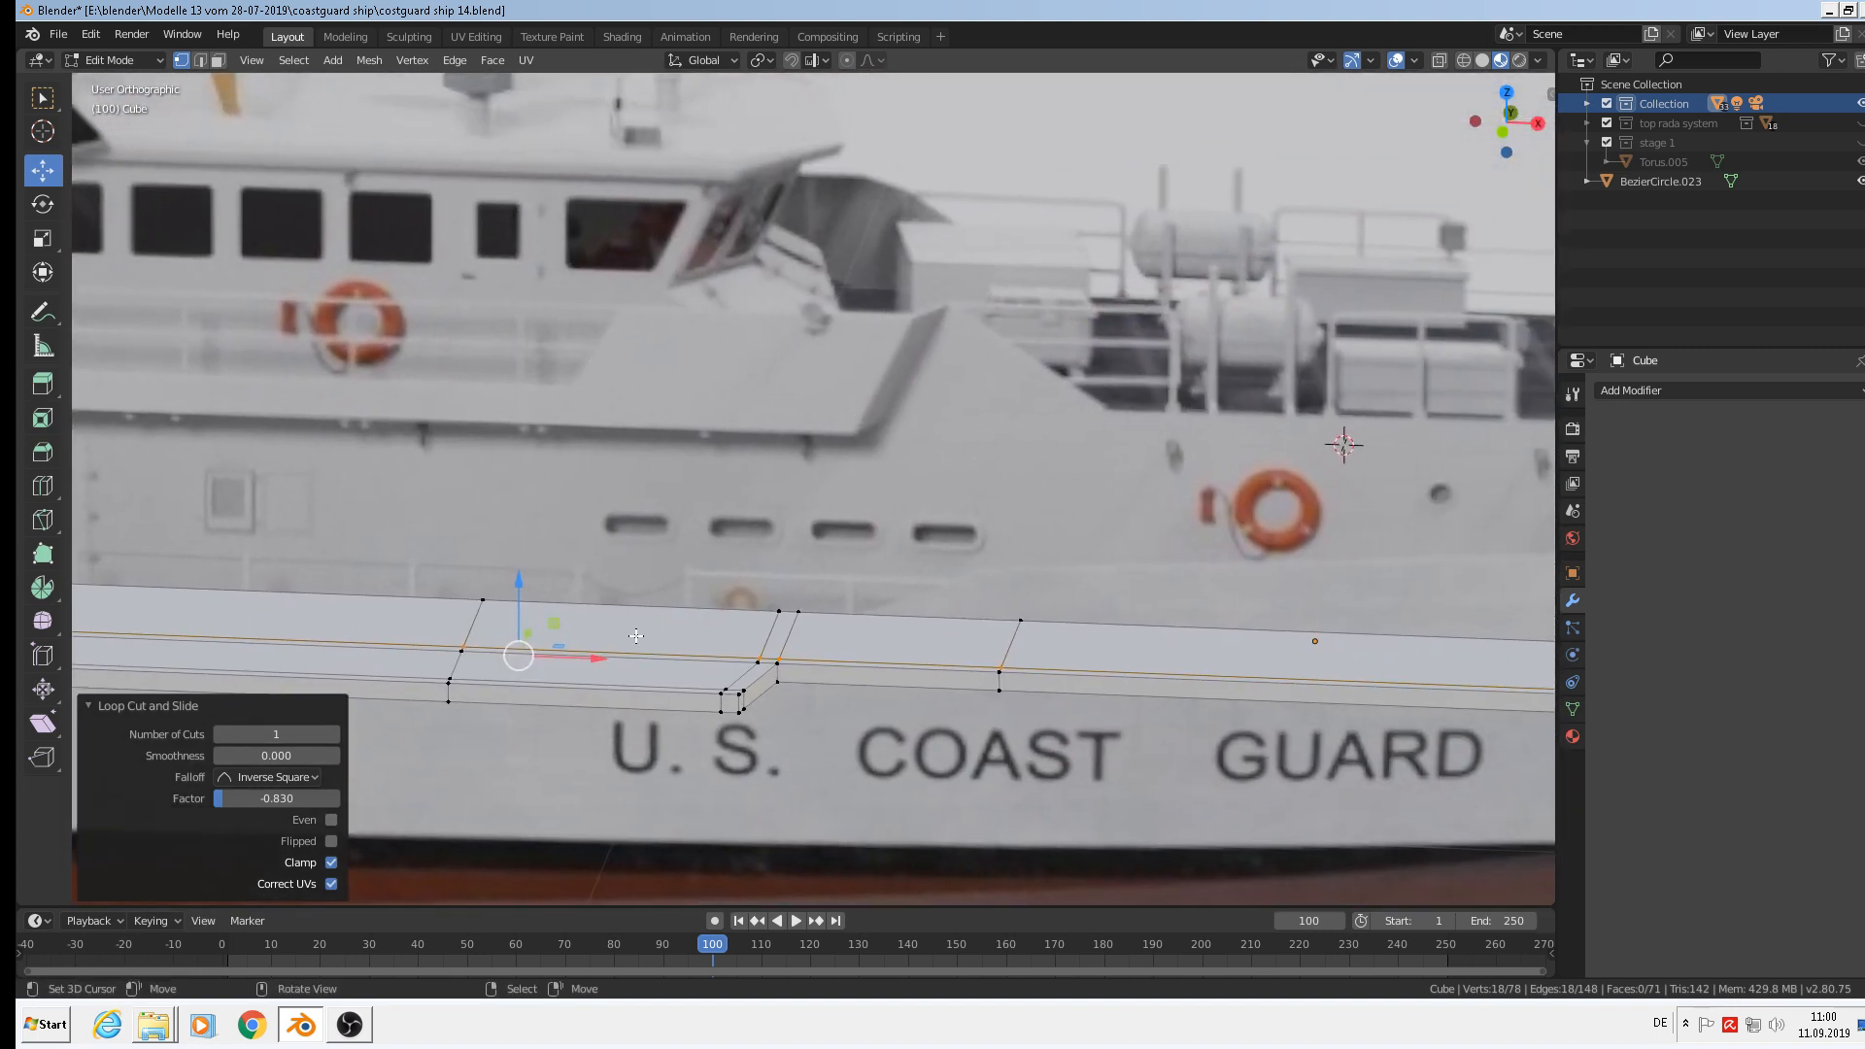
{"action": "left_click", "coordinate": [218, 61]}
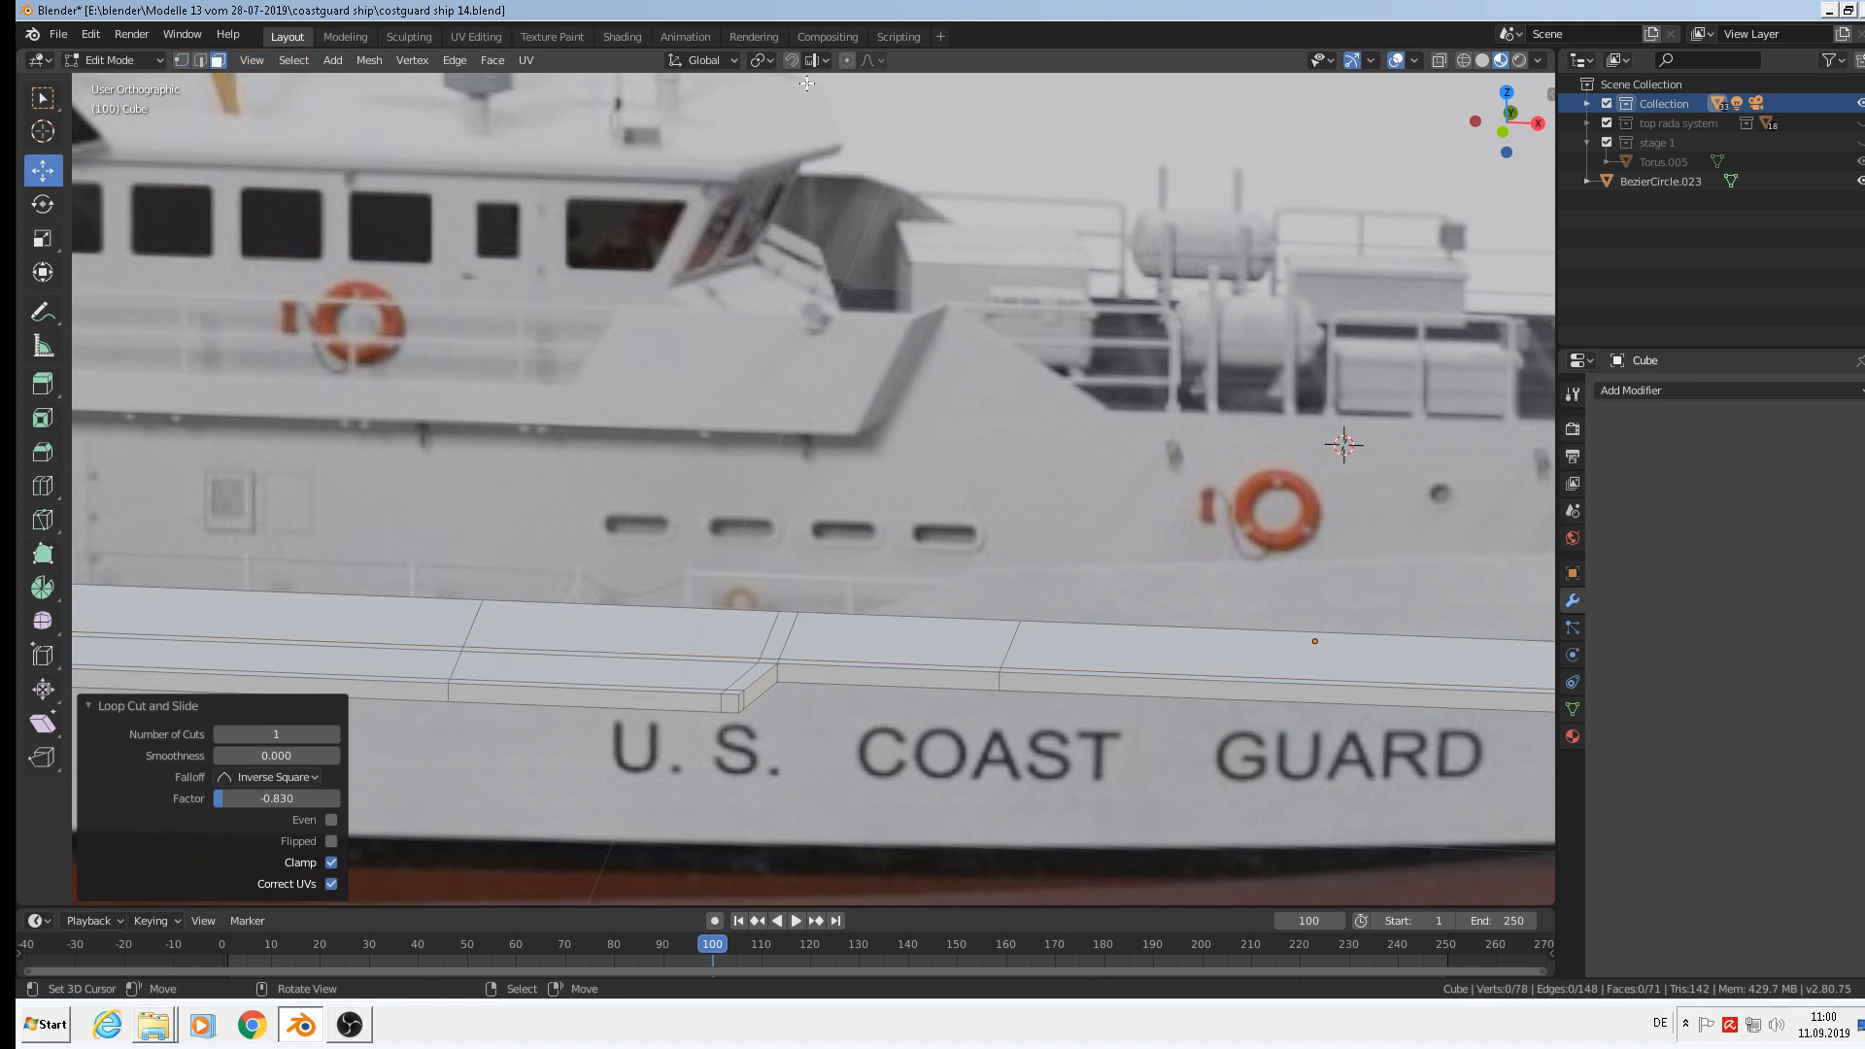
{"action": "left_click", "coordinate": [845, 675]}
{"action": "left_click", "coordinate": [782, 670], "text": "shift"}
{"action": "left_click", "coordinate": [766, 678], "text": "shift"}
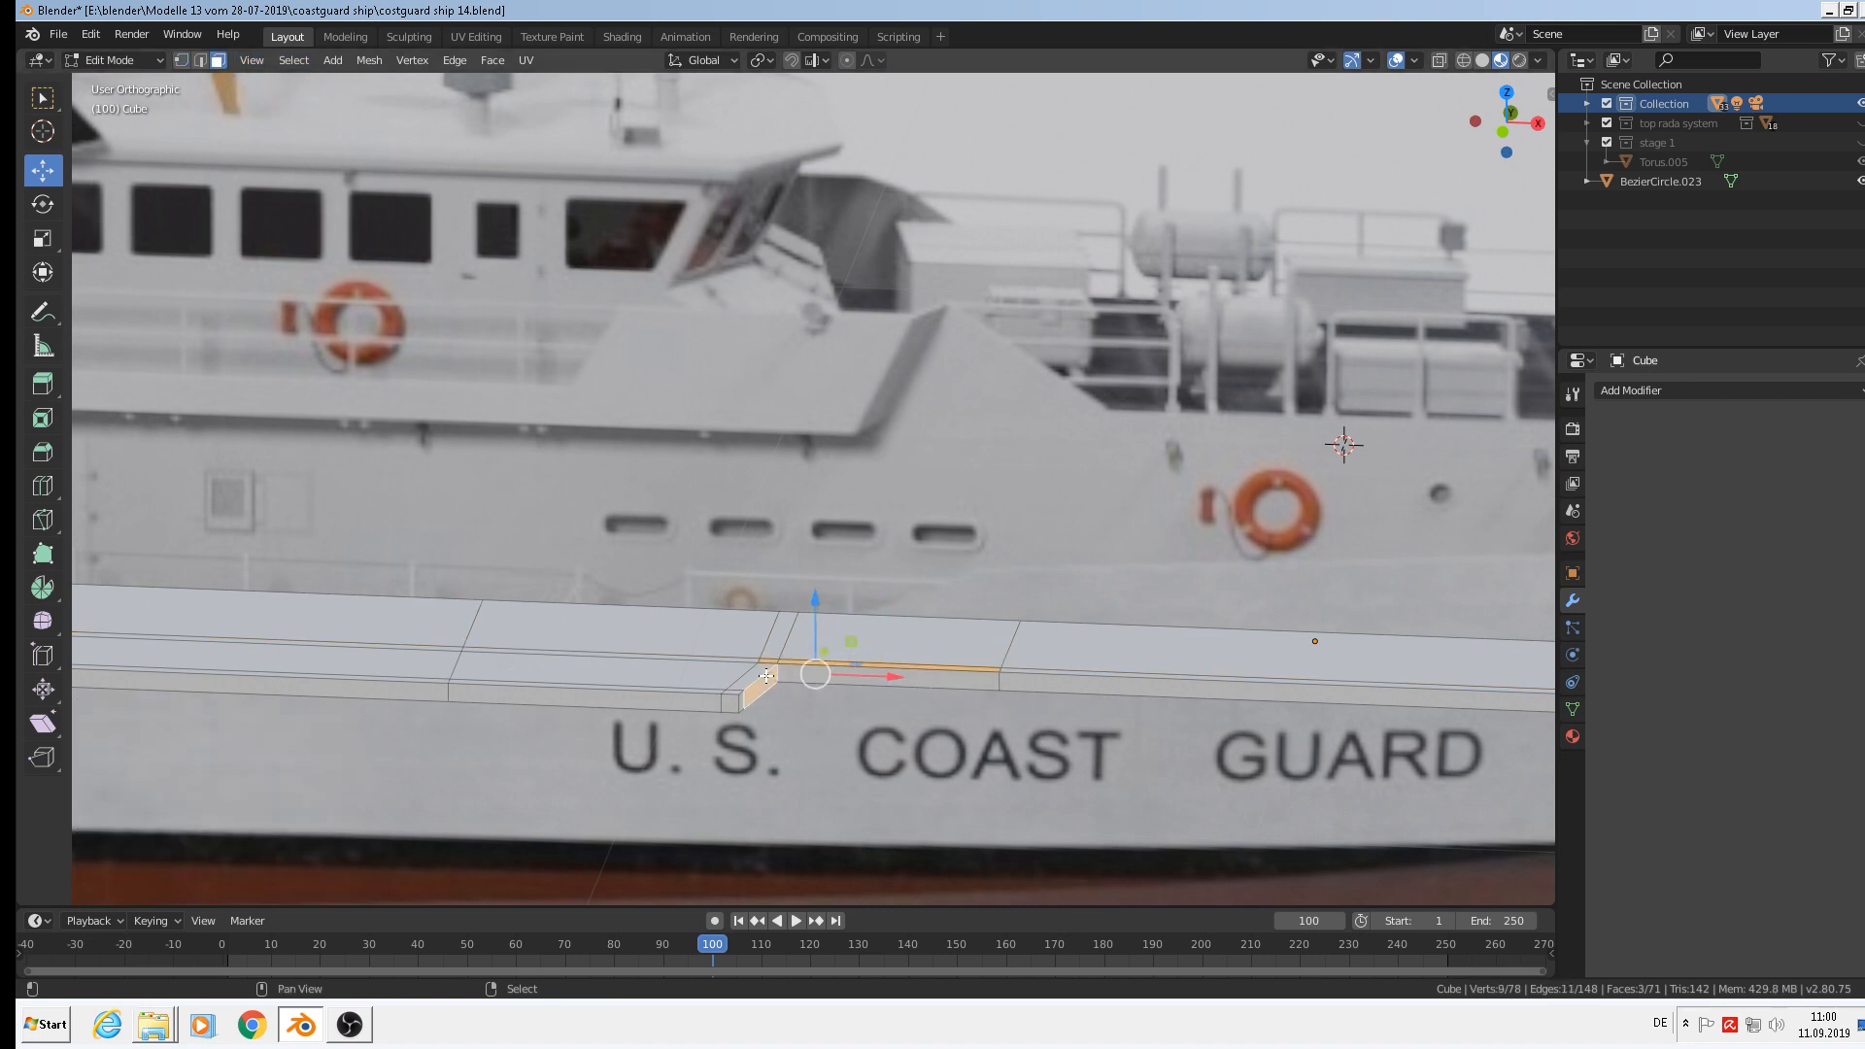
{"action": "left_click", "coordinate": [708, 691], "text": "shift"}
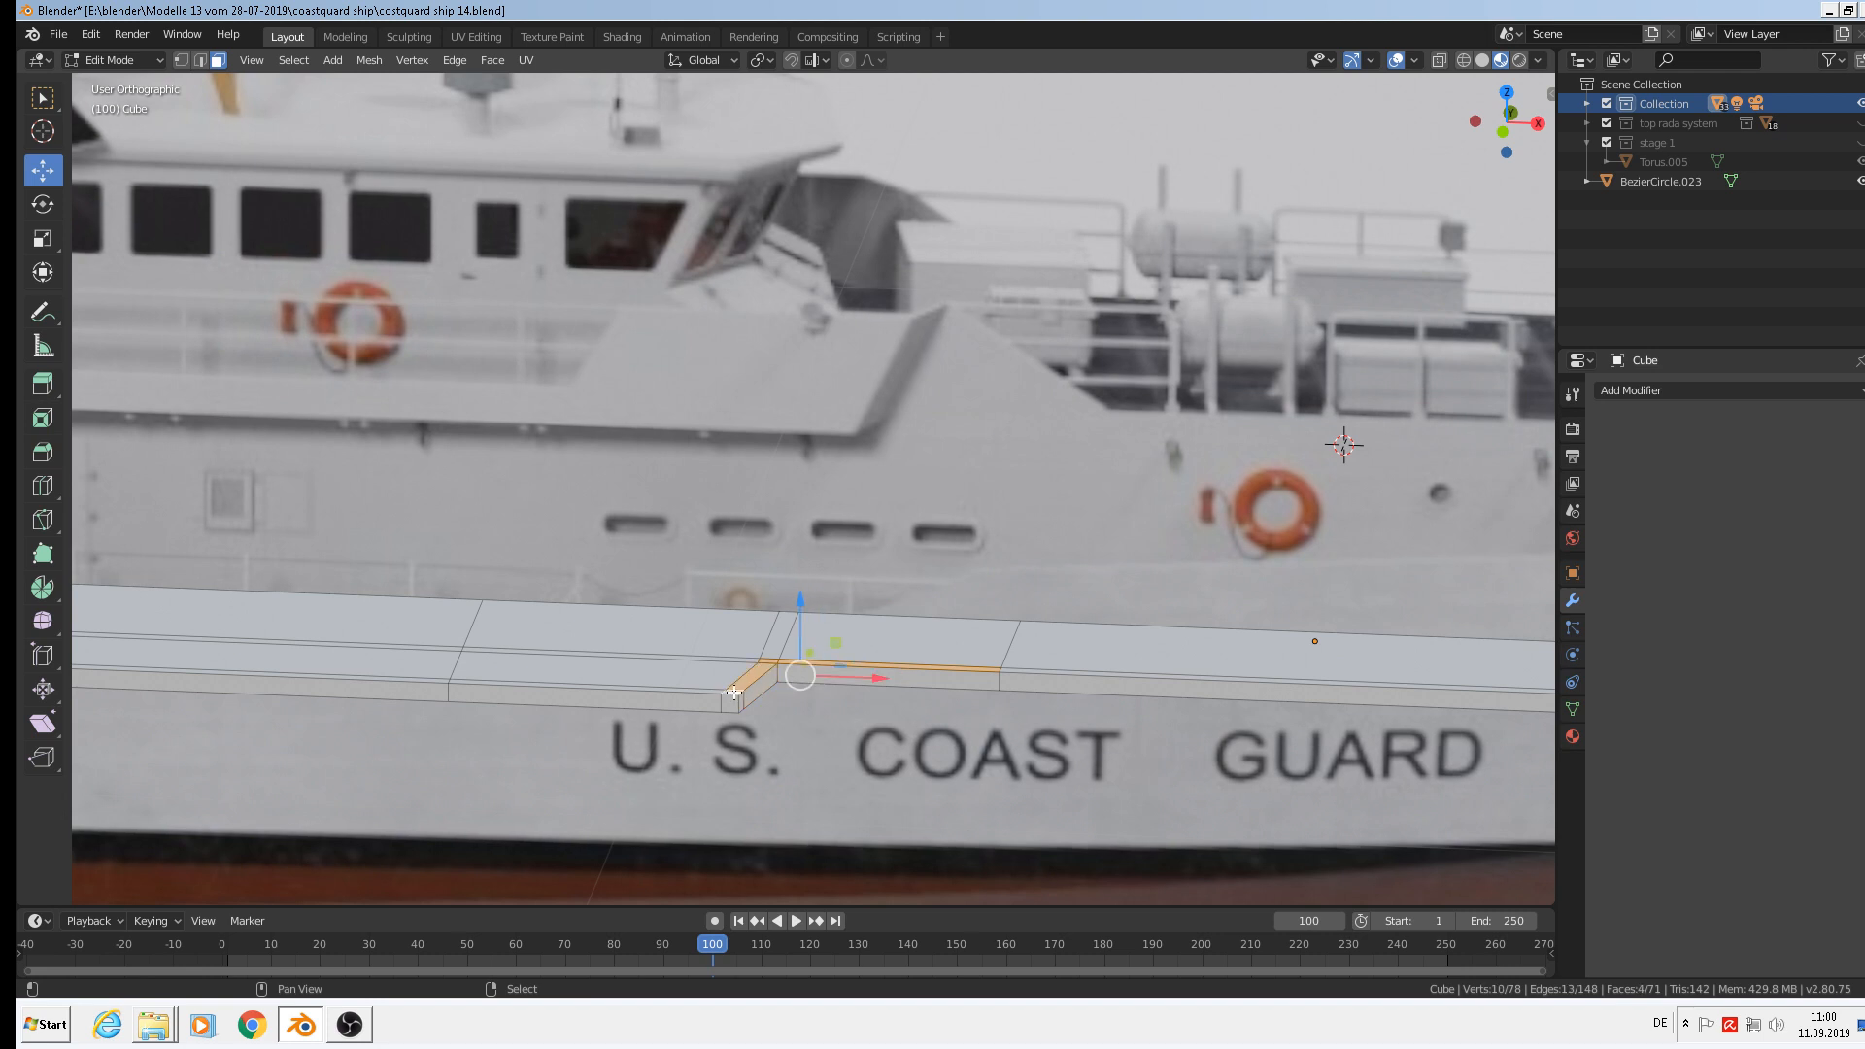
{"action": "left_click", "coordinate": [703, 690], "text": "shift"}
{"action": "key", "text": "e"}
{"action": "right_click", "coordinate": [744, 680]}
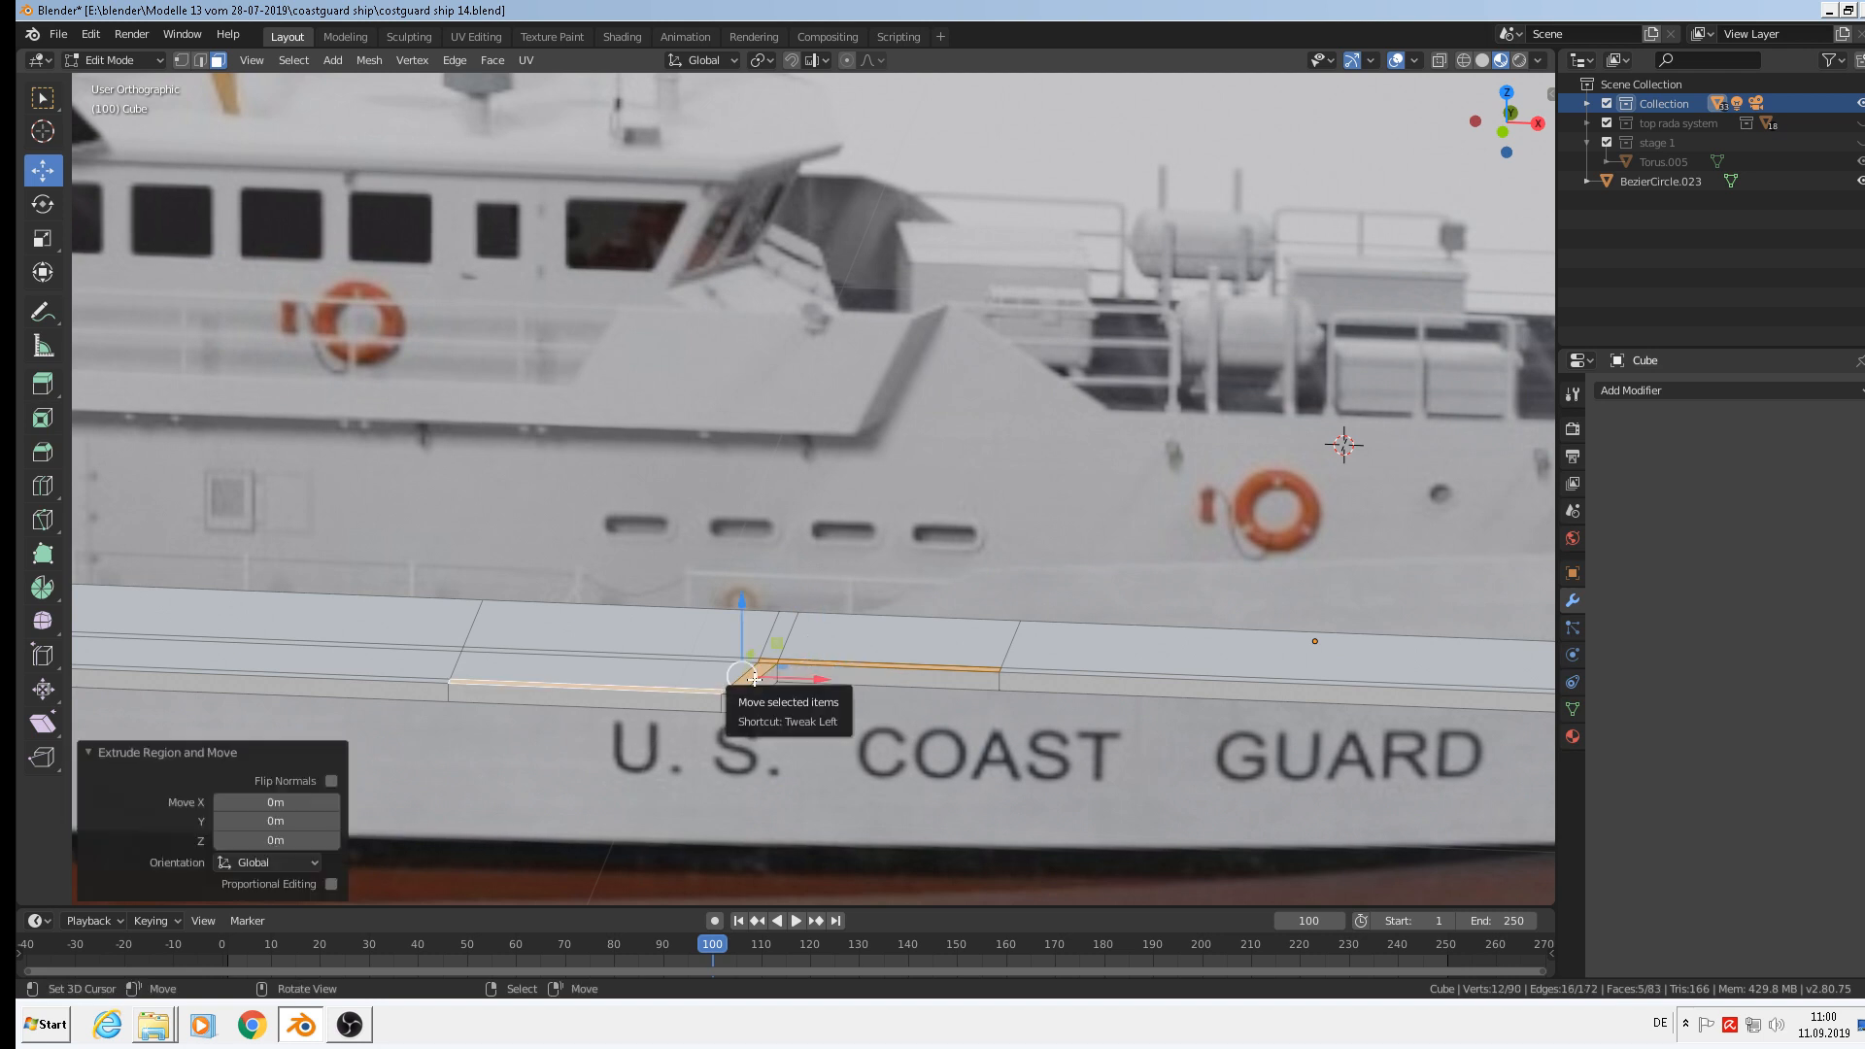
{"action": "left_click_drag", "start_coordinate": [745, 635], "coordinate": [753, 522]}
{"action": "key", "text": "KP_1"}
Shift the raised wall's top faces along X so its sides slant like the bulwark in the reference image.
{"action": "middle_click_drag", "start_coordinate": [831, 668], "coordinate": [848, 734]}
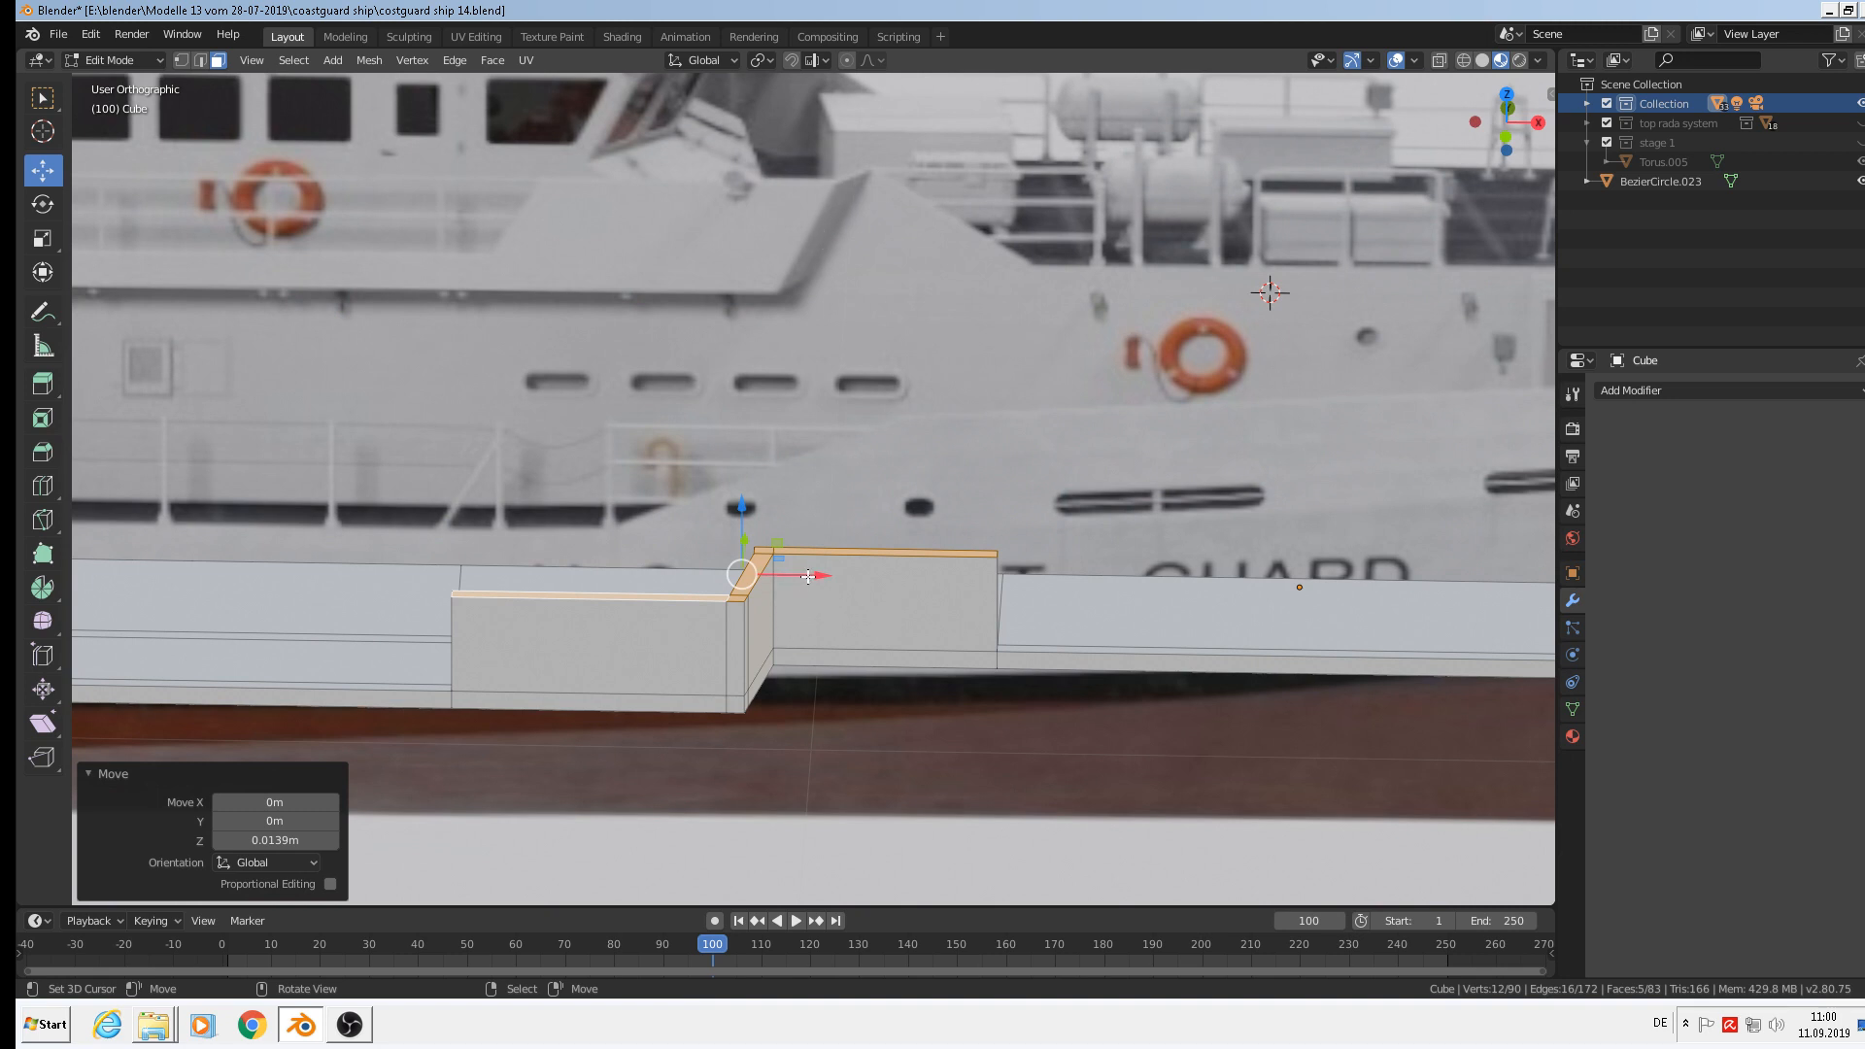
{"action": "left_click_drag", "start_coordinate": [806, 578], "coordinate": [847, 584]}
{"action": "key", "text": "KP_1"}
Slope the raised wall's bow end by moving its top end edge -0.125 m along X, and return to Object Mode.
{"action": "middle_click_drag", "start_coordinate": [925, 605], "coordinate": [882, 701]}
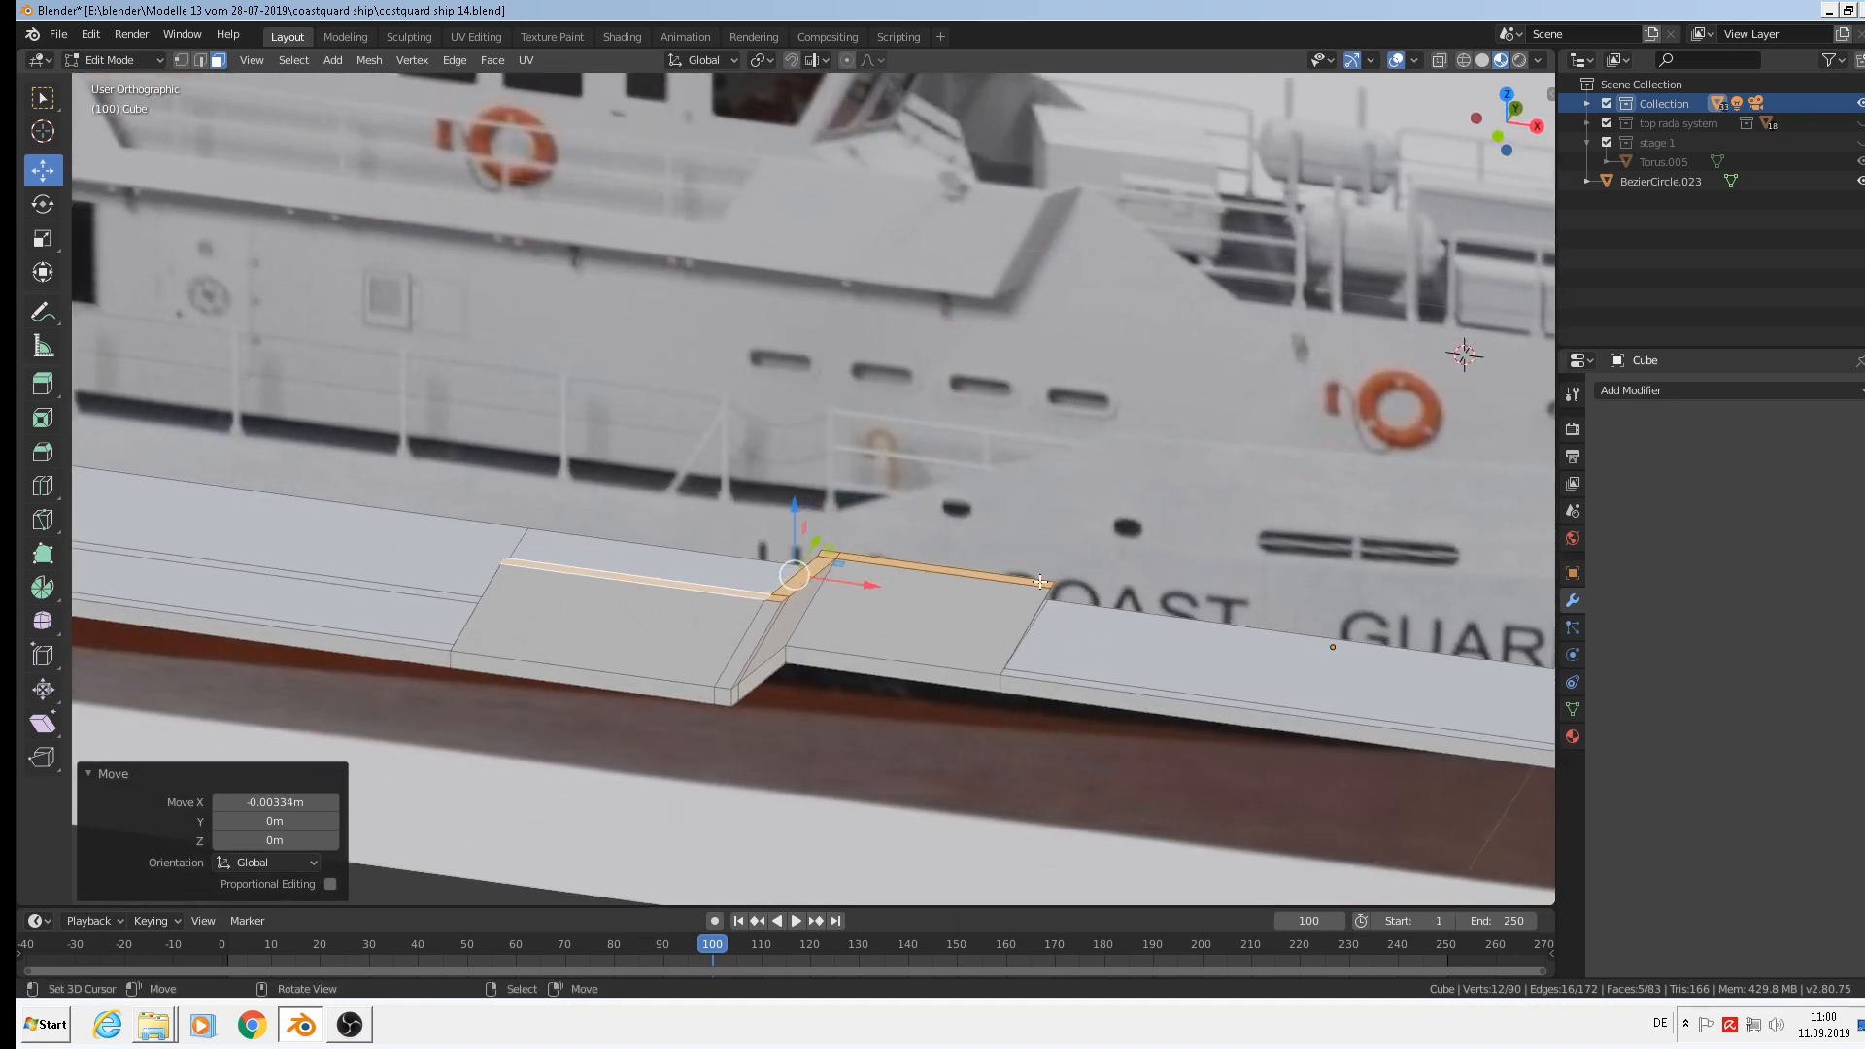
{"action": "left_click", "coordinate": [200, 60]}
{"action": "scroll", "coordinate": [1081, 580], "scroll_direction": "up", "scroll_amount": 3}
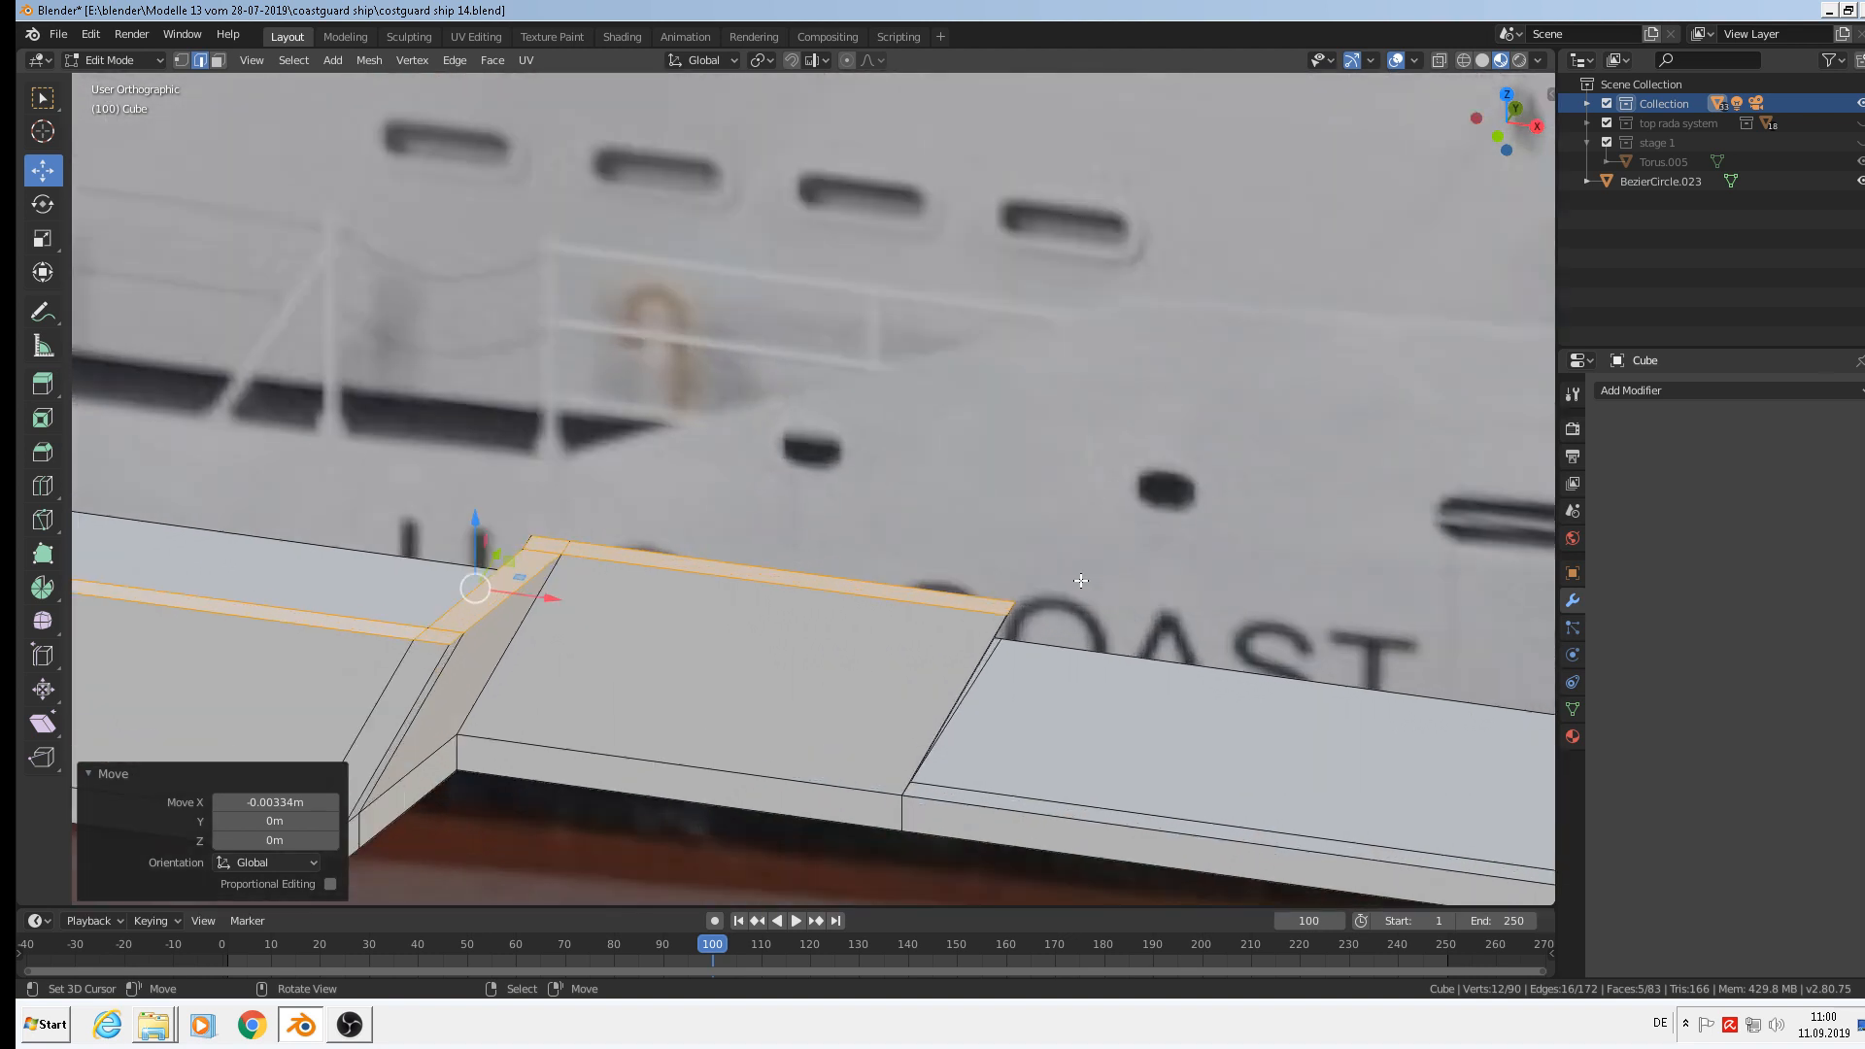
{"action": "left_click", "coordinate": [1002, 612]}
{"action": "left_click_drag", "start_coordinate": [1069, 615], "coordinate": [632, 579]}
{"action": "middle_click_drag", "start_coordinate": [634, 580], "coordinate": [741, 587]}
{"action": "scroll", "coordinate": [709, 587], "scroll_direction": "down", "scroll_amount": 3}
{"action": "key", "text": "KP_1"}
{"action": "scroll", "coordinate": [735, 590], "scroll_direction": "down", "scroll_amount": 3}
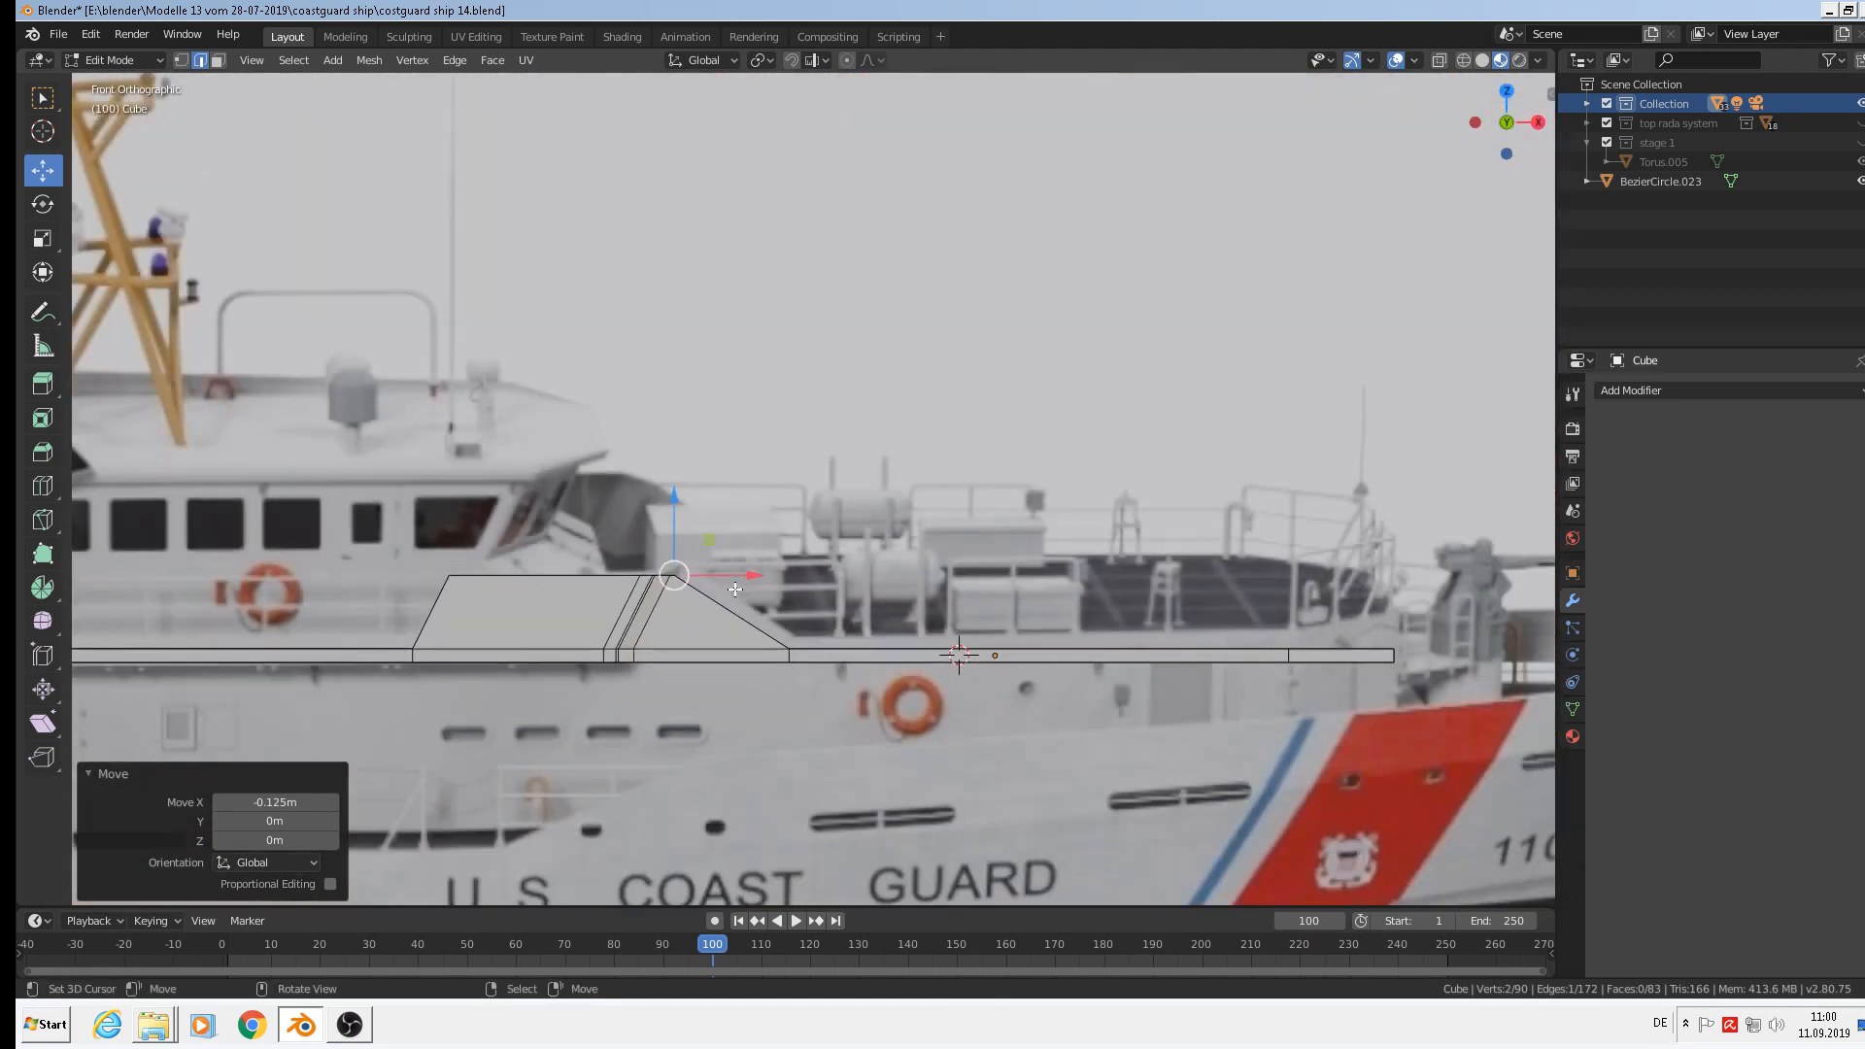
{"action": "key", "text": "Tab"}
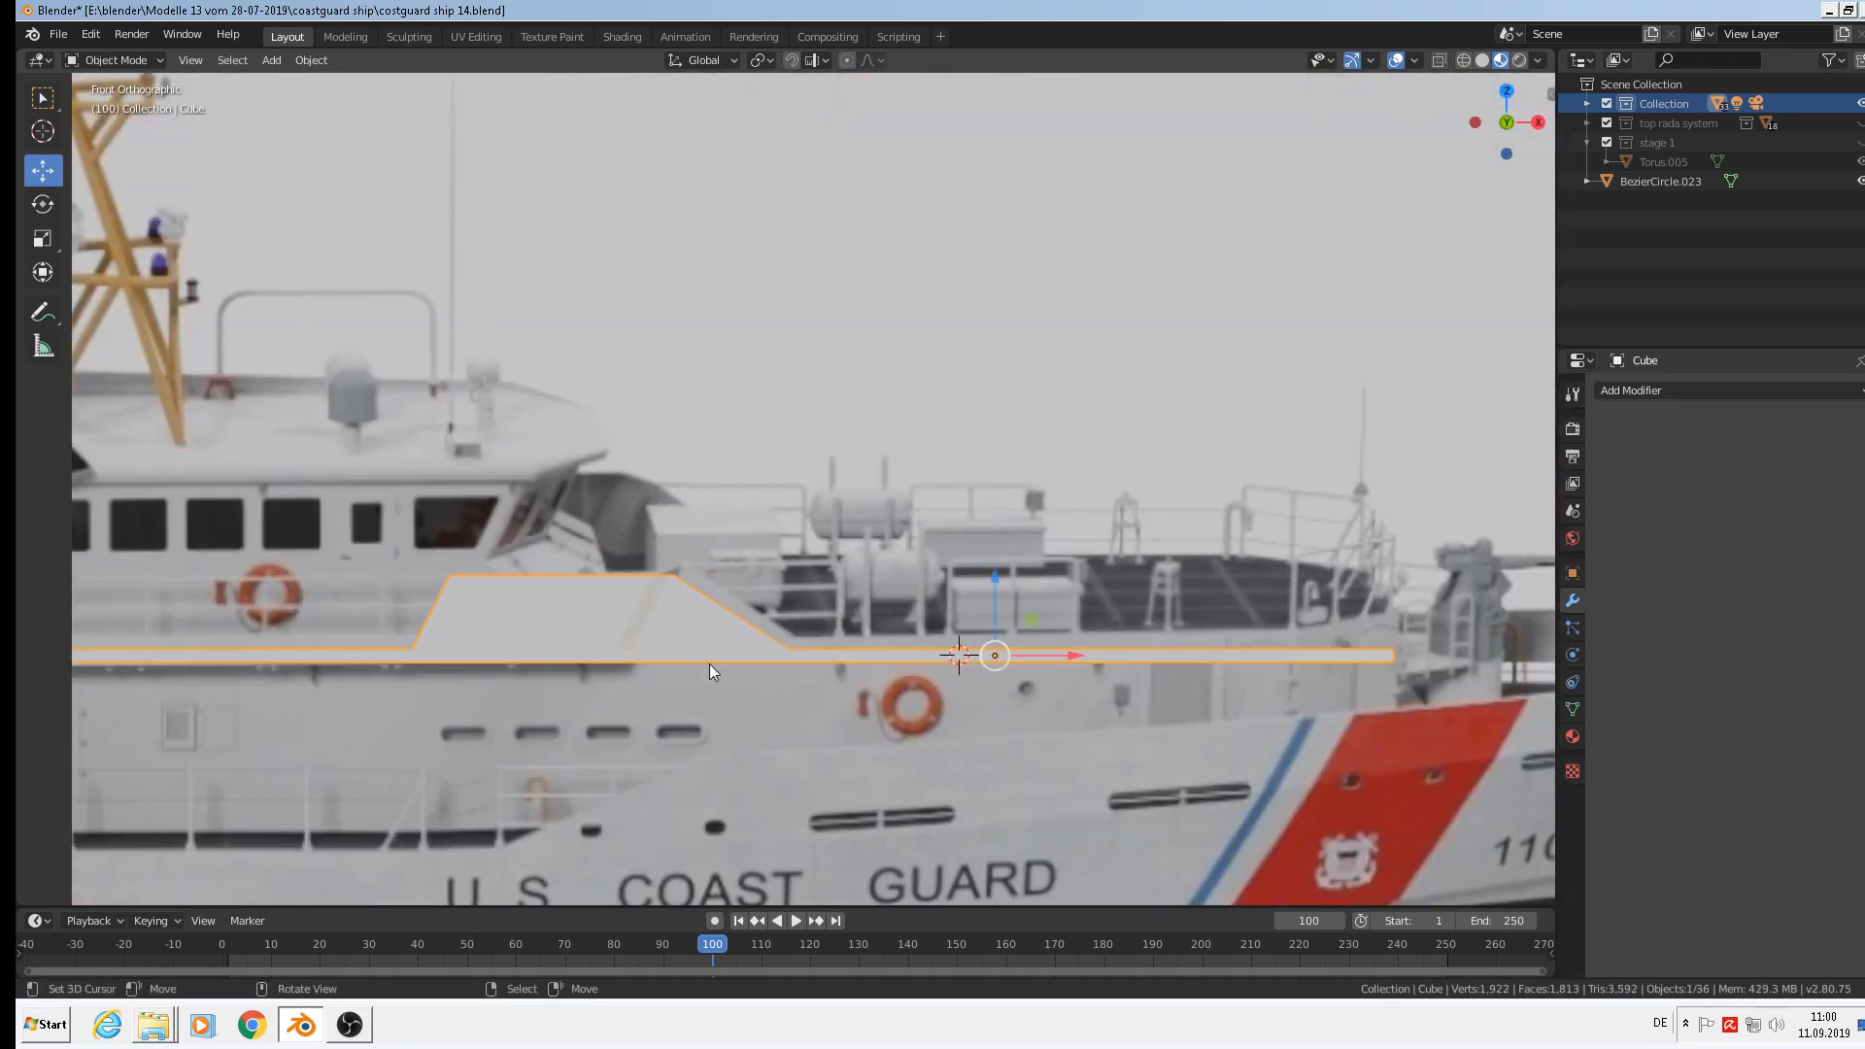
Add two loop cuts across the aft deck beneath the reference aft bulwark's forward and aft upper corners (factors 0.844 and -0.346).
{"action": "middle_click_drag", "start_coordinate": [637, 695], "coordinate": [552, 305]}
{"action": "key", "text": "Tab"}
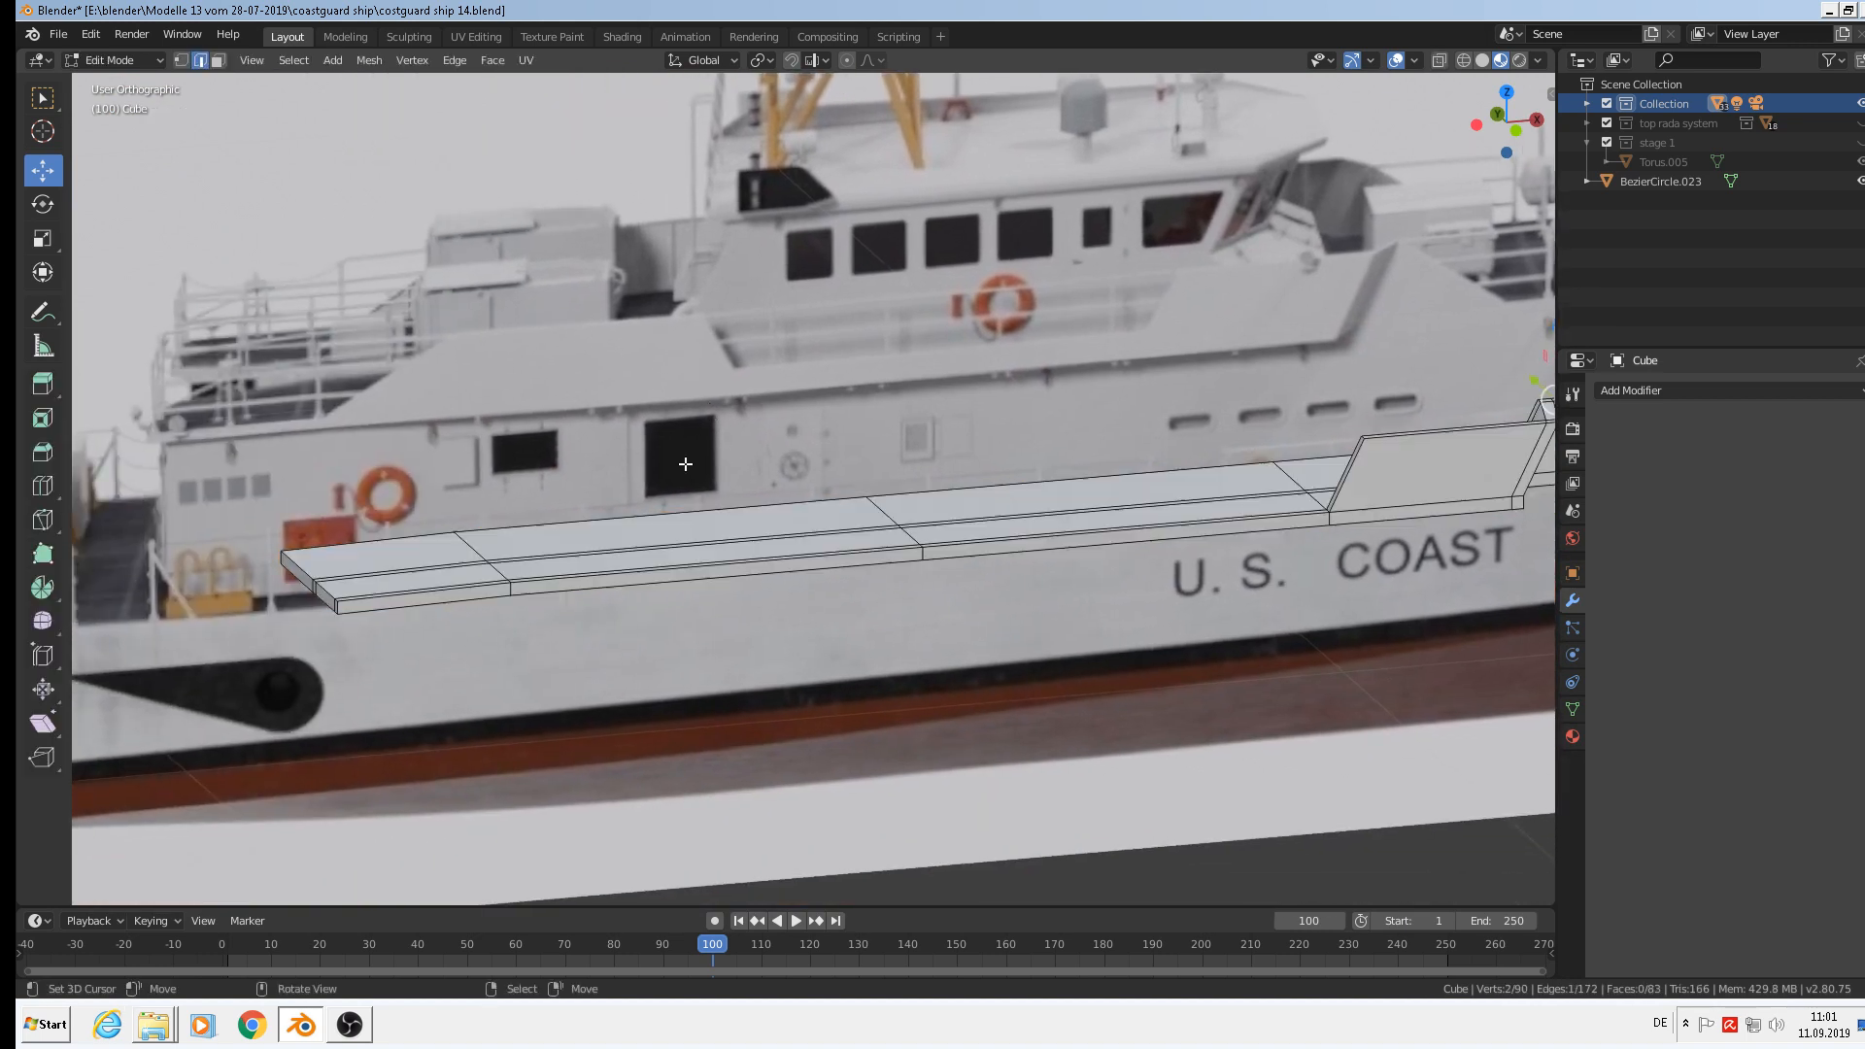
{"action": "scroll", "coordinate": [646, 556], "scroll_direction": "up", "scroll_amount": 2}
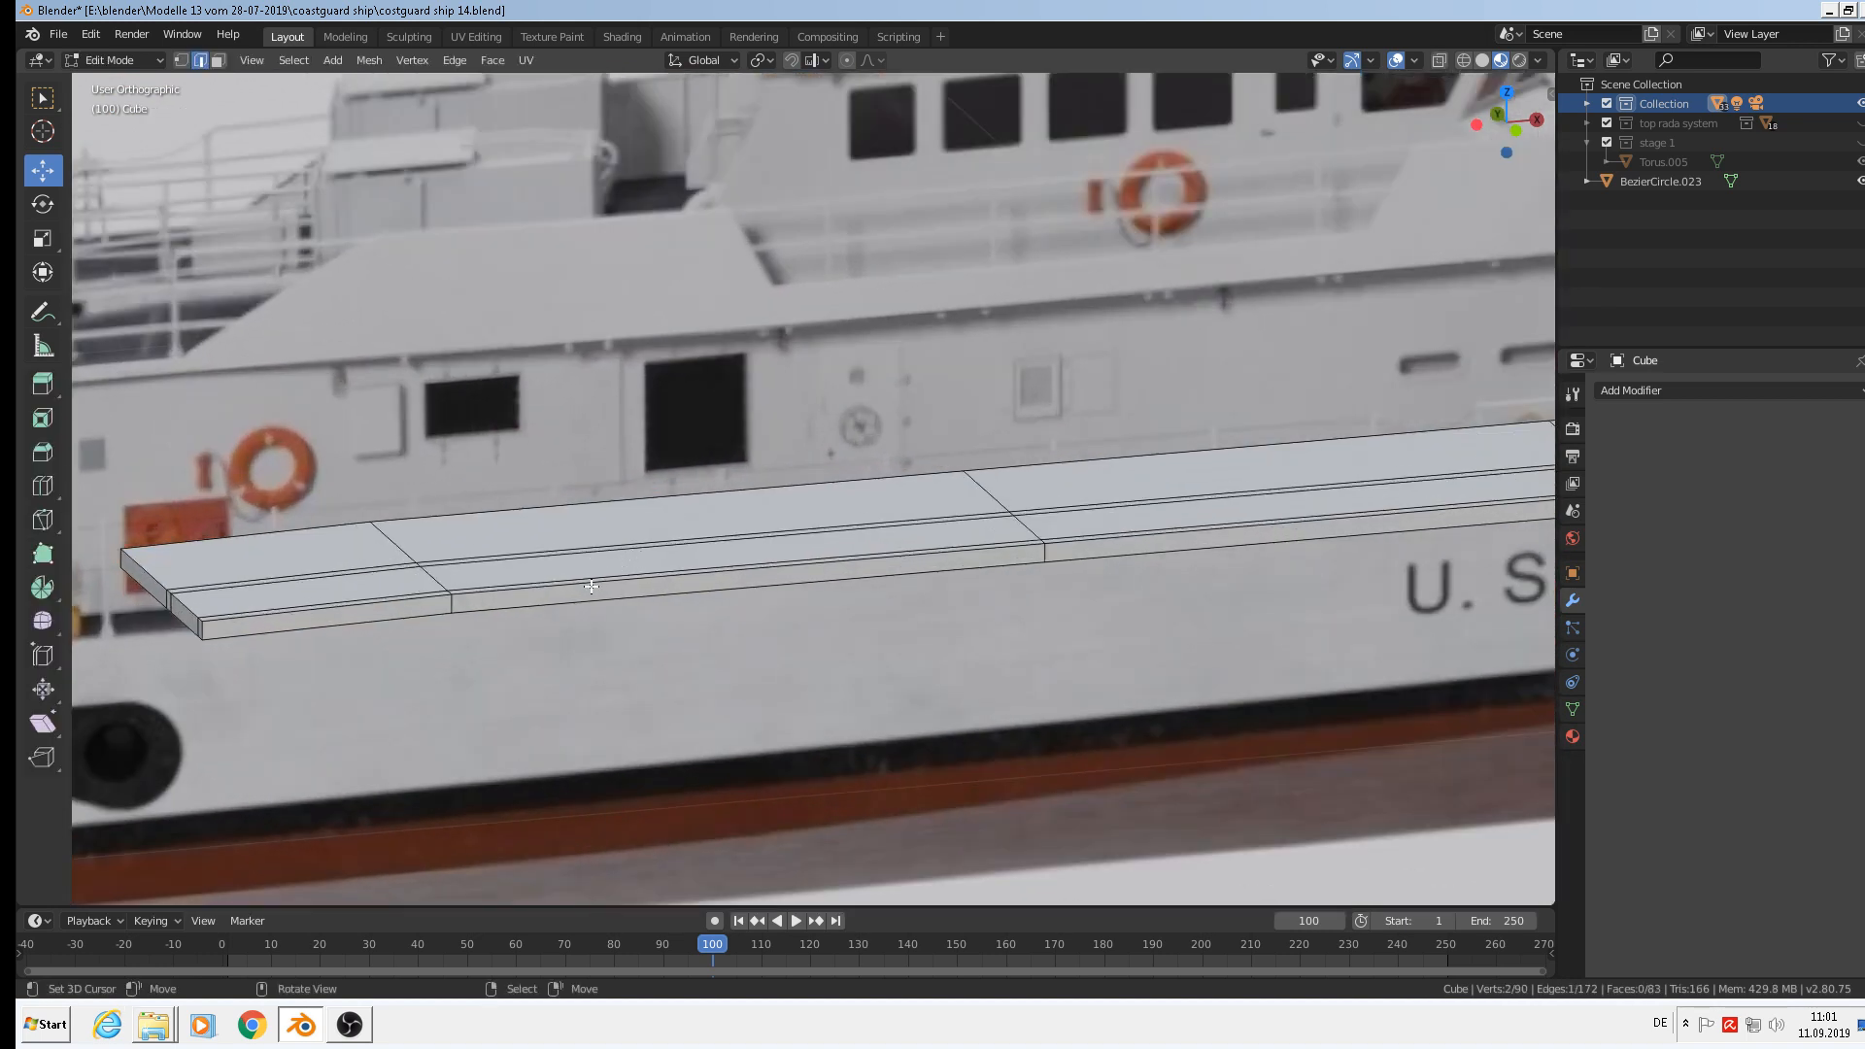
{"action": "key", "text": "KP_1"}
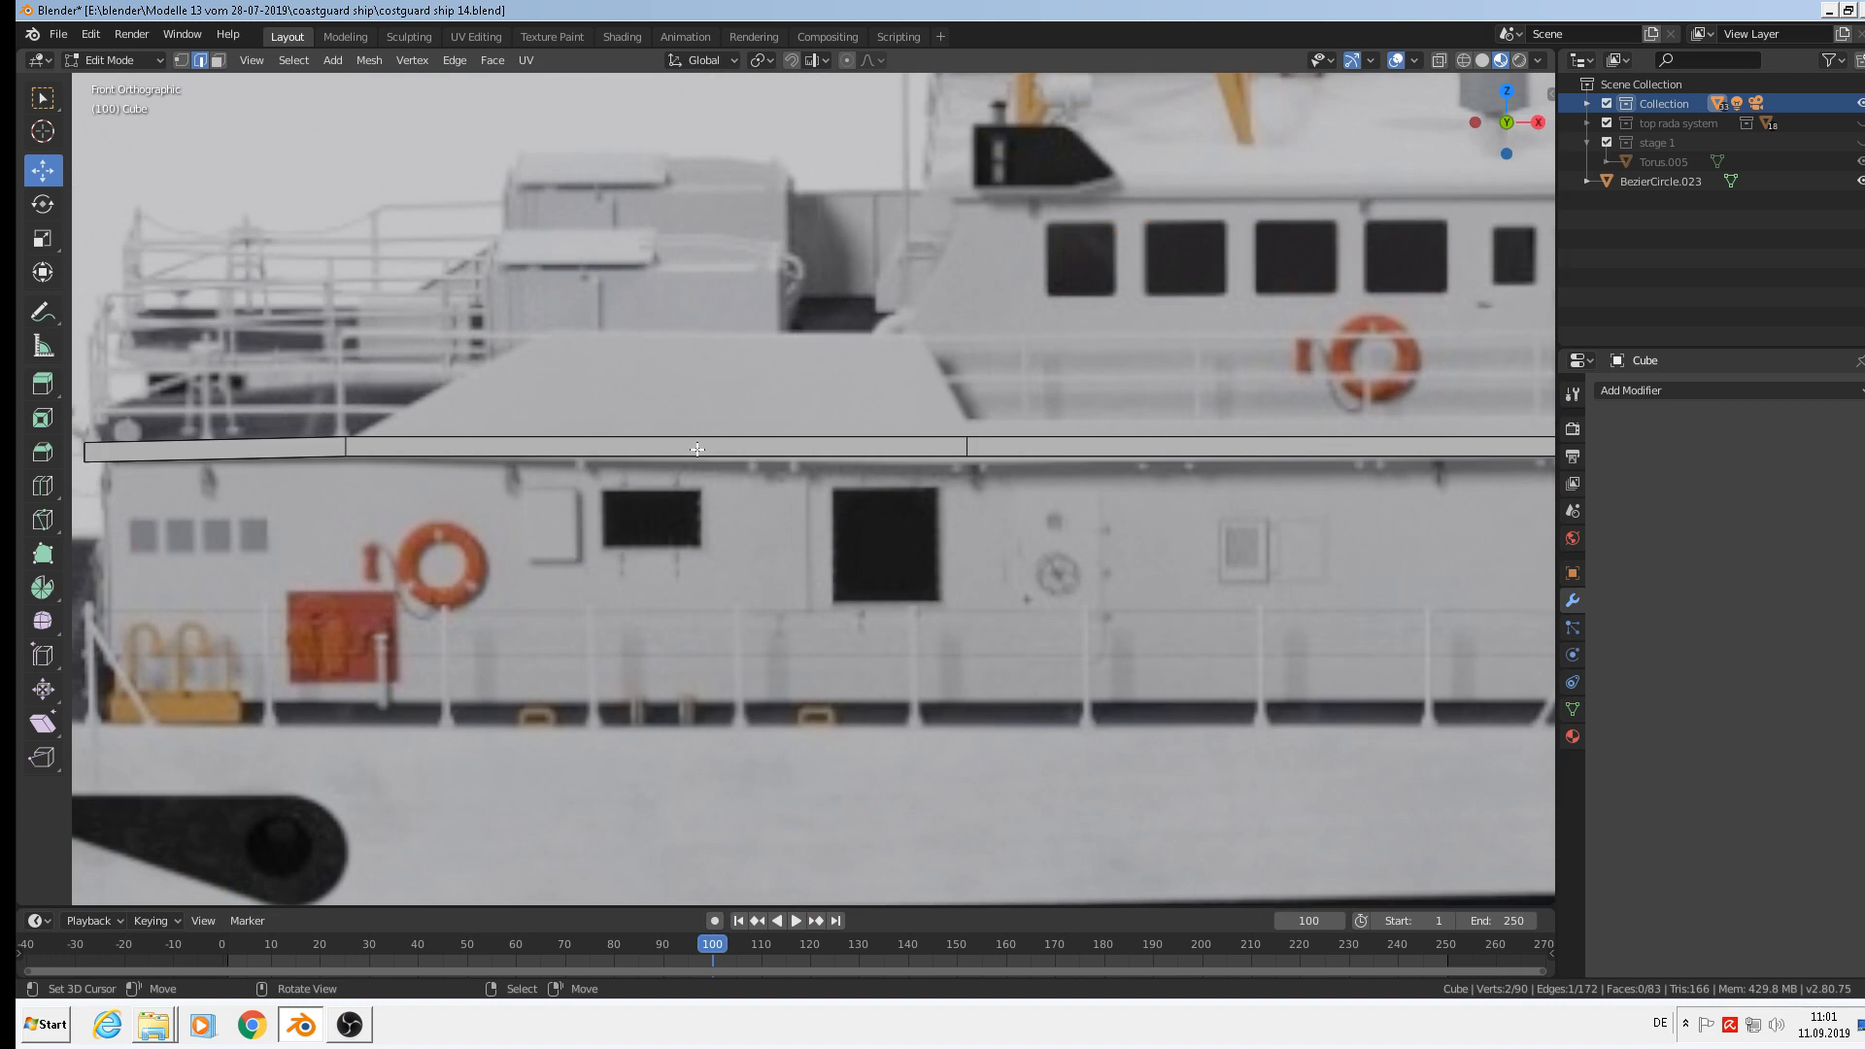
{"action": "middle_click_drag", "start_coordinate": [952, 445], "coordinate": [785, 547]}
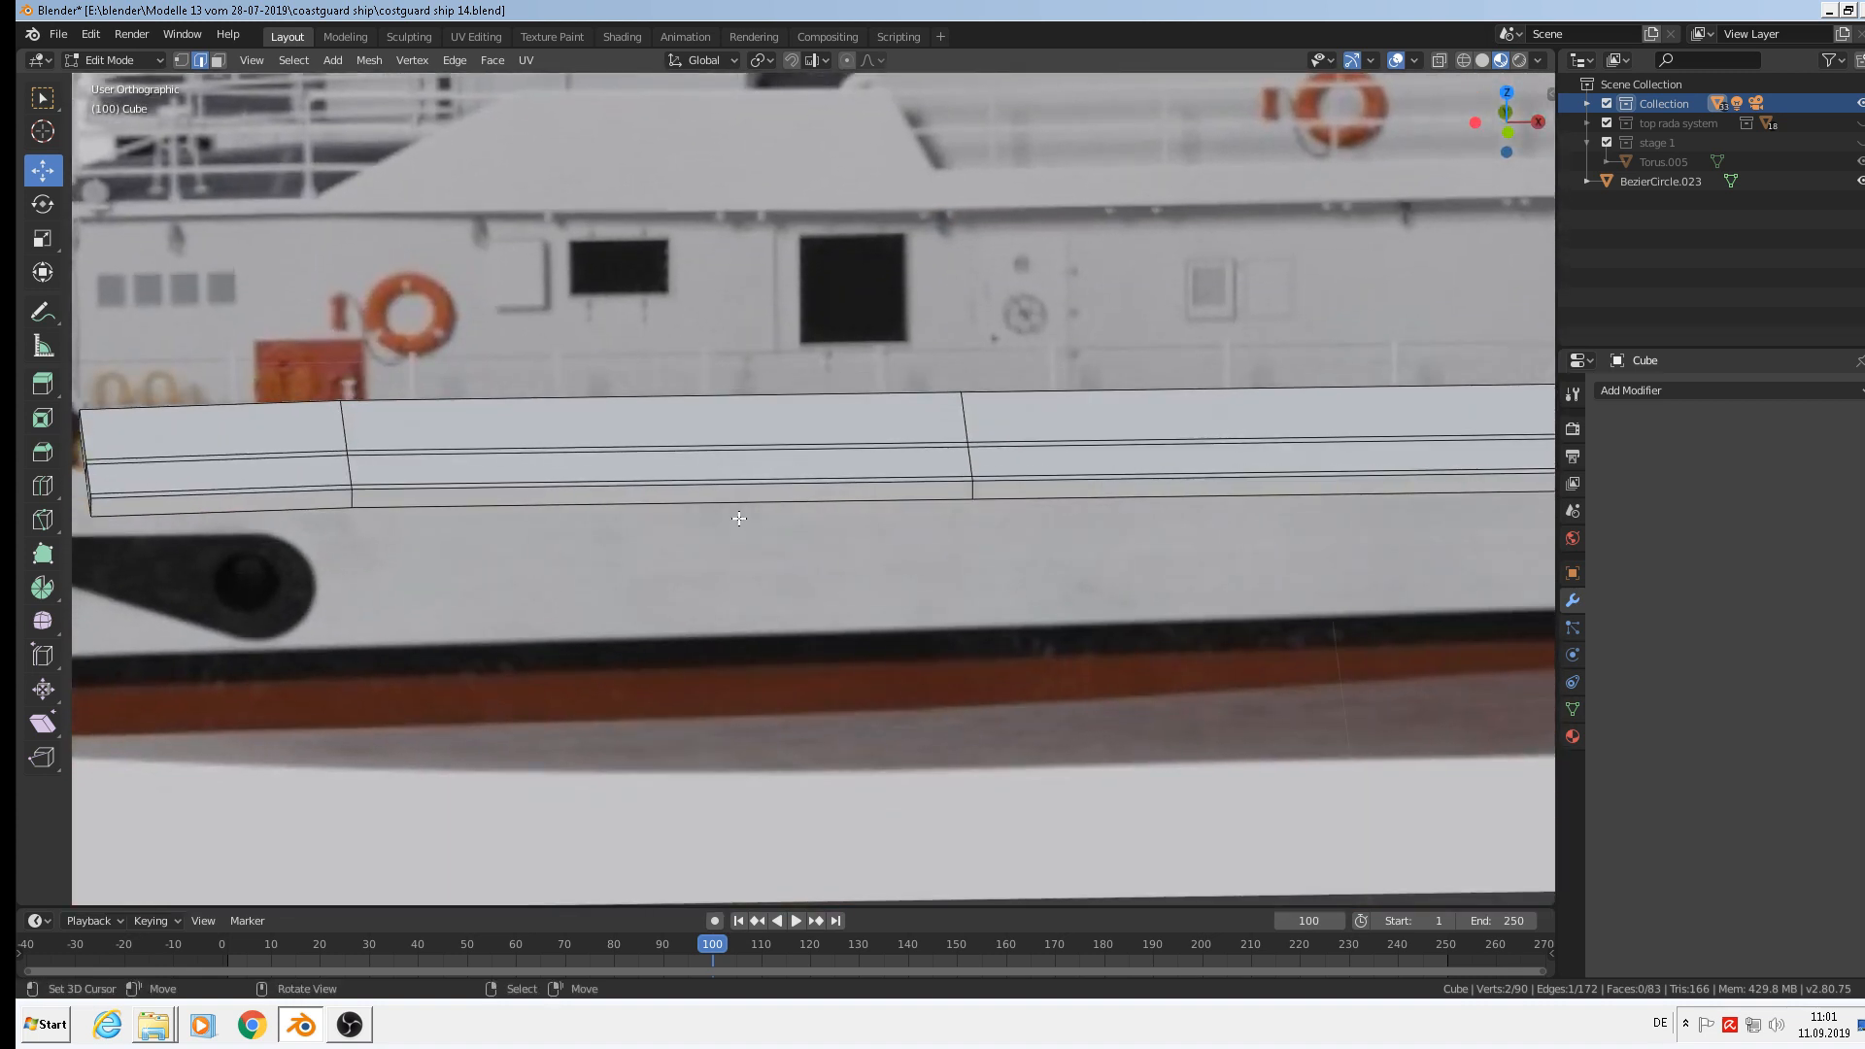
{"action": "middle_click_drag", "start_coordinate": [695, 492], "coordinate": [766, 605], "text": "shift"}
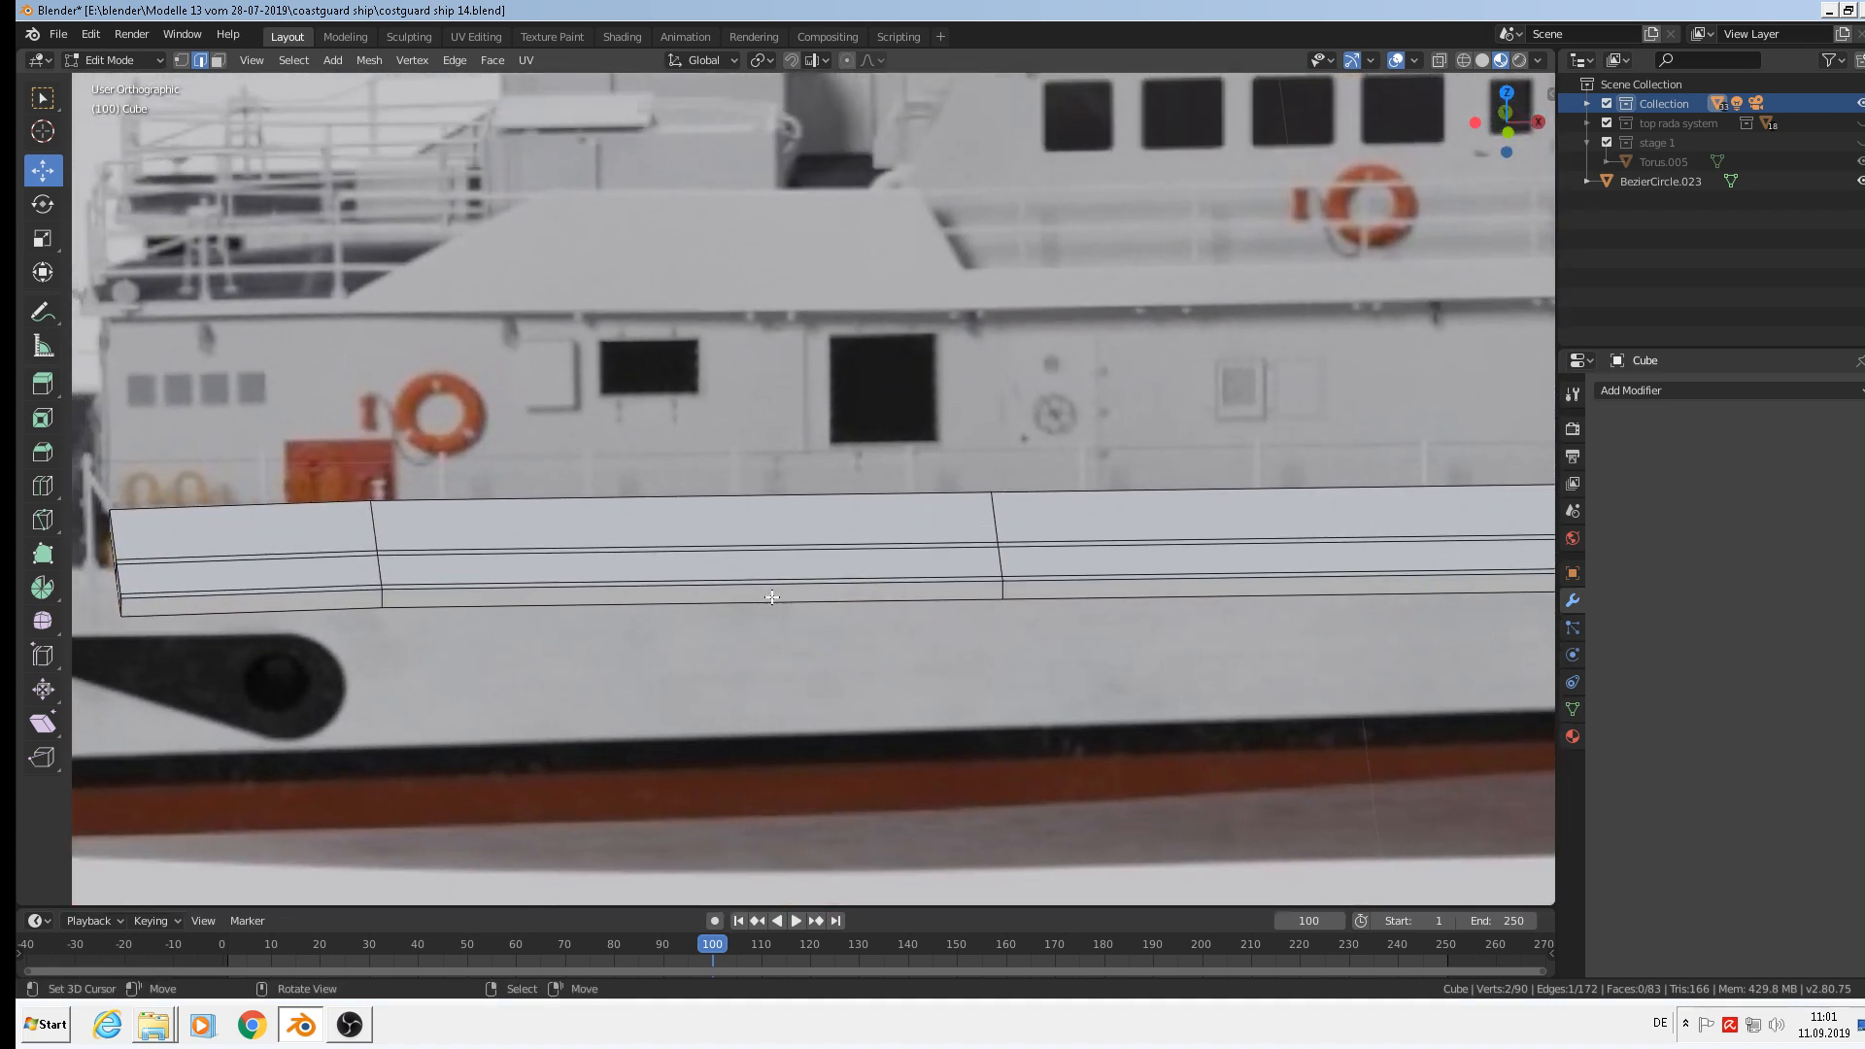
{"action": "key", "text": "KP_1"}
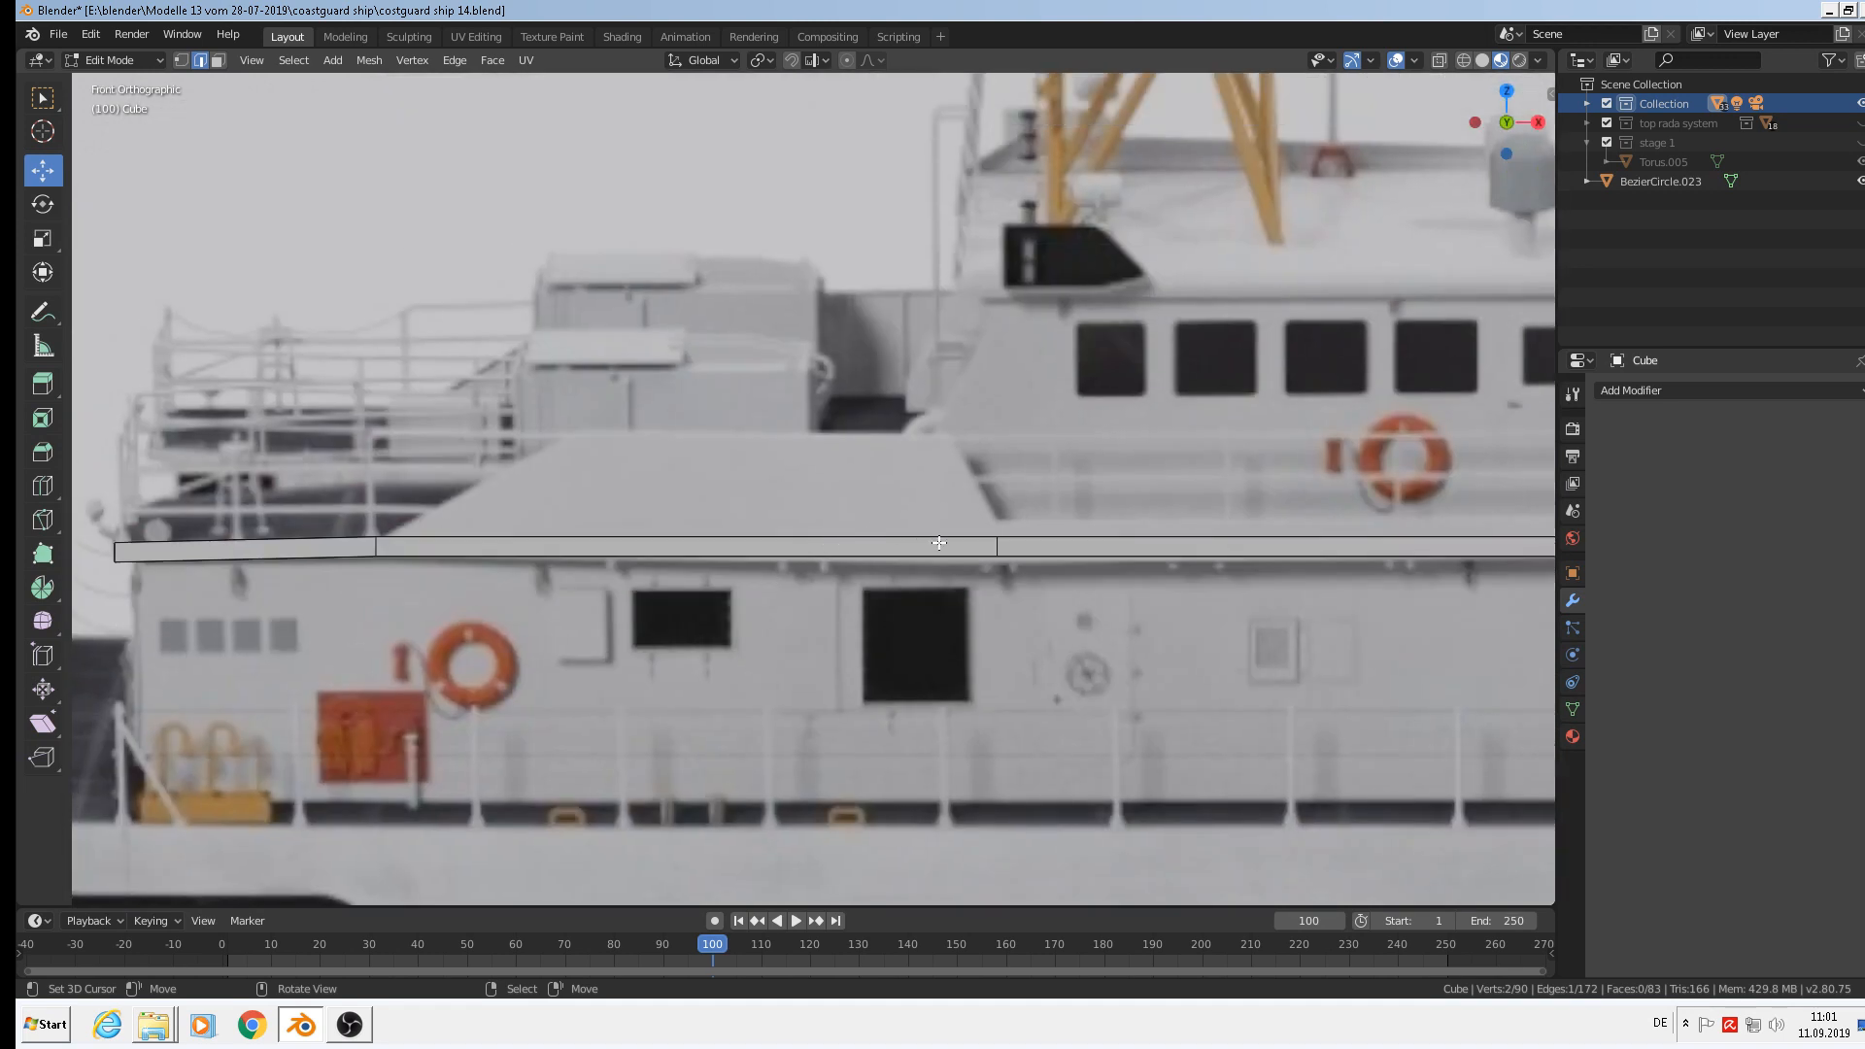
{"action": "key", "text": "ctrl+r"}
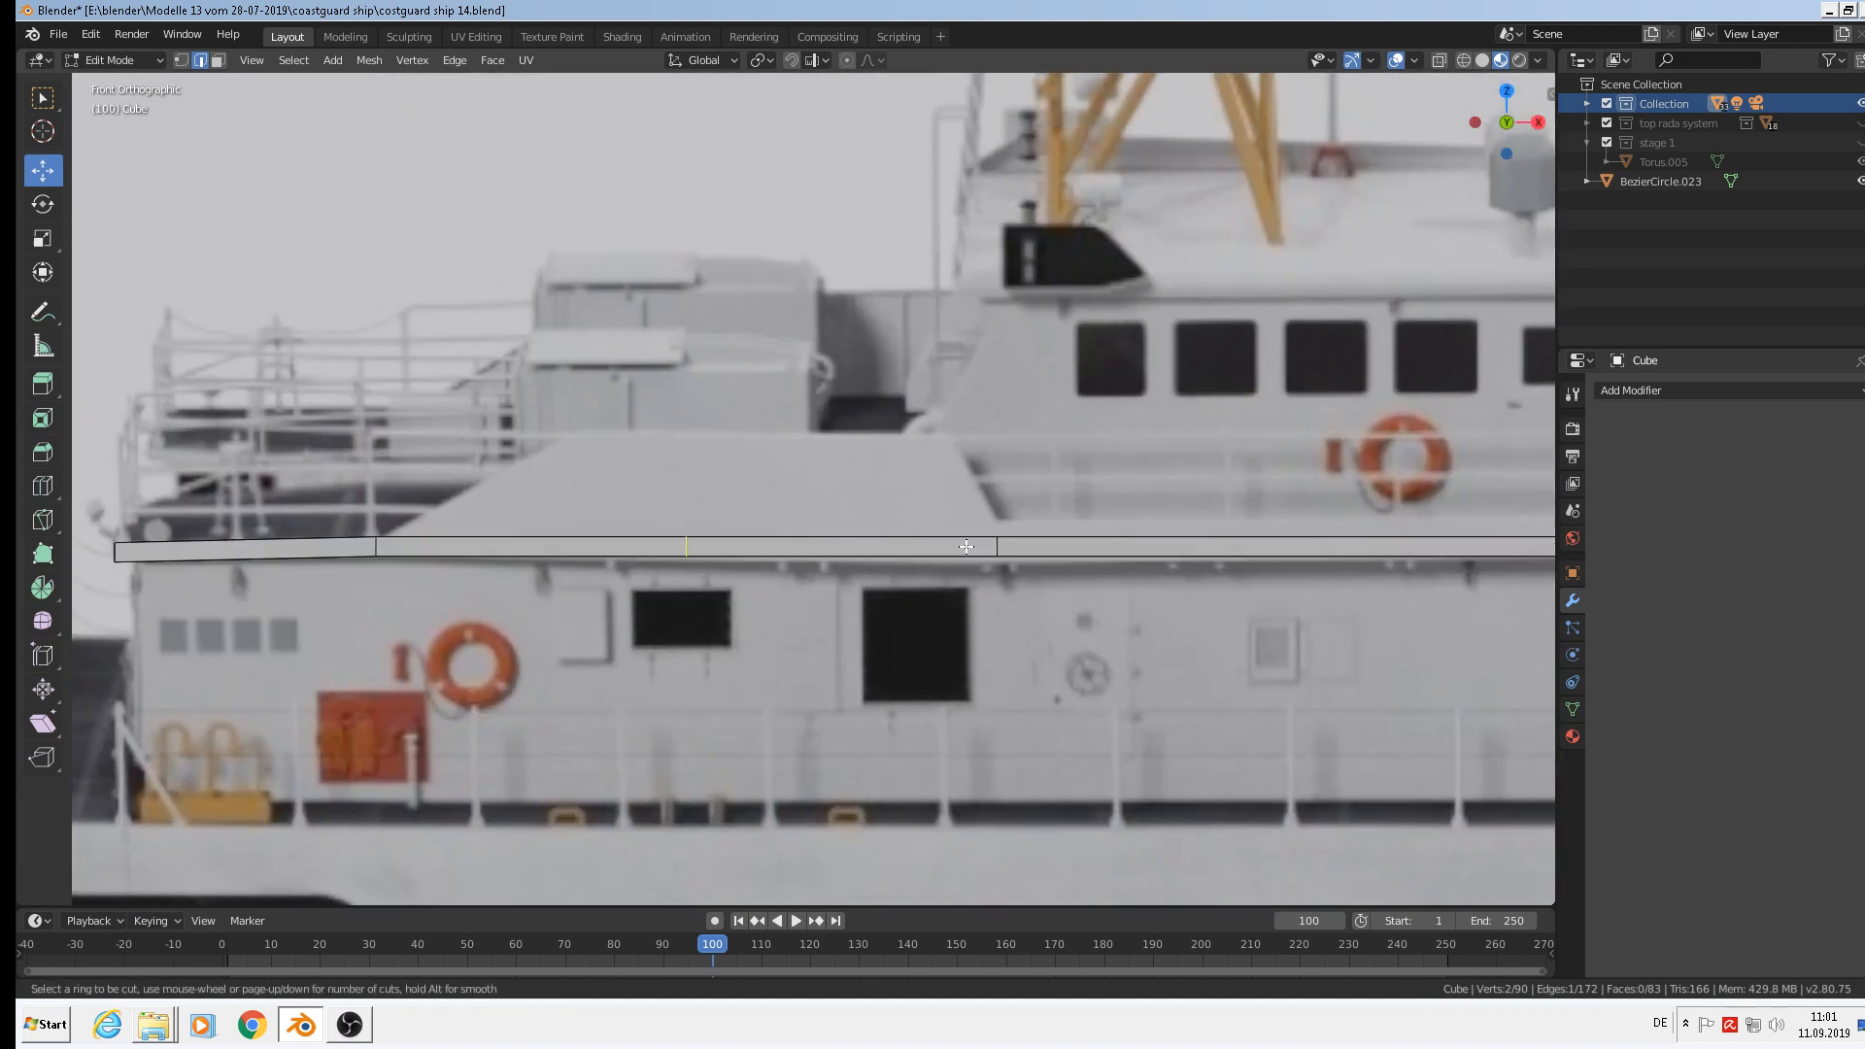
{"action": "left_click", "coordinate": [967, 546]}
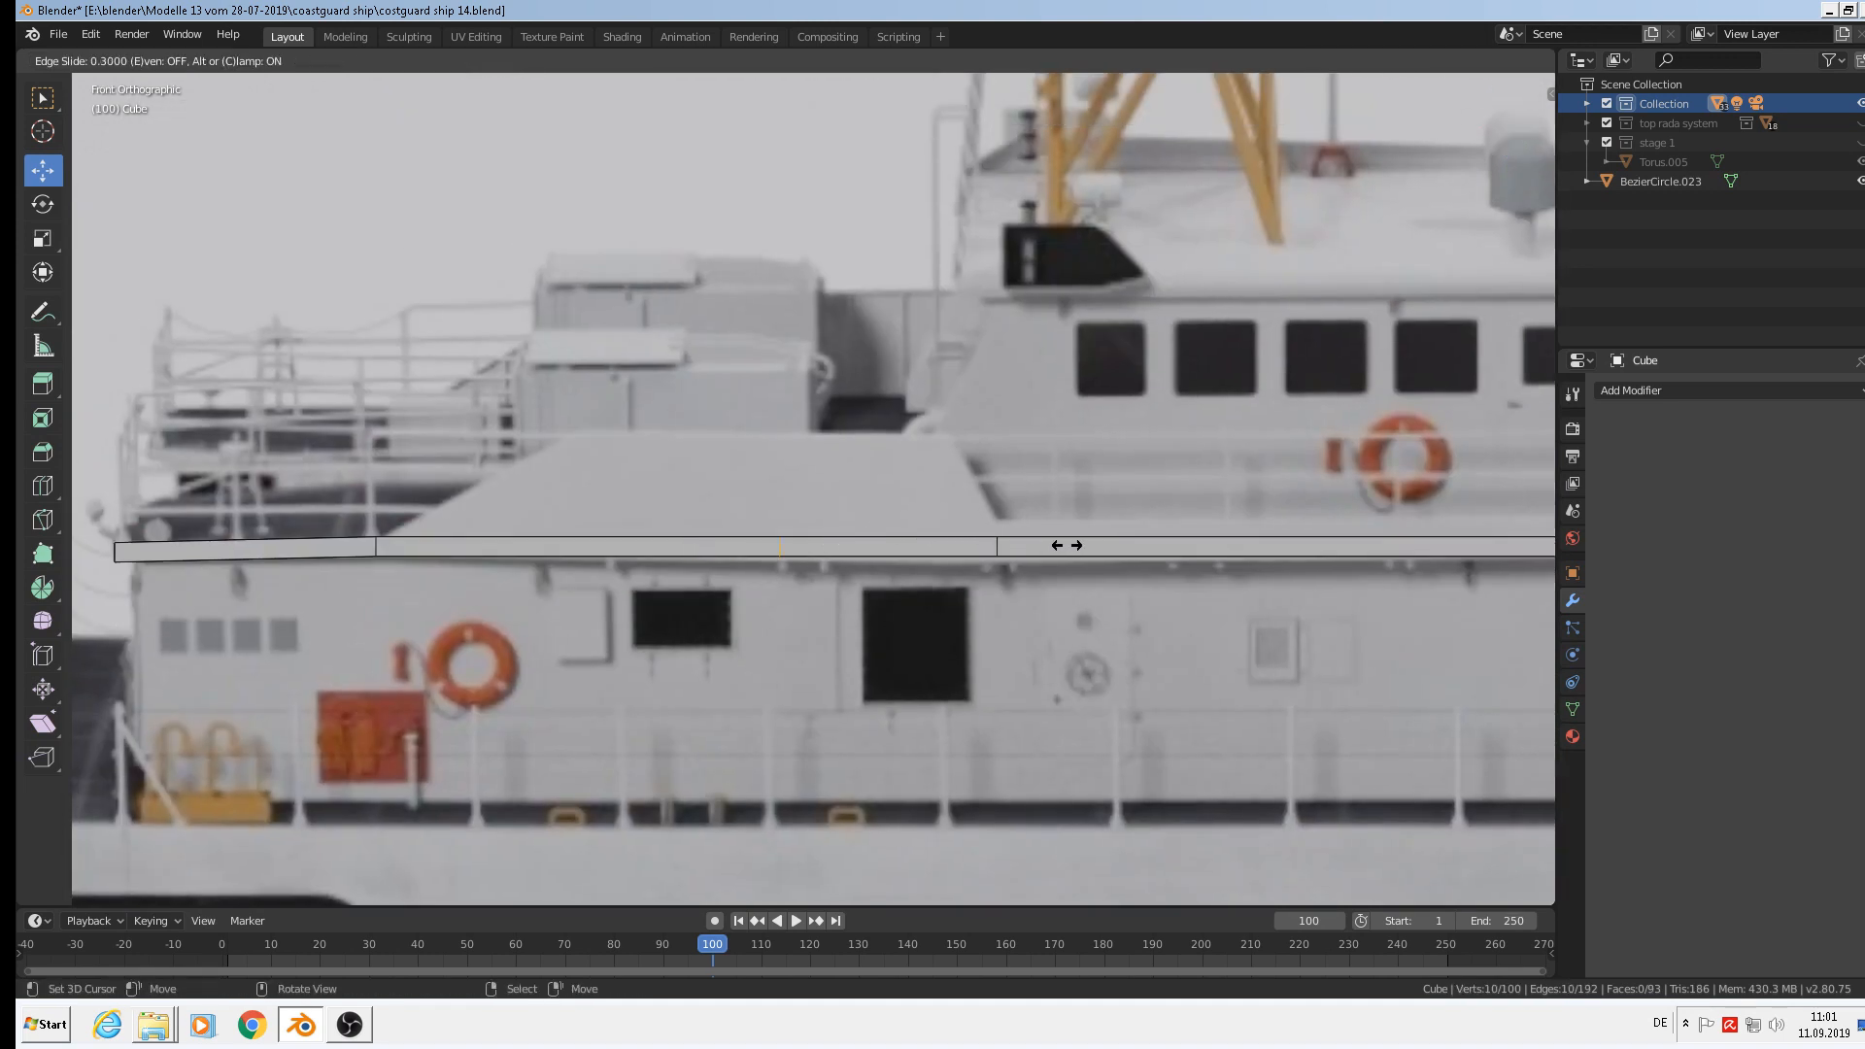
{"action": "left_click", "coordinate": [1220, 534]}
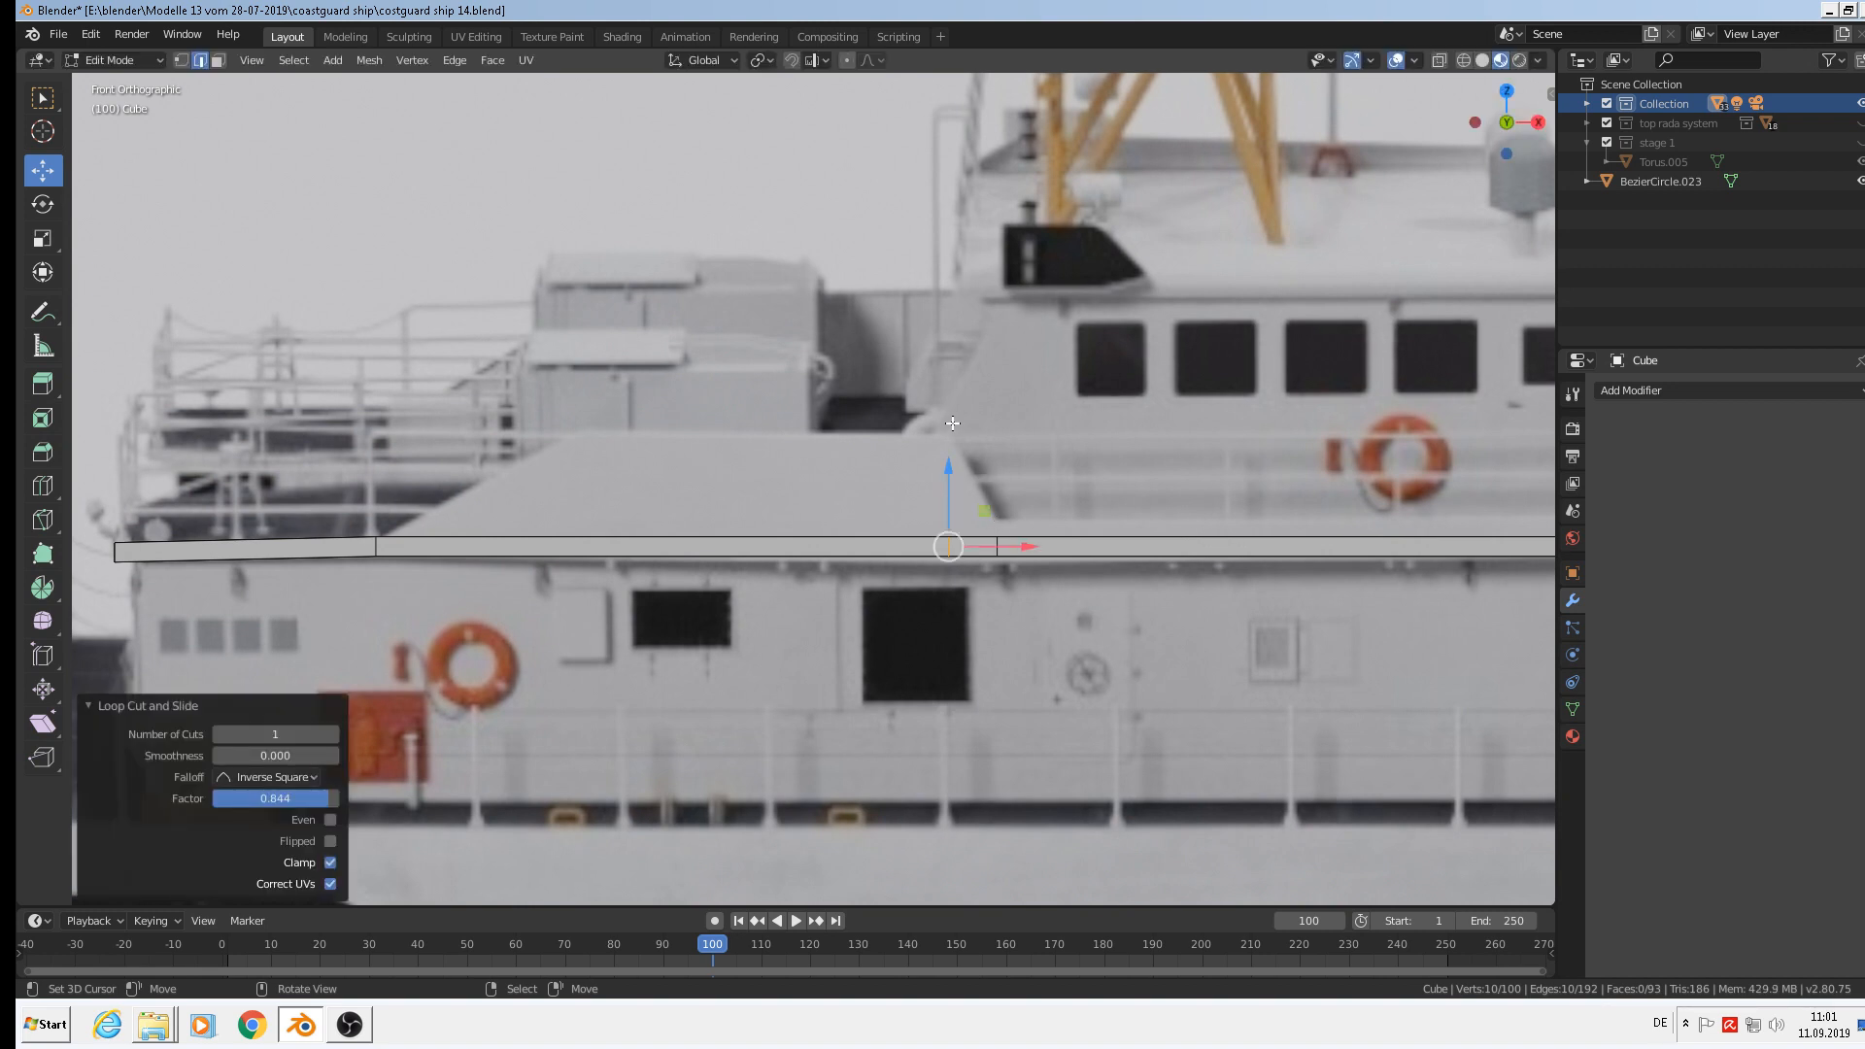
{"action": "key", "text": "ctrl+r"}
{"action": "left_click", "coordinate": [549, 546]}
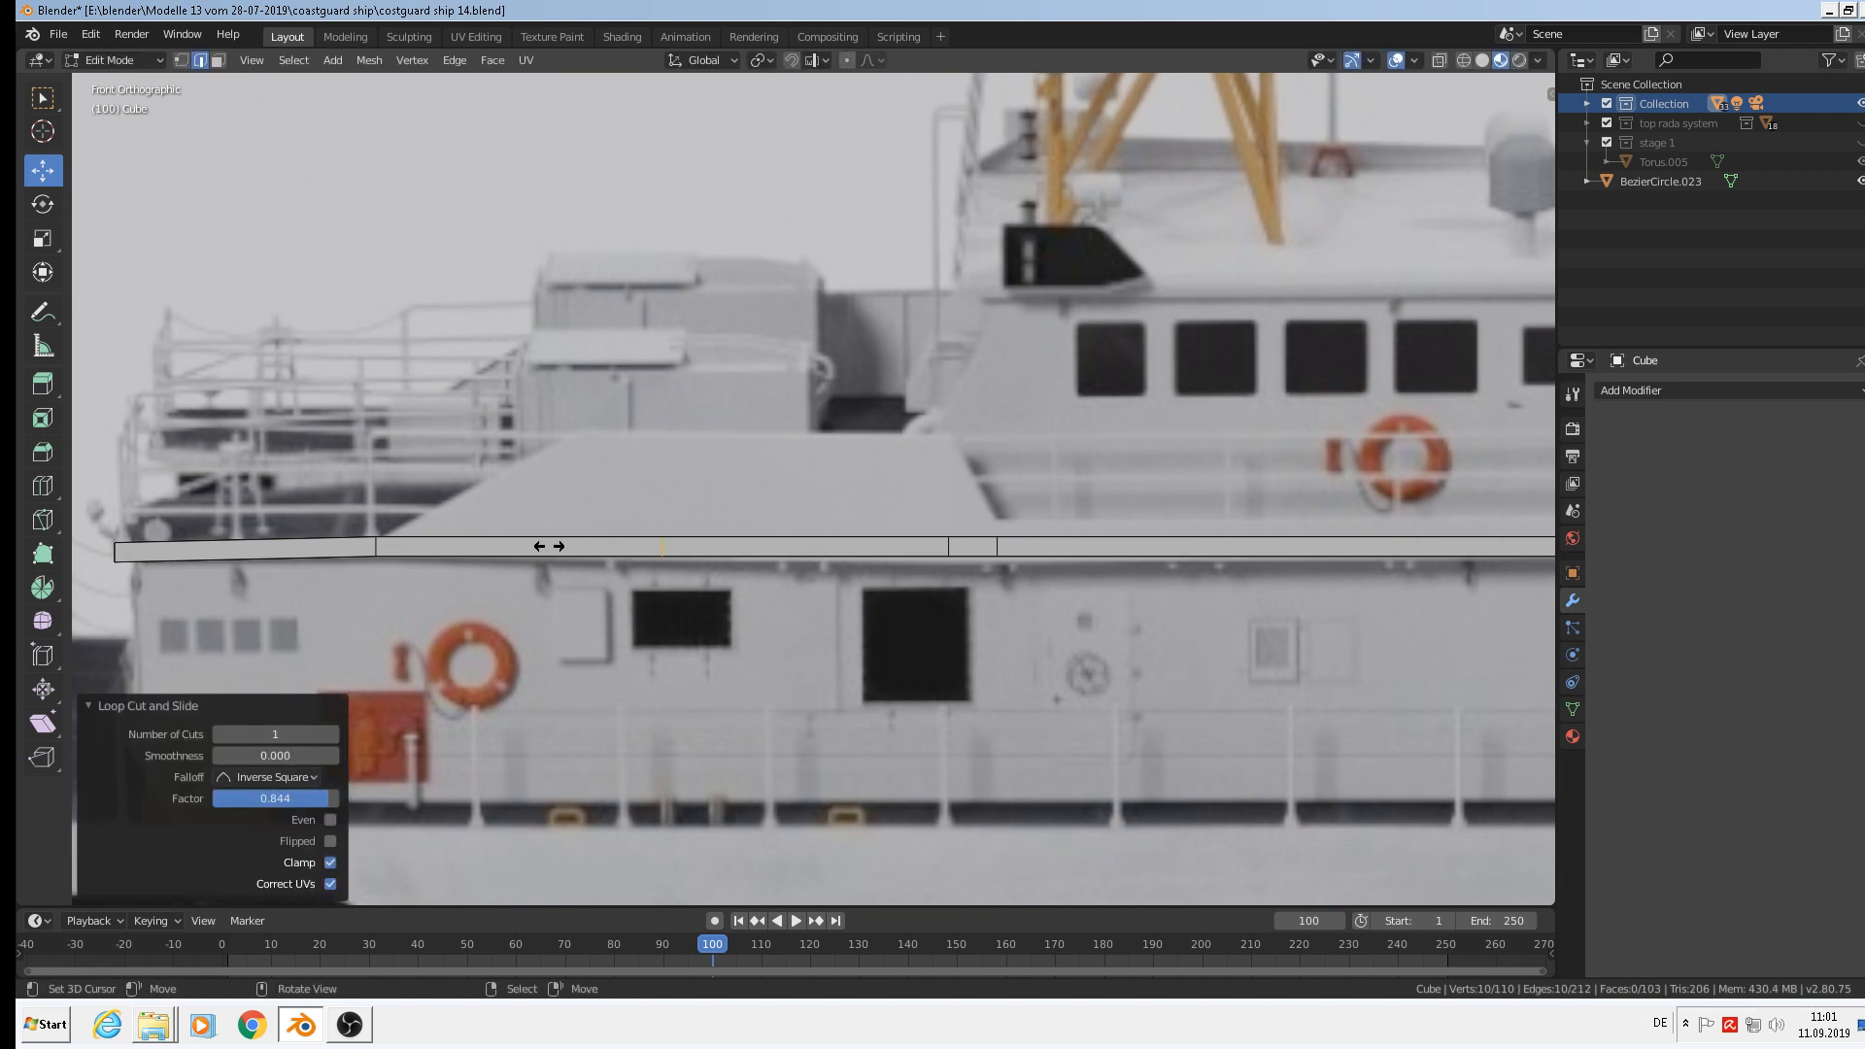
{"action": "left_click", "coordinate": [427, 536]}
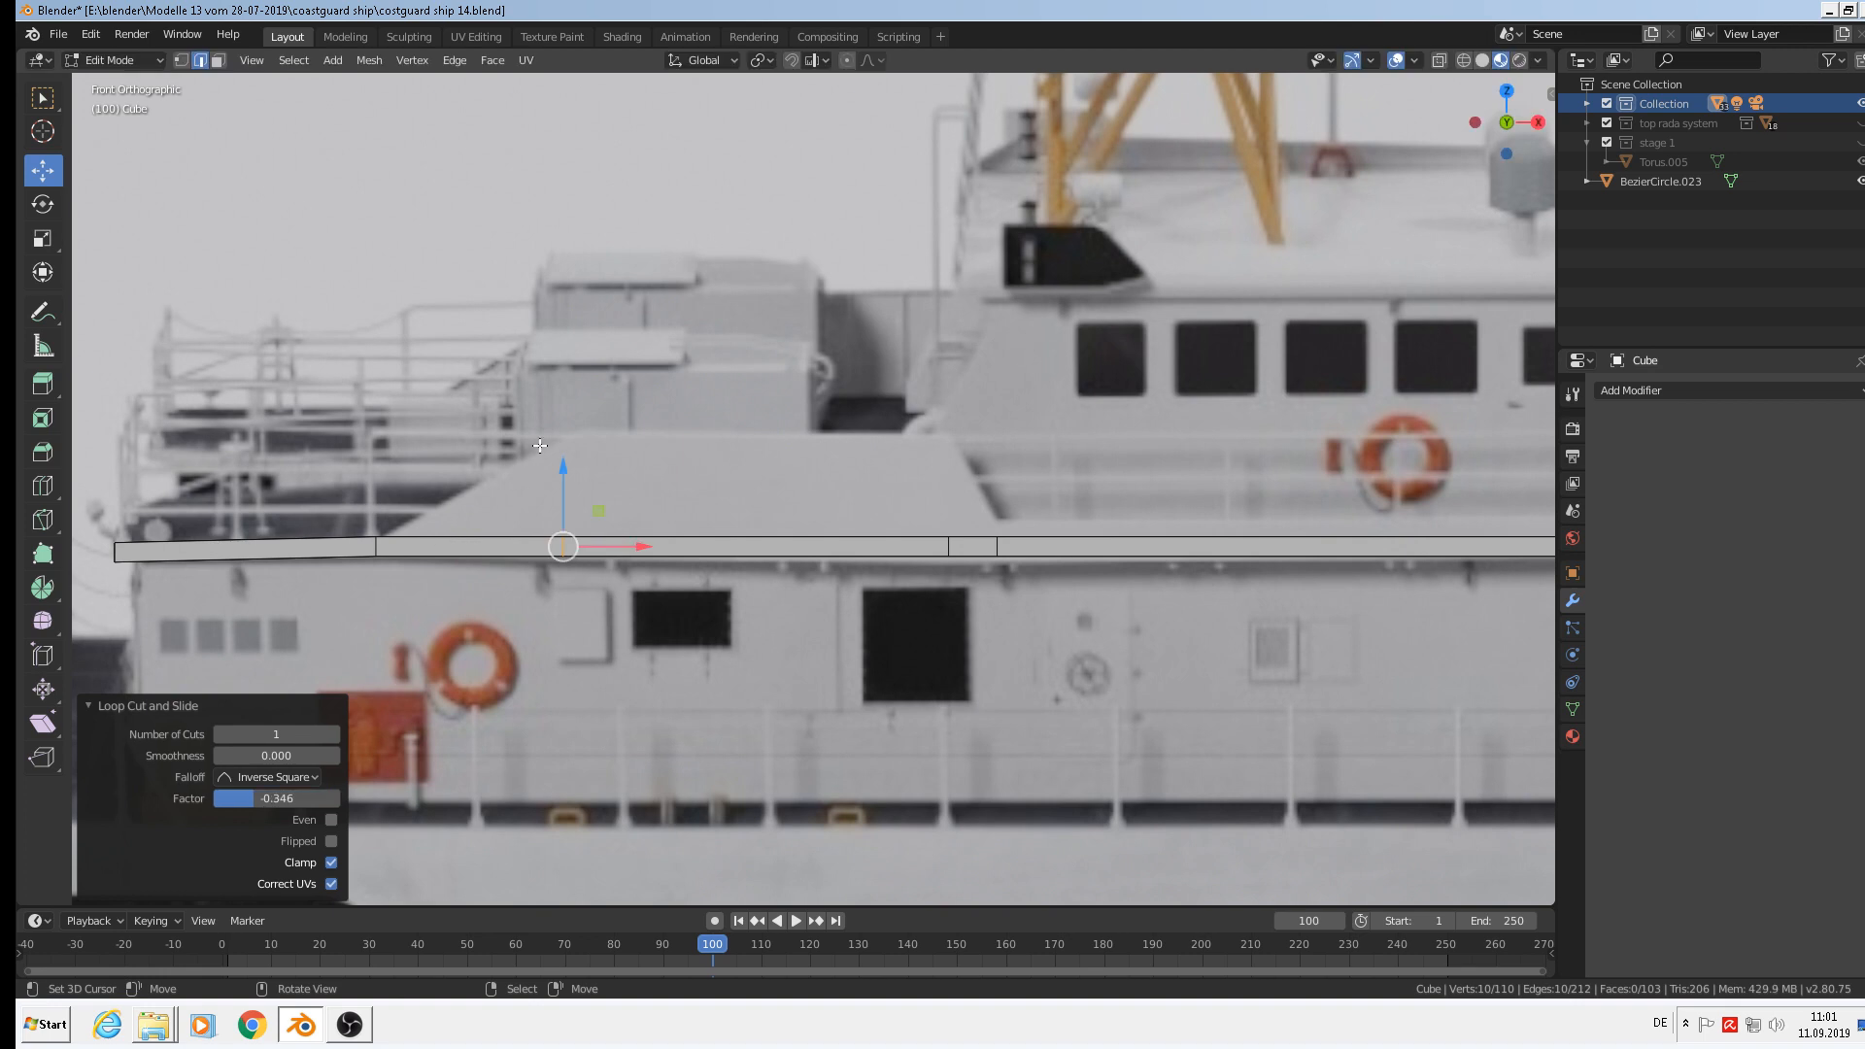
Switch the deck mesh to face selection, ready for its narrow outer top strip.
{"action": "middle_click_drag", "start_coordinate": [564, 546], "coordinate": [592, 621]}
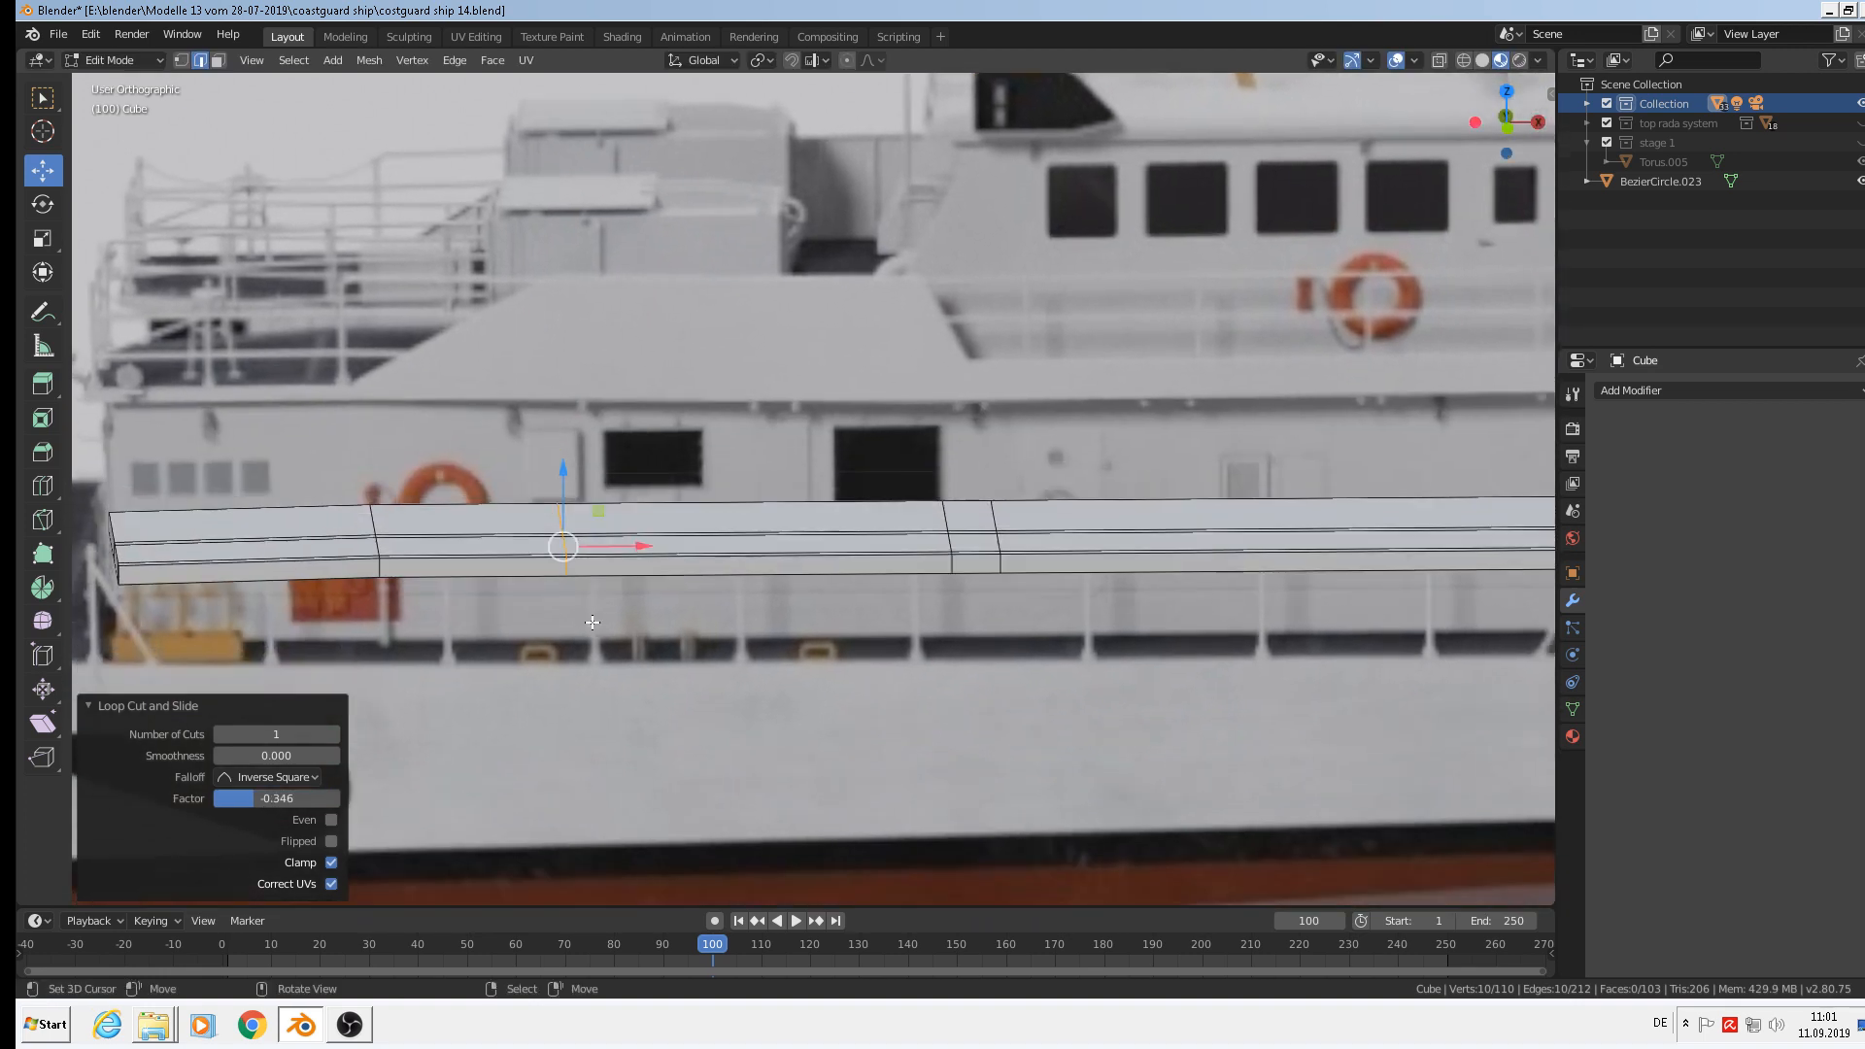
{"action": "scroll", "coordinate": [581, 618], "scroll_direction": "up", "scroll_amount": 1}
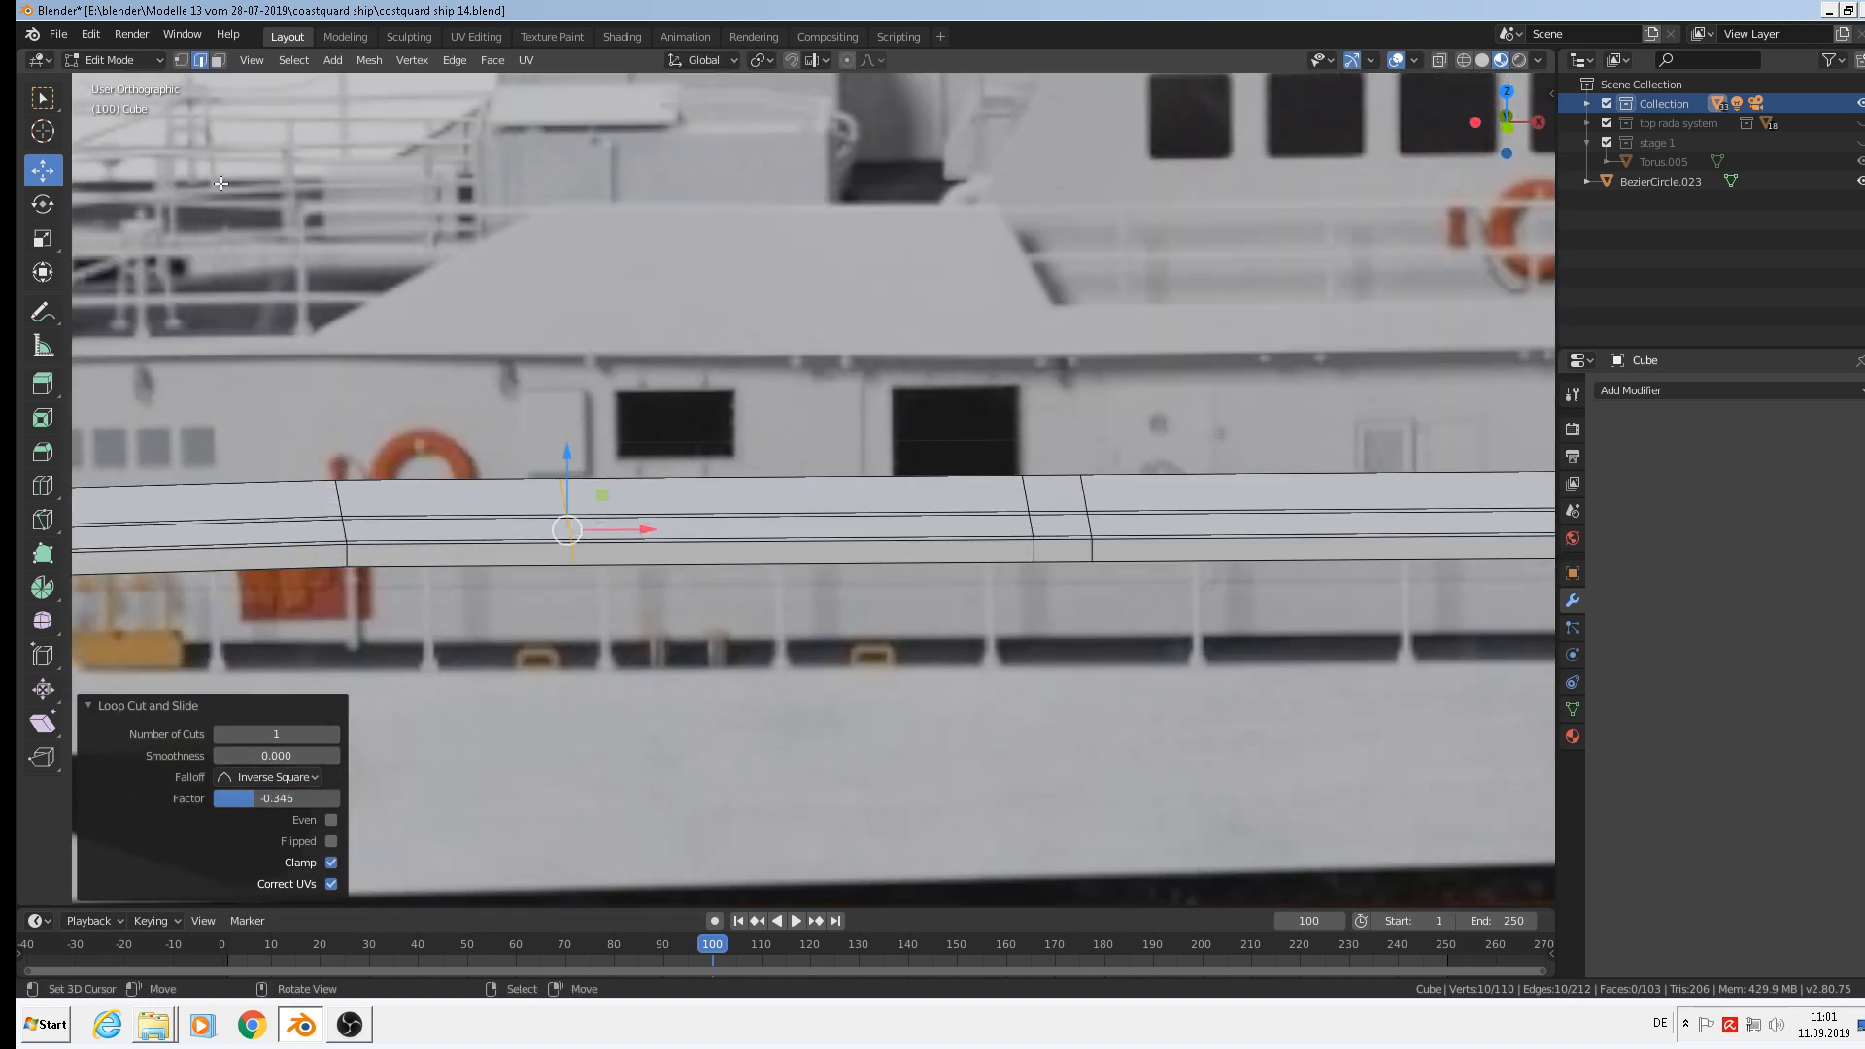
{"action": "left_click", "coordinate": [219, 62]}
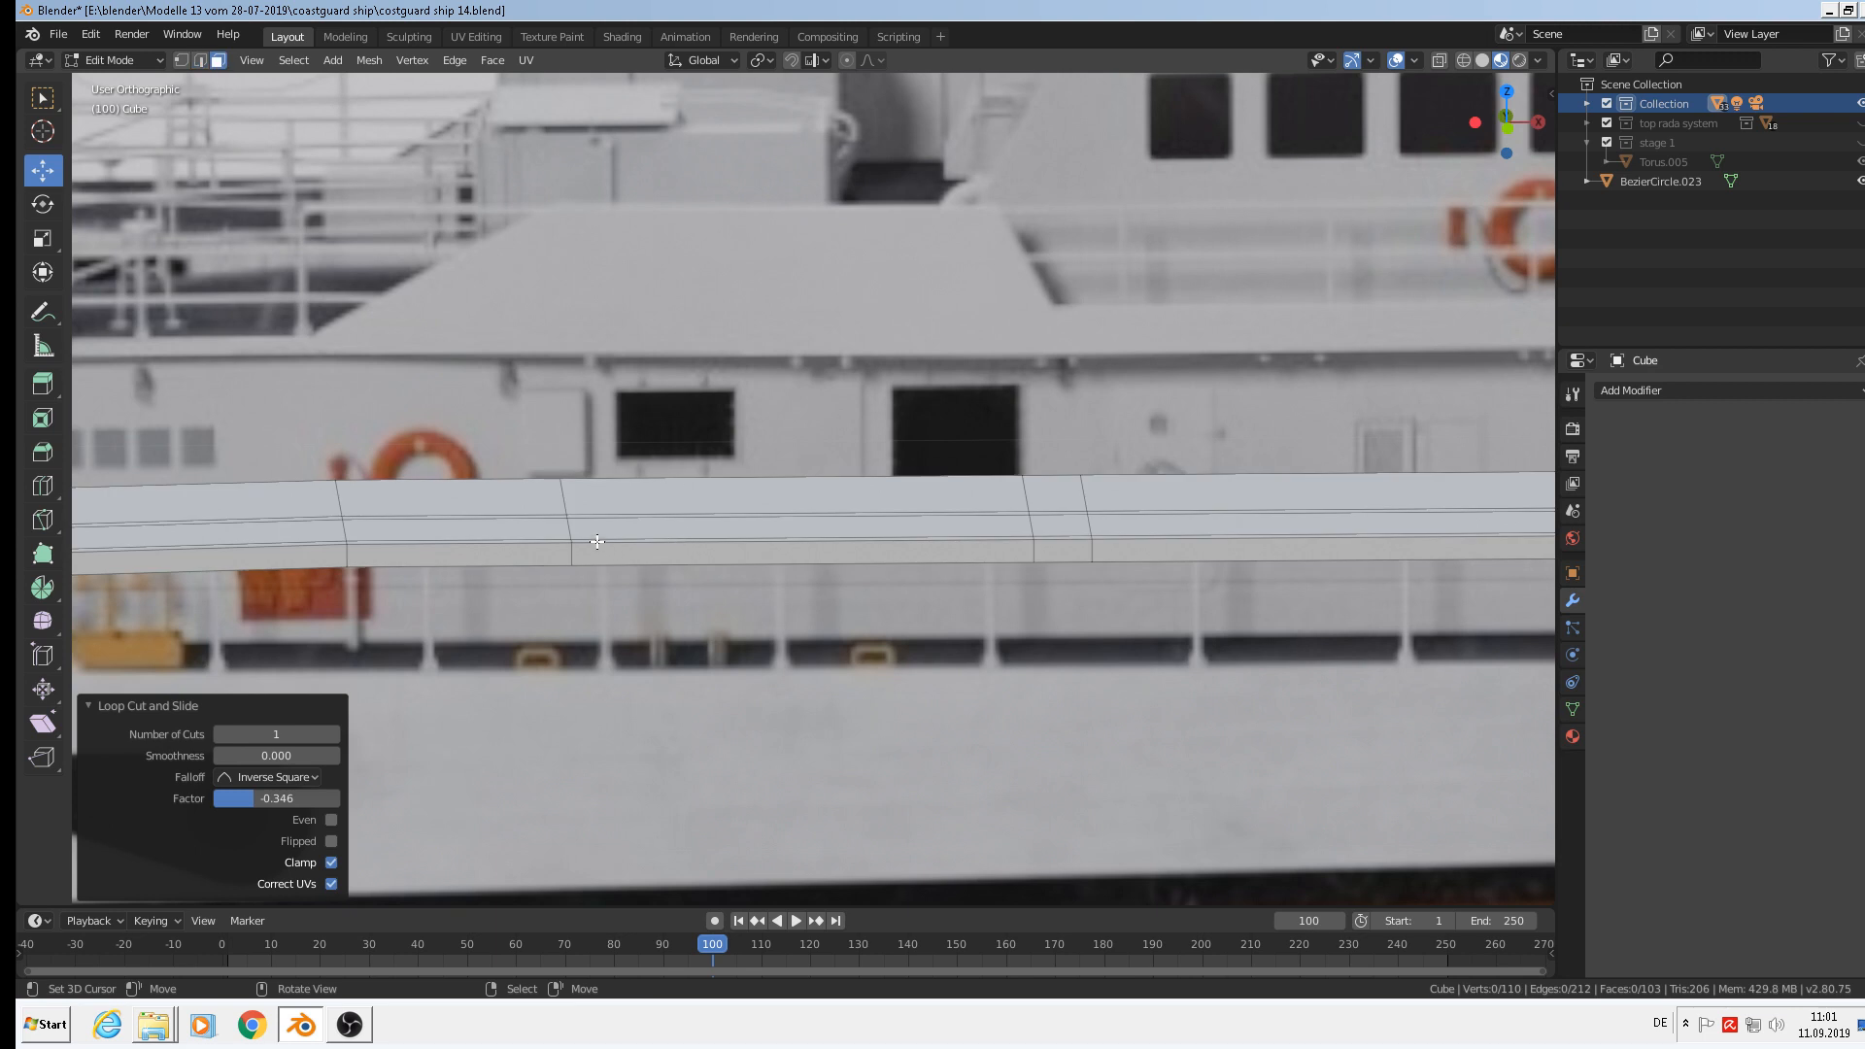
{"action": "left_click", "coordinate": [551, 542]}
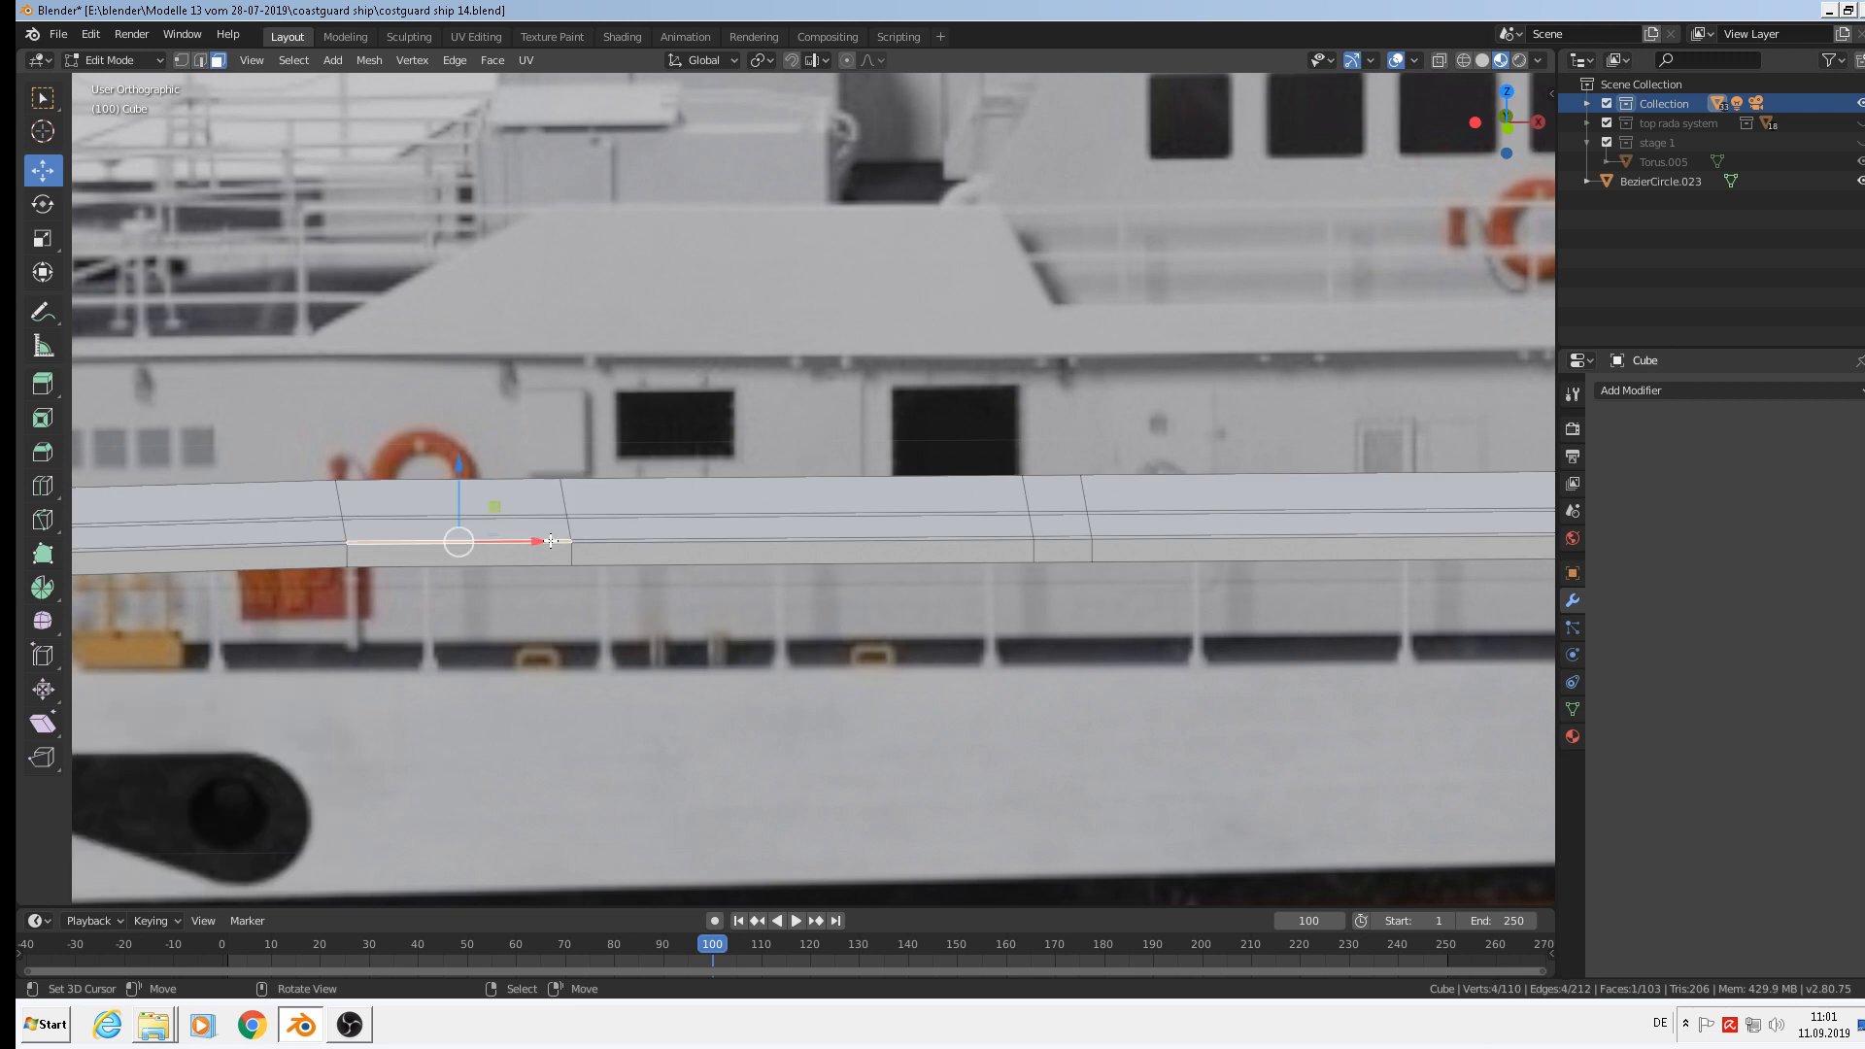
{"action": "left_click", "coordinate": [666, 541]}
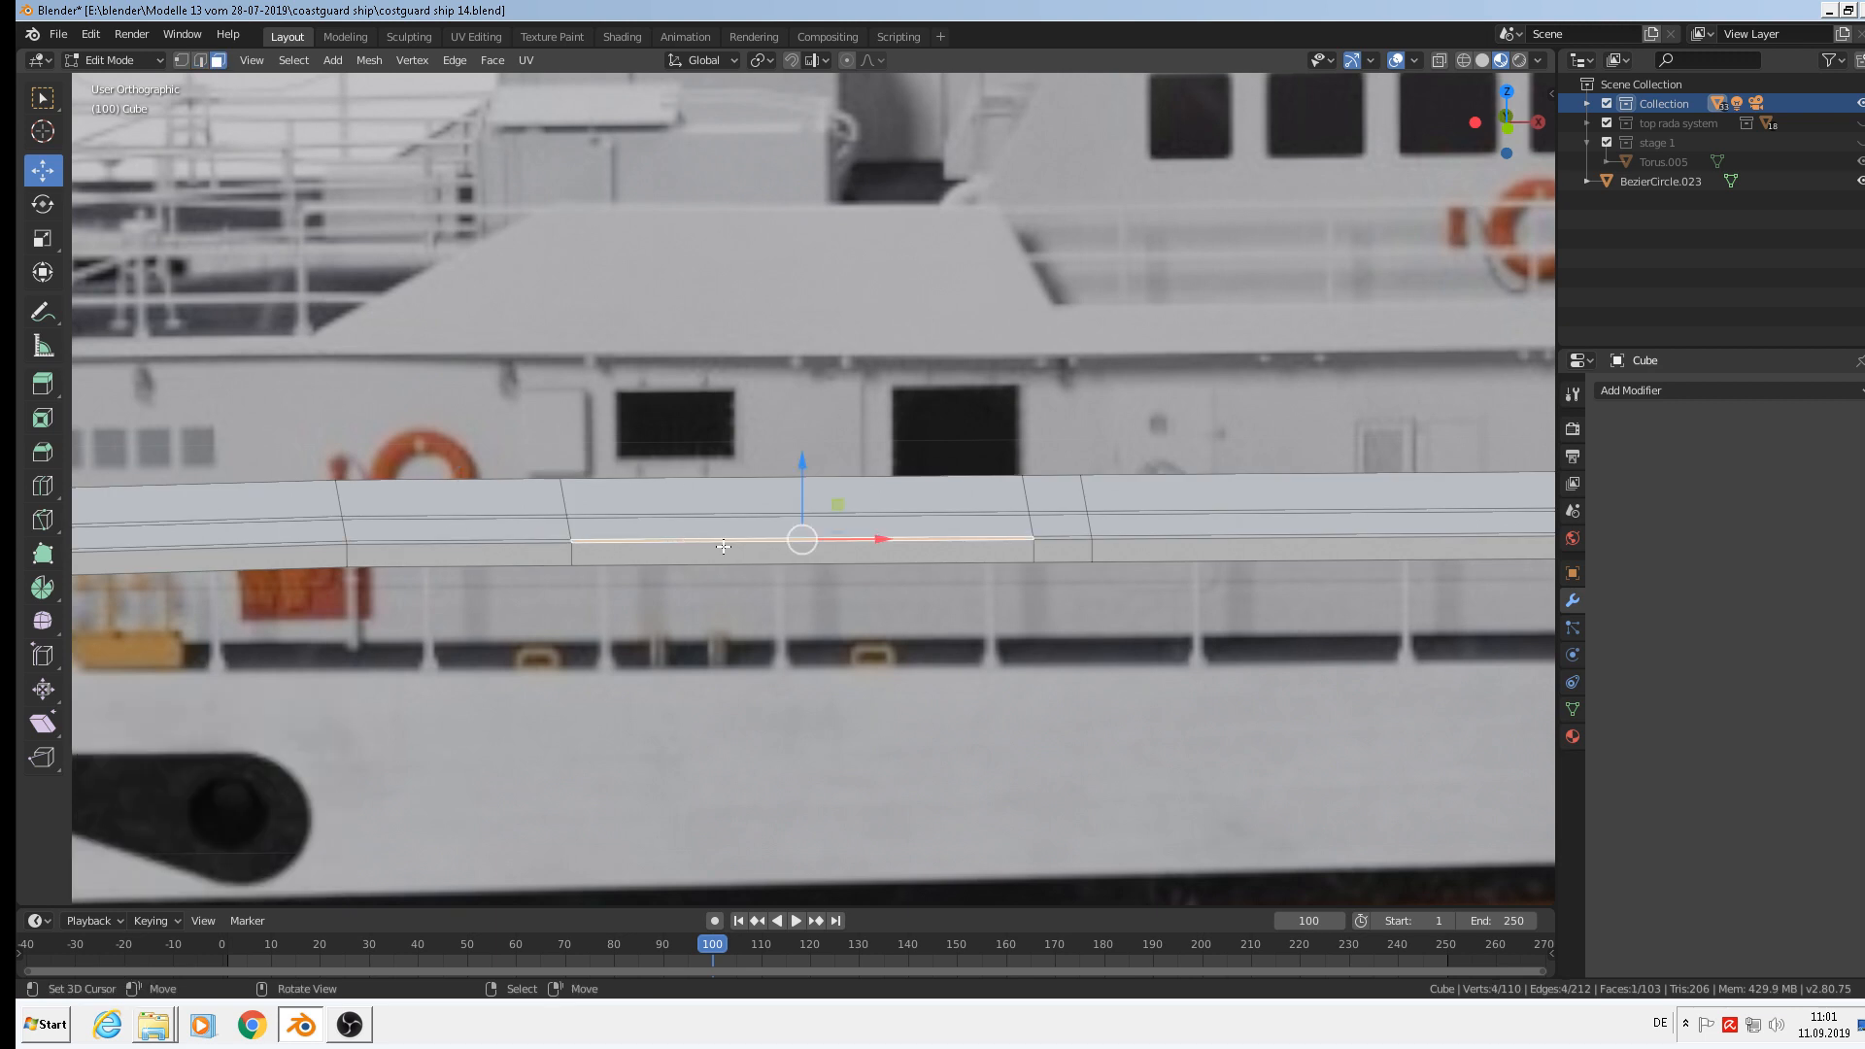
{"action": "key", "text": "KP_1"}
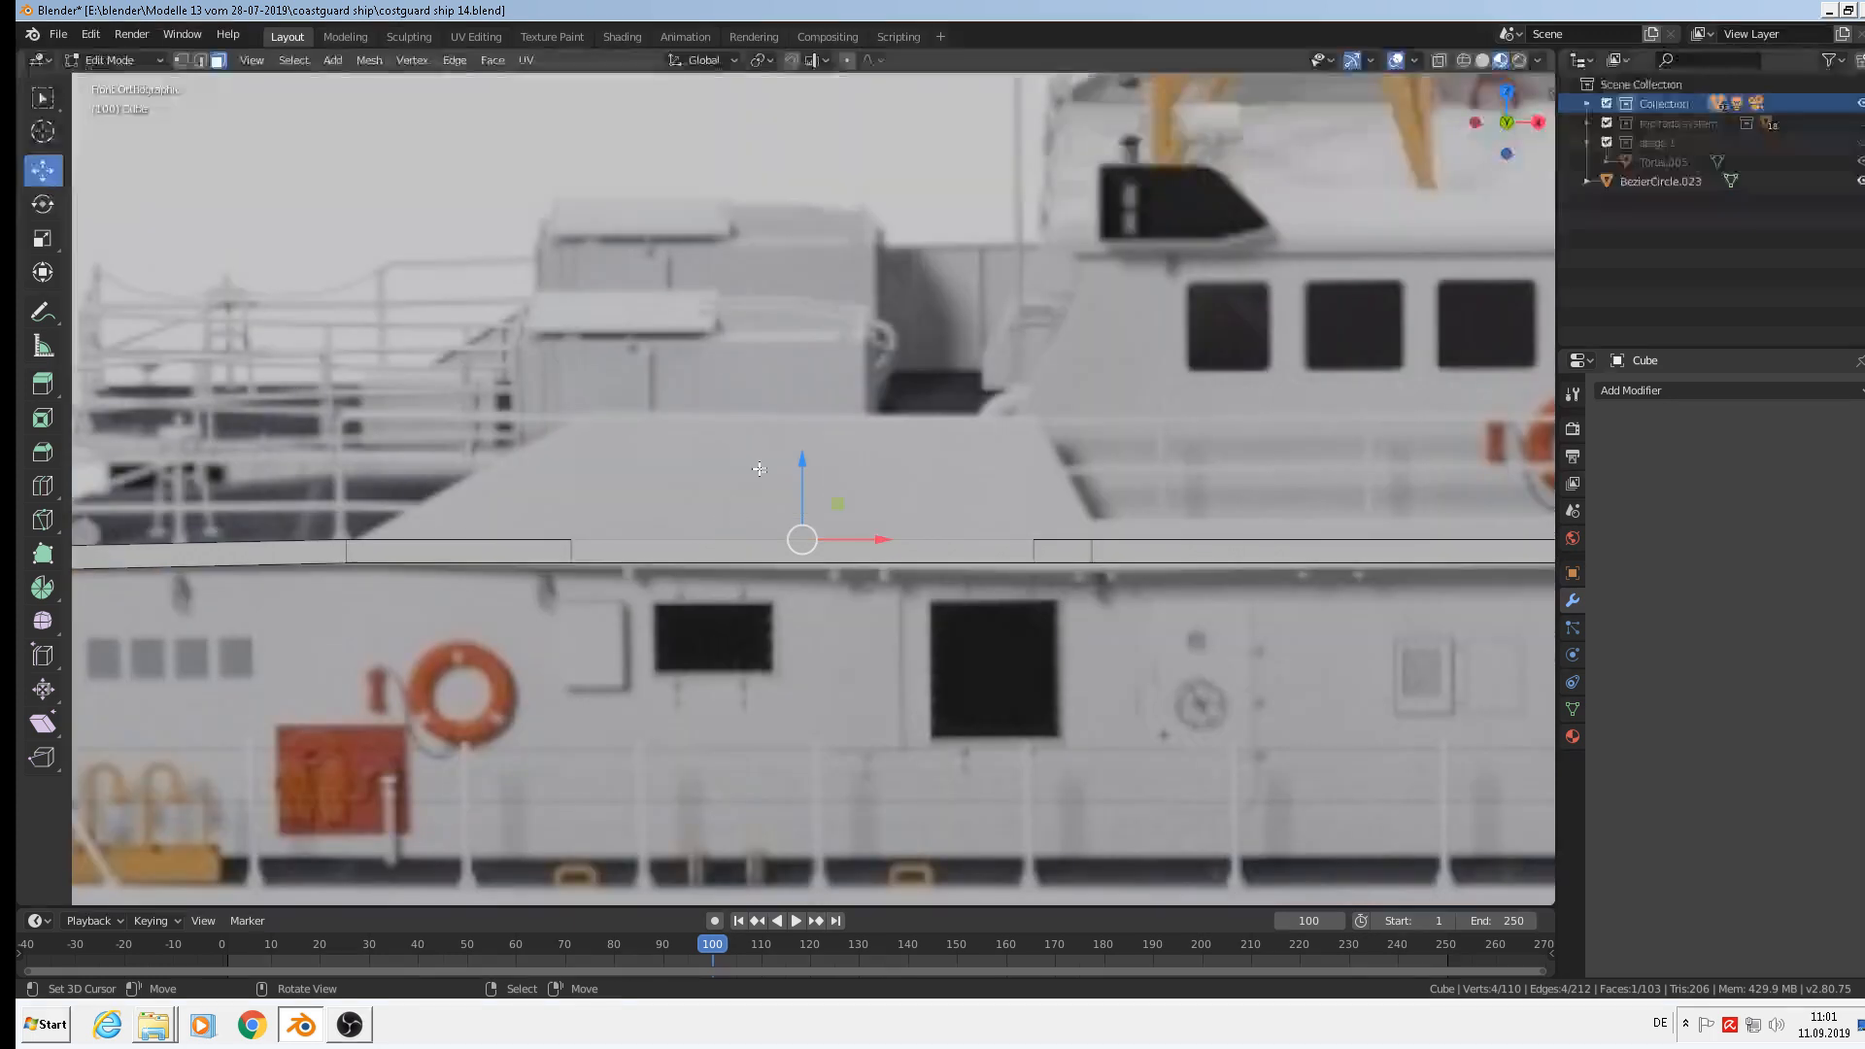
{"action": "key", "text": "e"}
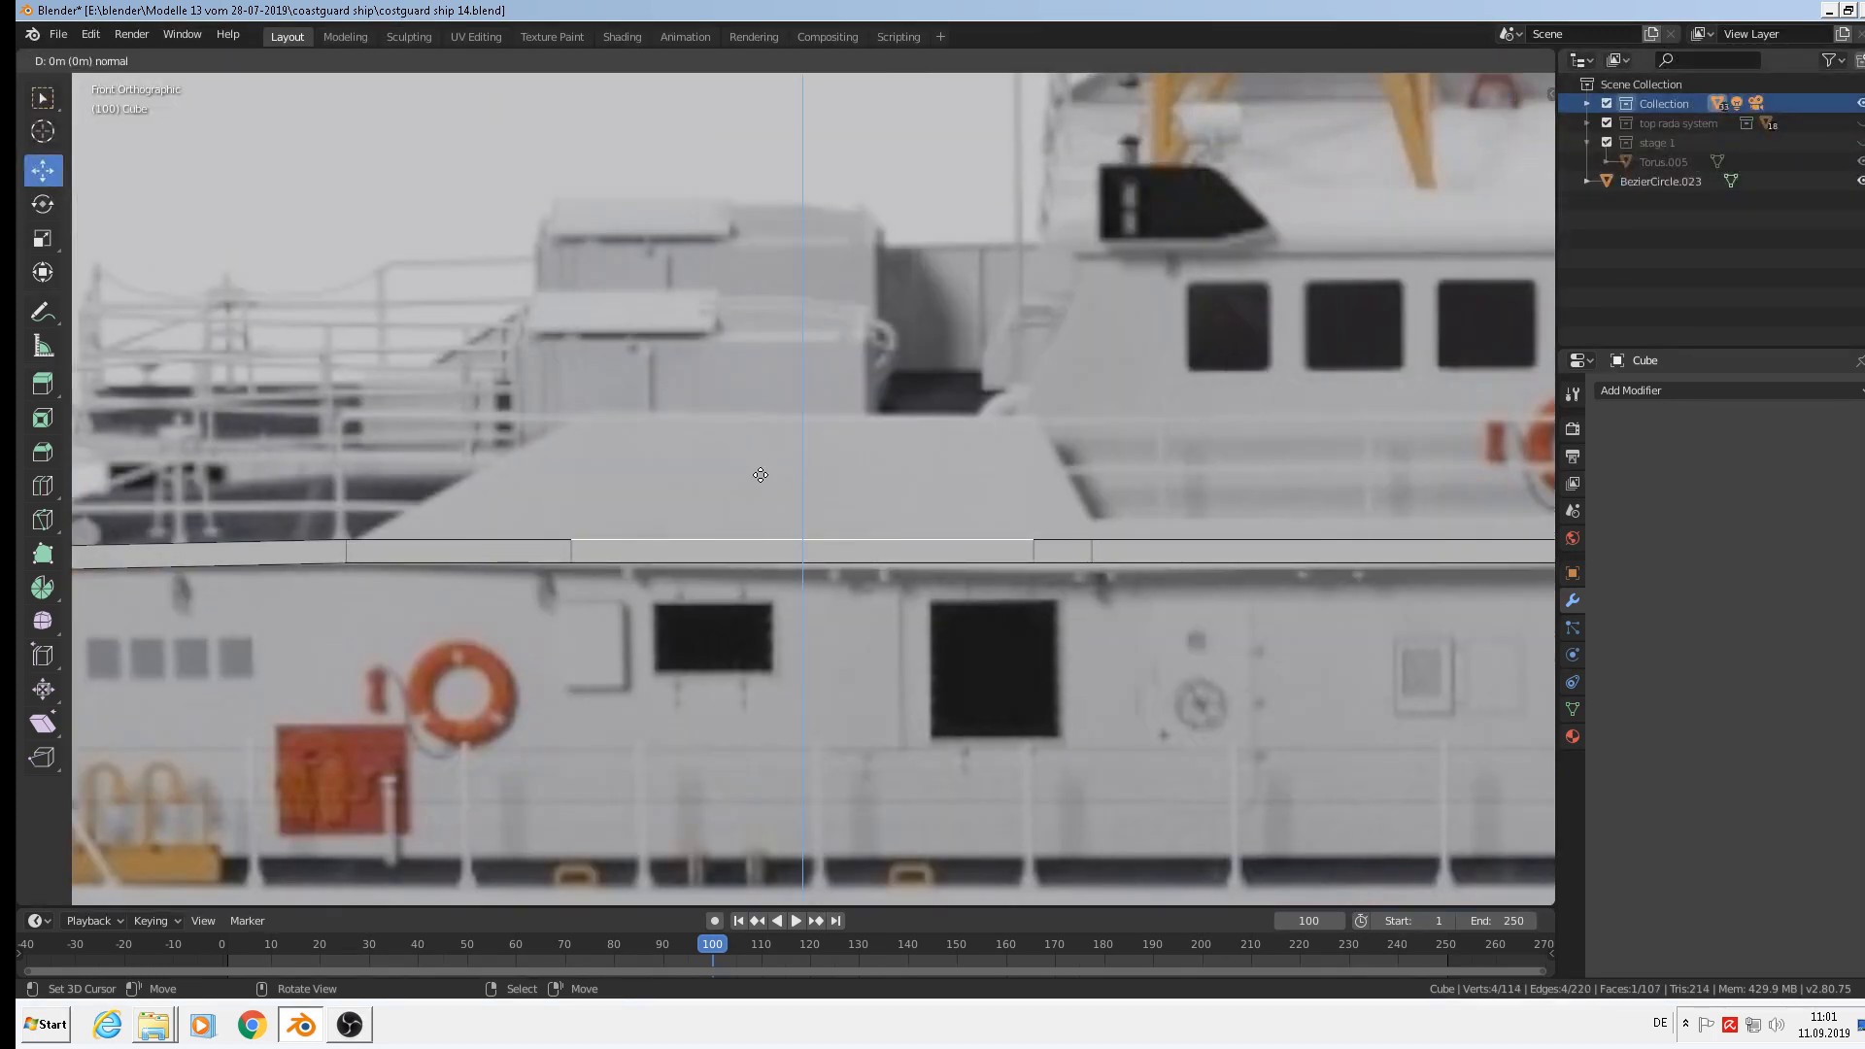
{"action": "left_click", "coordinate": [761, 475]}
{"action": "key", "text": "ctrl+z"}
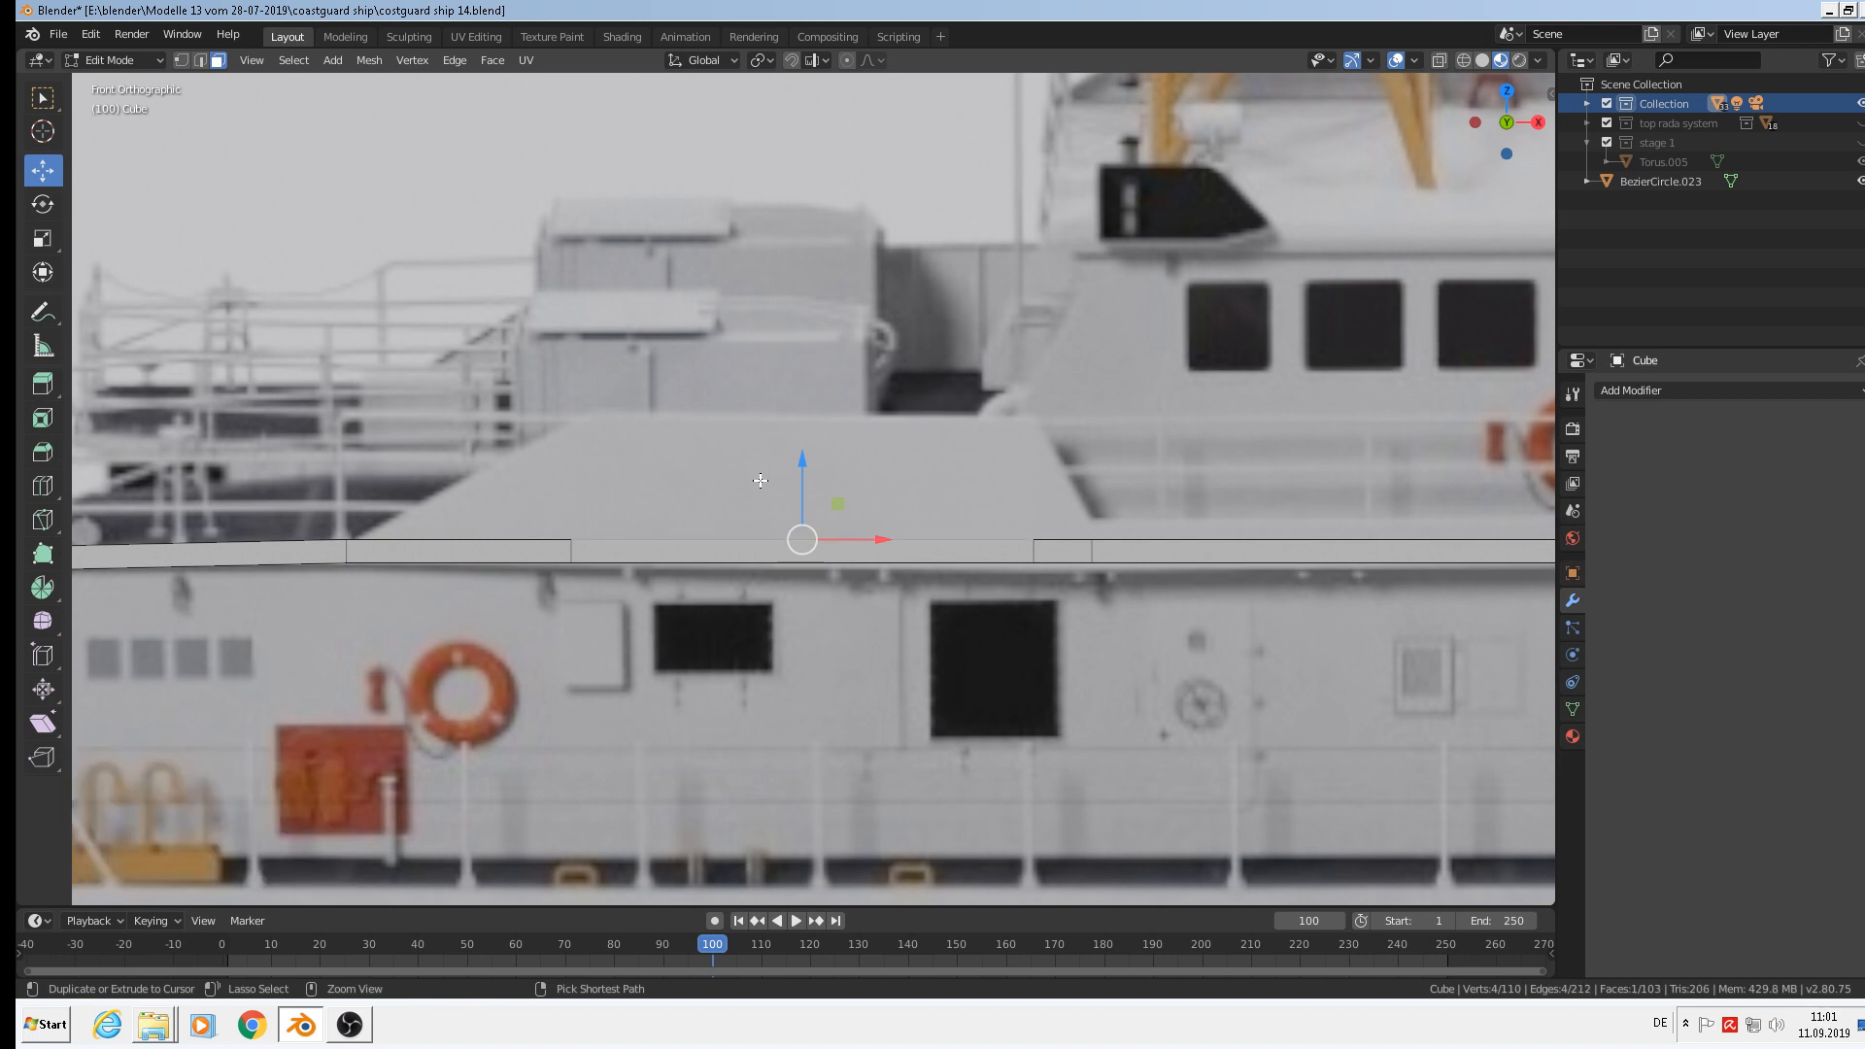
{"action": "key", "text": "ctrl+z"}
Try to raise the narrow outer top face between the two new cuts along Z without extruding it, and inspect the shape.
{"action": "middle_click_drag", "start_coordinate": [743, 549], "coordinate": [746, 582]}
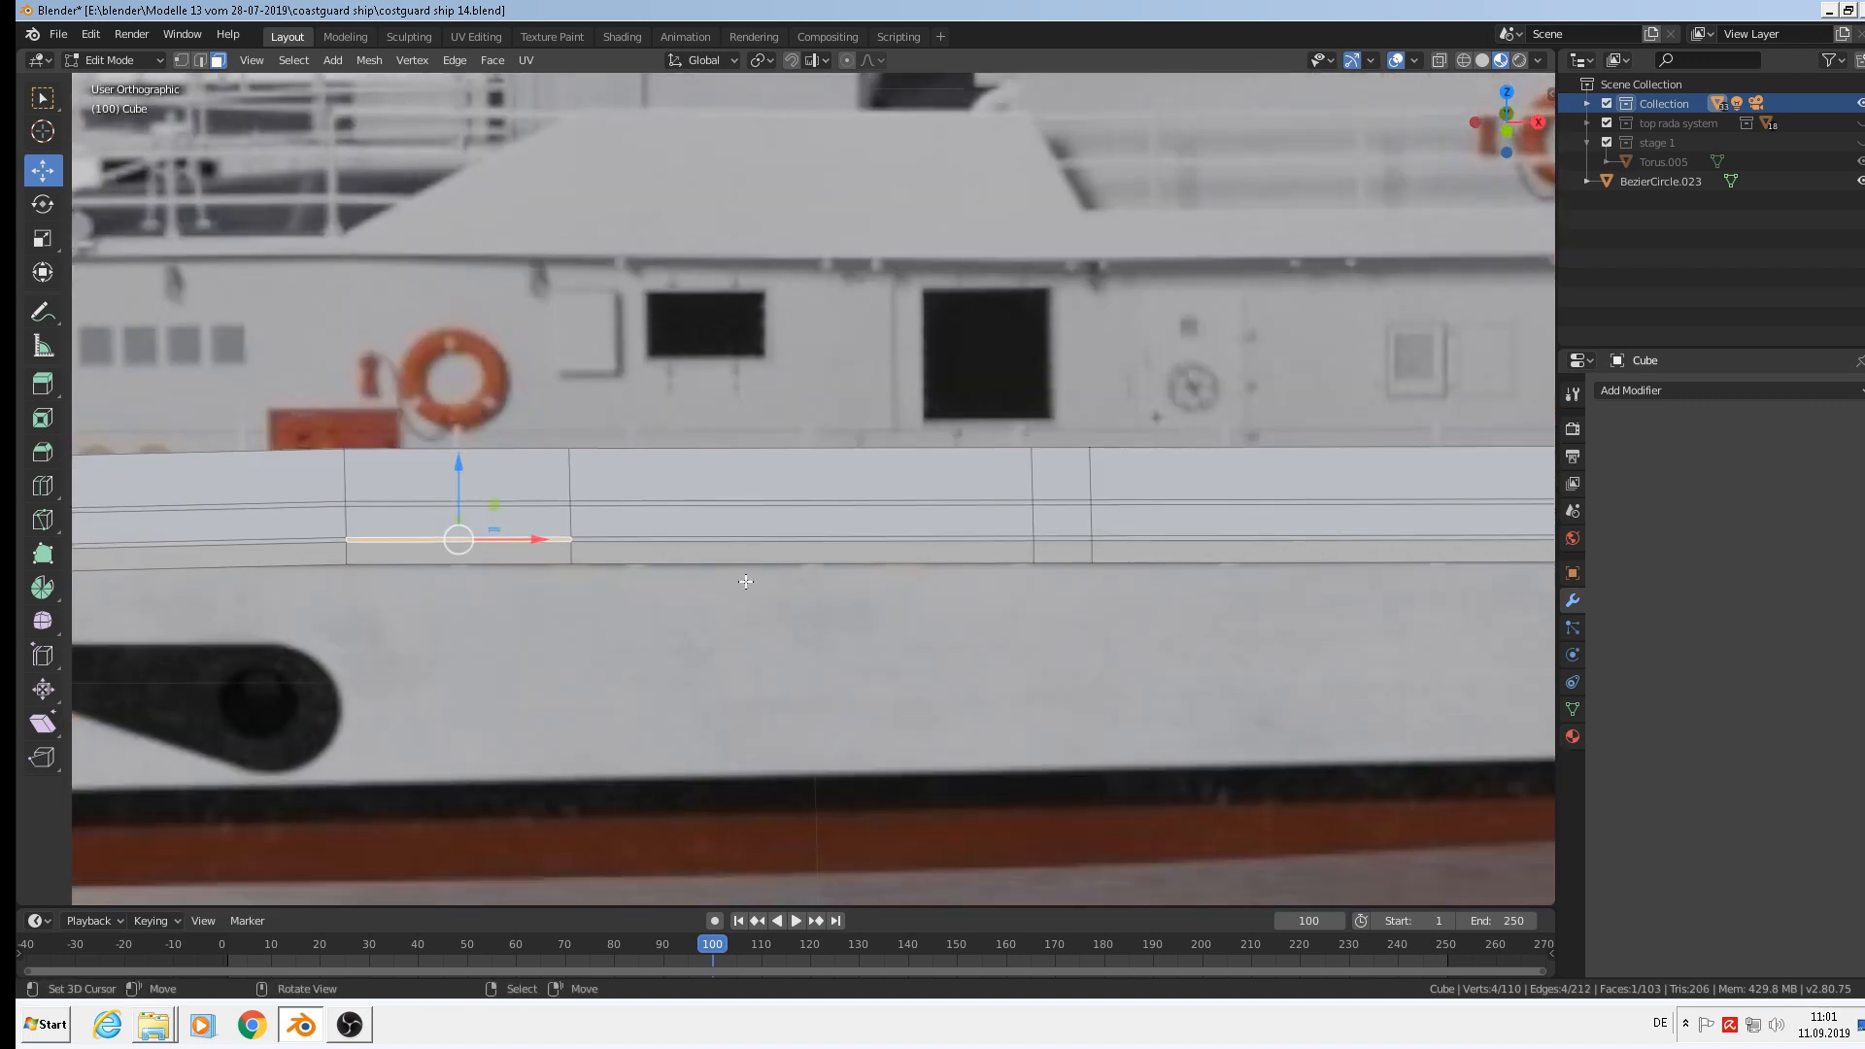
{"action": "left_click", "coordinate": [740, 546]}
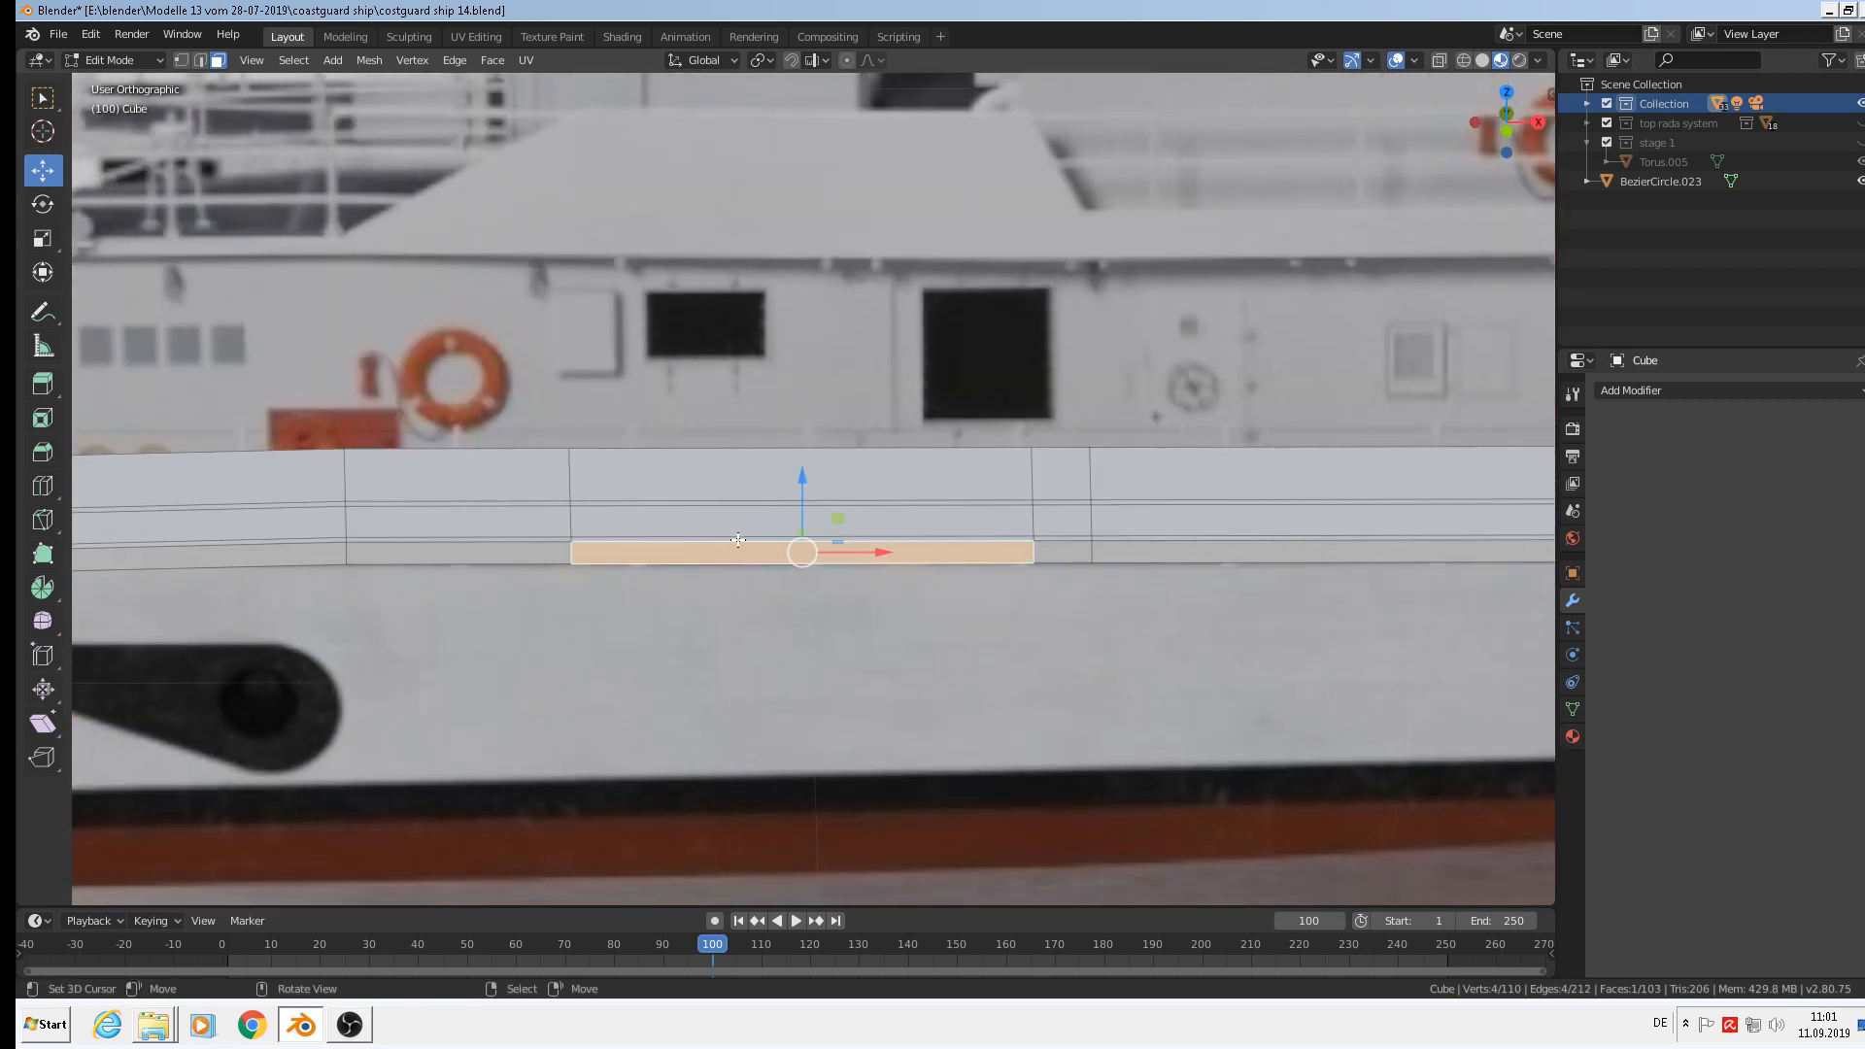
{"action": "right_click", "coordinate": [737, 539]}
{"action": "key", "text": "KP_1"}
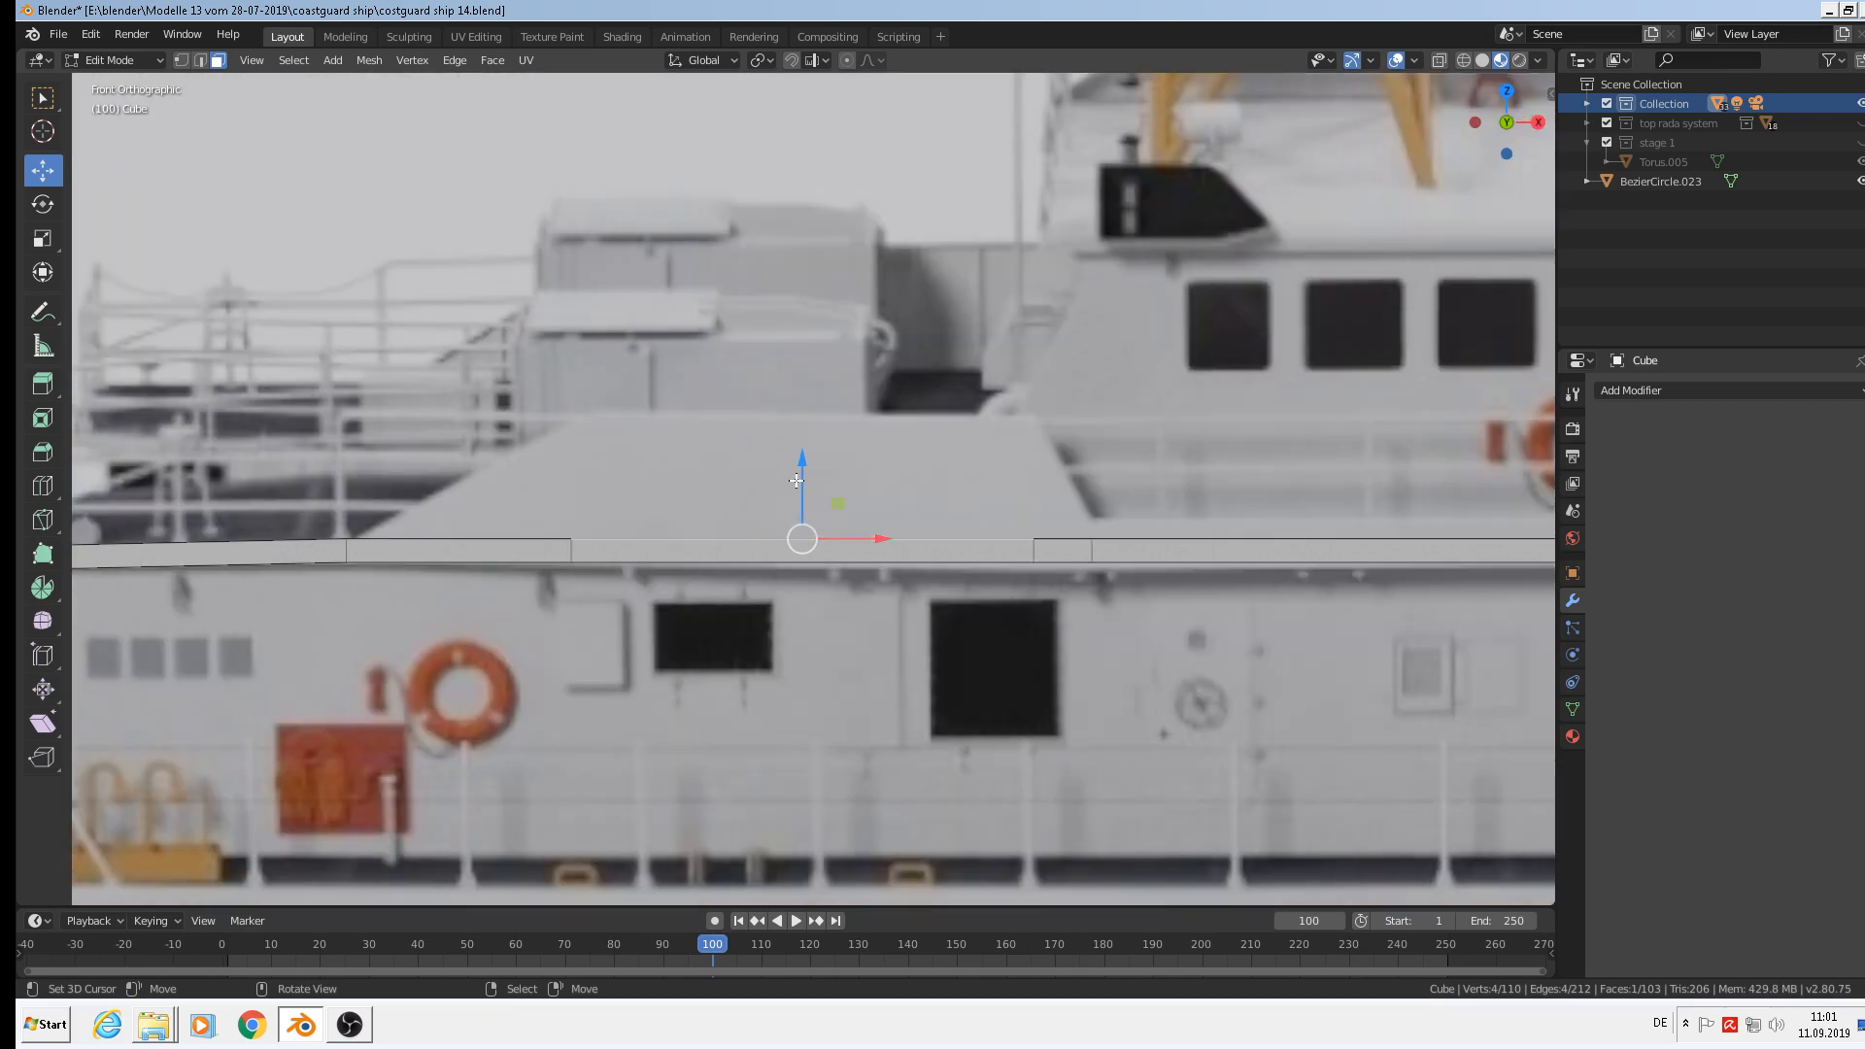
{"action": "left_click_drag", "start_coordinate": [802, 481], "coordinate": [797, 357]}
{"action": "middle_click_drag", "start_coordinate": [797, 357], "coordinate": [1164, 573]}
{"action": "scroll", "coordinate": [900, 595], "scroll_direction": "down", "scroll_amount": 3}
{"action": "key", "text": "Tab"}
{"action": "key", "text": "Tab"}
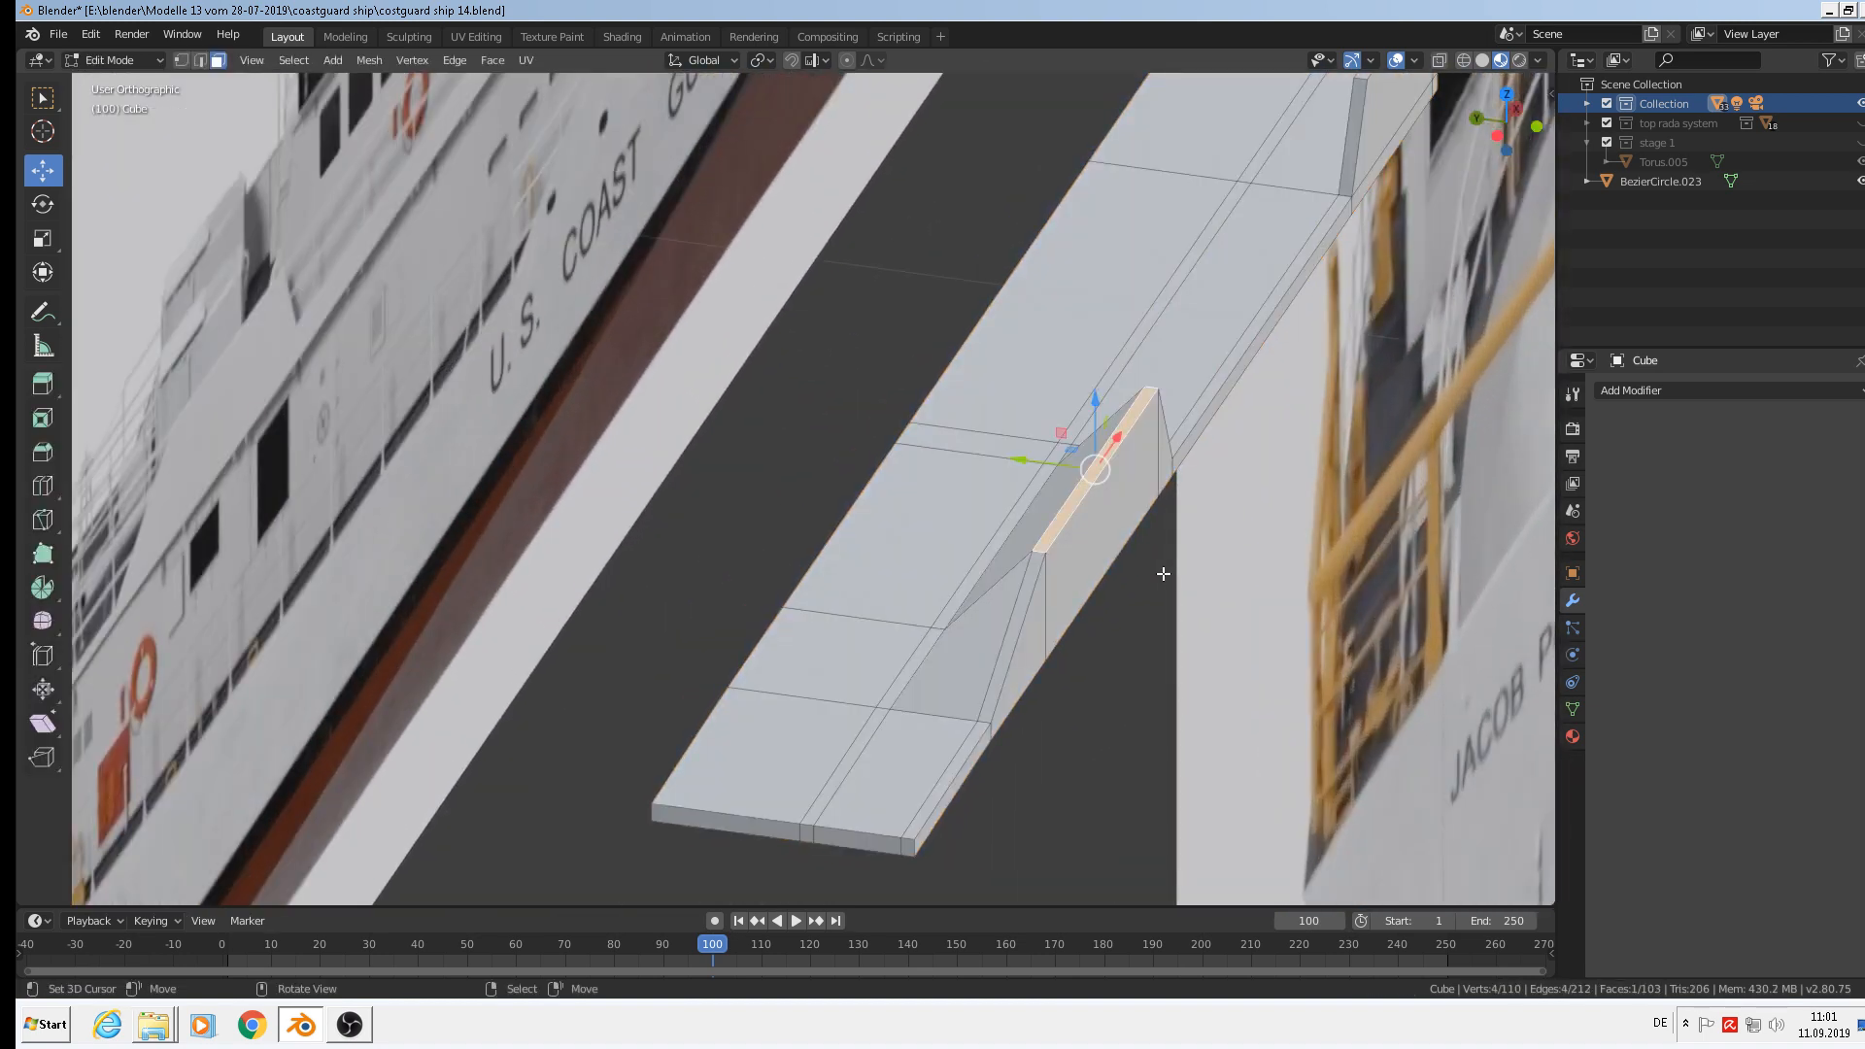
{"action": "key", "text": "ctrl"}
{"action": "key", "text": "Tab"}
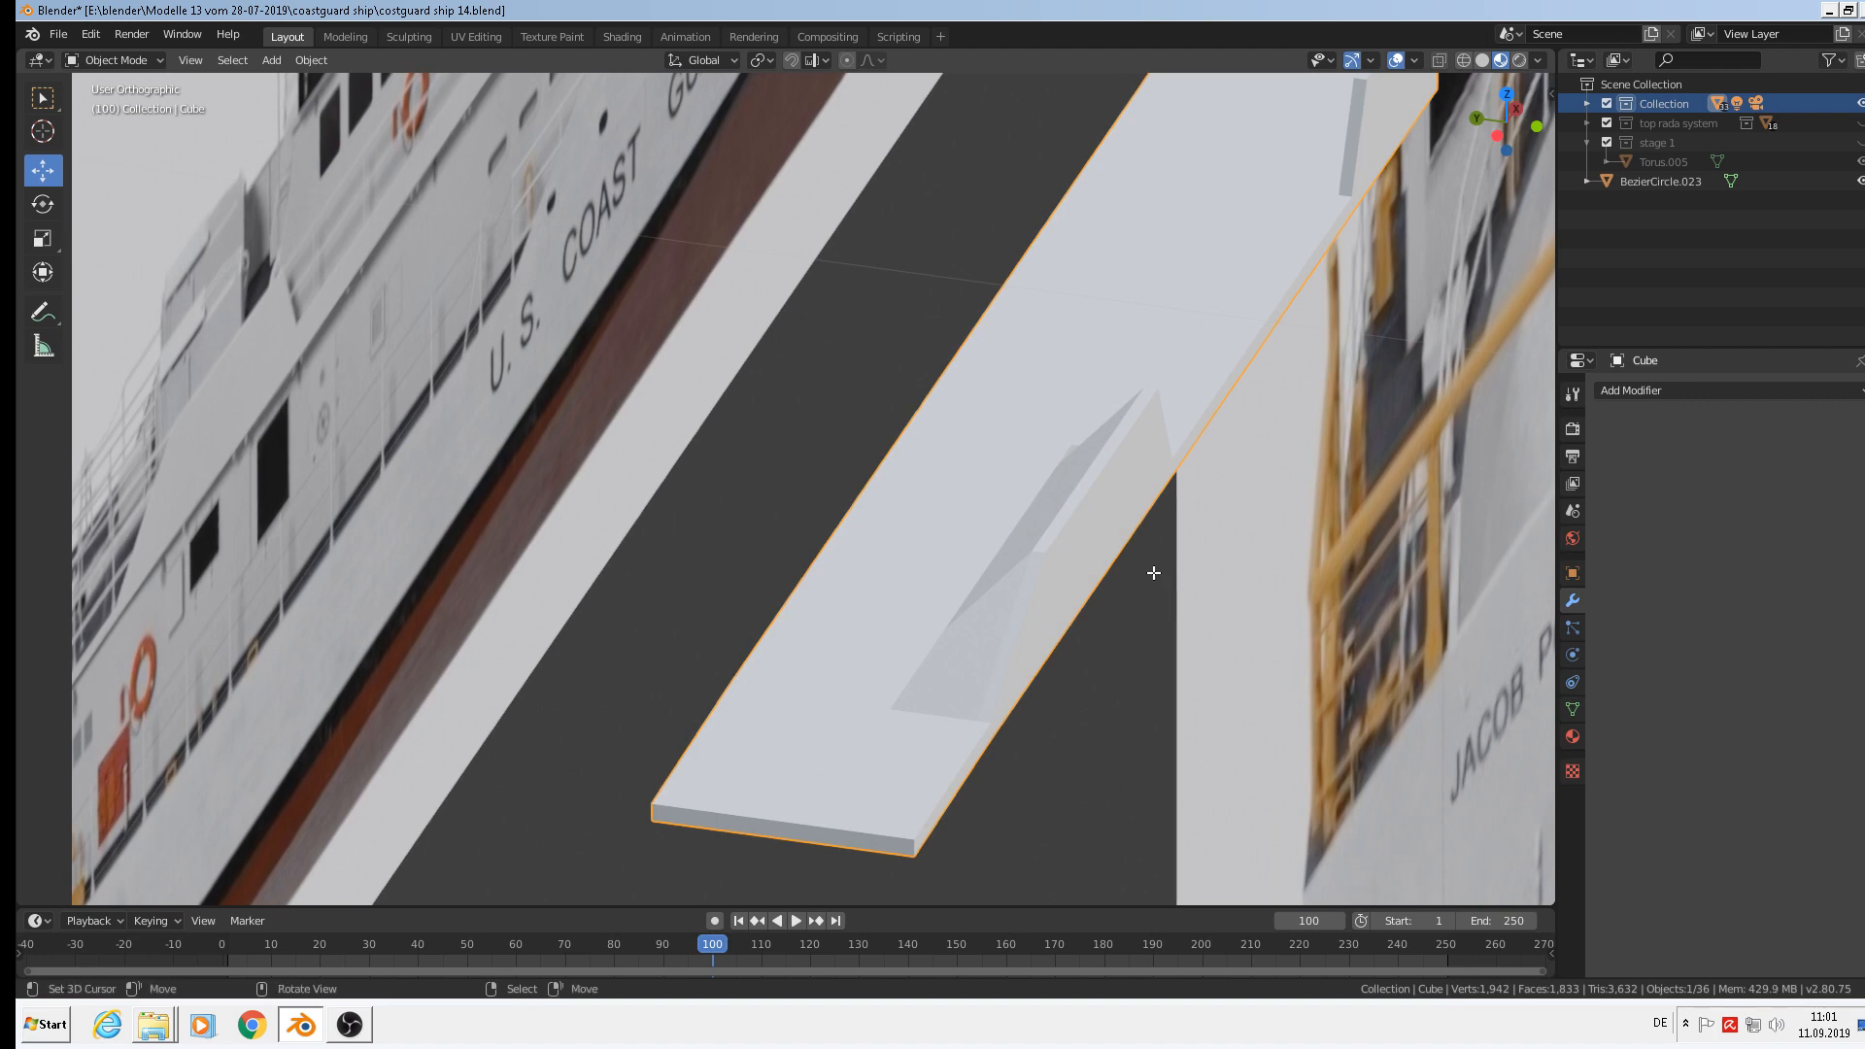
{"action": "key", "text": "Tab"}
Extrude the three narrow outer top faces of the aft deck in place and raise only the middle one 0.0622 m along Z.
{"action": "left_click", "coordinate": [1085, 576]}
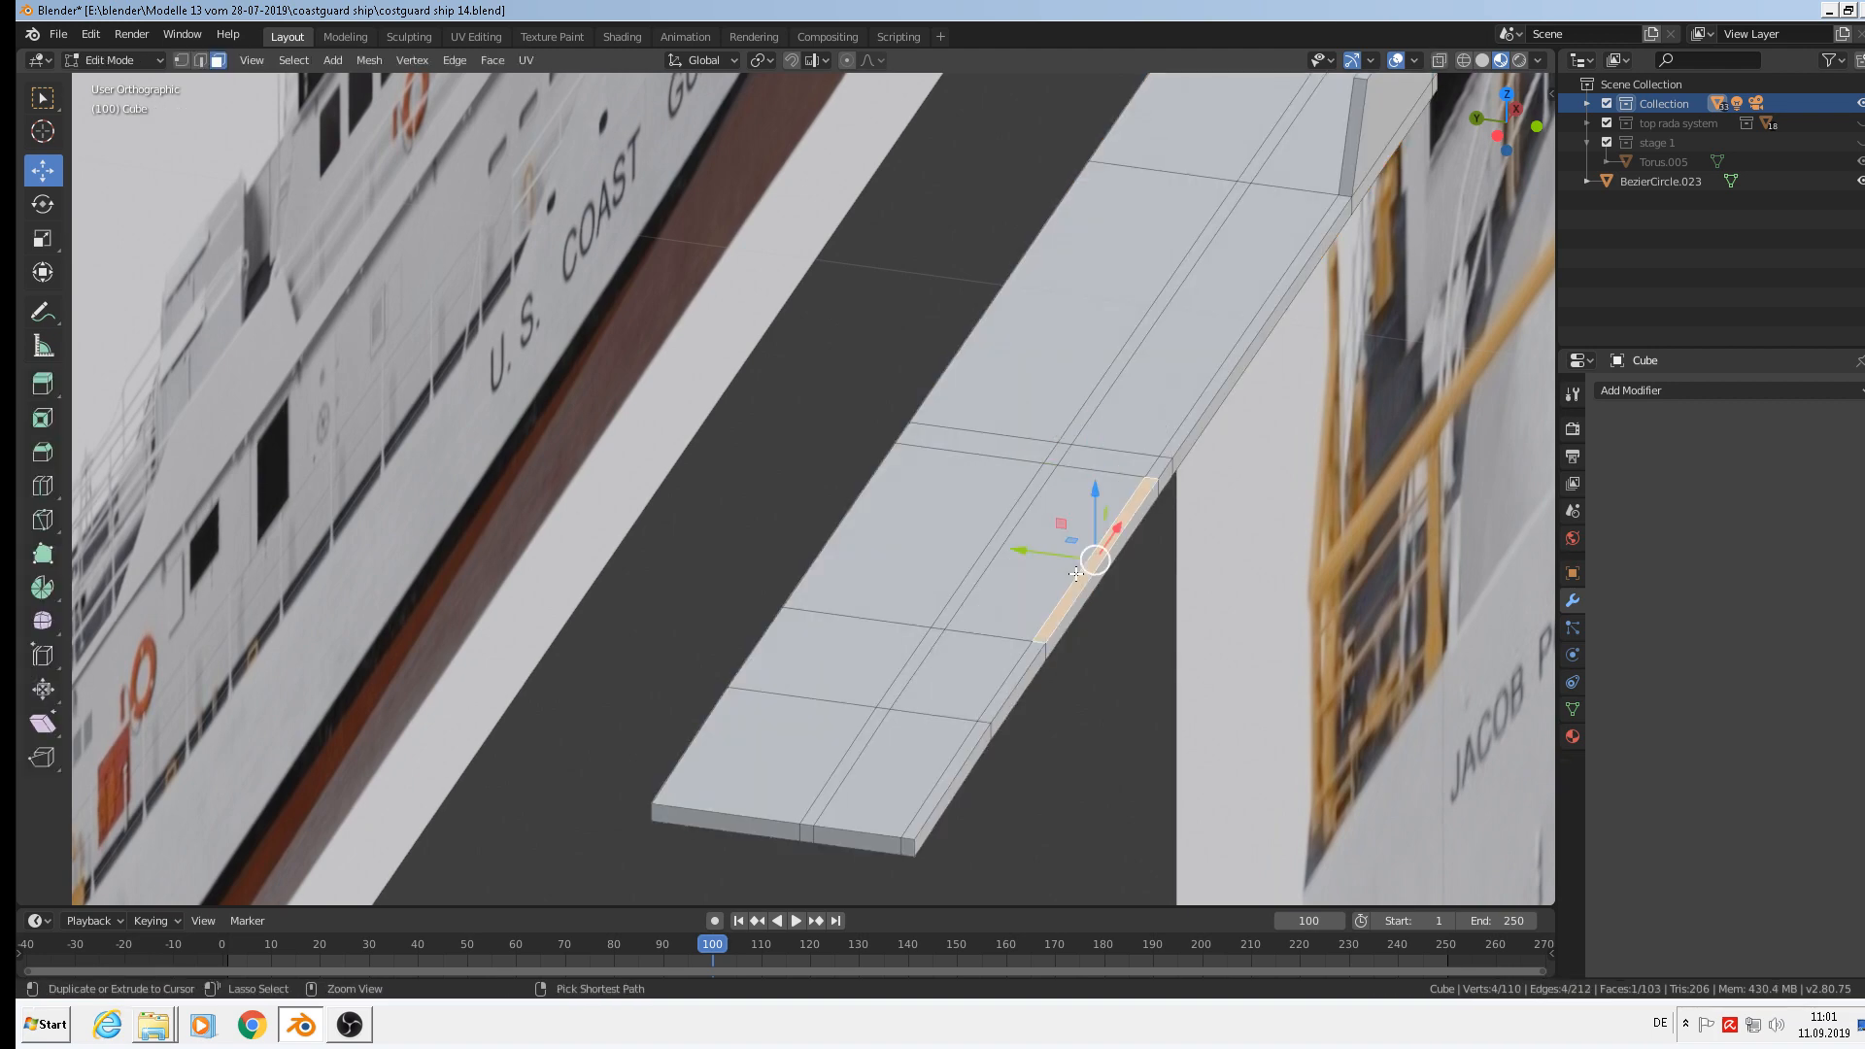
{"action": "middle_click_drag", "start_coordinate": [1062, 630], "coordinate": [908, 654]}
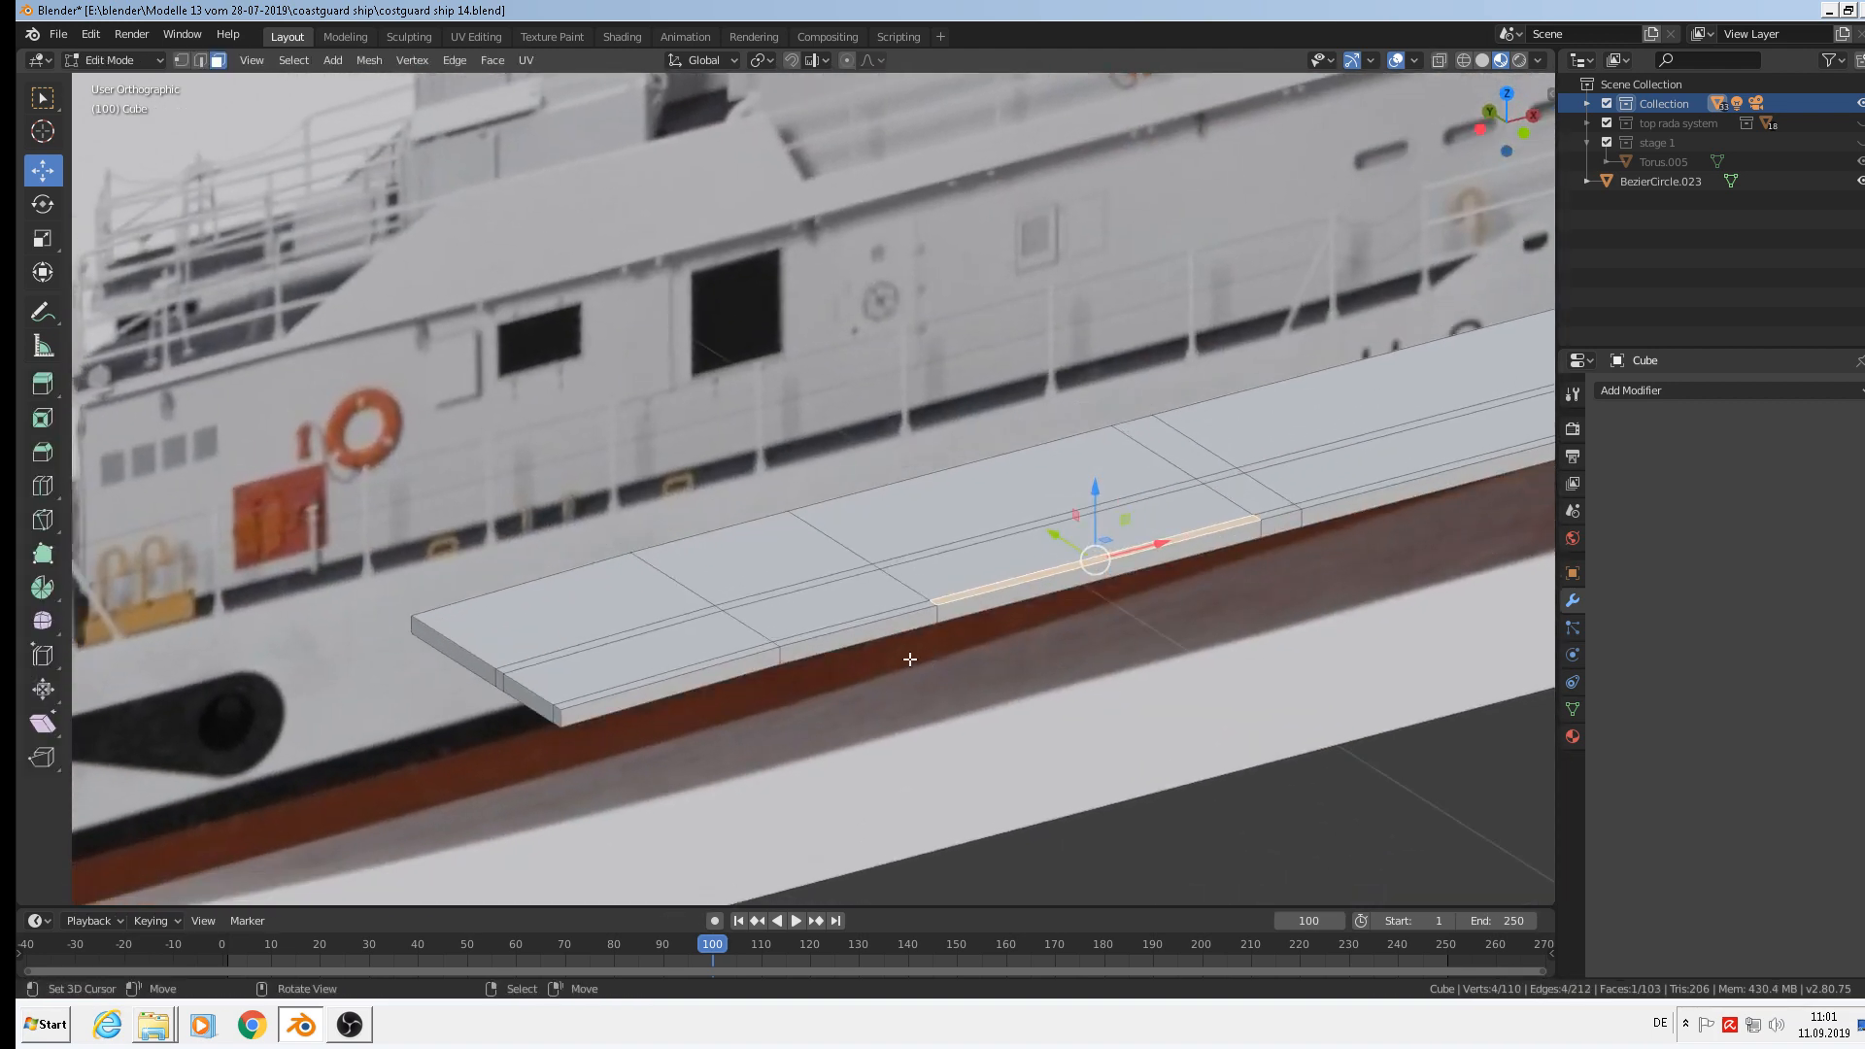
{"action": "left_click", "coordinate": [887, 616], "text": "shift"}
{"action": "left_click", "coordinate": [1277, 513], "text": "shift"}
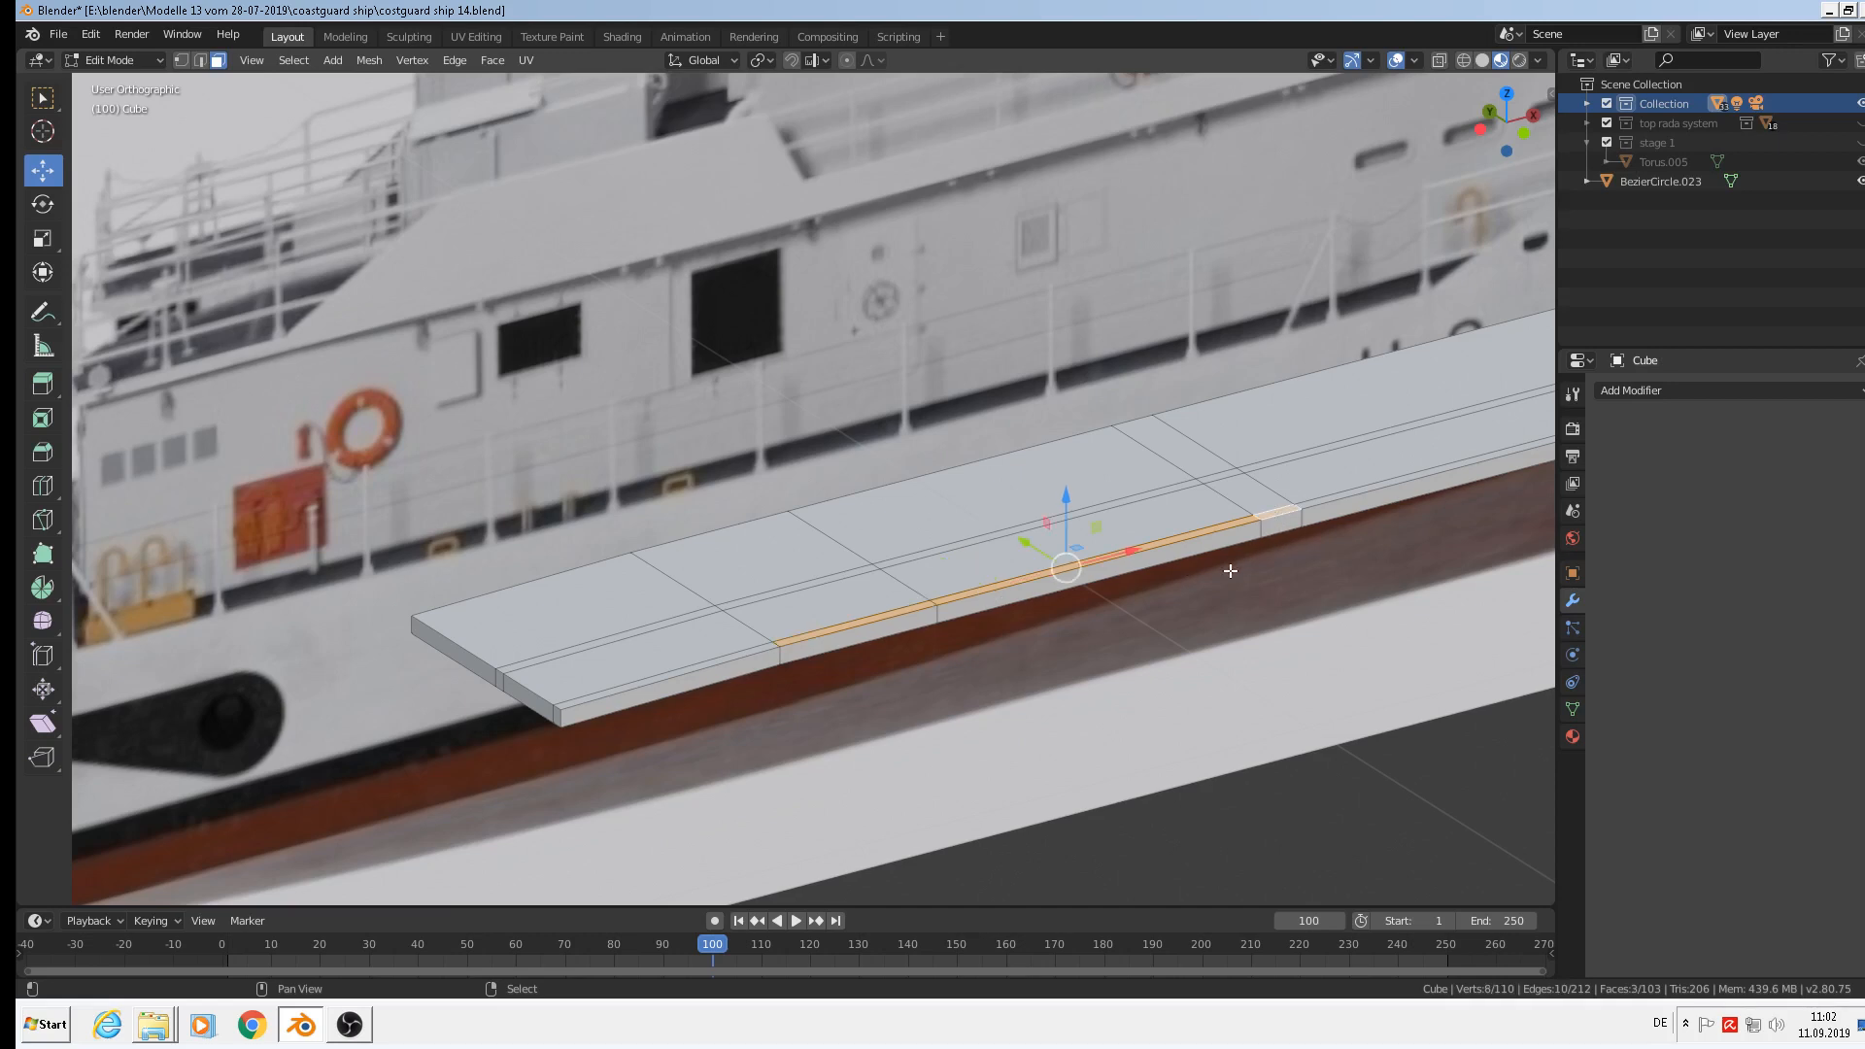
{"action": "key", "text": "e"}
{"action": "right_click", "coordinate": [1080, 604]}
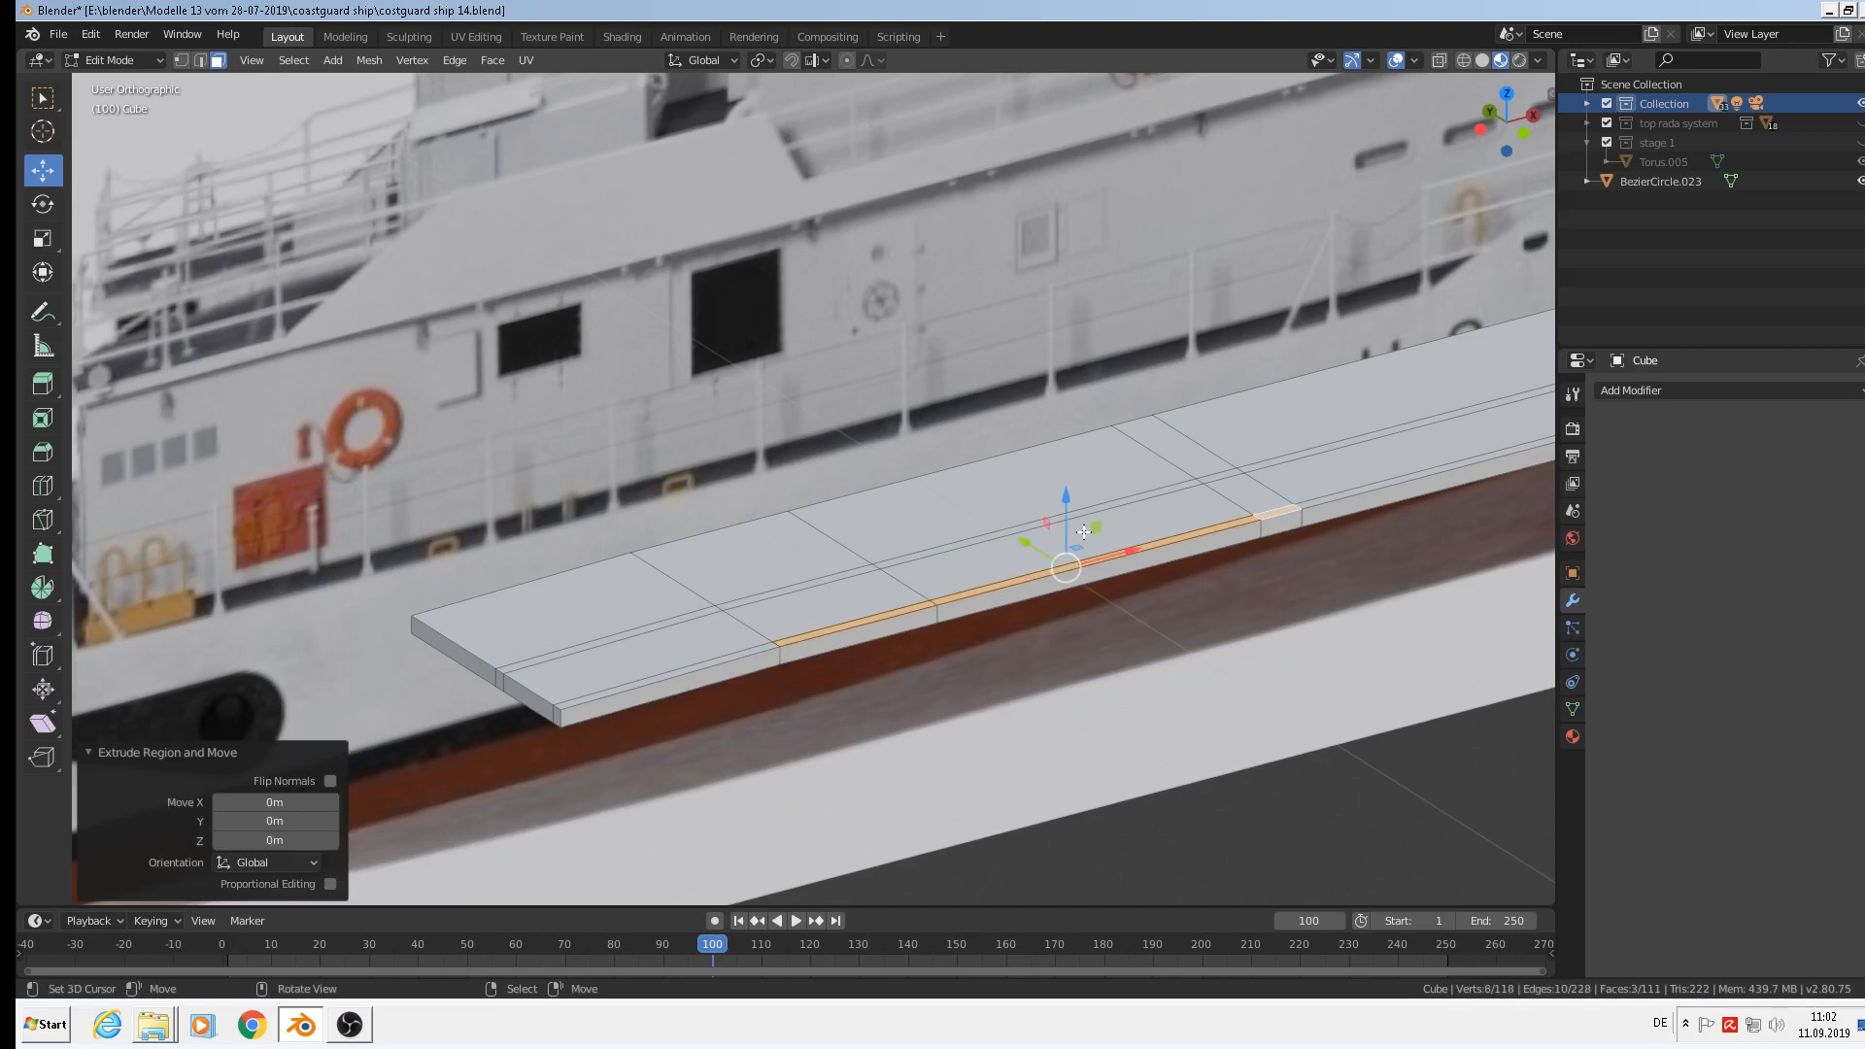
{"action": "left_click_drag", "start_coordinate": [1075, 516], "coordinate": [1101, 393]}
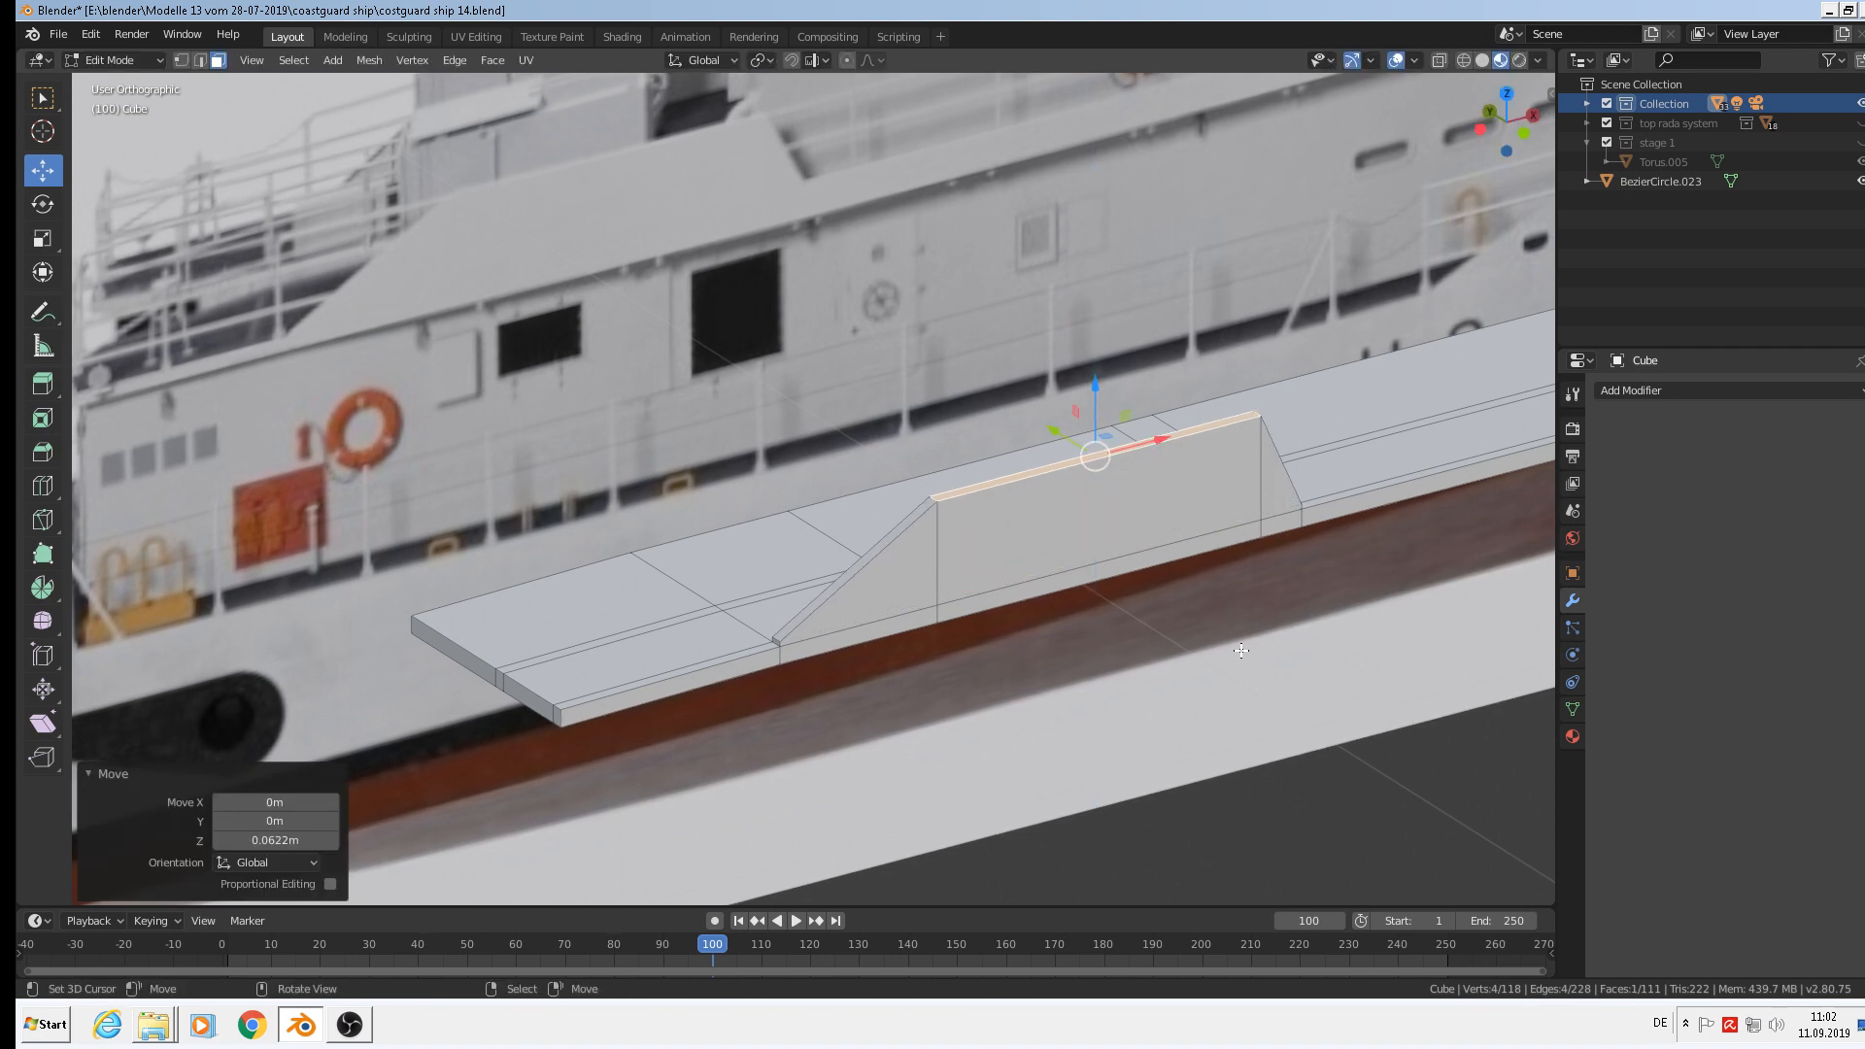
Compare the raised aft bulwark with the side-view reference and inspect the whole deck platform in Object Mode.
{"action": "key", "text": "KP_1"}
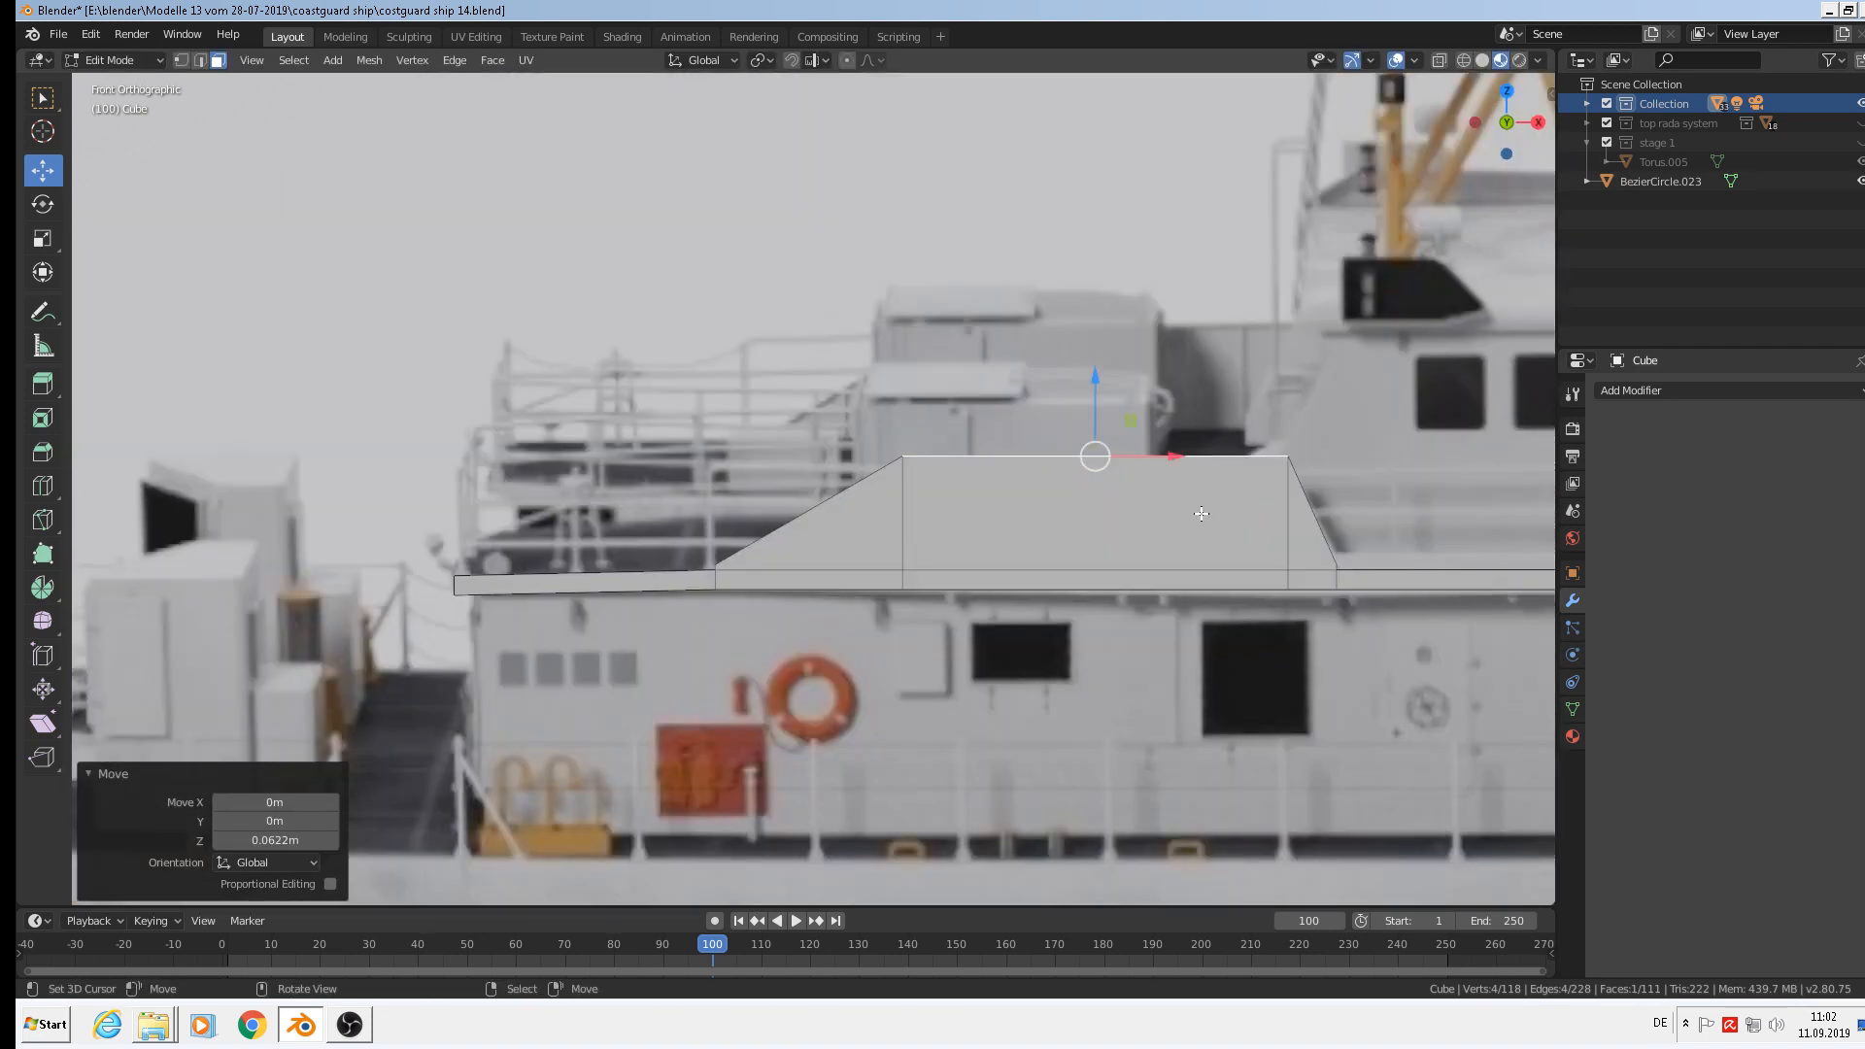
{"action": "scroll", "coordinate": [1143, 484], "scroll_direction": "down", "scroll_amount": 2}
{"action": "middle_click_drag", "start_coordinate": [1267, 556], "coordinate": [821, 532], "text": "shift"}
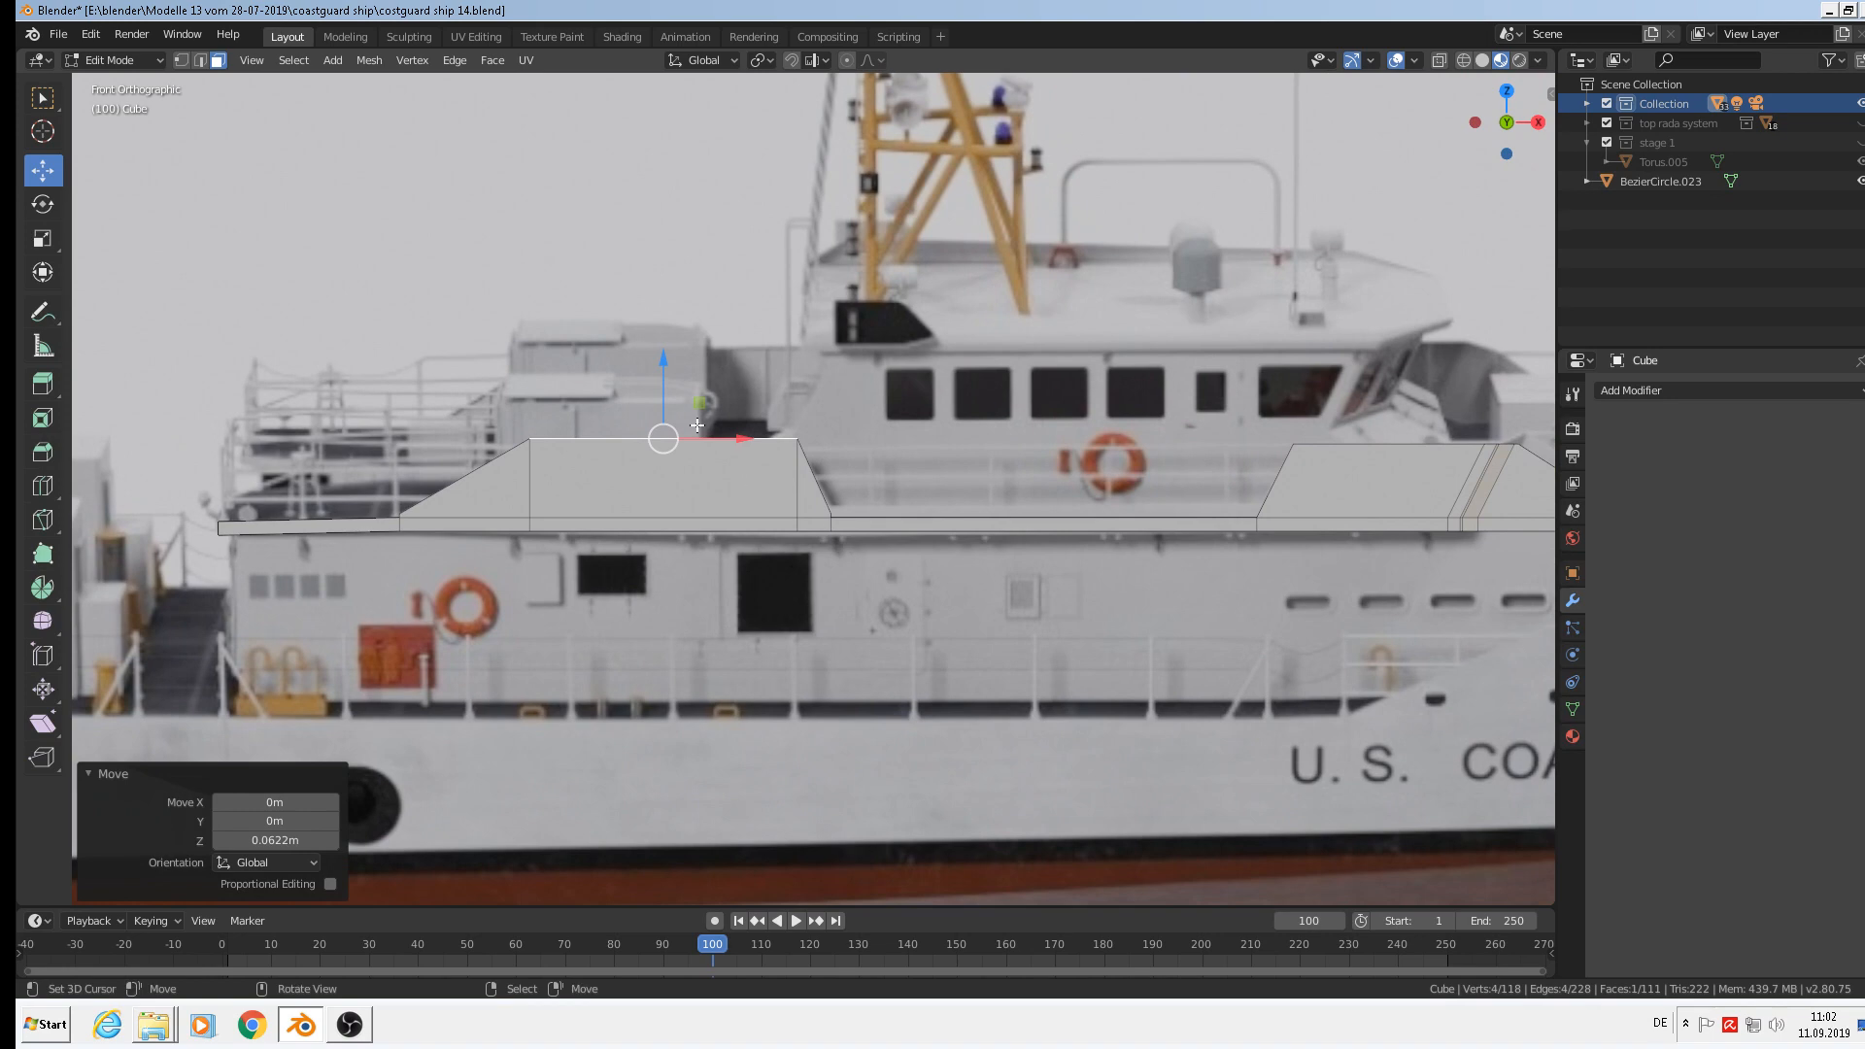
{"action": "key", "text": "Tab"}
{"action": "middle_click_drag", "start_coordinate": [765, 608], "coordinate": [822, 482]}
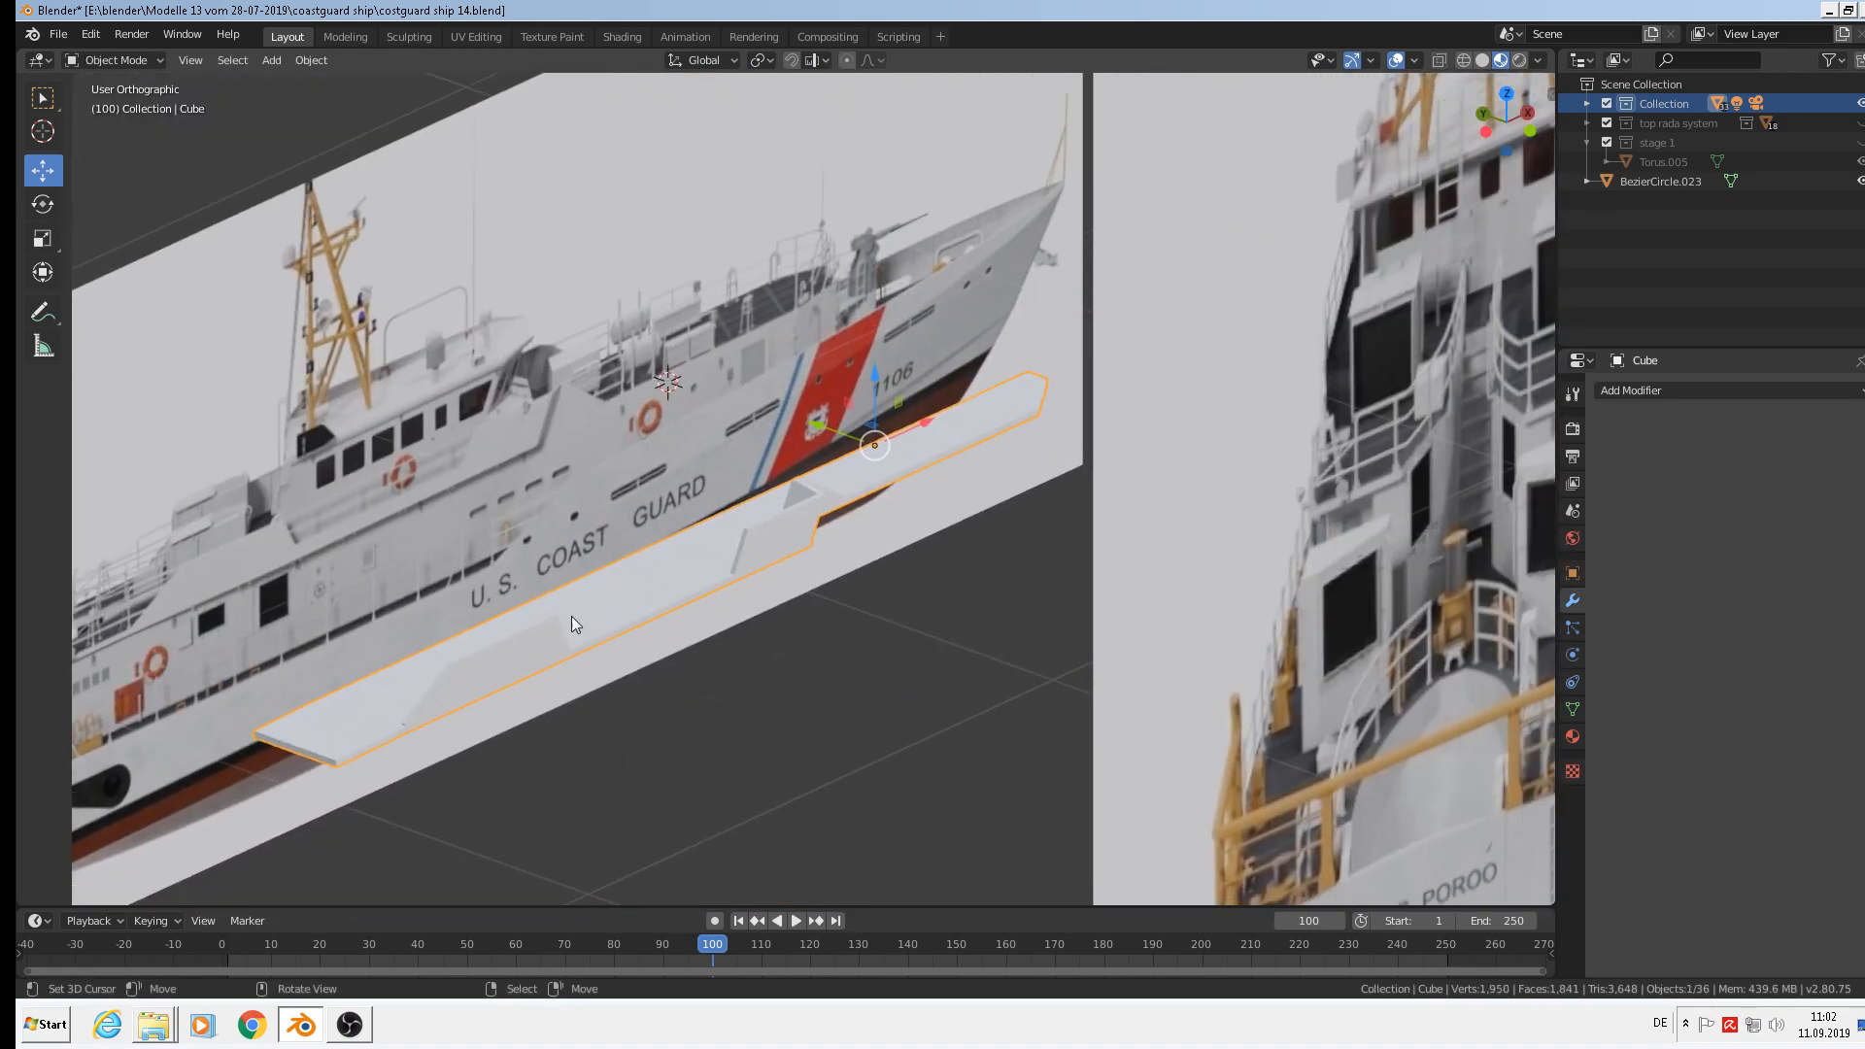
{"action": "middle_click_drag", "start_coordinate": [919, 451], "coordinate": [883, 621]}
{"action": "middle_click_drag", "start_coordinate": [550, 507], "coordinate": [501, 469]}
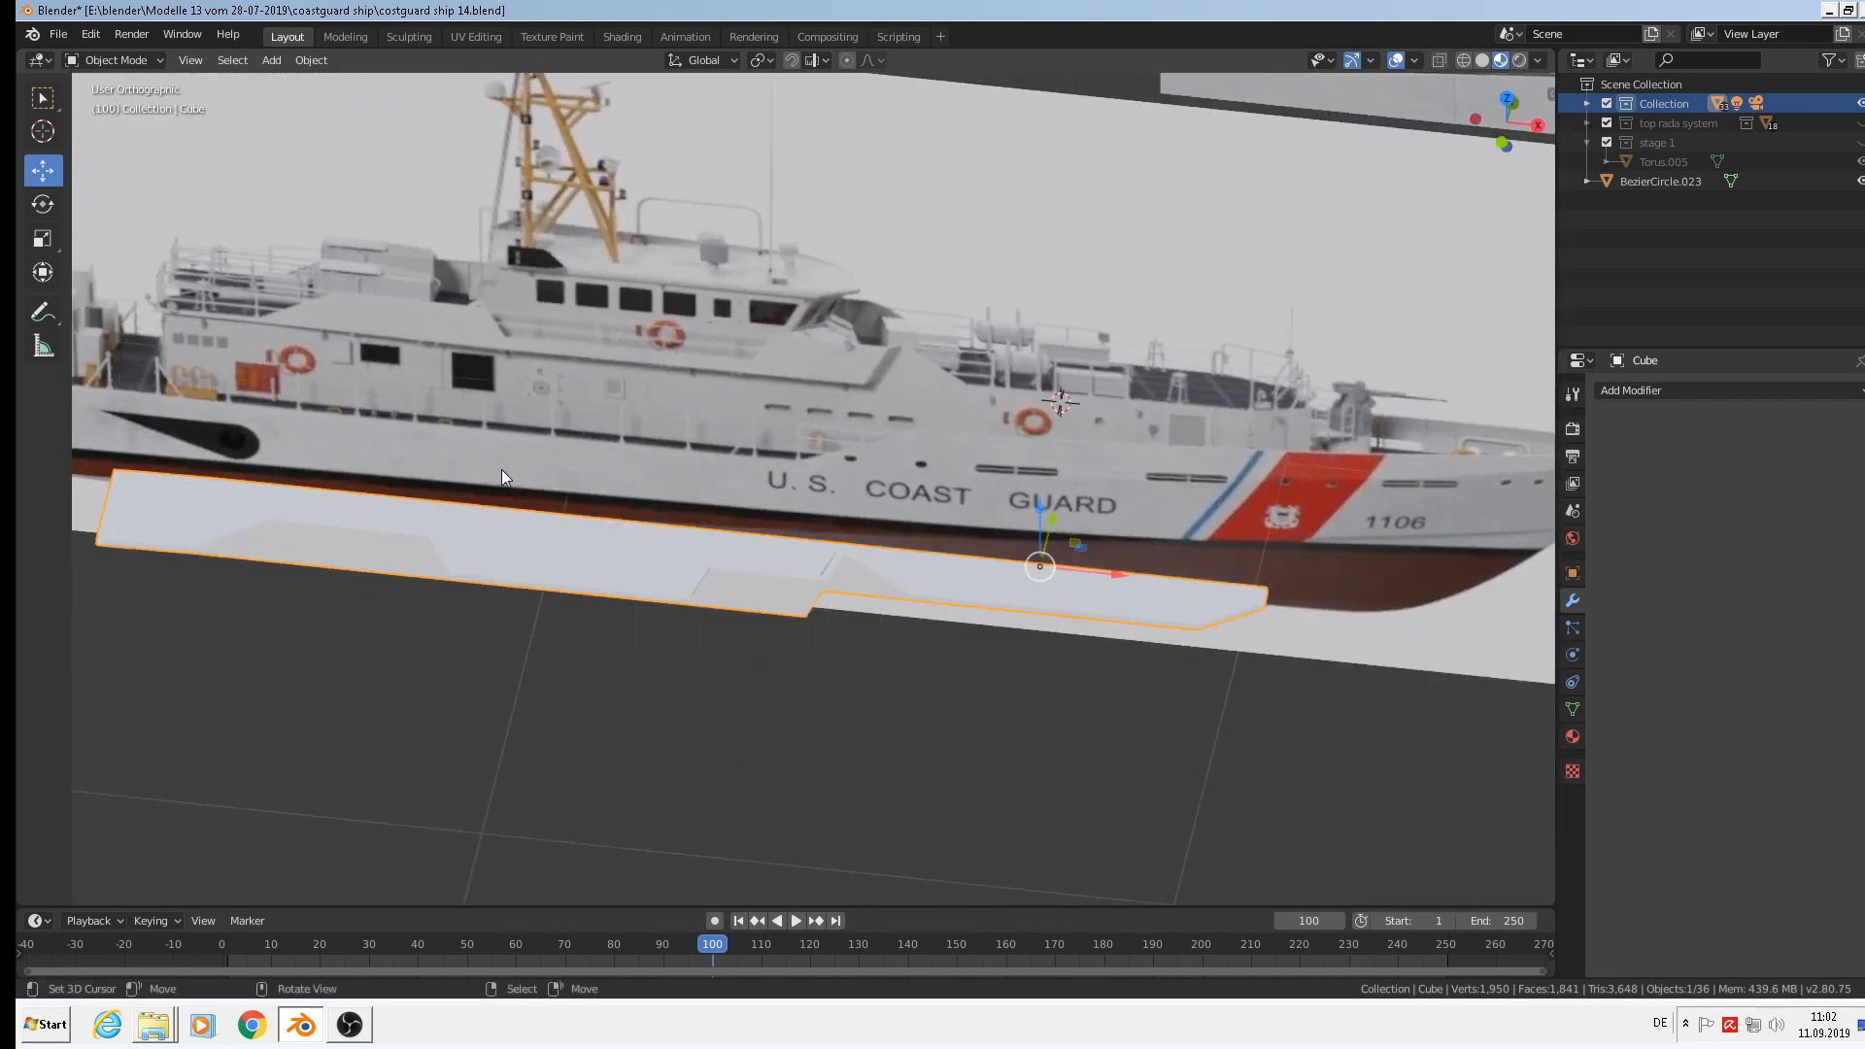
Save the file costguard ship 14.blend and return to a front view showing all the reference images.
{"action": "left_click", "coordinate": [58, 34]}
{"action": "left_click", "coordinate": [114, 163]}
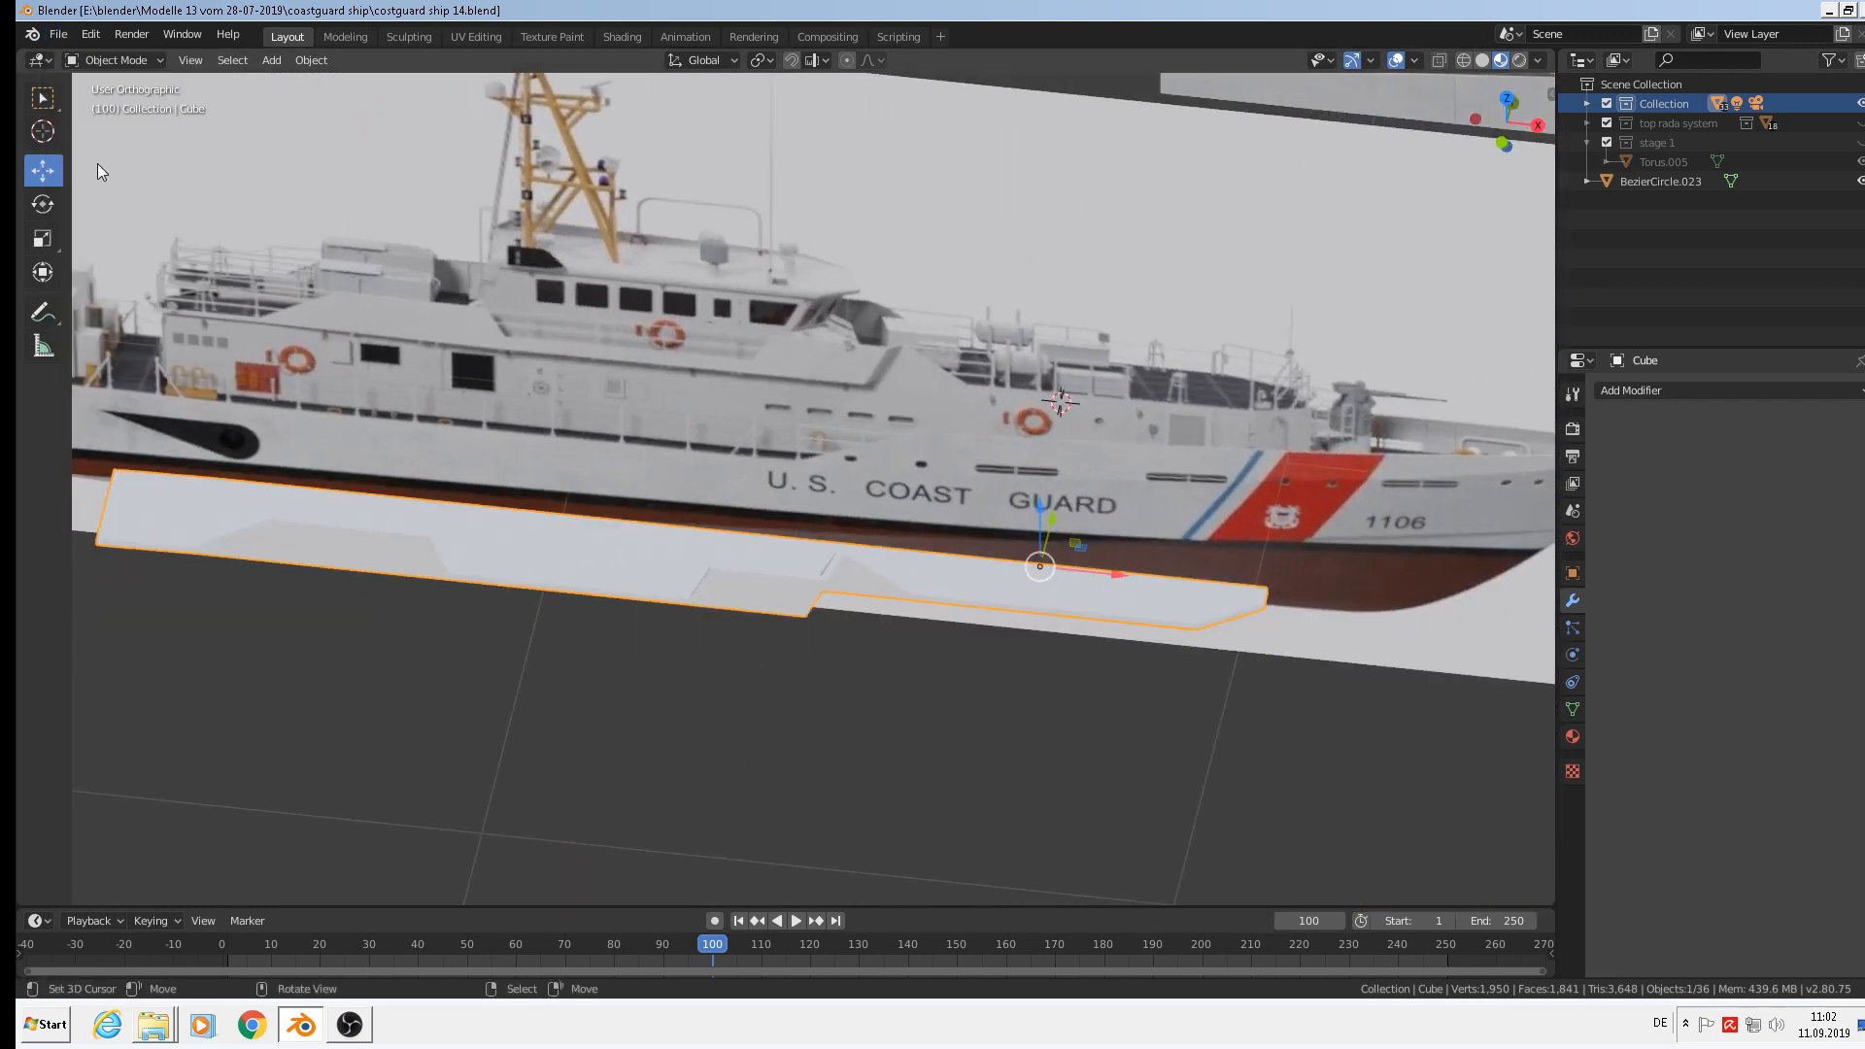
{"action": "key", "text": "KP_1"}
{"action": "scroll", "coordinate": [872, 577], "scroll_direction": "down", "scroll_amount": 5}
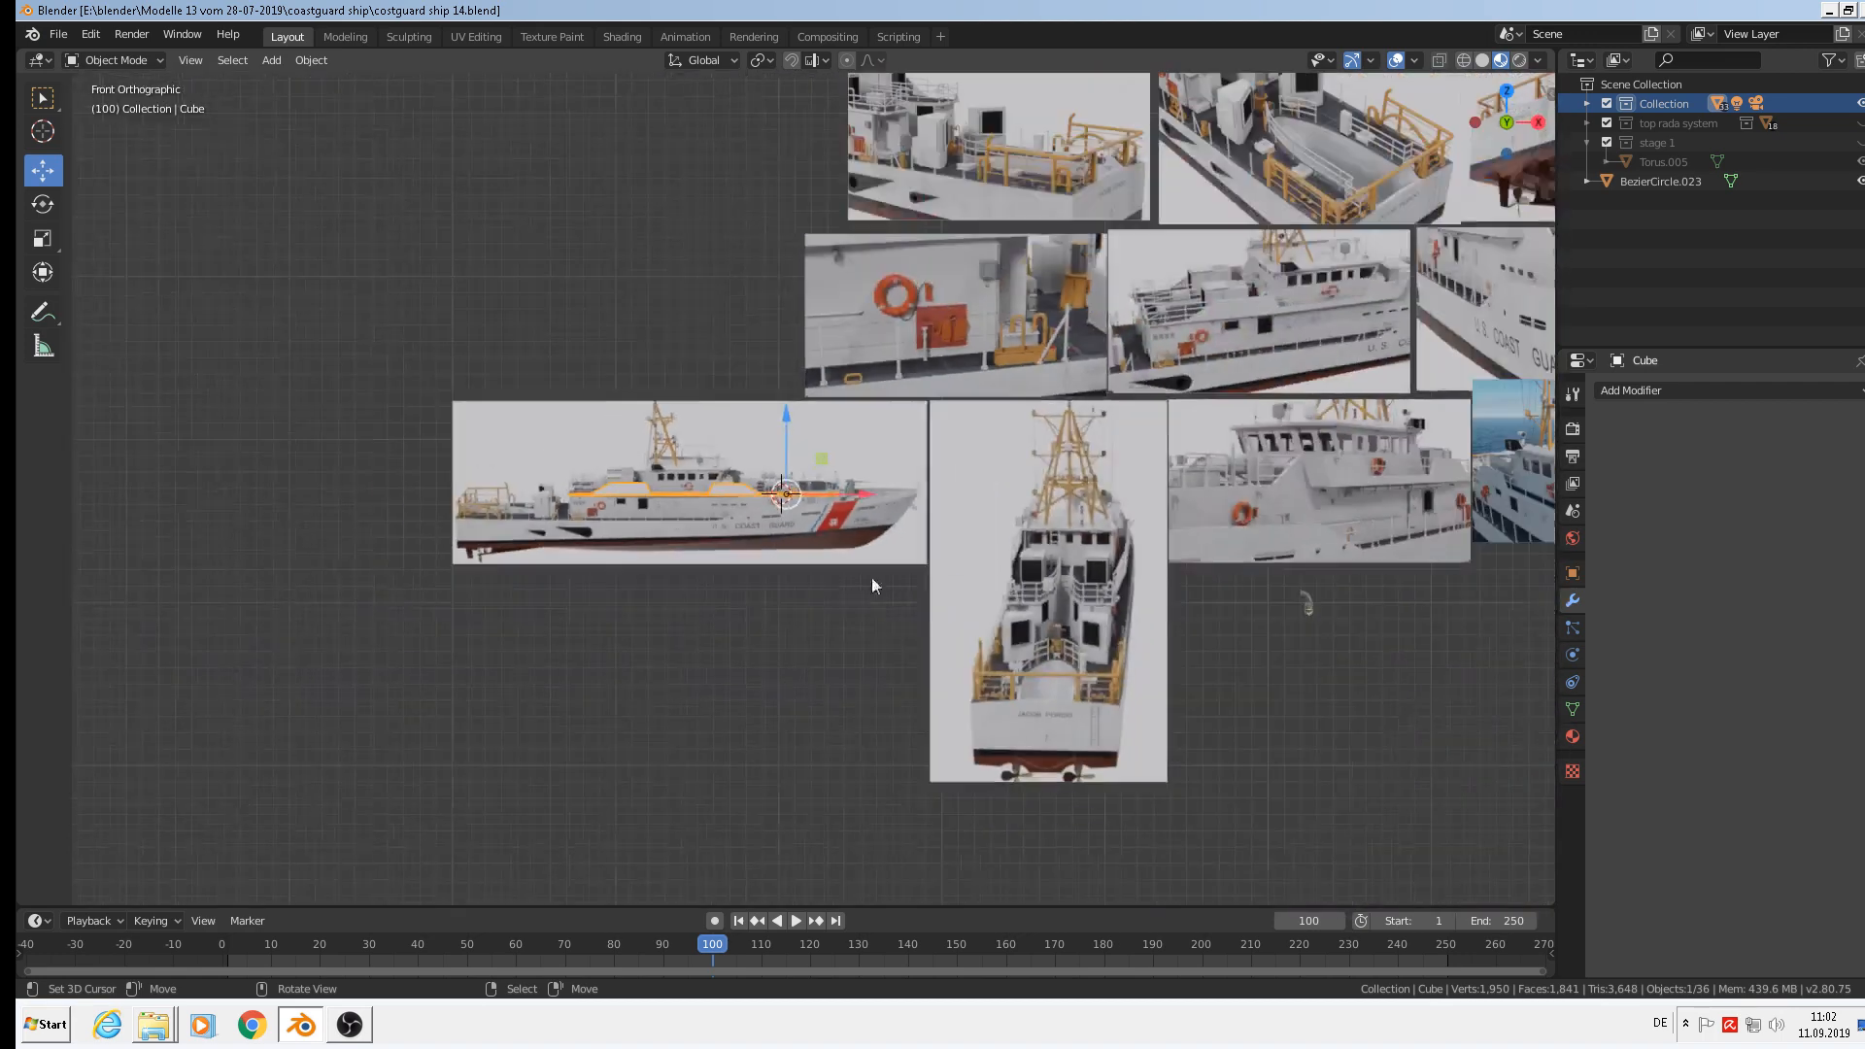
Compare the deck platform with the stern-view and side-view references, then examine its outline in top view.
{"action": "scroll", "coordinate": [1088, 680], "scroll_direction": "up", "scroll_amount": 6}
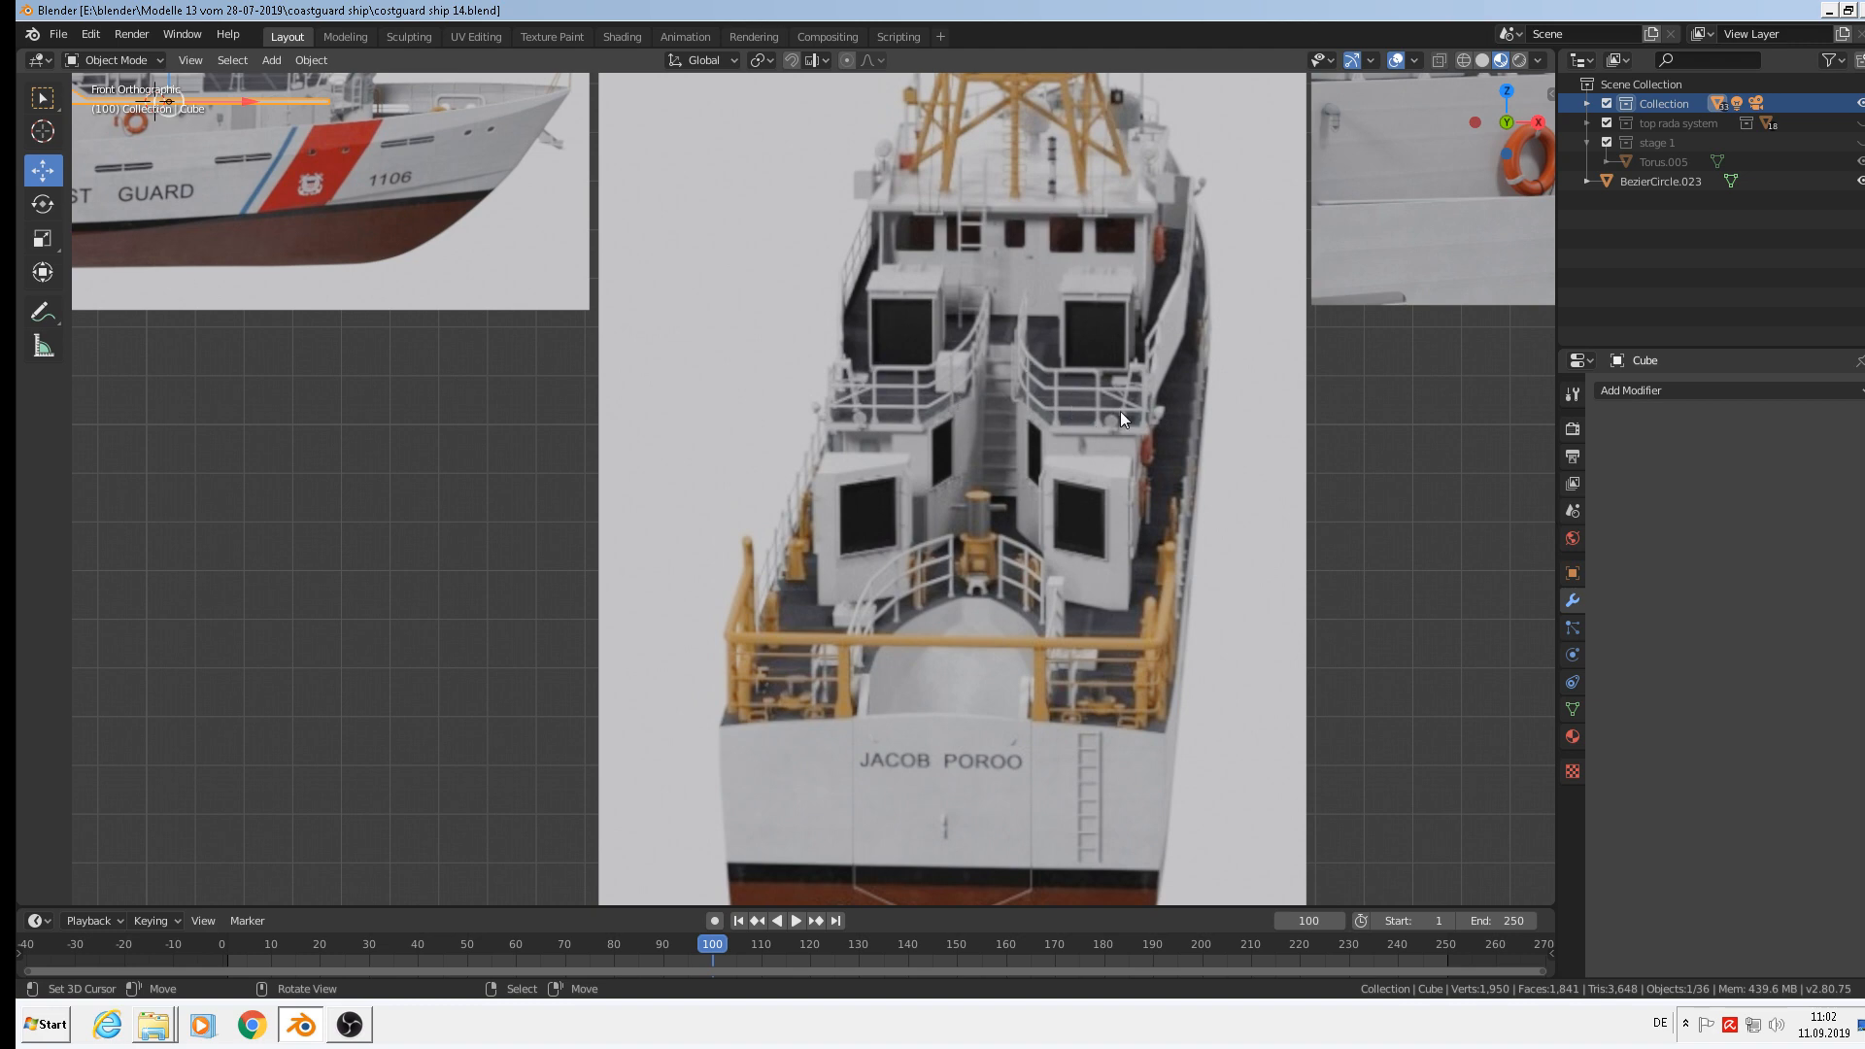
{"action": "middle_click_drag", "start_coordinate": [506, 287], "coordinate": [1302, 516], "text": "shift"}
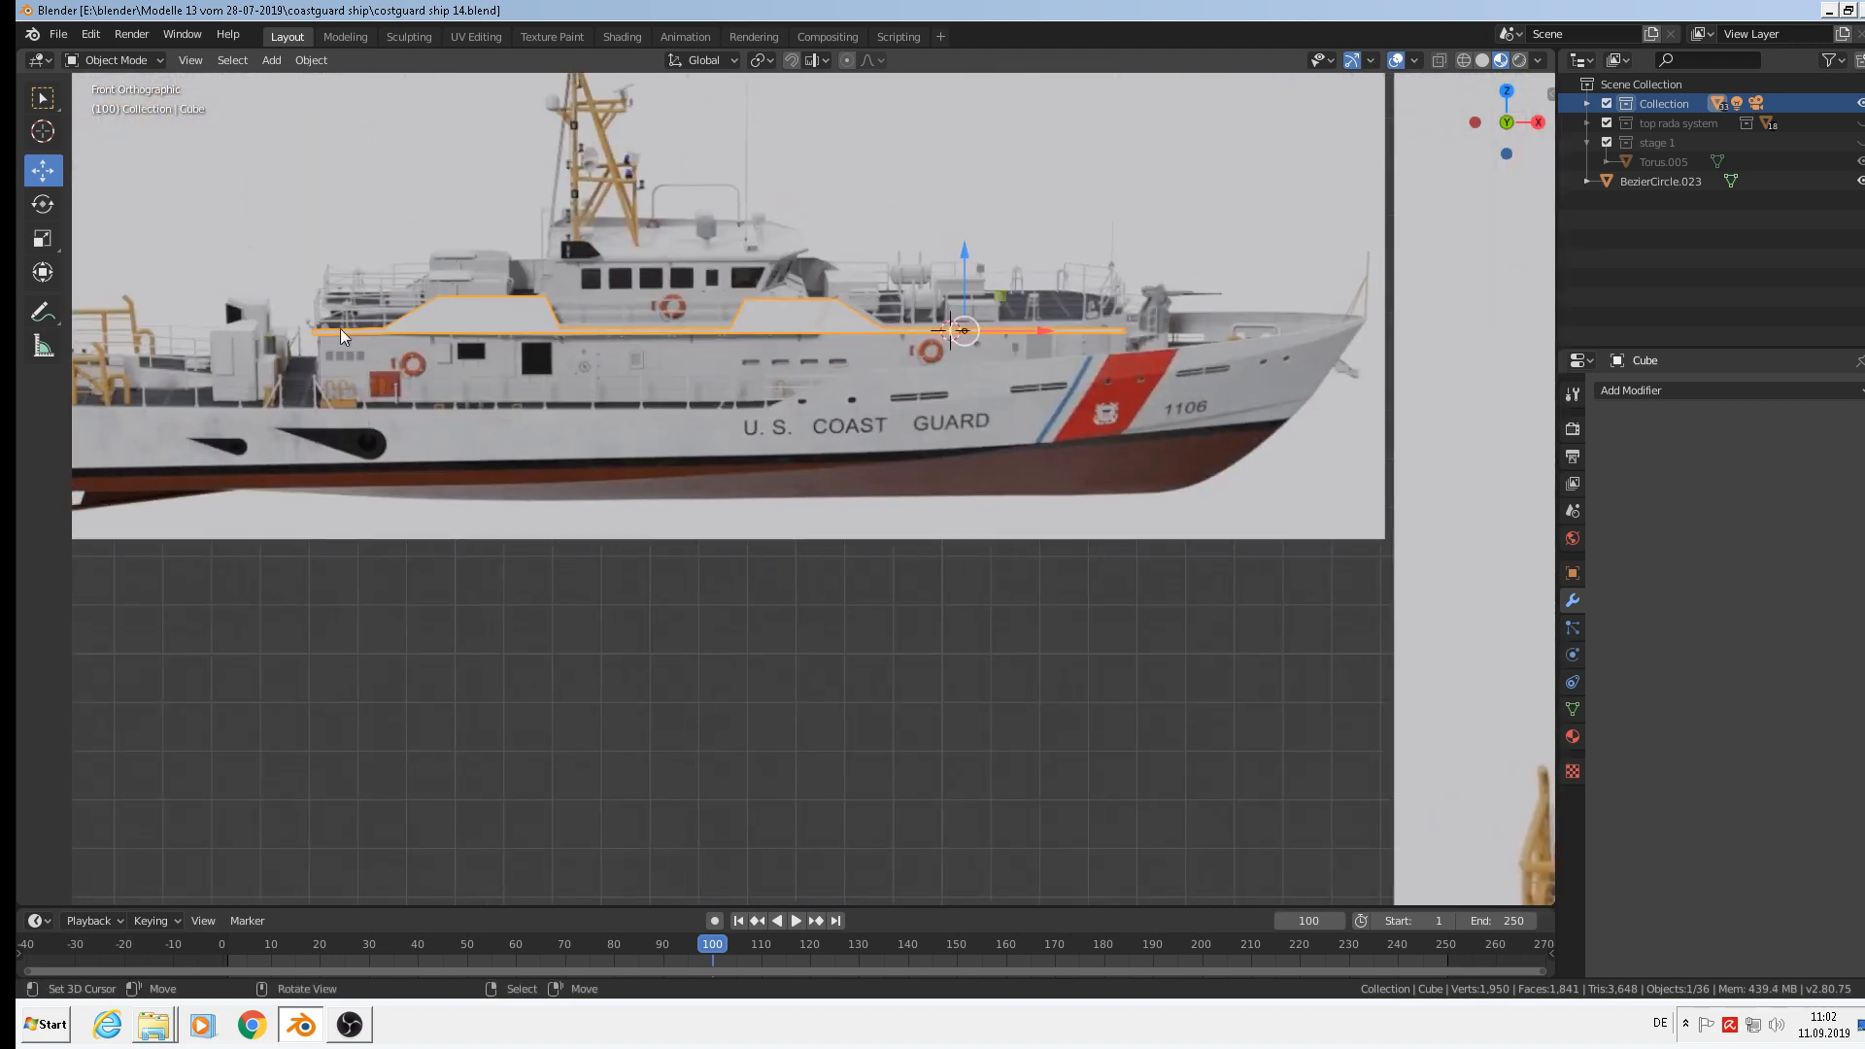
{"action": "middle_click_drag", "start_coordinate": [340, 330], "coordinate": [335, 438]}
{"action": "scroll", "coordinate": [307, 260], "scroll_direction": "up", "scroll_amount": 3}
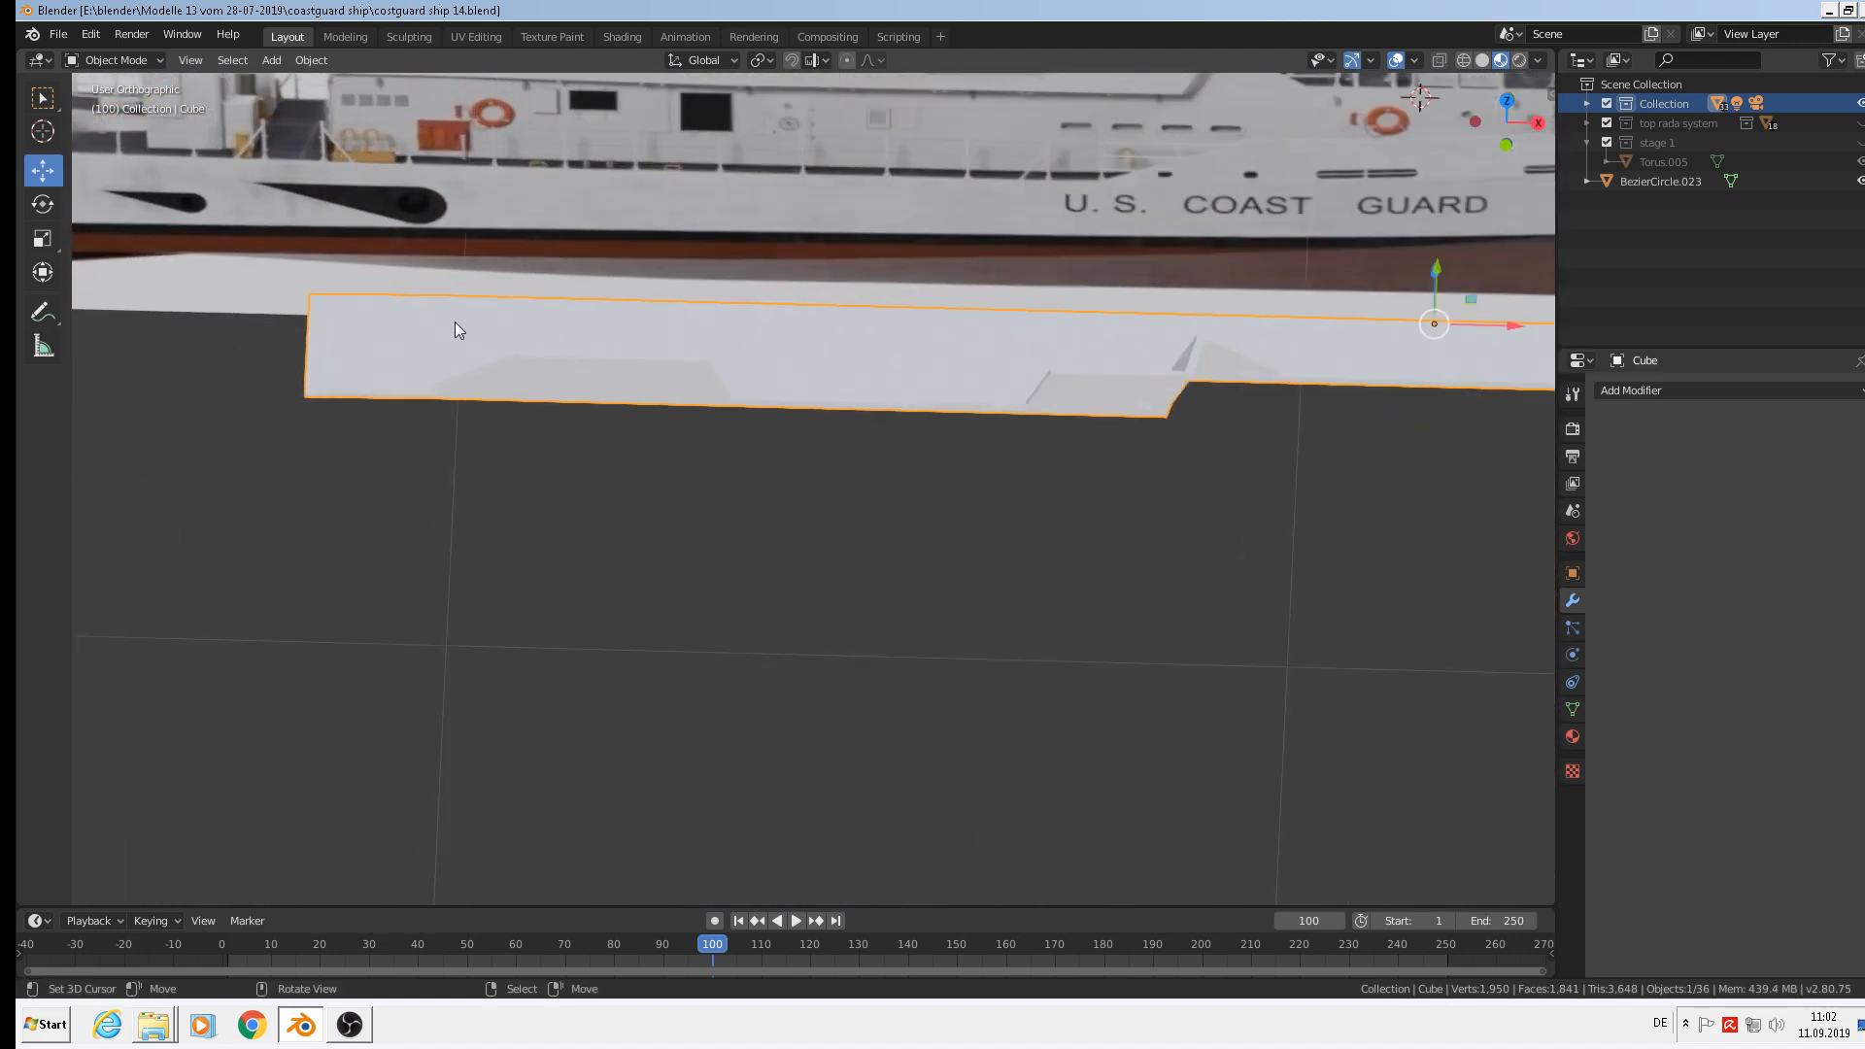
{"action": "key", "text": "KP_7"}
{"action": "scroll", "coordinate": [522, 335], "scroll_direction": "down", "scroll_amount": 2}
{"action": "scroll", "coordinate": [783, 312], "scroll_direction": "up", "scroll_amount": 1}
{"action": "middle_click_drag", "start_coordinate": [783, 312], "coordinate": [825, 455], "text": "shift"}
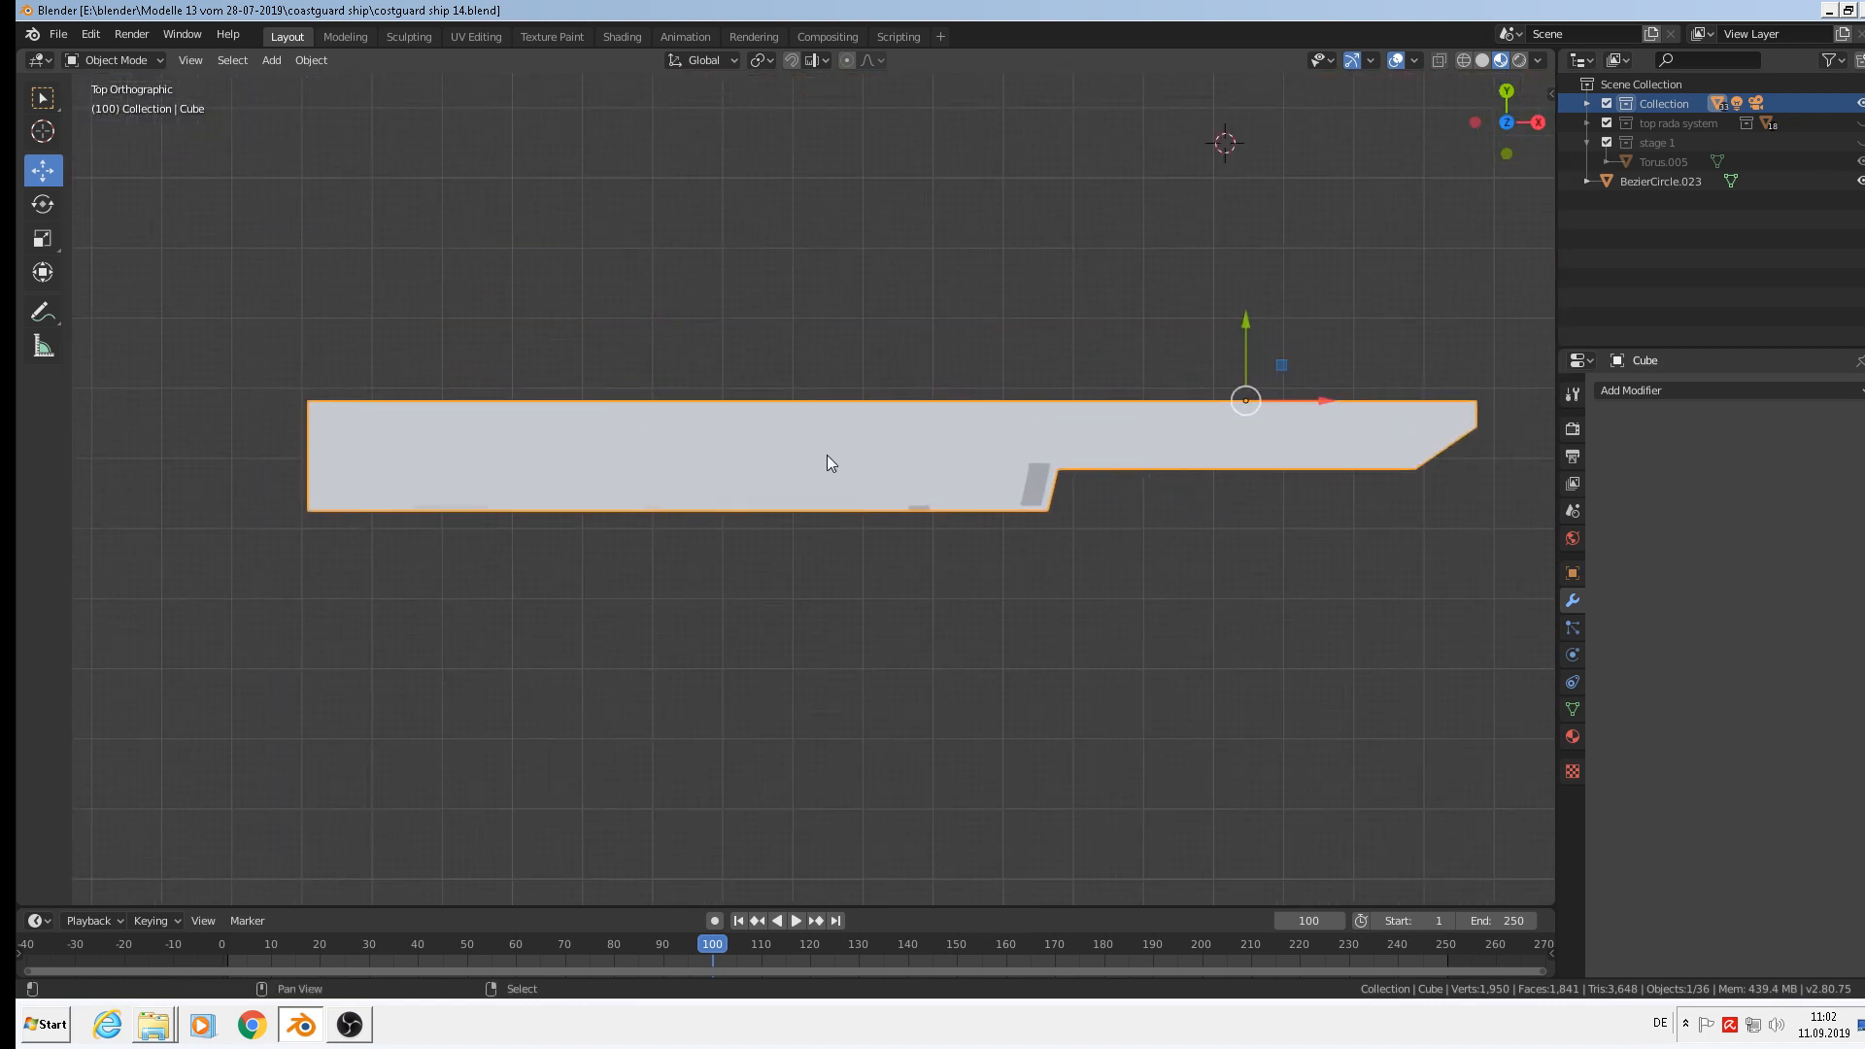
Widen the deck platform by moving all vertices along its inner centreline edge 0.0818 m along Y, with X-ray enabled.
{"action": "key", "text": "Tab"}
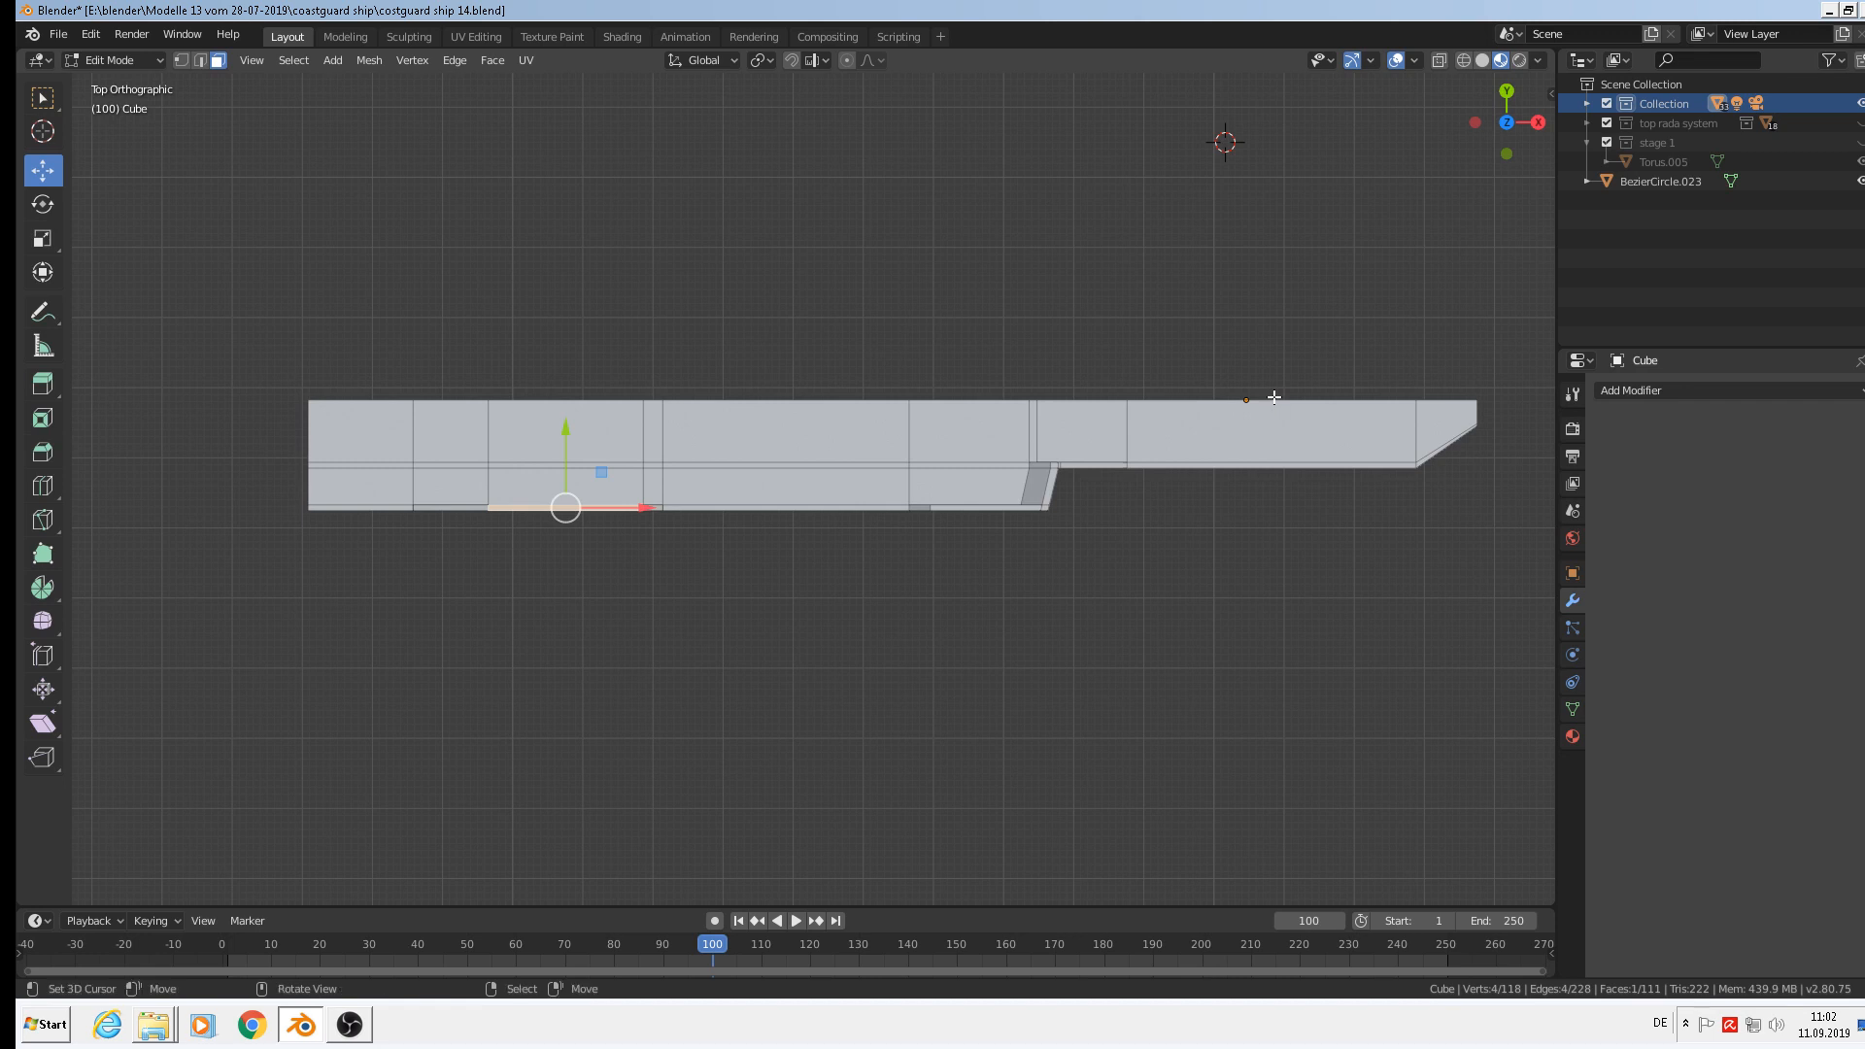
{"action": "scroll", "coordinate": [1273, 399], "scroll_direction": "down", "scroll_amount": 2}
{"action": "left_click", "coordinate": [1439, 61]}
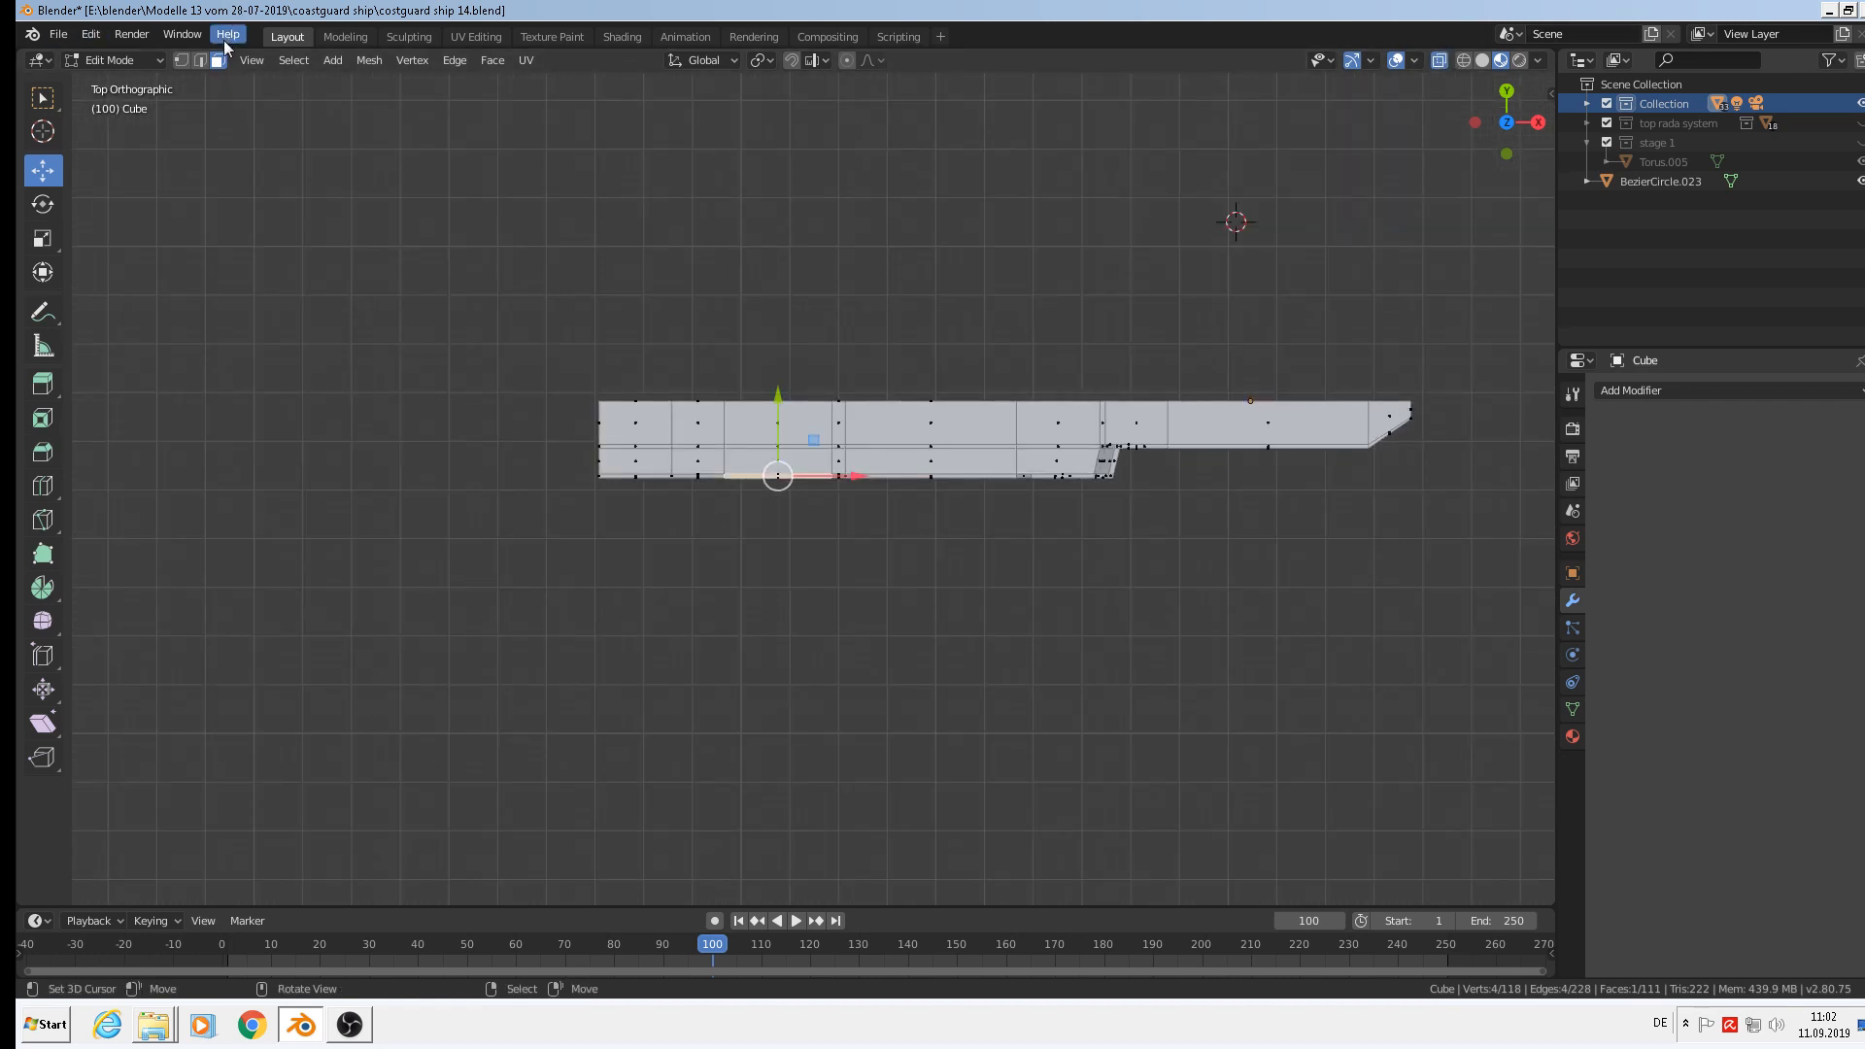
{"action": "left_click", "coordinate": [181, 60]}
{"action": "key", "text": "alt+a"}
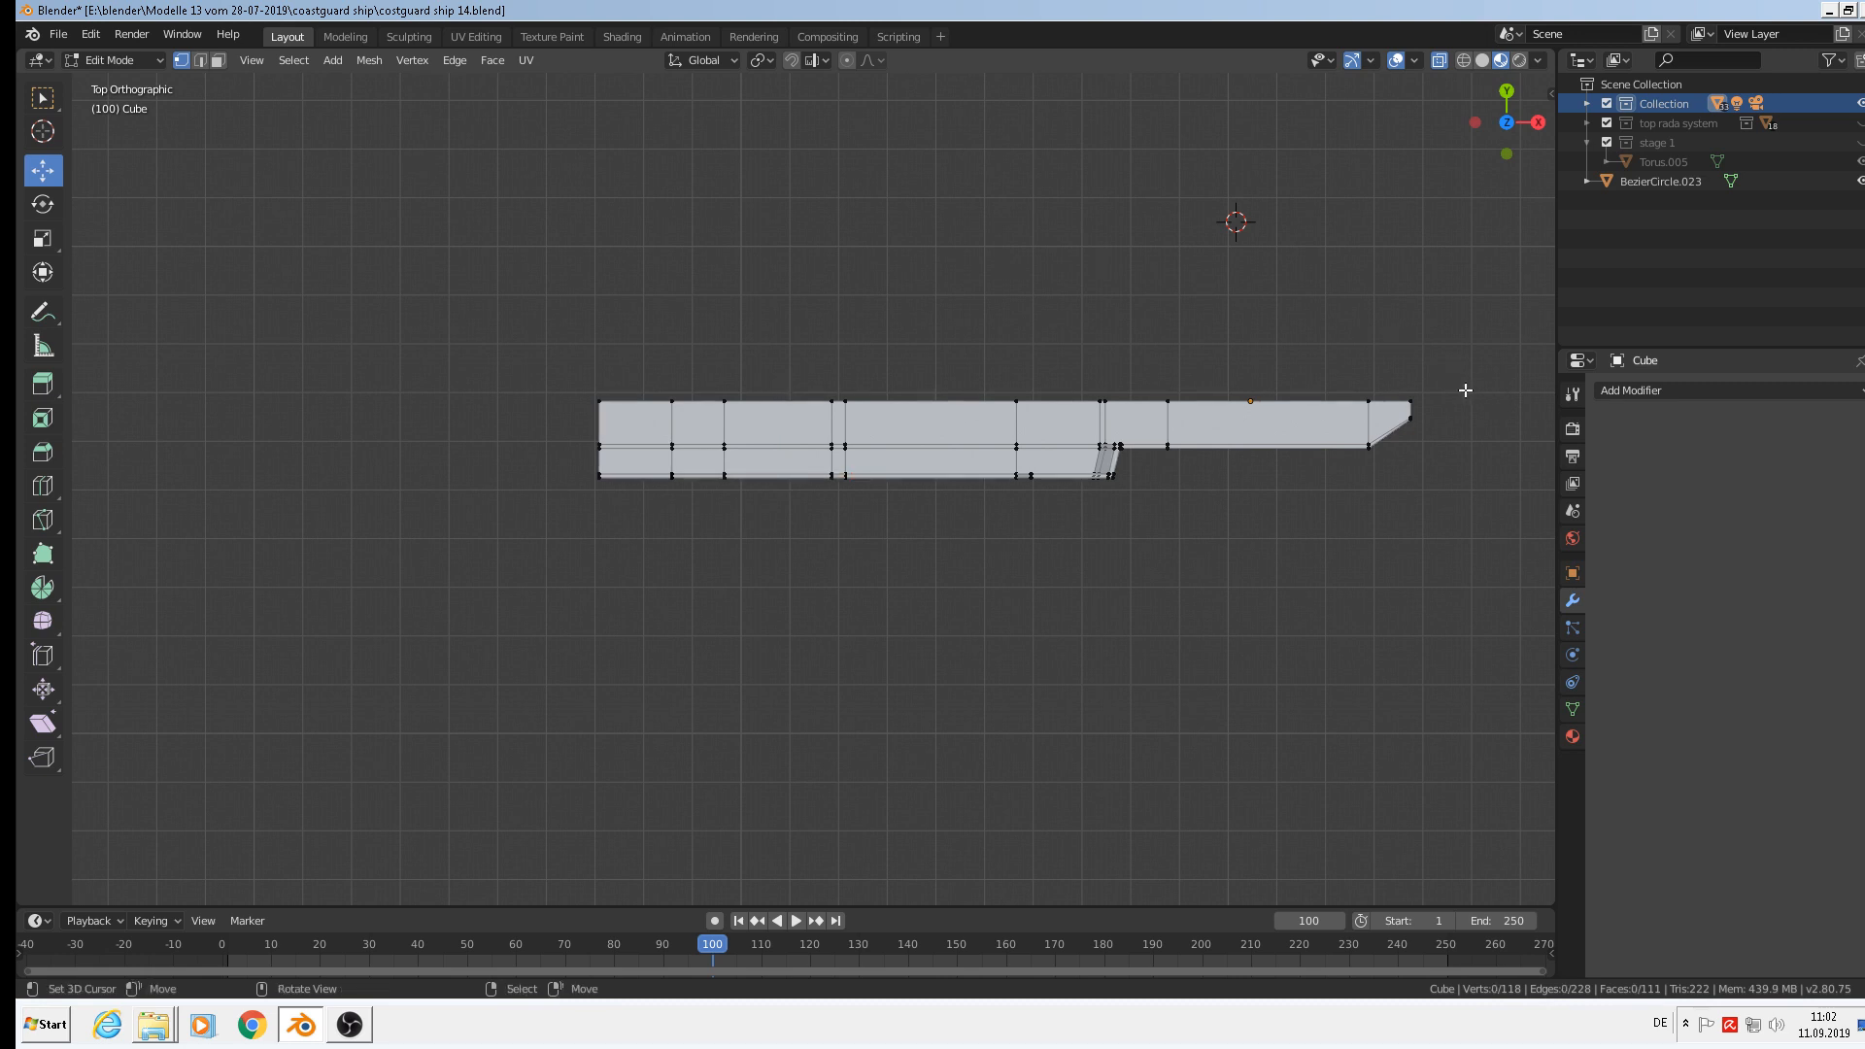
{"action": "key", "text": "b"}
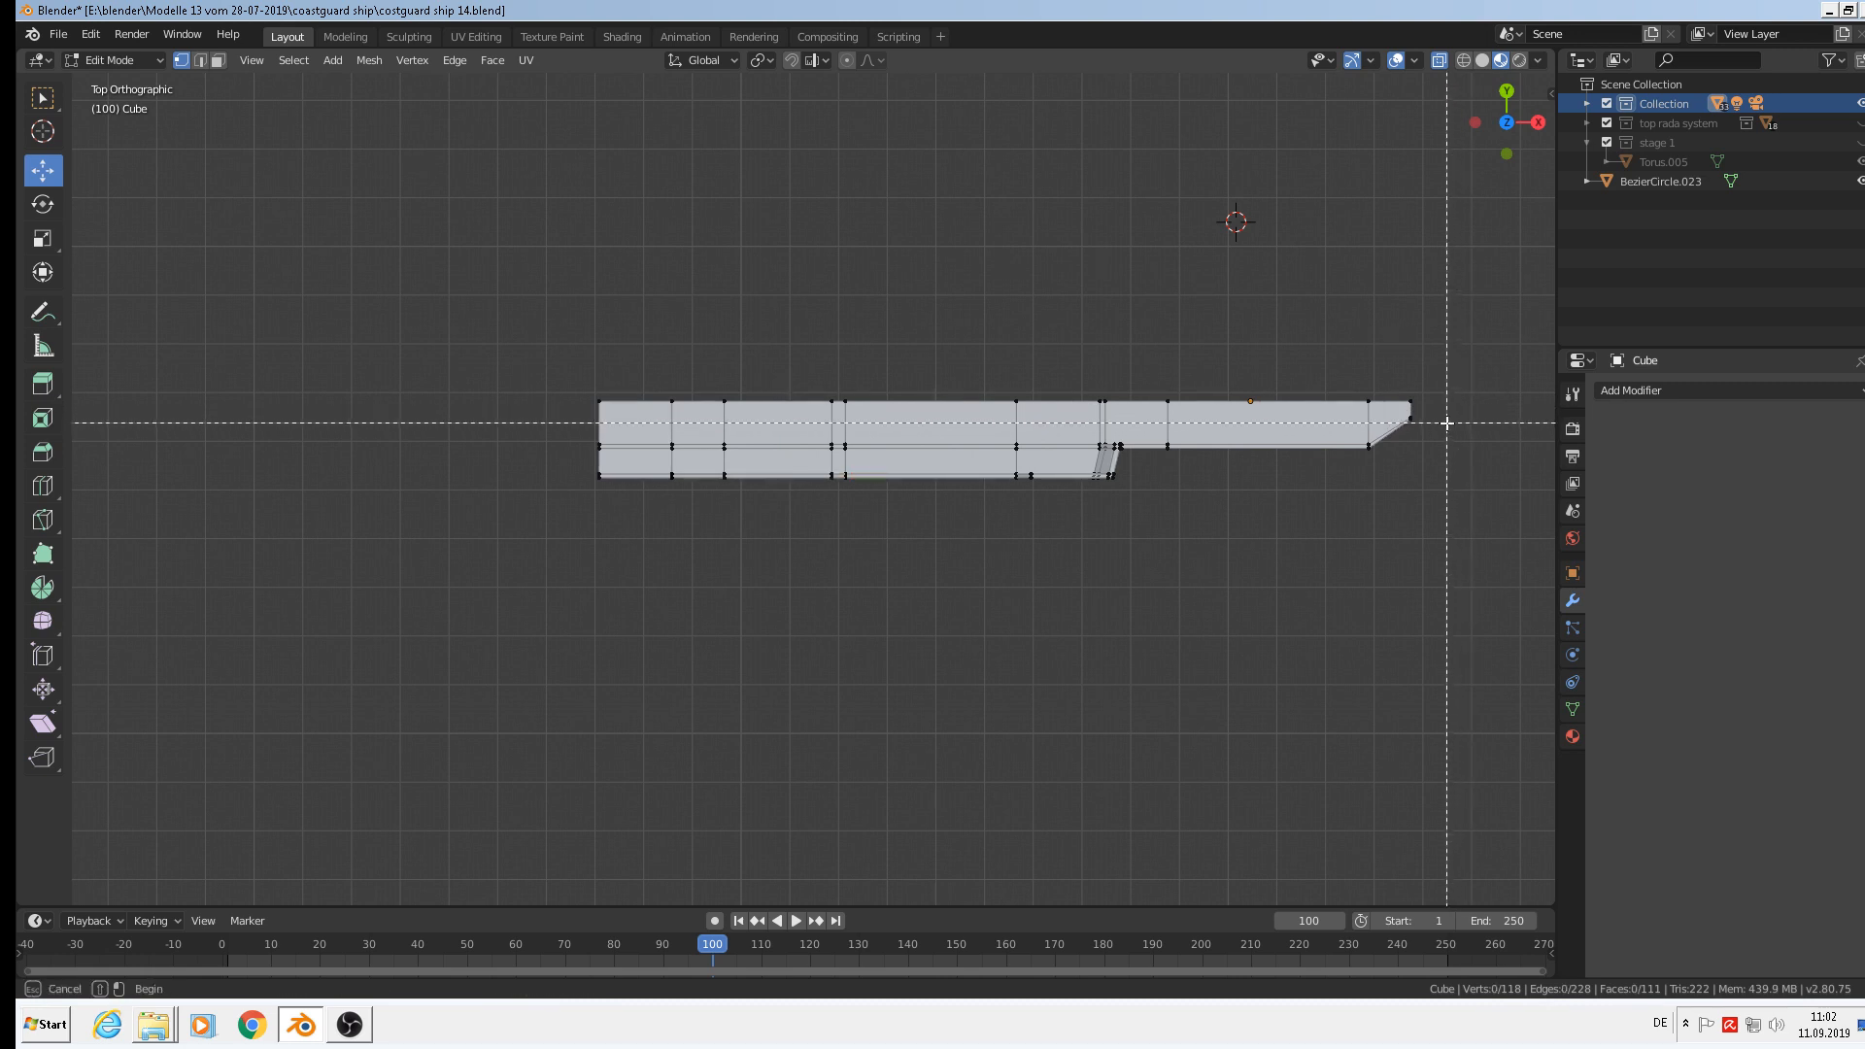
{"action": "left_click_drag", "start_coordinate": [1442, 423], "coordinate": [325, 308]}
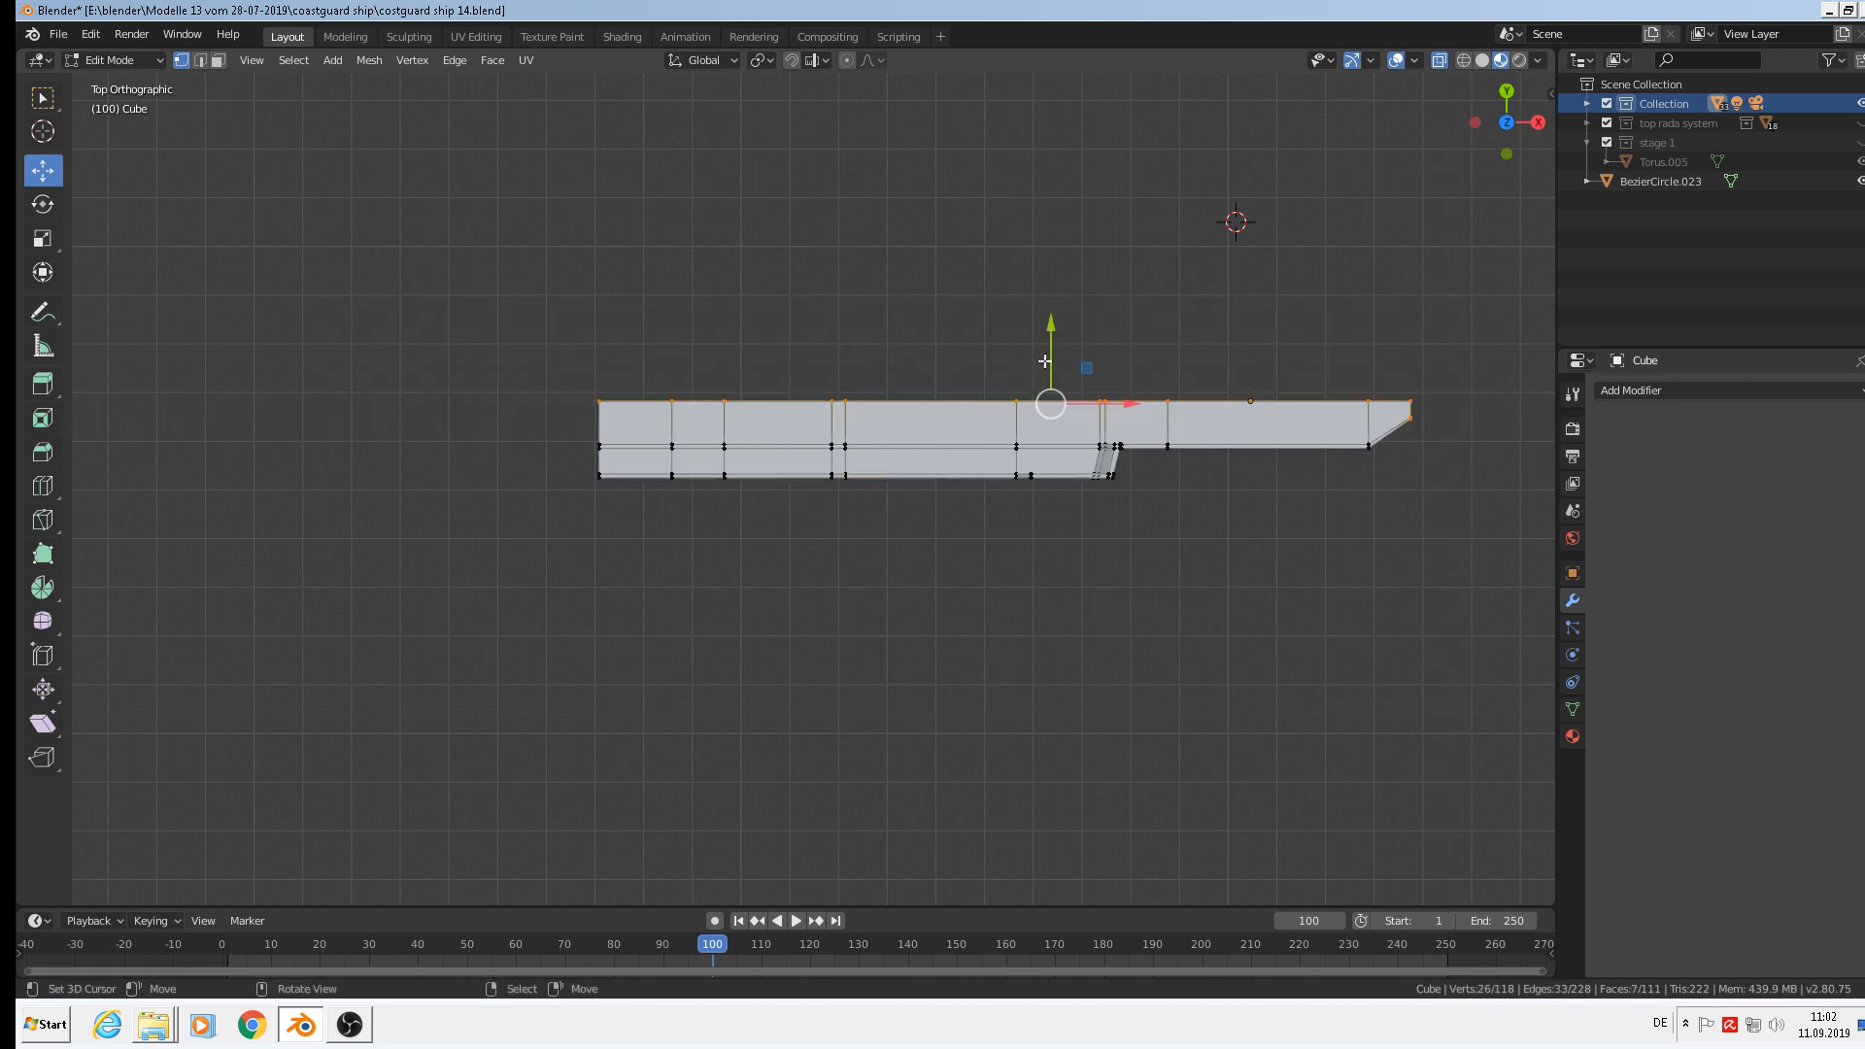
{"action": "left_click_drag", "start_coordinate": [1049, 342], "coordinate": [1048, 300]}
Add a lengthwise loop cut near the deck's inner centreline edge, slid to a factor of -0.356.
{"action": "scroll", "coordinate": [924, 499], "scroll_direction": "up", "scroll_amount": 2}
{"action": "middle_click_drag", "start_coordinate": [924, 499], "coordinate": [717, 445]}
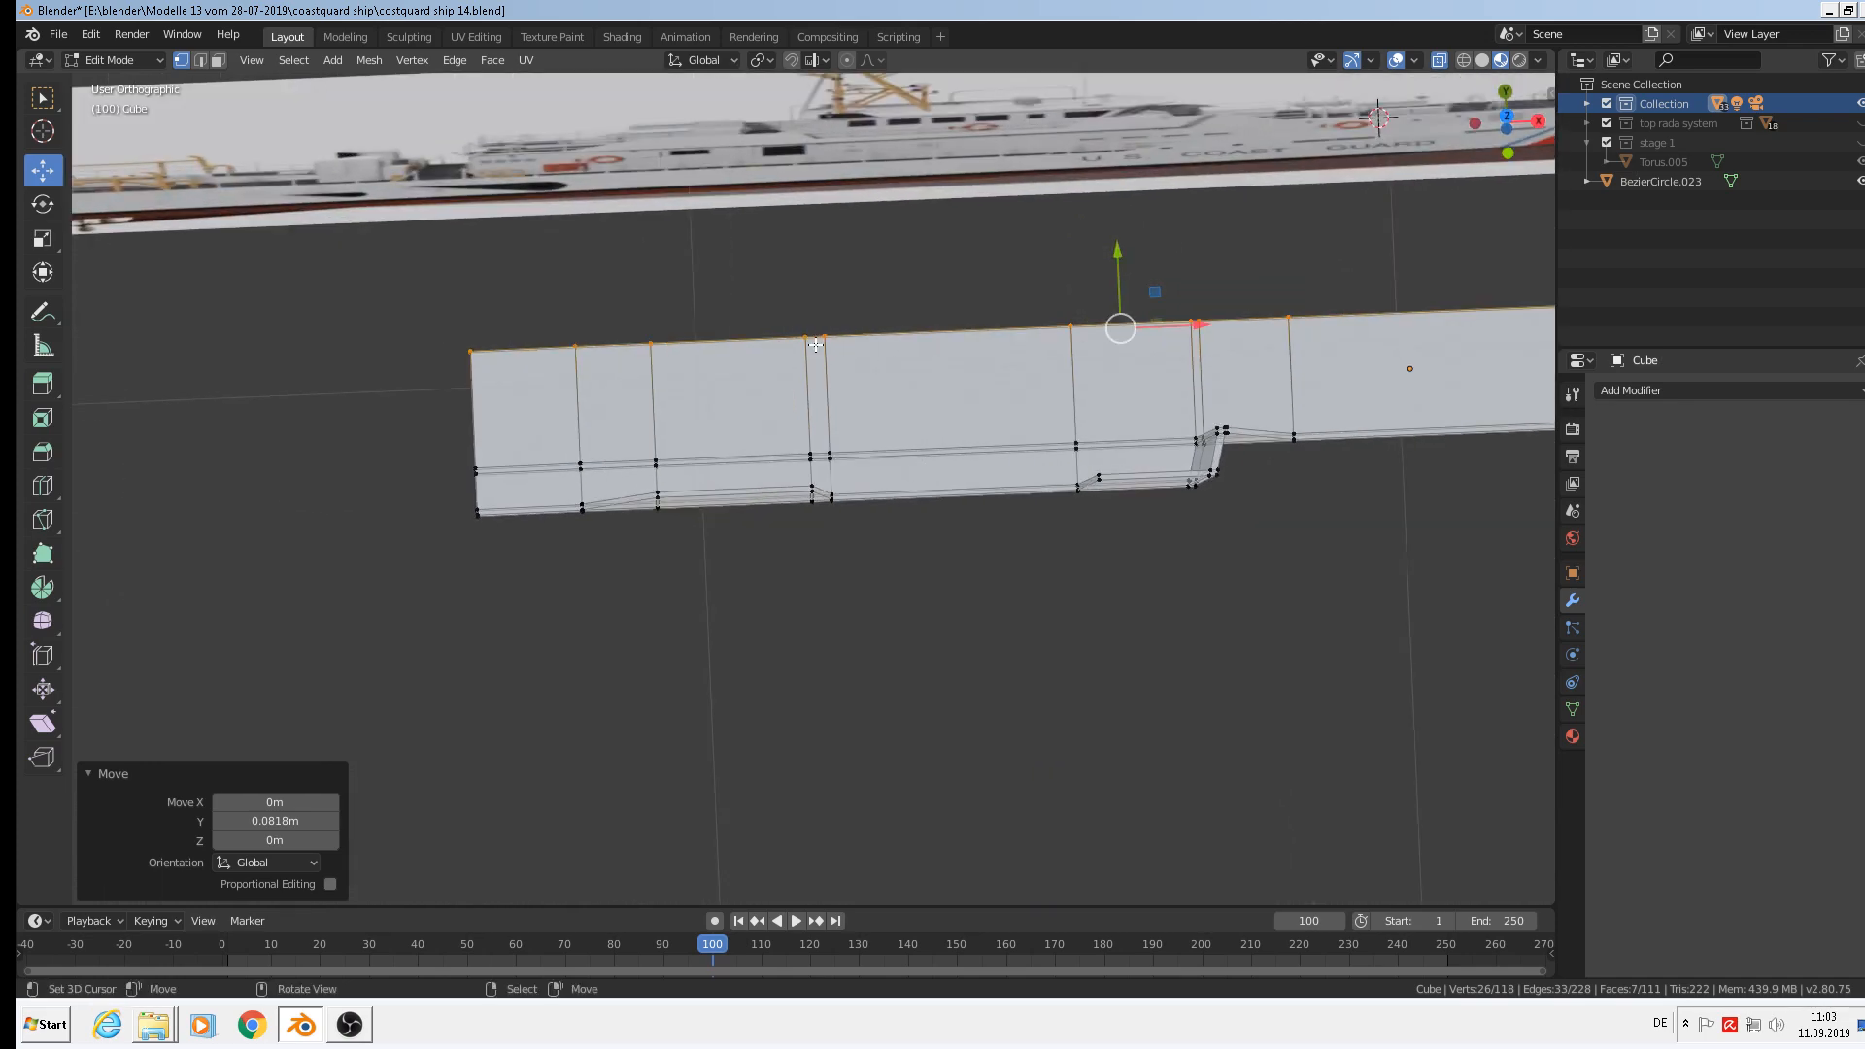
{"action": "middle_click_drag", "start_coordinate": [815, 345], "coordinate": [754, 378]}
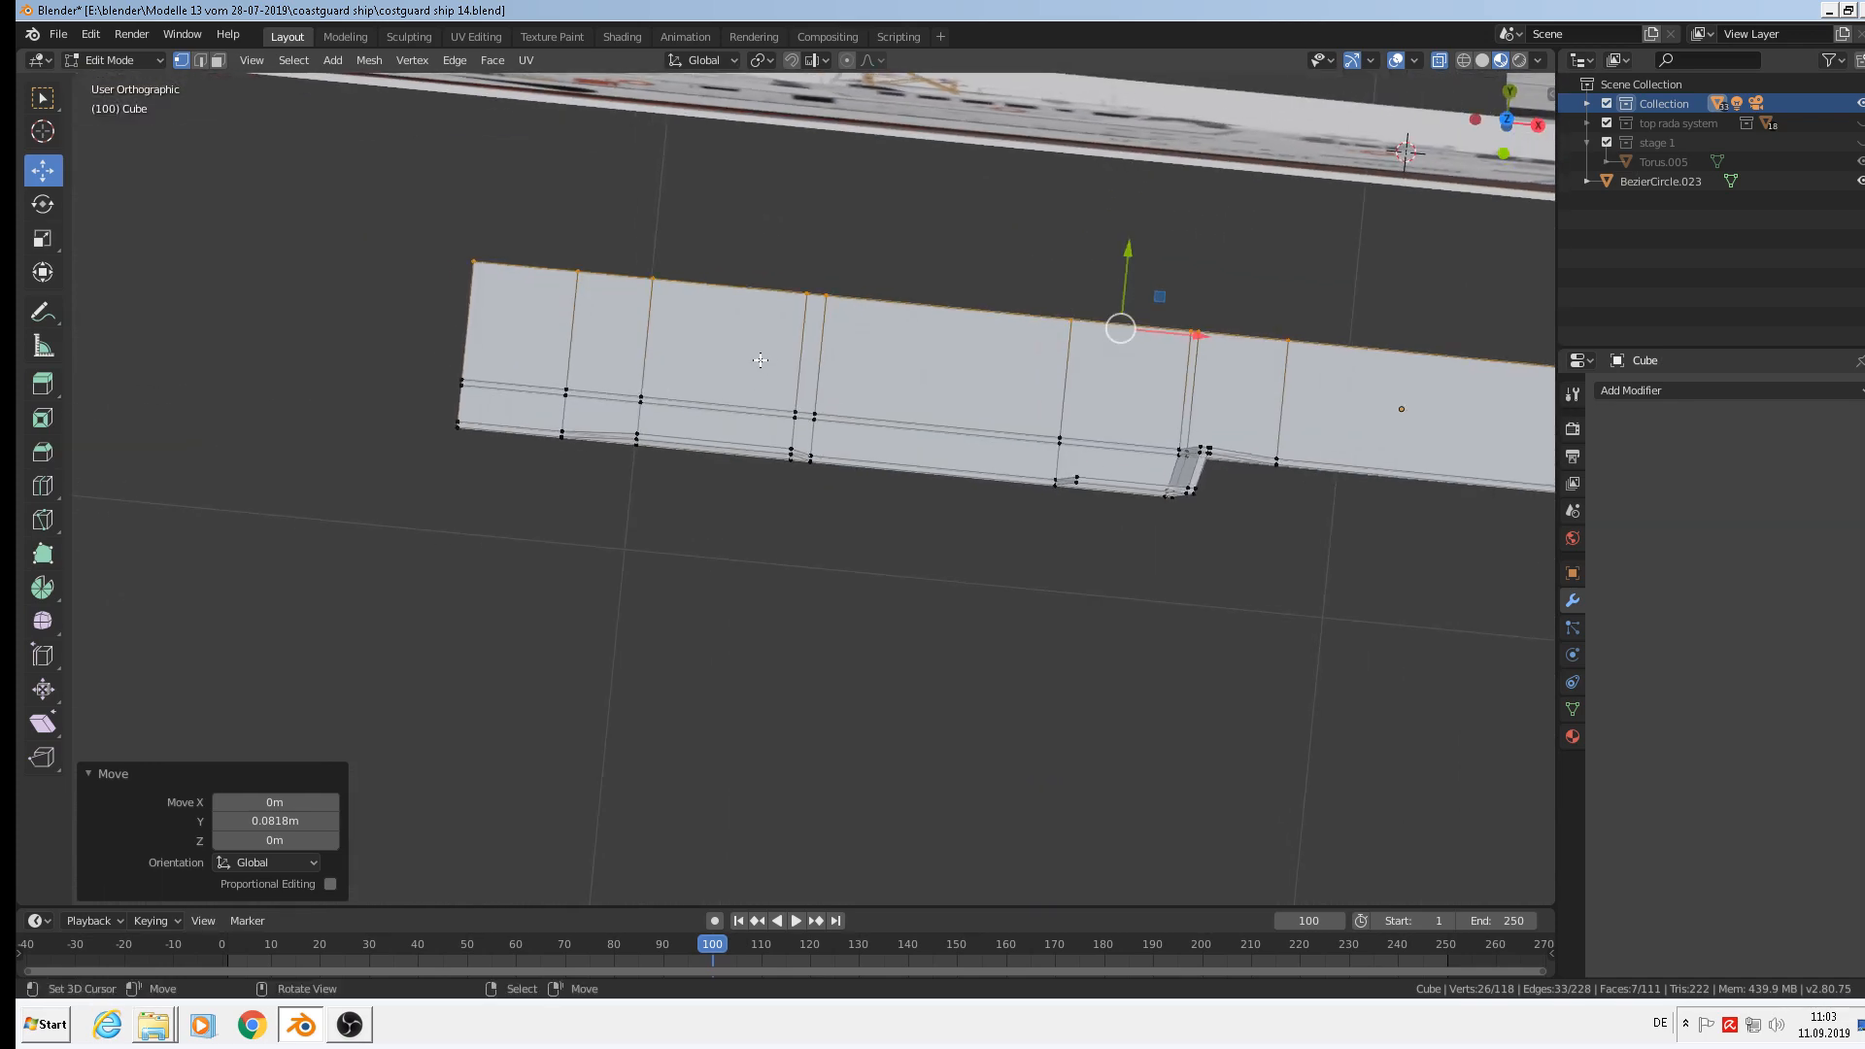
{"action": "key", "text": "KP_1"}
{"action": "key", "text": "KP_7"}
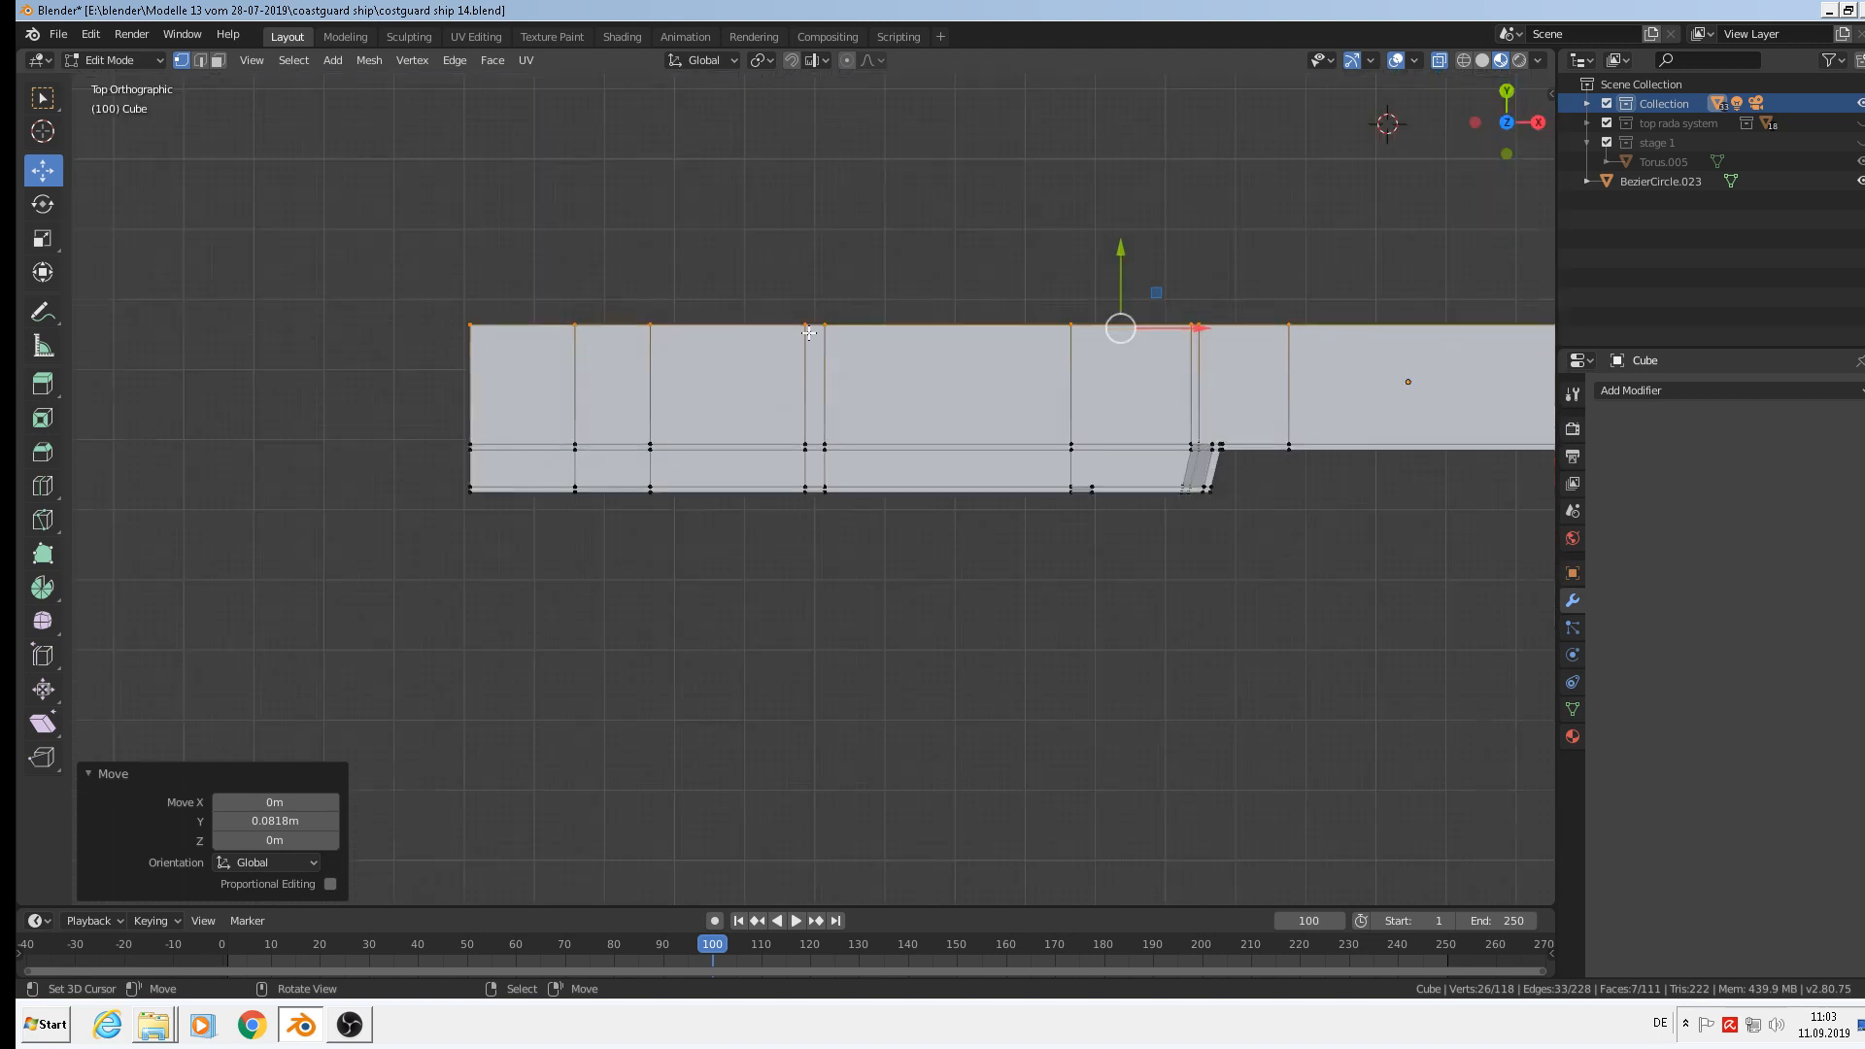
{"action": "key", "text": "ctrl"}
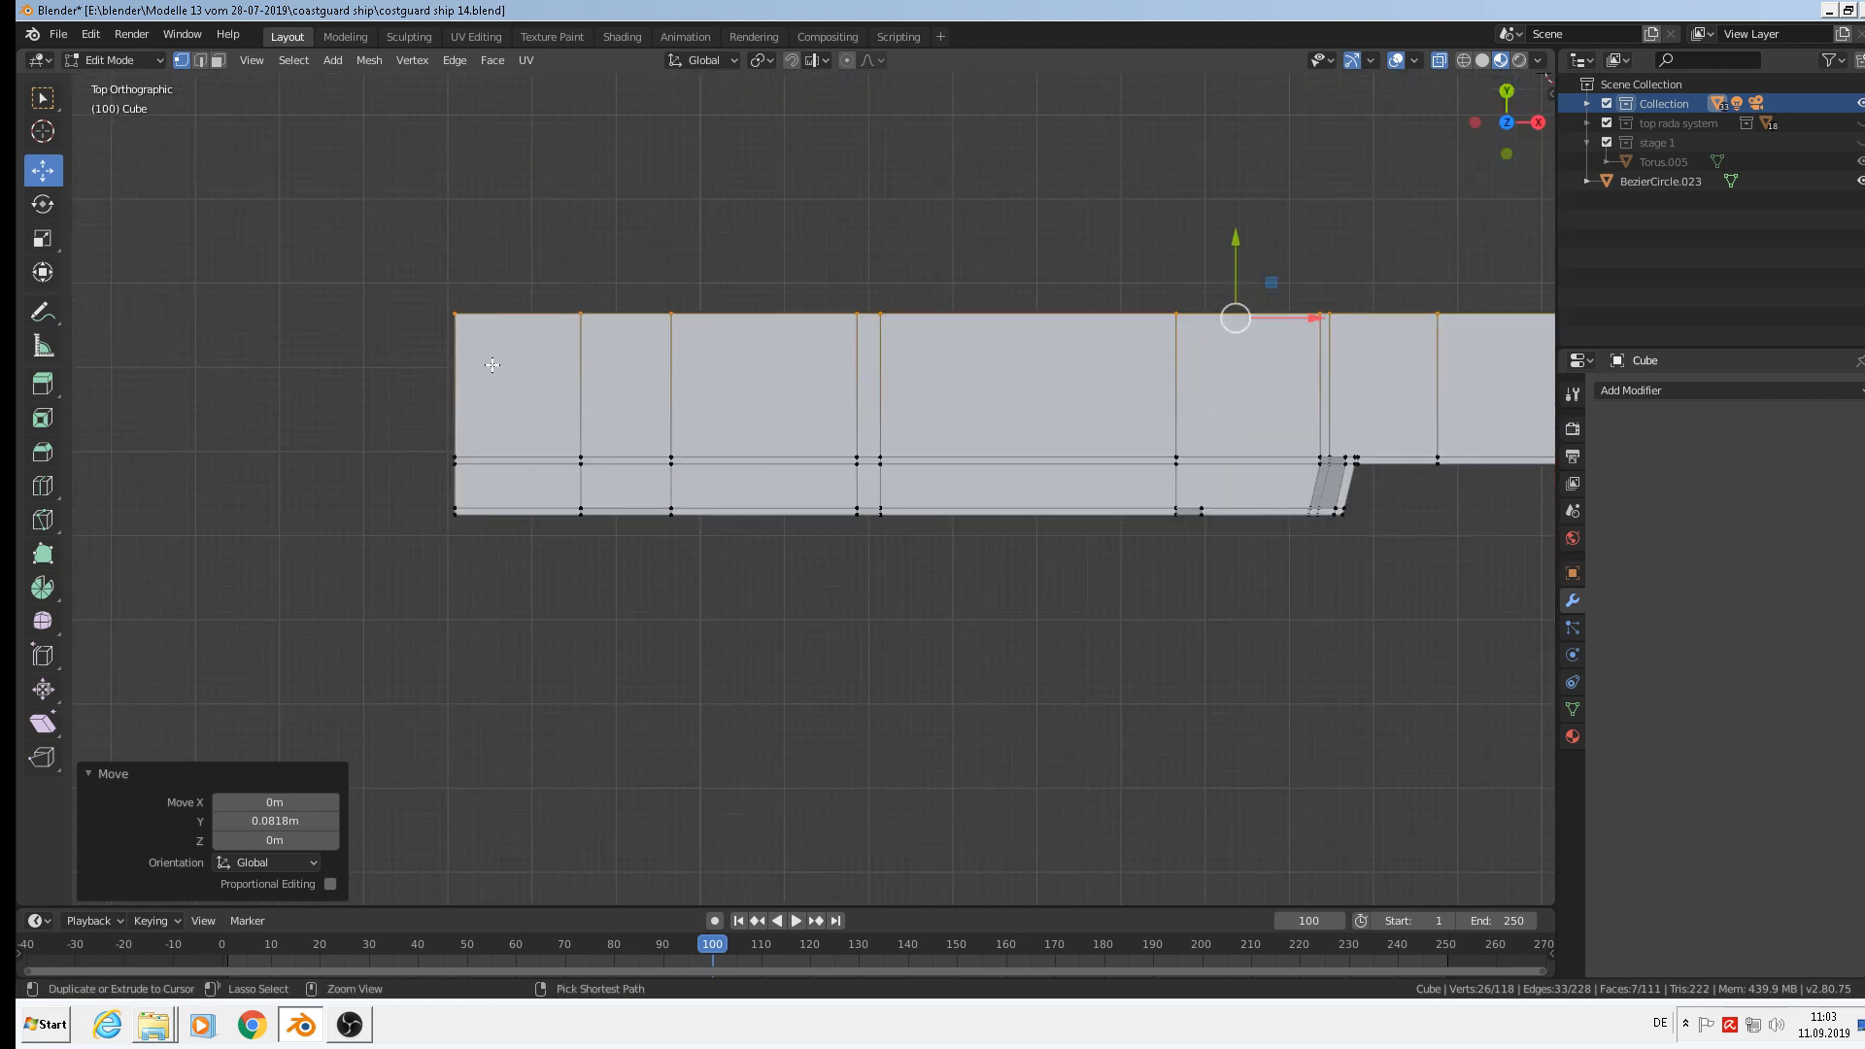
{"action": "key", "text": "ctrl+r"}
{"action": "left_click", "coordinate": [493, 365]}
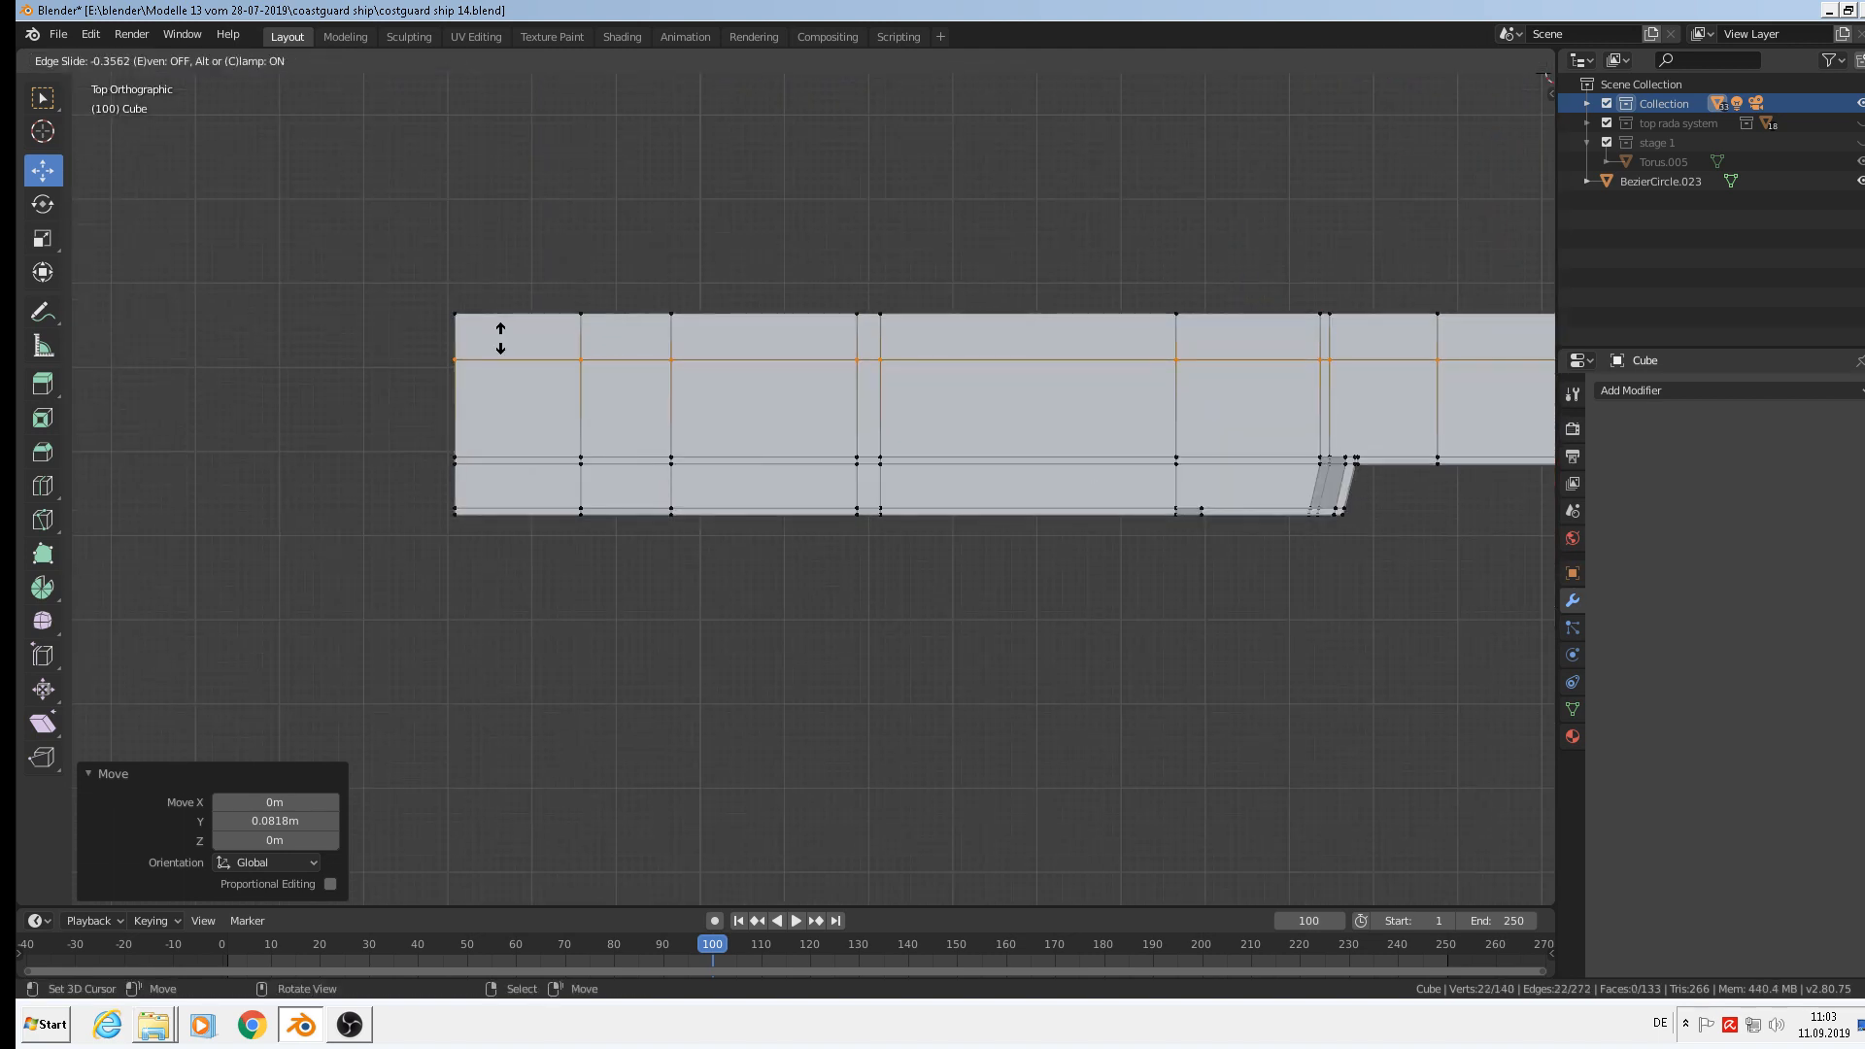
{"action": "left_click", "coordinate": [501, 338]}
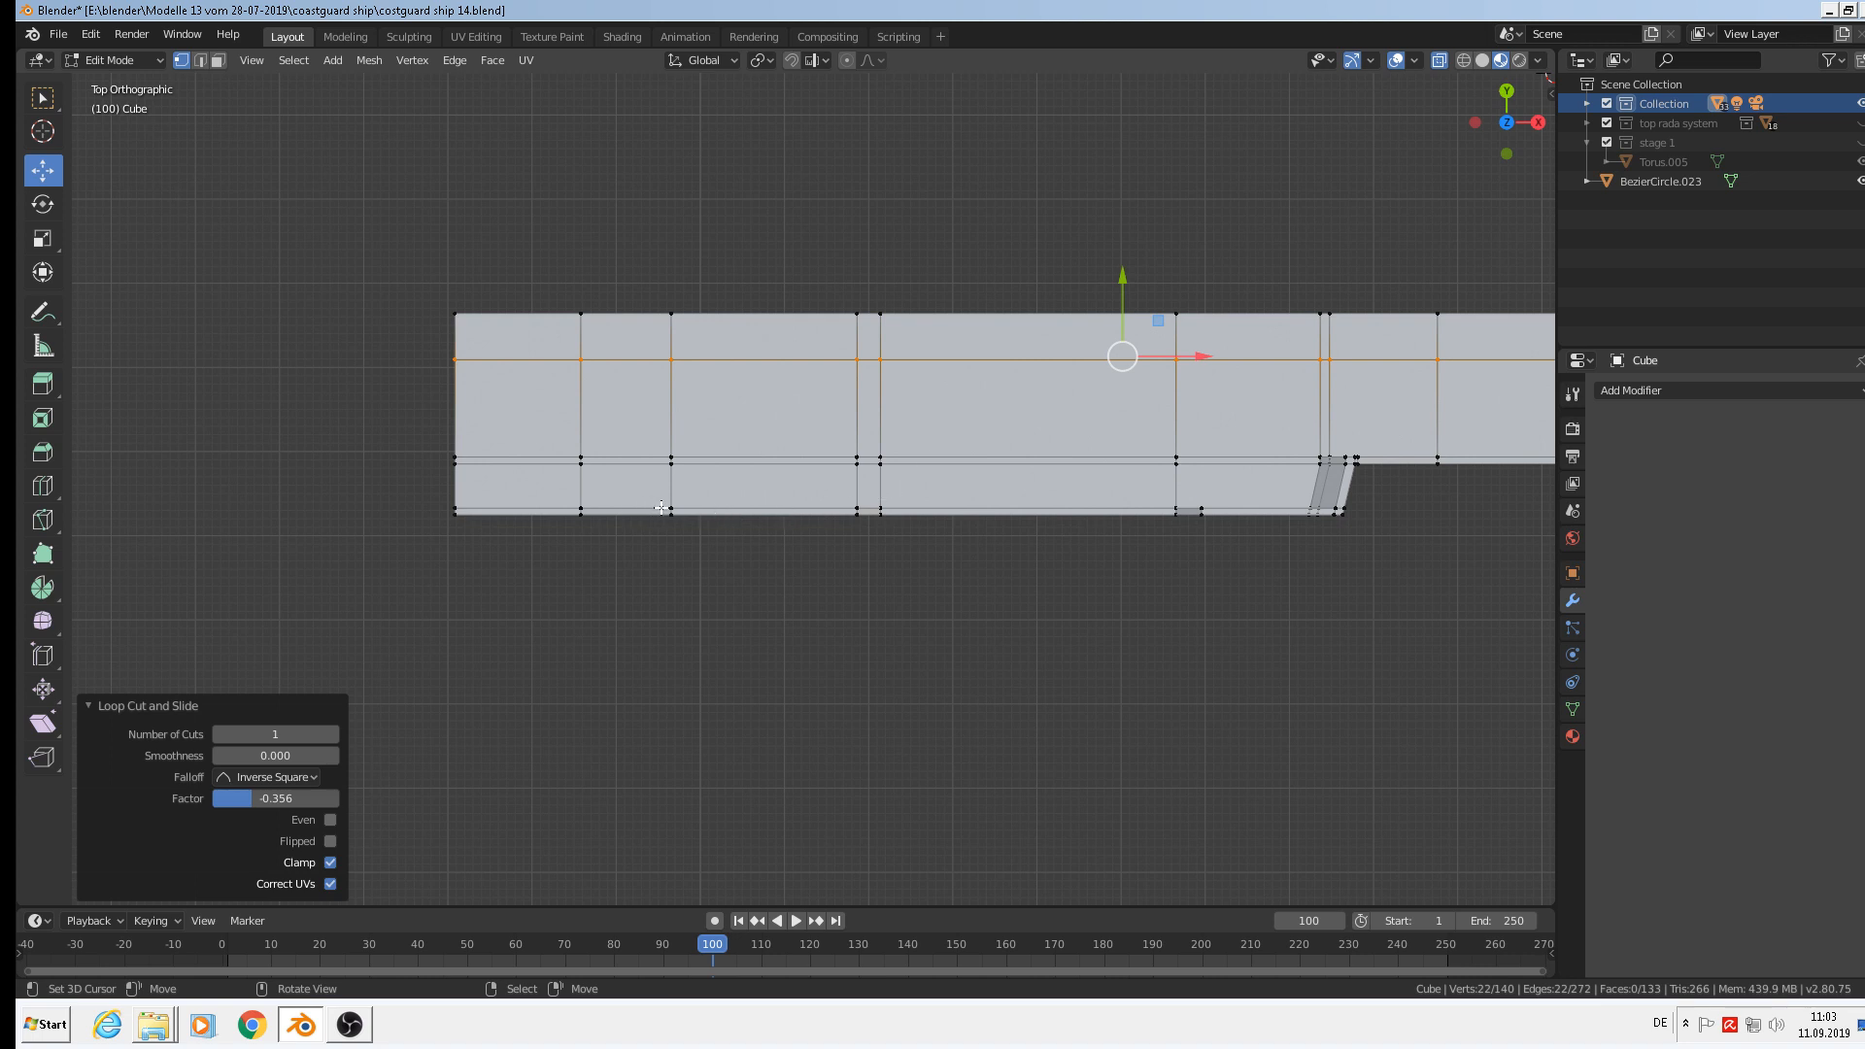
Move the outer-side vertices of the aftmost deck section 0.0173 m inward along Y.
{"action": "key", "text": "alt+a"}
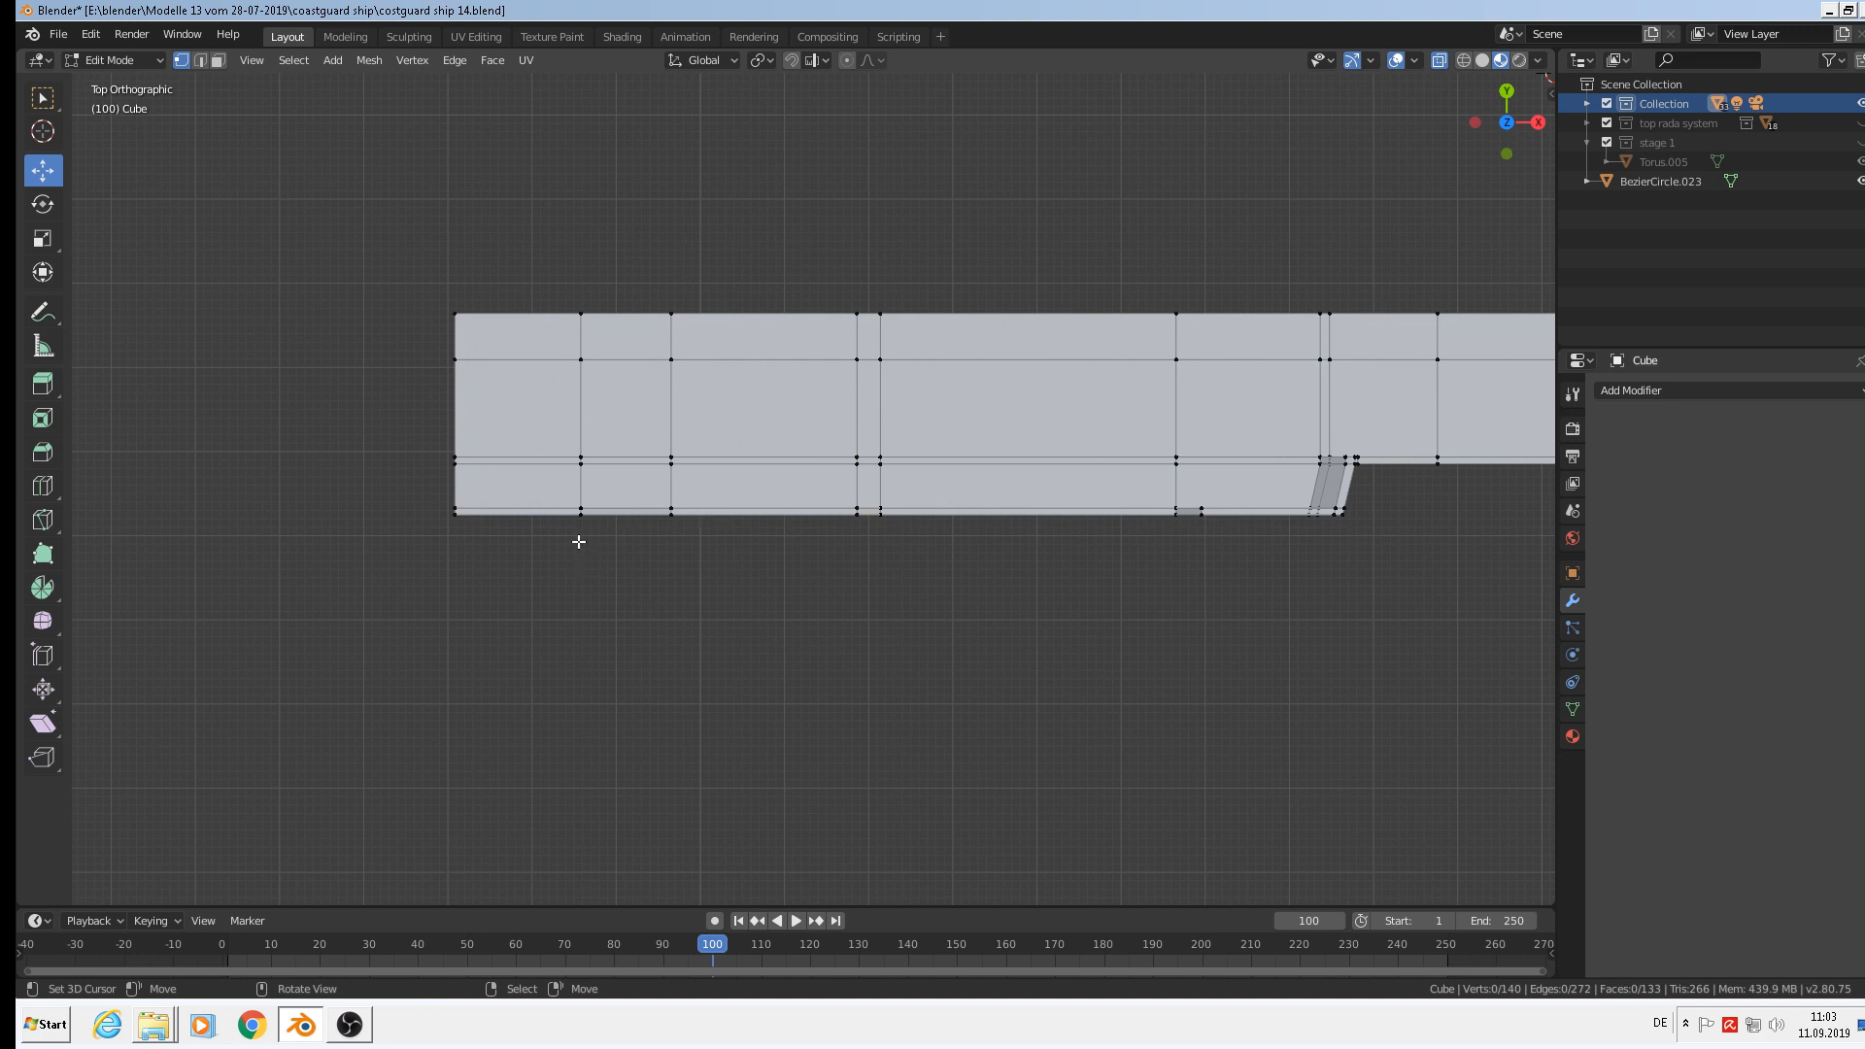
{"action": "left_click", "coordinate": [576, 512], "text": "alt"}
{"action": "key", "text": "g"}
{"action": "key", "text": "y"}
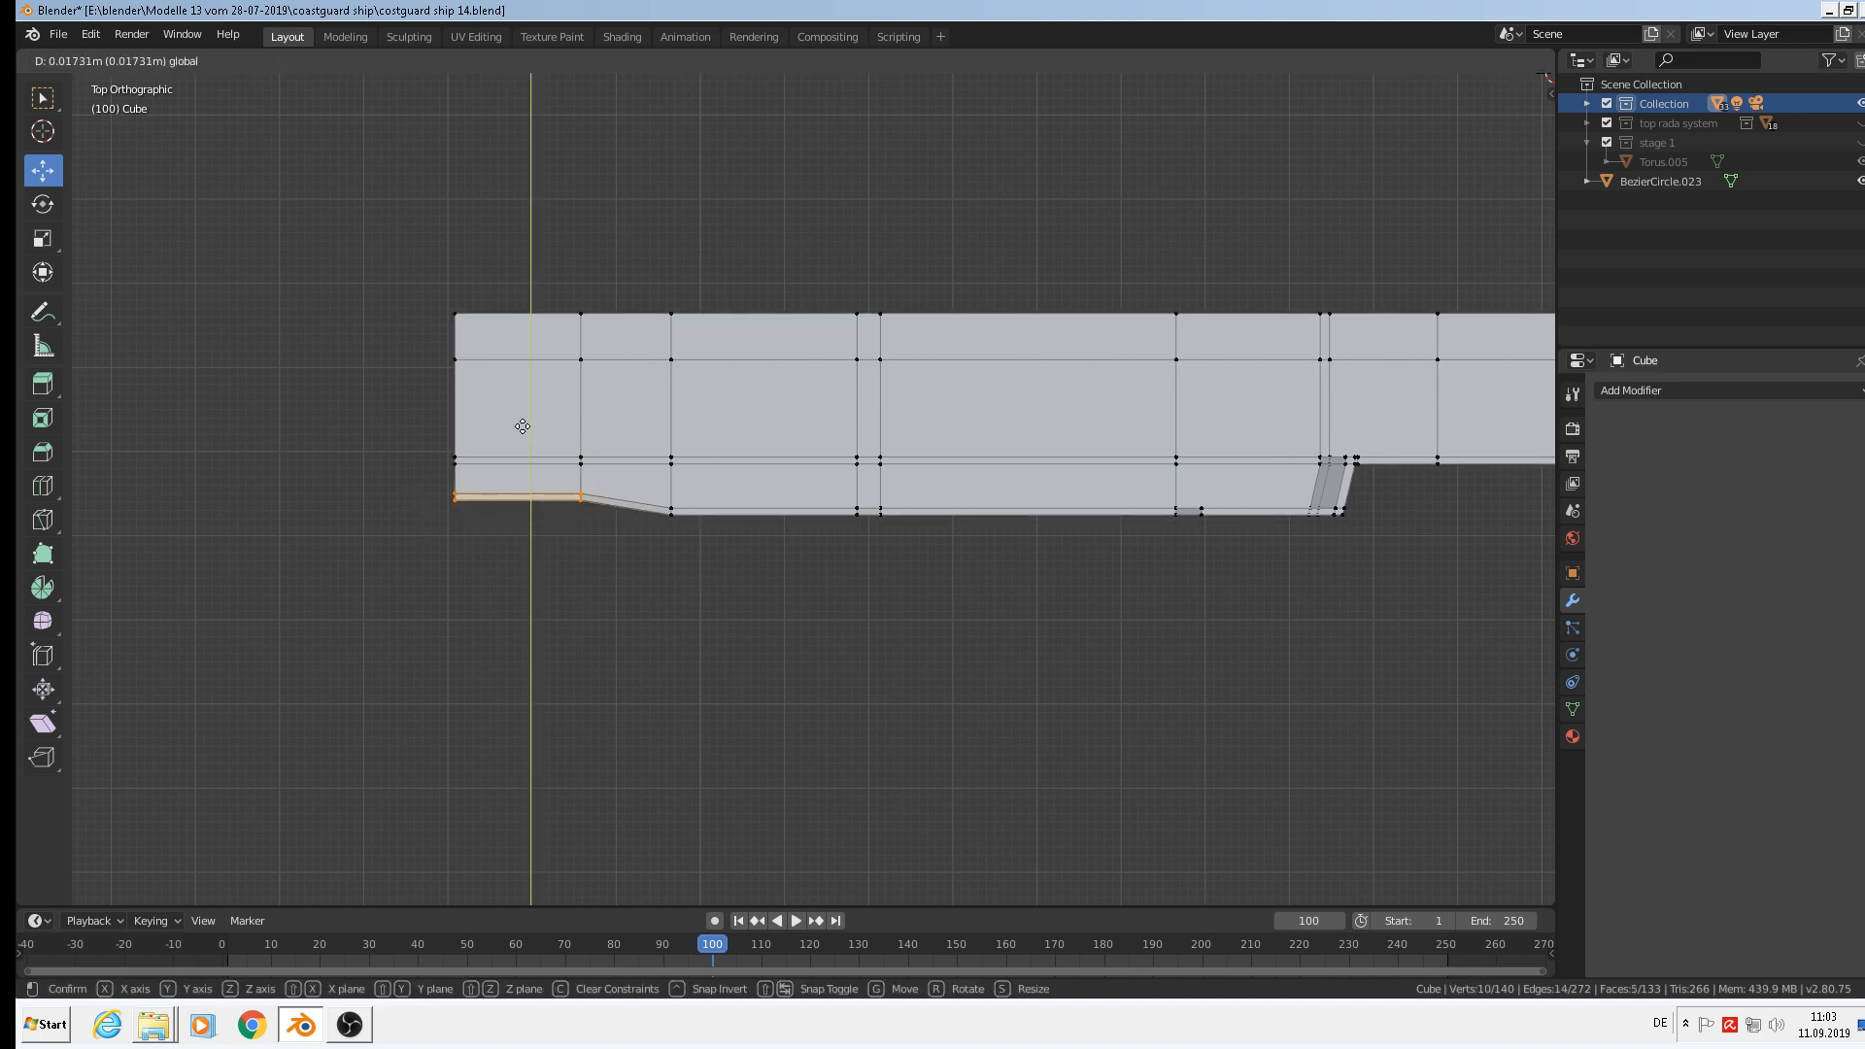
{"action": "left_click", "coordinate": [523, 426]}
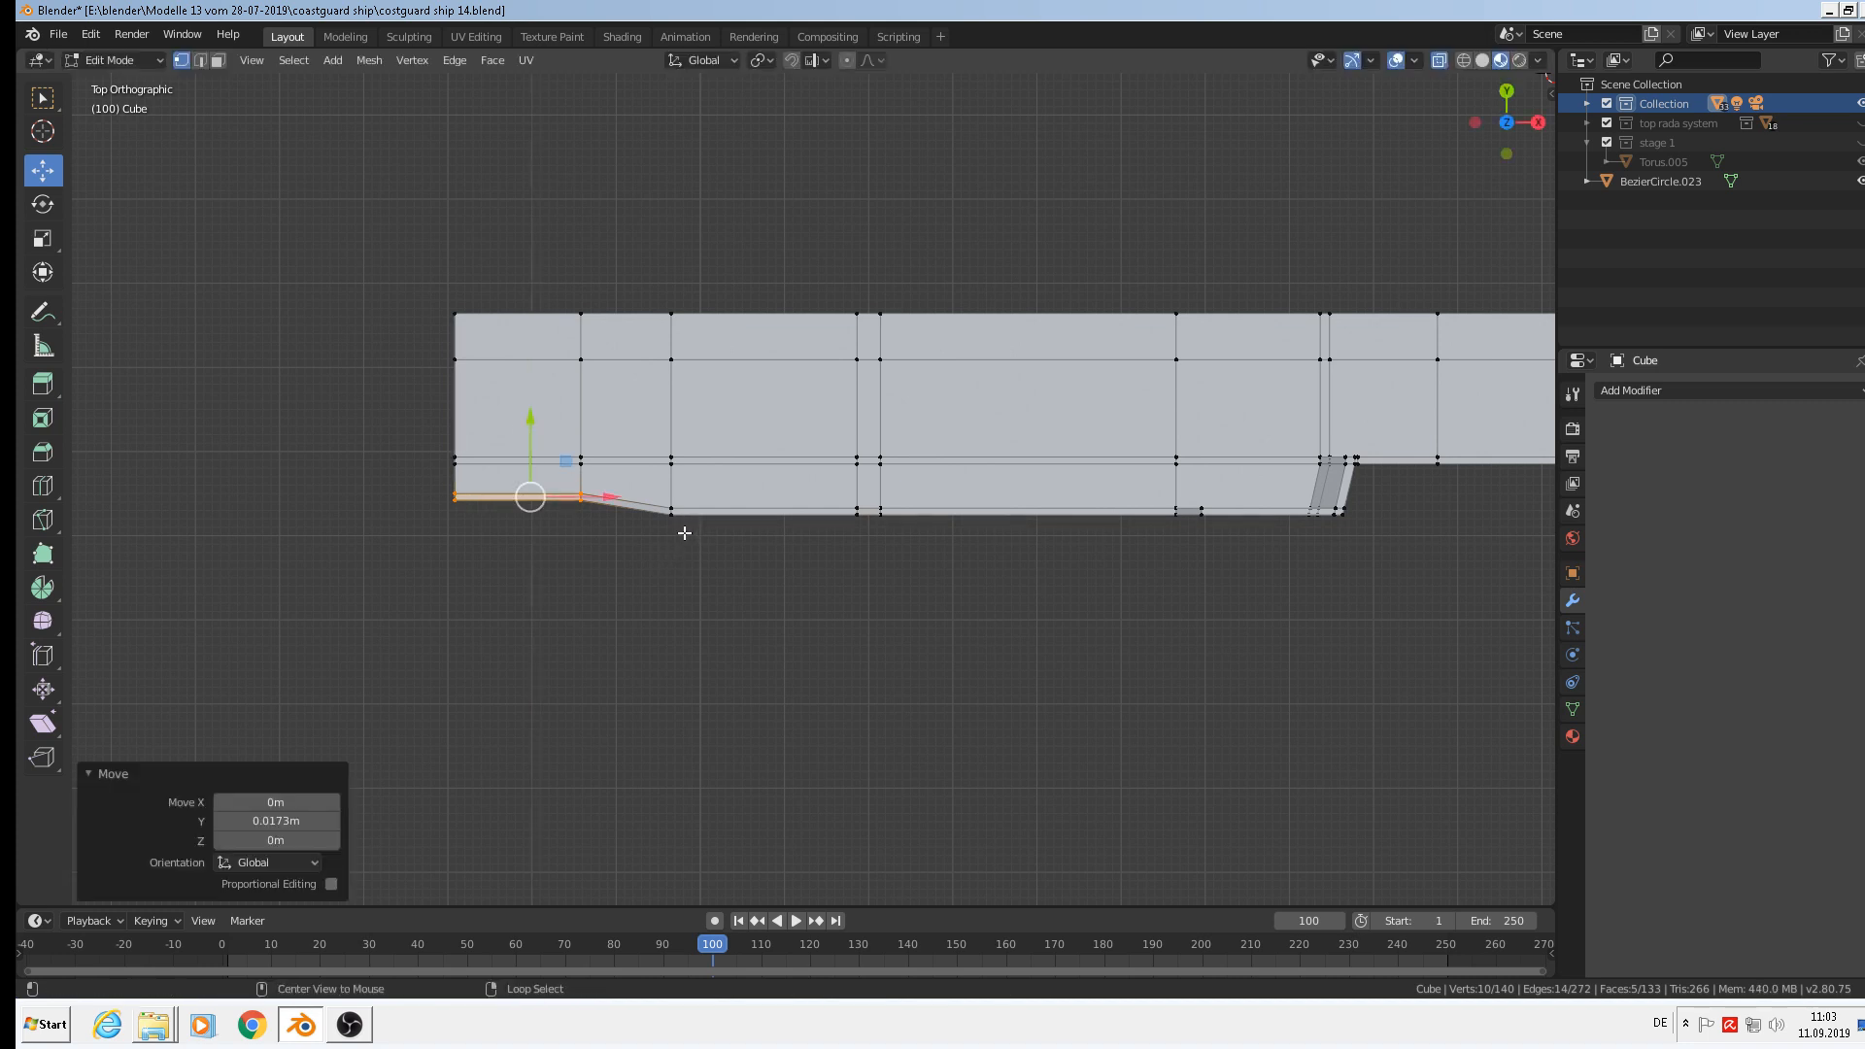
Move the outer-side vertices at the third cross line from the stern 0.0104 m inward along Y to smooth the taper.
{"action": "key", "text": "alt+a"}
{"action": "key", "text": "c"}
{"action": "left_click", "coordinate": [680, 515]}
{"action": "key", "text": "Escape"}
{"action": "key", "text": "g"}
{"action": "key", "text": "y"}
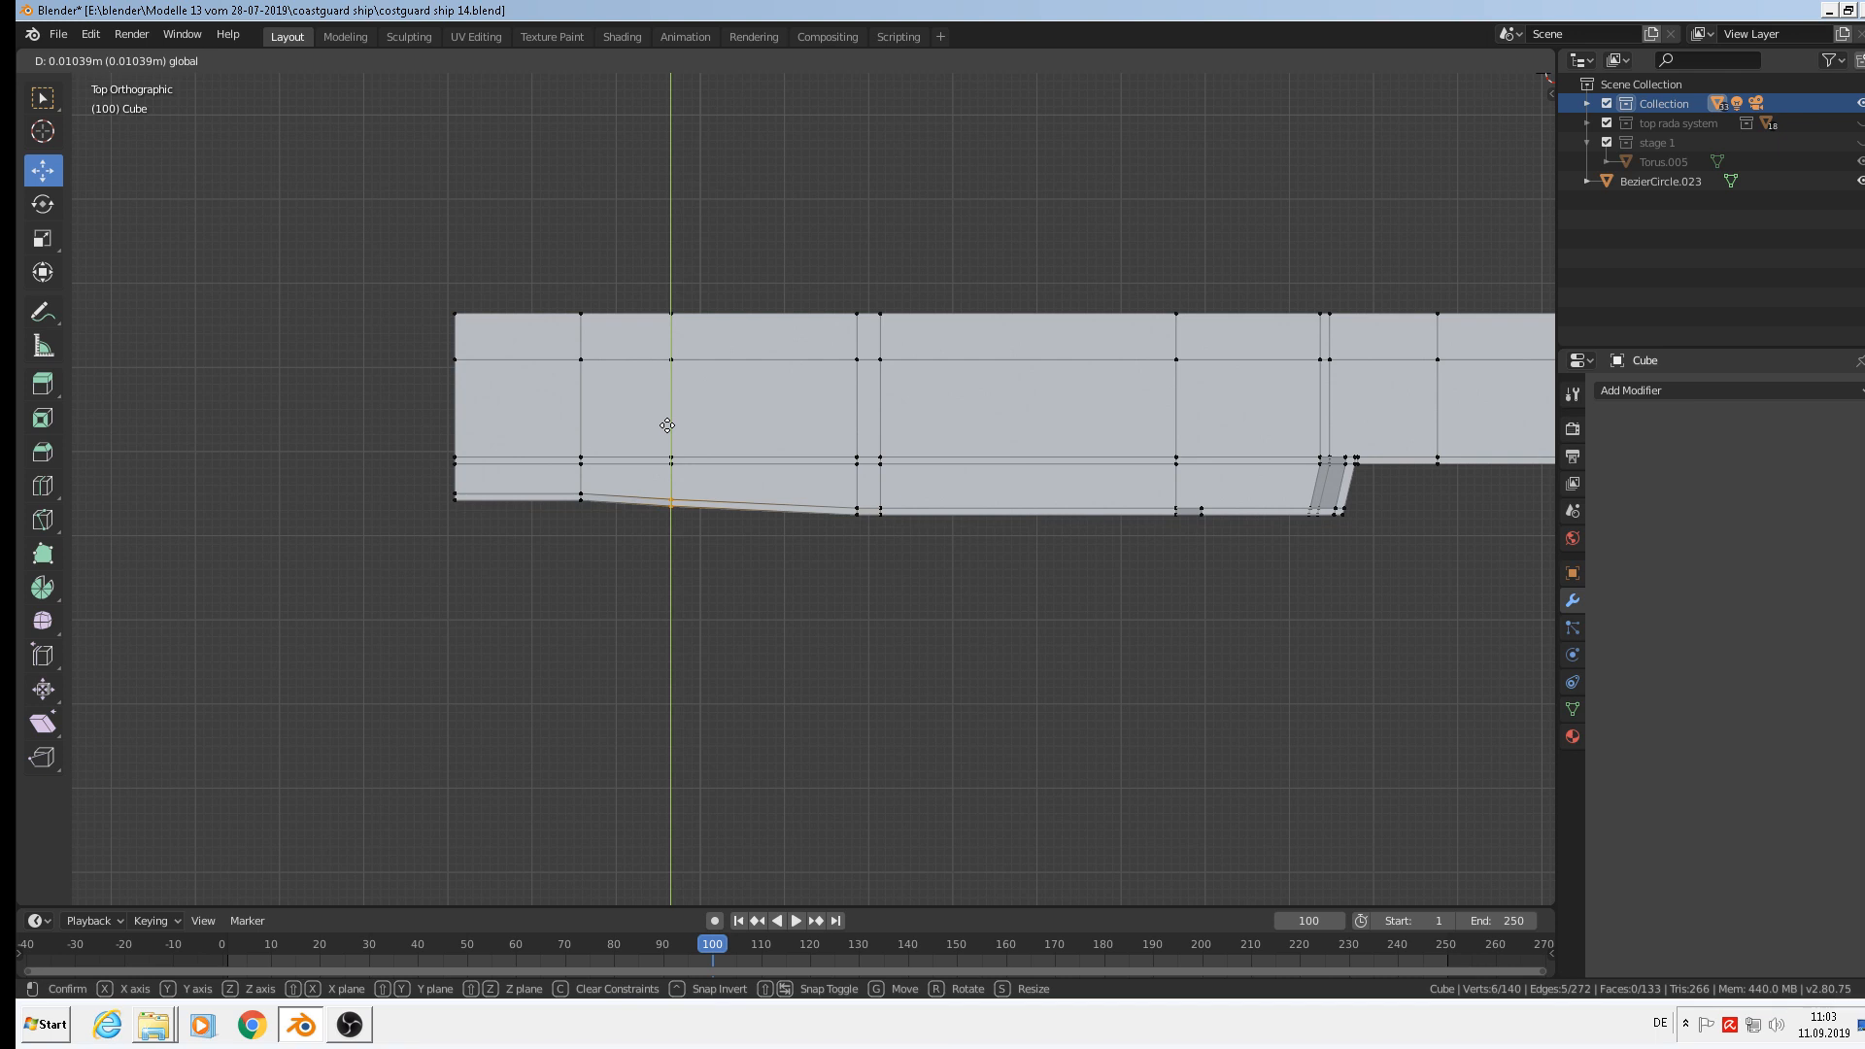
{"action": "left_click", "coordinate": [668, 425]}
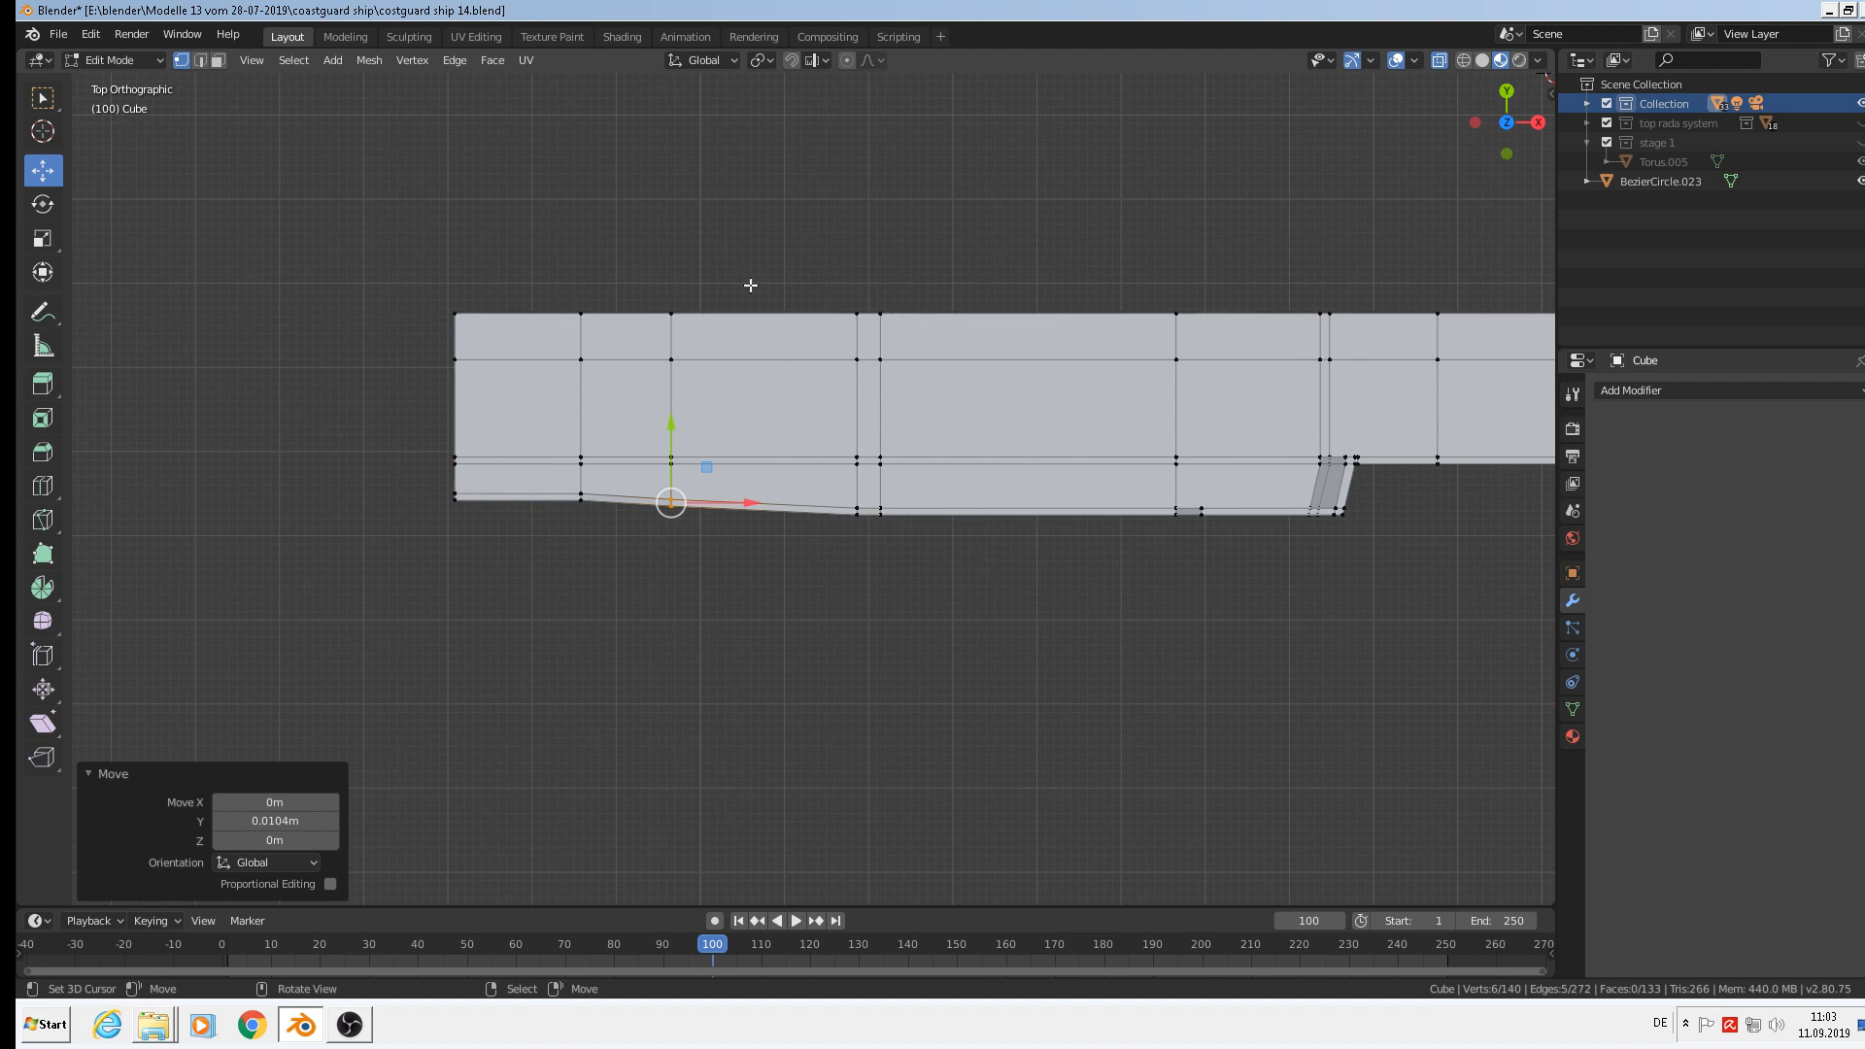
Delete the vertices at the first two cross lines of the stern along the inner centreline edge to notch the deck.
{"action": "left_click", "coordinate": [457, 313]}
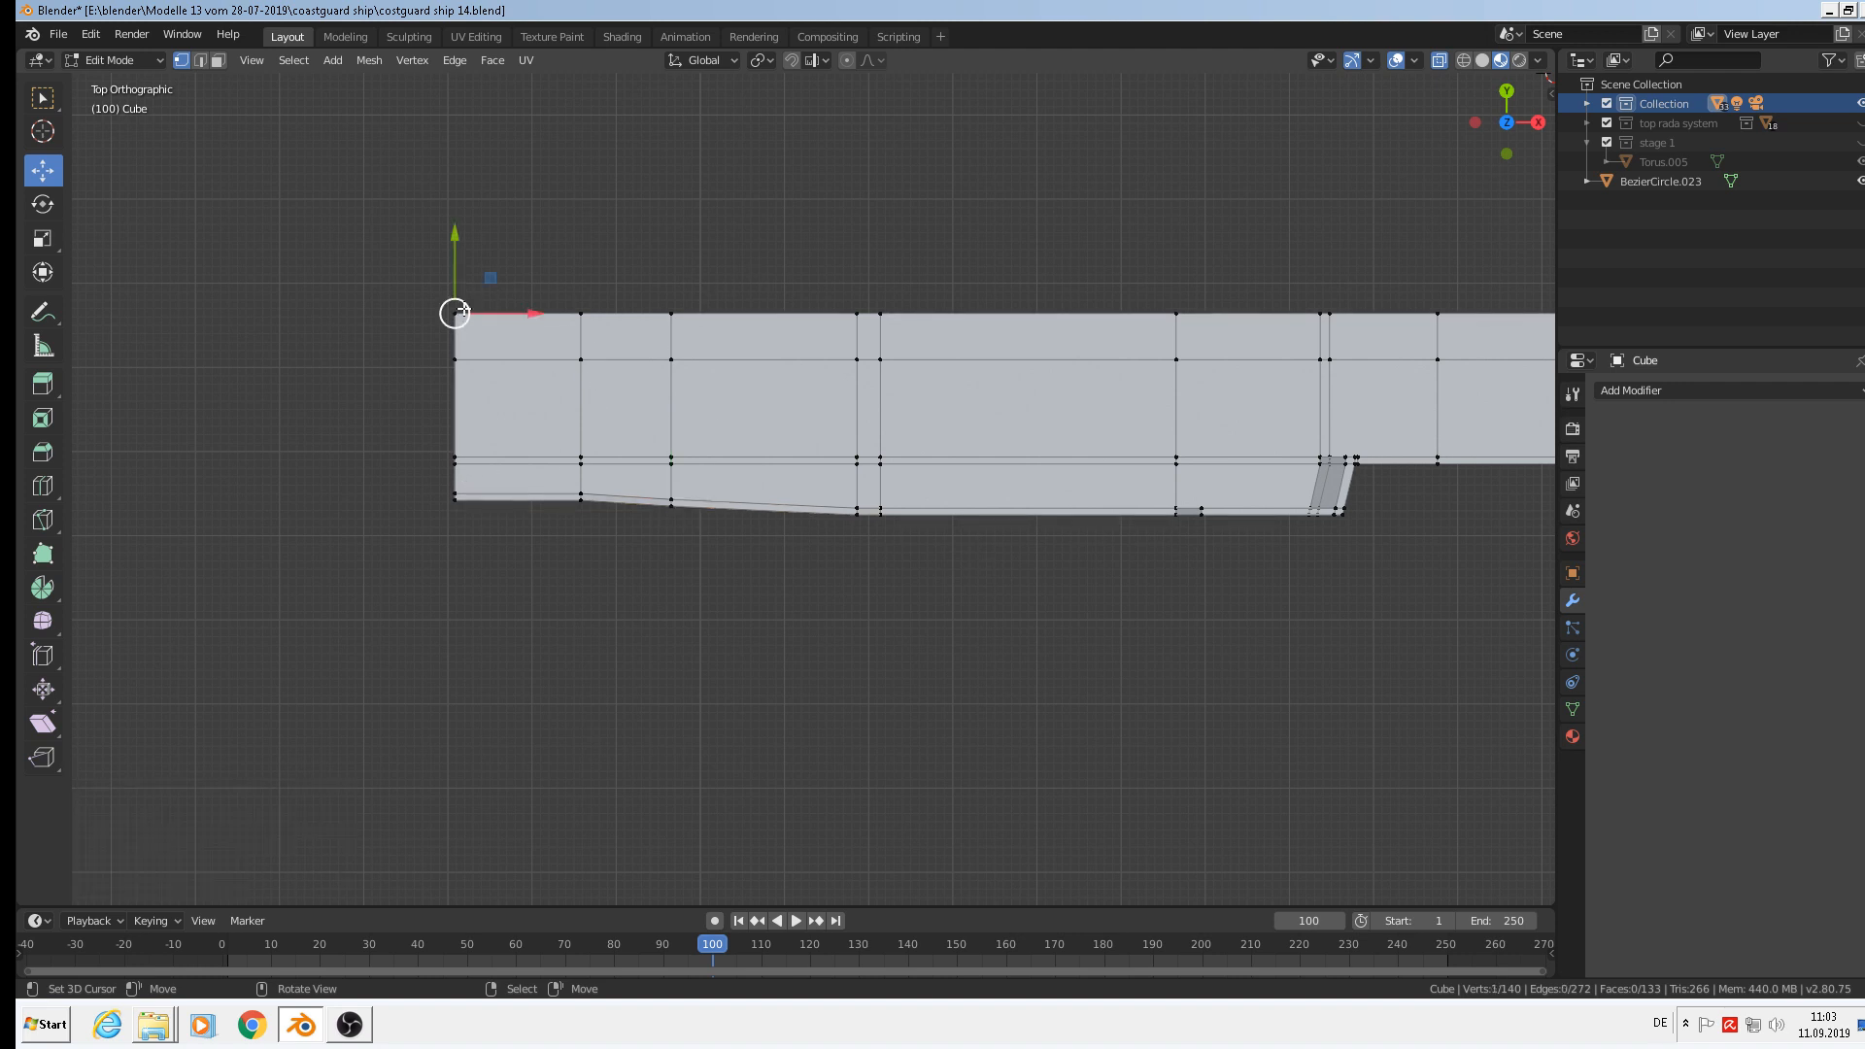
{"action": "left_click", "coordinate": [581, 312], "text": "shift"}
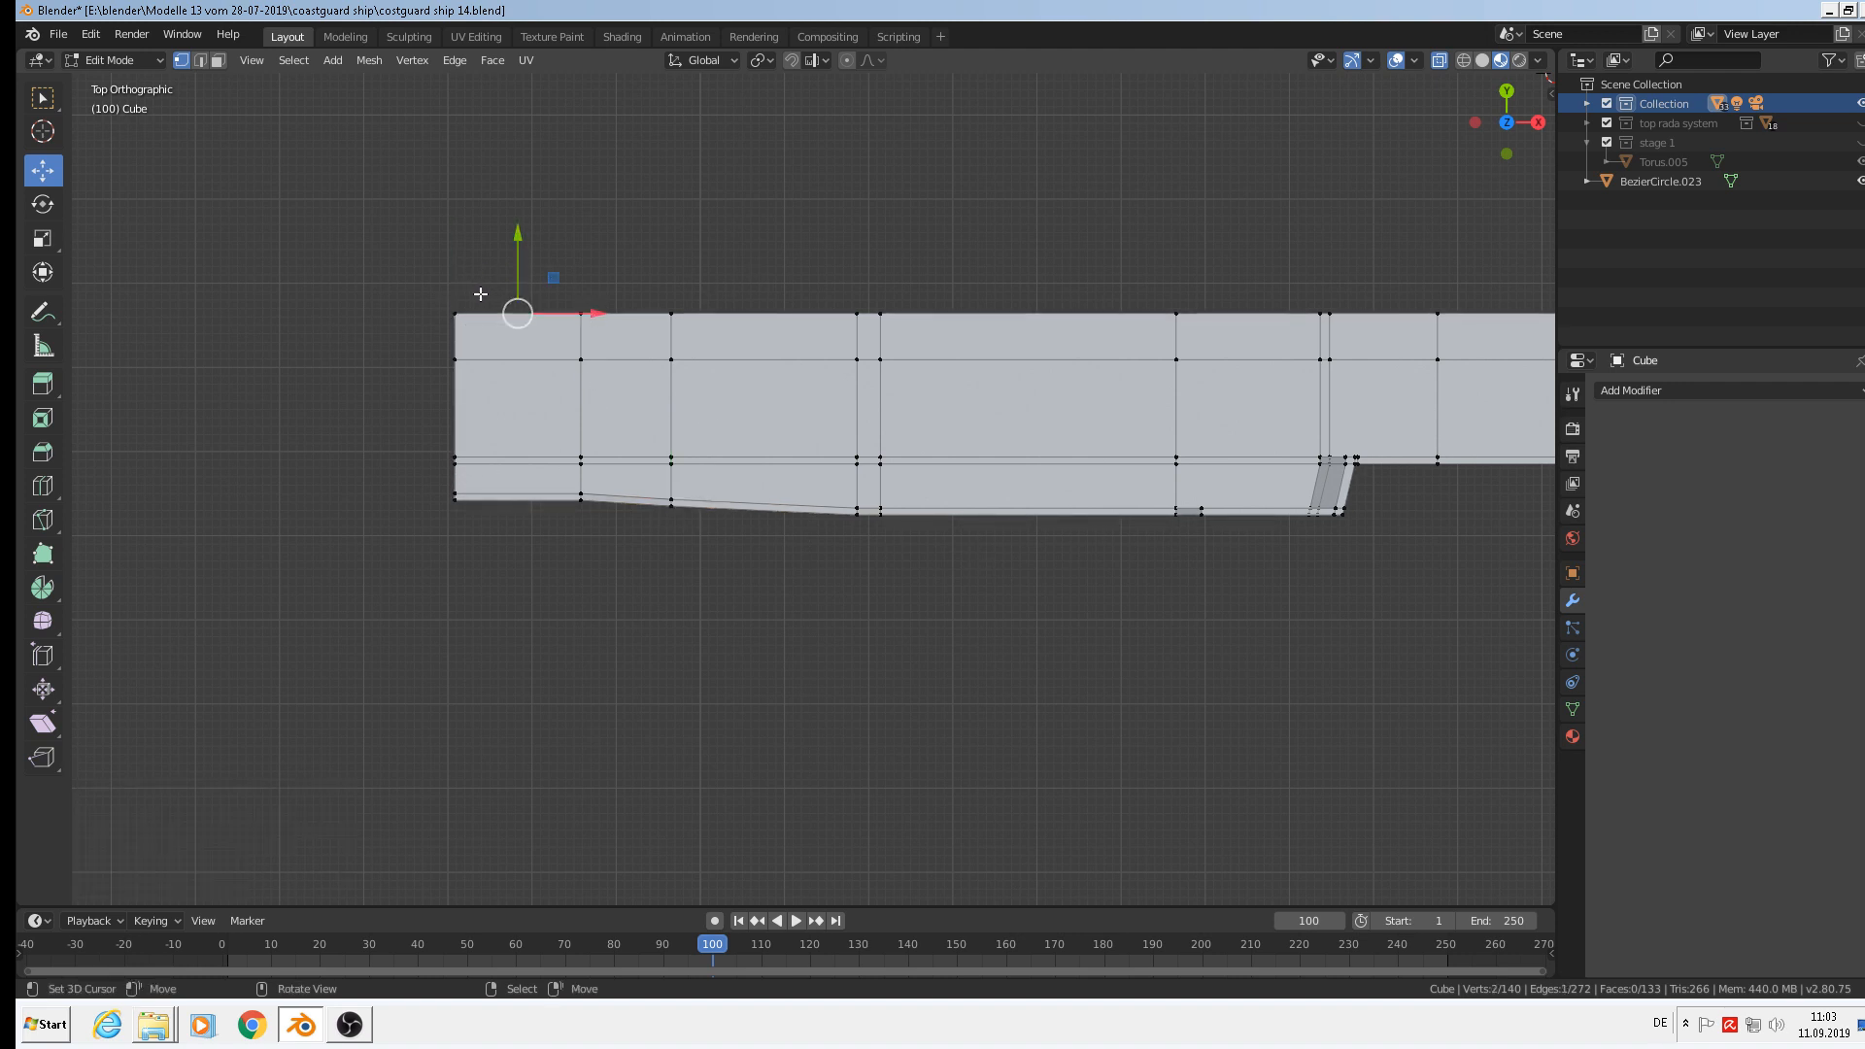
{"action": "key", "text": "c"}
{"action": "left_click_drag", "start_coordinate": [460, 304], "coordinate": [623, 302]}
{"action": "right_click", "coordinate": [623, 302]}
{"action": "key", "text": "x"}
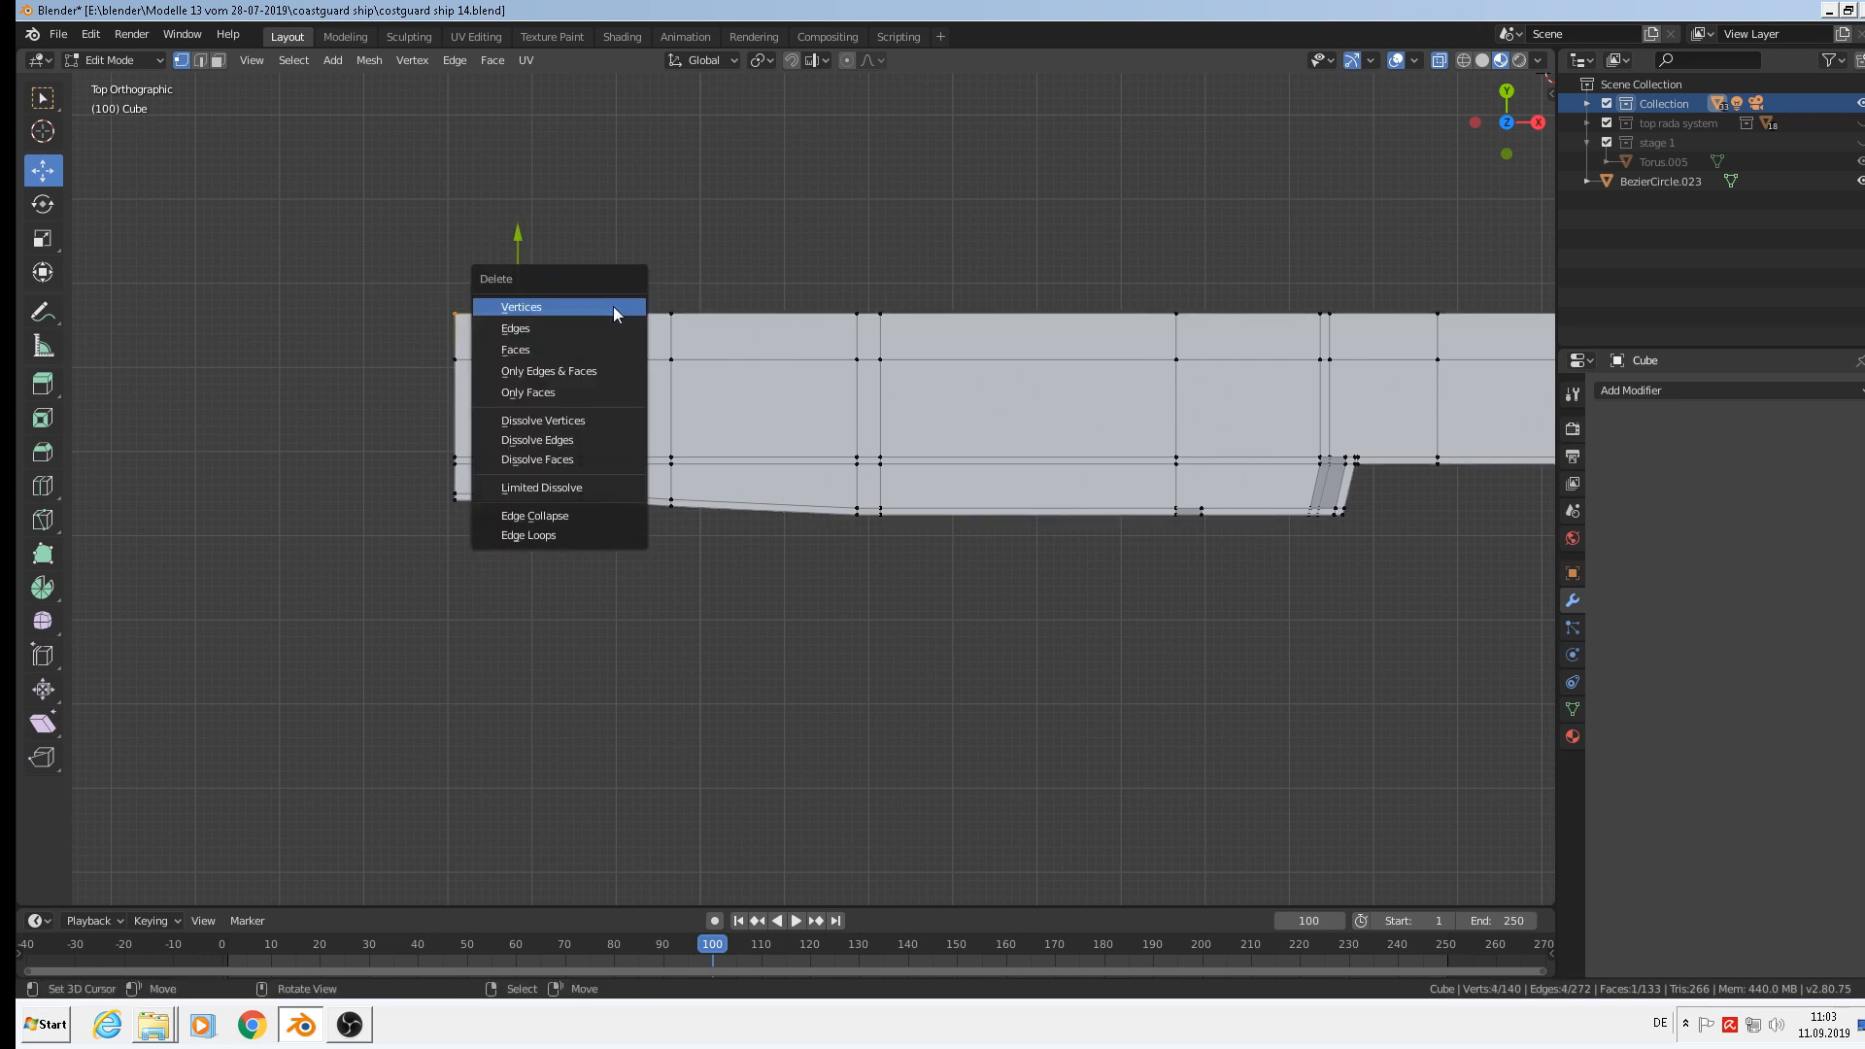
{"action": "left_click", "coordinate": [614, 307]}
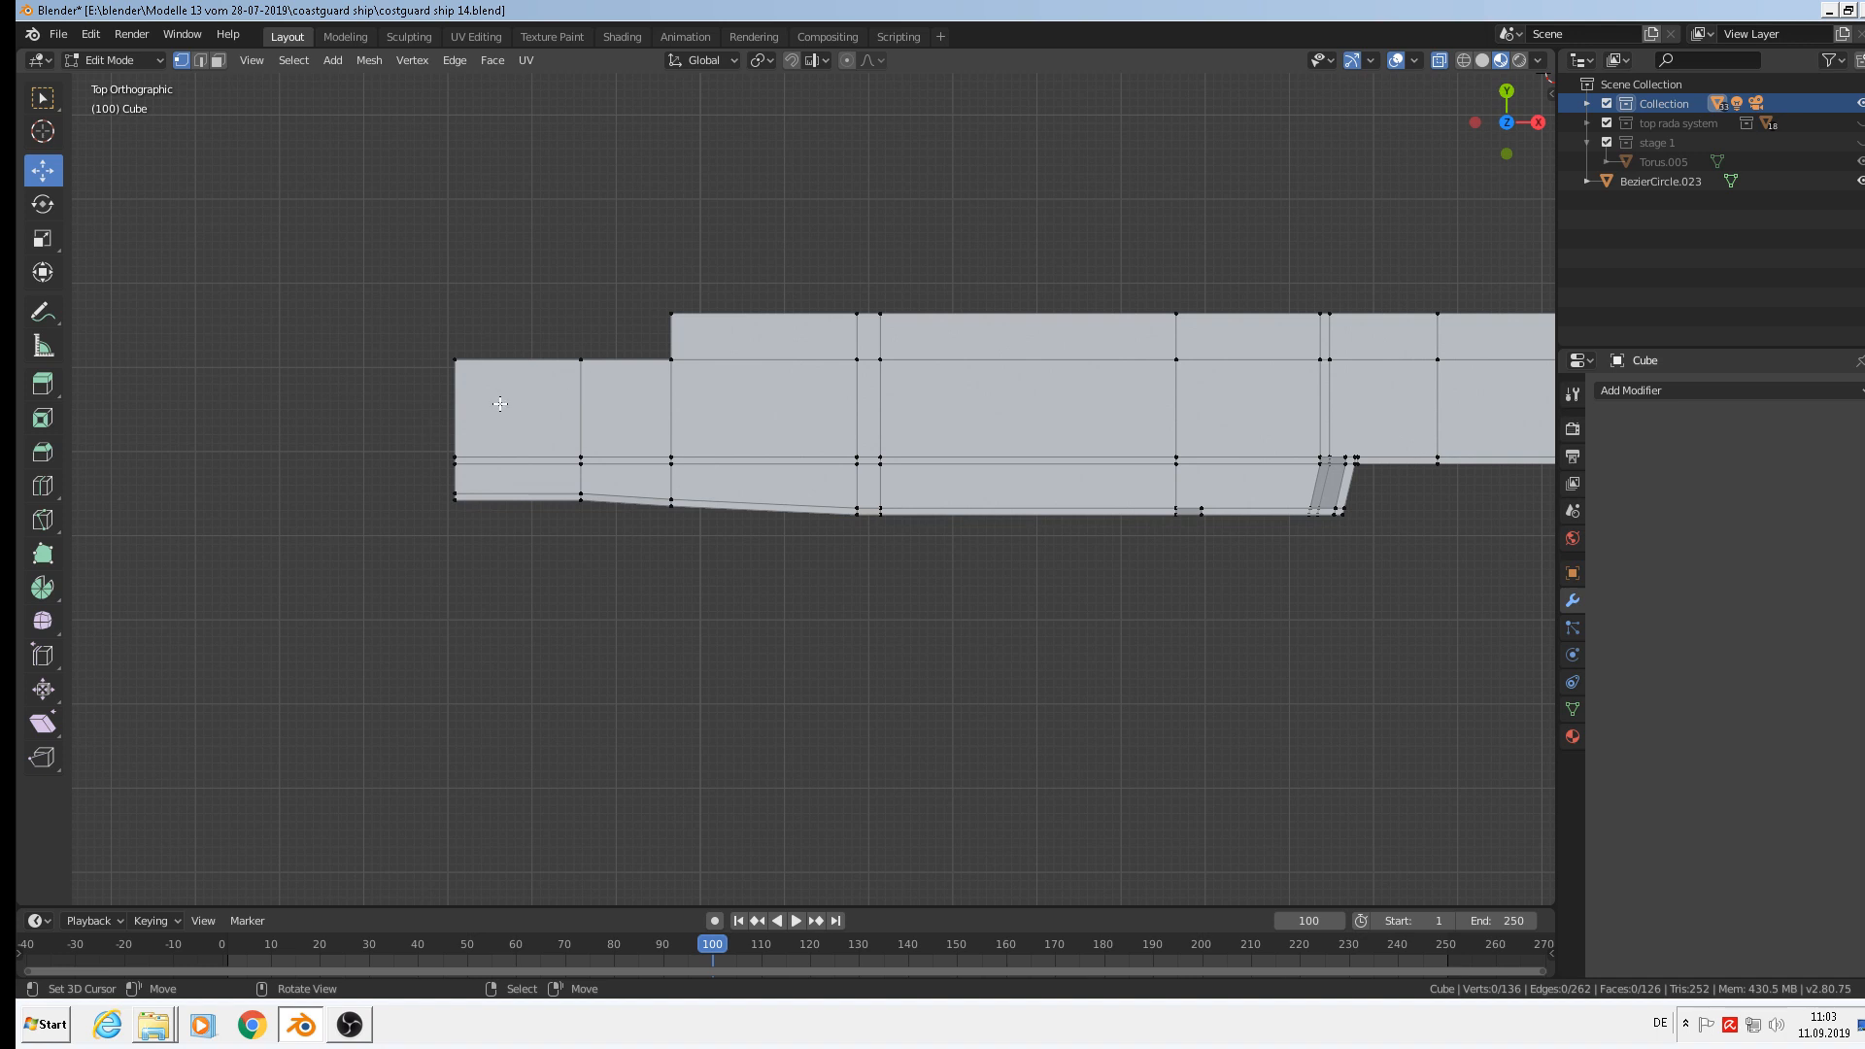
Add a centred lengthwise loop cut below the stern notch and knife a diagonal from its aft end to the notch edge's second vertex.
{"action": "key", "text": "ctrl+r"}
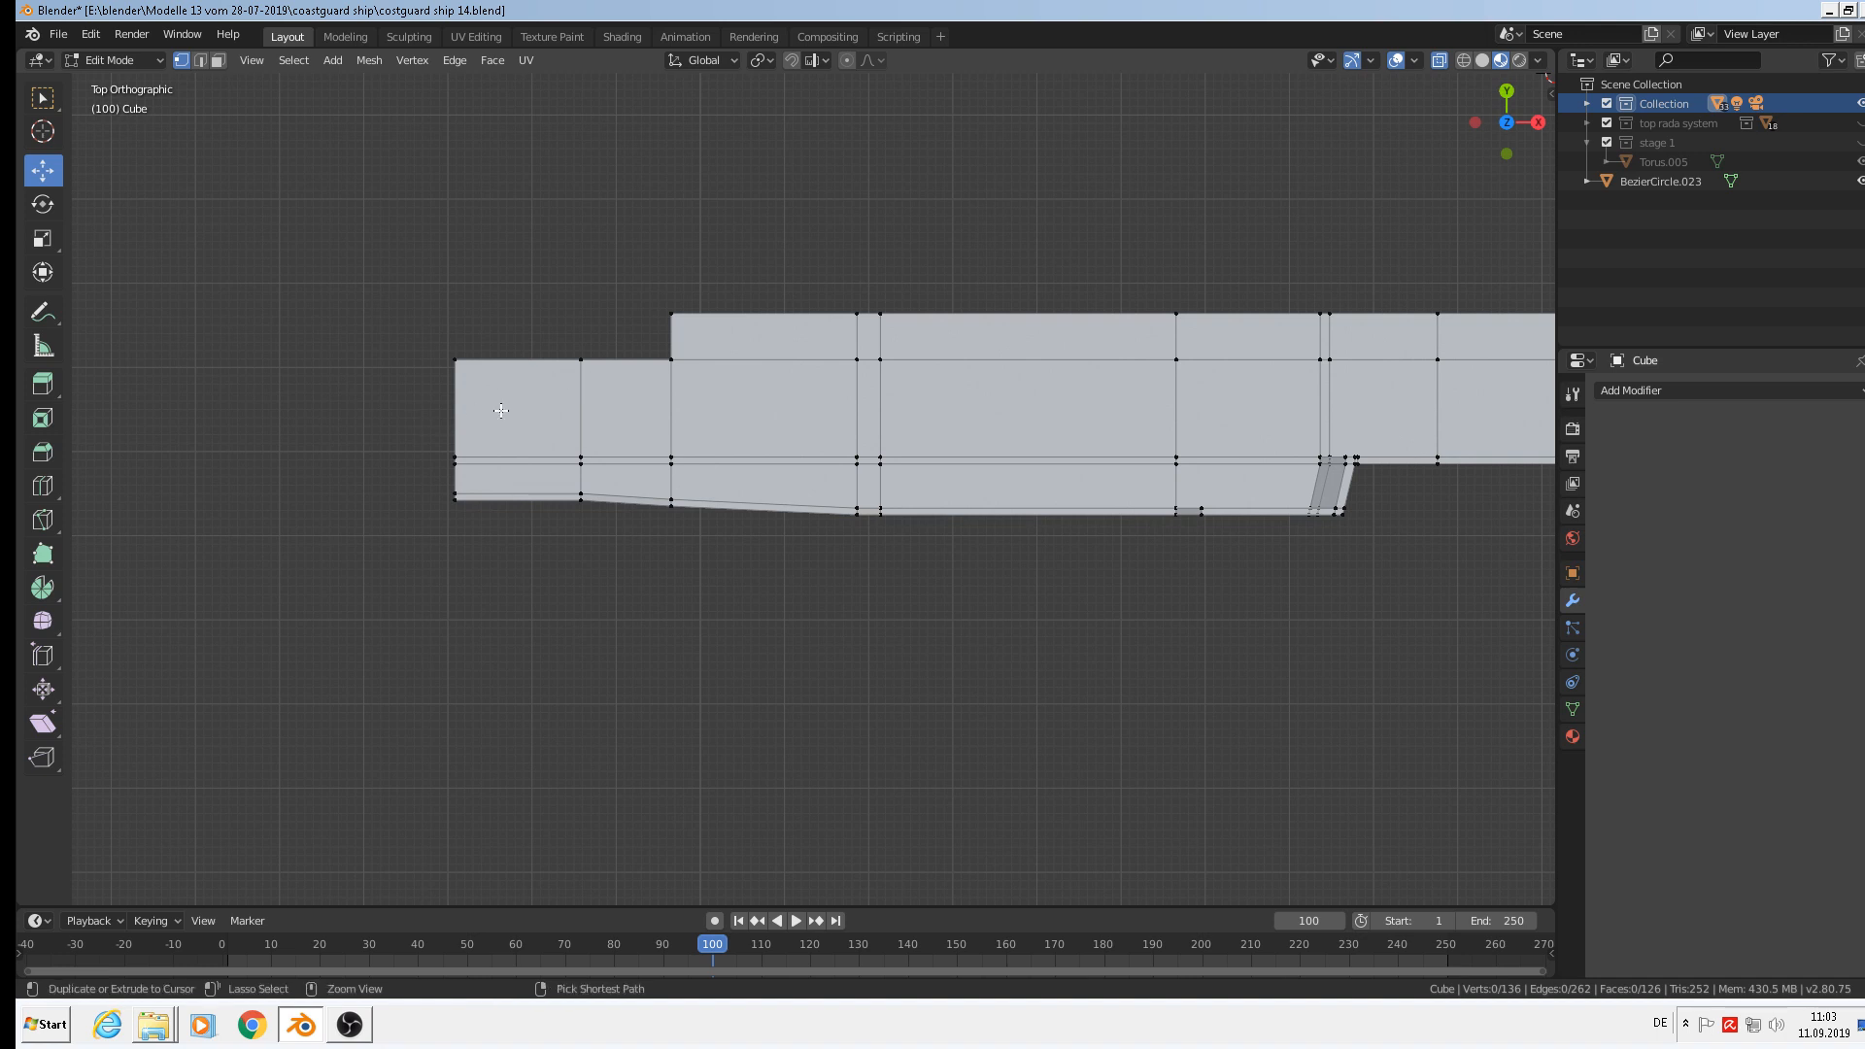
{"action": "left_click", "coordinate": [497, 406]}
{"action": "right_click", "coordinate": [498, 407]}
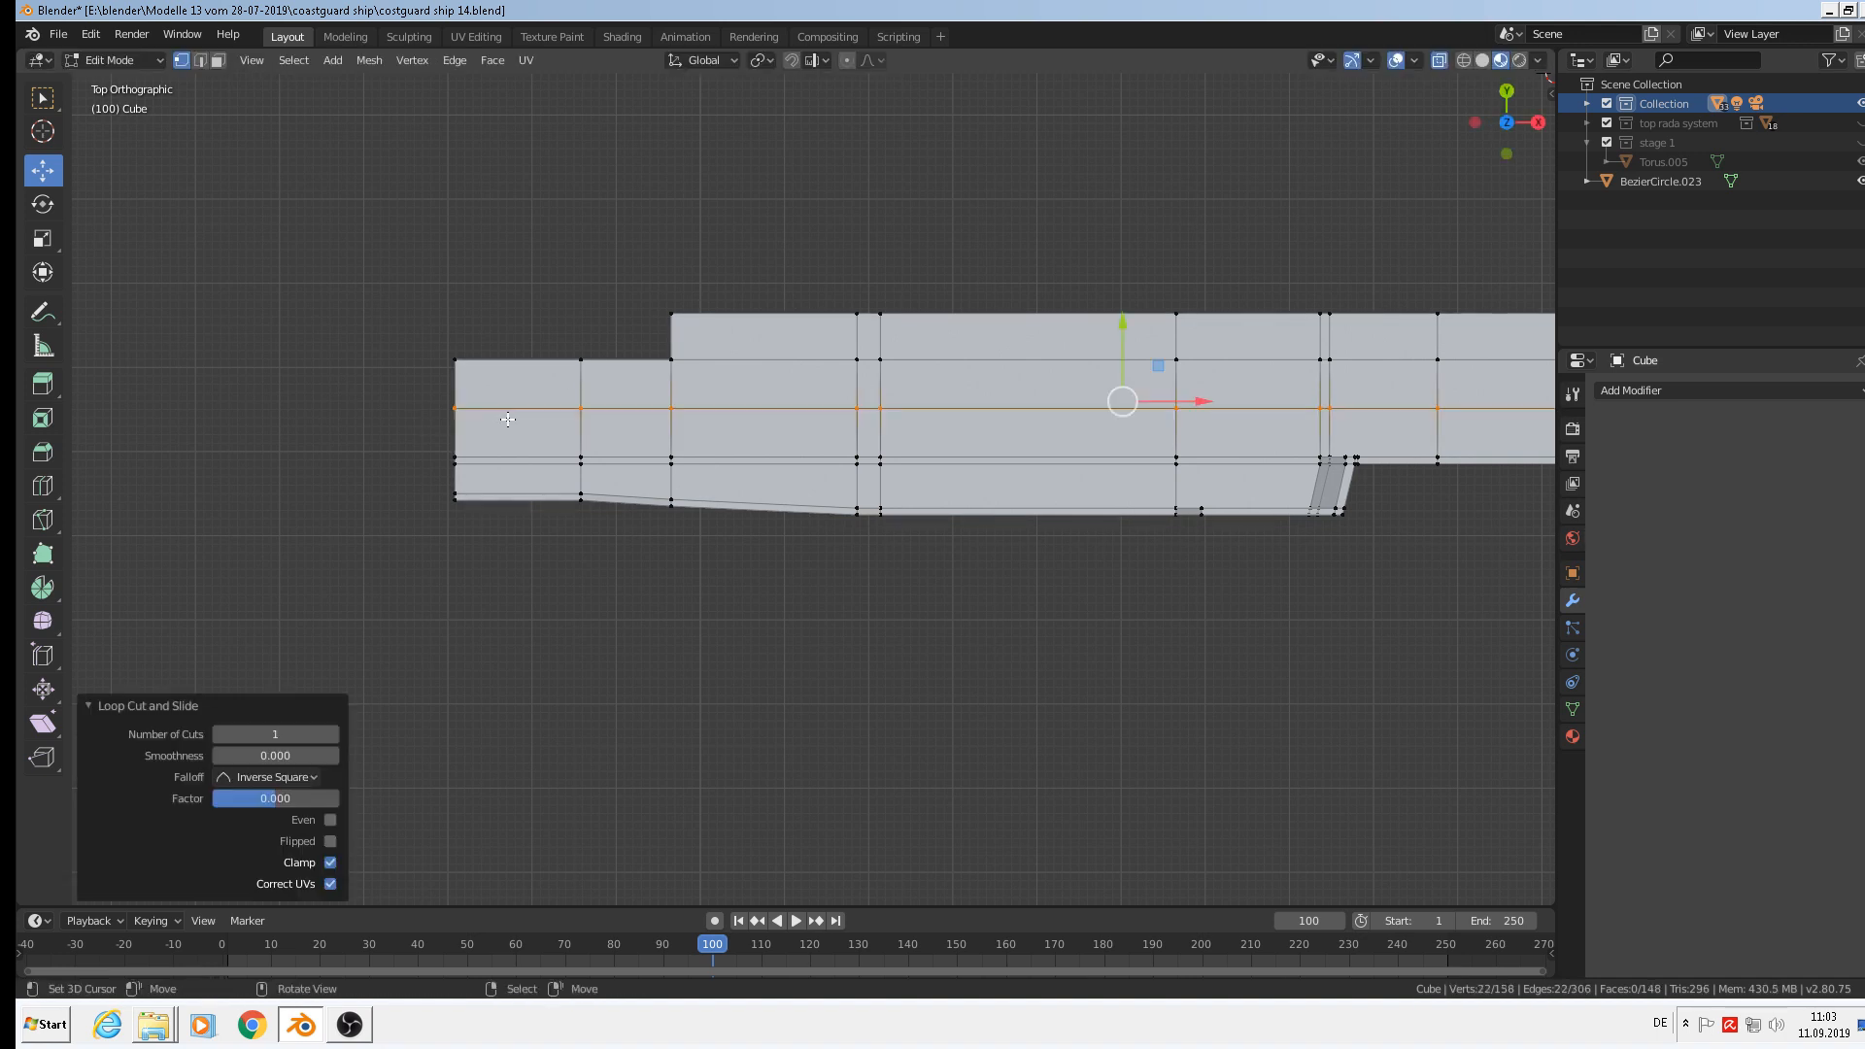
{"action": "left_click", "coordinate": [46, 521]}
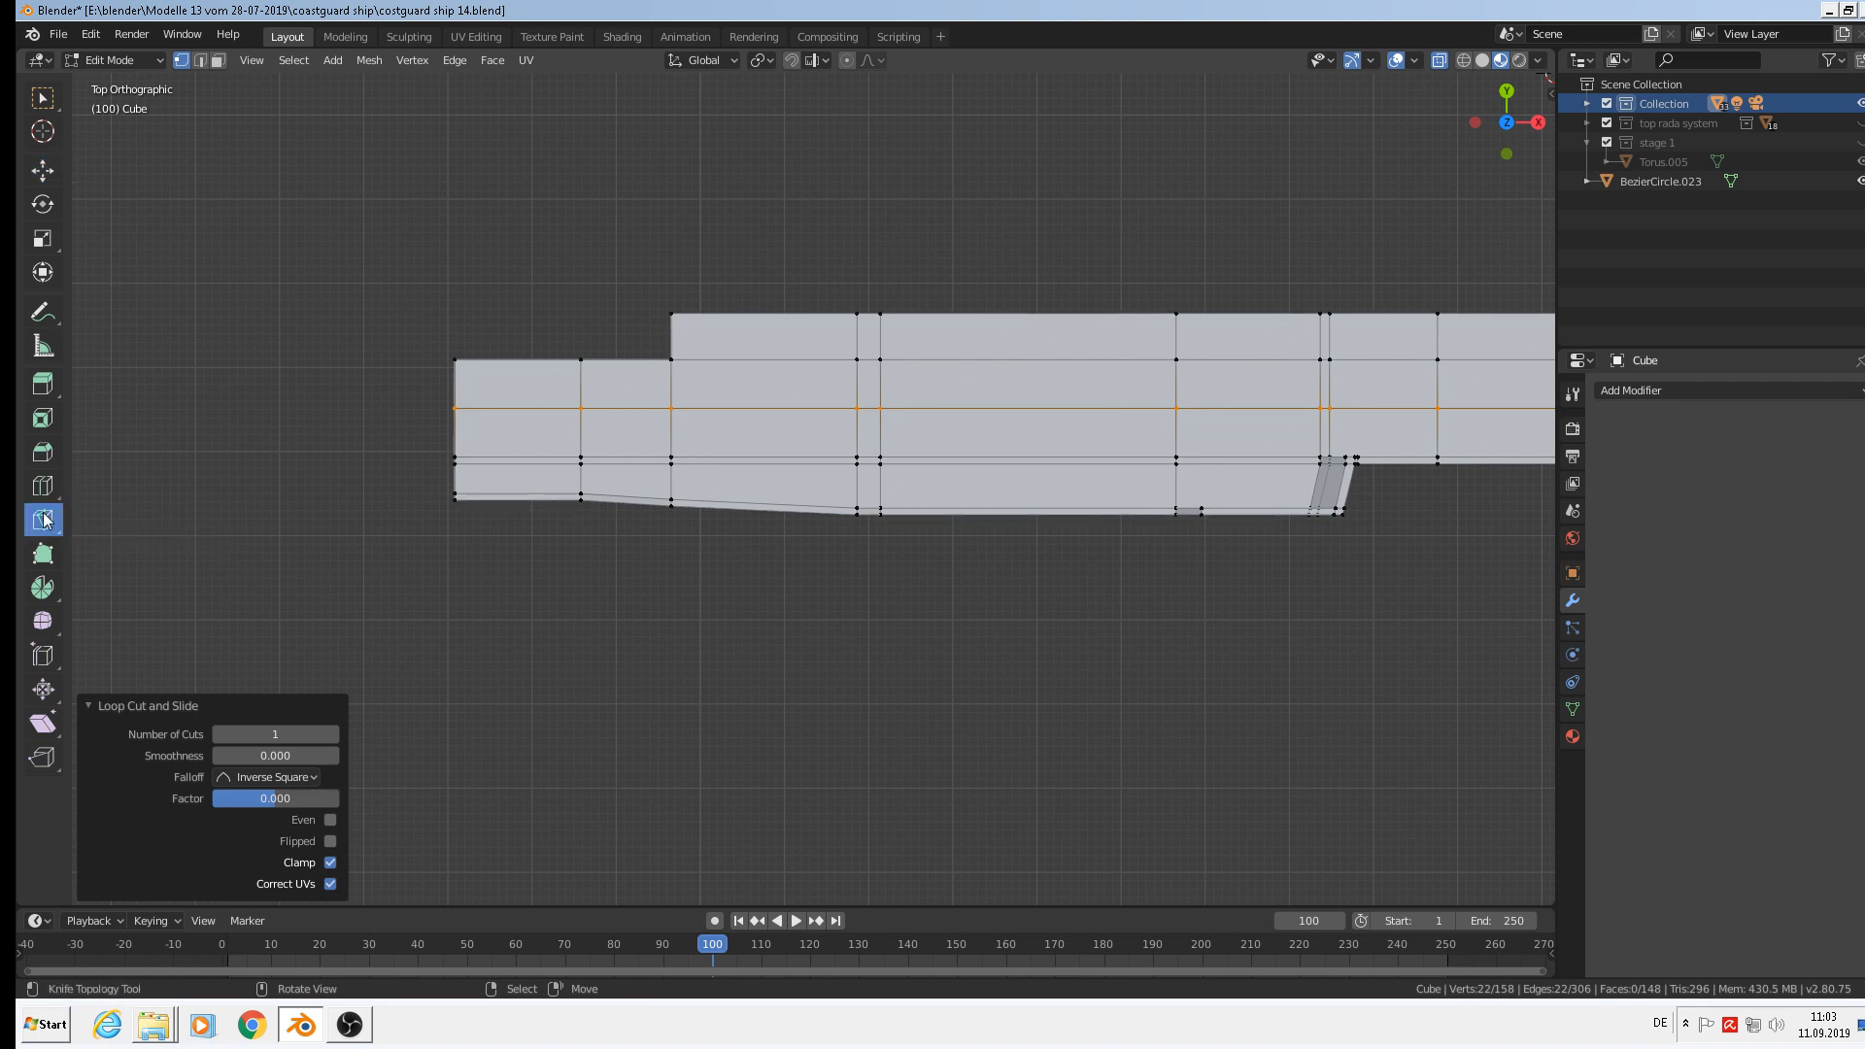
{"action": "left_click", "coordinate": [455, 406]}
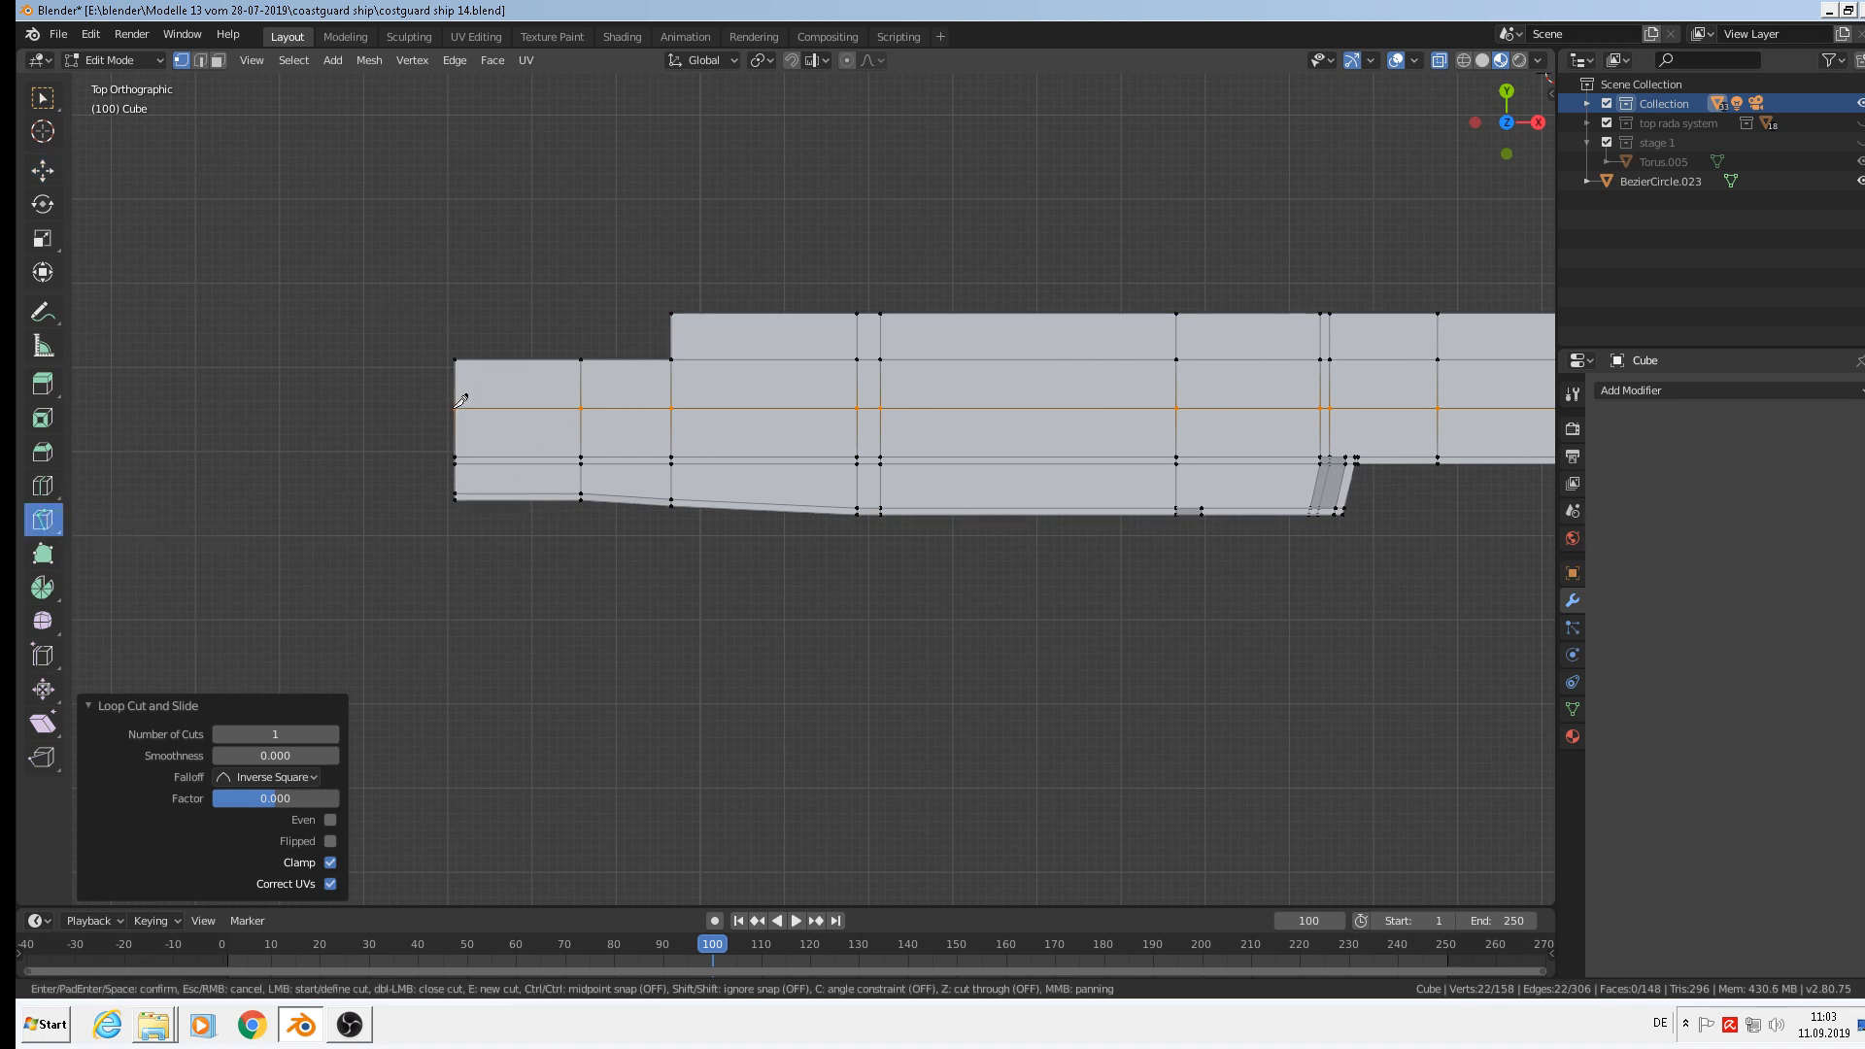
{"action": "left_click", "coordinate": [583, 359]}
{"action": "key", "text": "Return"}
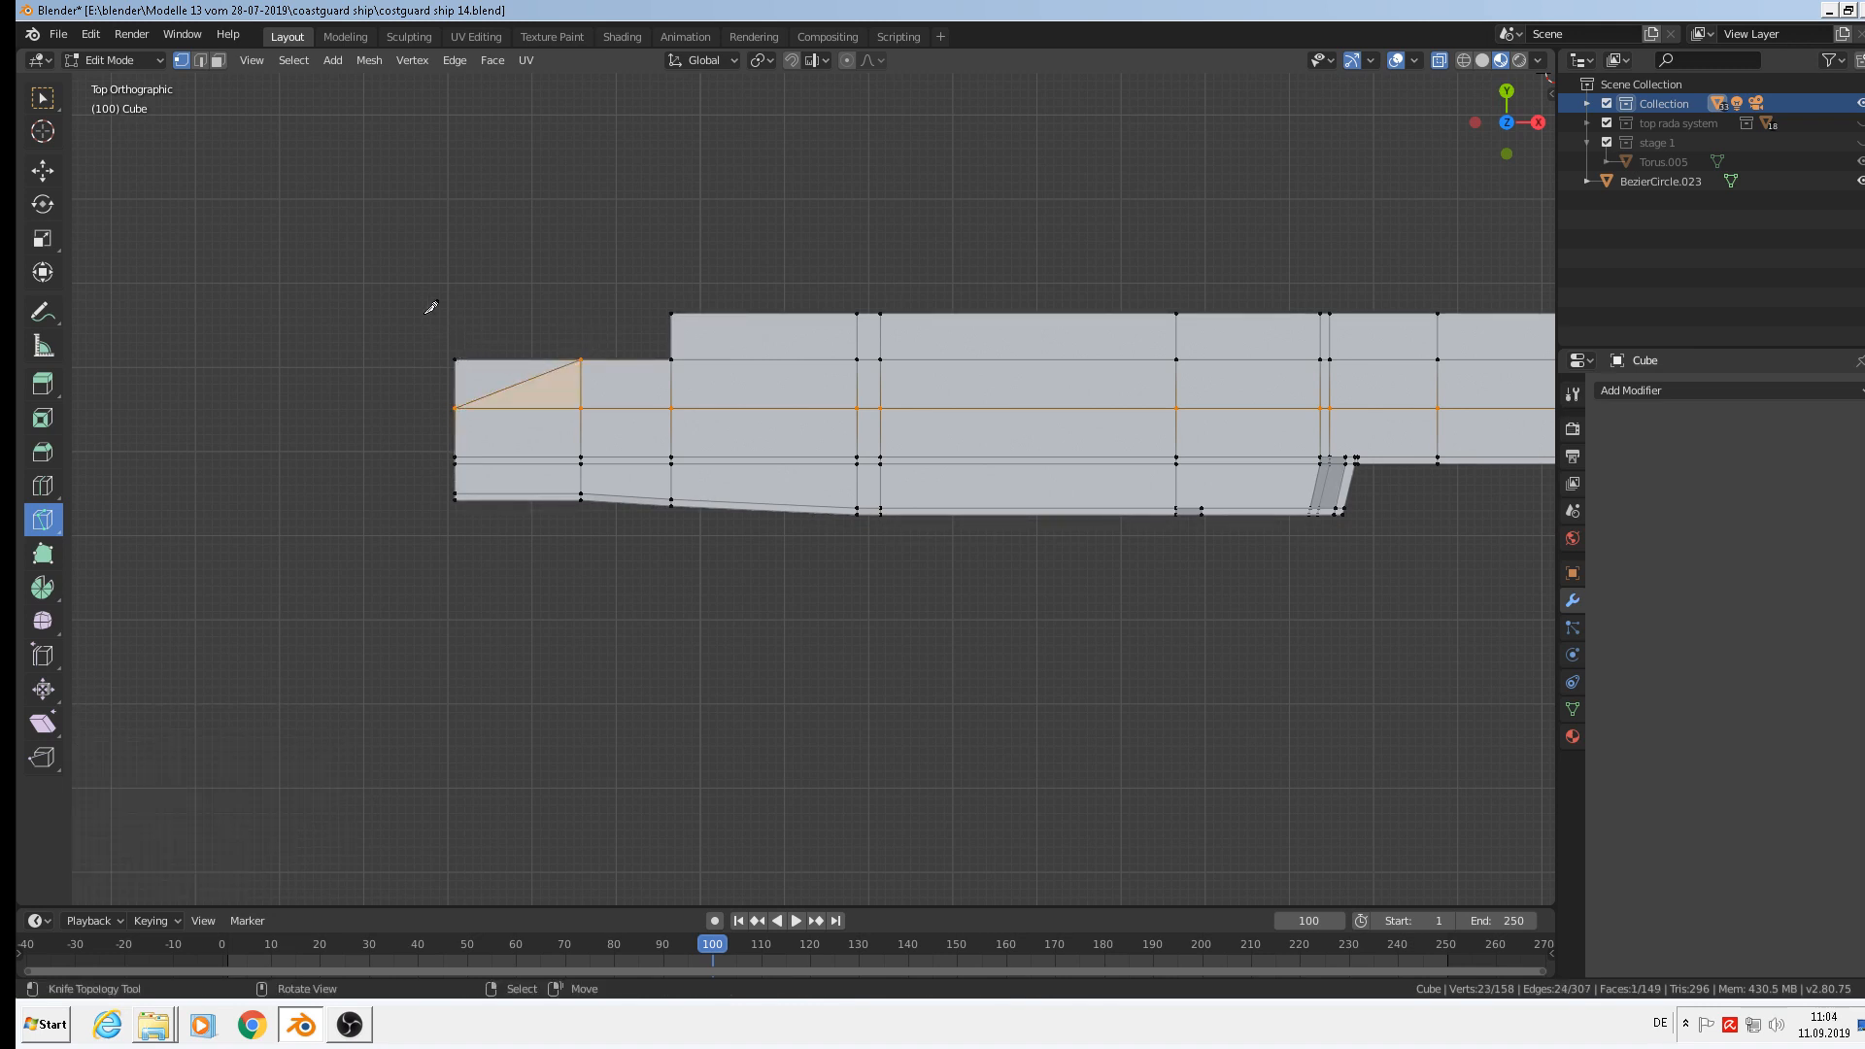
Delete the upper corner vertex outside the diagonal cut at the stern's inner edge.
{"action": "left_click", "coordinate": [45, 175]}
{"action": "key", "text": "x"}
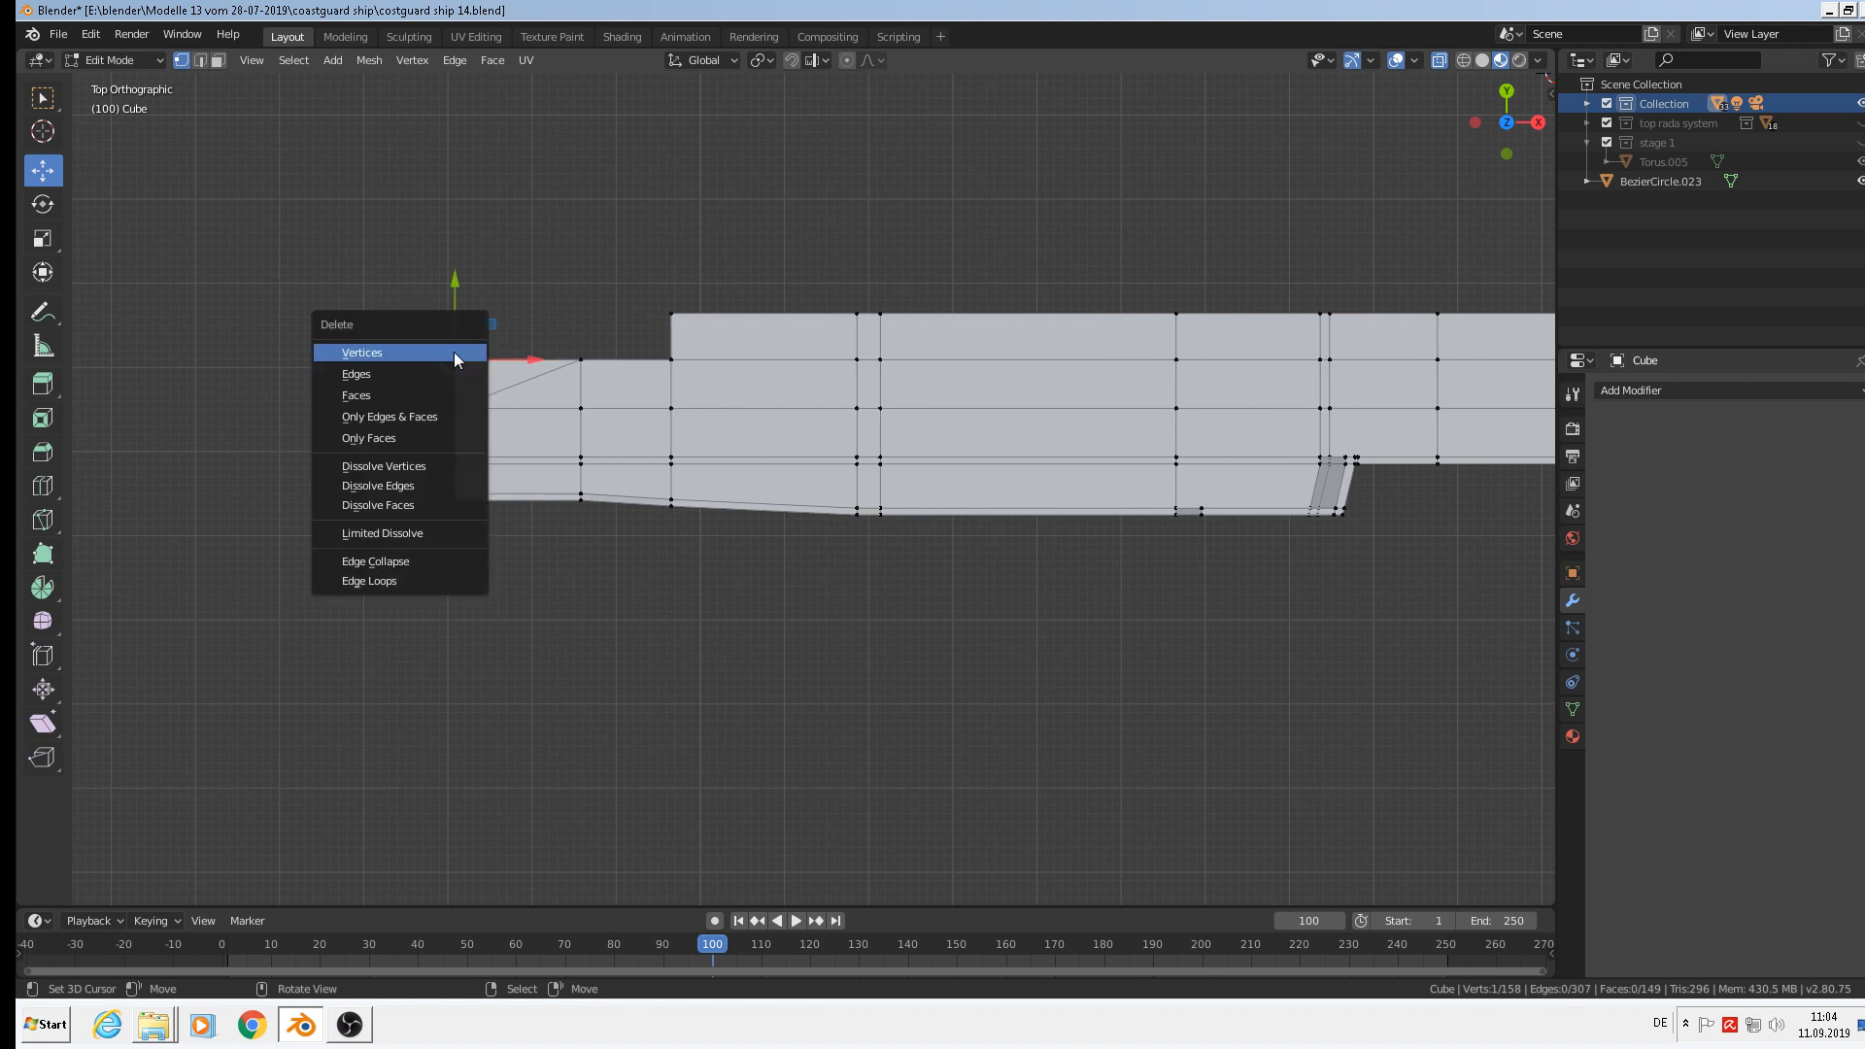
{"action": "left_click", "coordinate": [452, 352]}
Try to knife a matching diagonal across the remaining lower face at the stern's inner corner.
{"action": "scroll", "coordinate": [472, 385], "scroll_direction": "up", "scroll_amount": 3}
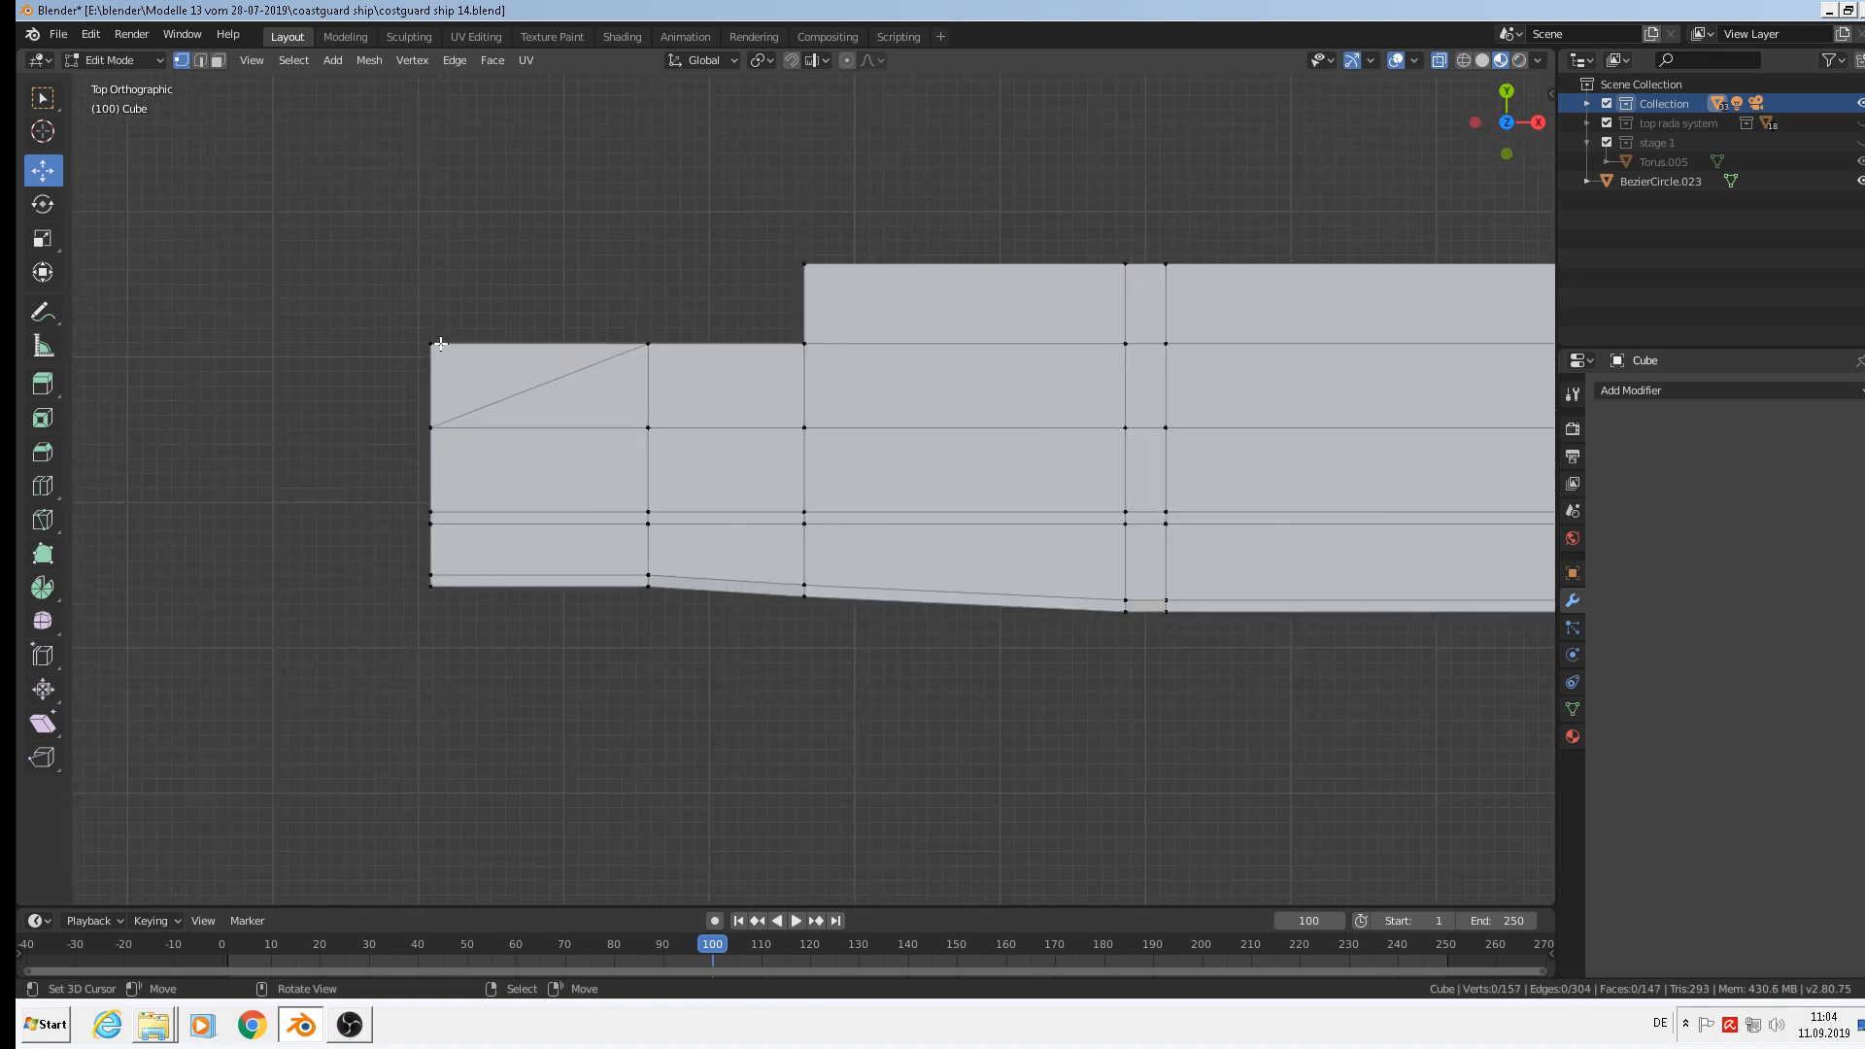
{"action": "middle_click_drag", "start_coordinate": [523, 426], "coordinate": [600, 335]}
{"action": "middle_click_drag", "start_coordinate": [837, 714], "coordinate": [963, 340], "text": "shift"}
{"action": "middle_click_drag", "start_coordinate": [1069, 462], "coordinate": [1011, 410], "text": "shift"}
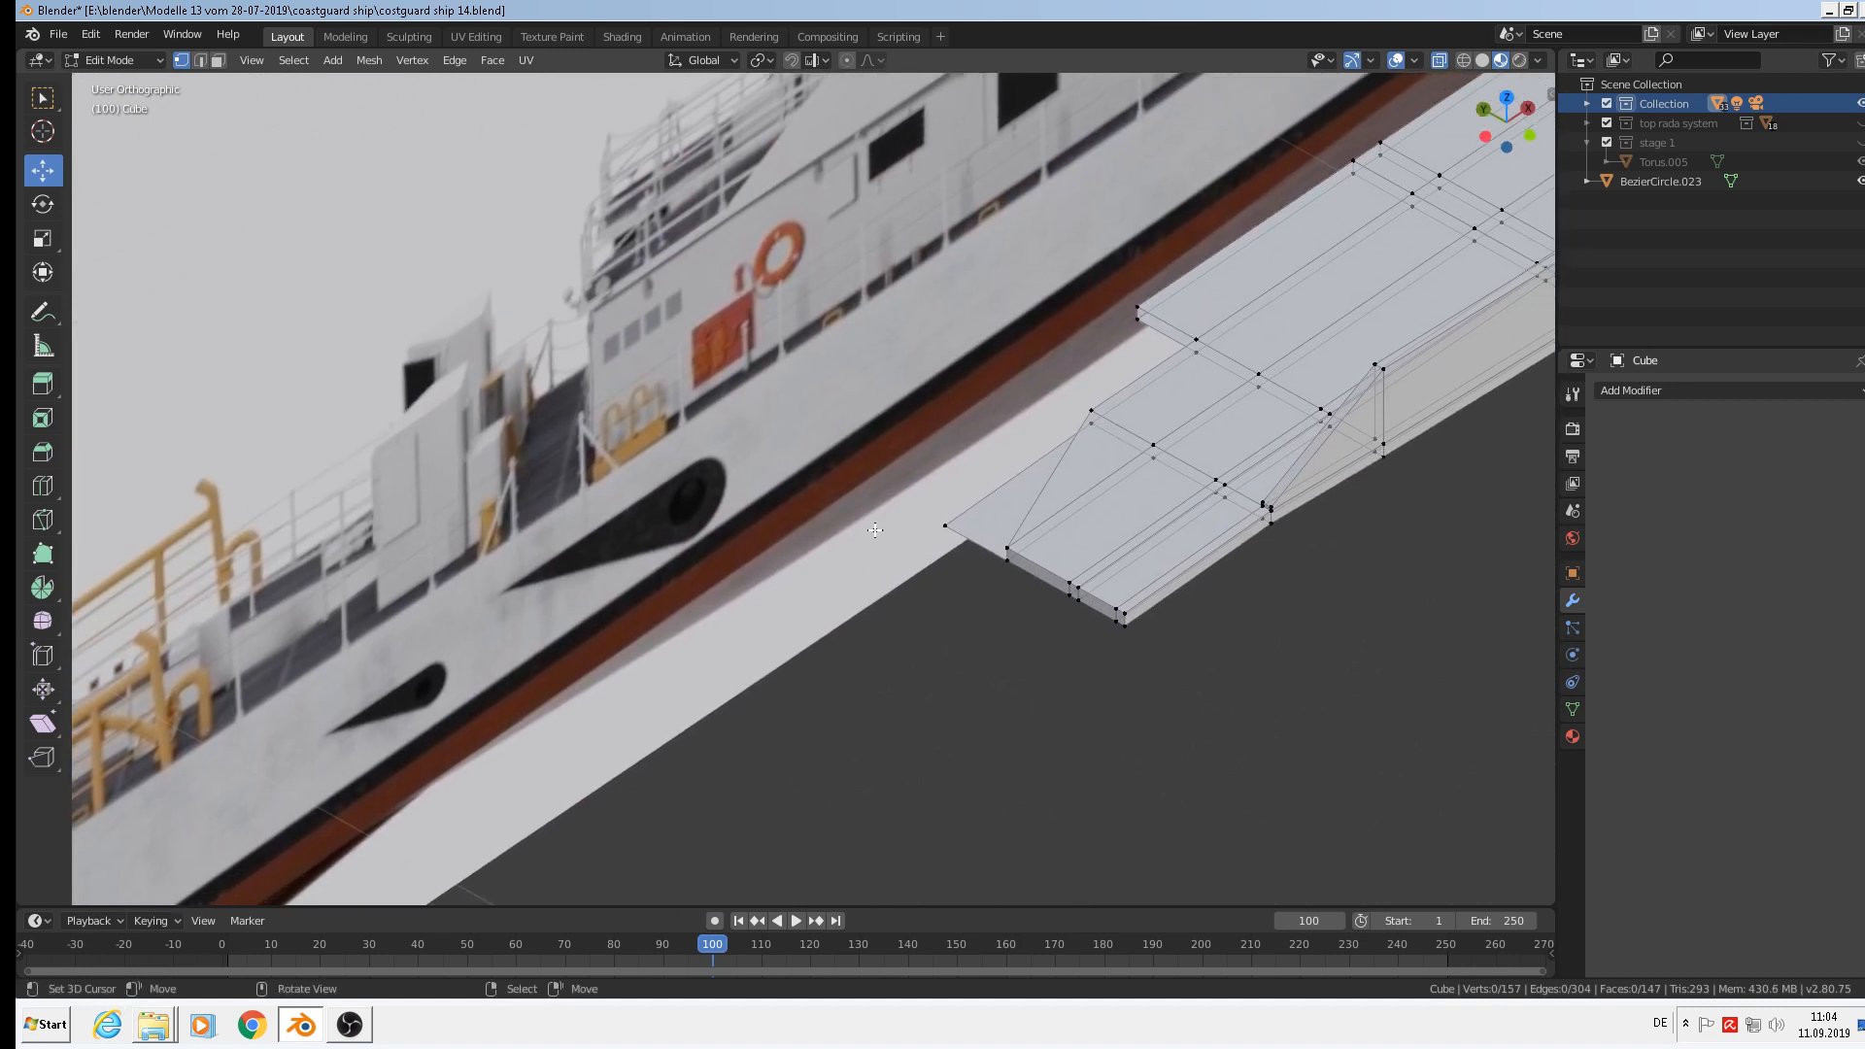
{"action": "left_click", "coordinate": [41, 520]}
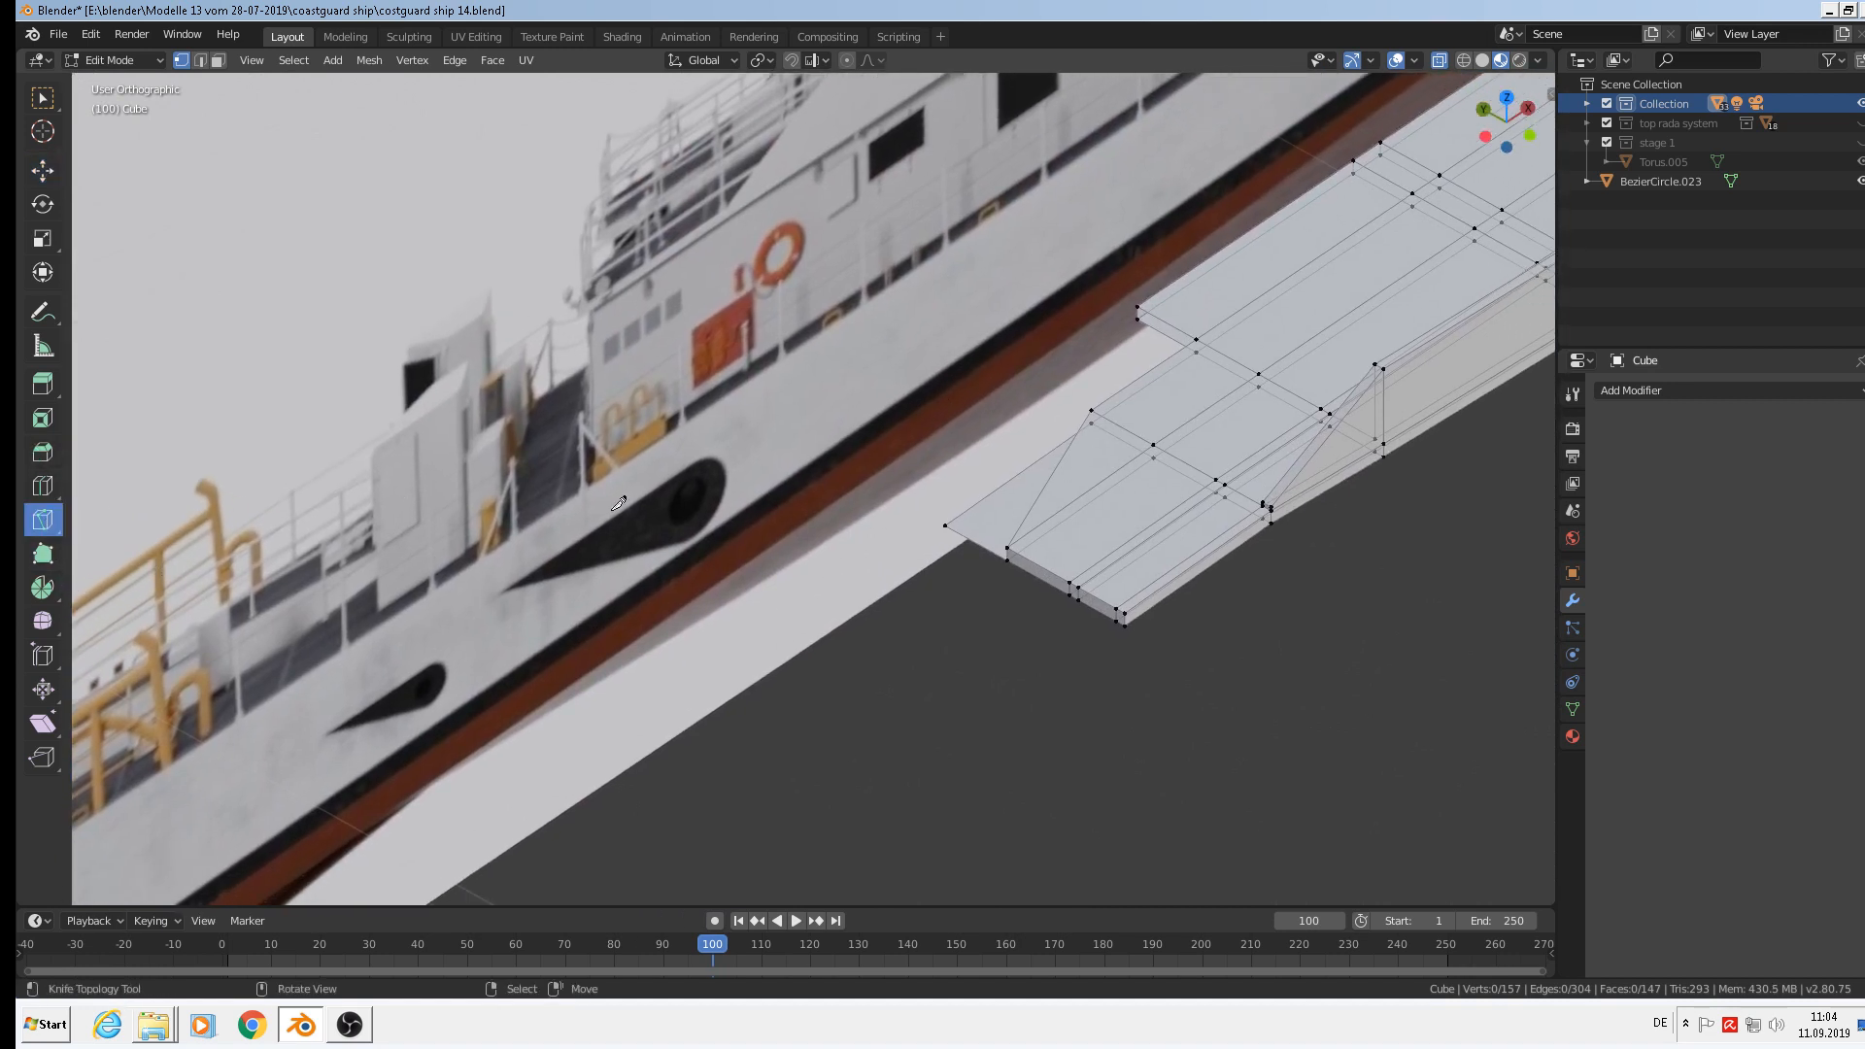
{"action": "left_click", "coordinate": [1010, 555]}
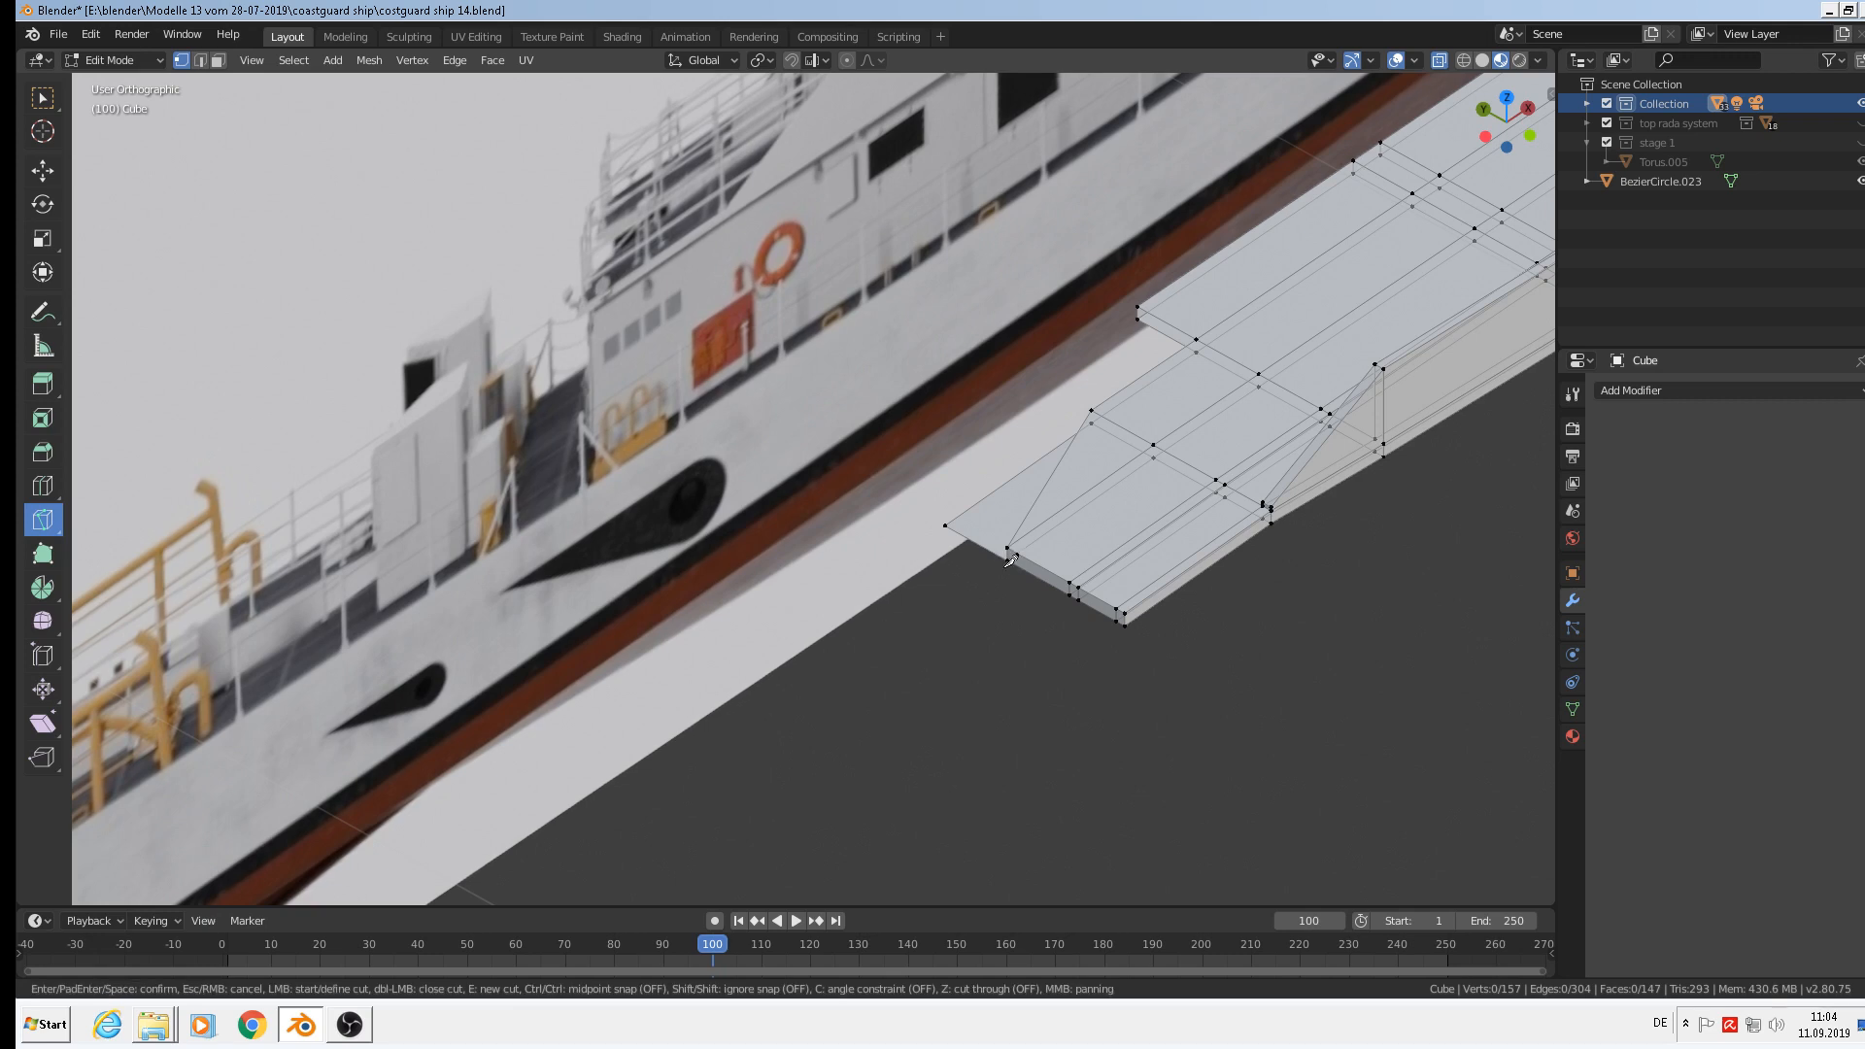
{"action": "left_click", "coordinate": [1101, 416]}
{"action": "key", "text": "Return"}
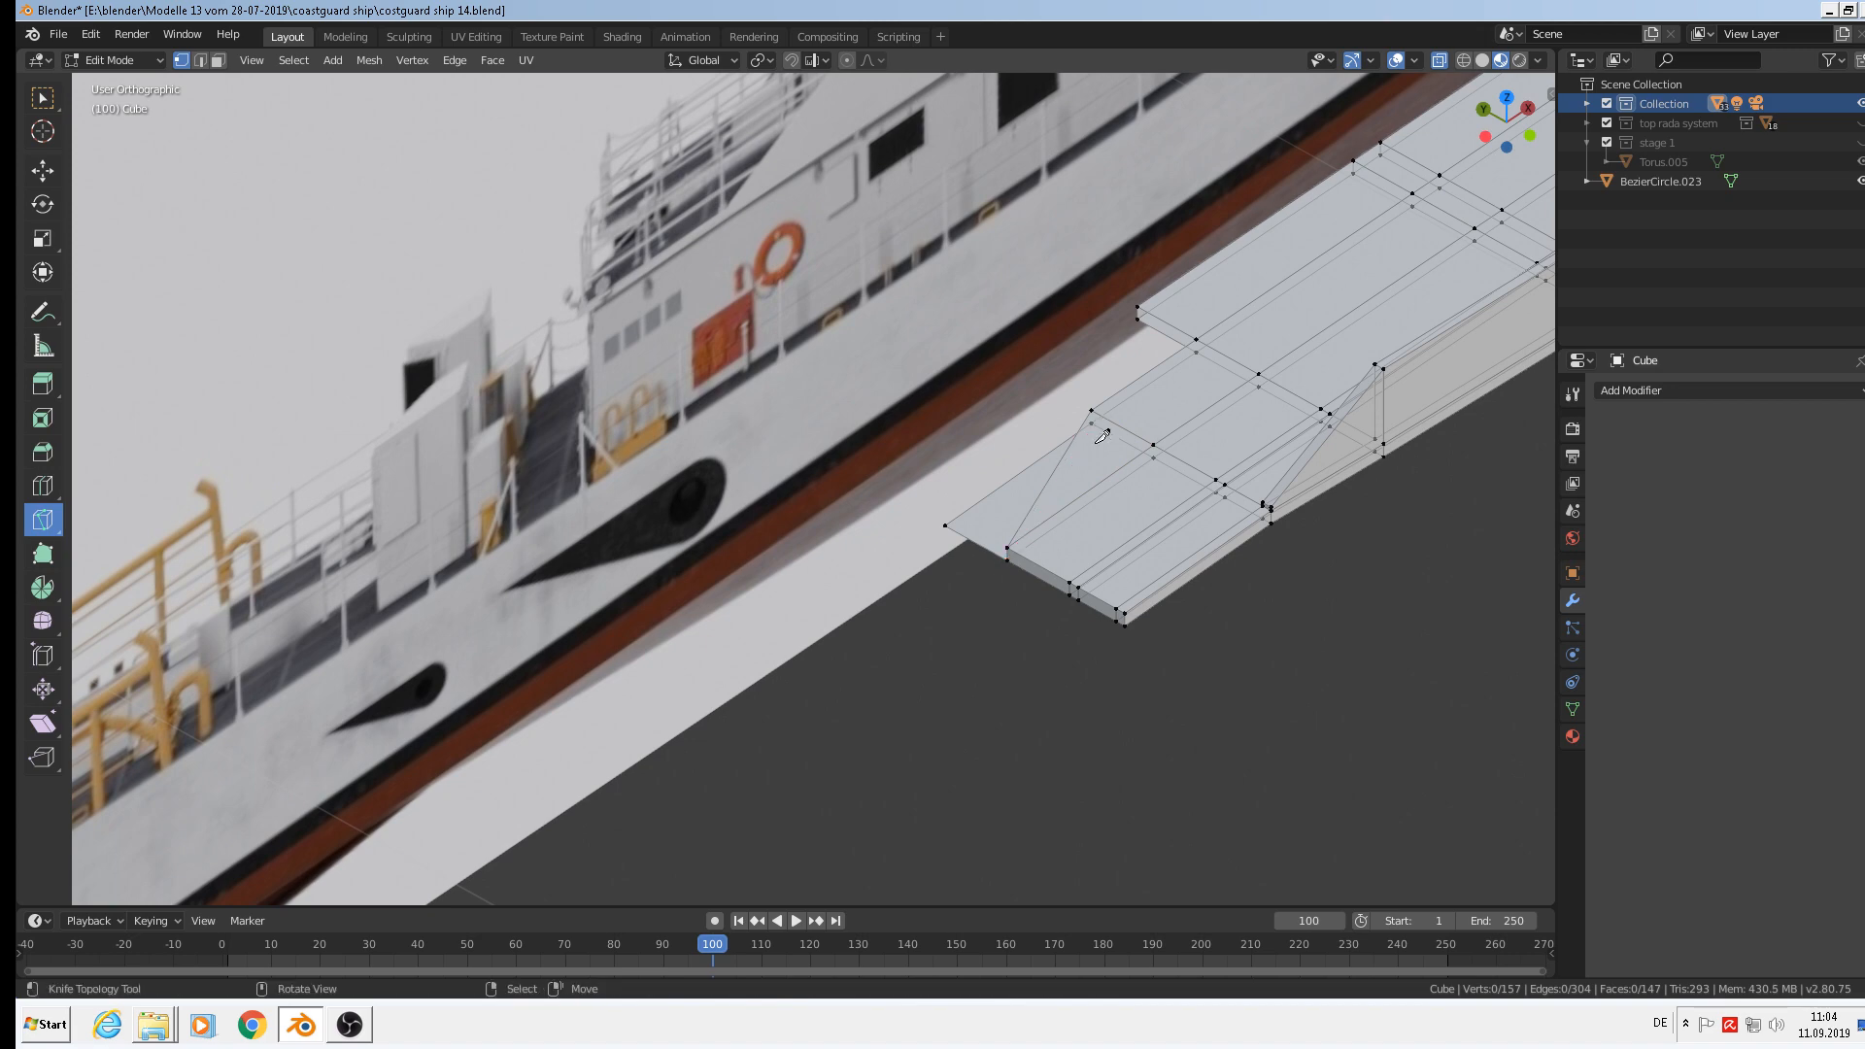
Examine the stern in the rear-view reference, then compare the half platform with the side-view reference.
{"action": "middle_click_drag", "start_coordinate": [1162, 588], "coordinate": [1125, 539]}
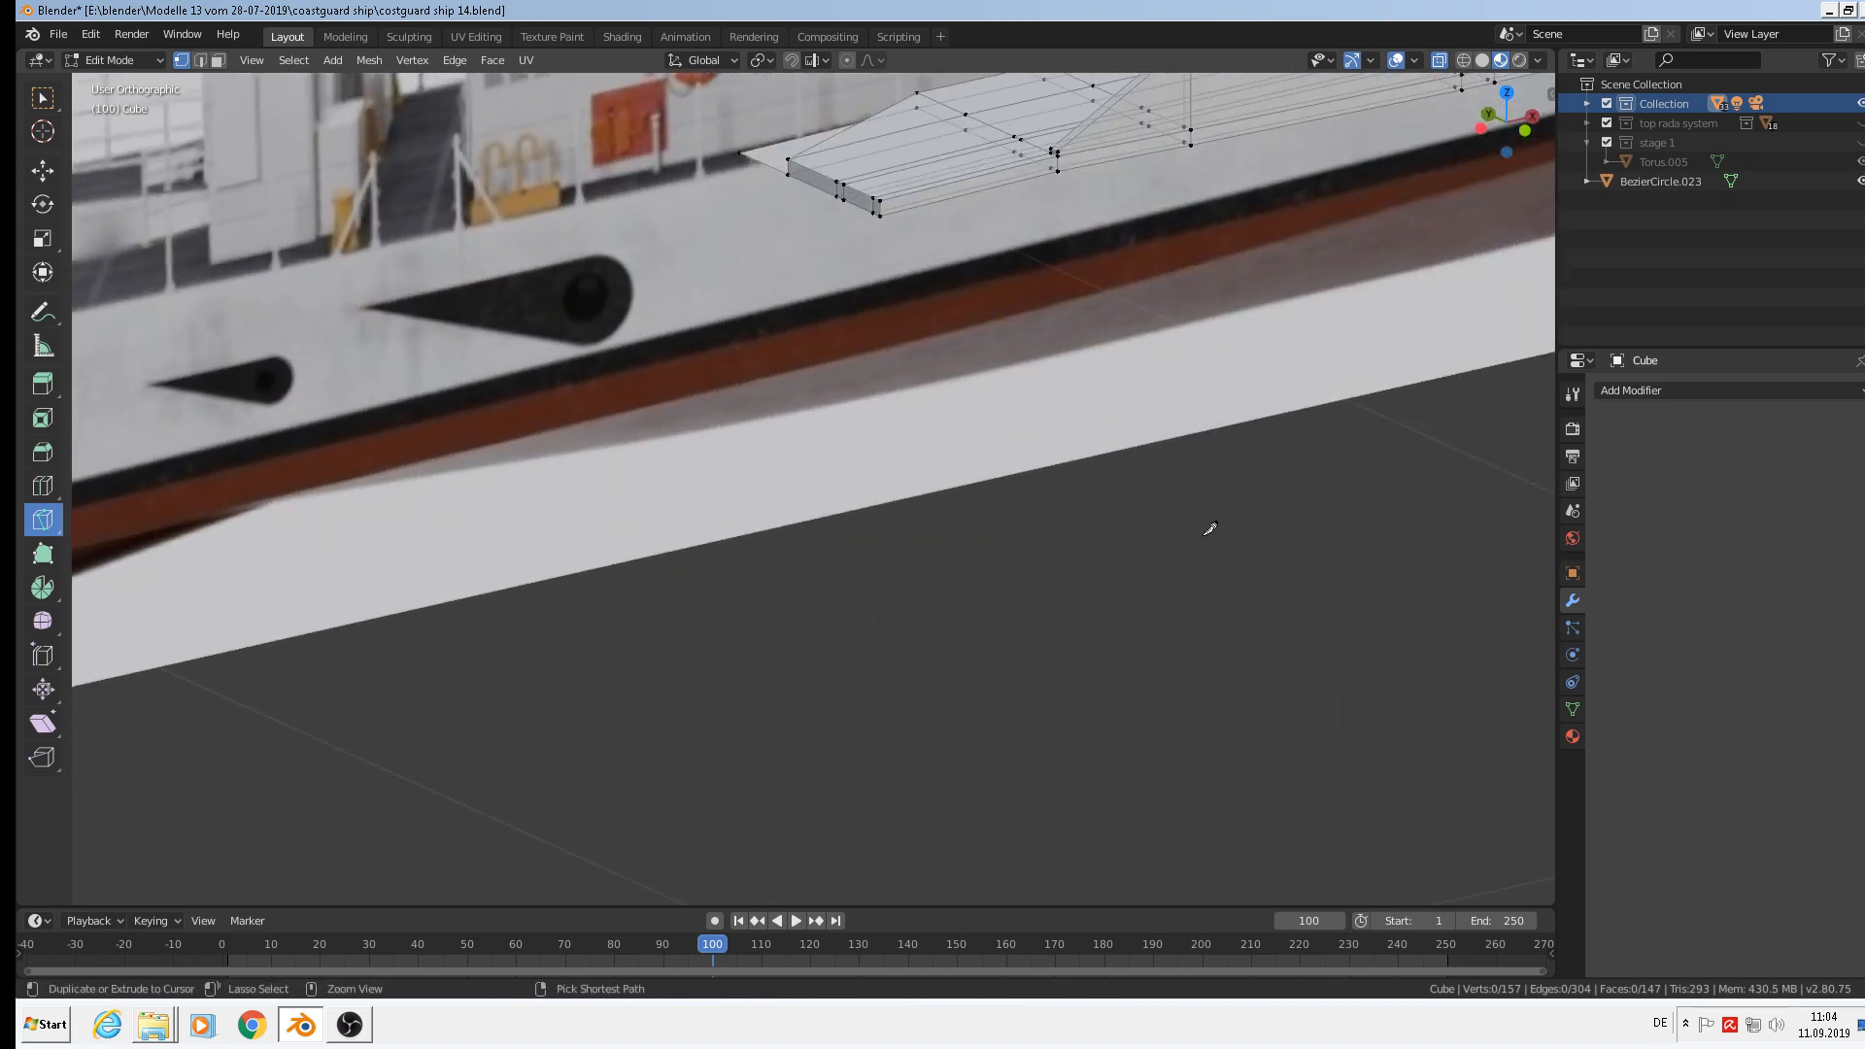
{"action": "key", "text": "ctrl+KP_1"}
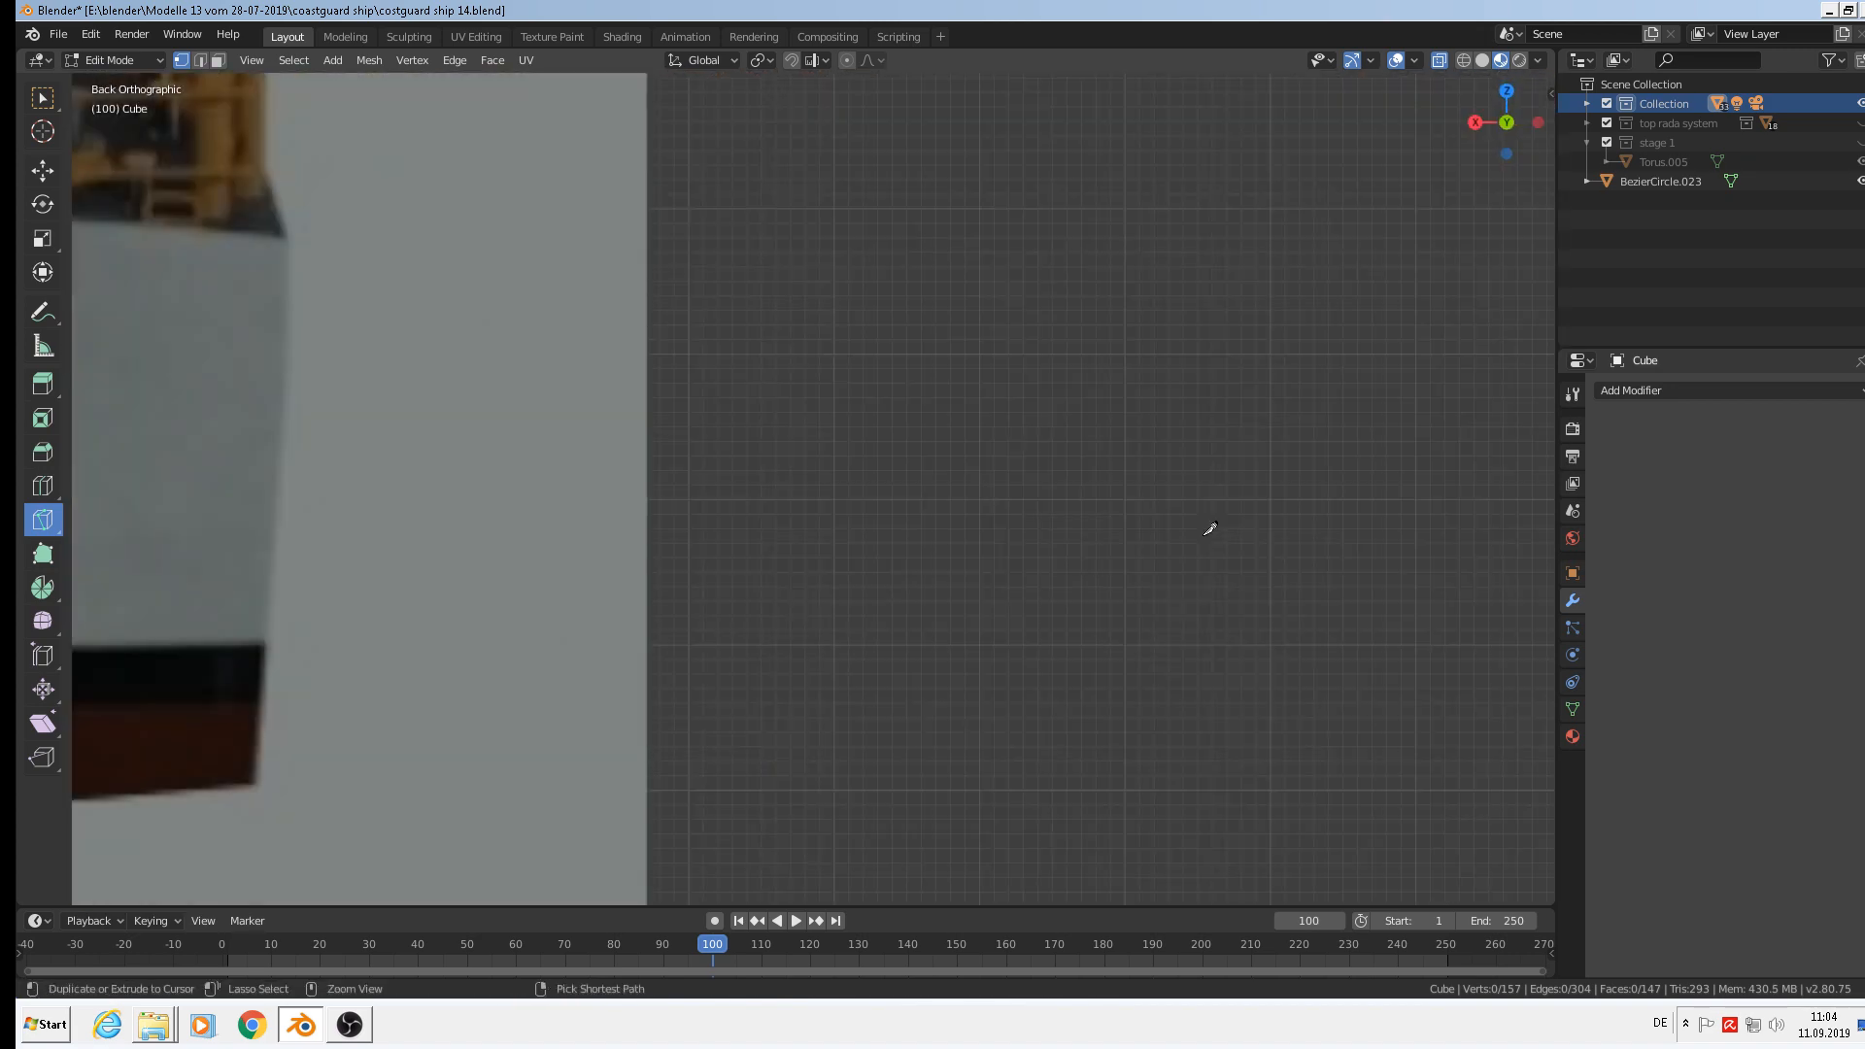
{"action": "scroll", "coordinate": [734, 398], "scroll_direction": "down", "scroll_amount": 10}
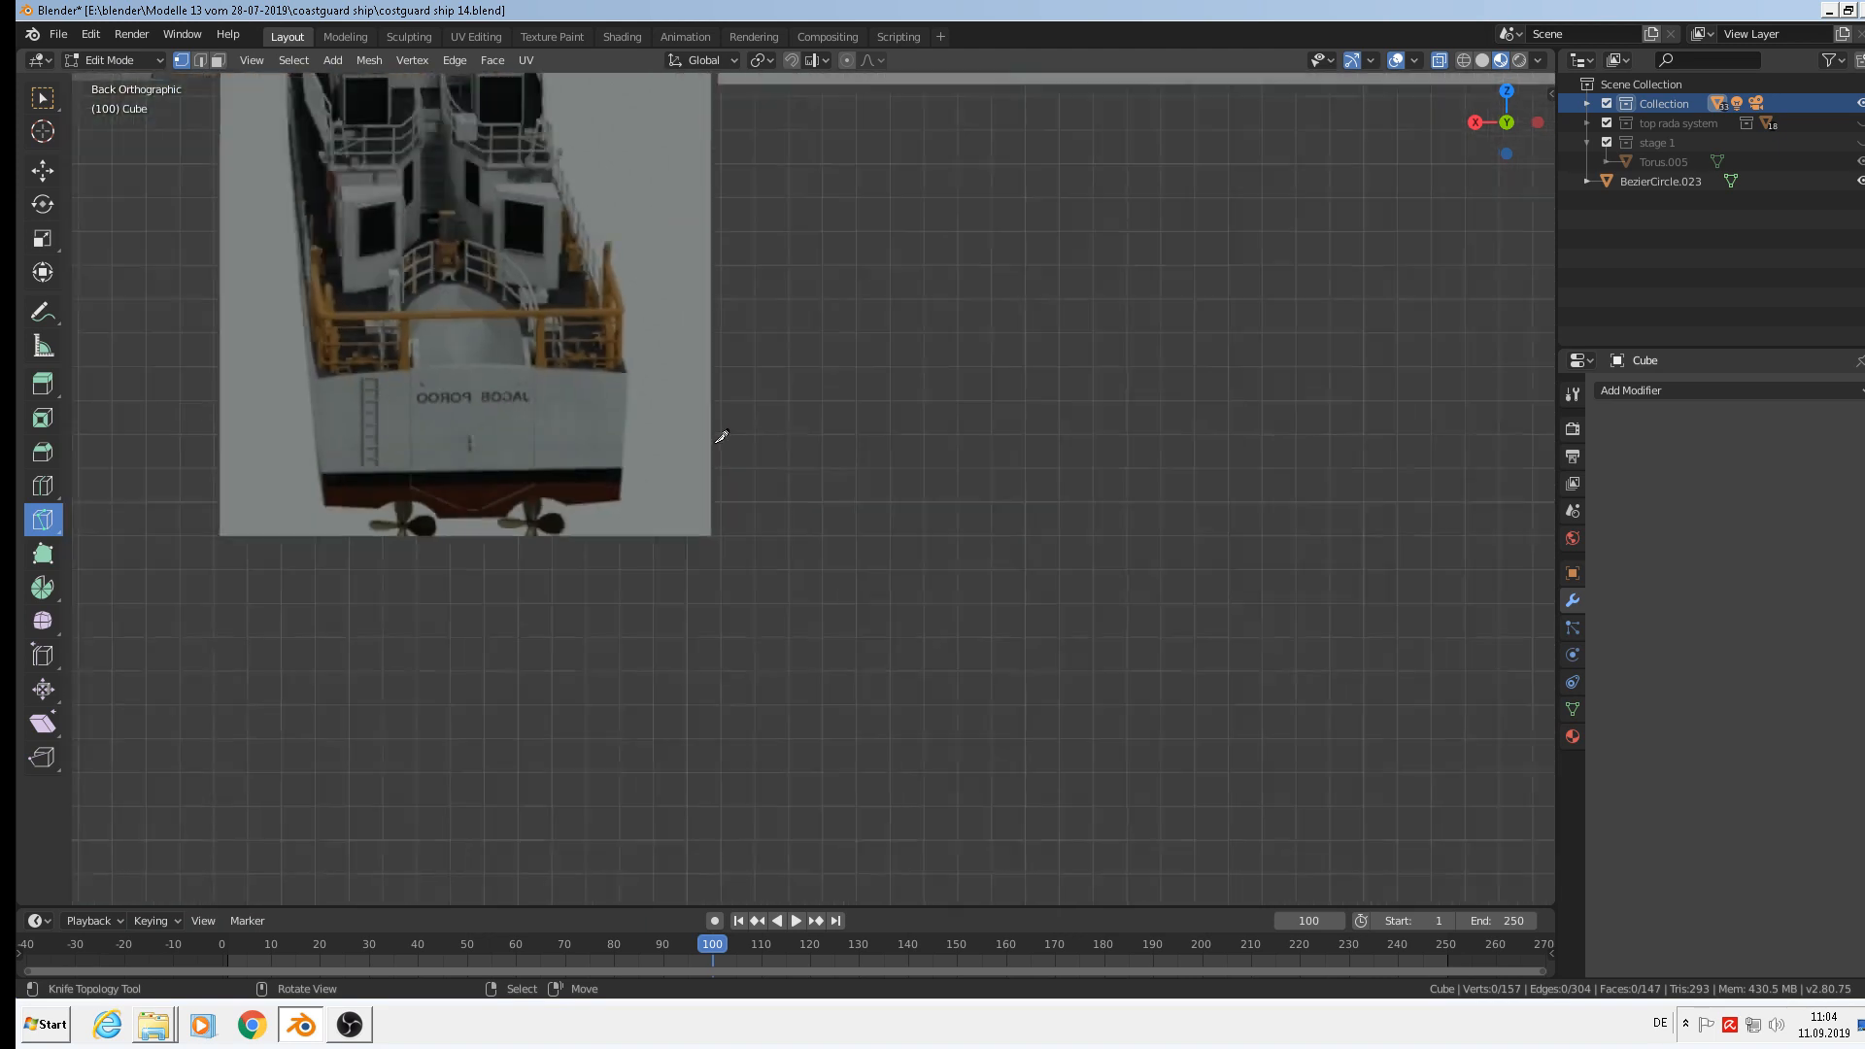
{"action": "scroll", "coordinate": [600, 404], "scroll_direction": "down", "scroll_amount": 3}
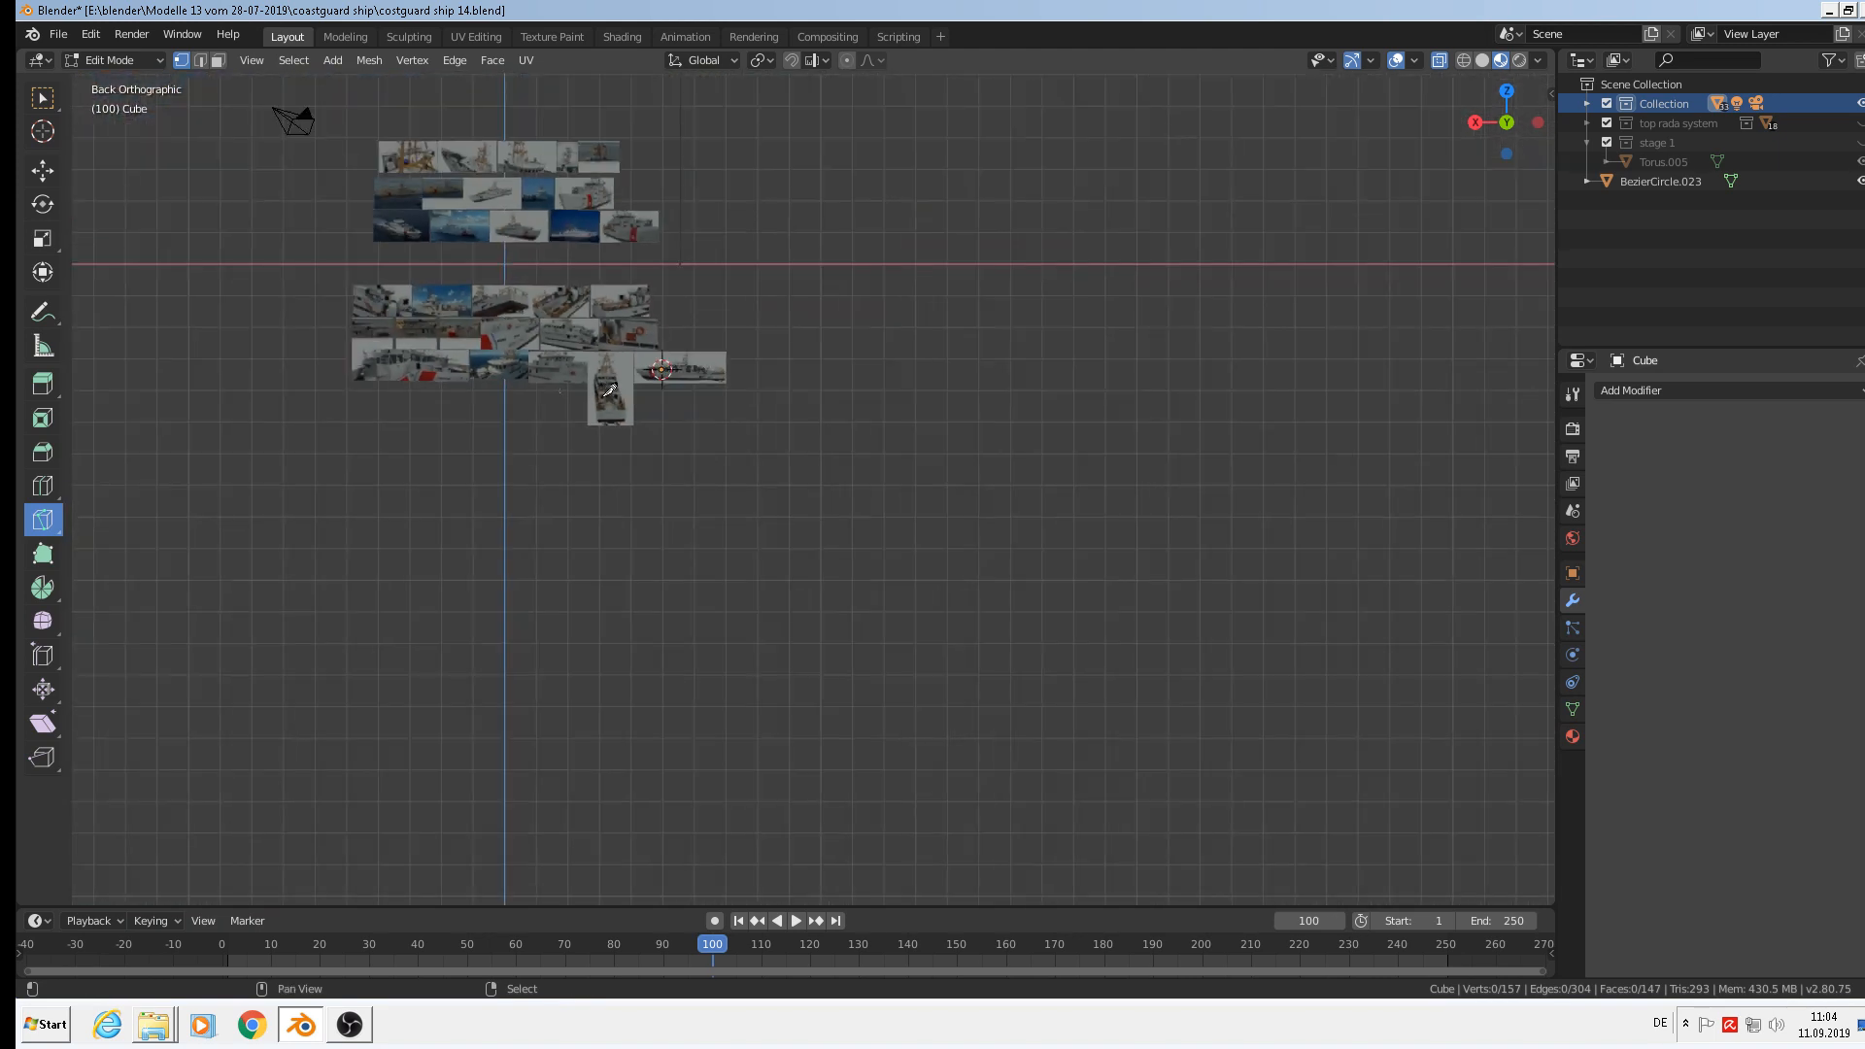
{"action": "middle_click_drag", "start_coordinate": [595, 397], "coordinate": [1023, 534], "text": "shift"}
{"action": "scroll", "coordinate": [1030, 530], "scroll_direction": "up", "scroll_amount": 8}
{"action": "scroll", "coordinate": [1114, 491], "scroll_direction": "up", "scroll_amount": 5}
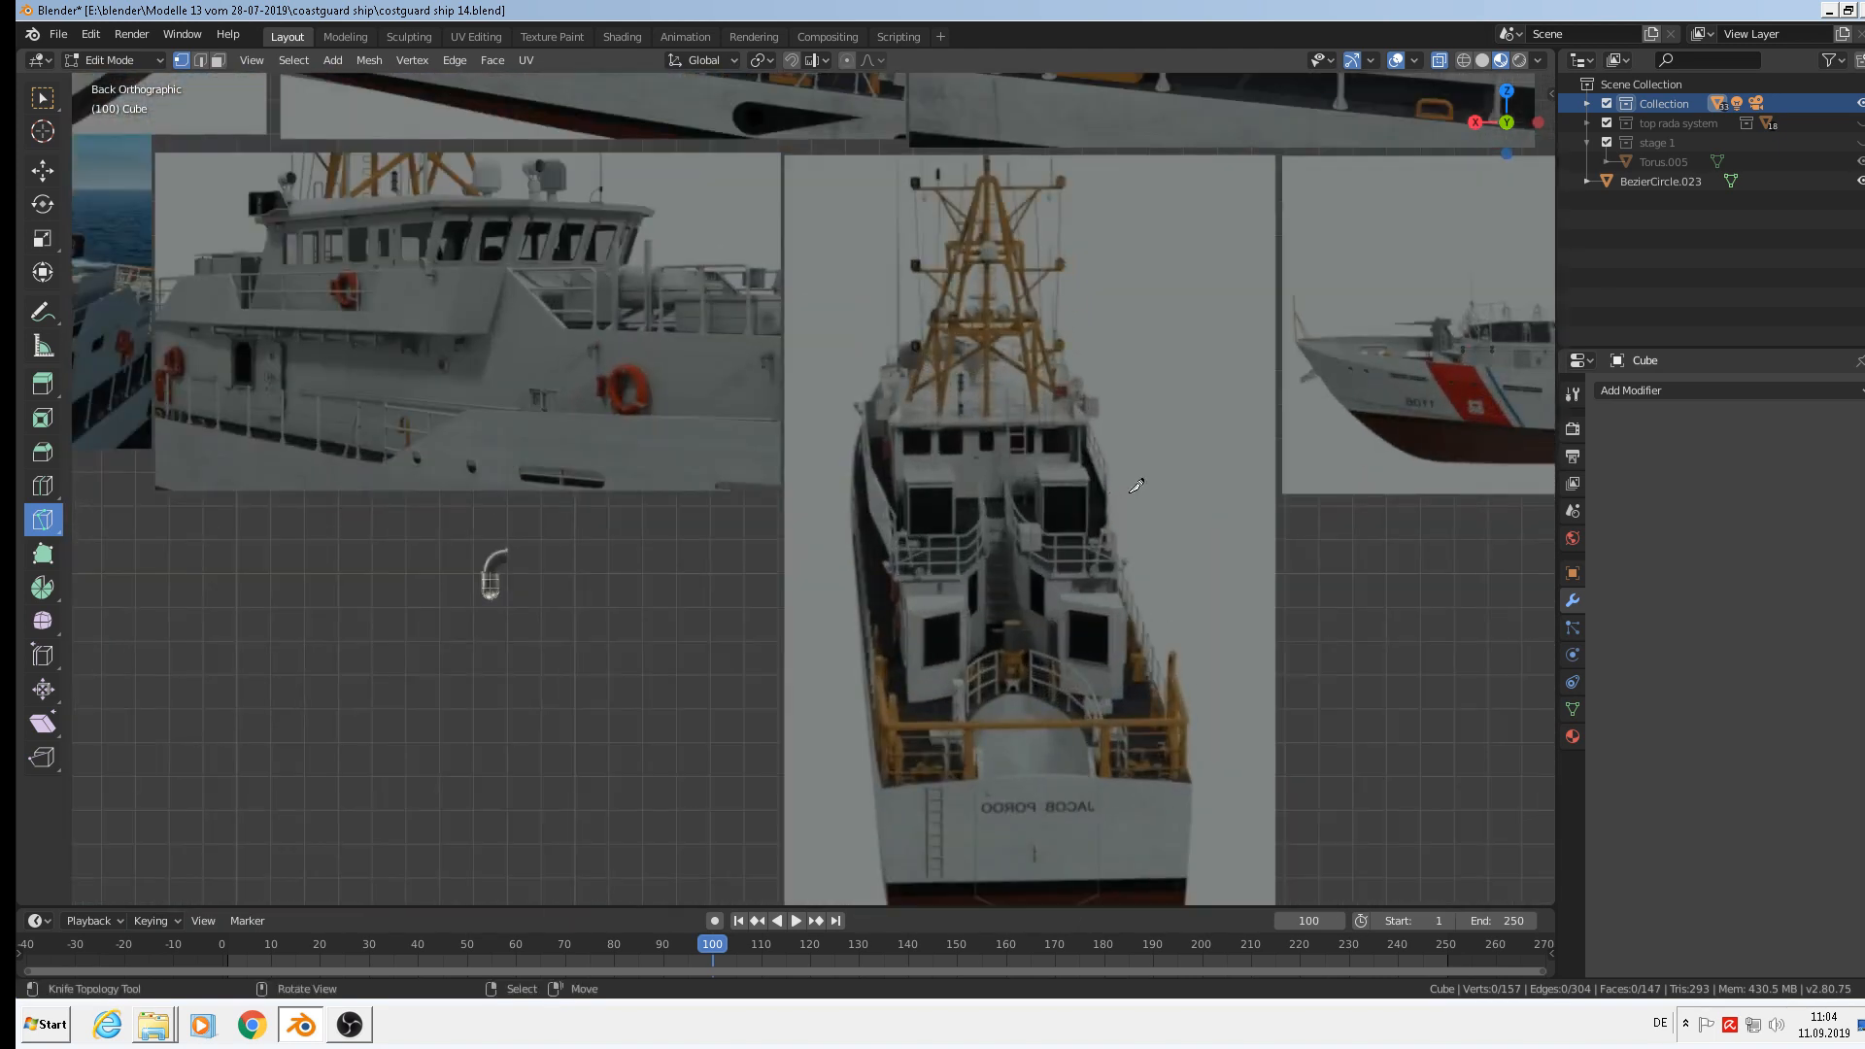
{"action": "key", "text": "Tab"}
{"action": "scroll", "coordinate": [1181, 568], "scroll_direction": "down", "scroll_amount": 7}
{"action": "middle_click_drag", "start_coordinate": [1147, 569], "coordinate": [957, 578]}
{"action": "key", "text": "KP_1"}
{"action": "scroll", "coordinate": [1226, 562], "scroll_direction": "up", "scroll_amount": 5}
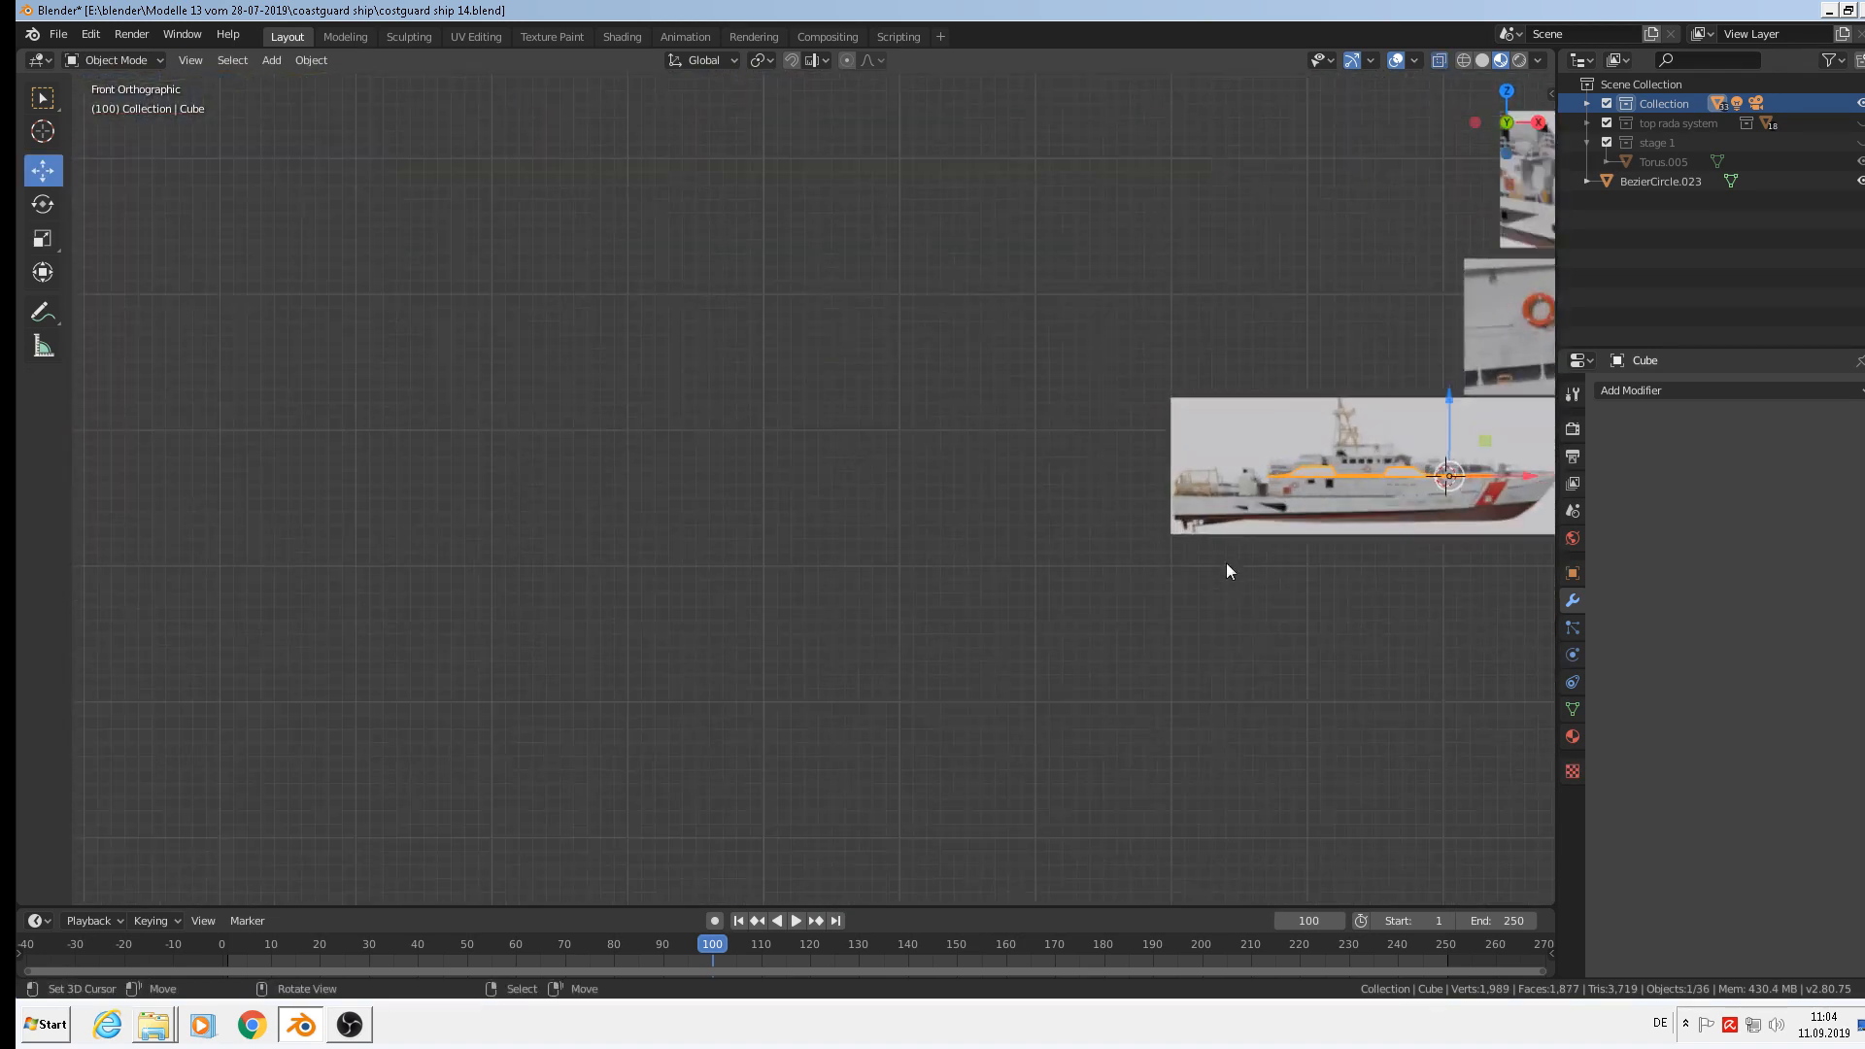
{"action": "middle_click_drag", "start_coordinate": [1224, 508], "coordinate": [471, 535], "text": "shift"}
{"action": "scroll", "coordinate": [471, 541], "scroll_direction": "up", "scroll_amount": 6}
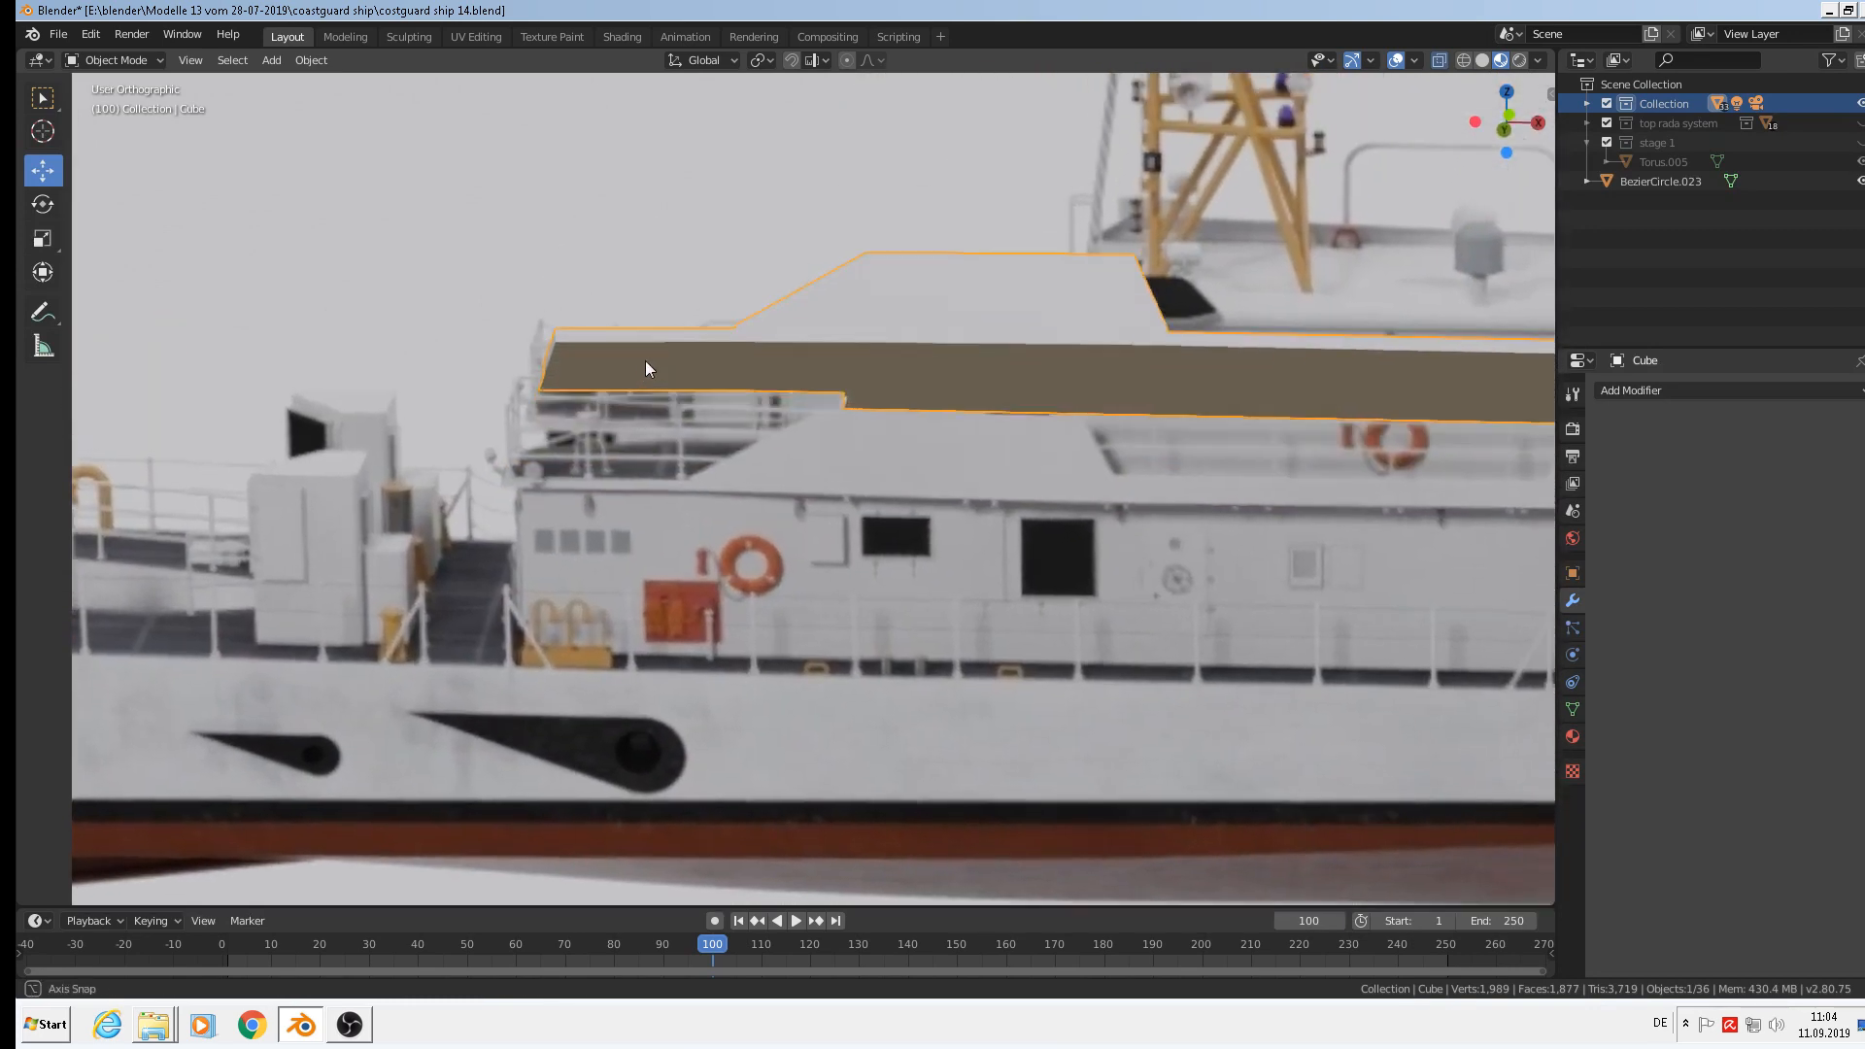
Turn off X-ray and knife a diagonal across the underside's inner stern corner, from the aft lengthwise-loop vertex to the first cross line's inner-edge vertex.
{"action": "middle_click_drag", "start_coordinate": [645, 360], "coordinate": [590, 283]}
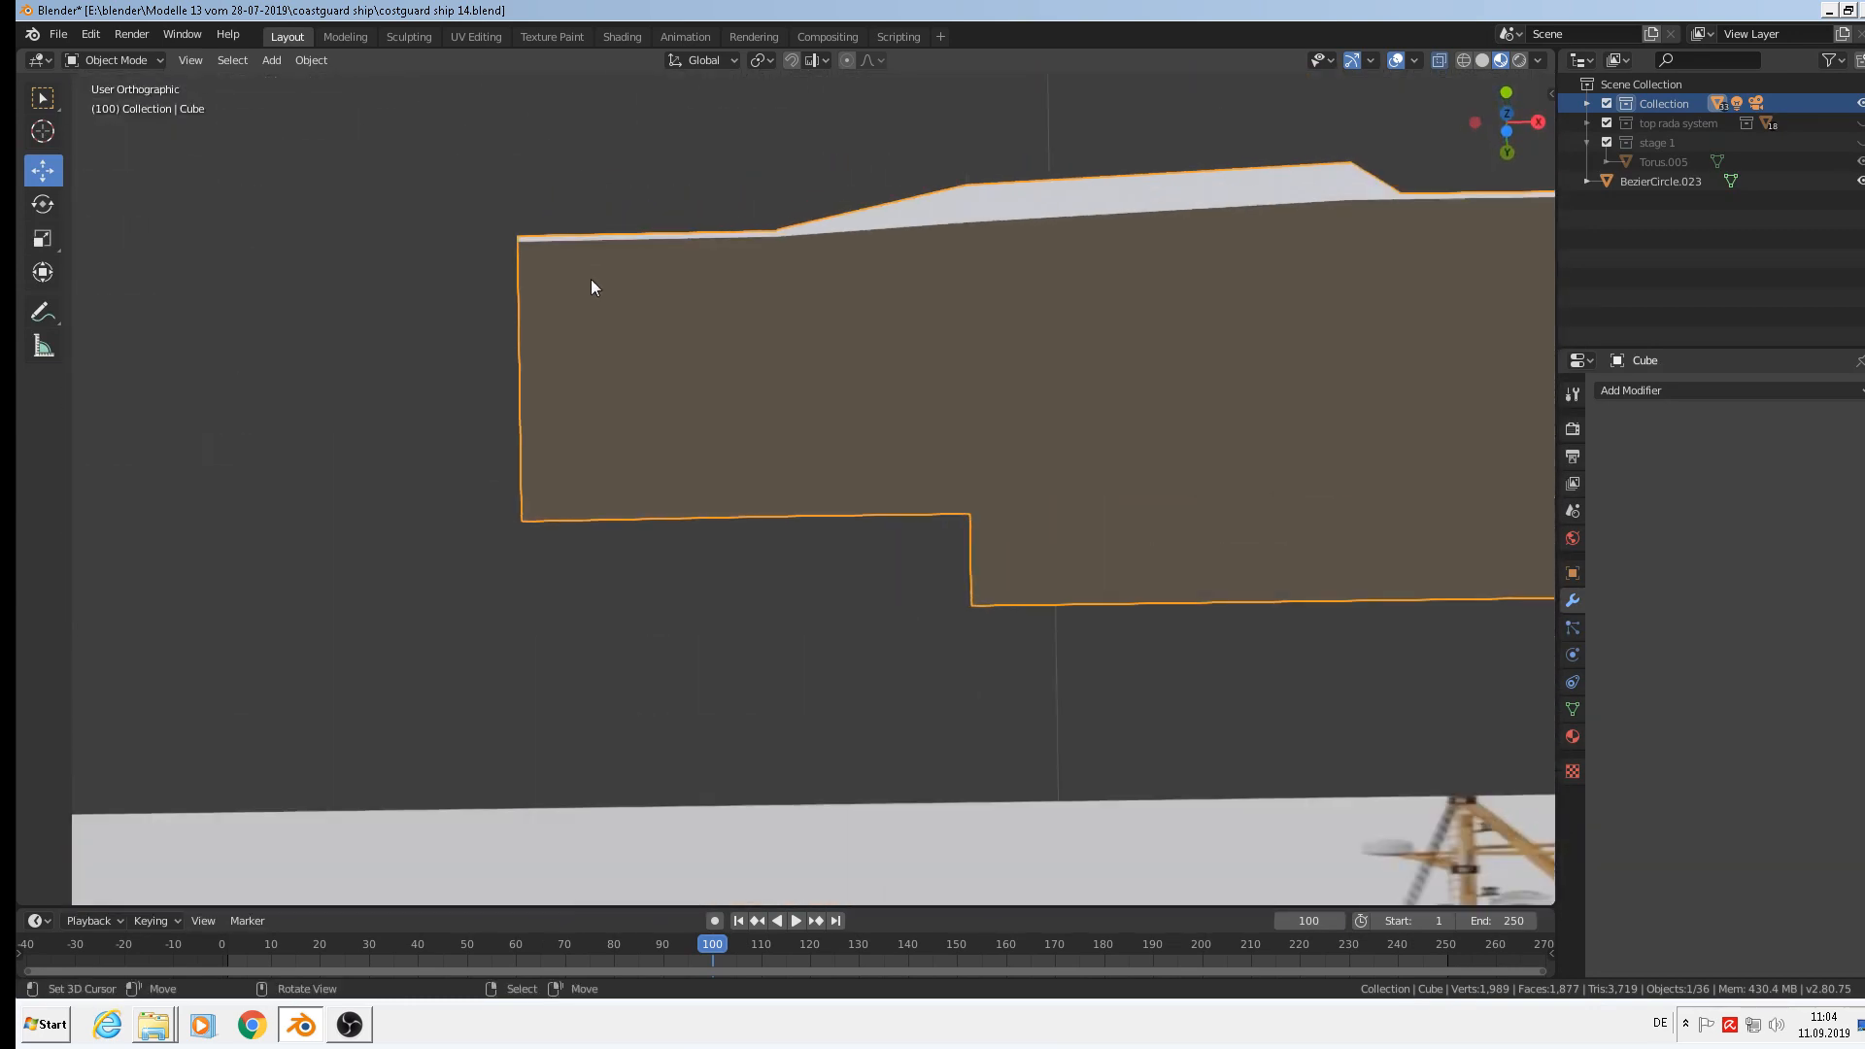
{"action": "key", "text": "Tab"}
{"action": "scroll", "coordinate": [607, 447], "scroll_direction": "up", "scroll_amount": 2}
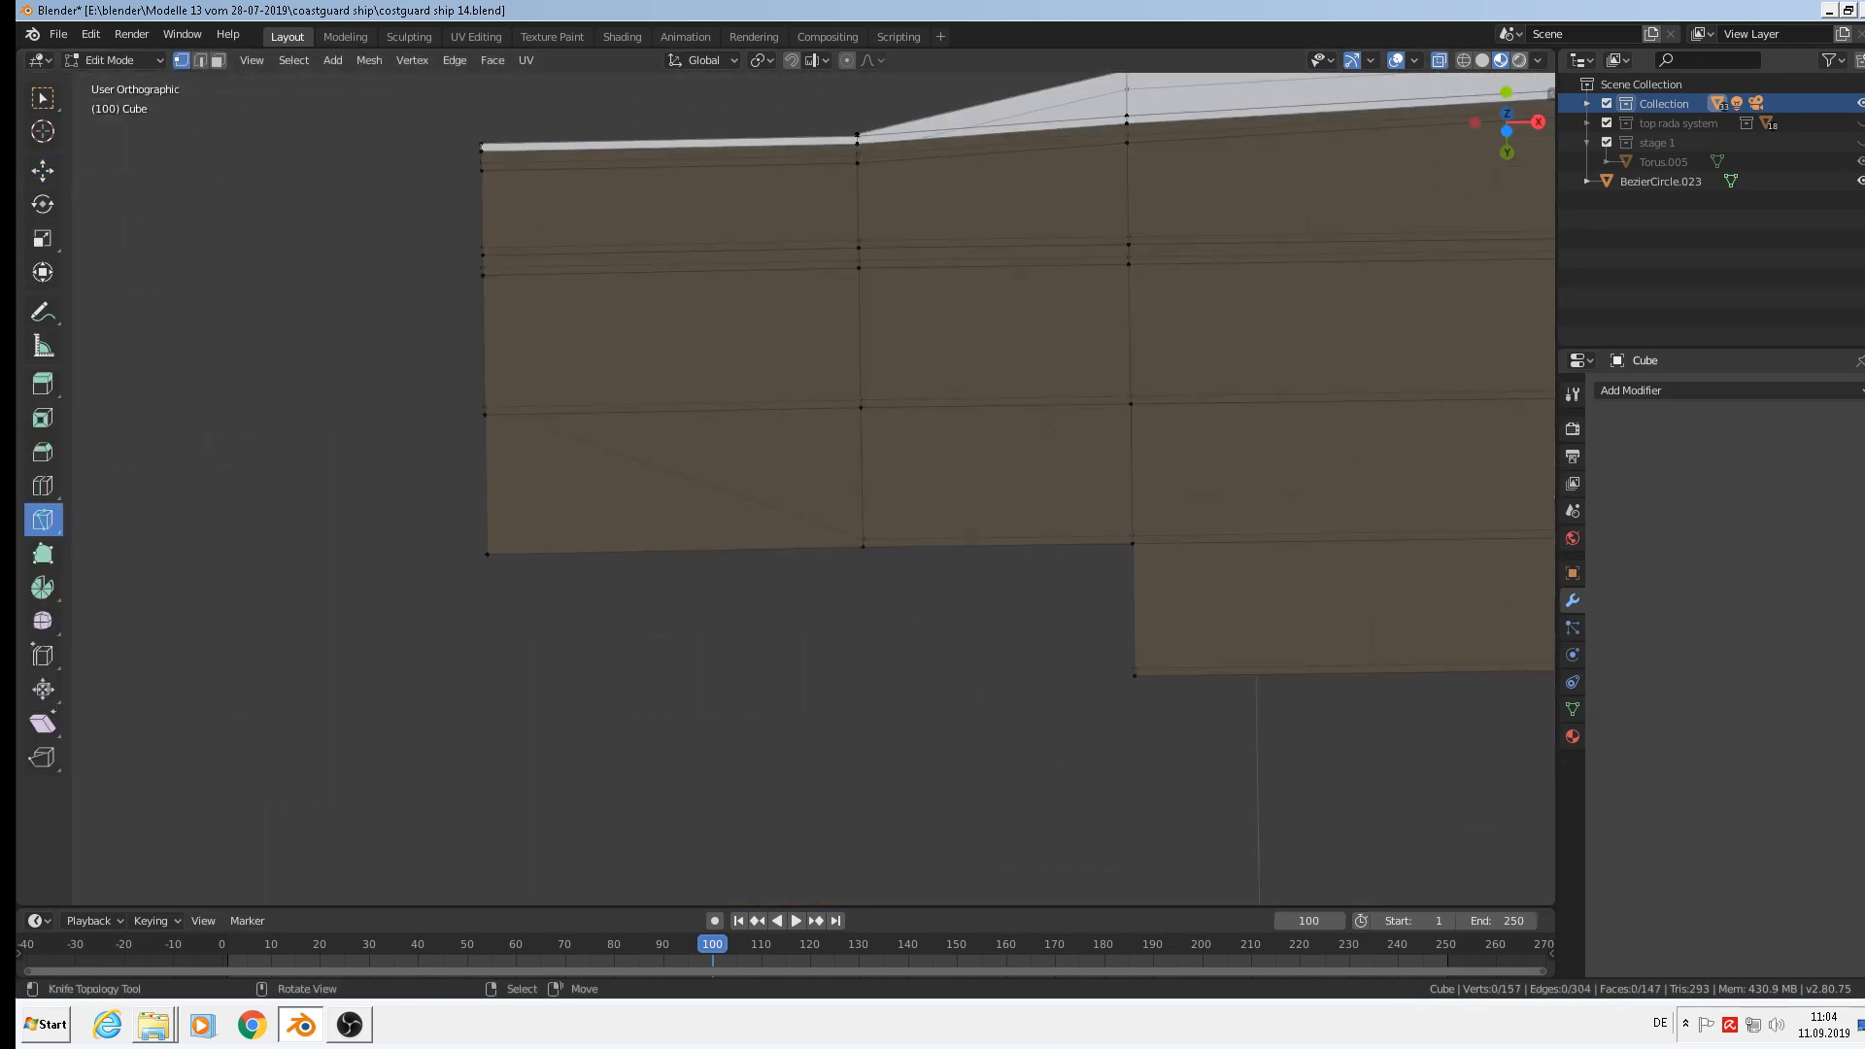
{"action": "left_click", "coordinate": [1445, 61]}
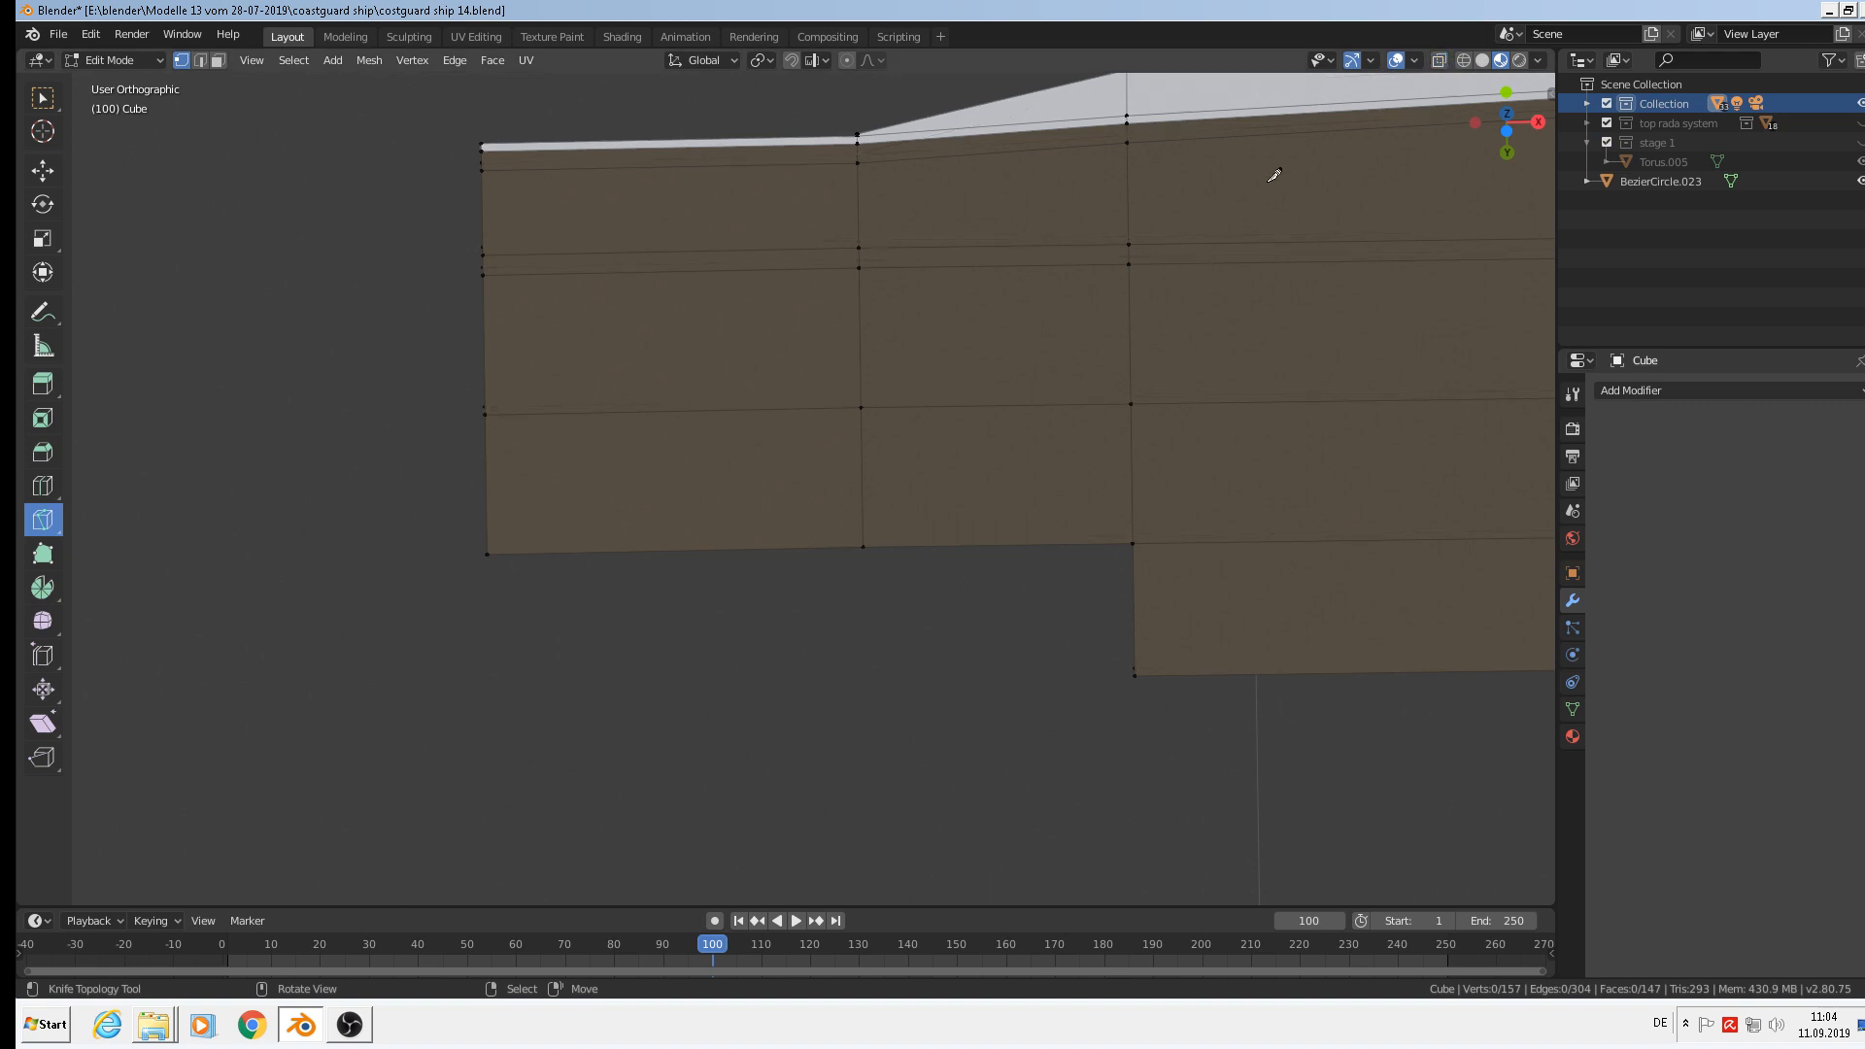
{"action": "left_click", "coordinate": [486, 415]}
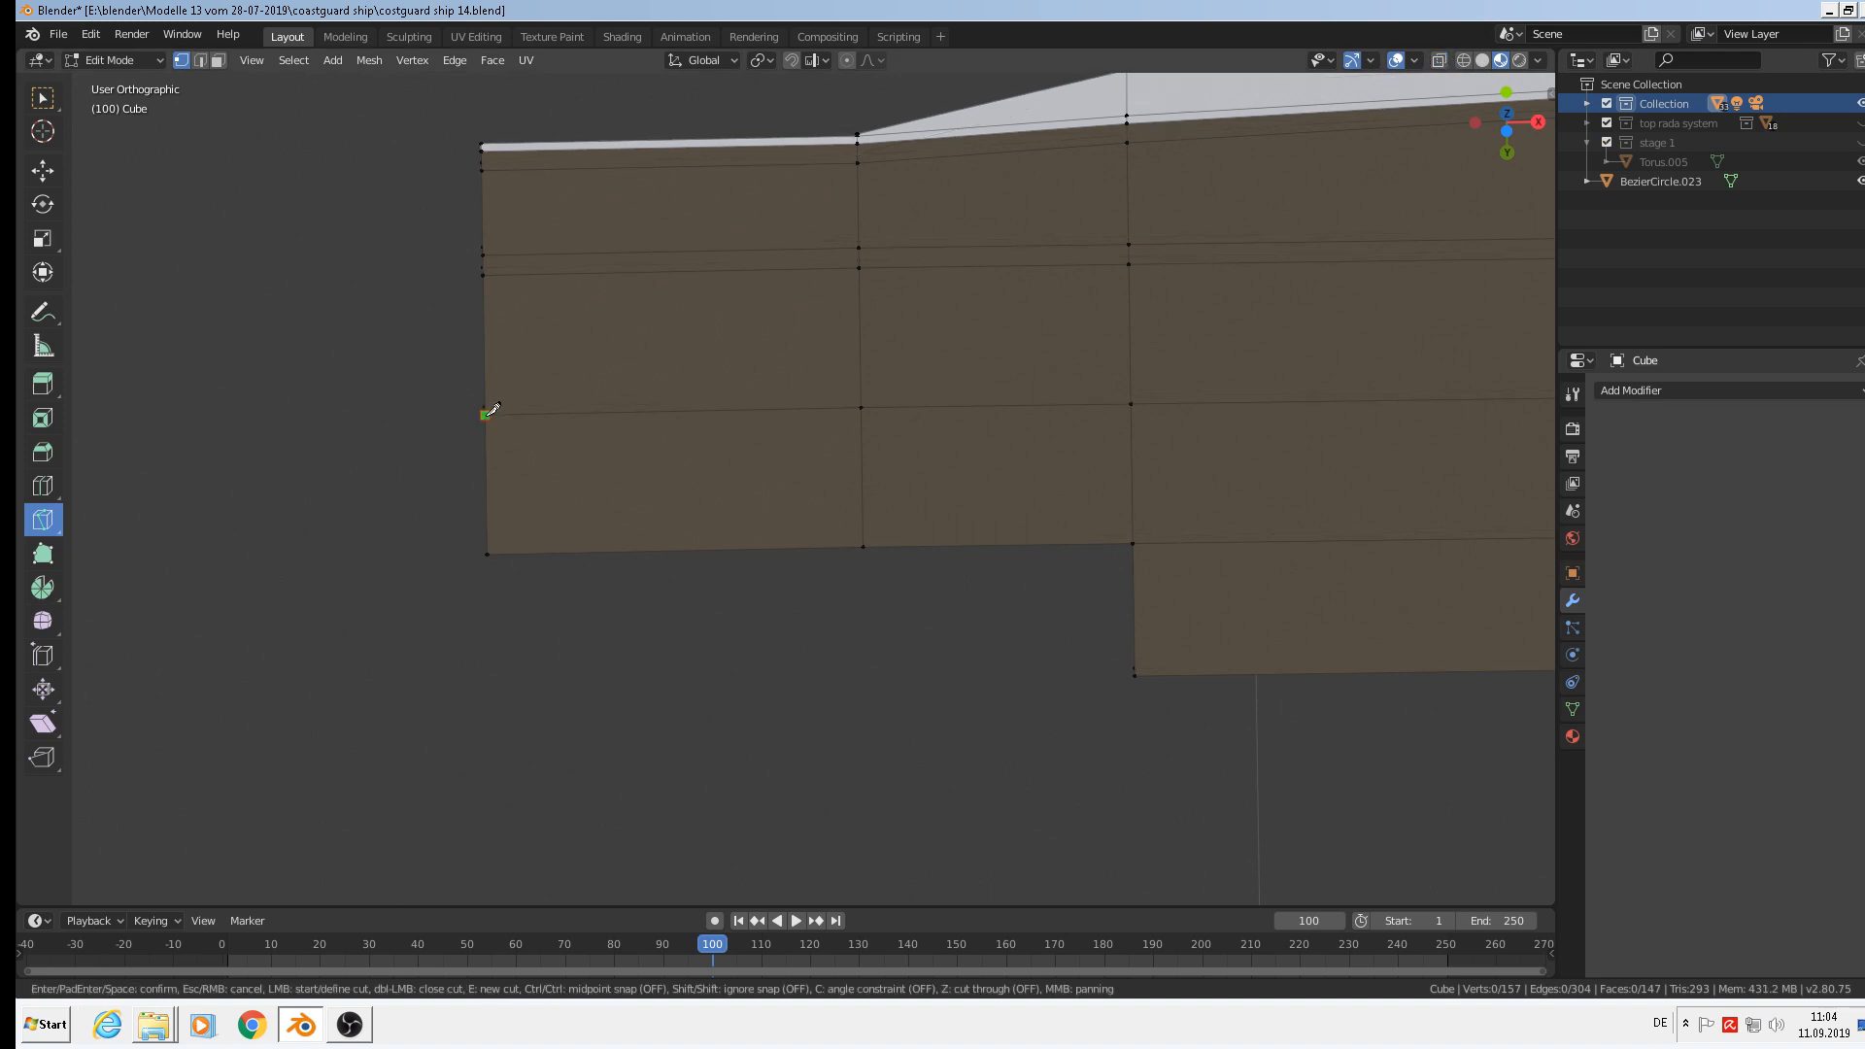
{"action": "left_click", "coordinate": [863, 544]}
{"action": "key", "text": "Return"}
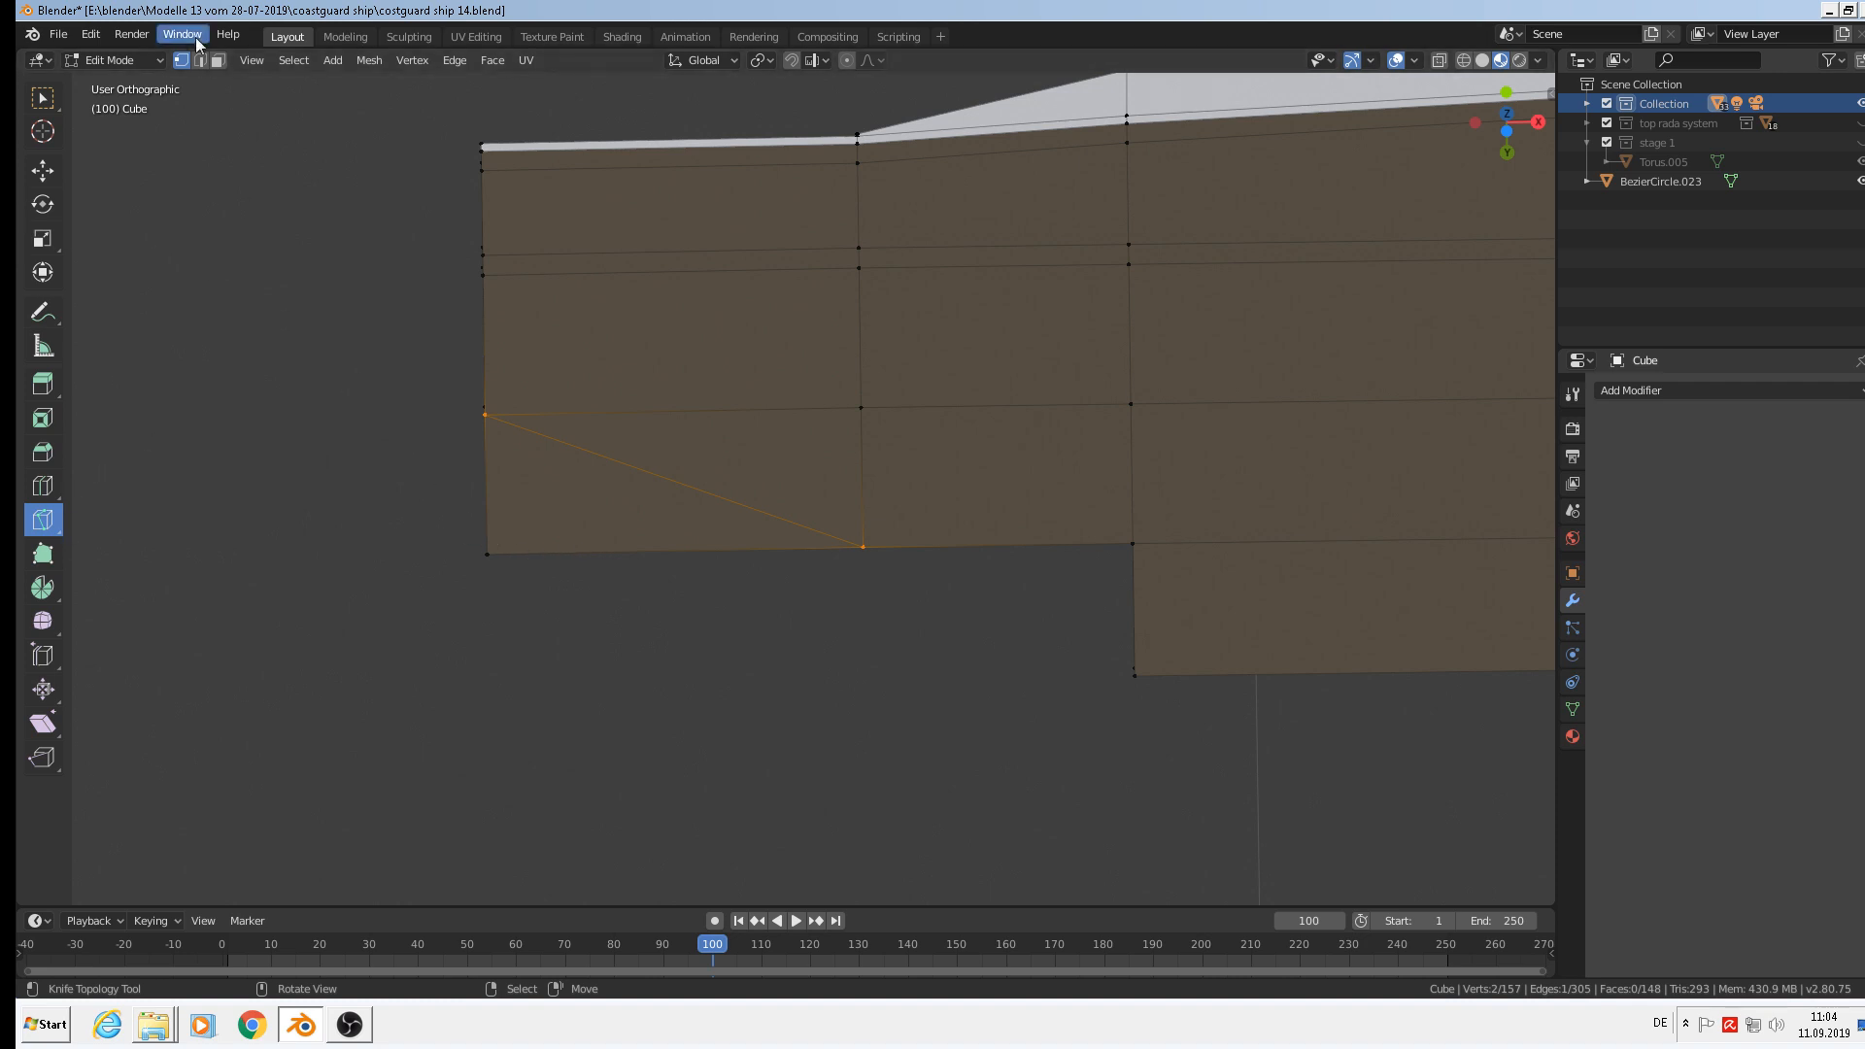
Delete the underside corner vertex outside the diagonal cut at the stern's inner edge.
{"action": "left_click", "coordinate": [43, 170]}
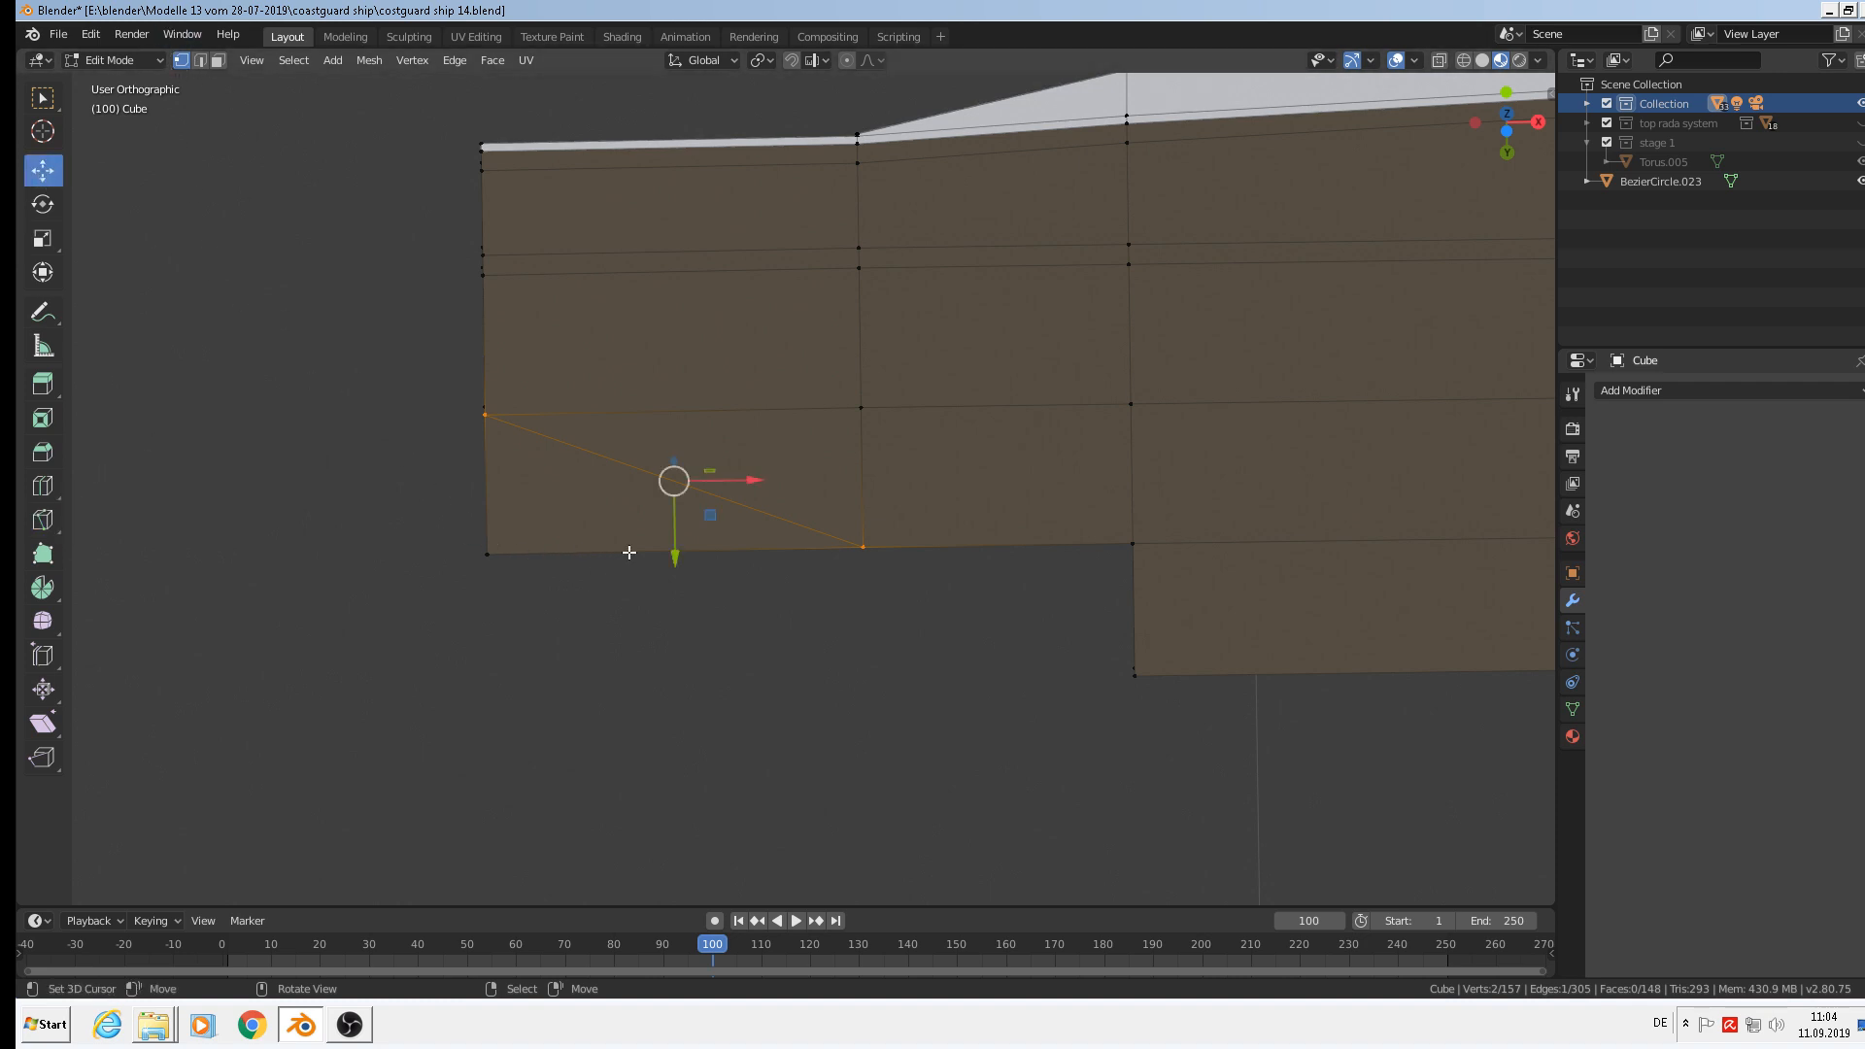
{"action": "left_click", "coordinate": [486, 553]}
{"action": "key", "text": "x"}
{"action": "left_click", "coordinate": [504, 528]}
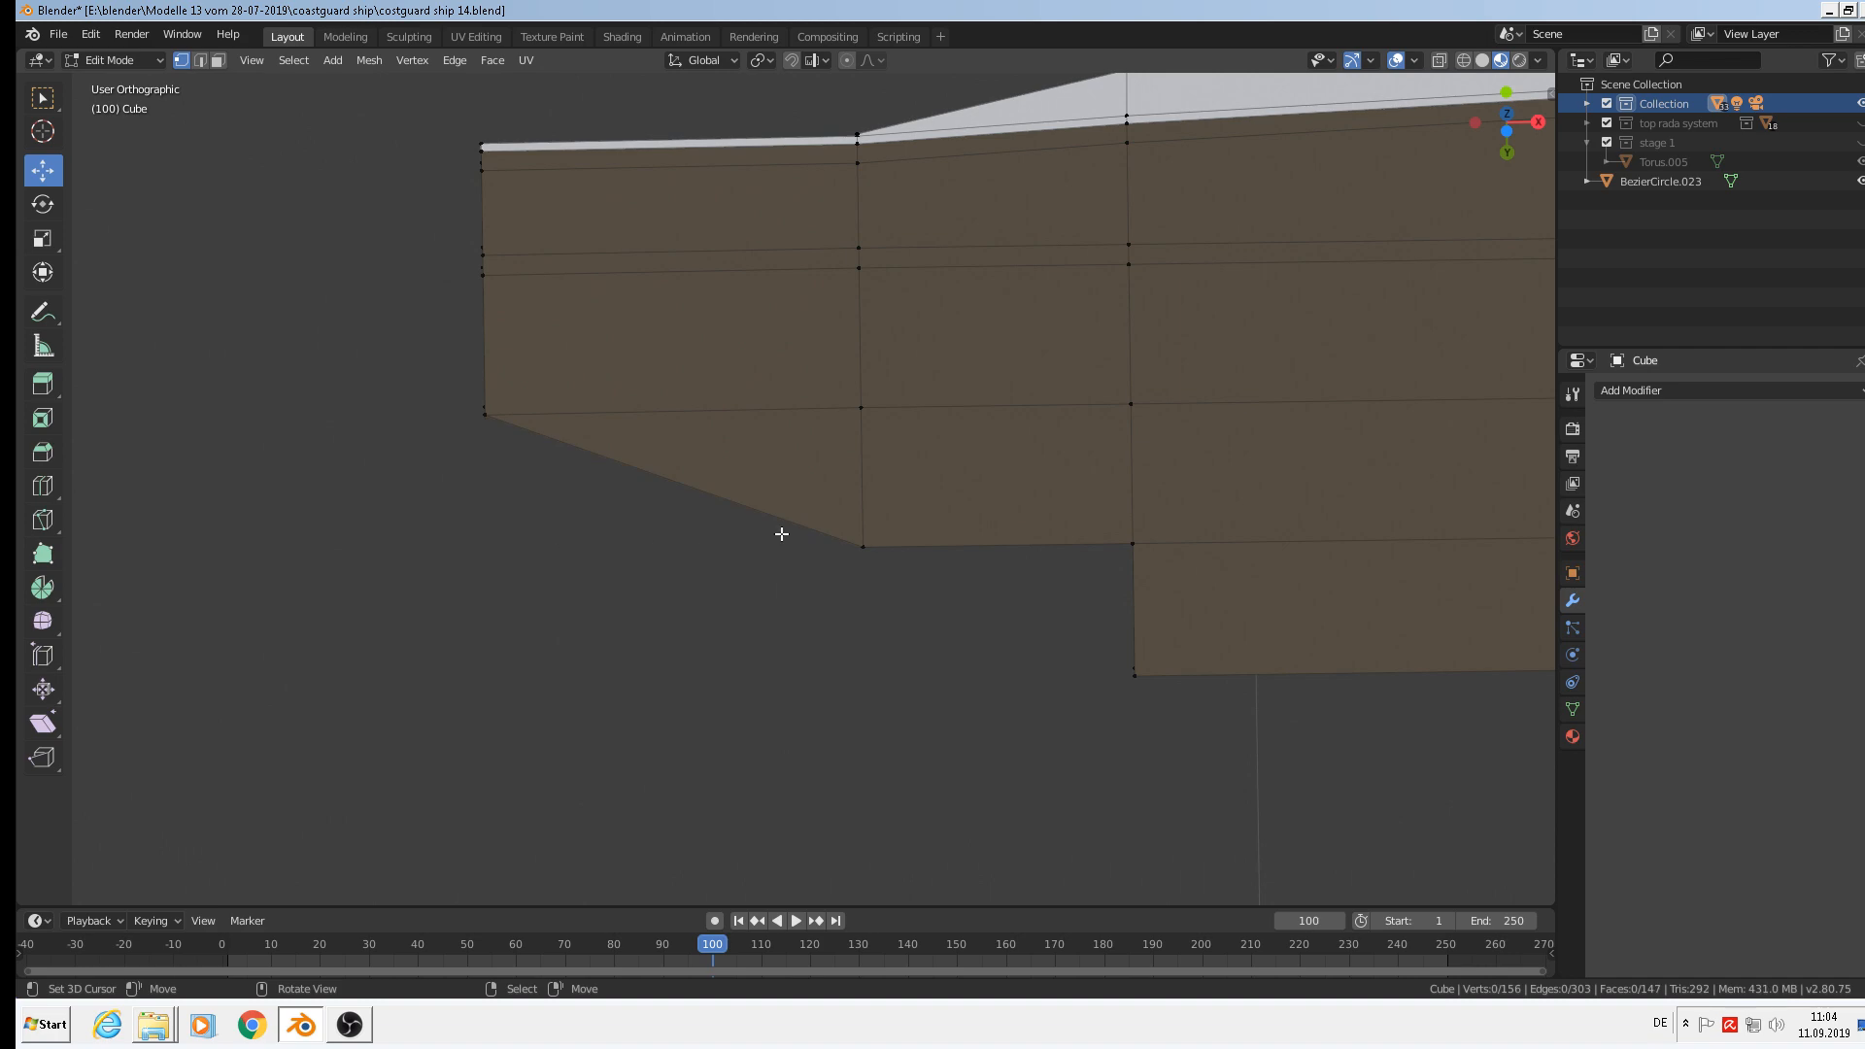
Fill the open side along the stern's diagonal with a face between its upper and lower vertices.
{"action": "middle_click_drag", "start_coordinate": [779, 529], "coordinate": [785, 404]}
{"action": "left_click", "coordinate": [799, 386]}
{"action": "left_click", "coordinate": [800, 412], "text": "shift"}
{"action": "left_click", "coordinate": [942, 515], "text": "shift"}
{"action": "left_click", "coordinate": [943, 488], "text": "shift"}
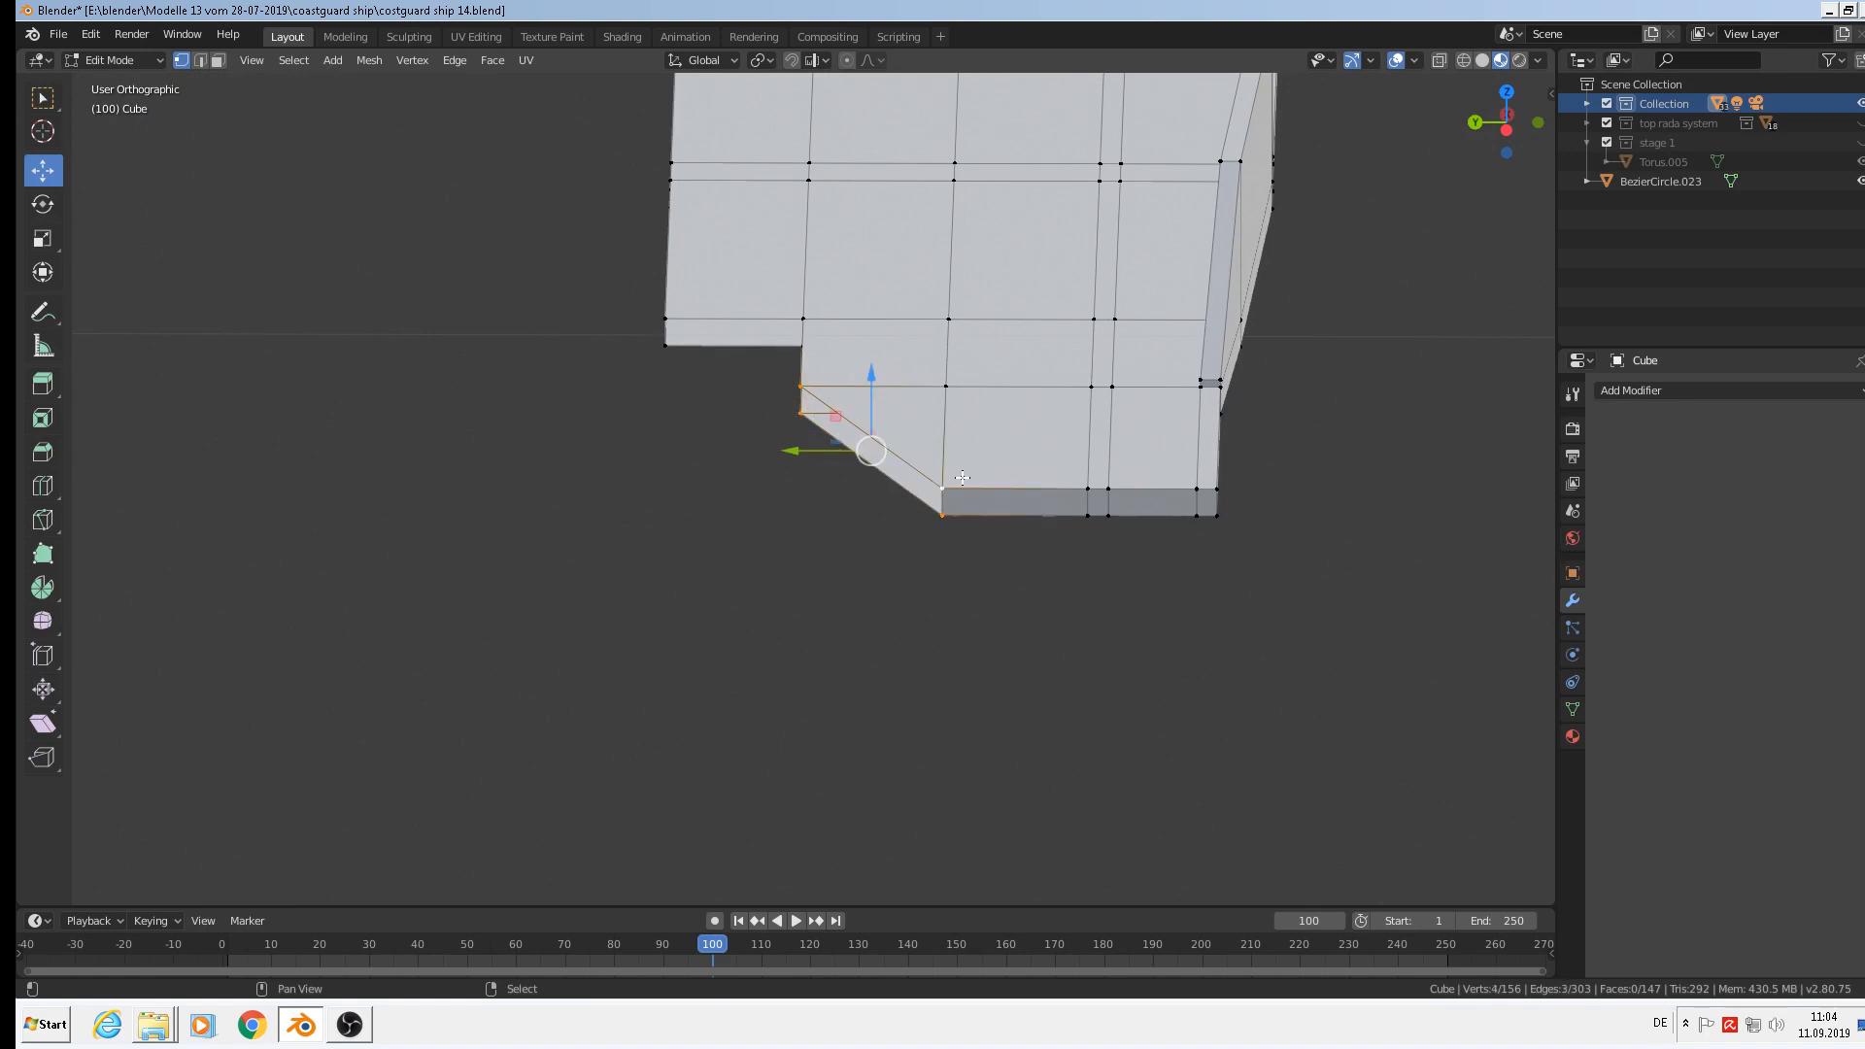
{"action": "key", "text": "f"}
Fill the open aft-facing side of the stern notch with a face between its four corner vertices.
{"action": "middle_click_drag", "start_coordinate": [962, 479], "coordinate": [976, 481]}
{"action": "scroll", "coordinate": [1050, 347], "scroll_direction": "up", "scroll_amount": 3}
{"action": "right_click", "coordinate": [1044, 341]}
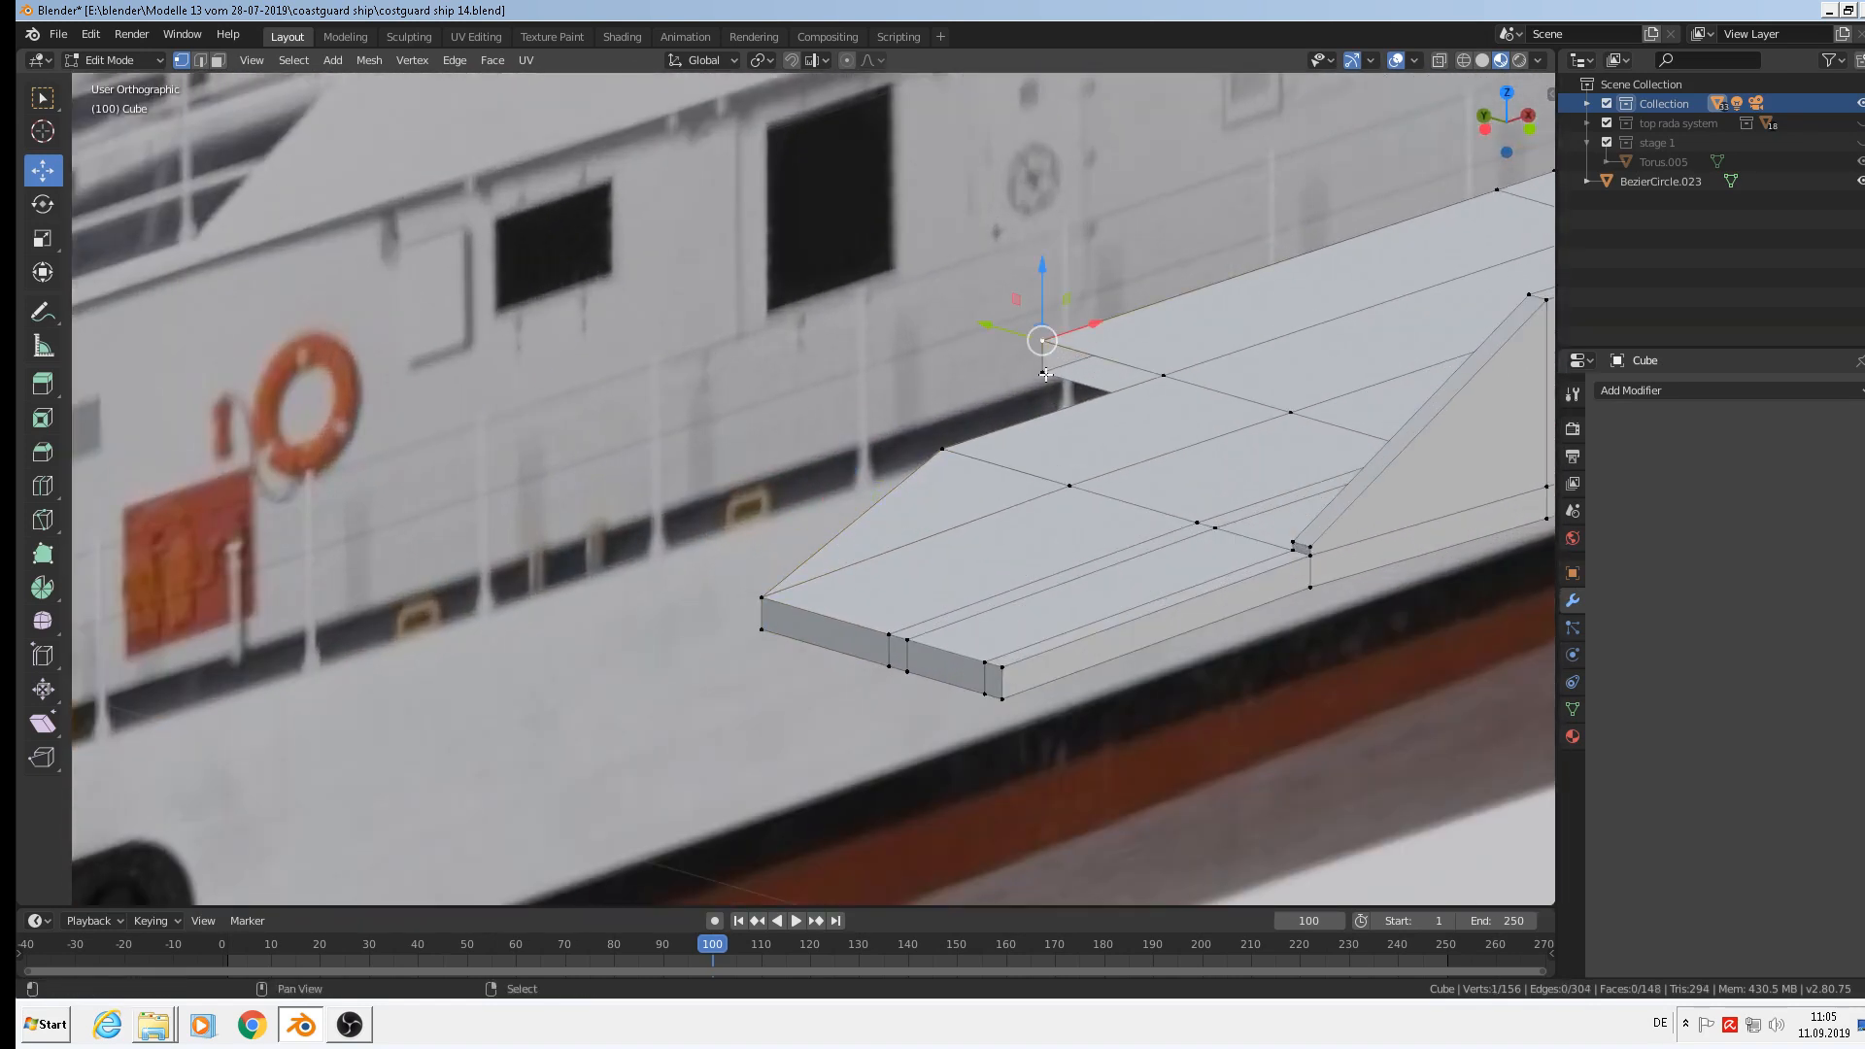
{"action": "right_click", "coordinate": [1043, 374], "text": "shift"}
{"action": "right_click", "coordinate": [1155, 369], "text": "shift"}
{"action": "middle_click_drag", "start_coordinate": [1156, 371], "coordinate": [1294, 367]}
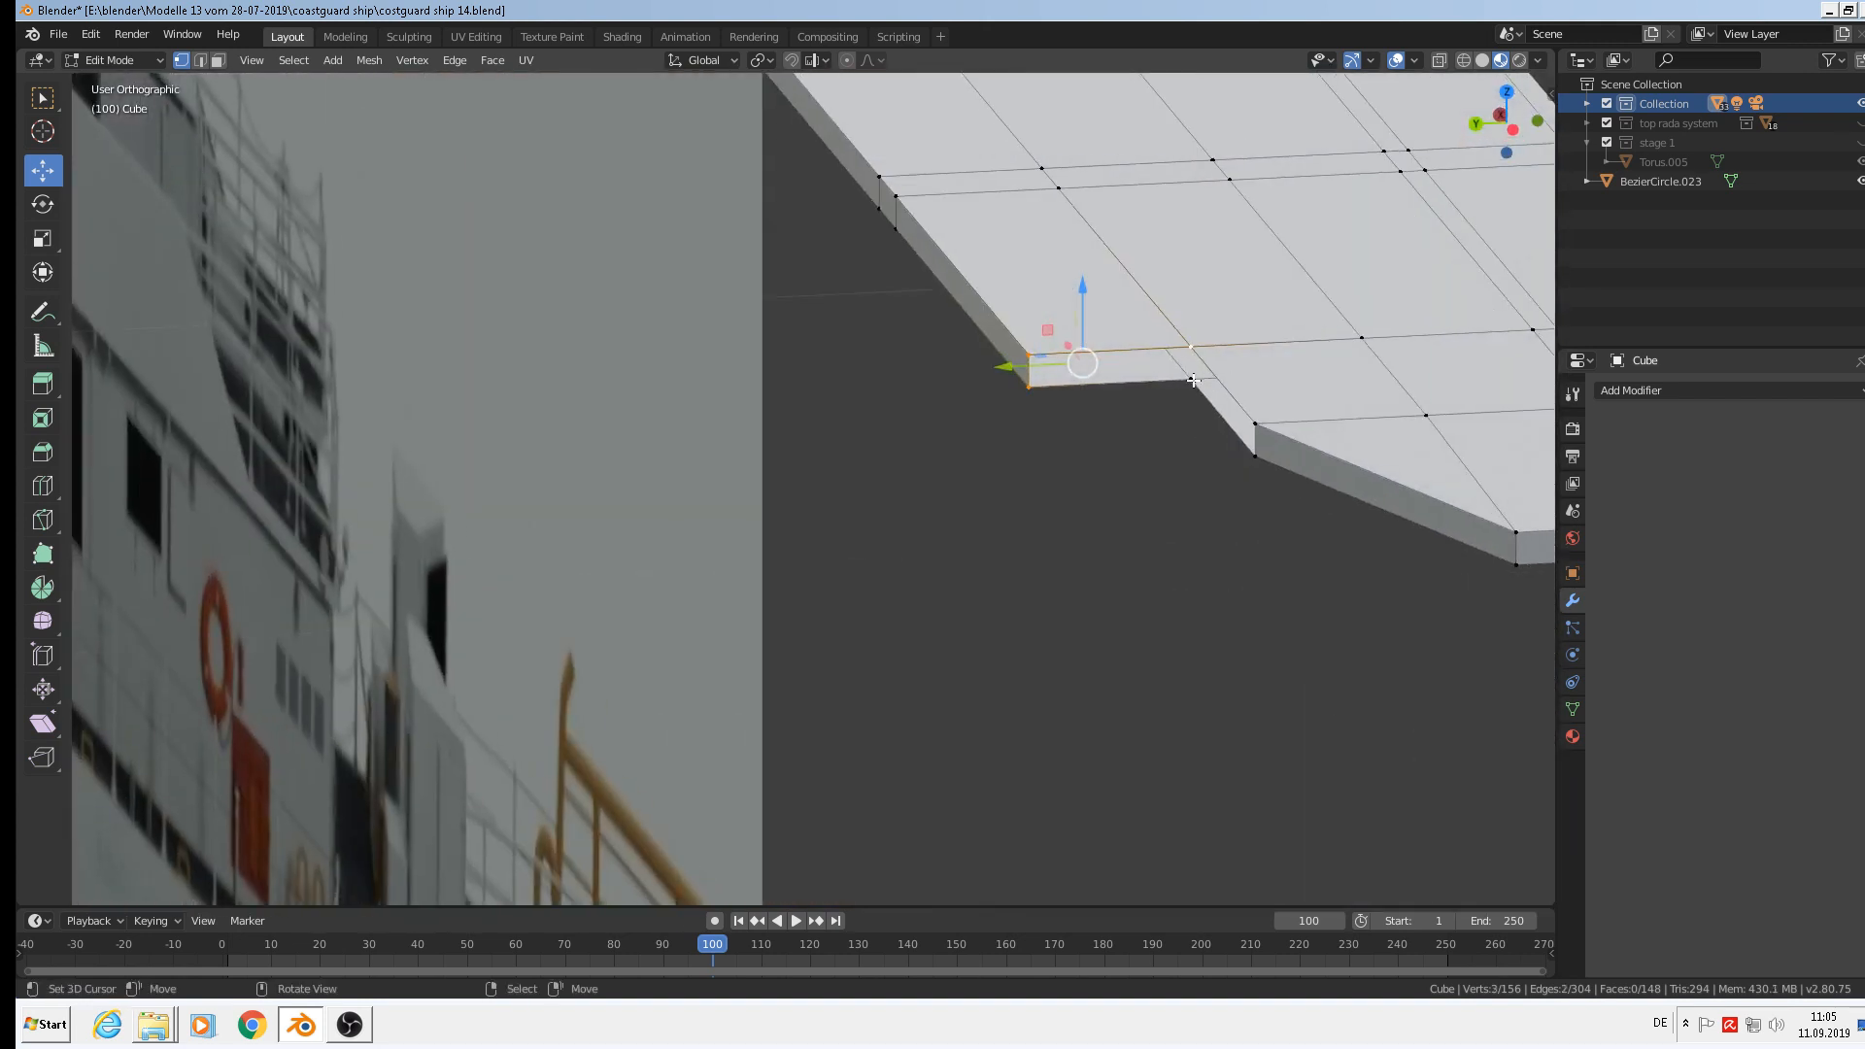
{"action": "right_click", "coordinate": [1180, 385], "text": "shift"}
{"action": "key", "text": "f"}
Fill the notch's remaining lengthwise side, between the step and the diagonal, with a face and leave Edit Mode.
{"action": "right_click", "coordinate": [1187, 380]}
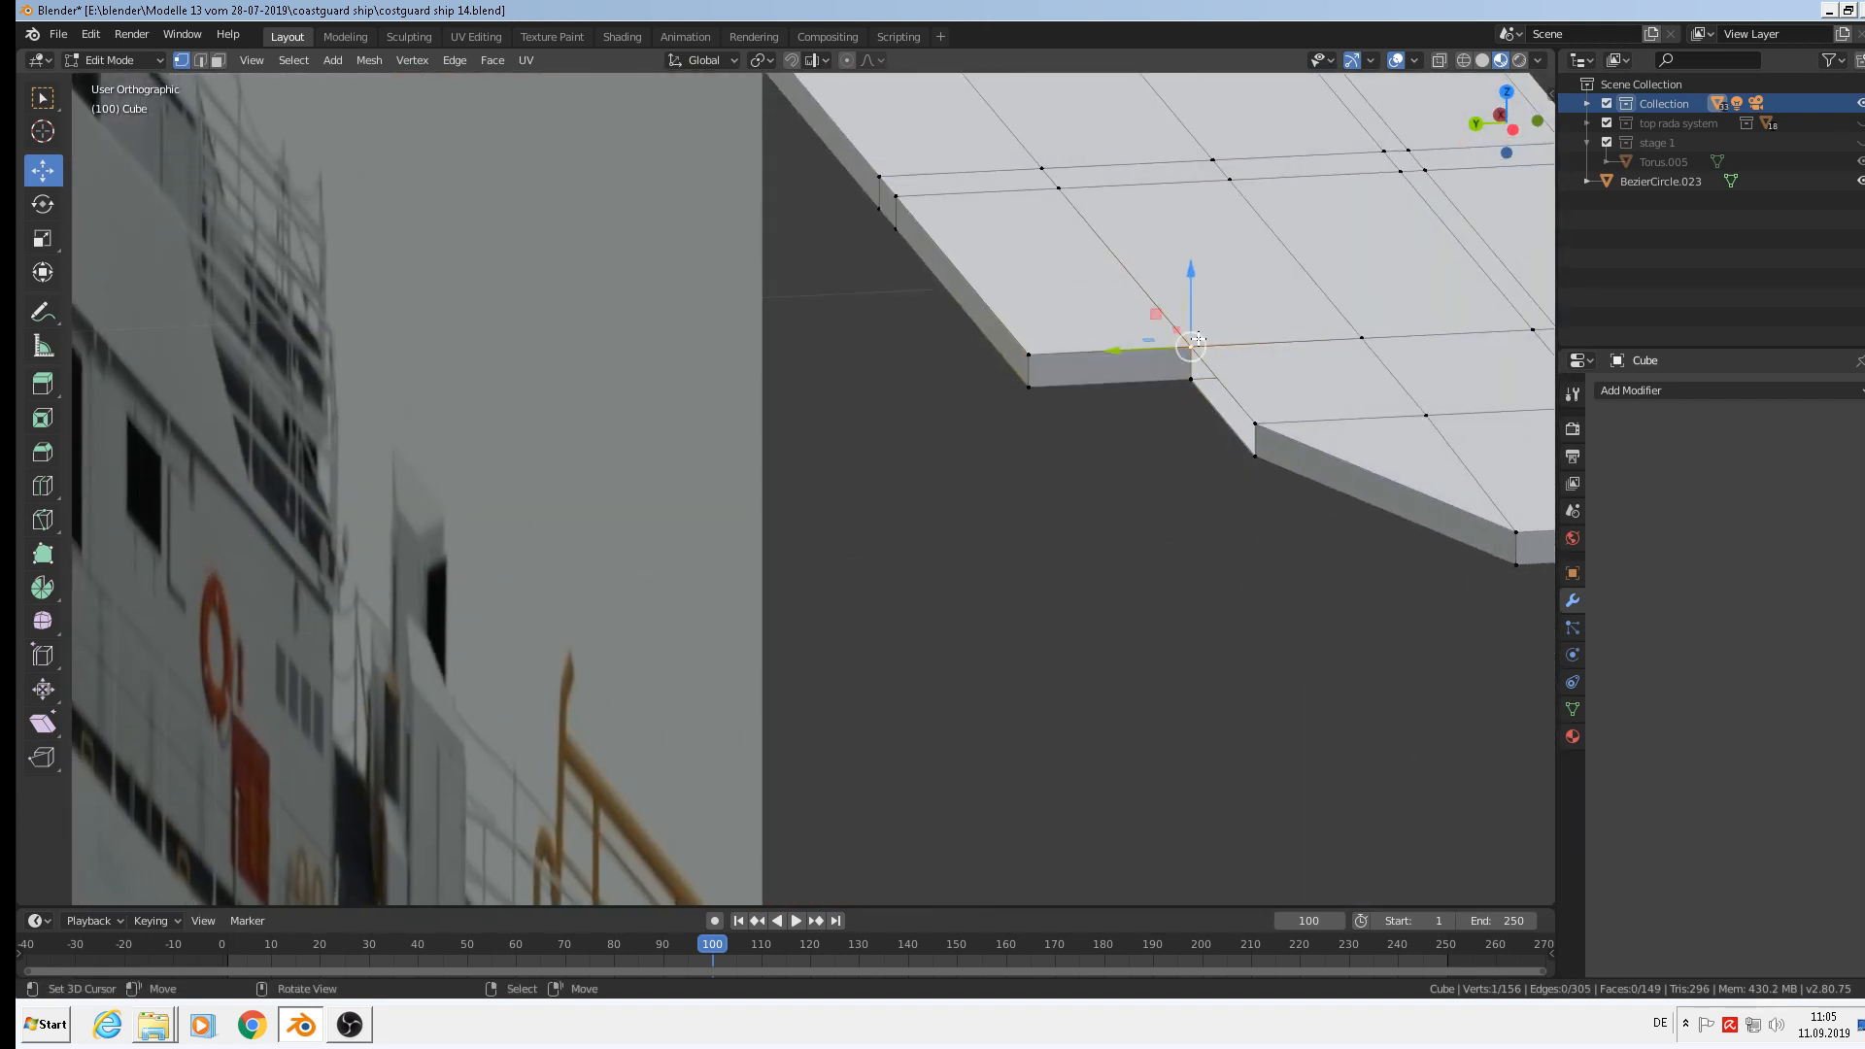
{"action": "right_click", "coordinate": [1189, 379], "text": "shift"}
{"action": "right_click", "coordinate": [1255, 455], "text": "shift"}
{"action": "right_click", "coordinate": [1257, 422], "text": "shift"}
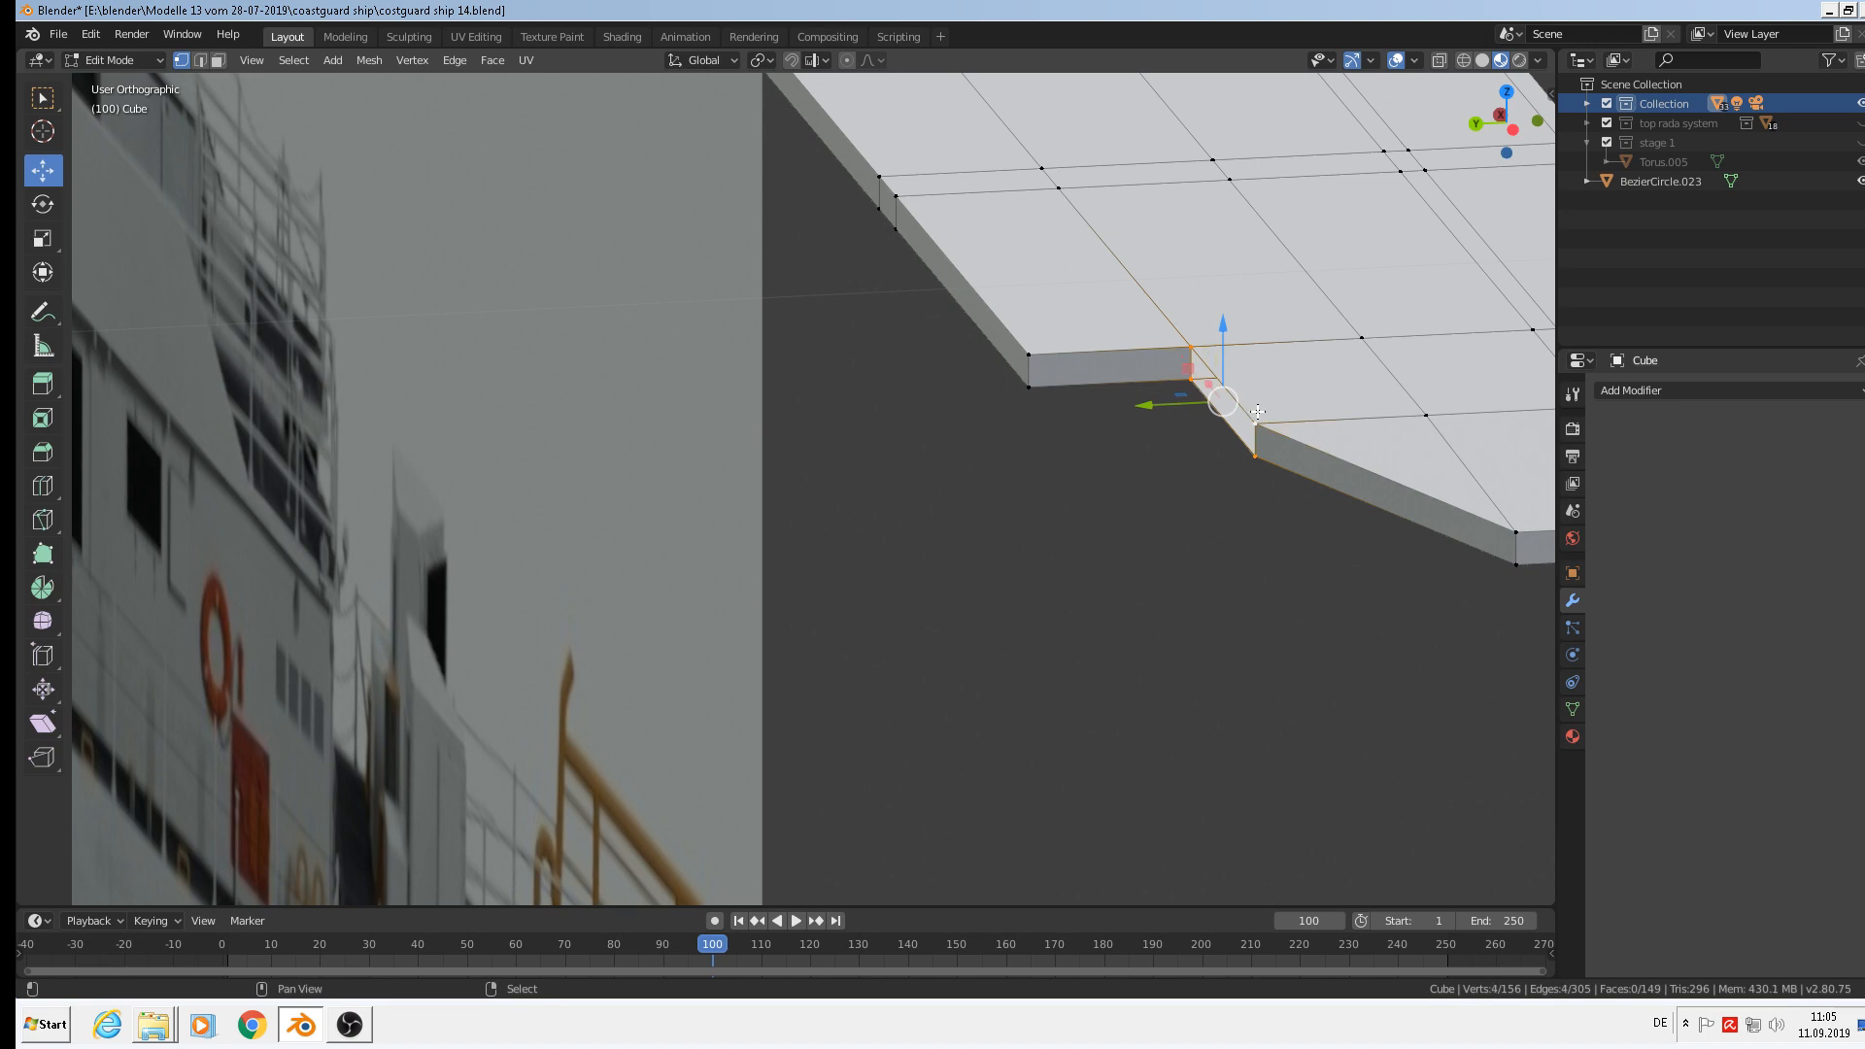
{"action": "key", "text": "f"}
{"action": "scroll", "coordinate": [1302, 445], "scroll_direction": "down", "scroll_amount": 4}
{"action": "key", "text": "Tab"}
Move the half platform about -0.976 m along the Y axis, away from the side-view reference.
{"action": "middle_click_drag", "start_coordinate": [1371, 474], "coordinate": [775, 602]}
{"action": "scroll", "coordinate": [1185, 525], "scroll_direction": "down", "scroll_amount": 2}
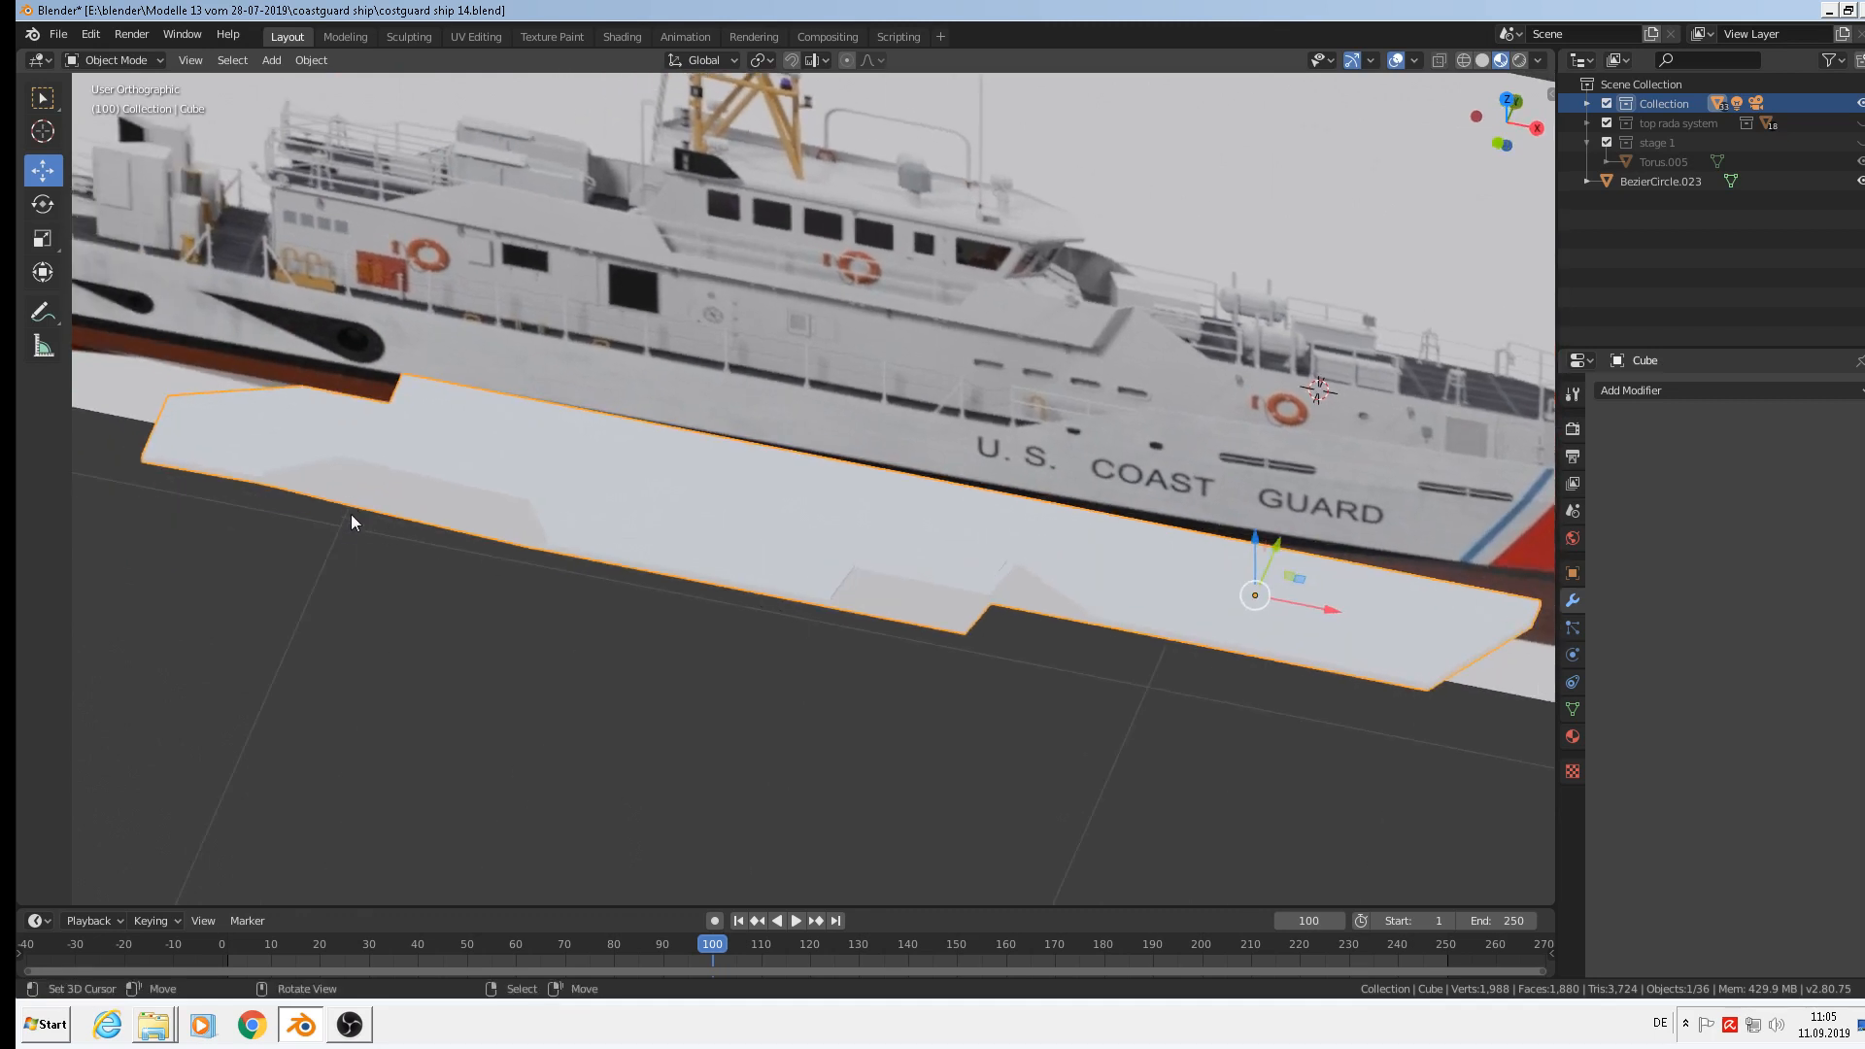
{"action": "middle_click_drag", "start_coordinate": [352, 523], "coordinate": [723, 564]}
{"action": "scroll", "coordinate": [755, 530], "scroll_direction": "down", "scroll_amount": 3}
{"action": "key", "text": "g"}
{"action": "key", "text": "y"}
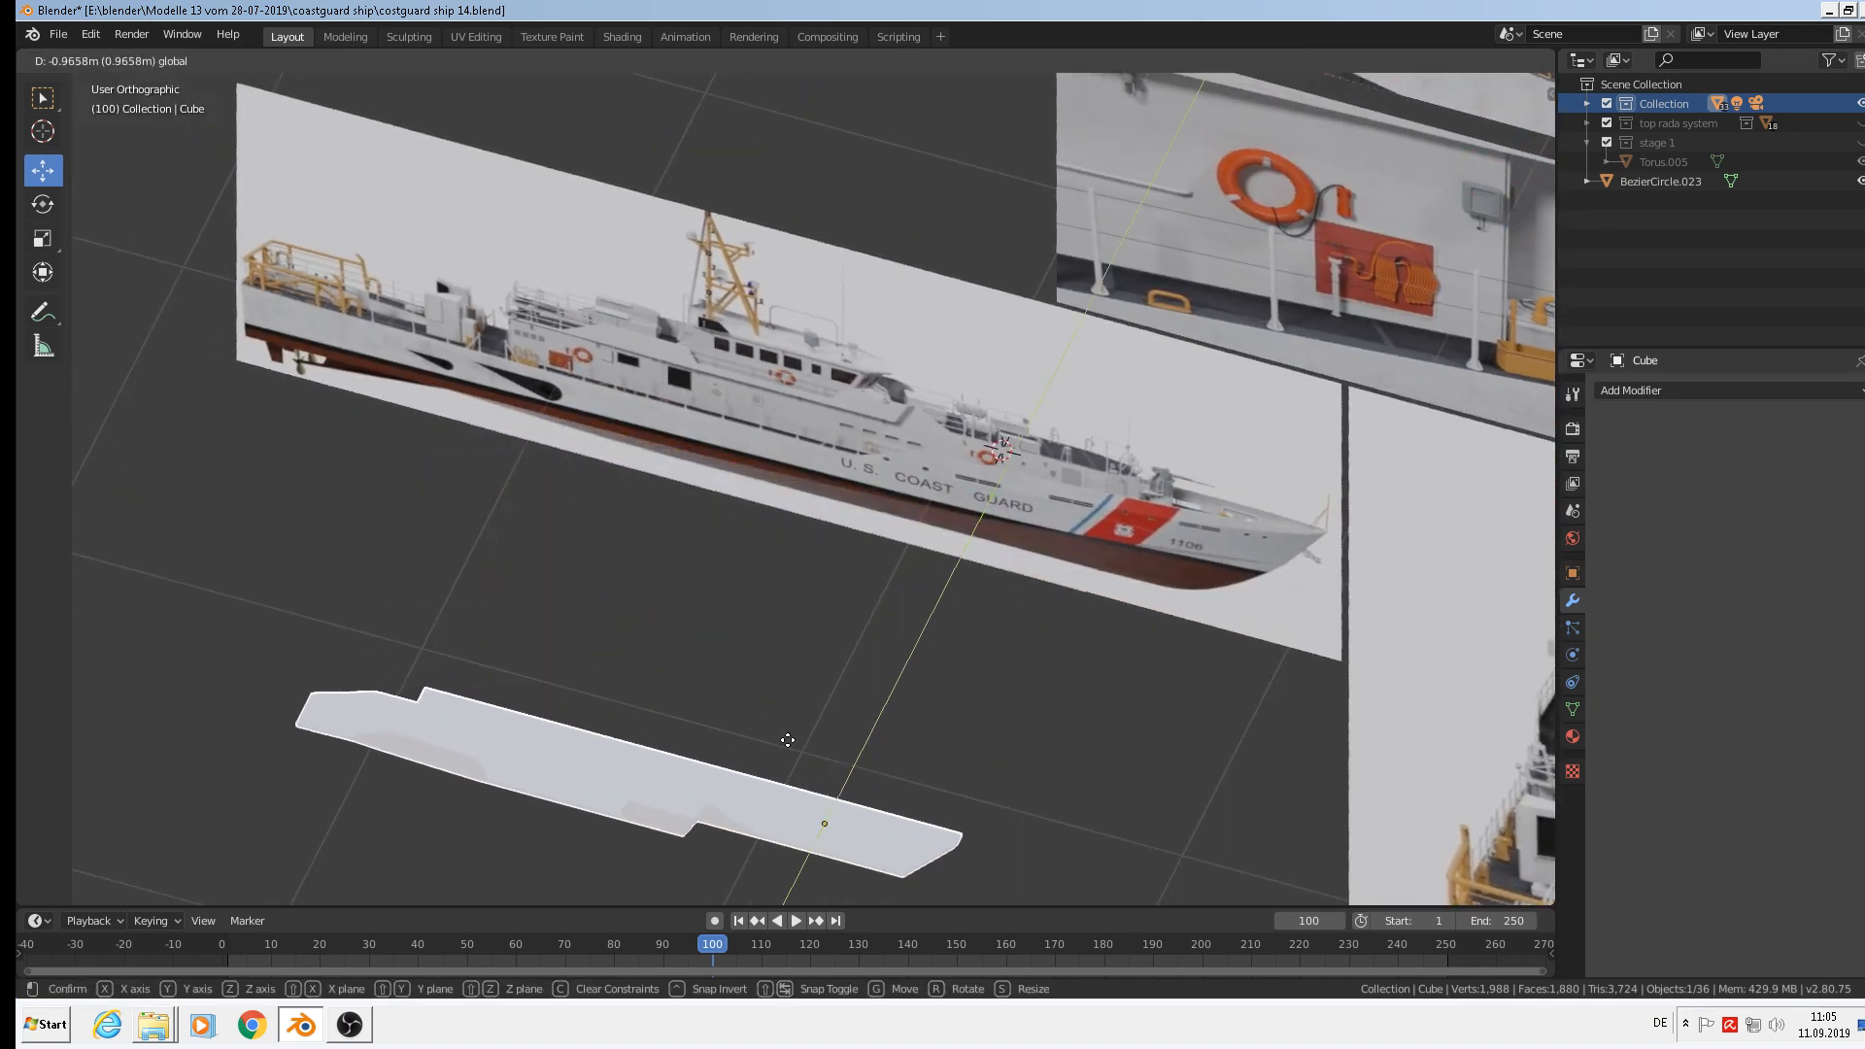
{"action": "left_click", "coordinate": [787, 740]}
Duplicate the half platform object, place the copy off to the side as a spare, and reselect the original.
{"action": "scroll", "coordinate": [839, 690], "scroll_direction": "up", "scroll_amount": 1}
{"action": "middle_click_drag", "start_coordinate": [839, 690], "coordinate": [944, 480], "text": "shift"}
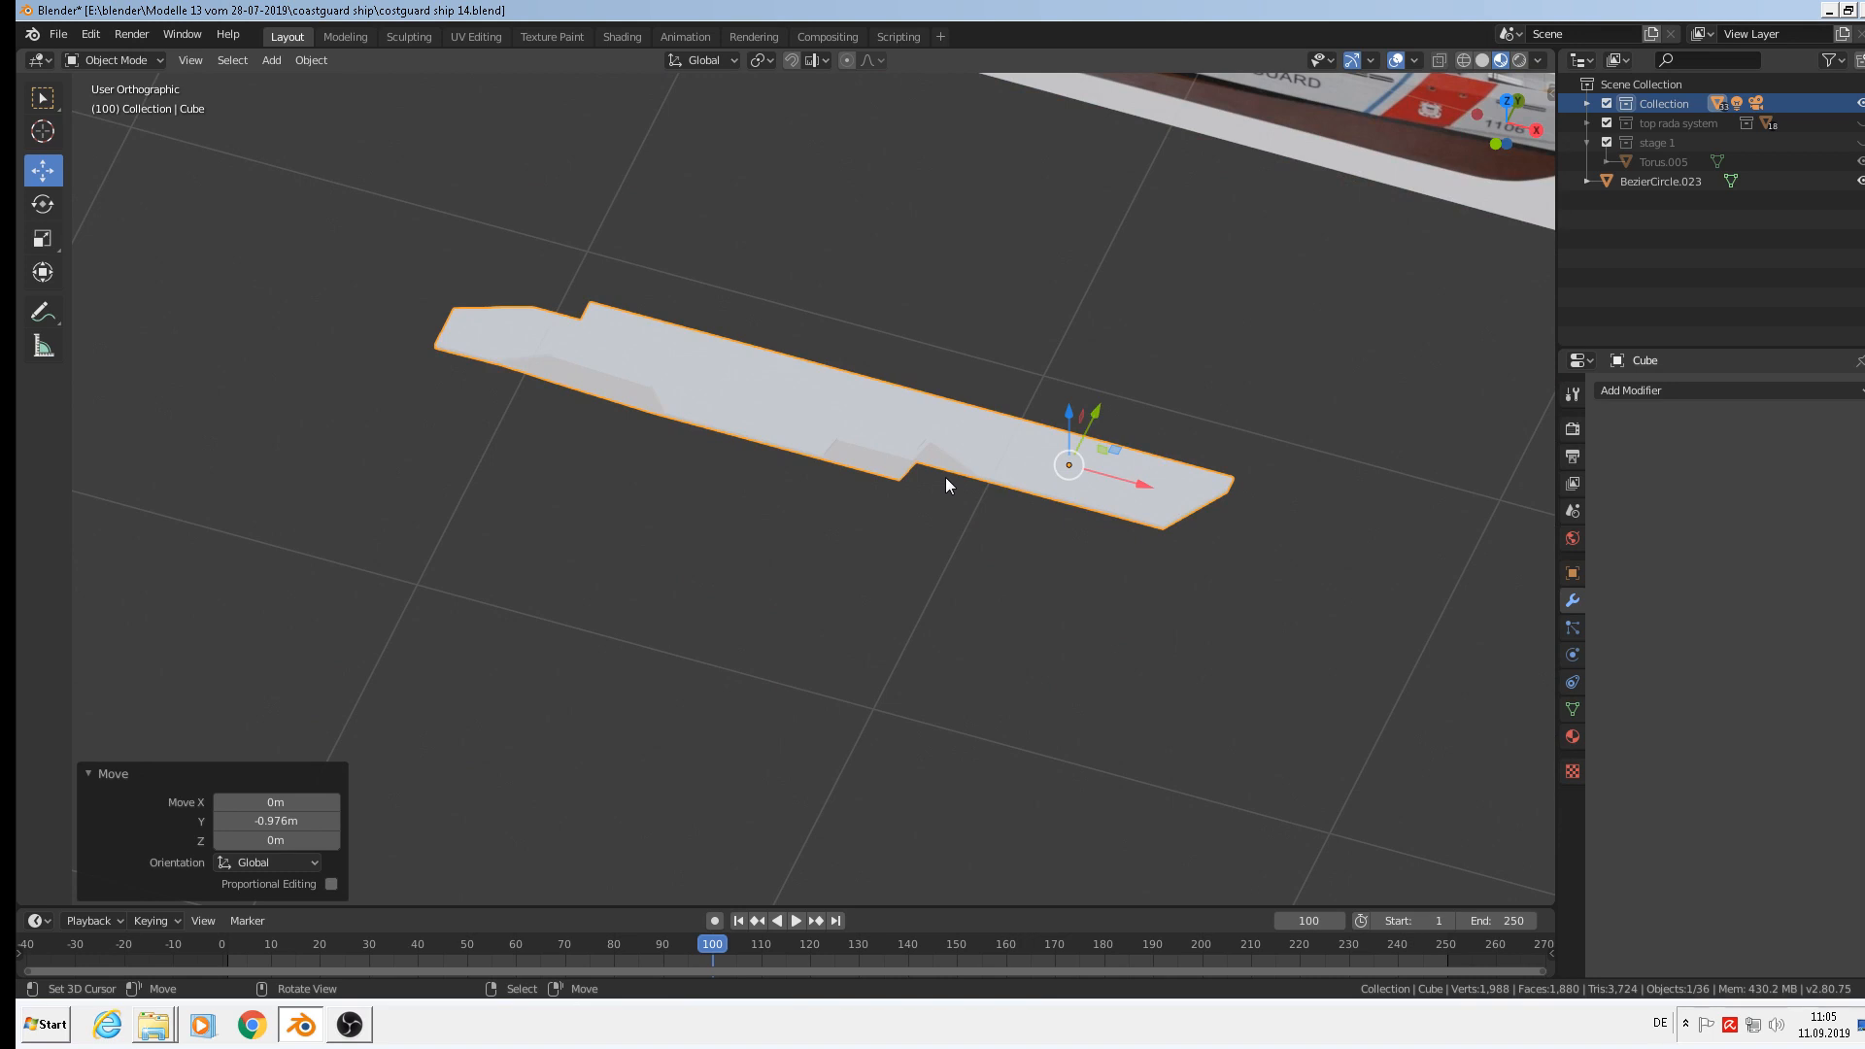
{"action": "key", "text": "shift+d"}
{"action": "left_click", "coordinate": [609, 657]}
{"action": "left_click", "coordinate": [836, 414]}
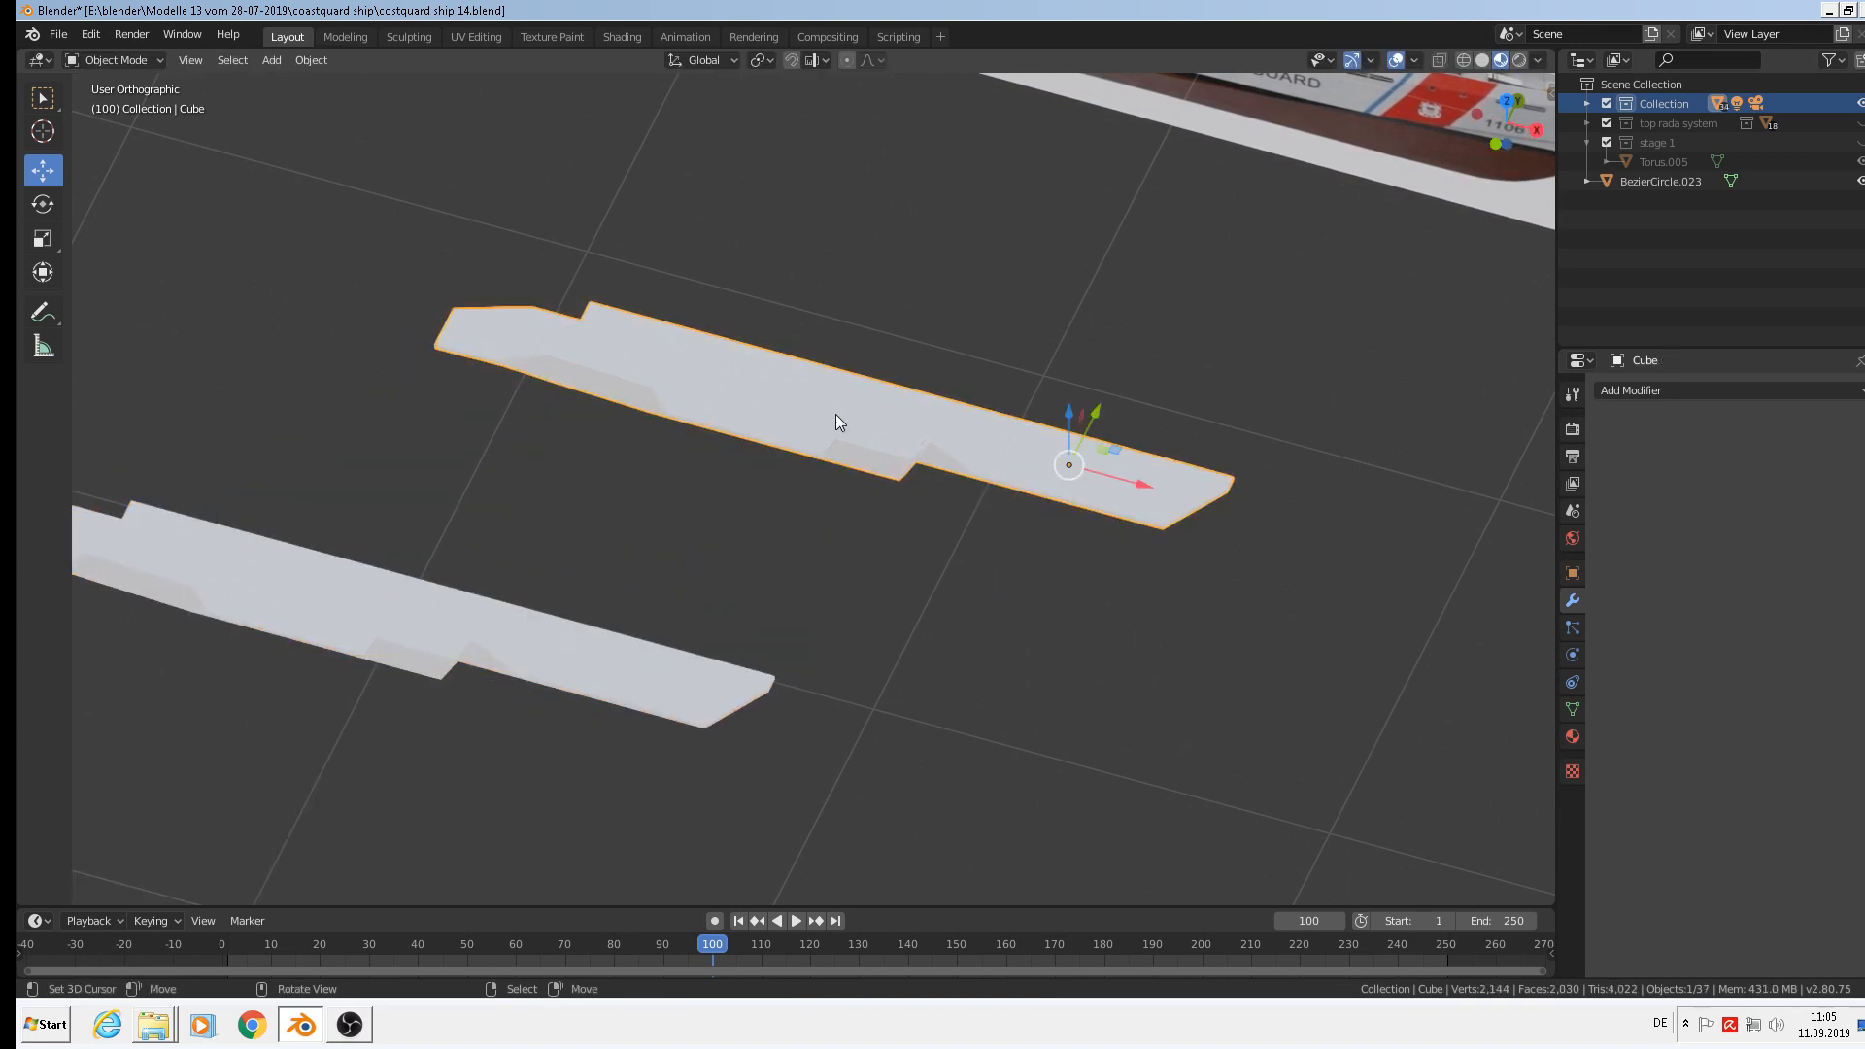
Duplicate the half platform's entire mesh in Edit Mode and move the copy about 0.347 m along the Y axis.
{"action": "middle_click_drag", "start_coordinate": [853, 404], "coordinate": [845, 360]}
{"action": "key", "text": "Tab"}
{"action": "key", "text": "a"}
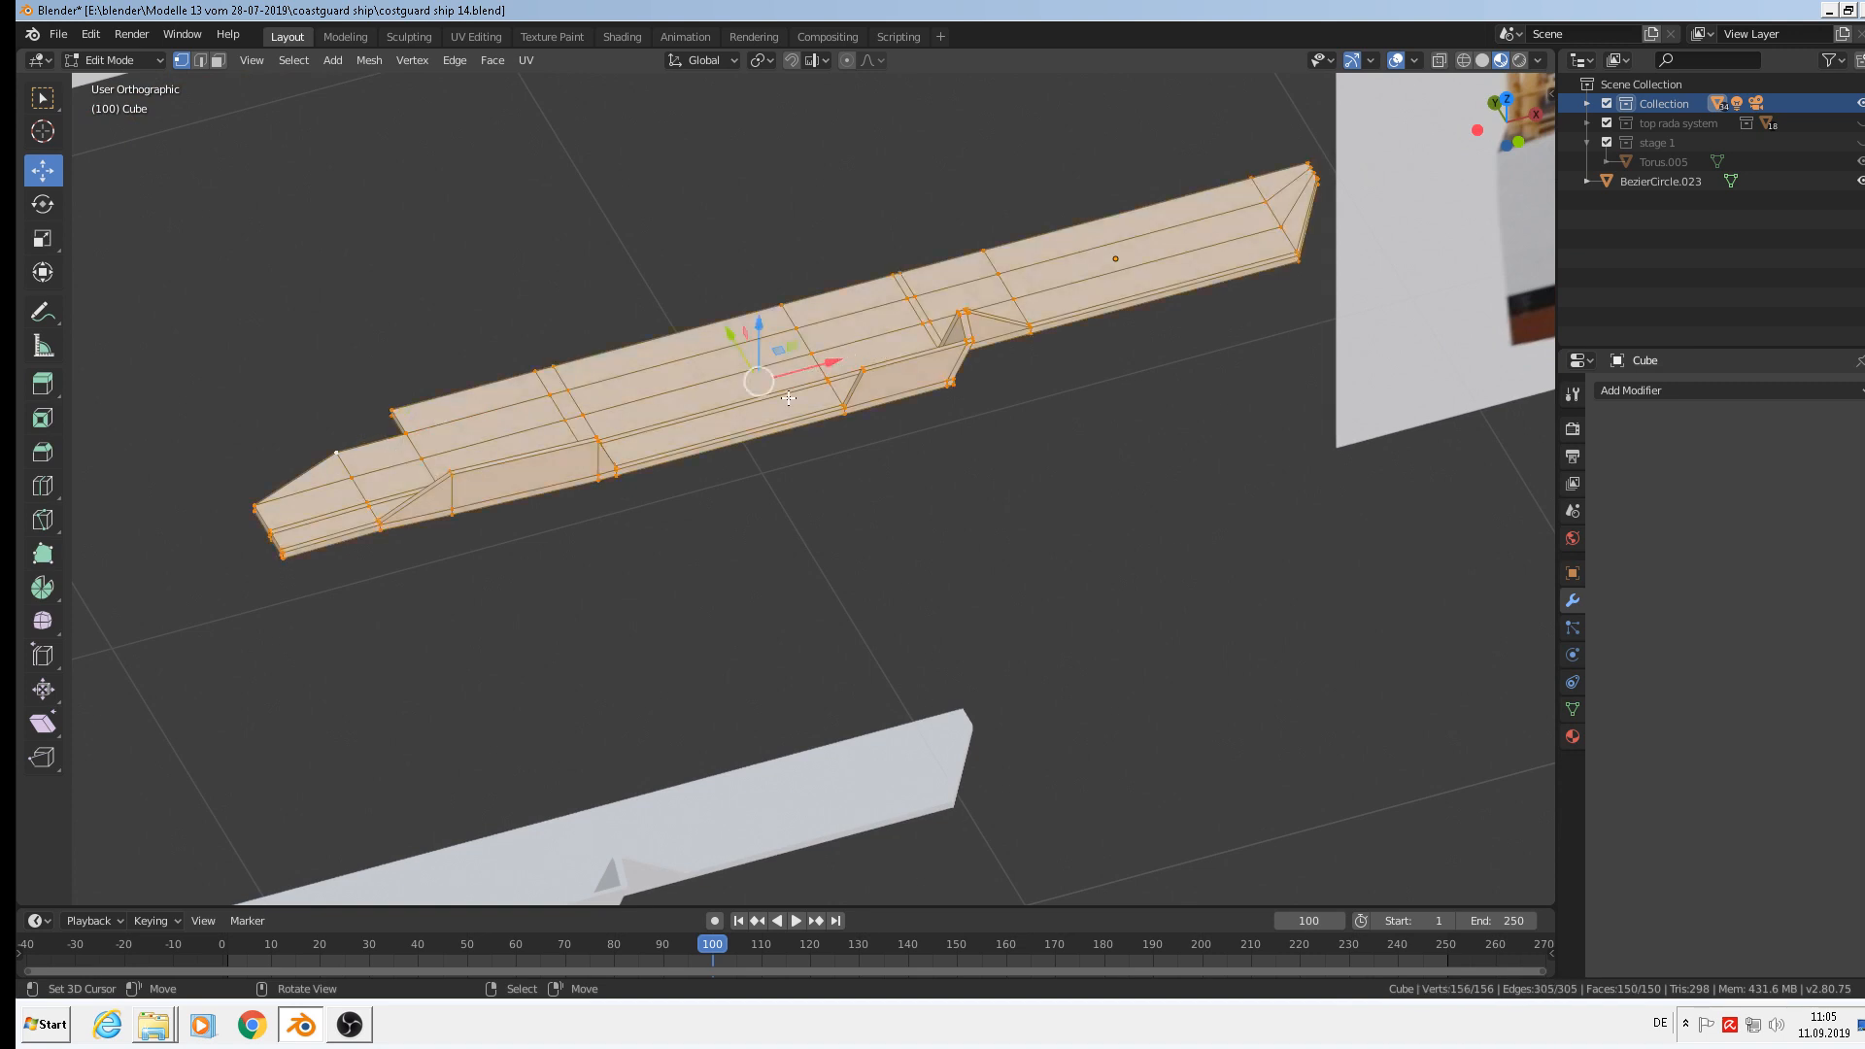
{"action": "key", "text": "shift+d"}
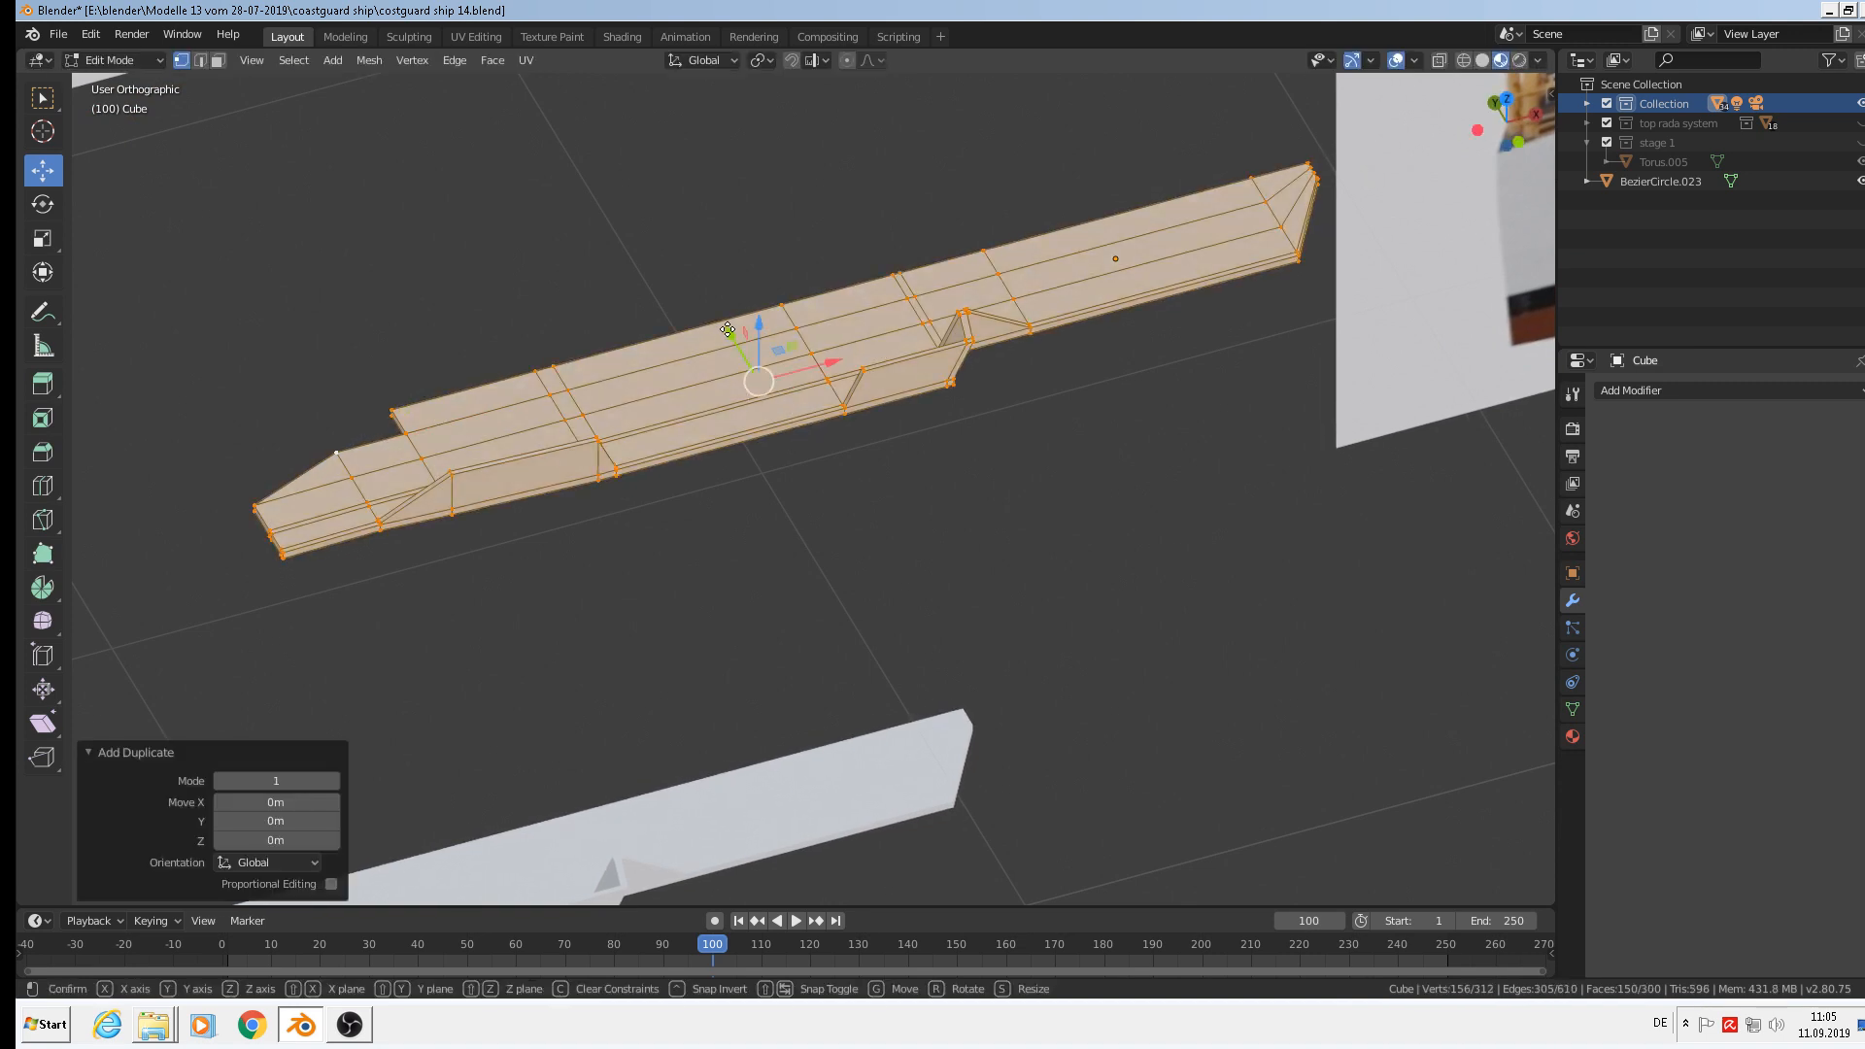
{"action": "left_click_drag", "start_coordinate": [728, 329], "coordinate": [630, 157]}
Mirror the duplicated mesh interactively along the global Y axis to form the opposite half.
{"action": "middle_click_drag", "start_coordinate": [730, 310], "coordinate": [816, 534], "text": "shift"}
{"action": "middle_click_drag", "start_coordinate": [816, 535], "coordinate": [680, 292]}
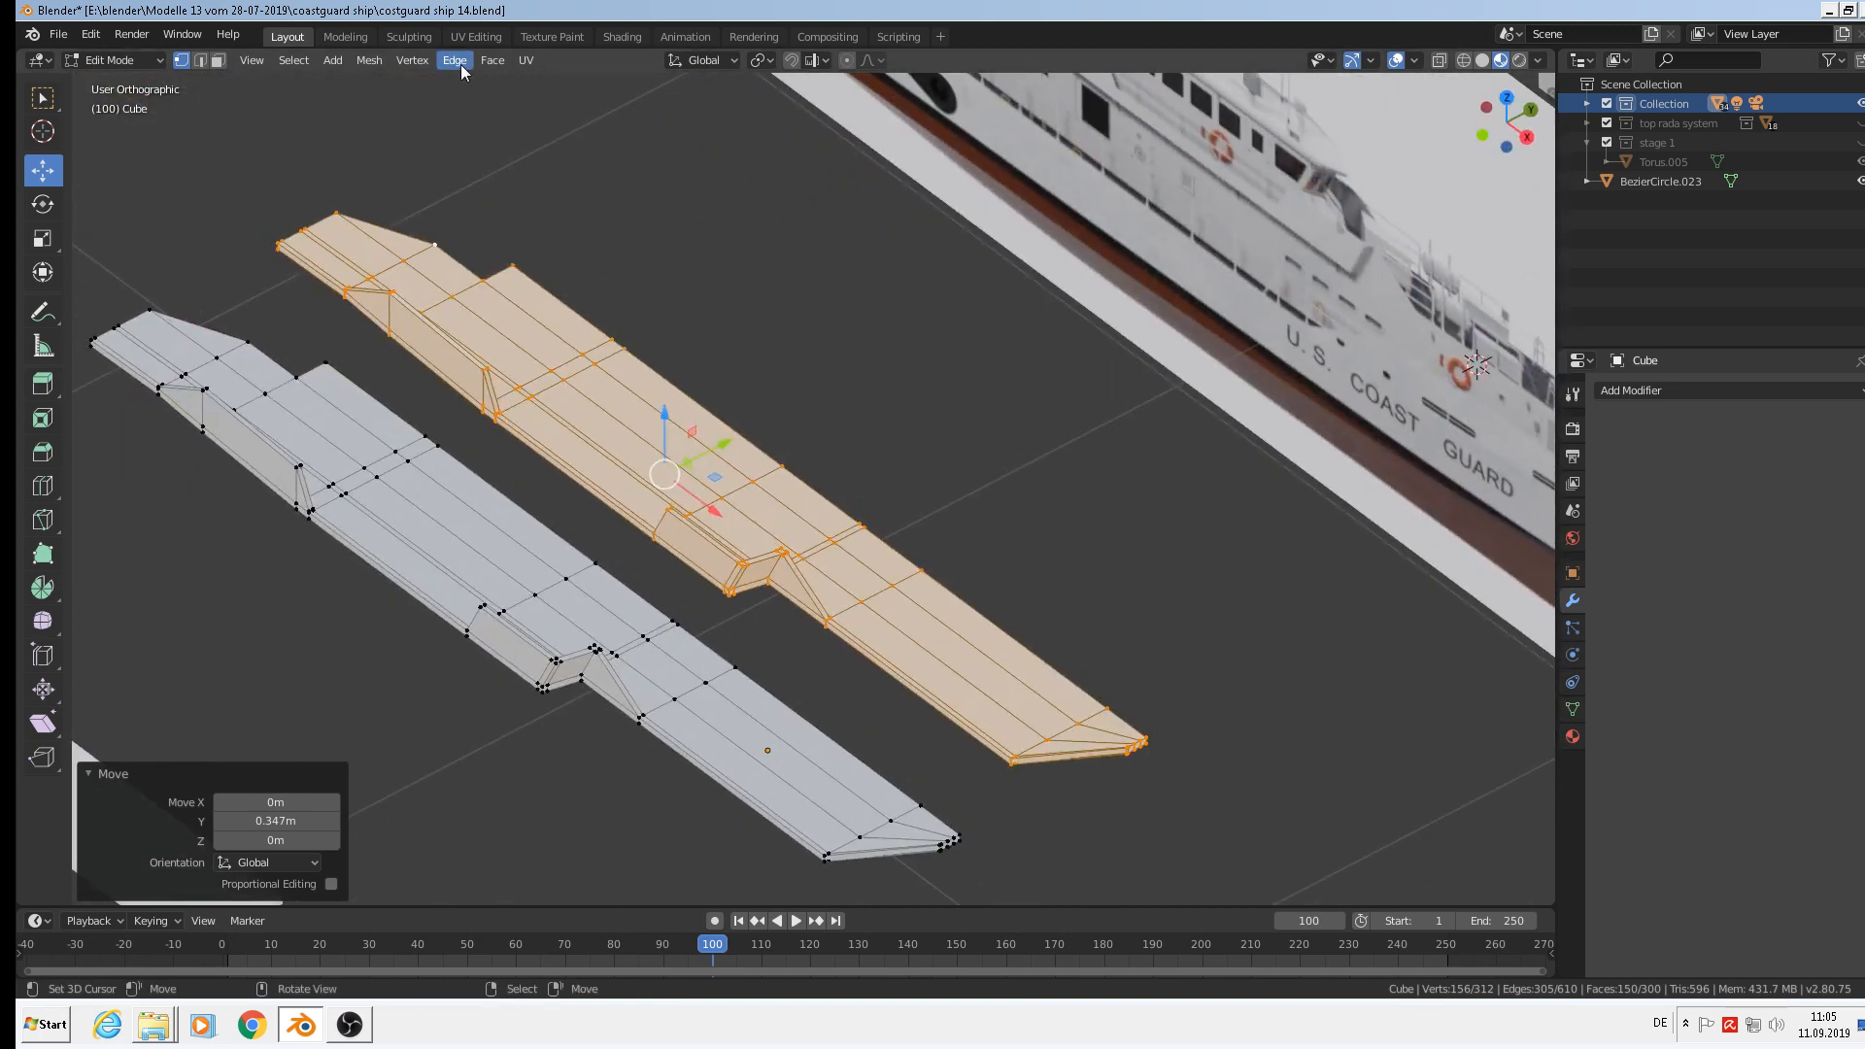
{"action": "left_click", "coordinate": [381, 68]}
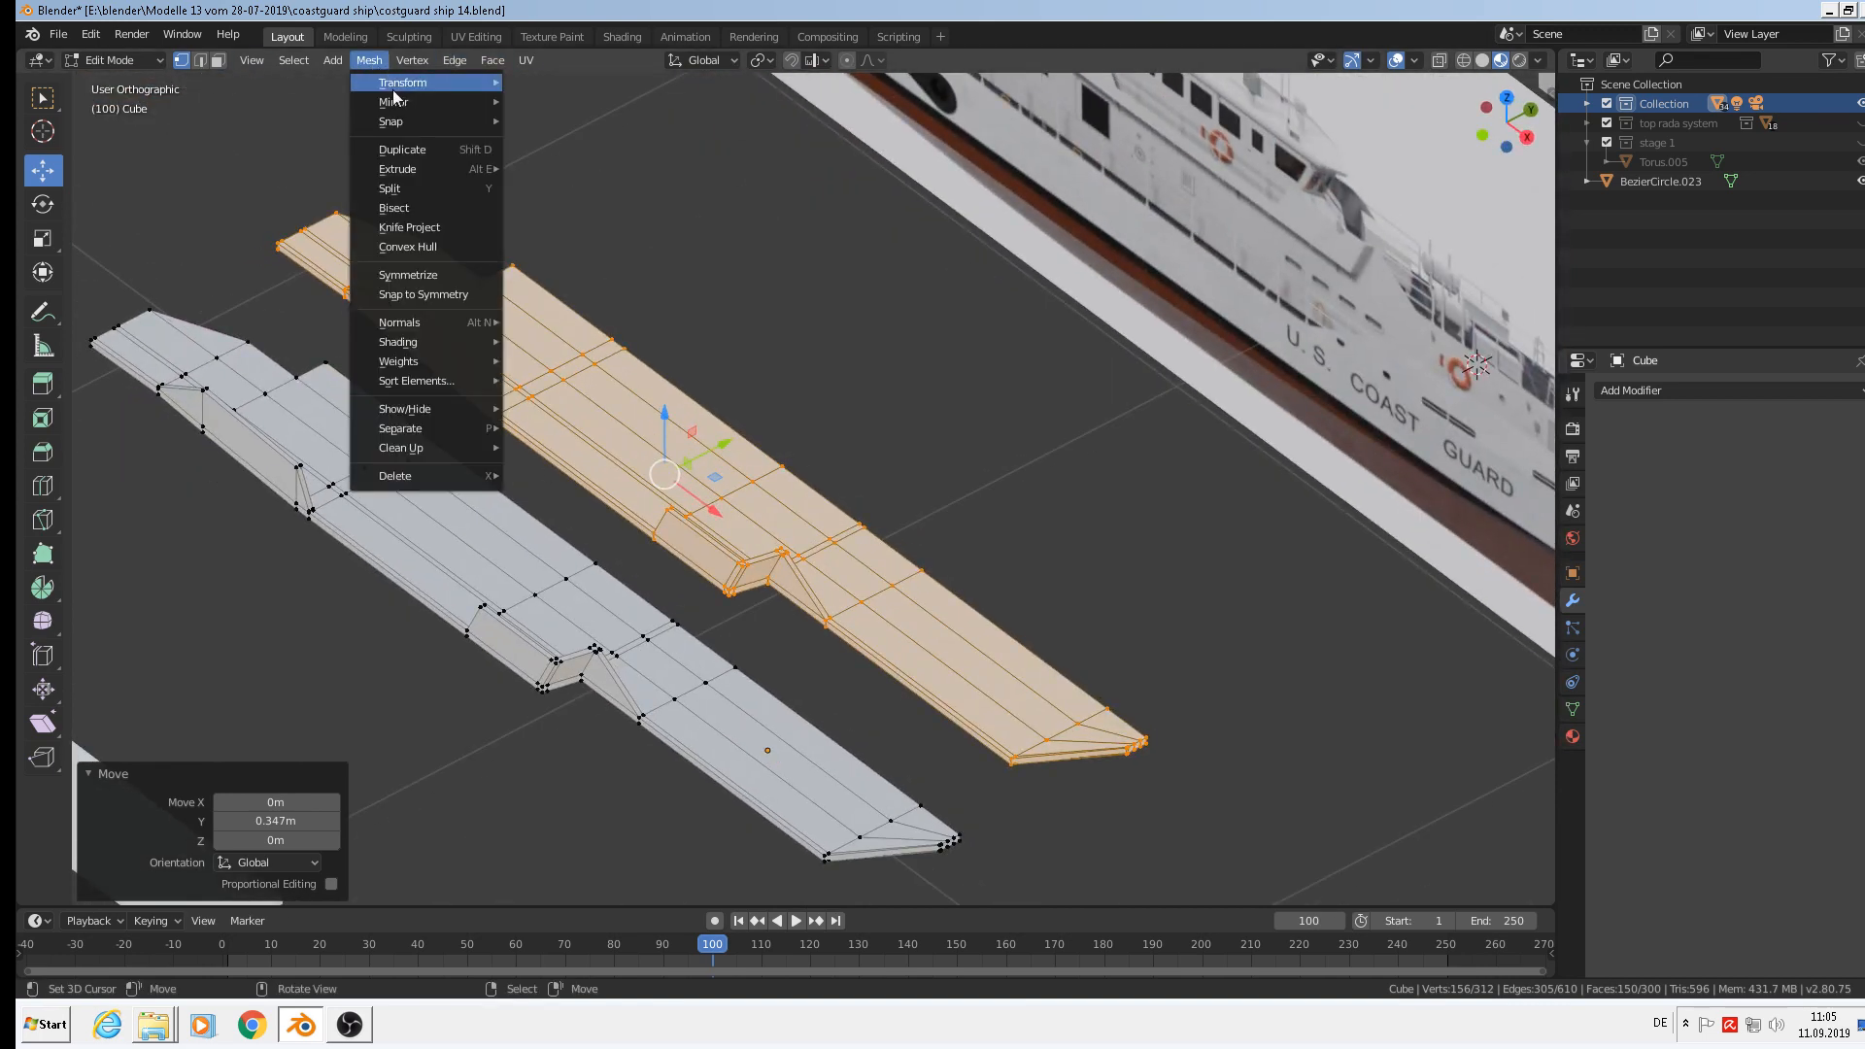
{"action": "mouse_move", "coordinate": [457, 102]}
{"action": "left_click", "coordinate": [533, 103]}
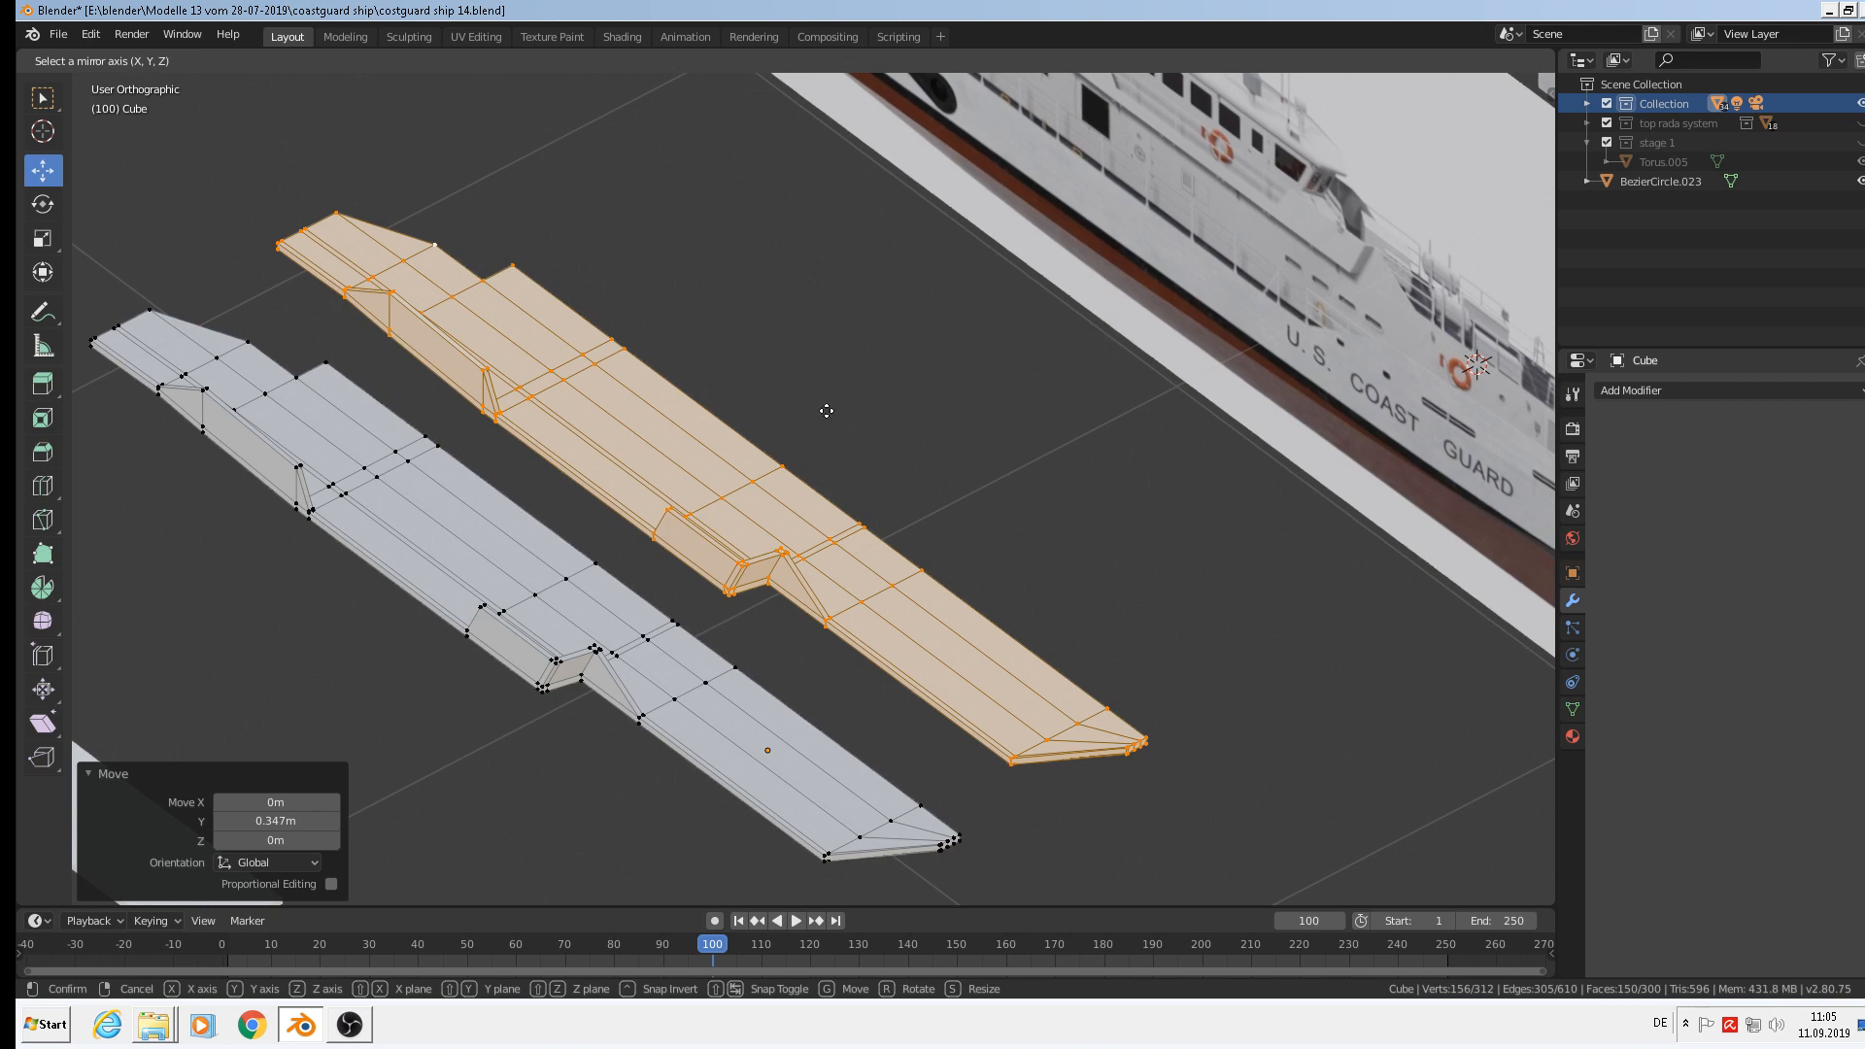
{"action": "key", "text": "x"}
{"action": "key", "text": "y"}
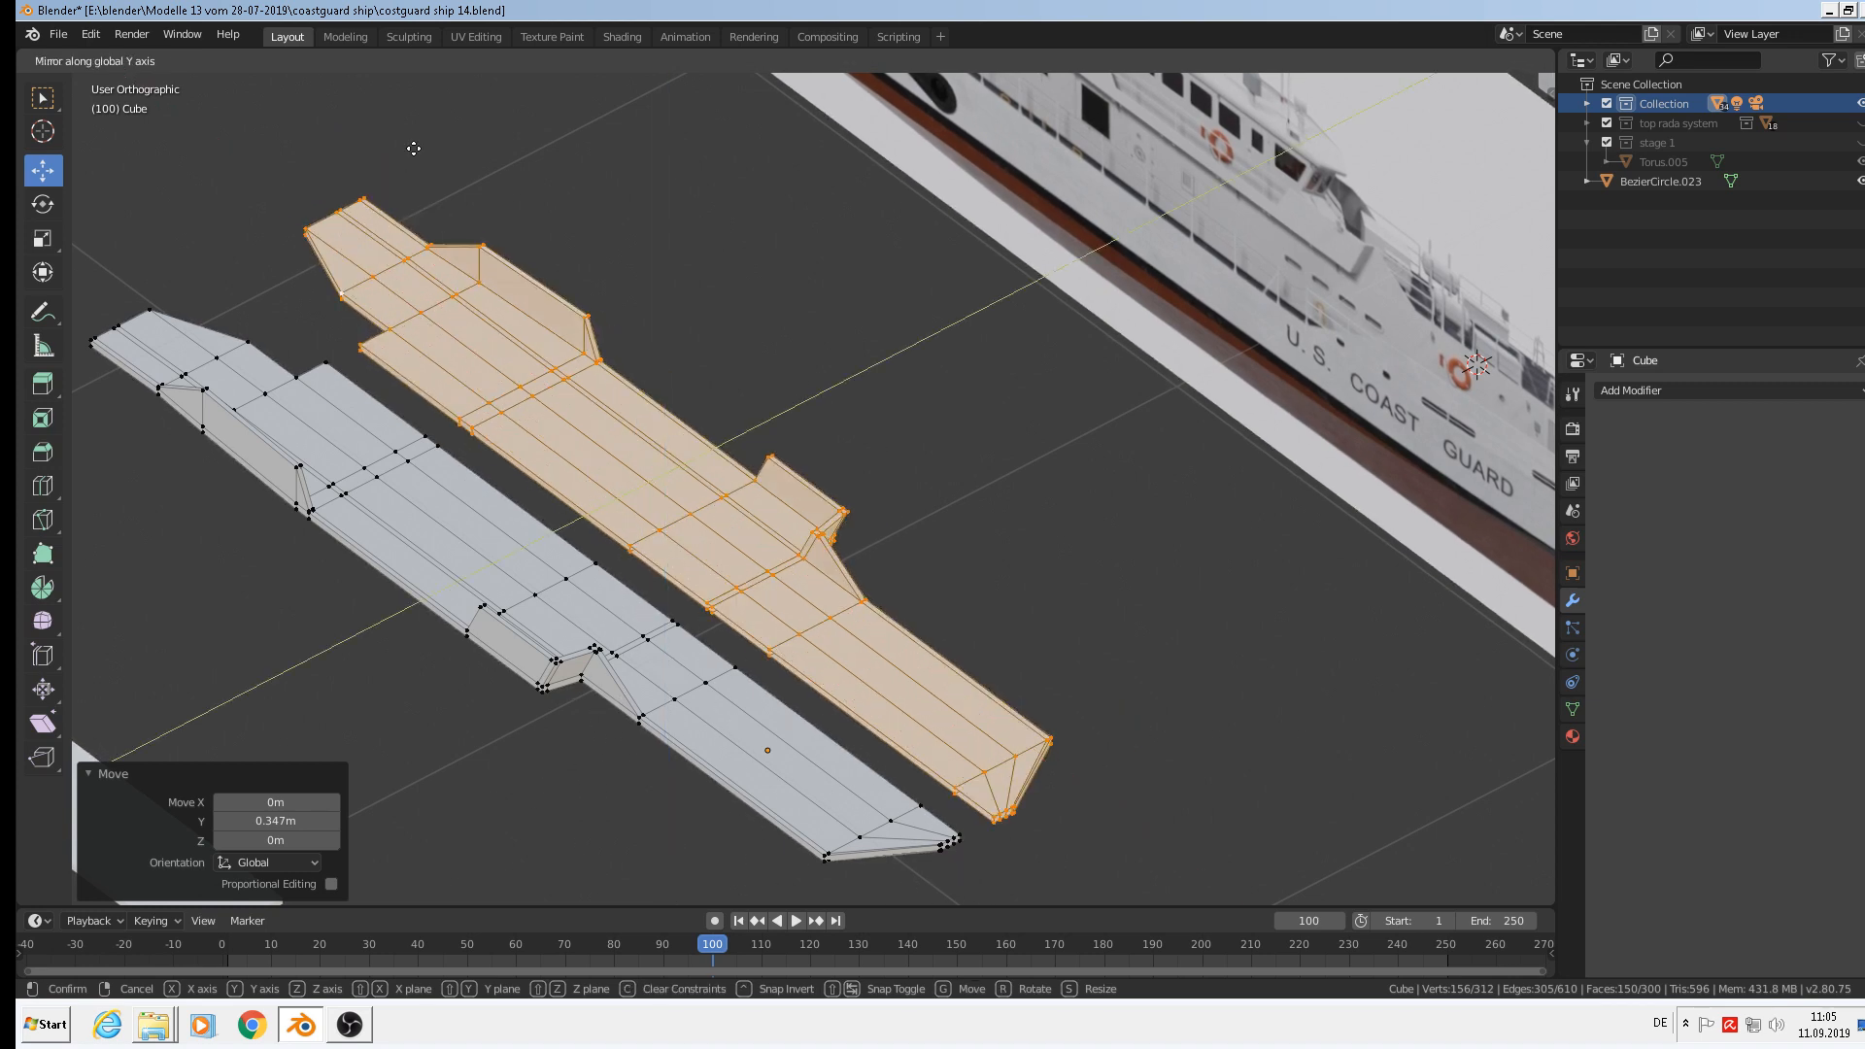
{"action": "left_click", "coordinate": [715, 337]}
Move the mirrored half about -0.0532 m along the Y axis to bring it alongside the original half.
{"action": "left_click_drag", "start_coordinate": [743, 443], "coordinate": [713, 463]}
{"action": "middle_click_drag", "start_coordinate": [893, 599], "coordinate": [995, 404], "text": "shift"}
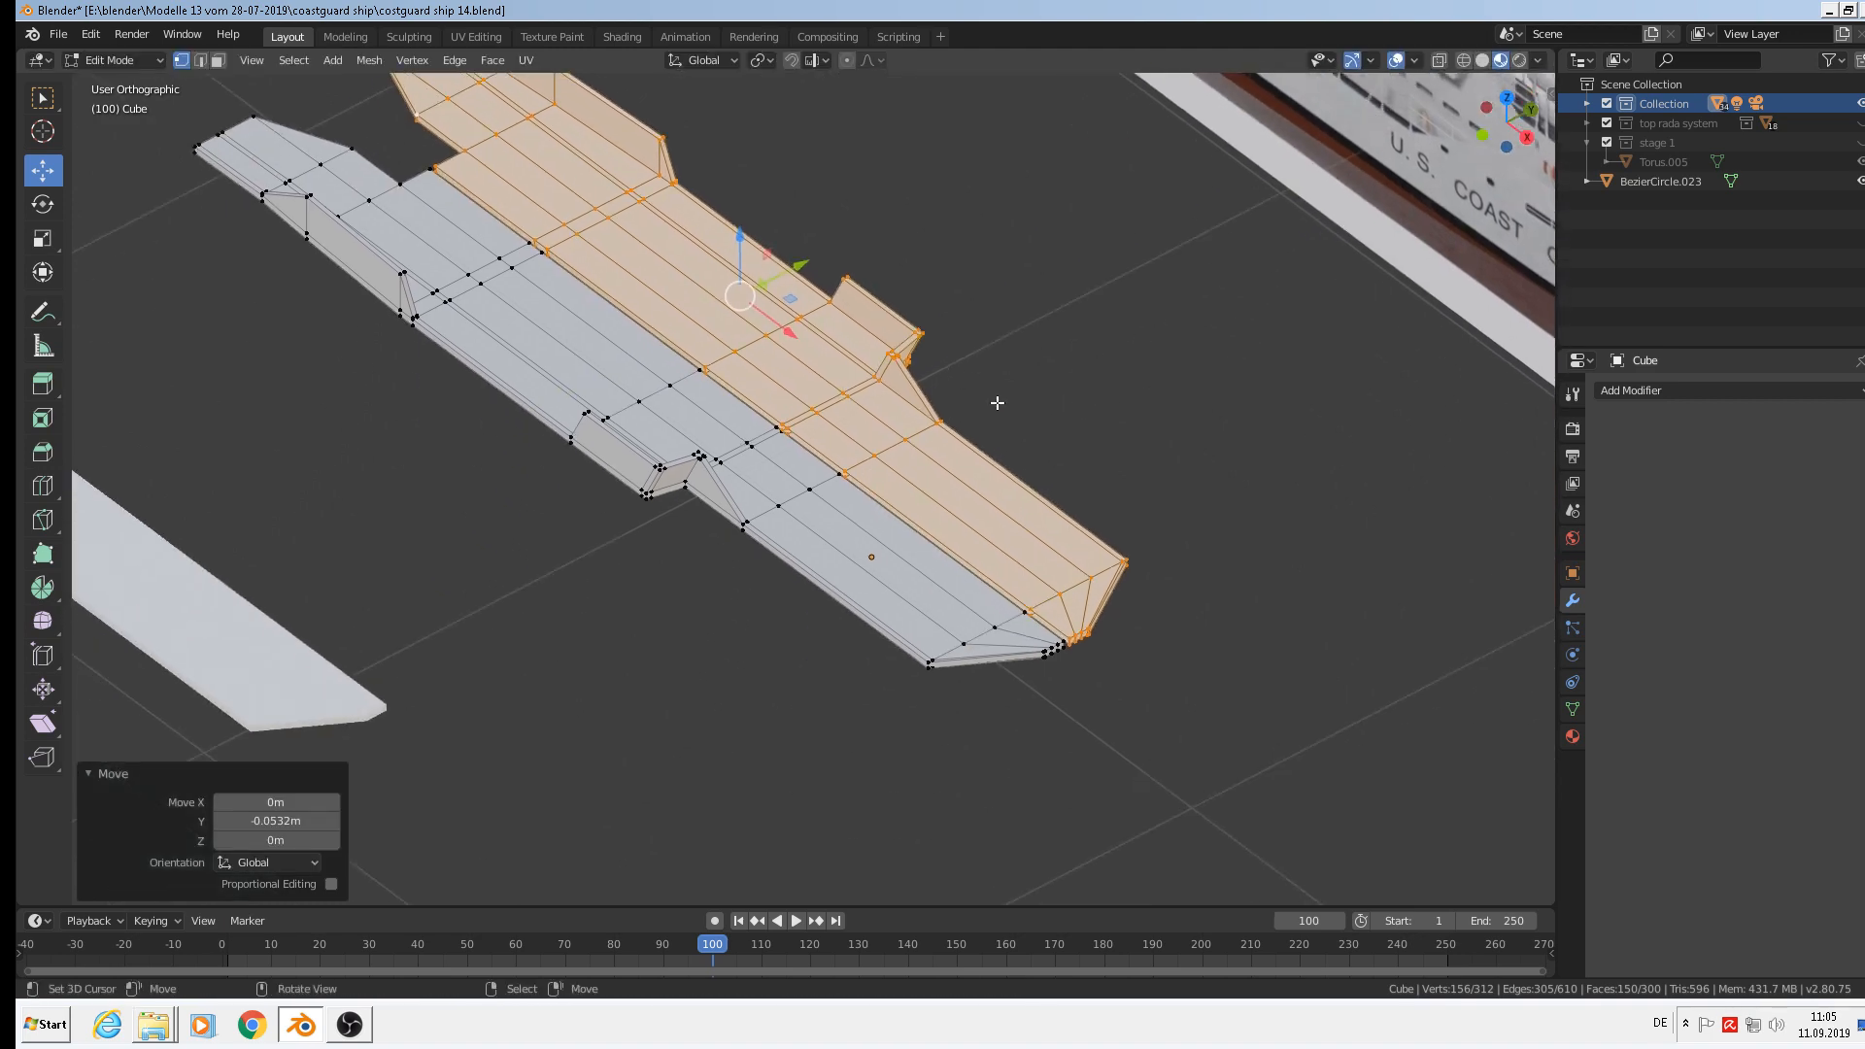
{"action": "scroll", "coordinate": [996, 403], "scroll_direction": "up", "scroll_amount": 2}
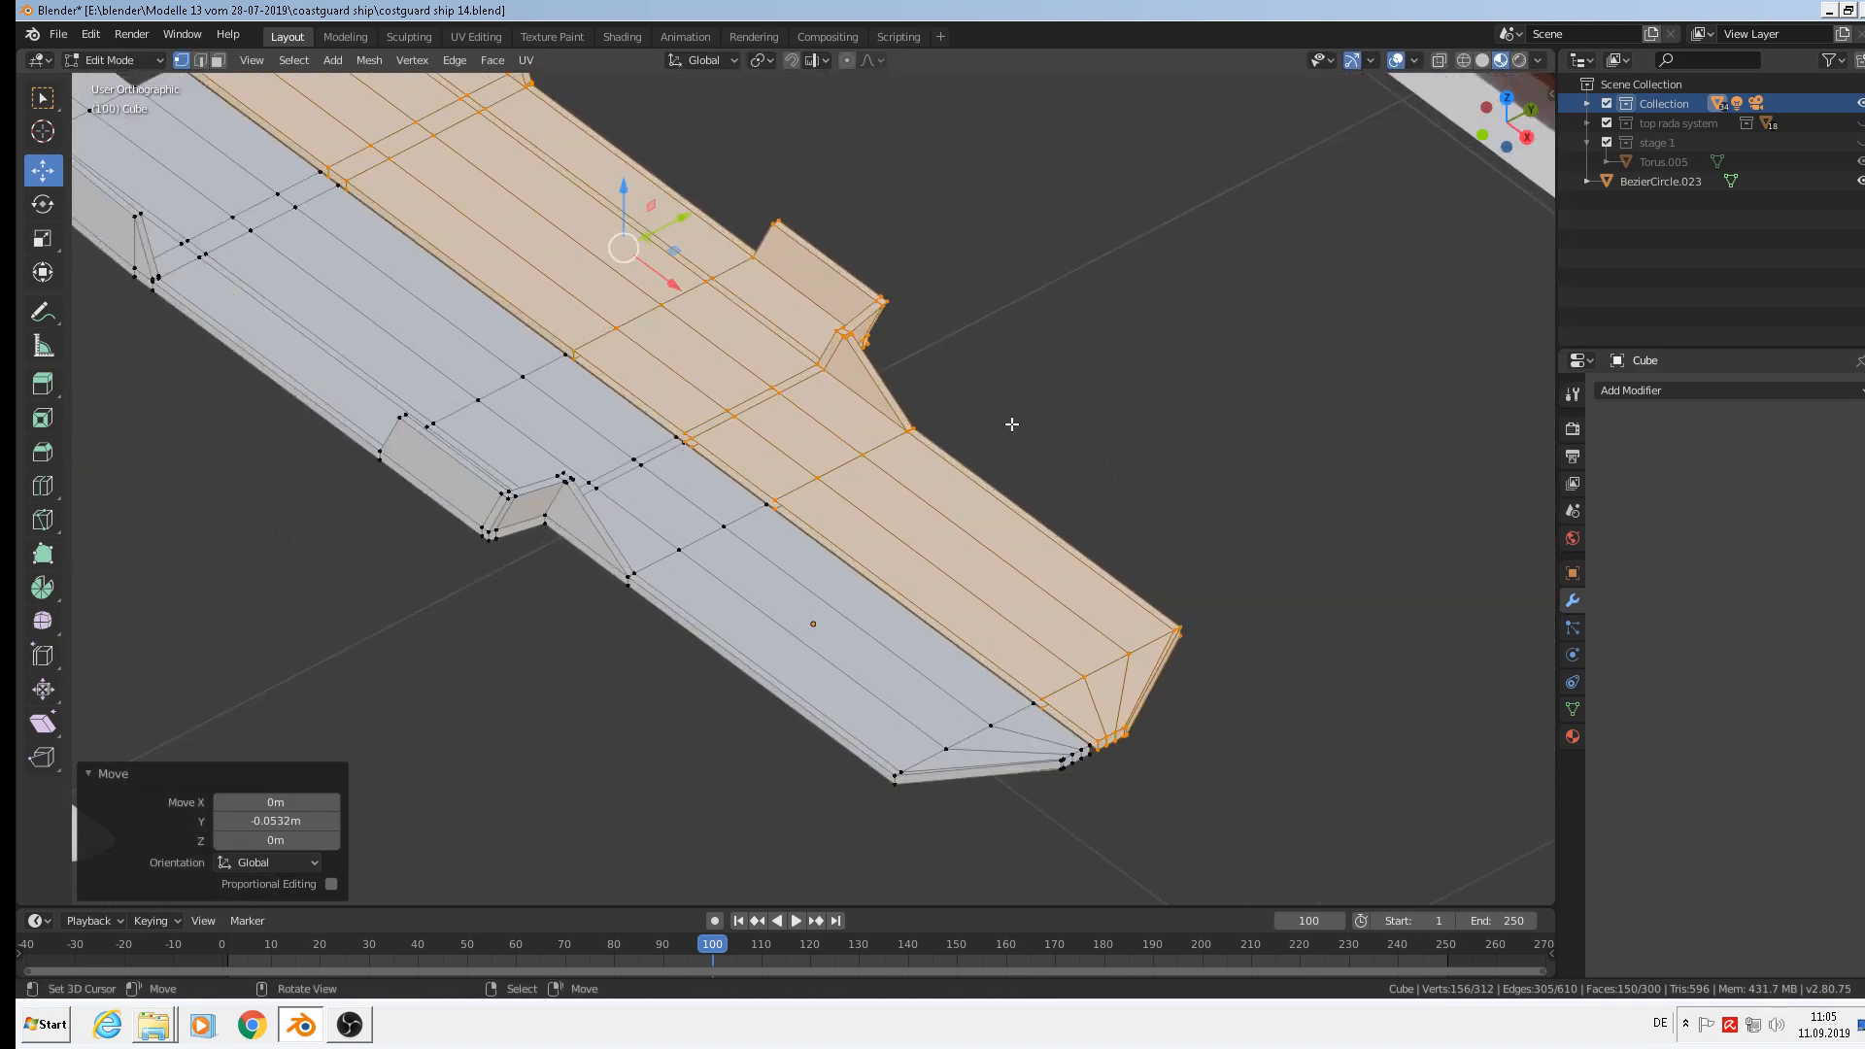
Select the inner top edge loop of the mirrored half and examine the gap between the two deck halves along the centerline.
{"action": "left_click", "coordinate": [536, 315], "text": "alt"}
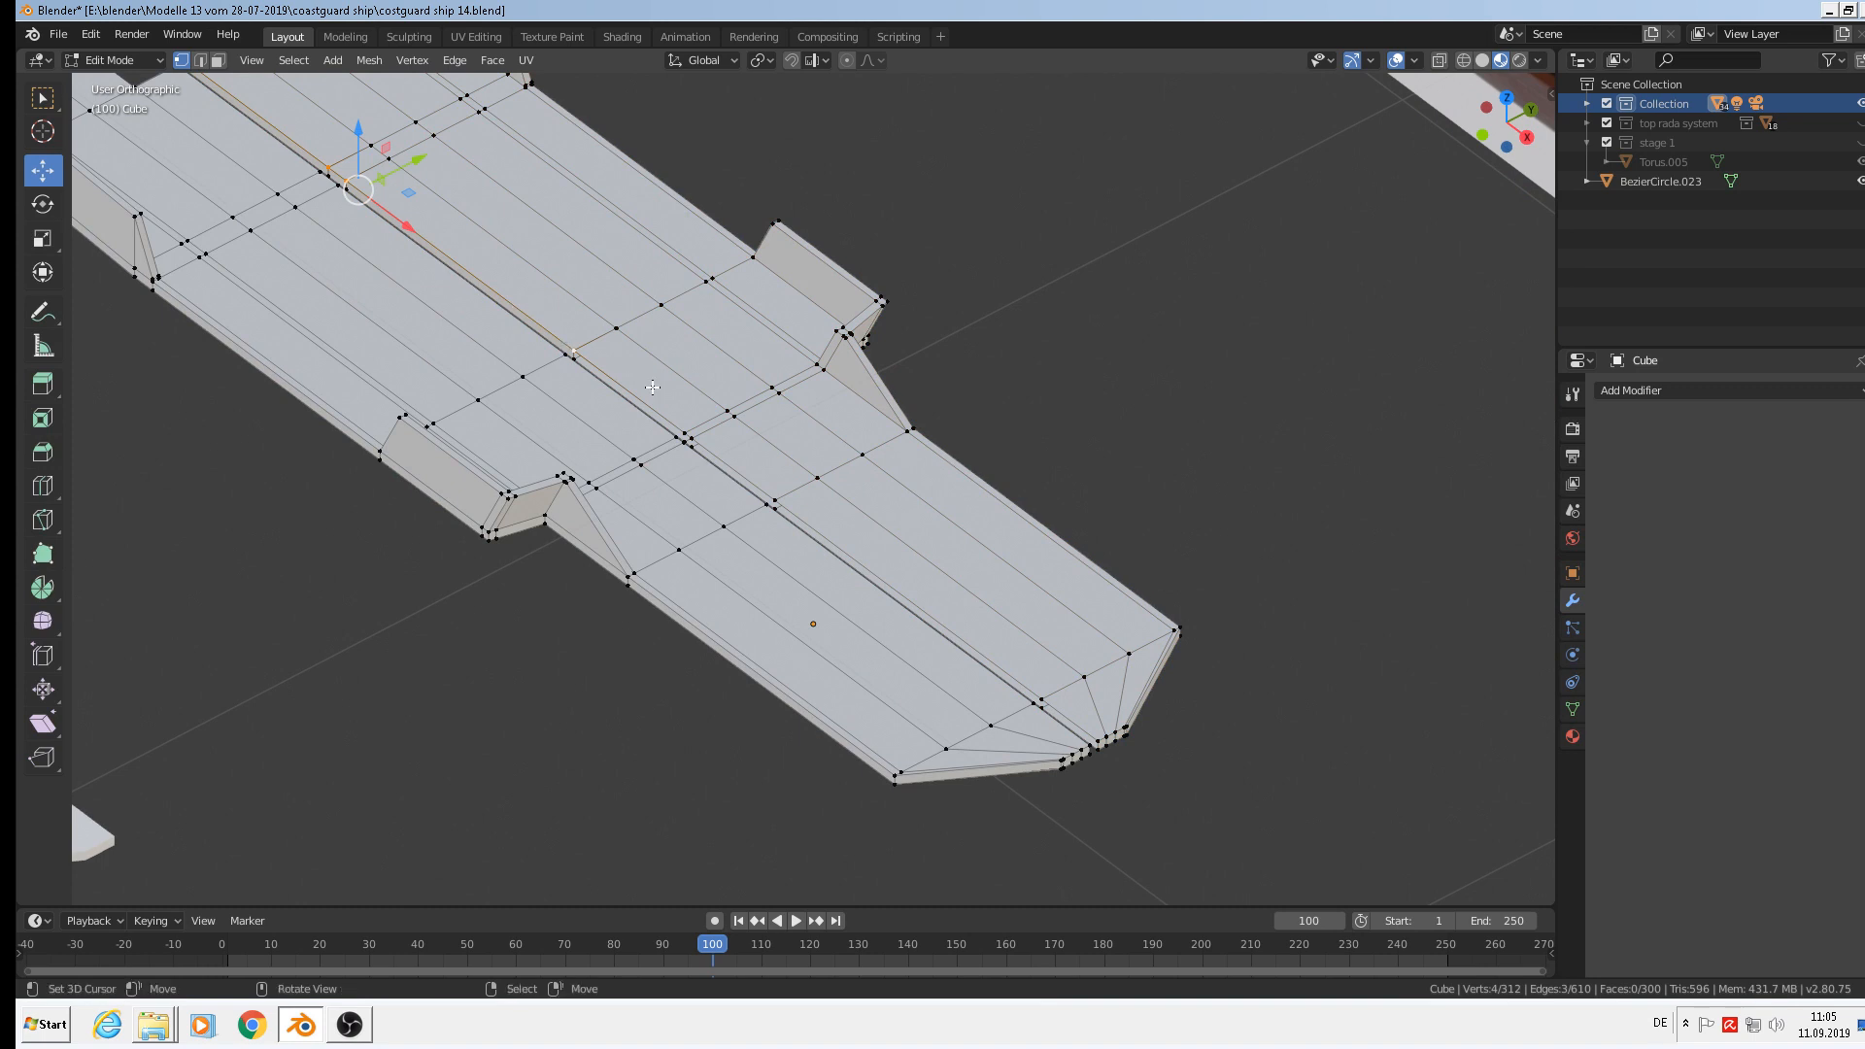
{"action": "middle_click_drag", "start_coordinate": [642, 373], "coordinate": [491, 379]}
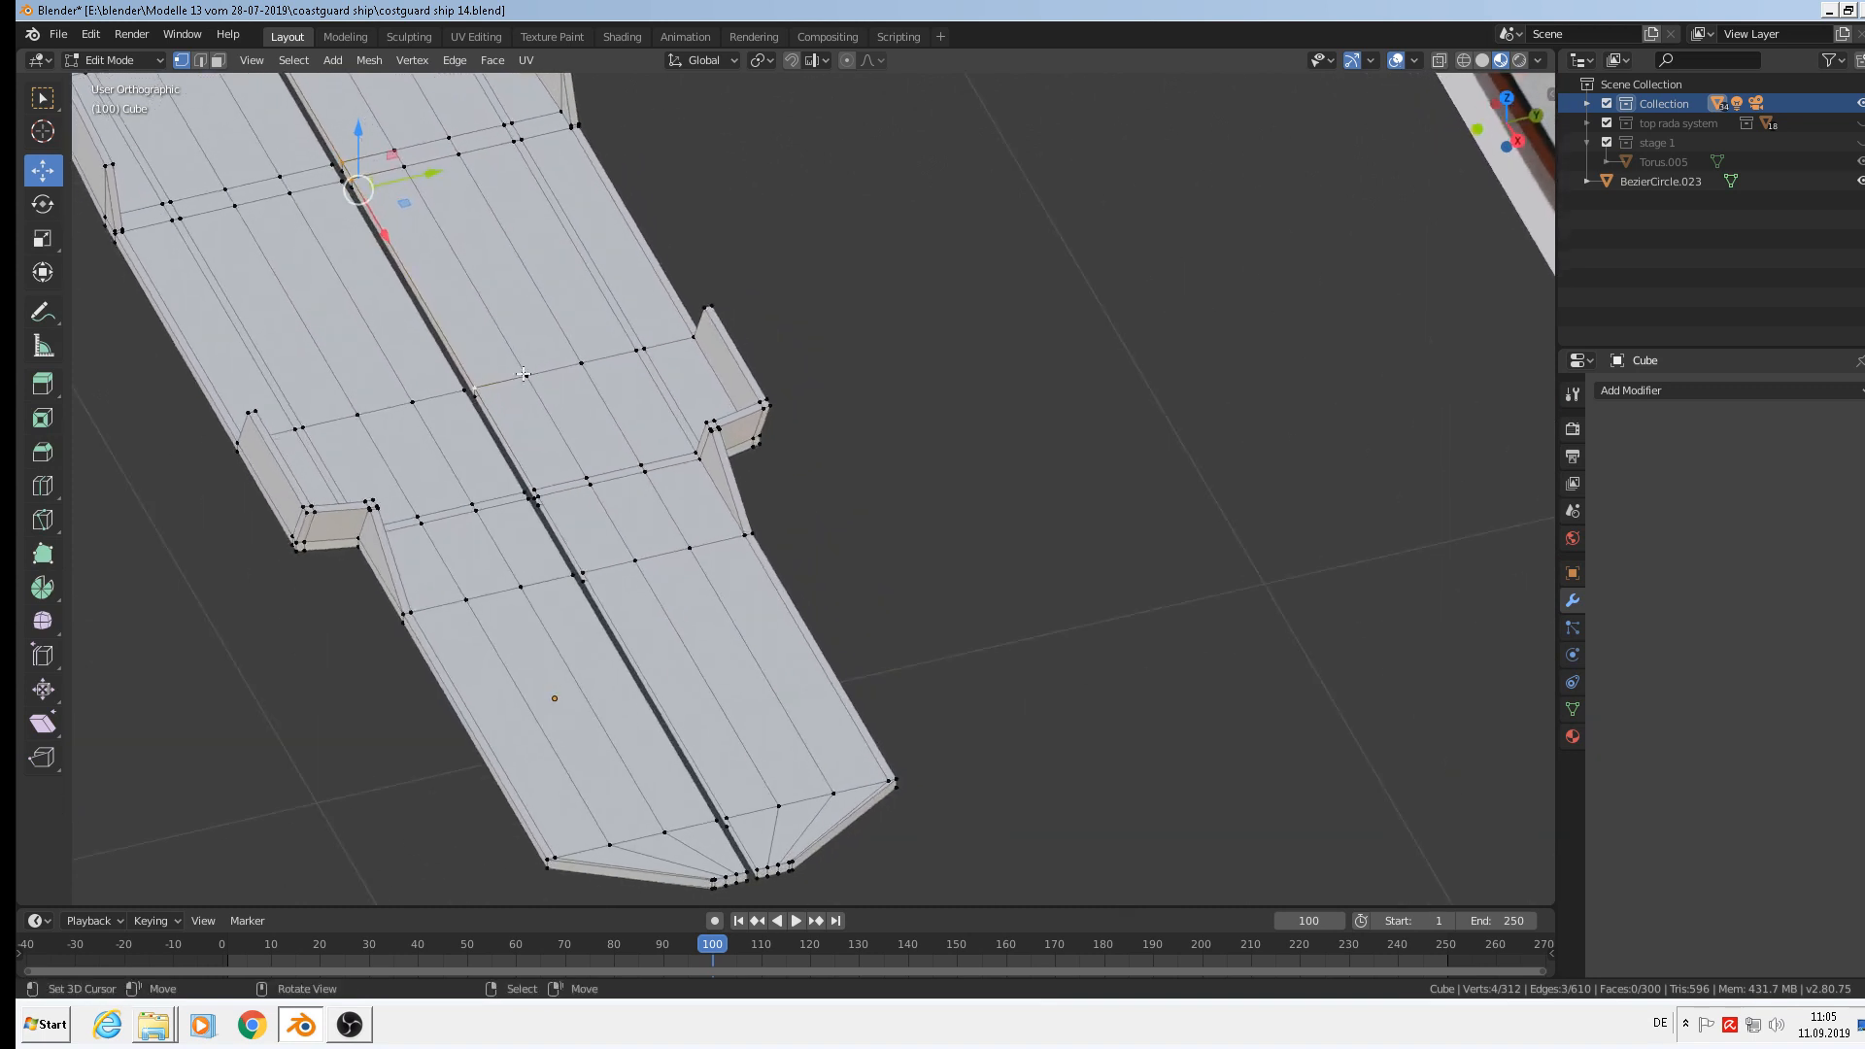
{"action": "scroll", "coordinate": [491, 379], "scroll_direction": "up", "scroll_amount": 5}
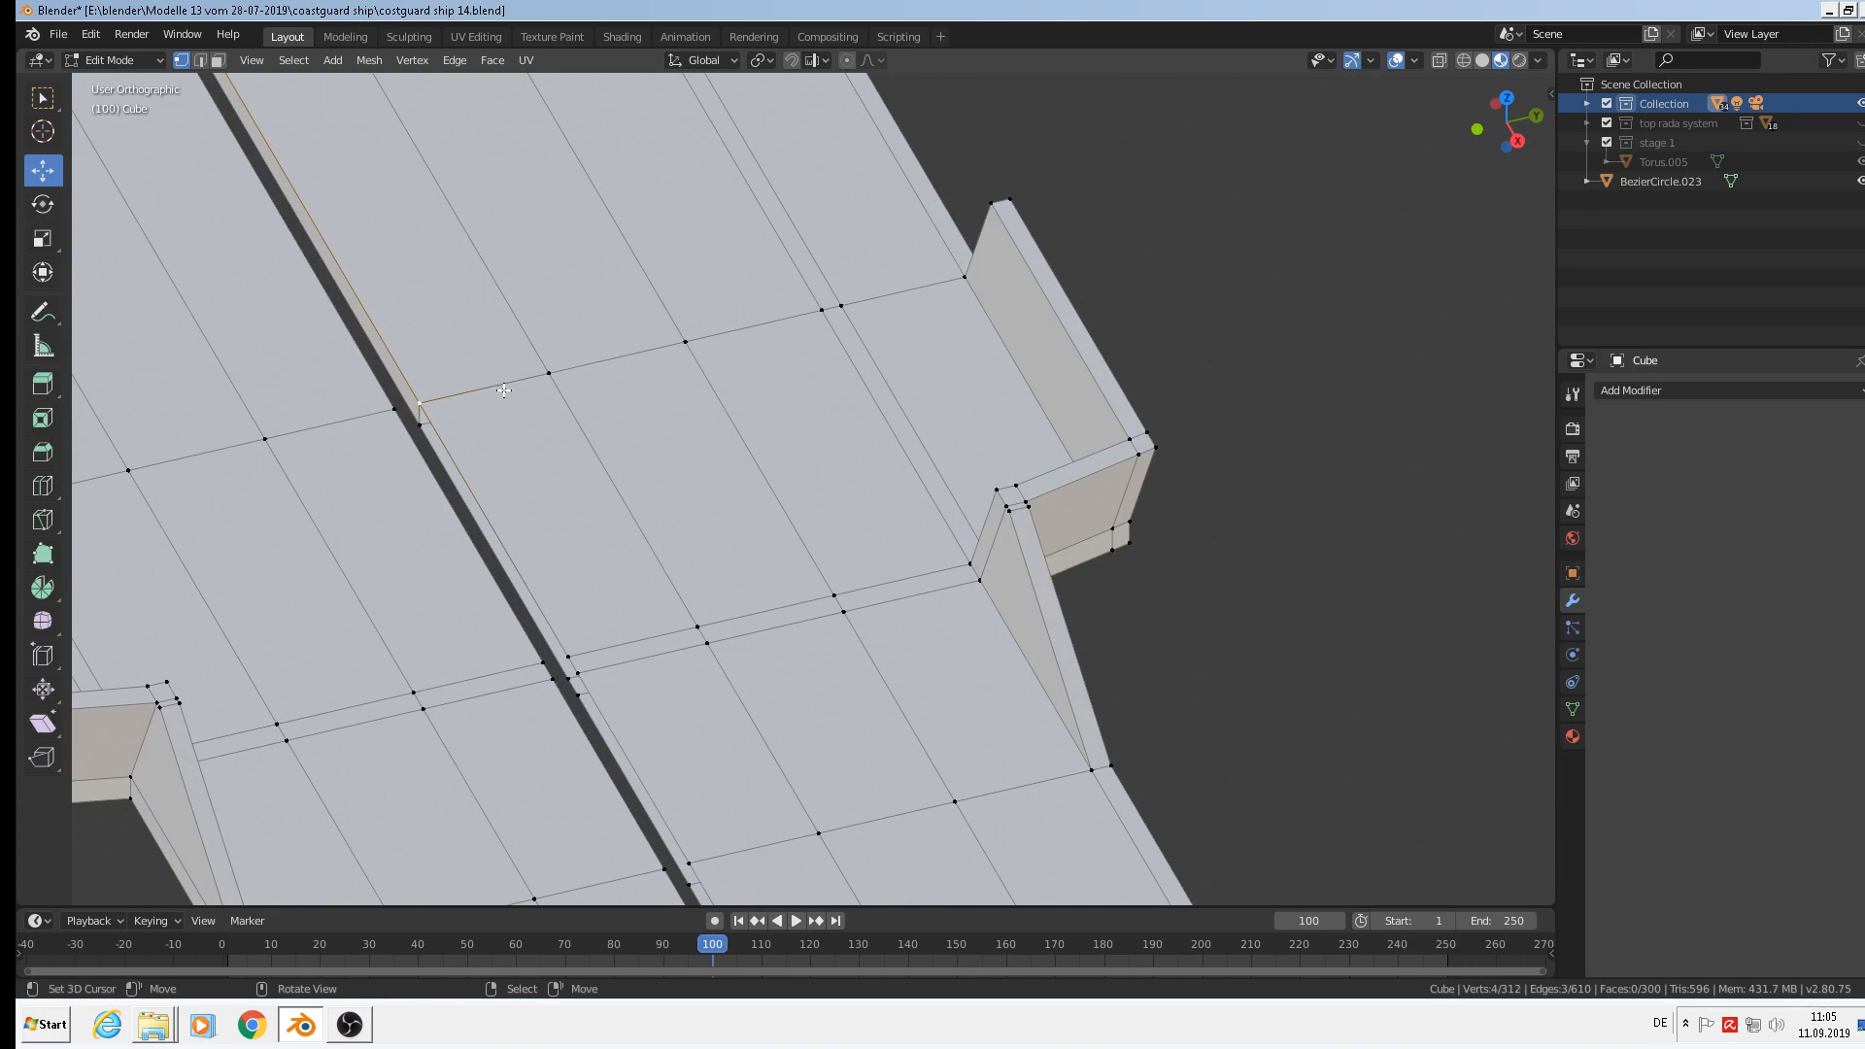
{"action": "scroll", "coordinate": [496, 384], "scroll_direction": "down", "scroll_amount": 5}
{"action": "middle_click_drag", "start_coordinate": [458, 313], "coordinate": [643, 273], "text": "shift"}
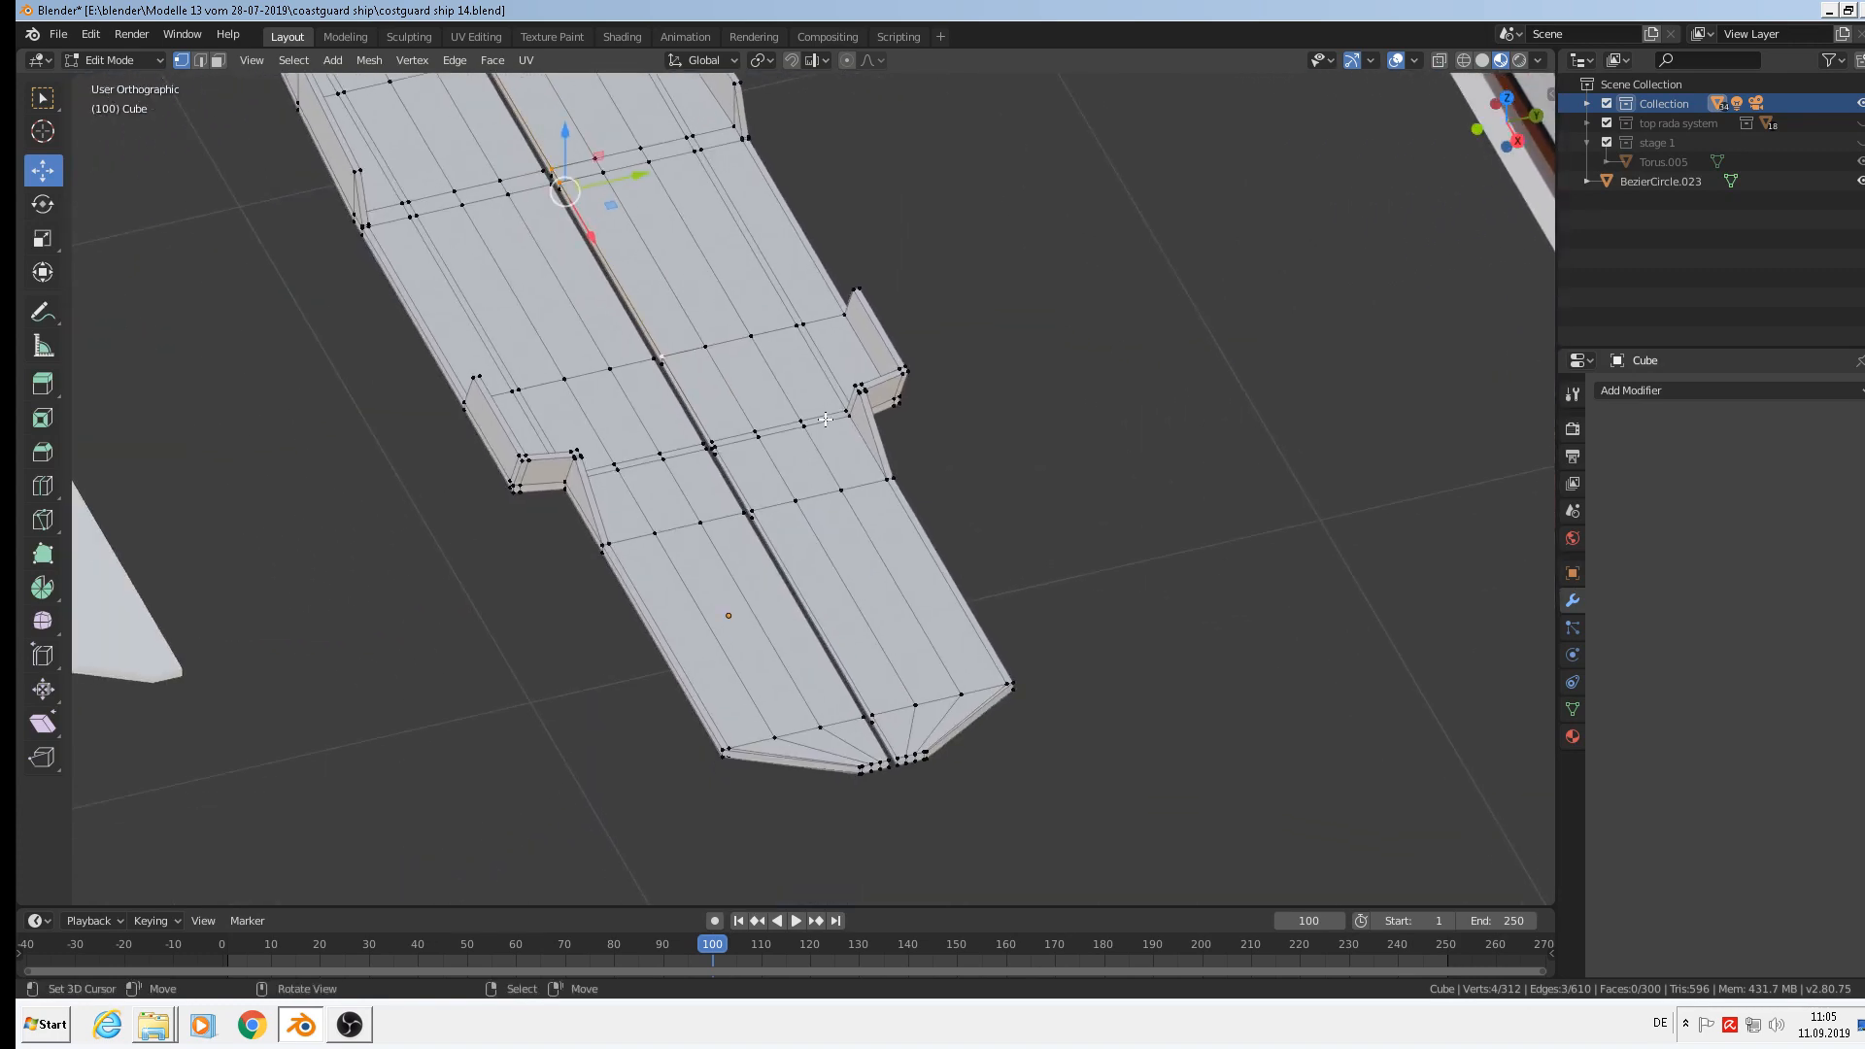
{"action": "scroll", "coordinate": [785, 380], "scroll_direction": "down", "scroll_amount": 3}
{"action": "key", "text": "Tab"}
{"action": "middle_click_drag", "start_coordinate": [798, 384], "coordinate": [698, 262]}
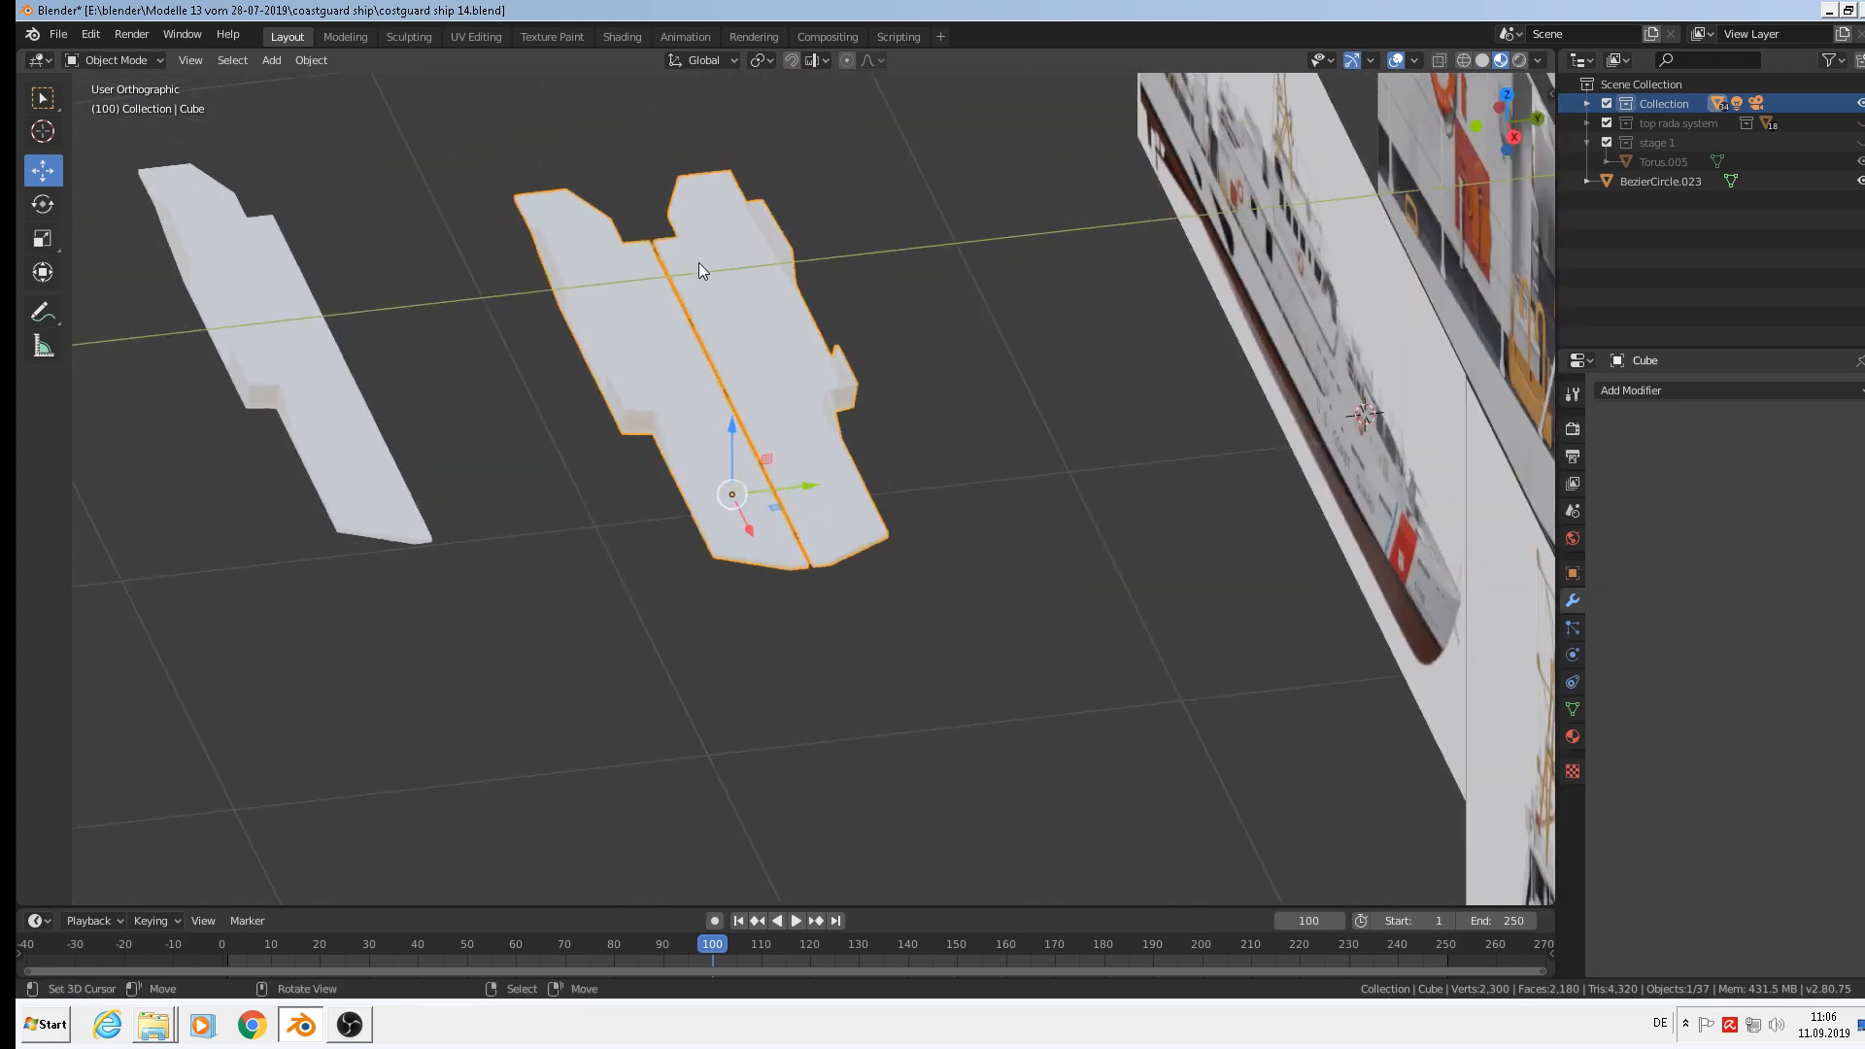
{"action": "scroll", "coordinate": [593, 245], "scroll_direction": "up", "scroll_amount": 3}
{"action": "key", "text": "Tab"}
{"action": "scroll", "coordinate": [598, 243], "scroll_direction": "up", "scroll_amount": 6}
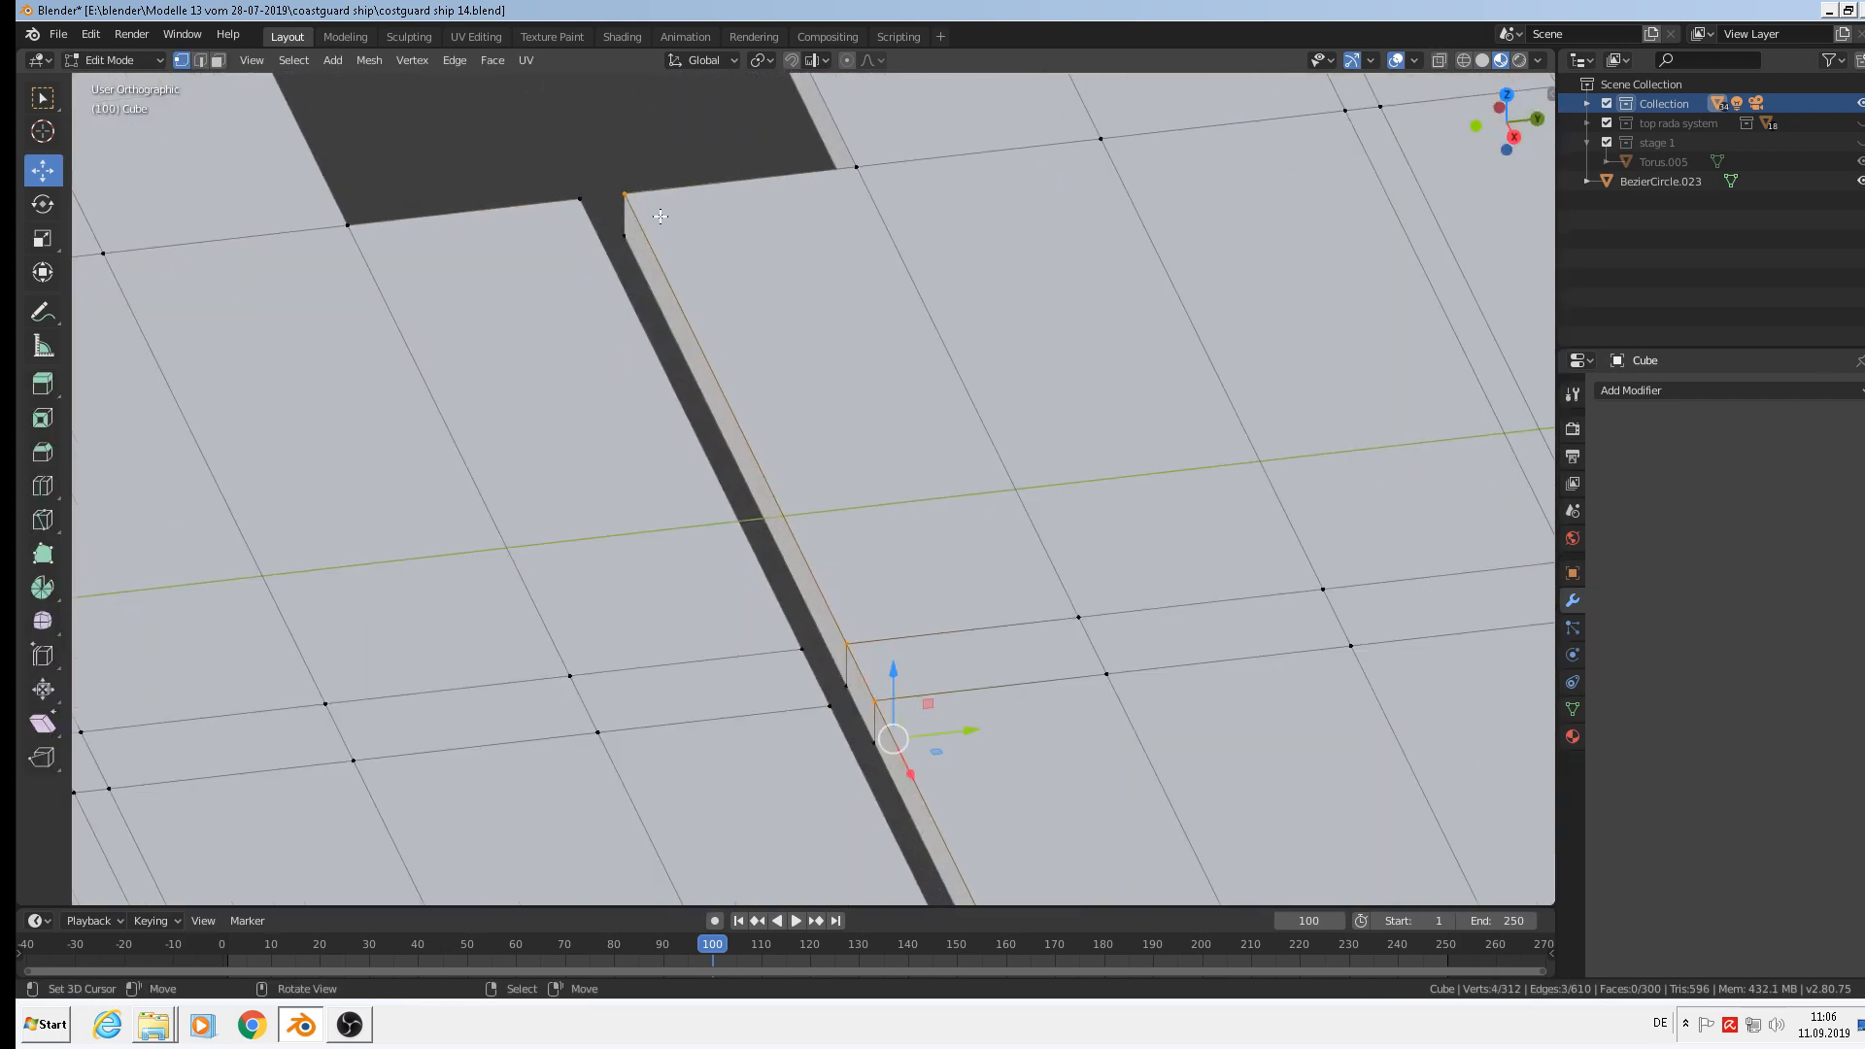
Turn on X-ray display and merge the two facing lower corner vertices at the stern notch end of the gap at their center.
{"action": "middle_click_drag", "start_coordinate": [605, 238], "coordinate": [704, 212]}
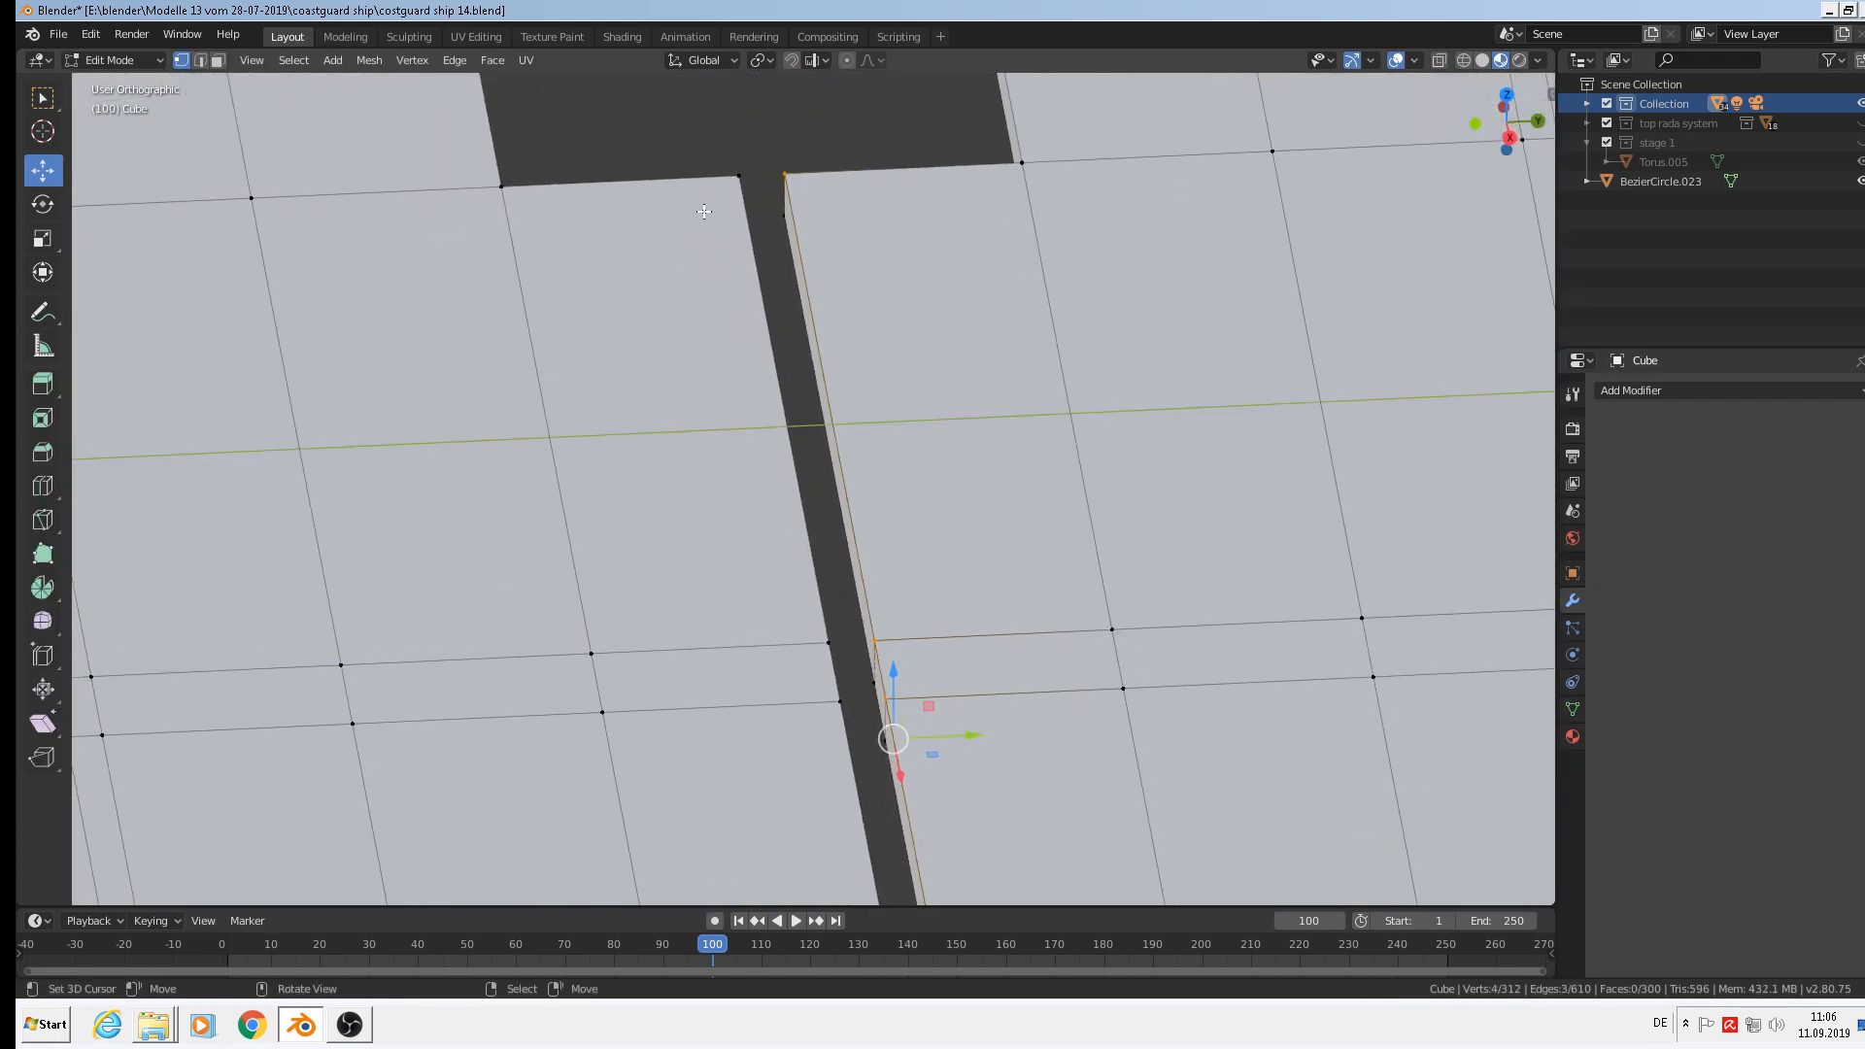
{"action": "left_click", "coordinate": [1440, 61]}
{"action": "right_click_drag", "start_coordinate": [776, 210], "coordinate": [764, 207]}
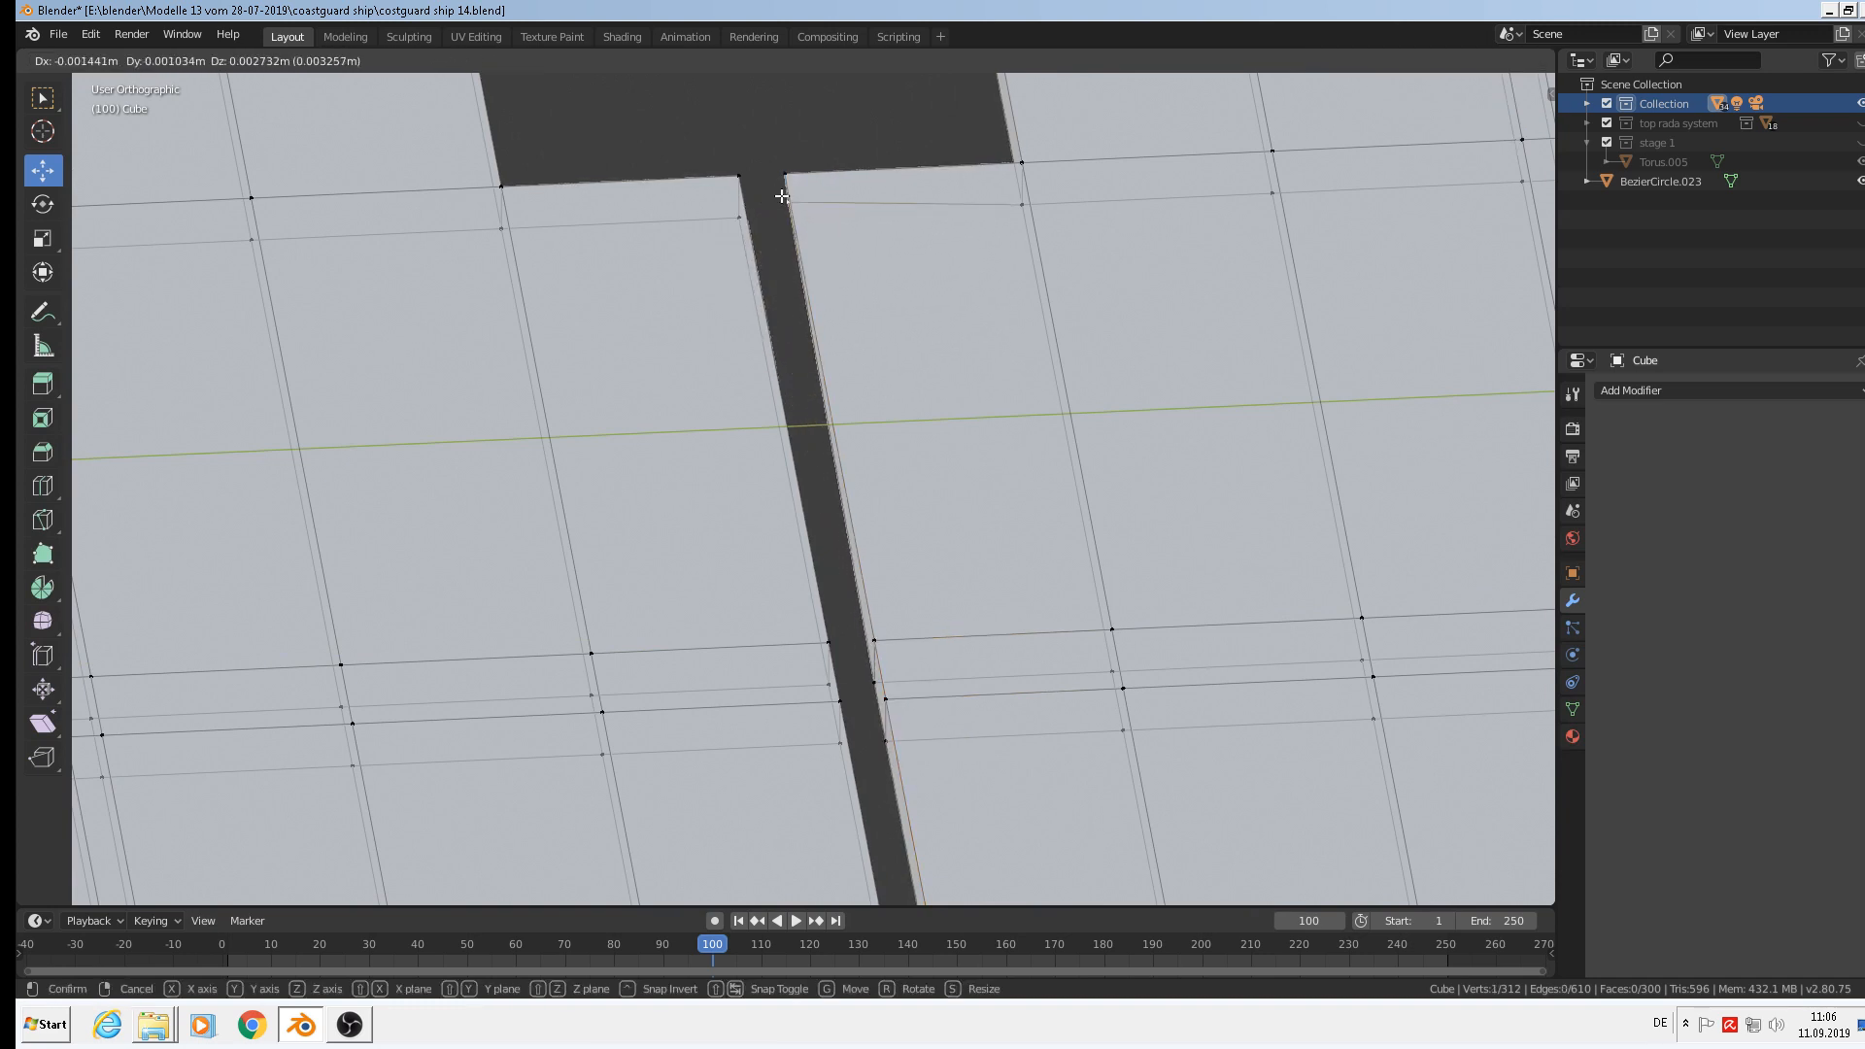
{"action": "right_click", "coordinate": [778, 197]}
{"action": "right_click", "coordinate": [728, 212], "text": "shift"}
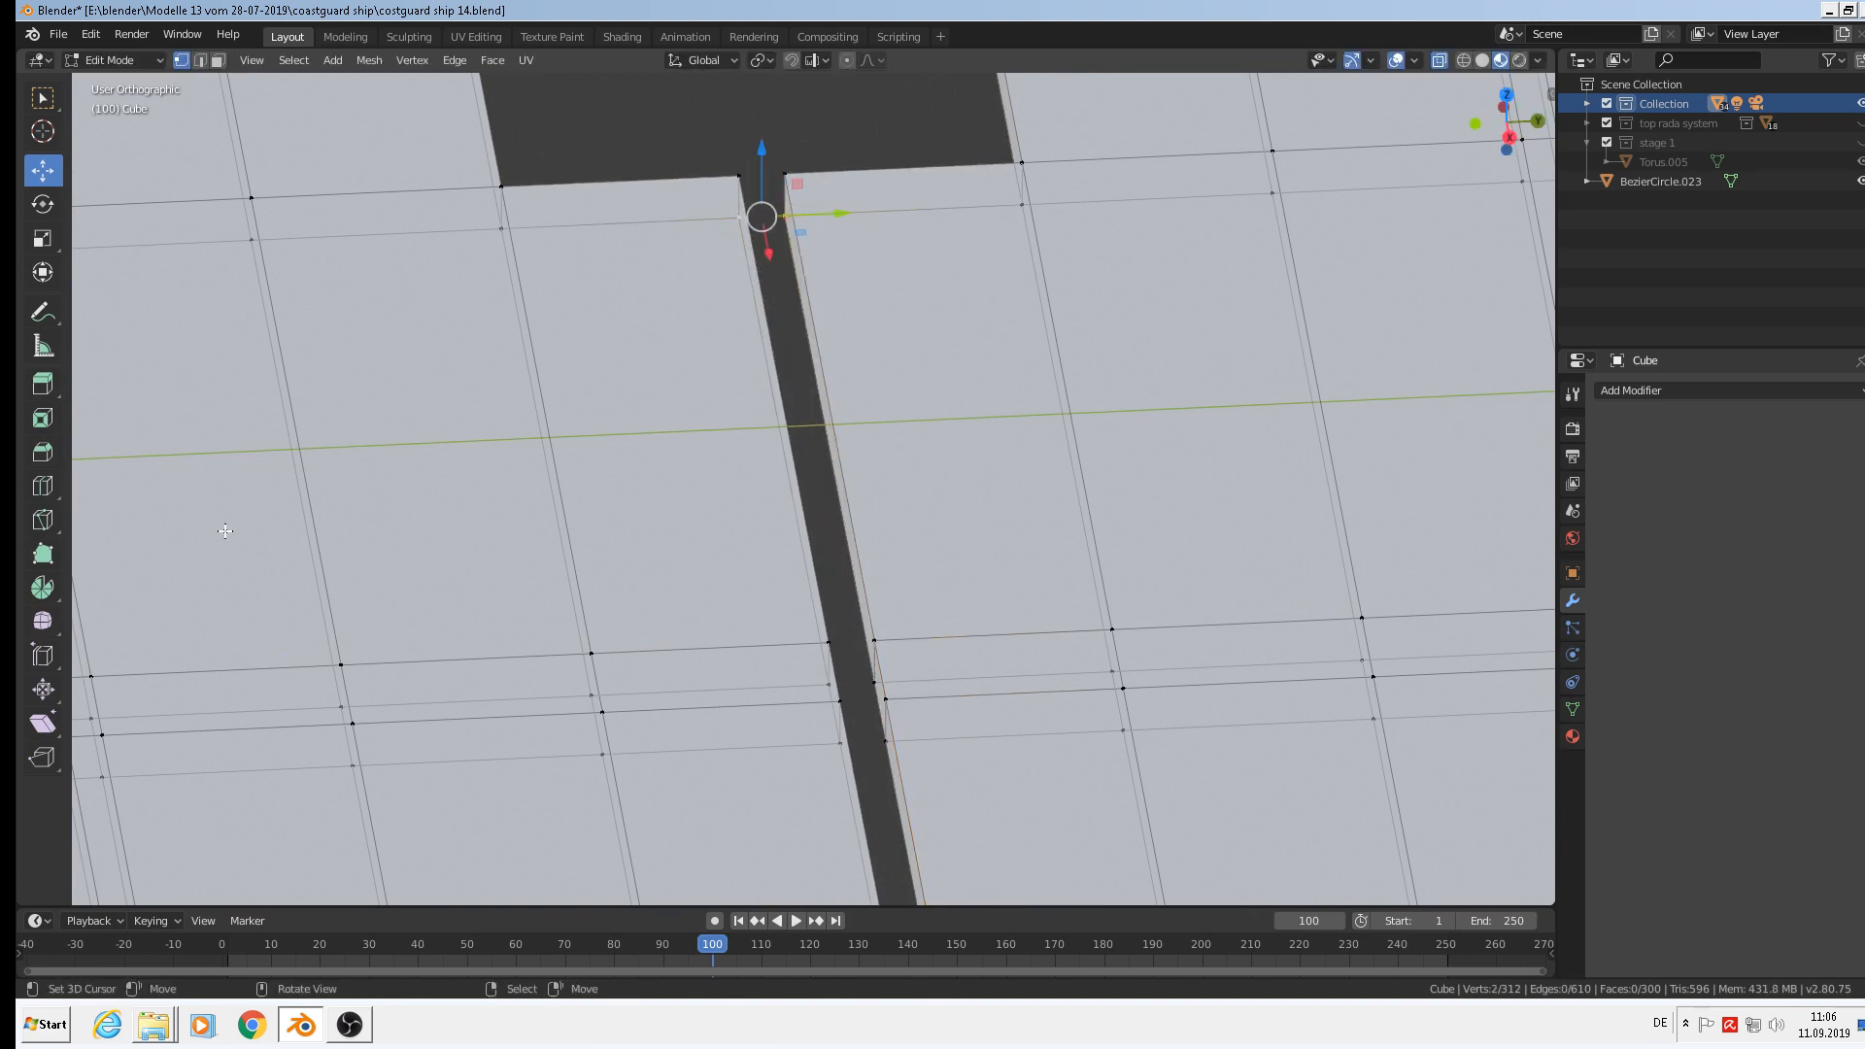
{"action": "left_click", "coordinate": [456, 63]}
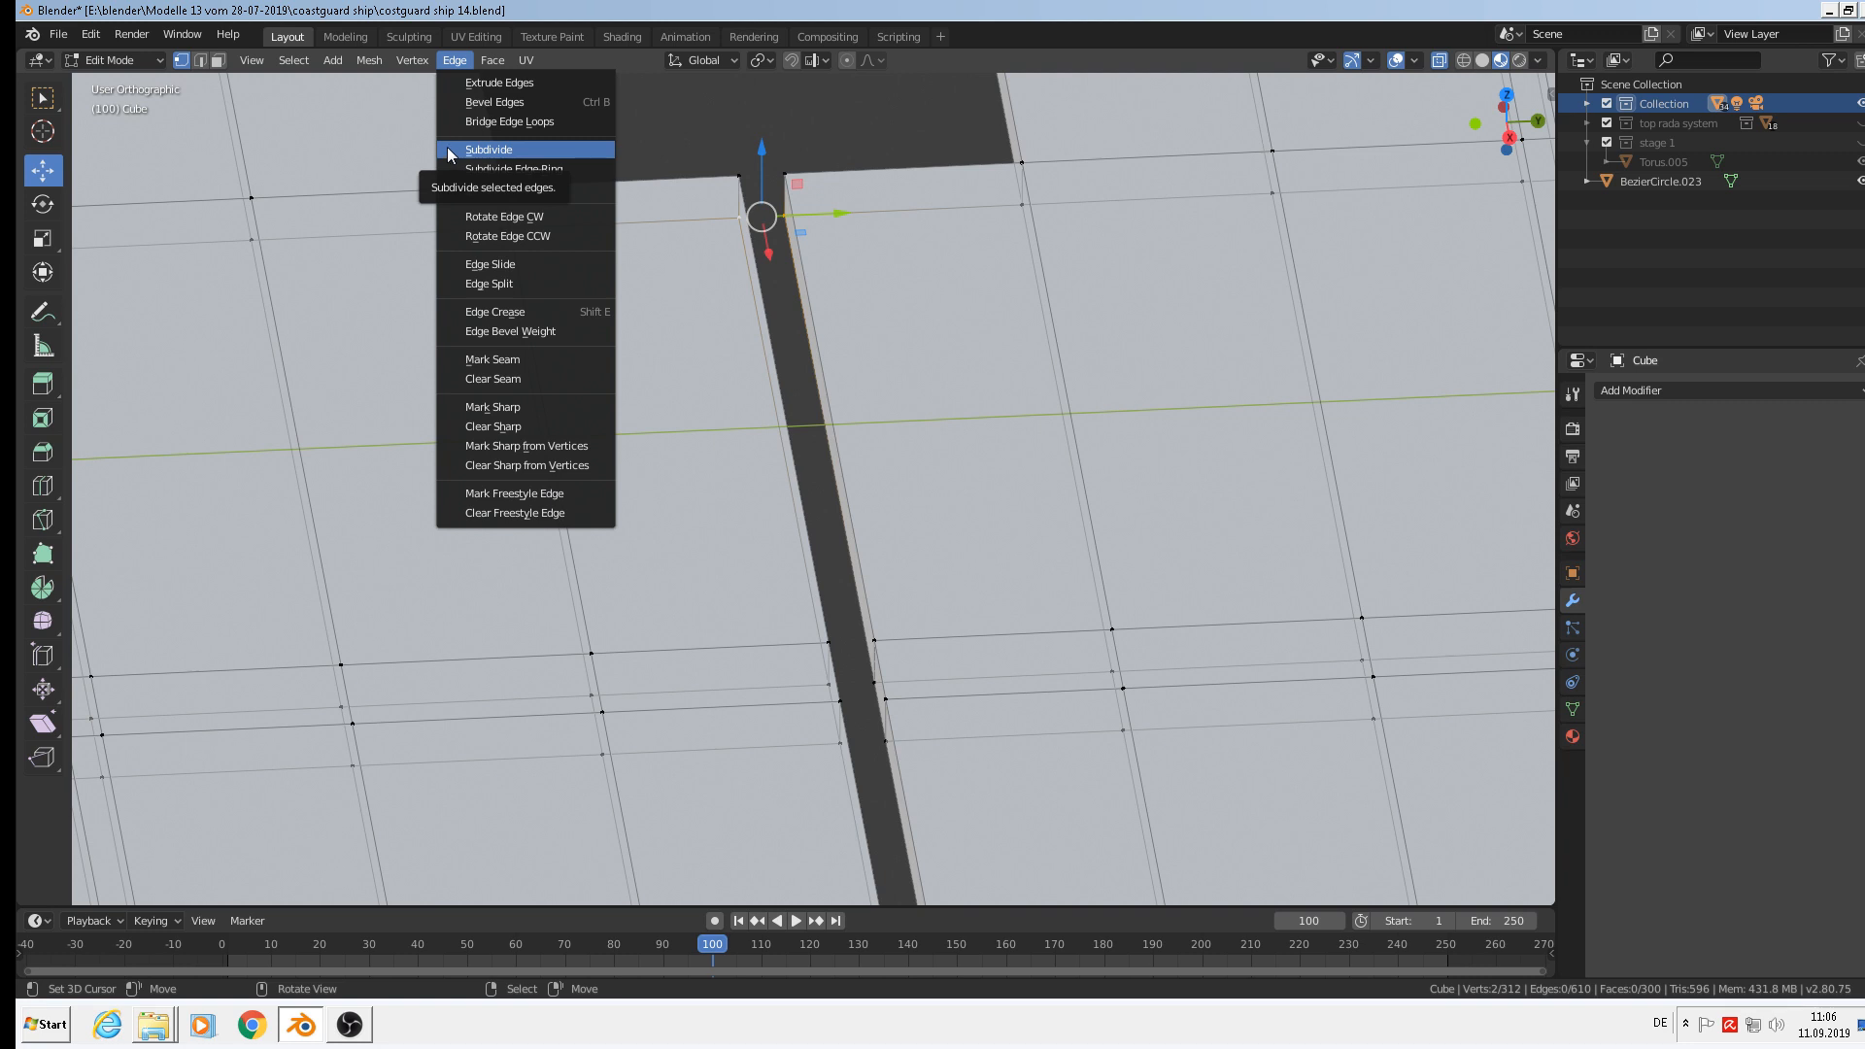
{"action": "mouse_move", "coordinate": [411, 60]}
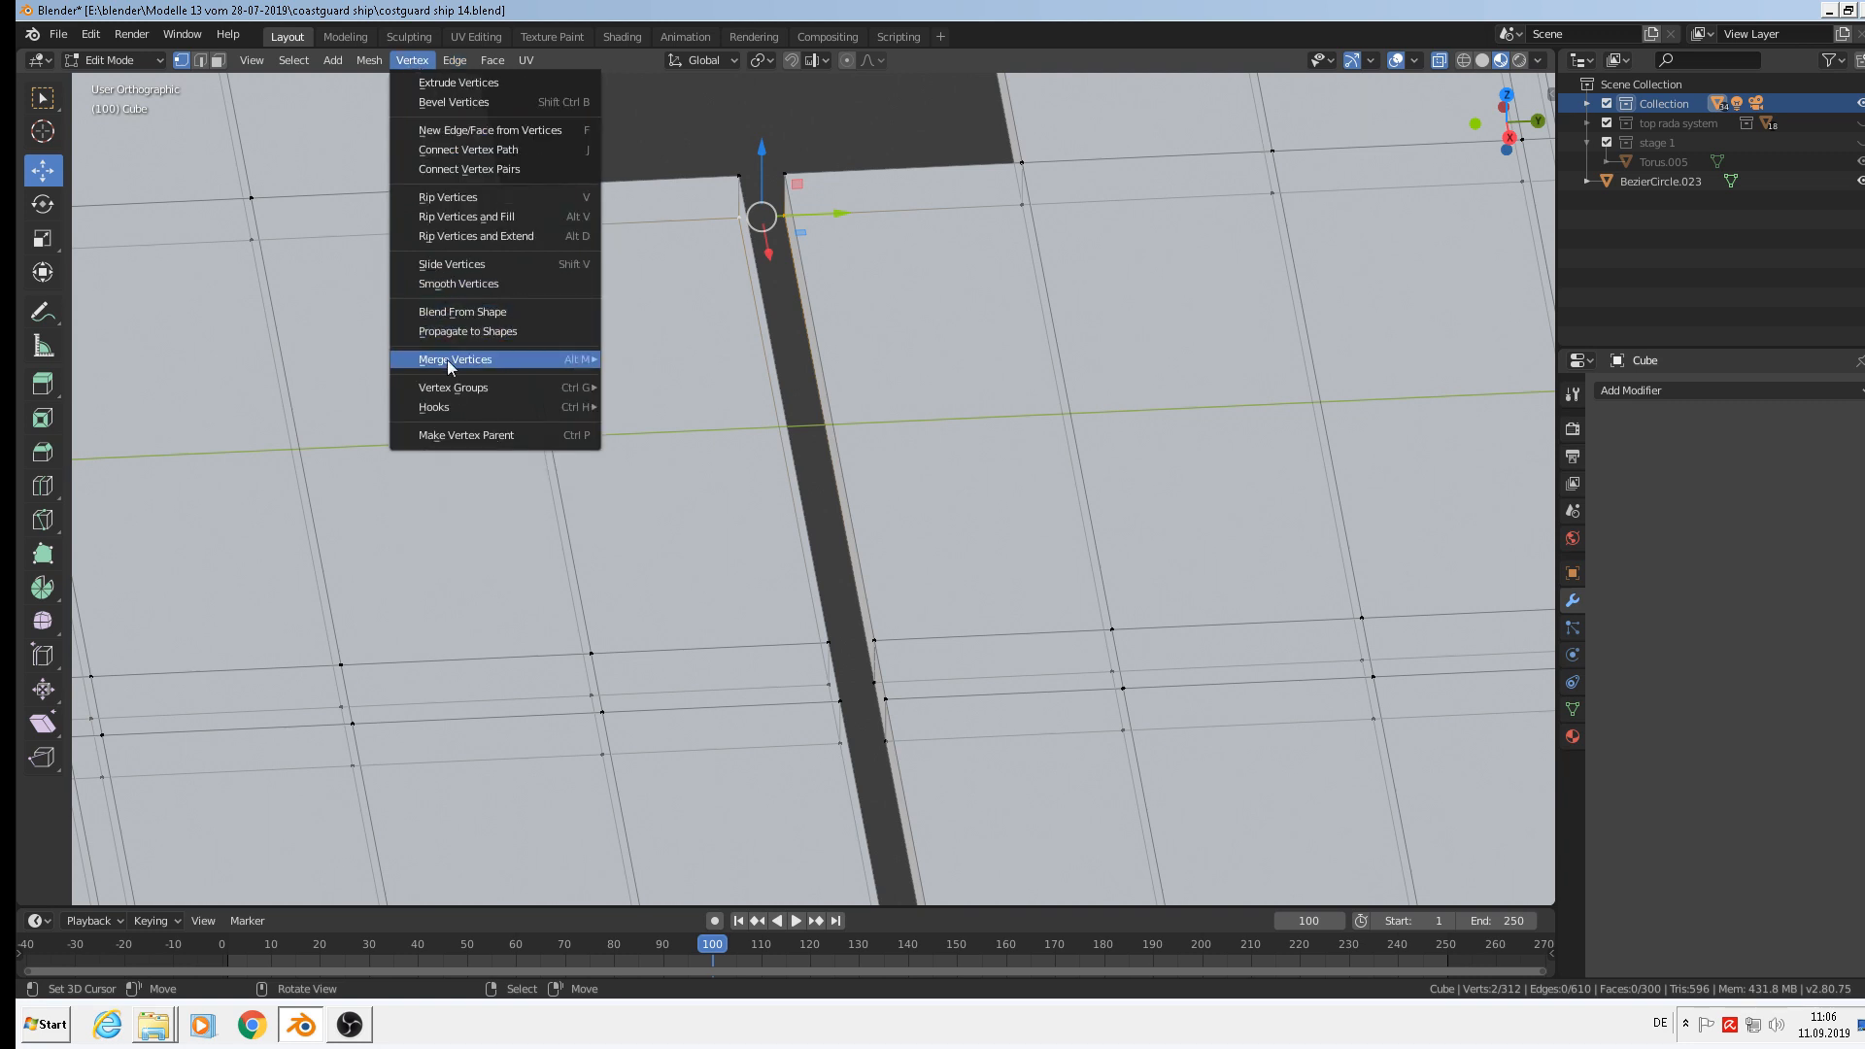
{"action": "mouse_move", "coordinate": [443, 365]}
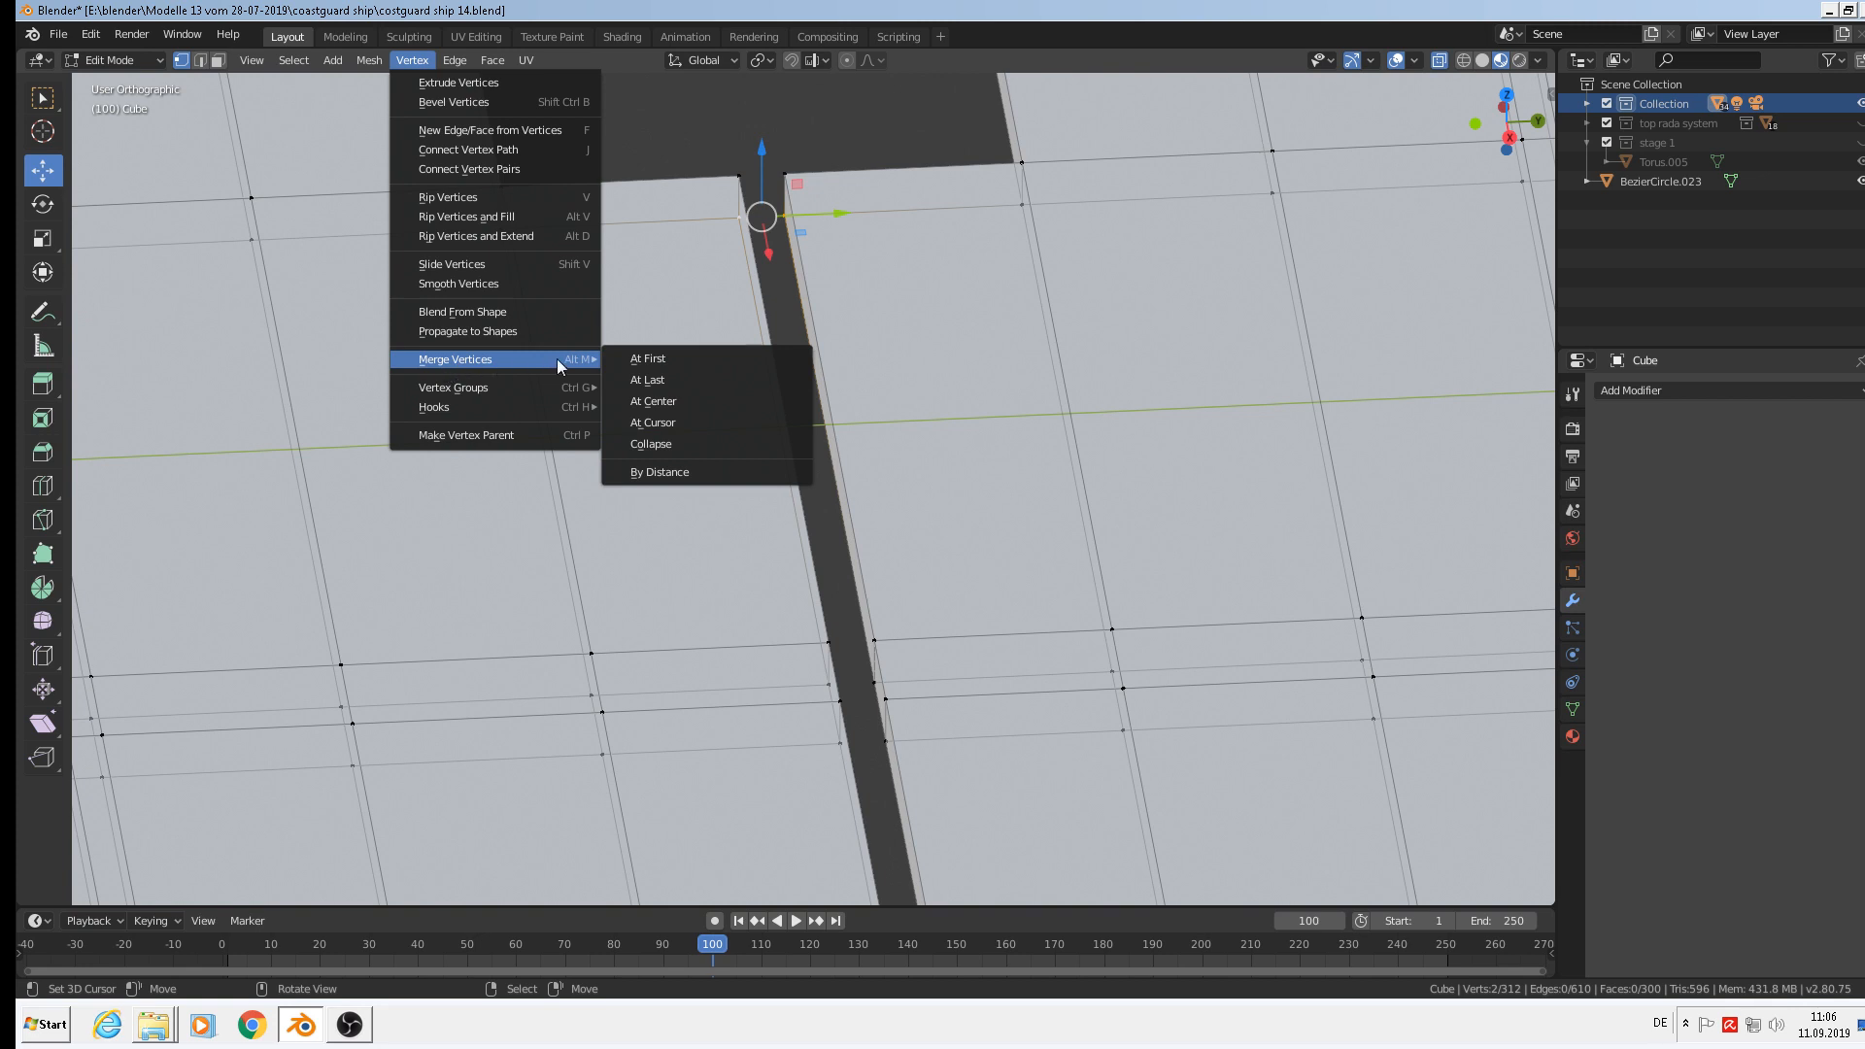
{"action": "left_click", "coordinate": [684, 406]}
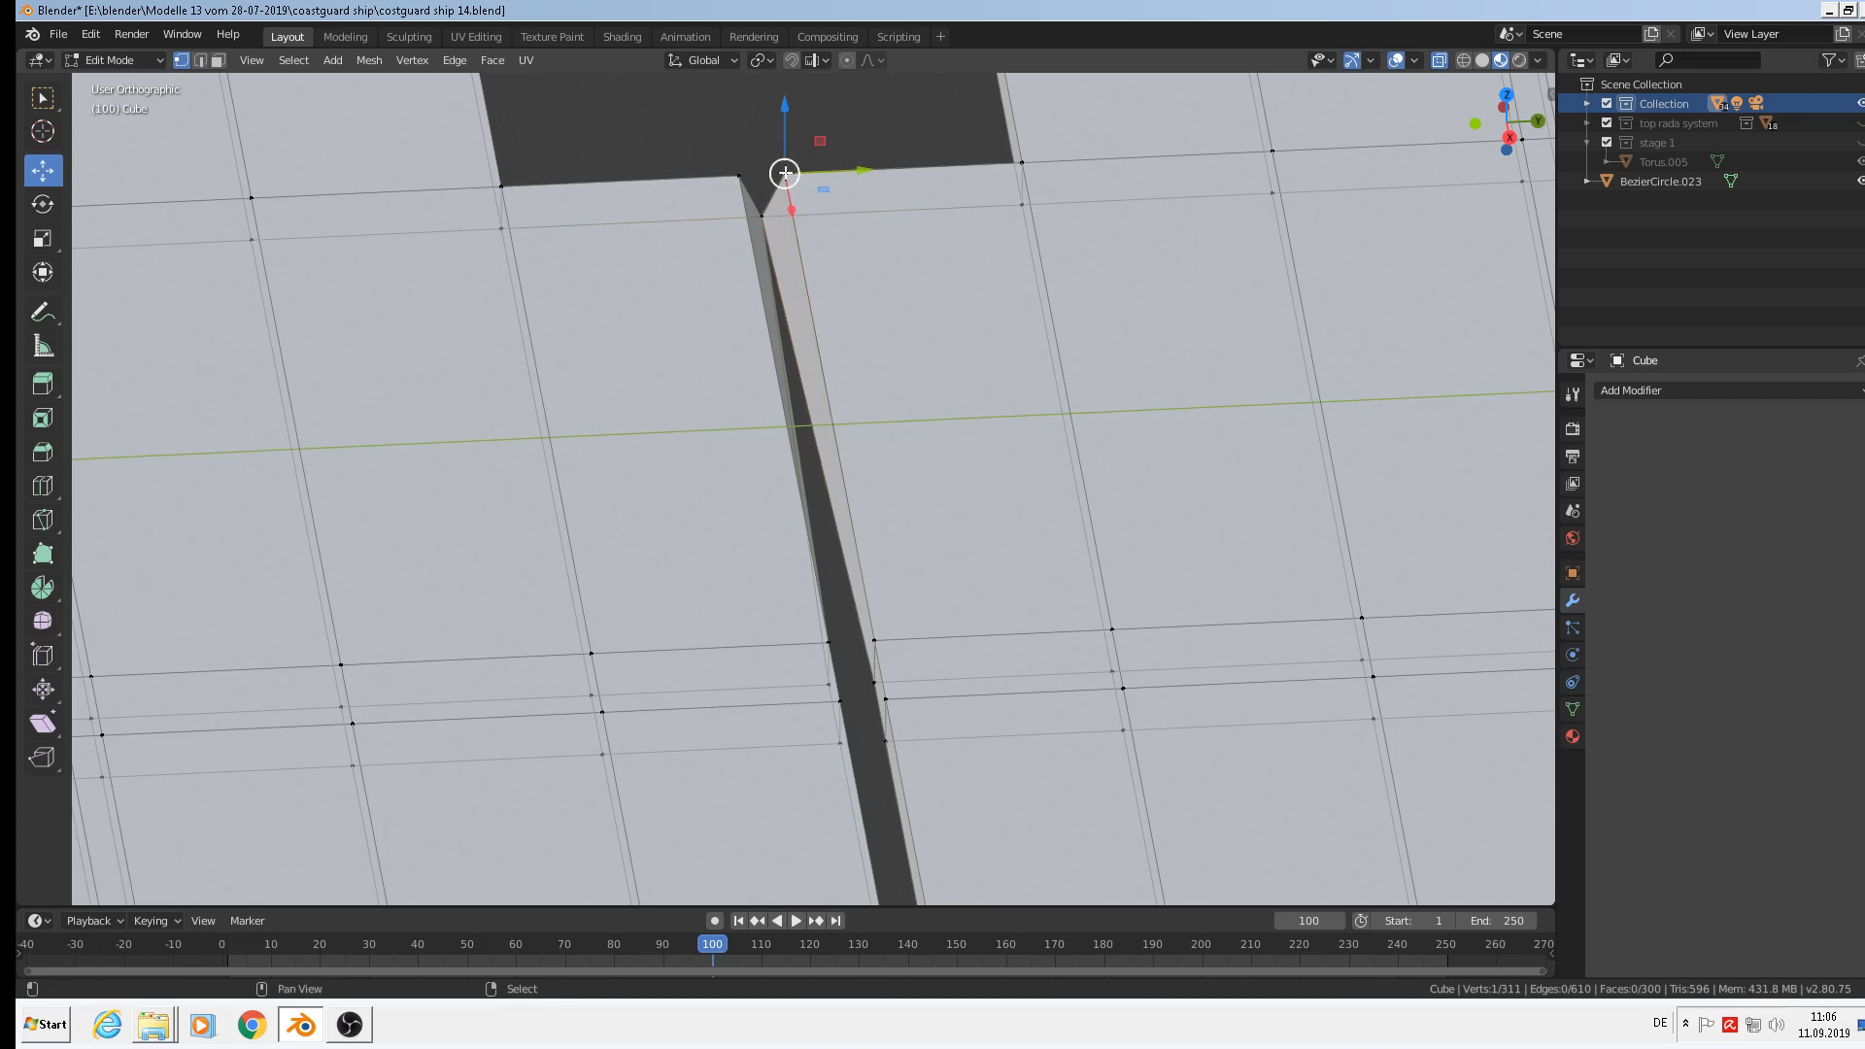
Merge the two facing upper corner vertices at the stern notch end of the gap at their center.
{"action": "left_click", "coordinate": [738, 176], "text": "shift"}
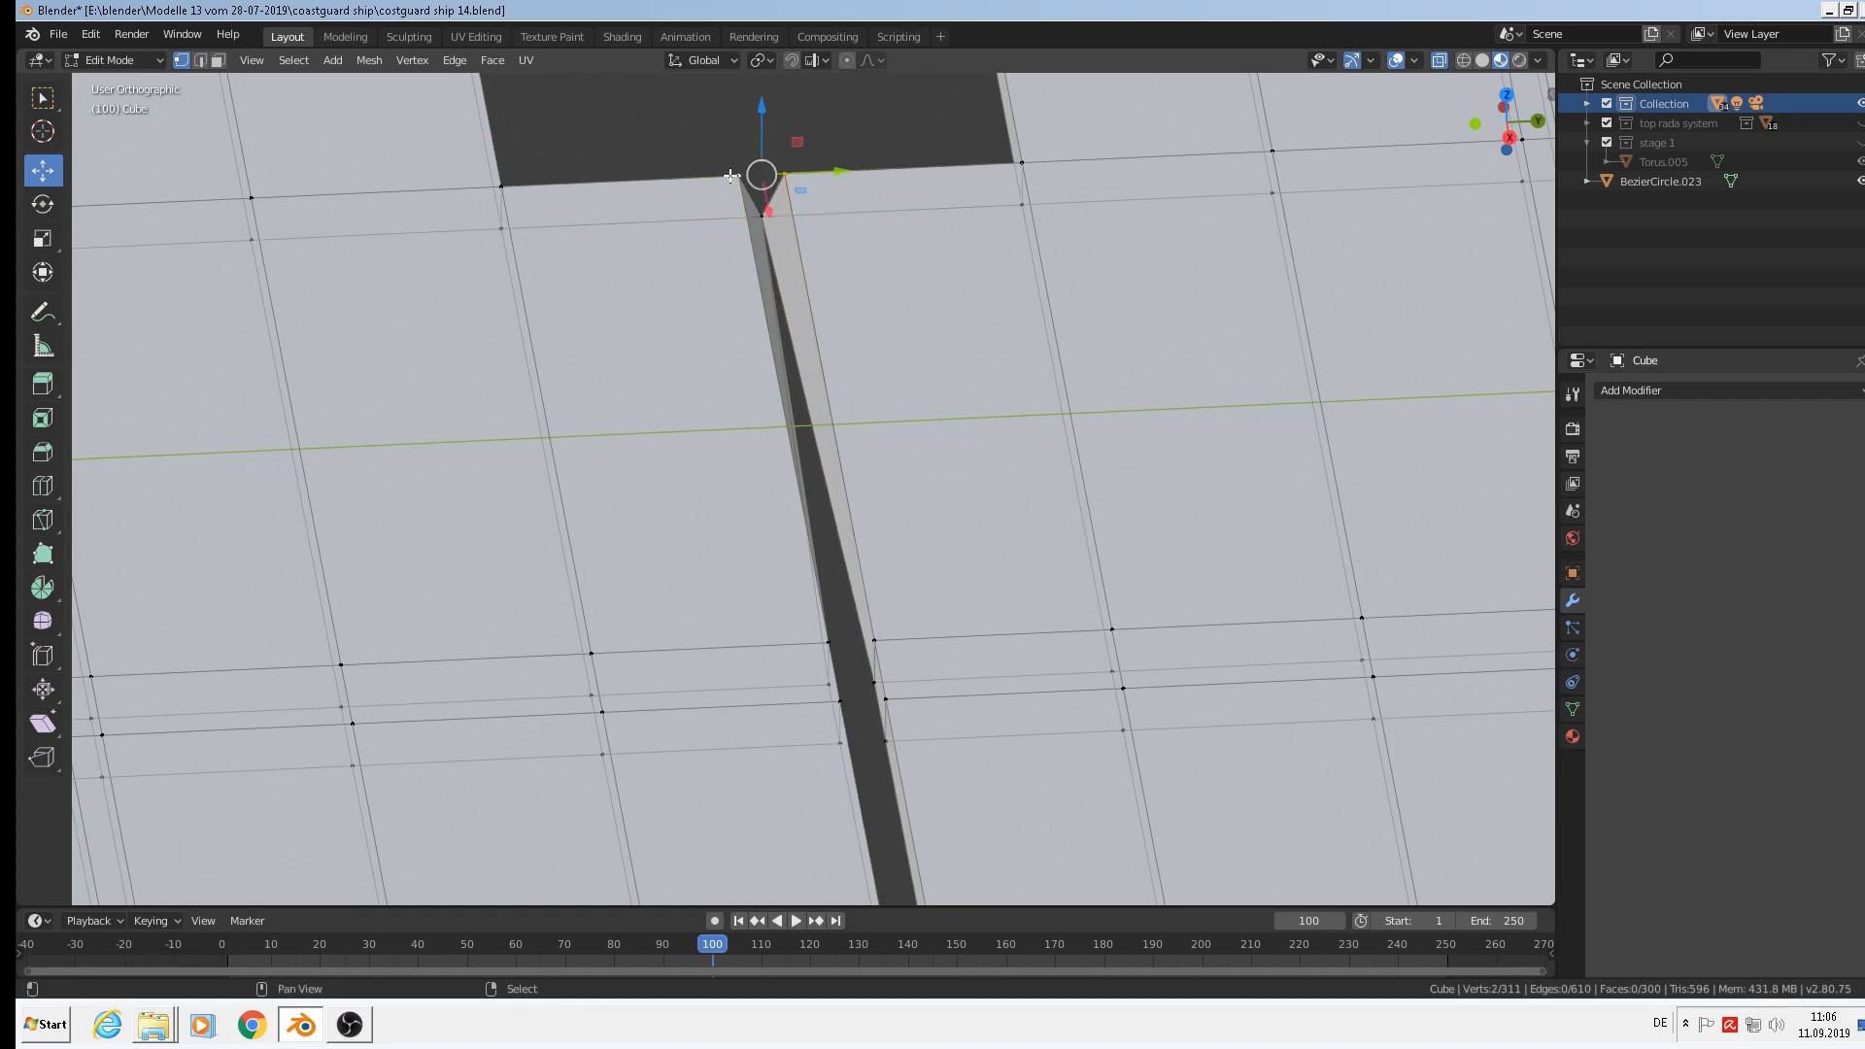
{"action": "left_click", "coordinate": [428, 62]}
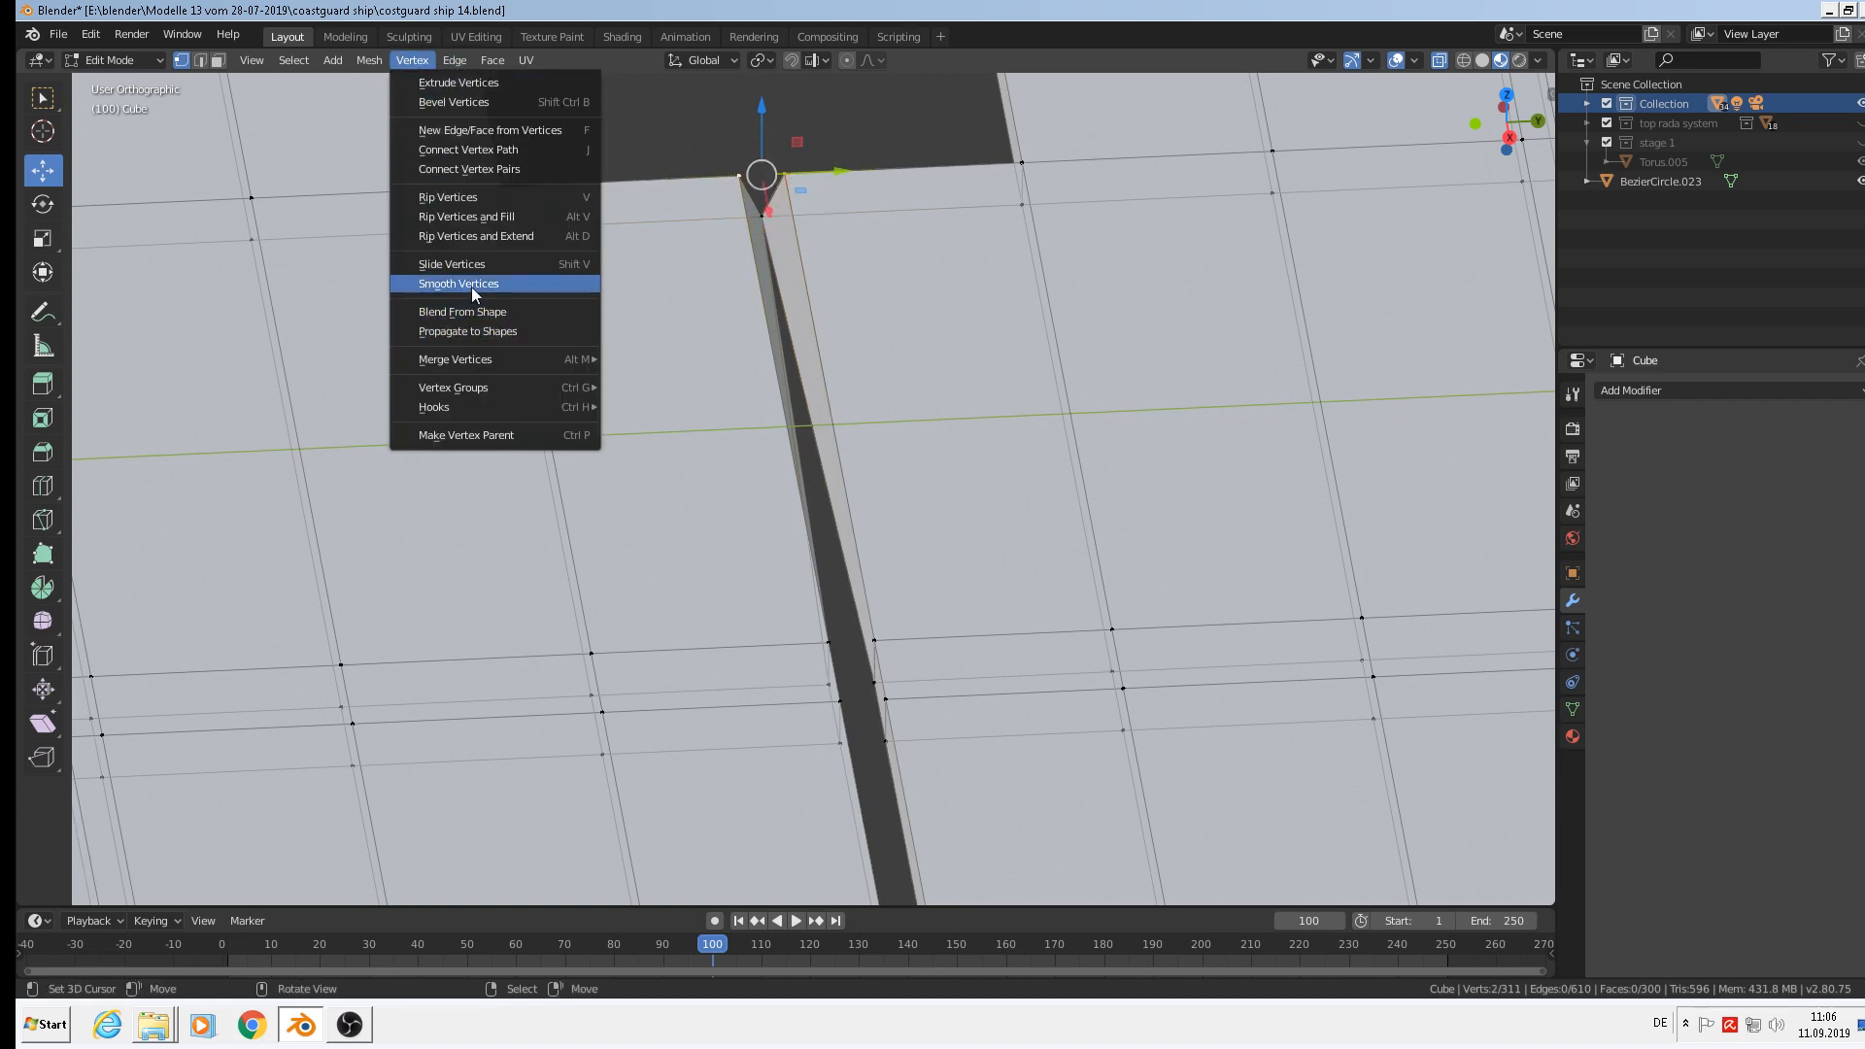
{"action": "mouse_move", "coordinate": [474, 360]}
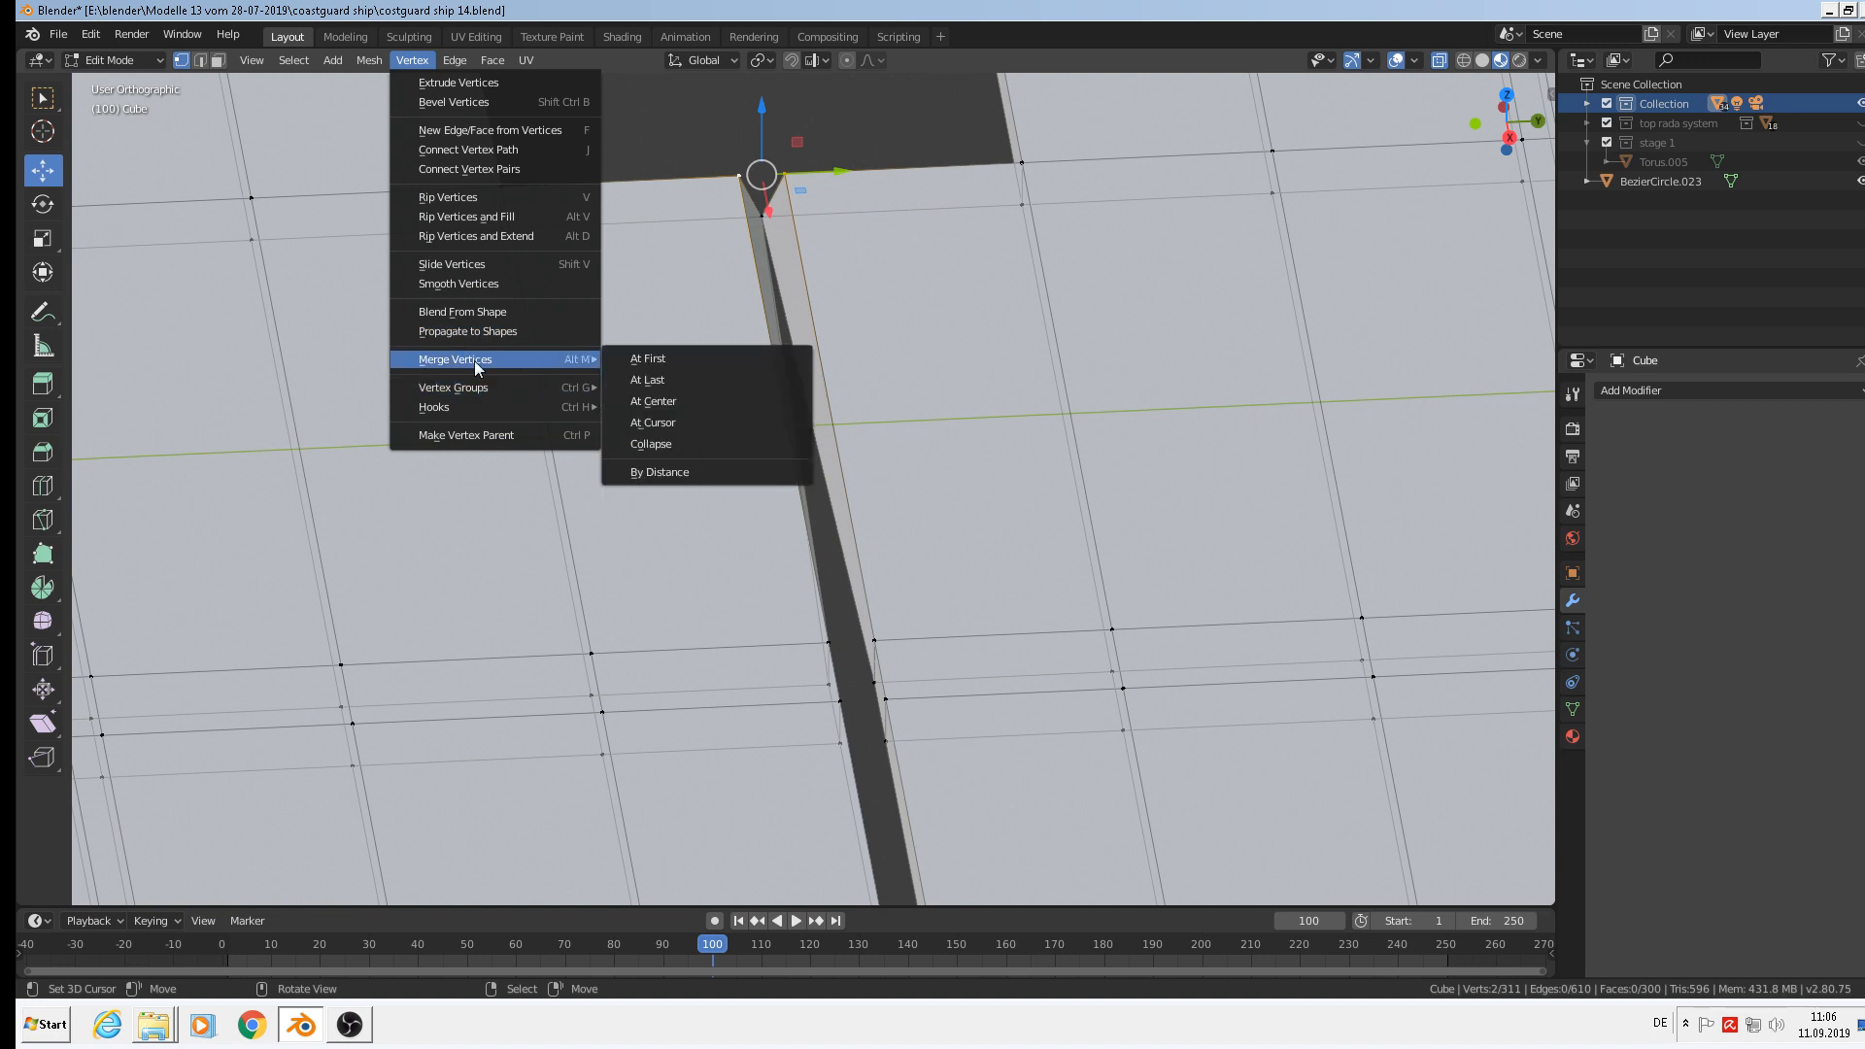
{"action": "left_click", "coordinate": [682, 402]}
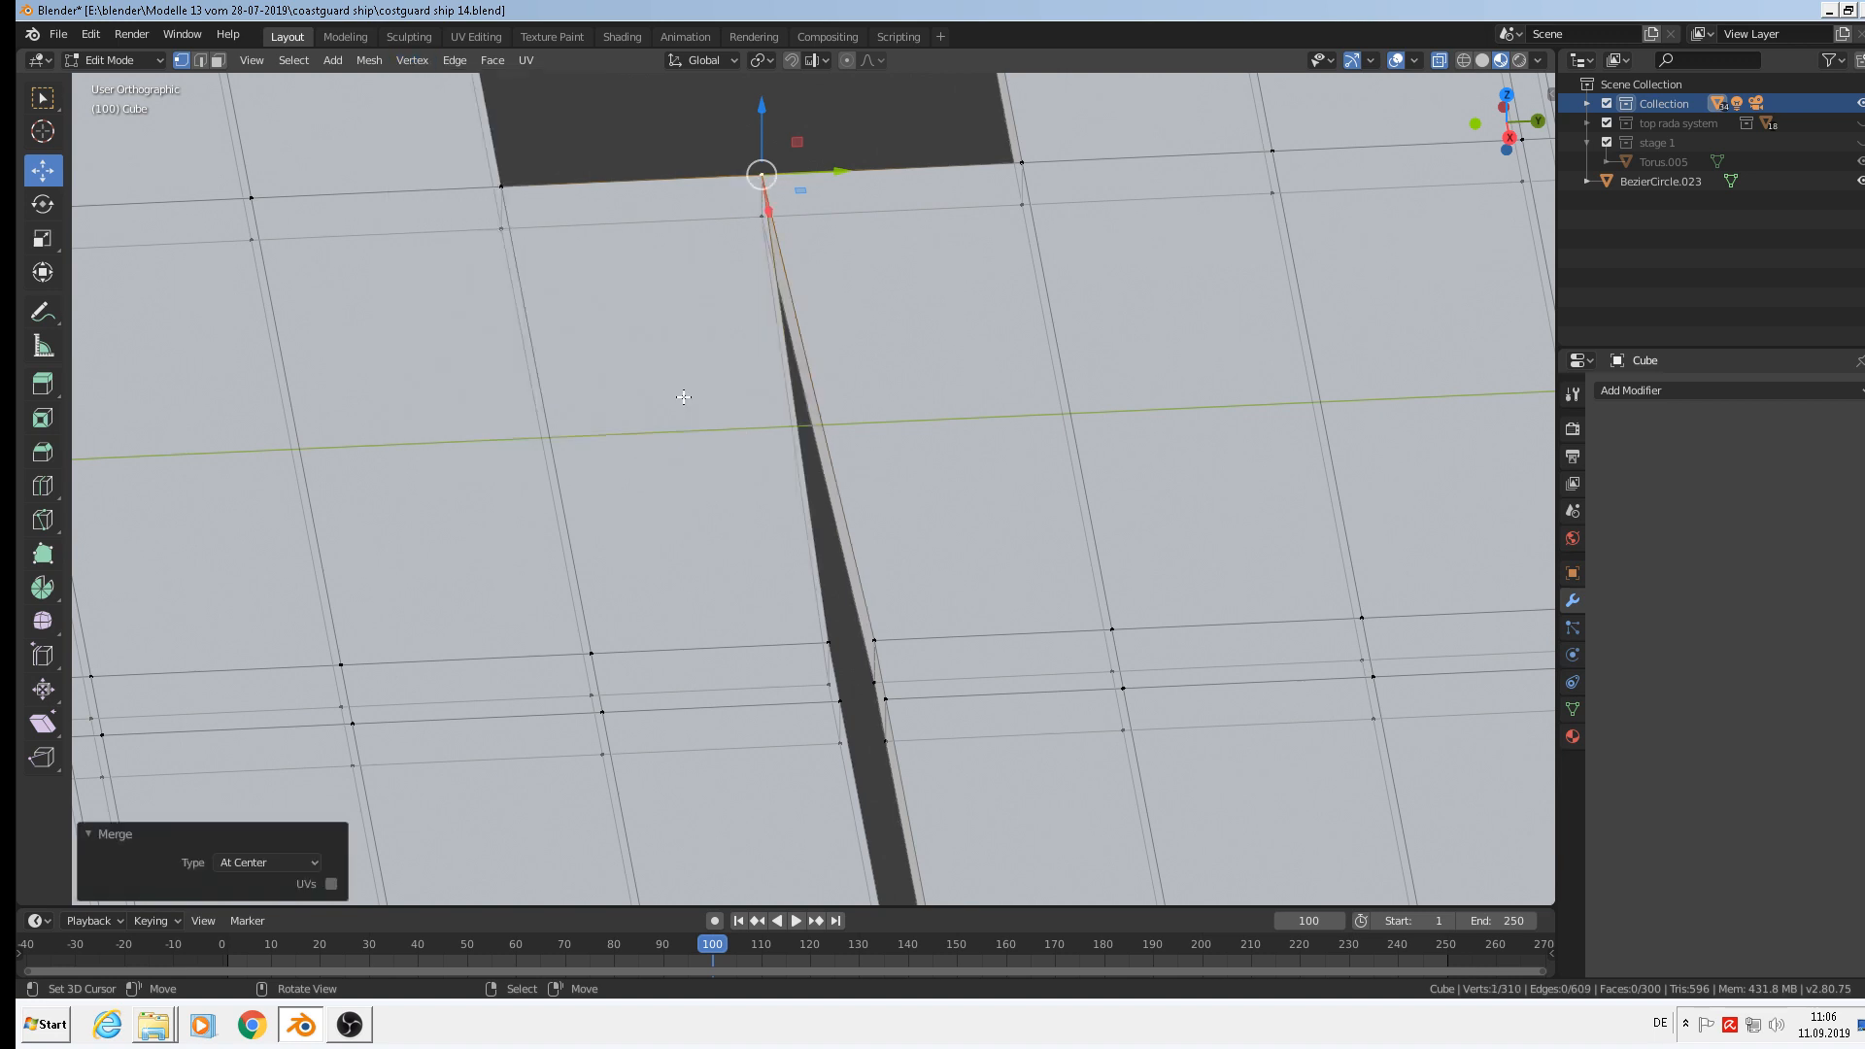
Merge the two facing lower vertices across the gap at the first of the two close cross edges at their center.
{"action": "middle_click_drag", "start_coordinate": [880, 467], "coordinate": [857, 373], "text": "shift"}
{"action": "left_click", "coordinate": [852, 546]}
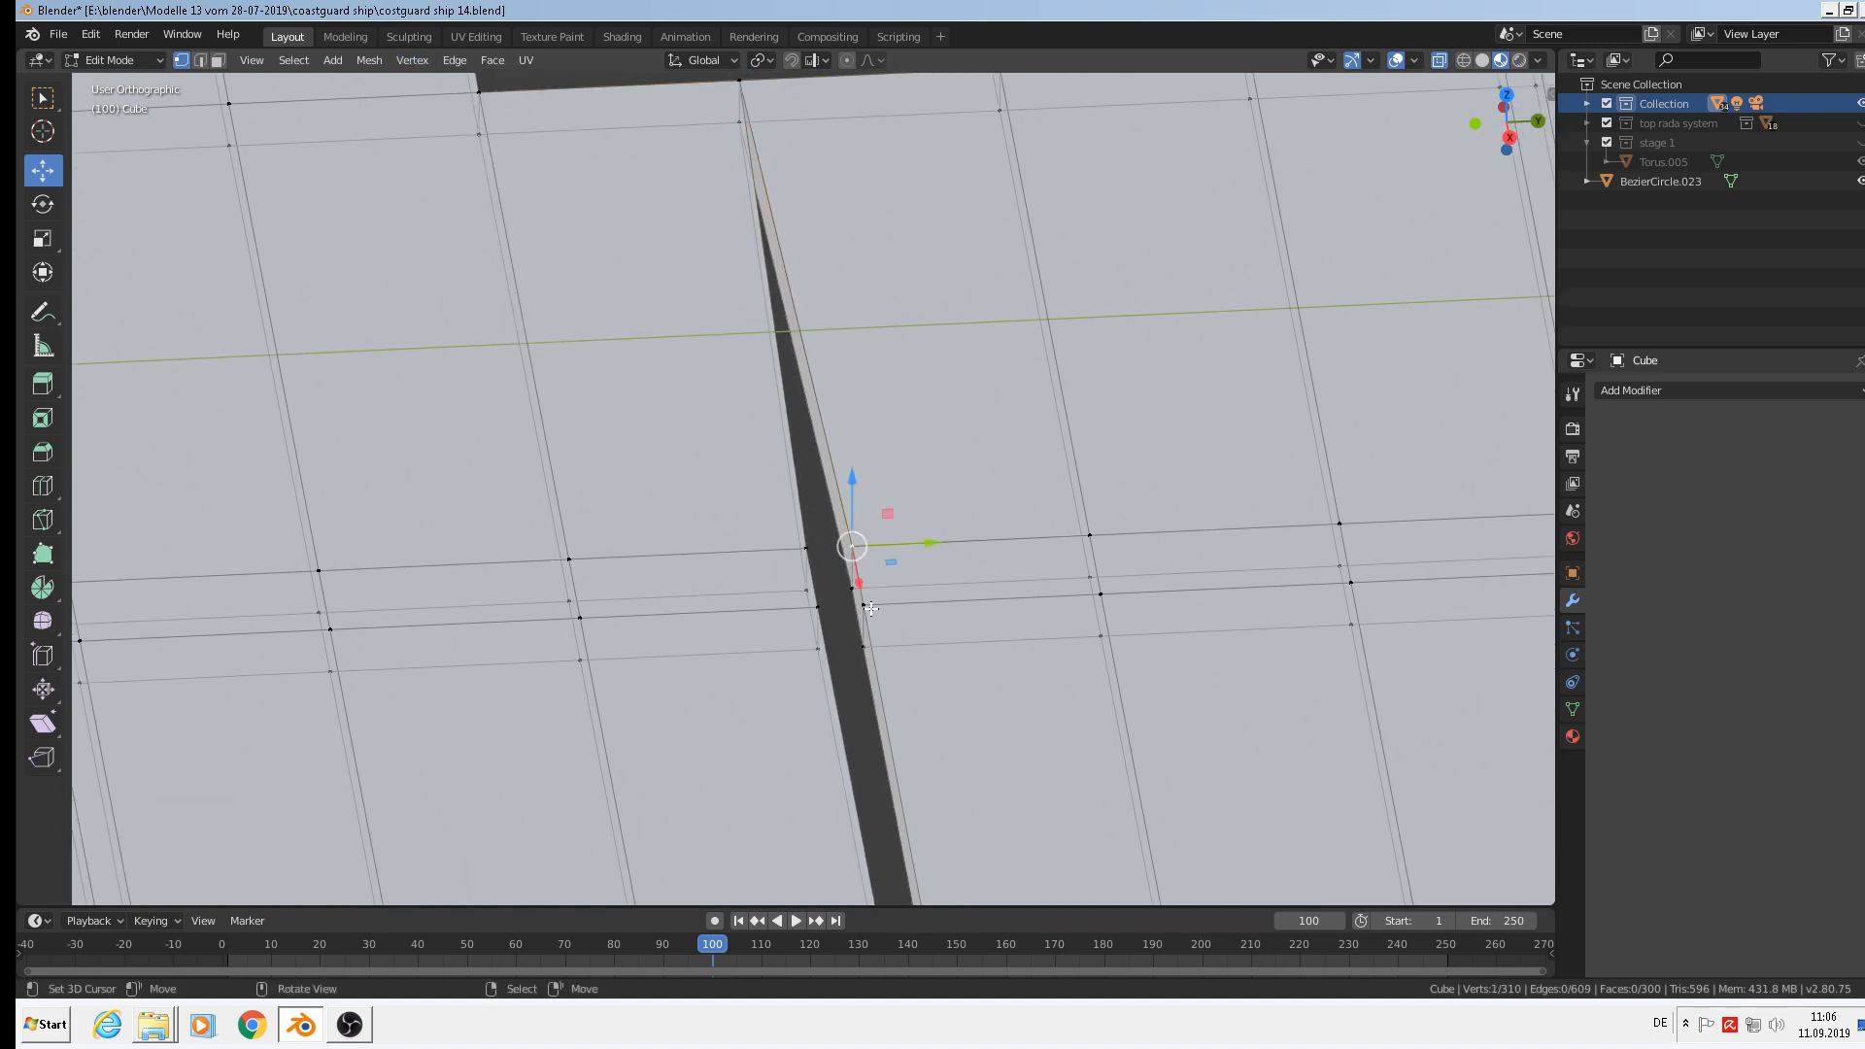
{"action": "left_click", "coordinate": [852, 587]}
{"action": "left_click", "coordinate": [806, 589], "text": "shift"}
{"action": "middle_click_drag", "start_coordinate": [824, 635], "coordinate": [624, 511], "text": "shift"}
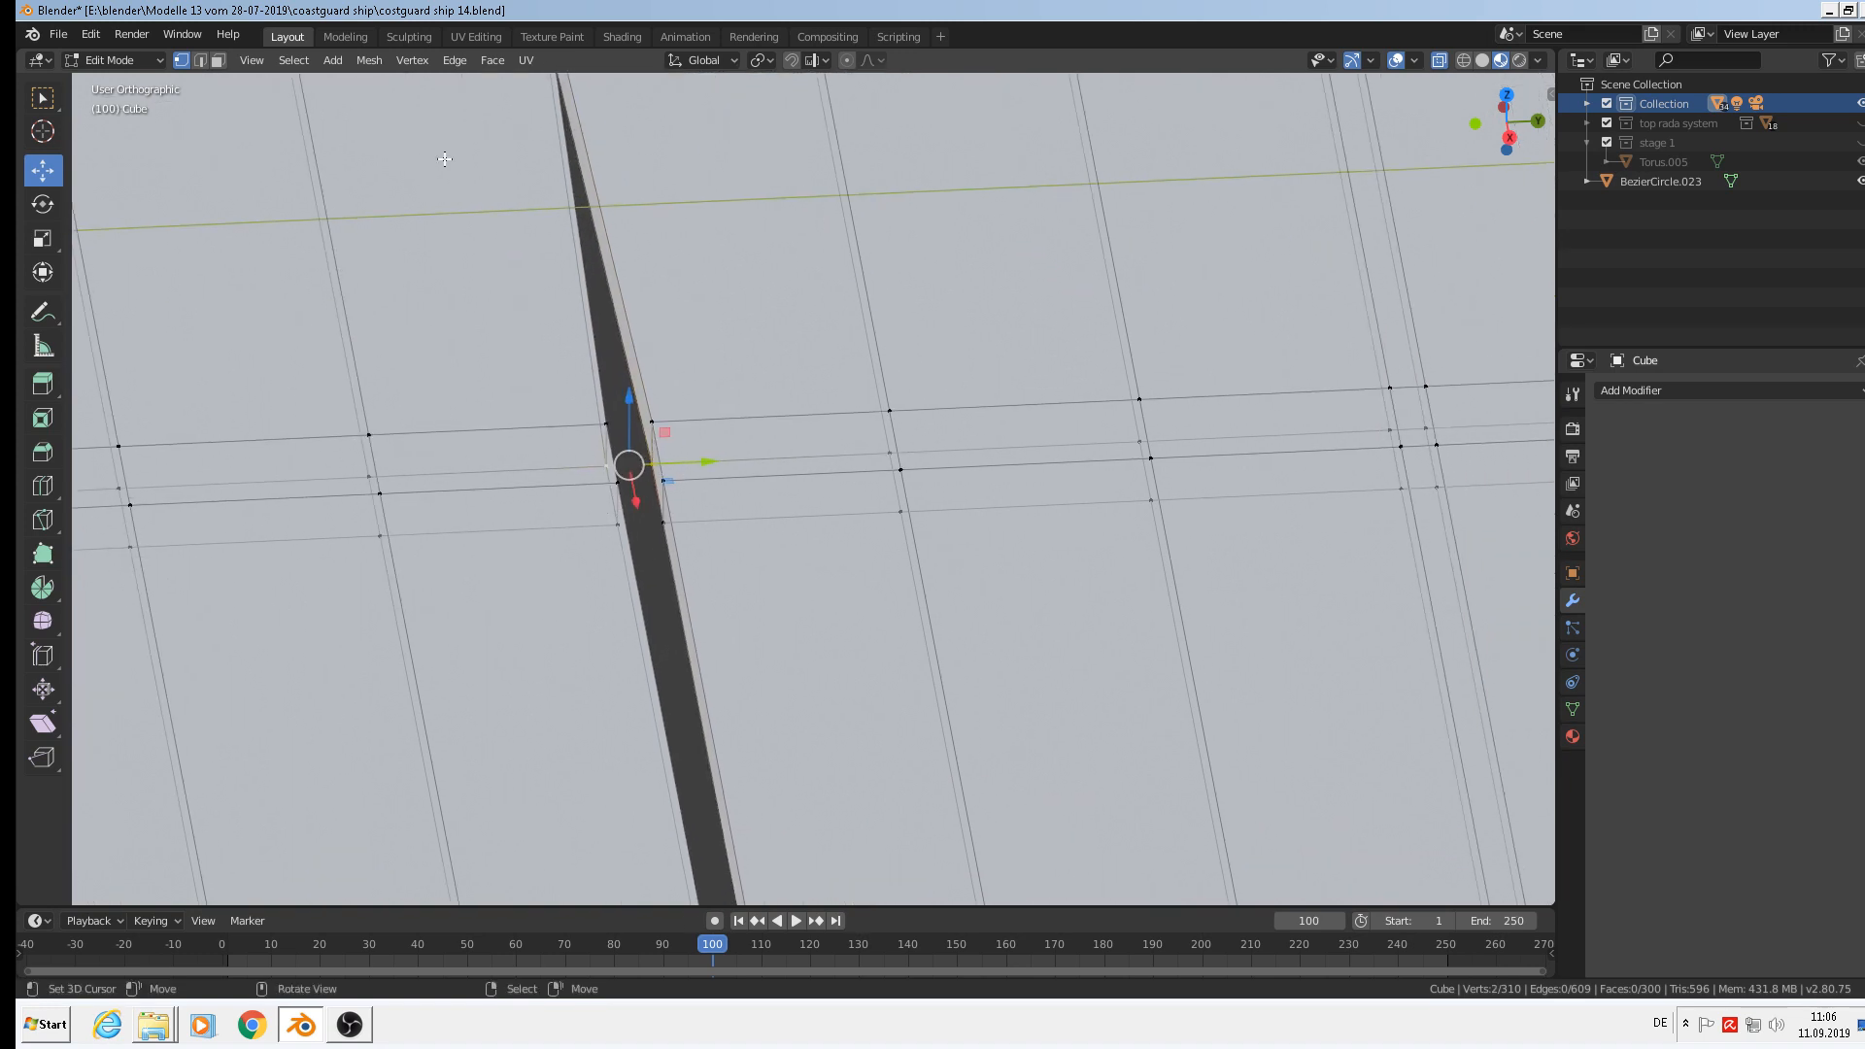
{"action": "left_click", "coordinate": [457, 60]}
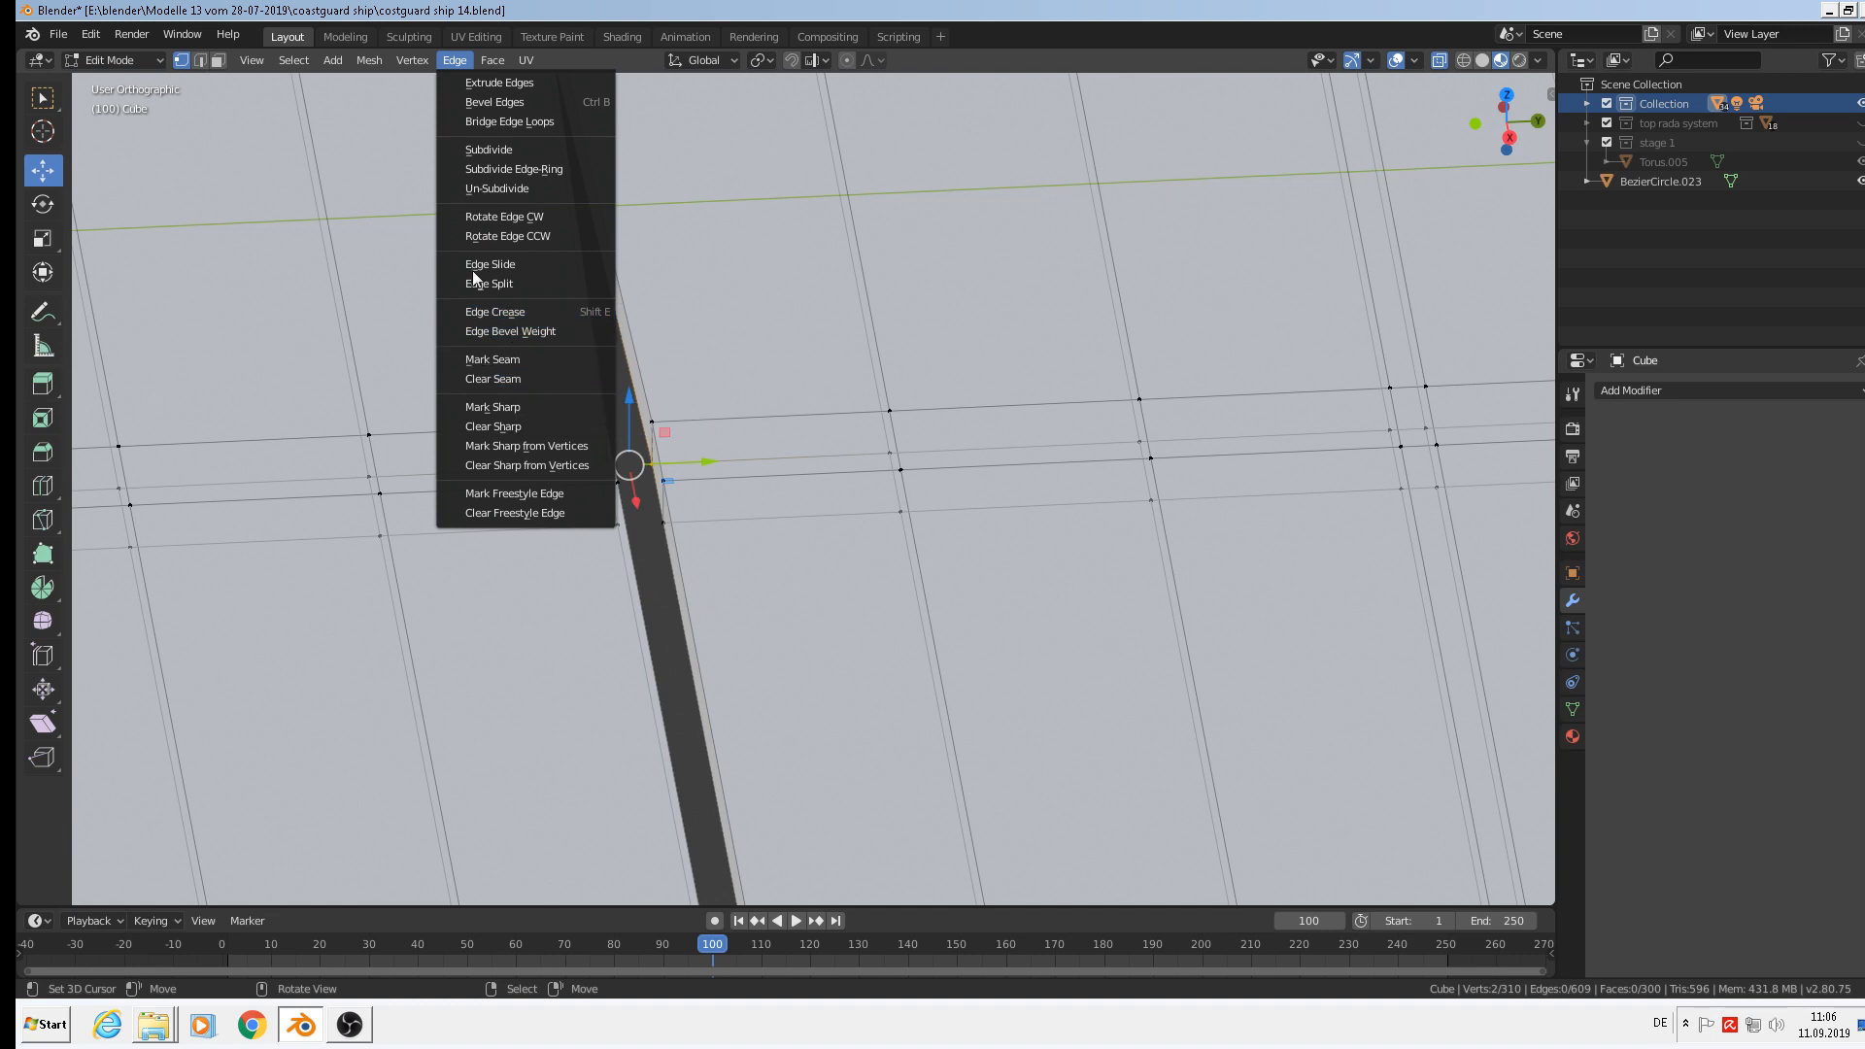
{"action": "mouse_move", "coordinate": [412, 61]}
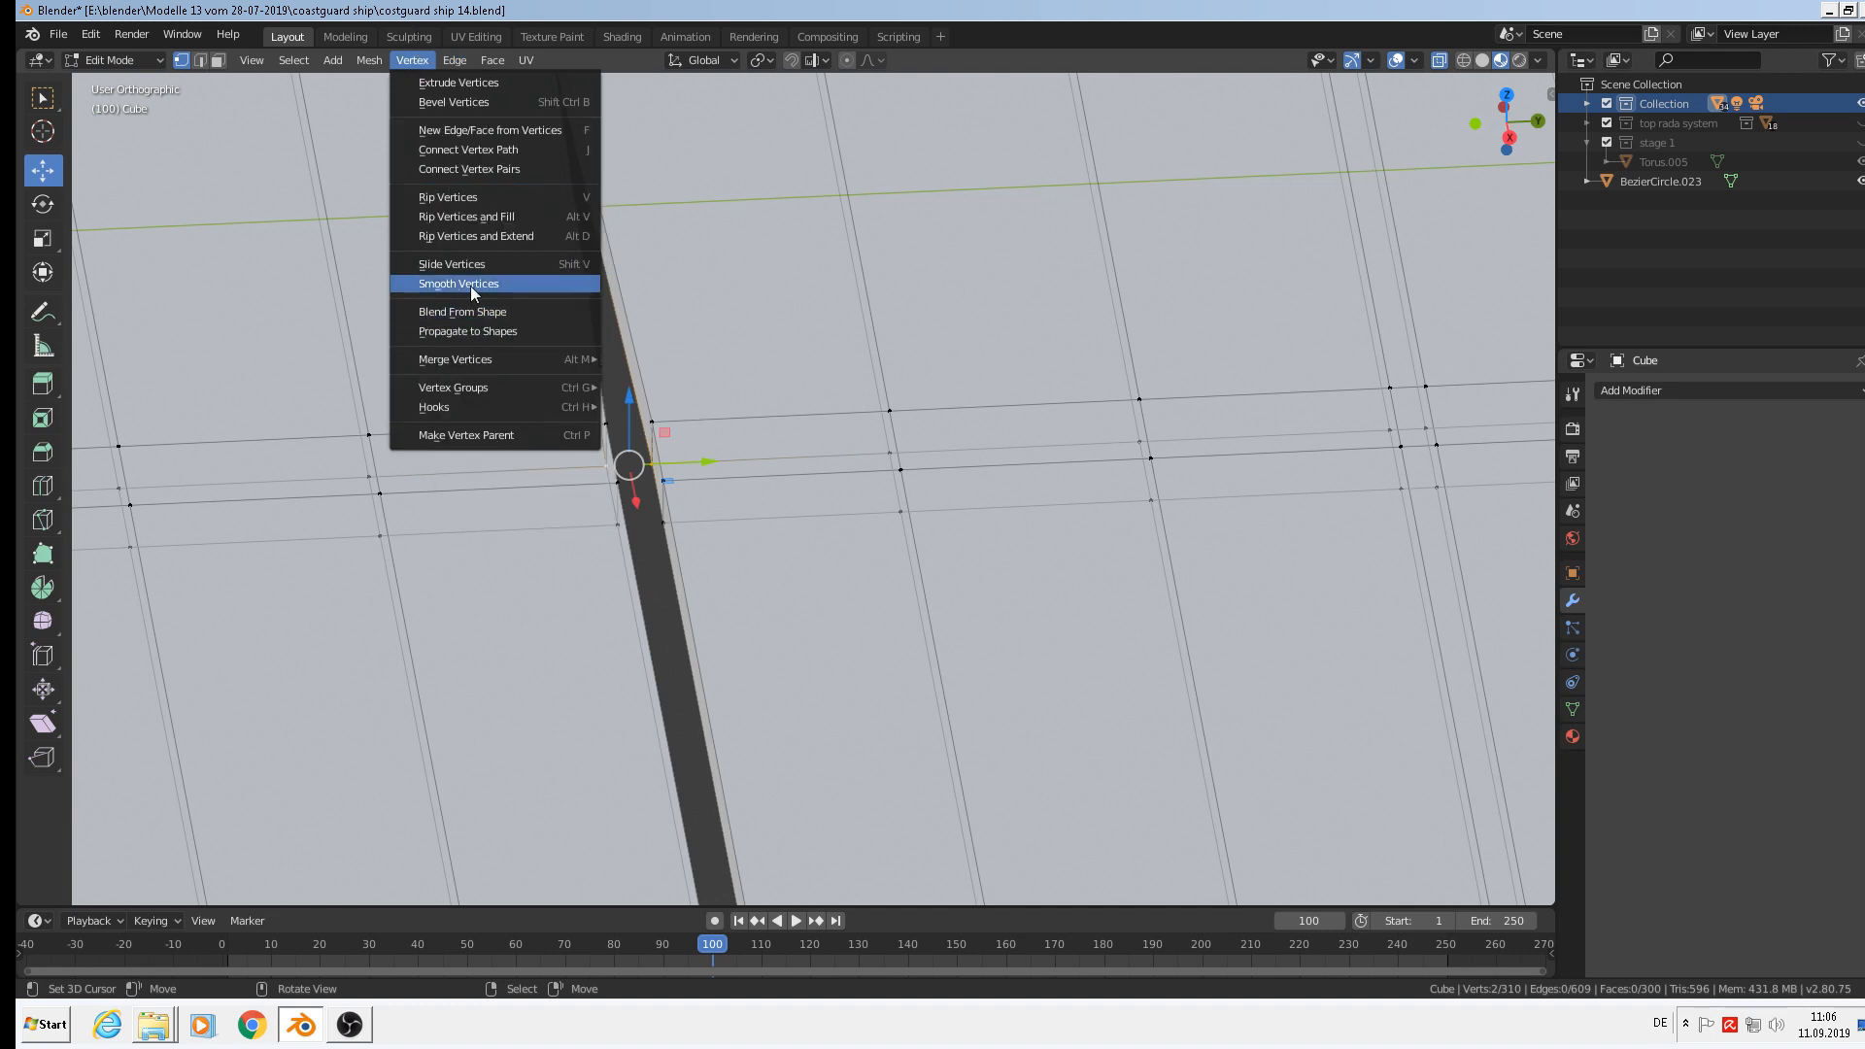
{"action": "mouse_move", "coordinate": [470, 359]}
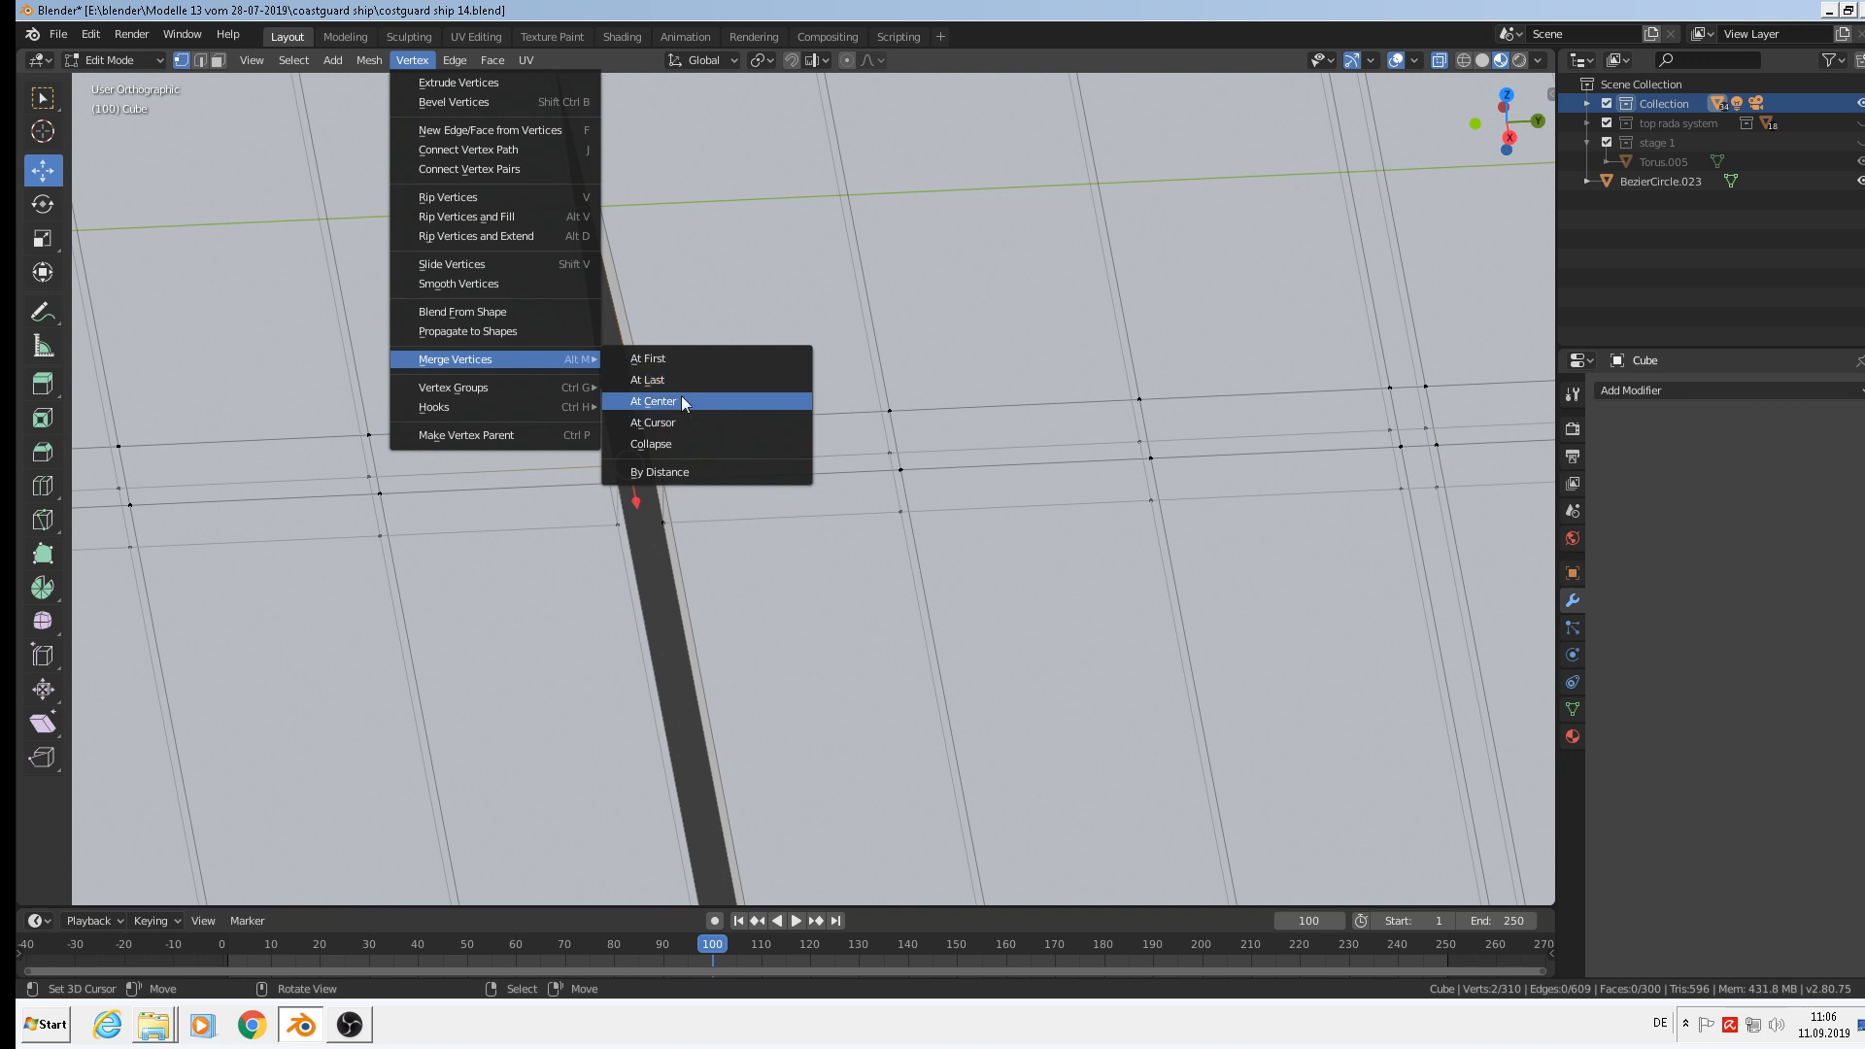
{"action": "left_click", "coordinate": [680, 399]}
Merge the two facing upper vertices across the gap at the first close cross edge at their center.
{"action": "left_click", "coordinate": [650, 421]}
{"action": "left_click", "coordinate": [606, 423], "text": "shift"}
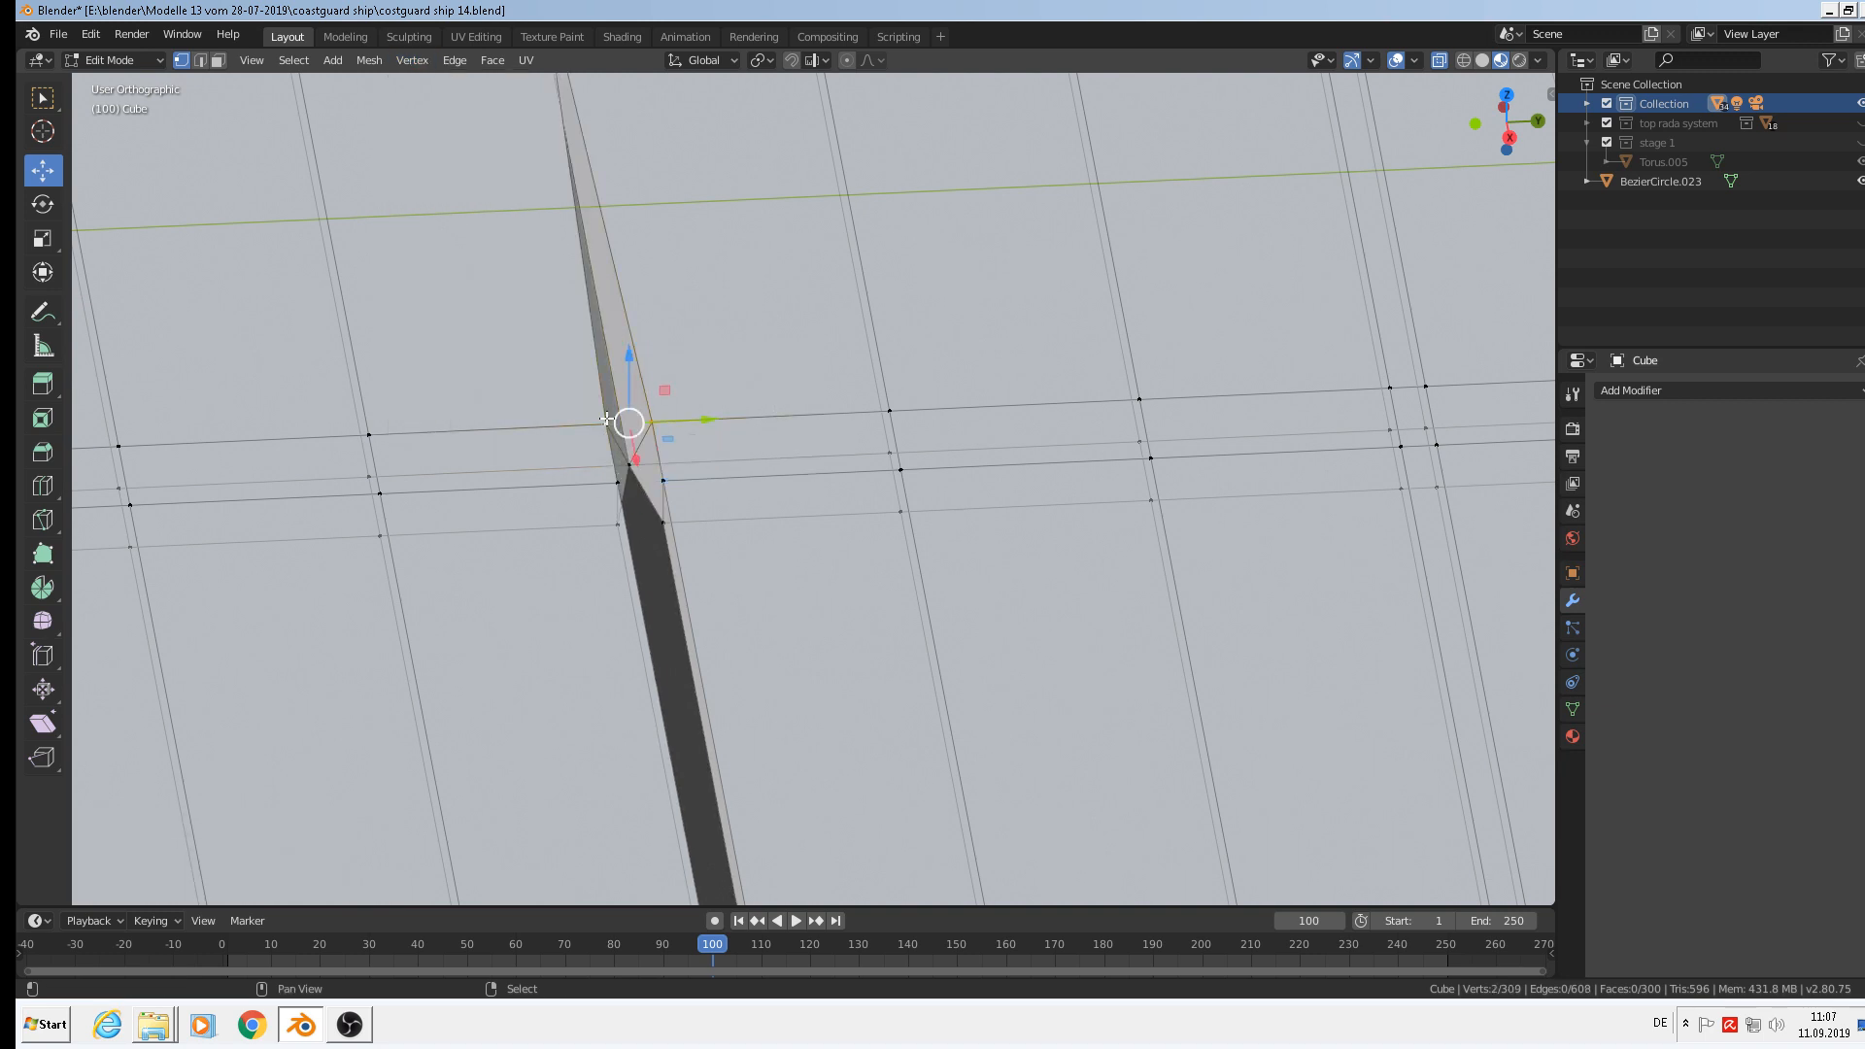
{"action": "left_click", "coordinate": [412, 60]}
{"action": "mouse_move", "coordinate": [476, 360]}
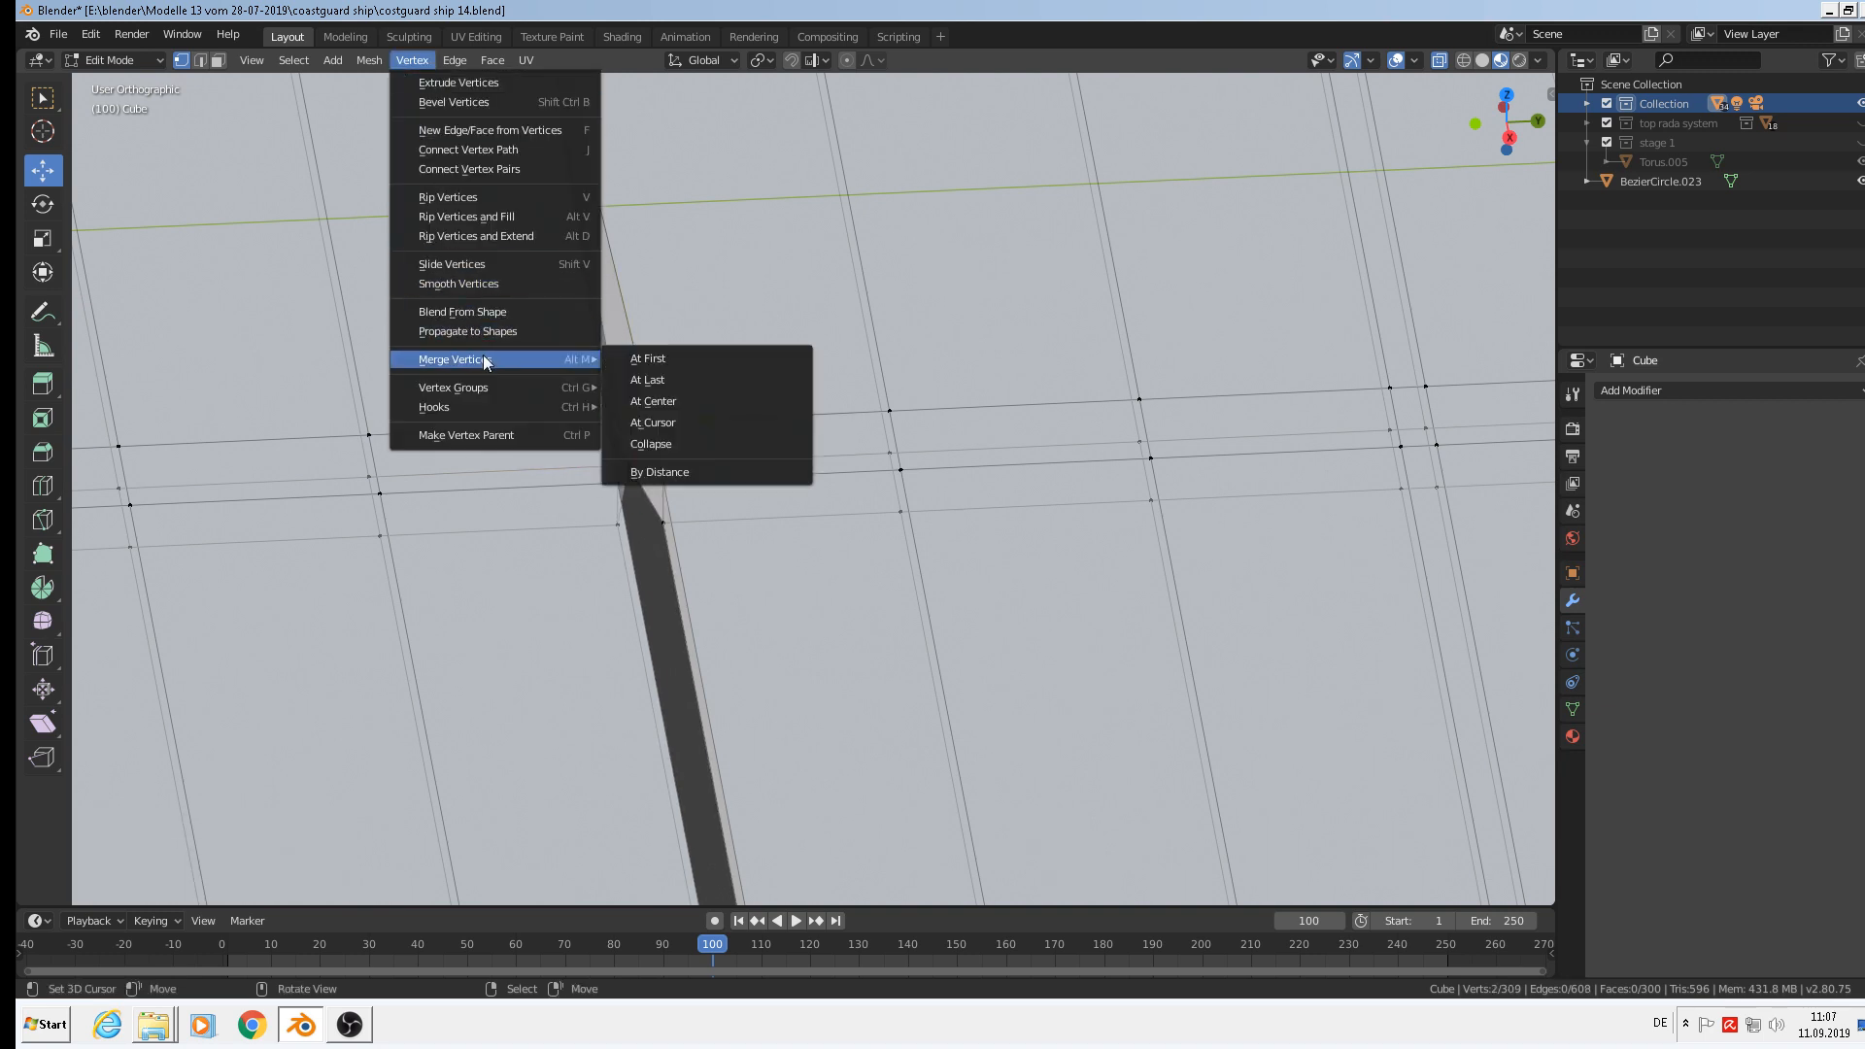
{"action": "left_click", "coordinate": [683, 404]}
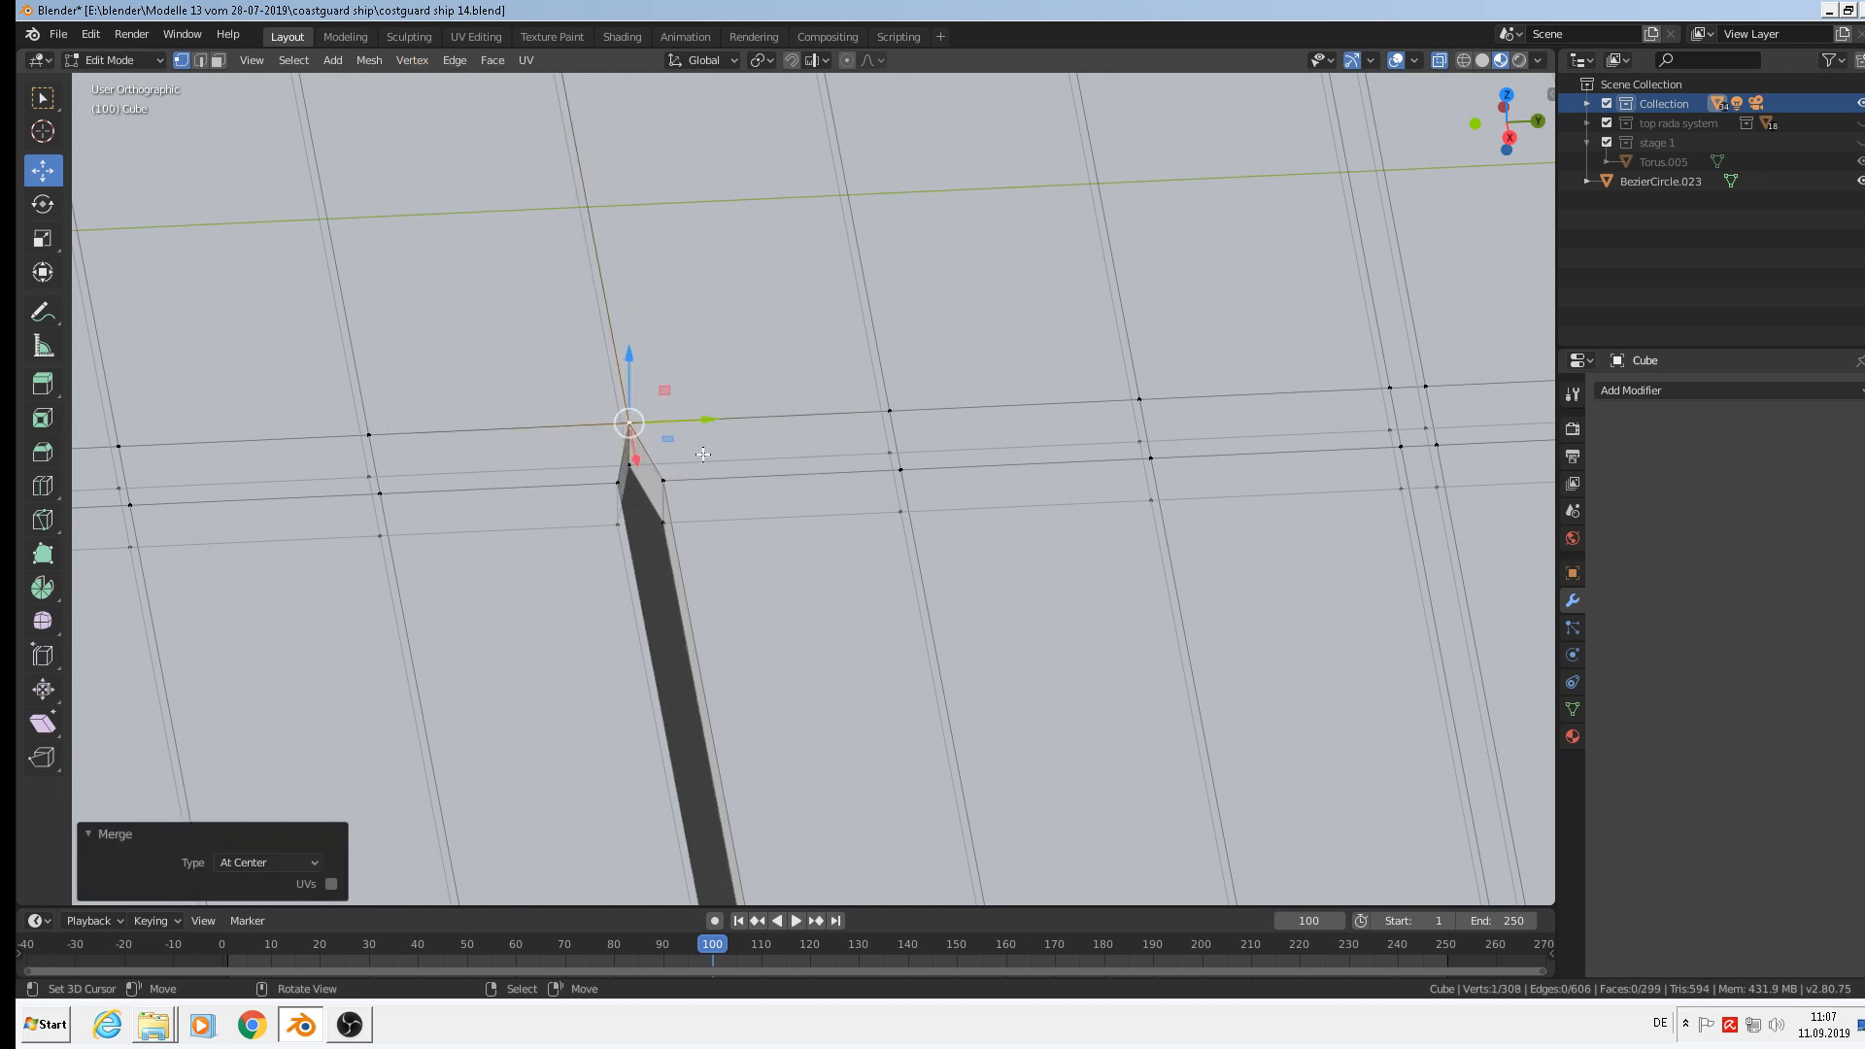
Merge the two facing lower vertices across the gap at the second close cross edge at their center.
{"action": "left_click", "coordinate": [663, 515]}
{"action": "left_click", "coordinate": [618, 524], "text": "shift"}
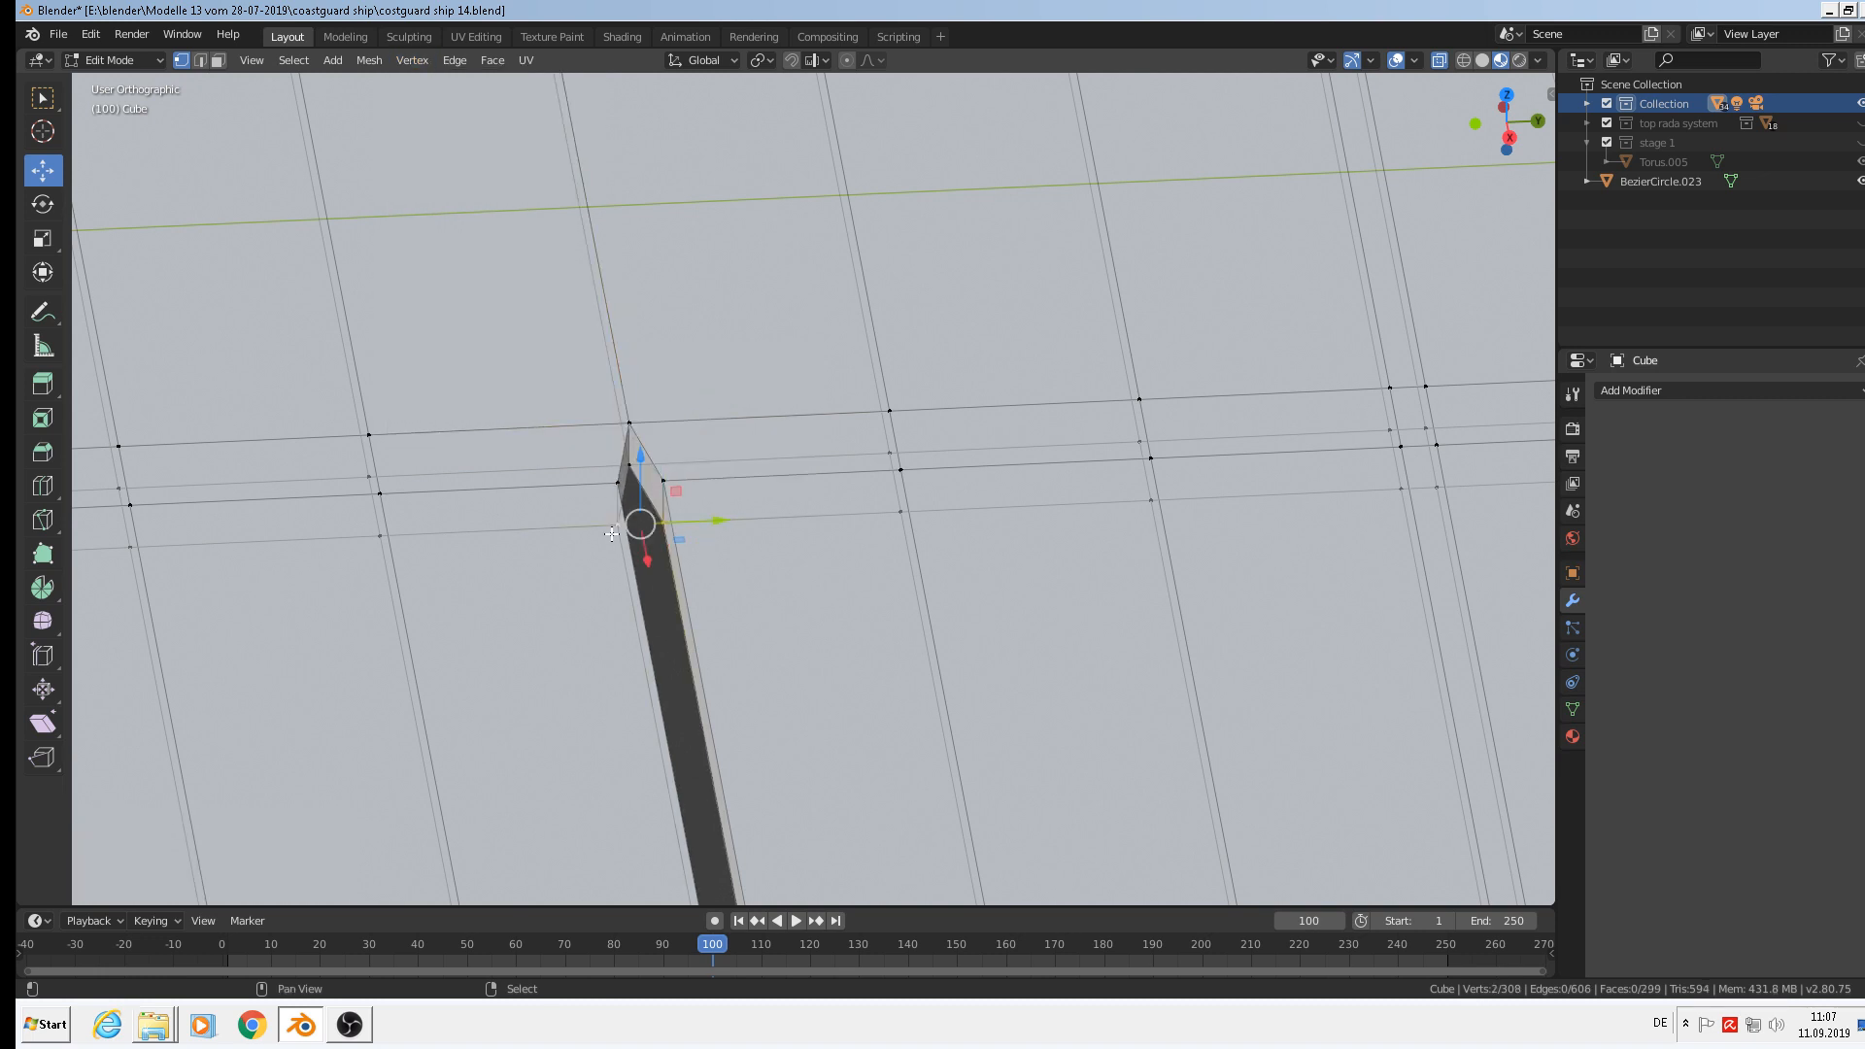
{"action": "left_click", "coordinate": [422, 60]}
{"action": "mouse_move", "coordinate": [480, 361]}
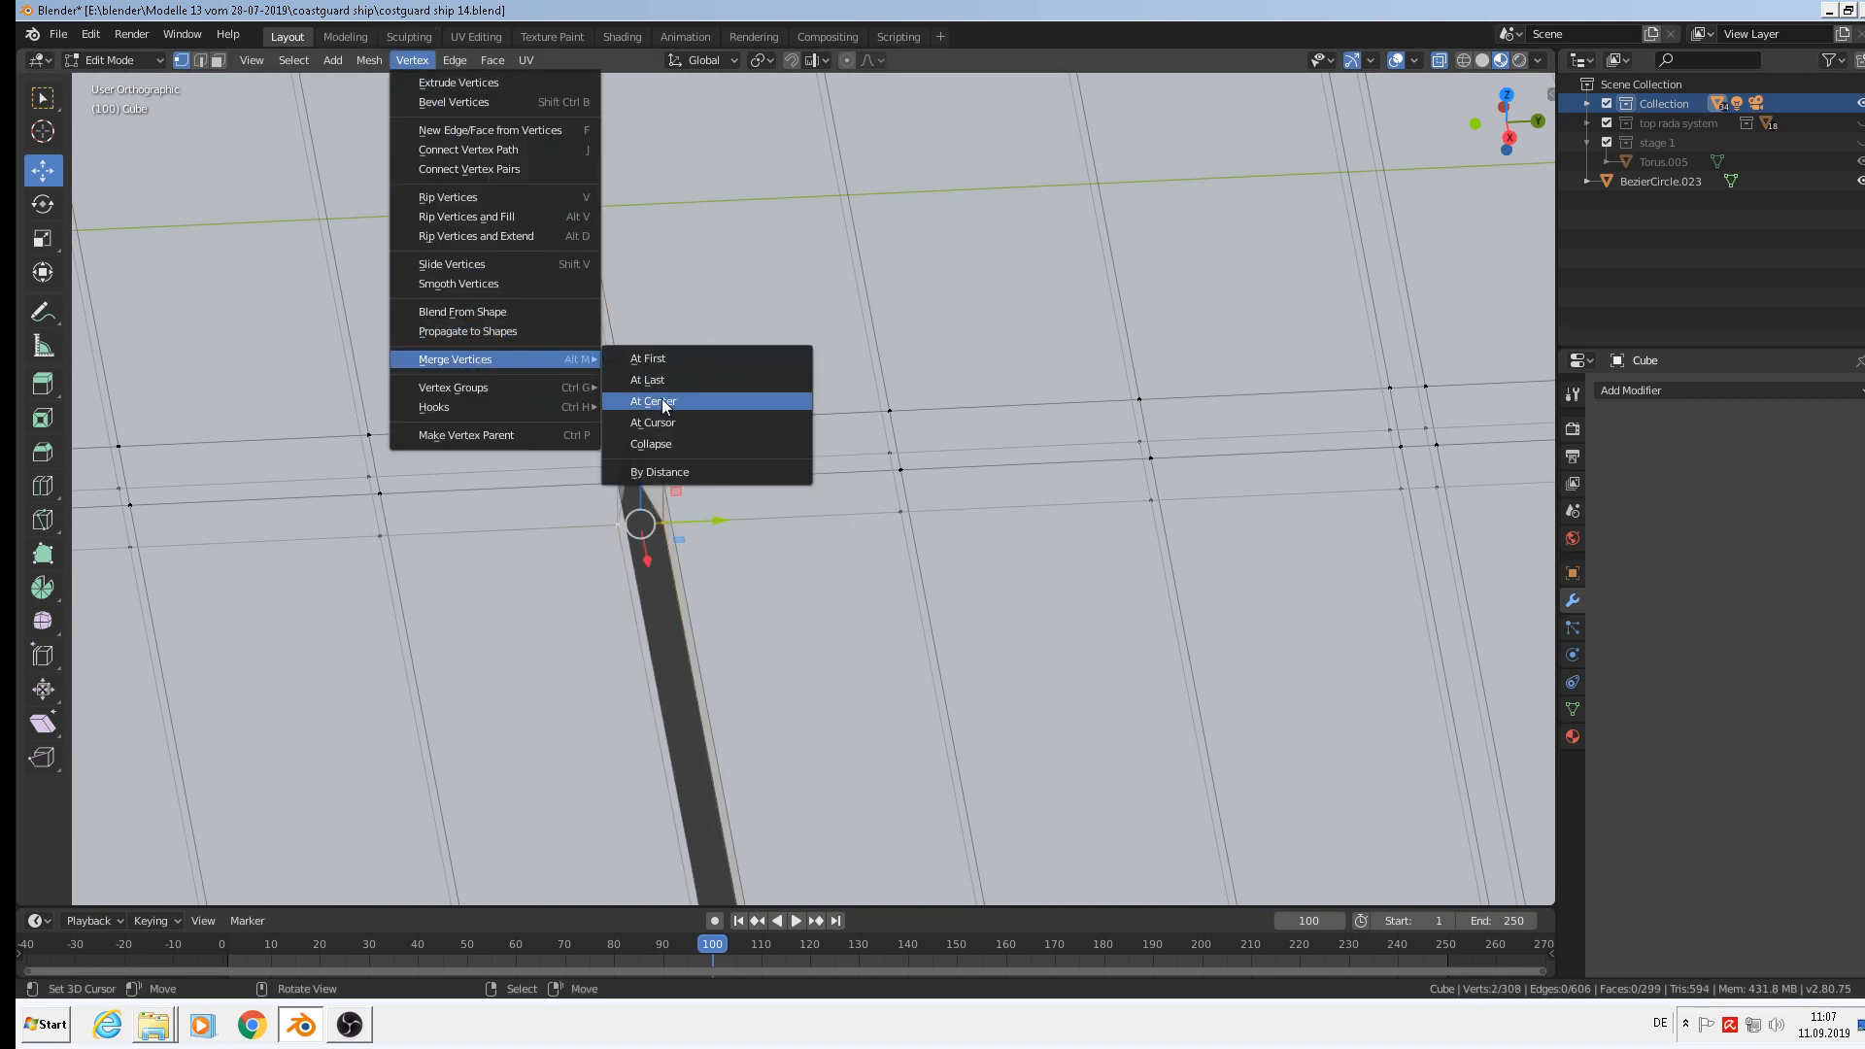
{"action": "left_click", "coordinate": [665, 404]}
Merge the two facing upper vertices across the gap at the second close cross edge at their center.
{"action": "left_click", "coordinate": [663, 479]}
{"action": "left_click", "coordinate": [617, 482], "text": "shift"}
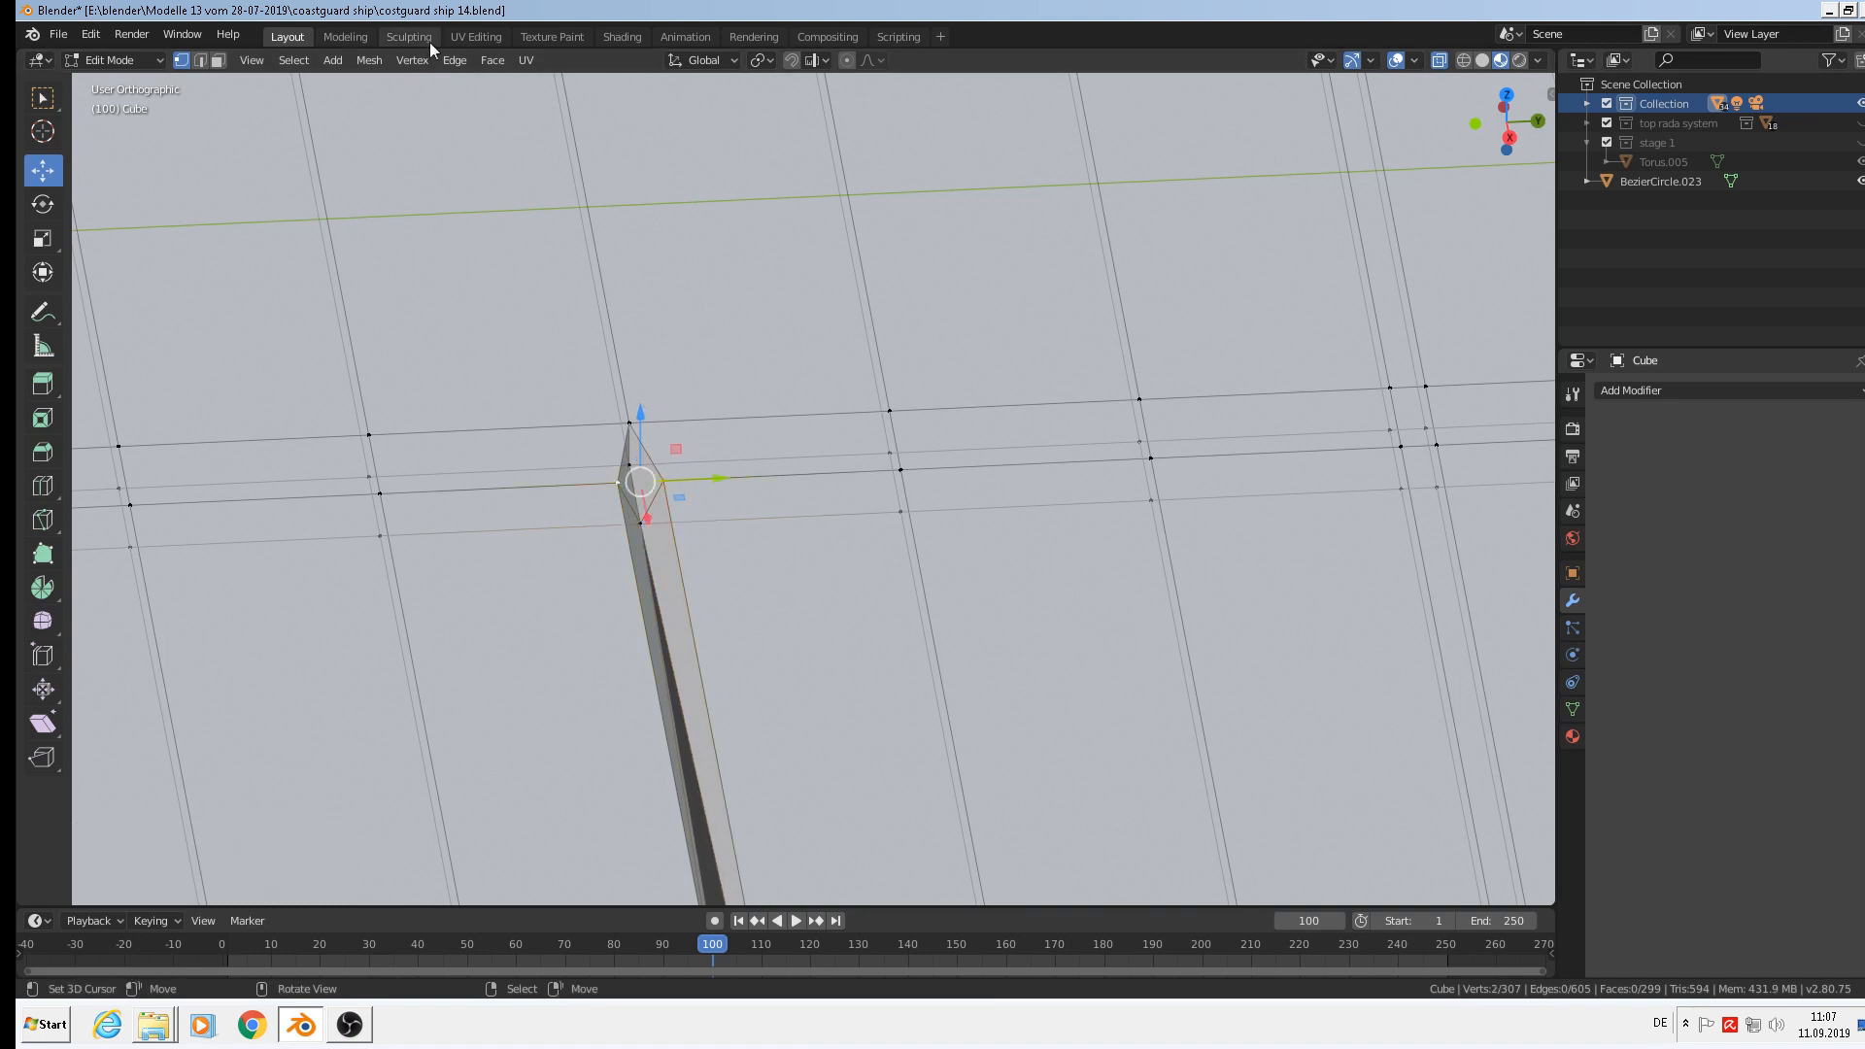
{"action": "left_click", "coordinate": [413, 60]}
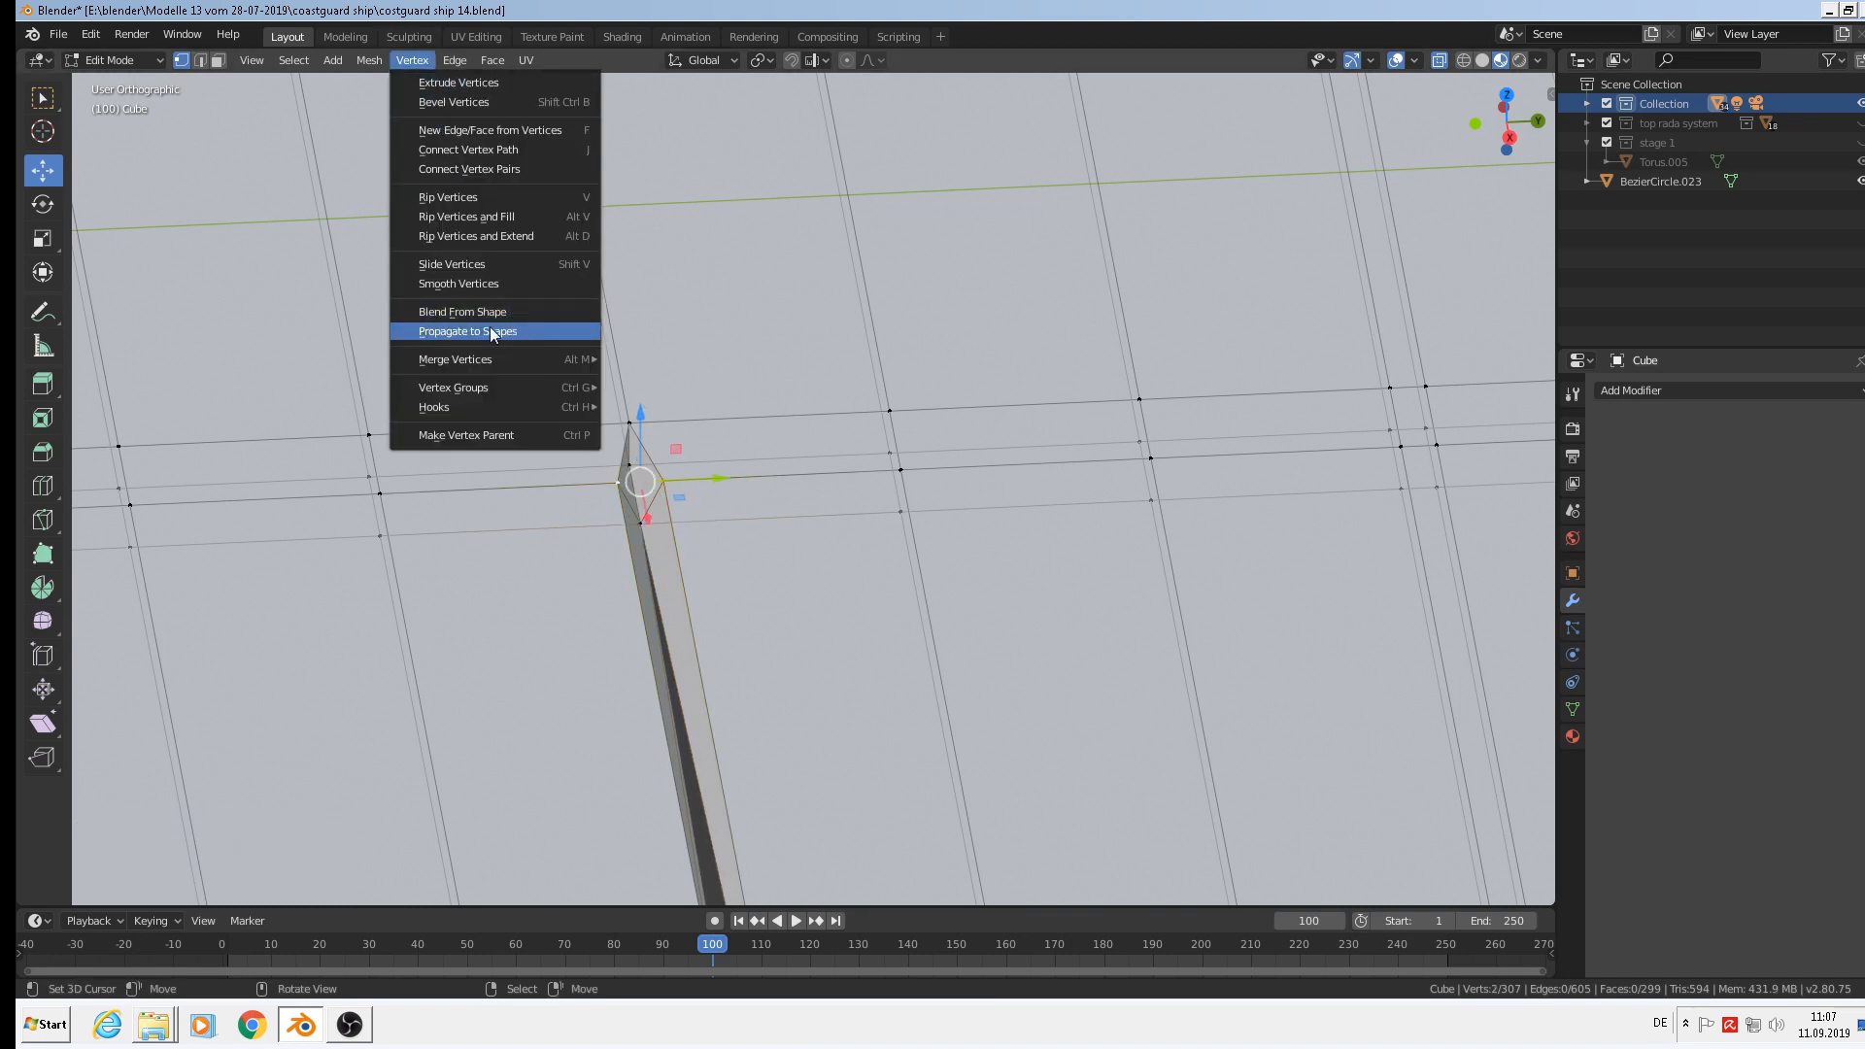
{"action": "mouse_move", "coordinate": [521, 361]}
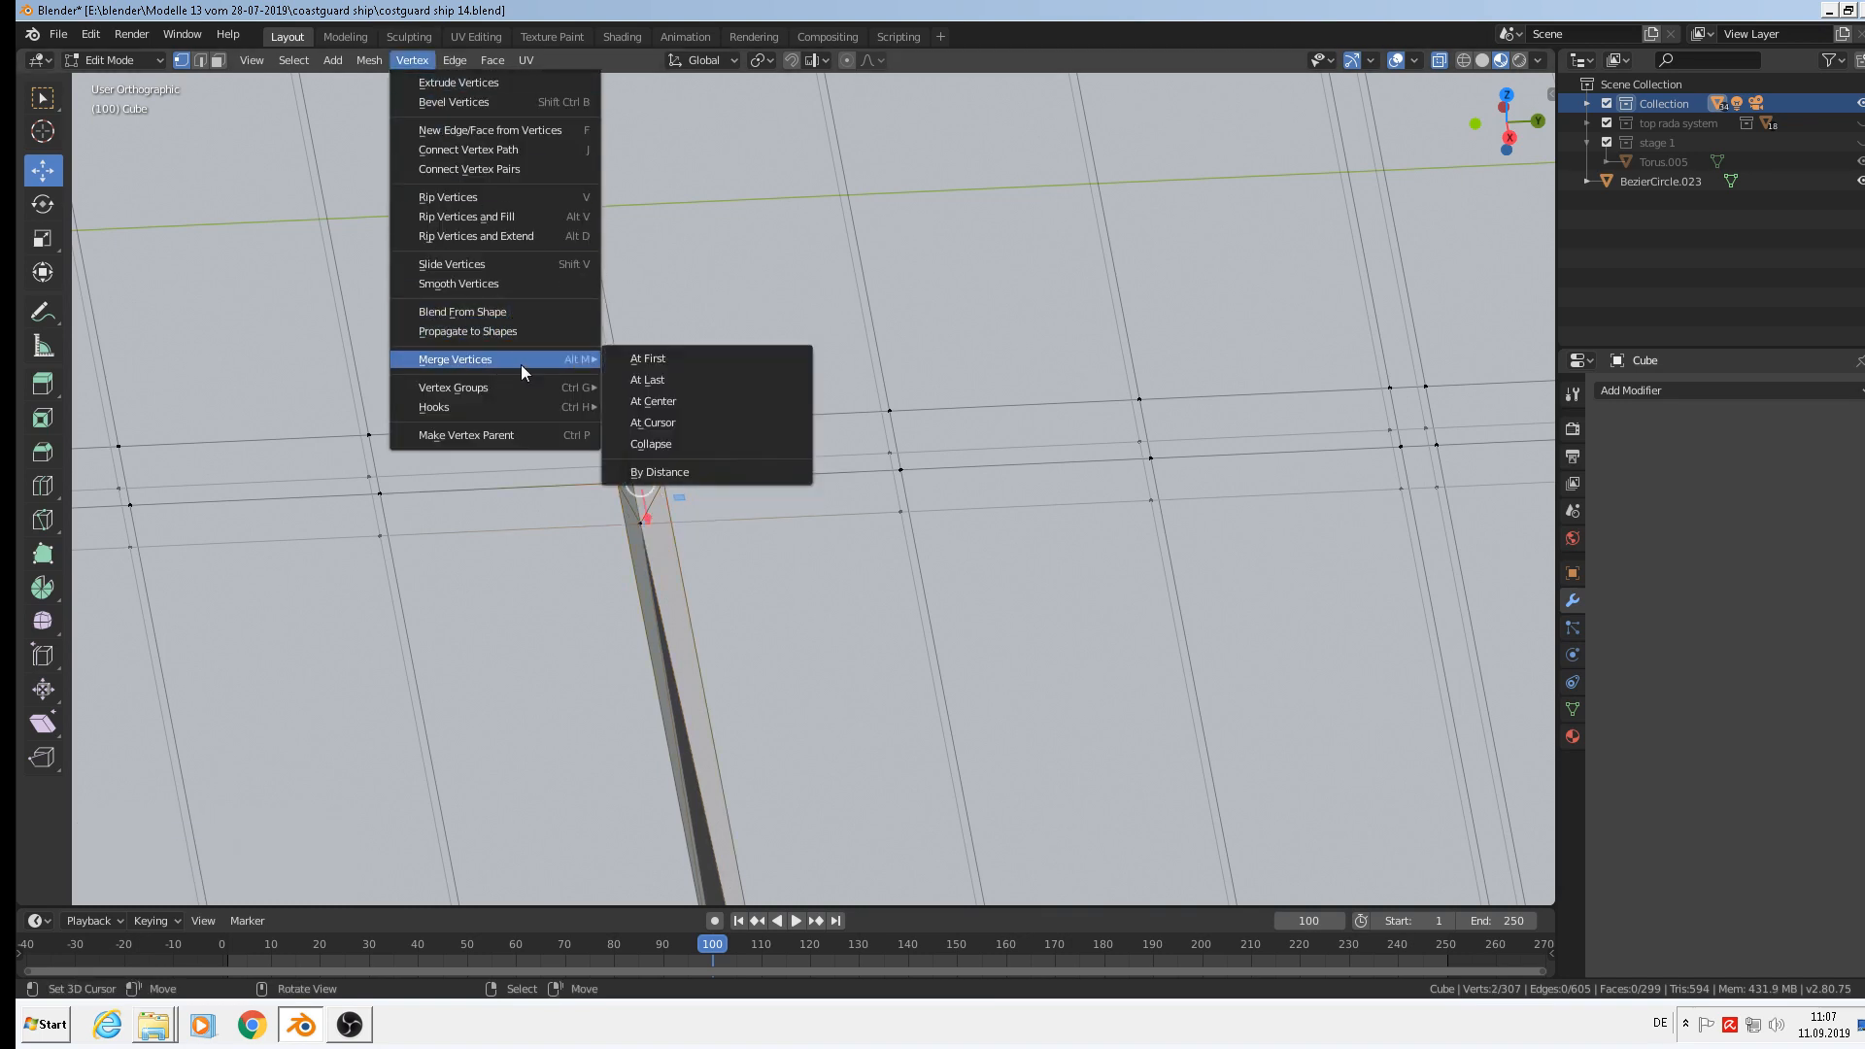
{"action": "left_click", "coordinate": [672, 400]}
Merge the two facing lower vertices across the gap at the single cross edge beyond the joined close pair at their center.
{"action": "scroll", "coordinate": [937, 583], "scroll_direction": "down", "scroll_amount": 4}
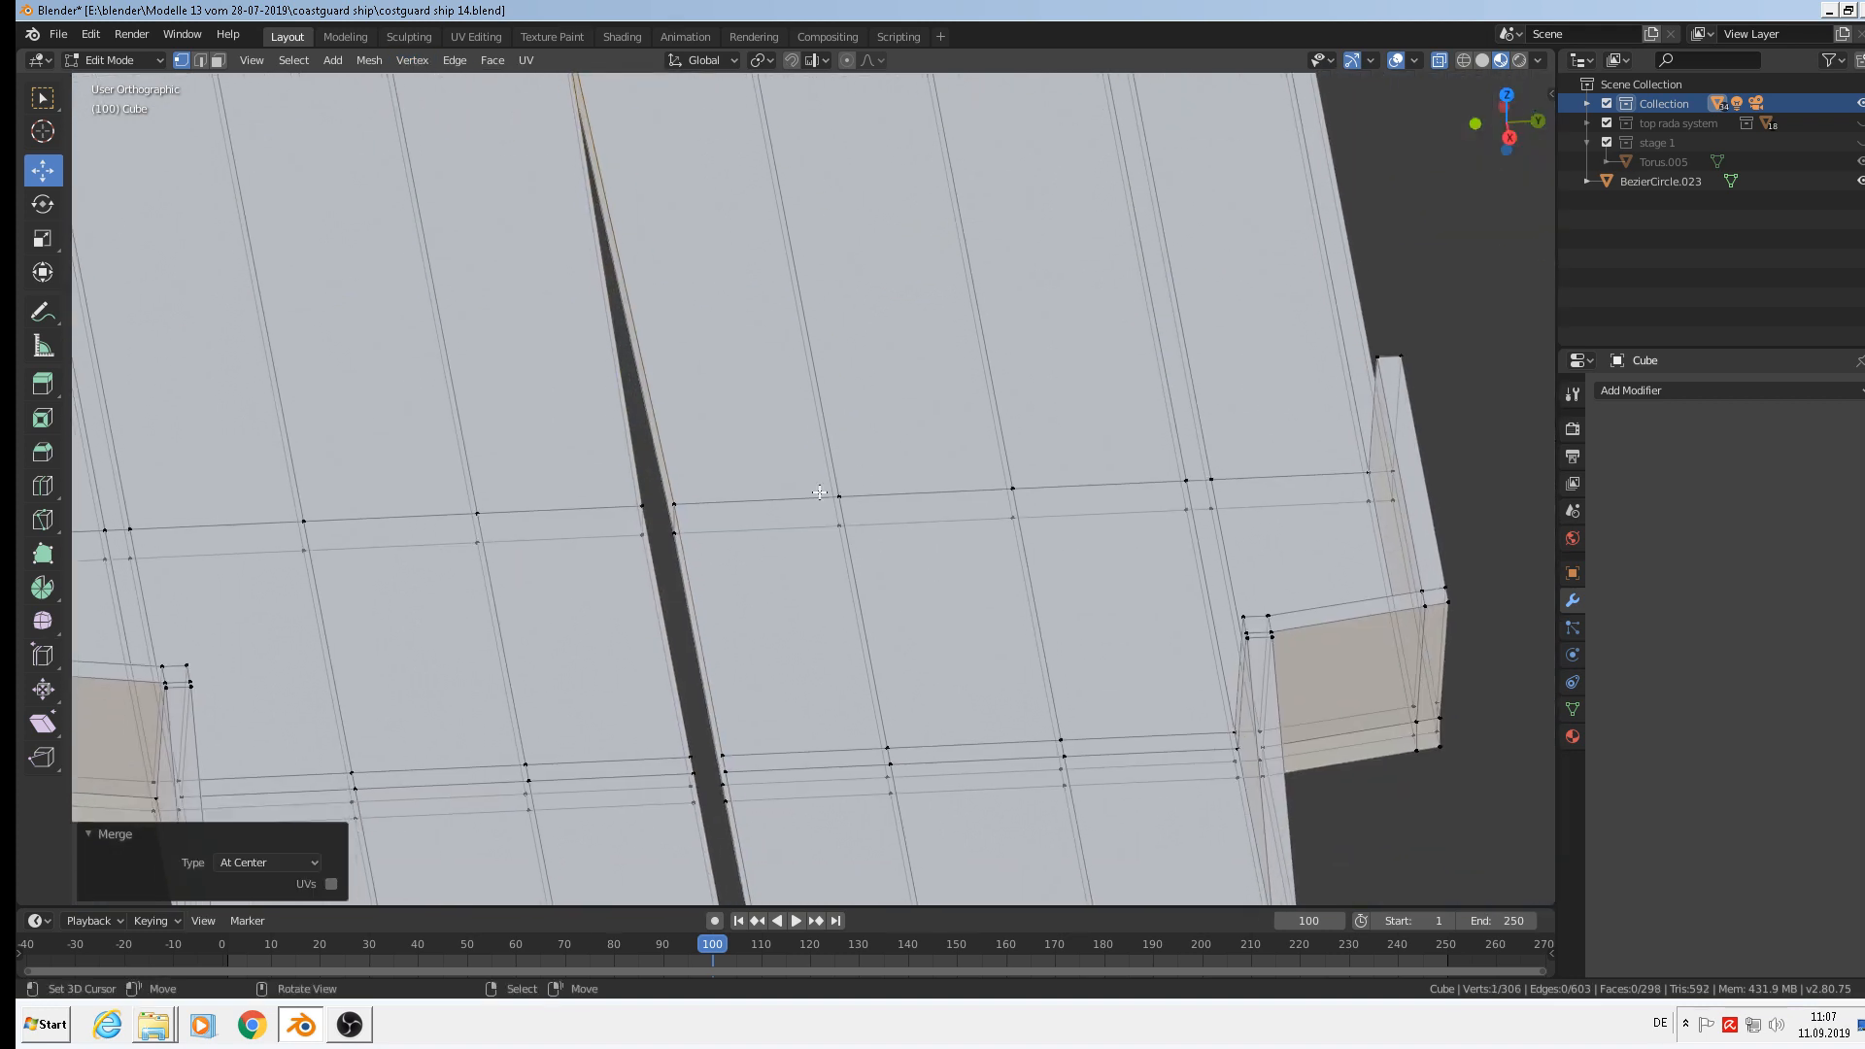
{"action": "scroll", "coordinate": [820, 493], "scroll_direction": "up", "scroll_amount": 3}
{"action": "left_click", "coordinate": [694, 575]}
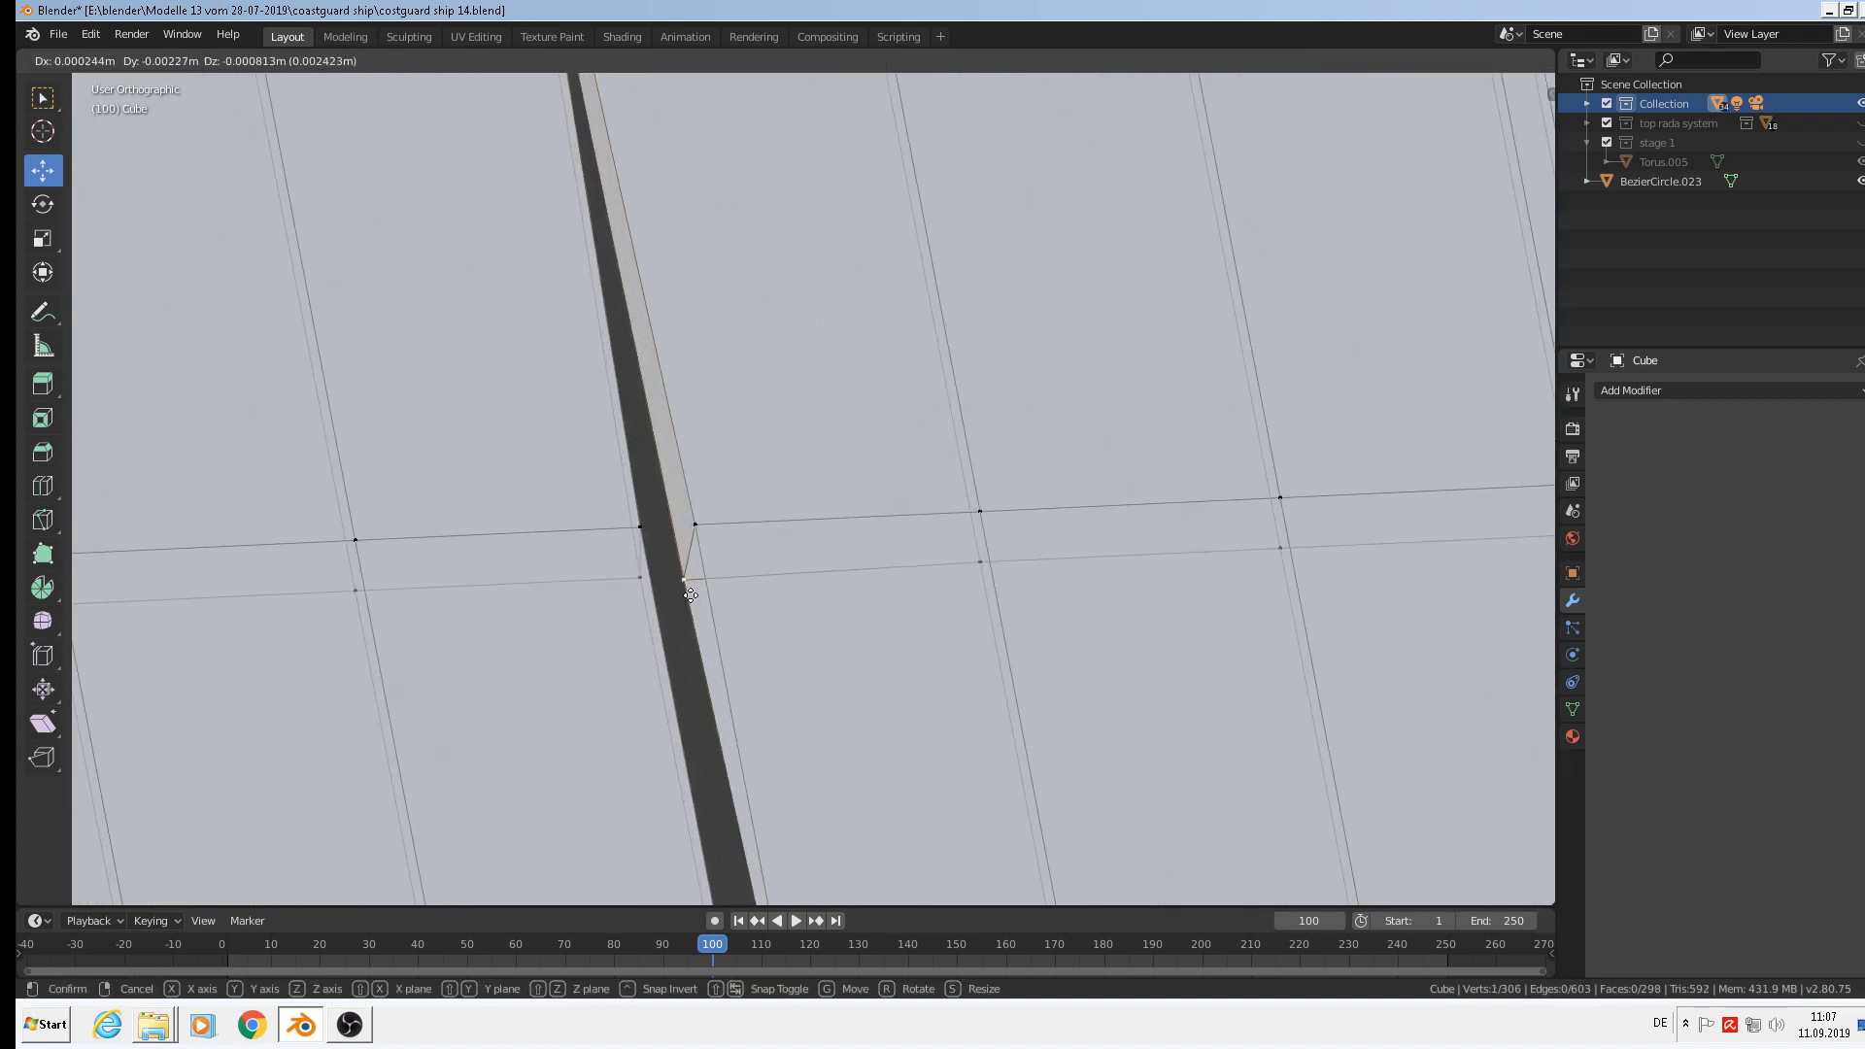
{"action": "left_click", "coordinate": [627, 589], "text": "shift"}
{"action": "left_click", "coordinate": [428, 60]}
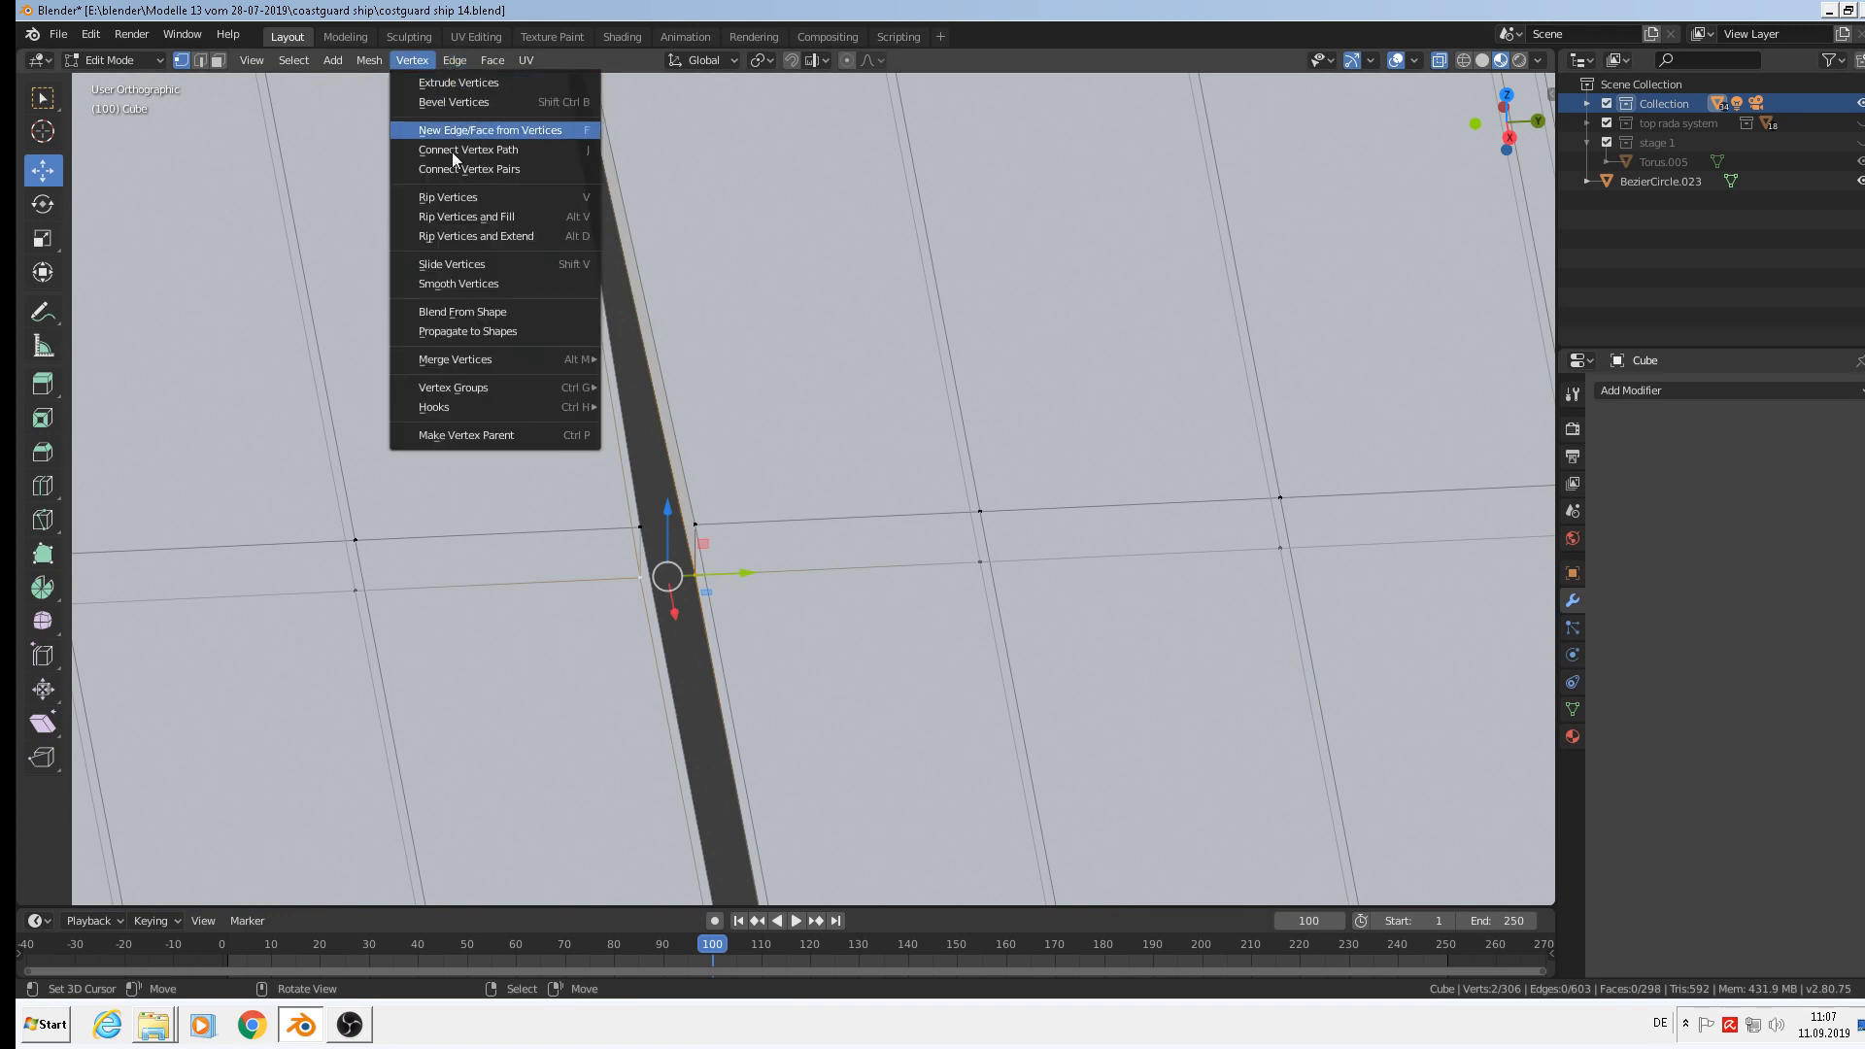
{"action": "mouse_move", "coordinate": [468, 363]}
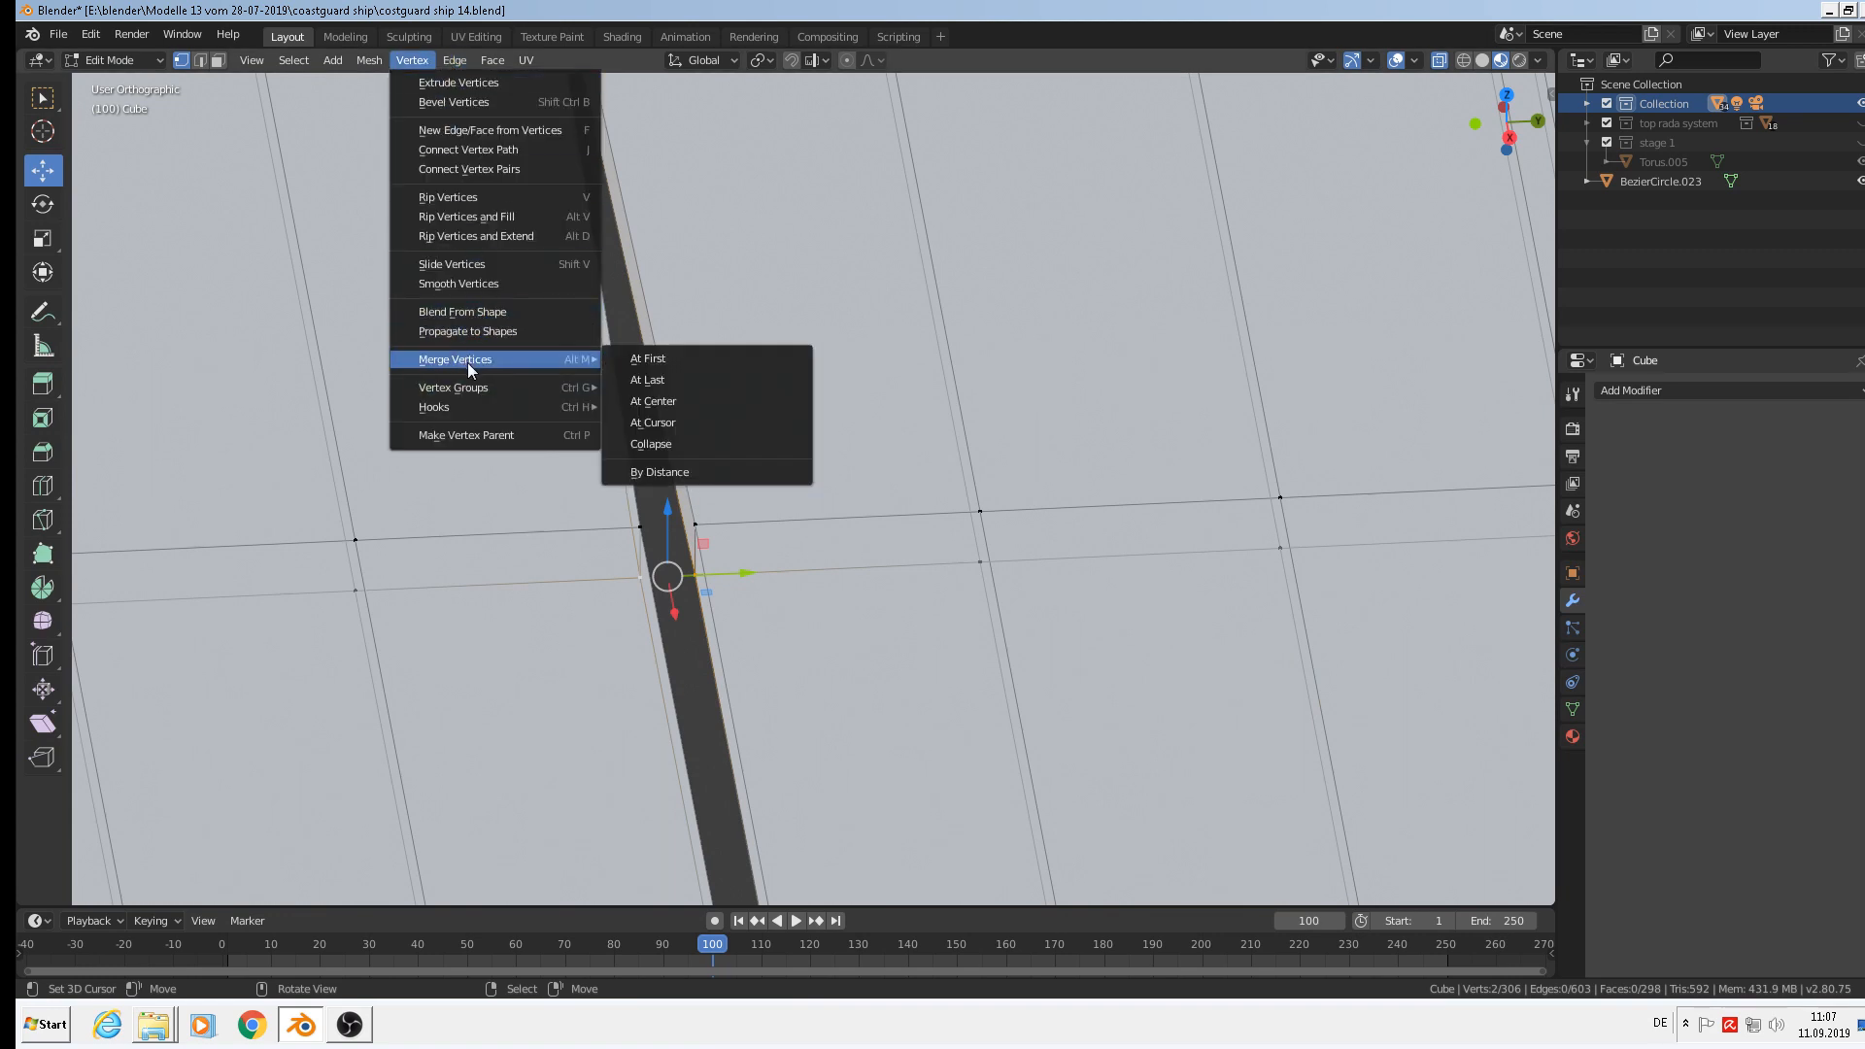
{"action": "left_click", "coordinate": [680, 400]}
Merge the two facing upper vertices across the gap at this same single cross edge at their center.
{"action": "left_click", "coordinate": [696, 525]}
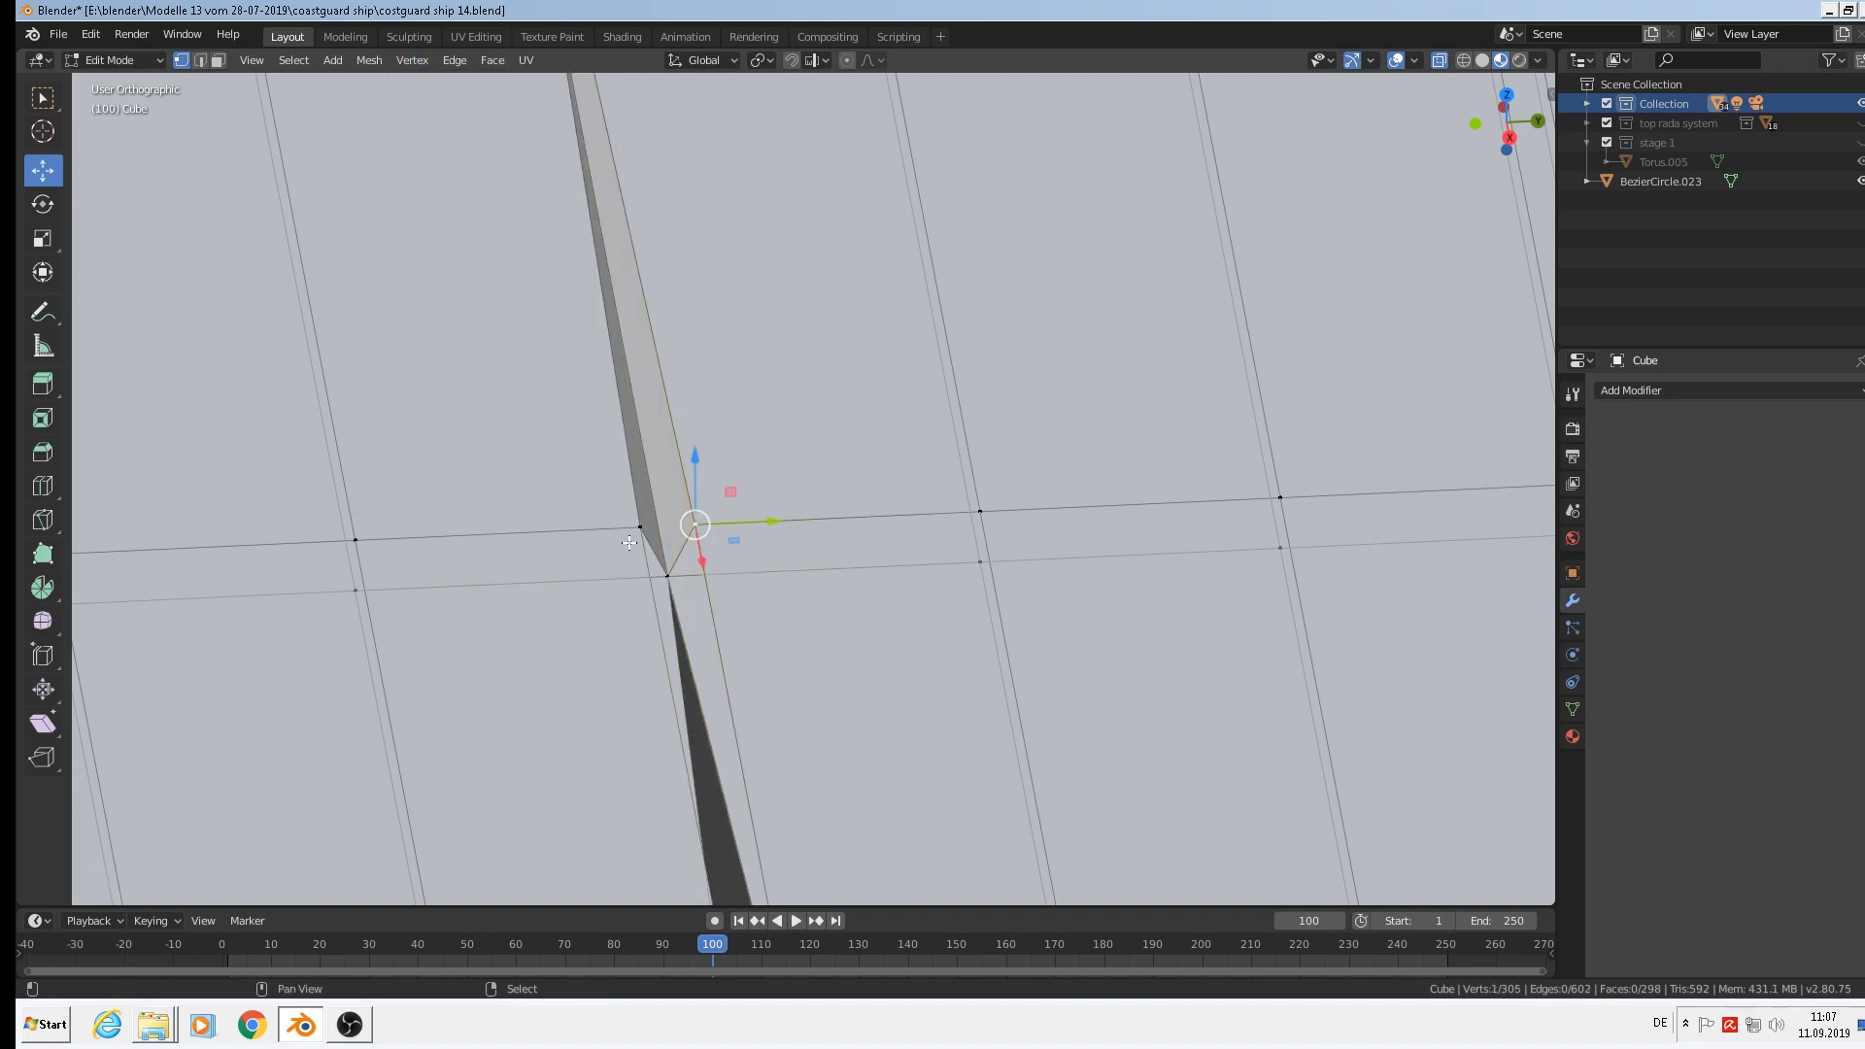
{"action": "left_click", "coordinate": [639, 527], "text": "shift"}
{"action": "left_click", "coordinate": [402, 61]}
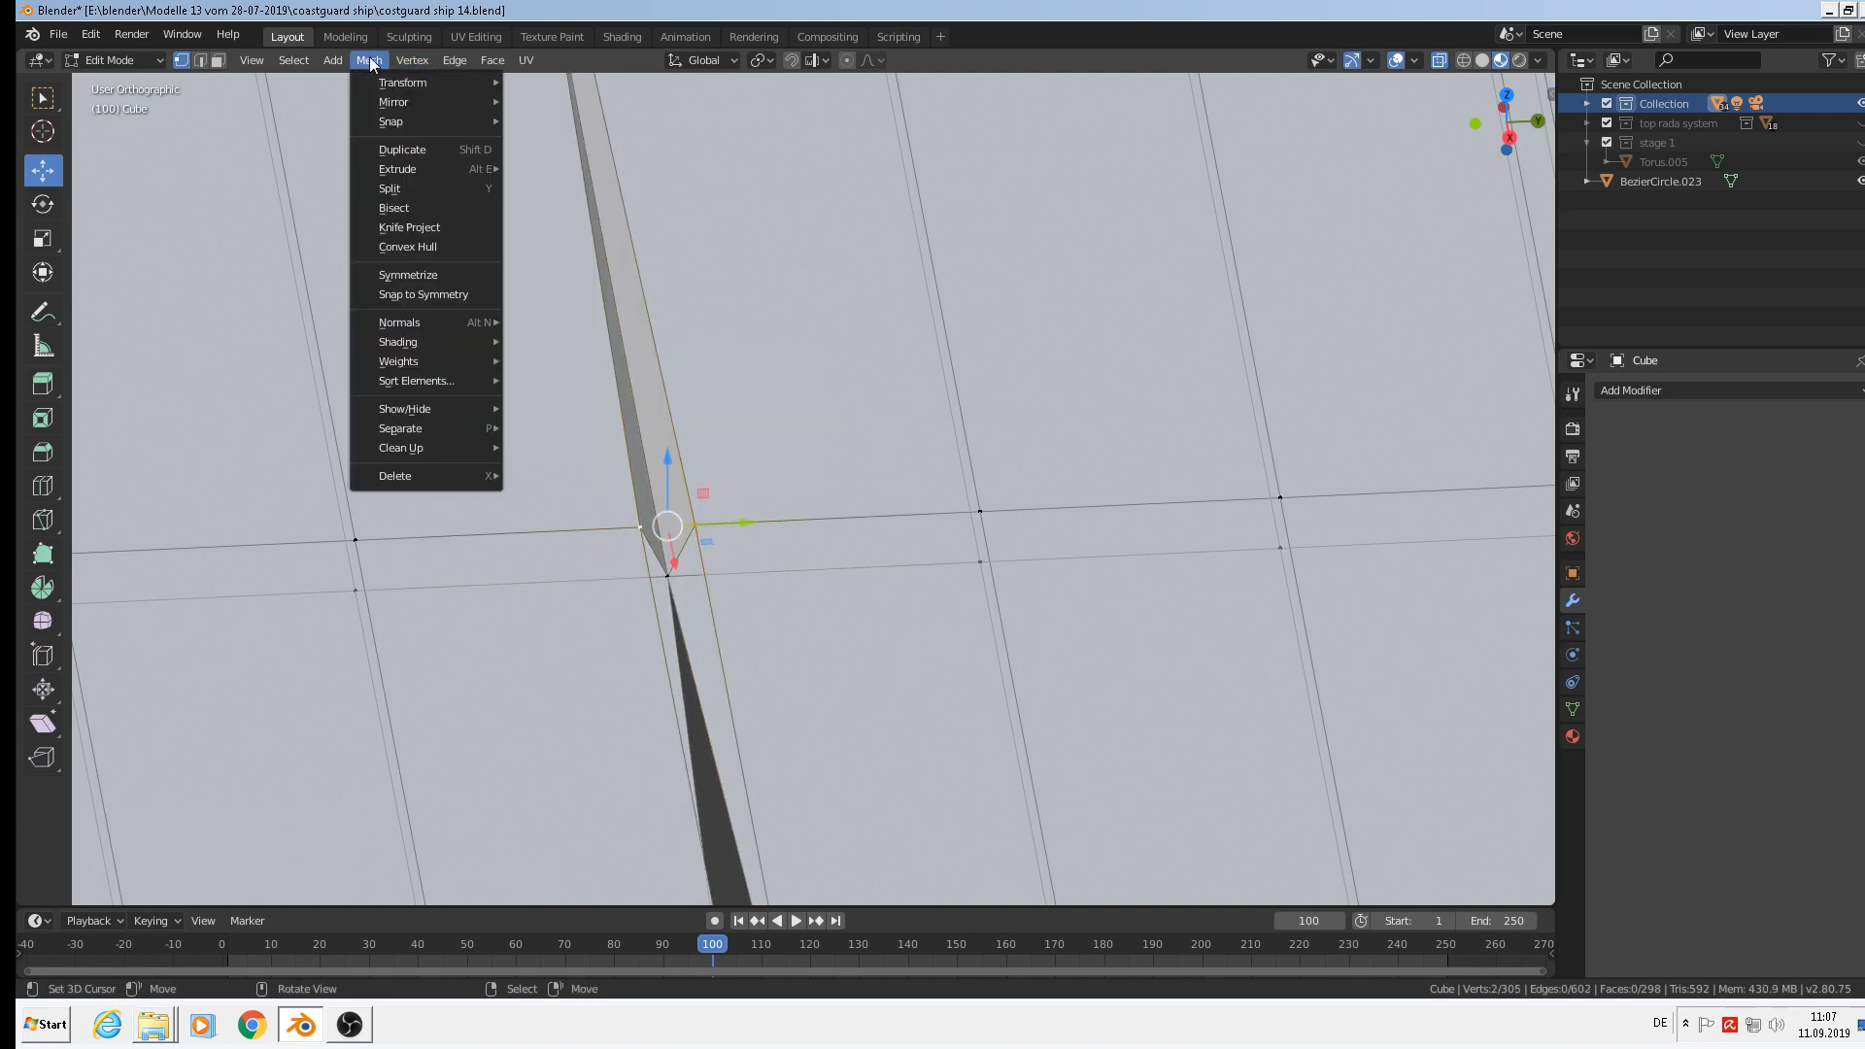
{"action": "mouse_move", "coordinate": [486, 360]}
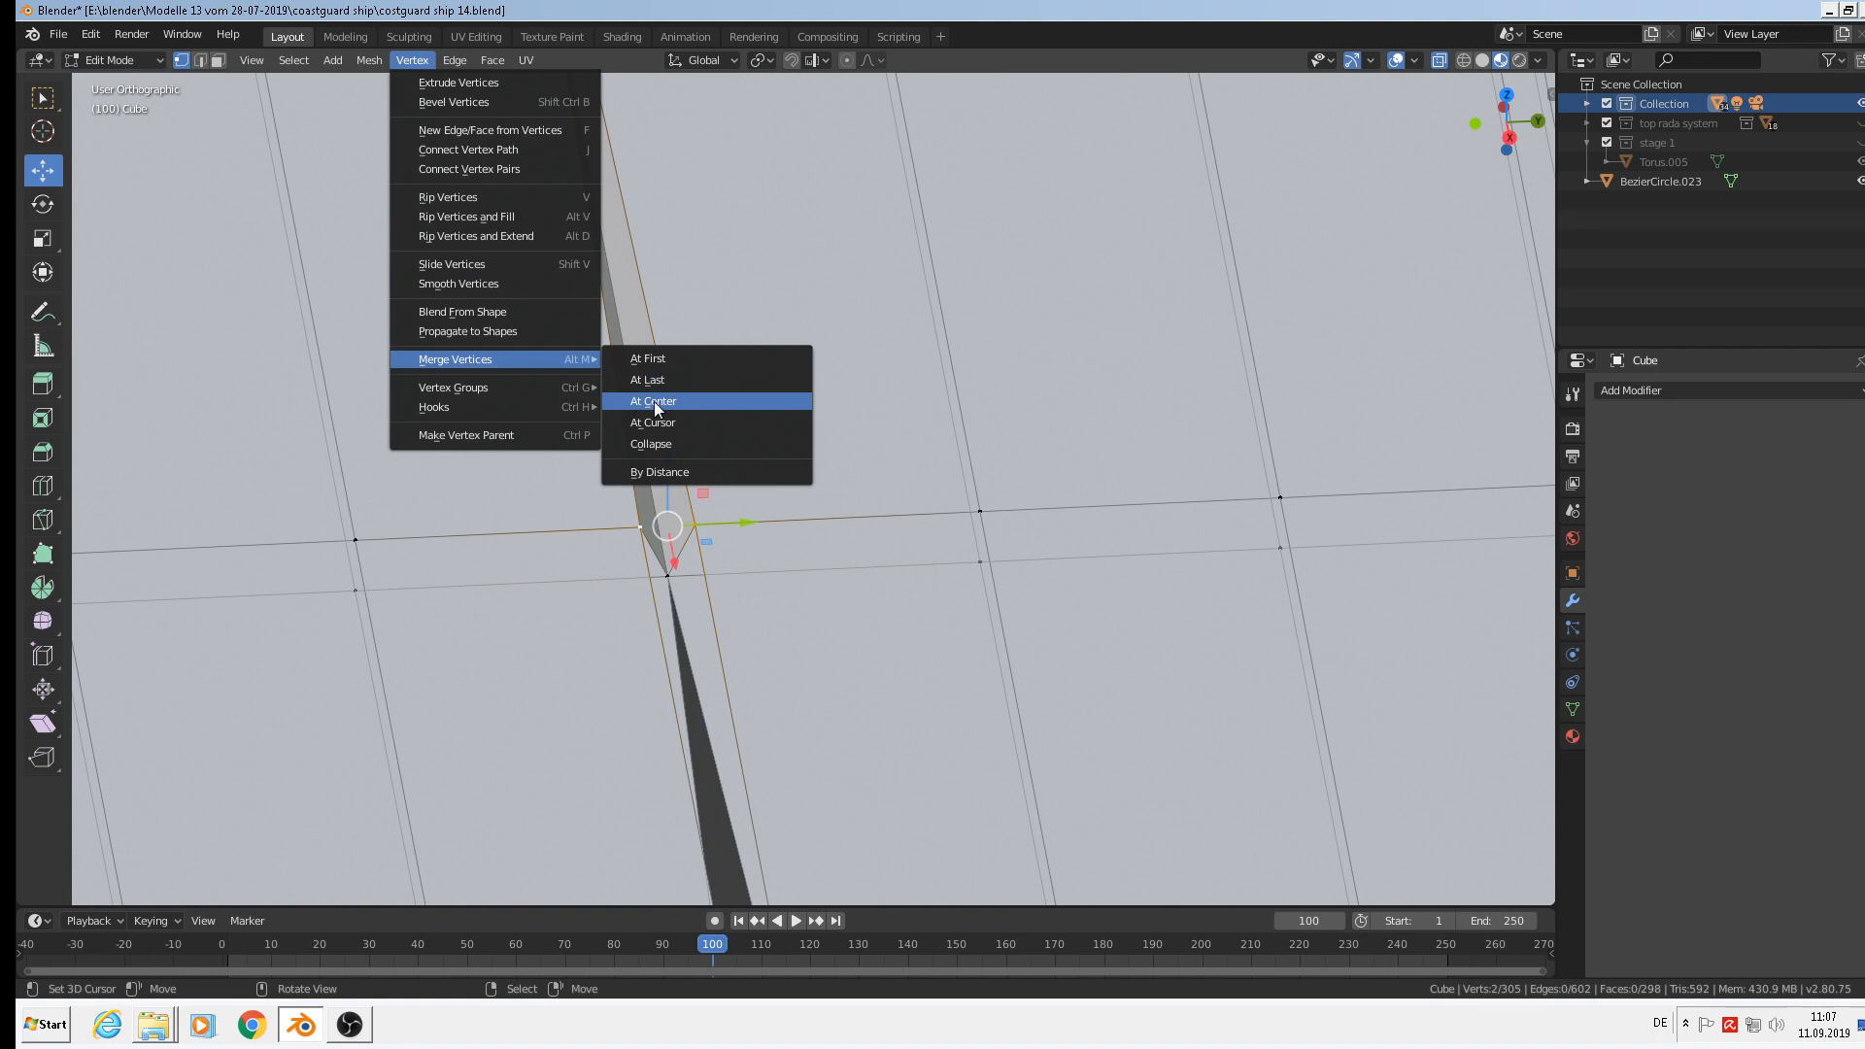
{"action": "left_click", "coordinate": [655, 401]}
Merge the two facing lower vertices at the first edge of the following close pair of cross edges at their center.
{"action": "scroll", "coordinate": [655, 401], "scroll_direction": "down", "scroll_amount": 4}
{"action": "middle_click_drag", "start_coordinate": [1055, 649], "coordinate": [918, 432], "text": "shift"}
{"action": "scroll", "coordinate": [689, 426], "scroll_direction": "up", "scroll_amount": 4}
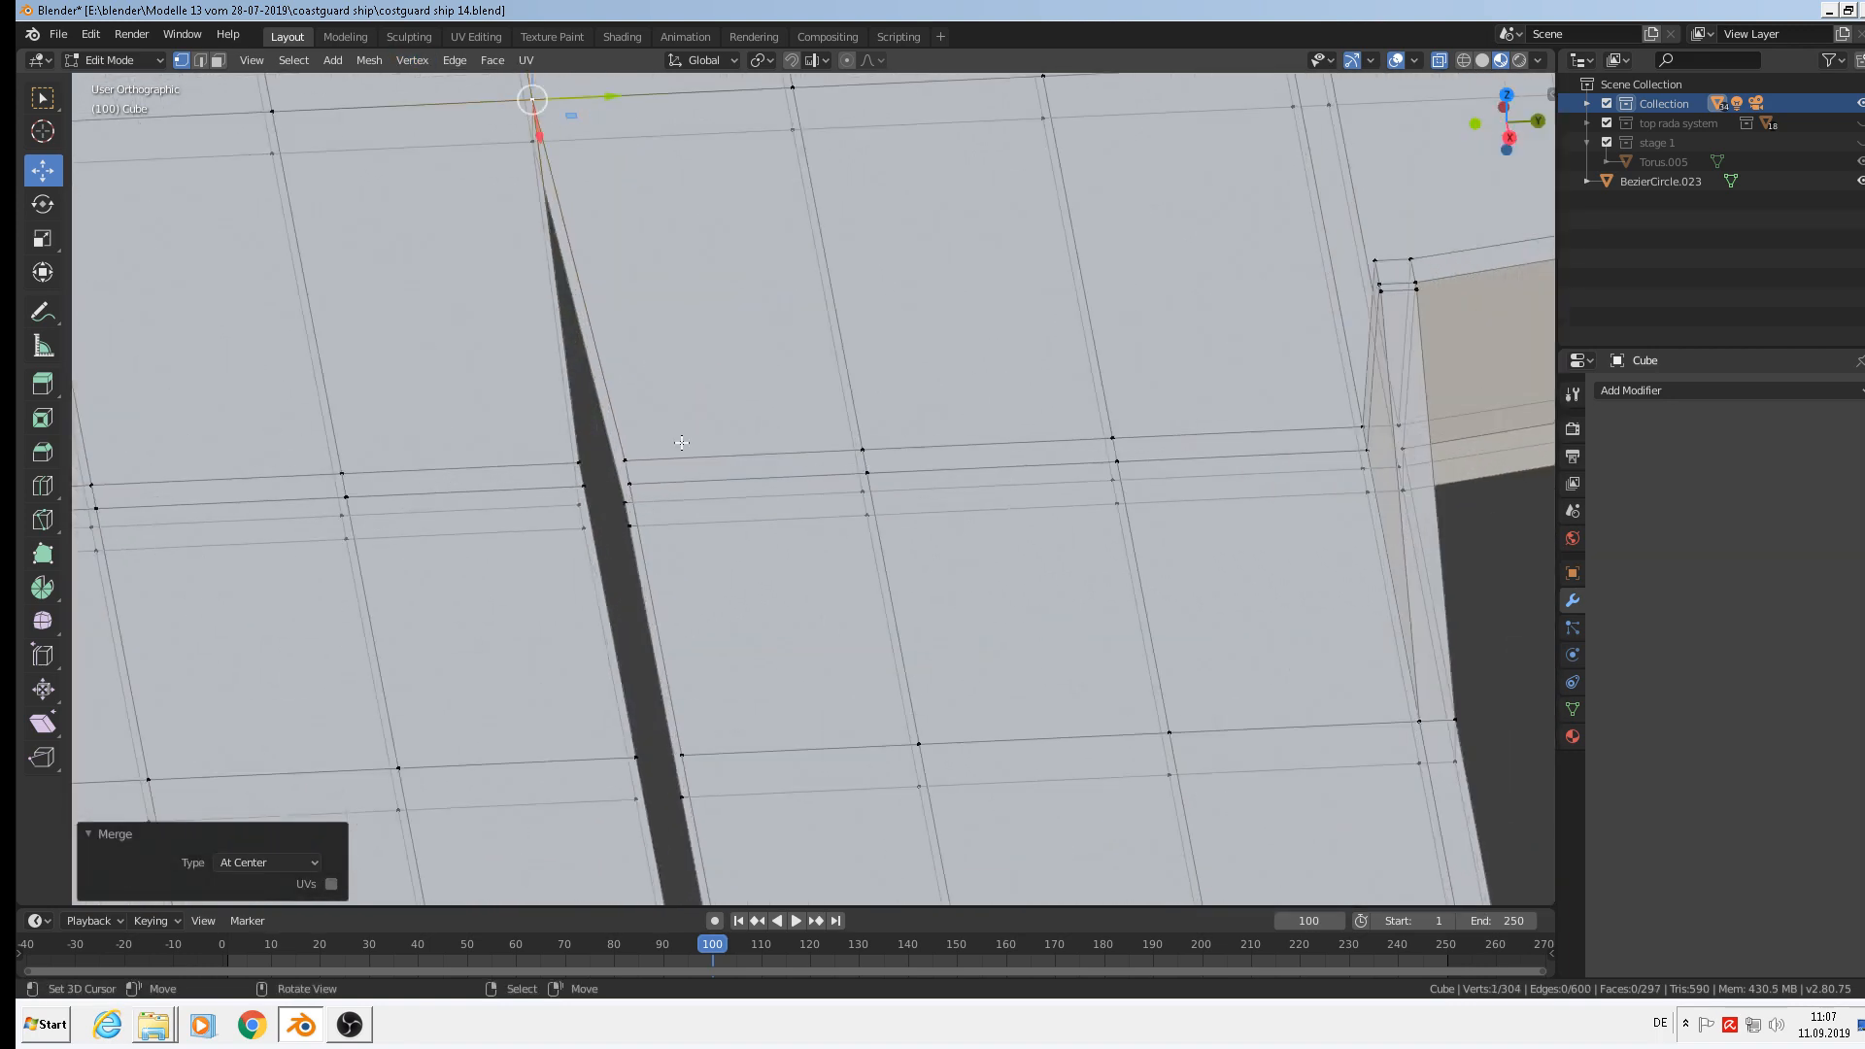
{"action": "right_click", "coordinate": [621, 512]}
{"action": "right_click", "coordinate": [574, 515], "text": "shift"}
{"action": "mouse_move", "coordinate": [580, 520]}
{"action": "middle_mouse_down"}
{"action": "mouse_move", "coordinate": [640, 529]}
{"action": "mouse_move", "coordinate": [612, 526]}
{"action": "middle_mouse_up"}
{"action": "left_click", "coordinate": [412, 60]}
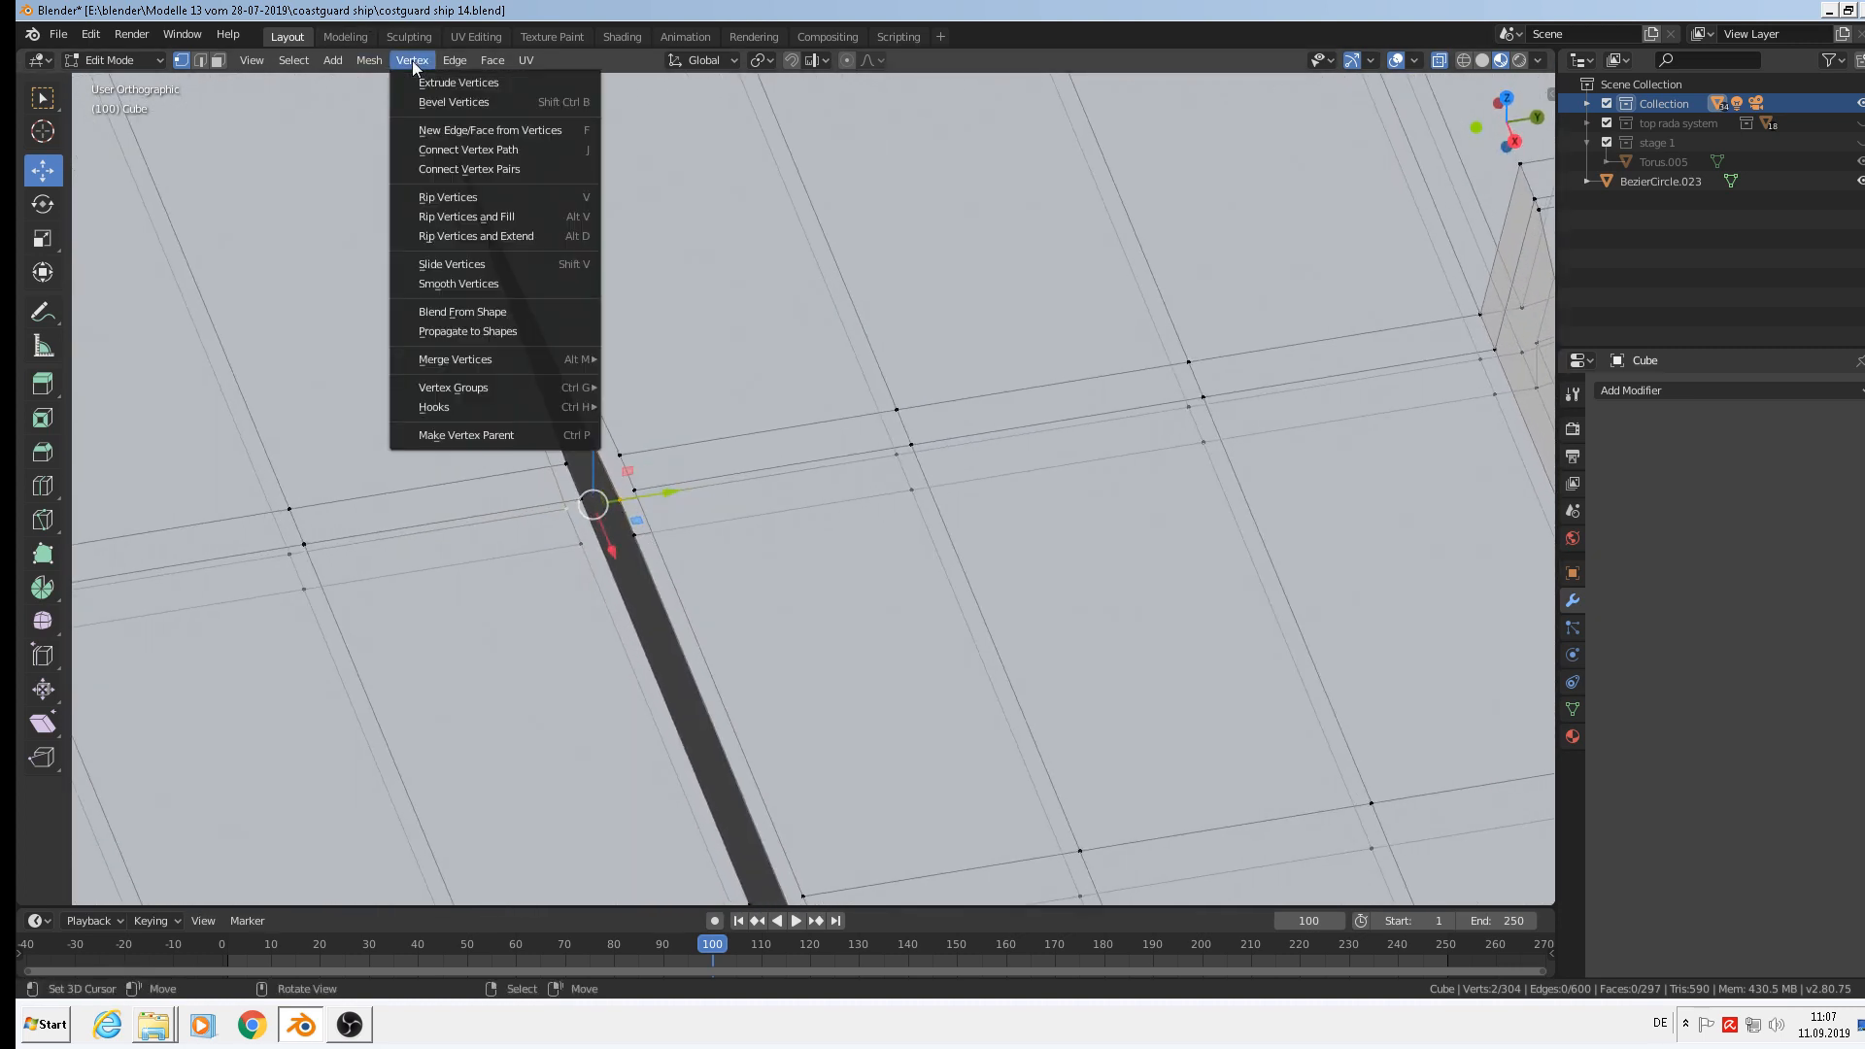
{"action": "mouse_move", "coordinate": [480, 359]}
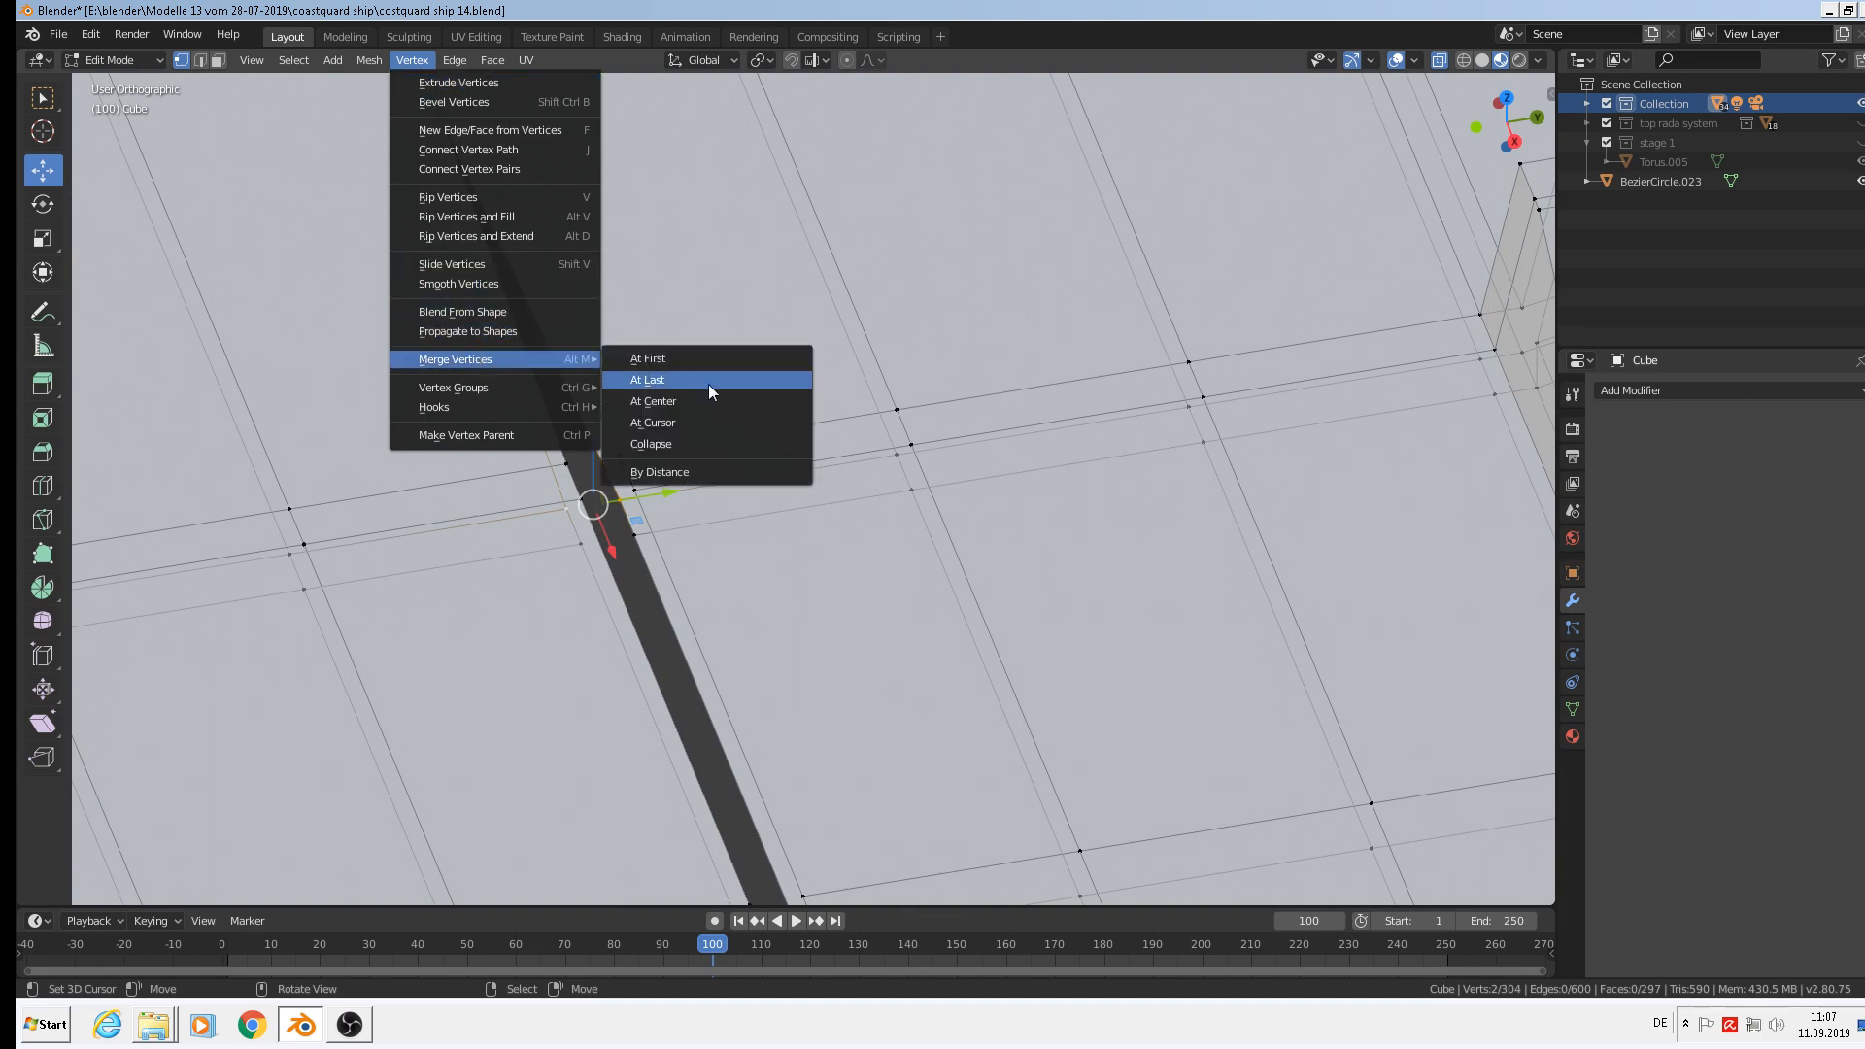
{"action": "left_click", "coordinate": [685, 399]}
Merge the two facing upper vertices at the first edge of this close pair of cross edges at their center.
{"action": "right_click", "coordinate": [622, 454]}
{"action": "right_click", "coordinate": [567, 463], "text": "shift"}
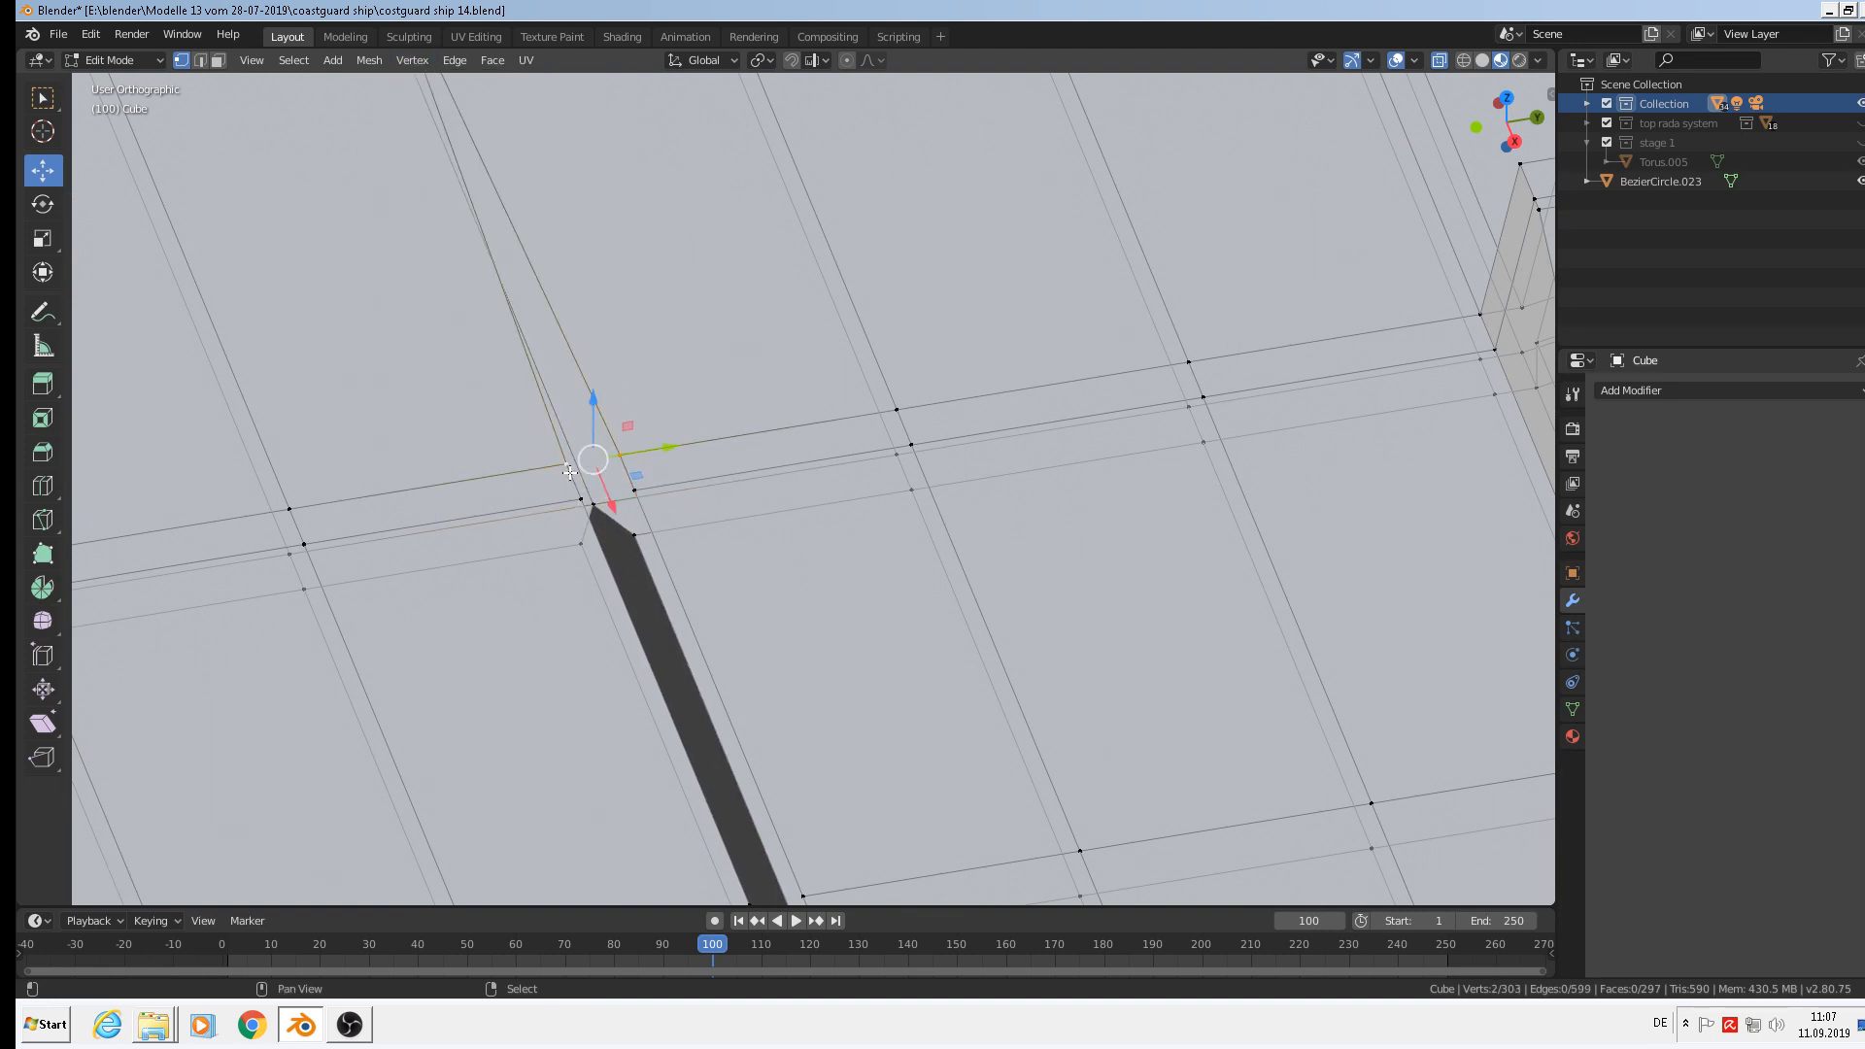
{"action": "left_click", "coordinate": [411, 60]}
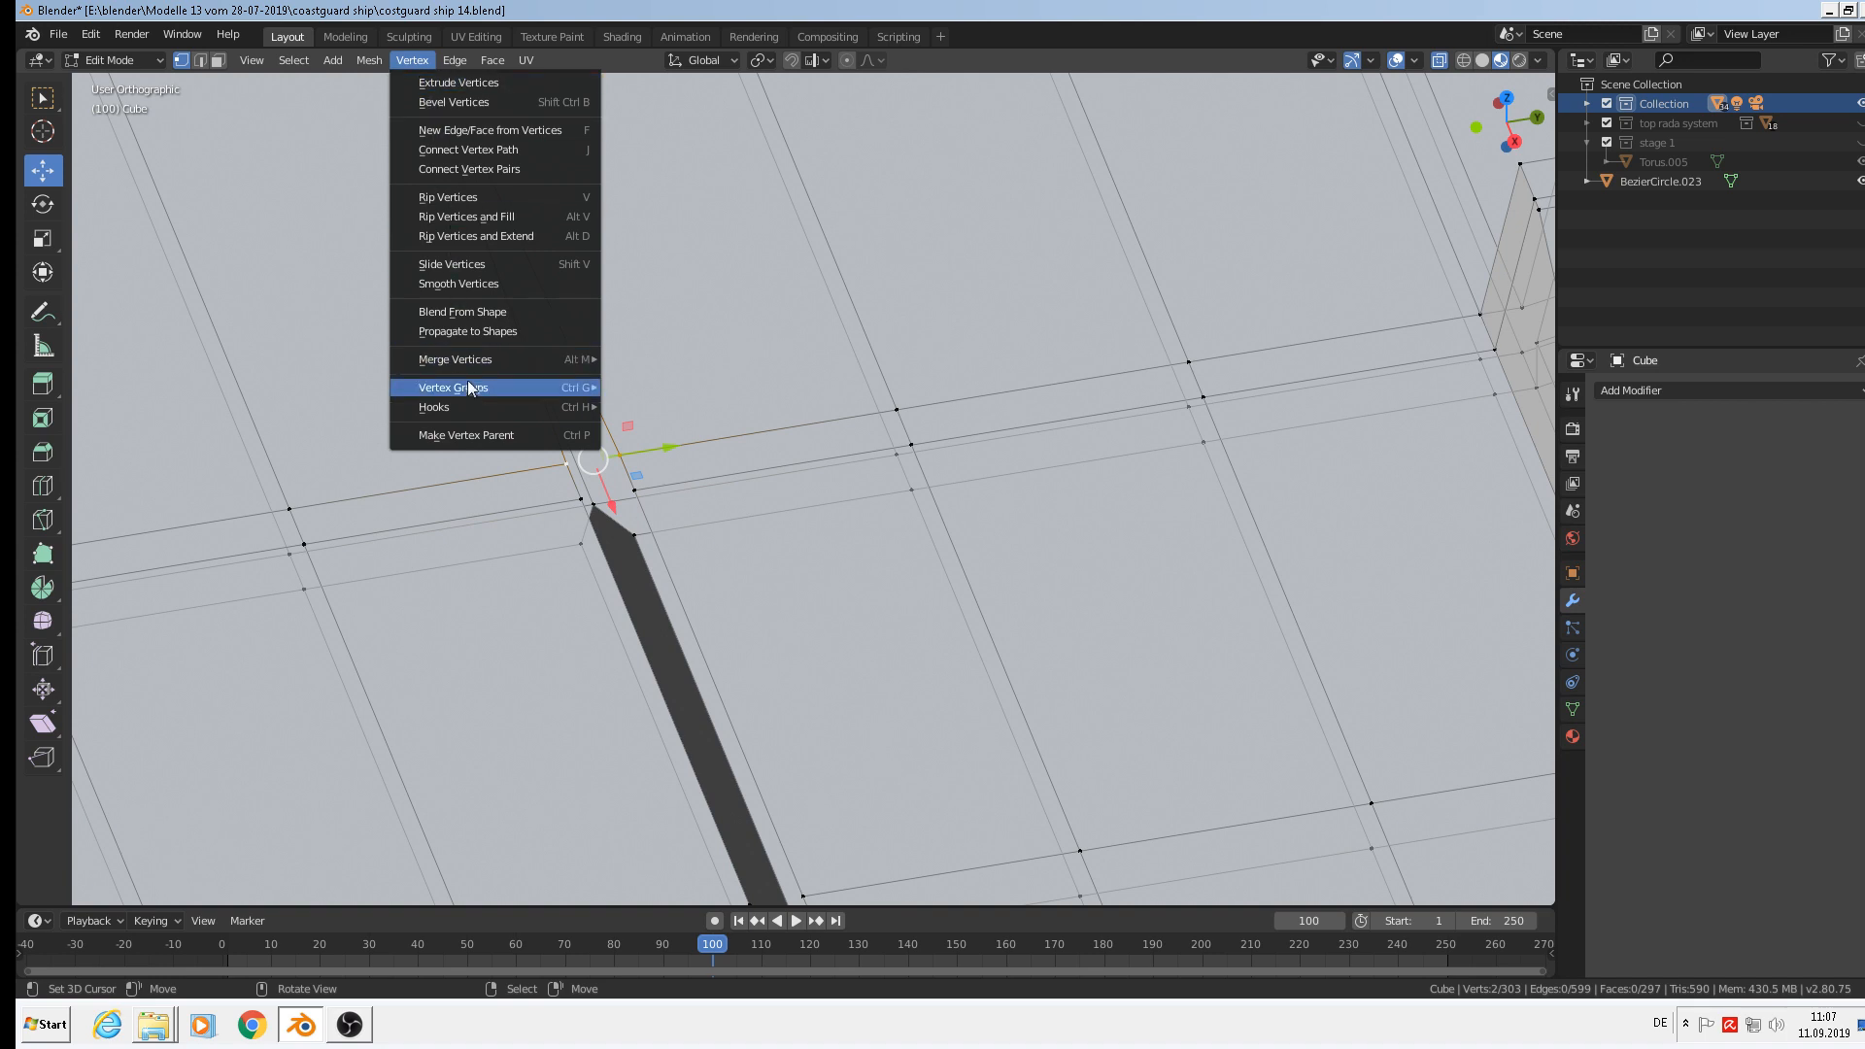
{"action": "mouse_move", "coordinate": [439, 358]}
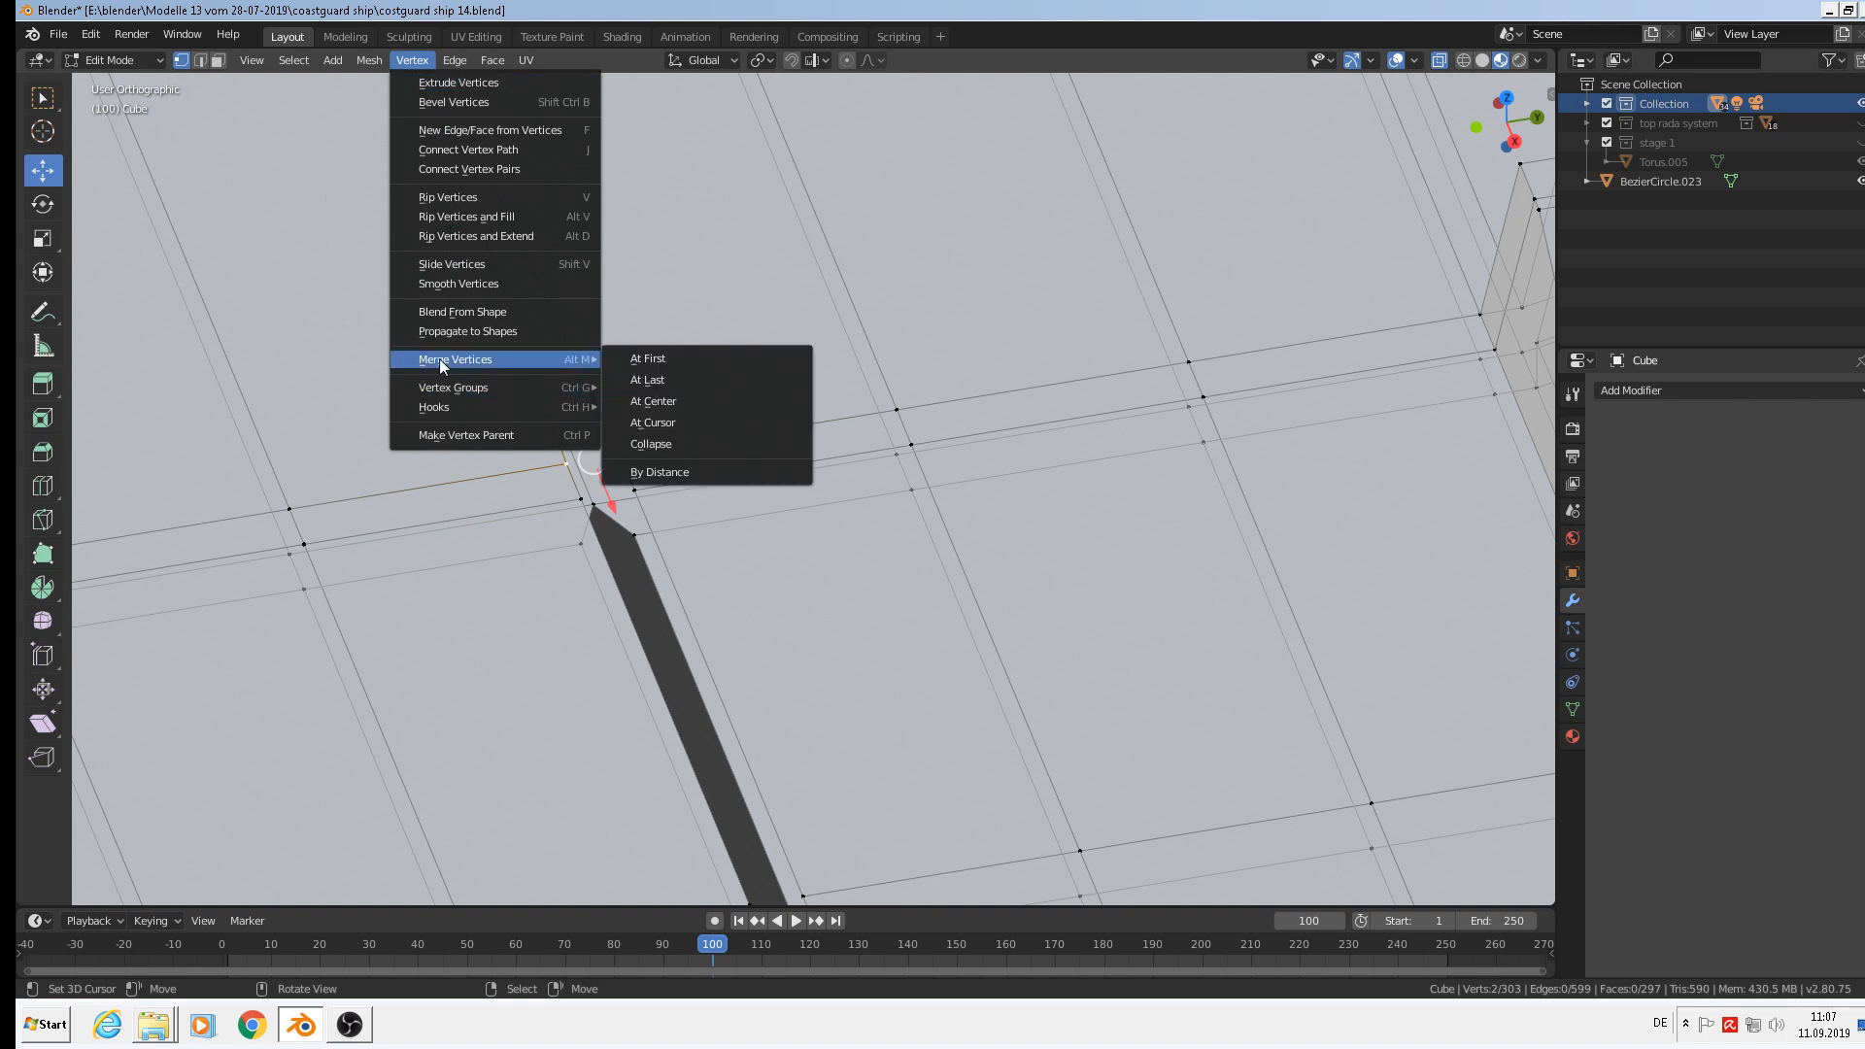
{"action": "left_click", "coordinate": [645, 402]}
Merge the two facing lower vertices at the second edge of the close pair of cross edges at their center.
{"action": "right_click", "coordinate": [581, 544]}
{"action": "right_click", "coordinate": [634, 536], "text": "shift"}
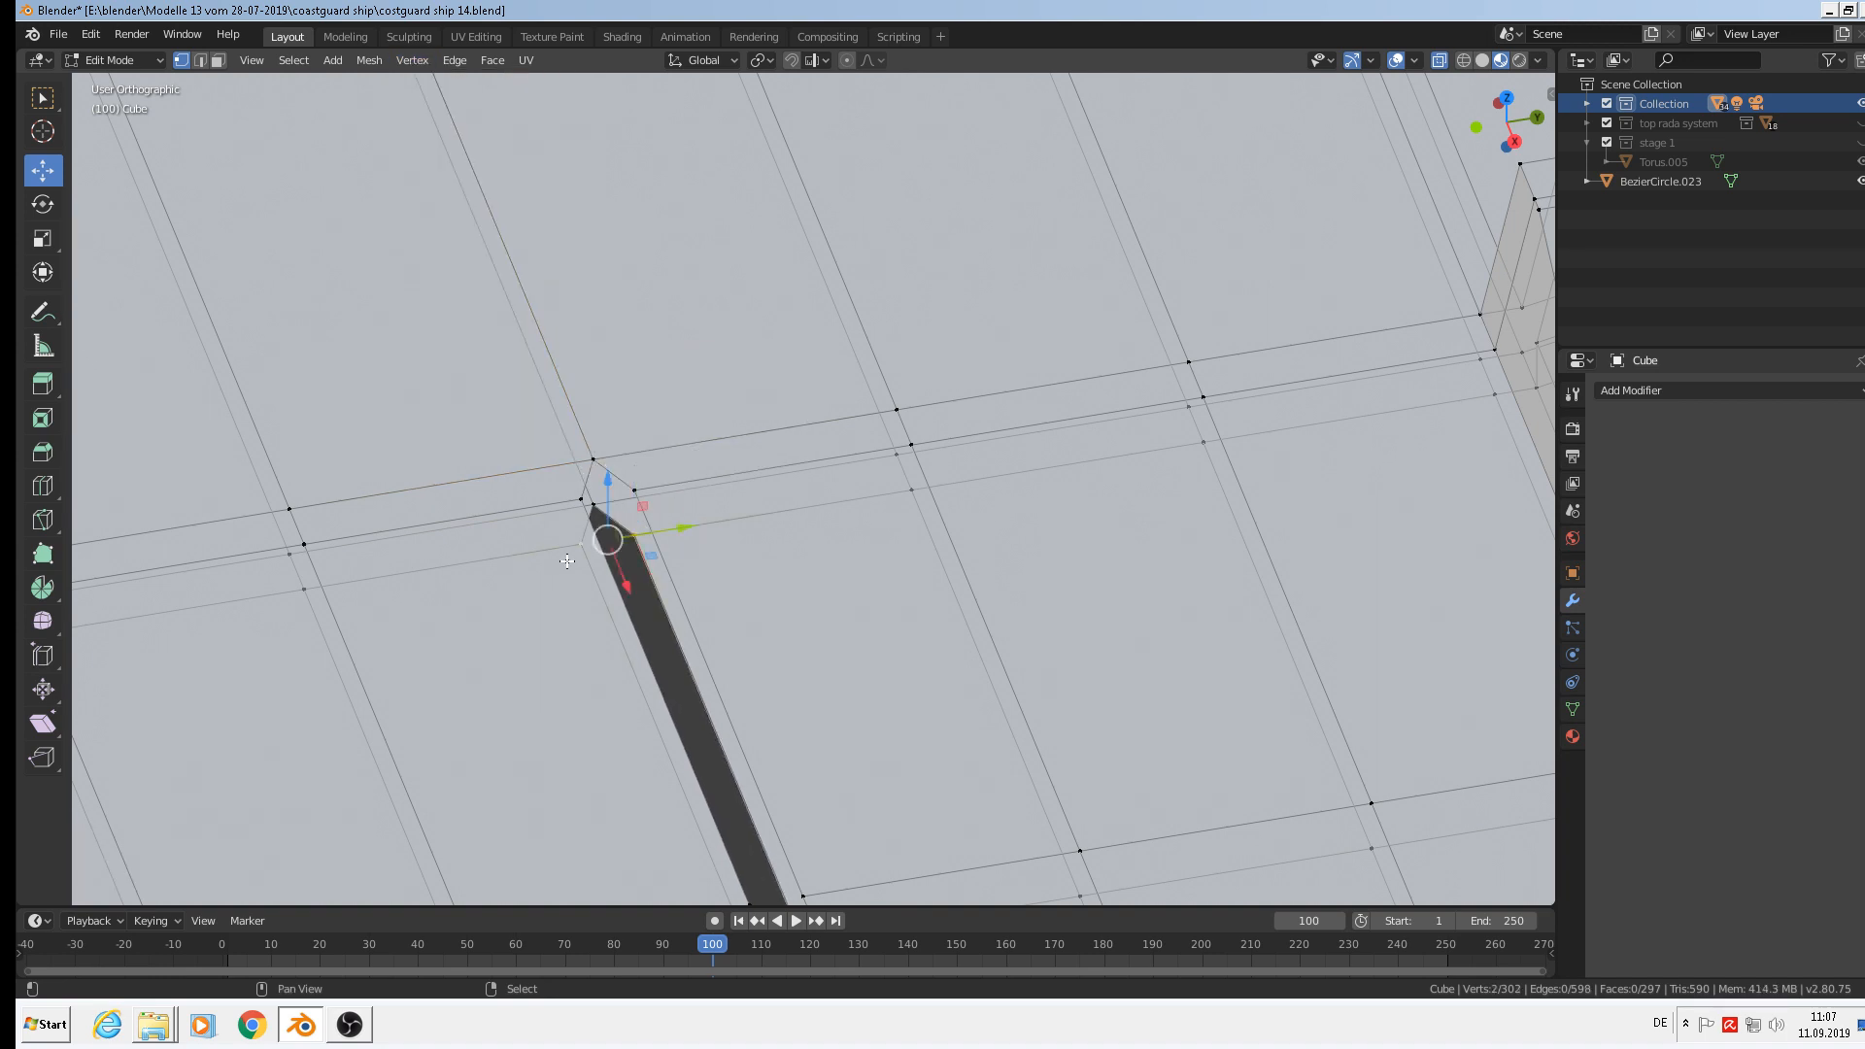
{"action": "left_click", "coordinate": [377, 64]}
{"action": "mouse_move", "coordinate": [406, 62]}
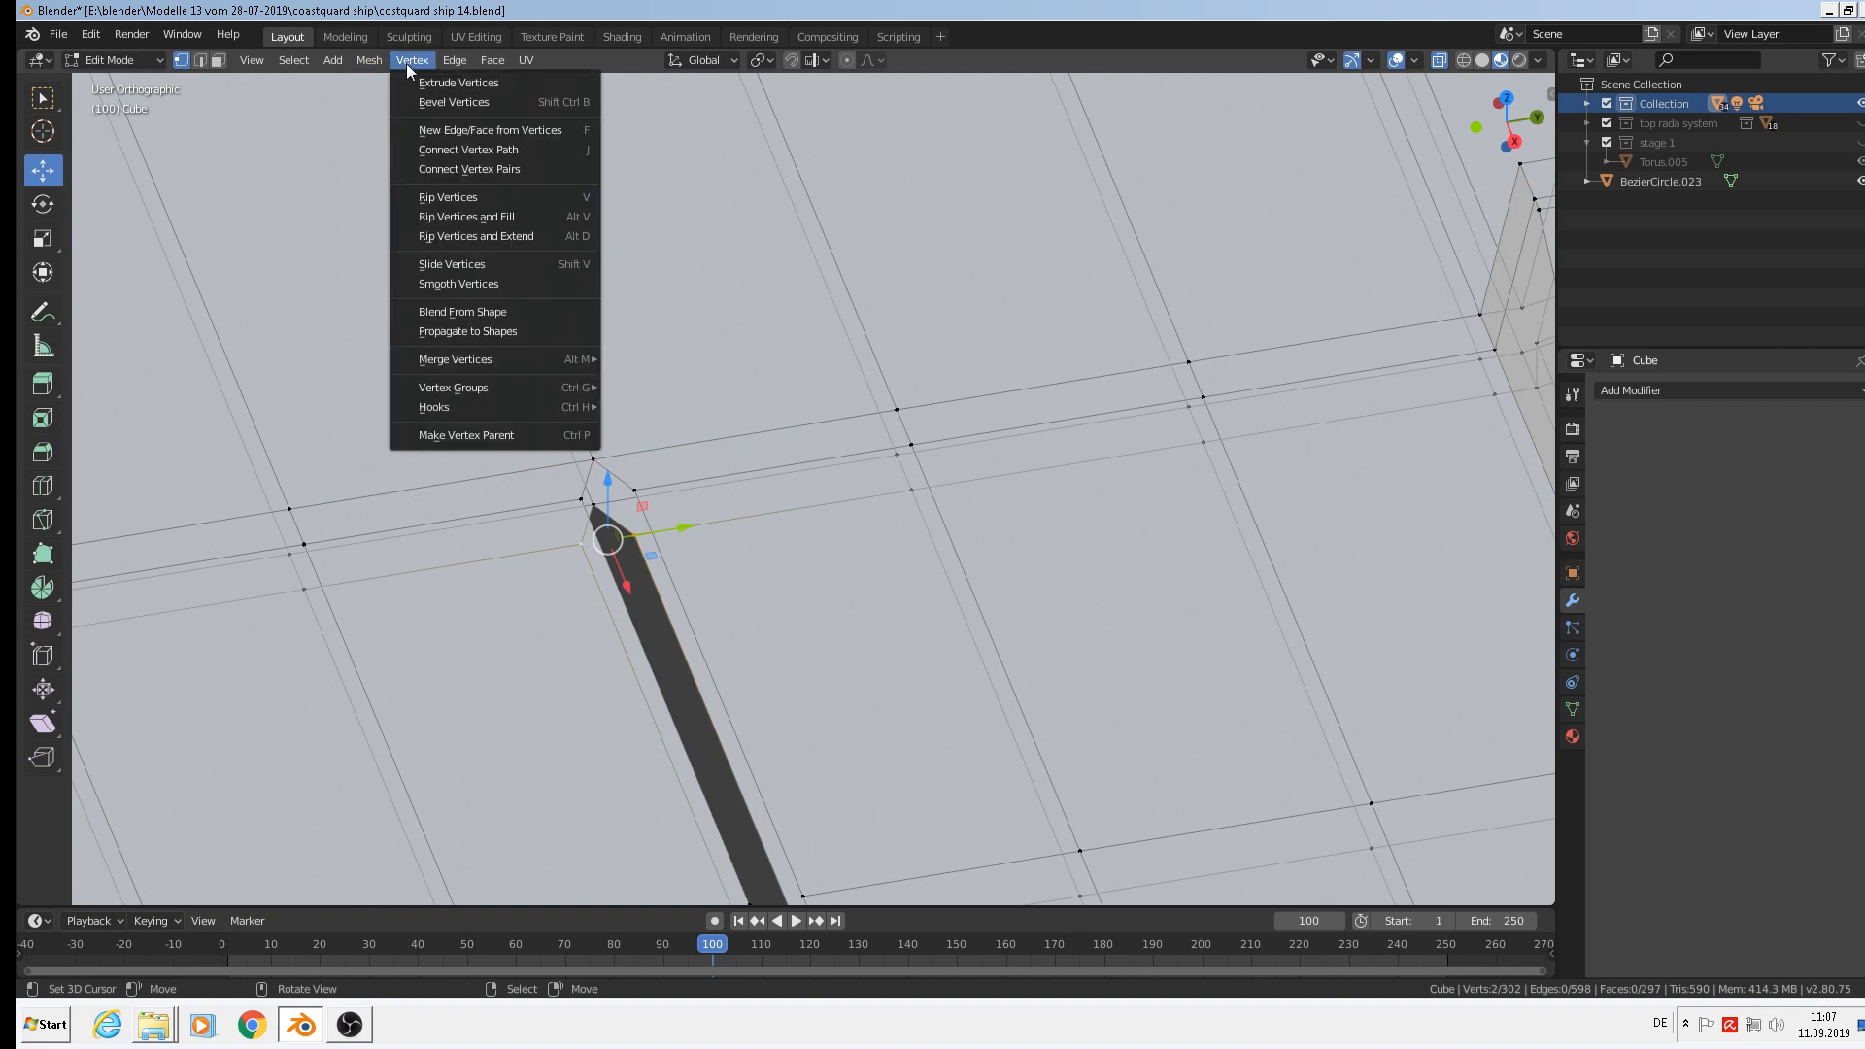
{"action": "mouse_move", "coordinate": [481, 362]}
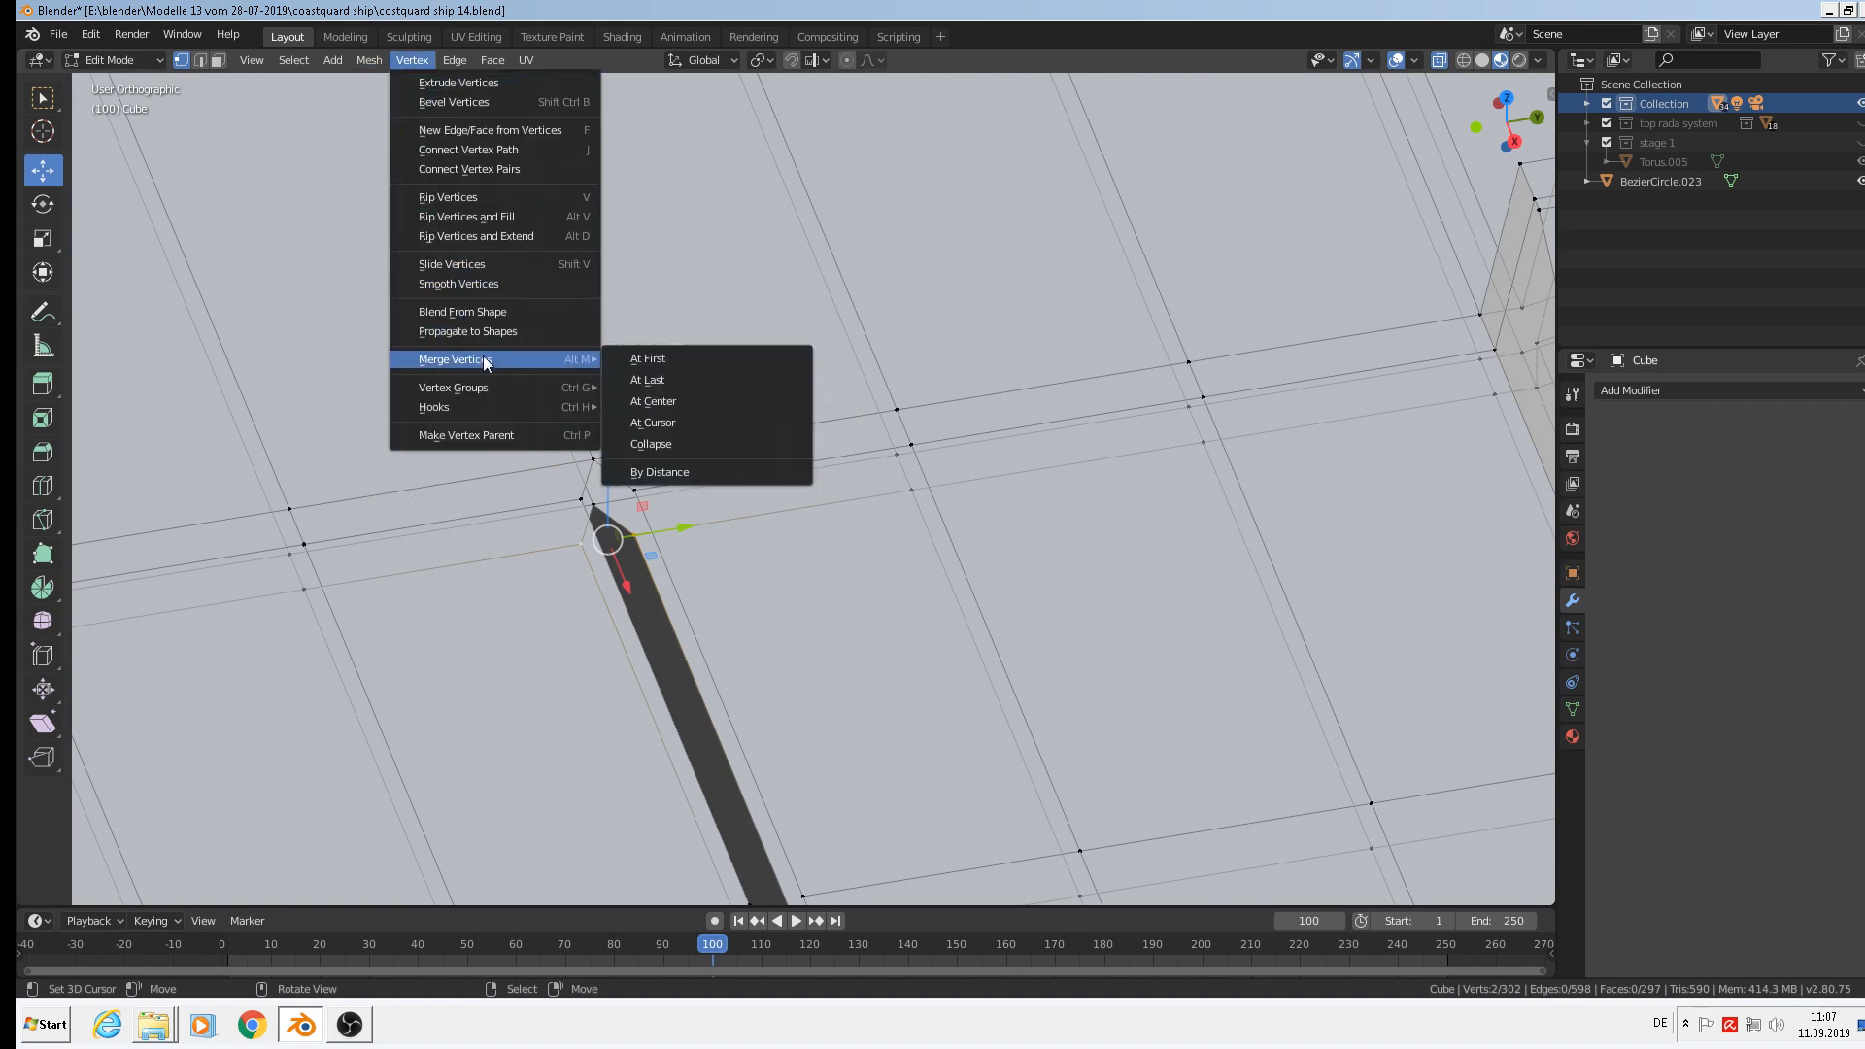
{"action": "left_click", "coordinate": [684, 406]}
Merge the two facing upper vertices at the second edge of the close pair of cross edges at their center.
{"action": "right_click", "coordinate": [637, 493]}
{"action": "right_click", "coordinate": [581, 500], "text": "shift"}
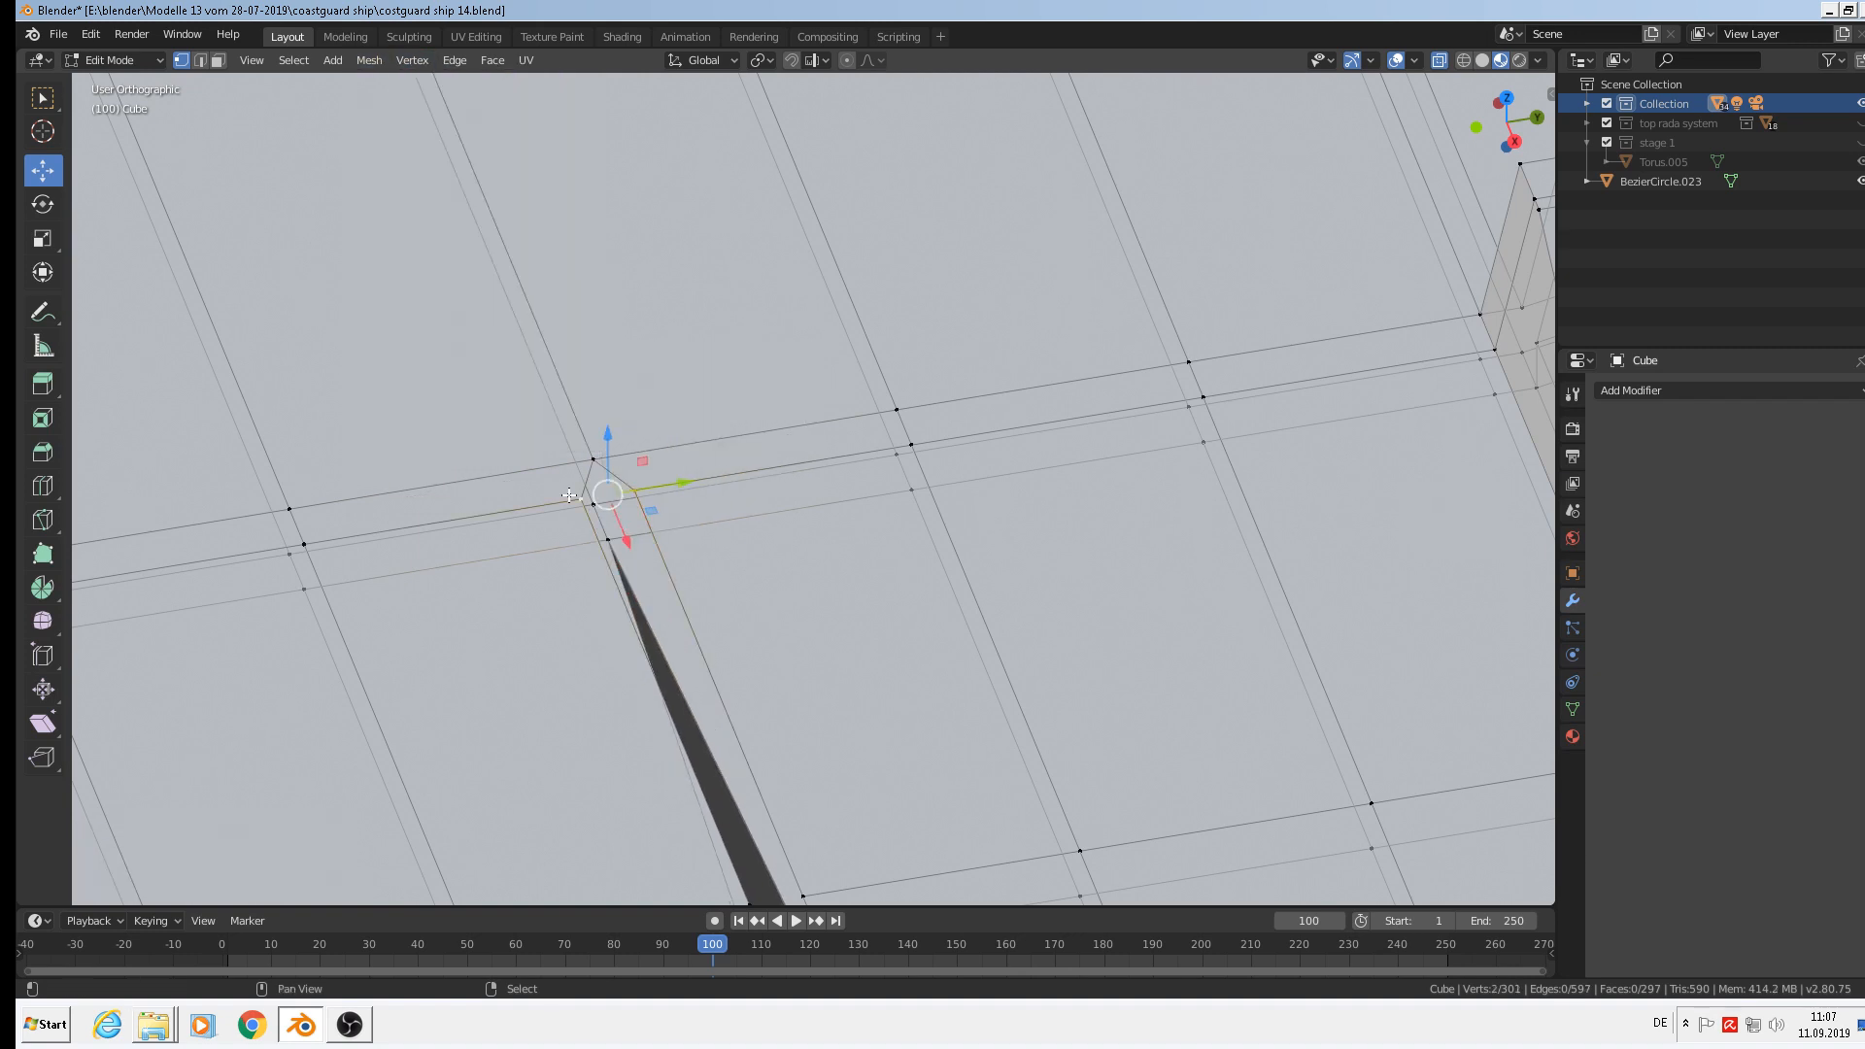
{"action": "left_click", "coordinate": [377, 62]}
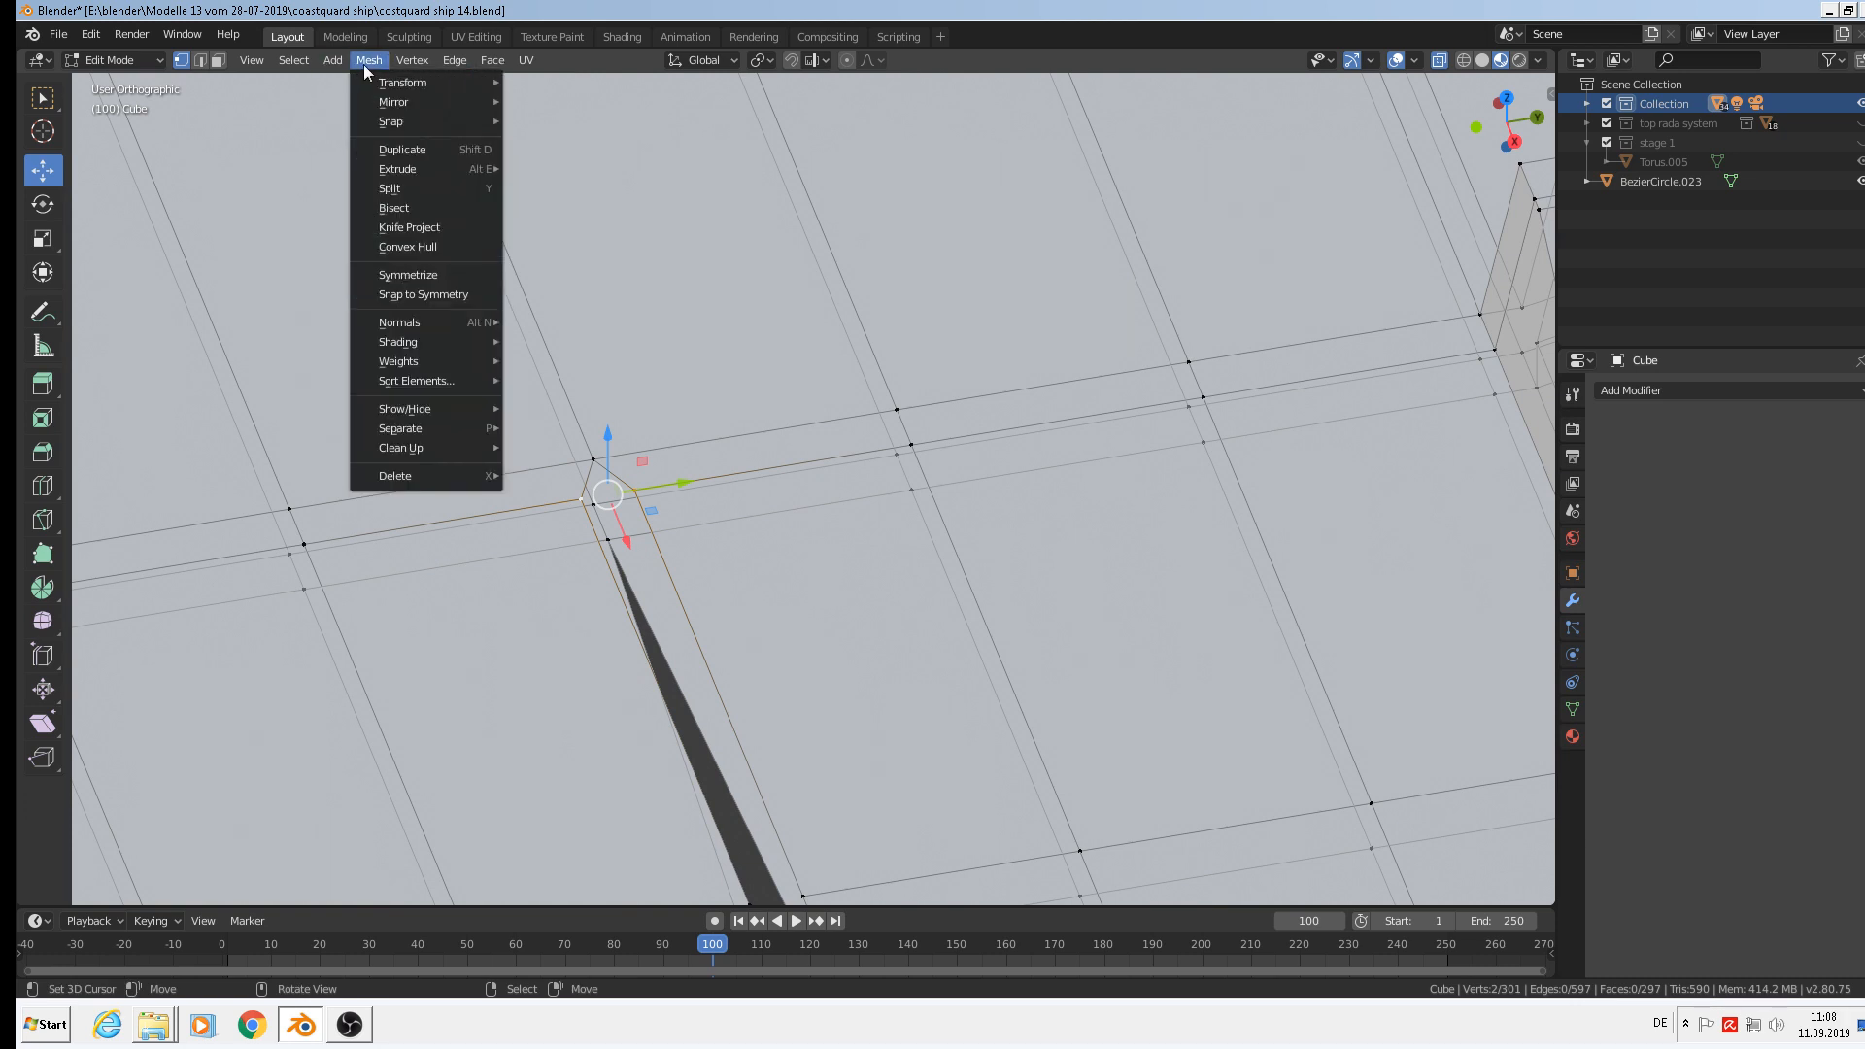
{"action": "mouse_move", "coordinate": [396, 60]}
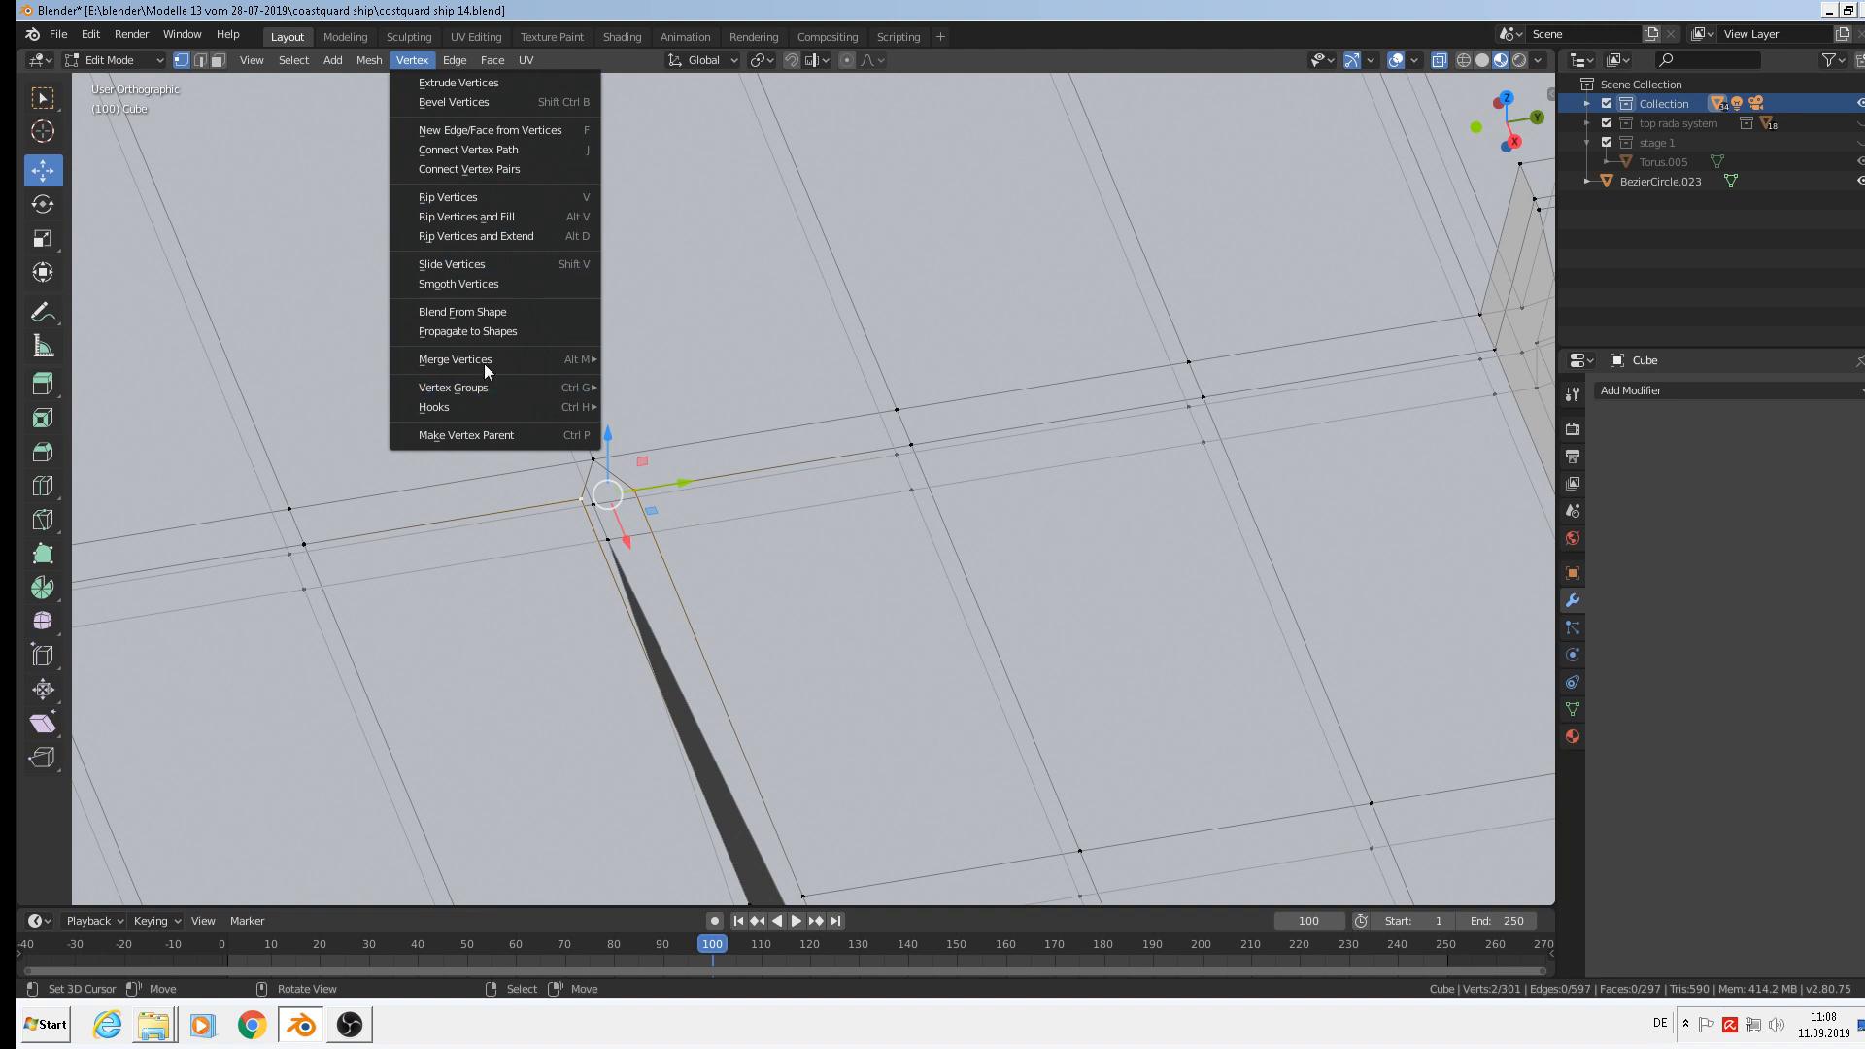
{"action": "mouse_move", "coordinate": [484, 362]}
{"action": "left_click", "coordinate": [673, 402]}
Merge the two facing lower vertices at the single cross edge just beyond the close pair at their center.
{"action": "scroll", "coordinate": [766, 445], "scroll_direction": "down", "scroll_amount": 4}
{"action": "middle_click_drag", "start_coordinate": [912, 676], "coordinate": [792, 510], "text": "shift"}
{"action": "scroll", "coordinate": [671, 525], "scroll_direction": "up", "scroll_amount": 4}
{"action": "right_click", "coordinate": [657, 521]}
{"action": "right_click", "coordinate": [602, 521], "text": "shift"}
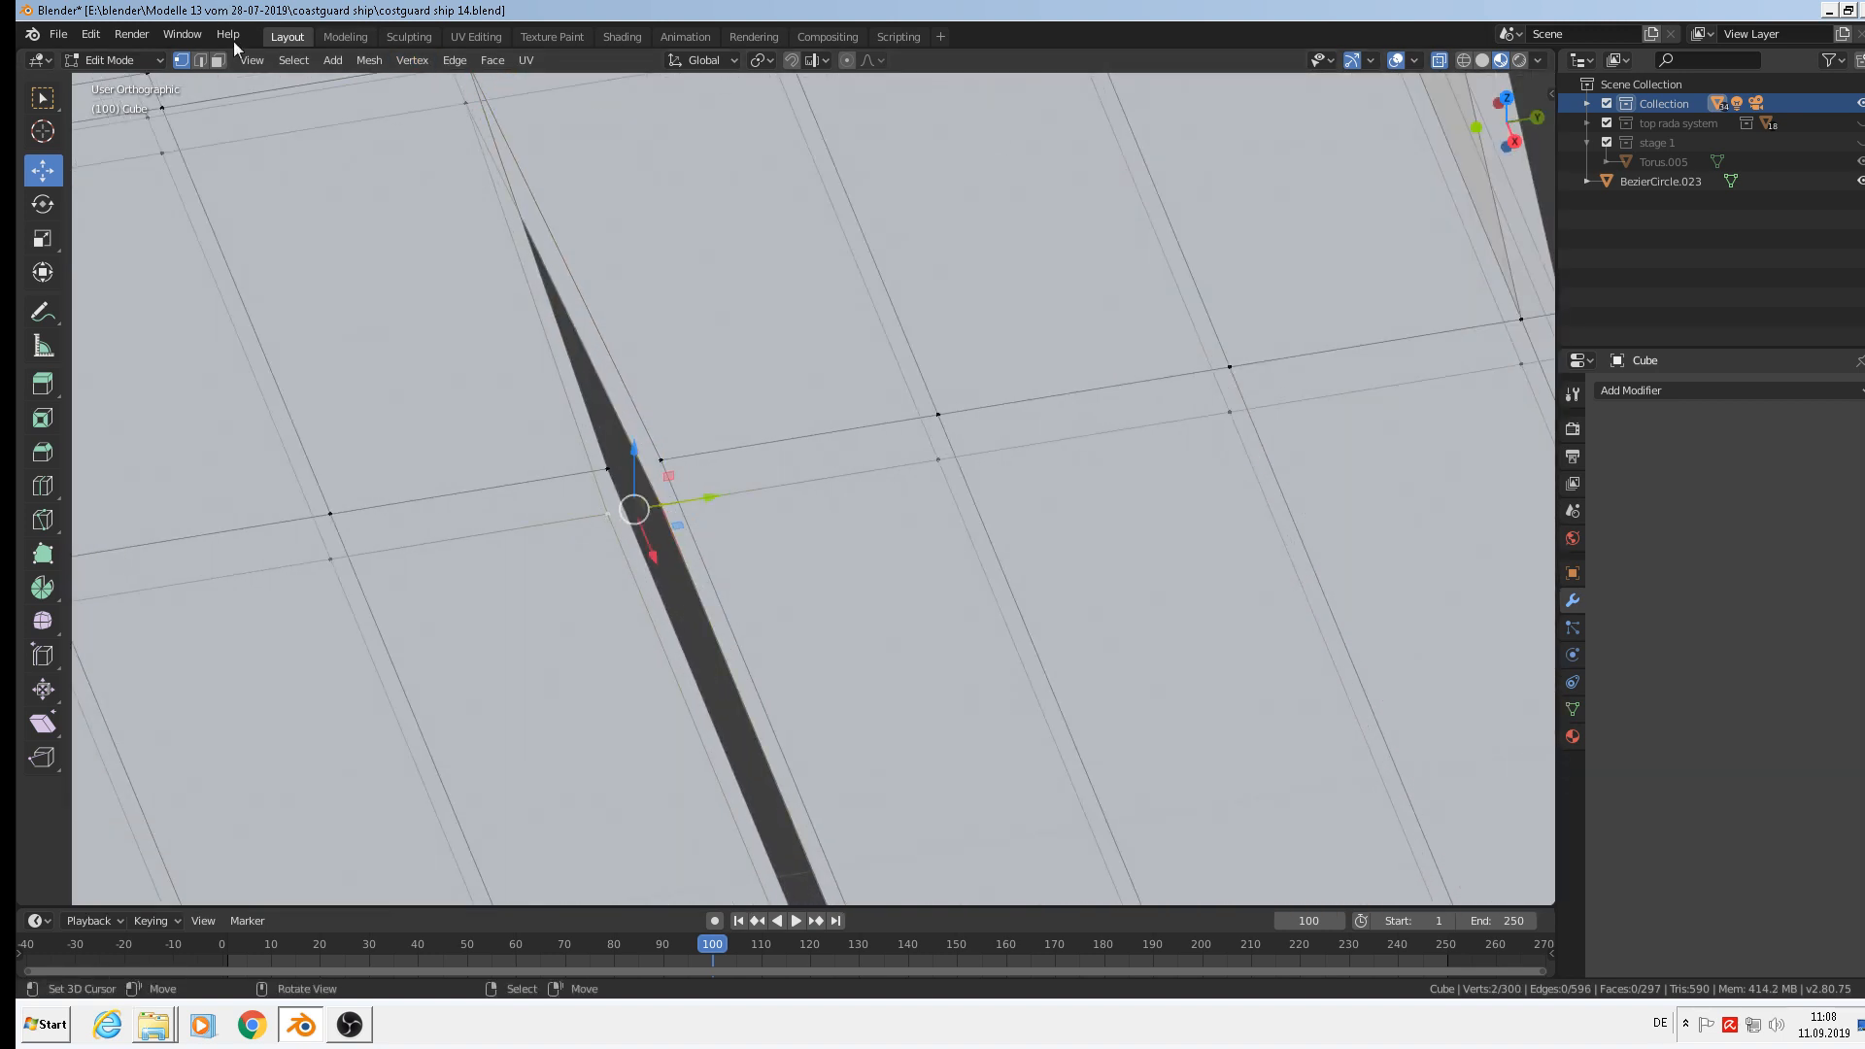
{"action": "left_click", "coordinate": [398, 62]}
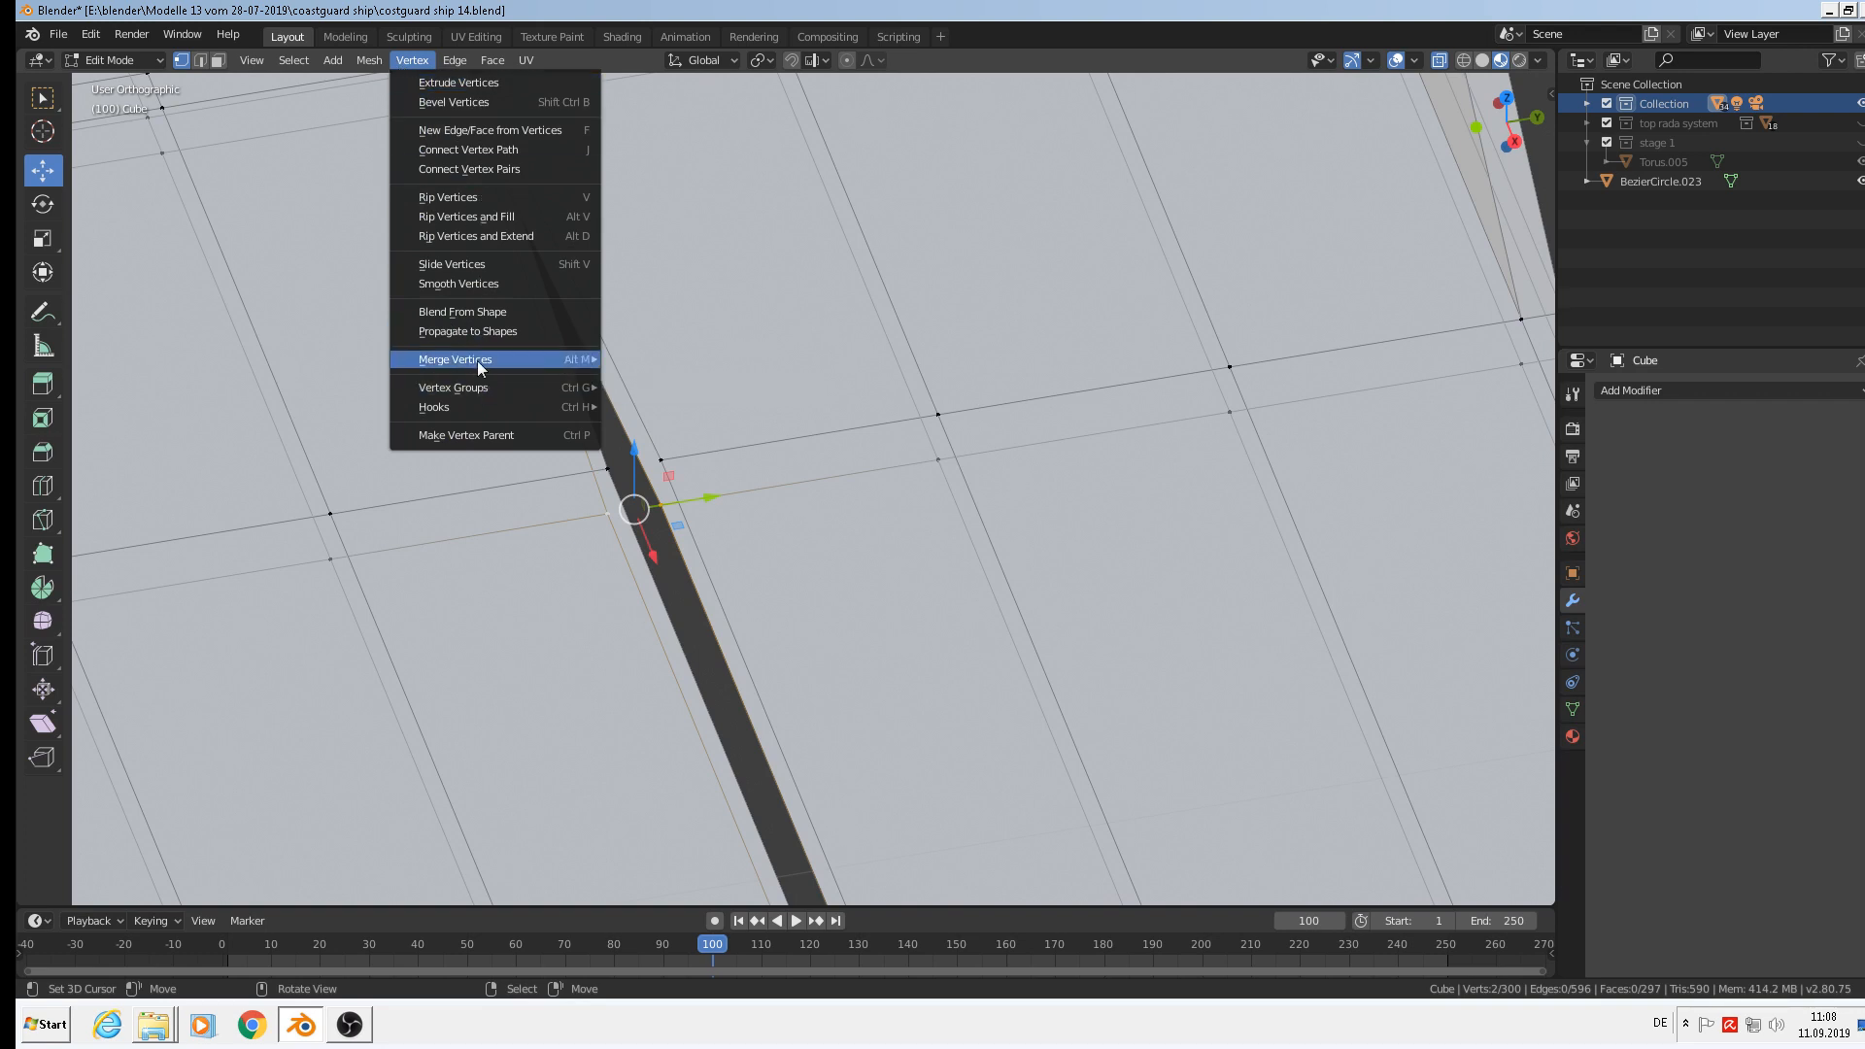
{"action": "mouse_move", "coordinate": [475, 359]}
{"action": "left_click", "coordinate": [686, 402]}
Merge the two facing upper vertices at the single cross edge just beyond the close pair at their center.
{"action": "right_click", "coordinate": [661, 459]}
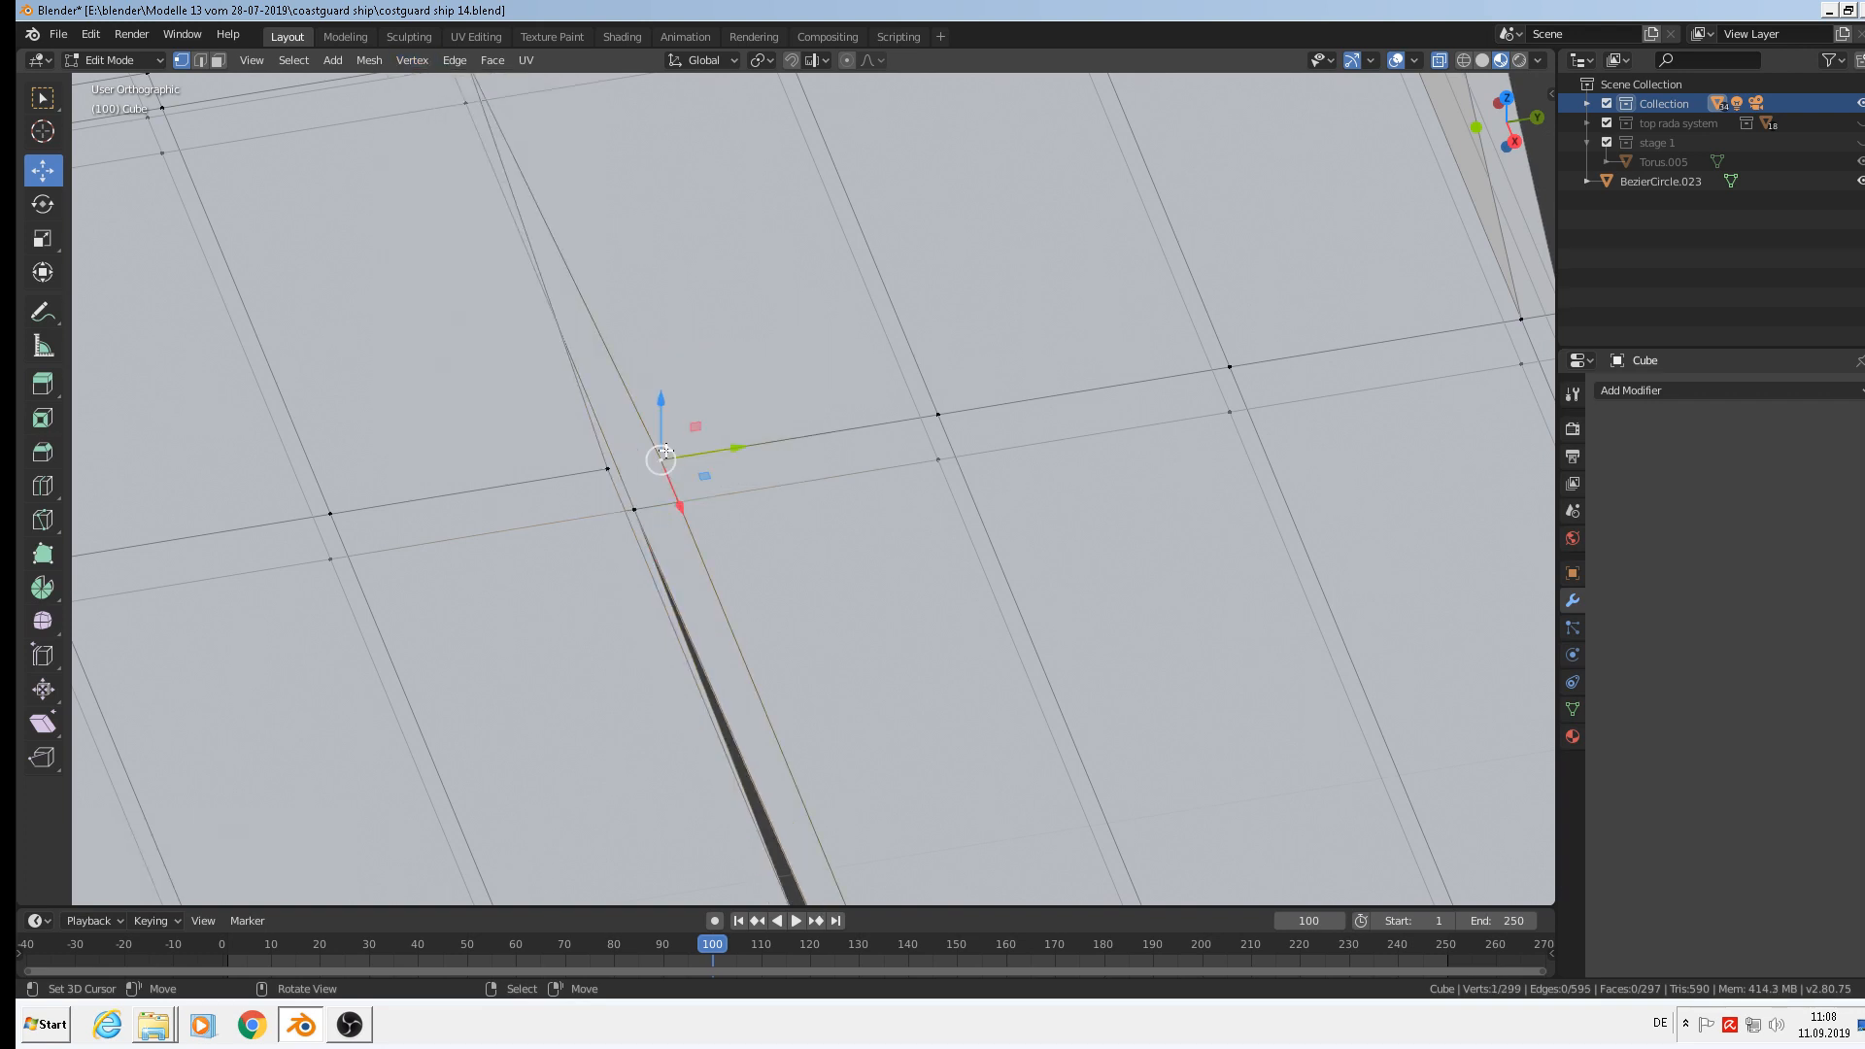
{"action": "right_click", "coordinate": [607, 469], "text": "shift"}
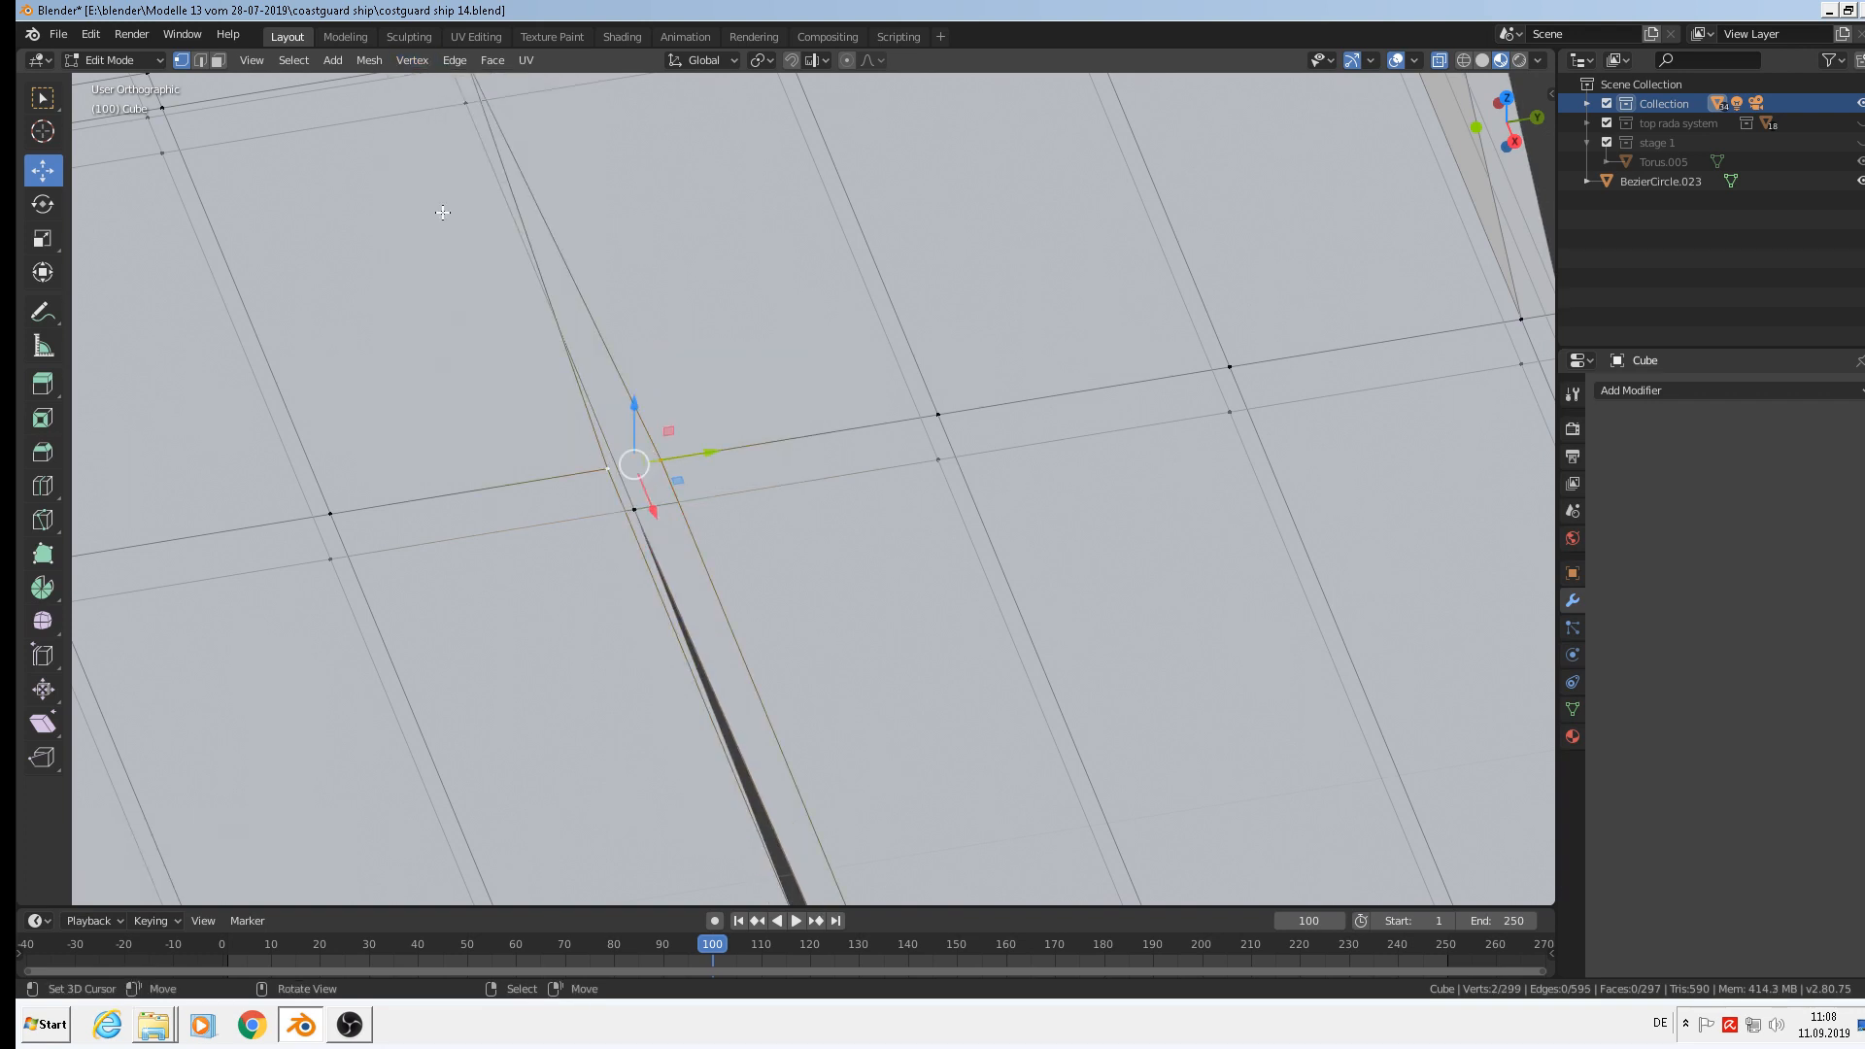
{"action": "left_click", "coordinate": [406, 61]}
{"action": "mouse_move", "coordinate": [534, 384]}
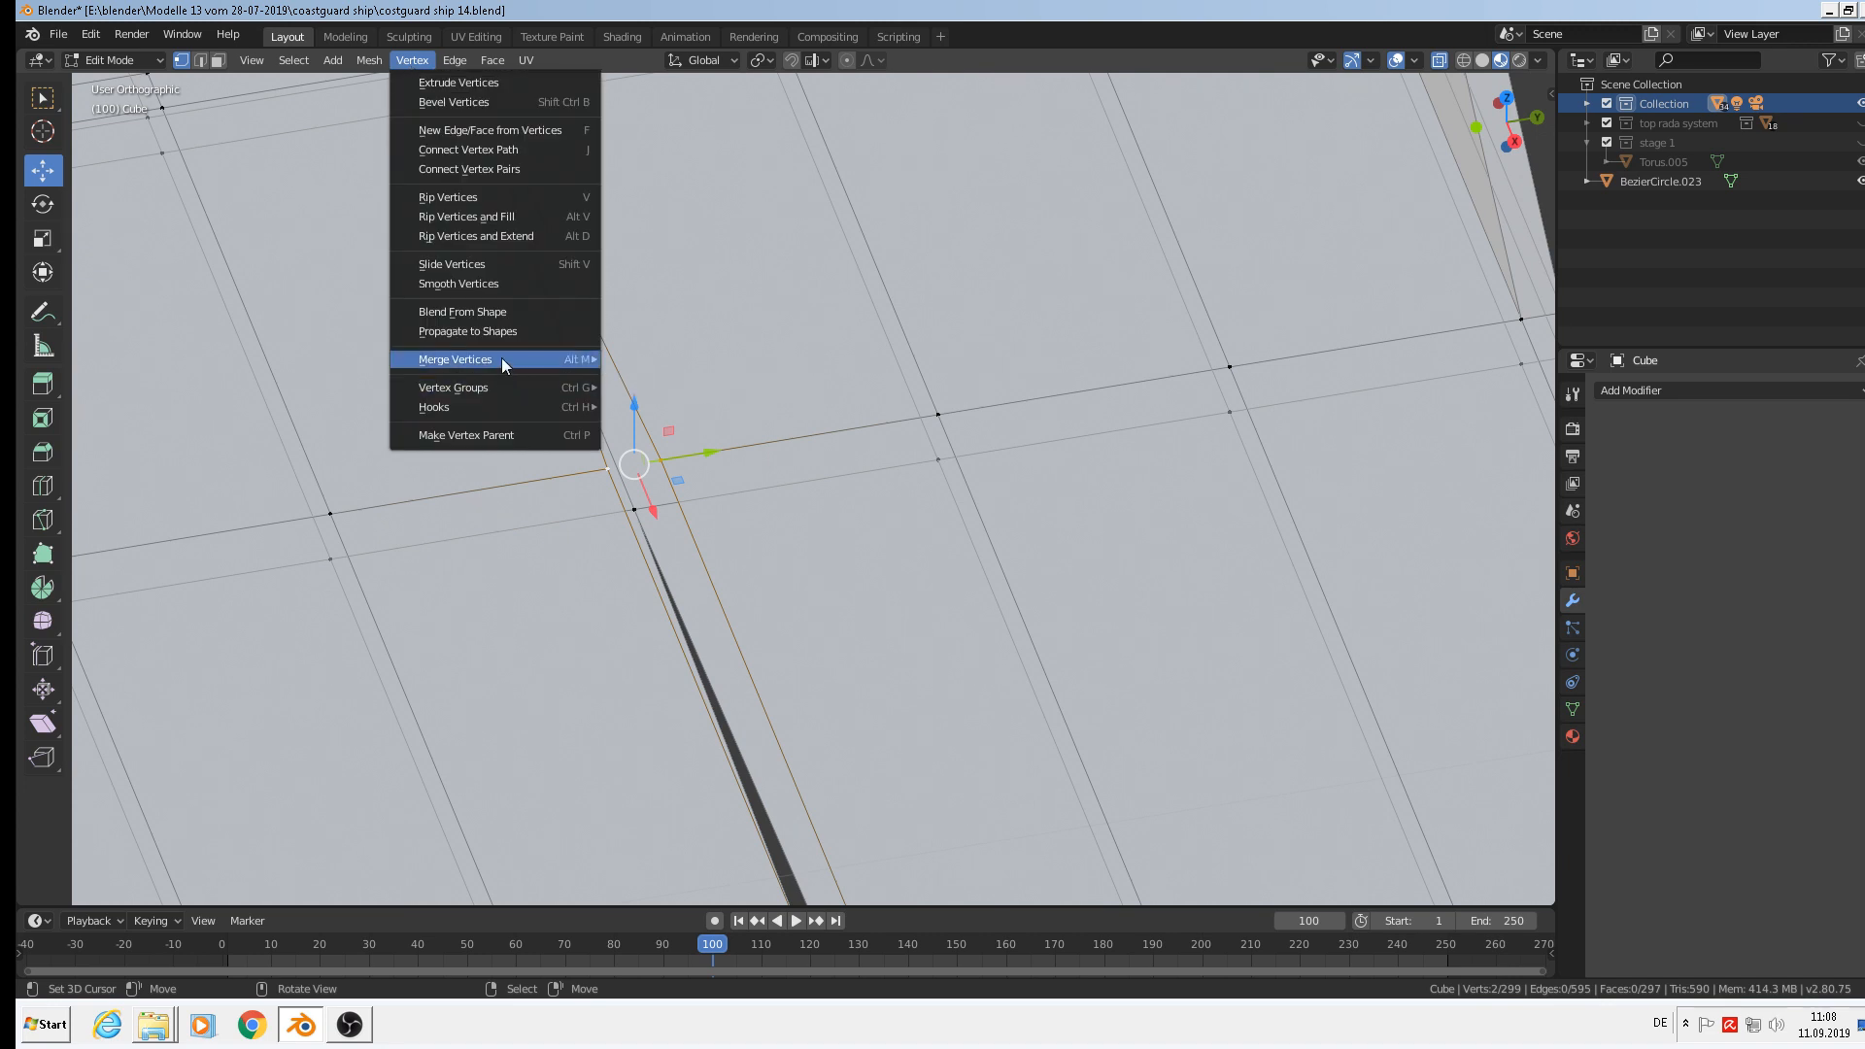
{"action": "left_click", "coordinate": [680, 403]}
Merge the two facing lower vertices at the last cross edge before the deck's tapered end at their center.
{"action": "scroll", "coordinate": [778, 466], "scroll_direction": "down", "scroll_amount": 5}
{"action": "middle_click_drag", "start_coordinate": [935, 564], "coordinate": [691, 120], "text": "shift"}
{"action": "scroll", "coordinate": [678, 396], "scroll_direction": "up", "scroll_amount": 3}
{"action": "left_click", "coordinate": [625, 643]}
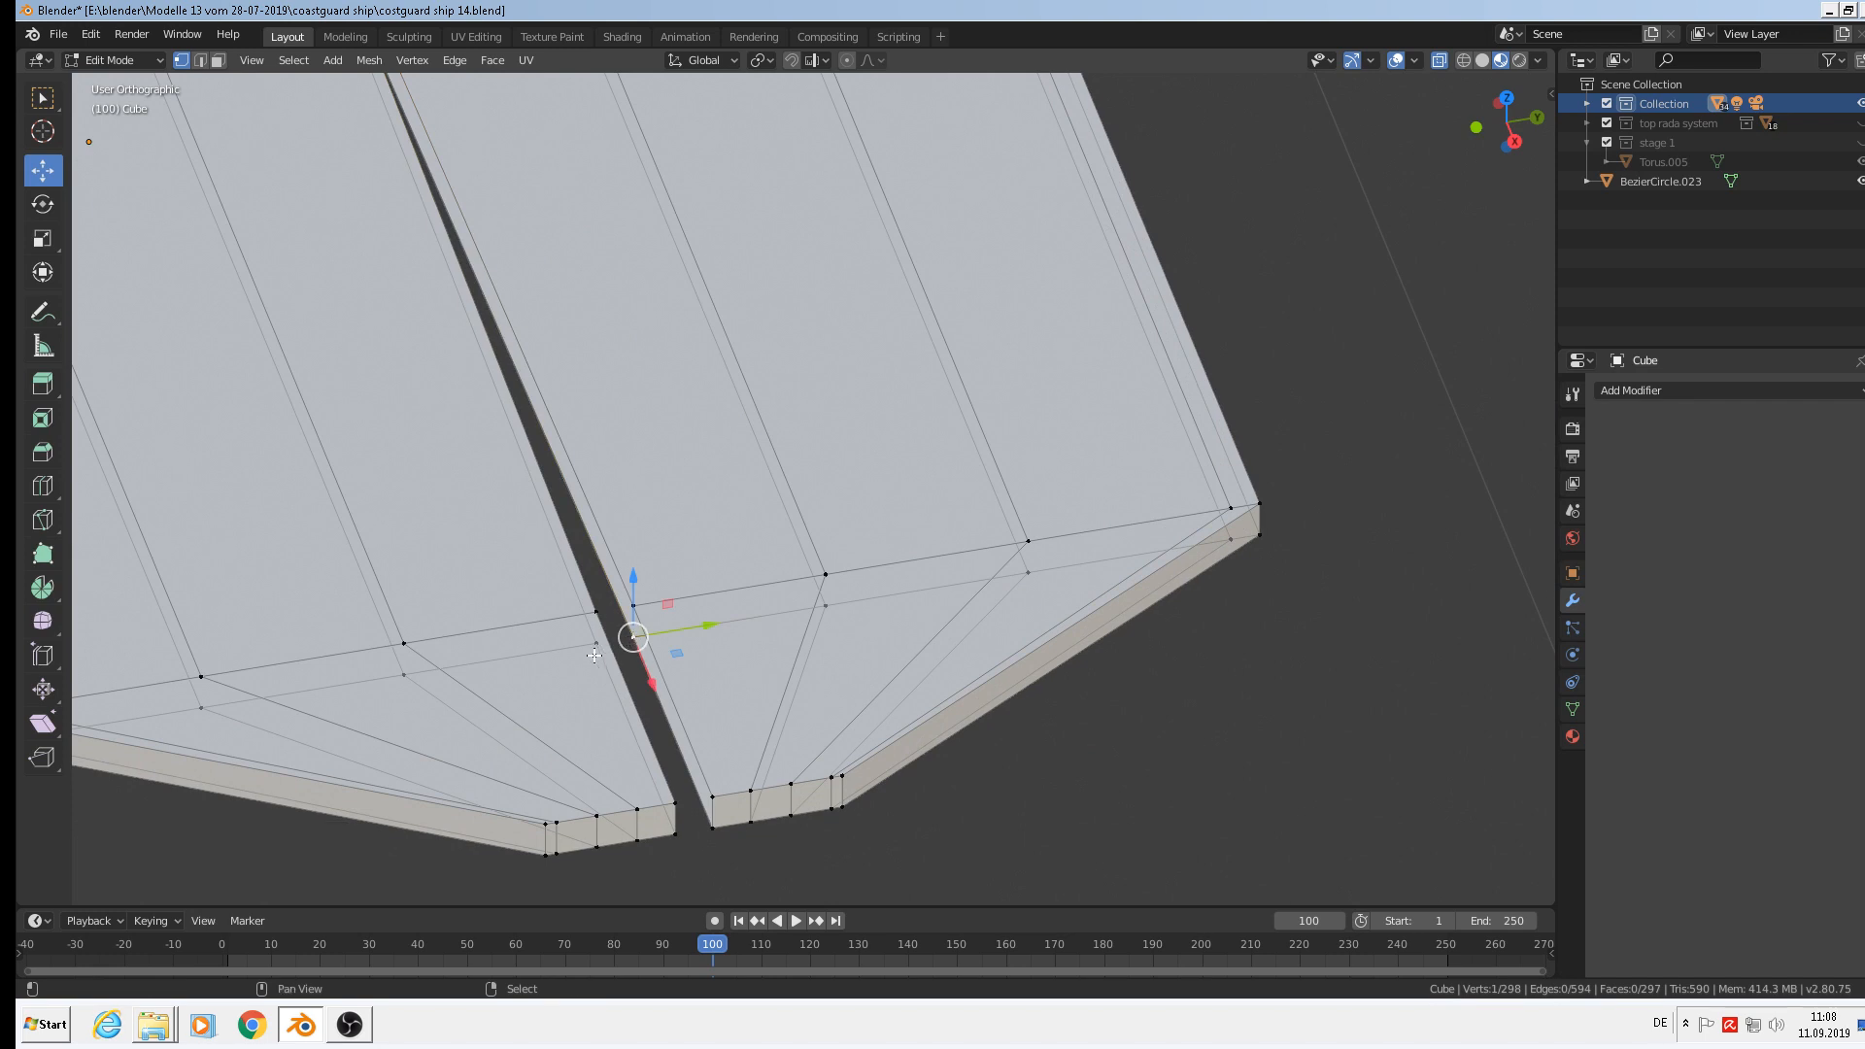
{"action": "left_click", "coordinate": [420, 61]}
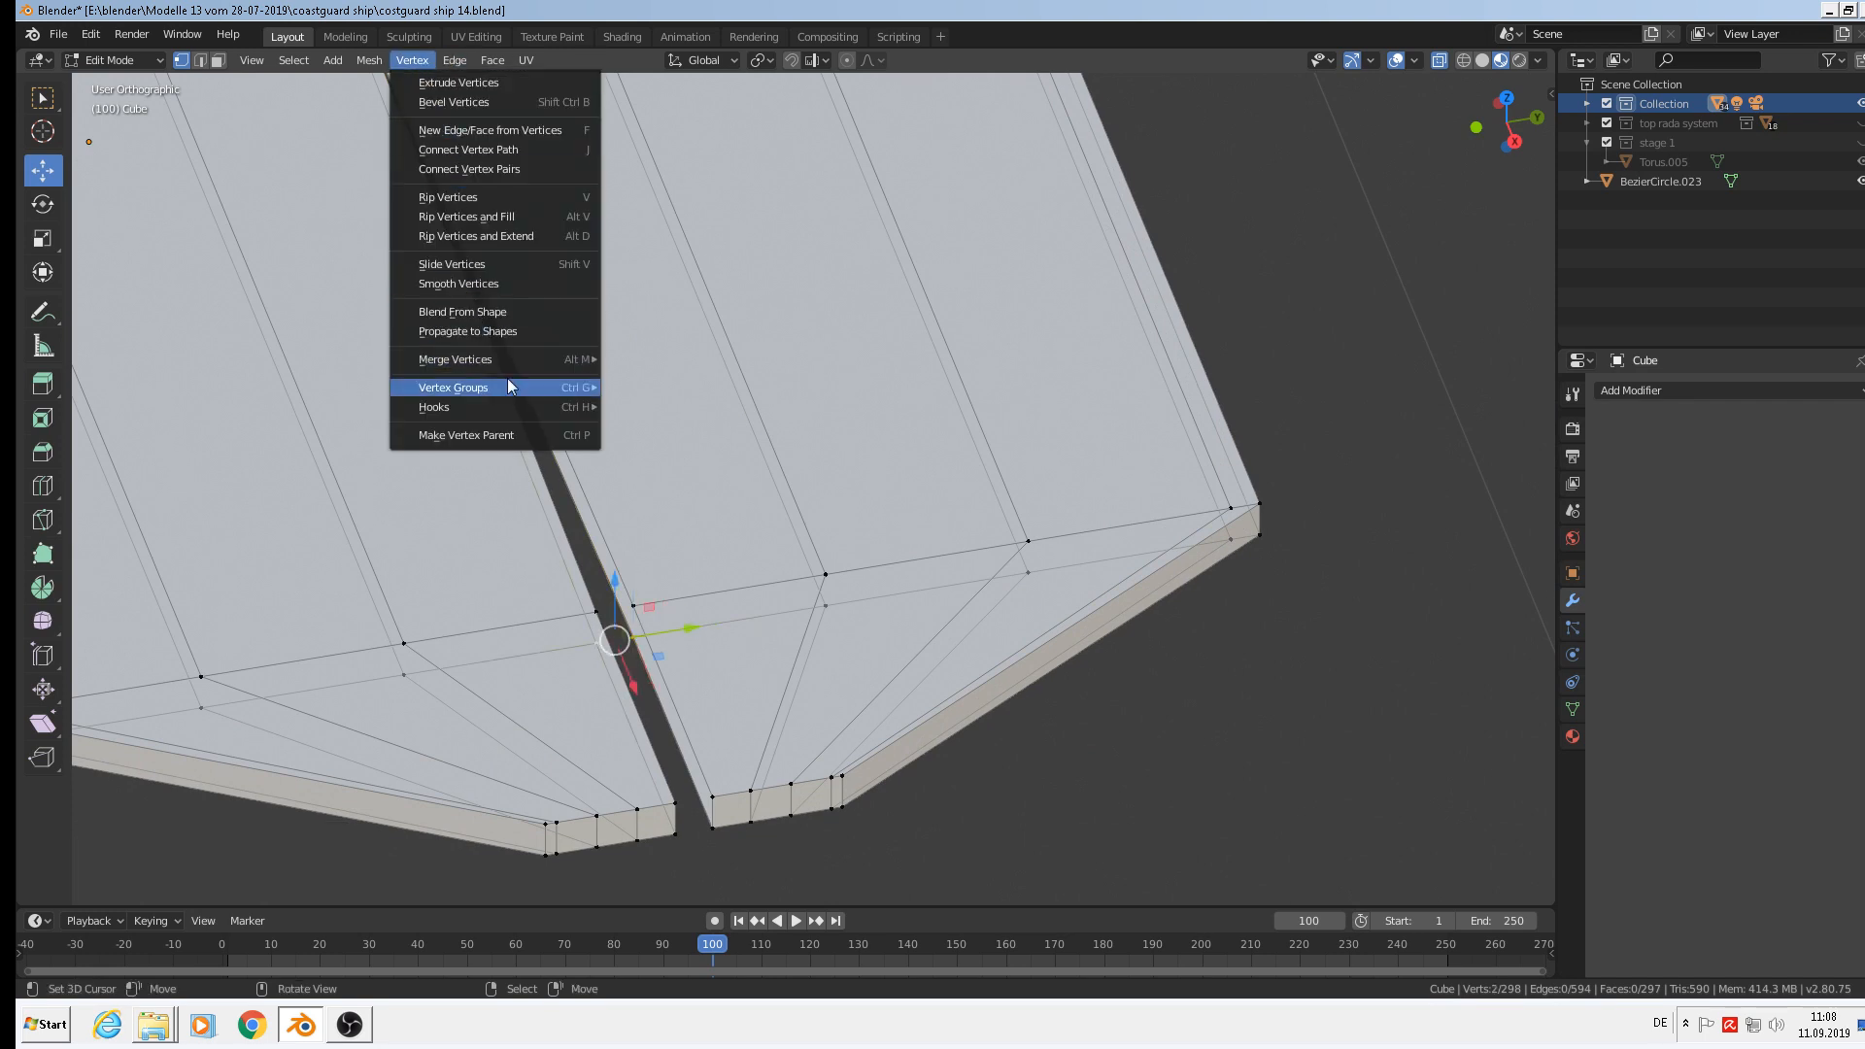
{"action": "mouse_move", "coordinate": [499, 363]}
{"action": "left_click", "coordinate": [659, 407]}
Merge the two facing upper vertices at the last cross edge before the deck's tapered end at their center.
{"action": "right_click", "coordinate": [636, 606]}
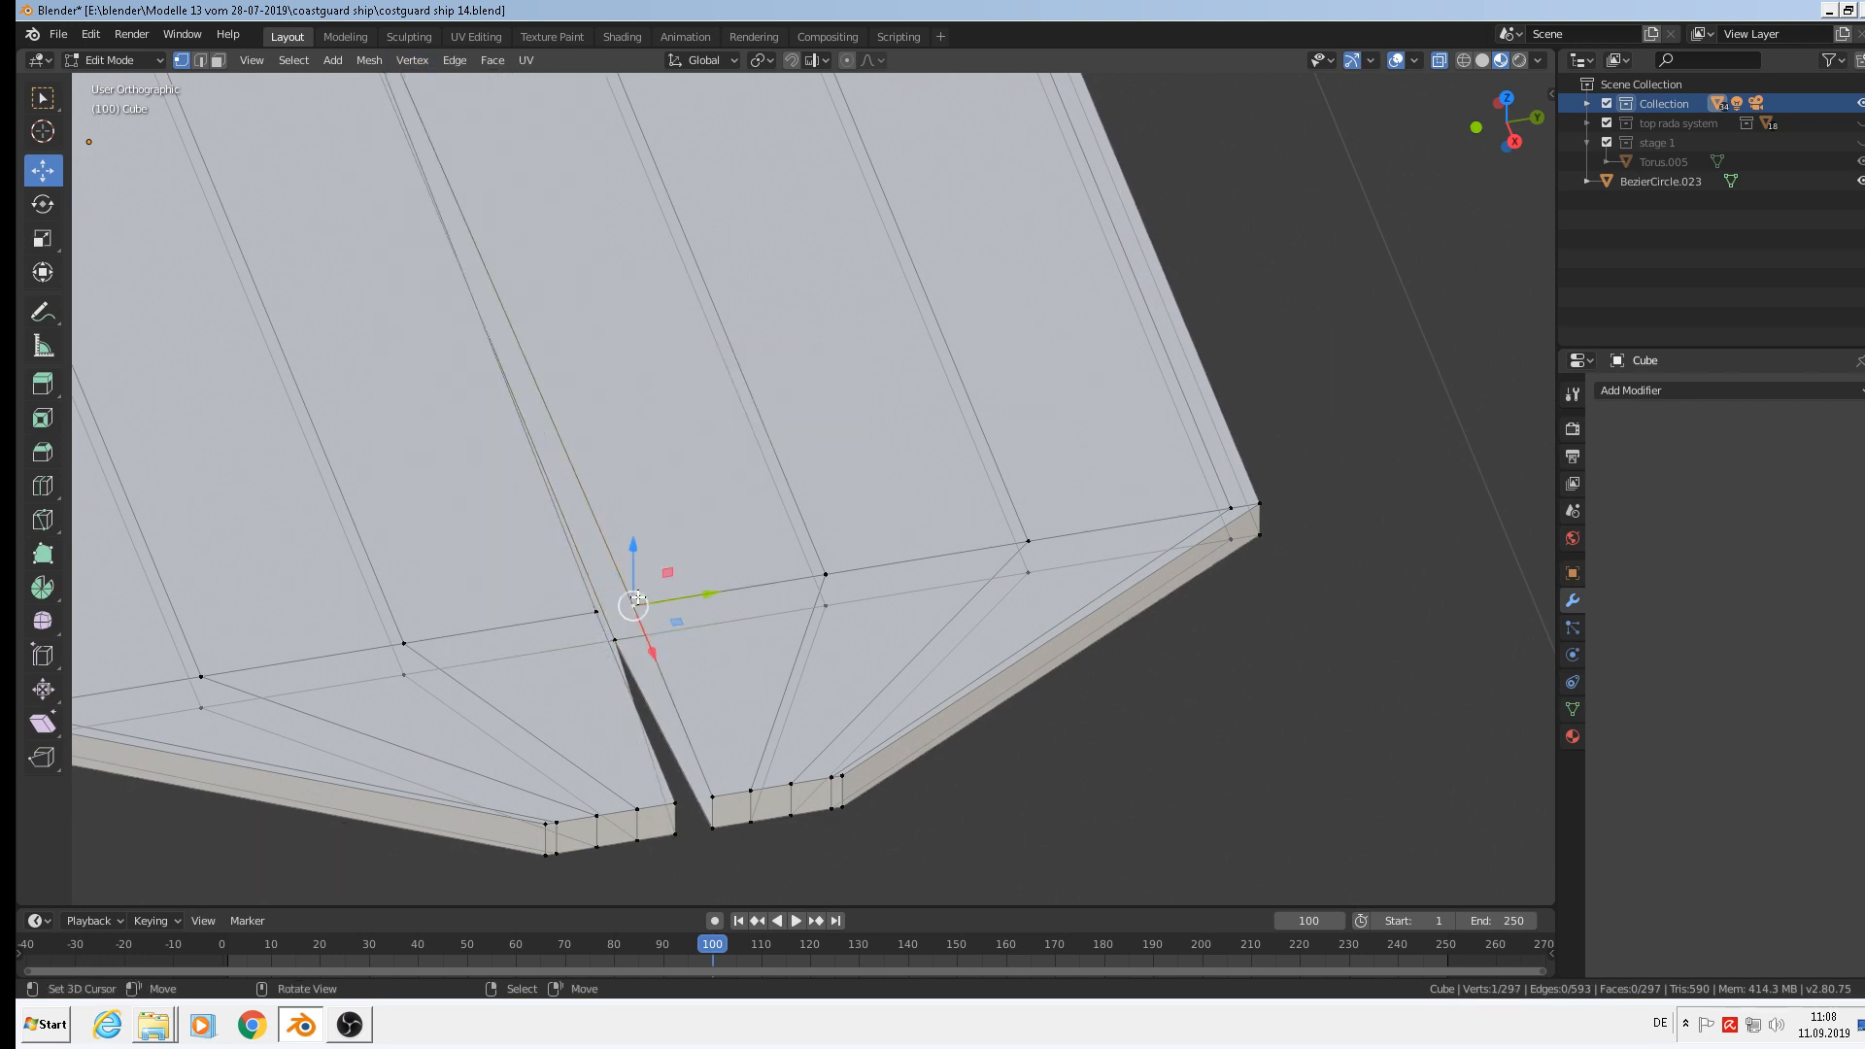
{"action": "right_click", "coordinate": [598, 612], "text": "shift"}
{"action": "left_click", "coordinate": [412, 61]}
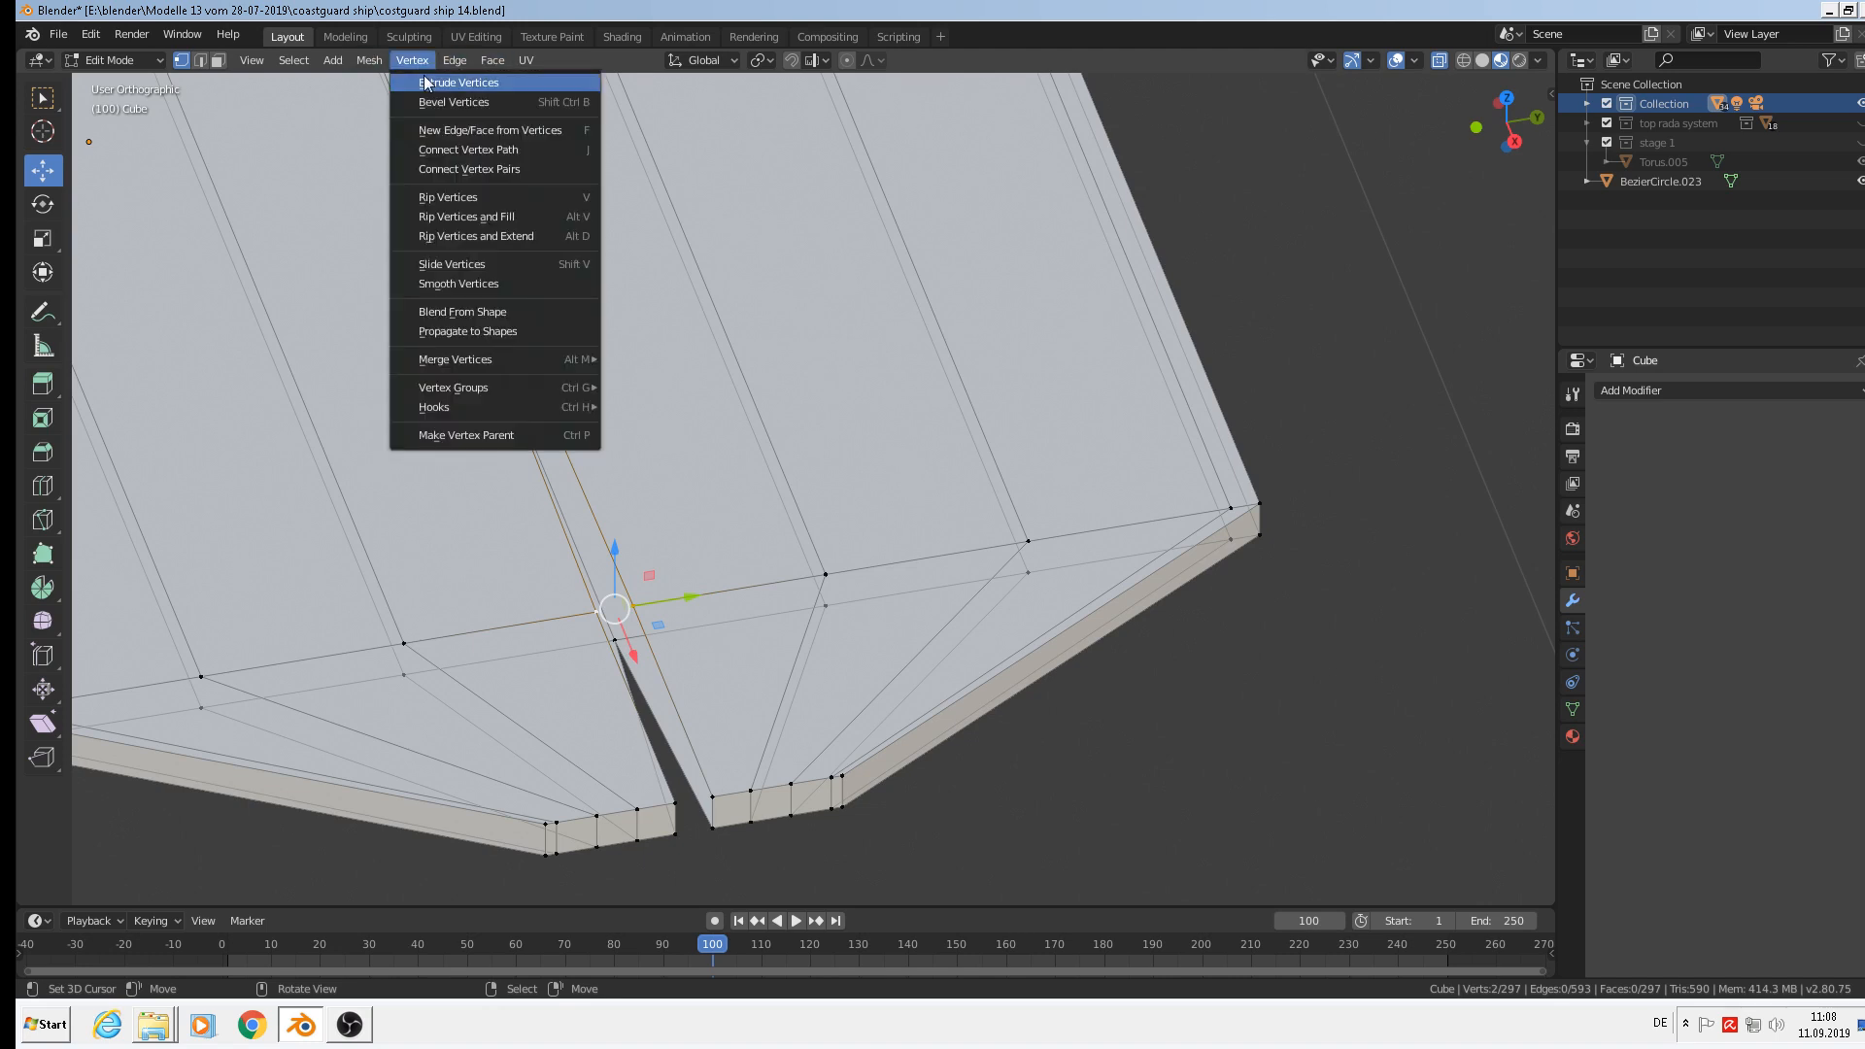
{"action": "mouse_move", "coordinate": [490, 361]}
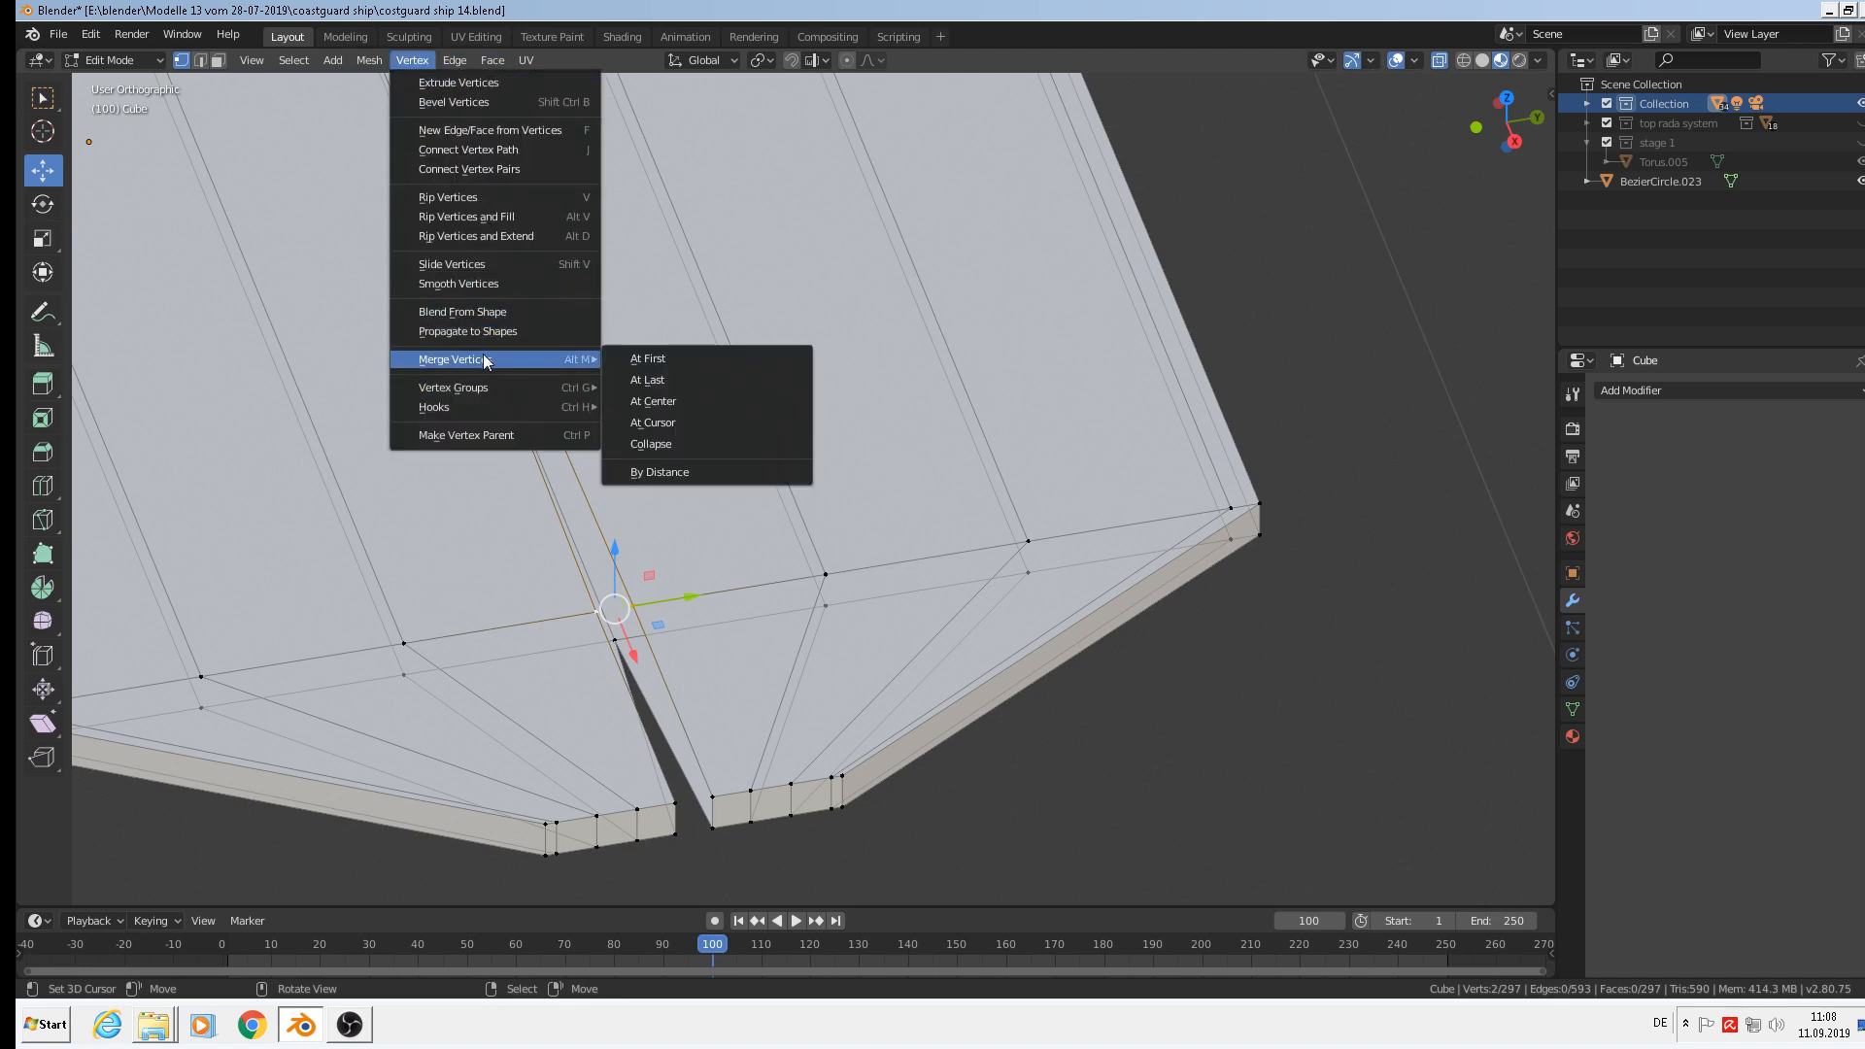
{"action": "left_click", "coordinate": [684, 383]}
Merge the two facing lower vertices on the outer edge of the deck's tapered end at their center.
{"action": "middle_click_drag", "start_coordinate": [814, 620], "coordinate": [791, 385], "text": "shift"}
{"action": "scroll", "coordinate": [679, 519], "scroll_direction": "up", "scroll_amount": 2}
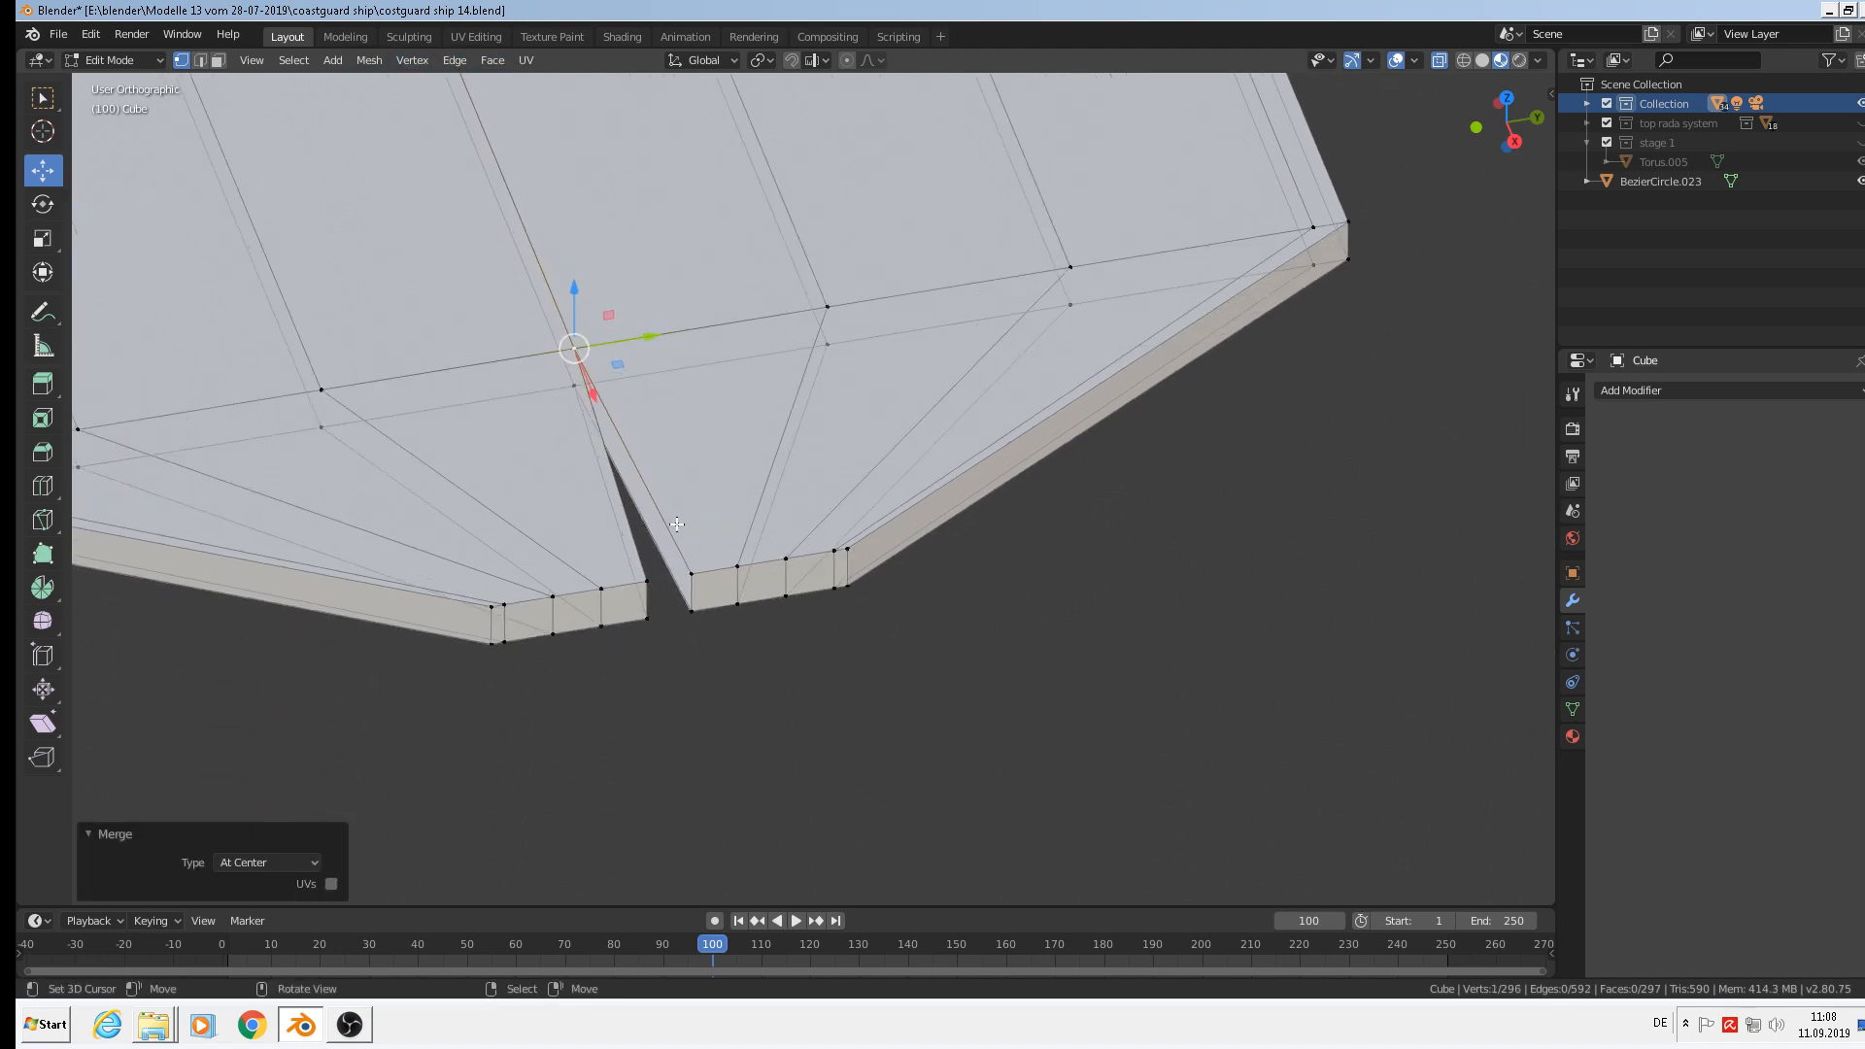
{"action": "right_click", "coordinate": [712, 642]}
{"action": "right_click", "coordinate": [655, 643], "text": "shift"}
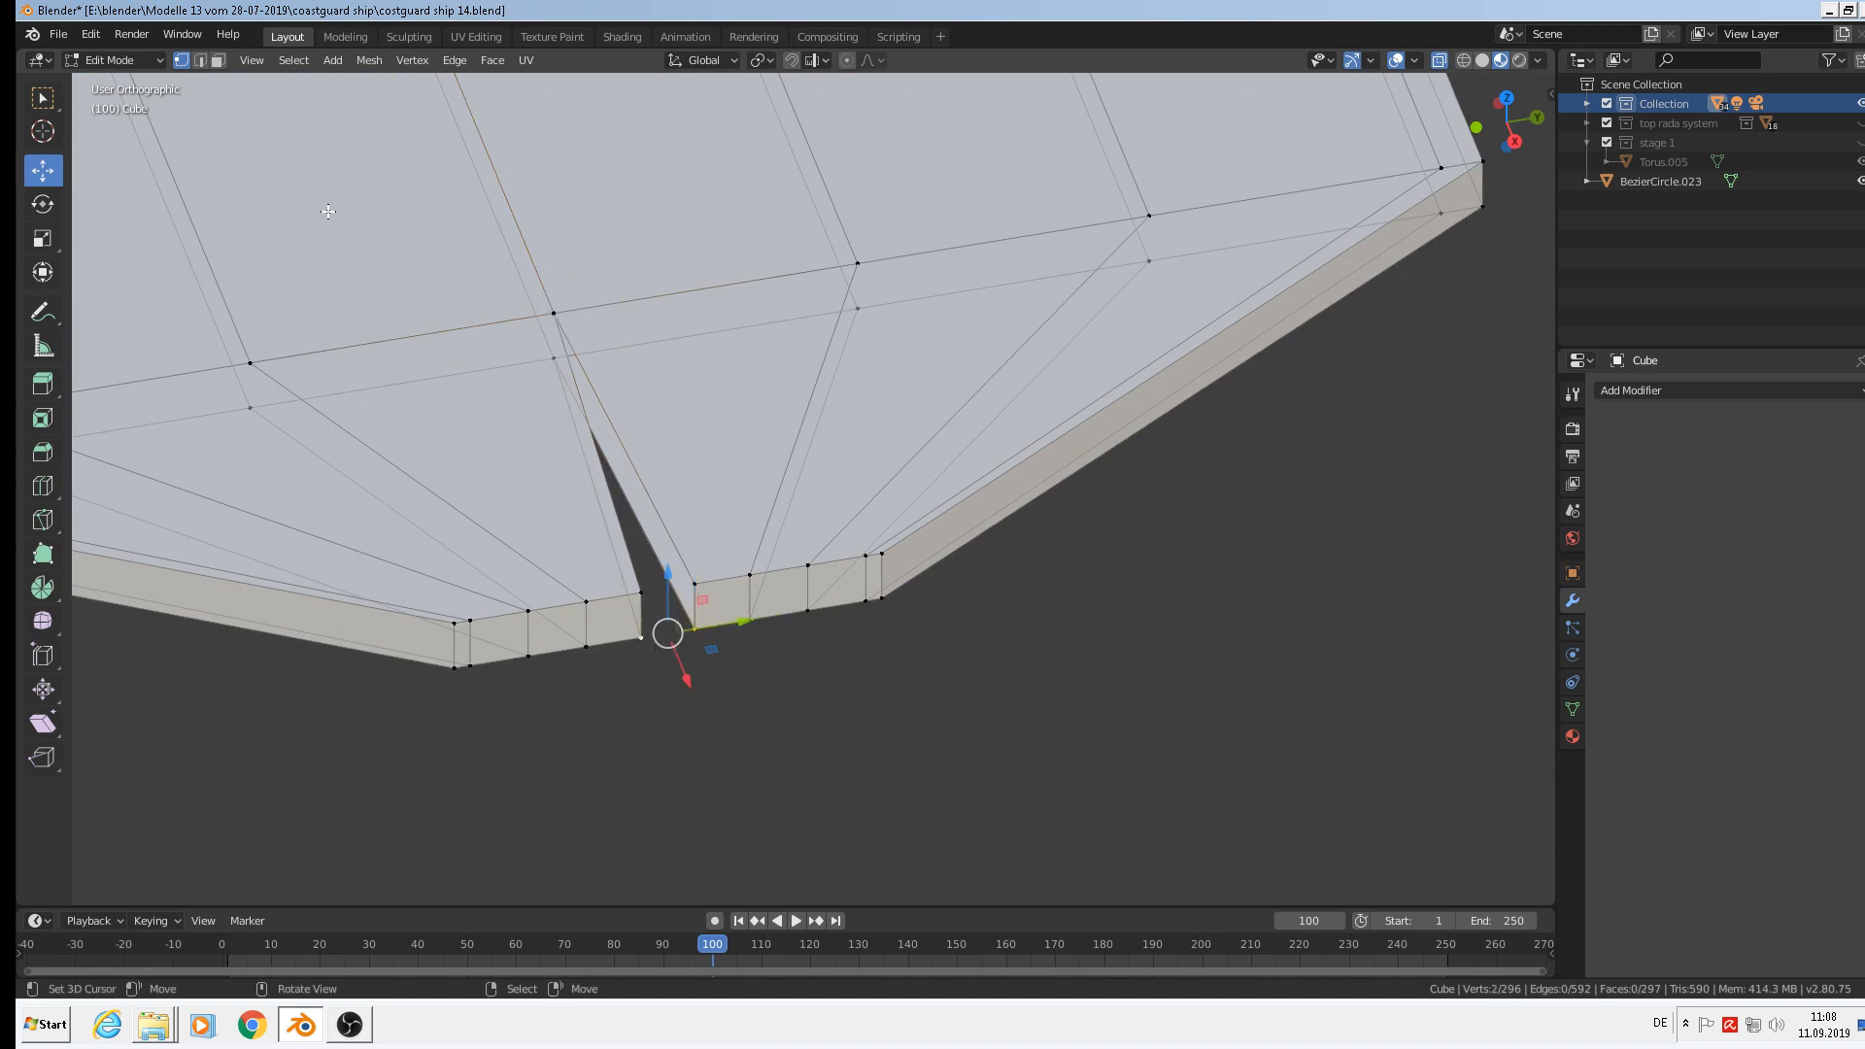
{"action": "left_click", "coordinate": [366, 60]}
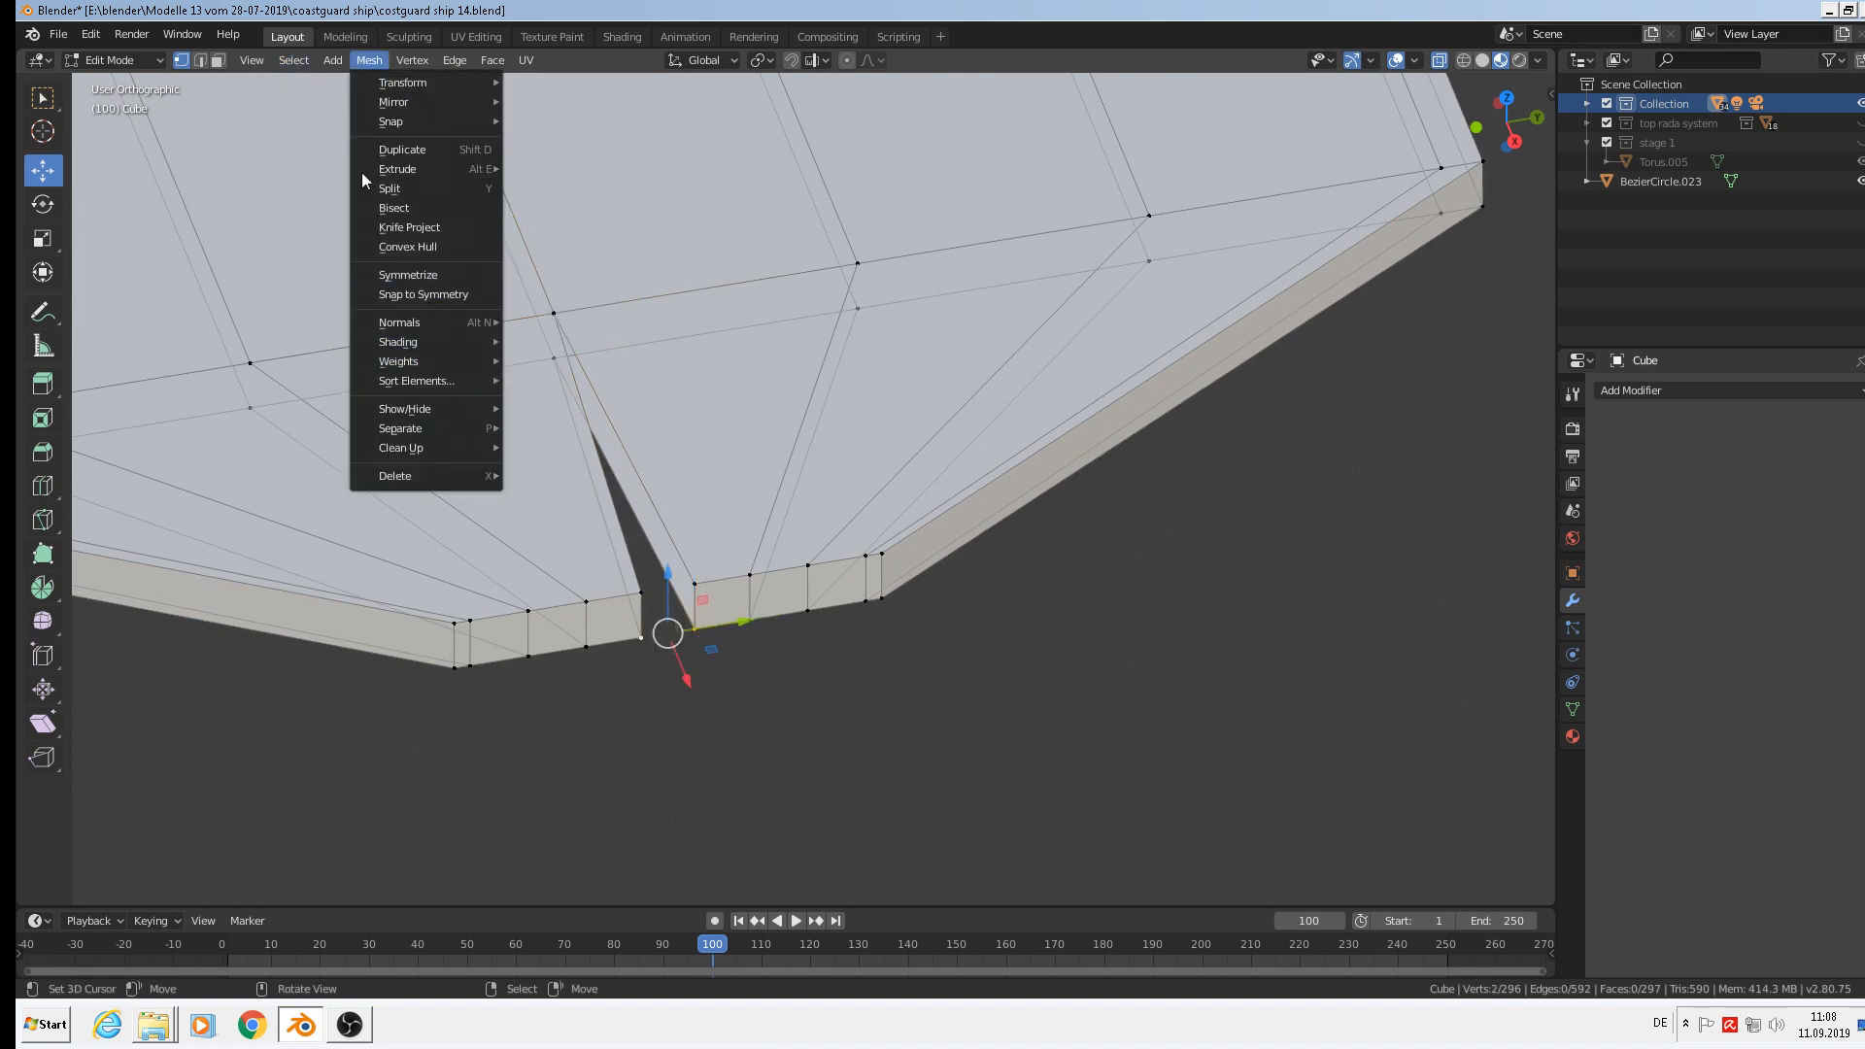
{"action": "left_click", "coordinate": [415, 62]}
{"action": "left_click", "coordinate": [419, 62]}
{"action": "mouse_move", "coordinate": [468, 361]}
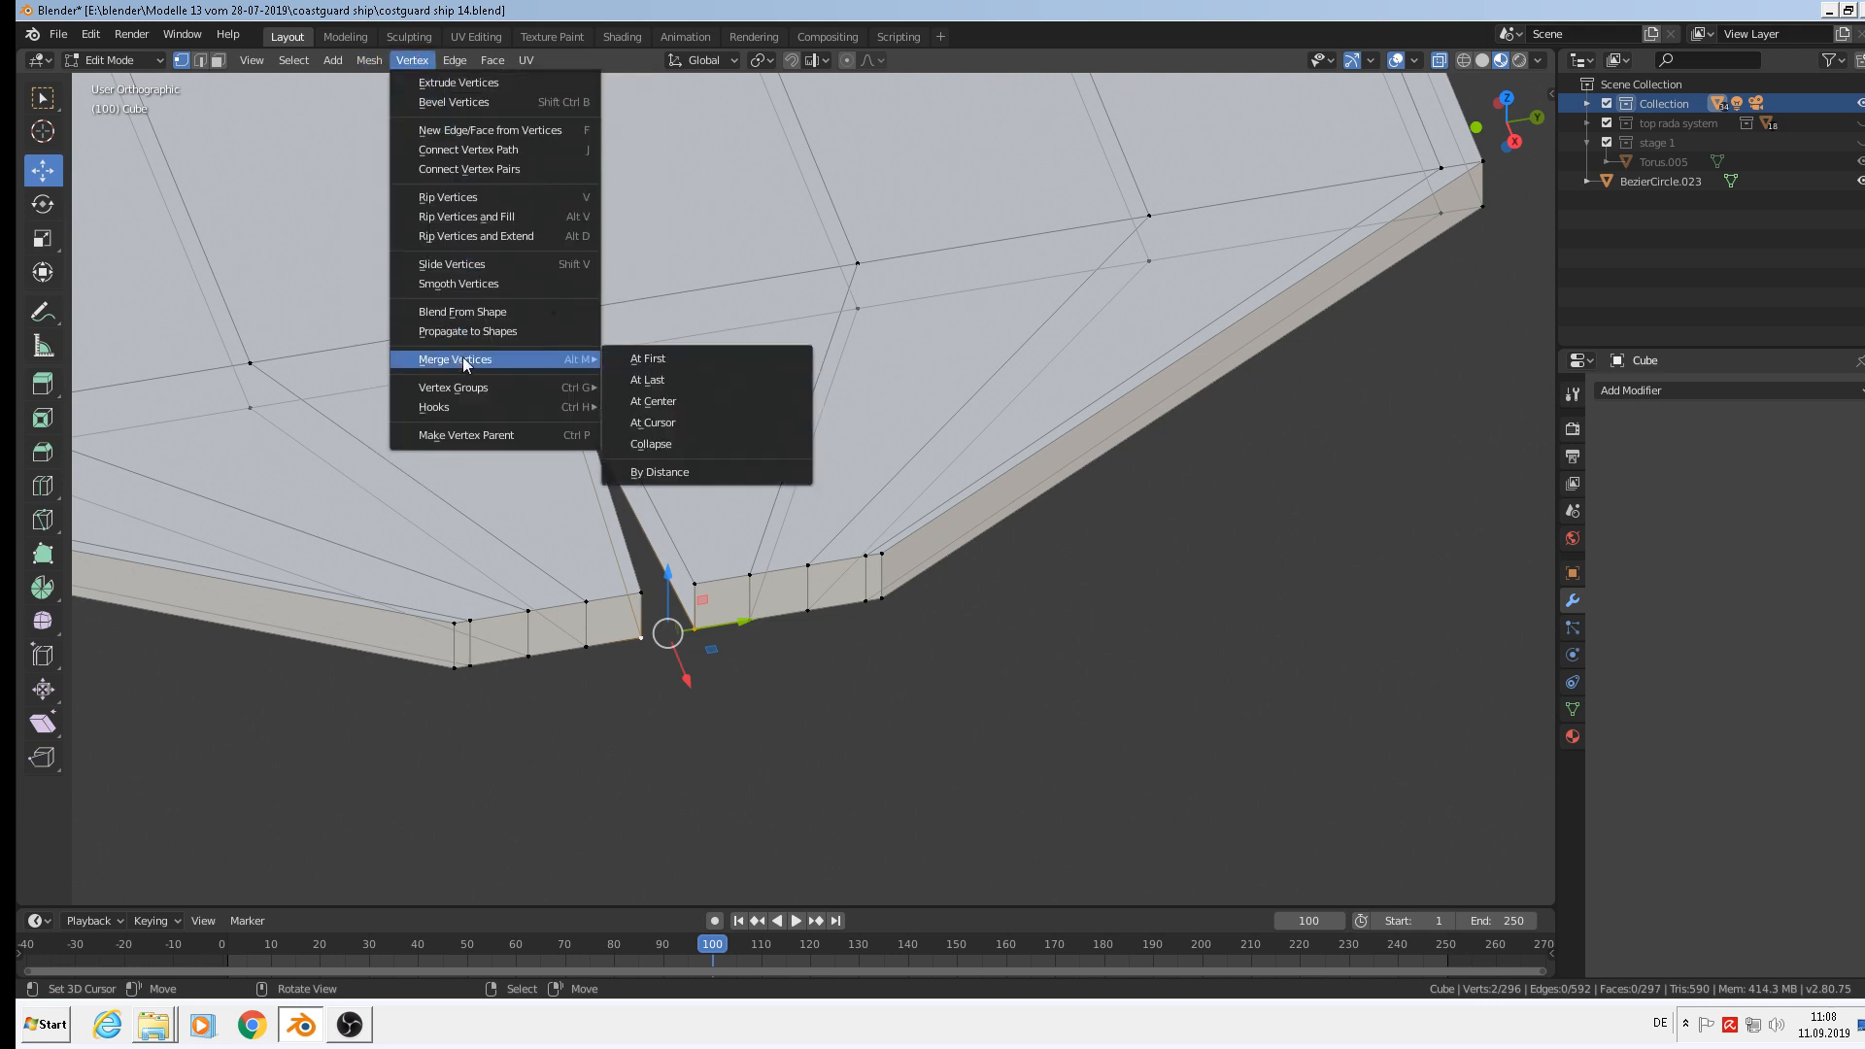
{"action": "left_click", "coordinate": [684, 425]}
Merge the two facing upper vertices on the outer edge of the deck's tapered end at their center.
{"action": "left_click", "coordinate": [695, 583]}
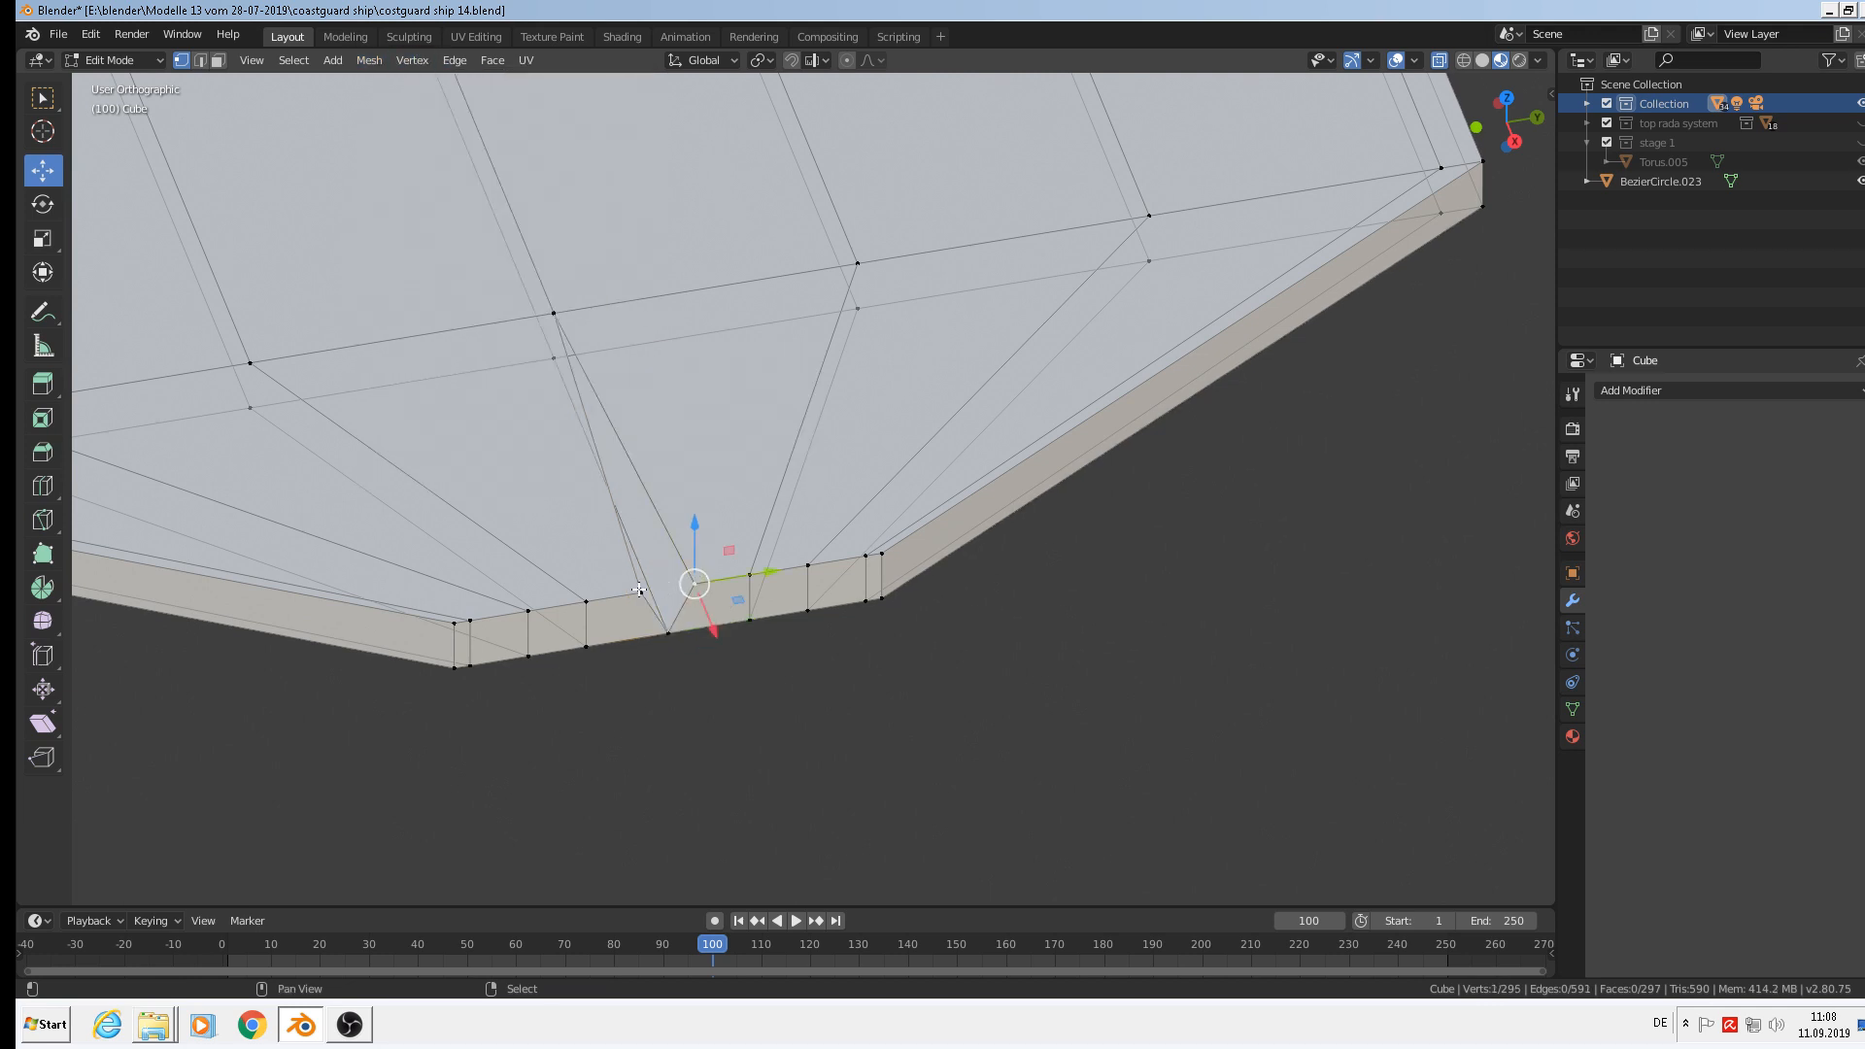
{"action": "left_click", "coordinate": [641, 593], "text": "shift"}
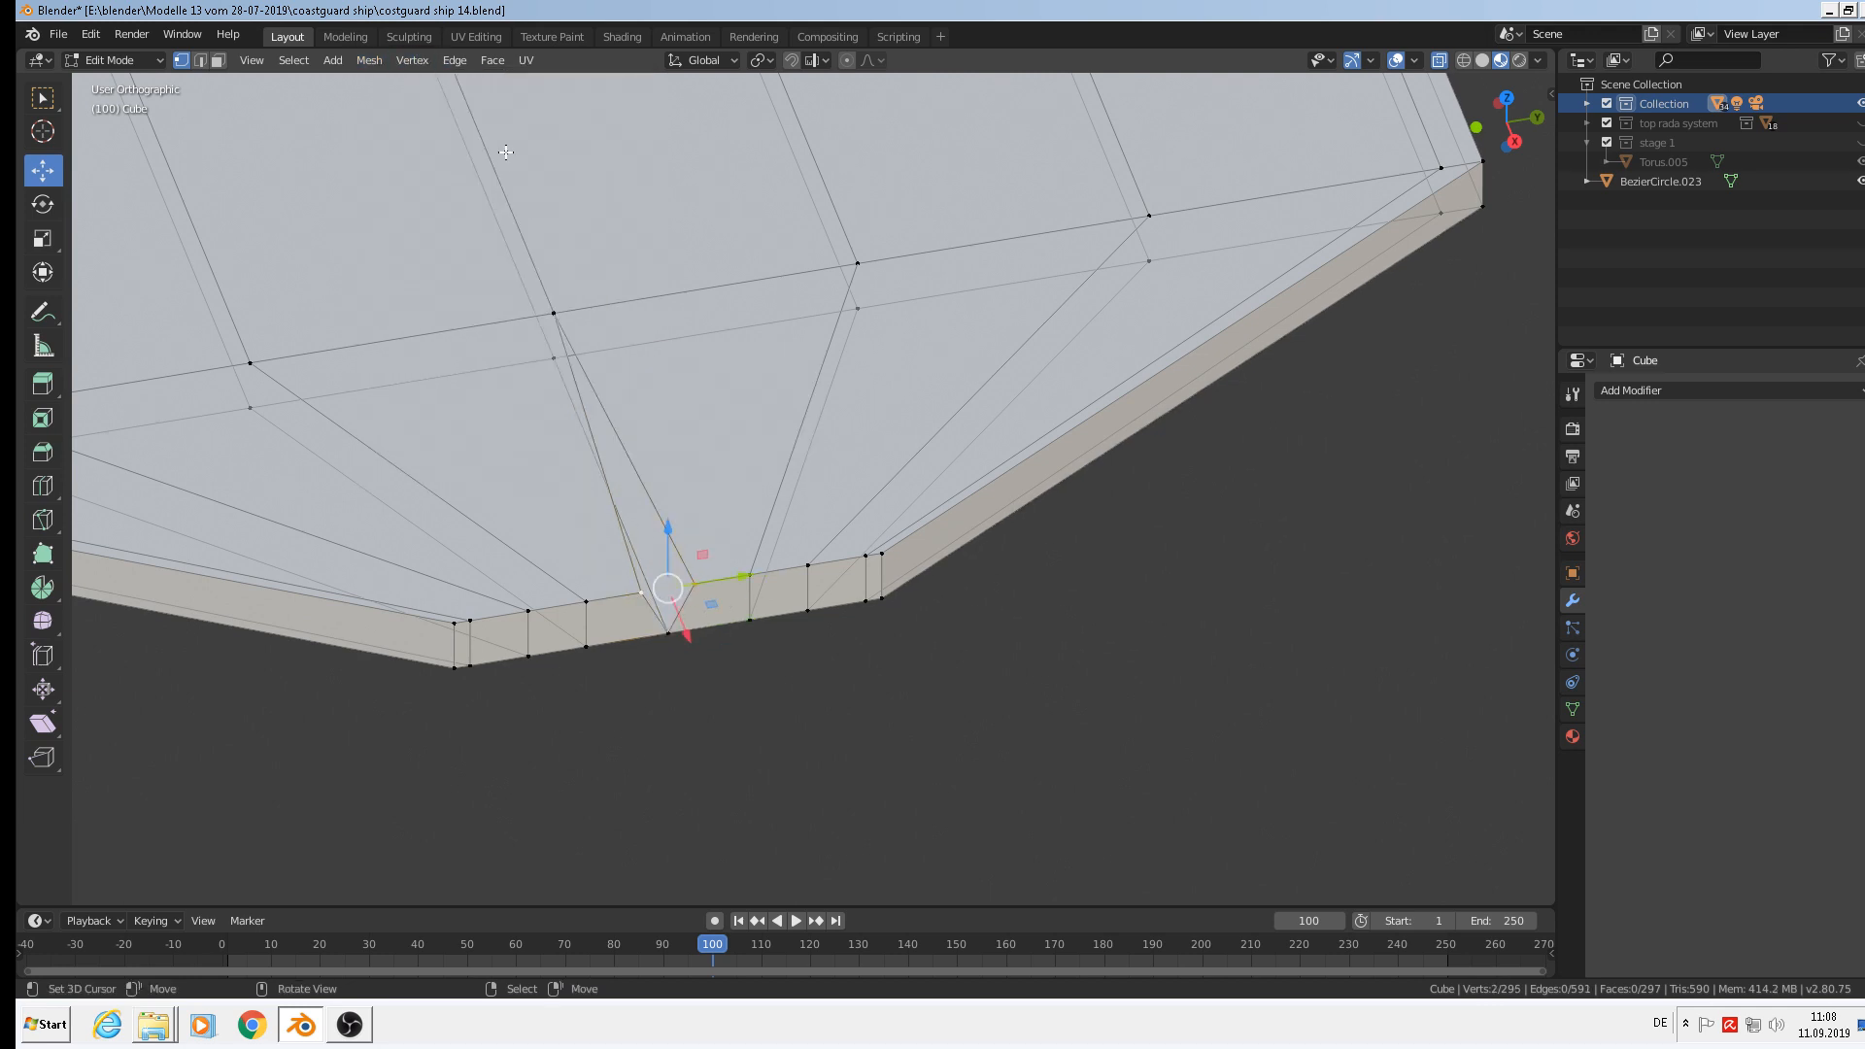
{"action": "left_click", "coordinate": [410, 60]}
{"action": "mouse_move", "coordinate": [526, 362]}
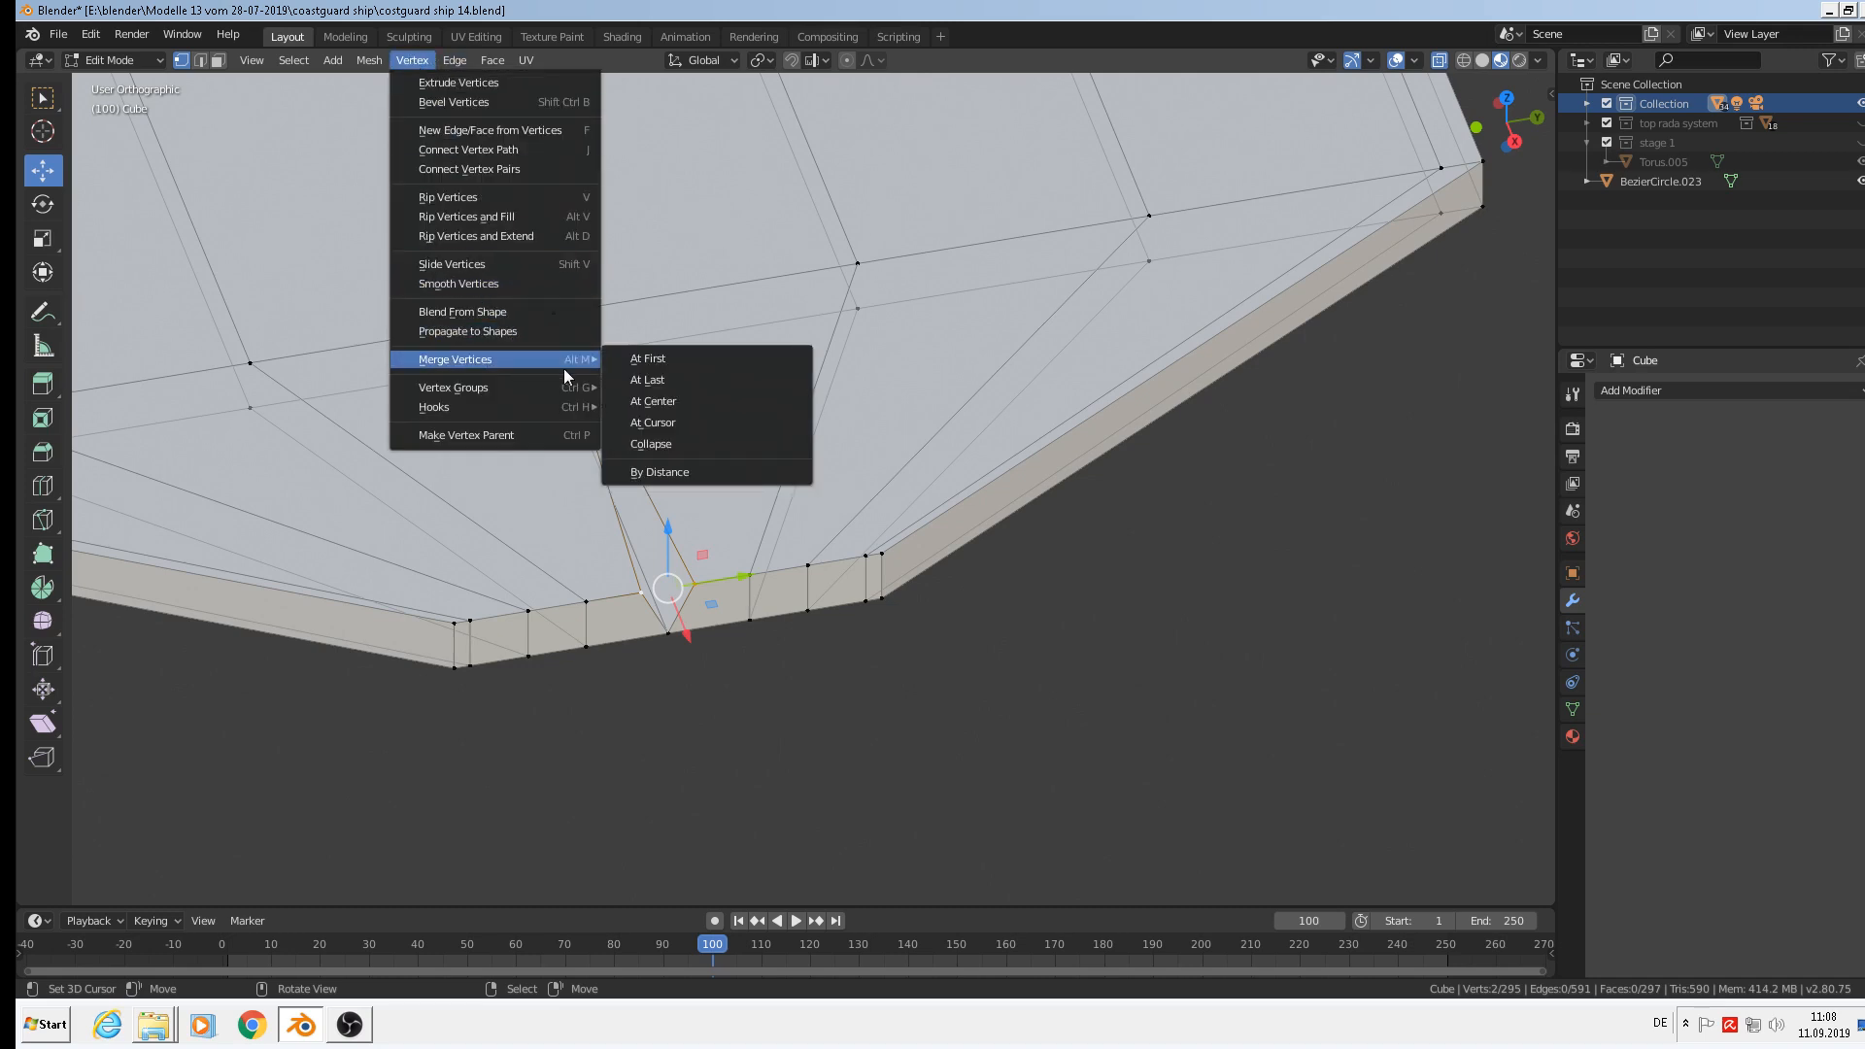
{"action": "left_click", "coordinate": [674, 402]}
Select the whole deck mesh and recalculate its normals to the outside.
{"action": "middle_click_drag", "start_coordinate": [675, 402], "coordinate": [808, 547]}
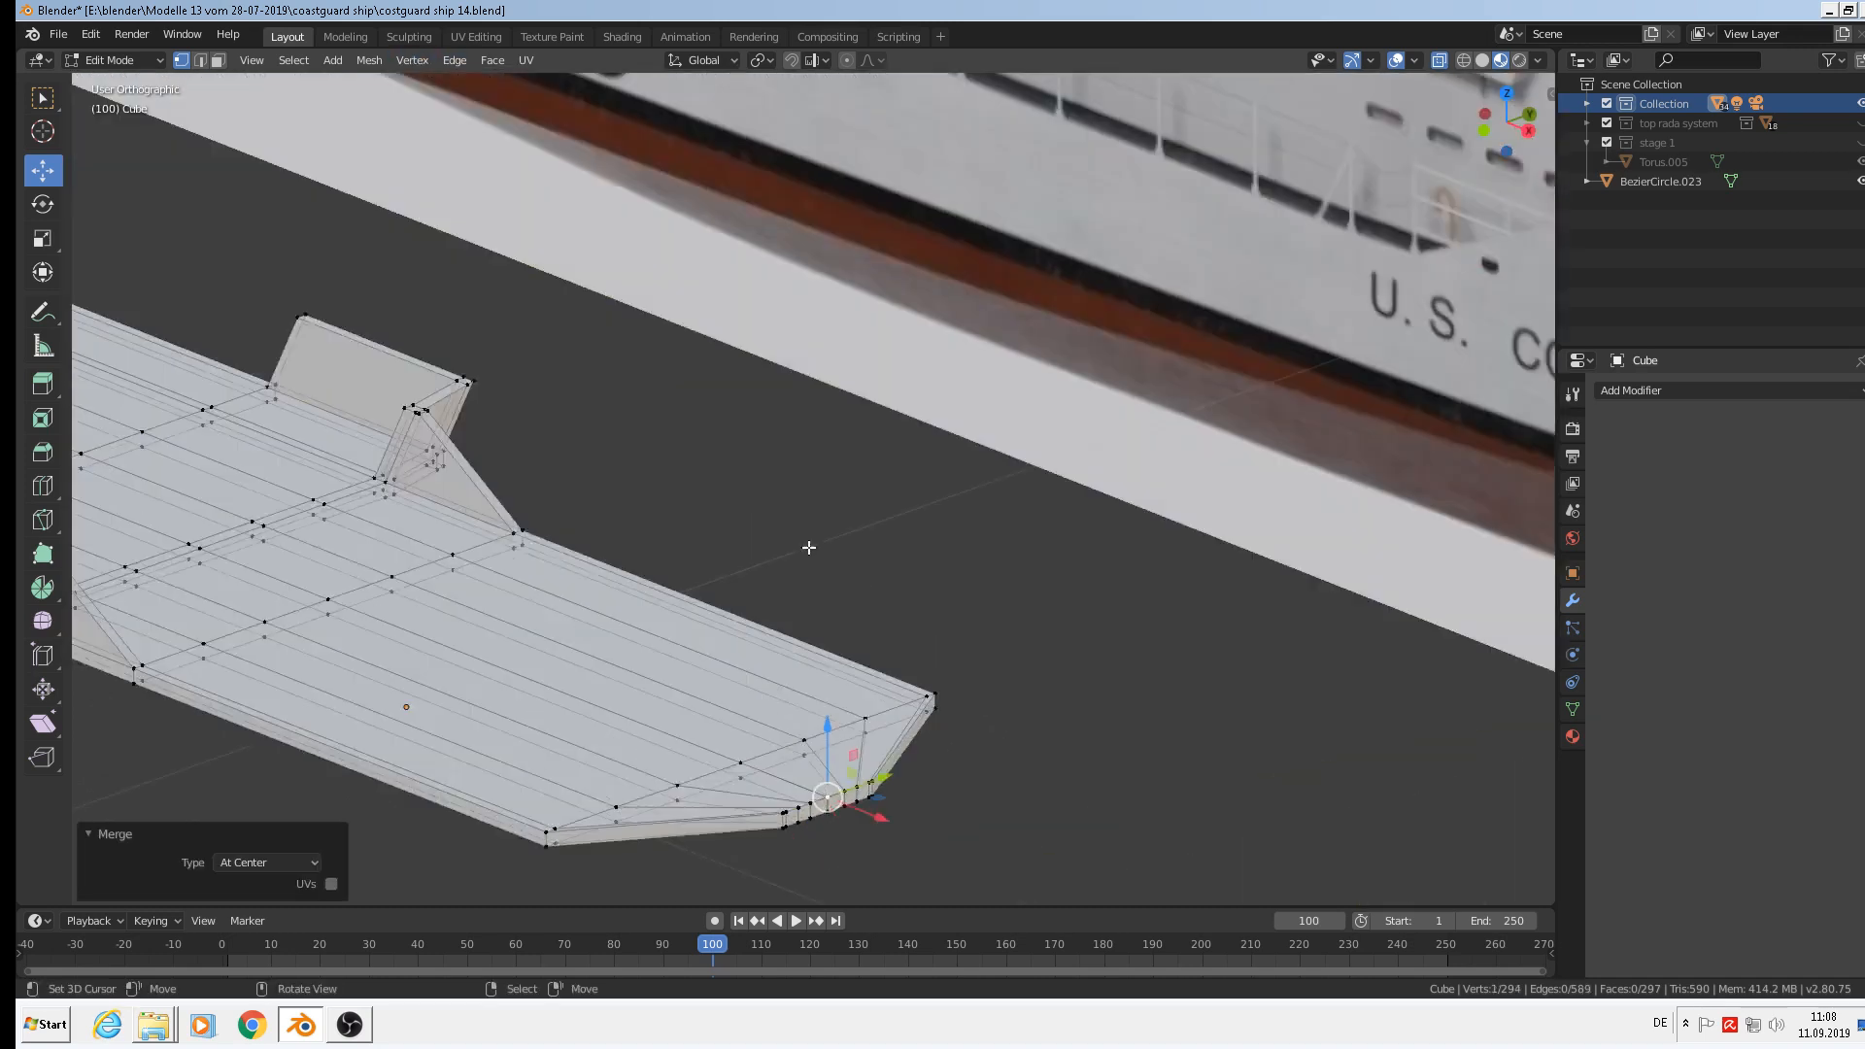
{"action": "scroll", "coordinate": [671, 456], "scroll_direction": "down", "scroll_amount": 4}
{"action": "middle_click_drag", "start_coordinate": [291, 398], "coordinate": [899, 362], "text": "shift"}
{"action": "scroll", "coordinate": [768, 262], "scroll_direction": "up", "scroll_amount": 2}
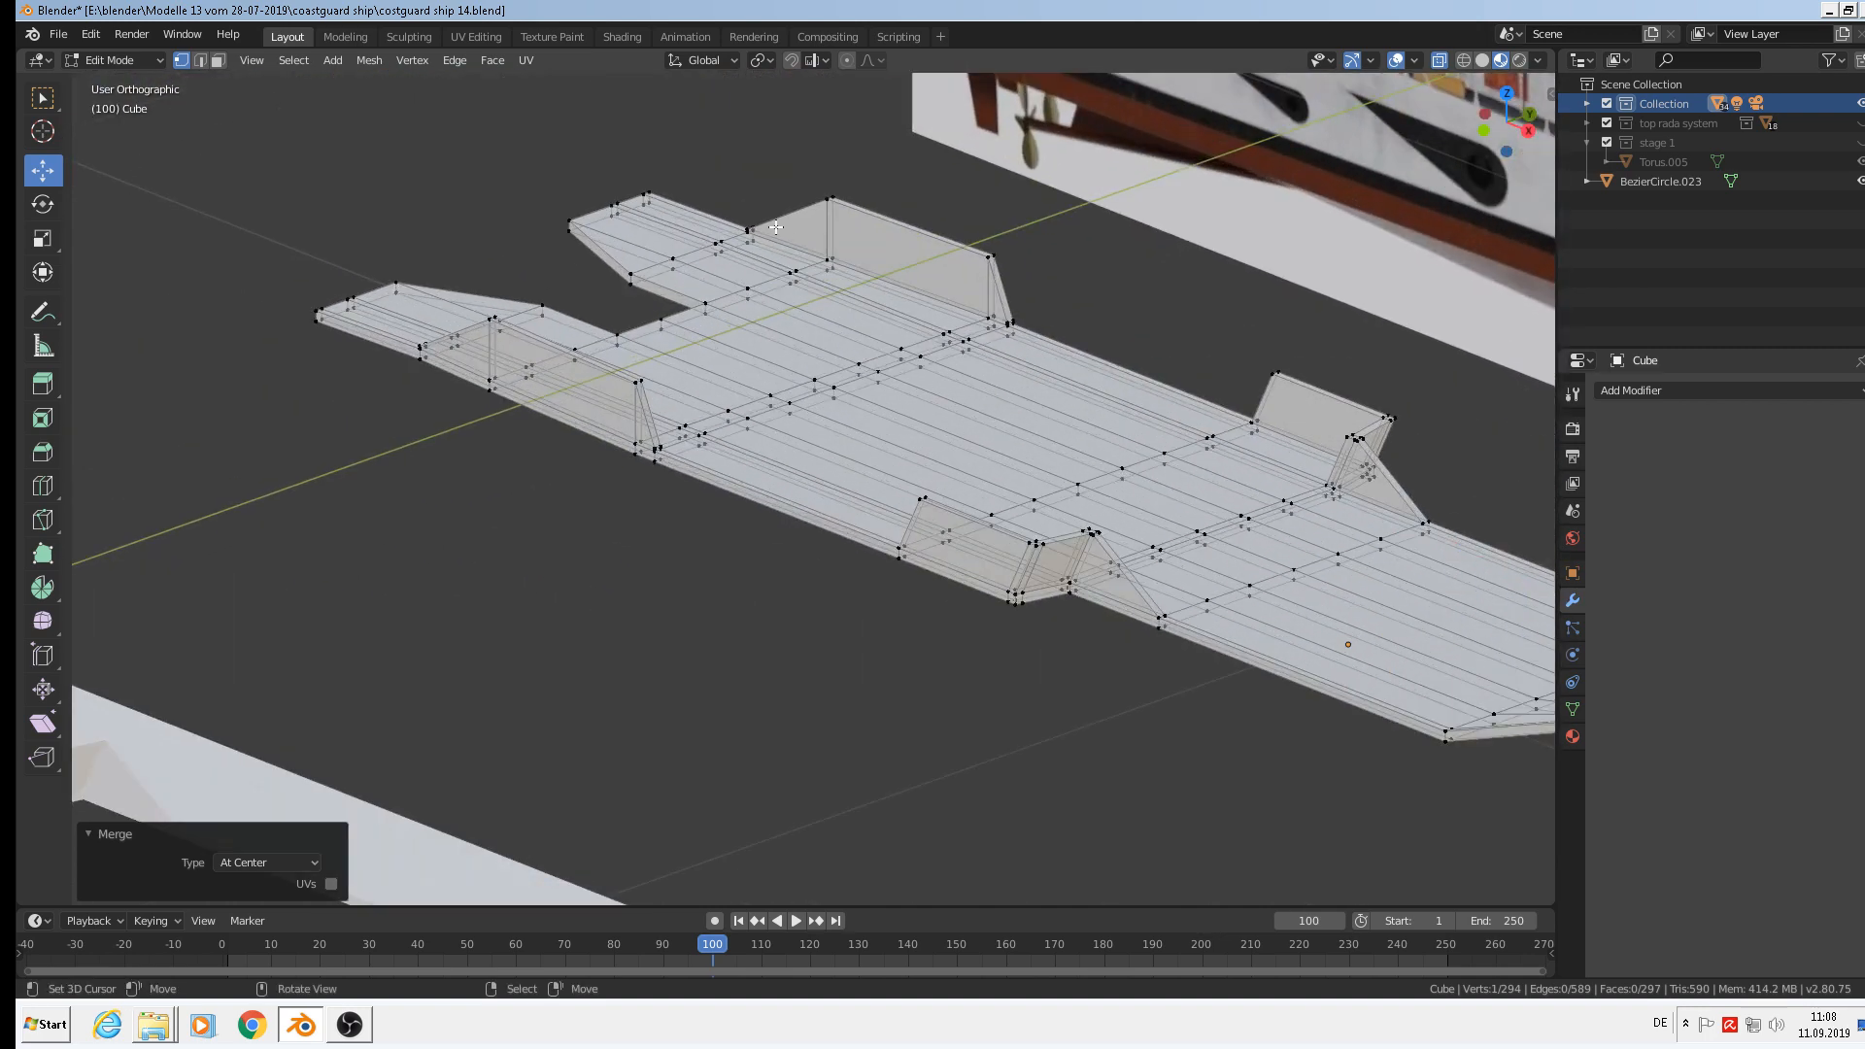
{"action": "key", "text": "a"}
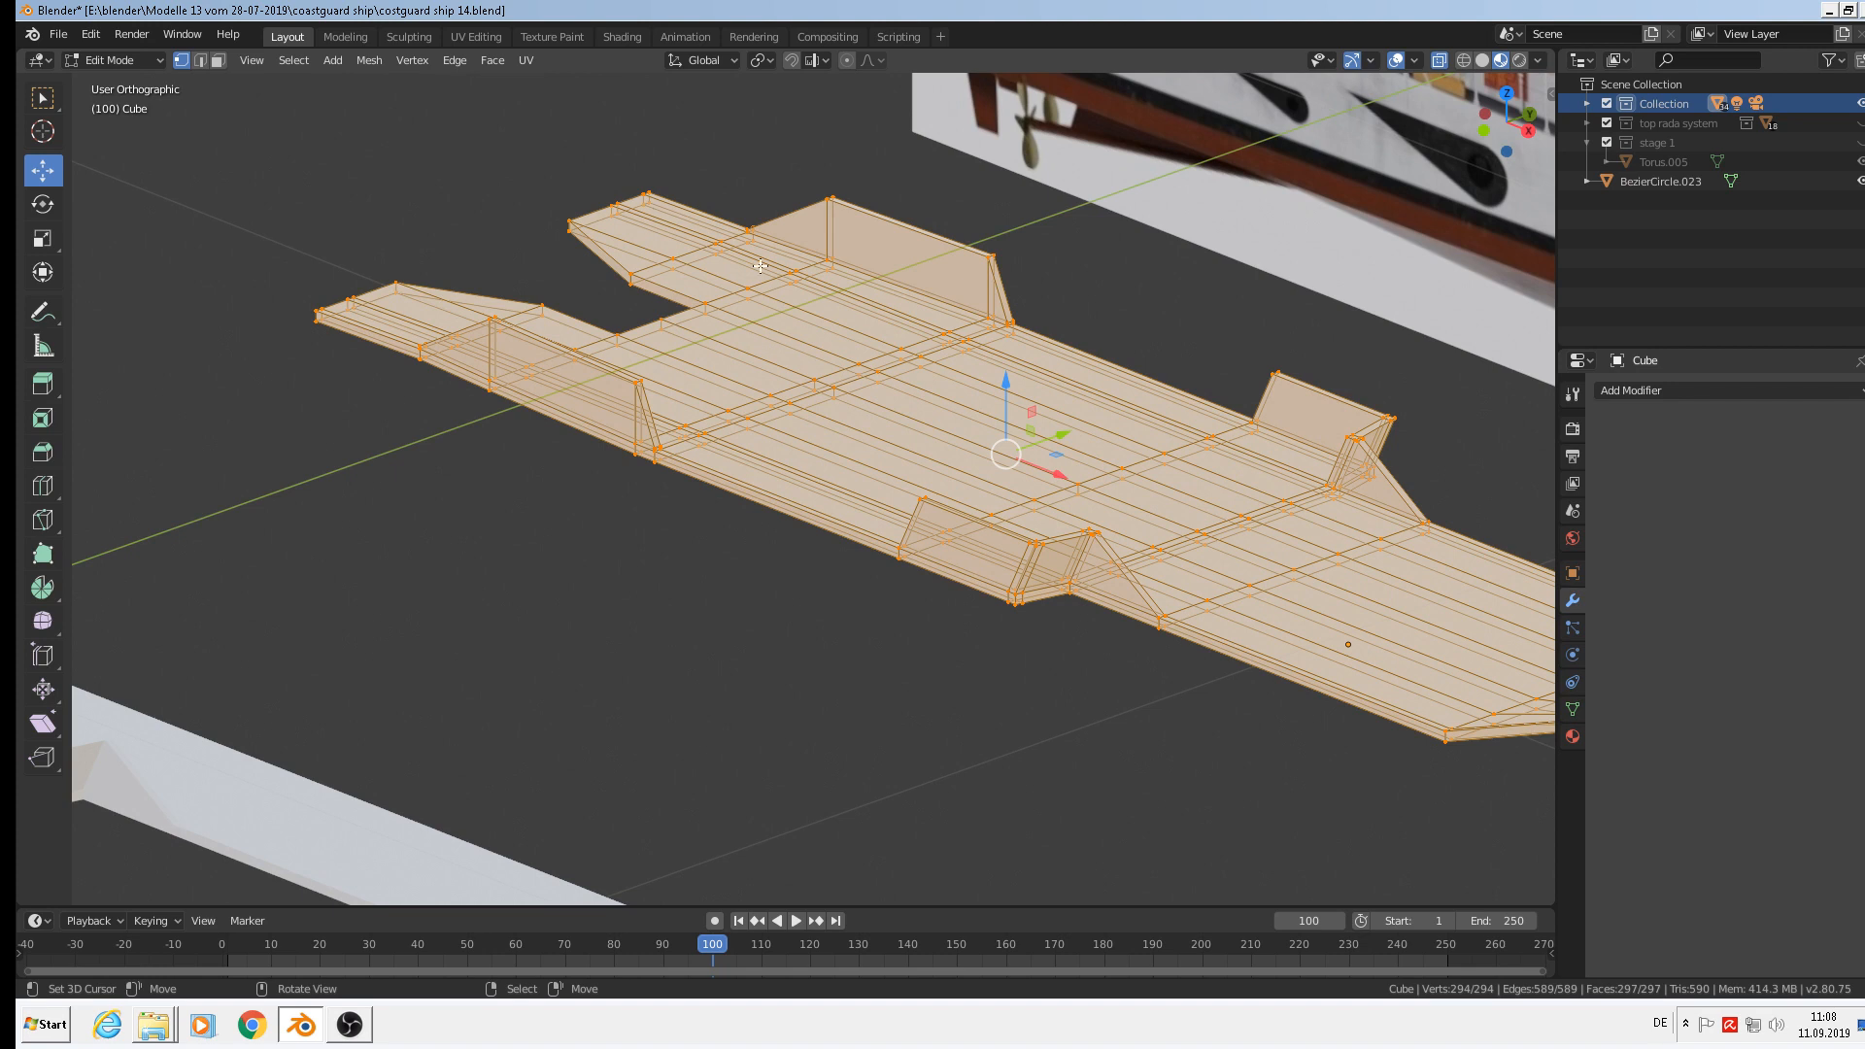
{"action": "left_click", "coordinate": [369, 60]}
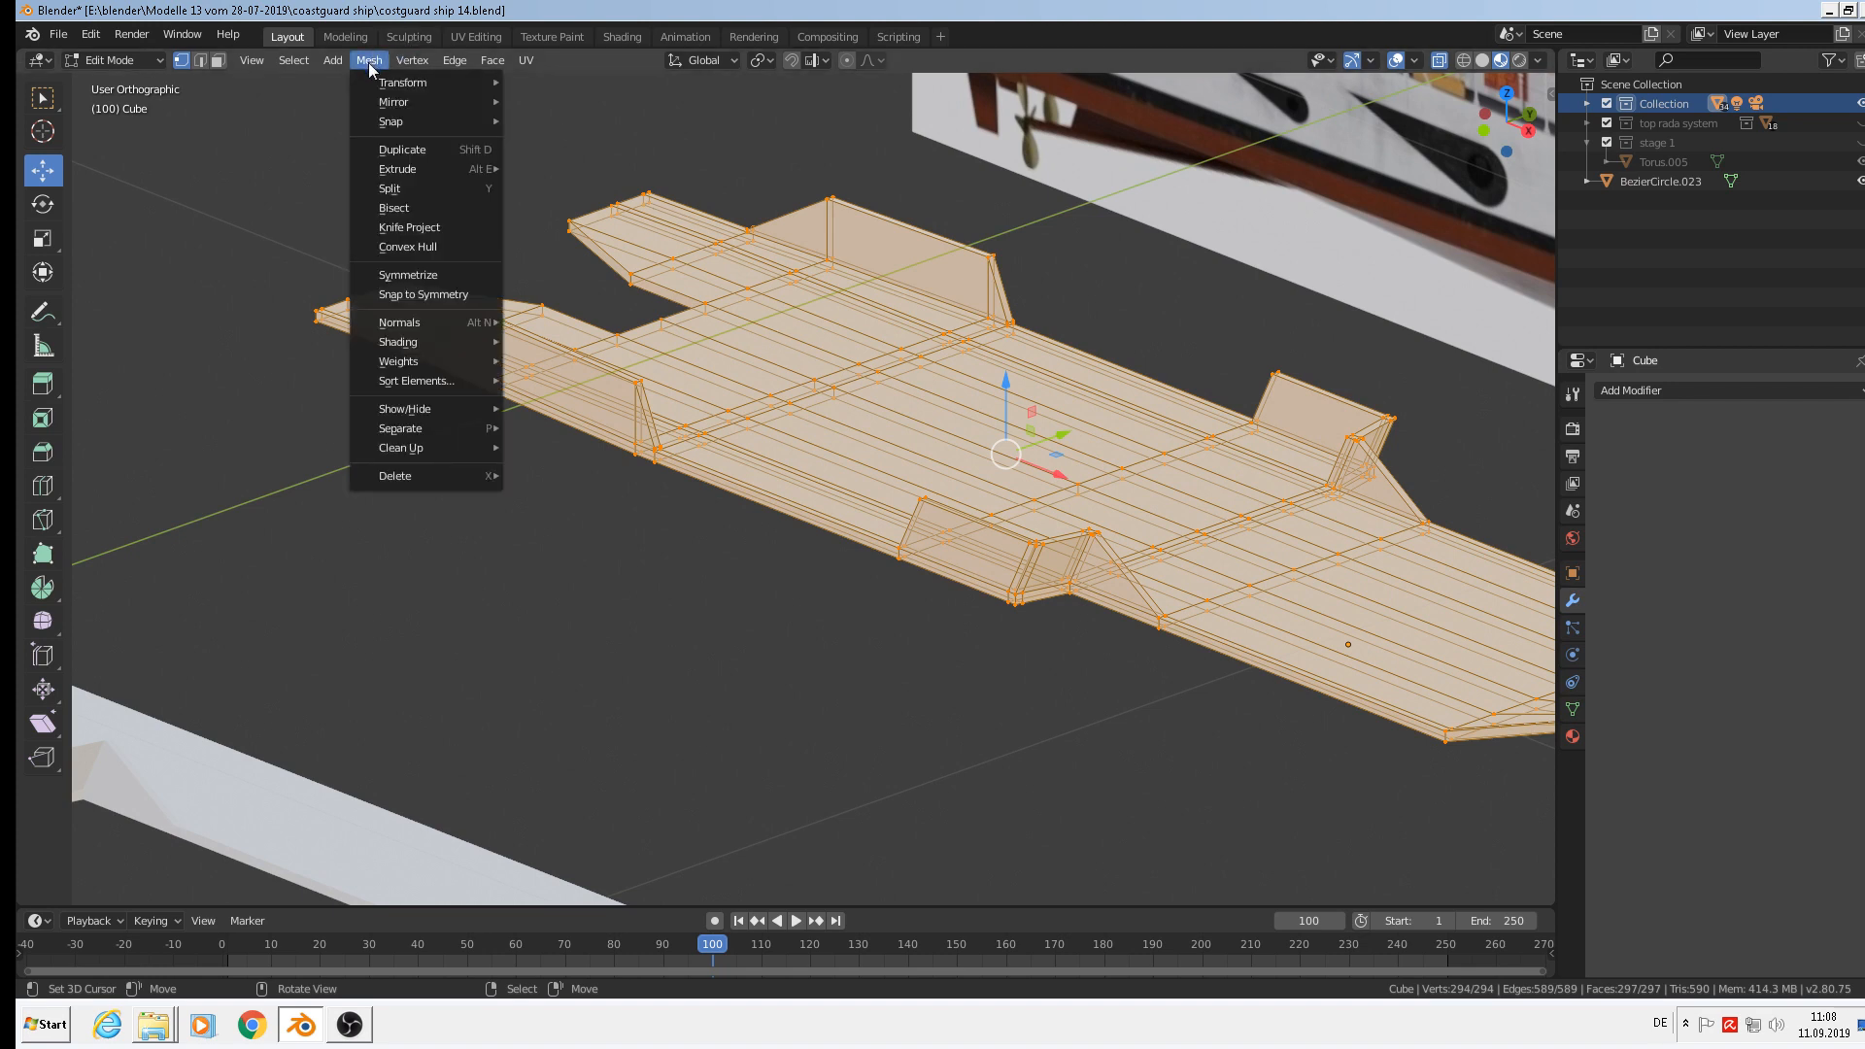
{"action": "mouse_move", "coordinate": [427, 325]}
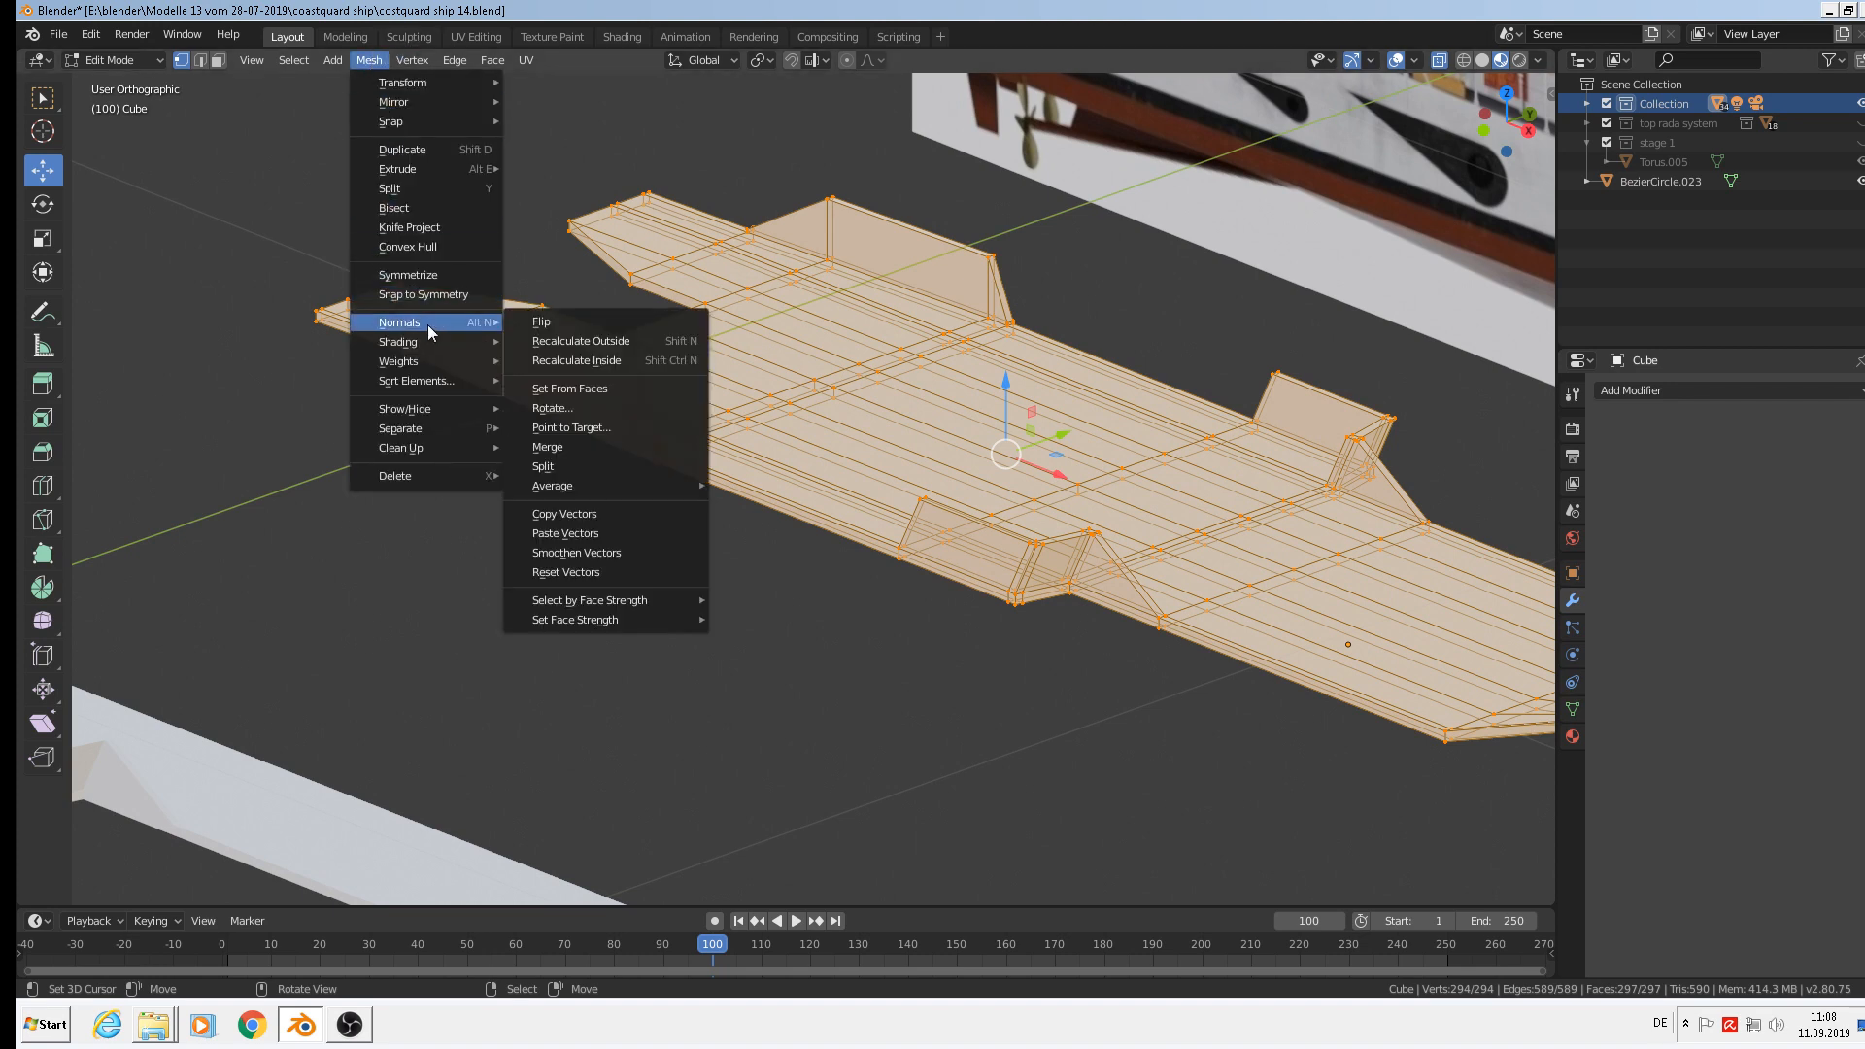
{"action": "left_click", "coordinate": [642, 340]}
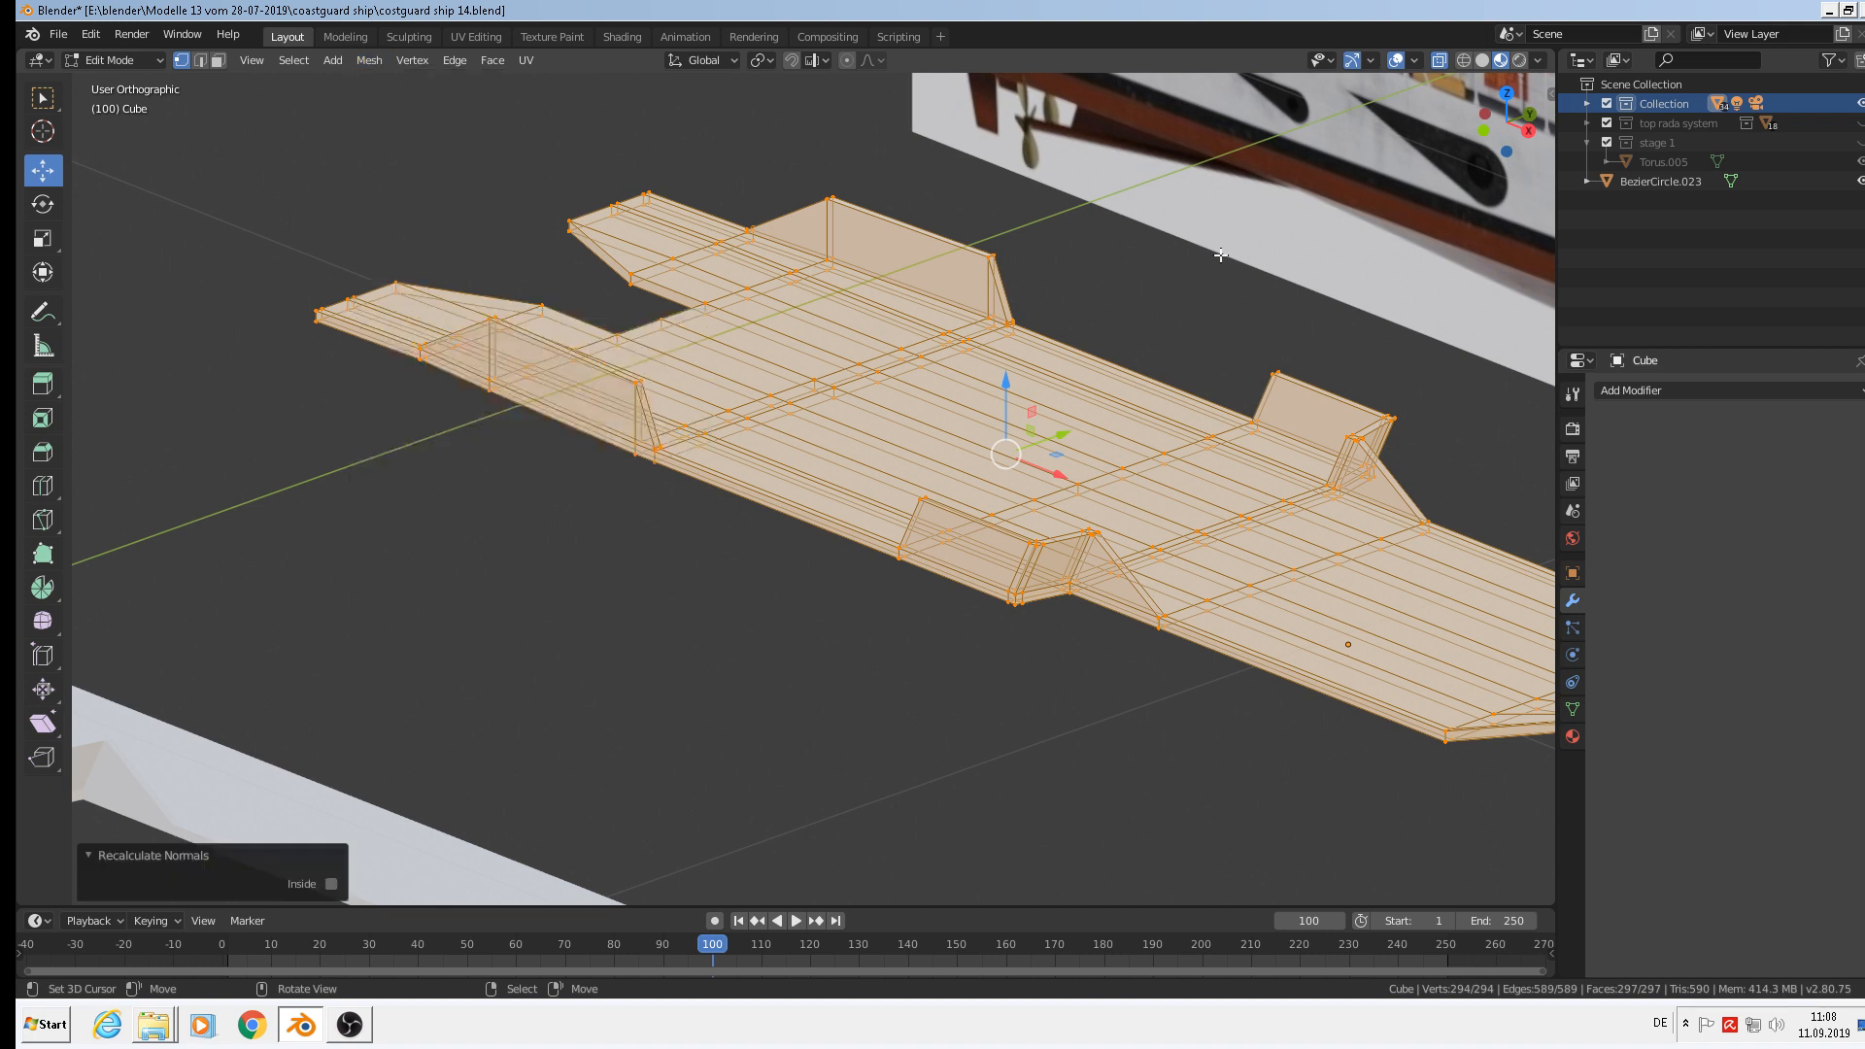
Clean up the selected deck mesh by deleting loose vertices and edges.
{"action": "left_click", "coordinate": [374, 60]}
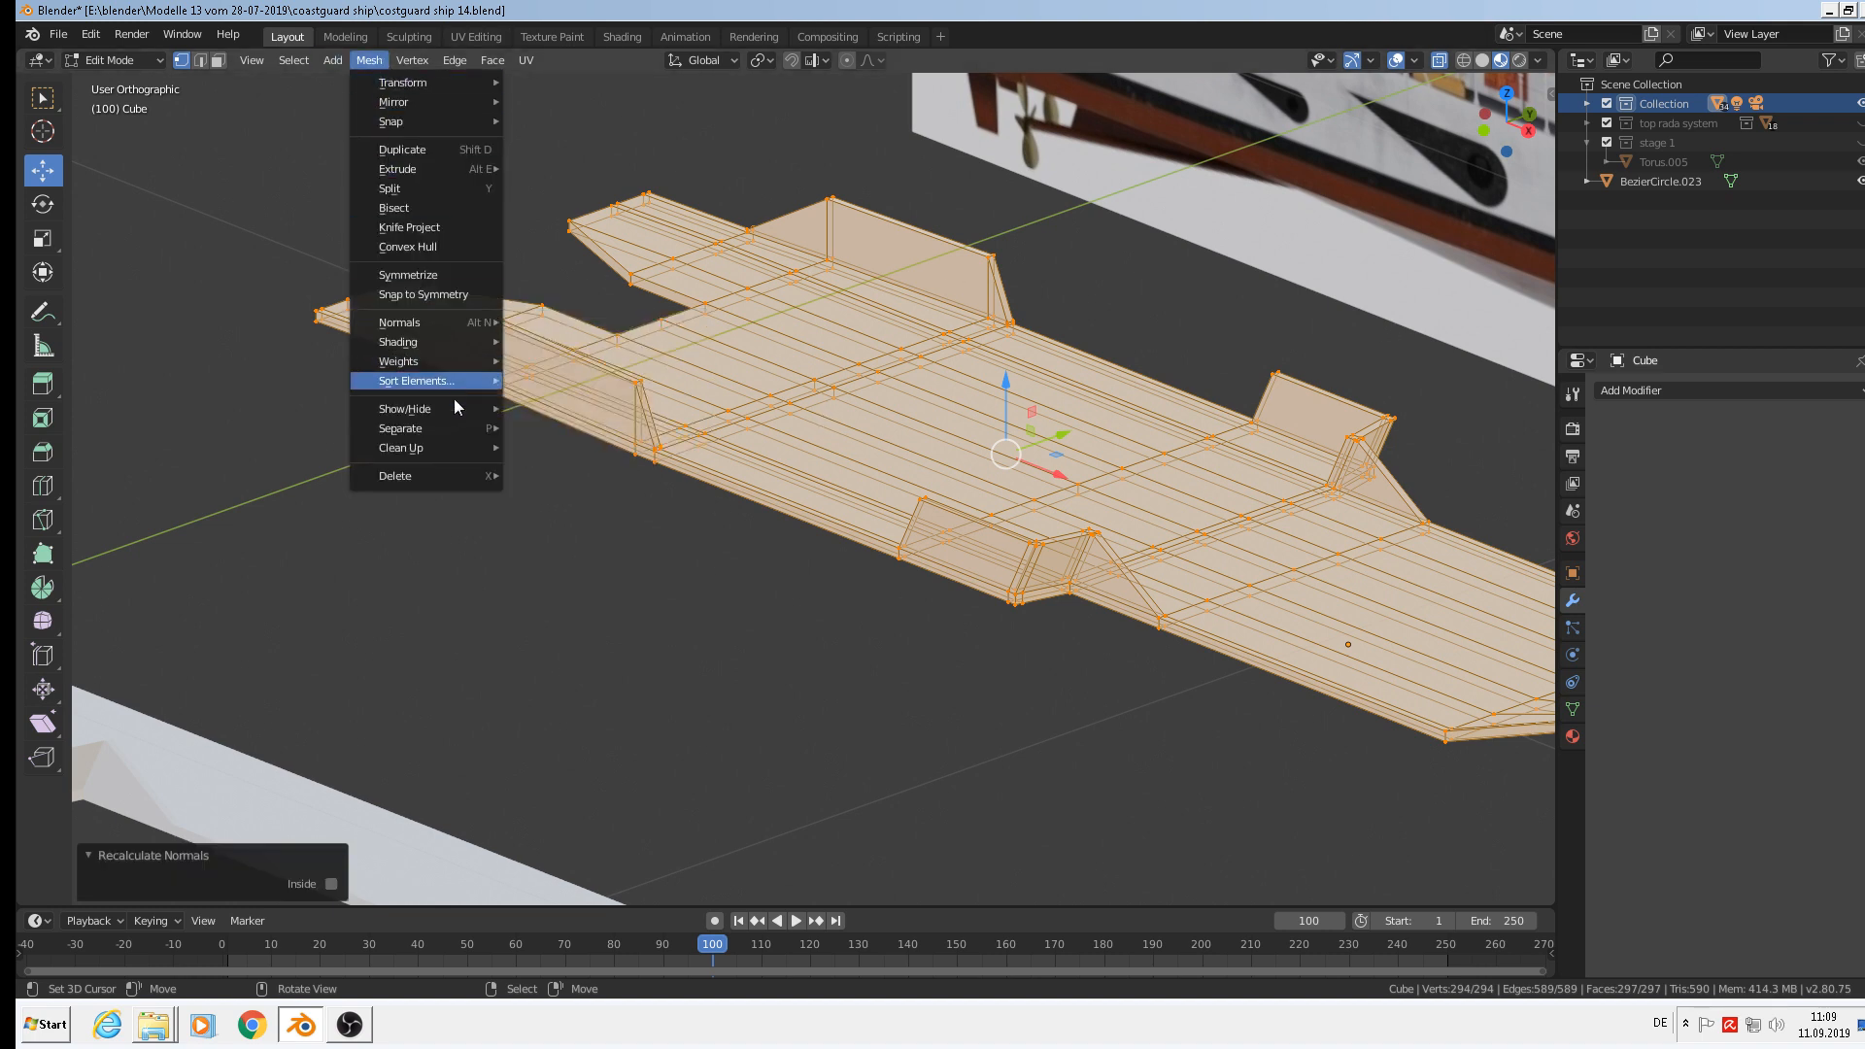
{"action": "mouse_move", "coordinate": [434, 453]}
{"action": "left_click", "coordinate": [592, 447]}
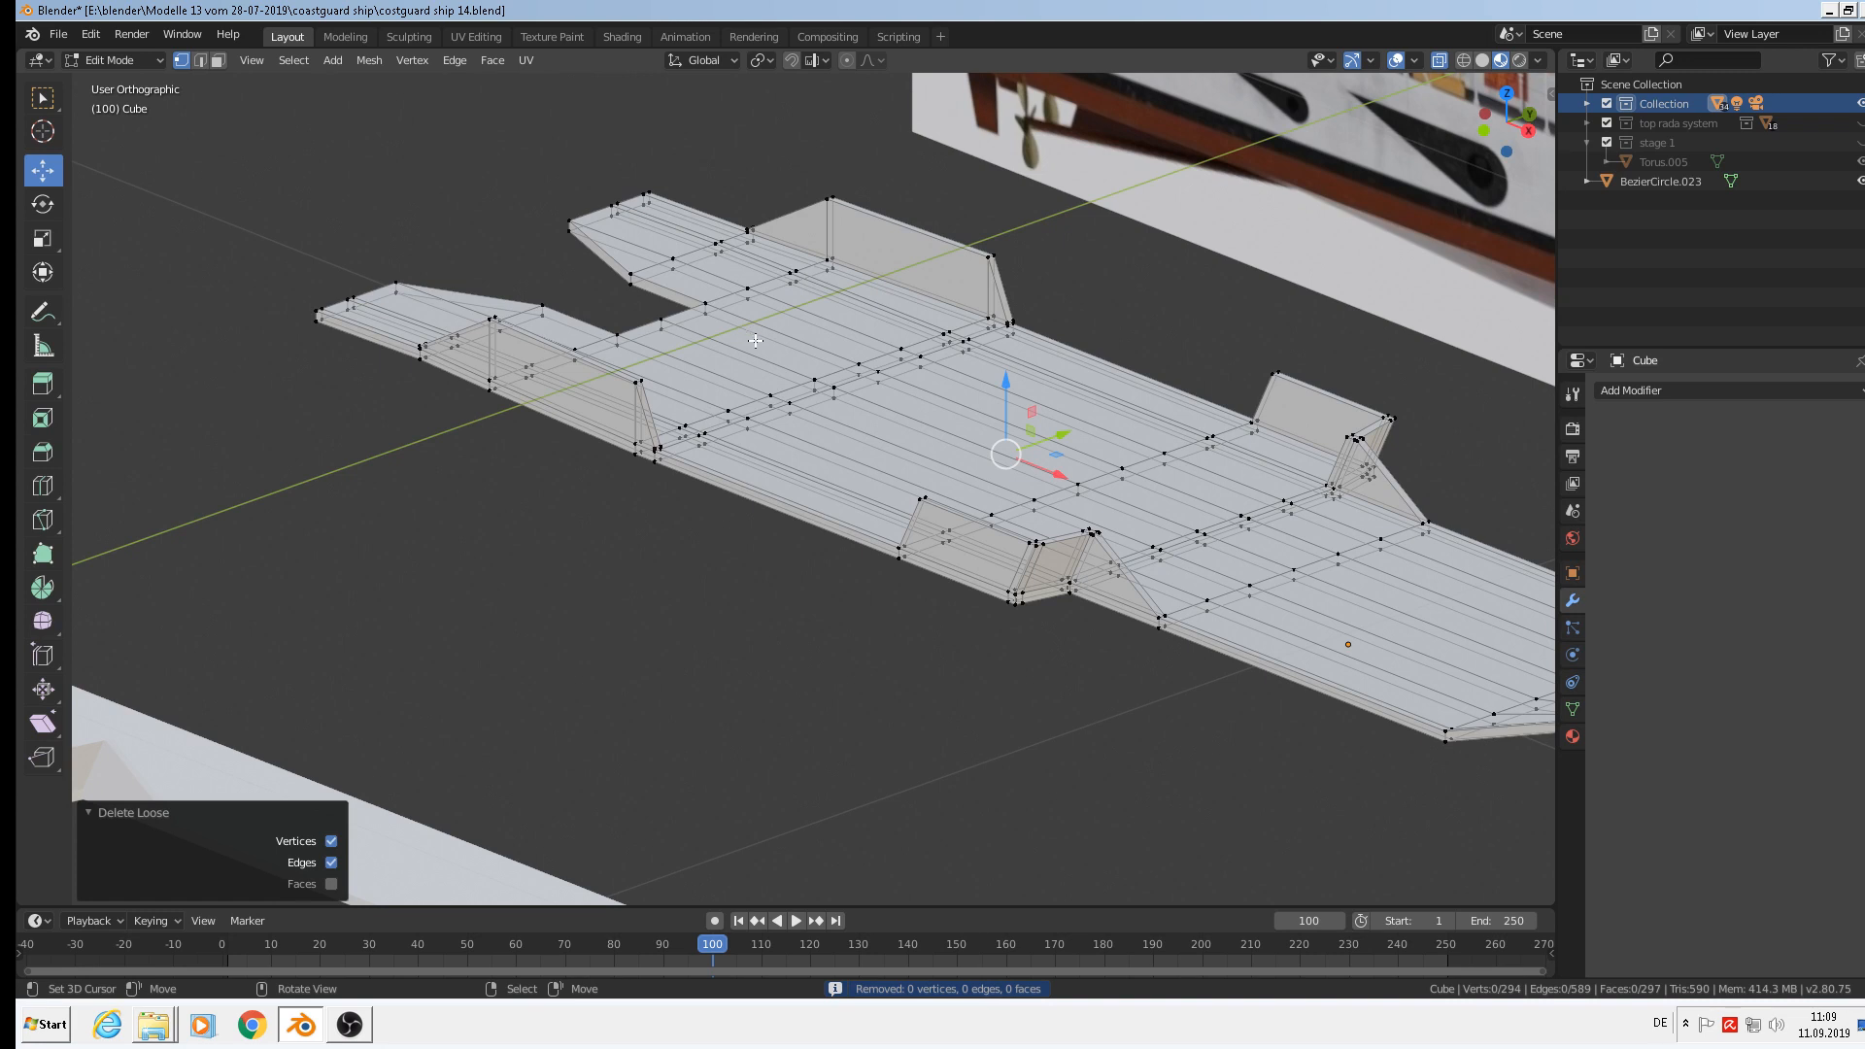
Merge all vertices of the deck mesh by distance at 0.0001 m and return to Object Mode.
{"action": "key", "text": "a"}
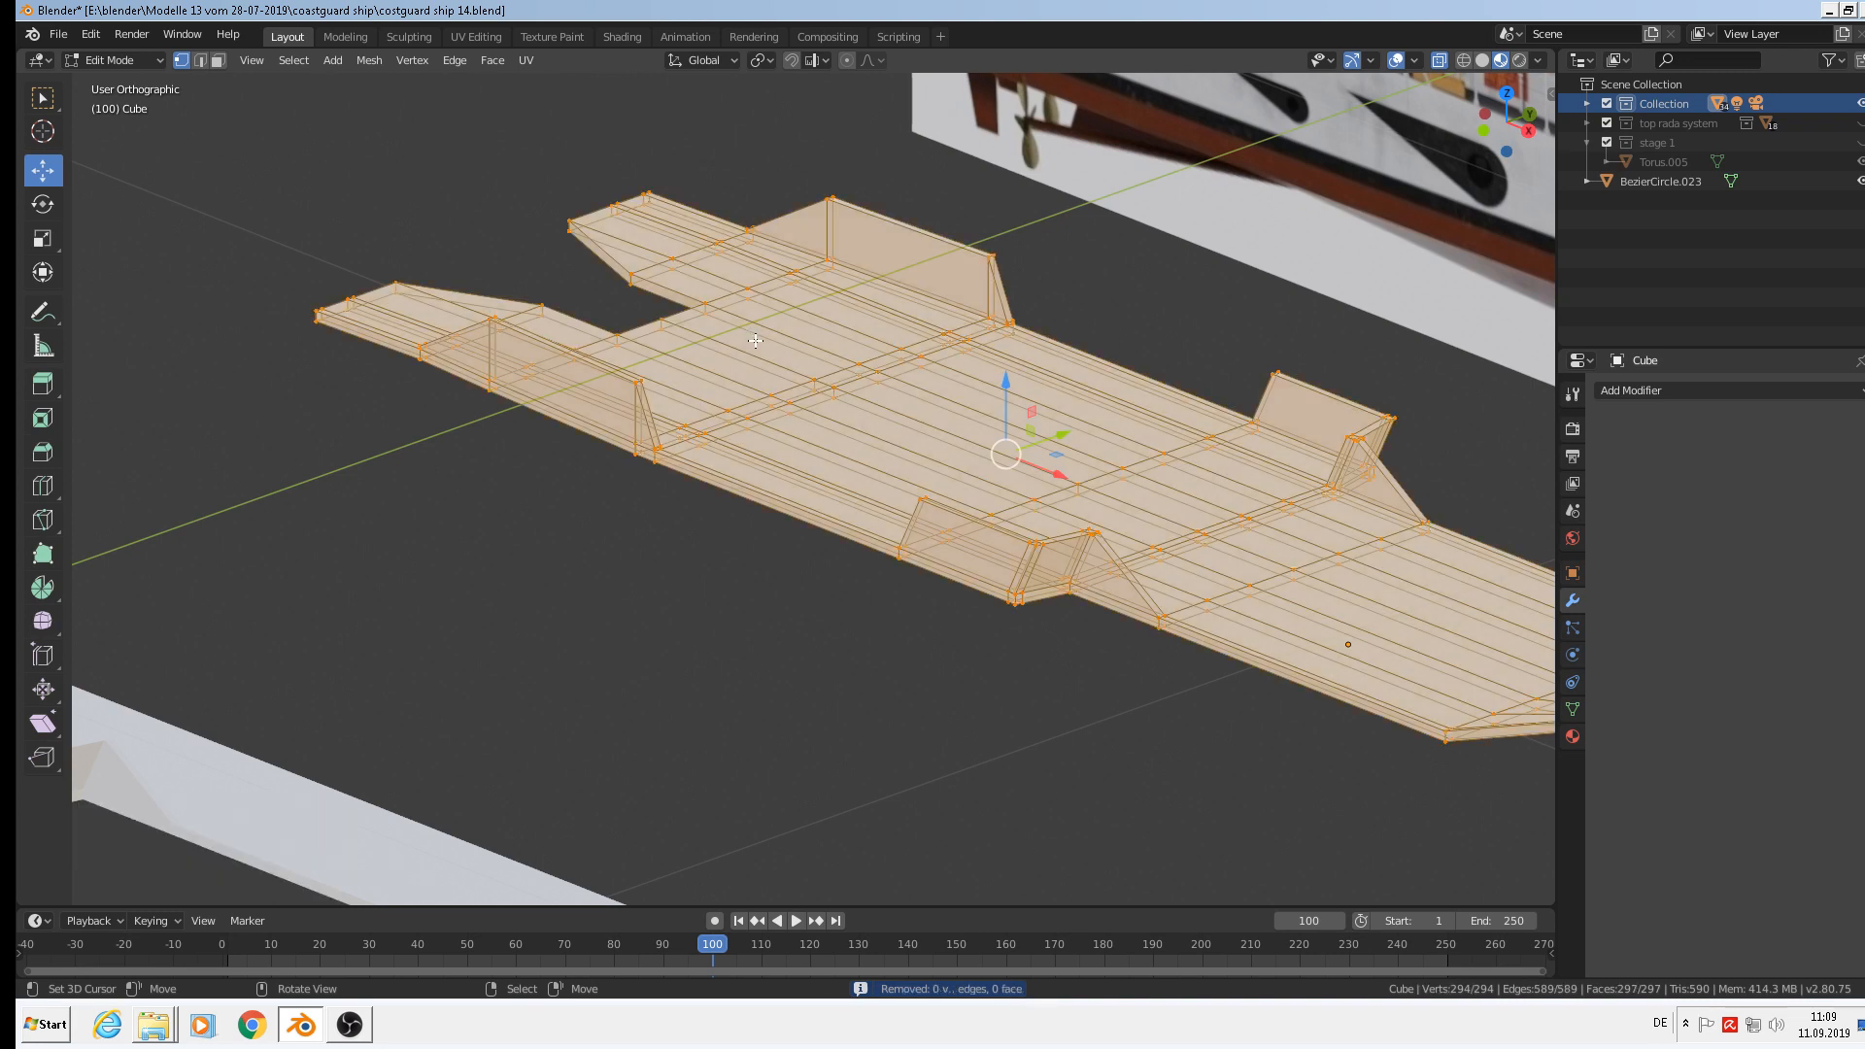
{"action": "left_click", "coordinate": [379, 60]}
{"action": "mouse_move", "coordinate": [420, 457]}
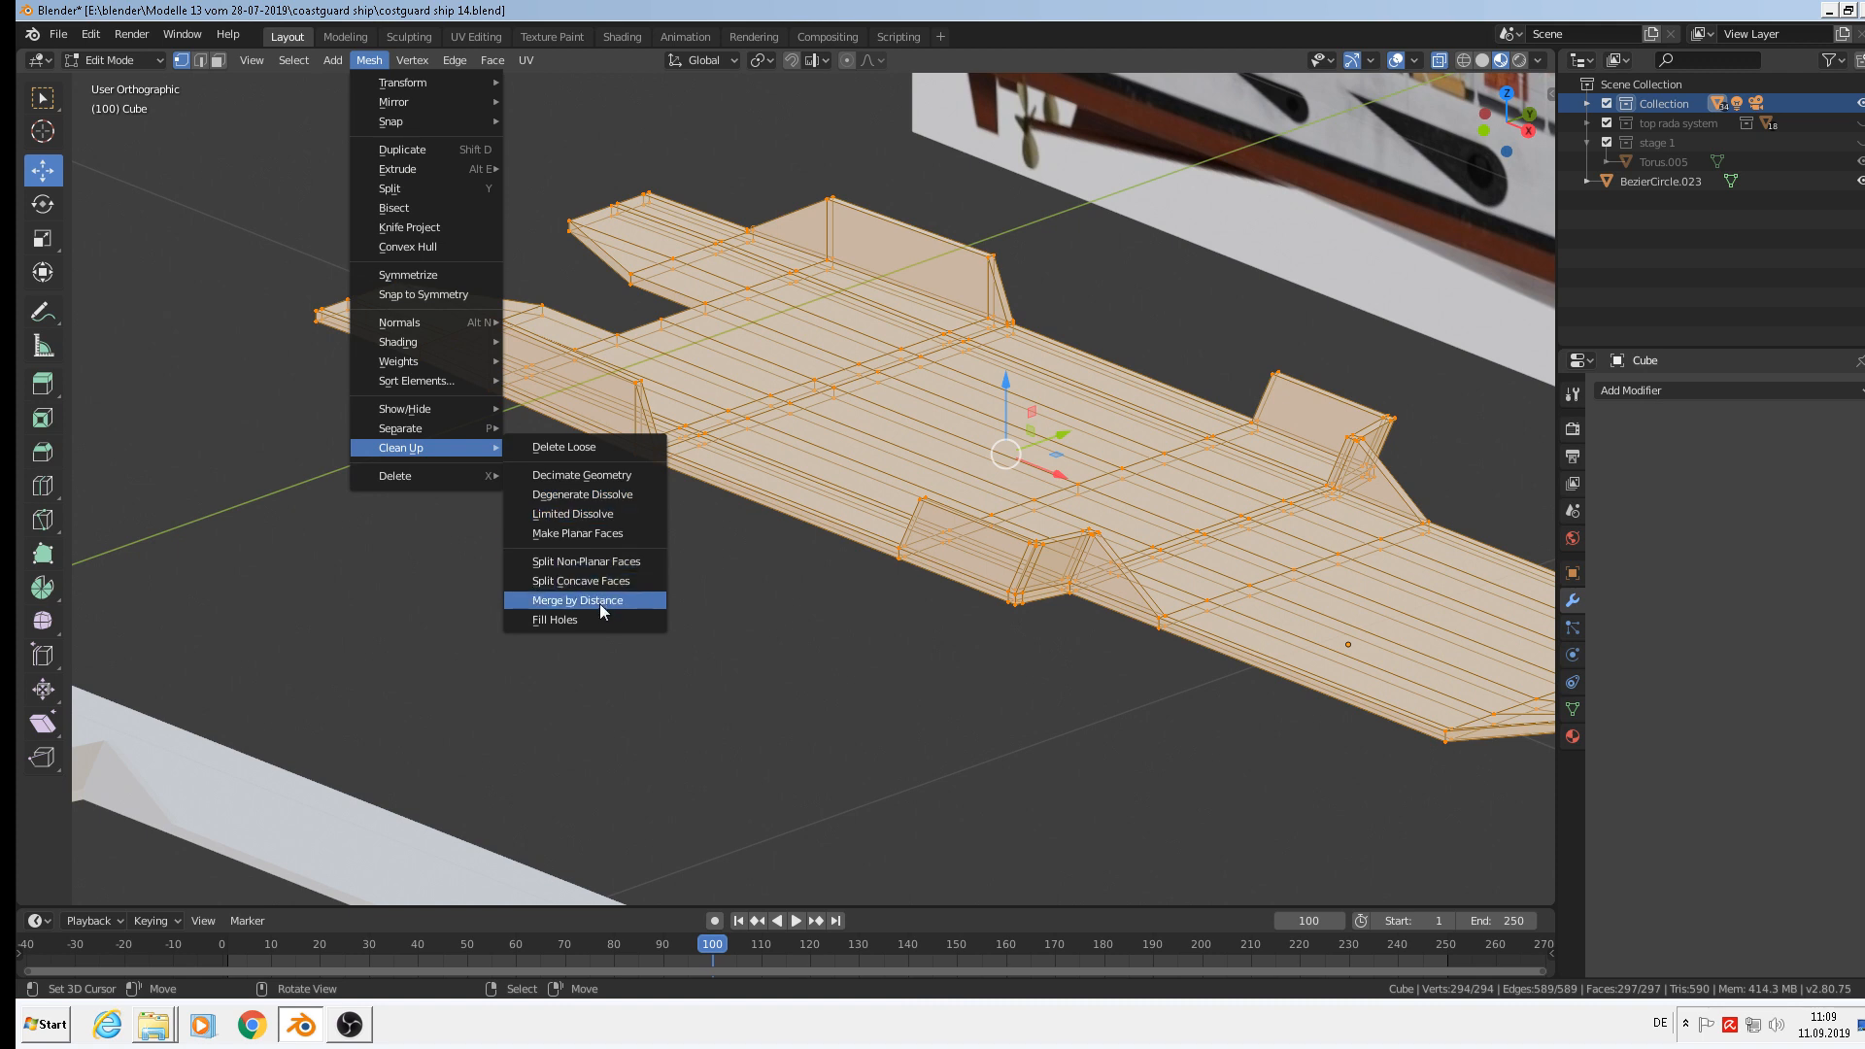
{"action": "left_click", "coordinate": [599, 604]}
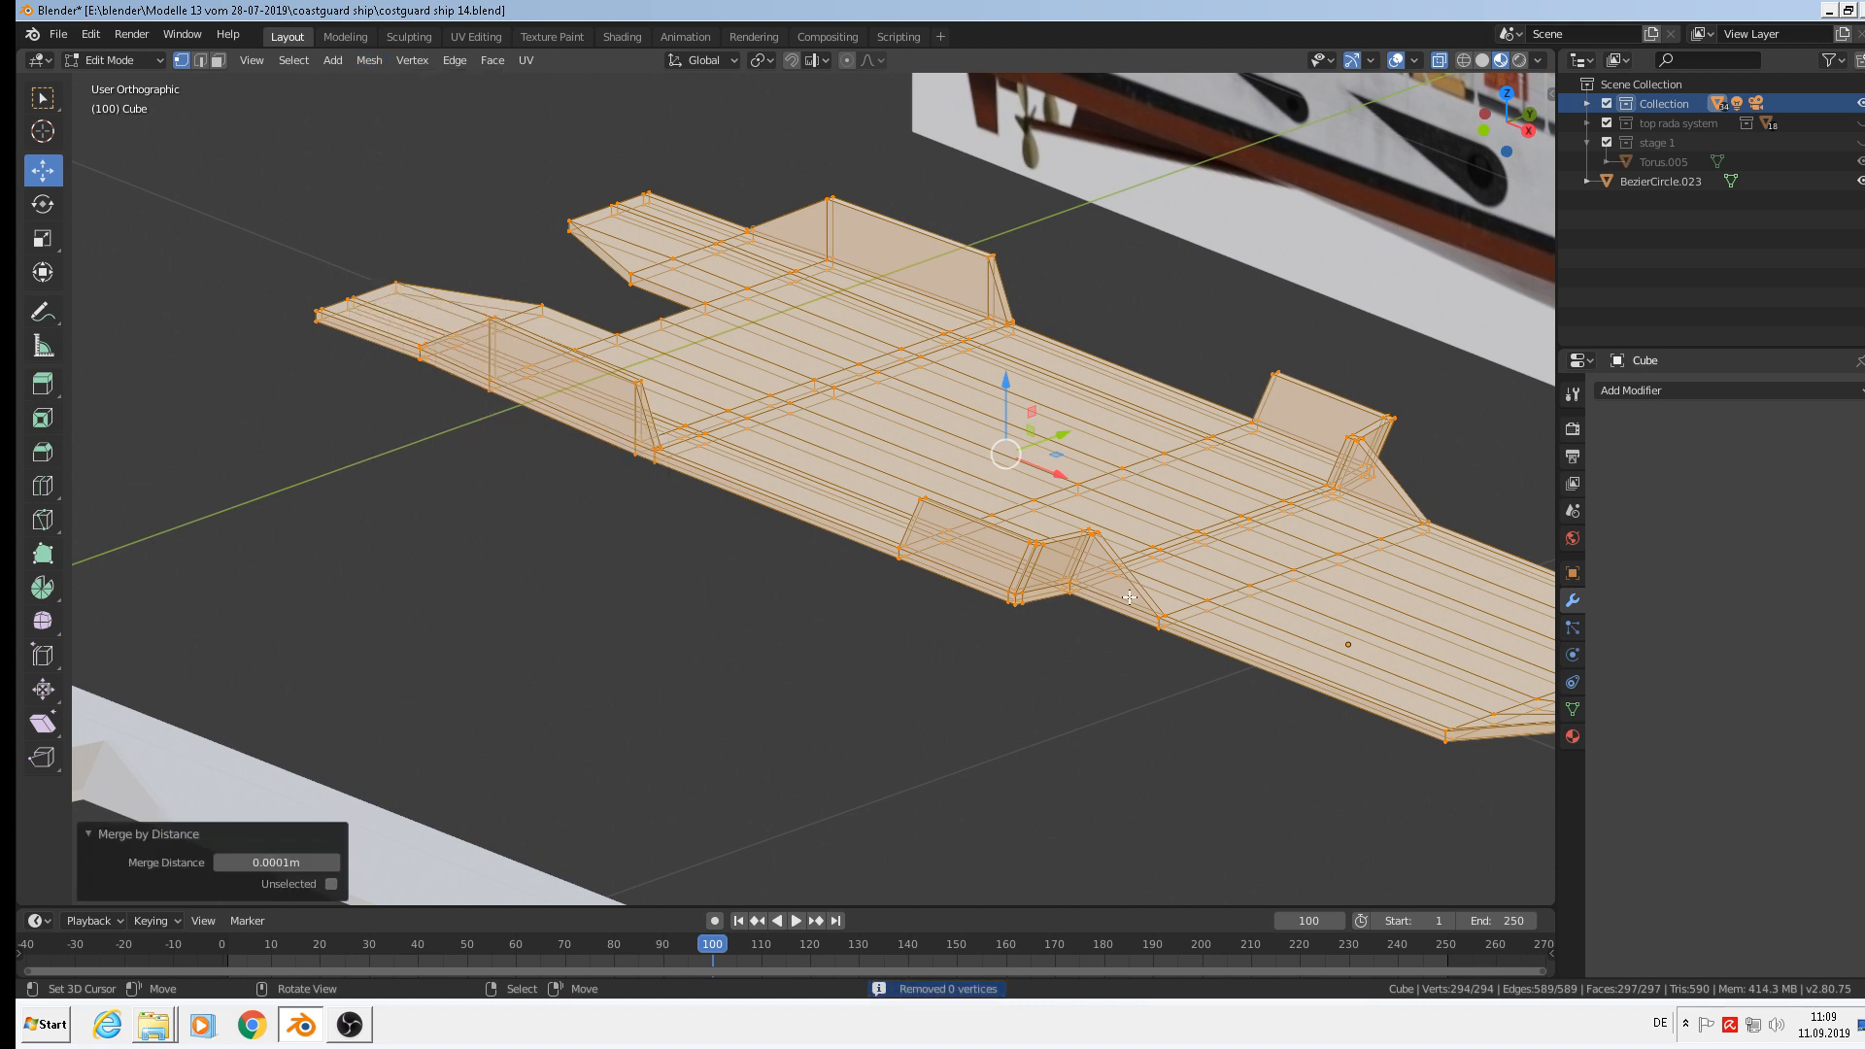
{"action": "key", "text": "Tab"}
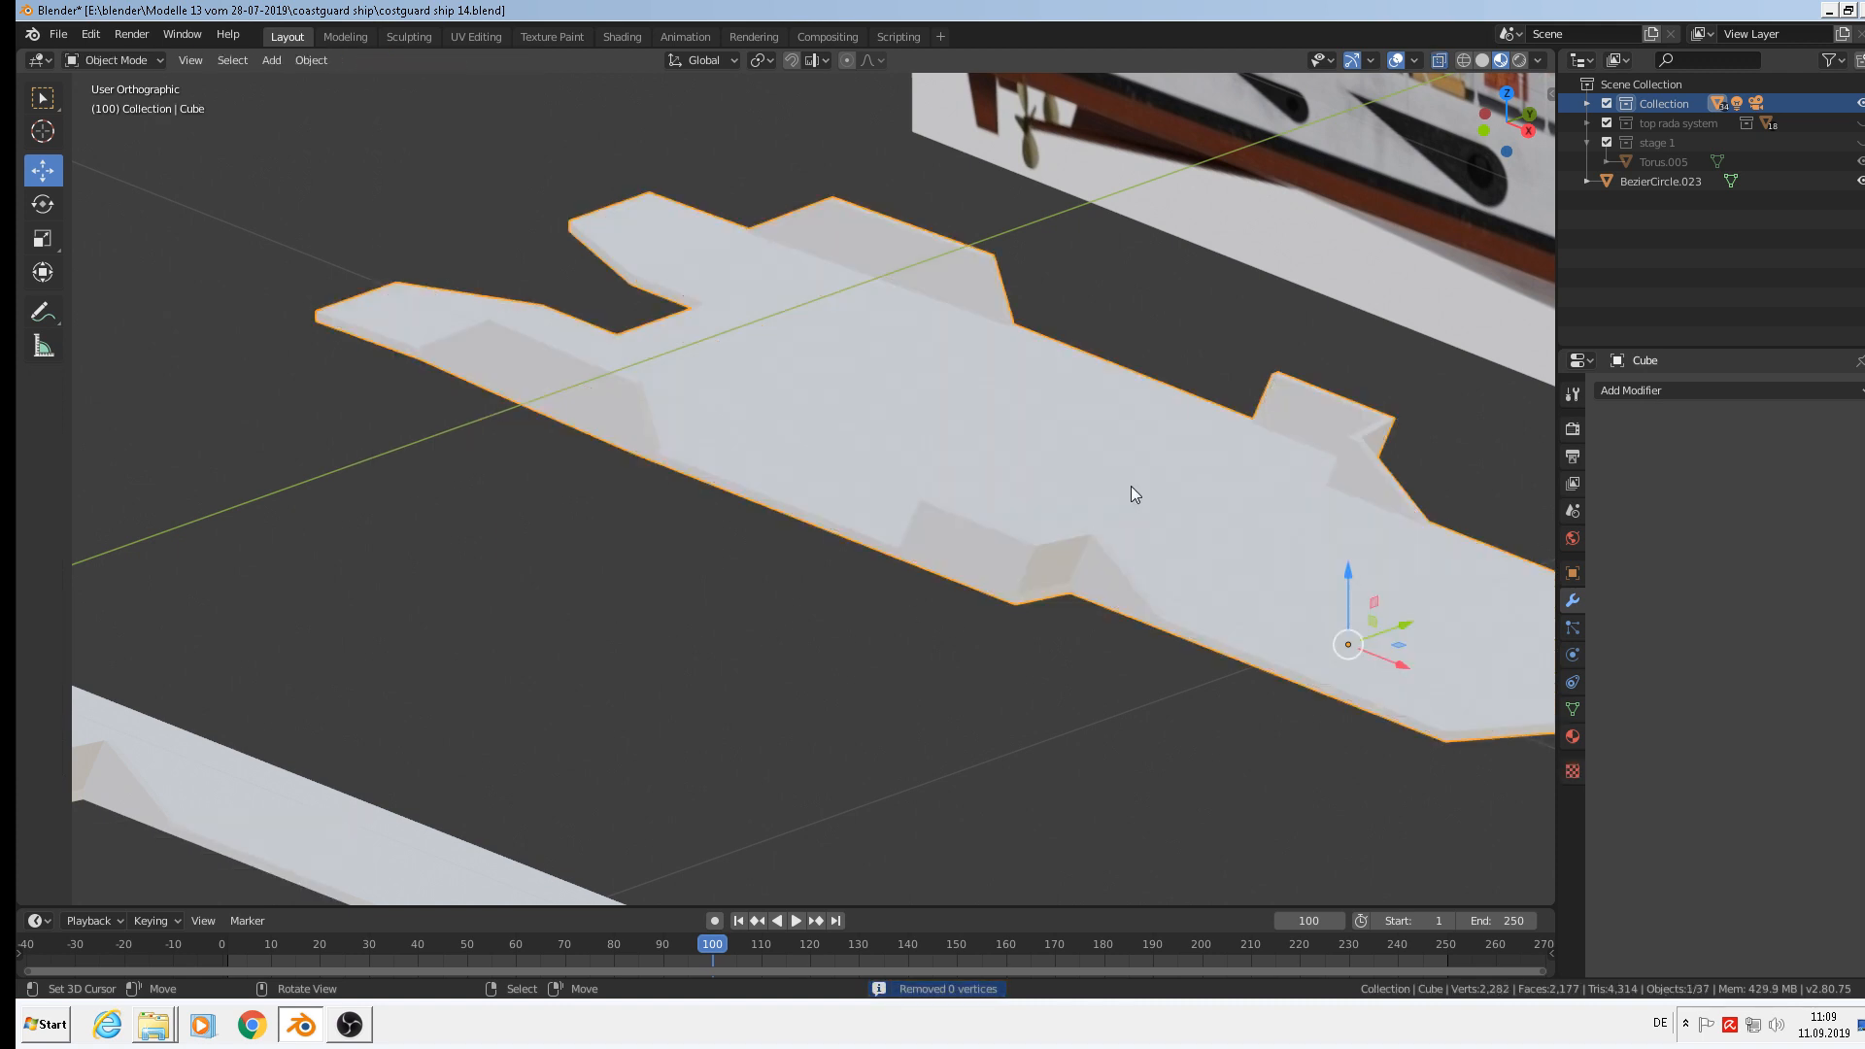
Save the ship file with the joined deck.
{"action": "middle_click_drag", "start_coordinate": [1127, 500], "coordinate": [810, 529], "text": "shift"}
{"action": "scroll", "coordinate": [709, 542], "scroll_direction": "up", "scroll_amount": 1}
{"action": "scroll", "coordinate": [797, 532], "scroll_direction": "down", "scroll_amount": 2}
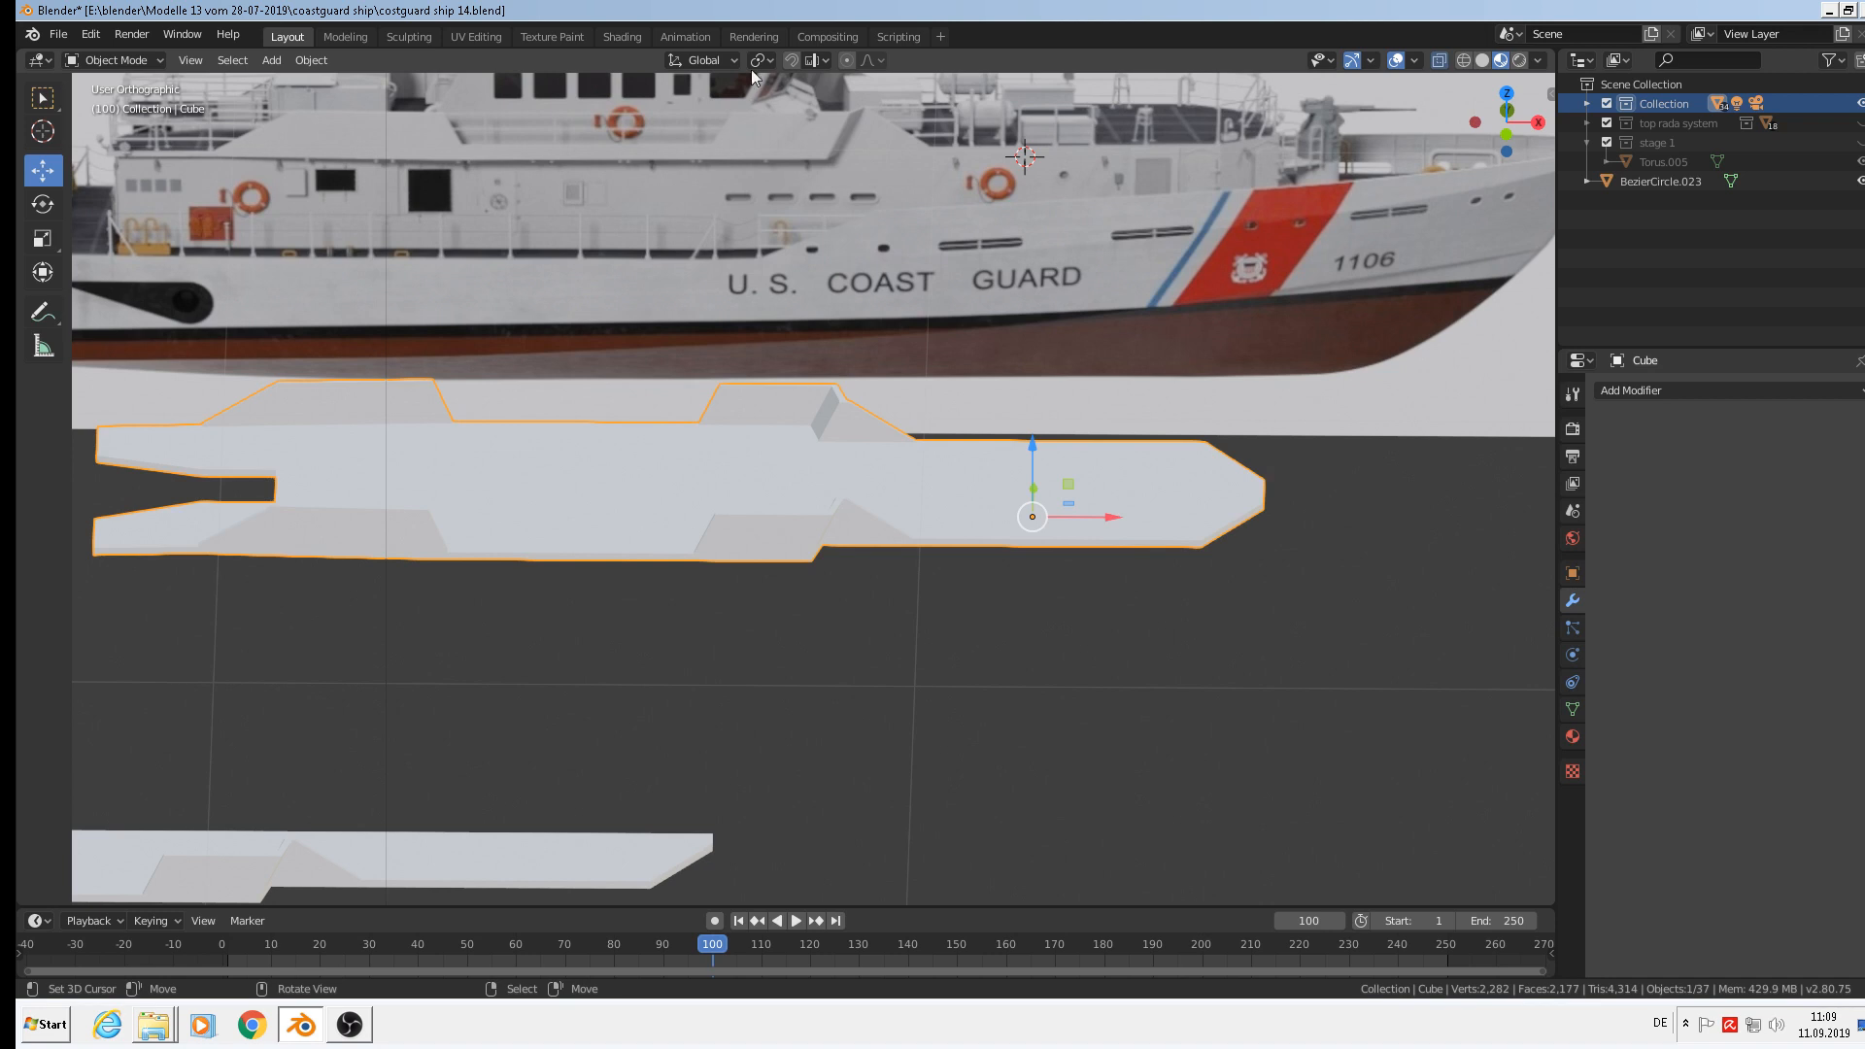
{"action": "left_click", "coordinate": [58, 34]}
{"action": "left_click", "coordinate": [92, 178]}
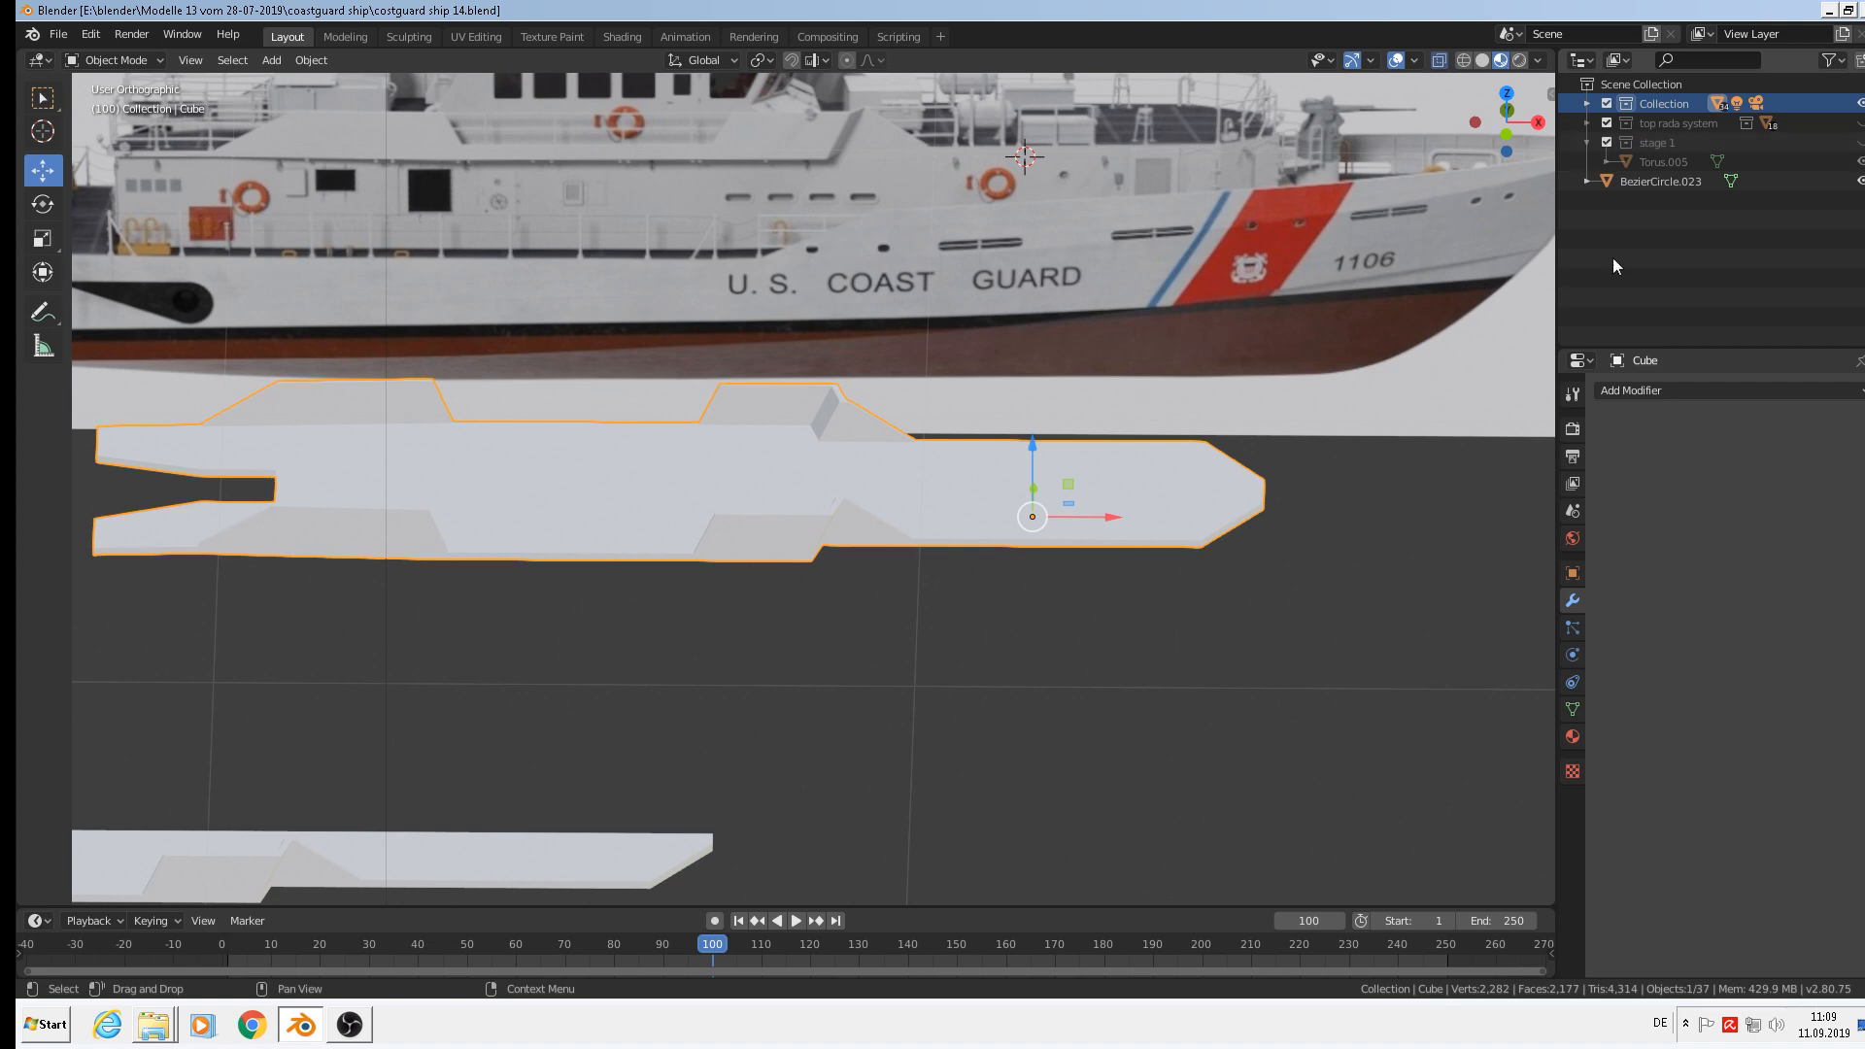
Make the stage 1 collection with the wheelhouse visible in the scene.
{"action": "scroll", "coordinate": [1261, 474], "scroll_direction": "down", "scroll_amount": 4}
{"action": "scroll", "coordinate": [1228, 447], "scroll_direction": "down", "scroll_amount": 2}
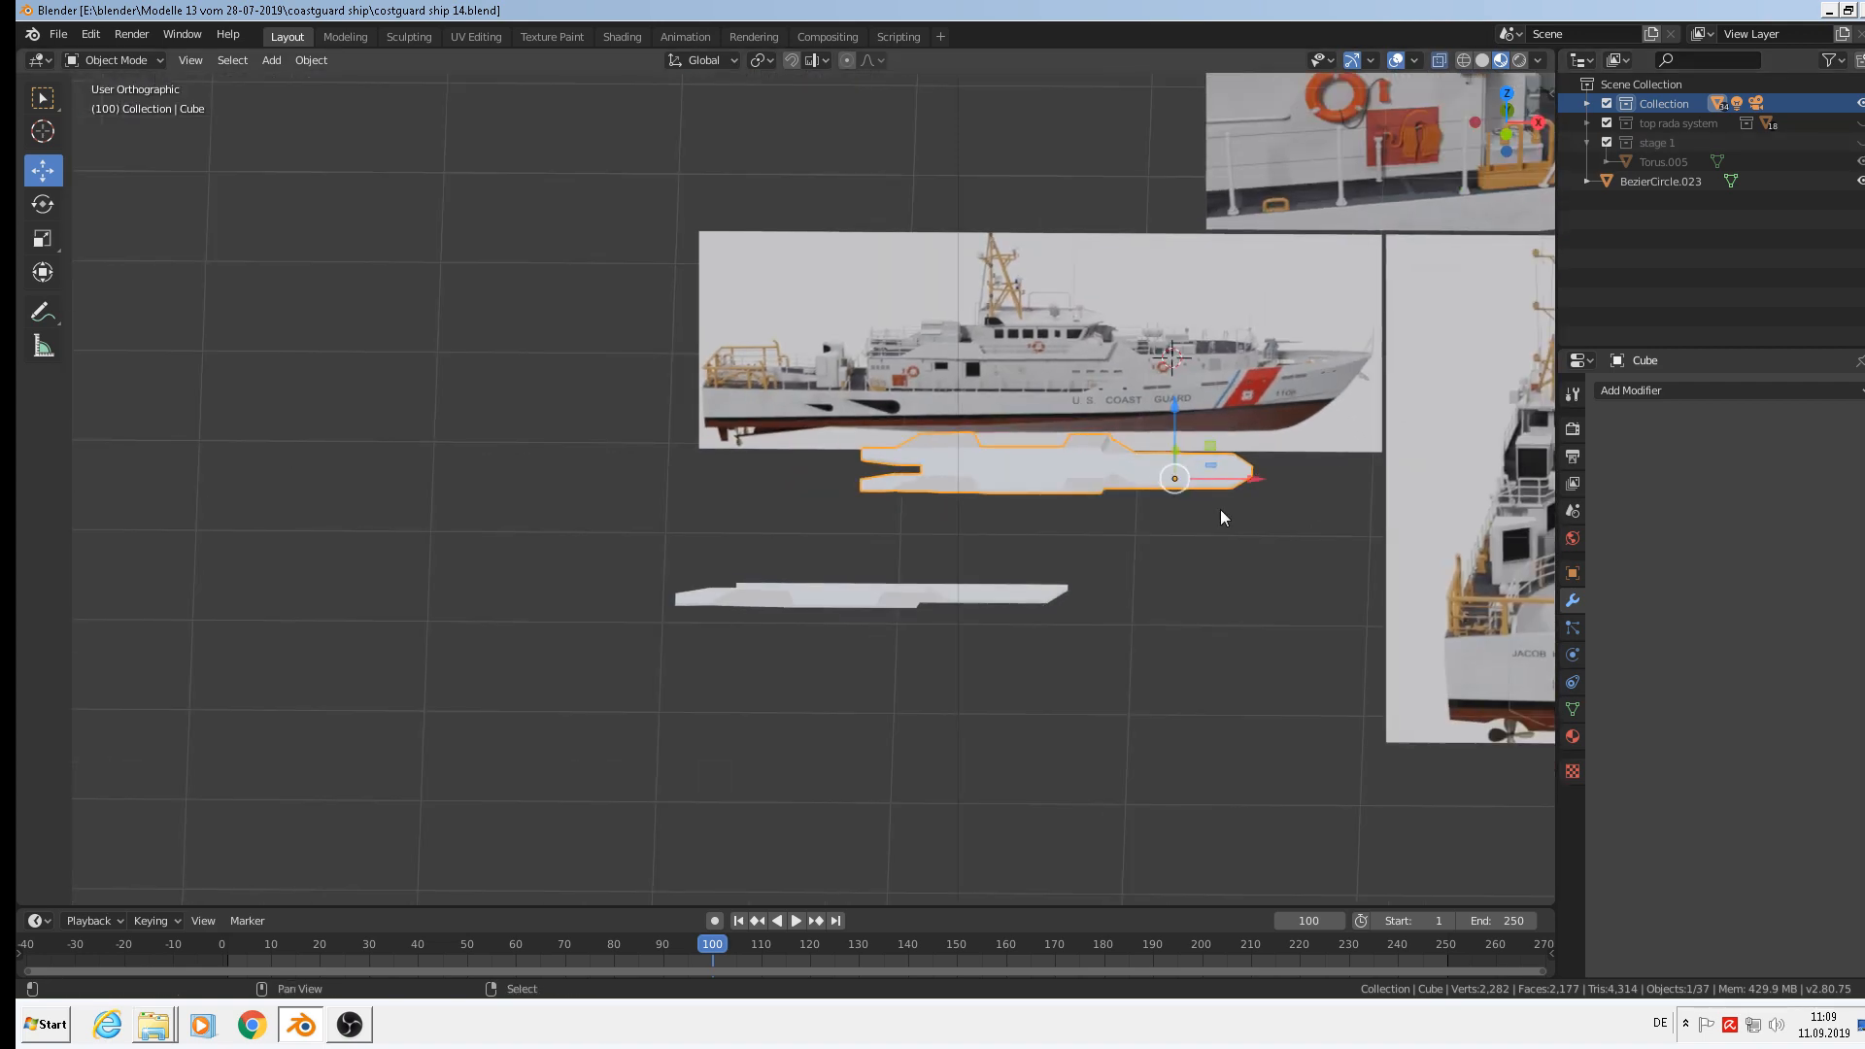
{"action": "middle_click_drag", "start_coordinate": [1220, 509], "coordinate": [533, 467], "text": "shift"}
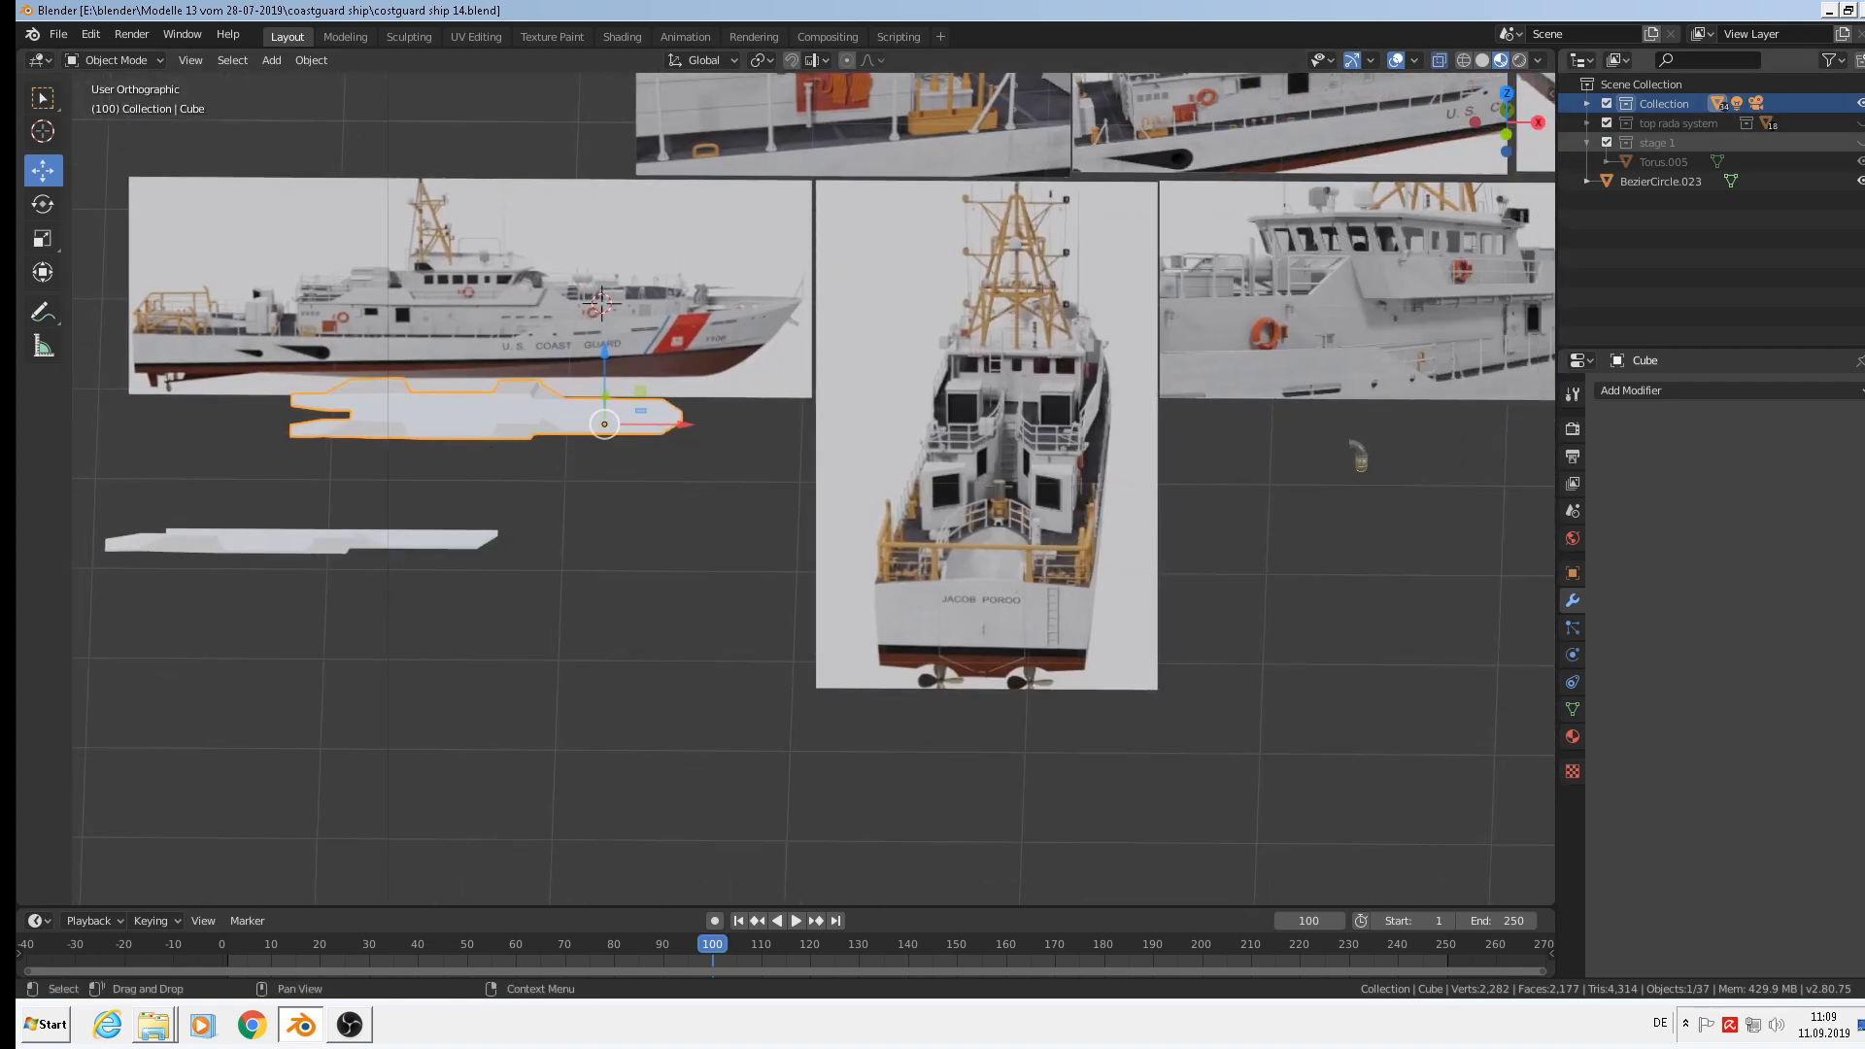
{"action": "left_click", "coordinate": [1859, 142]}
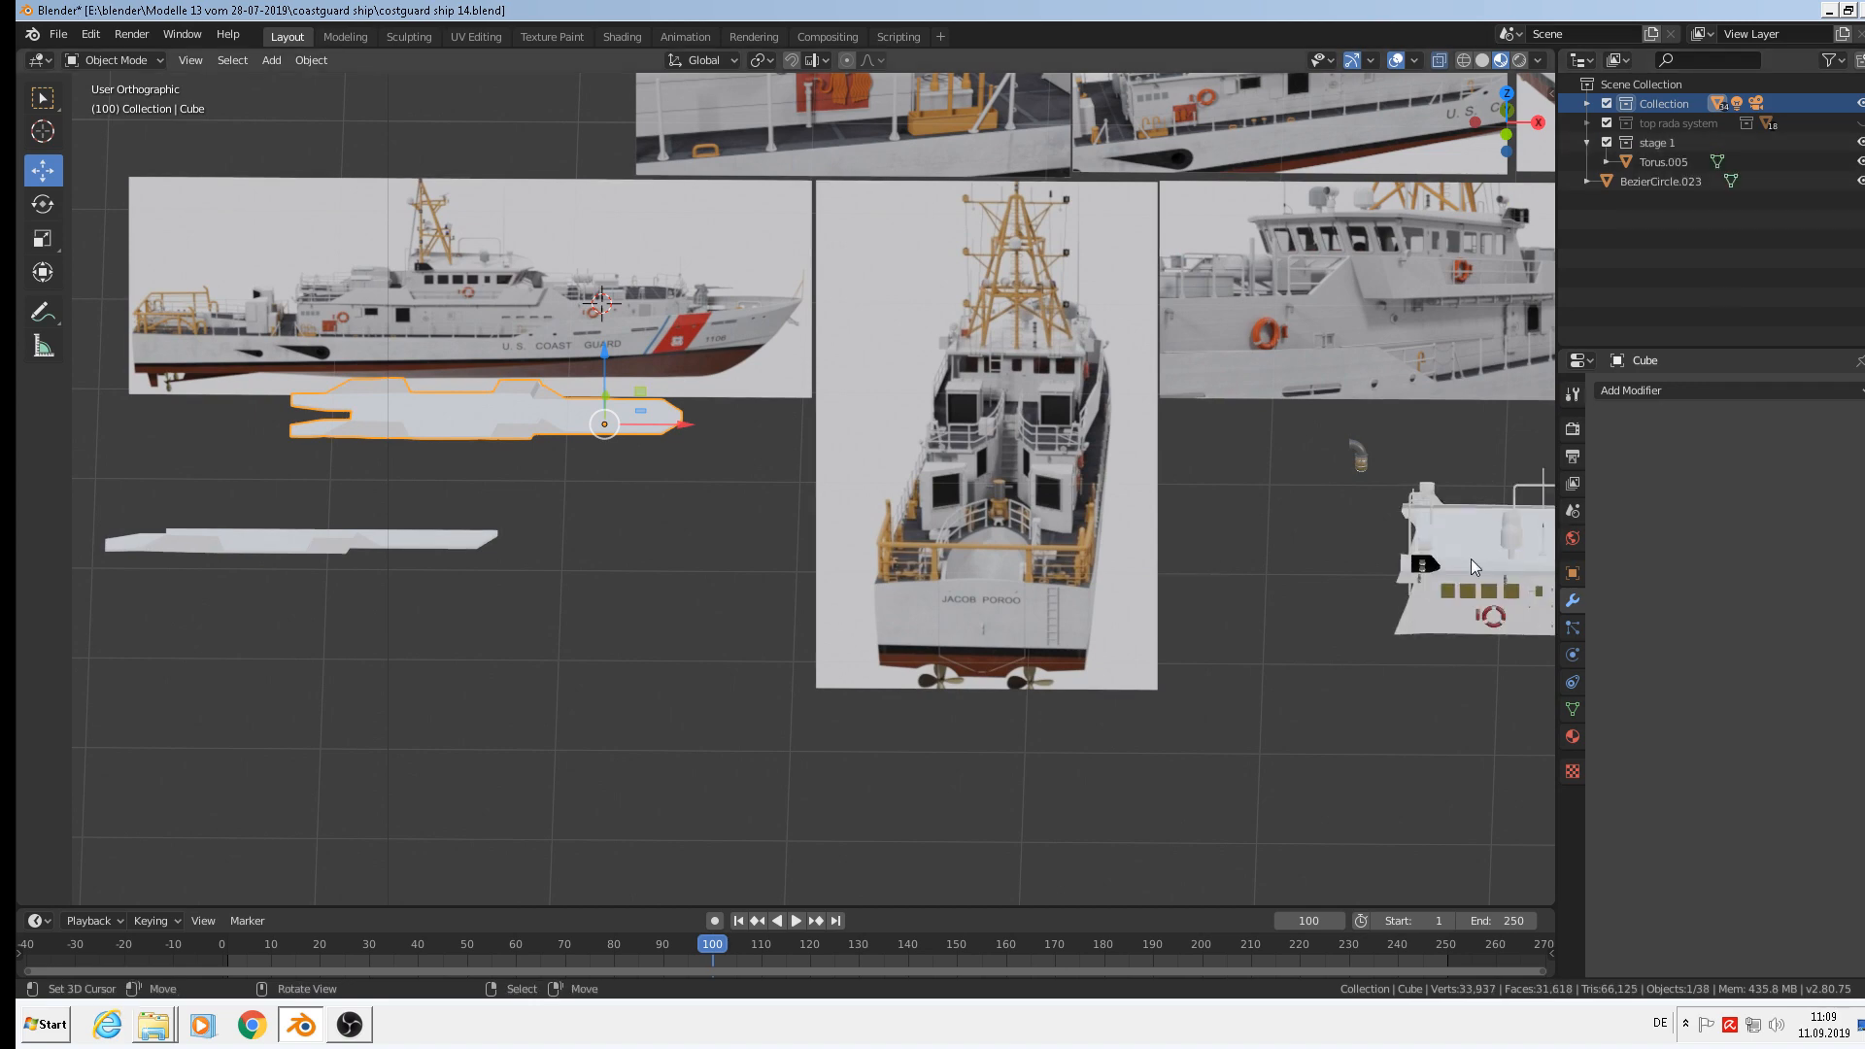
{"action": "middle_click_drag", "start_coordinate": [1465, 556], "coordinate": [983, 487], "text": "shift"}
{"action": "middle_click_drag", "start_coordinate": [341, 393], "coordinate": [612, 412], "text": "shift"}
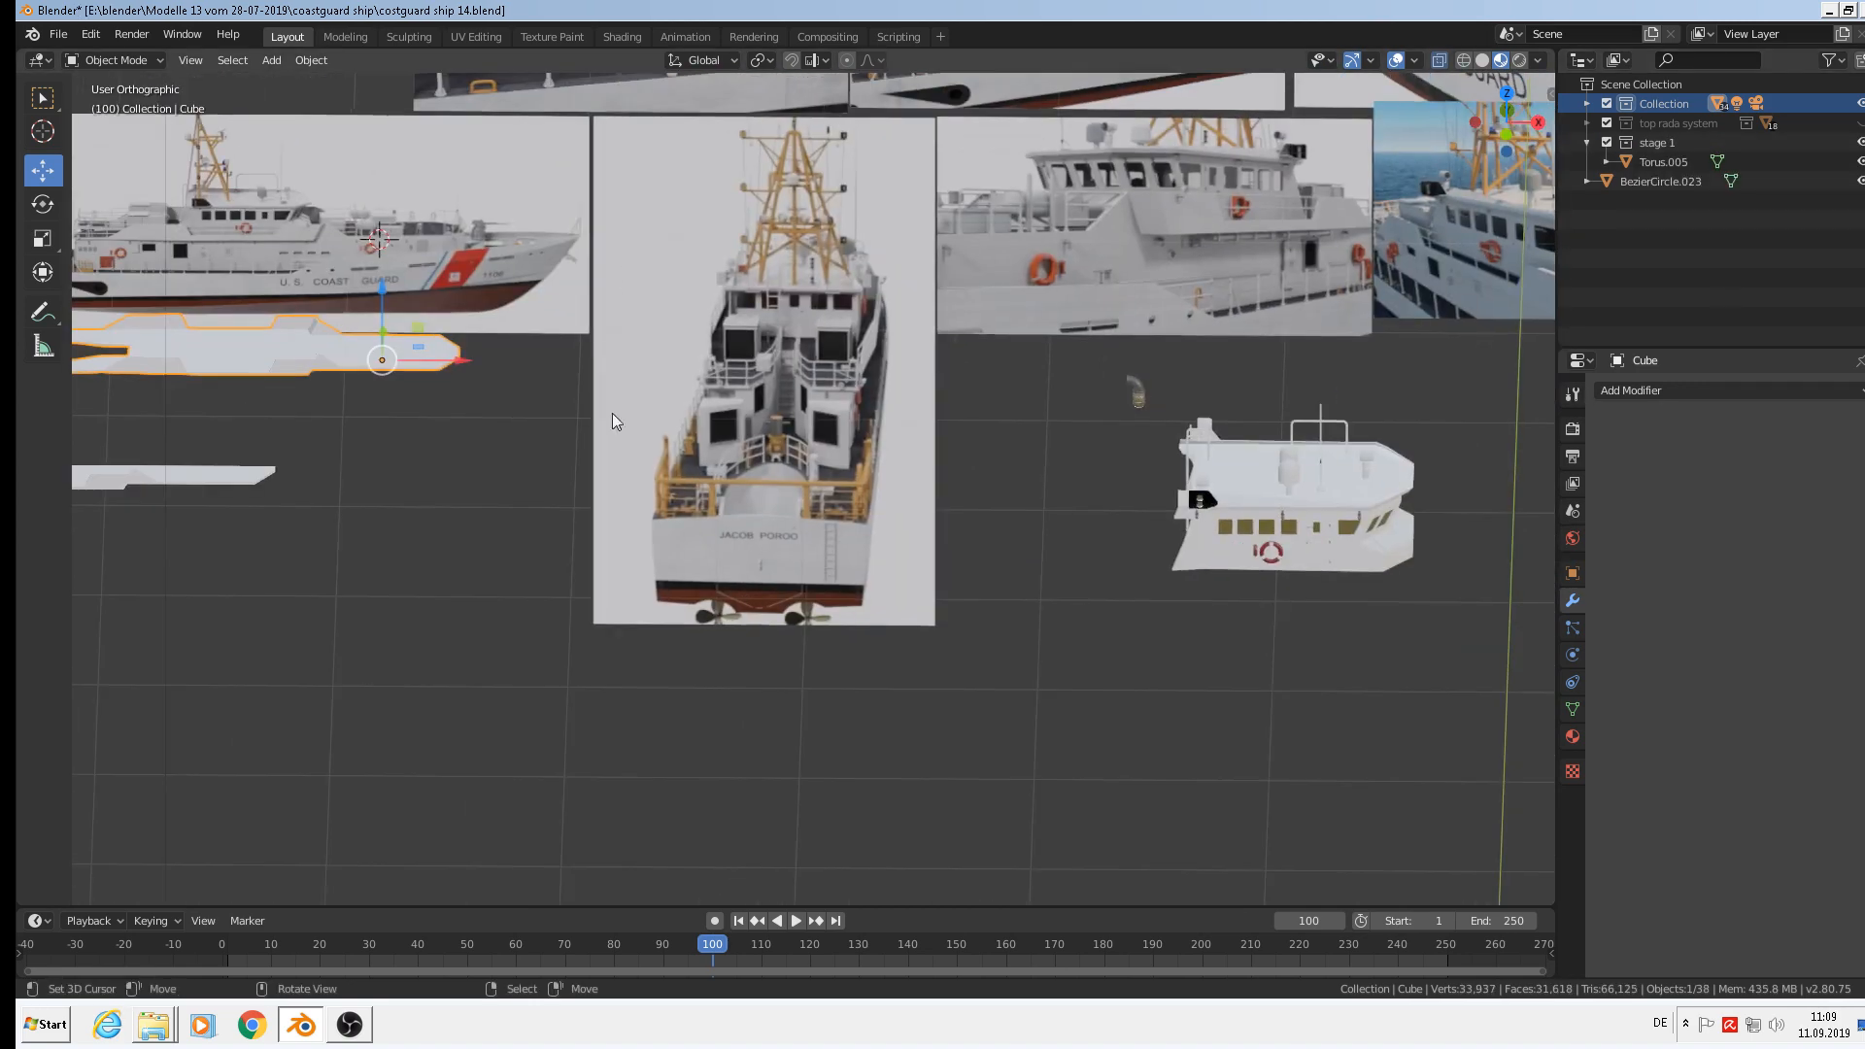
Apply the deck's rotation and scale, and set its origin to its geometry.
{"action": "key", "text": "KP_7"}
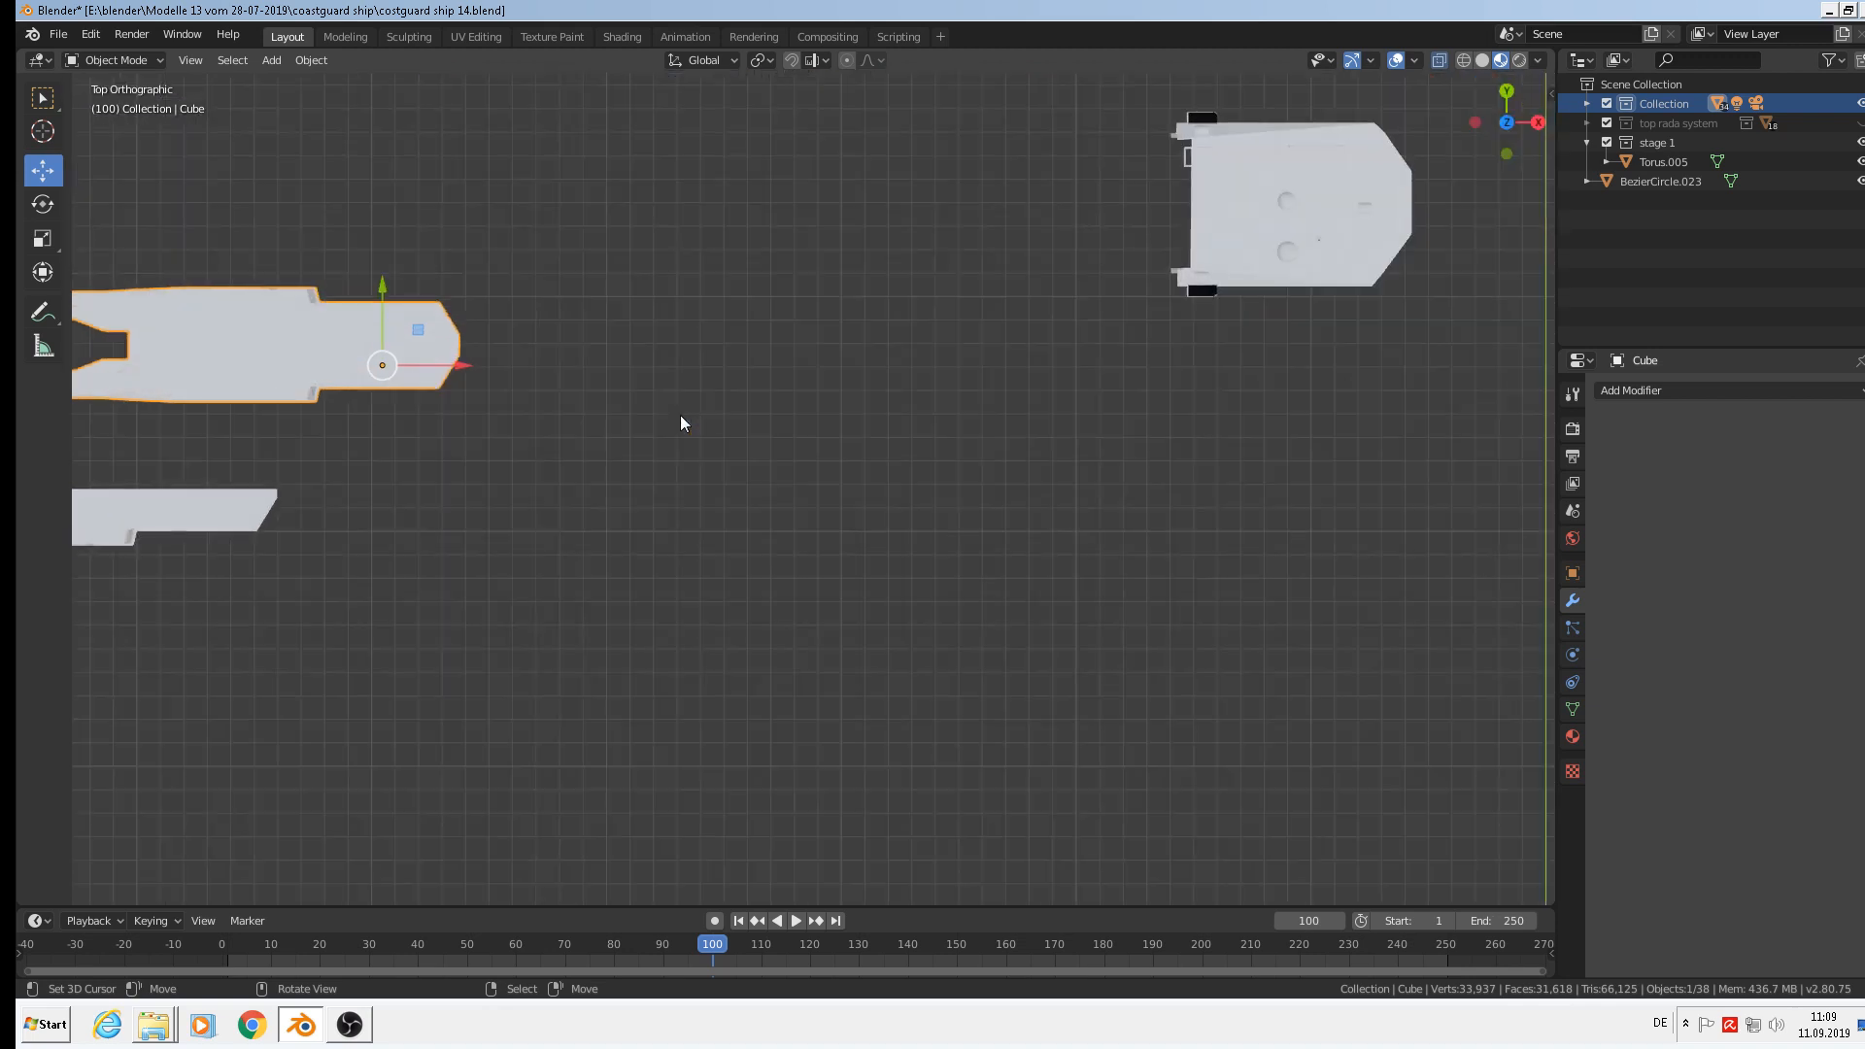
{"action": "left_click", "coordinate": [308, 62]}
{"action": "mouse_move", "coordinate": [340, 167]}
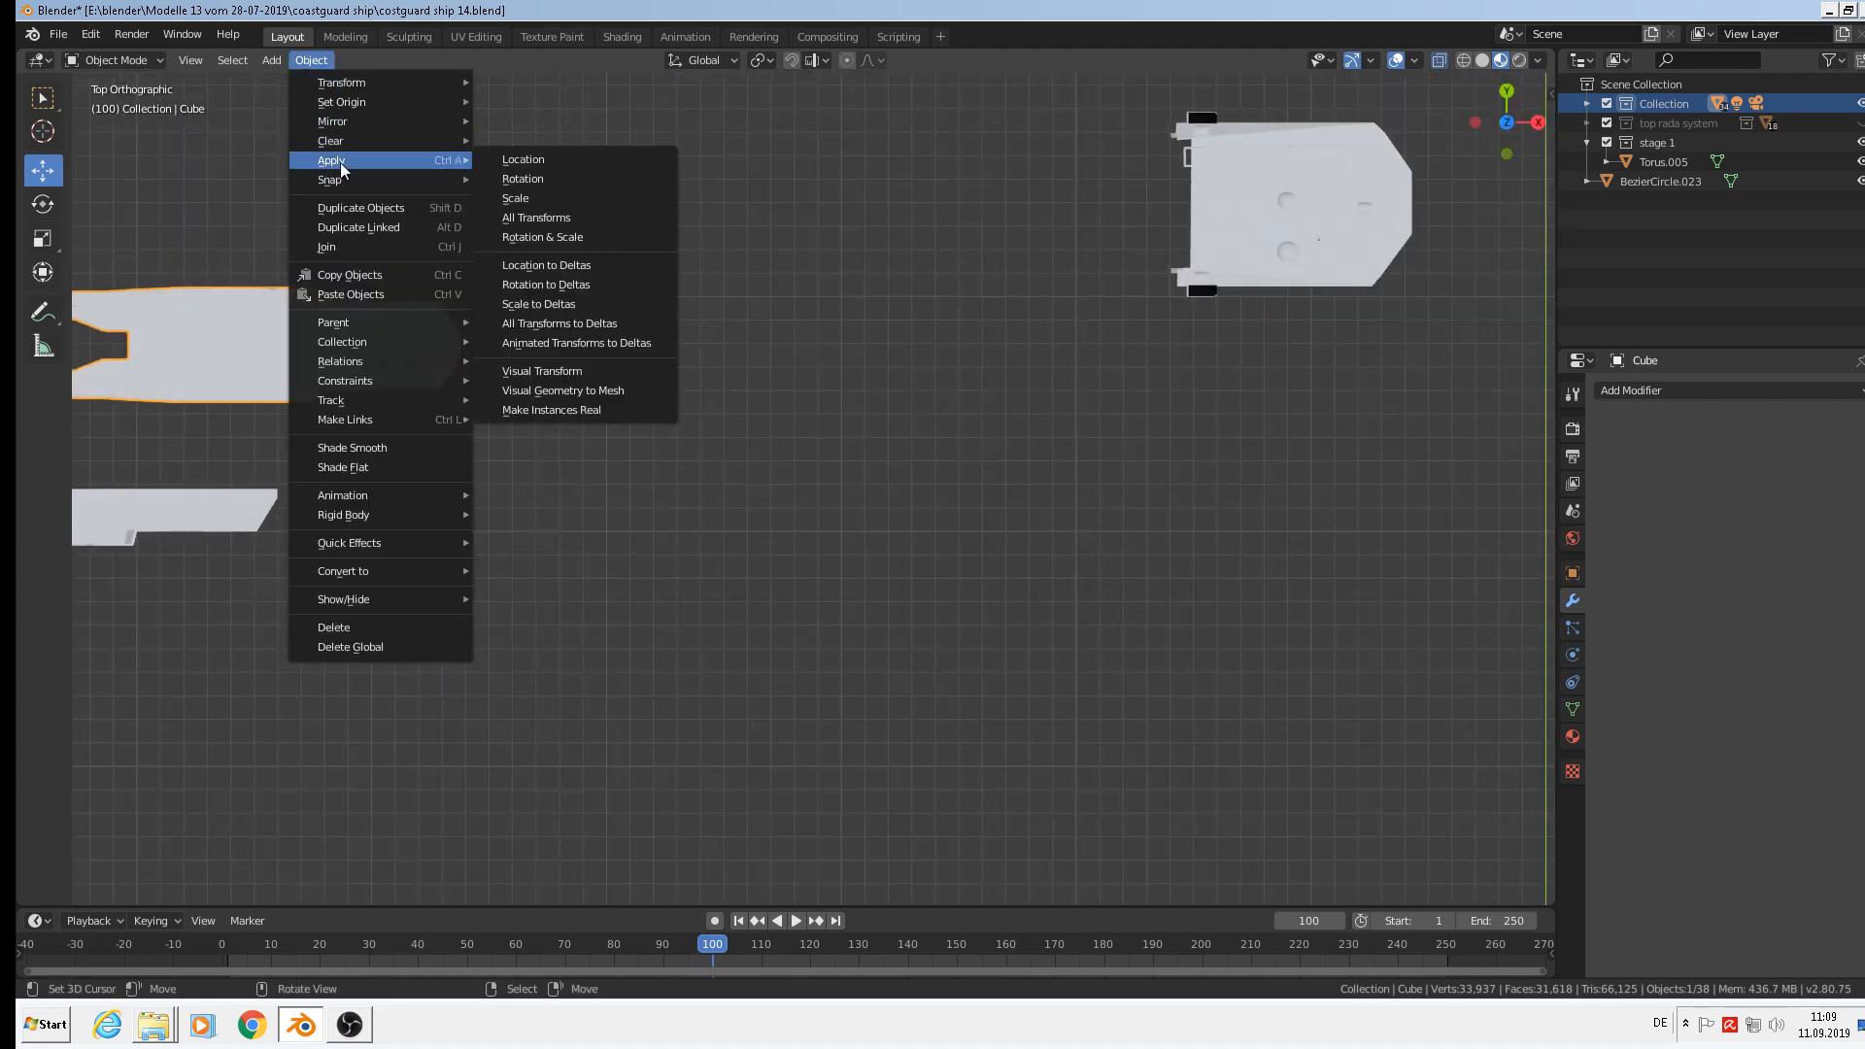
{"action": "left_click", "coordinate": [542, 237]}
{"action": "left_click", "coordinate": [310, 60]}
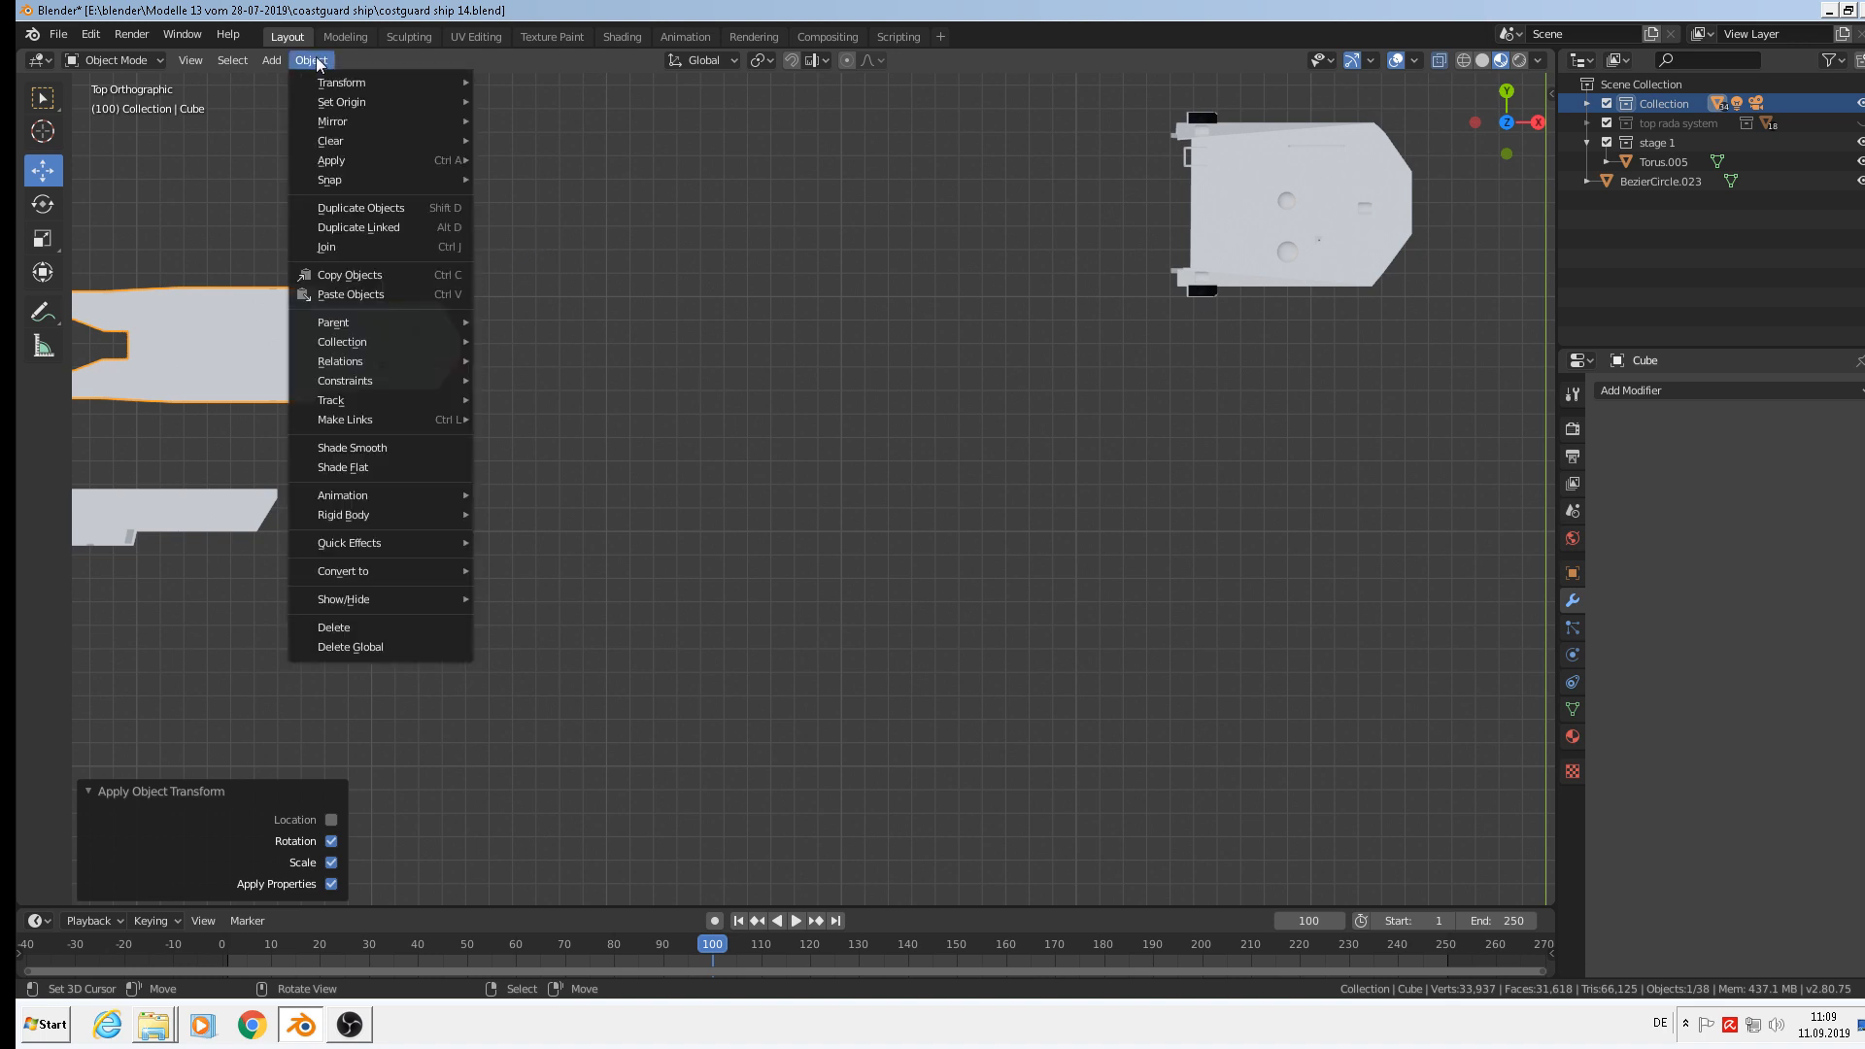
{"action": "mouse_move", "coordinate": [340, 103]}
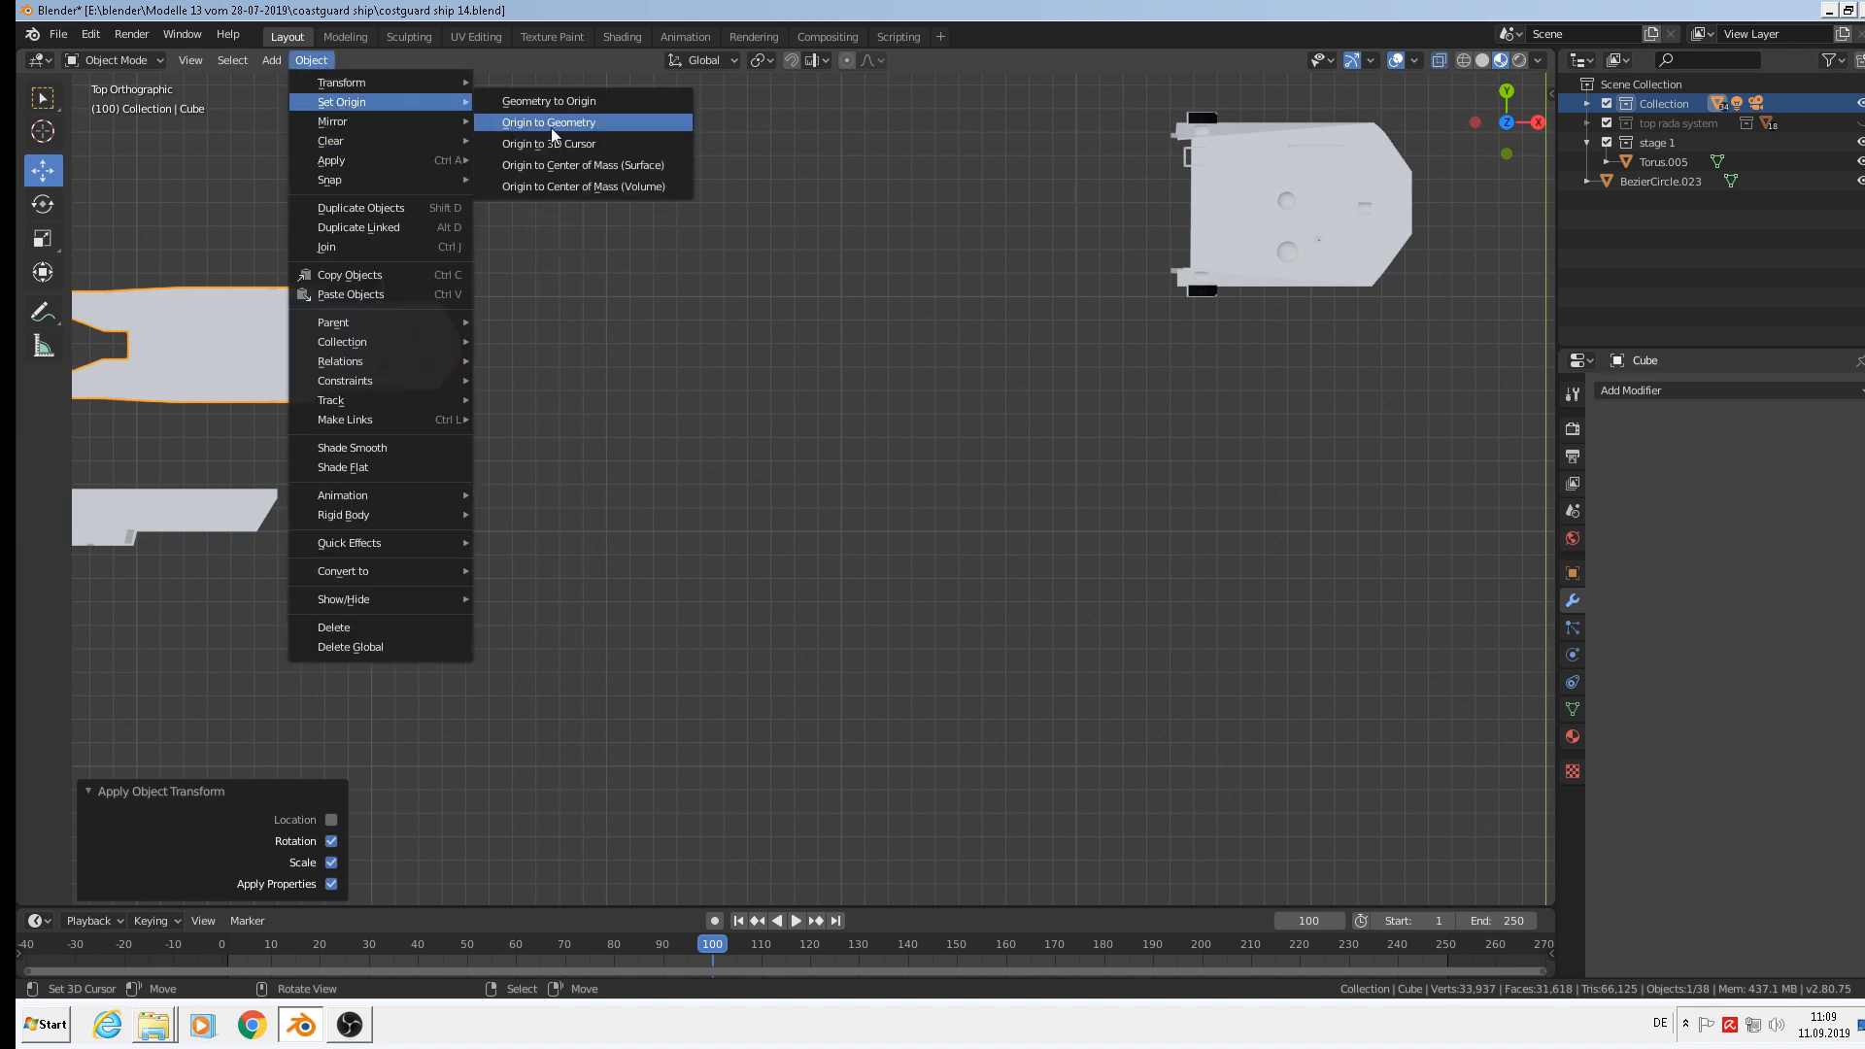
{"action": "left_click", "coordinate": [551, 127]}
In top view, move the deck about 4.69 m along X, then about -0.037 m in X and 0.612 m in Y onto the wheelhouse.
{"action": "left_click_drag", "start_coordinate": [321, 360], "coordinate": [1429, 338]}
{"action": "middle_click_drag", "start_coordinate": [1429, 338], "coordinate": [877, 476], "text": "shift"}
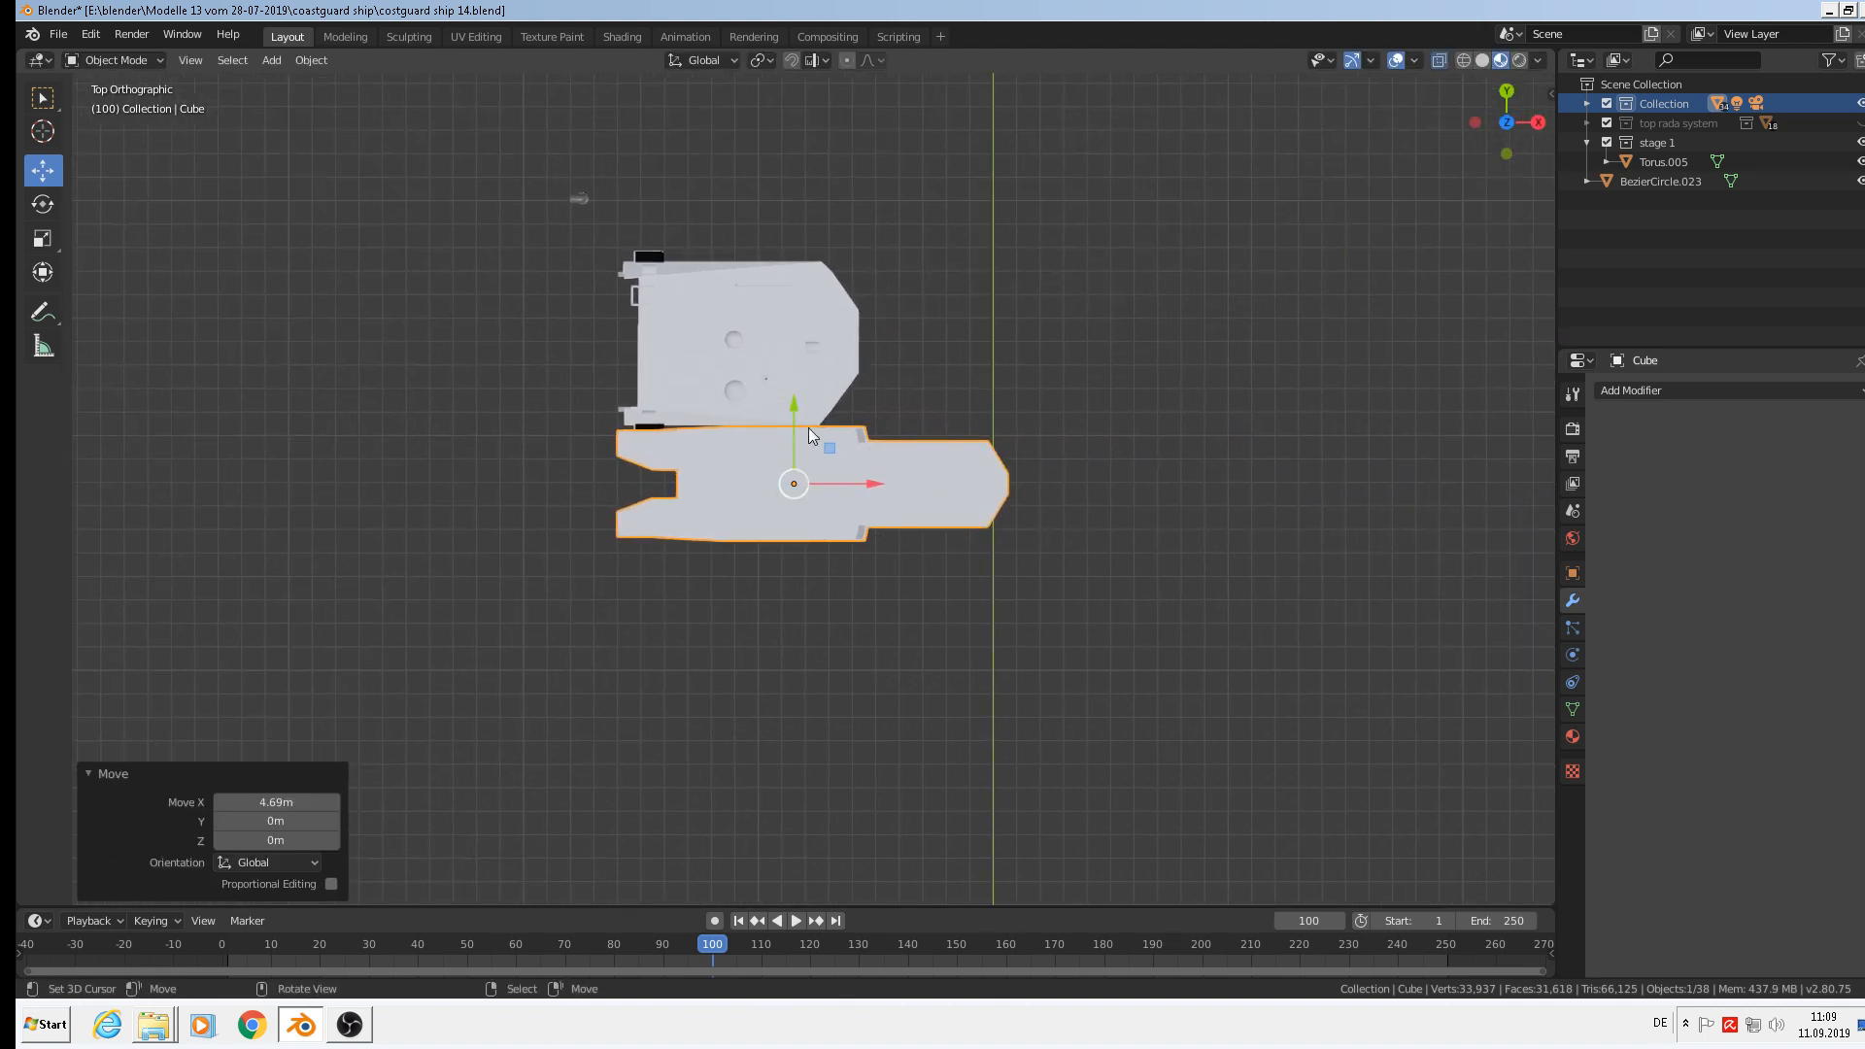
{"action": "left_click_drag", "start_coordinate": [830, 448], "coordinate": [823, 323]}
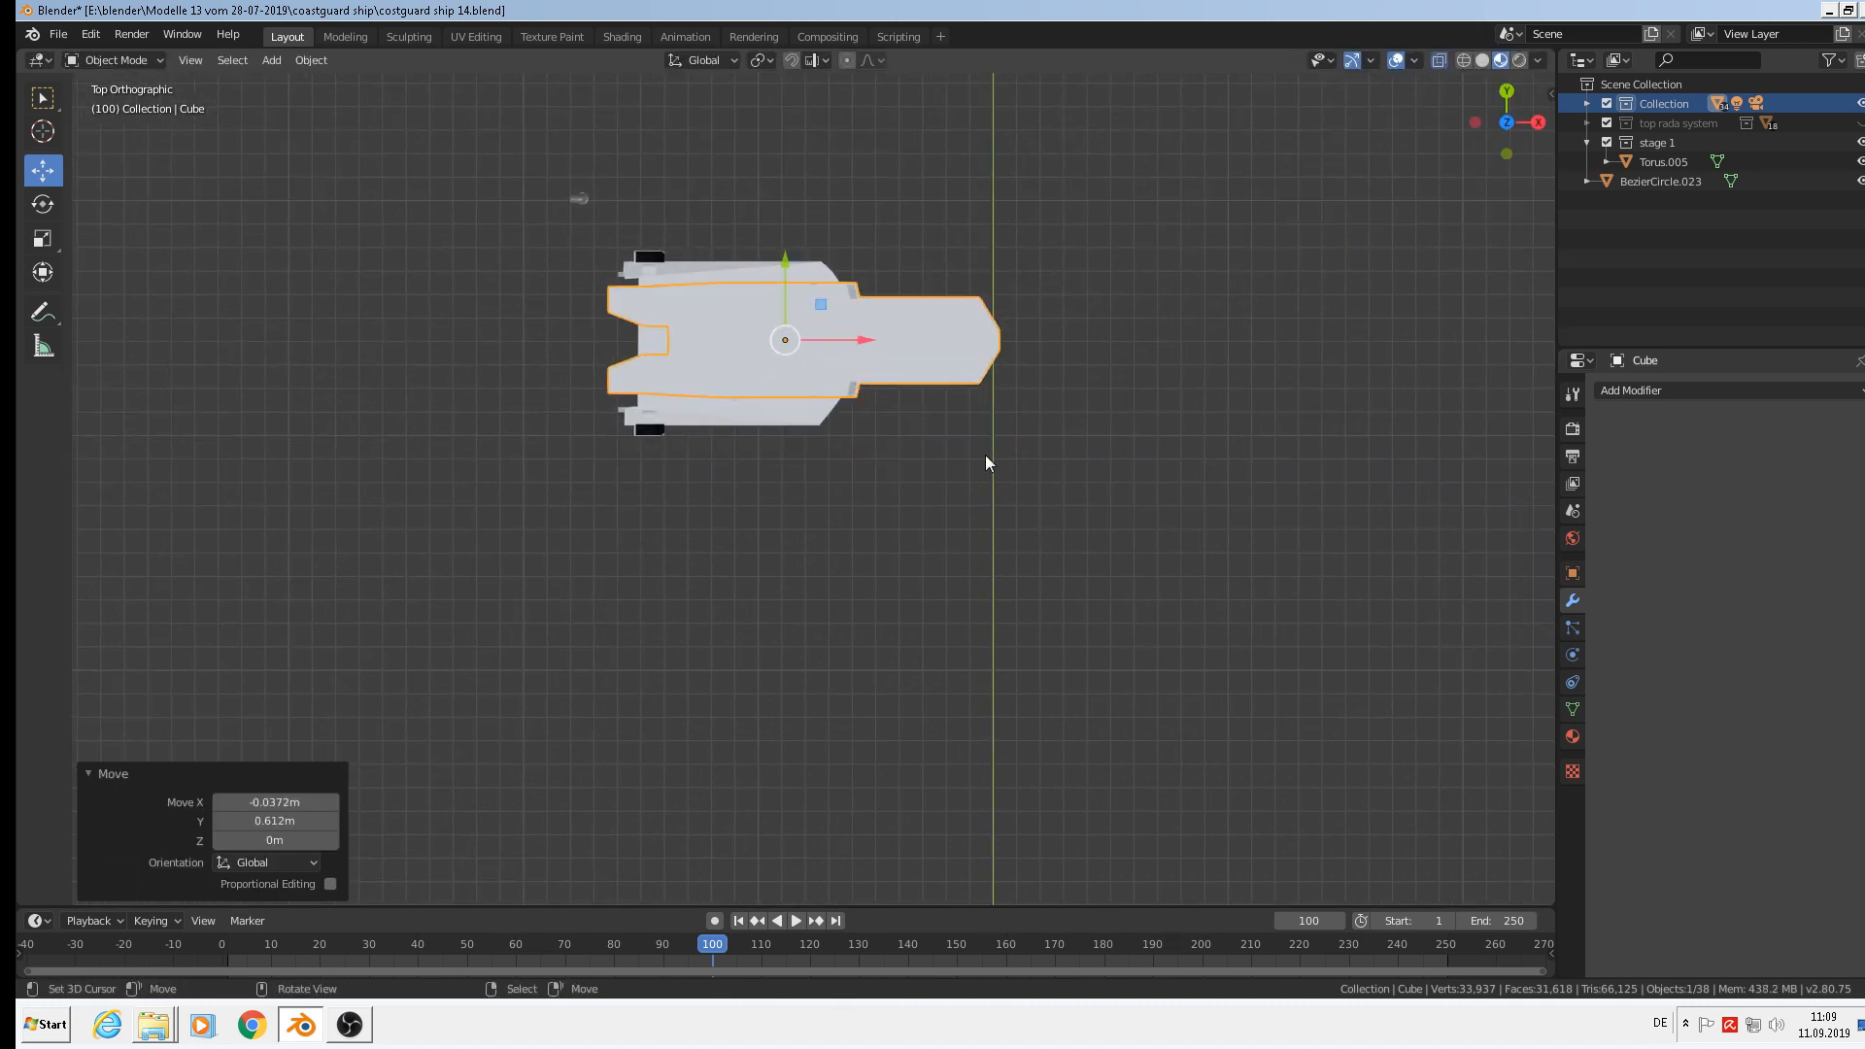
Lower the deck about 1.11 m along Z to the base of the wheelhouse.
{"action": "key", "text": "KP_1"}
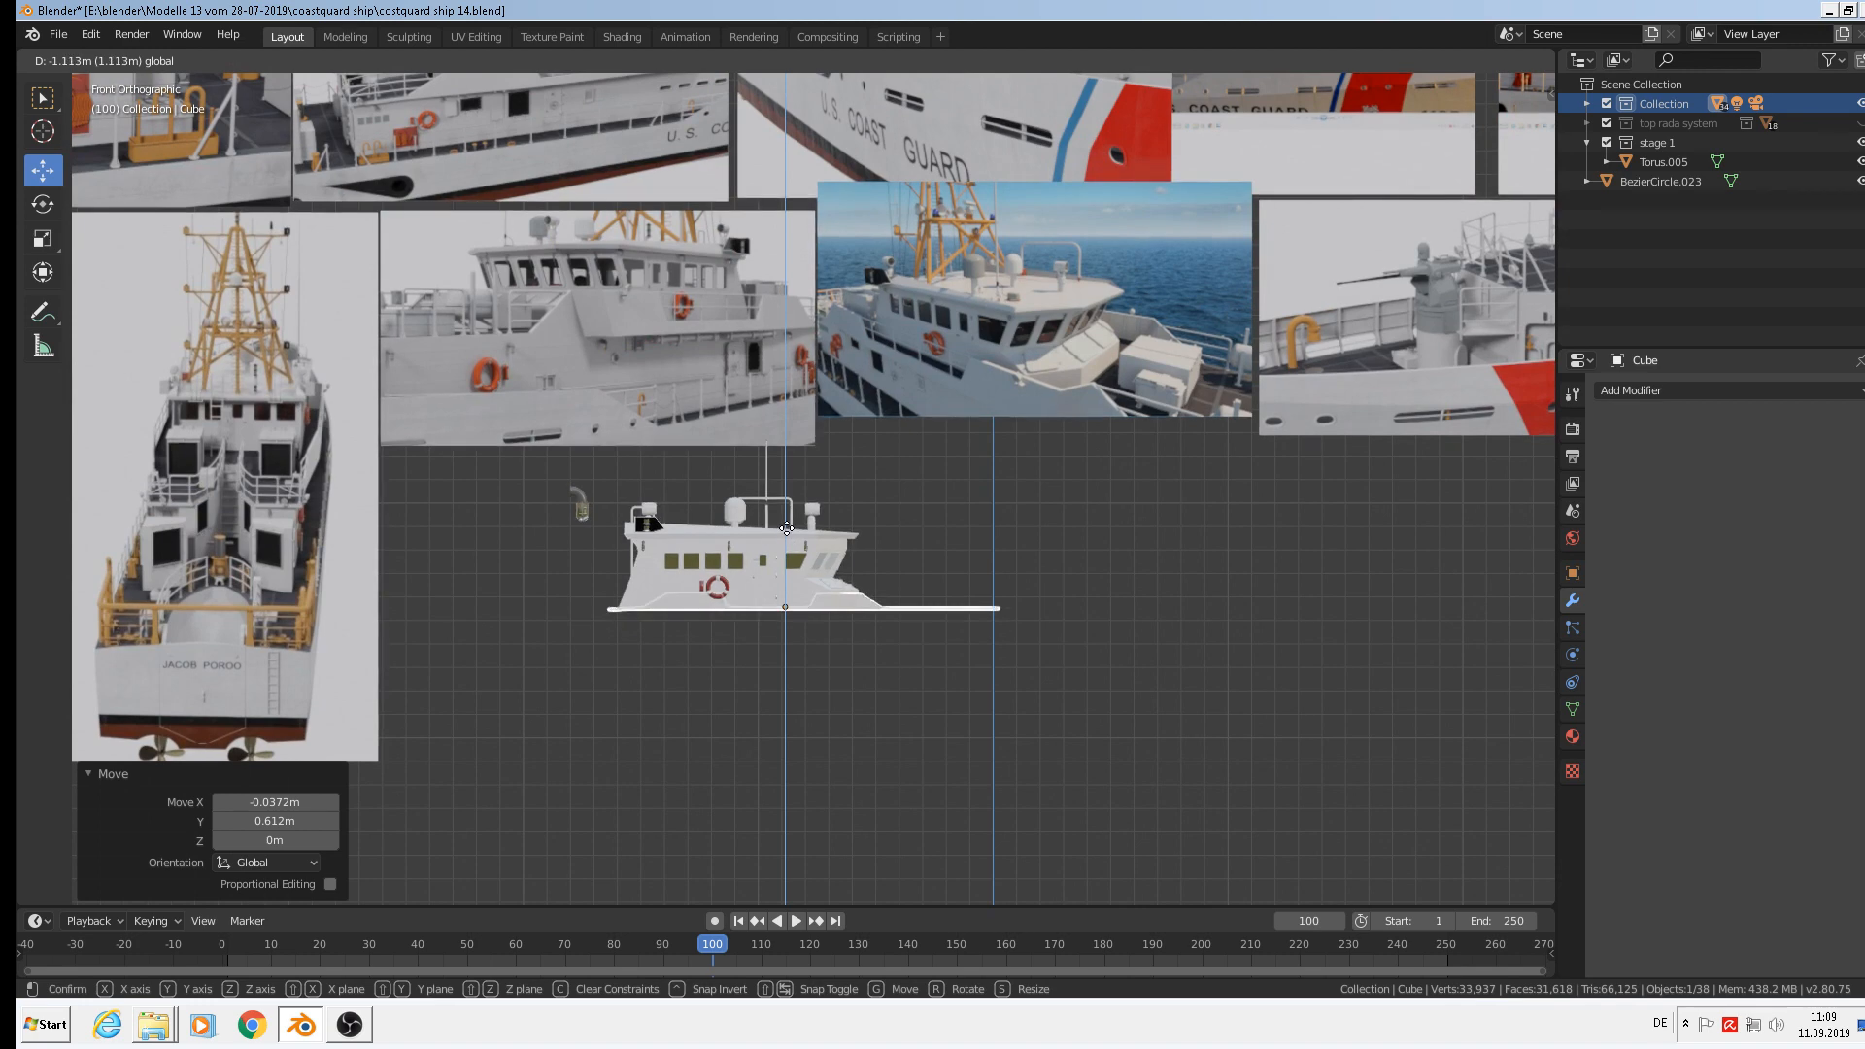
{"action": "left_click", "coordinate": [790, 540]}
{"action": "key", "text": "KP_7"}
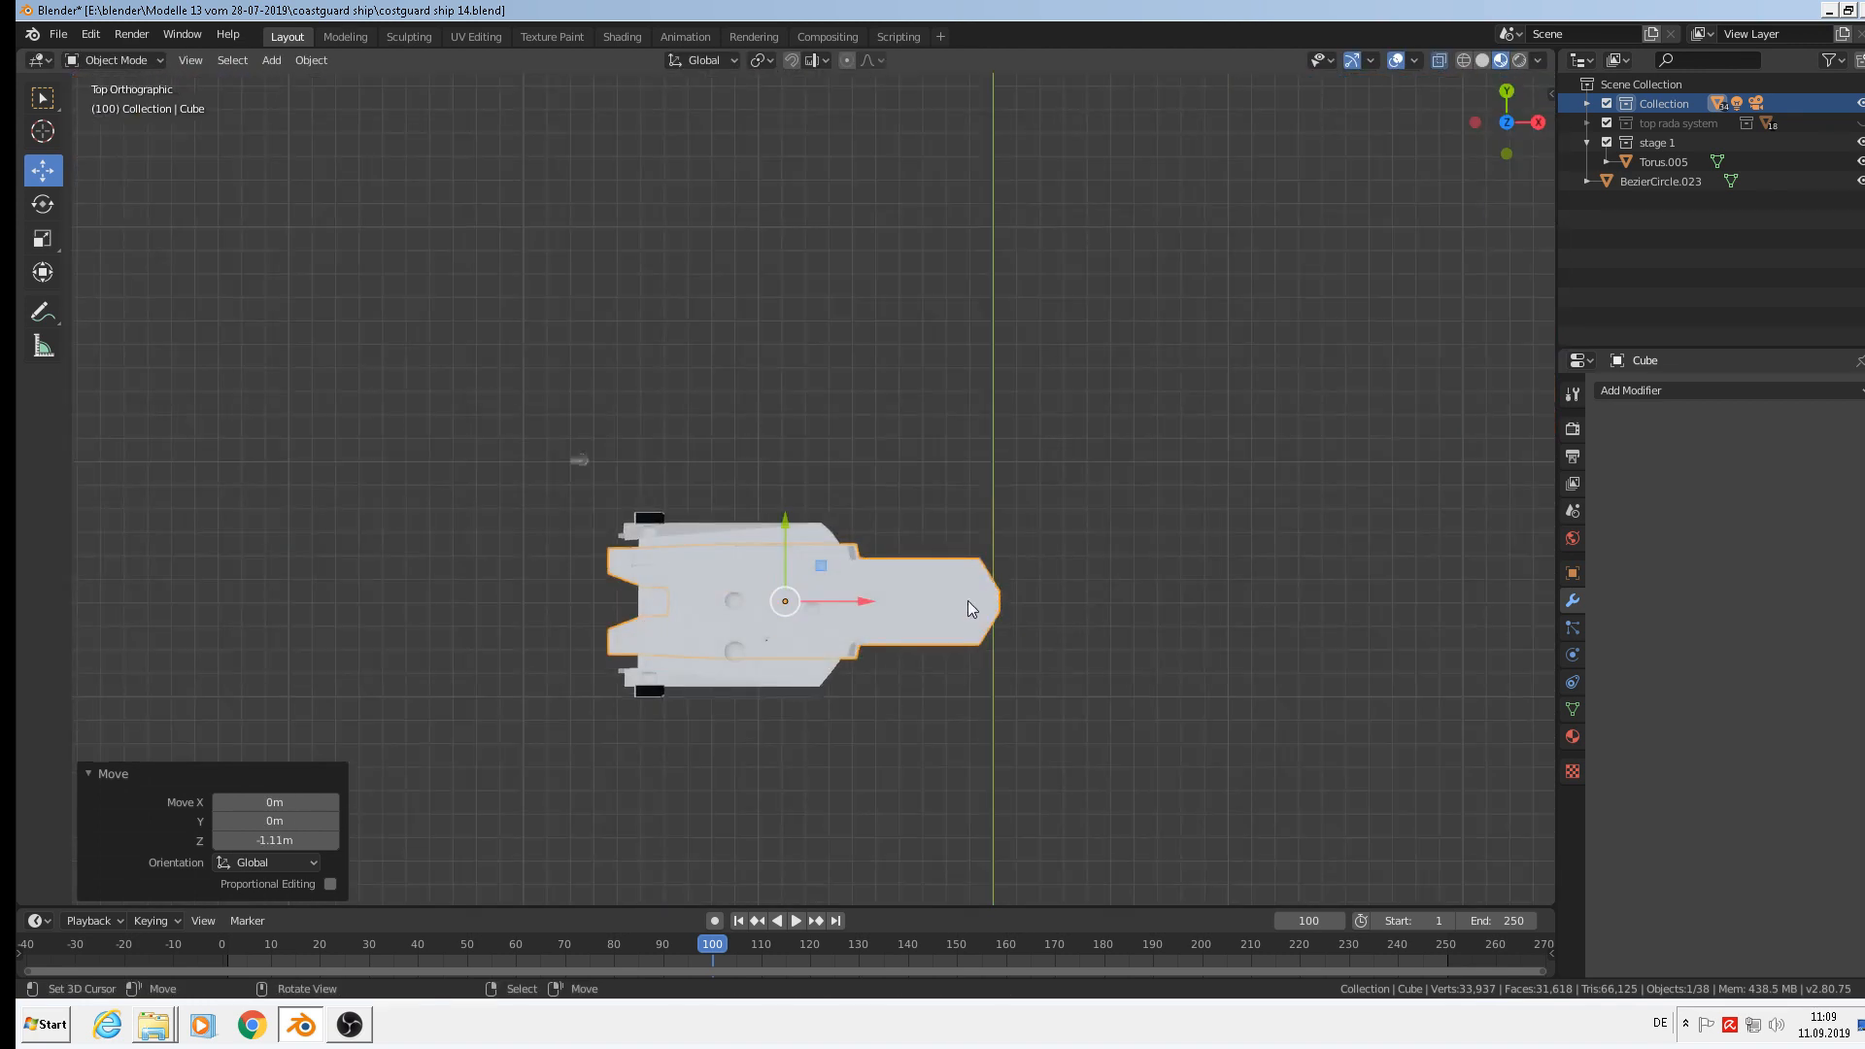
Scale the deck plate beneath the bridge up uniformly by a factor of 1.8.
{"action": "key", "text": "s"}
{"action": "left_click", "coordinate": [1274, 729]}
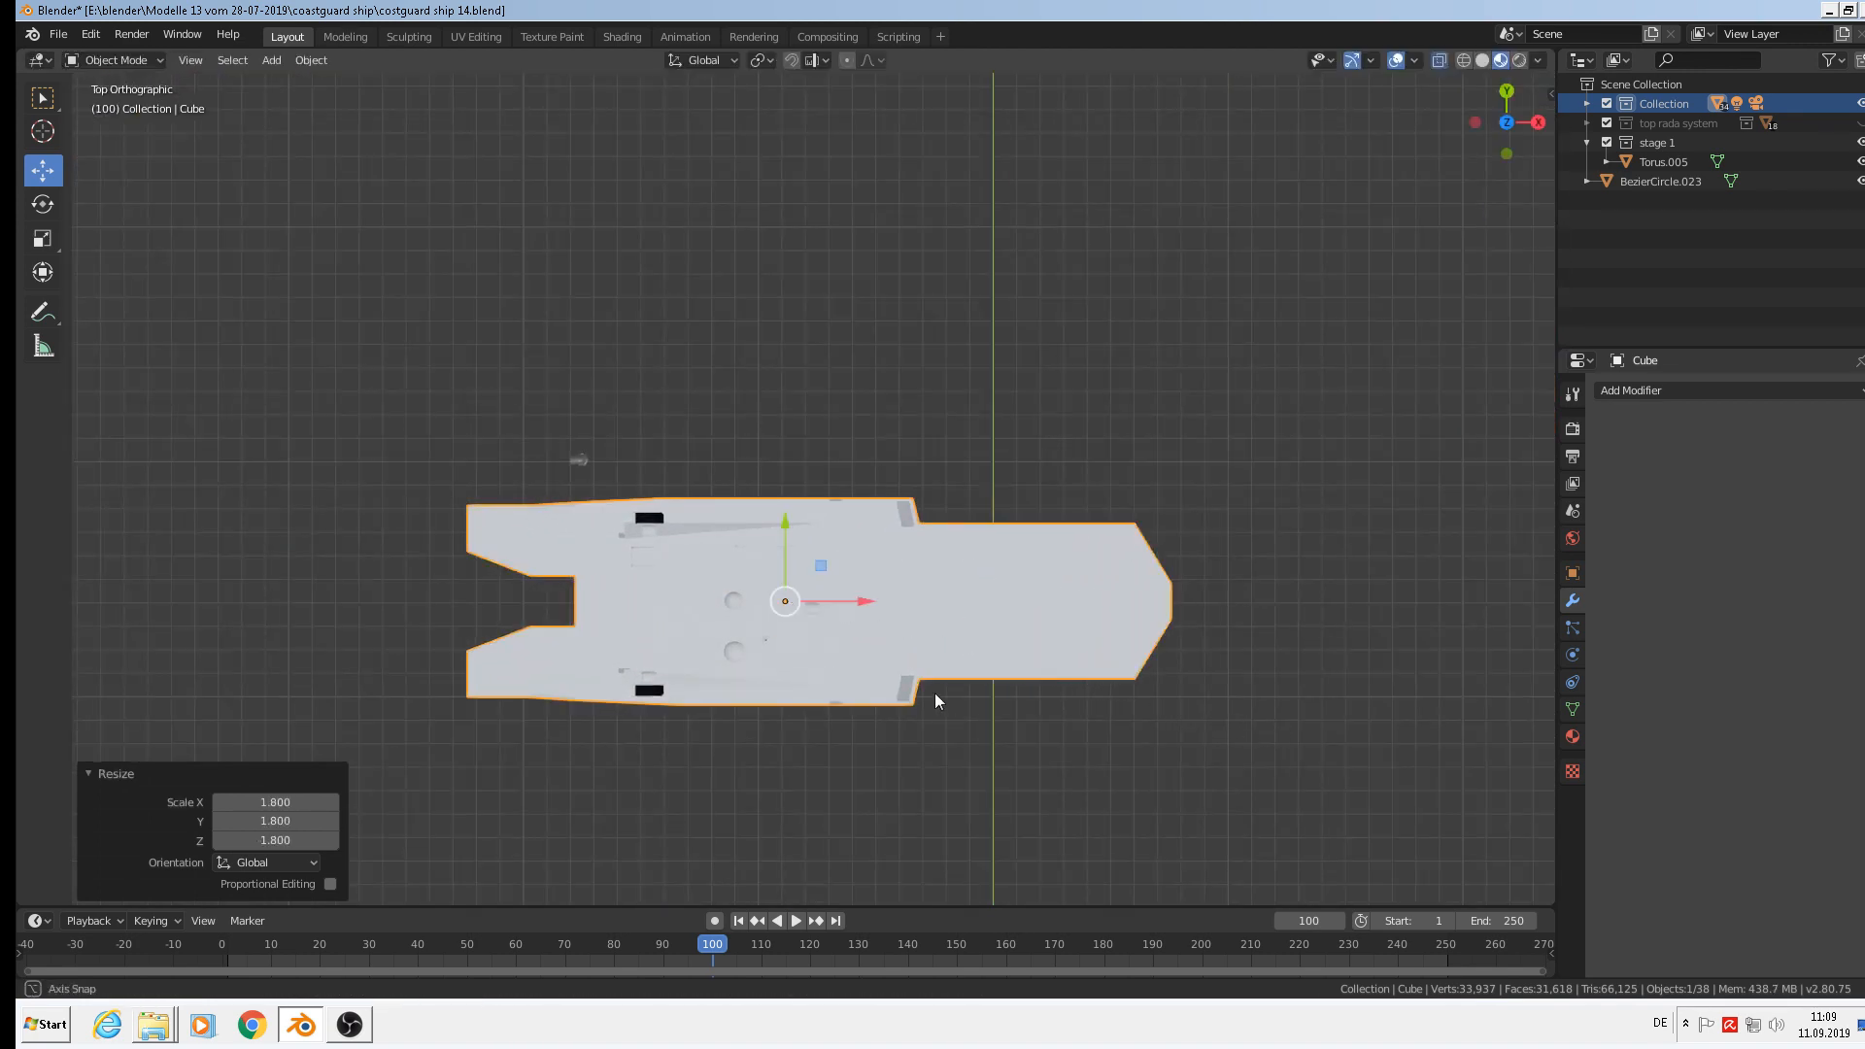
{"action": "middle_click_drag", "start_coordinate": [935, 691], "coordinate": [969, 614]}
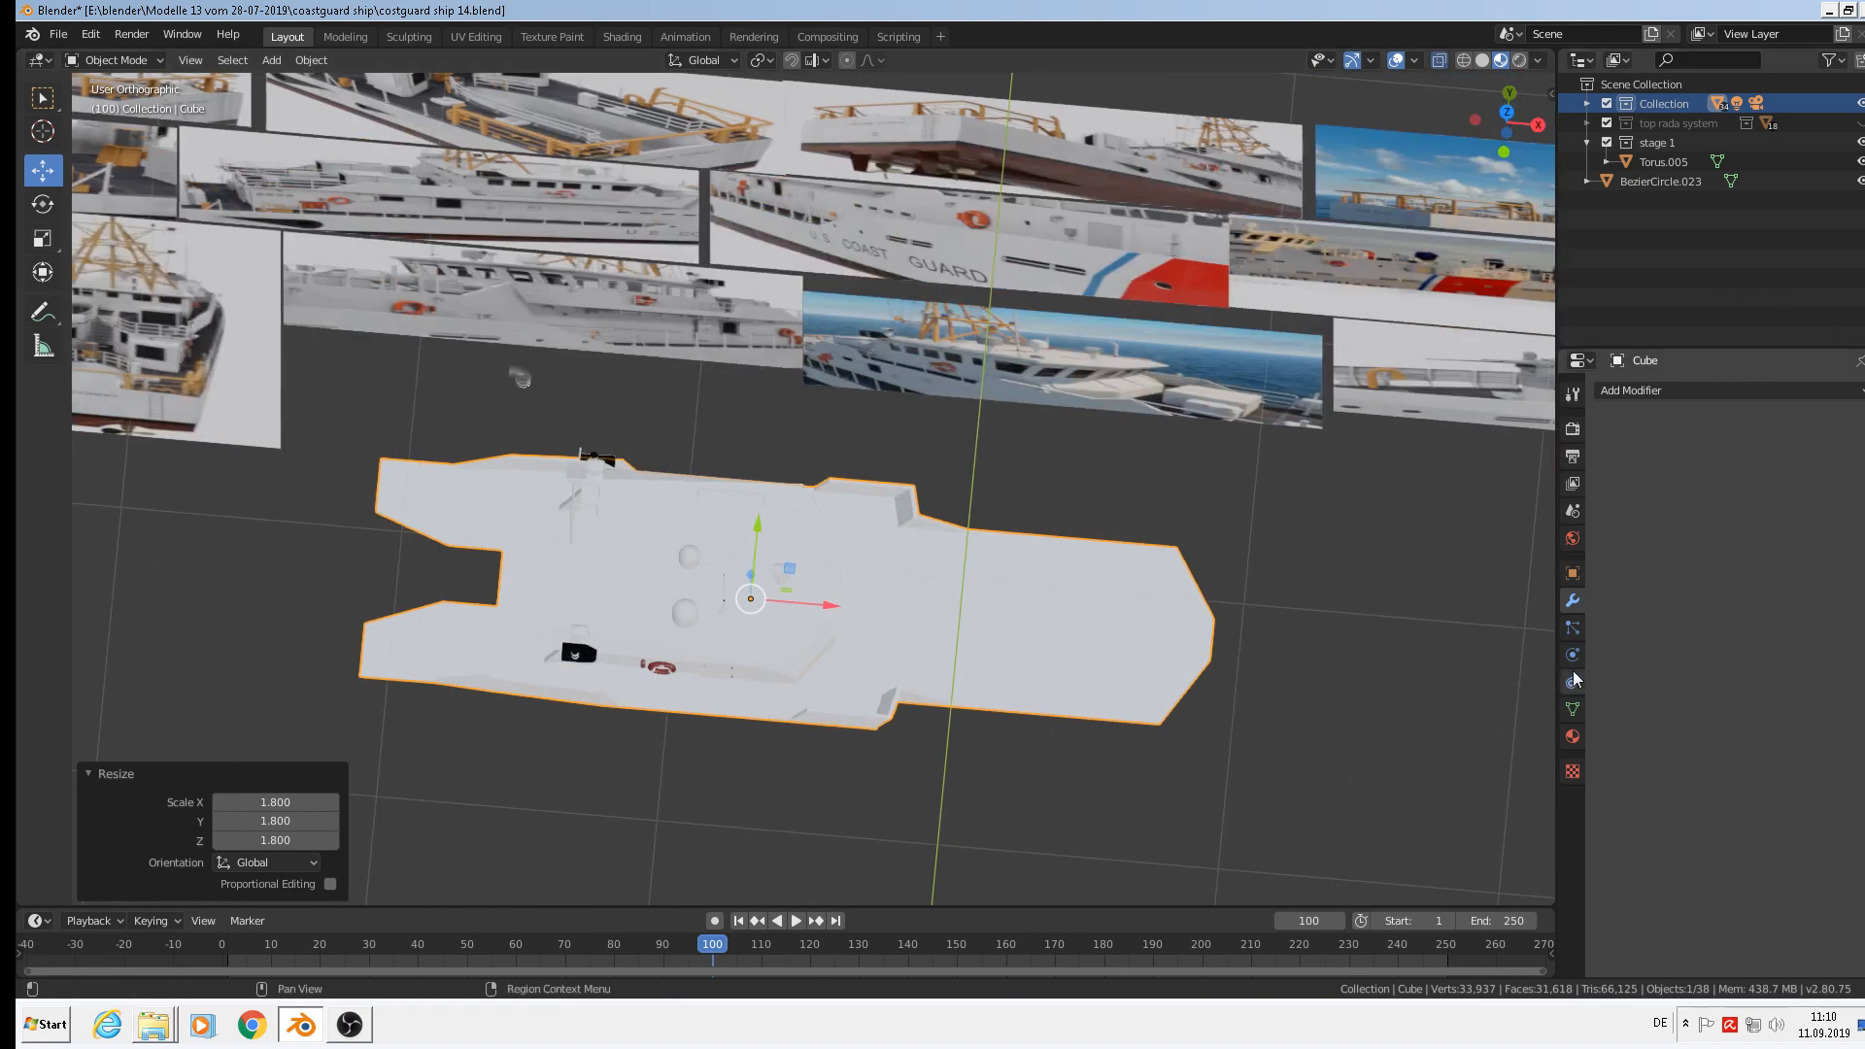
Give the deck plate a new material with a red base color.
{"action": "left_click", "coordinate": [1573, 737]}
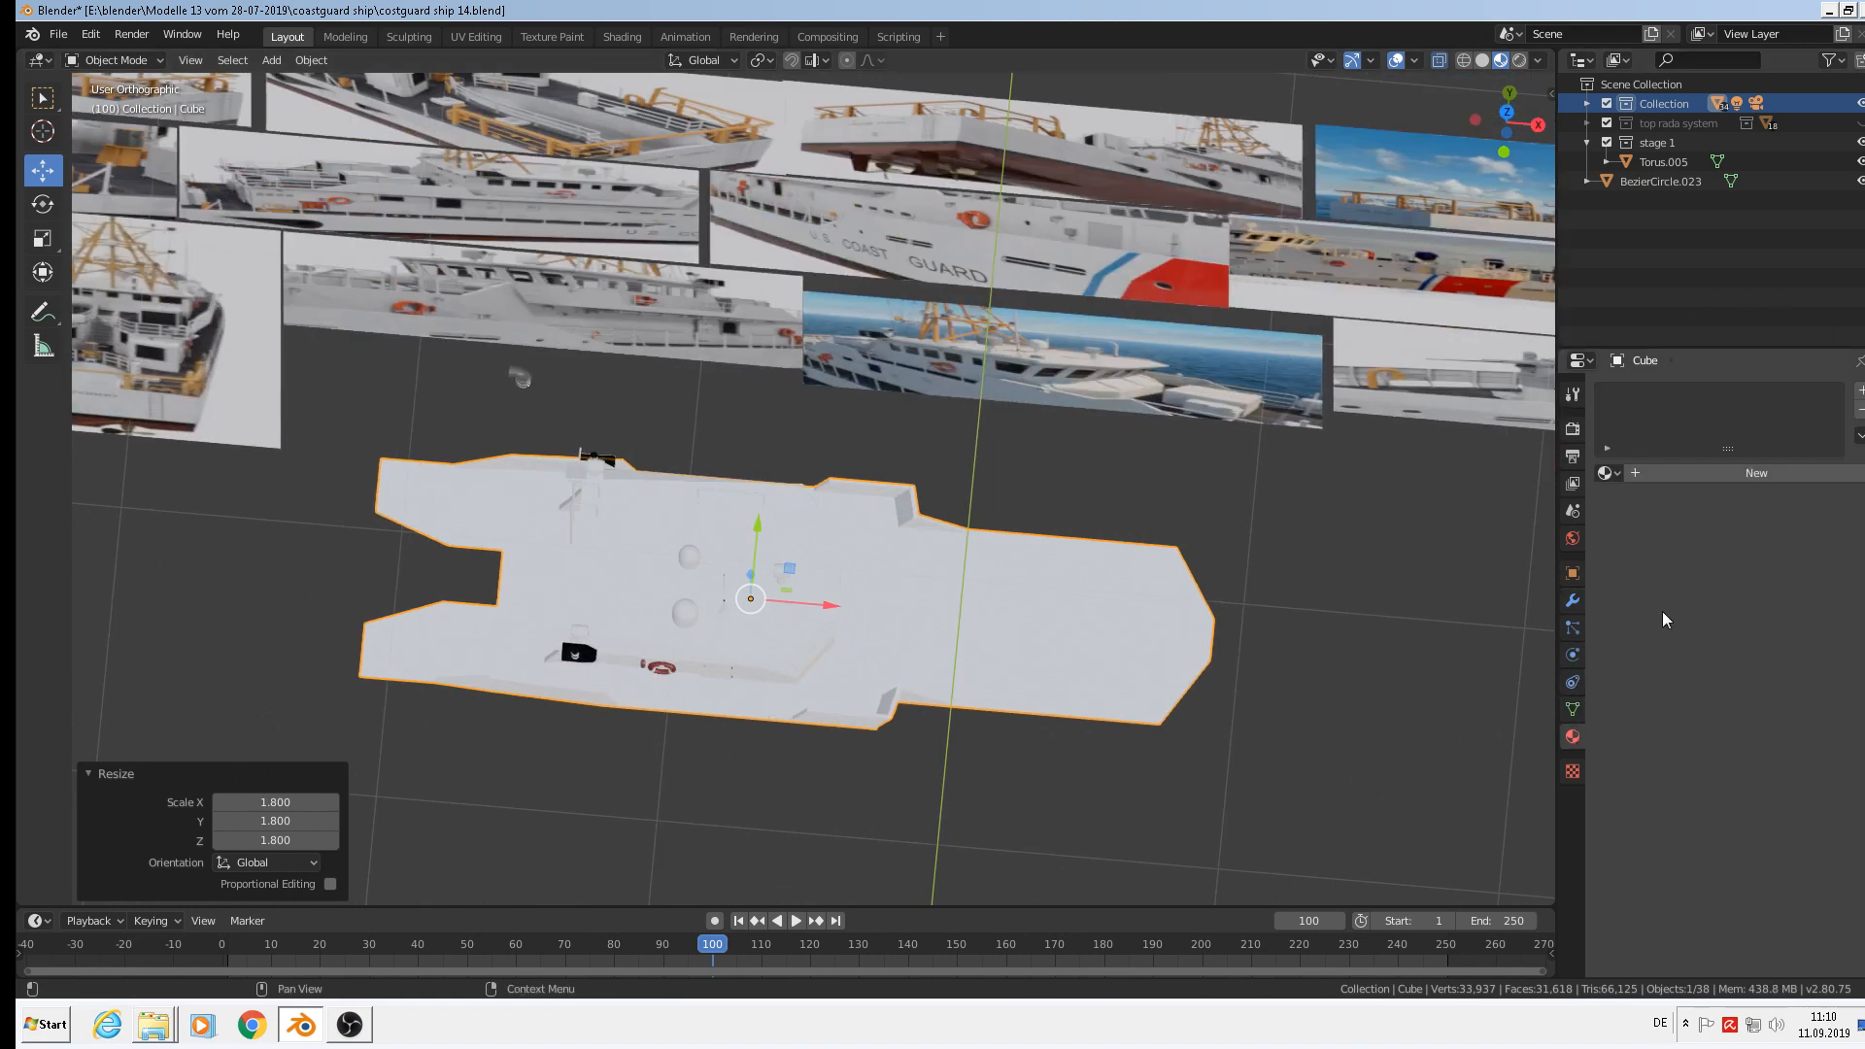
{"action": "left_click", "coordinate": [1734, 473]}
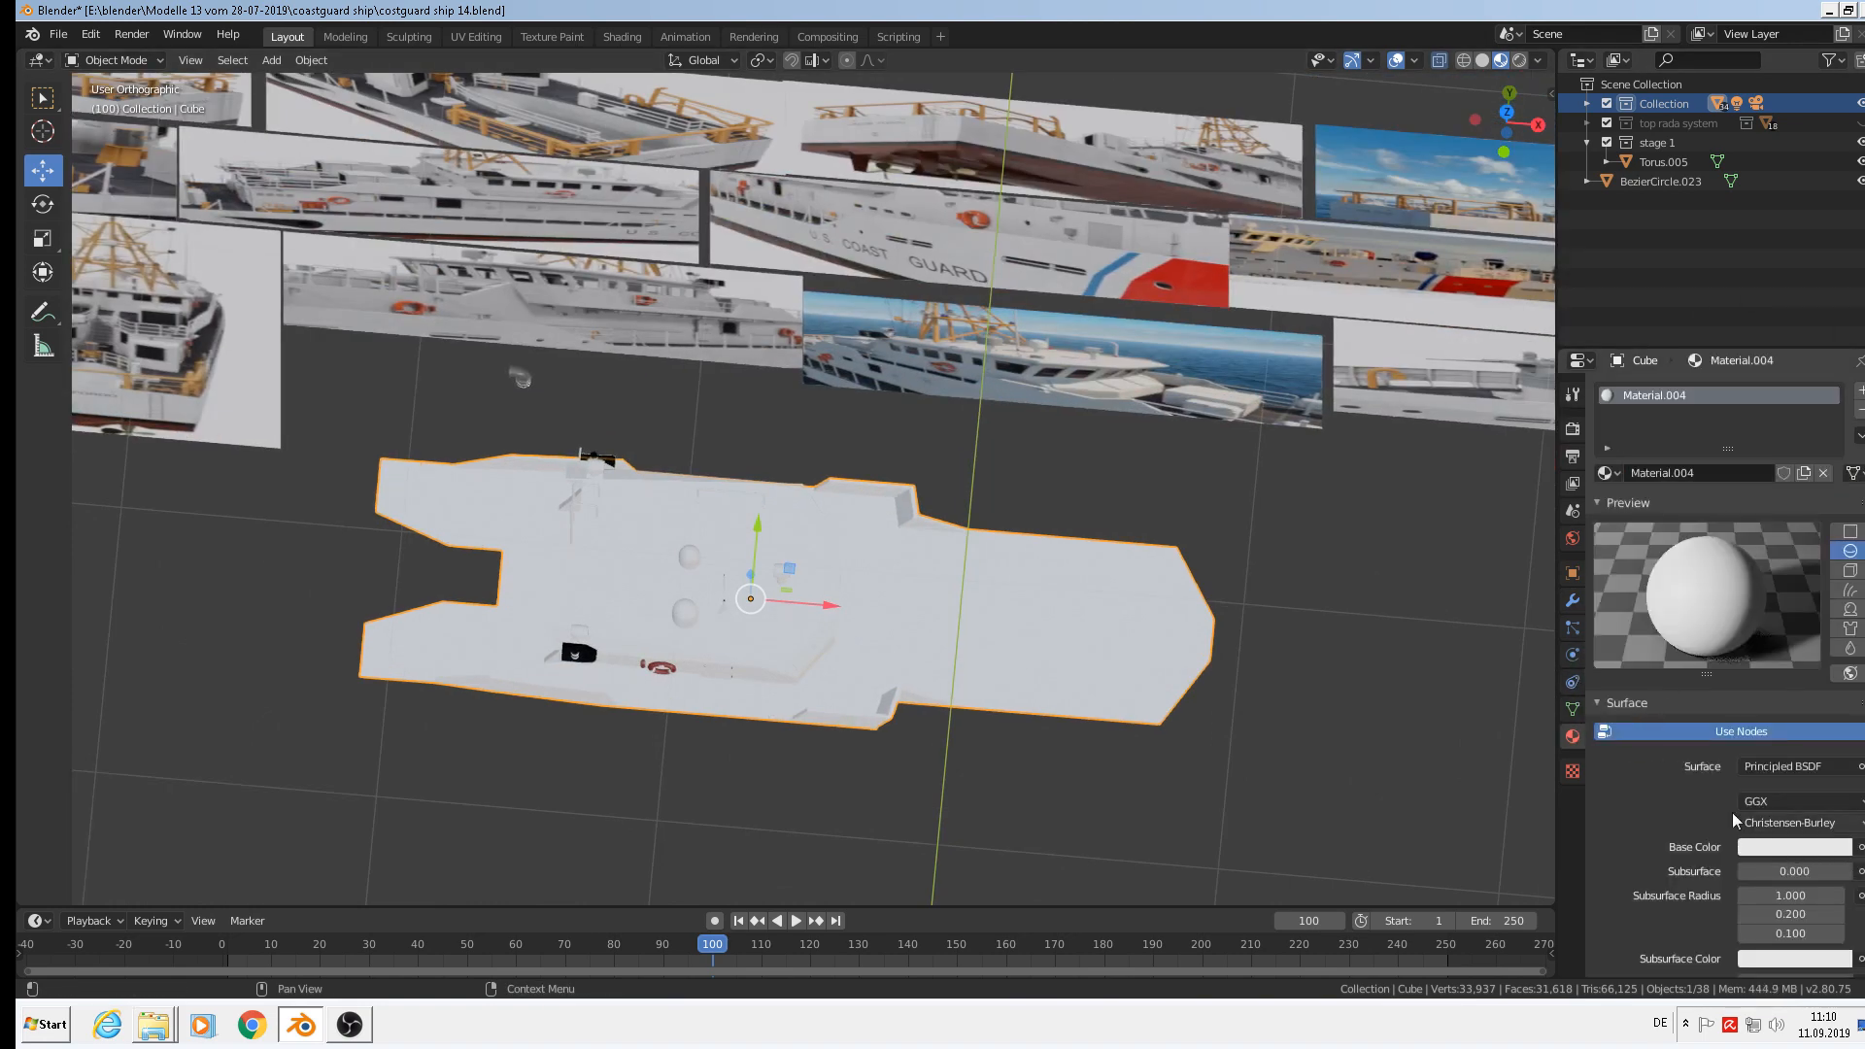
{"action": "left_click", "coordinate": [1789, 847]}
{"action": "left_click", "coordinate": [1761, 707]}
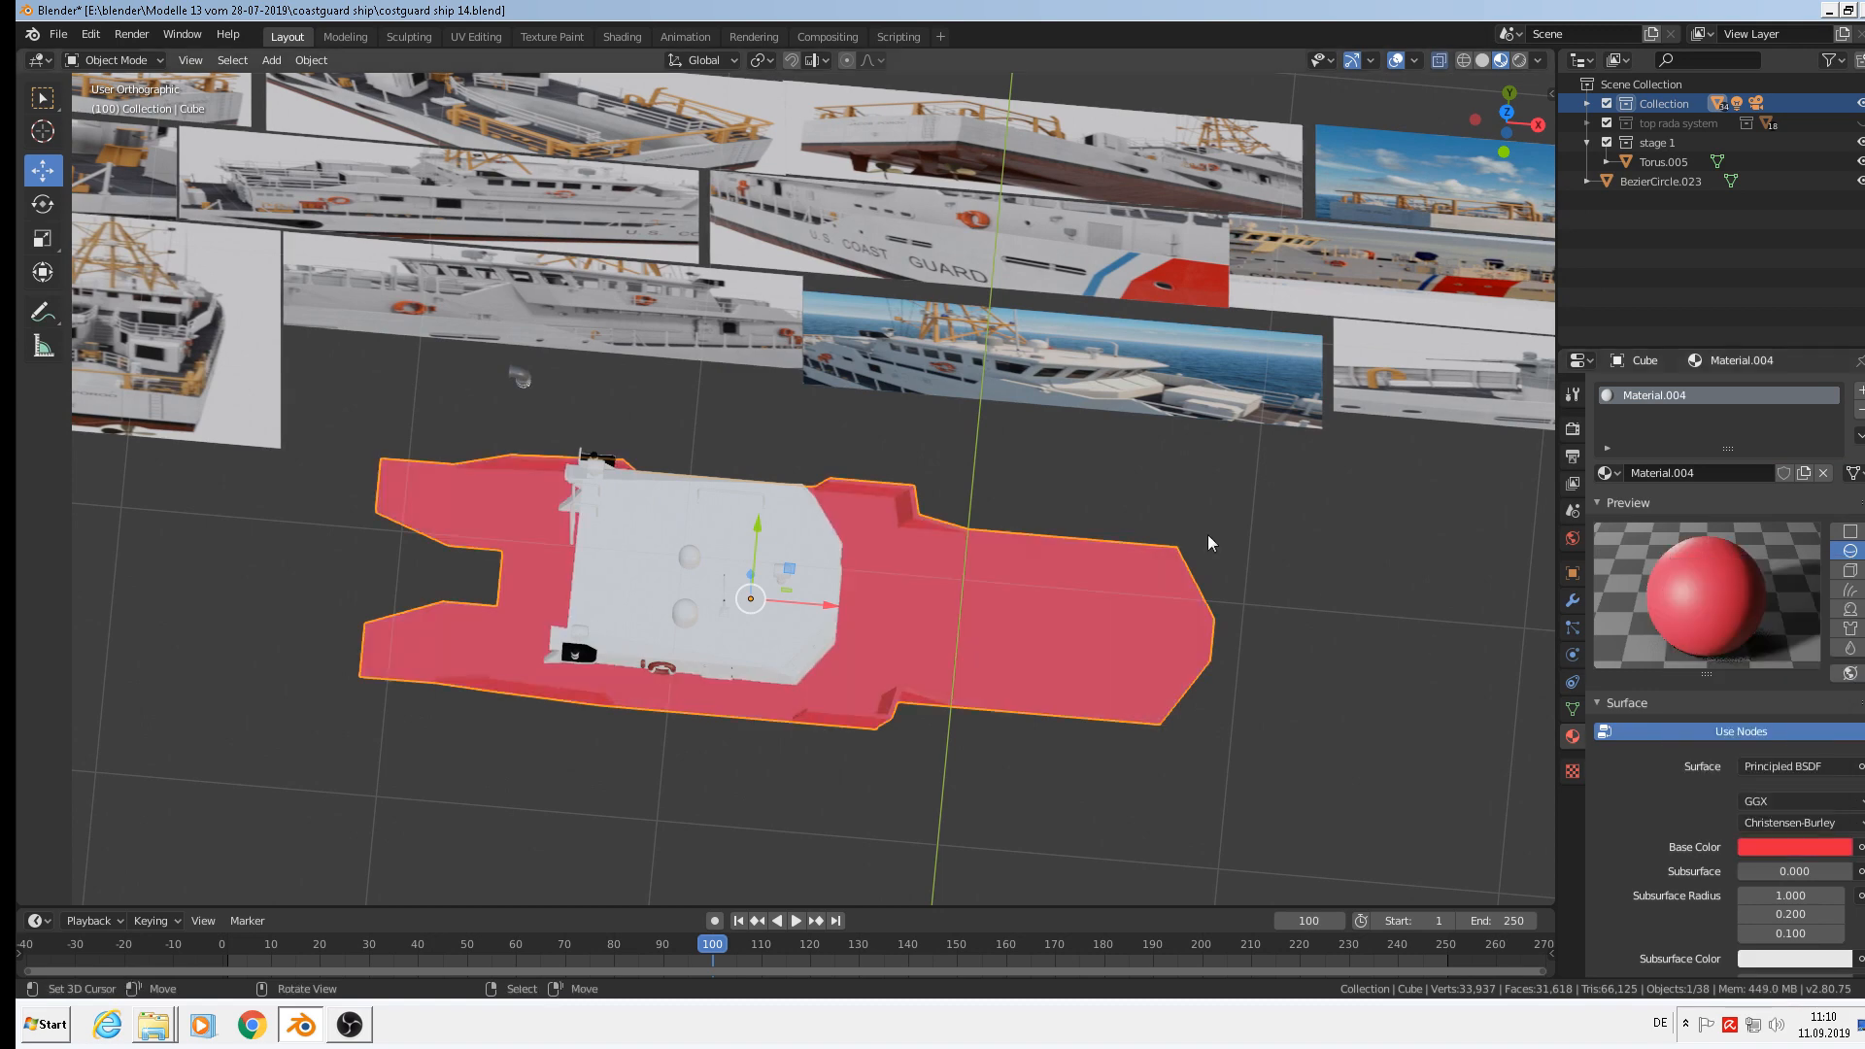
Move the red deck plate under the bridge by -0.184 m along X and -0.0144 m along Y.
{"action": "key", "text": "KP_7"}
{"action": "middle_click_drag", "start_coordinate": [1111, 554], "coordinate": [936, 556], "text": "shift"}
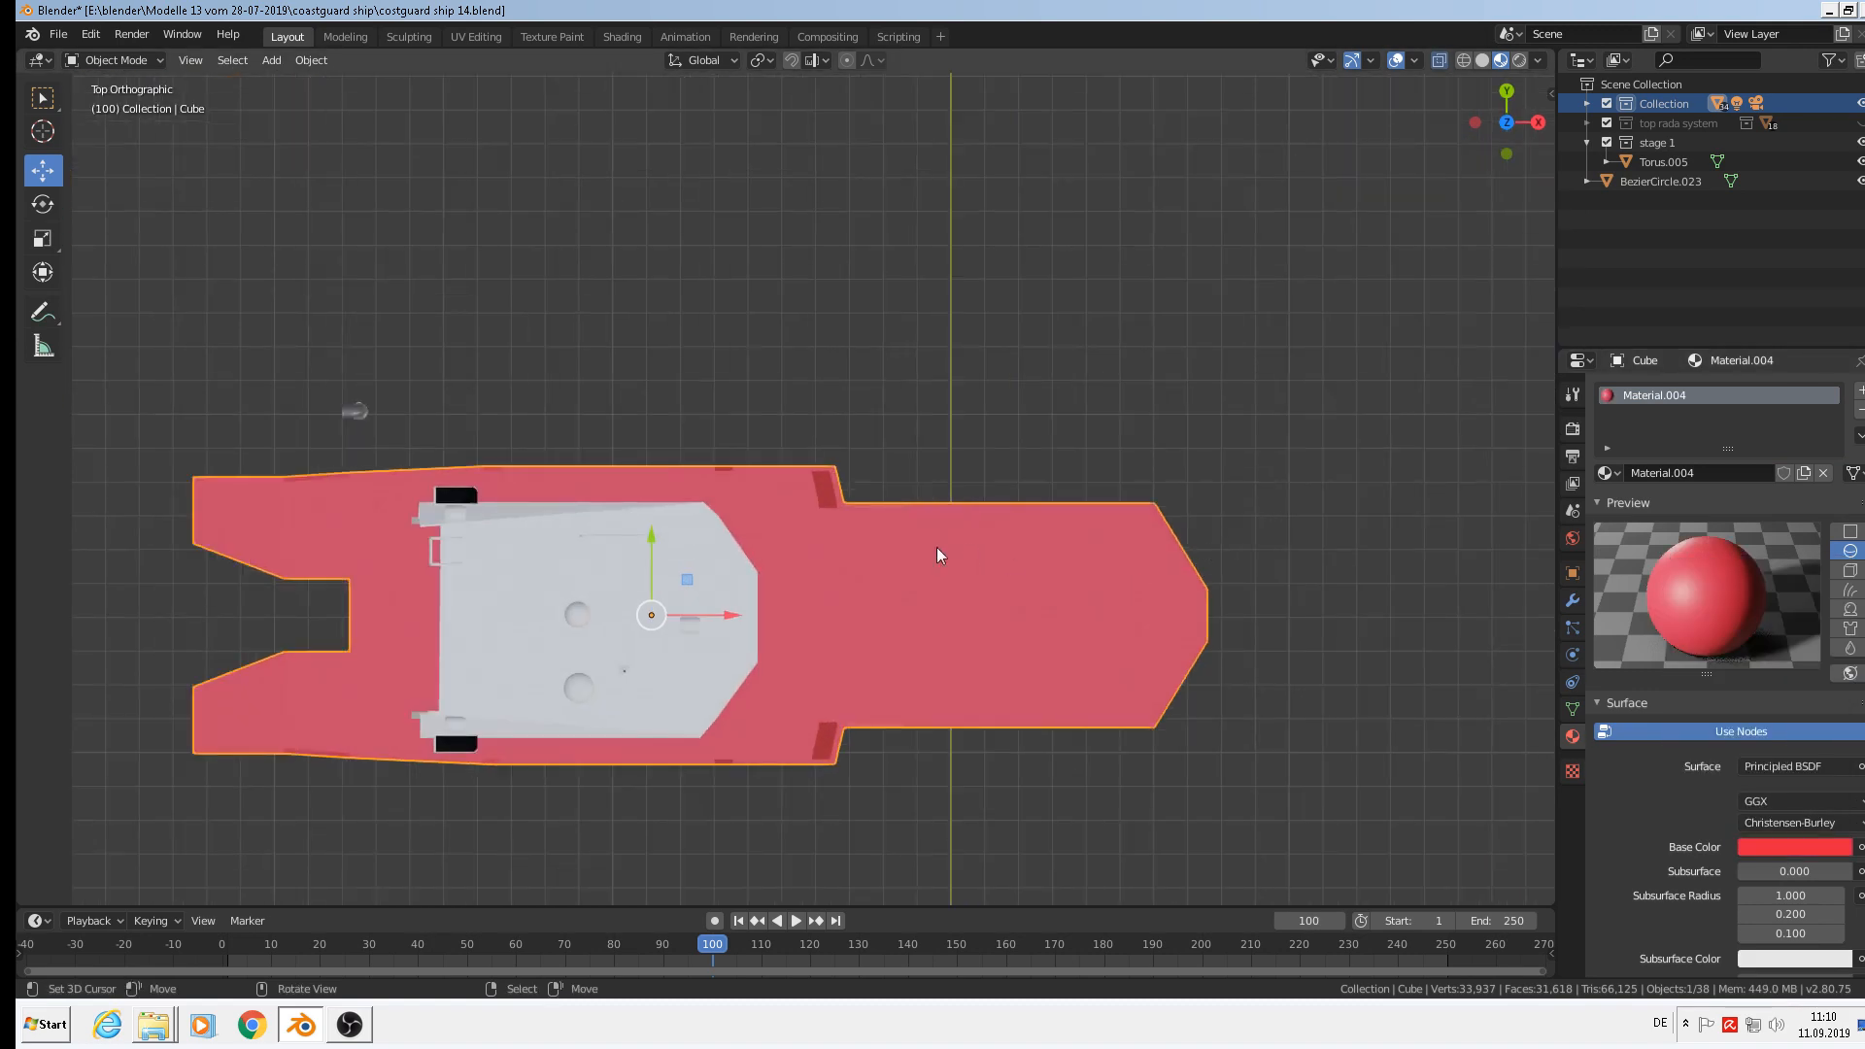
{"action": "left_click_drag", "start_coordinate": [731, 615], "coordinate": [668, 615]}
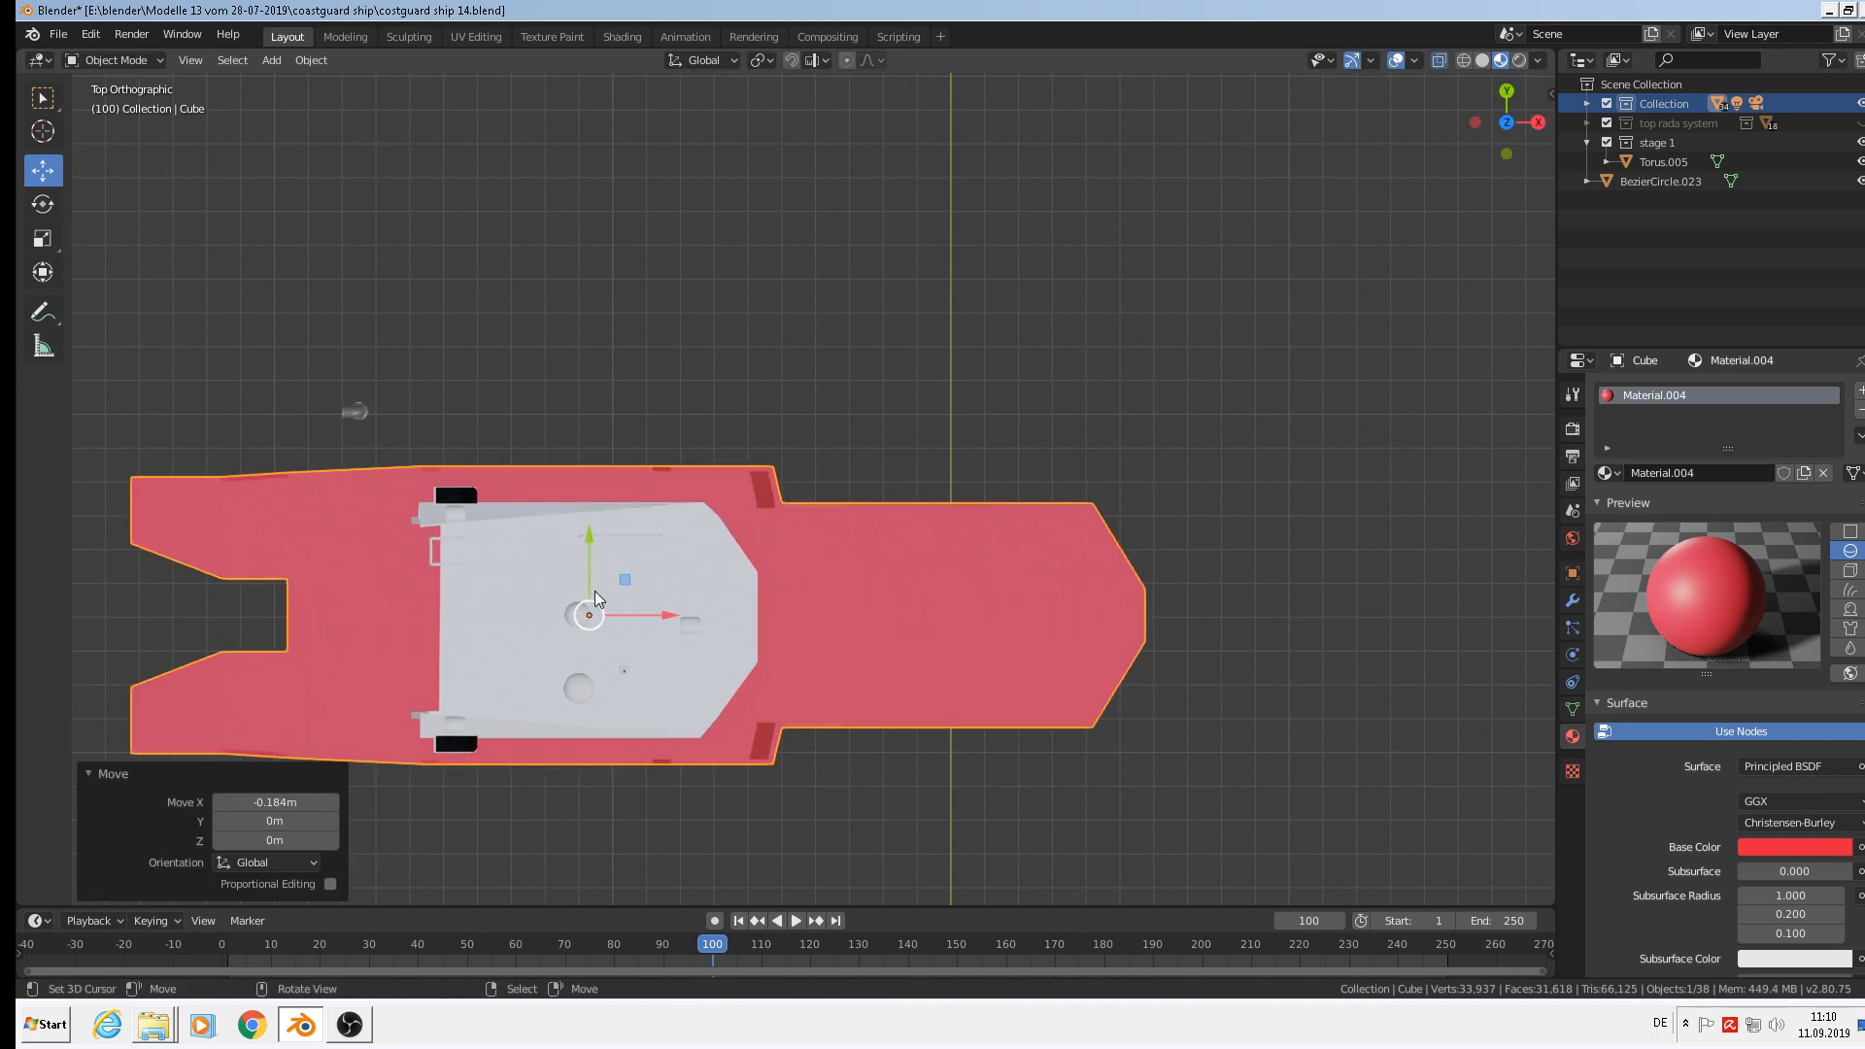
{"action": "left_click_drag", "start_coordinate": [590, 552], "coordinate": [590, 555]}
Shift the red deck plate 0.111 m along X relative to the bridge.
{"action": "middle_click_drag", "start_coordinate": [589, 556], "coordinate": [590, 381]}
{"action": "middle_click_drag", "start_coordinate": [482, 452], "coordinate": [428, 450]}
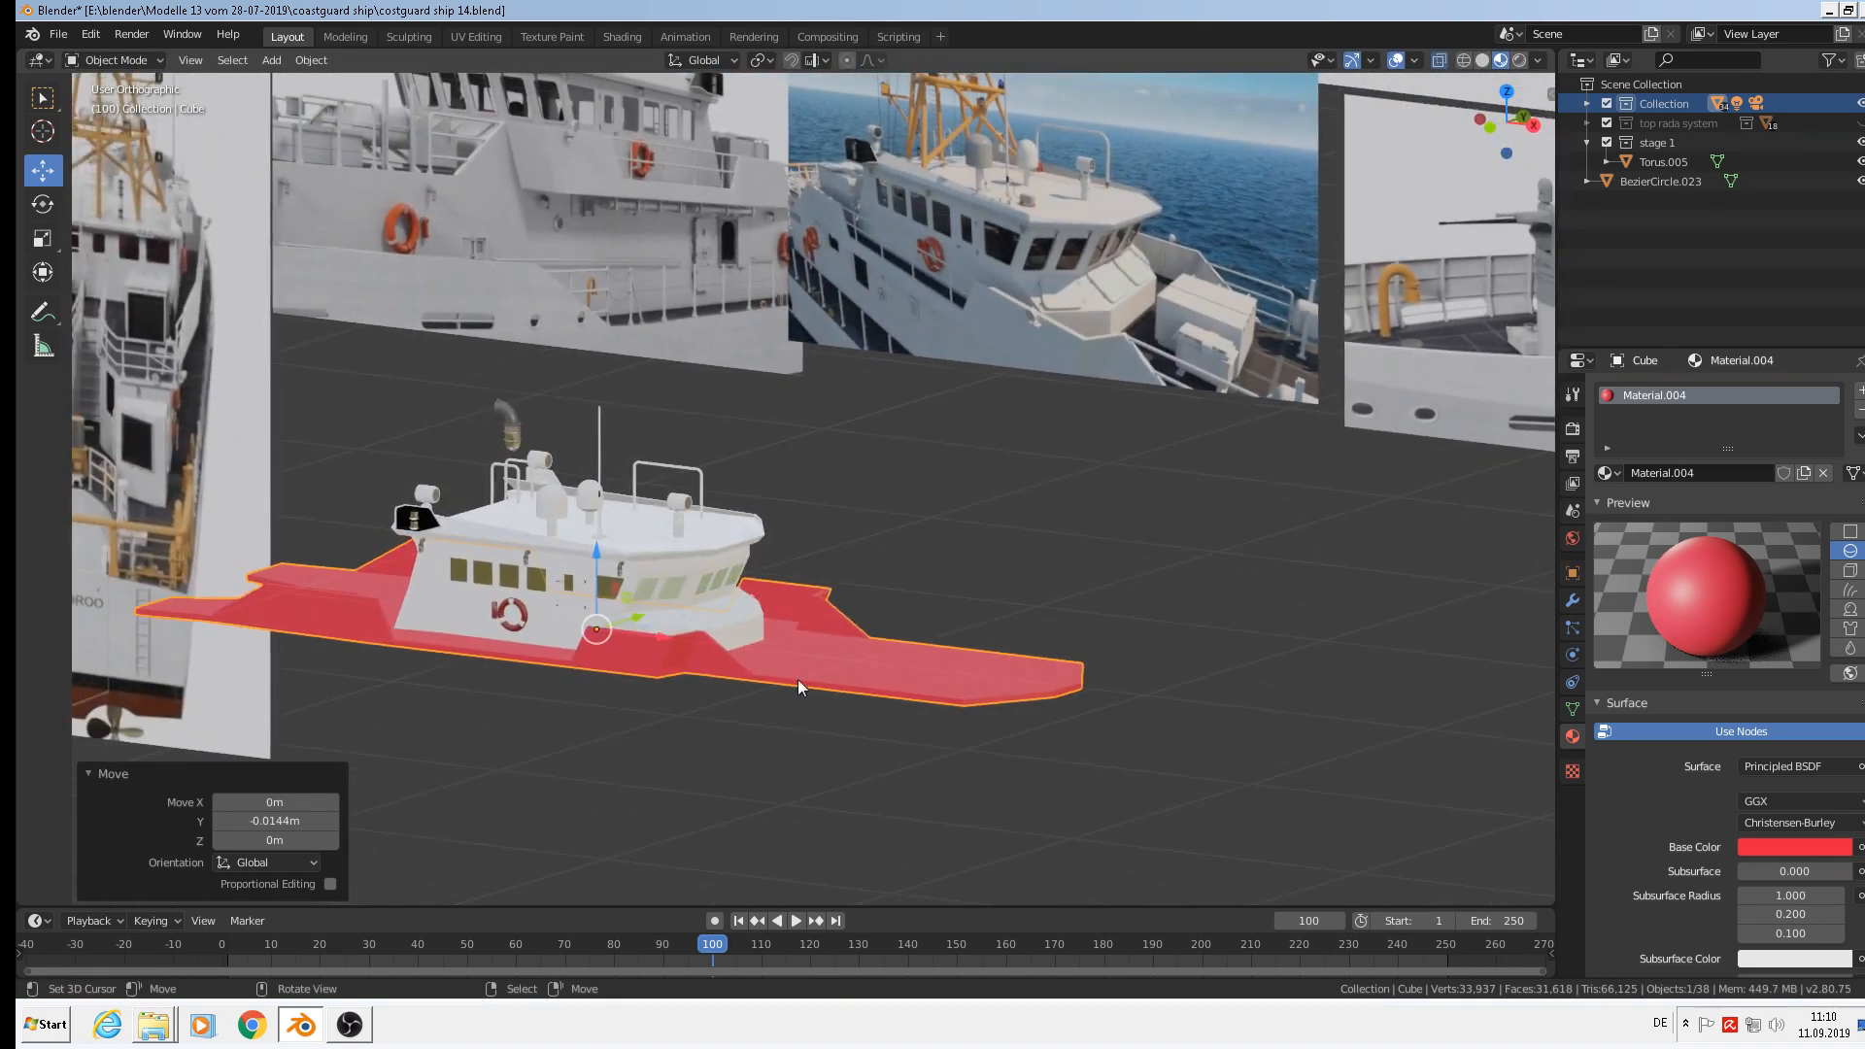
{"action": "middle_click_drag", "start_coordinate": [966, 678], "coordinate": [1245, 691], "text": "shift"}
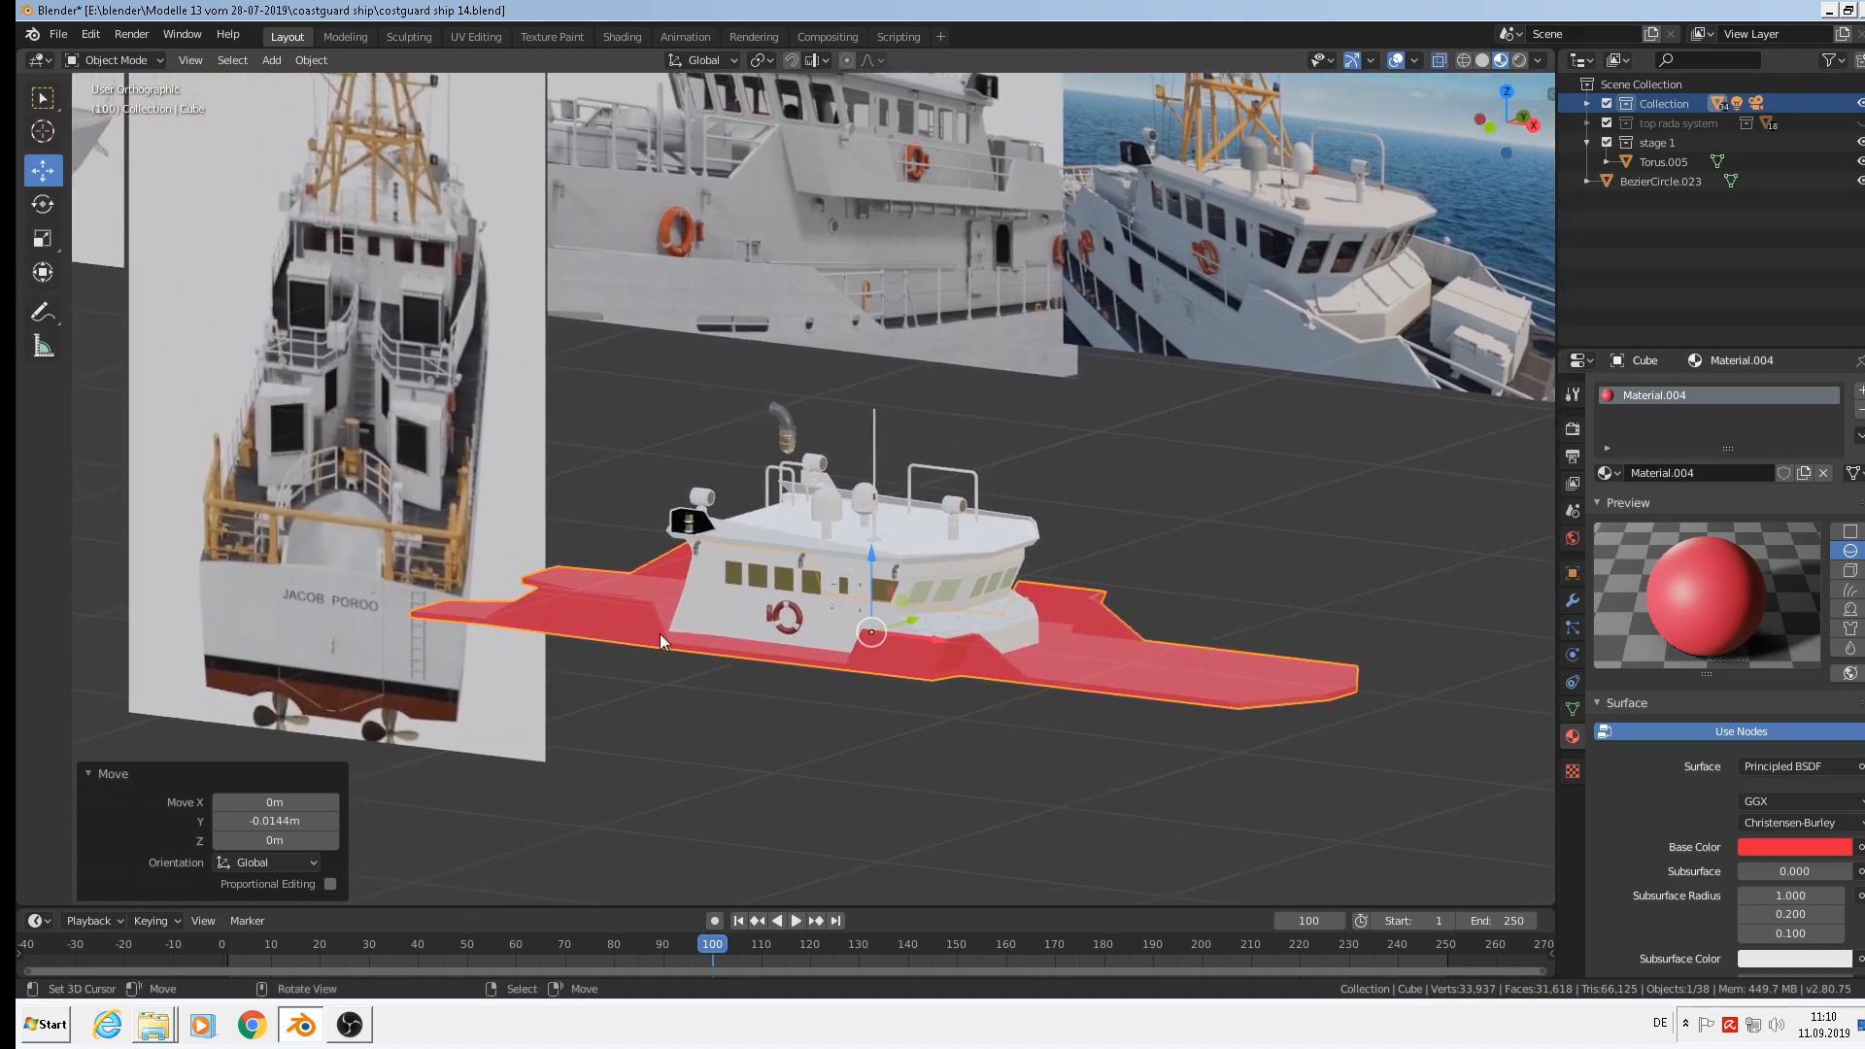
{"action": "mouse_move", "coordinate": [660, 634]}
{"action": "middle_mouse_down"}
{"action": "mouse_move", "coordinate": [721, 673]}
{"action": "mouse_move", "coordinate": [667, 629]}
{"action": "middle_mouse_up"}
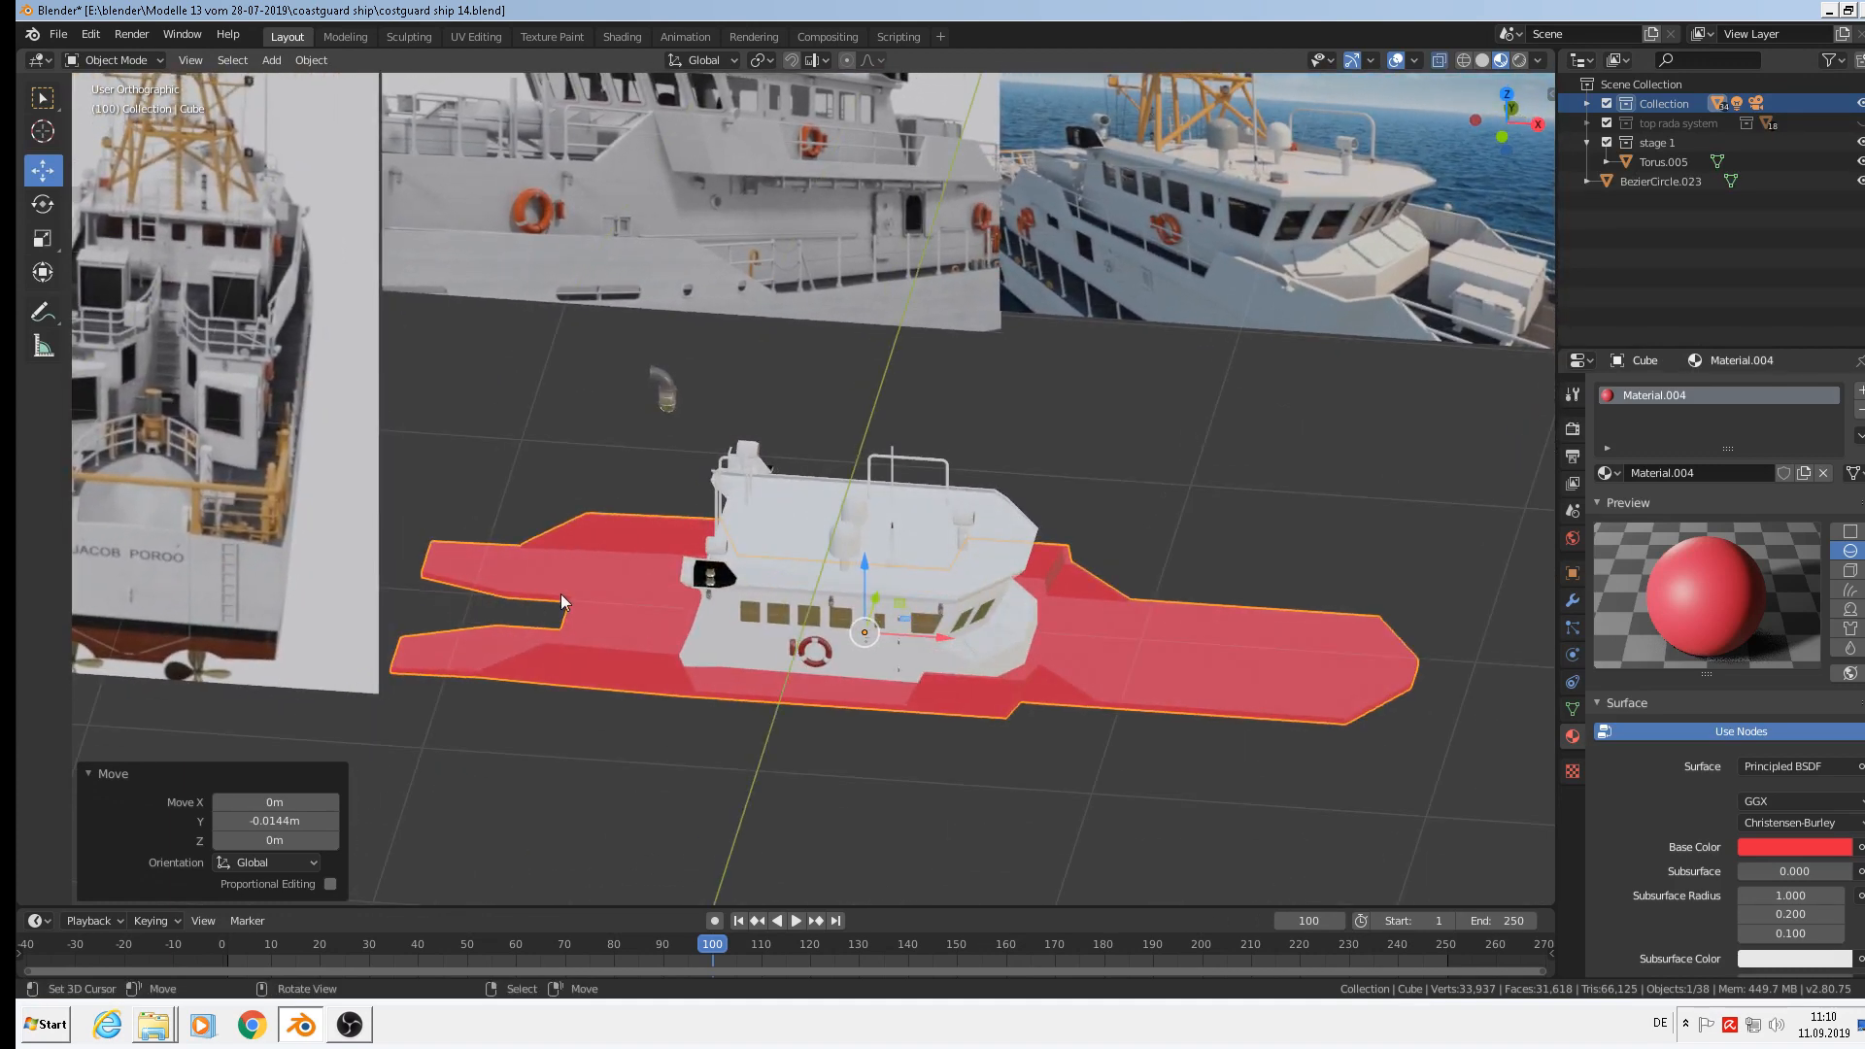
{"action": "middle_click_drag", "start_coordinate": [772, 597], "coordinate": [929, 653]}
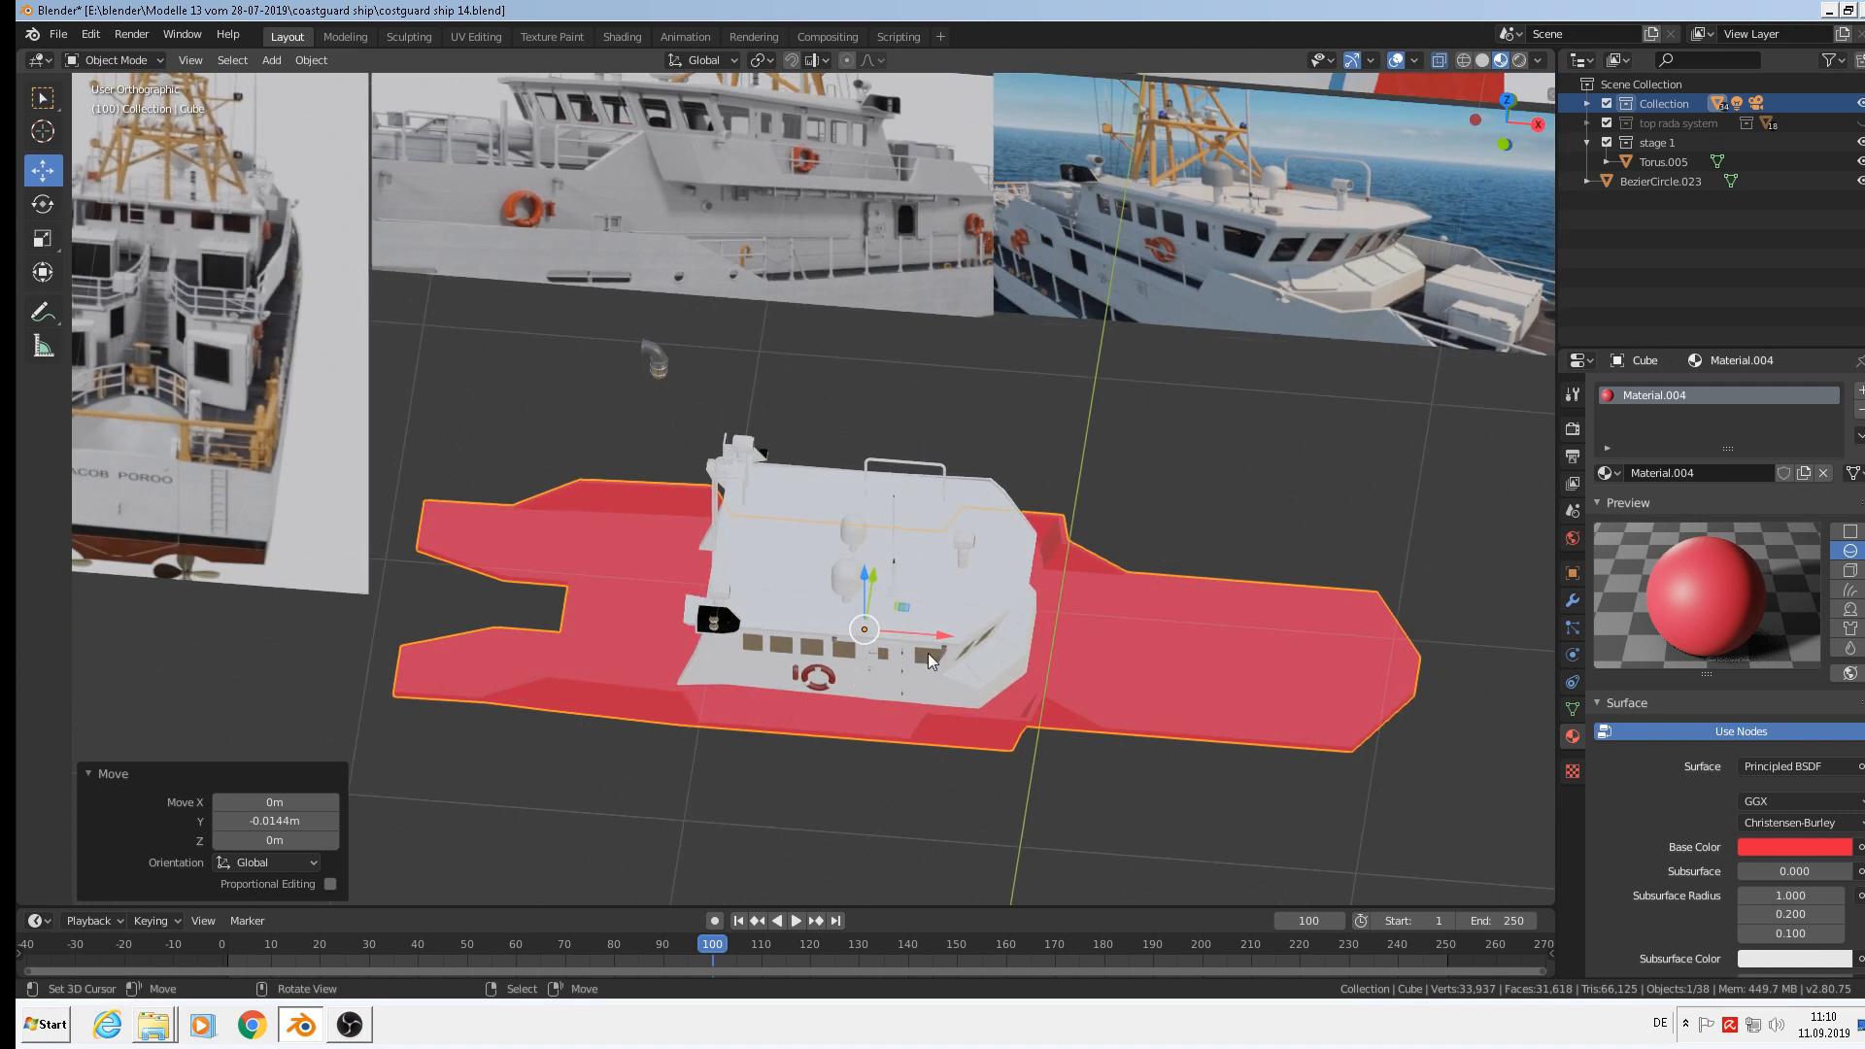
{"action": "left_click_drag", "start_coordinate": [917, 633], "coordinate": [953, 639]}
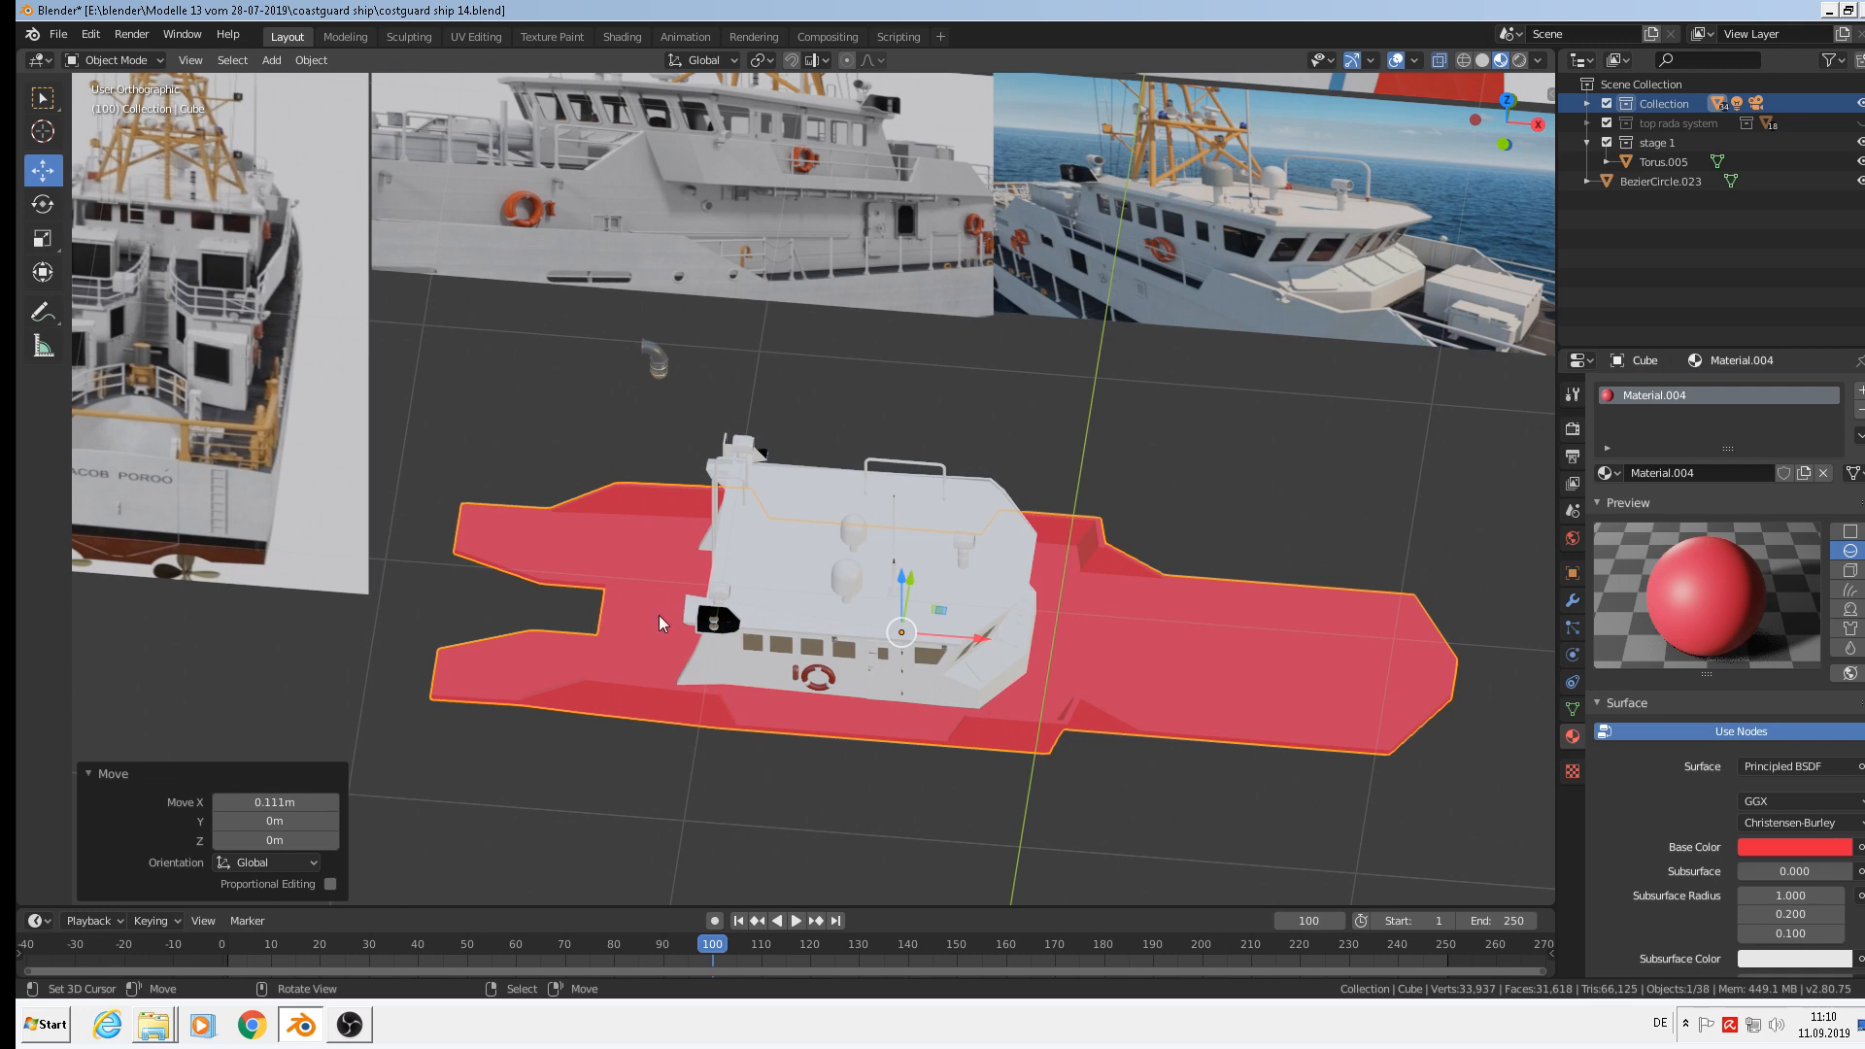
Deepen the deck's stern cutout by moving its inner edge vertices 0.153 m along X.
{"action": "middle_click_drag", "start_coordinate": [659, 615], "coordinate": [837, 511], "text": "shift"}
{"action": "key", "text": "Tab"}
{"action": "scroll", "coordinate": [805, 490], "scroll_direction": "up", "scroll_amount": 1}
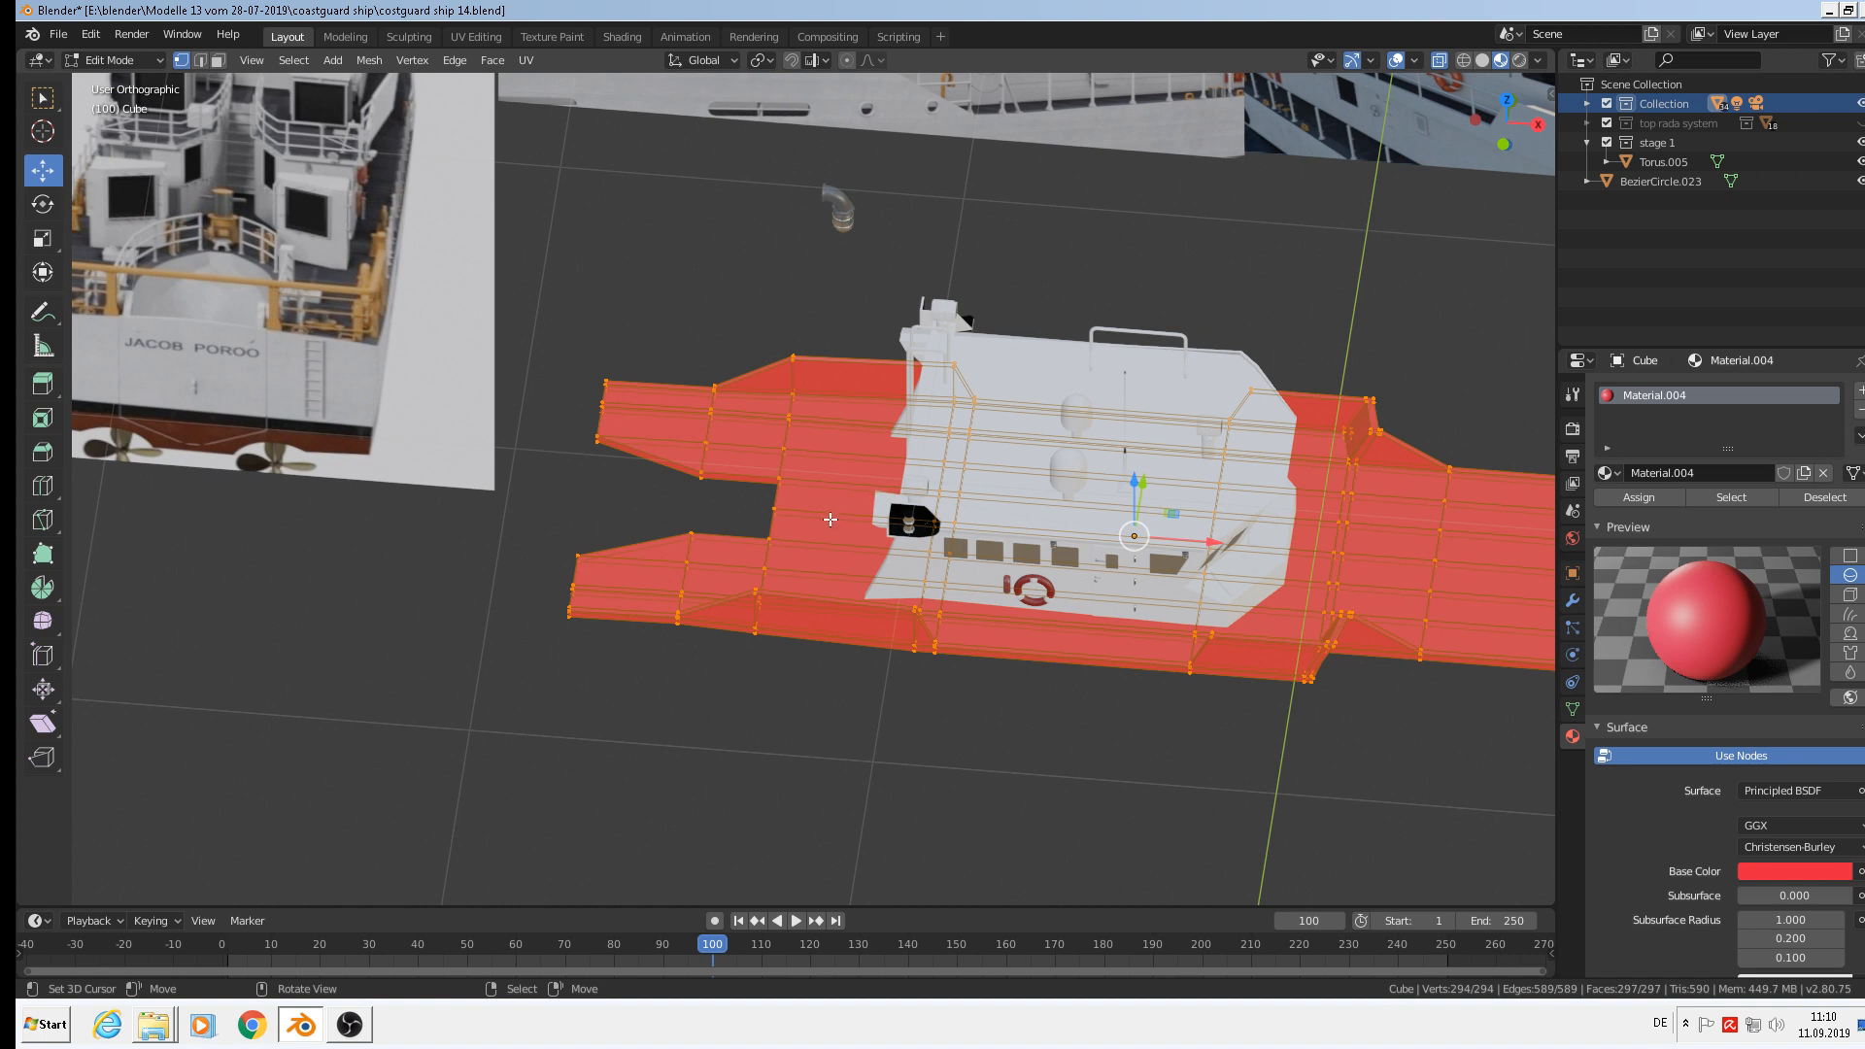
{"action": "key", "text": "alt+a"}
{"action": "key", "text": "c"}
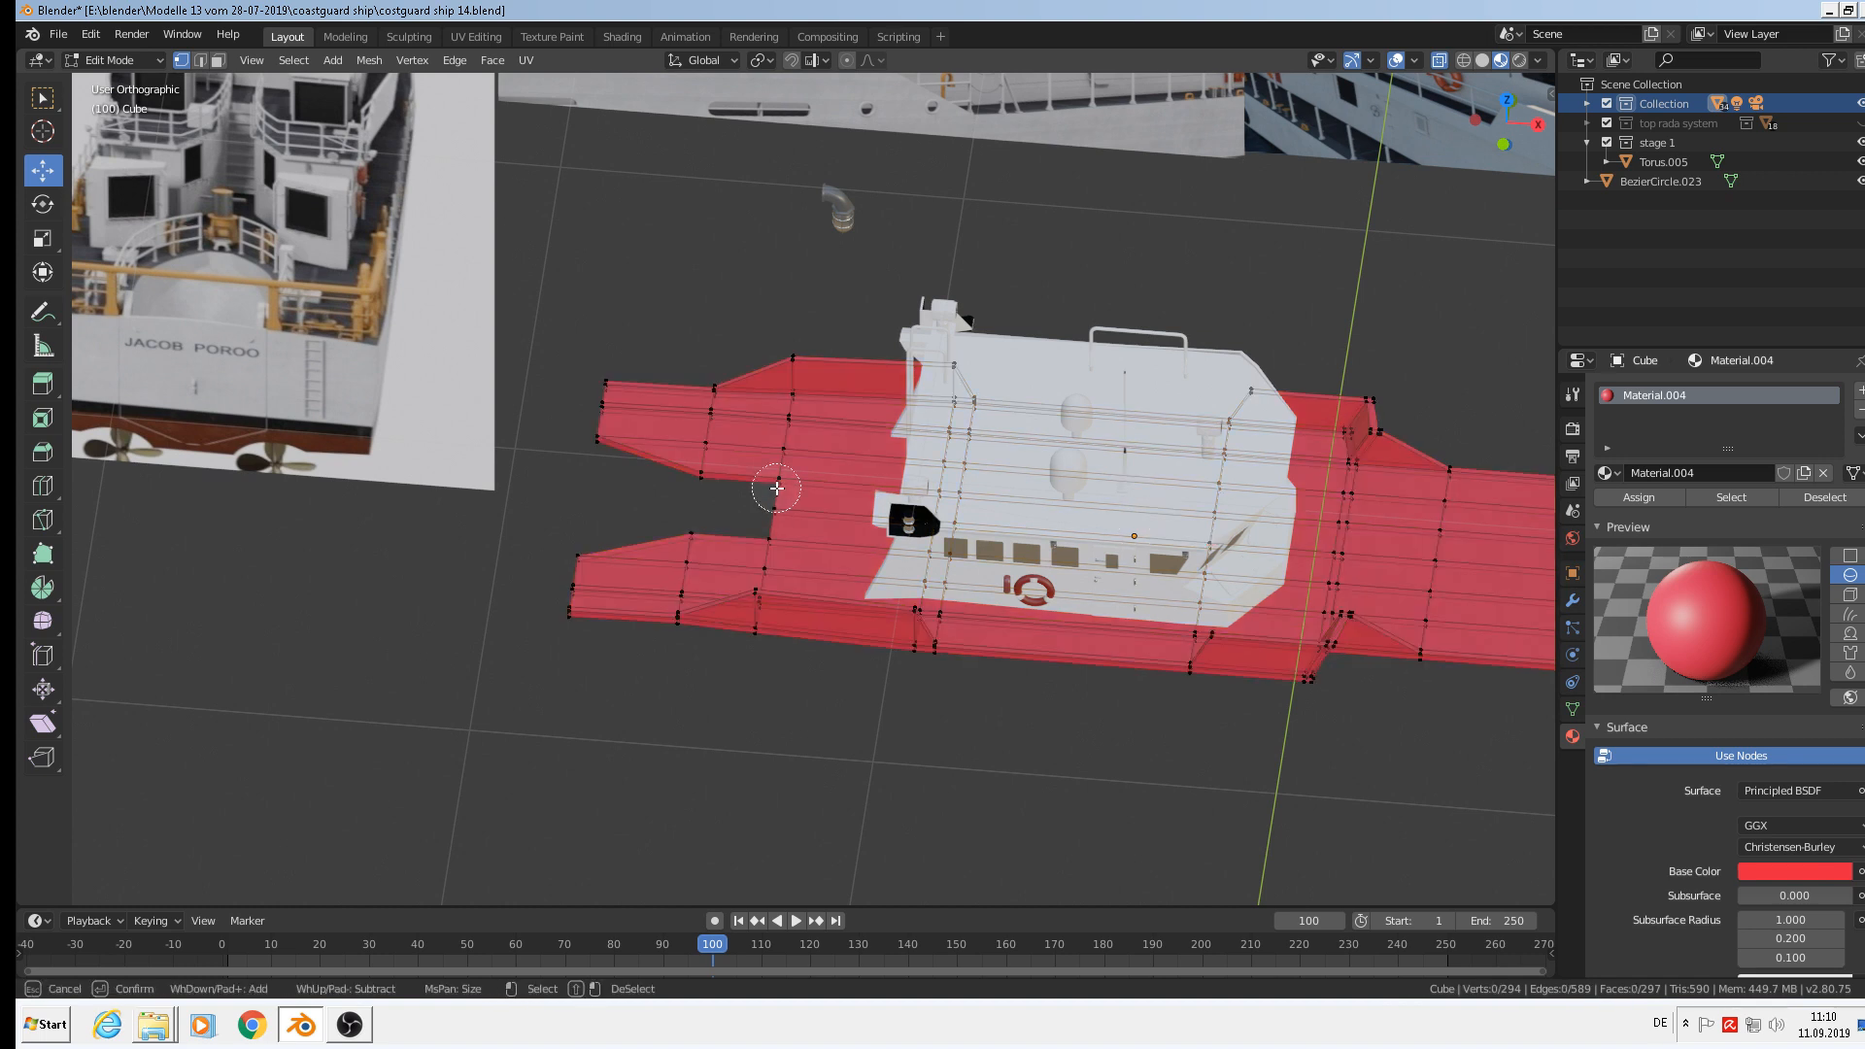
{"action": "left_click", "coordinate": [779, 480]}
{"action": "left_click_drag", "start_coordinate": [779, 480], "coordinate": [762, 511]}
{"action": "right_click", "coordinate": [767, 512]}
{"action": "key", "text": "g"}
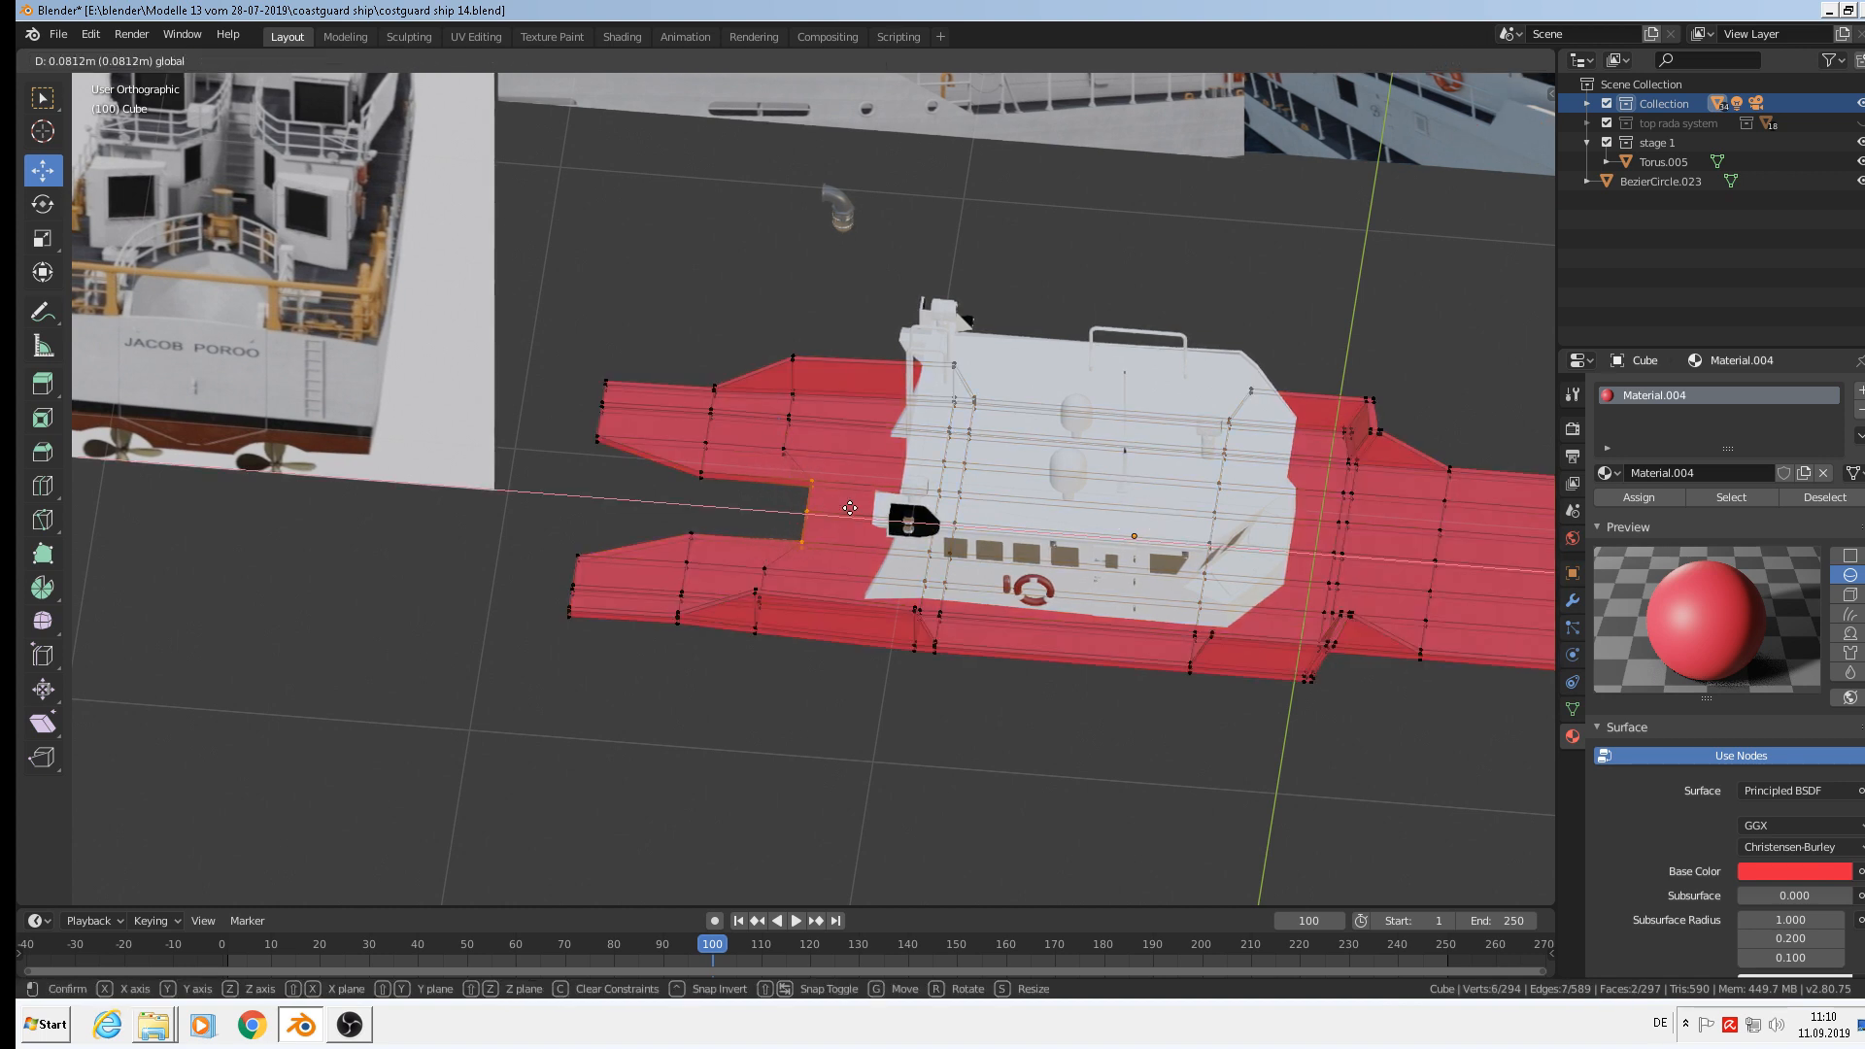
{"action": "left_click", "coordinate": [879, 507]}
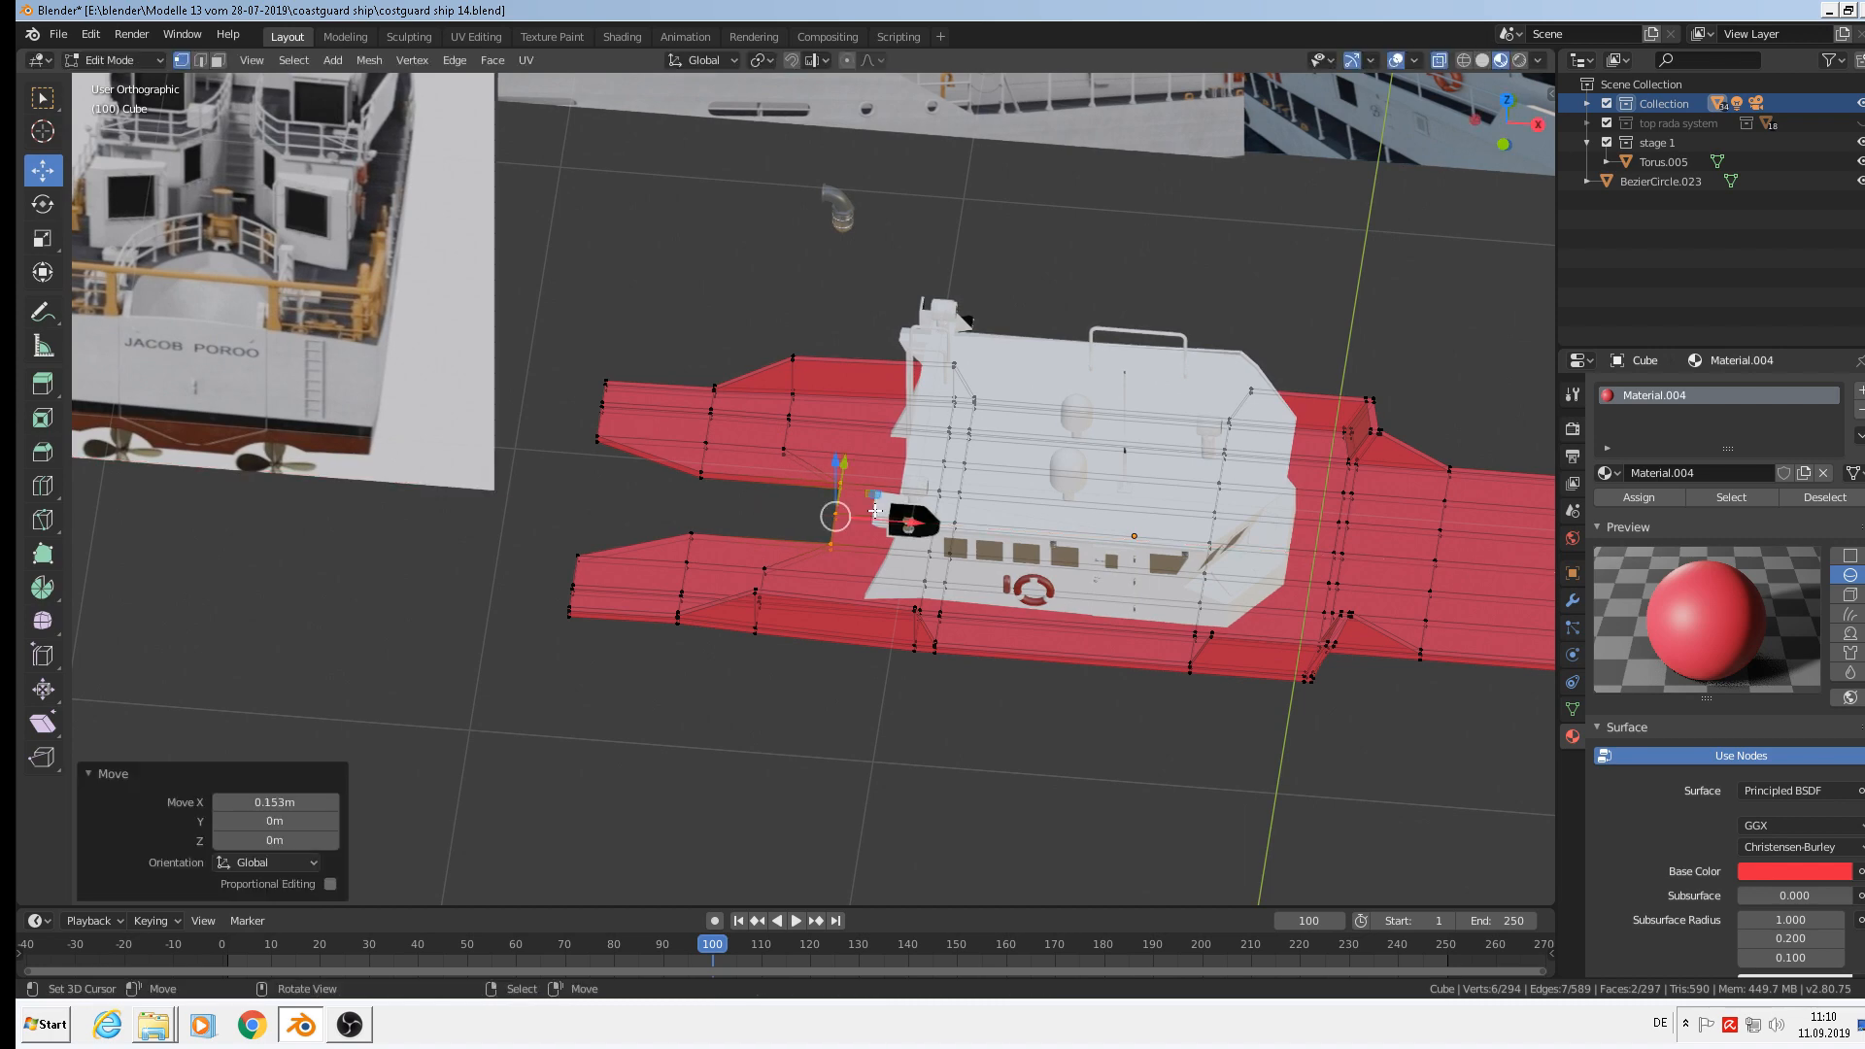
Readjust the position of the stern cutout's inner edge and finish editing the deck mesh.
{"action": "middle_click_drag", "start_coordinate": [879, 507], "coordinate": [952, 476]}
{"action": "key", "text": "g"}
{"action": "left_click", "coordinate": [904, 507]}
{"action": "key", "text": "Tab"}
Separate the lowest rung of the ladder behind the bridge from the bridge mesh into its own object.
{"action": "scroll", "coordinate": [932, 466], "scroll_direction": "up", "scroll_amount": 5}
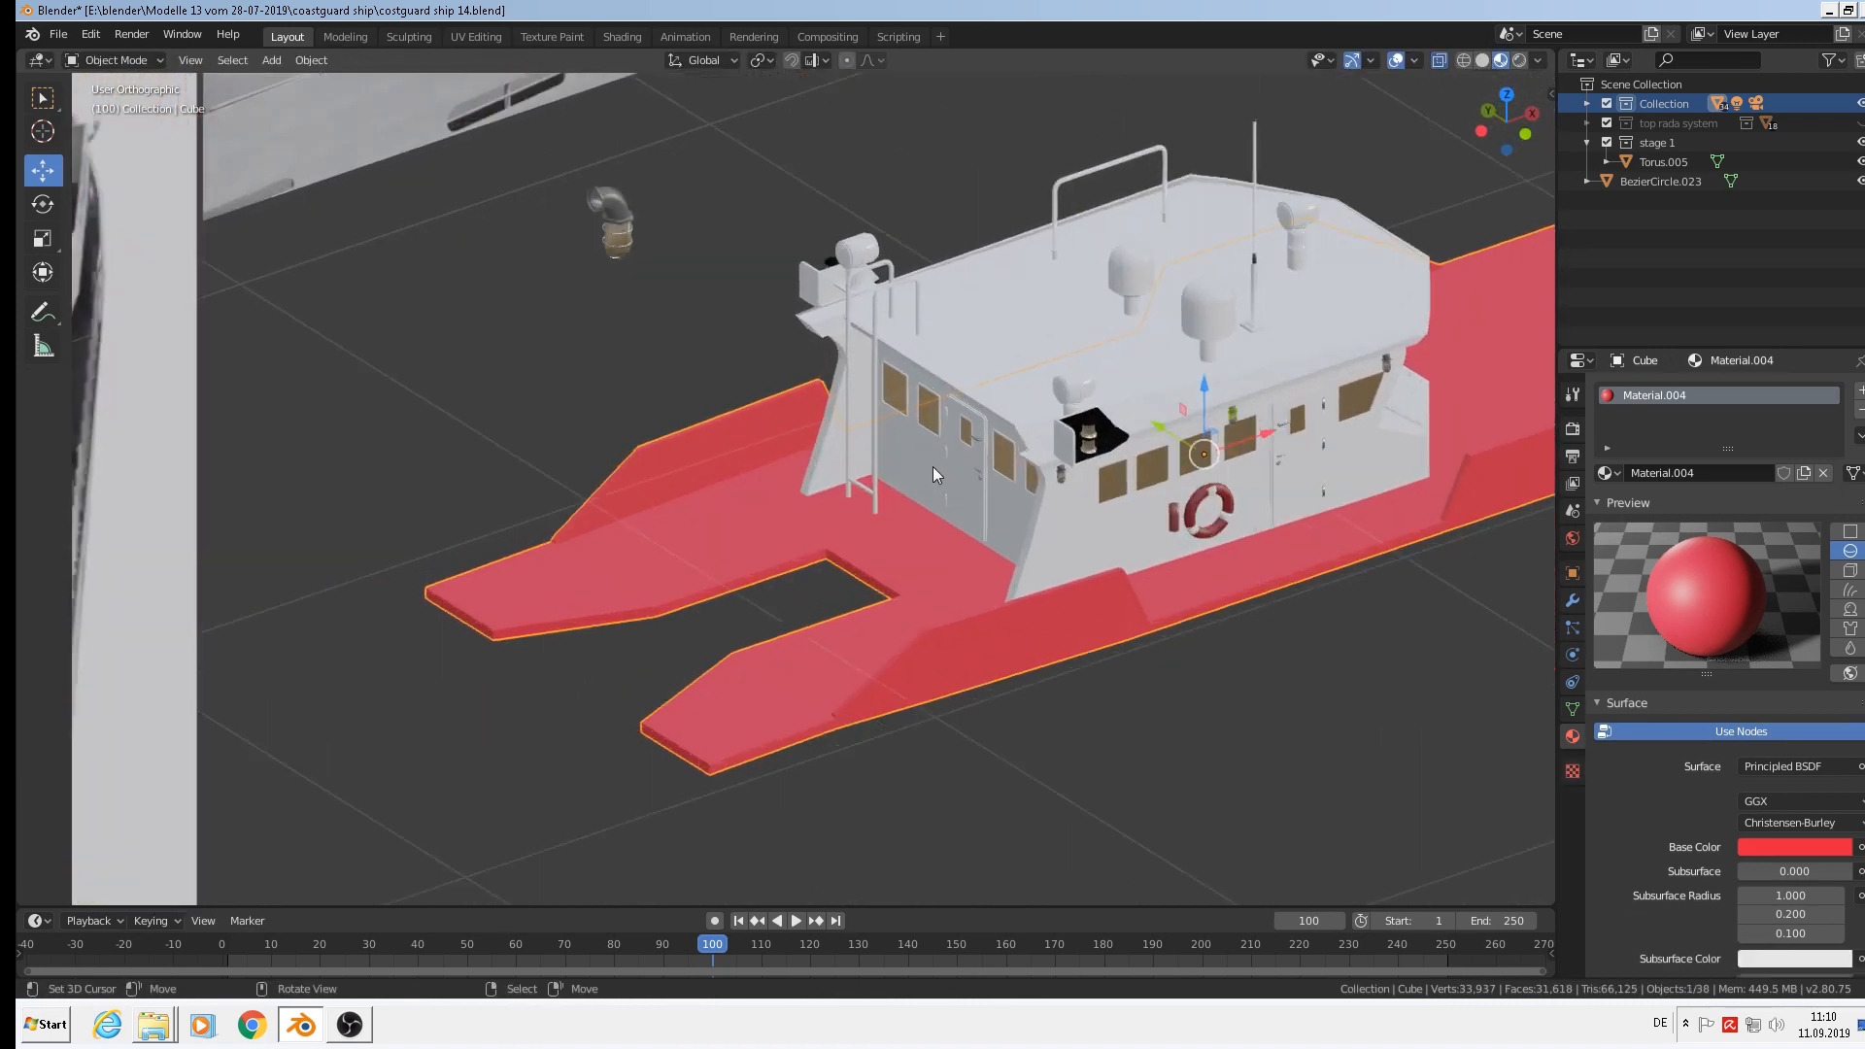
{"action": "scroll", "coordinate": [878, 424], "scroll_direction": "up", "scroll_amount": 2}
{"action": "left_click", "coordinate": [866, 523]}
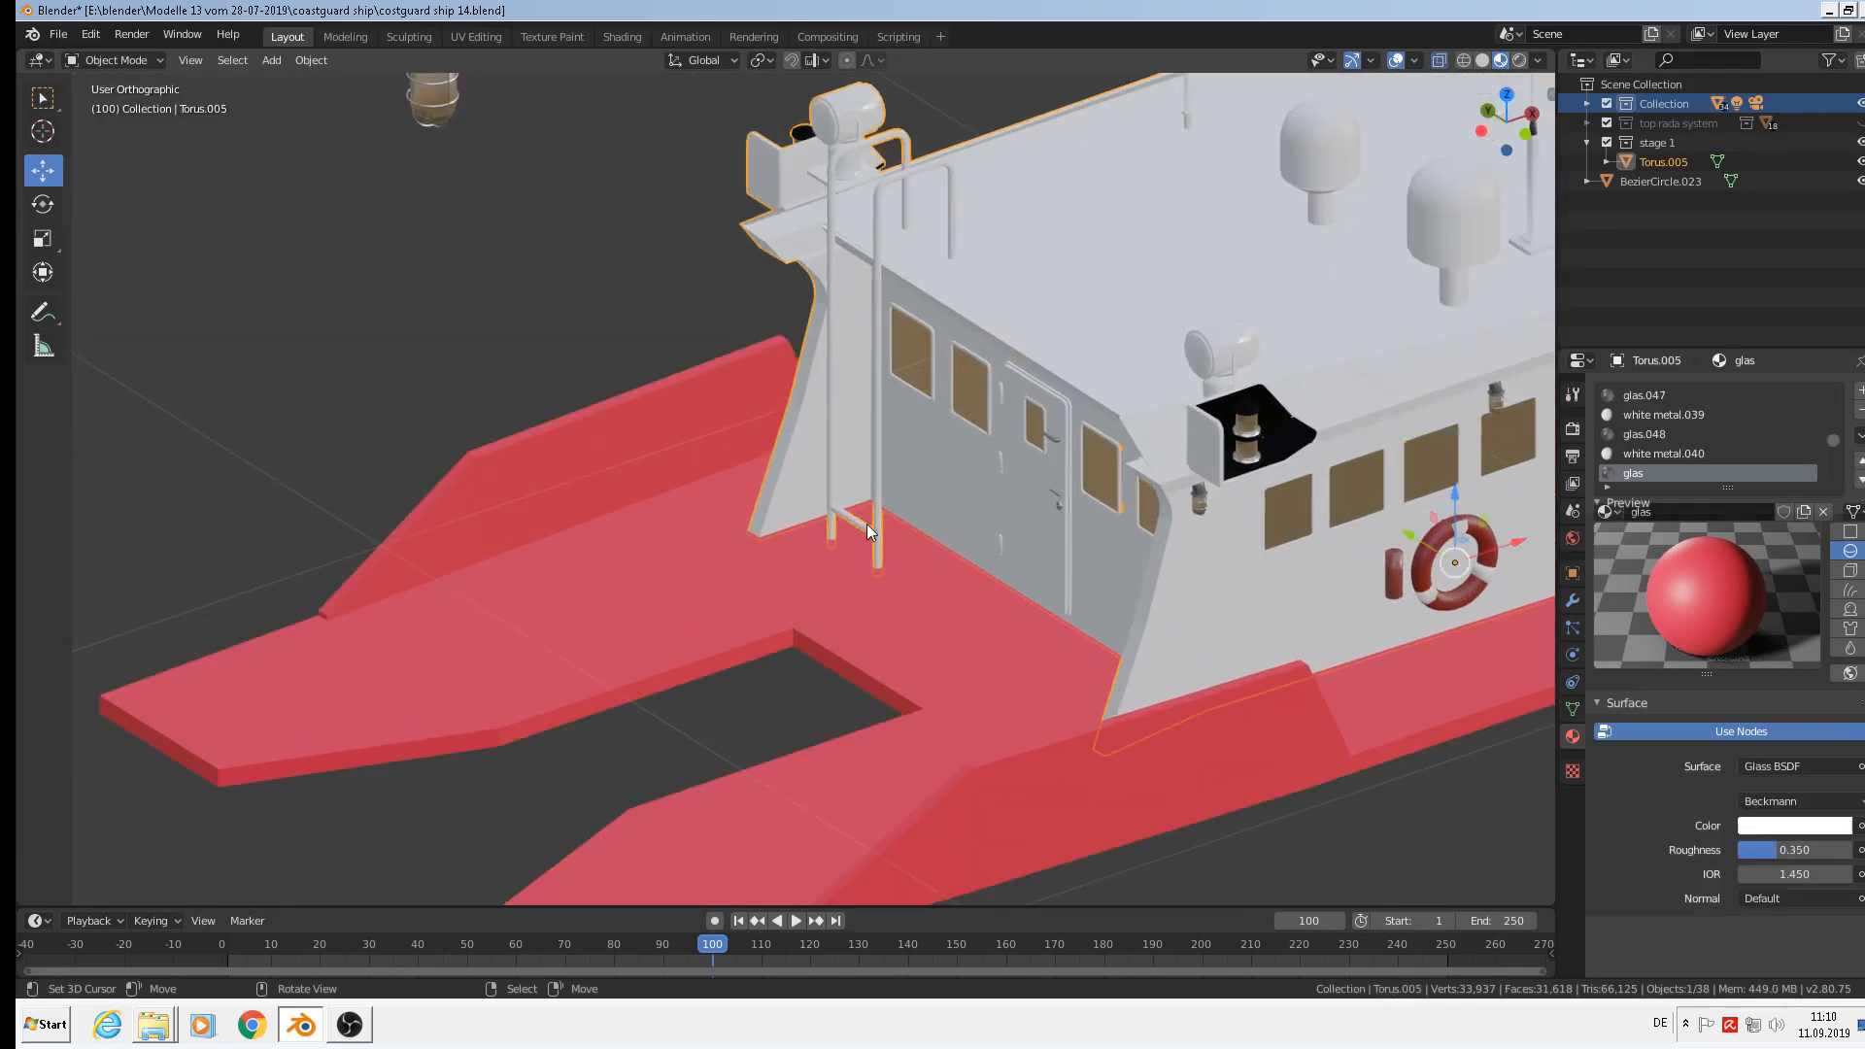
{"action": "key", "text": "Tab"}
{"action": "scroll", "coordinate": [868, 531], "scroll_direction": "up", "scroll_amount": 3}
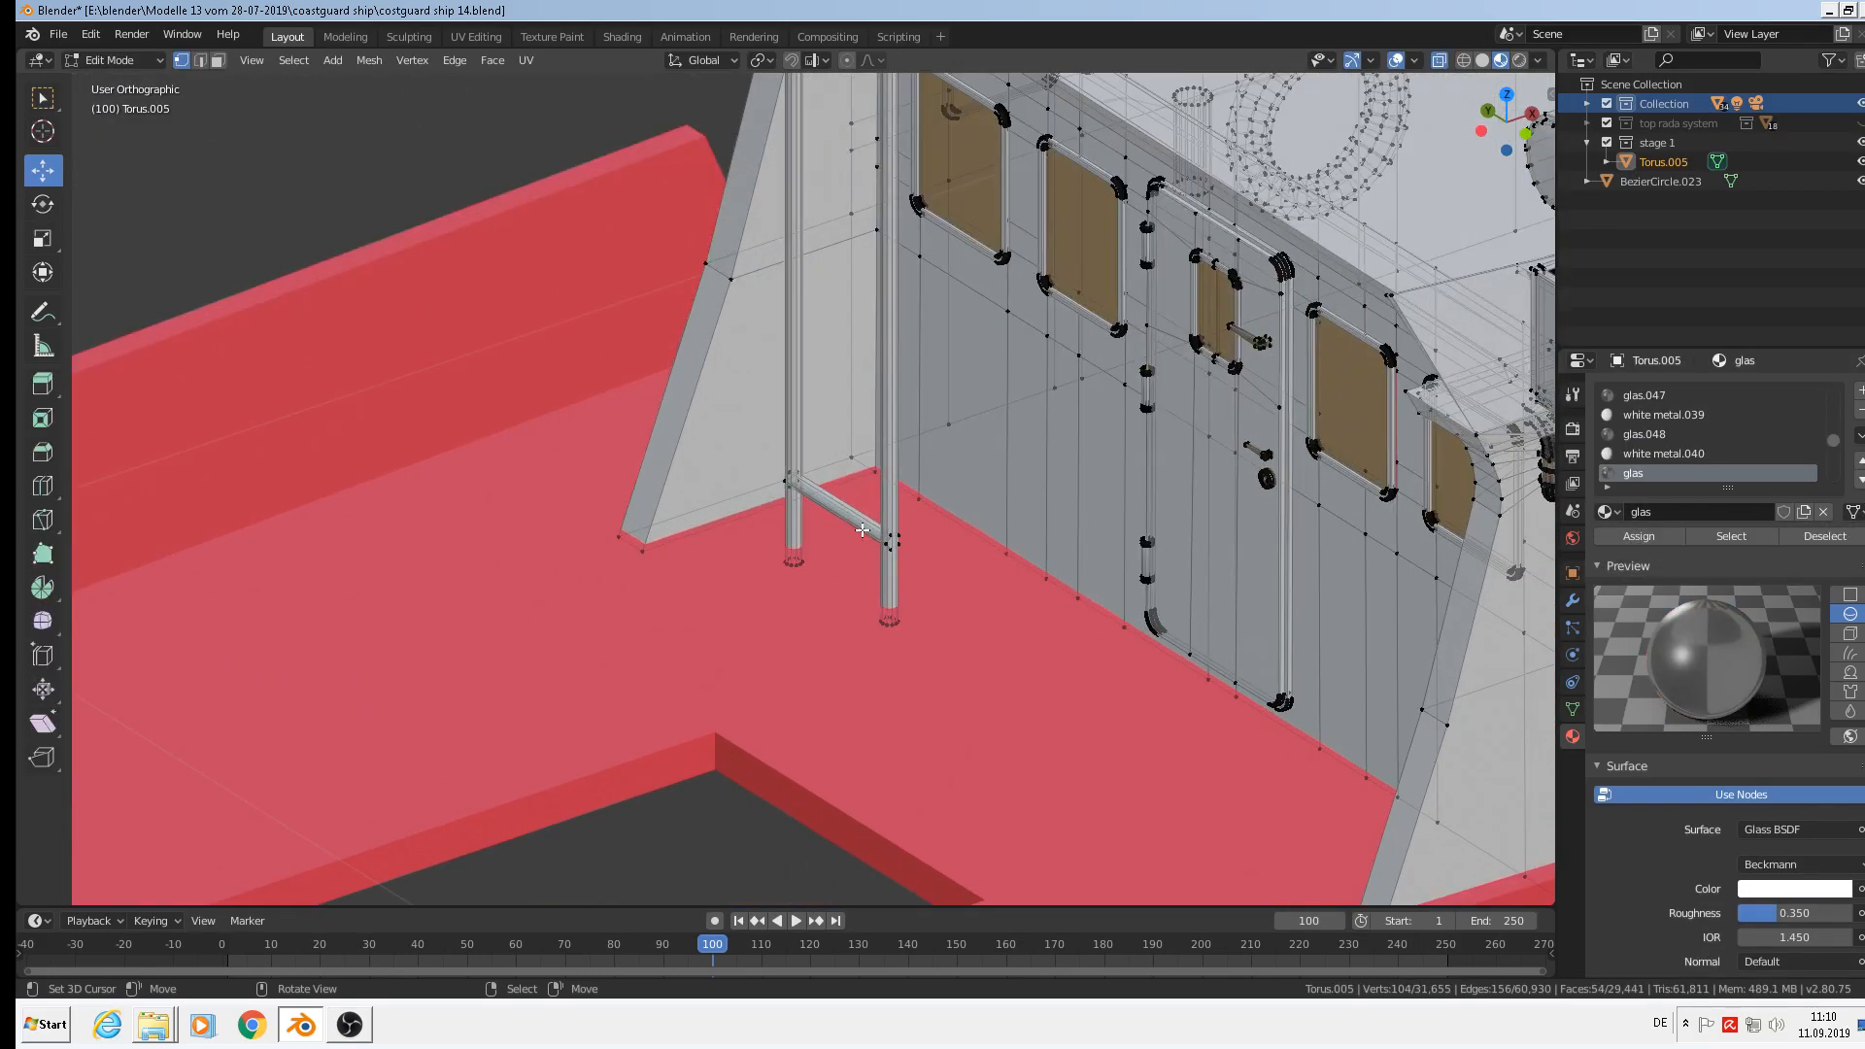
{"action": "scroll", "coordinate": [899, 540], "scroll_direction": "down", "scroll_amount": 6}
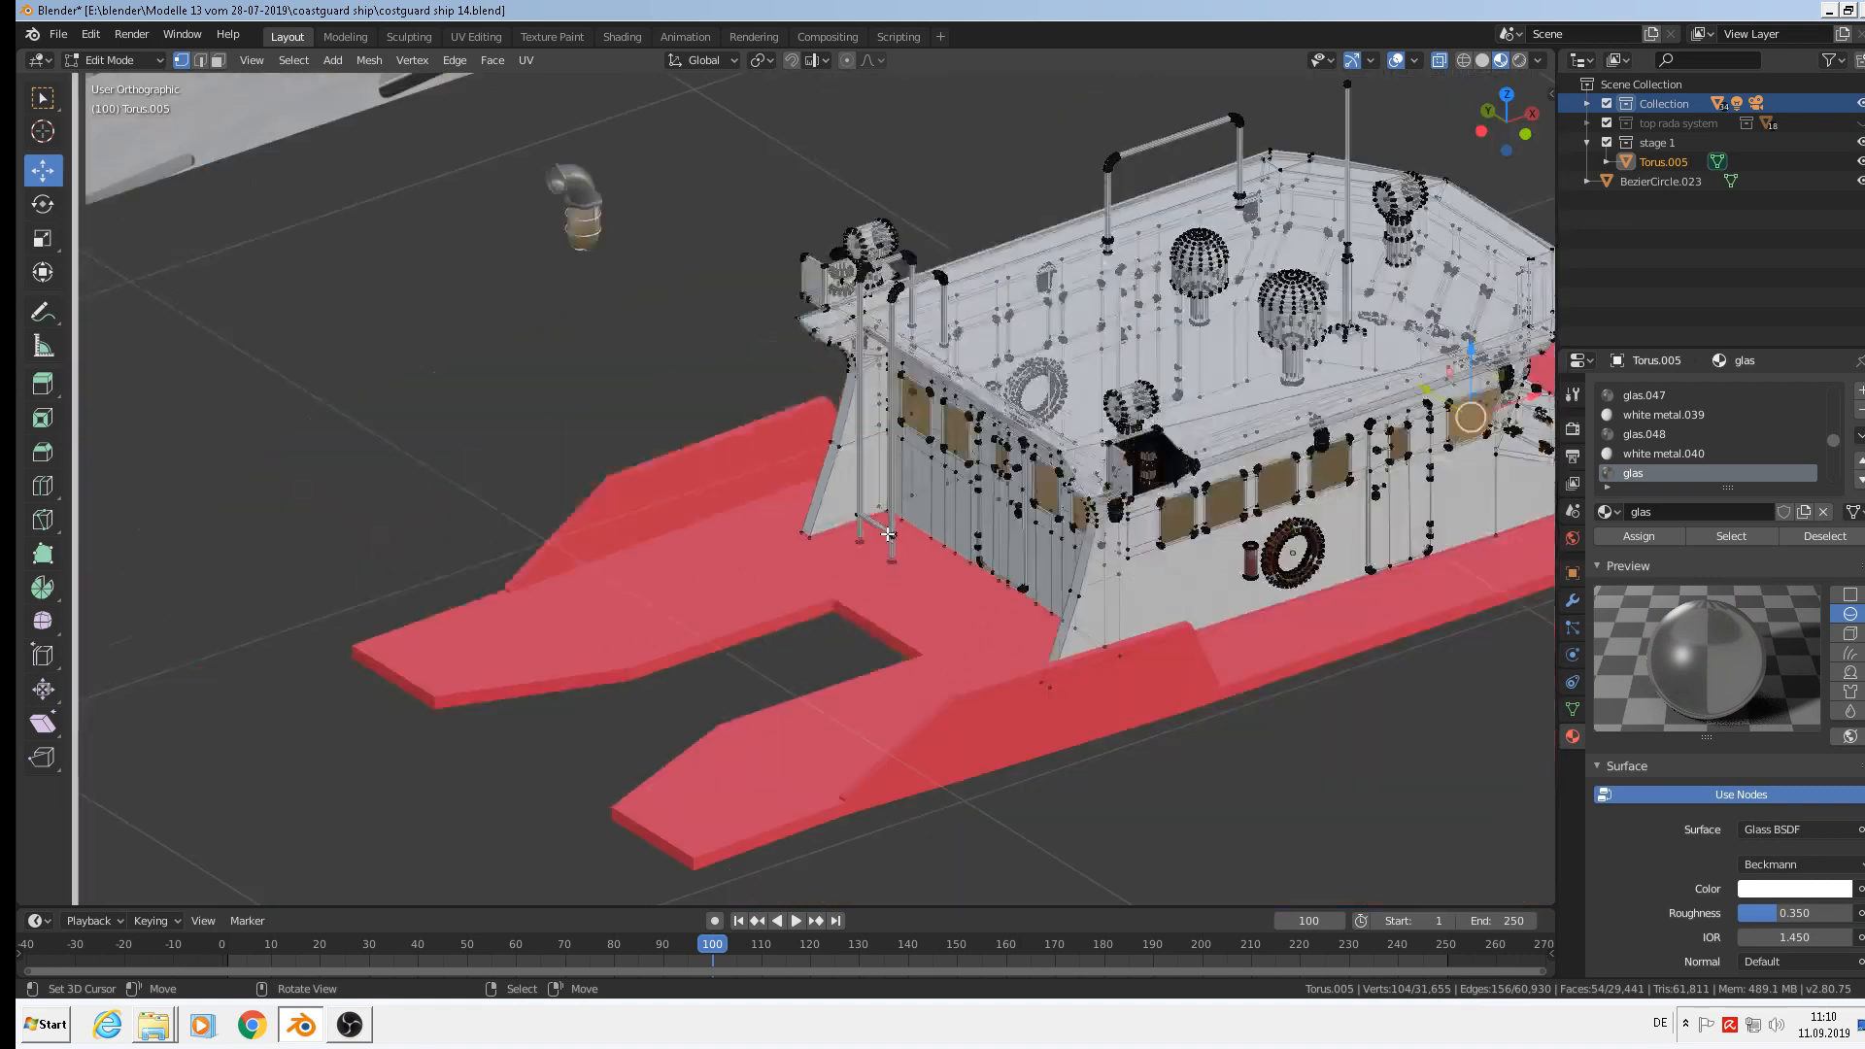
{"action": "scroll", "coordinate": [888, 534], "scroll_direction": "up", "scroll_amount": 5}
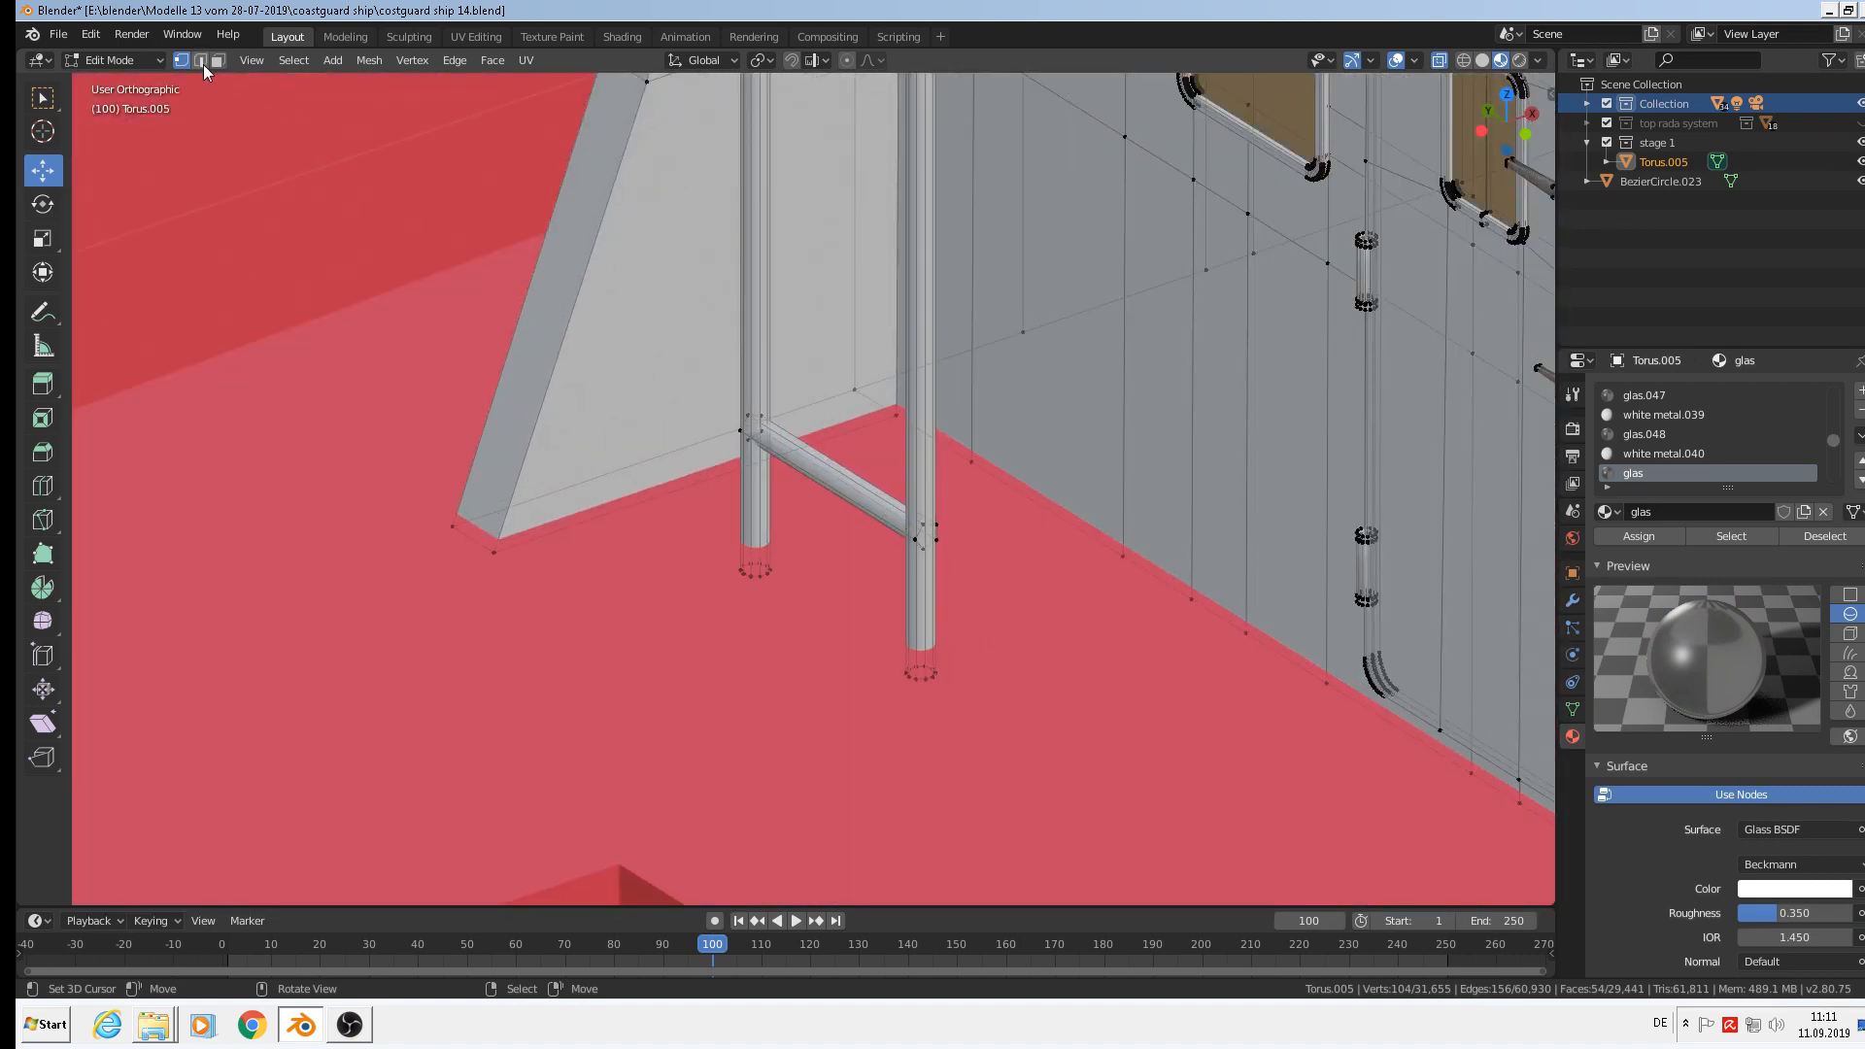
{"action": "left_click", "coordinate": [200, 60]}
{"action": "left_click", "coordinate": [849, 484]}
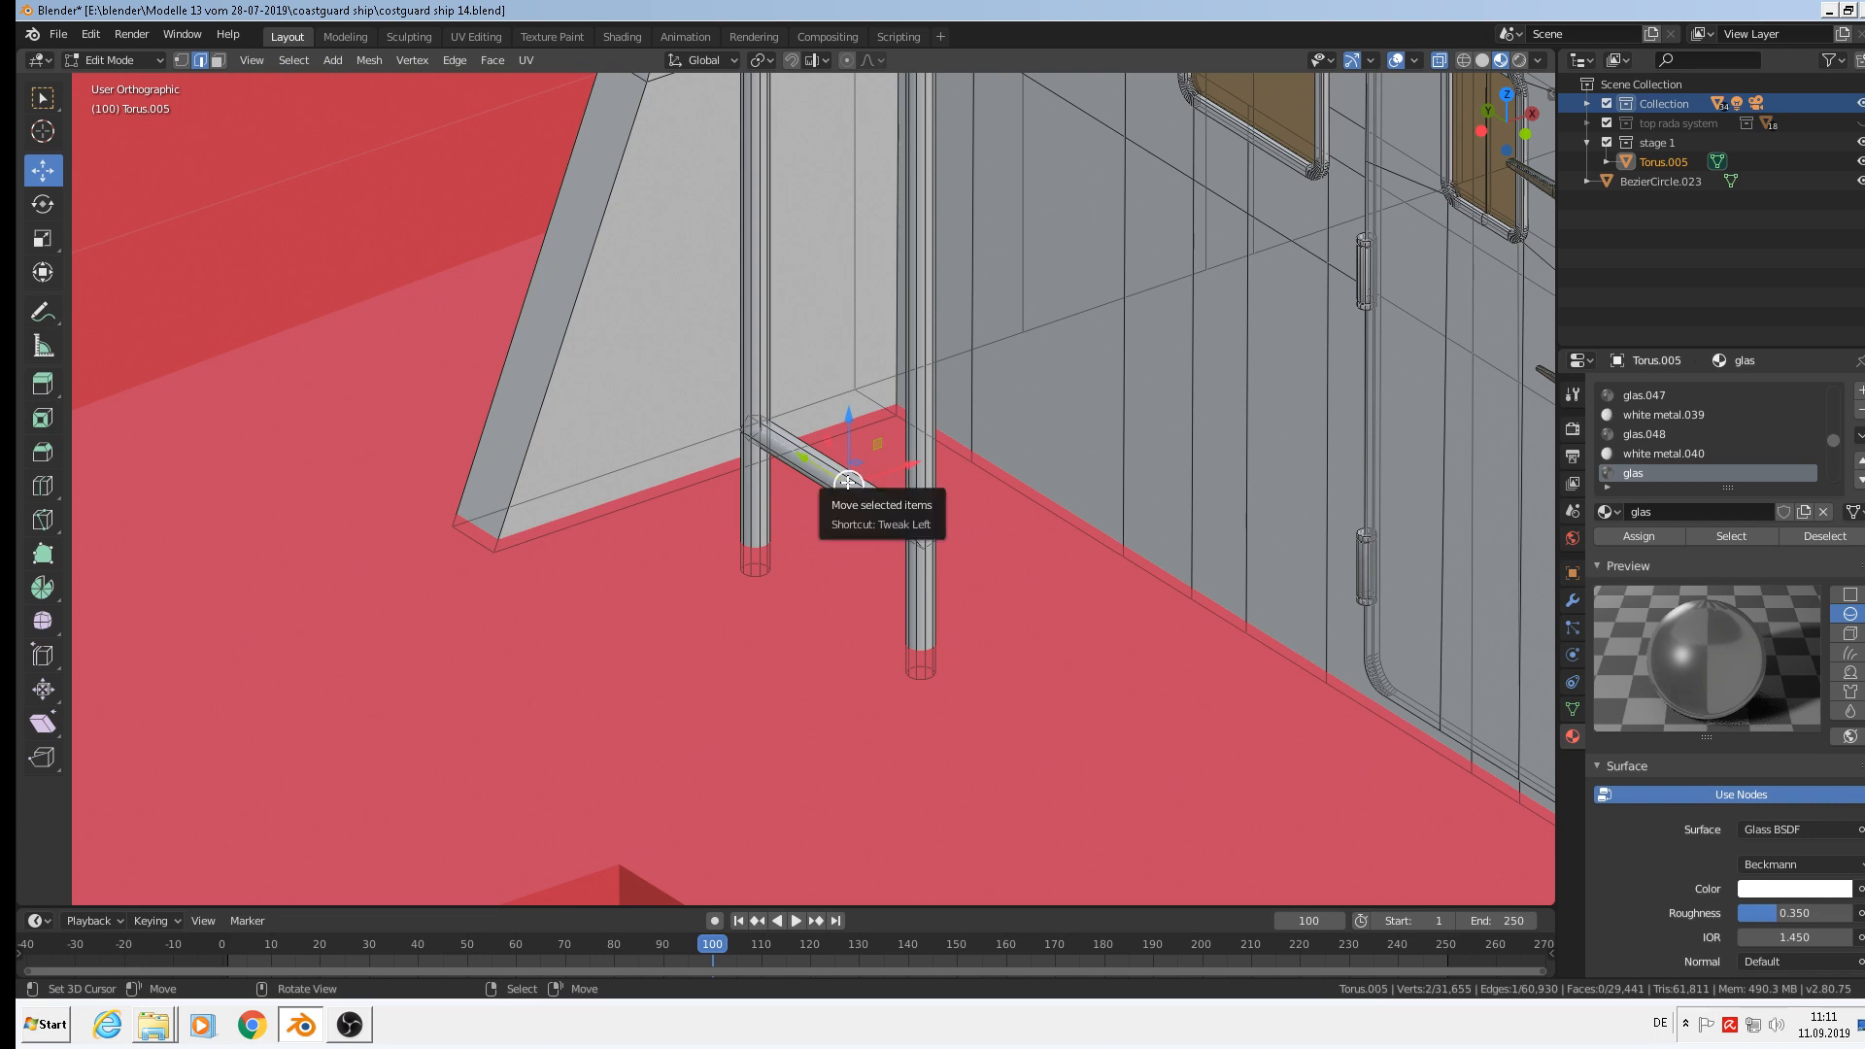
{"action": "key", "text": "l"}
{"action": "key", "text": "grave"}
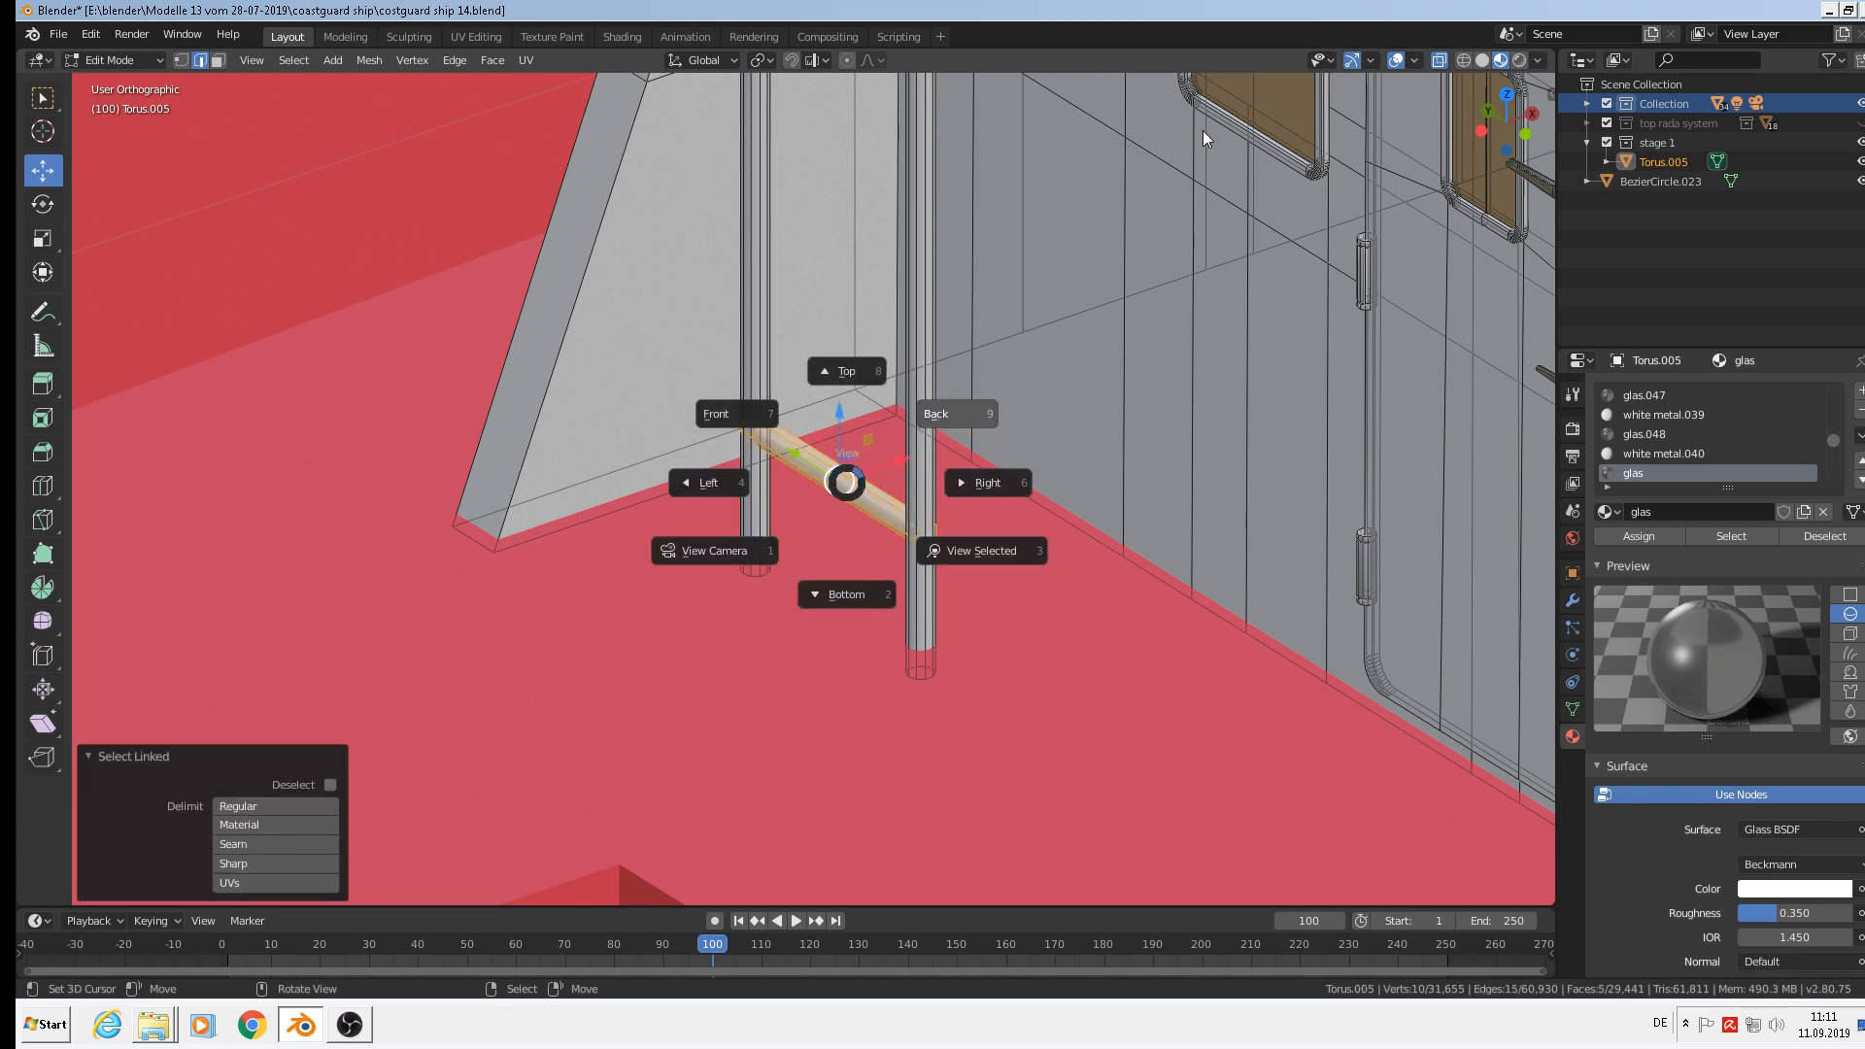
{"action": "key", "text": "Escape"}
{"action": "key", "text": "p"}
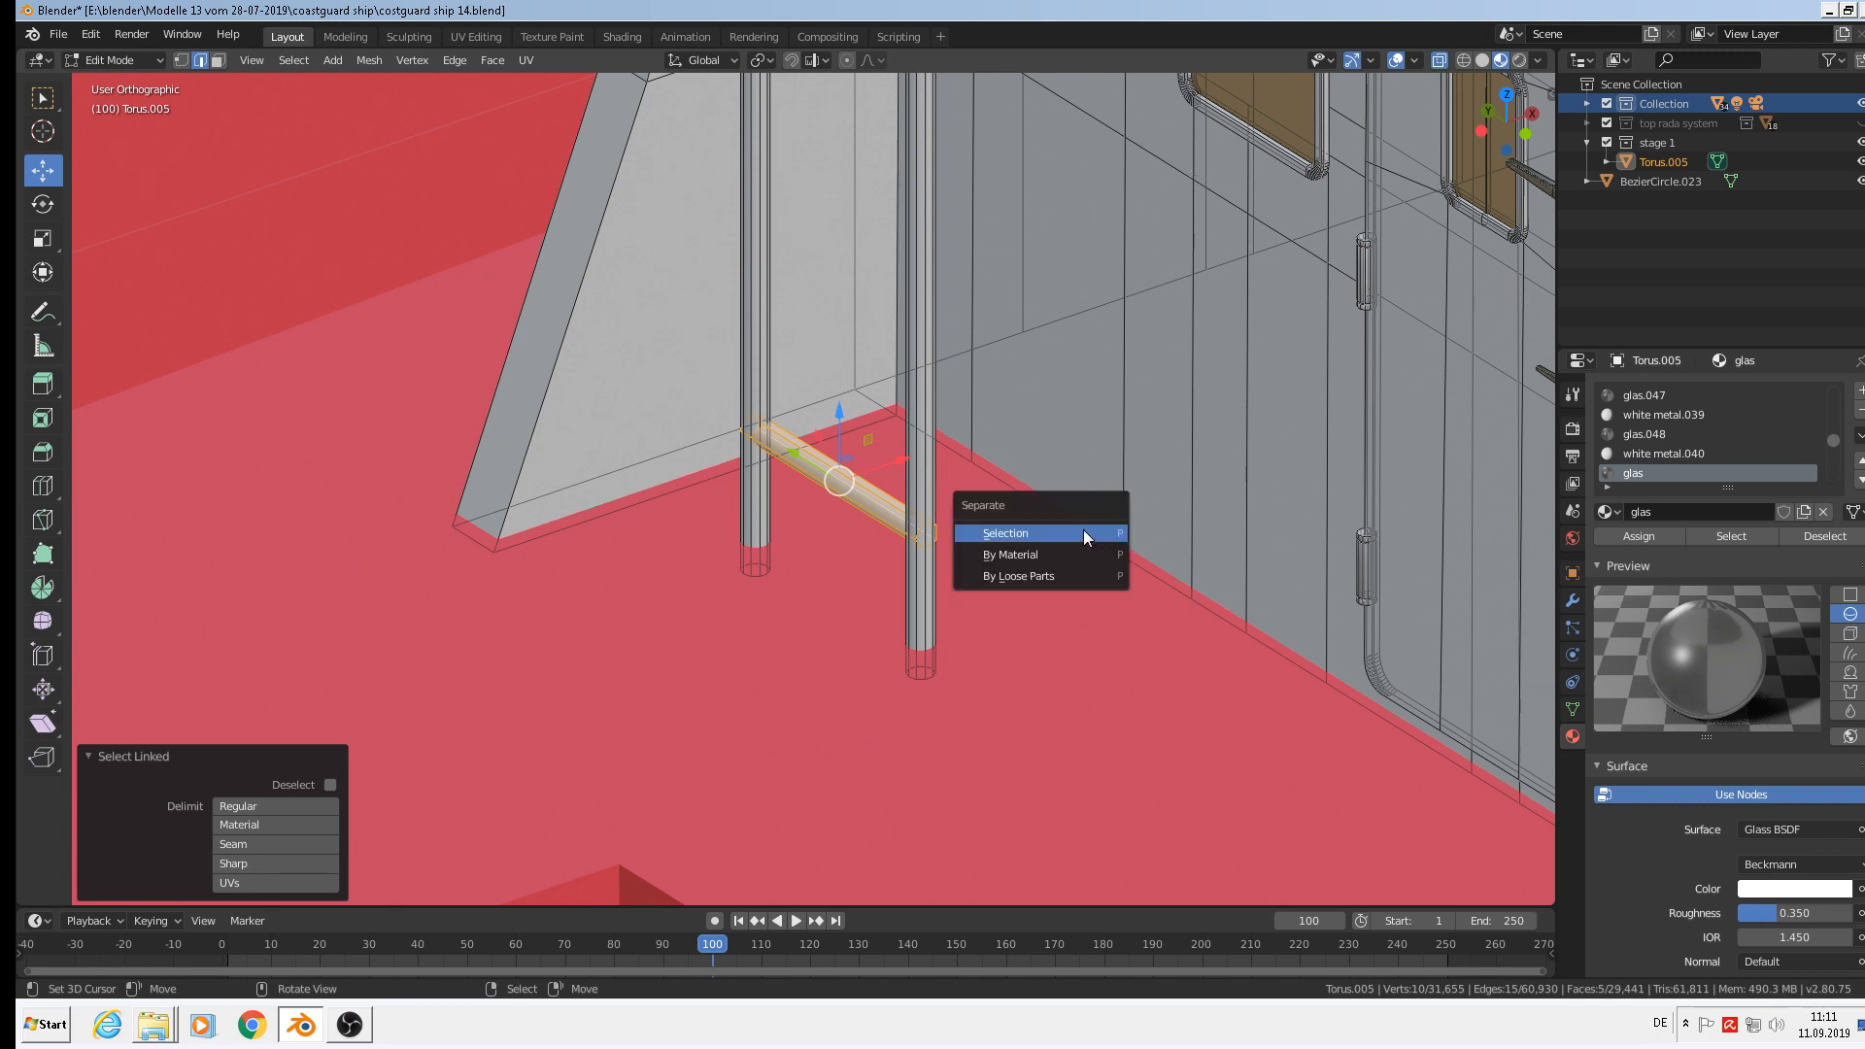
{"action": "left_click", "coordinate": [1051, 537]}
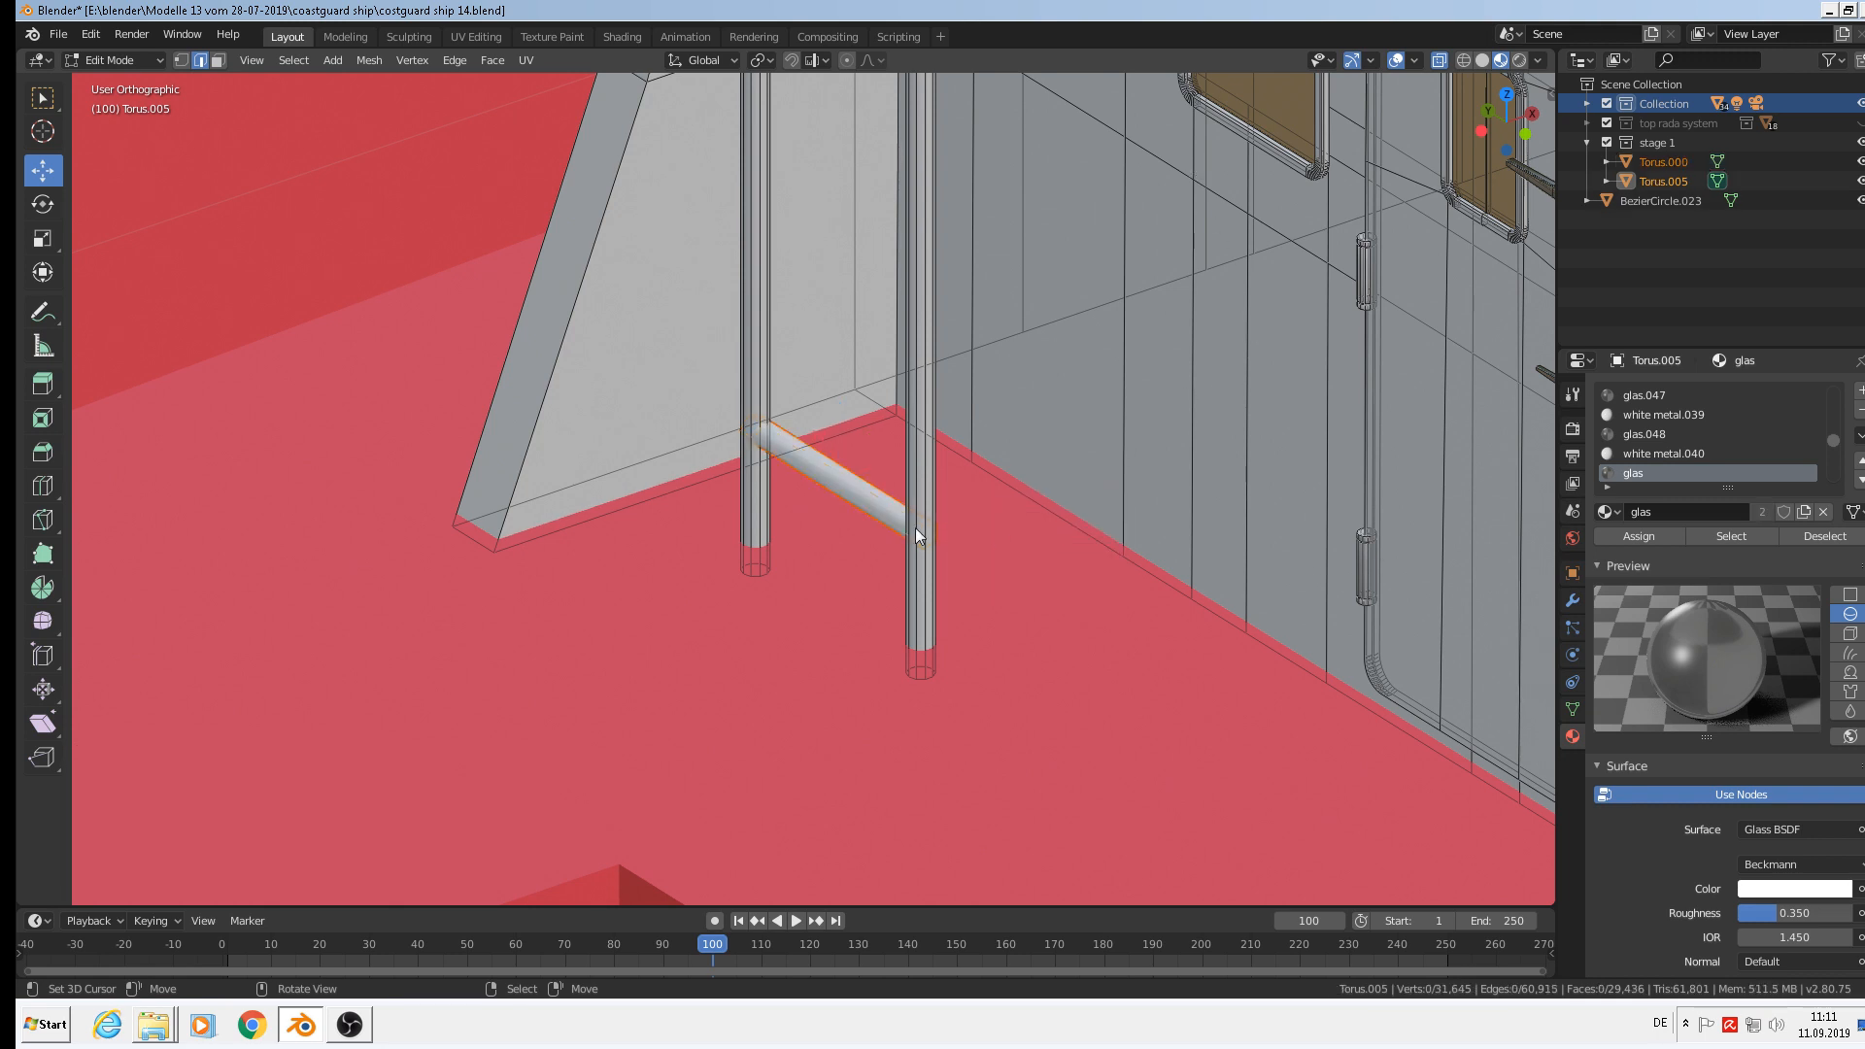
Add an Array modifier to the separated ladder rung in Object Mode.
{"action": "key", "text": "Tab"}
{"action": "left_click", "coordinate": [828, 482]}
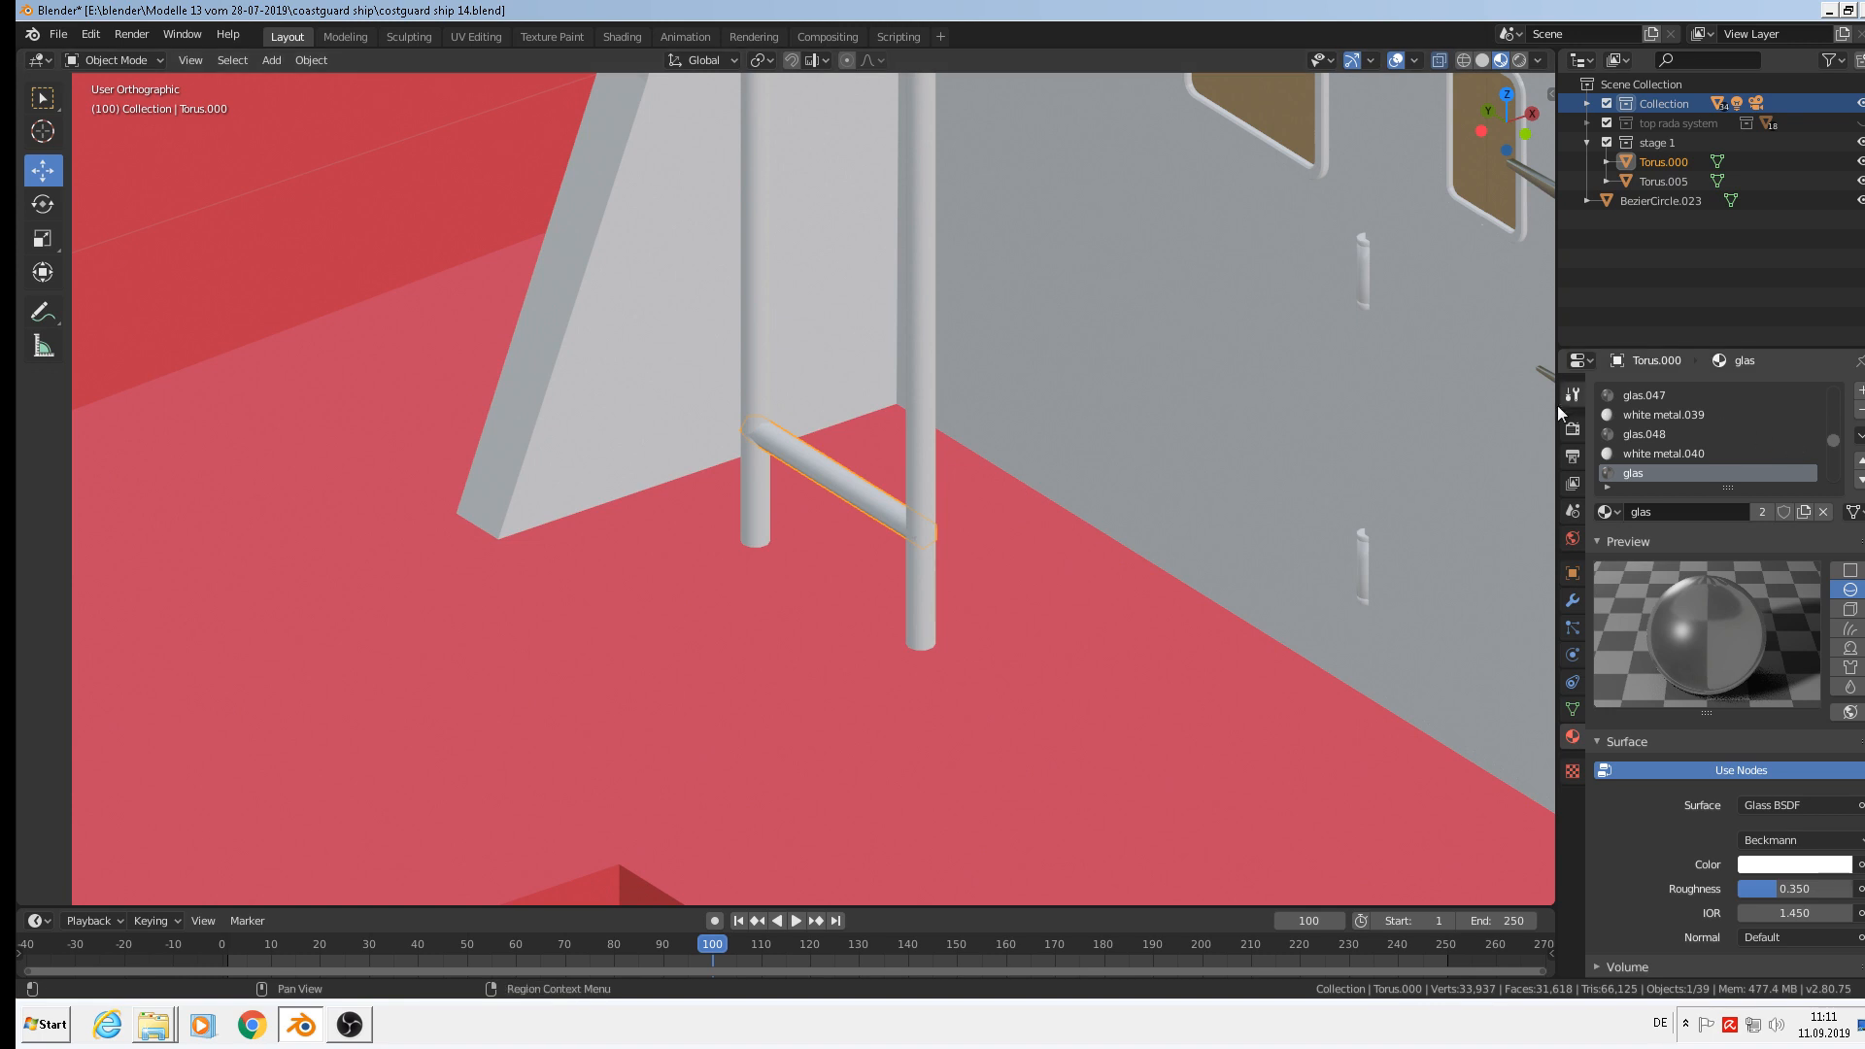
{"action": "left_click", "coordinate": [1573, 600]}
{"action": "left_click", "coordinate": [1663, 397]}
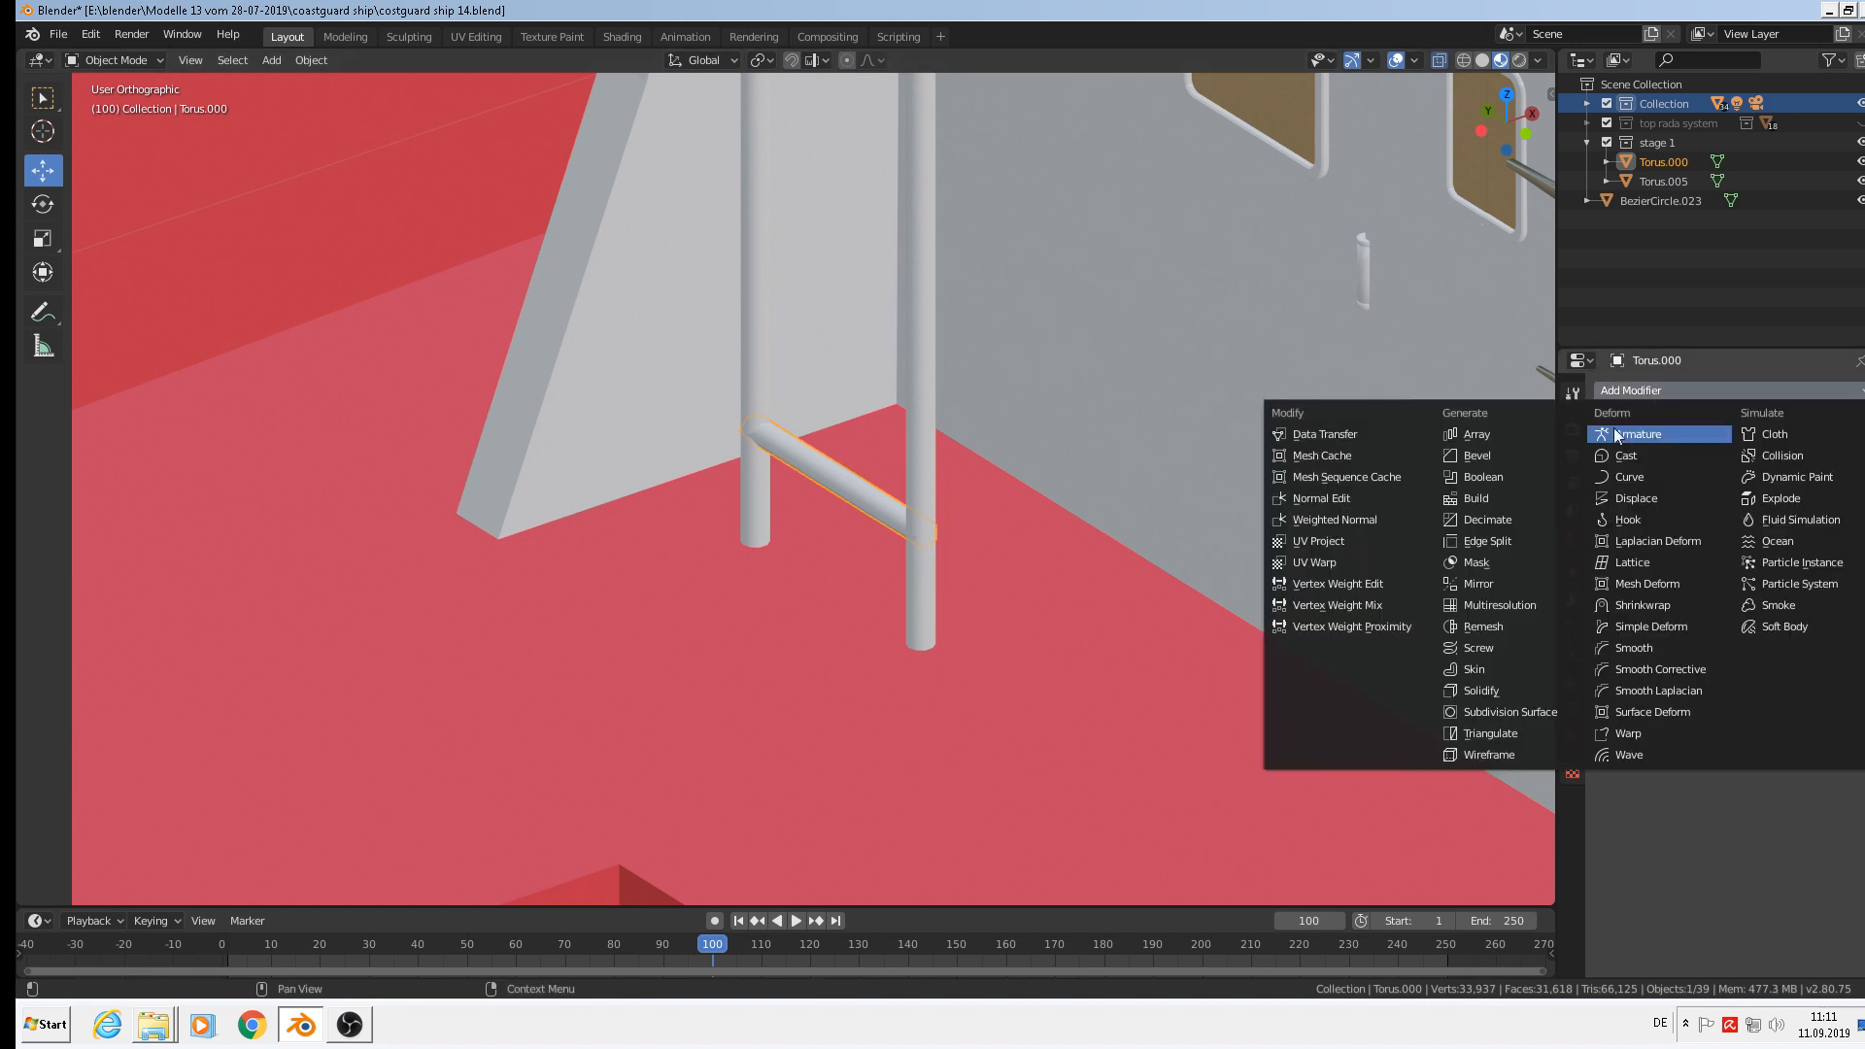
{"action": "left_click", "coordinate": [1530, 435]}
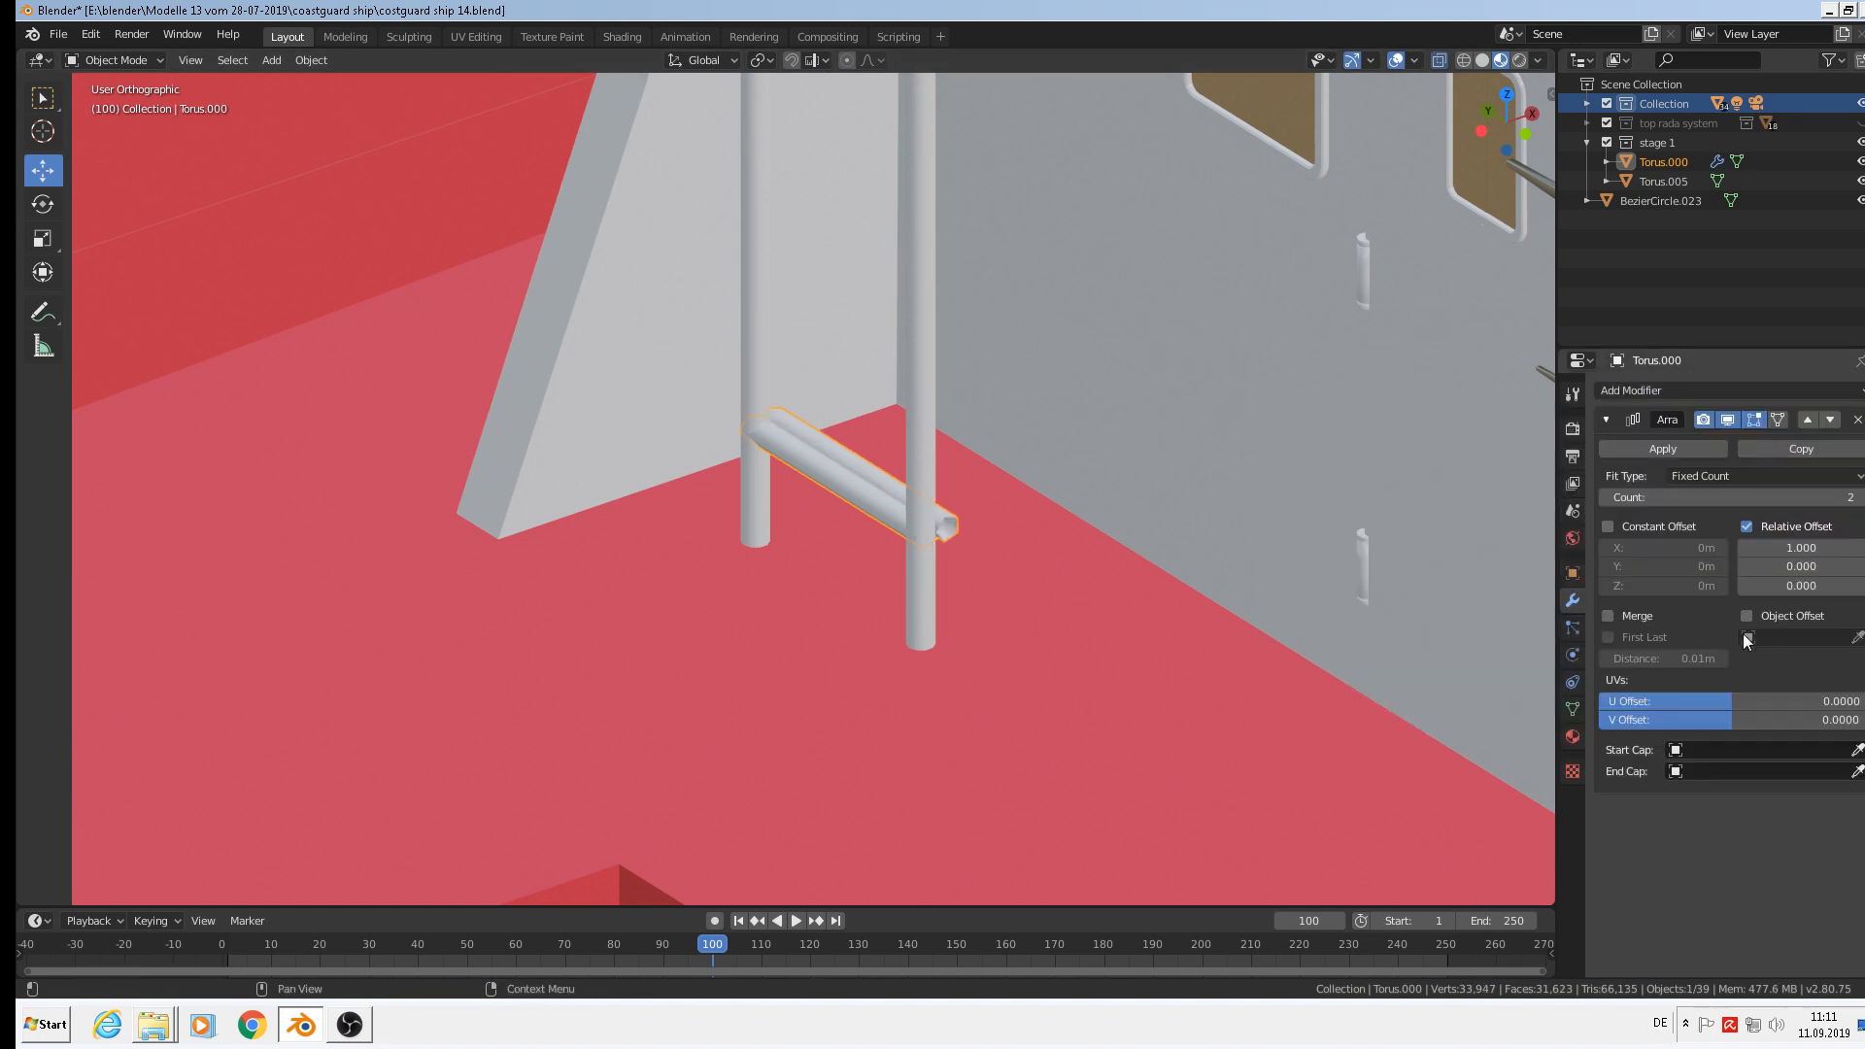
Set the rung array's relative offset to 0 on X and 1 on Z.
{"action": "left_click", "coordinate": [1792, 550]}
{"action": "type", "text": "0"}
{"action": "key", "text": "Return"}
{"action": "left_click", "coordinate": [1795, 585]}
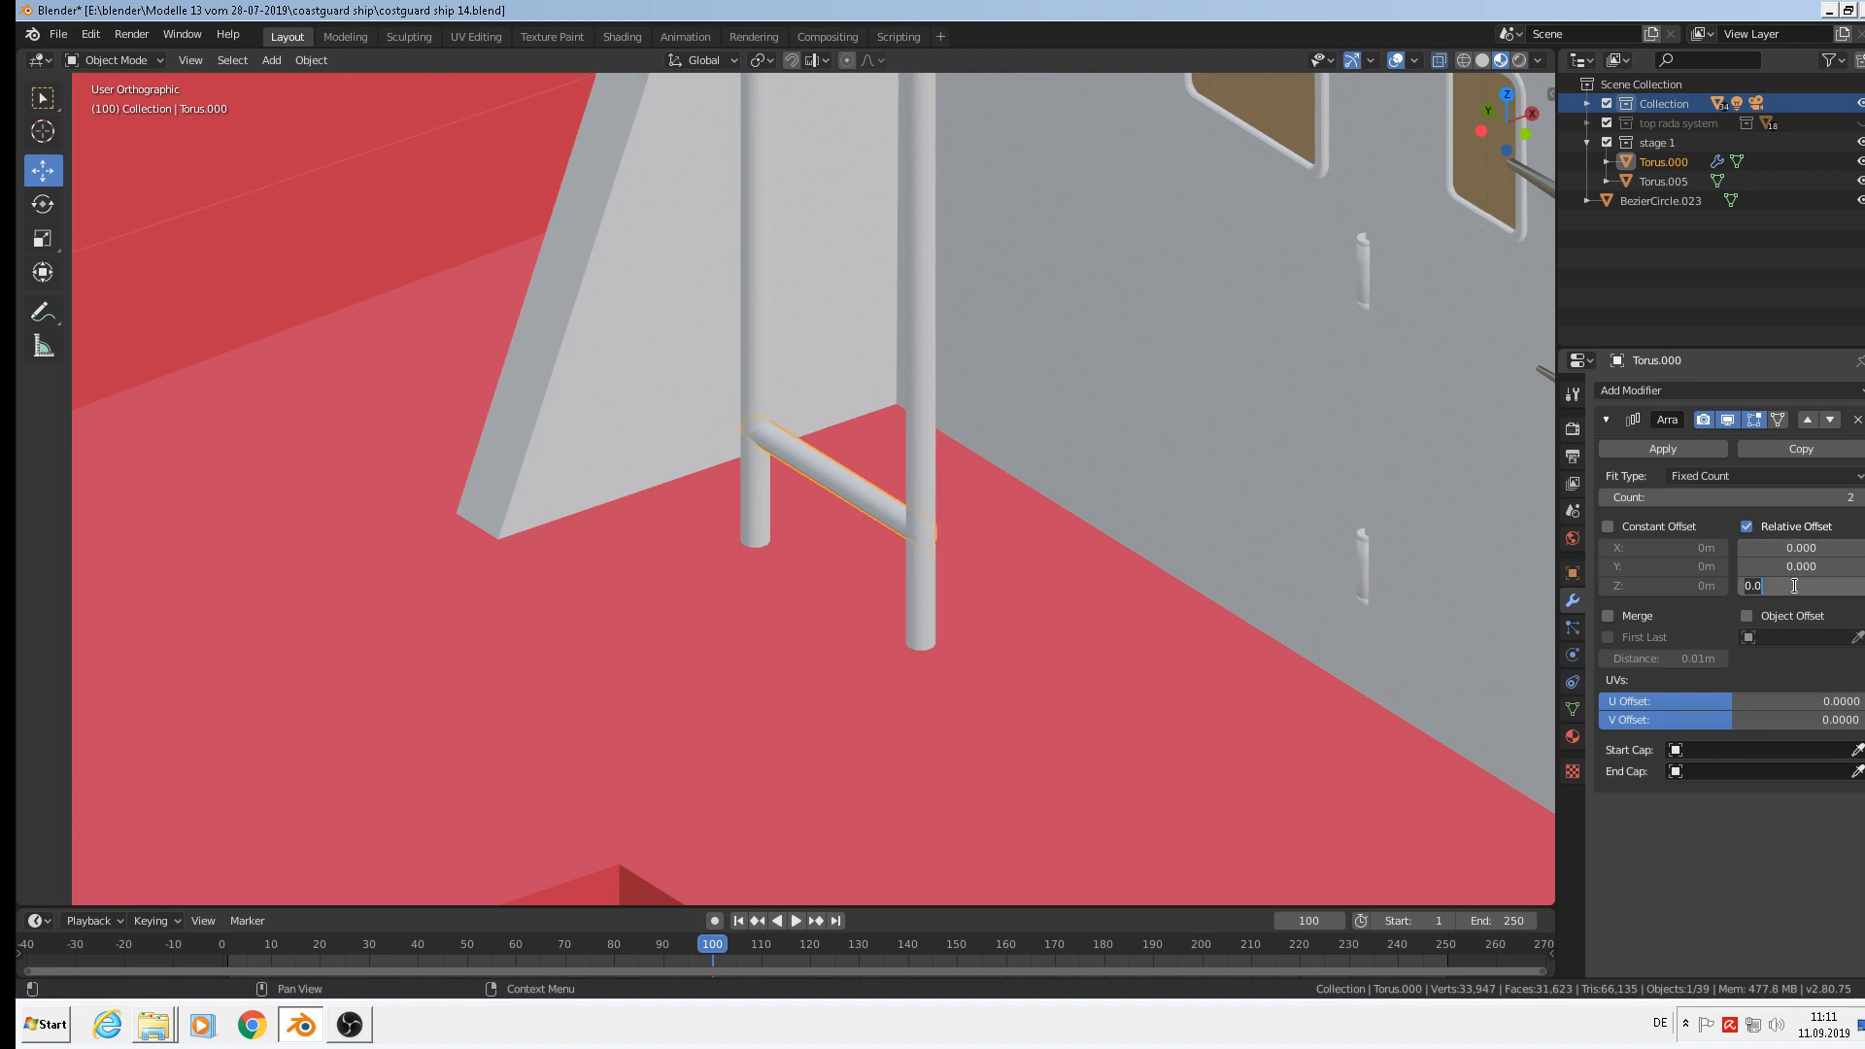
{"action": "type", "text": "1"}
{"action": "key", "text": "Return"}
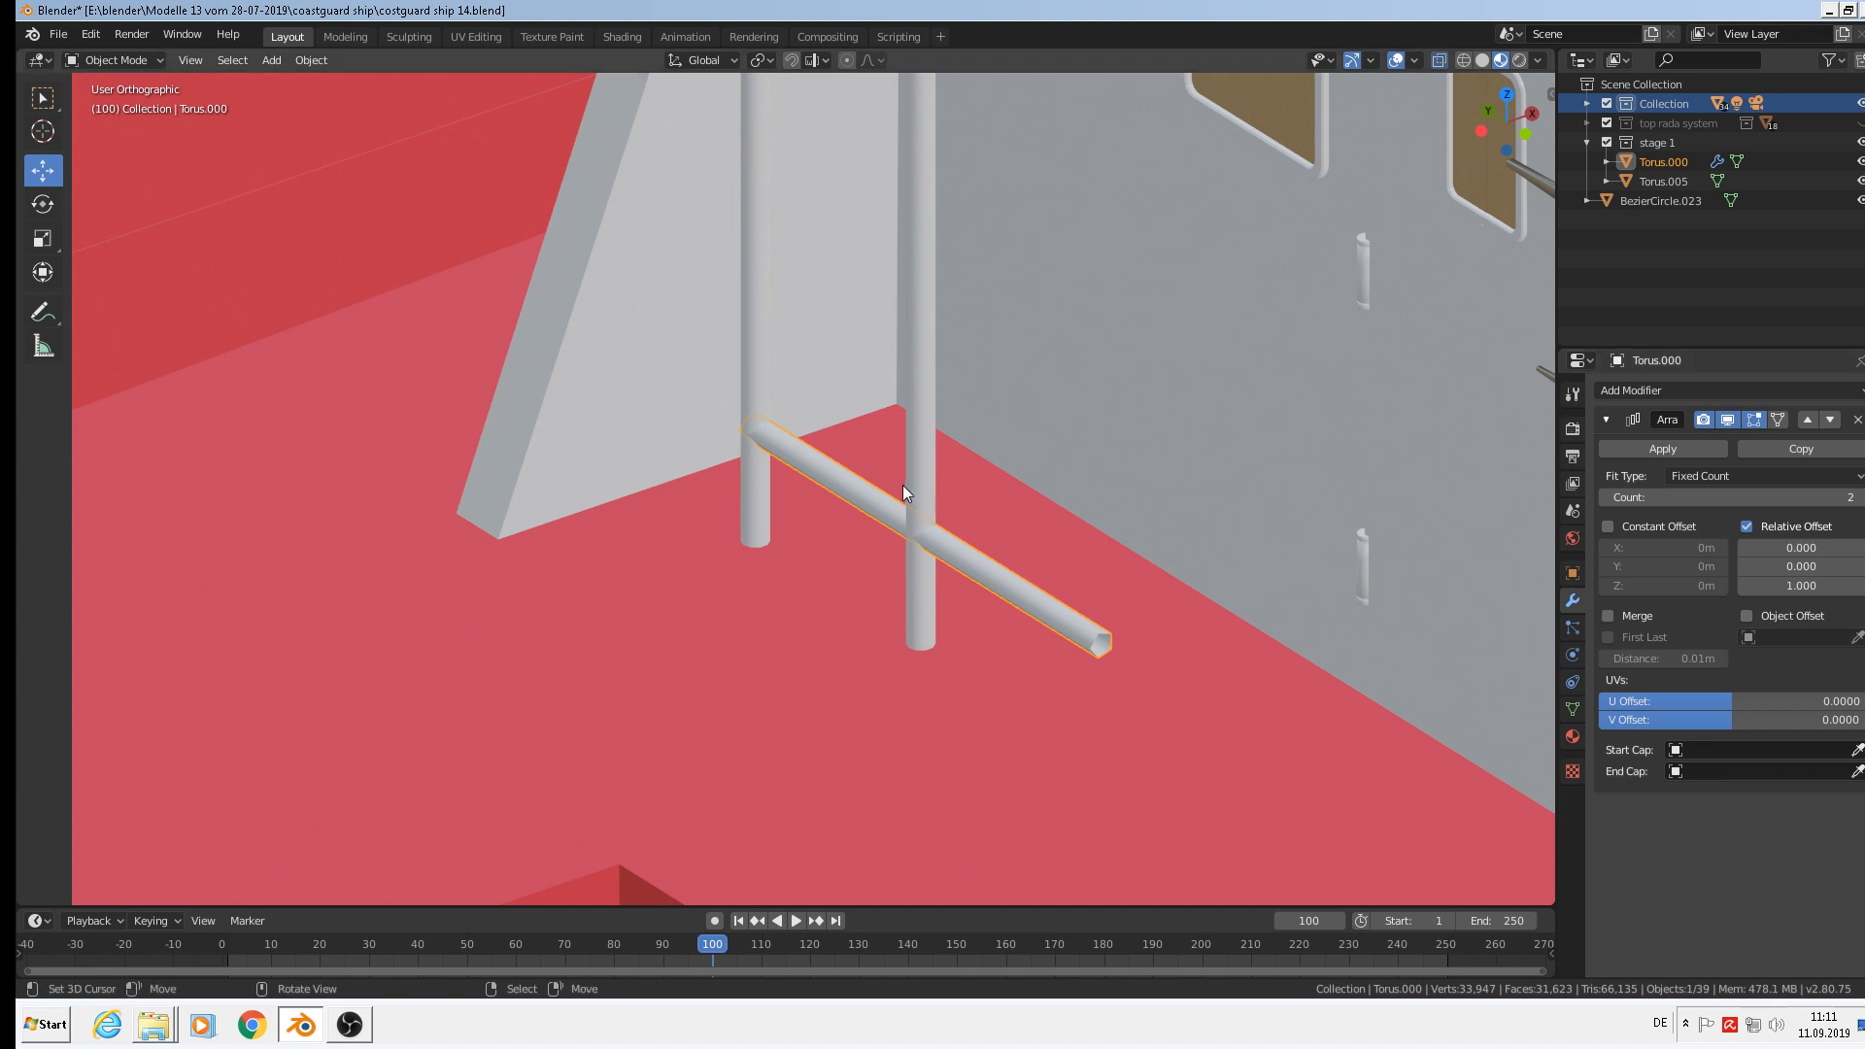
Apply the ladder rung's rotation and scale so the array follows the global axes.
{"action": "key", "text": "Tab"}
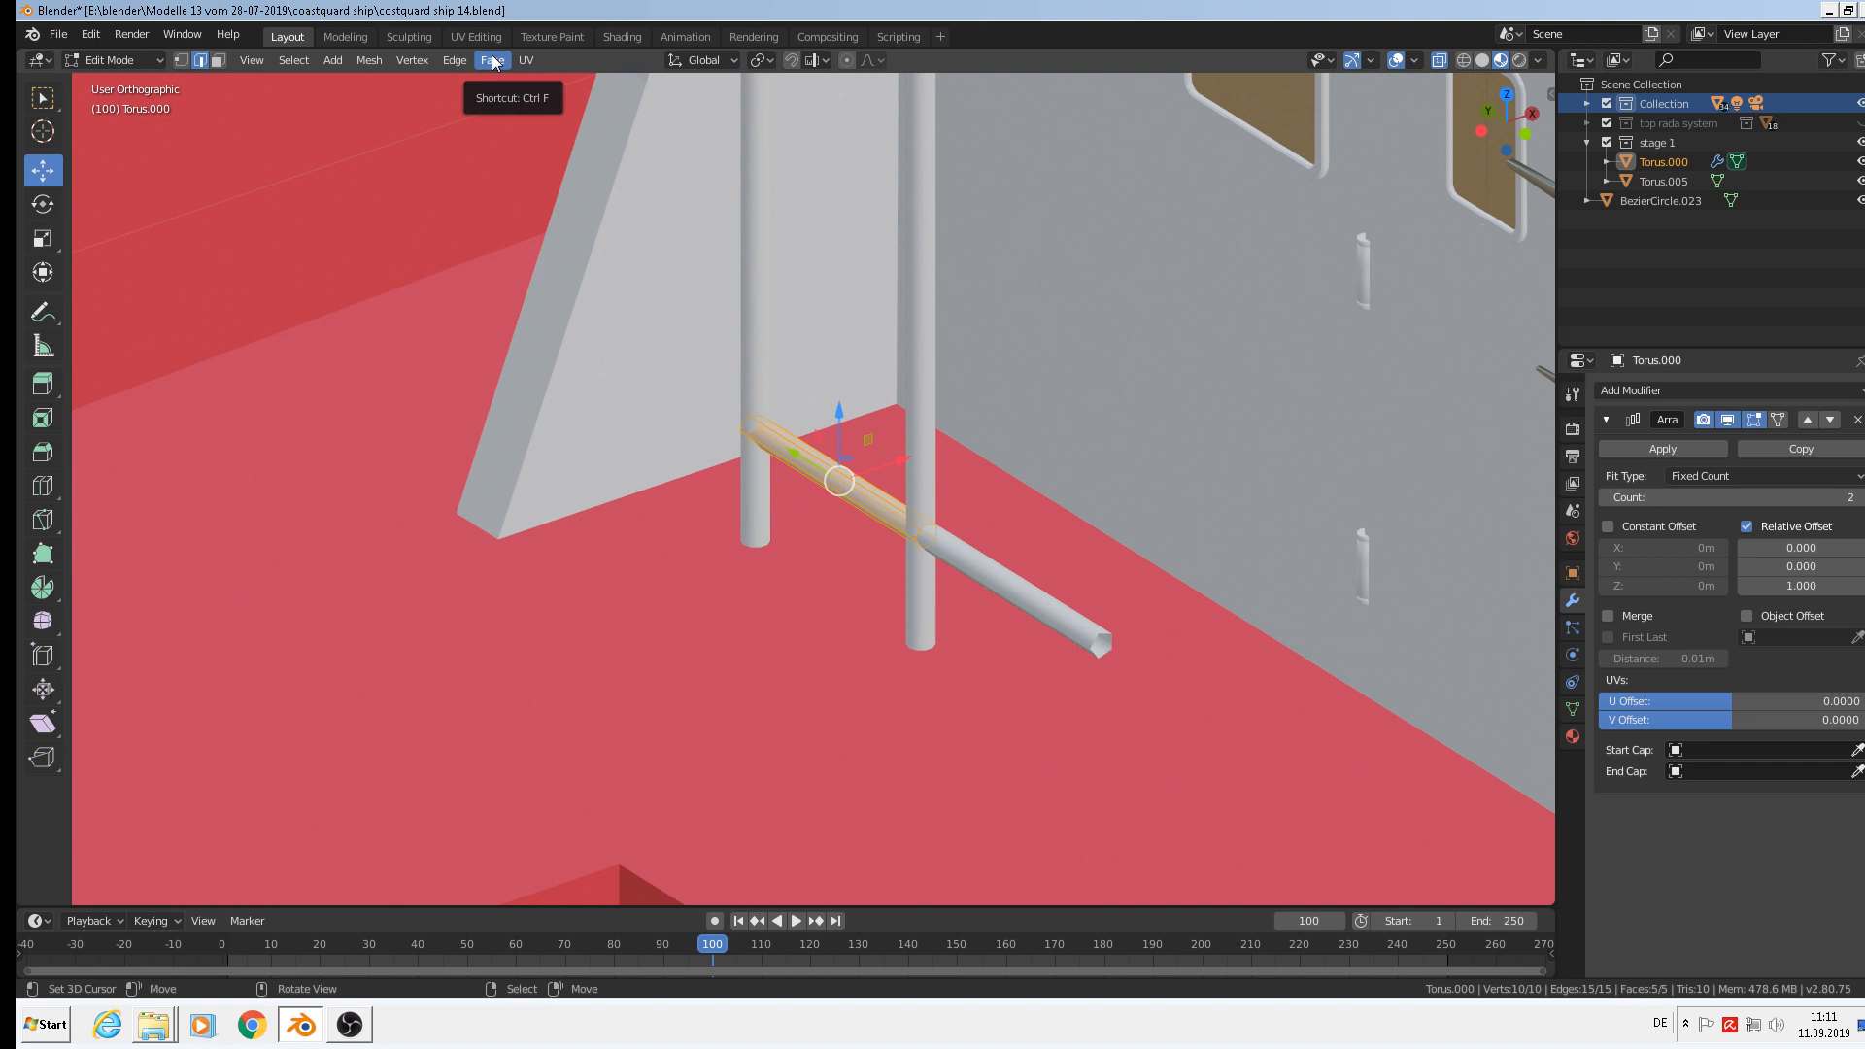
{"action": "key", "text": "Tab"}
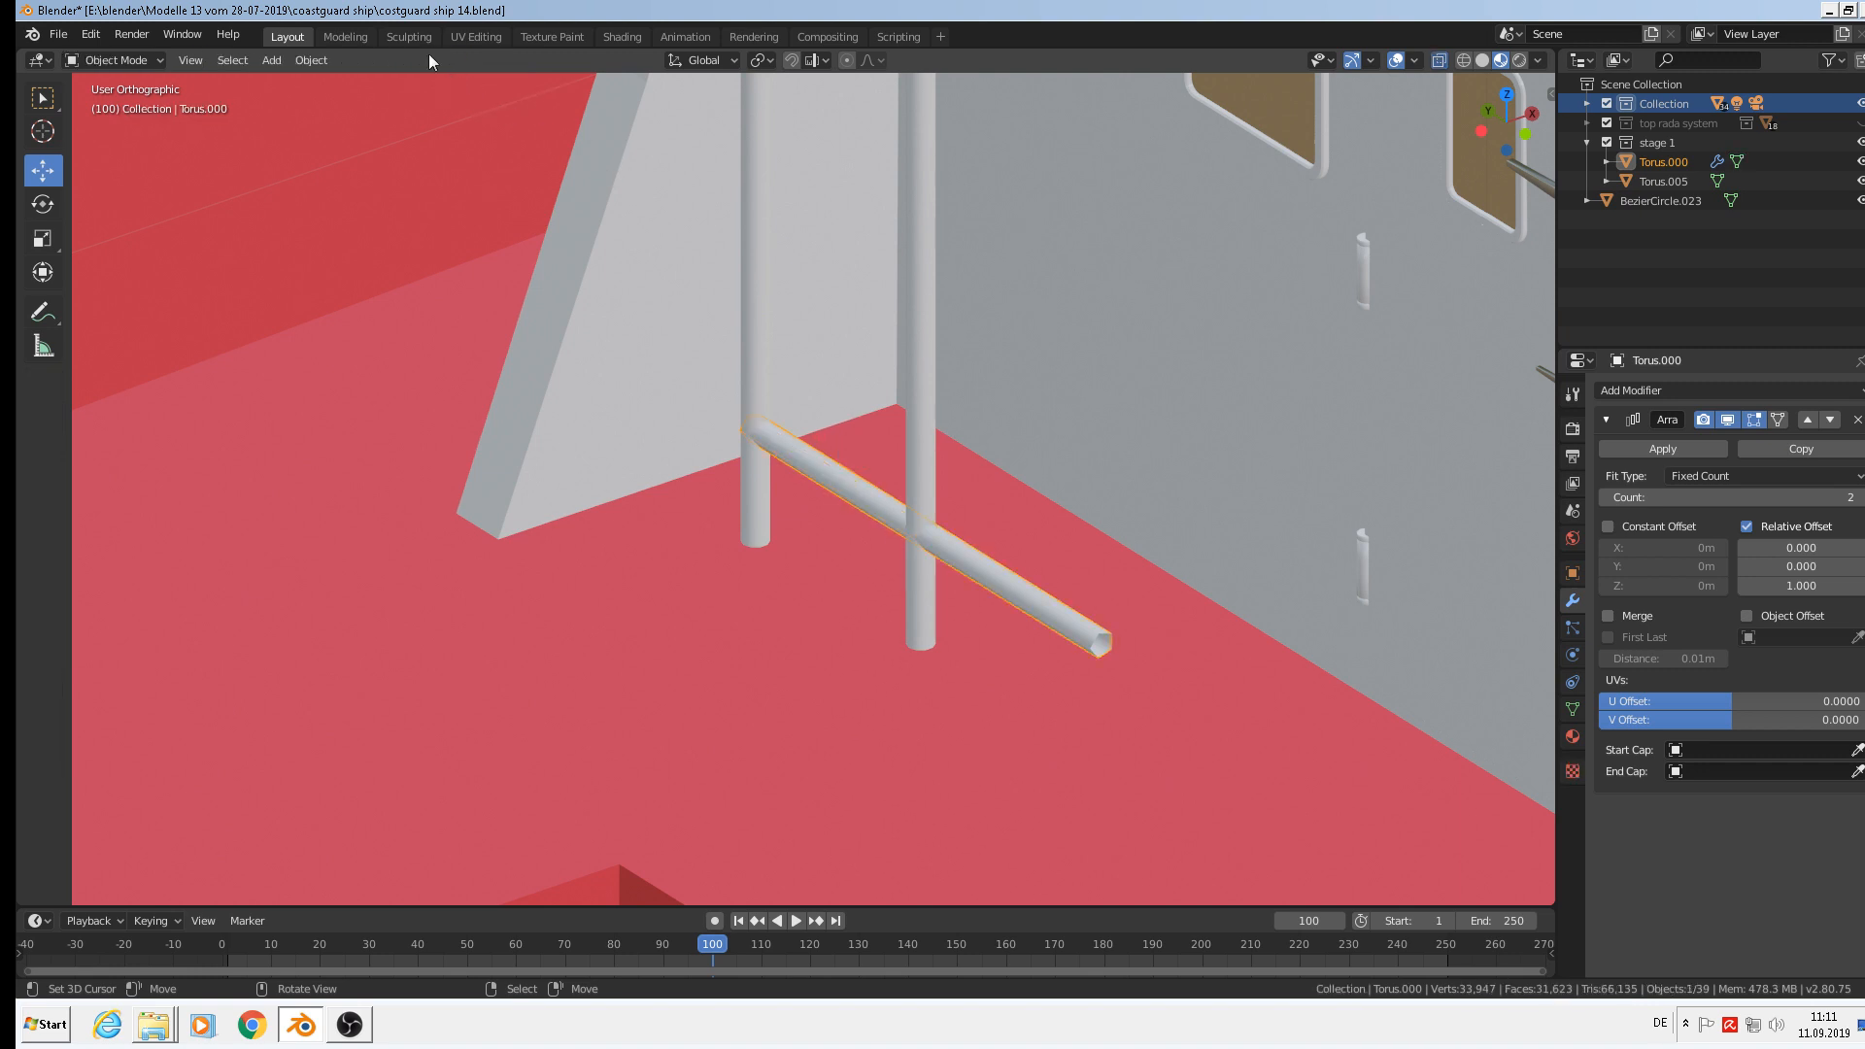
{"action": "left_click", "coordinate": [324, 61]}
{"action": "mouse_move", "coordinate": [359, 160]}
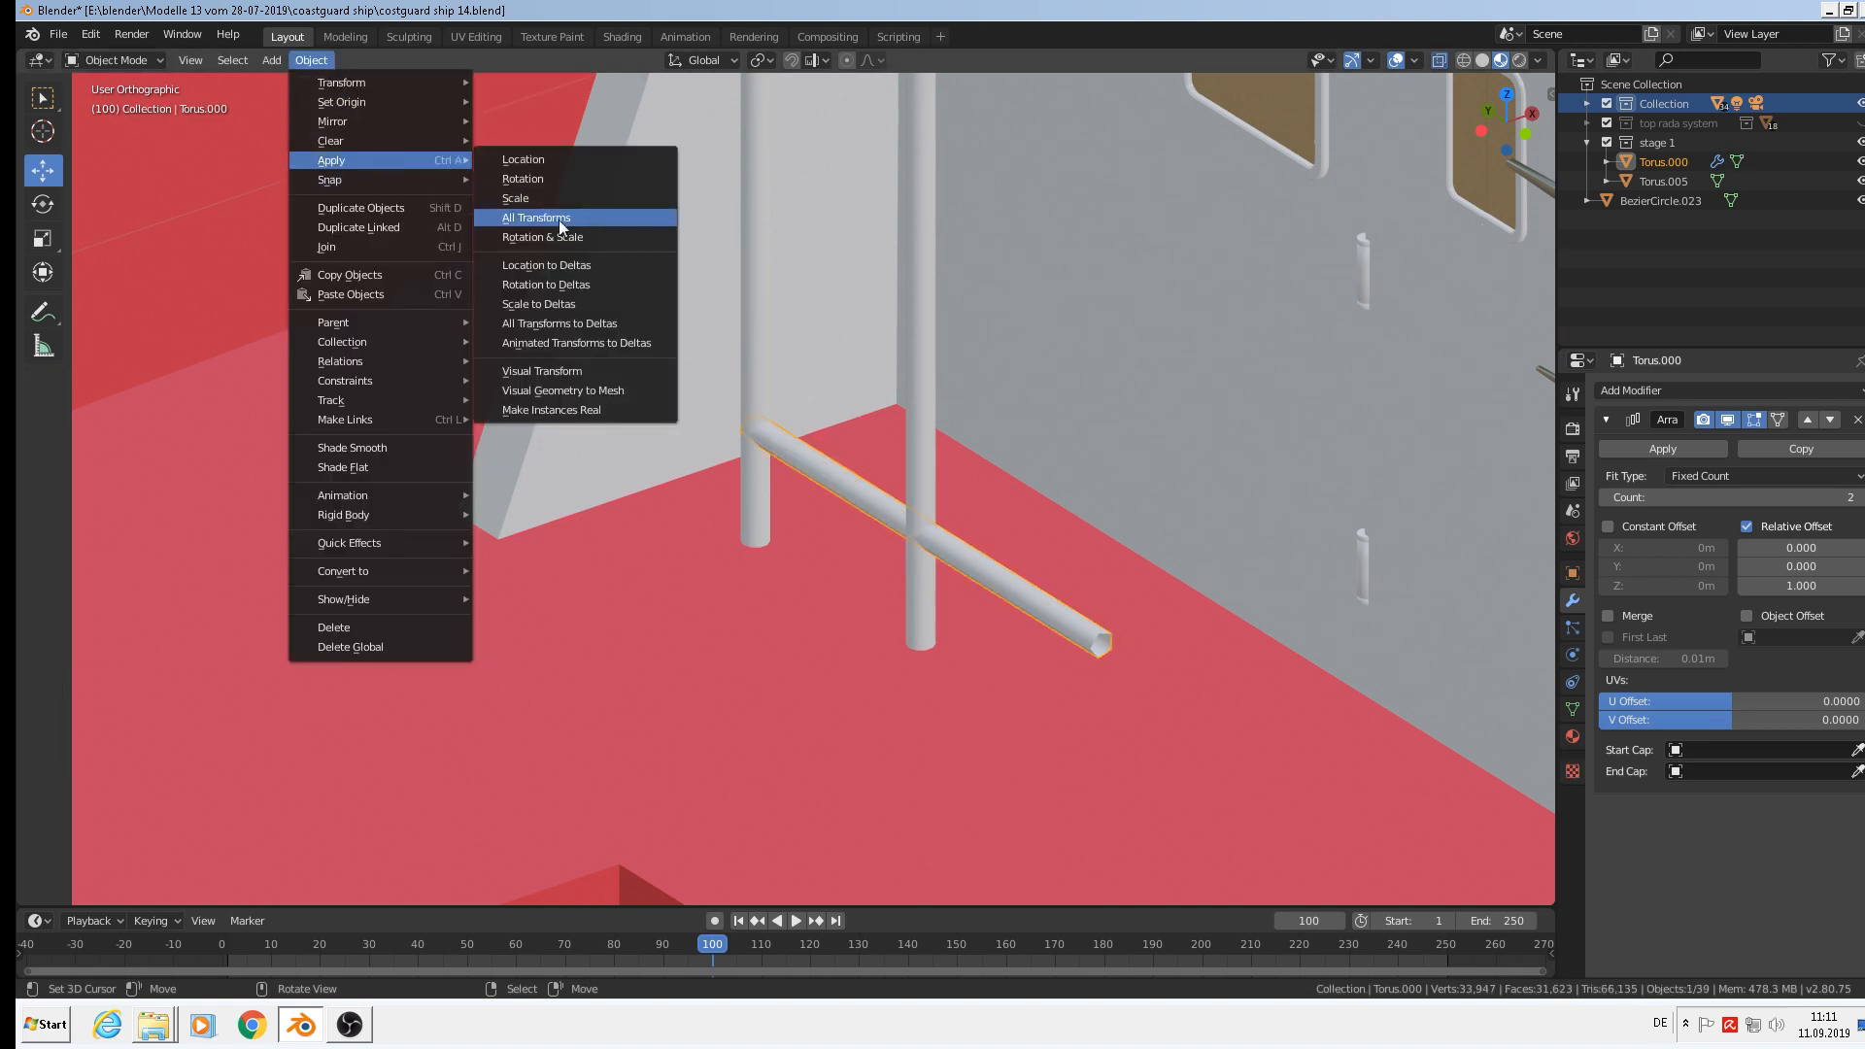
{"action": "left_click", "coordinate": [562, 237]}
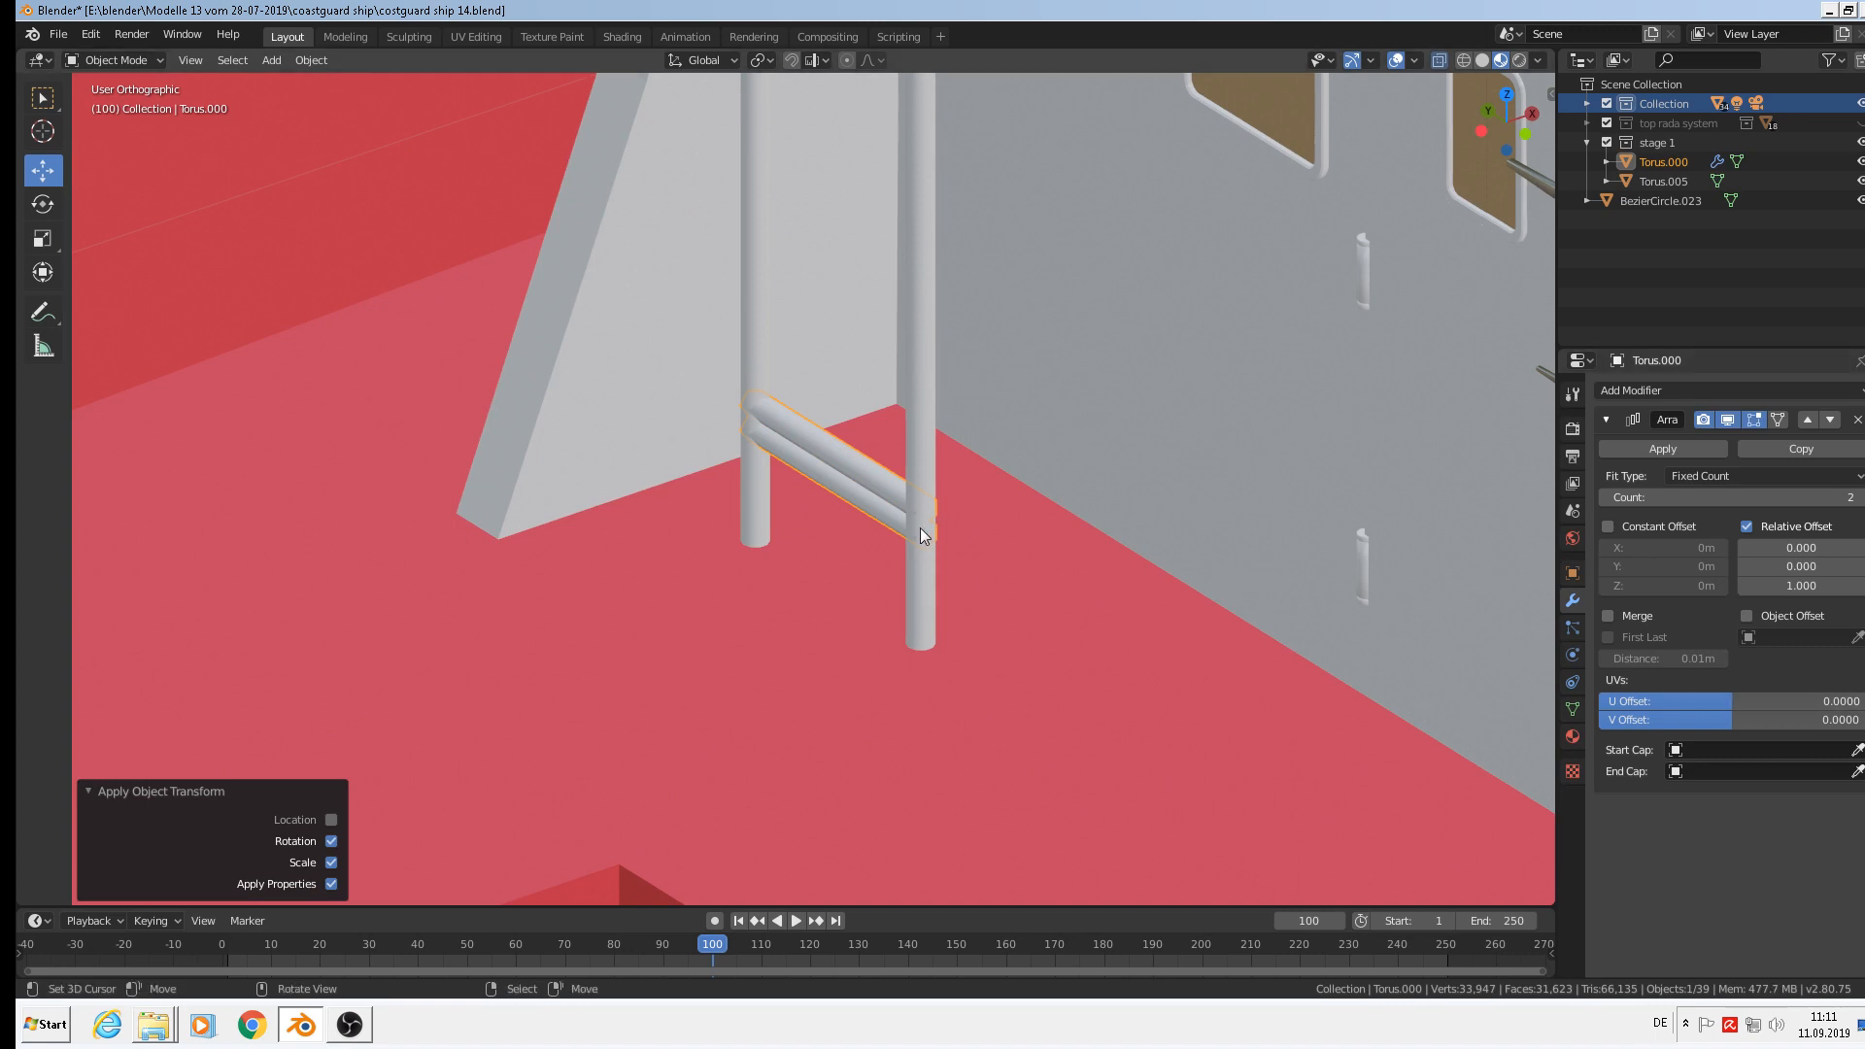
{"action": "middle_click_drag", "start_coordinate": [1387, 625], "coordinate": [1291, 737], "text": "shift"}
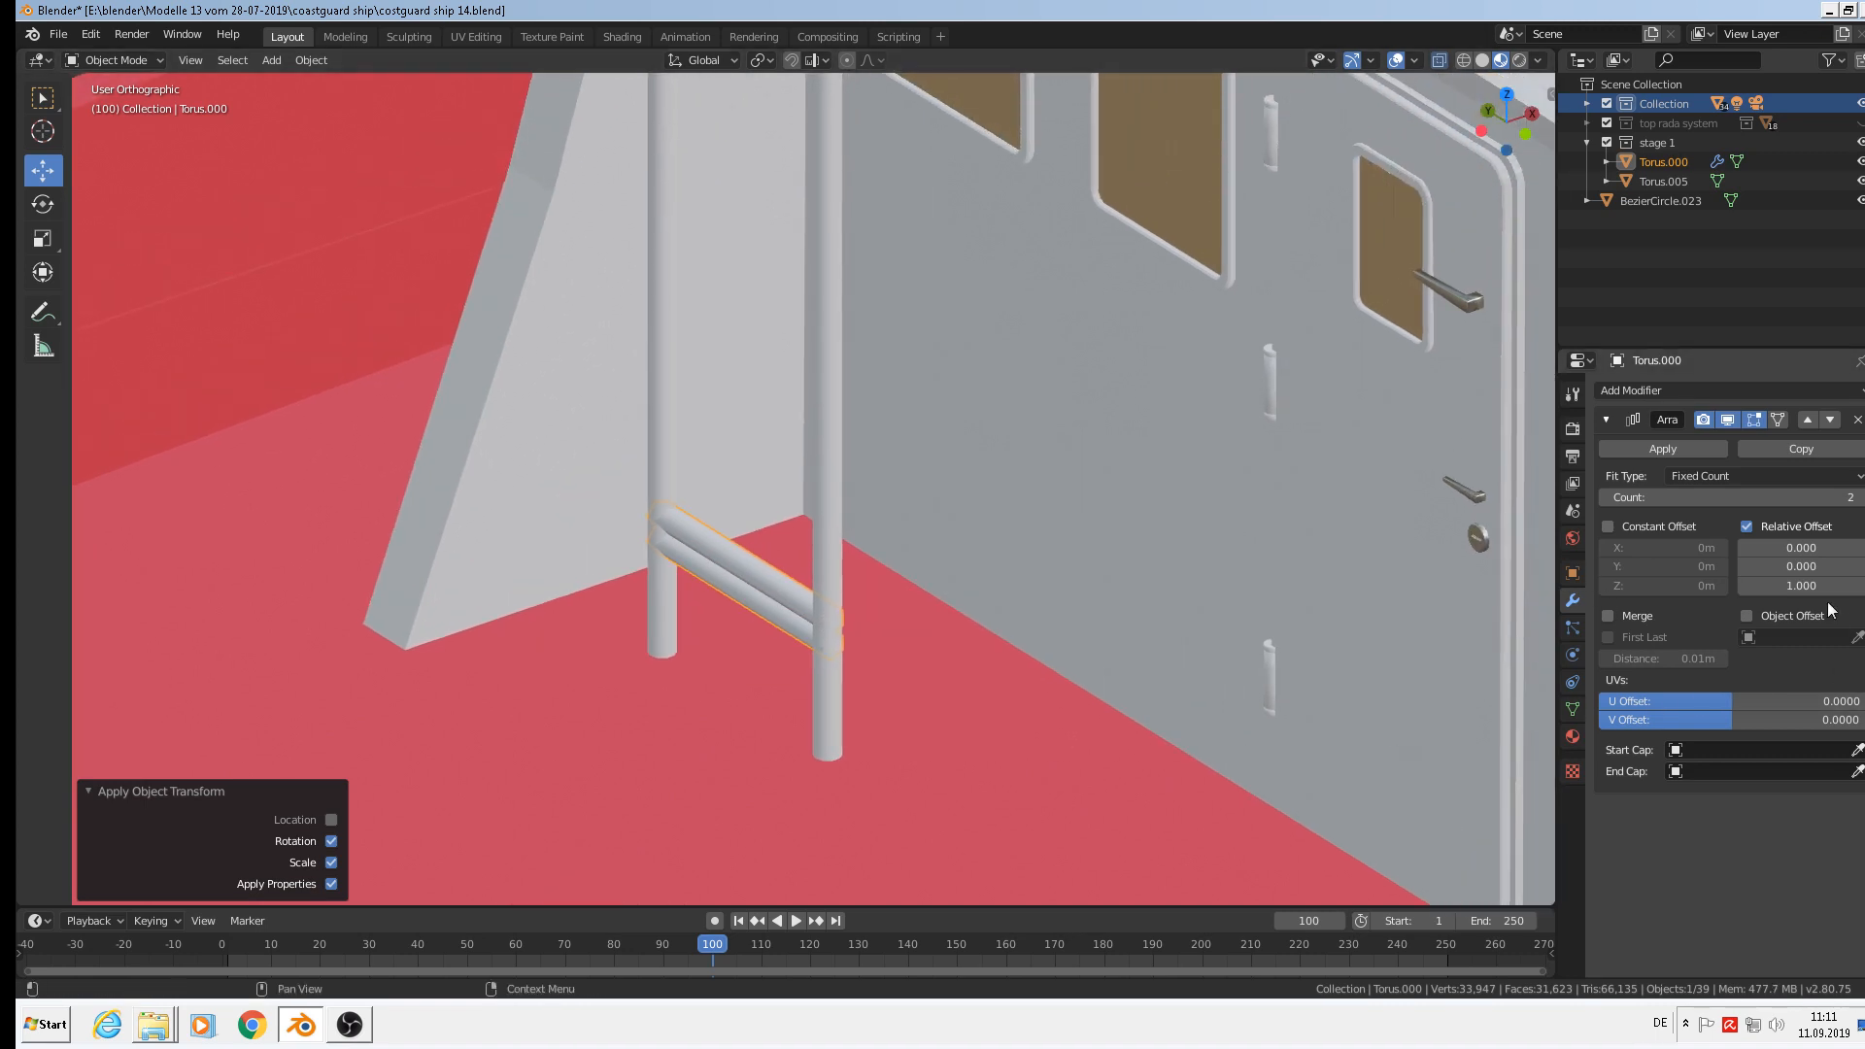
Set the rung array's relative Z offset to 6.5.
{"action": "left_click_drag", "start_coordinate": [1823, 587], "coordinate": [1864, 587]}
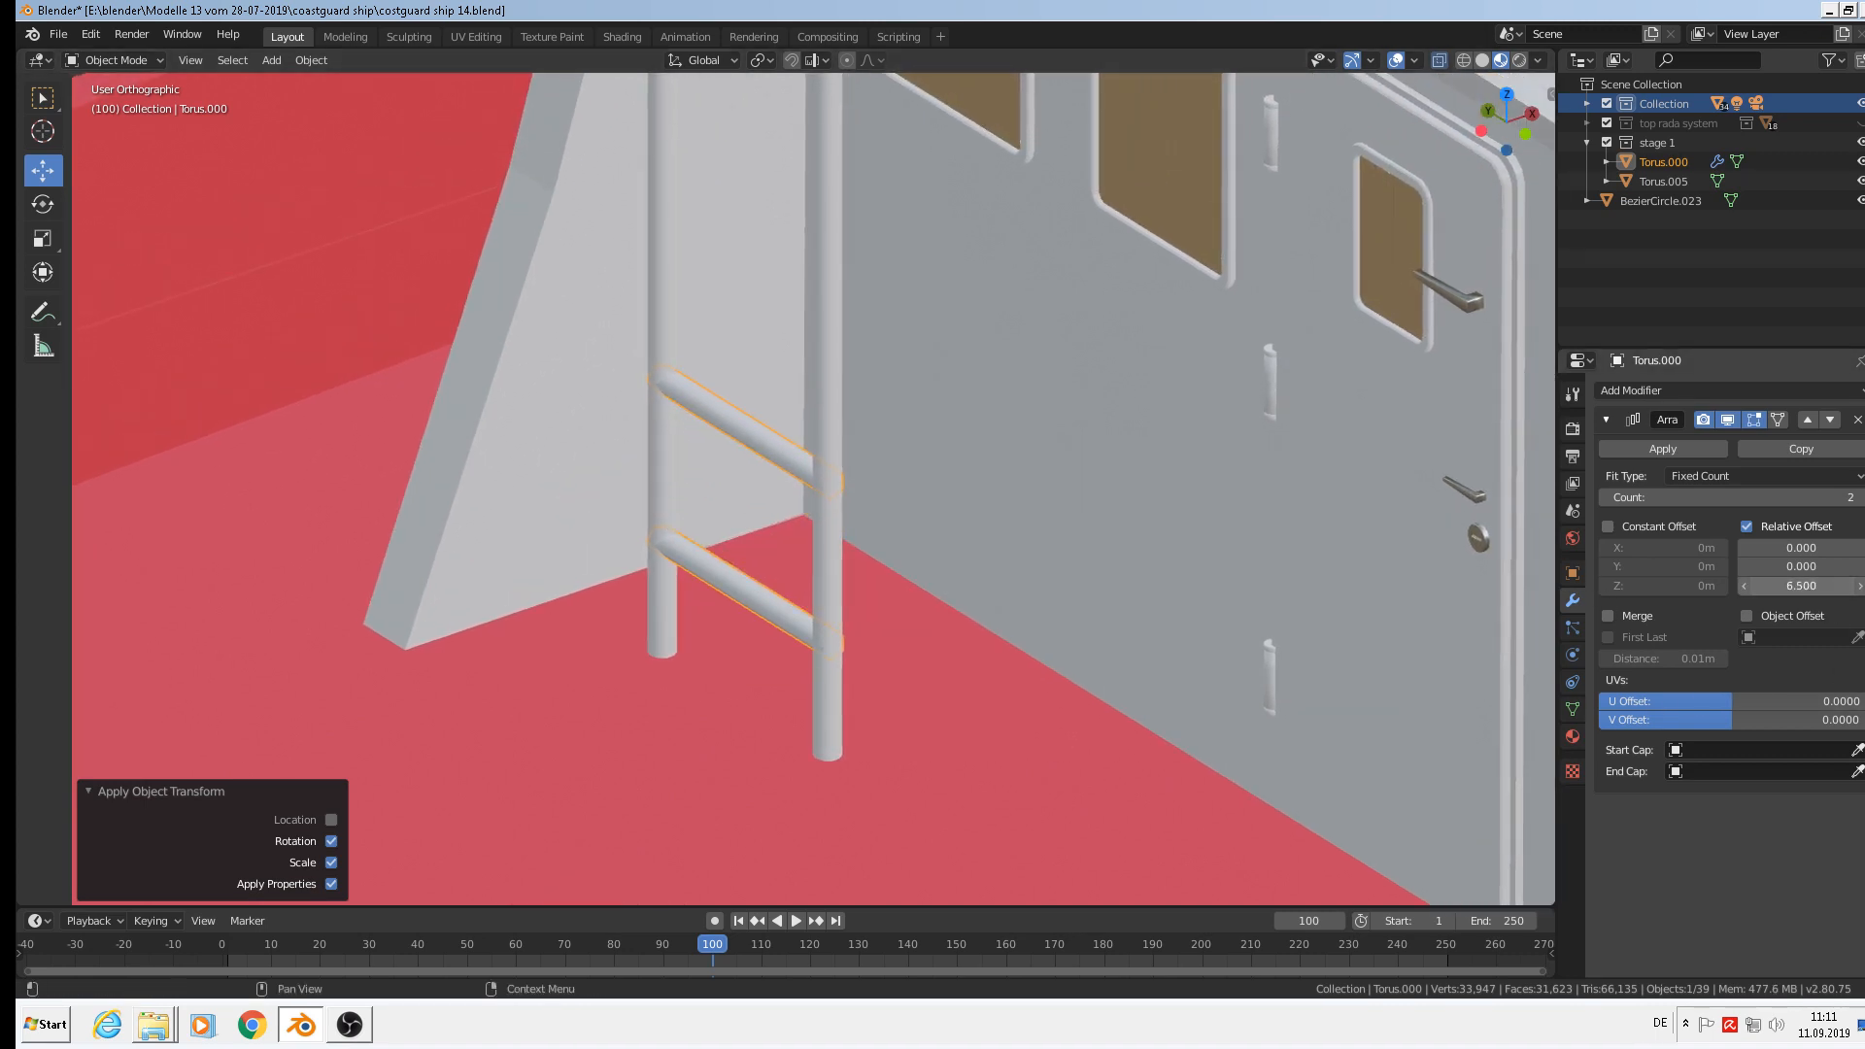
{"action": "middle_click_drag", "start_coordinate": [1122, 546], "coordinate": [1144, 717], "text": "shift"}
{"action": "scroll", "coordinate": [1168, 658], "scroll_direction": "down", "scroll_amount": 1}
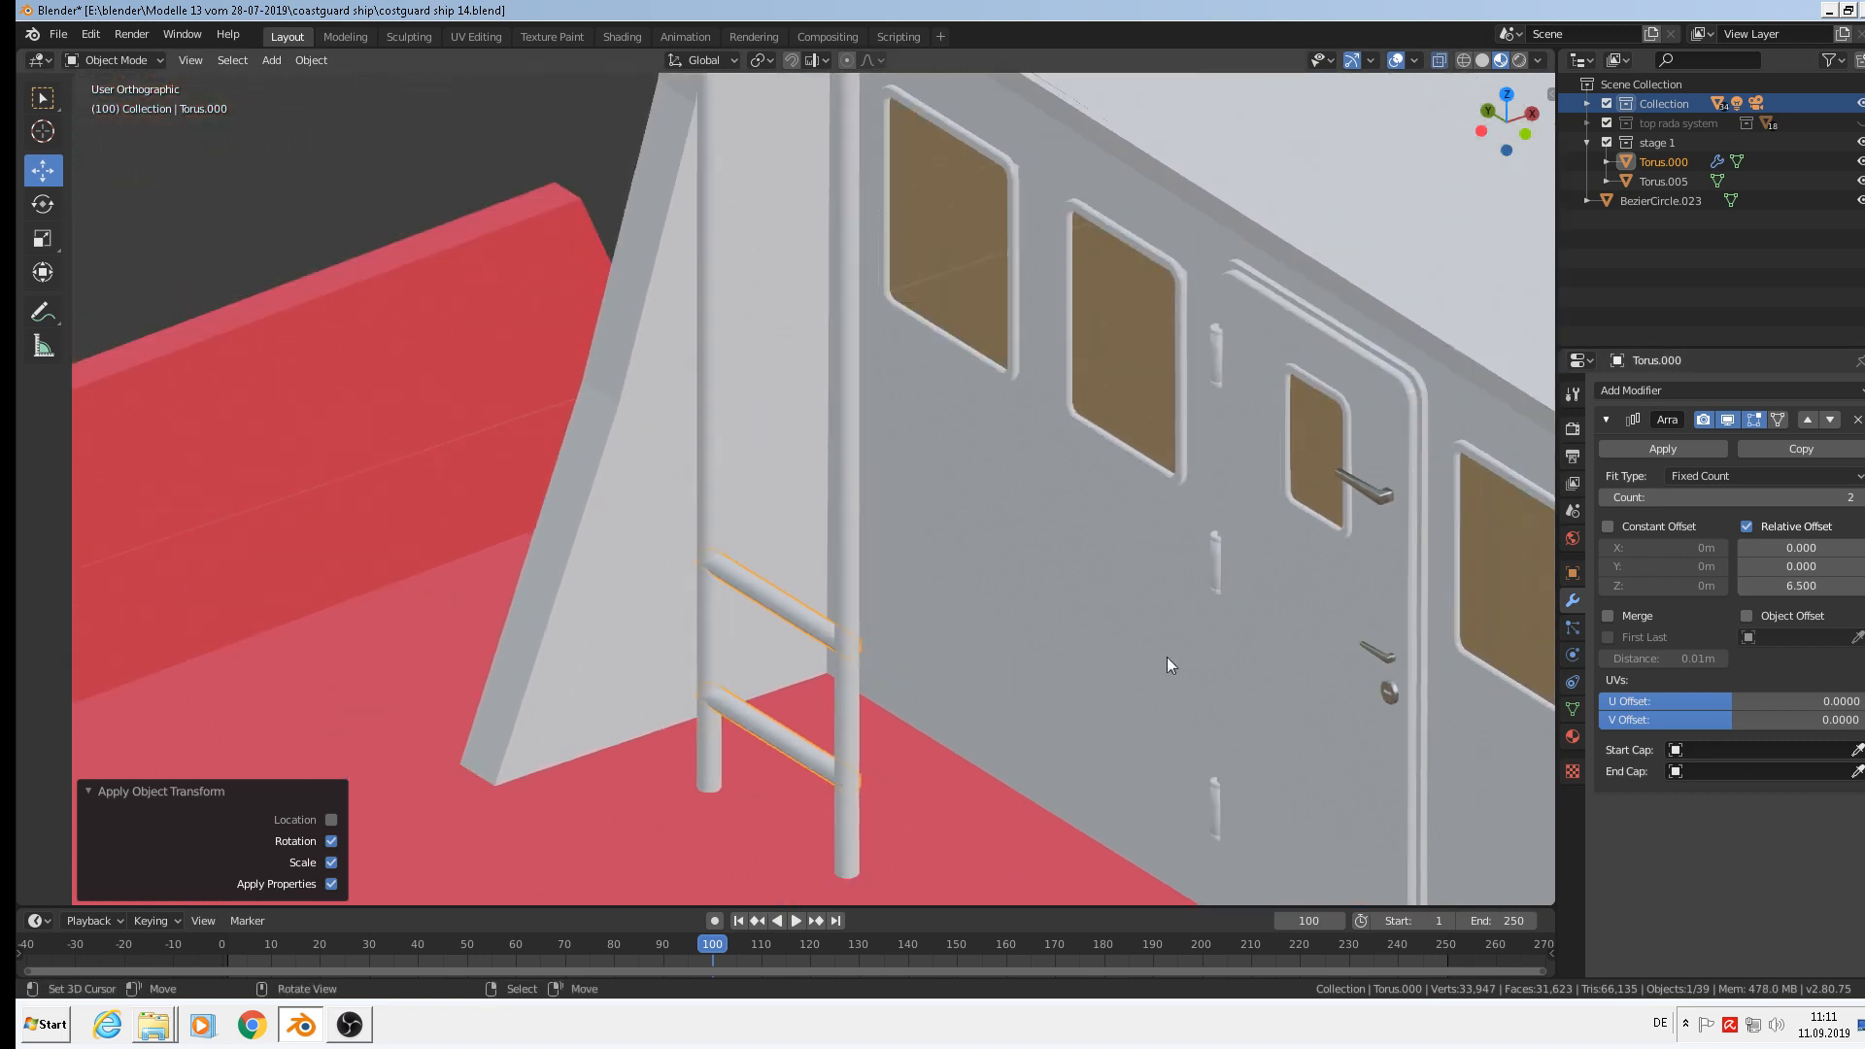
Set the rung array's count to 6 so the rungs fill the ladder behind the bridge.
{"action": "left_click_drag", "start_coordinate": [1730, 496], "coordinate": [1768, 496]}
{"action": "left_click", "coordinate": [1862, 499]}
{"action": "left_click", "coordinate": [1861, 499]}
{"action": "middle_click_drag", "start_coordinate": [1221, 549], "coordinate": [1061, 703], "text": "shift"}
{"action": "middle_click_drag", "start_coordinate": [1061, 704], "coordinate": [1057, 691]}
{"action": "scroll", "coordinate": [1036, 601], "scroll_direction": "down", "scroll_amount": 2}
{"action": "middle_click_drag", "start_coordinate": [1036, 601], "coordinate": [1035, 587]}
{"action": "scroll", "coordinate": [1035, 586], "scroll_direction": "down", "scroll_amount": 1}
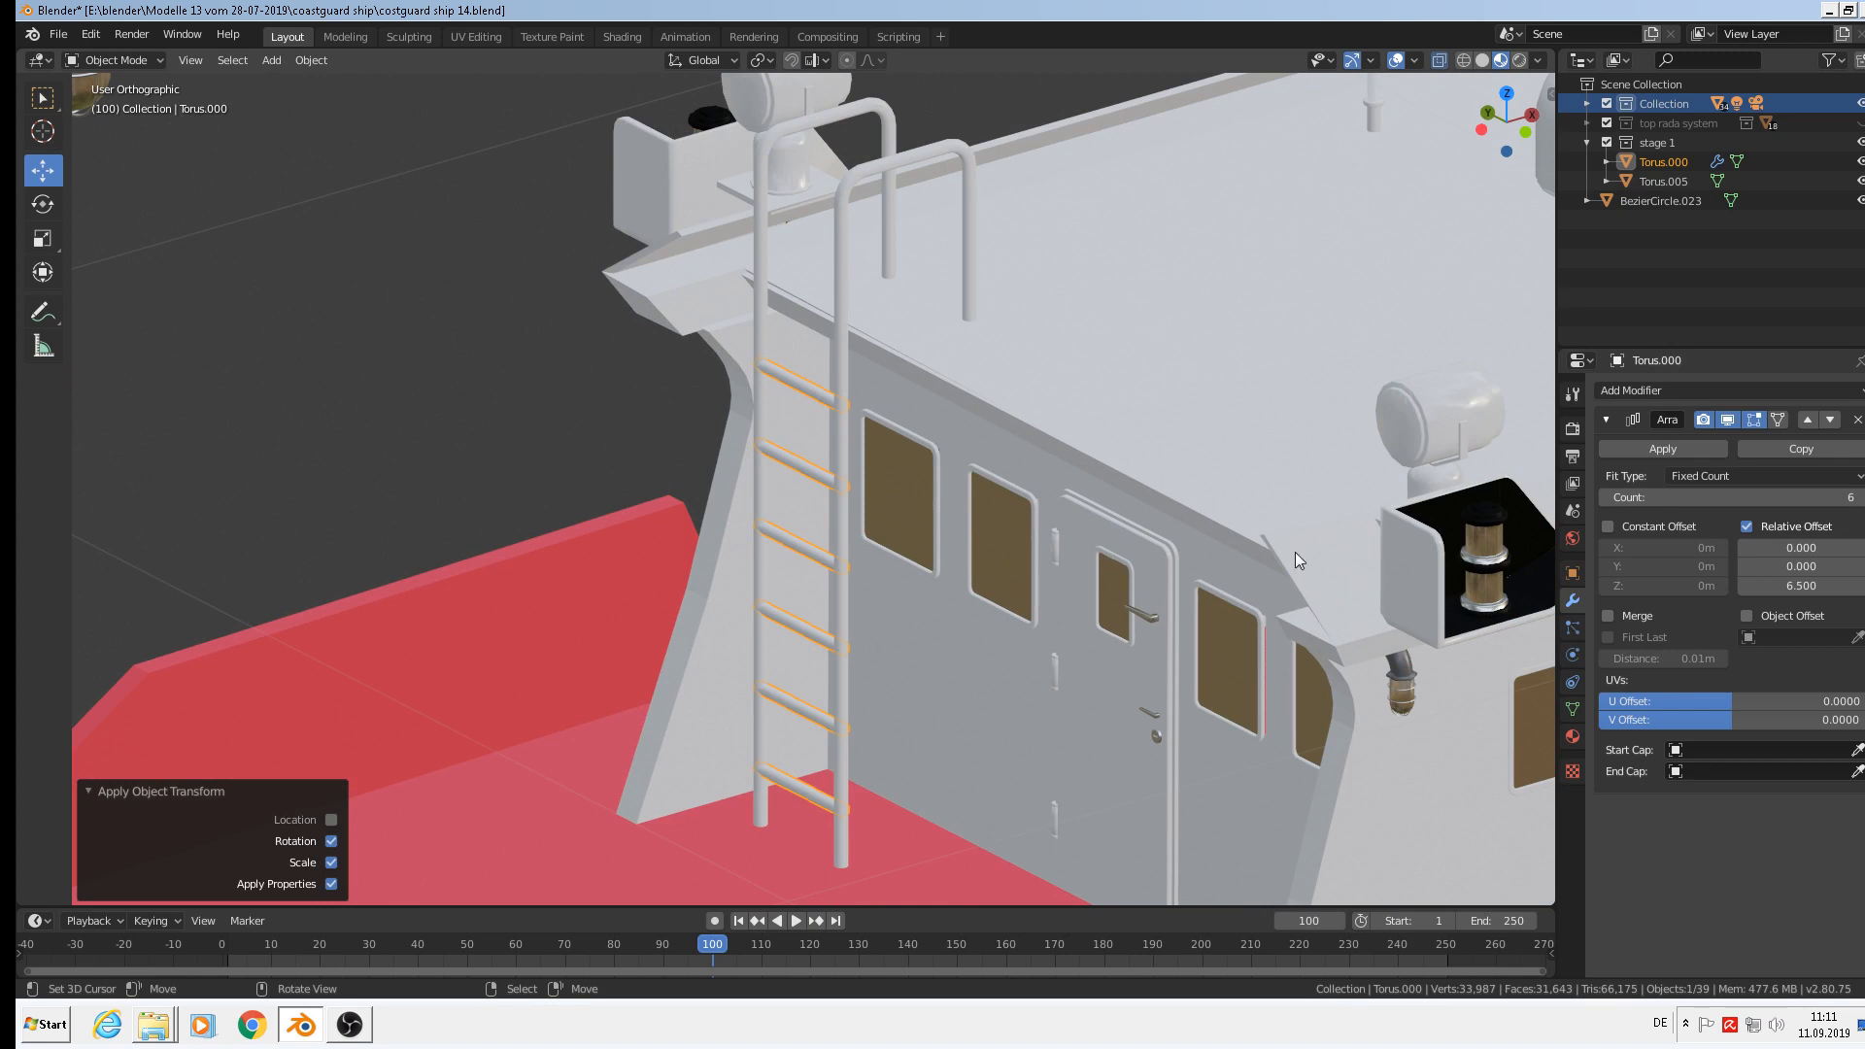
{"action": "middle_click_drag", "start_coordinate": [1314, 546], "coordinate": [1255, 564]}
{"action": "scroll", "coordinate": [1255, 563], "scroll_direction": "up", "scroll_amount": 2}
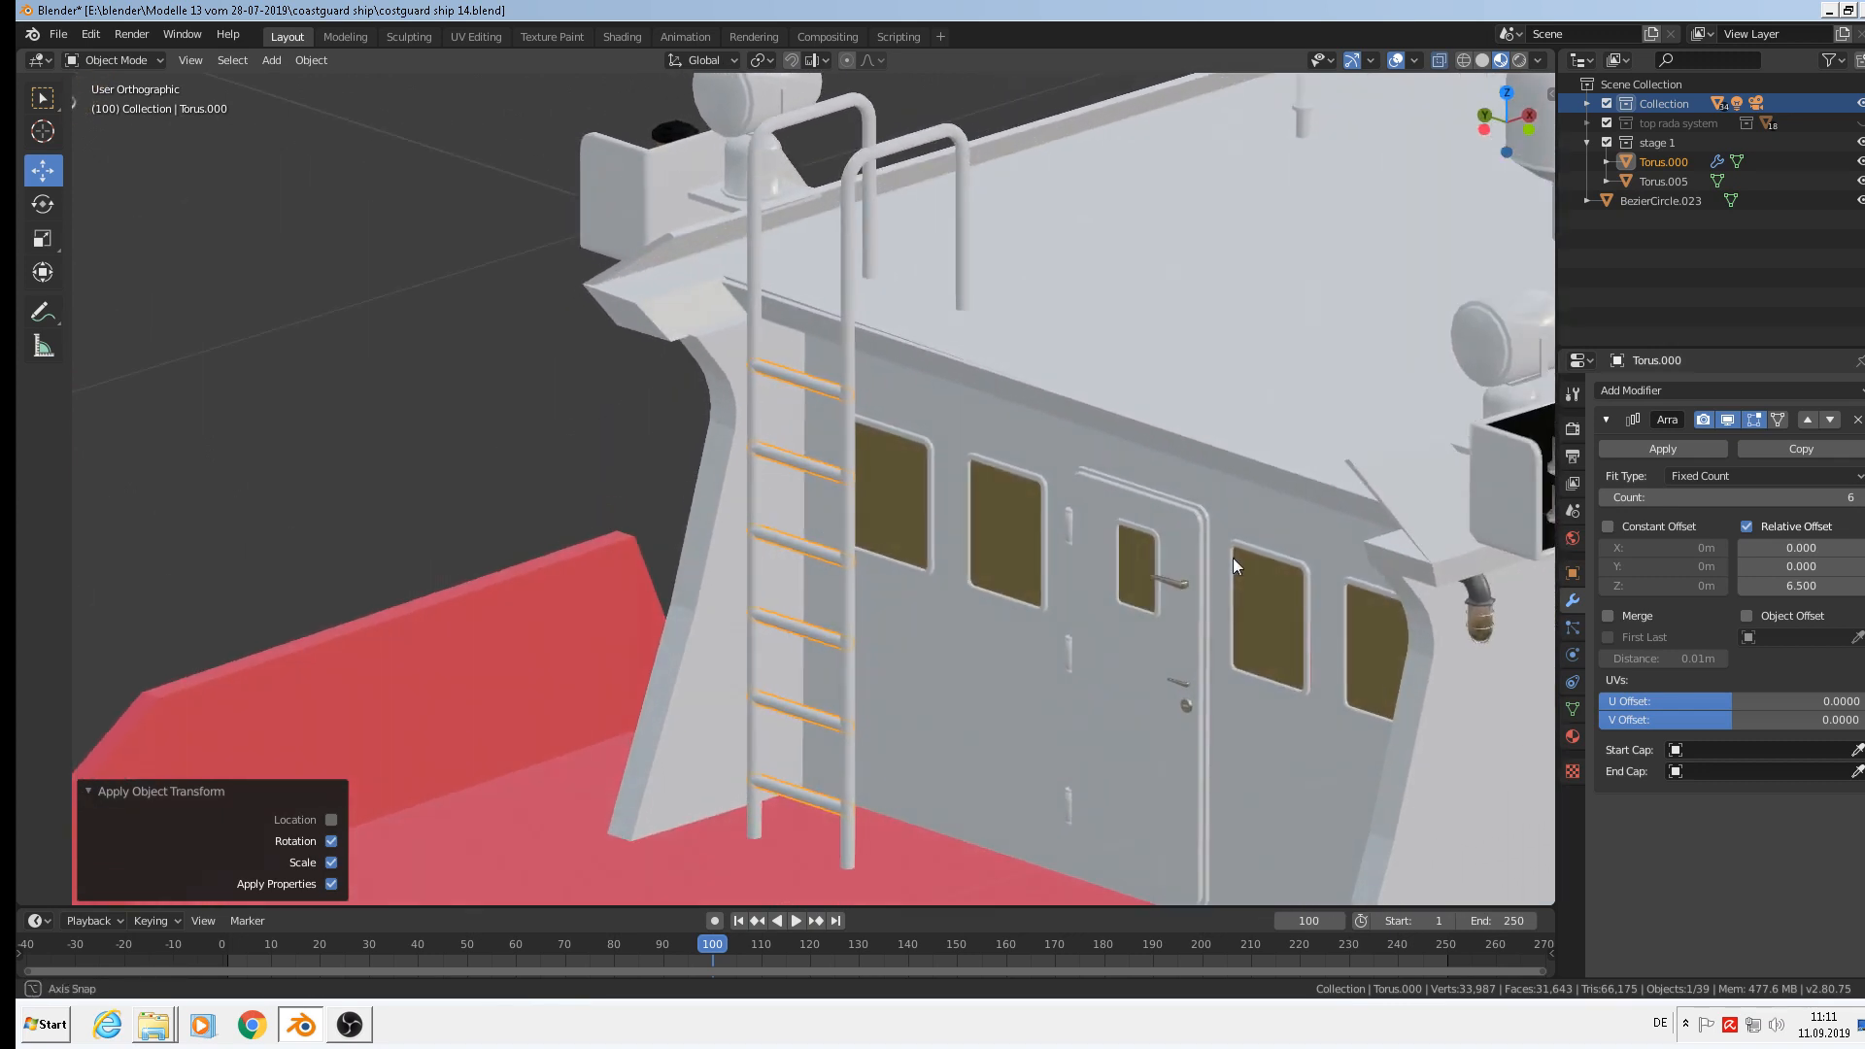
Apply the Array modifier and join the ladder rungs with the bridge object.
{"action": "left_click", "coordinate": [1663, 451]}
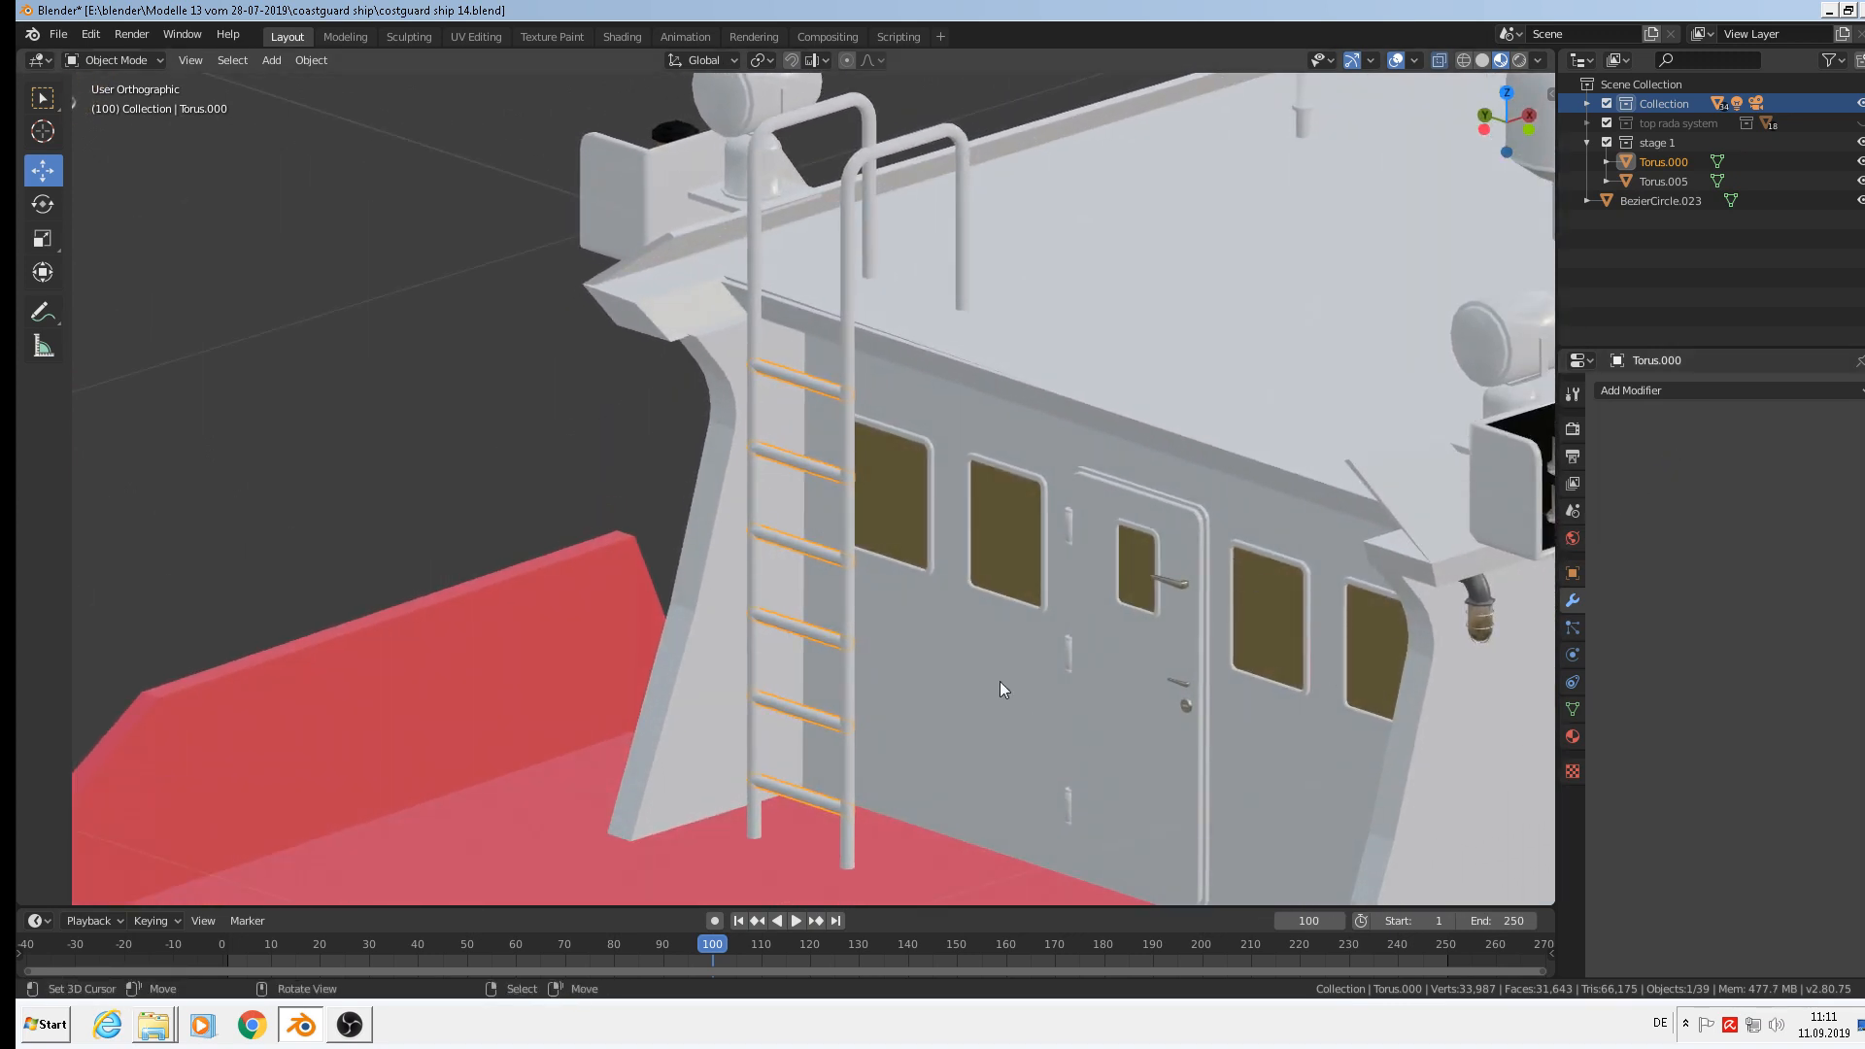
{"action": "left_click", "coordinate": [847, 457], "text": "shift"}
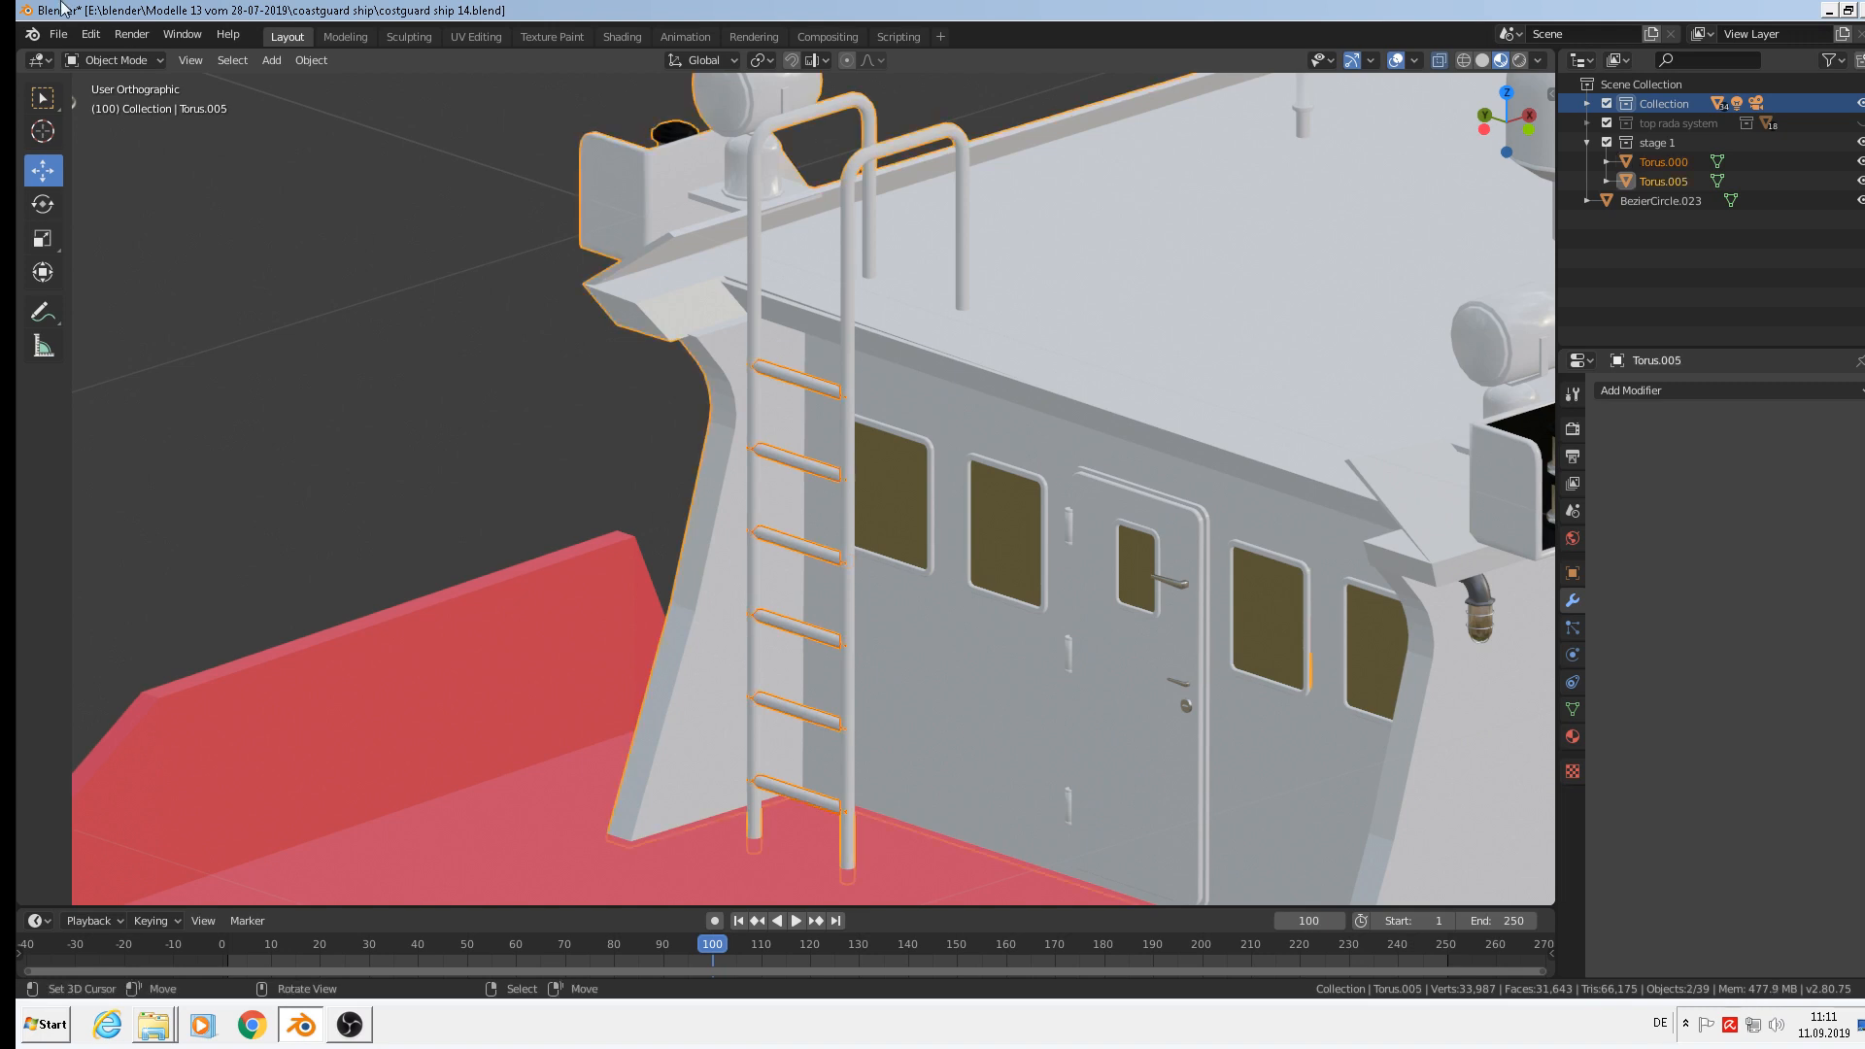
{"action": "left_click", "coordinate": [312, 60]}
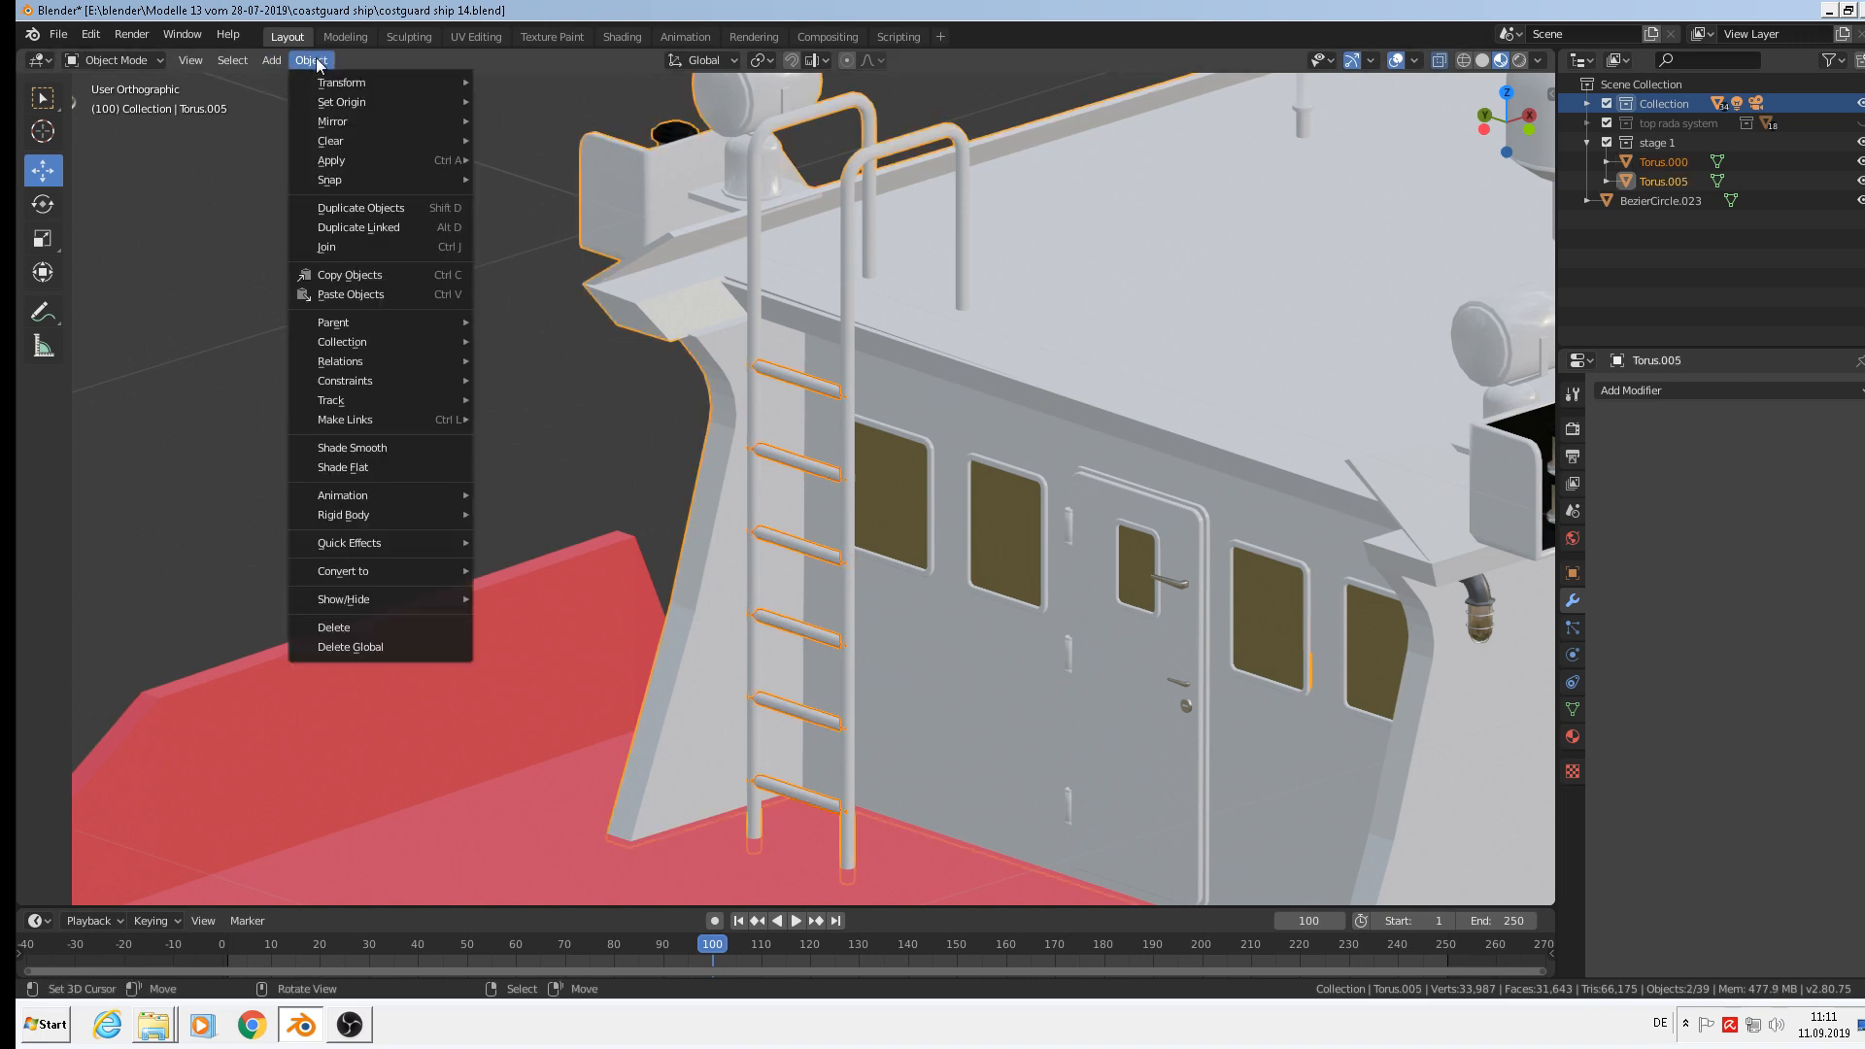
{"action": "left_click", "coordinate": [354, 247]}
Examine the ladder, bridge and surrounding deck plate from several angles.
{"action": "scroll", "coordinate": [899, 696], "scroll_direction": "down", "scroll_amount": 4}
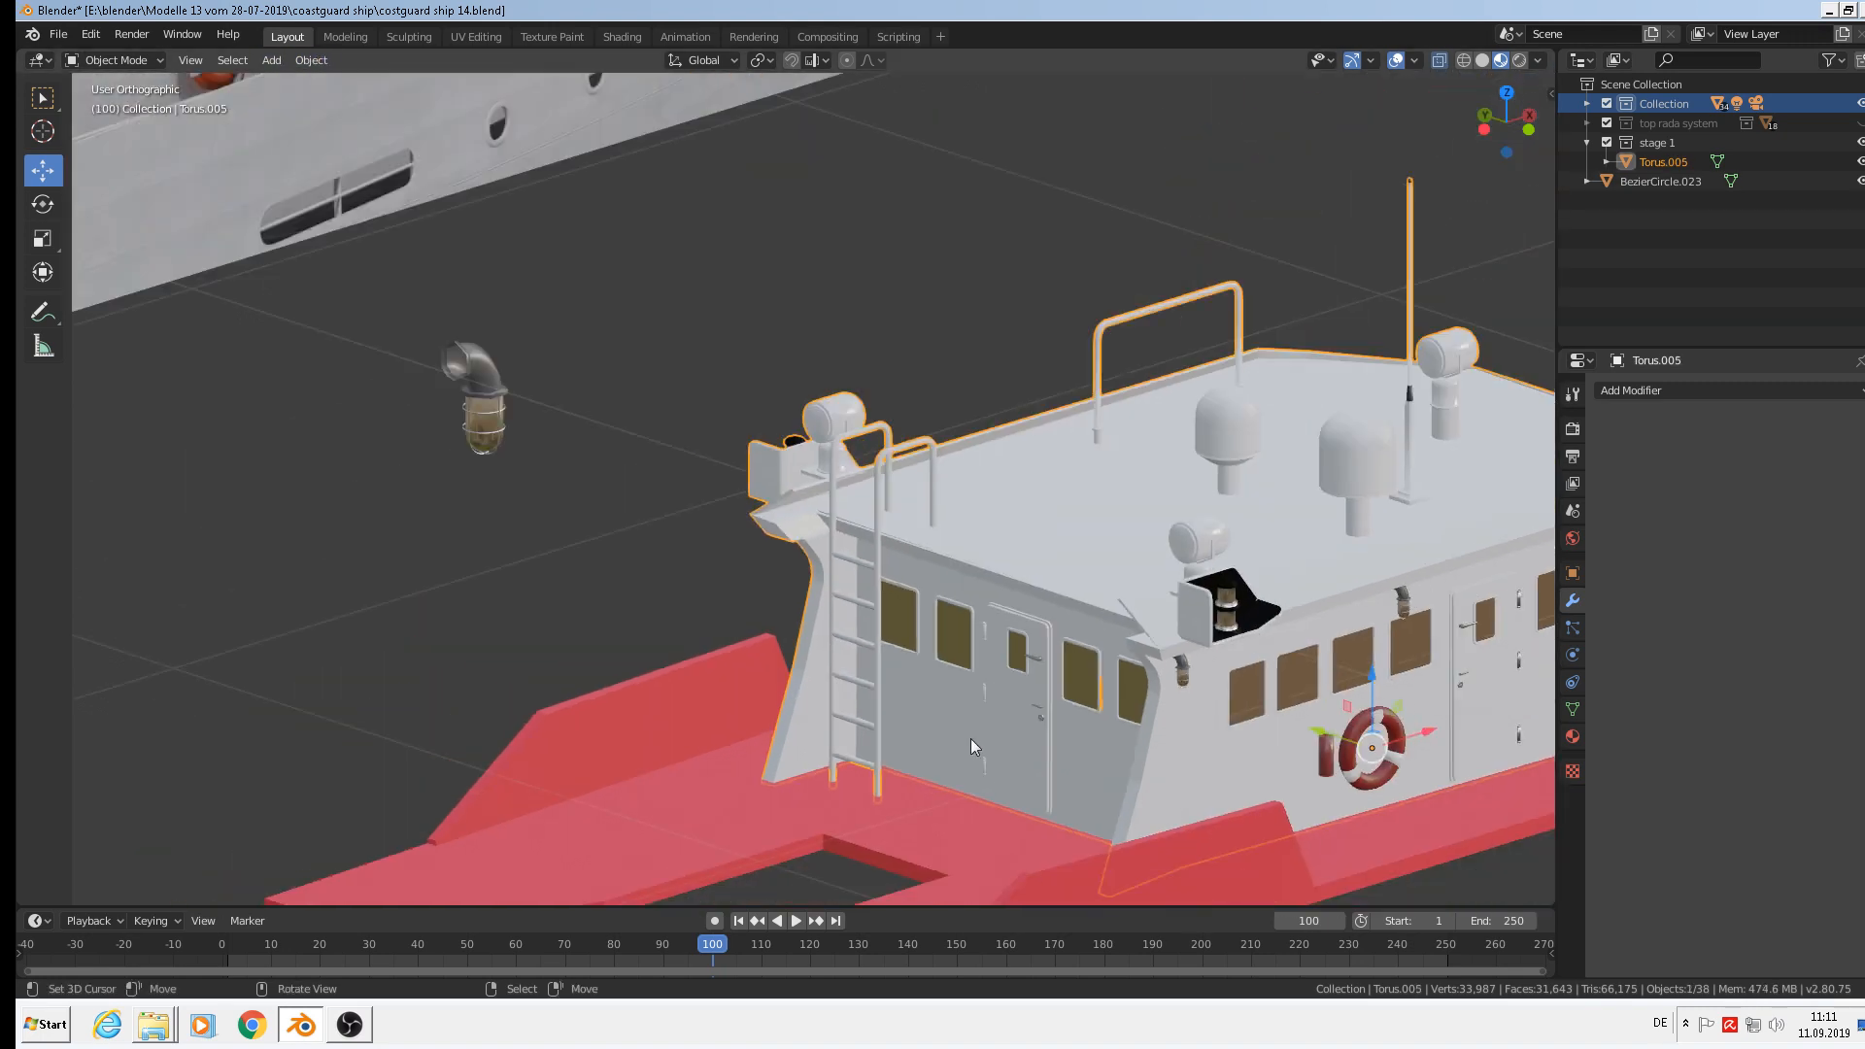
{"action": "middle_click_drag", "start_coordinate": [971, 738], "coordinate": [993, 518], "text": "shift"}
{"action": "scroll", "coordinate": [962, 564], "scroll_direction": "up", "scroll_amount": 1}
{"action": "middle_click_drag", "start_coordinate": [928, 596], "coordinate": [859, 614]}
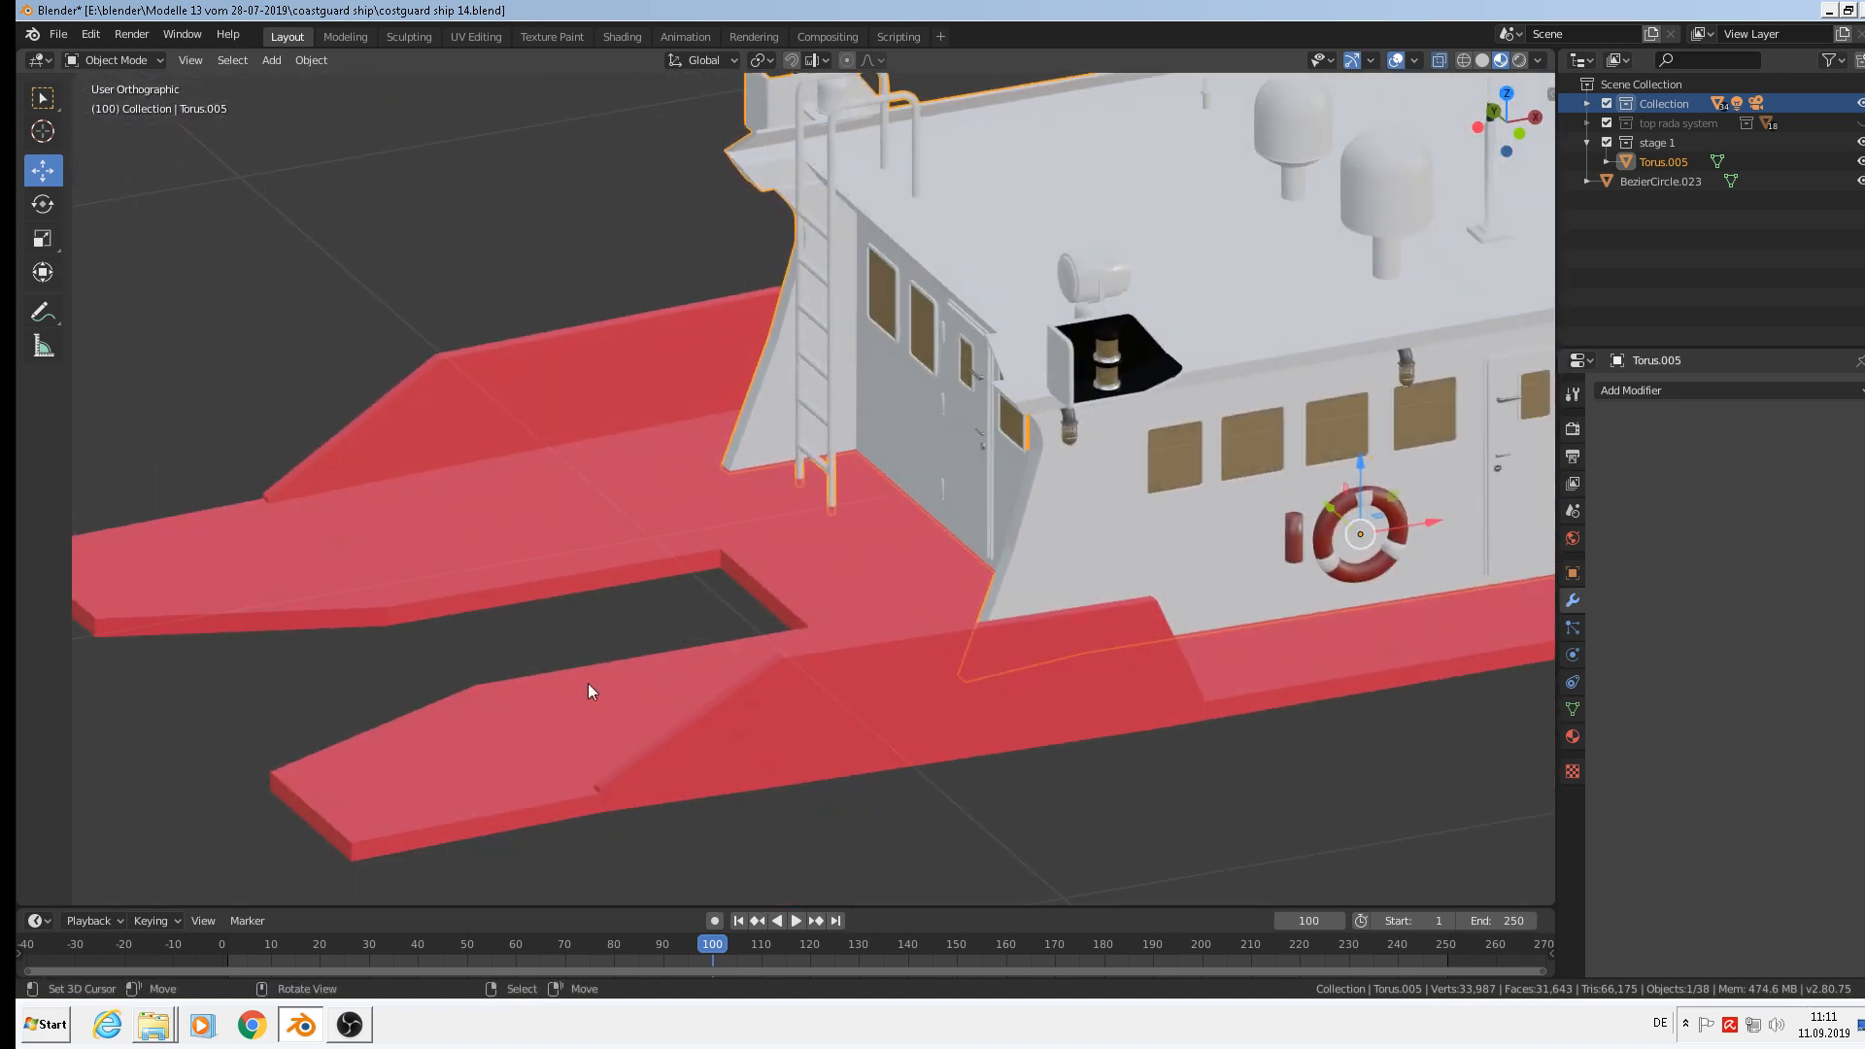
{"action": "scroll", "coordinate": [886, 488], "scroll_direction": "down", "scroll_amount": 3}
{"action": "middle_click_drag", "start_coordinate": [895, 492], "coordinate": [1141, 568]}
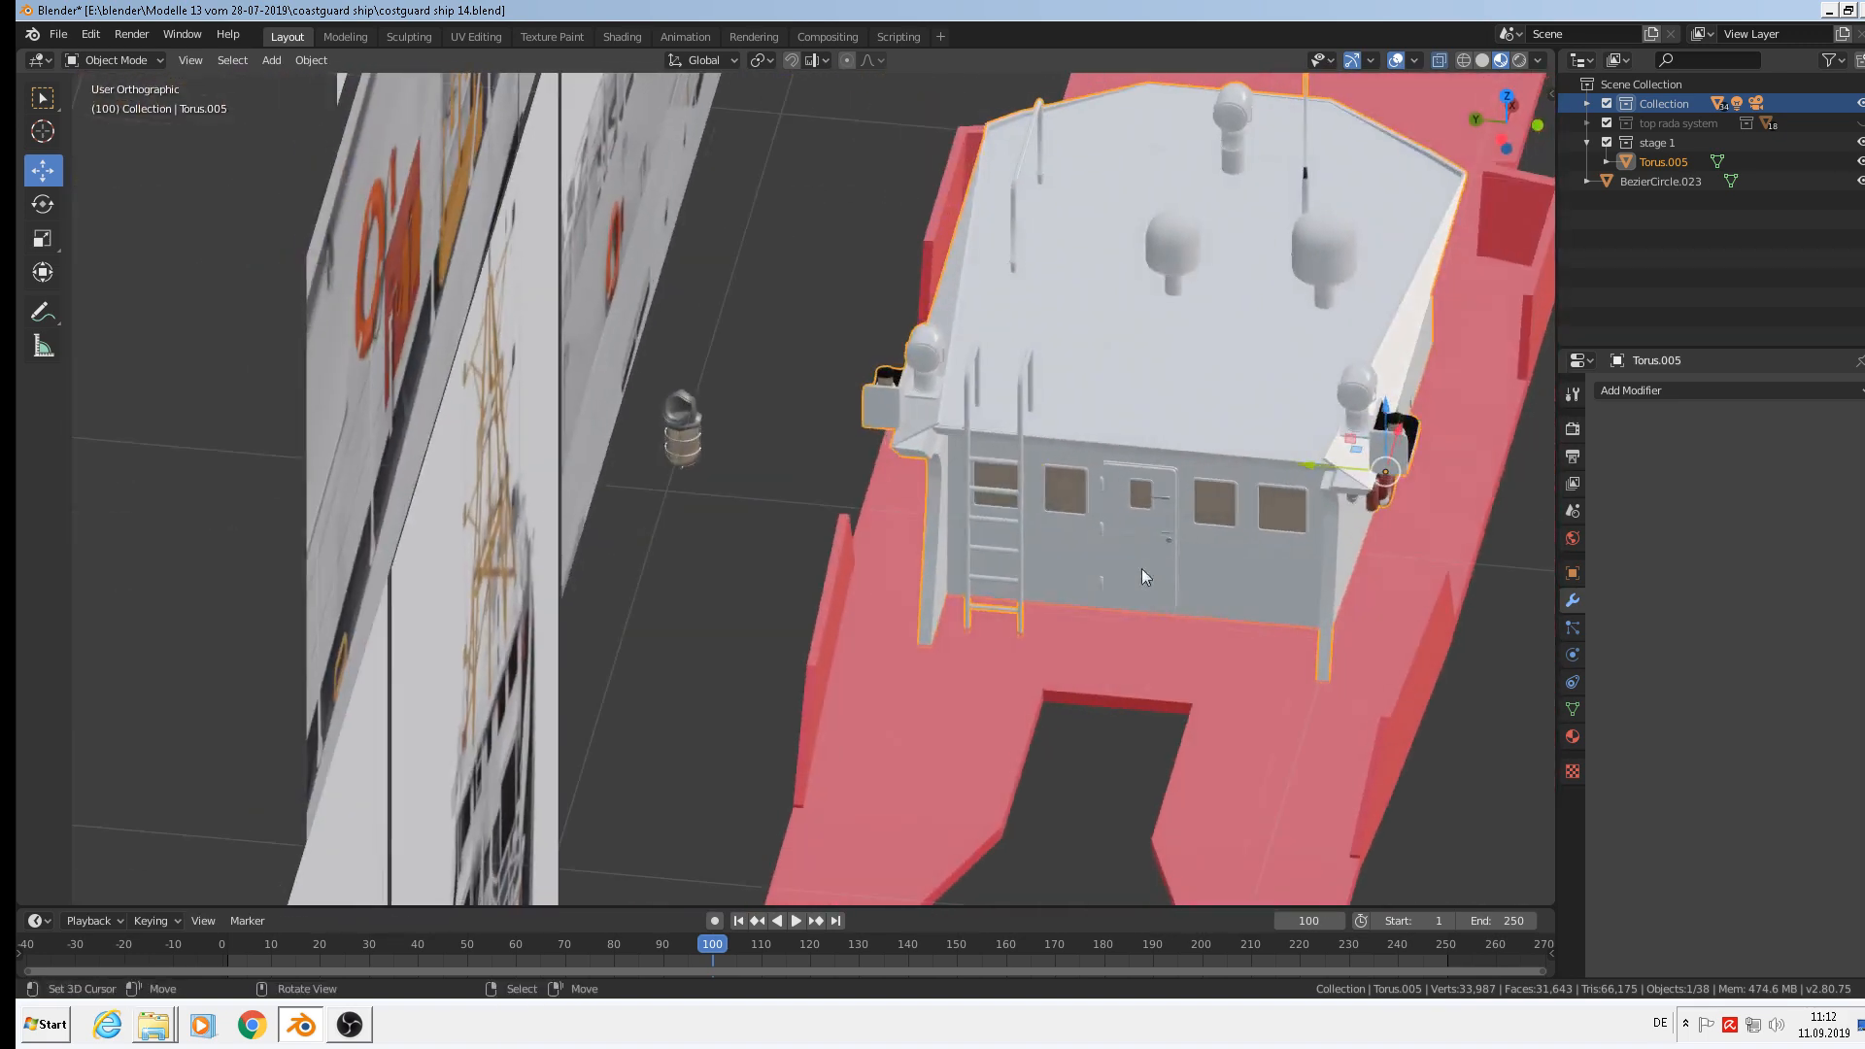
{"action": "middle_click_drag", "start_coordinate": [1352, 580], "coordinate": [909, 562]}
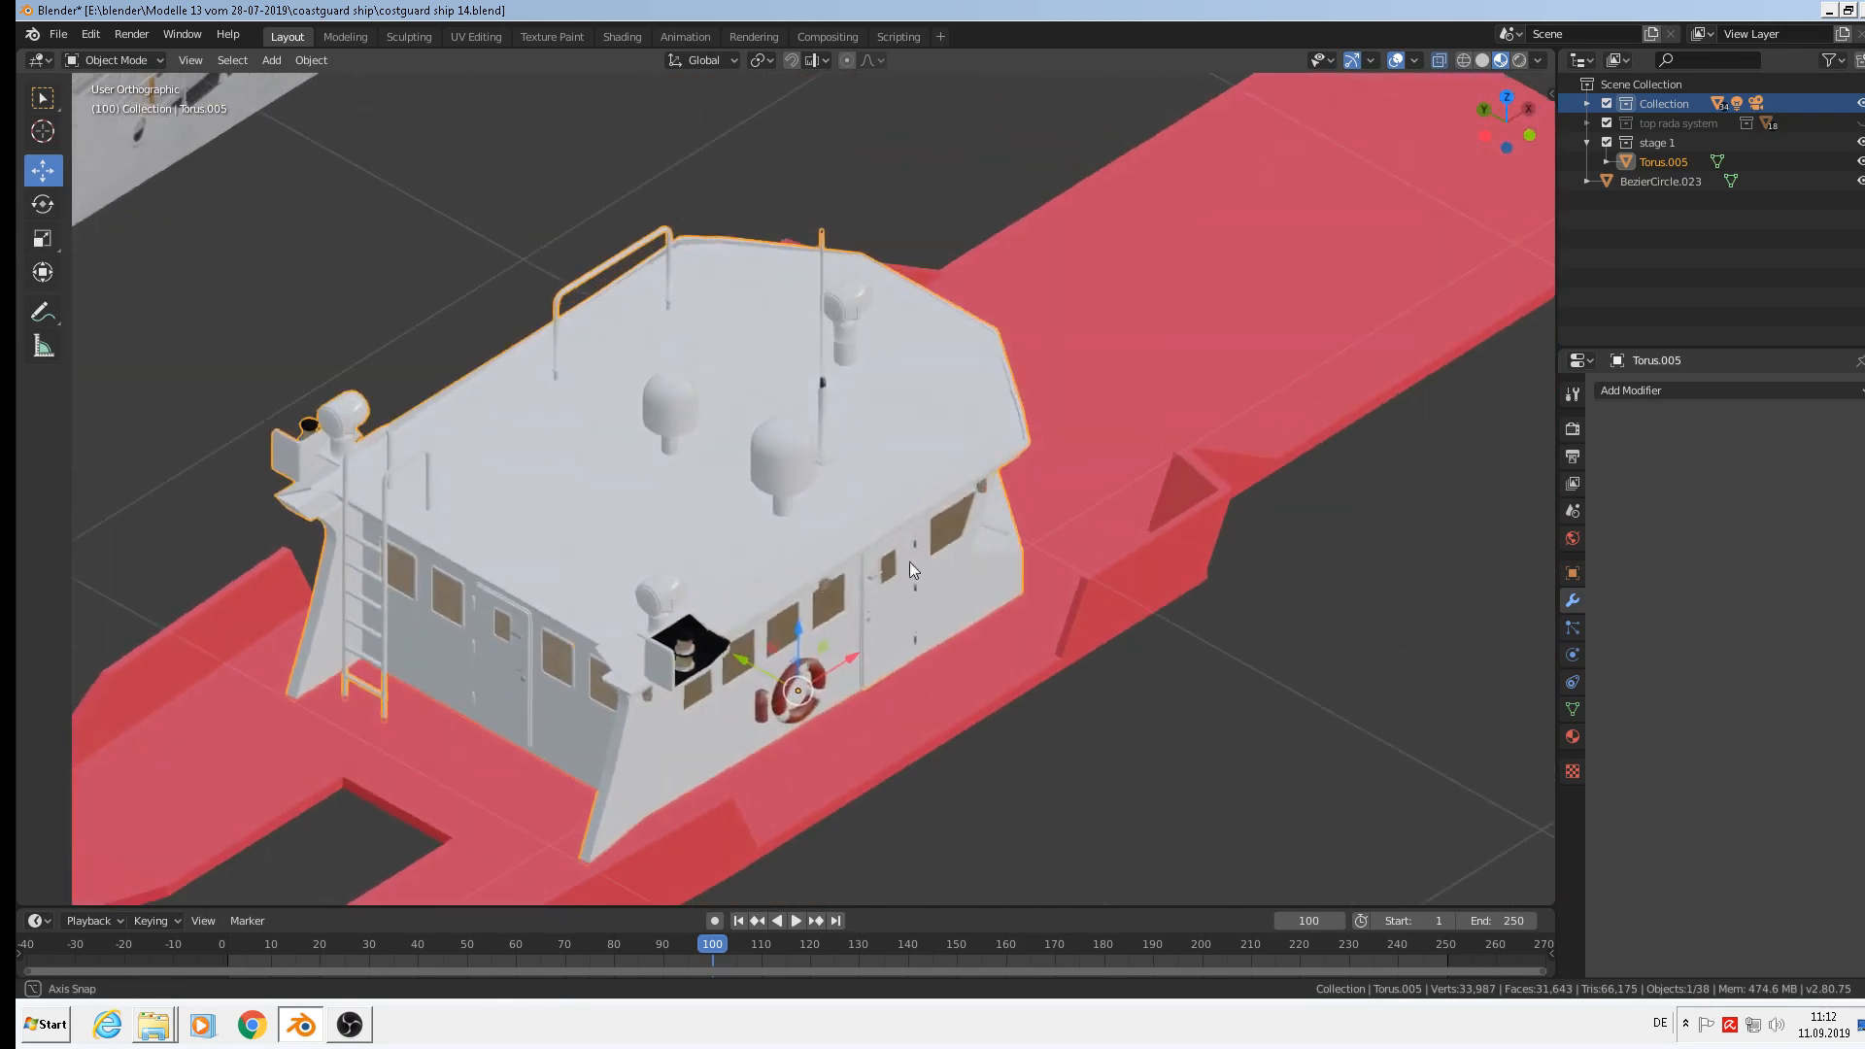
Examine the reference photos for the bulwark and deck shape beside the bridge.
{"action": "middle_click_drag", "start_coordinate": [1052, 540], "coordinate": [1056, 676]}
{"action": "scroll", "coordinate": [1063, 626], "scroll_direction": "down", "scroll_amount": 3}
{"action": "scroll", "coordinate": [231, 517], "scroll_direction": "up", "scroll_amount": 3}
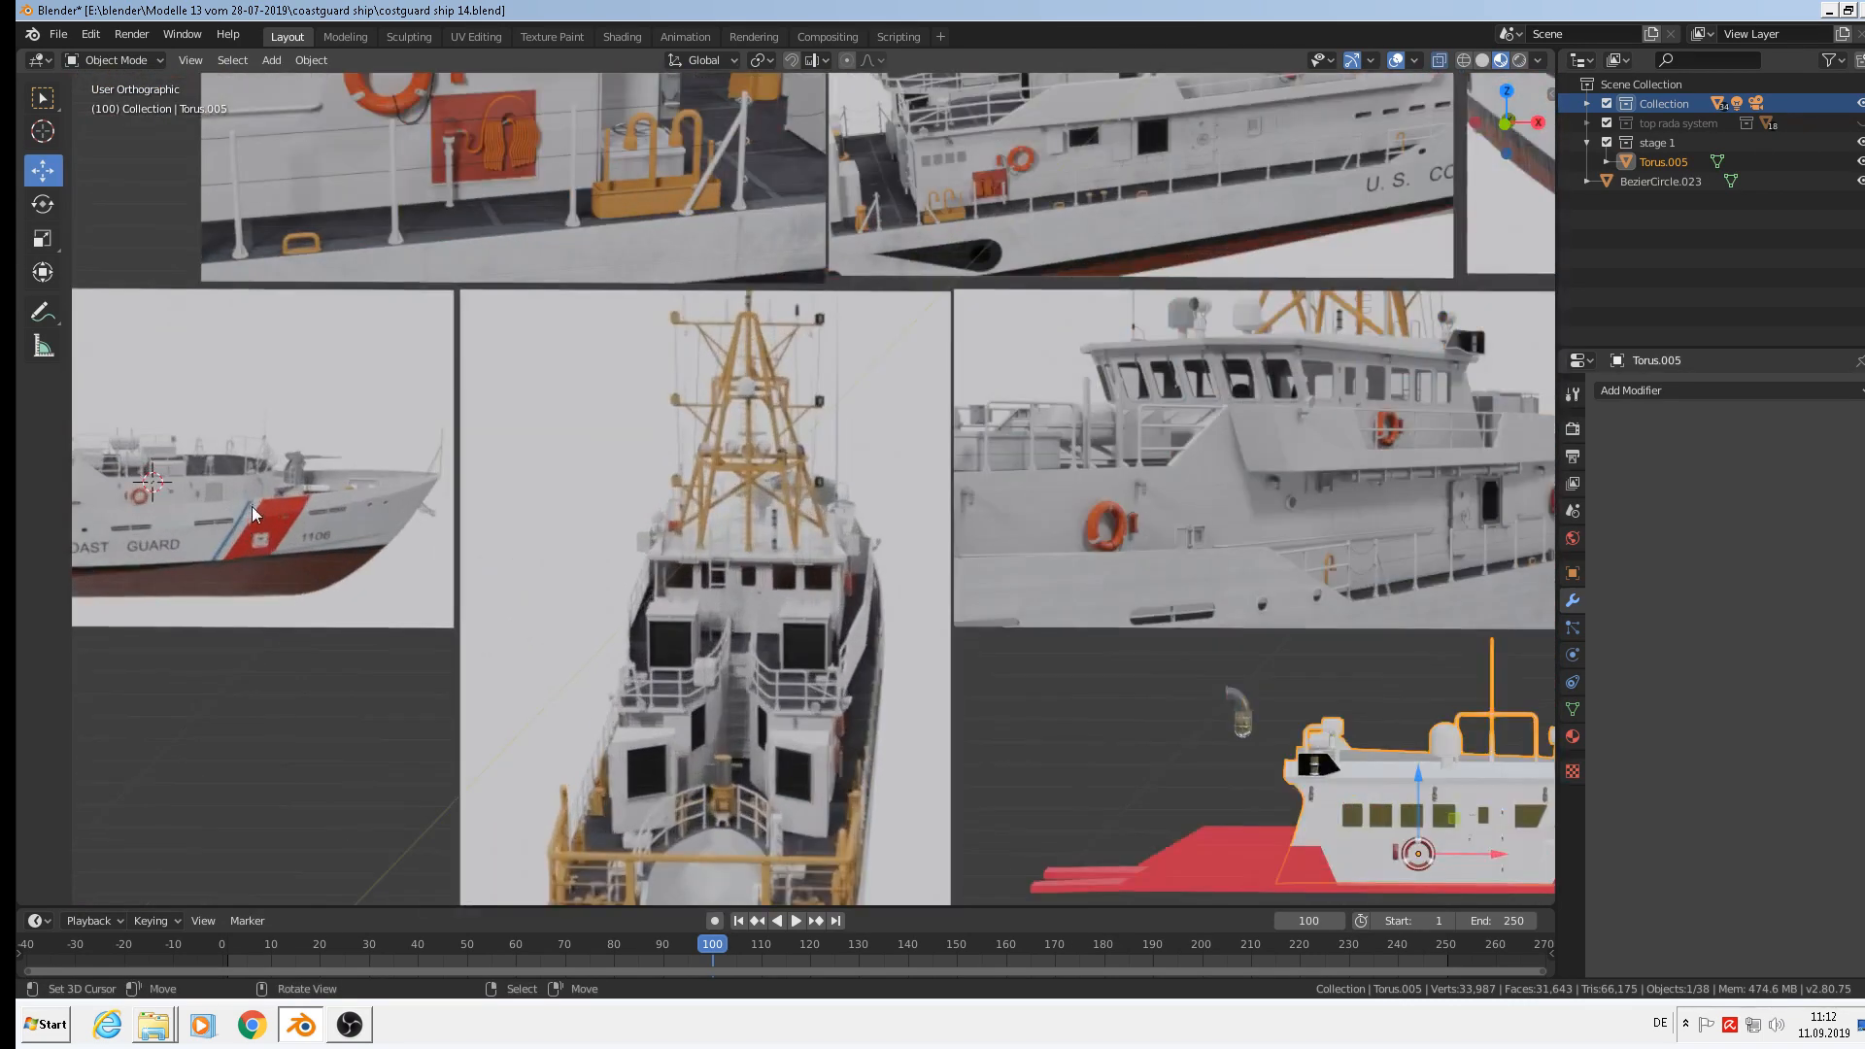
{"action": "middle_click_drag", "start_coordinate": [282, 507], "coordinate": [1023, 481], "text": "shift"}
{"action": "scroll", "coordinate": [929, 469], "scroll_direction": "up", "scroll_amount": 4}
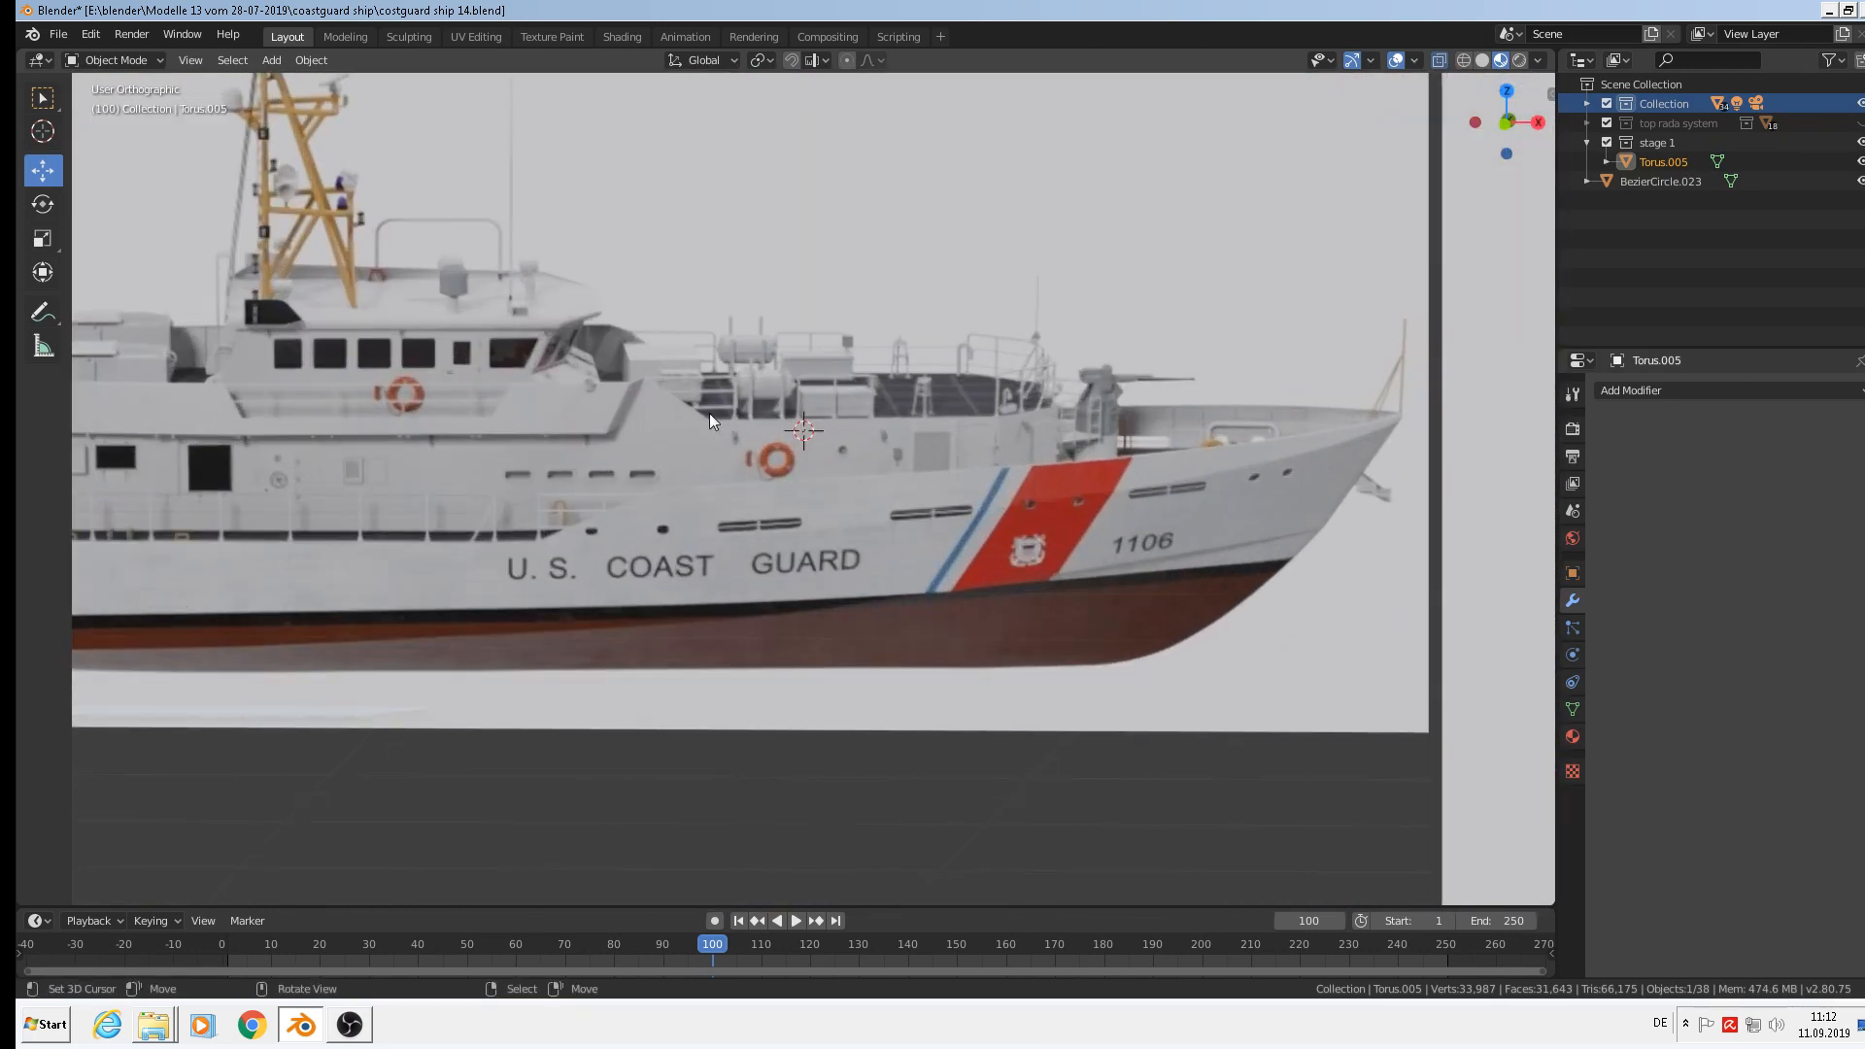
{"action": "middle_click_drag", "start_coordinate": [709, 412], "coordinate": [1216, 411], "text": "shift"}
{"action": "scroll", "coordinate": [1117, 423], "scroll_direction": "up", "scroll_amount": 1}
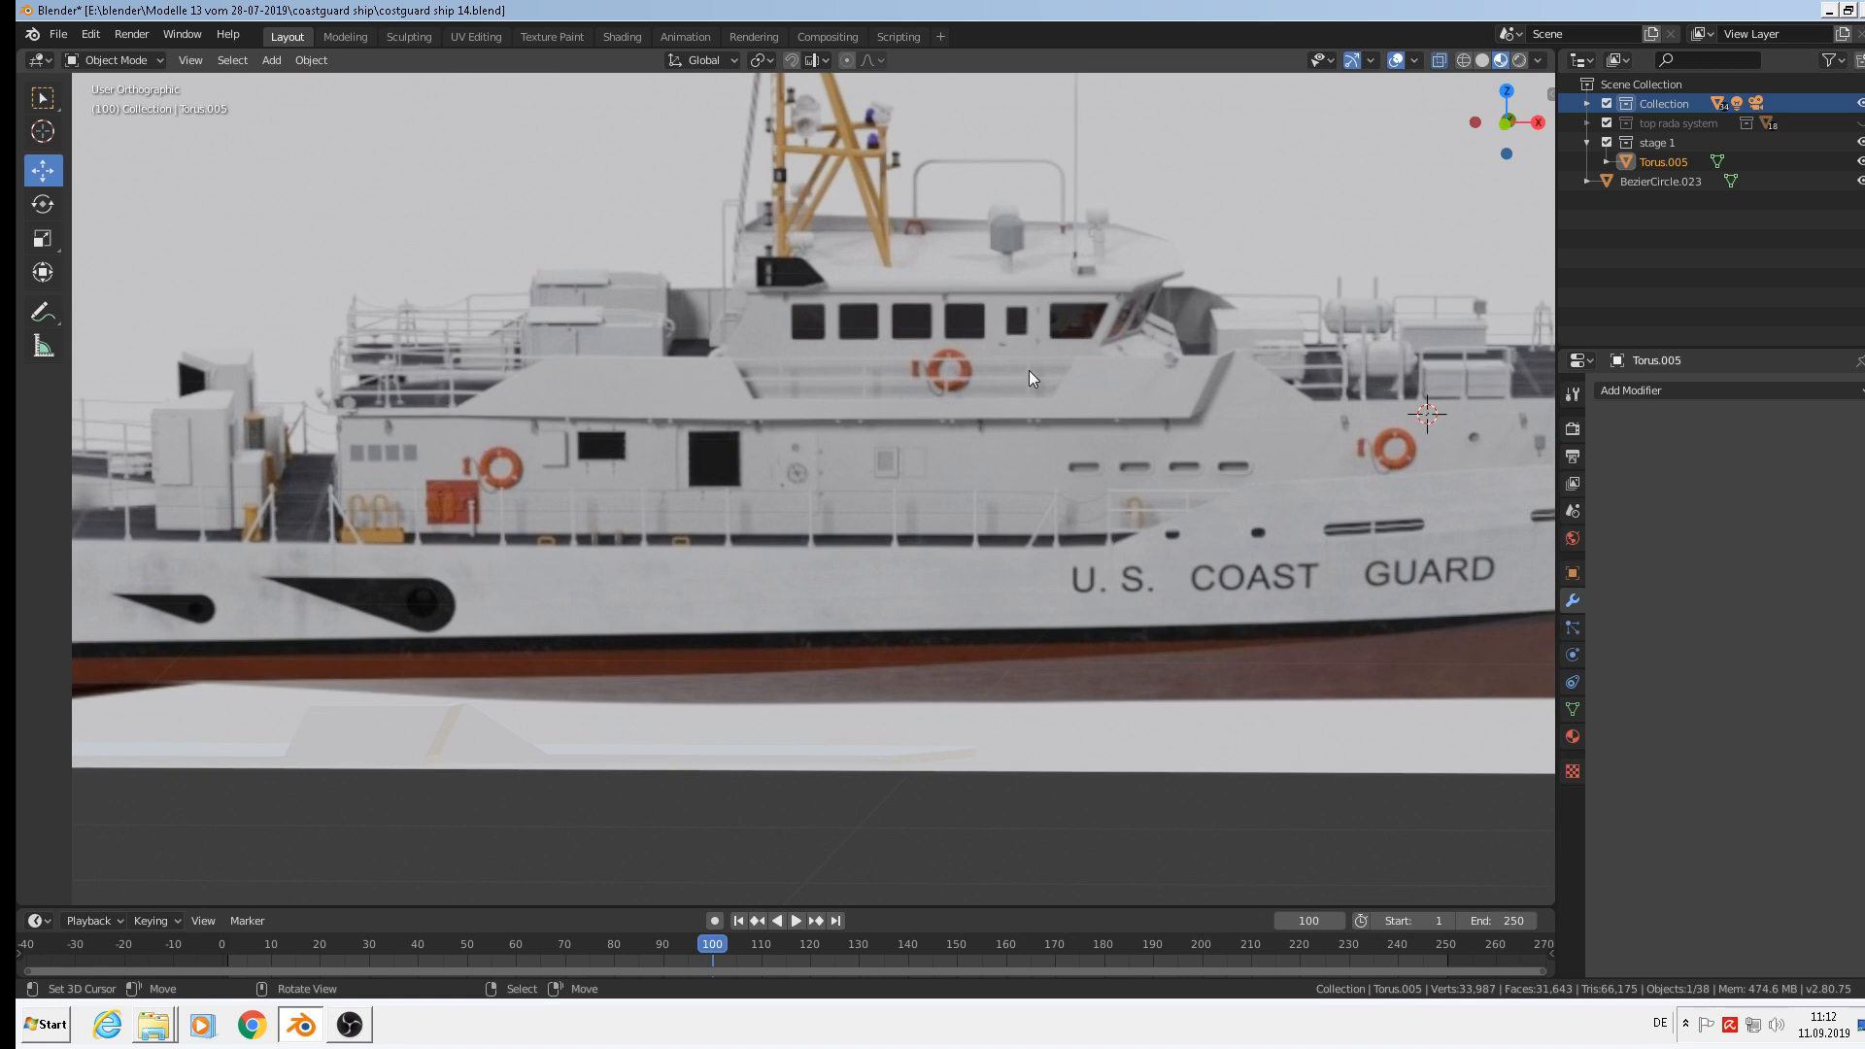
{"action": "scroll", "coordinate": [1047, 418], "scroll_direction": "down", "scroll_amount": 4}
{"action": "scroll", "coordinate": [829, 424], "scroll_direction": "up", "scroll_amount": 5}
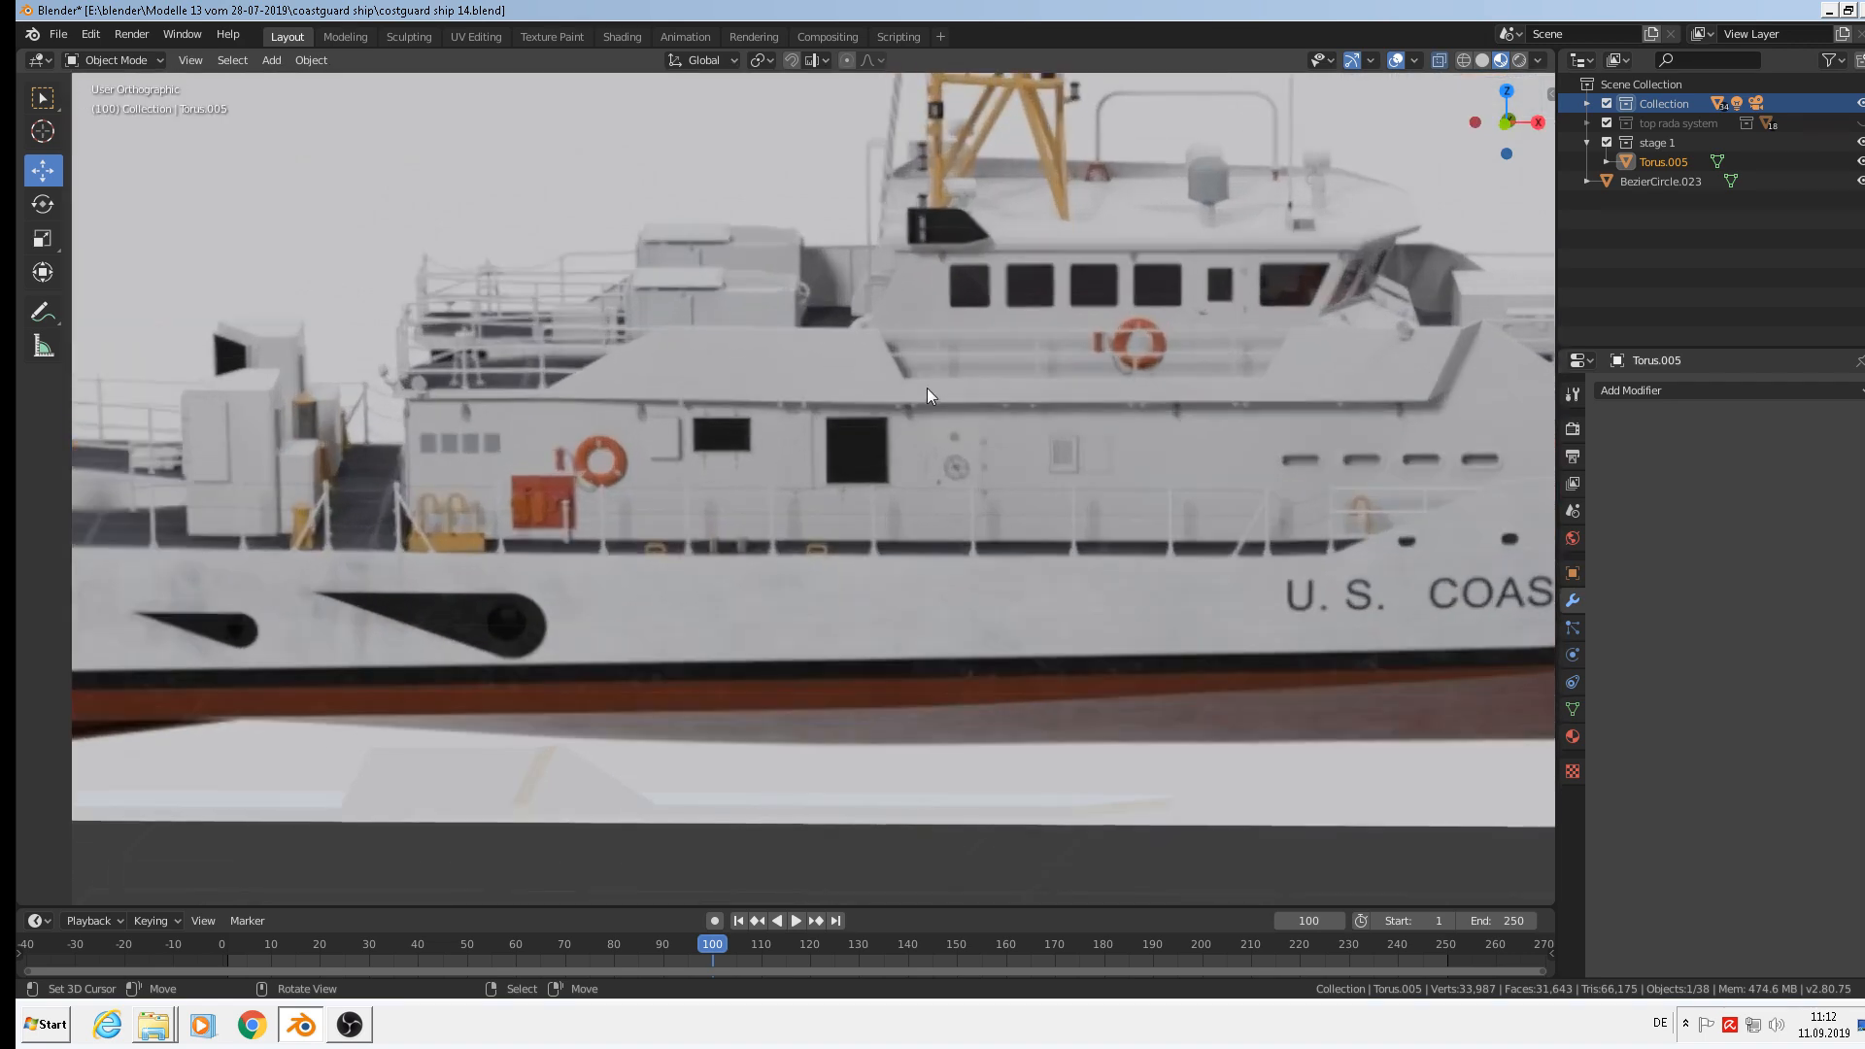
{"action": "scroll", "coordinate": [1240, 375], "scroll_direction": "down", "scroll_amount": 3}
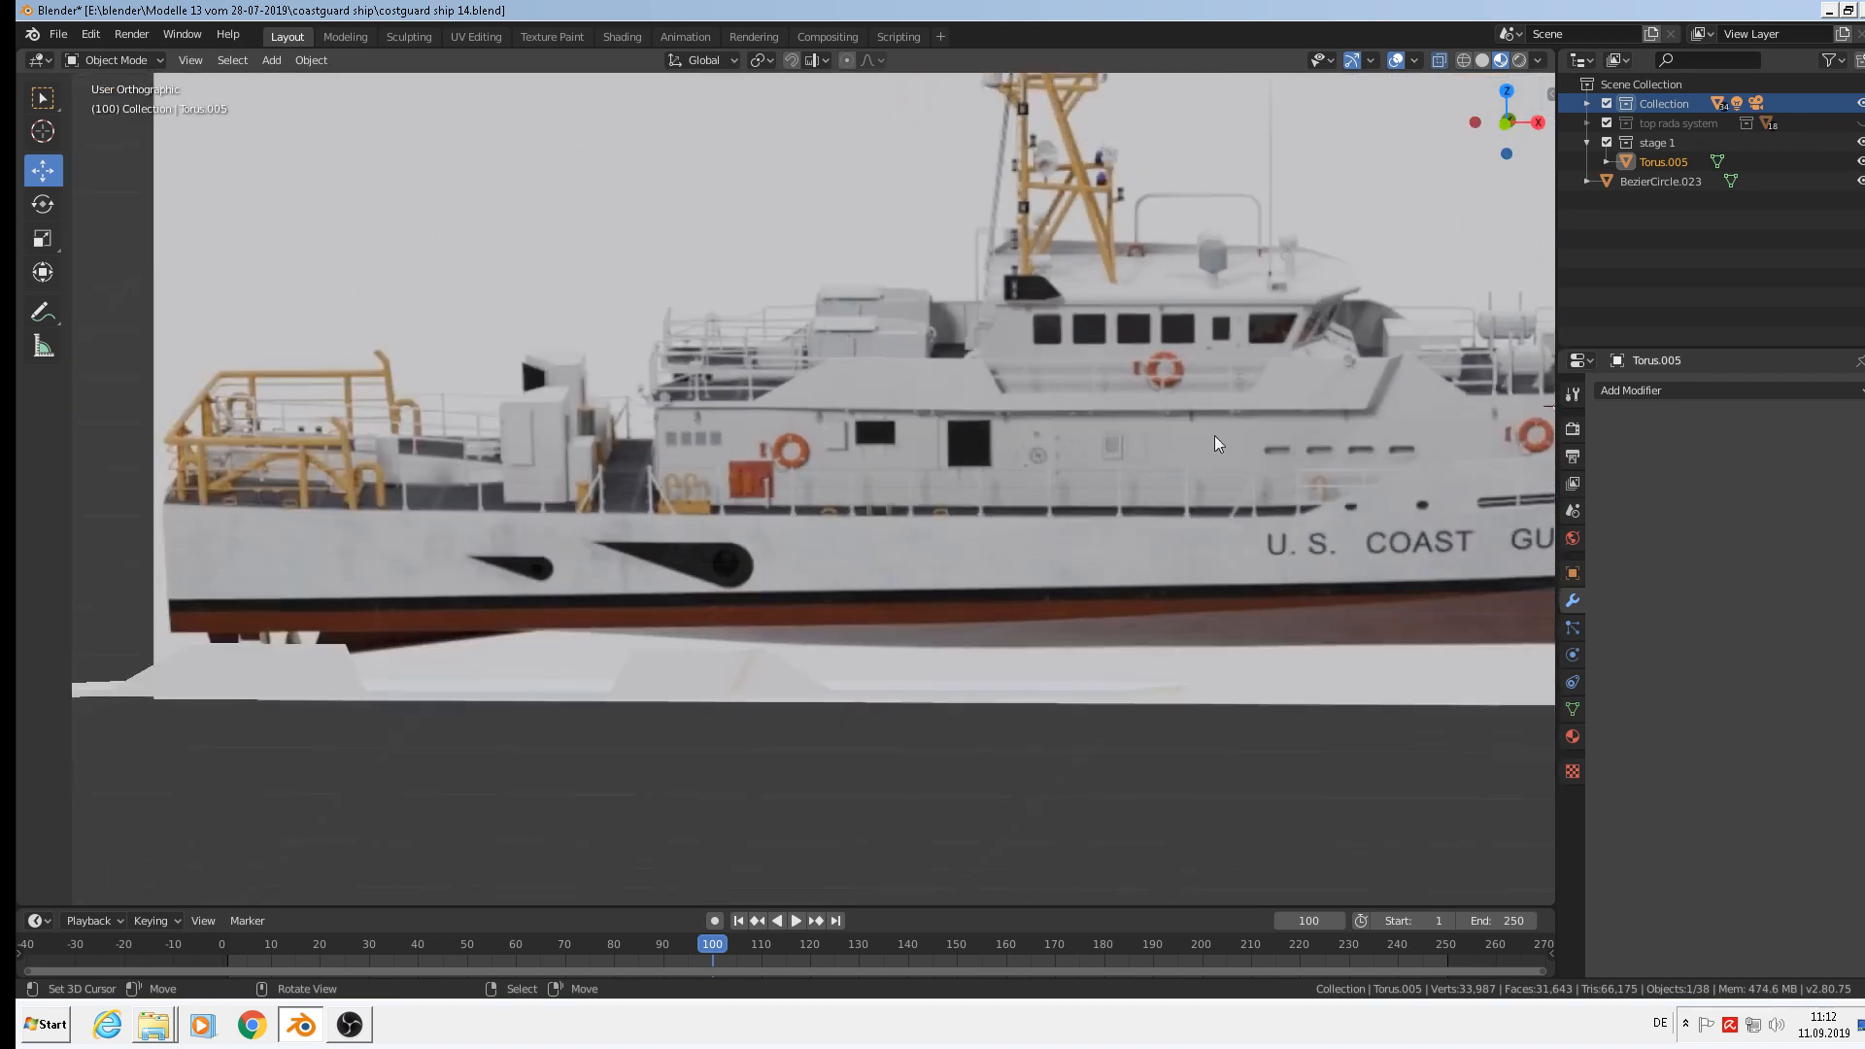
{"action": "middle_click_drag", "start_coordinate": [1226, 525], "coordinate": [187, 198], "text": "shift"}
{"action": "scroll", "coordinate": [909, 292], "scroll_direction": "down", "scroll_amount": 2}
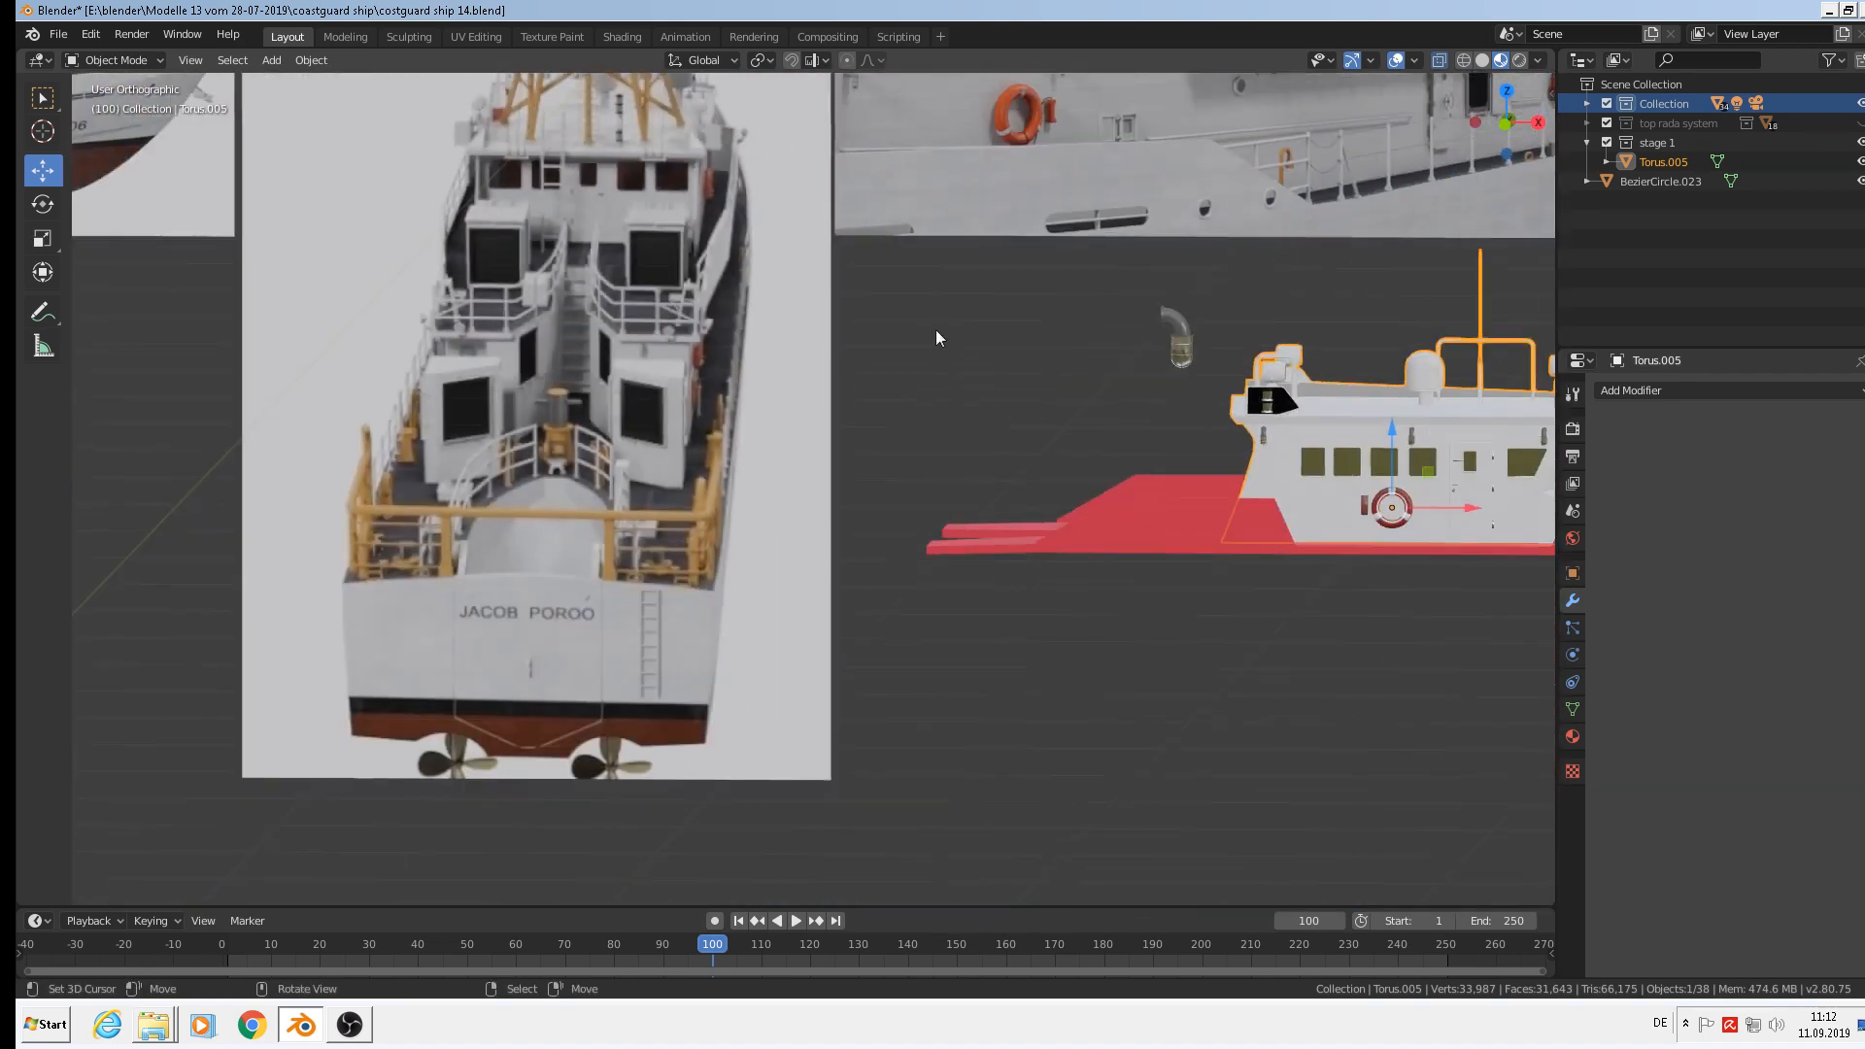
Open the red deck plate in Edit Mode with face selection and X-ray turned off.
{"action": "middle_click_drag", "start_coordinate": [1115, 396], "coordinate": [270, 316], "text": "shift"}
{"action": "scroll", "coordinate": [436, 373], "scroll_direction": "up", "scroll_amount": 3}
{"action": "right_click", "coordinate": [649, 542]}
{"action": "key", "text": "Tab"}
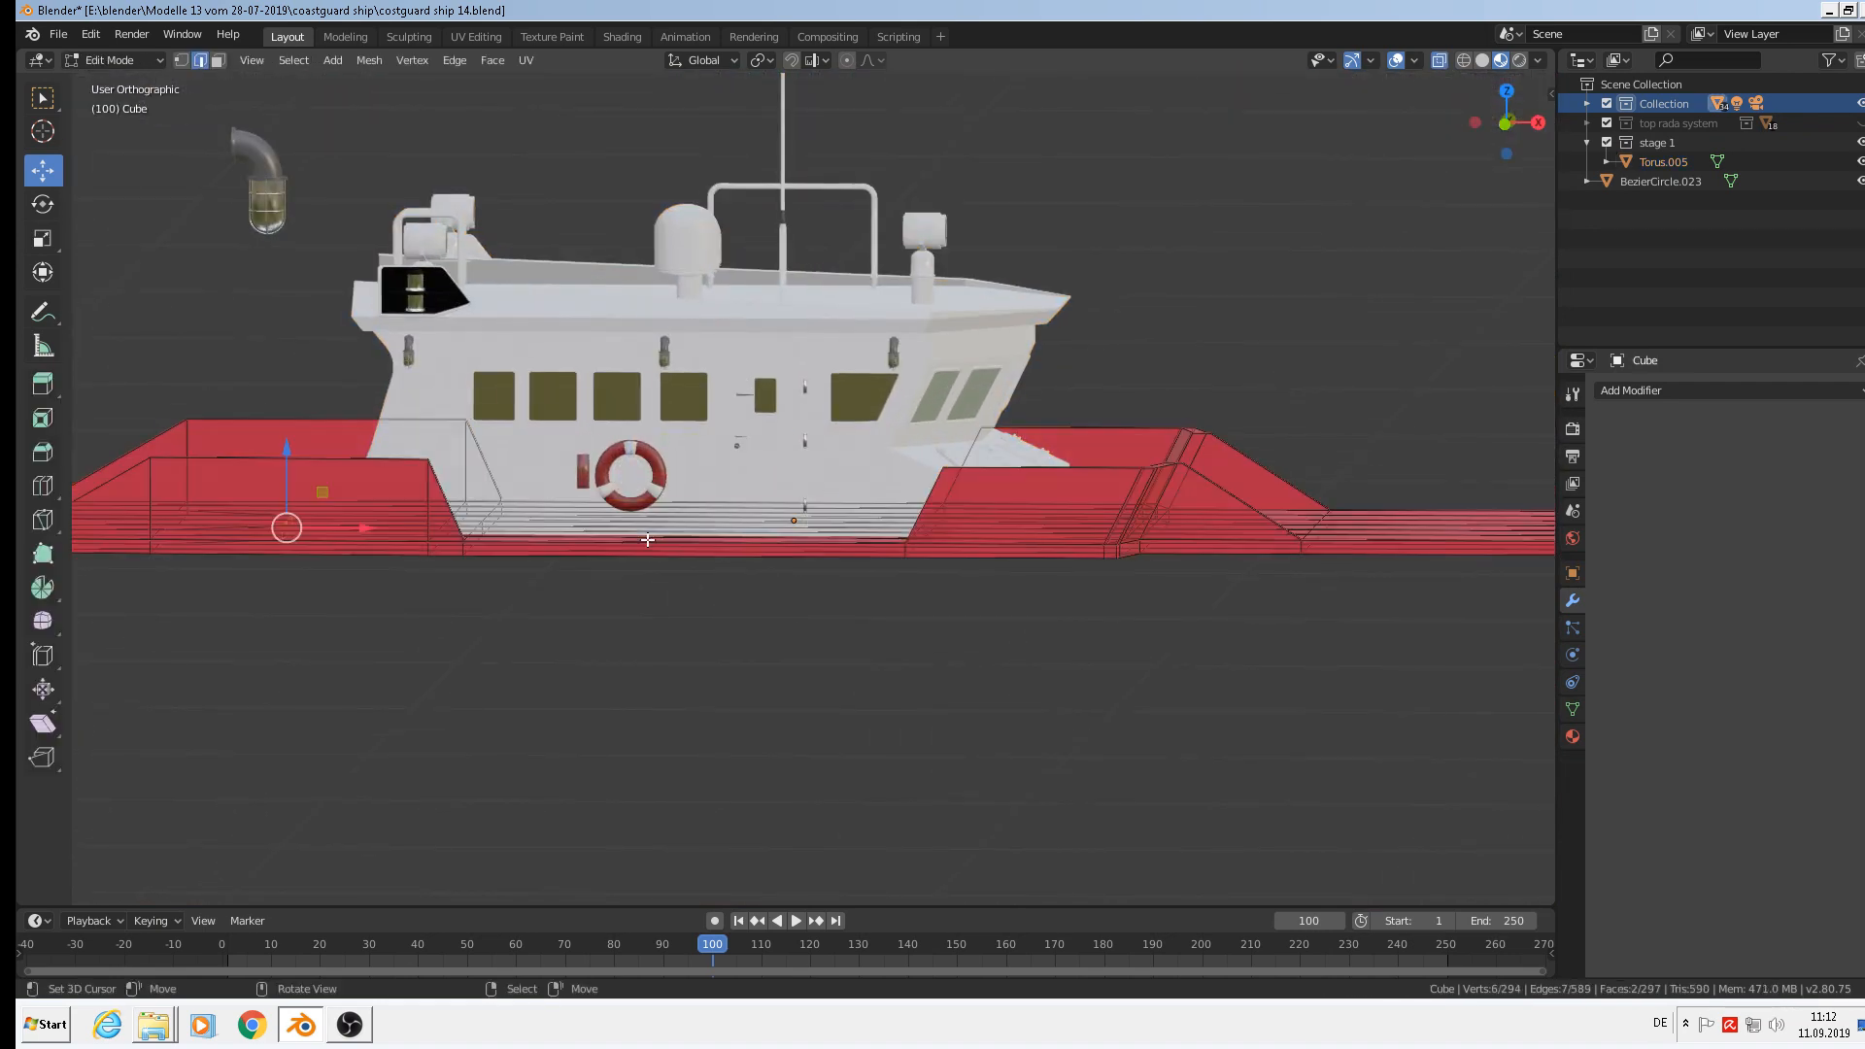
{"action": "middle_click_drag", "start_coordinate": [647, 540], "coordinate": [715, 587]}
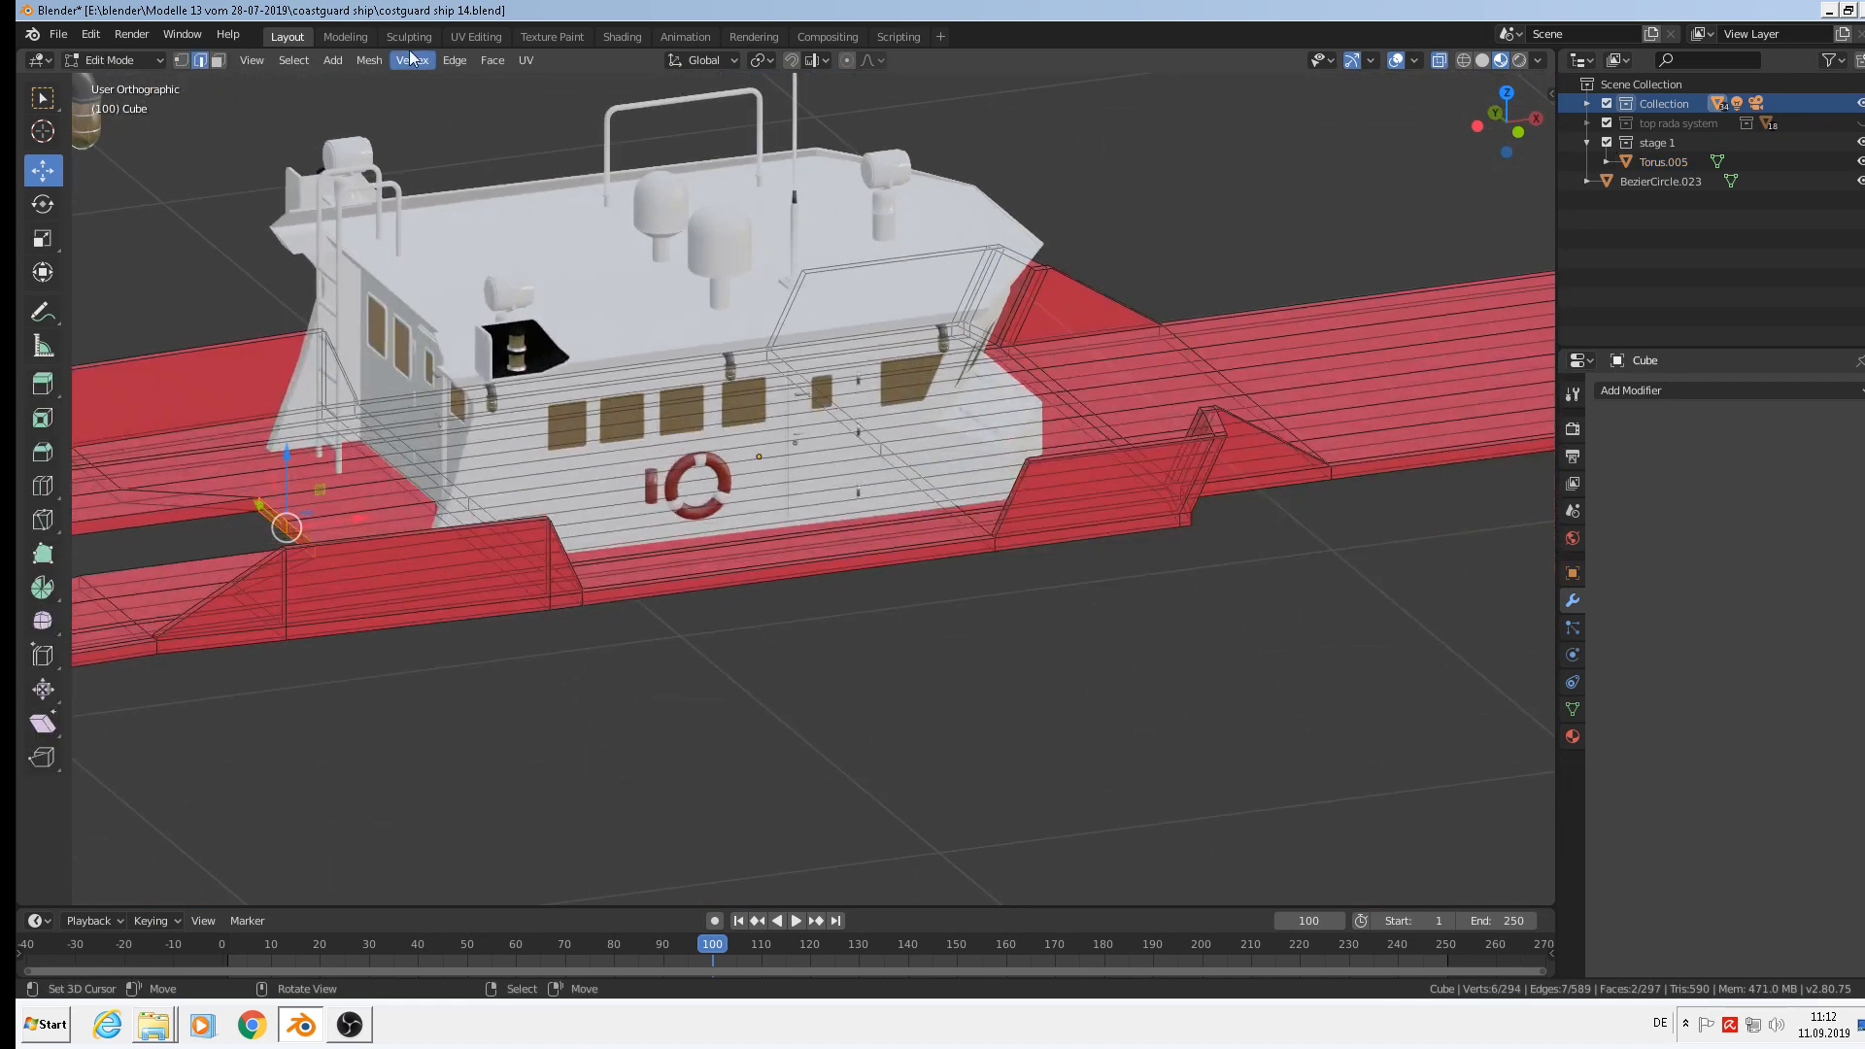
{"action": "left_click", "coordinate": [217, 61]}
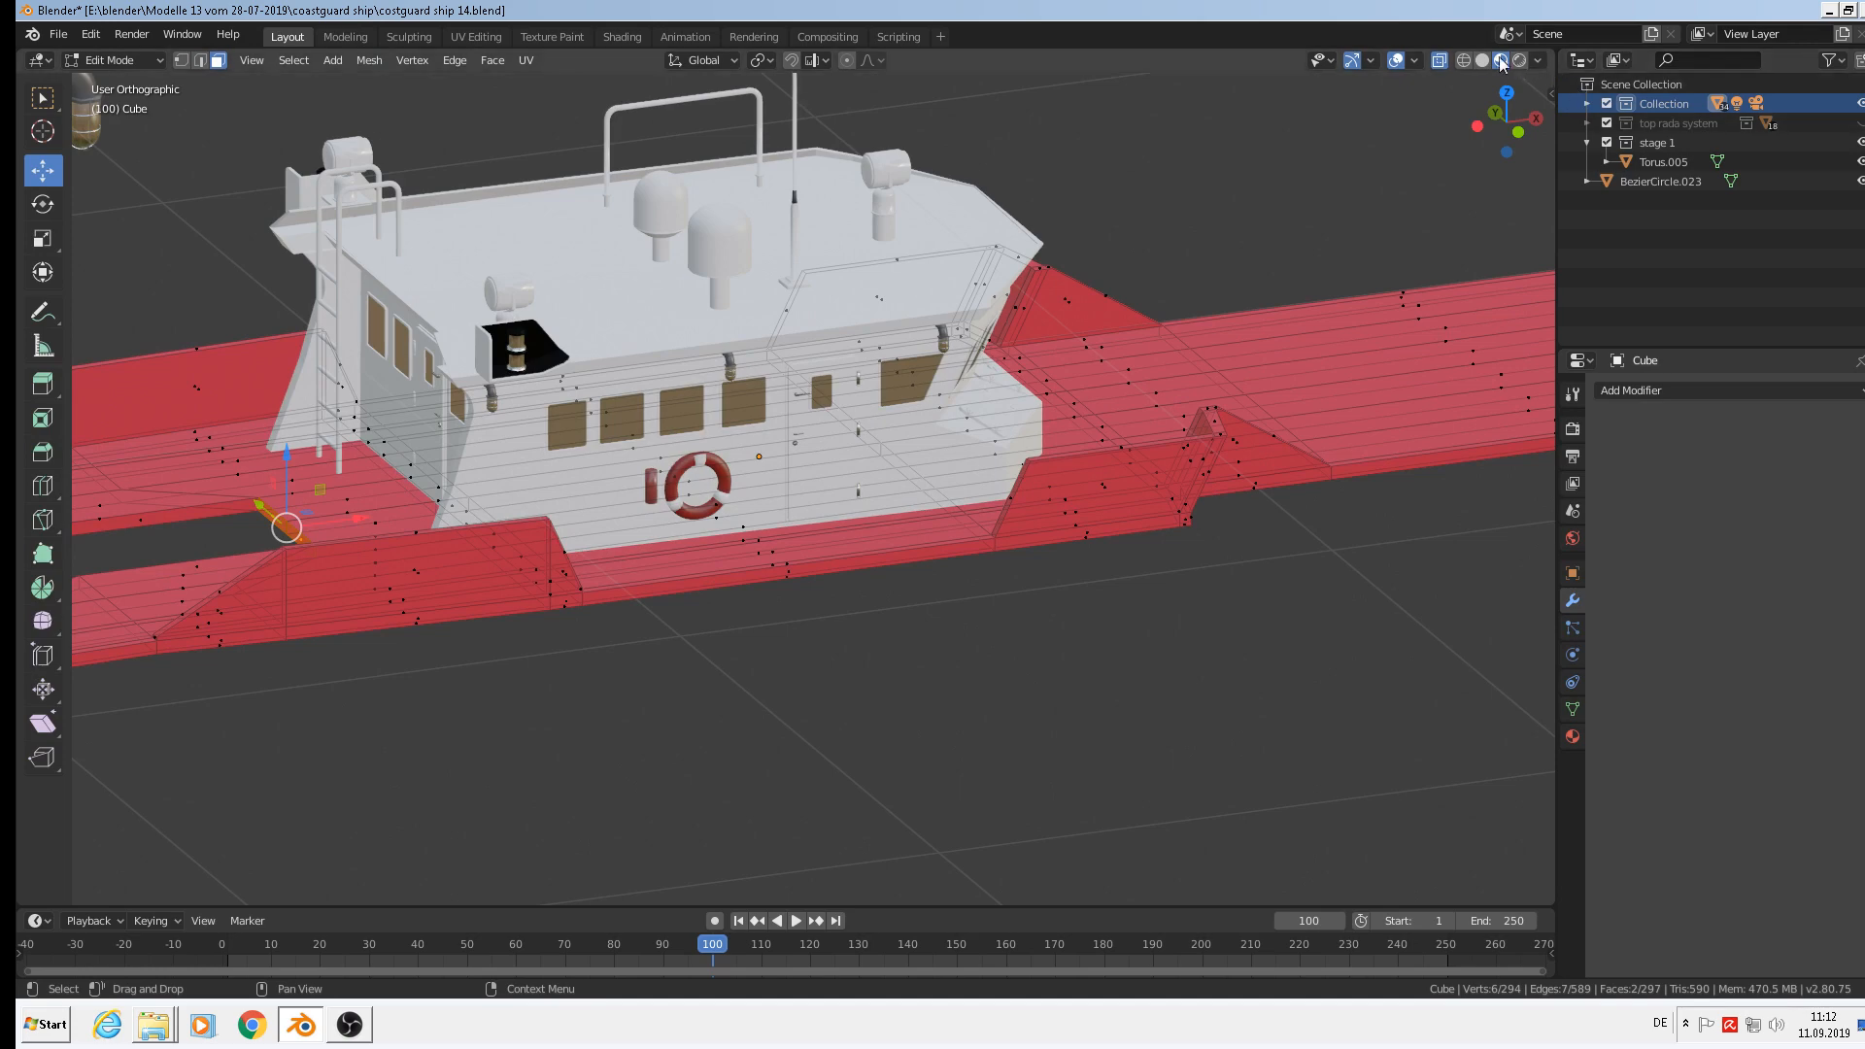
{"action": "left_click", "coordinate": [1439, 60]}
Try a lengthwise loop cut along the rear bulwark on the lifebuoy side of the deck plate, and undo it.
{"action": "scroll", "coordinate": [1166, 376], "scroll_direction": "up", "scroll_amount": 4}
{"action": "middle_click_drag", "start_coordinate": [1079, 492], "coordinate": [1390, 329], "text": "shift"}
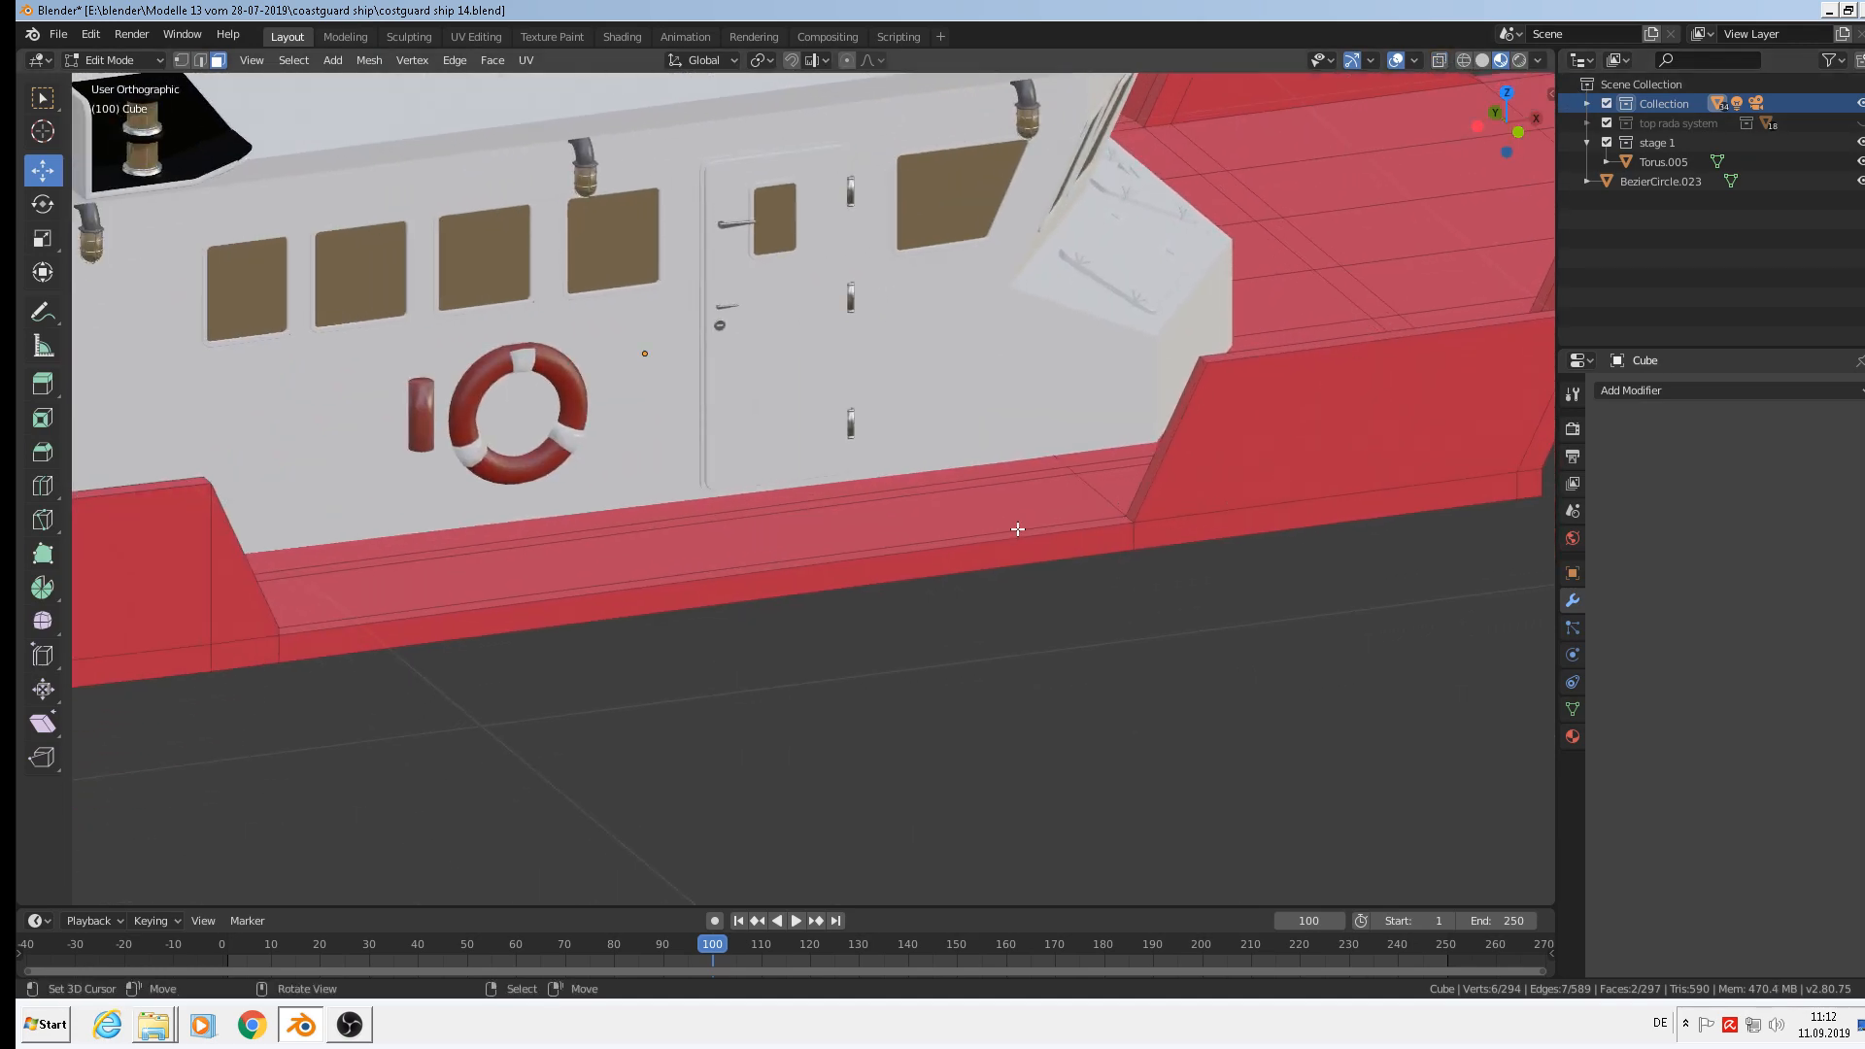
{"action": "middle_click_drag", "start_coordinate": [1017, 528], "coordinate": [515, 538], "text": "shift"}
{"action": "middle_click_drag", "start_coordinate": [644, 506], "coordinate": [800, 470], "text": "shift"}
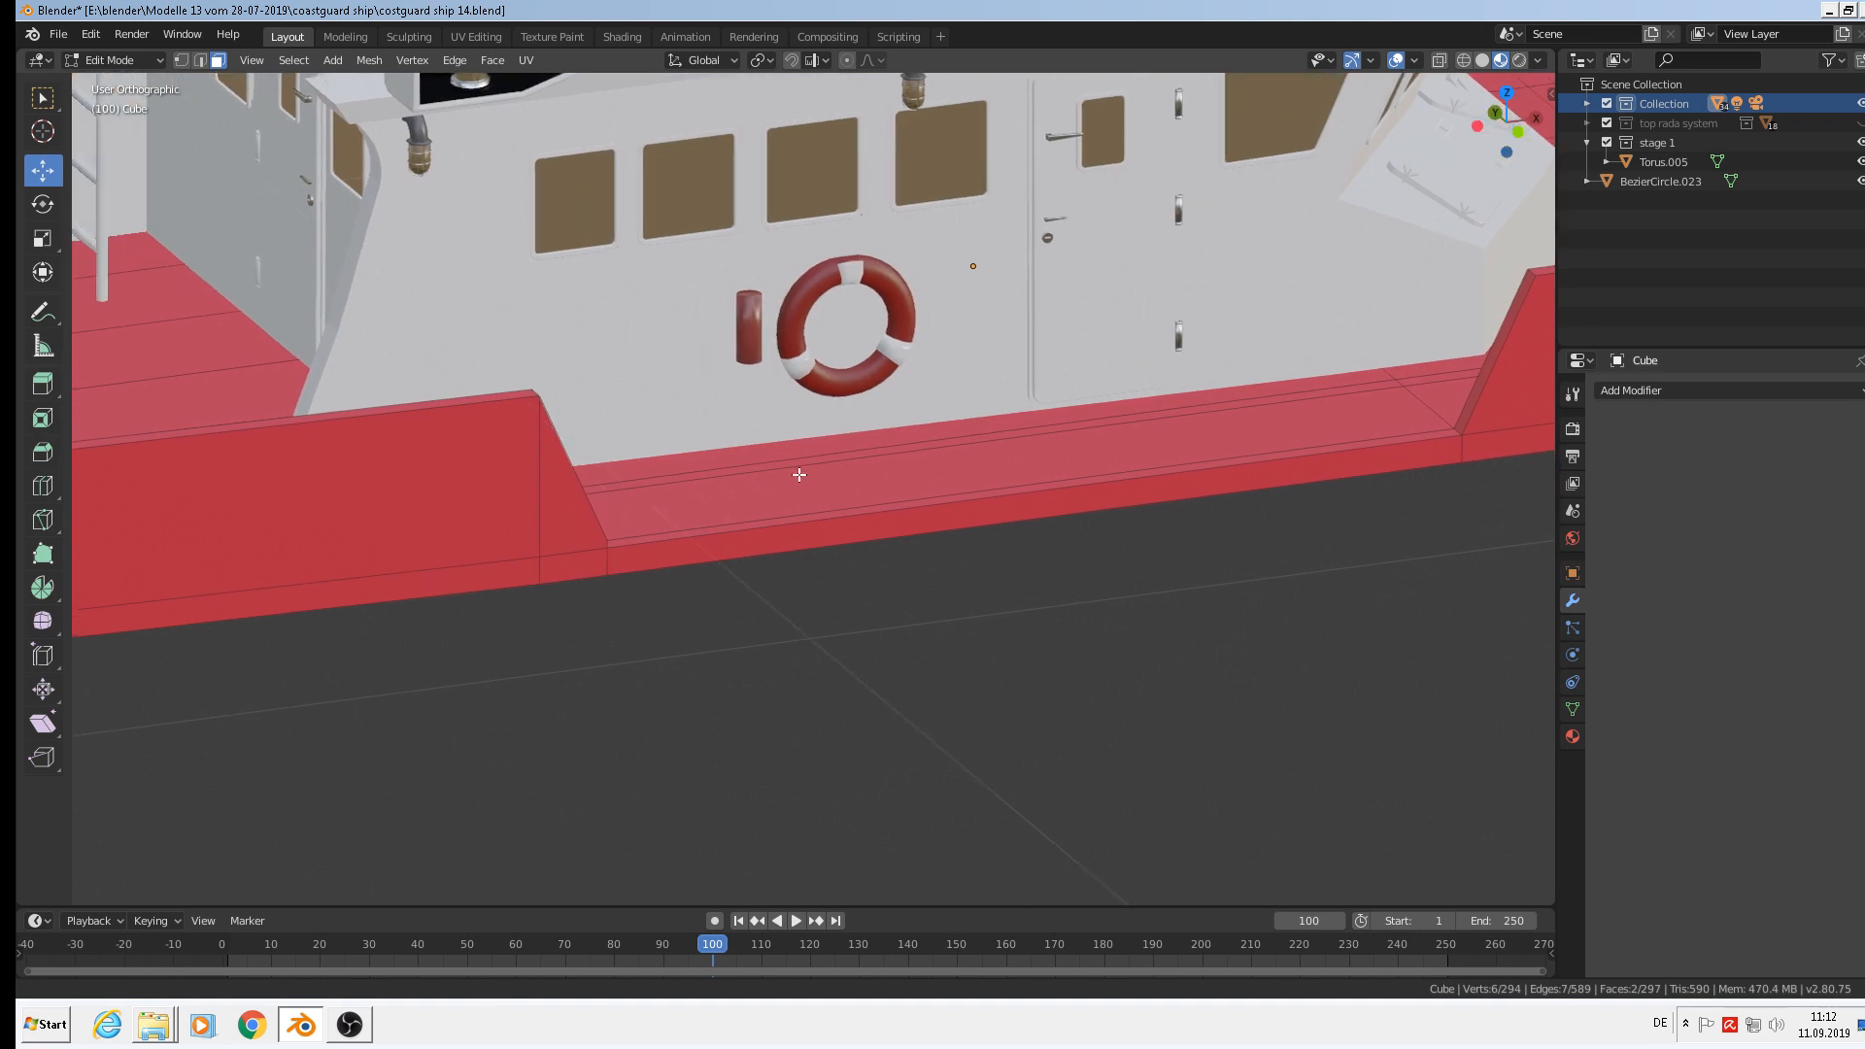
{"action": "scroll", "coordinate": [521, 529], "scroll_direction": "down", "scroll_amount": 2}
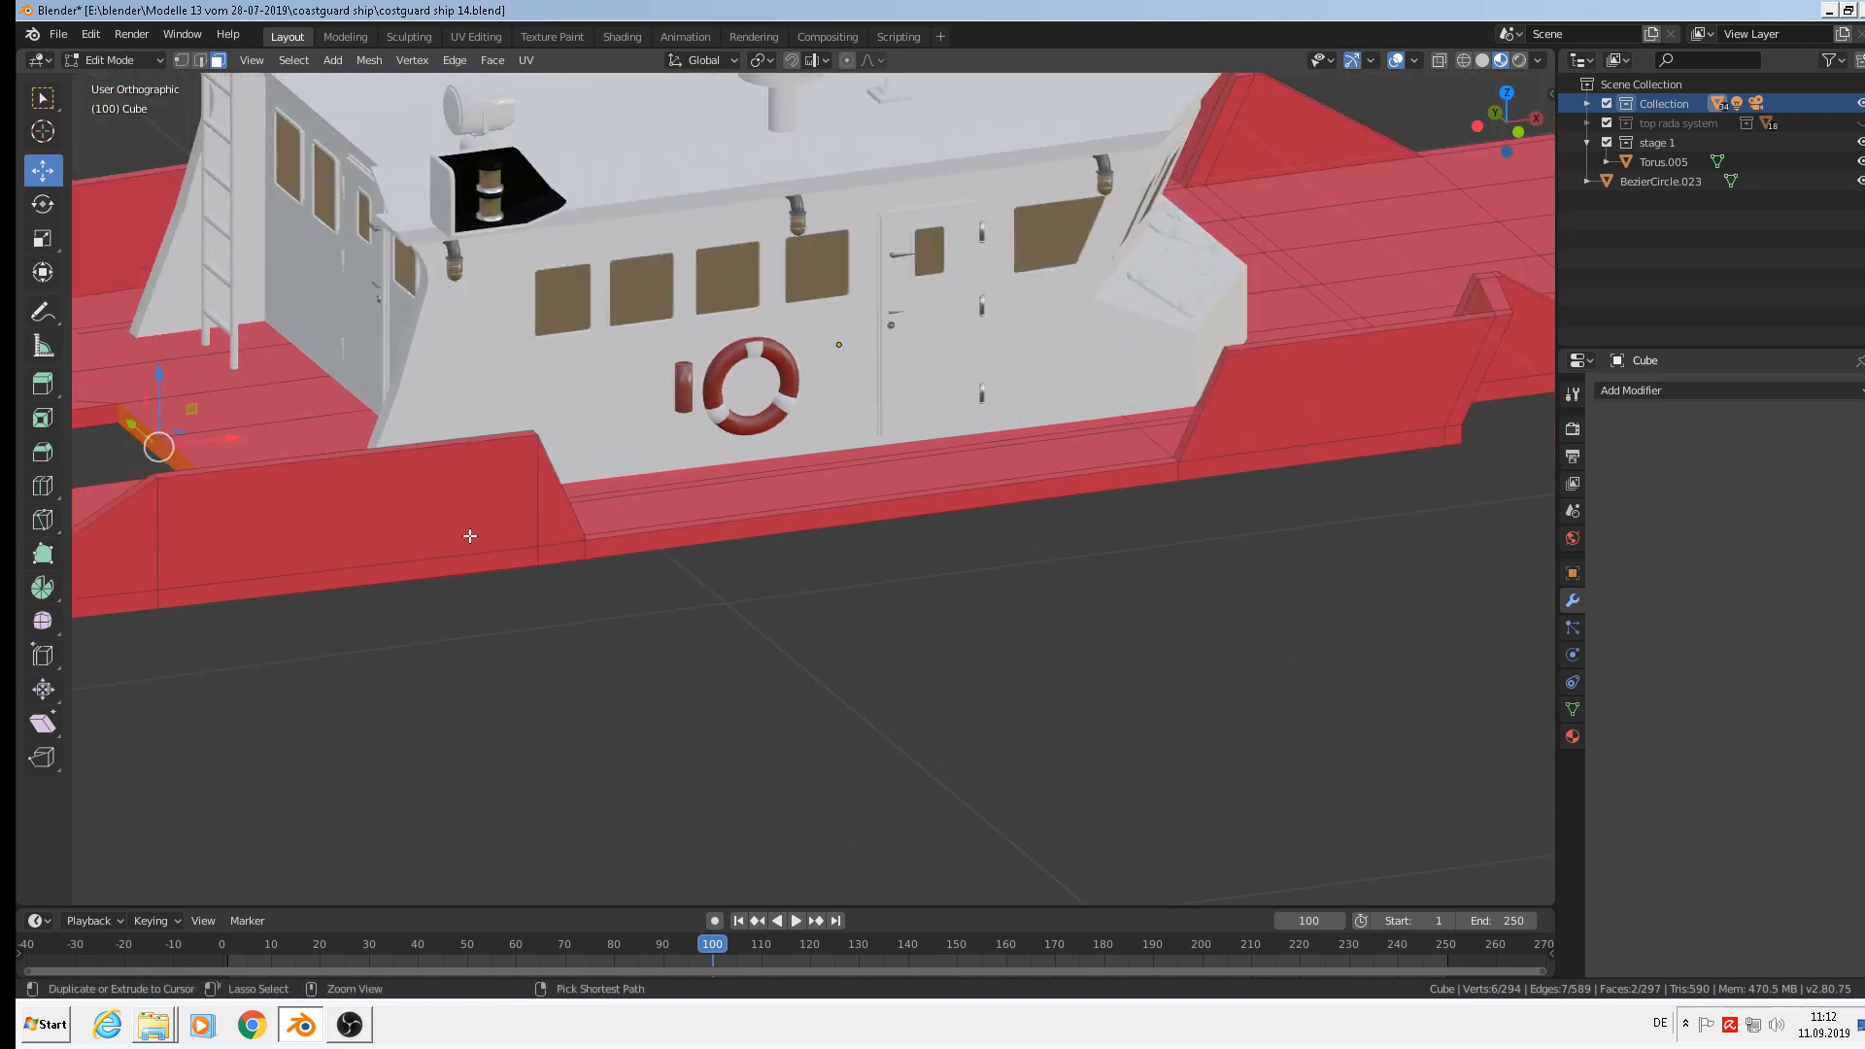
{"action": "key", "text": "ctrl+r"}
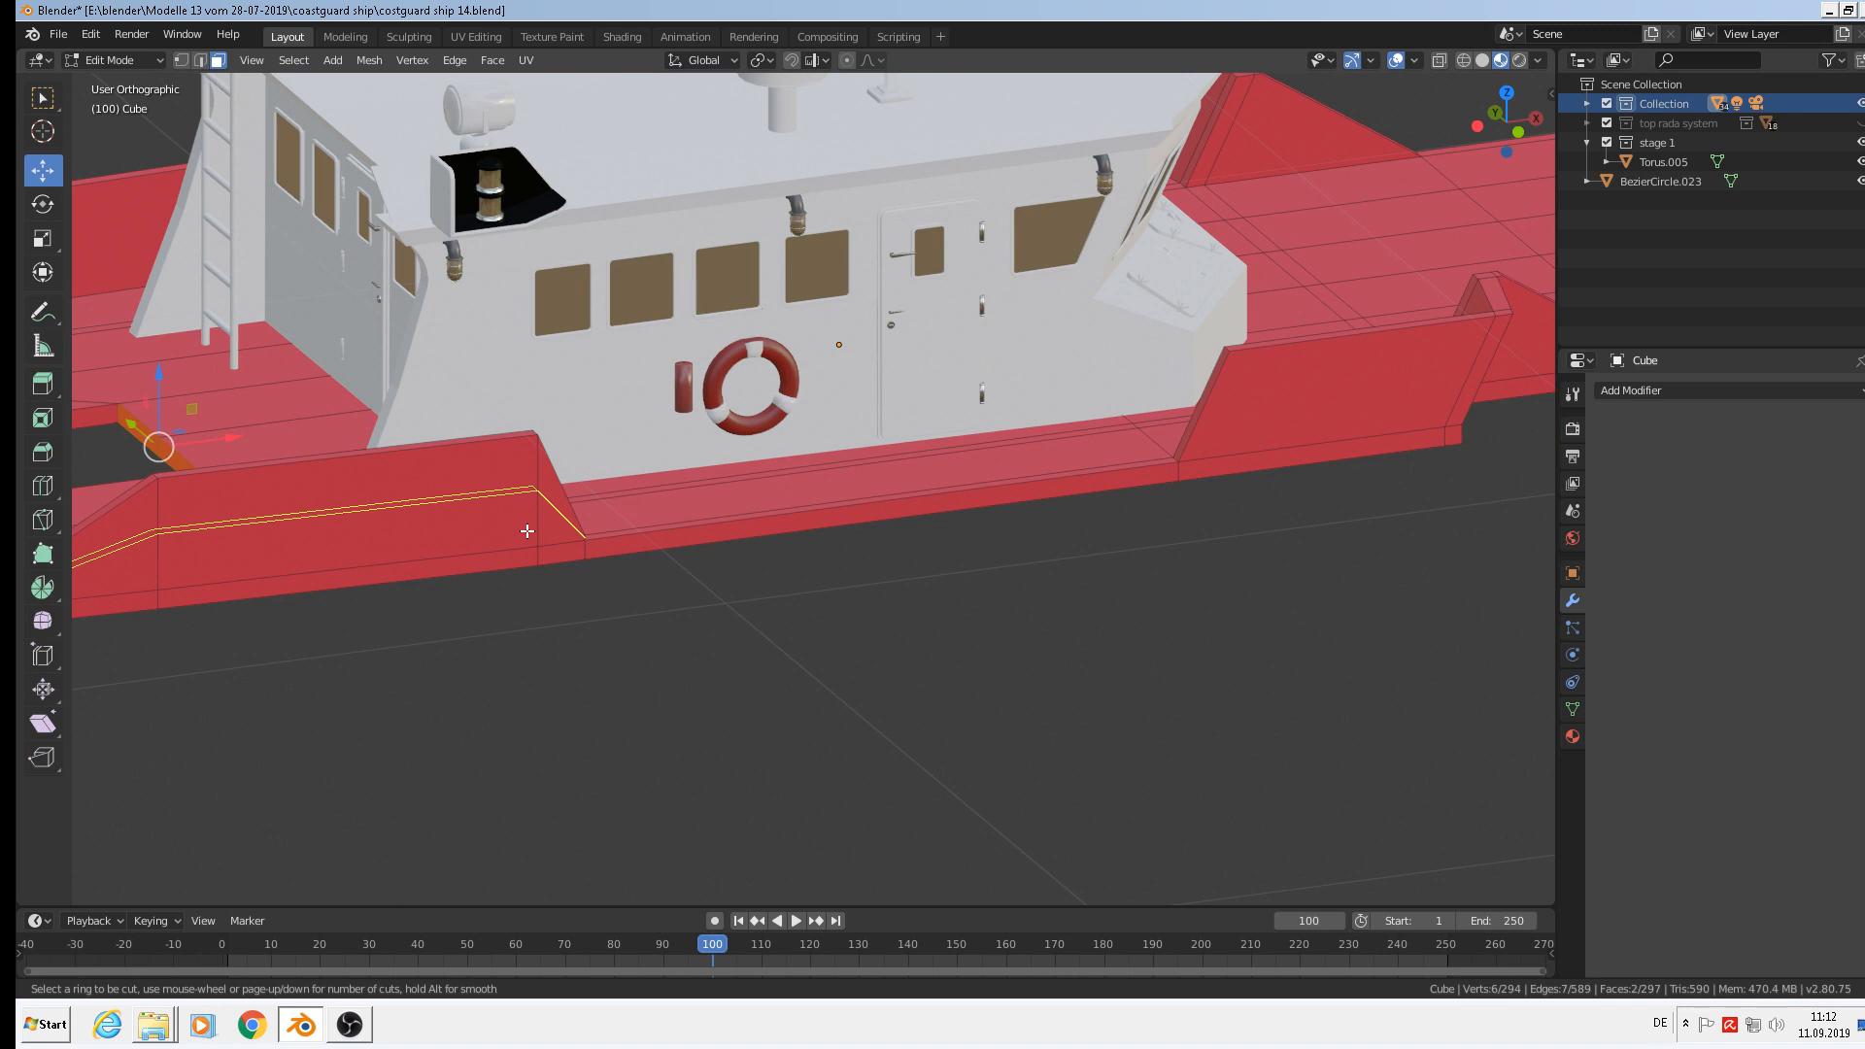
{"action": "left_click", "coordinate": [526, 531]}
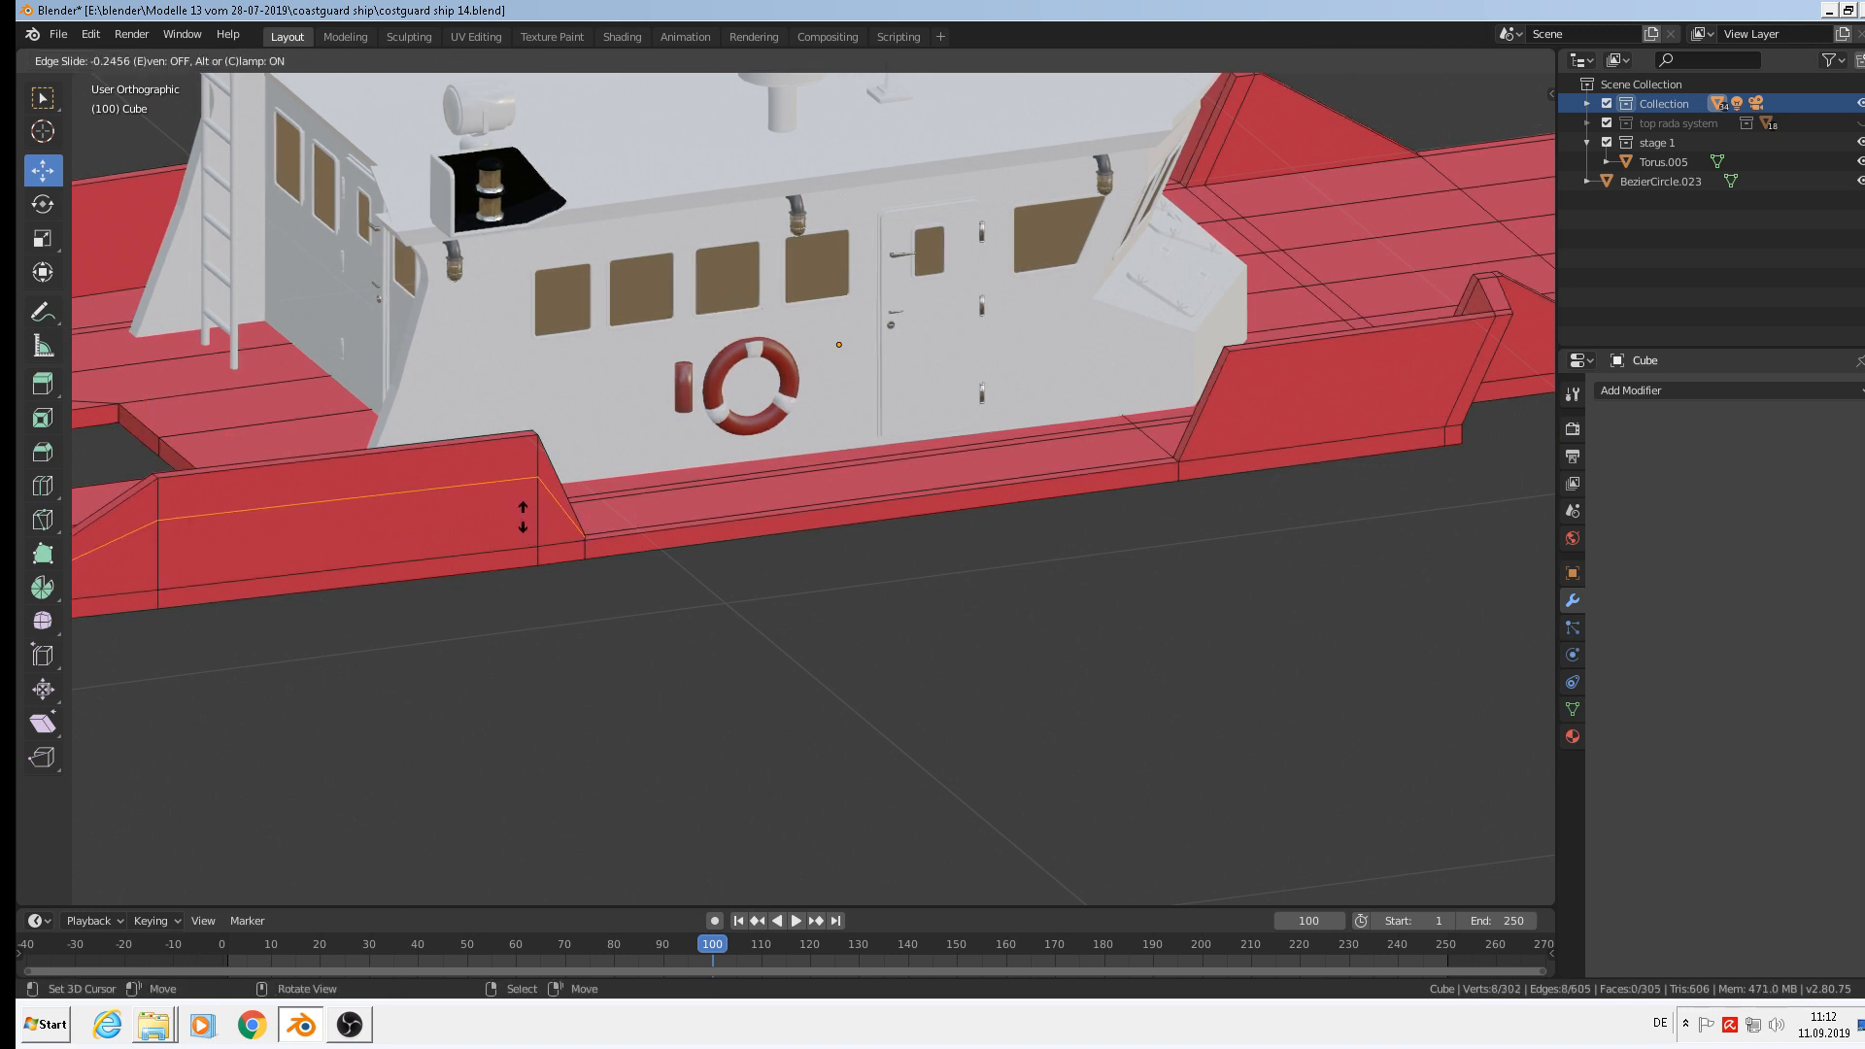
{"action": "left_click", "coordinate": [529, 532]}
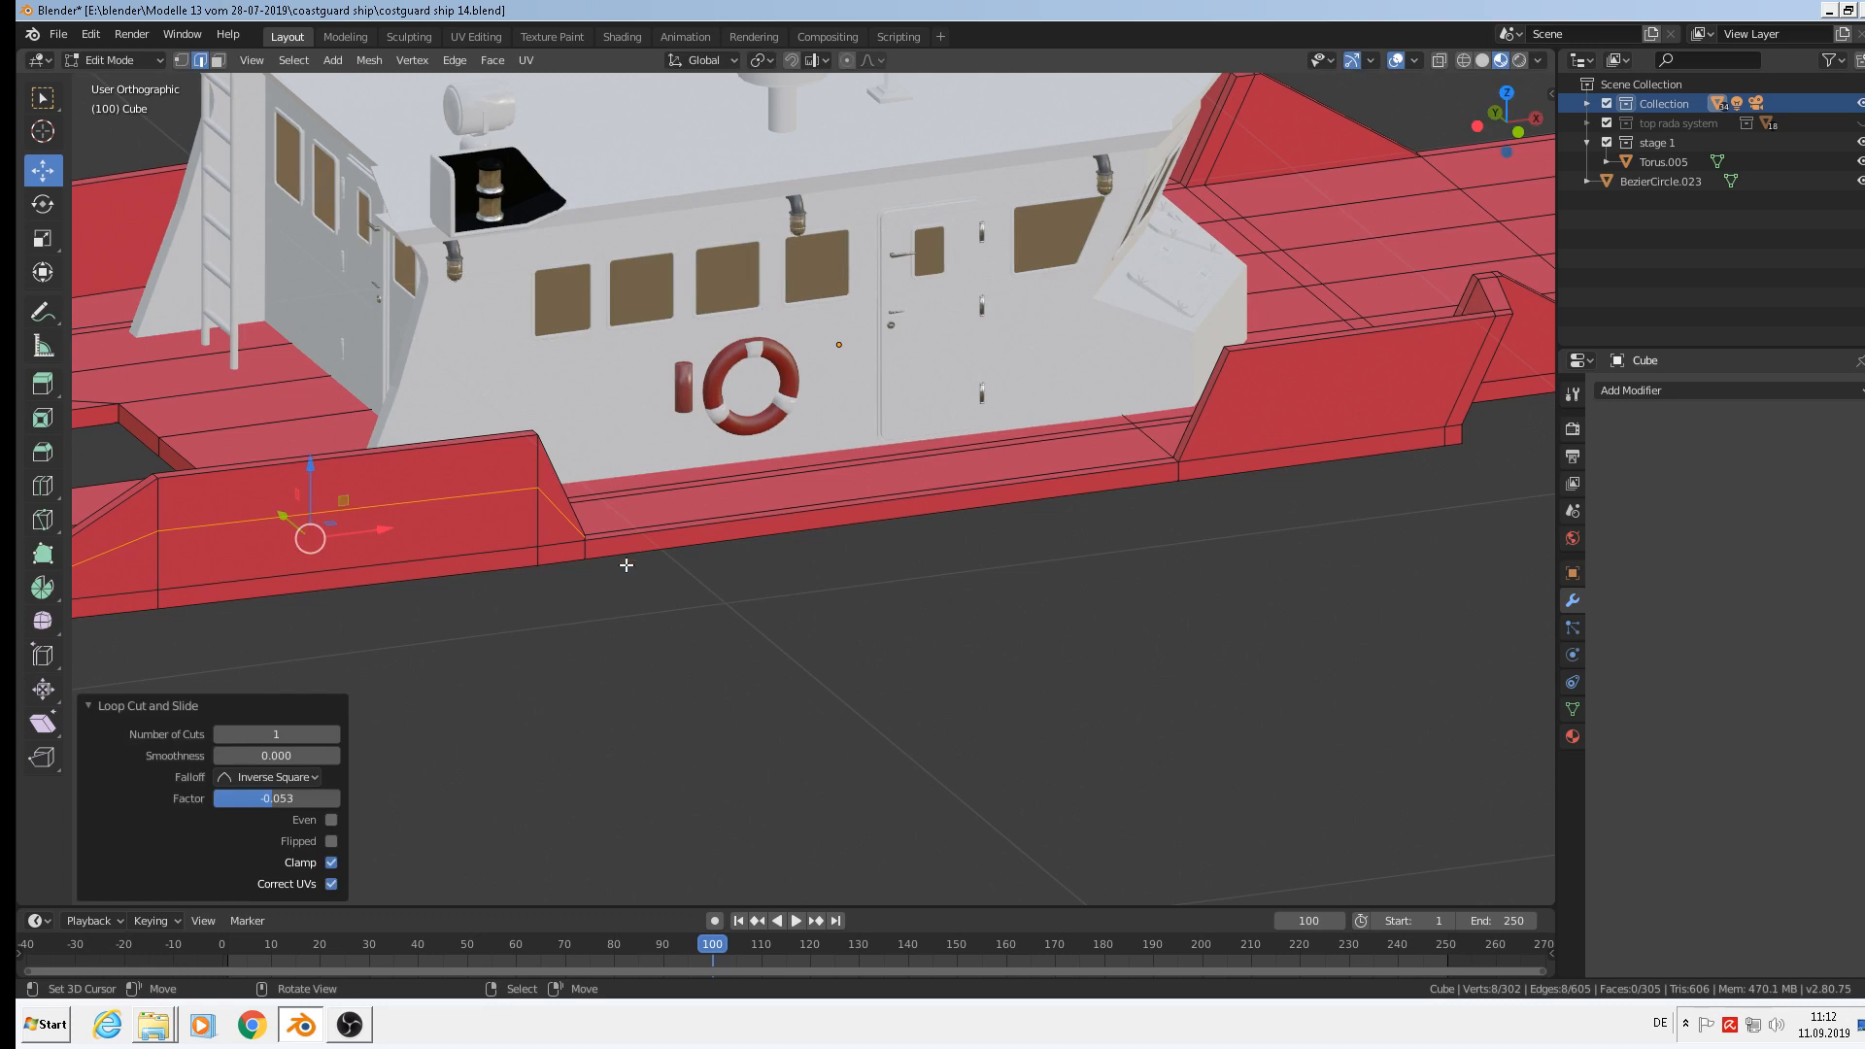
{"action": "middle_click_drag", "start_coordinate": [626, 566], "coordinate": [514, 591]}
{"action": "scroll", "coordinate": [514, 591], "scroll_direction": "up", "scroll_amount": 5}
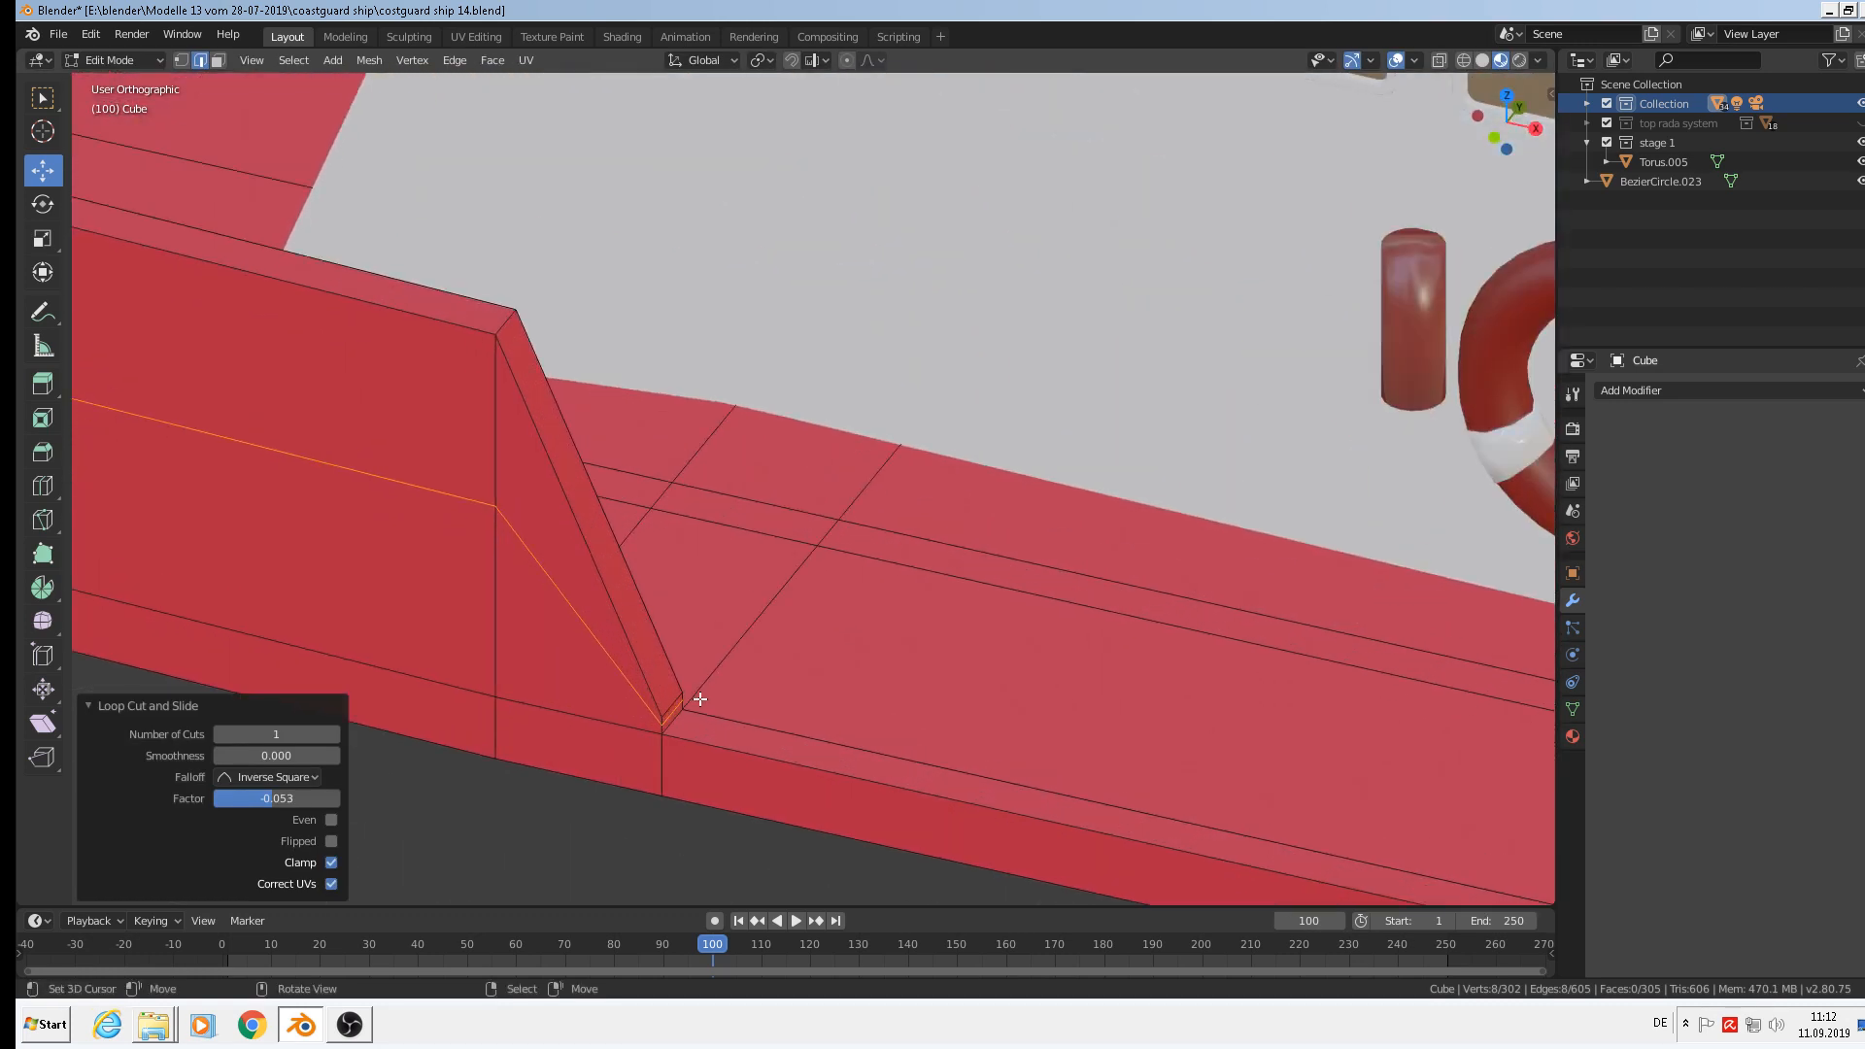
{"action": "middle_click_drag", "start_coordinate": [700, 699], "coordinate": [614, 498]}
{"action": "key", "text": "ctrl+z"}
Cut one lengthwise edge loop low along the forward bulwark of the deck plate, with a slide factor of about 0.72.
{"action": "scroll", "coordinate": [737, 668], "scroll_direction": "down", "scroll_amount": 3}
{"action": "scroll", "coordinate": [555, 487], "scroll_direction": "up", "scroll_amount": 3}
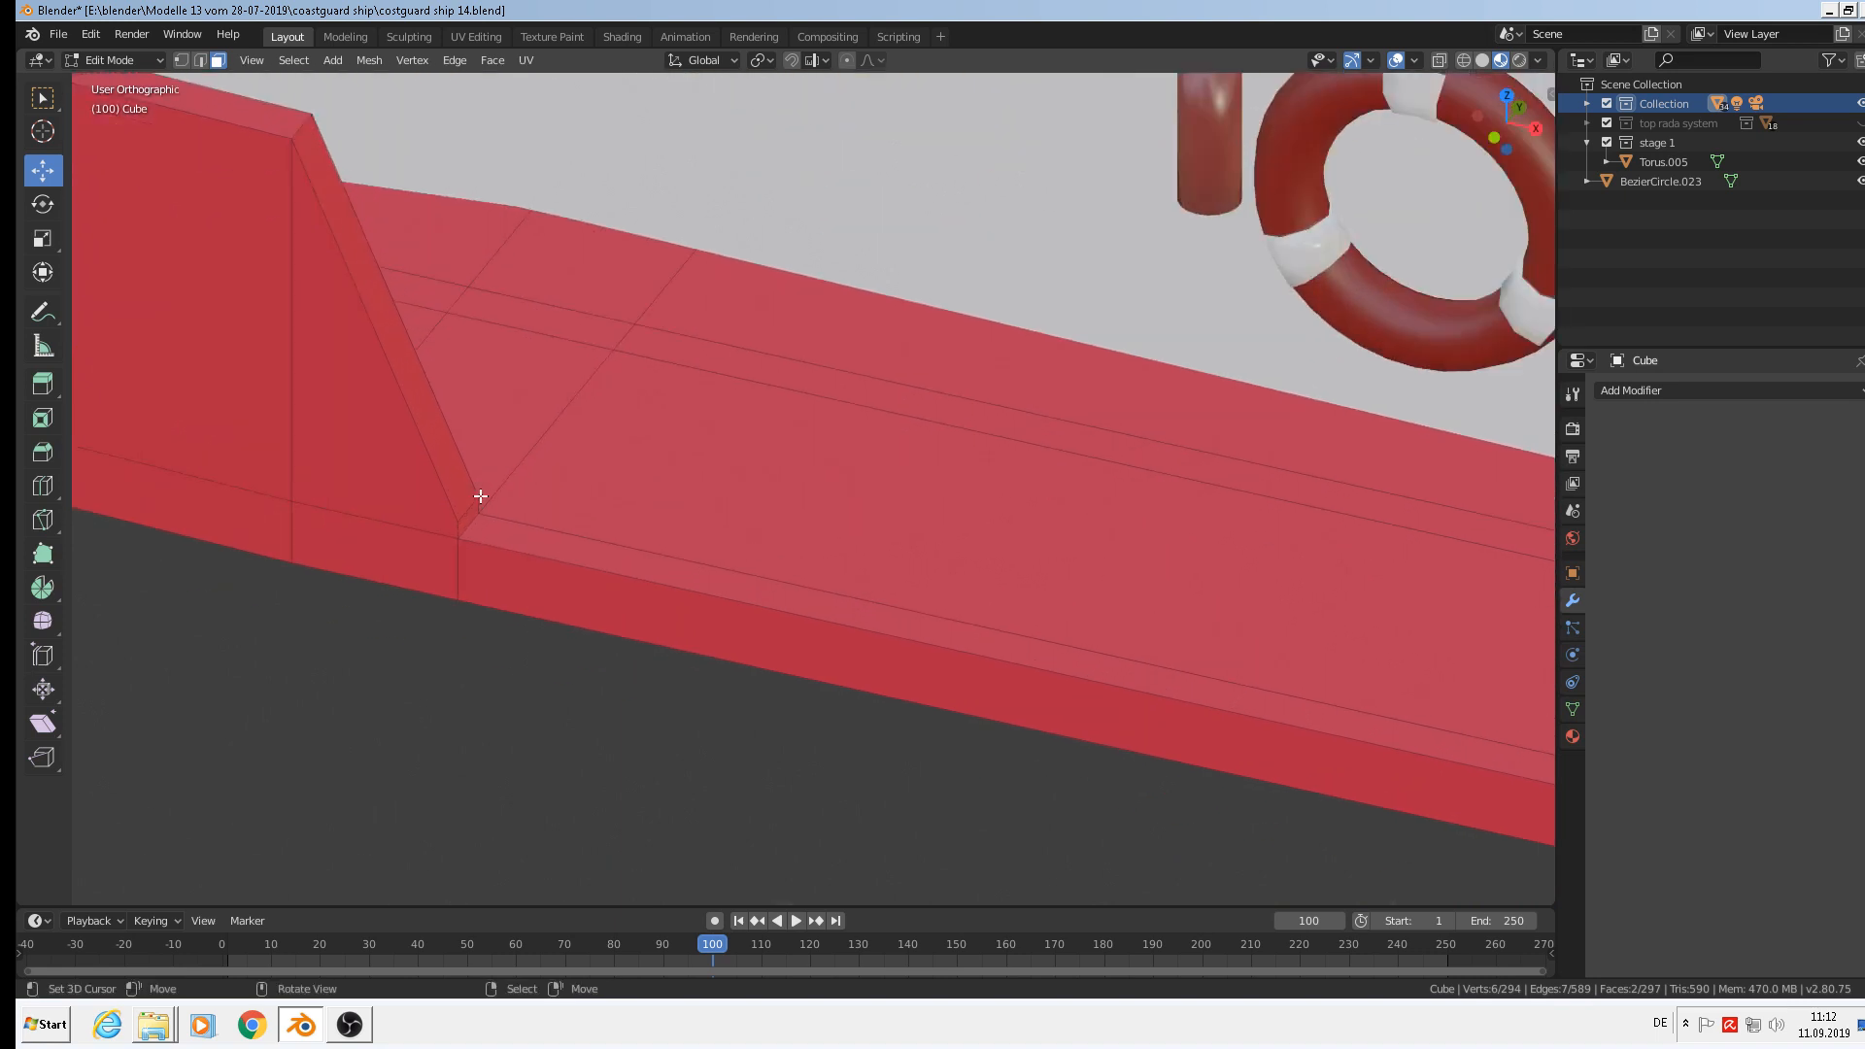
{"action": "scroll", "coordinate": [545, 484], "scroll_direction": "down", "scroll_amount": 6}
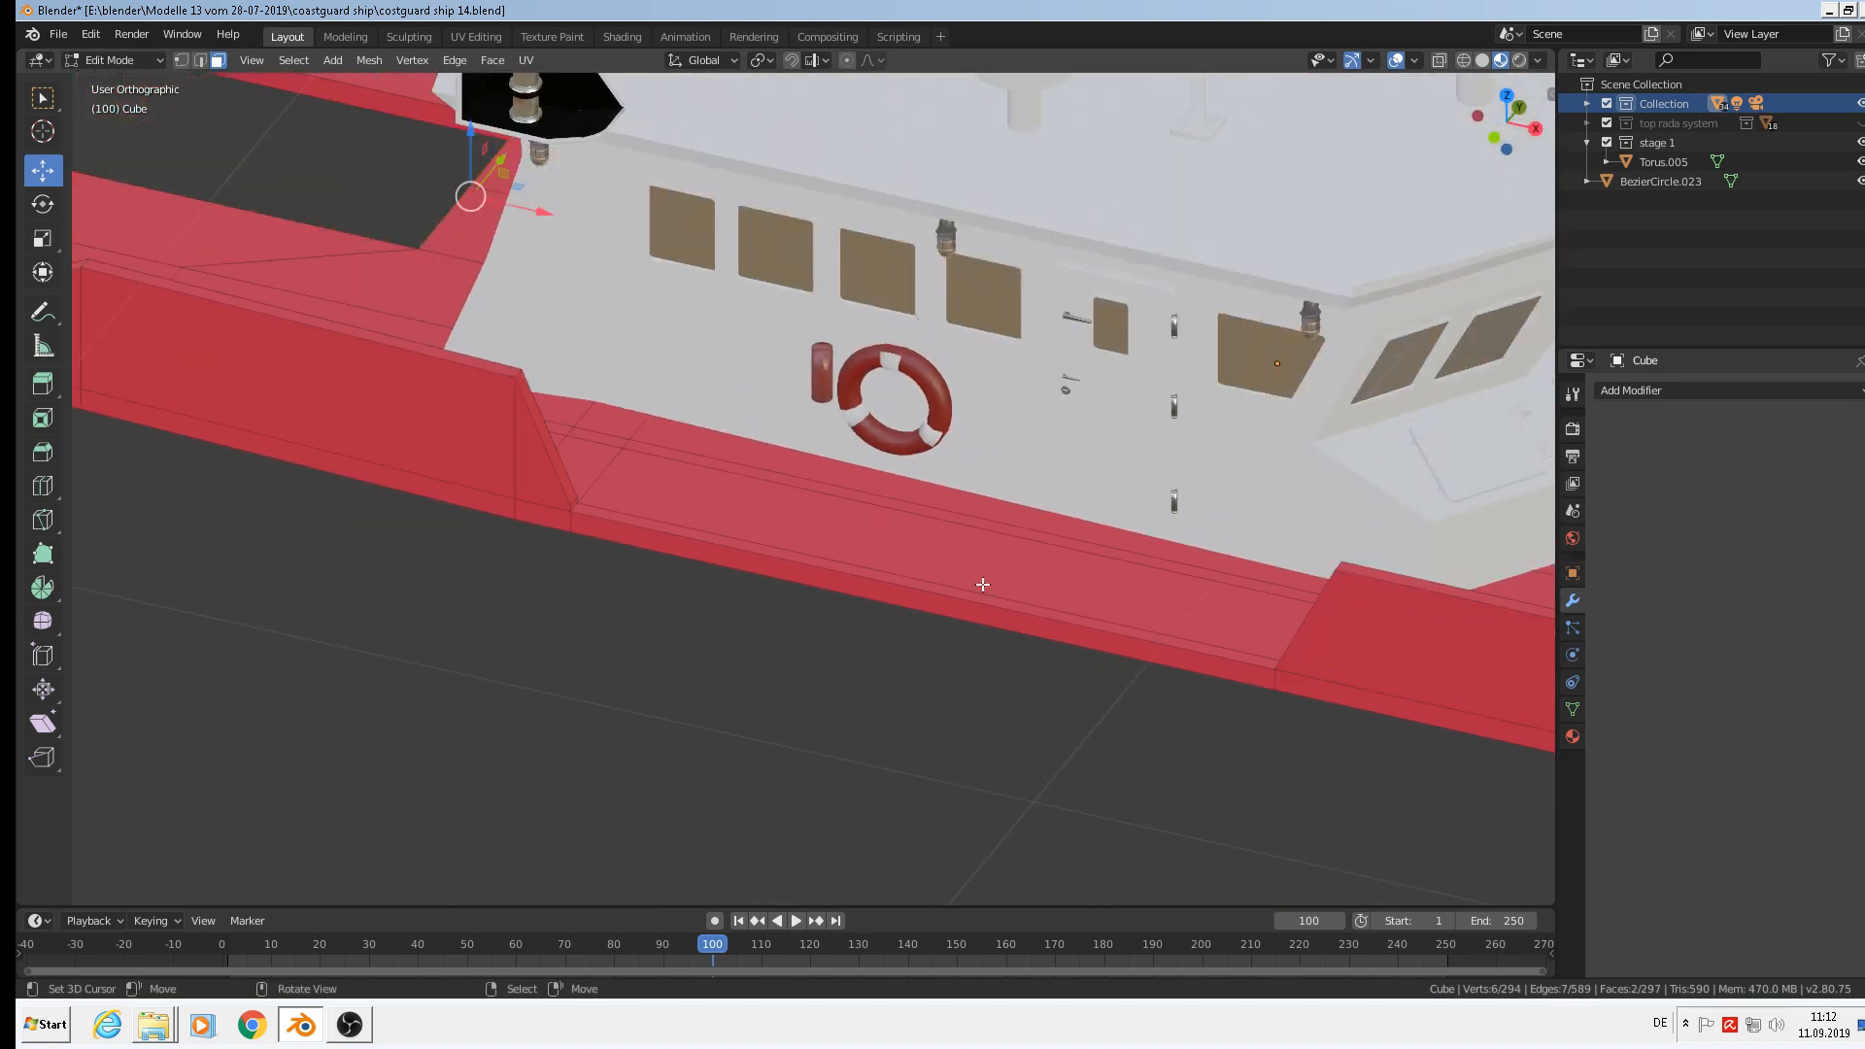
{"action": "middle_click_drag", "start_coordinate": [1026, 598], "coordinate": [986, 495]}
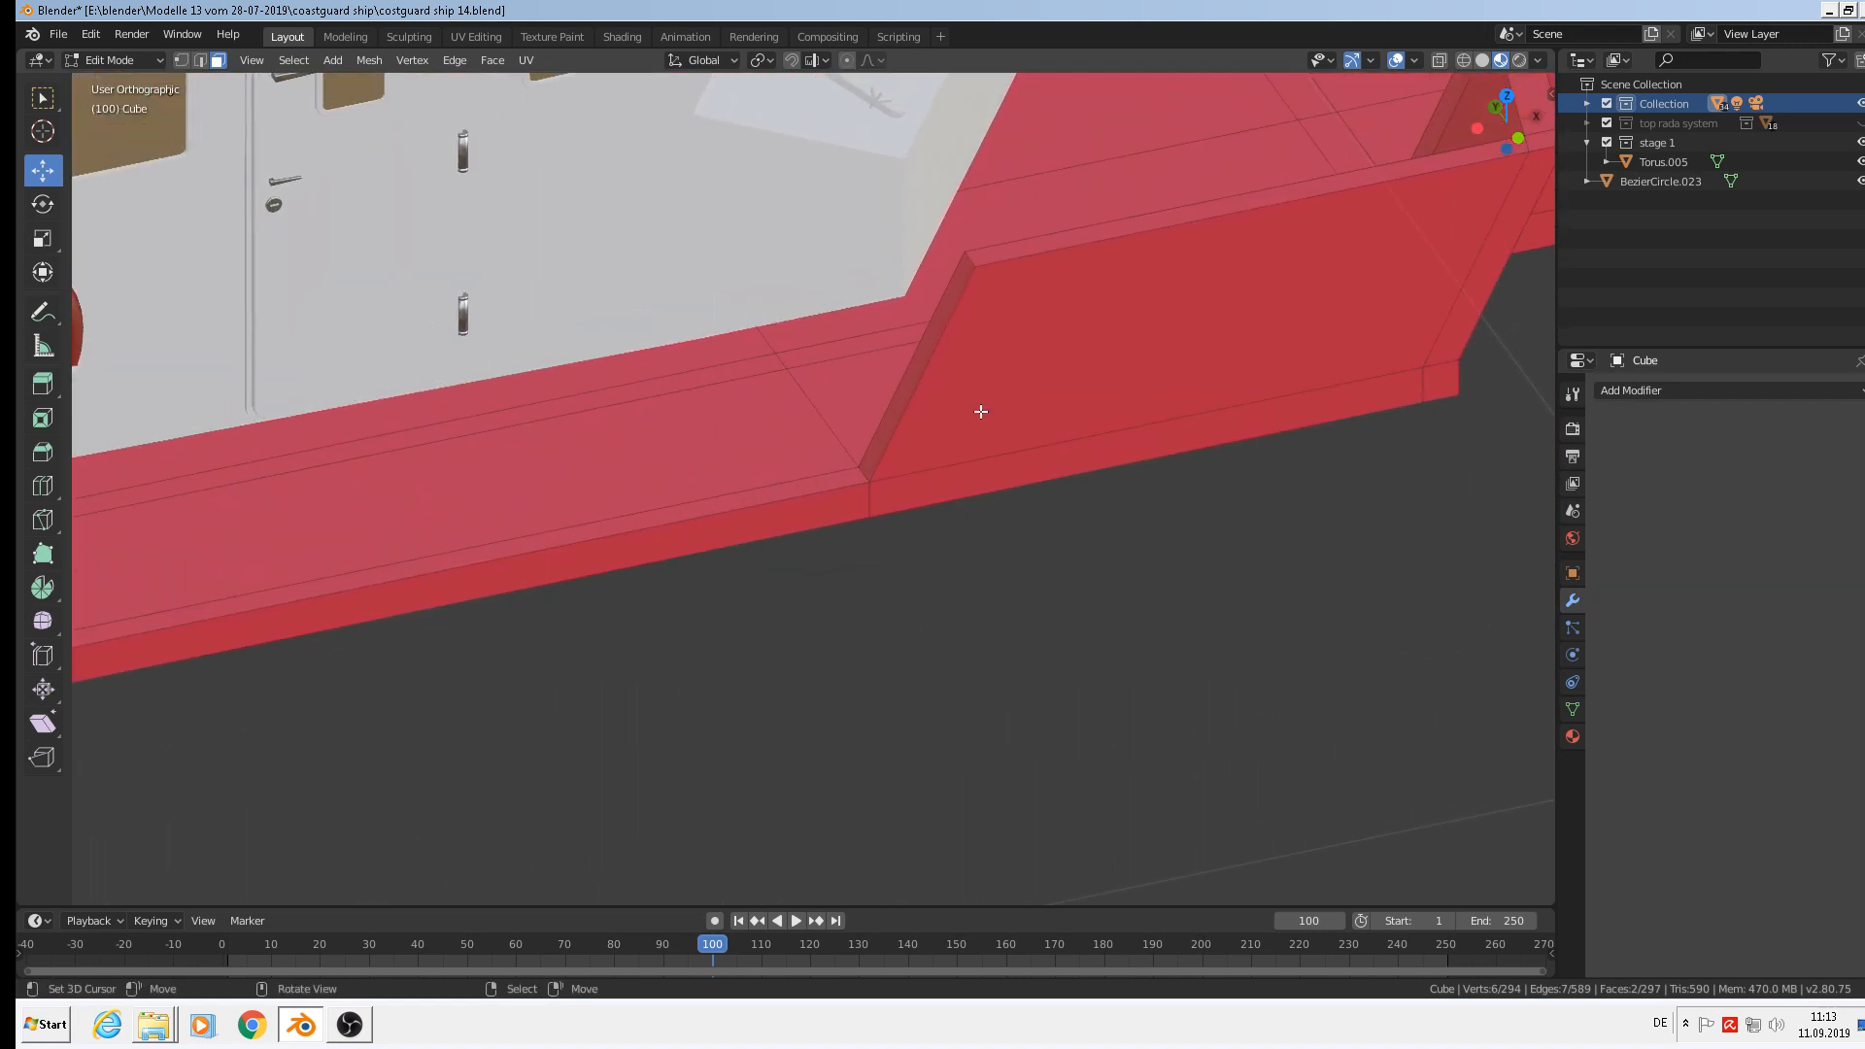
{"action": "key", "text": "ctrl+r"}
{"action": "left_click", "coordinate": [928, 401]}
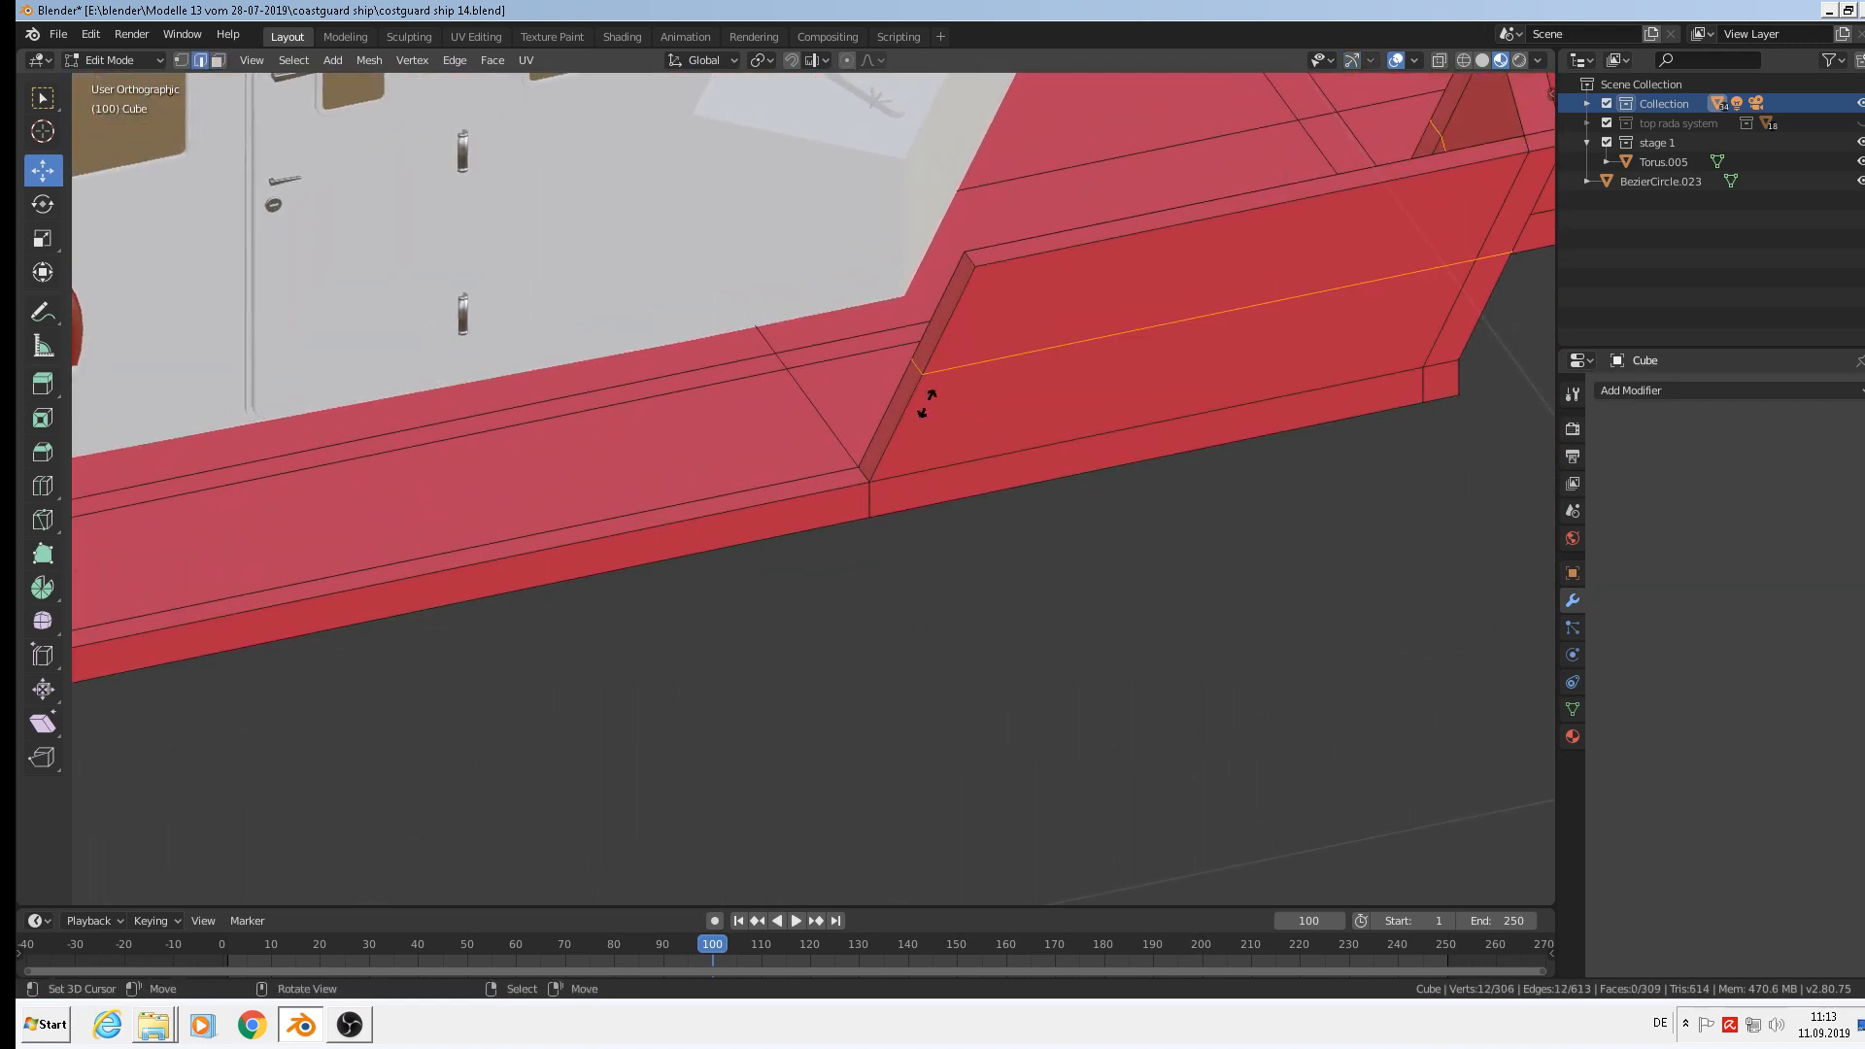
{"action": "left_click", "coordinate": [873, 486]}
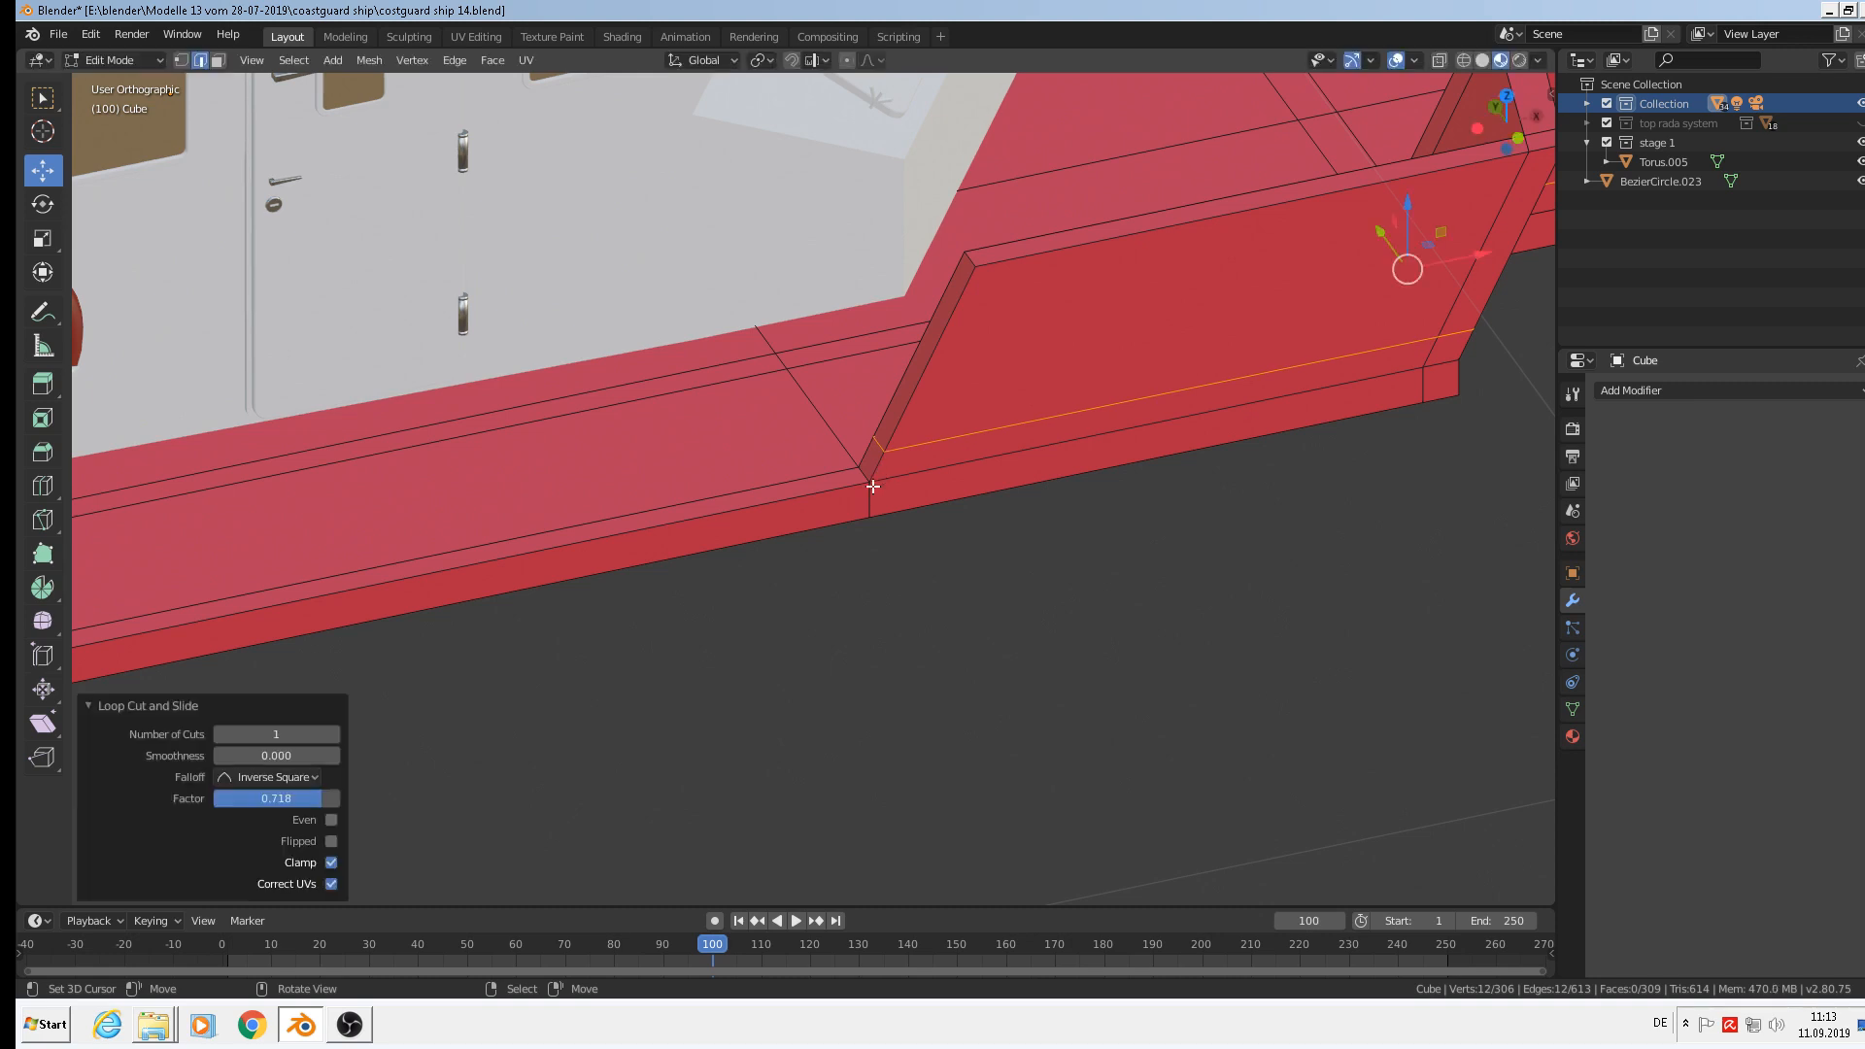
Raise the short edge at the foot of the rear bulwark's sloped end by about 0.017 m along Z.
{"action": "middle_click_drag", "start_coordinate": [723, 557], "coordinate": [1166, 434], "text": "shift"}
{"action": "scroll", "coordinate": [1165, 433], "scroll_direction": "down", "scroll_amount": 3}
{"action": "middle_click_drag", "start_coordinate": [642, 491], "coordinate": [757, 466], "text": "shift"}
{"action": "middle_click_drag", "start_coordinate": [455, 562], "coordinate": [749, 486], "text": "shift"}
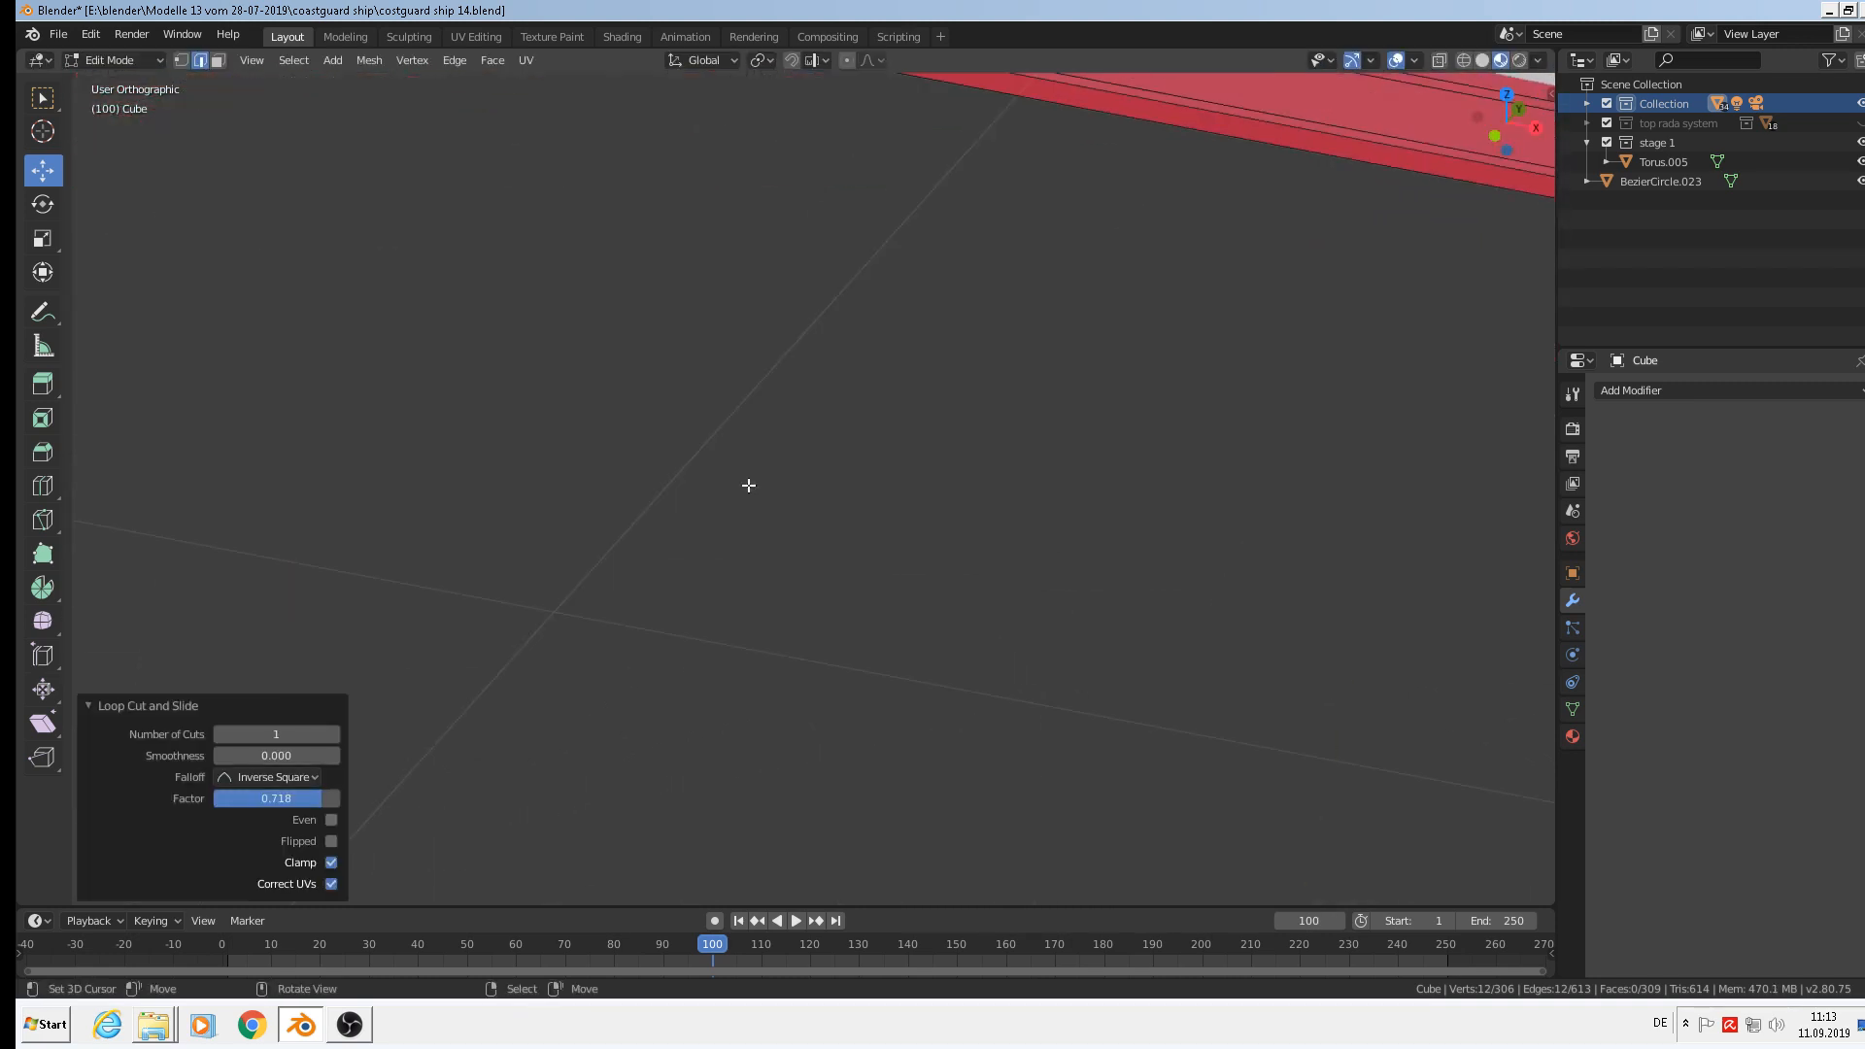
{"action": "middle_click_drag", "start_coordinate": [939, 173], "coordinate": [849, 673], "text": "shift"}
{"action": "scroll", "coordinate": [766, 515], "scroll_direction": "up", "scroll_amount": 4}
{"action": "right_click", "coordinate": [774, 490]}
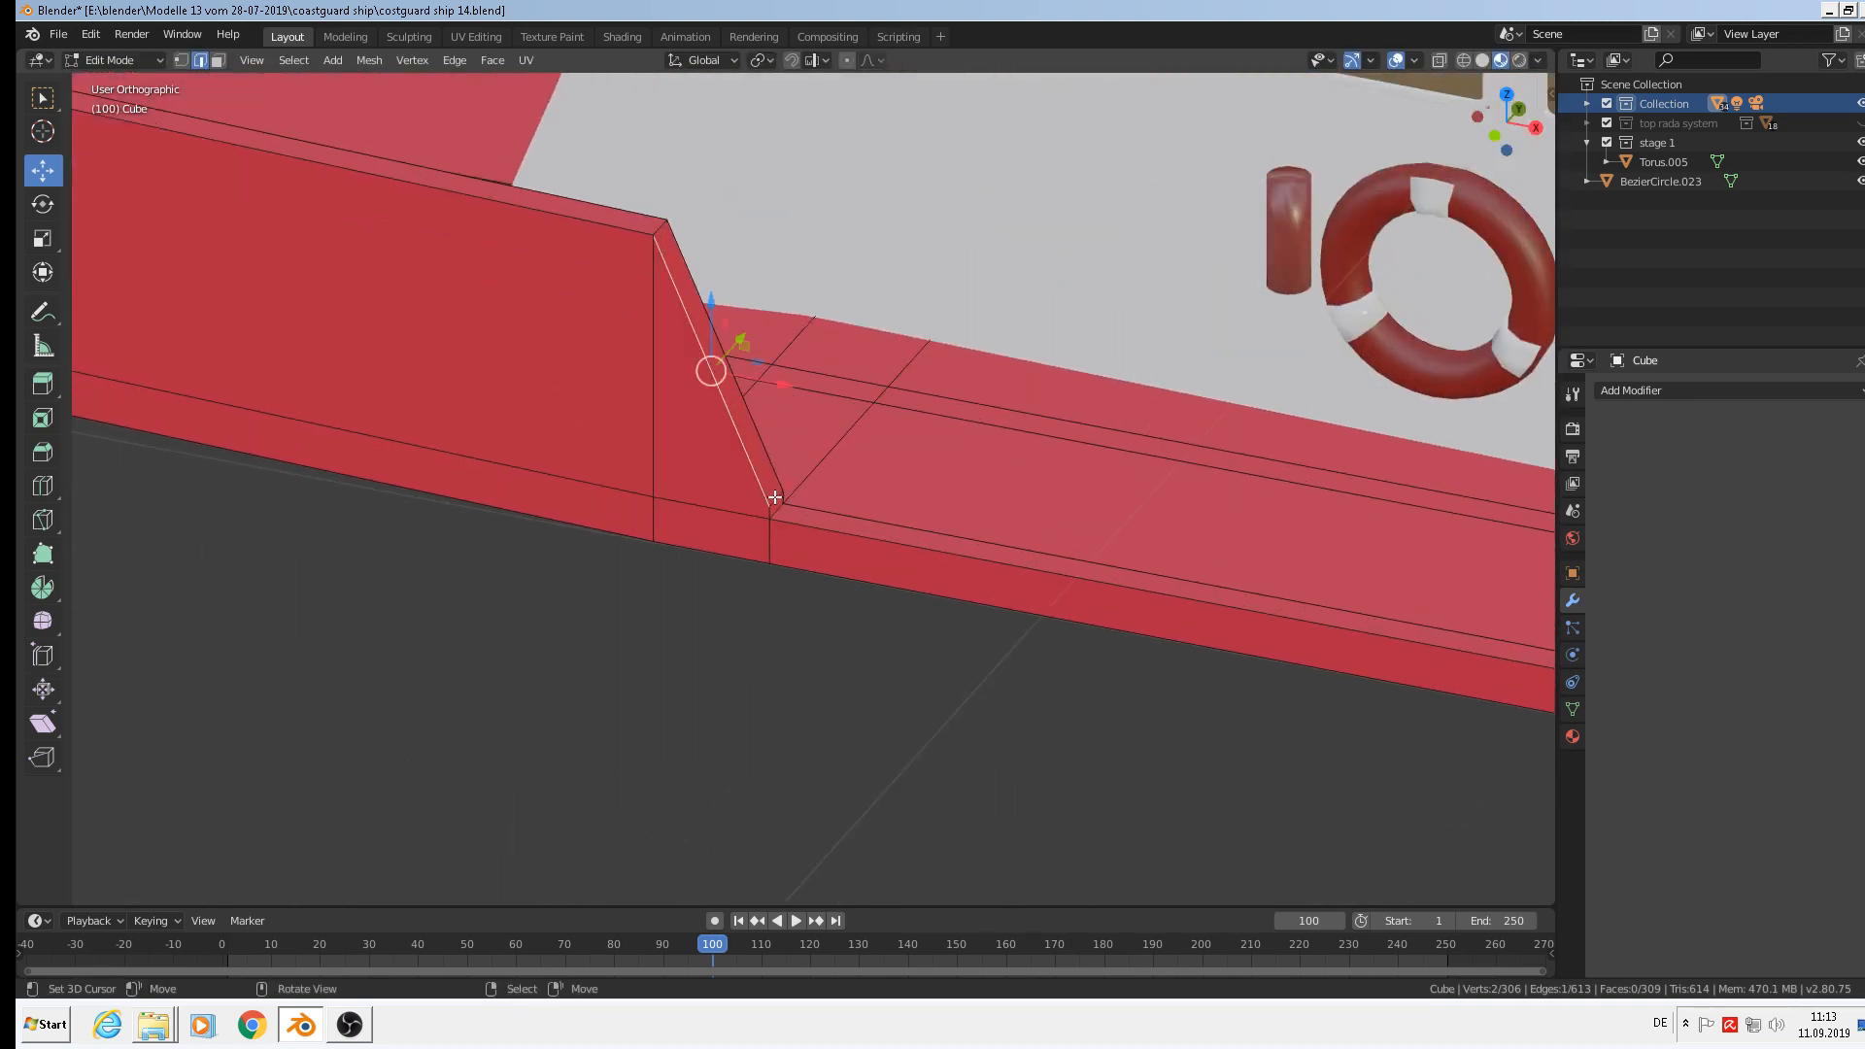
{"action": "scroll", "coordinate": [774, 495], "scroll_direction": "down", "scroll_amount": 3}
{"action": "key", "text": "g"}
{"action": "key", "text": "z"}
{"action": "left_click", "coordinate": [777, 440]}
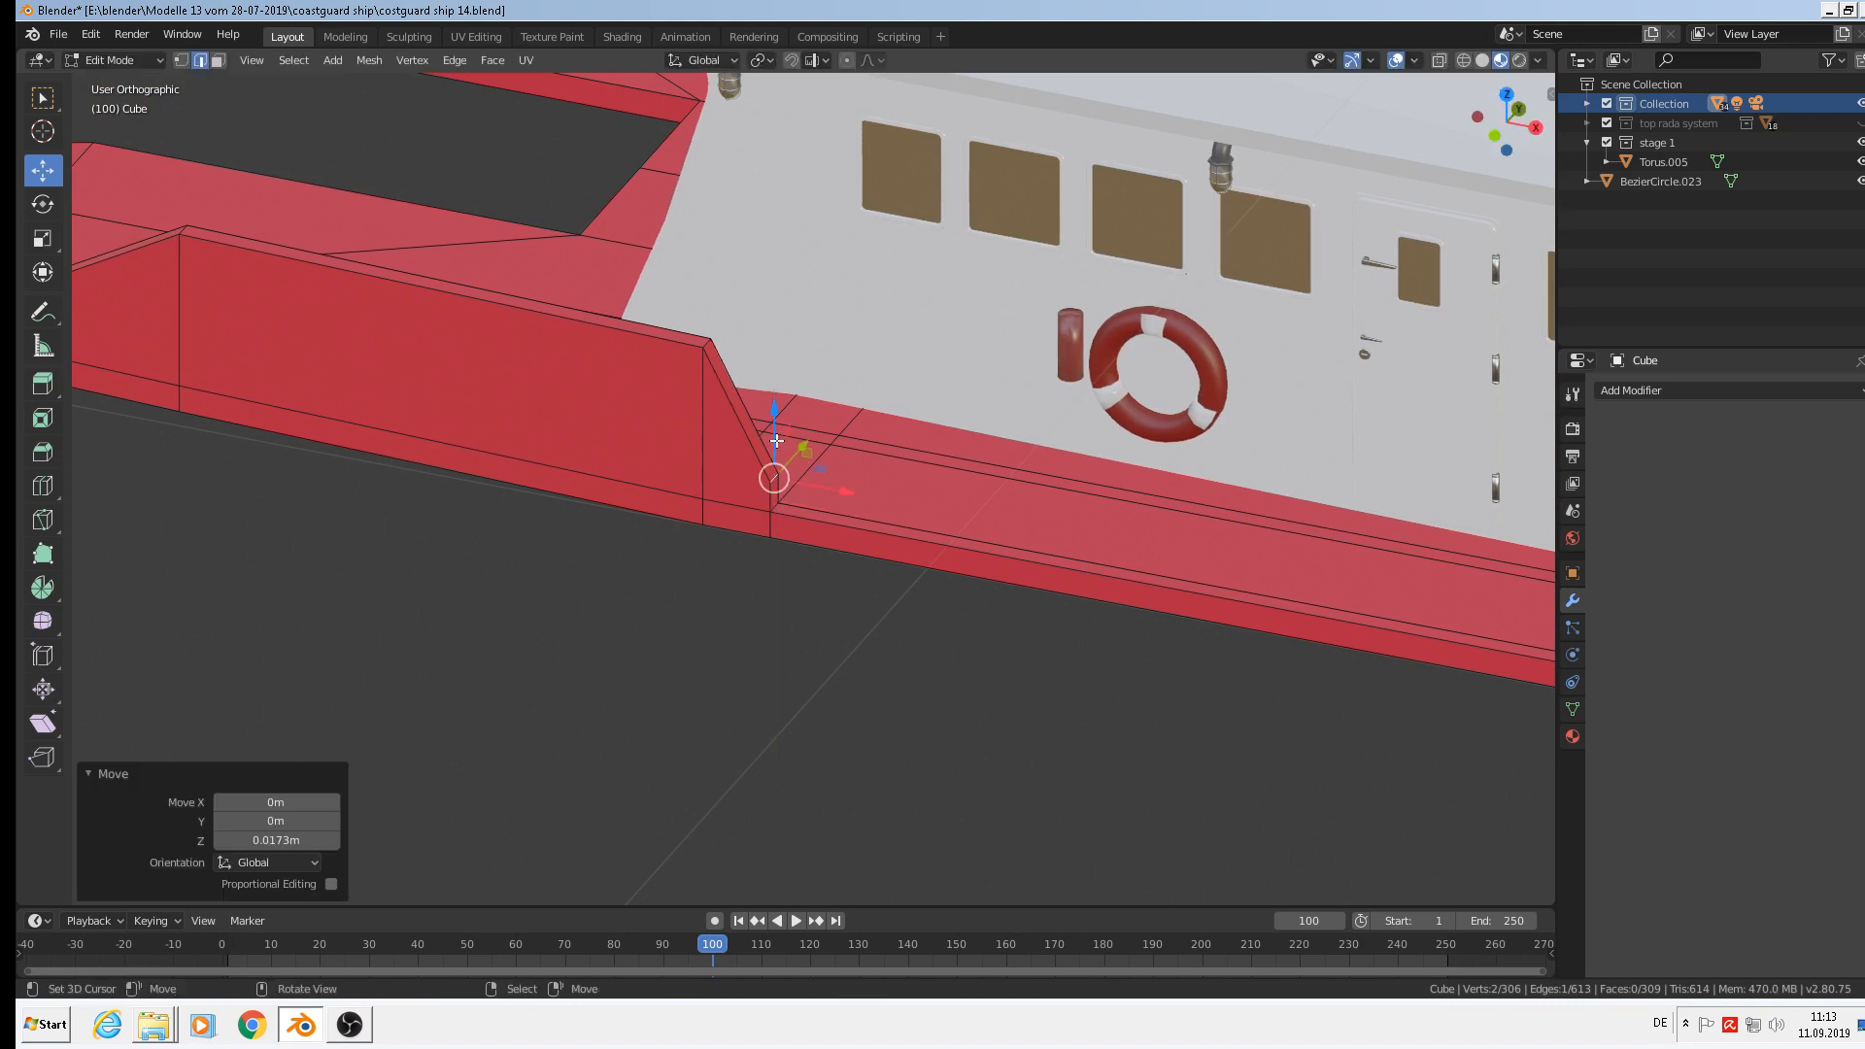
Bridge the two small end faces at the feet of the facing bulwark slopes on the deck plate's starboard side using Bridge Edge Loops.
{"action": "scroll", "coordinate": [777, 440], "scroll_direction": "down", "scroll_amount": 3}
{"action": "middle_click_drag", "start_coordinate": [1156, 612], "coordinate": [921, 441], "text": "shift"}
{"action": "middle_click_drag", "start_coordinate": [922, 440], "coordinate": [930, 440]}
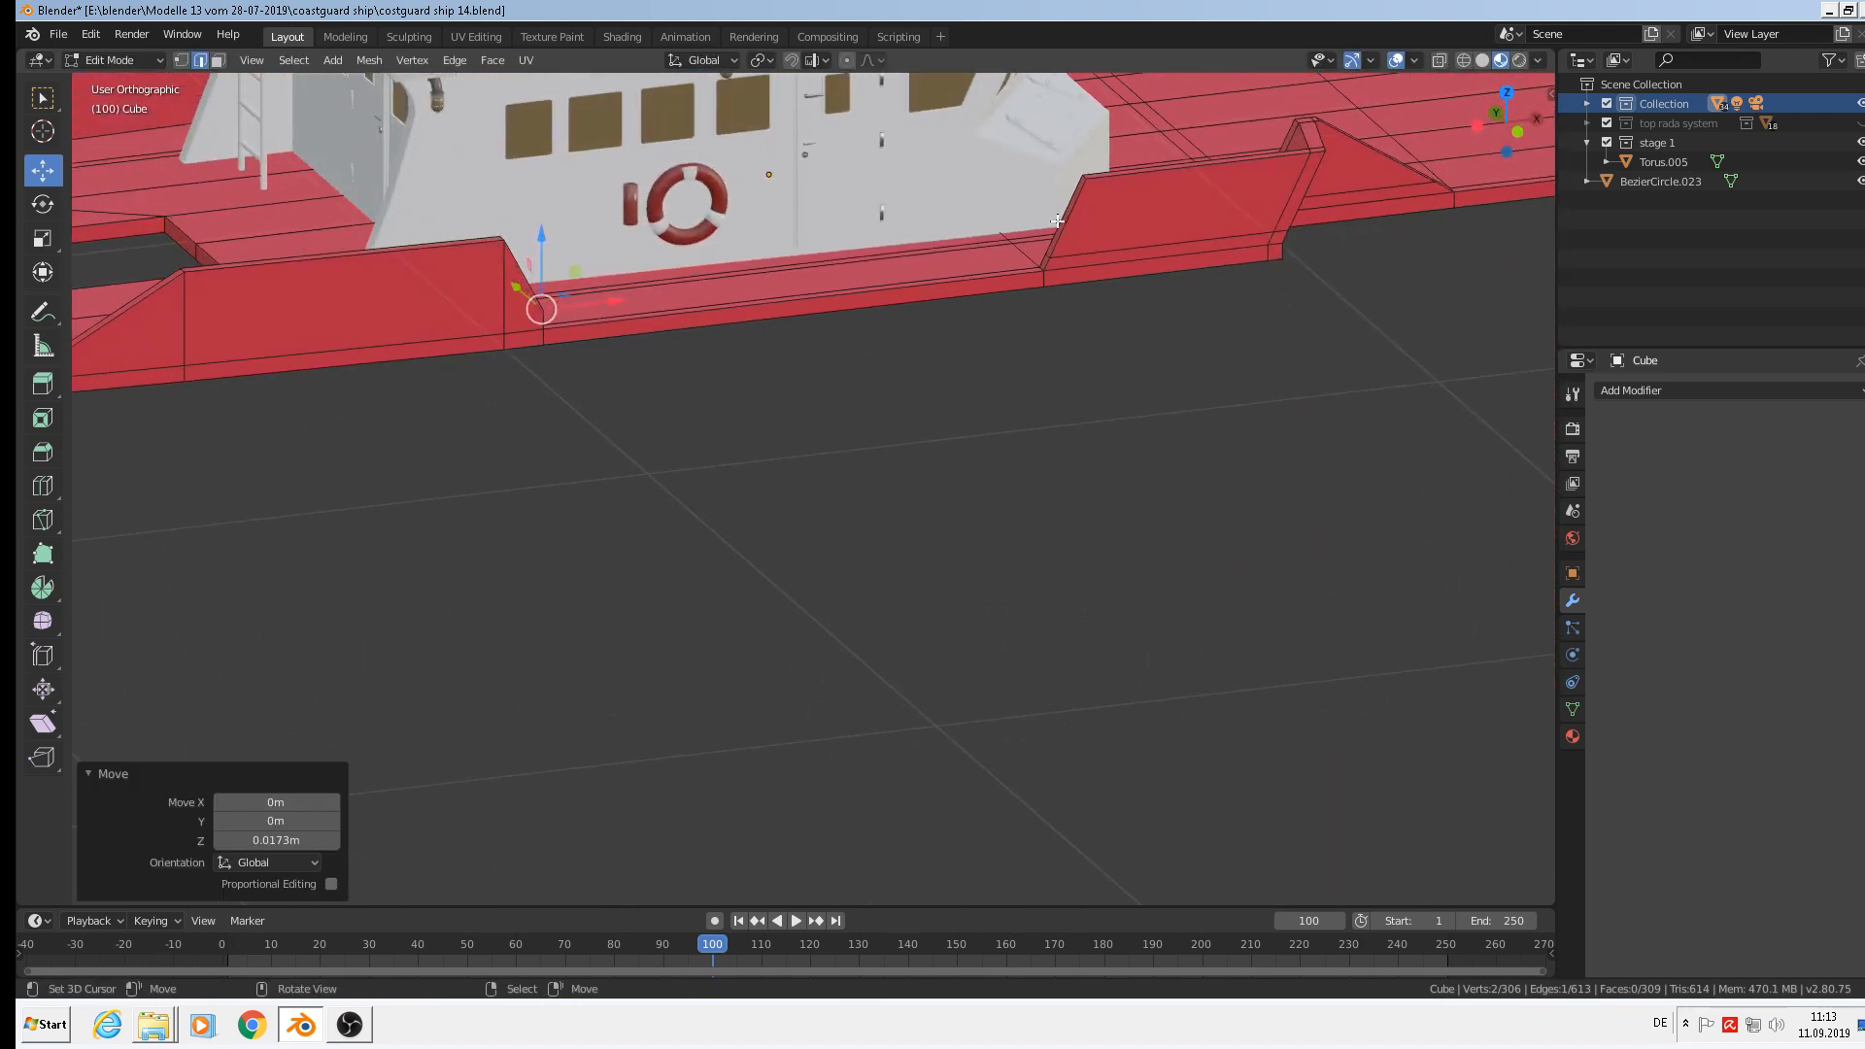
{"action": "scroll", "coordinate": [647, 404], "scroll_direction": "up", "scroll_amount": 1}
{"action": "left_click", "coordinate": [218, 60]}
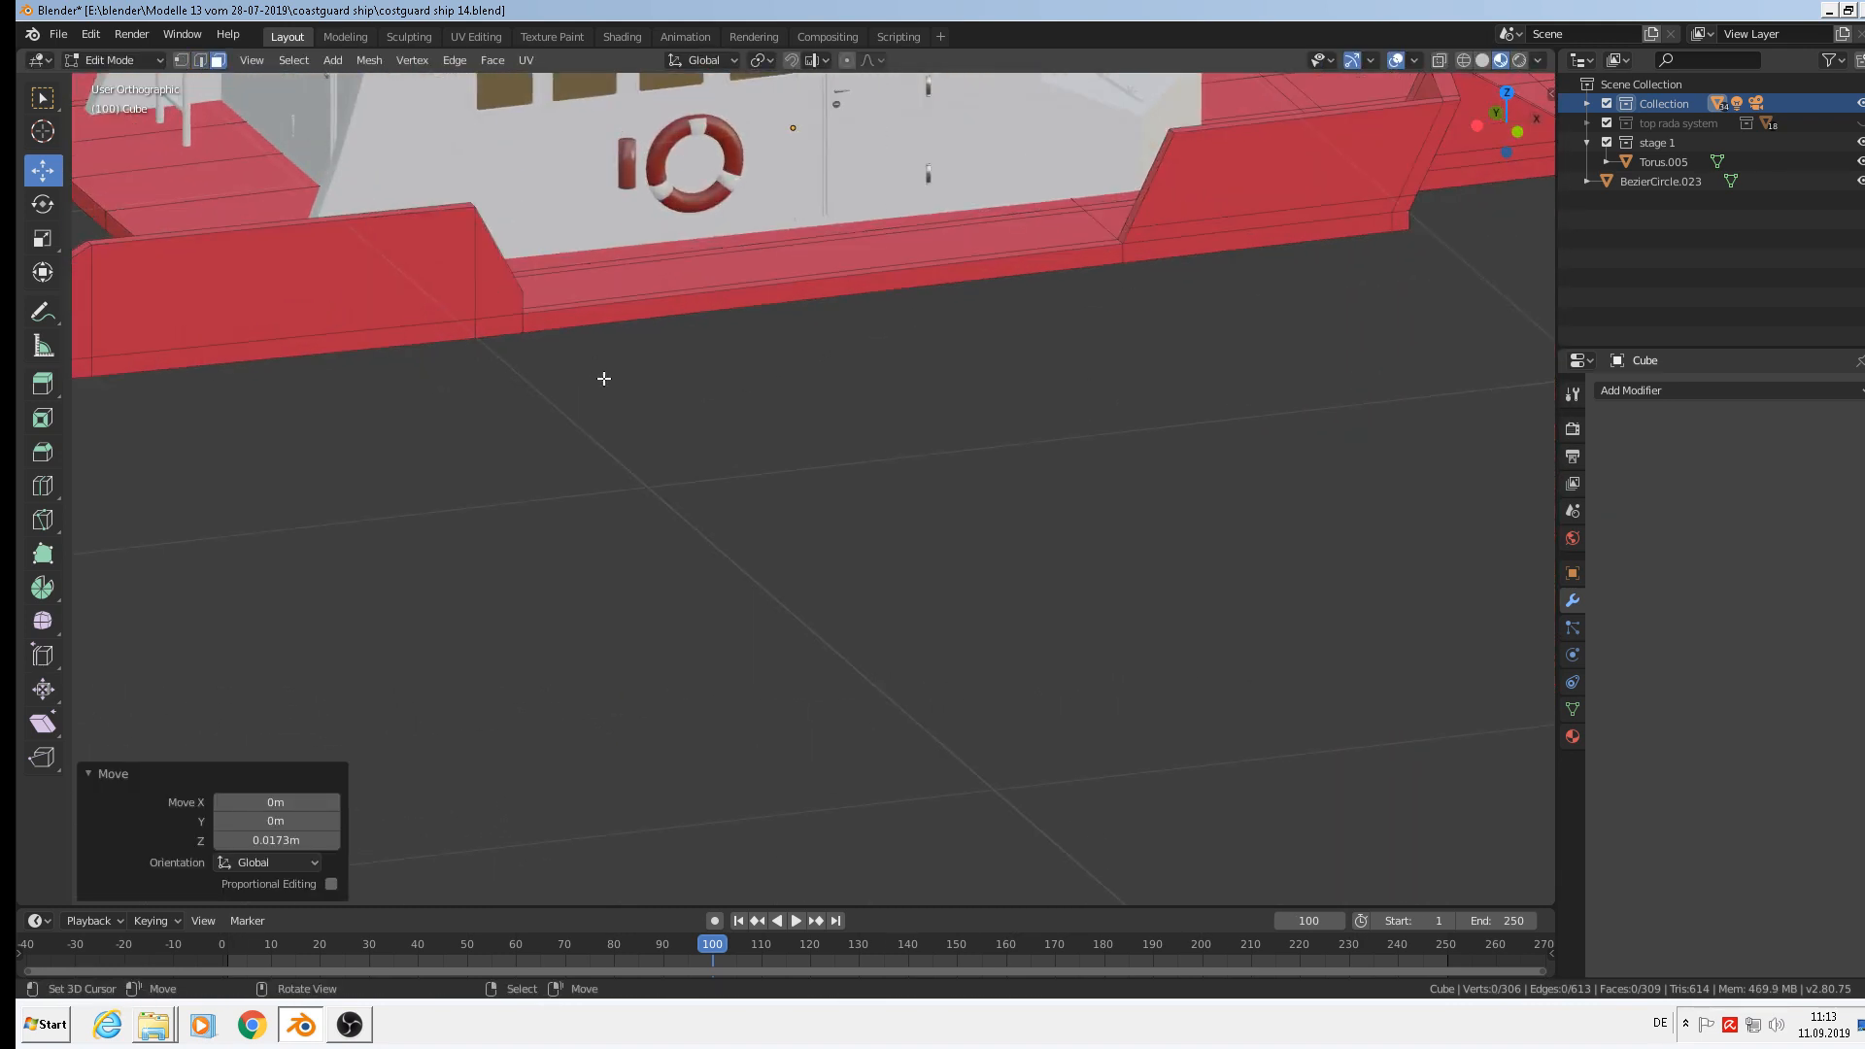
{"action": "middle_click_drag", "start_coordinate": [604, 379], "coordinate": [492, 308]}
{"action": "left_click", "coordinate": [526, 300]}
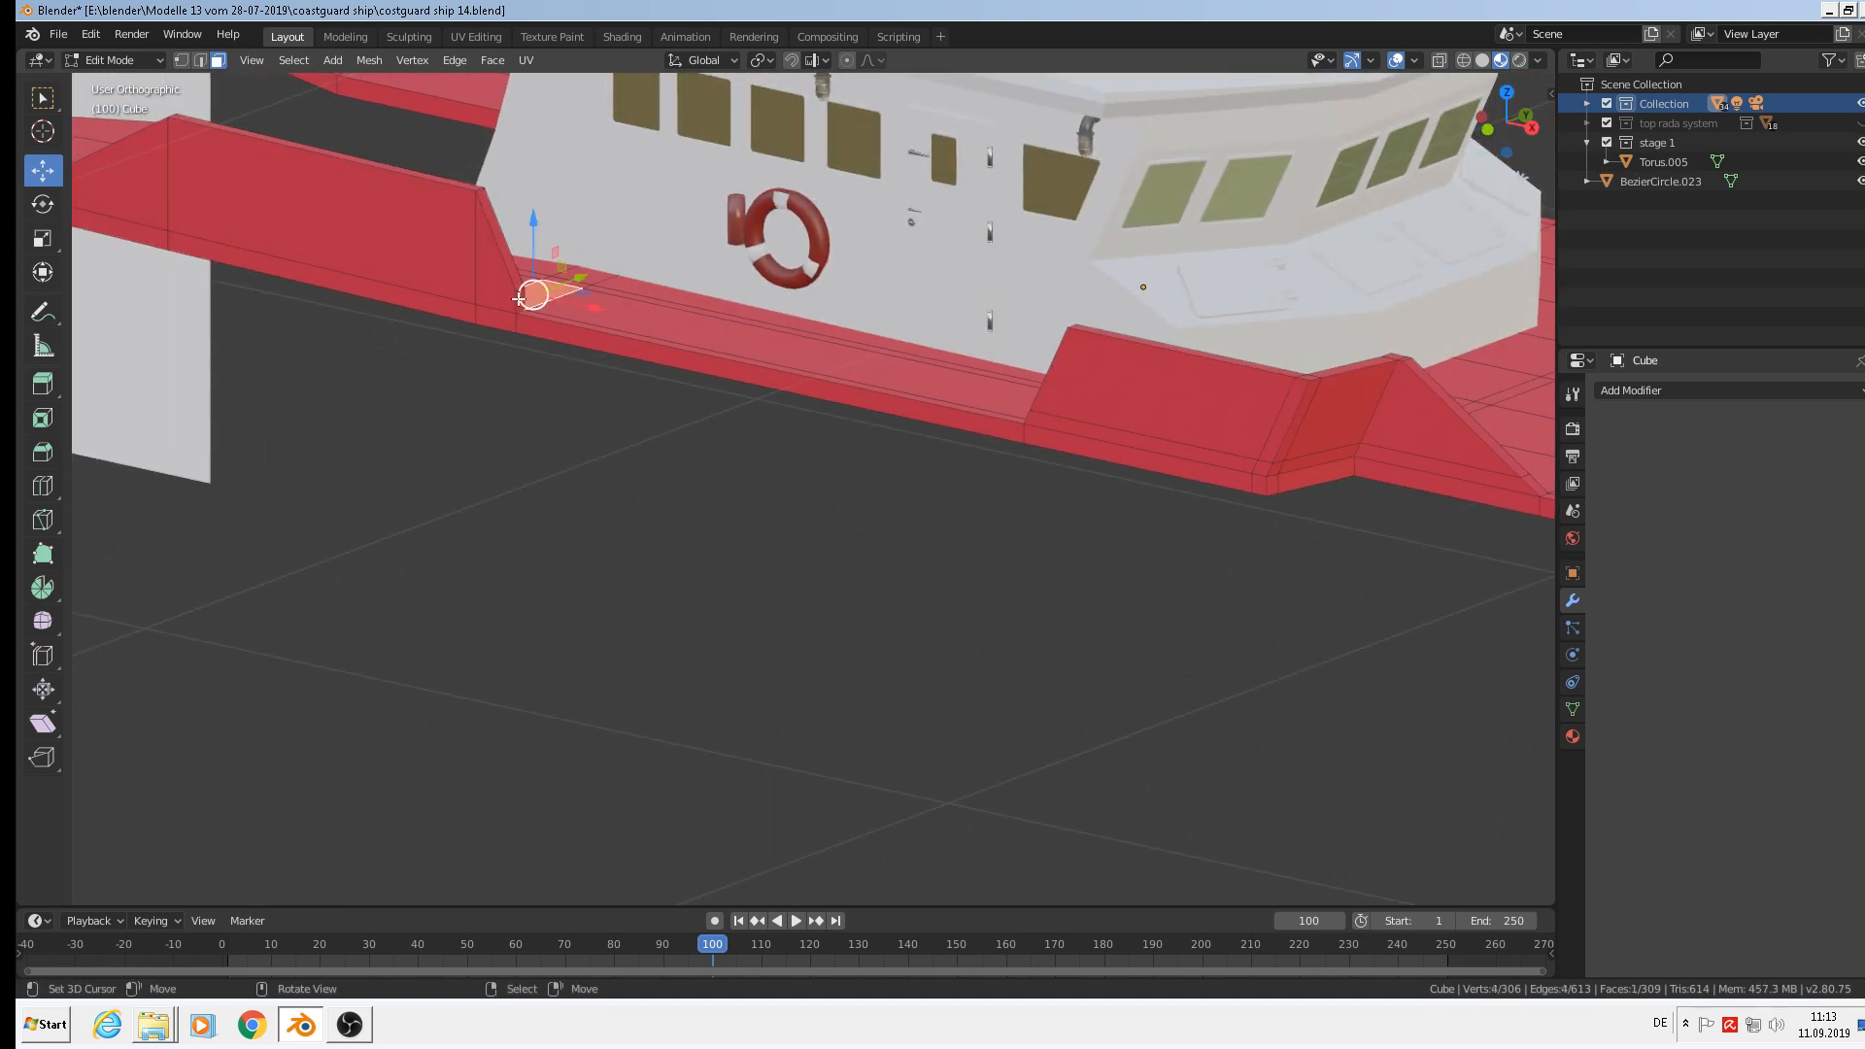
{"action": "right_click", "coordinate": [519, 299]}
{"action": "middle_click_drag", "start_coordinate": [614, 342], "coordinate": [834, 354]}
{"action": "right_click", "coordinate": [908, 177], "text": "shift"}
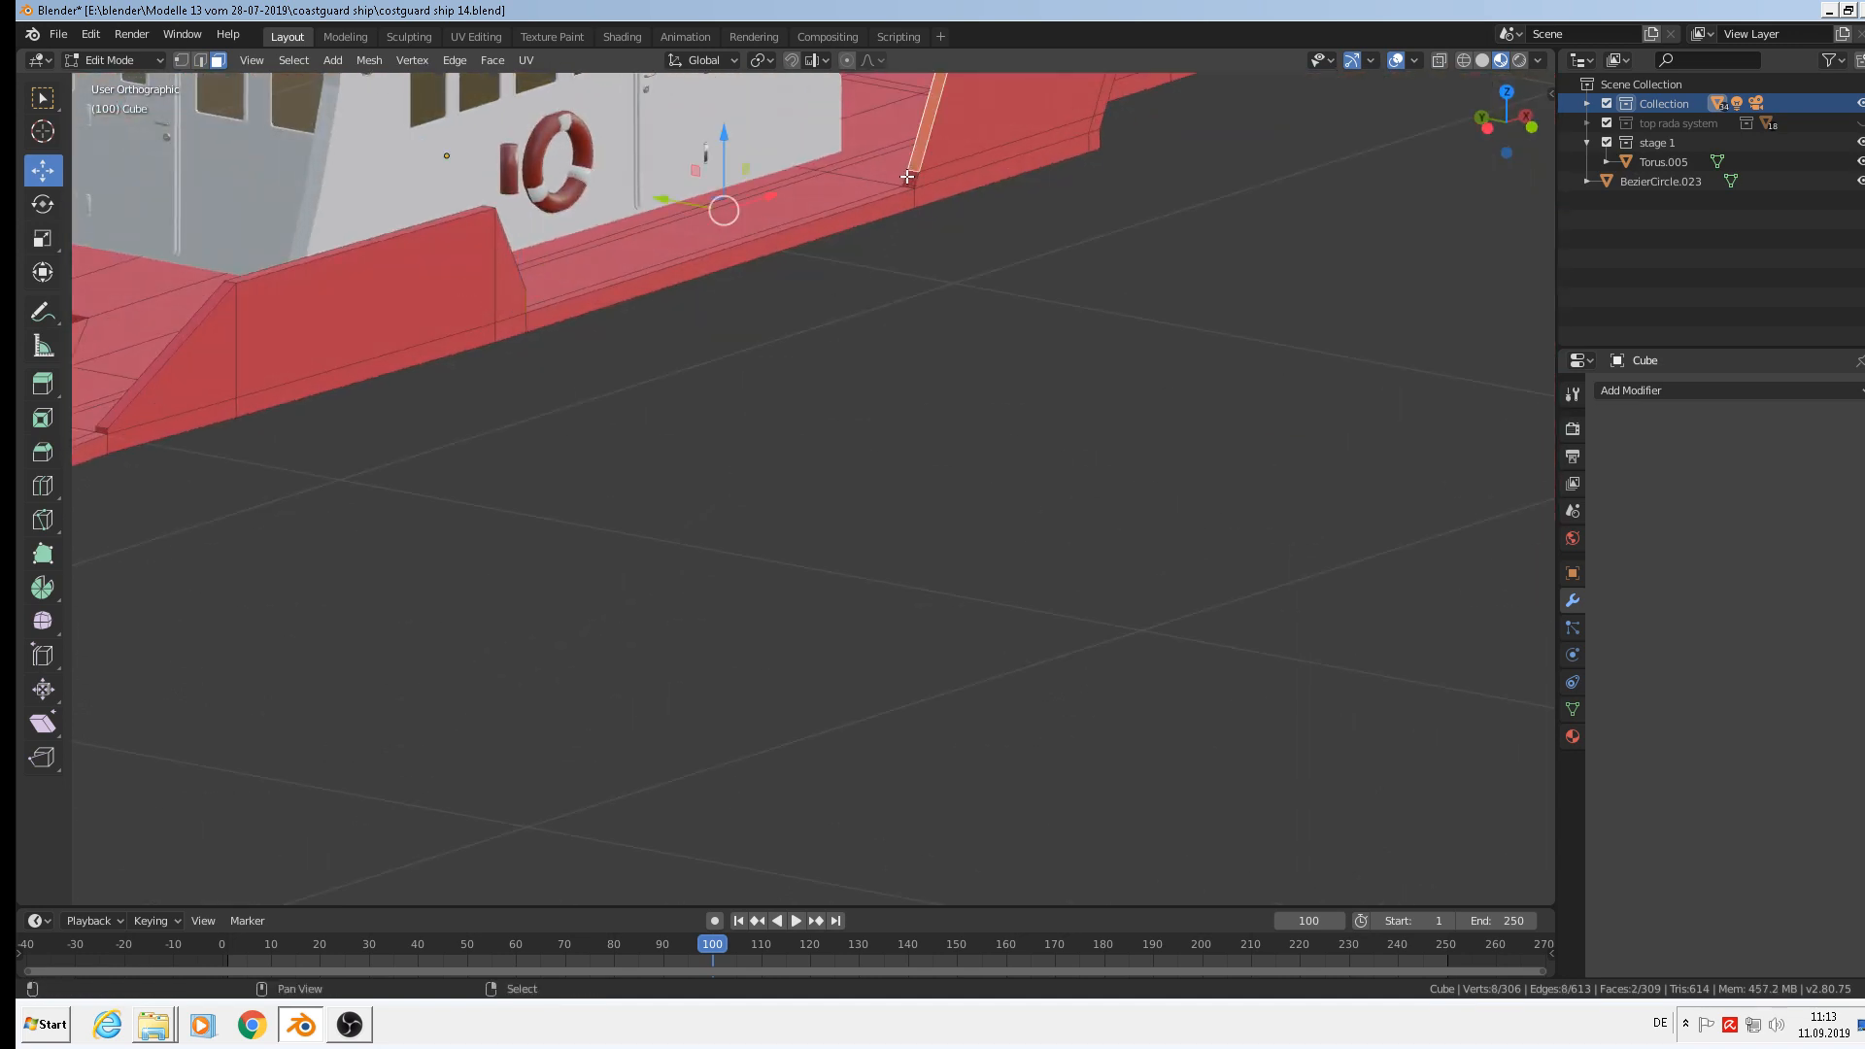
{"action": "right_click", "coordinate": [907, 177], "text": "shift"}
{"action": "right_click", "coordinate": [911, 155], "text": "shift"}
{"action": "right_click", "coordinate": [908, 178], "text": "shift"}
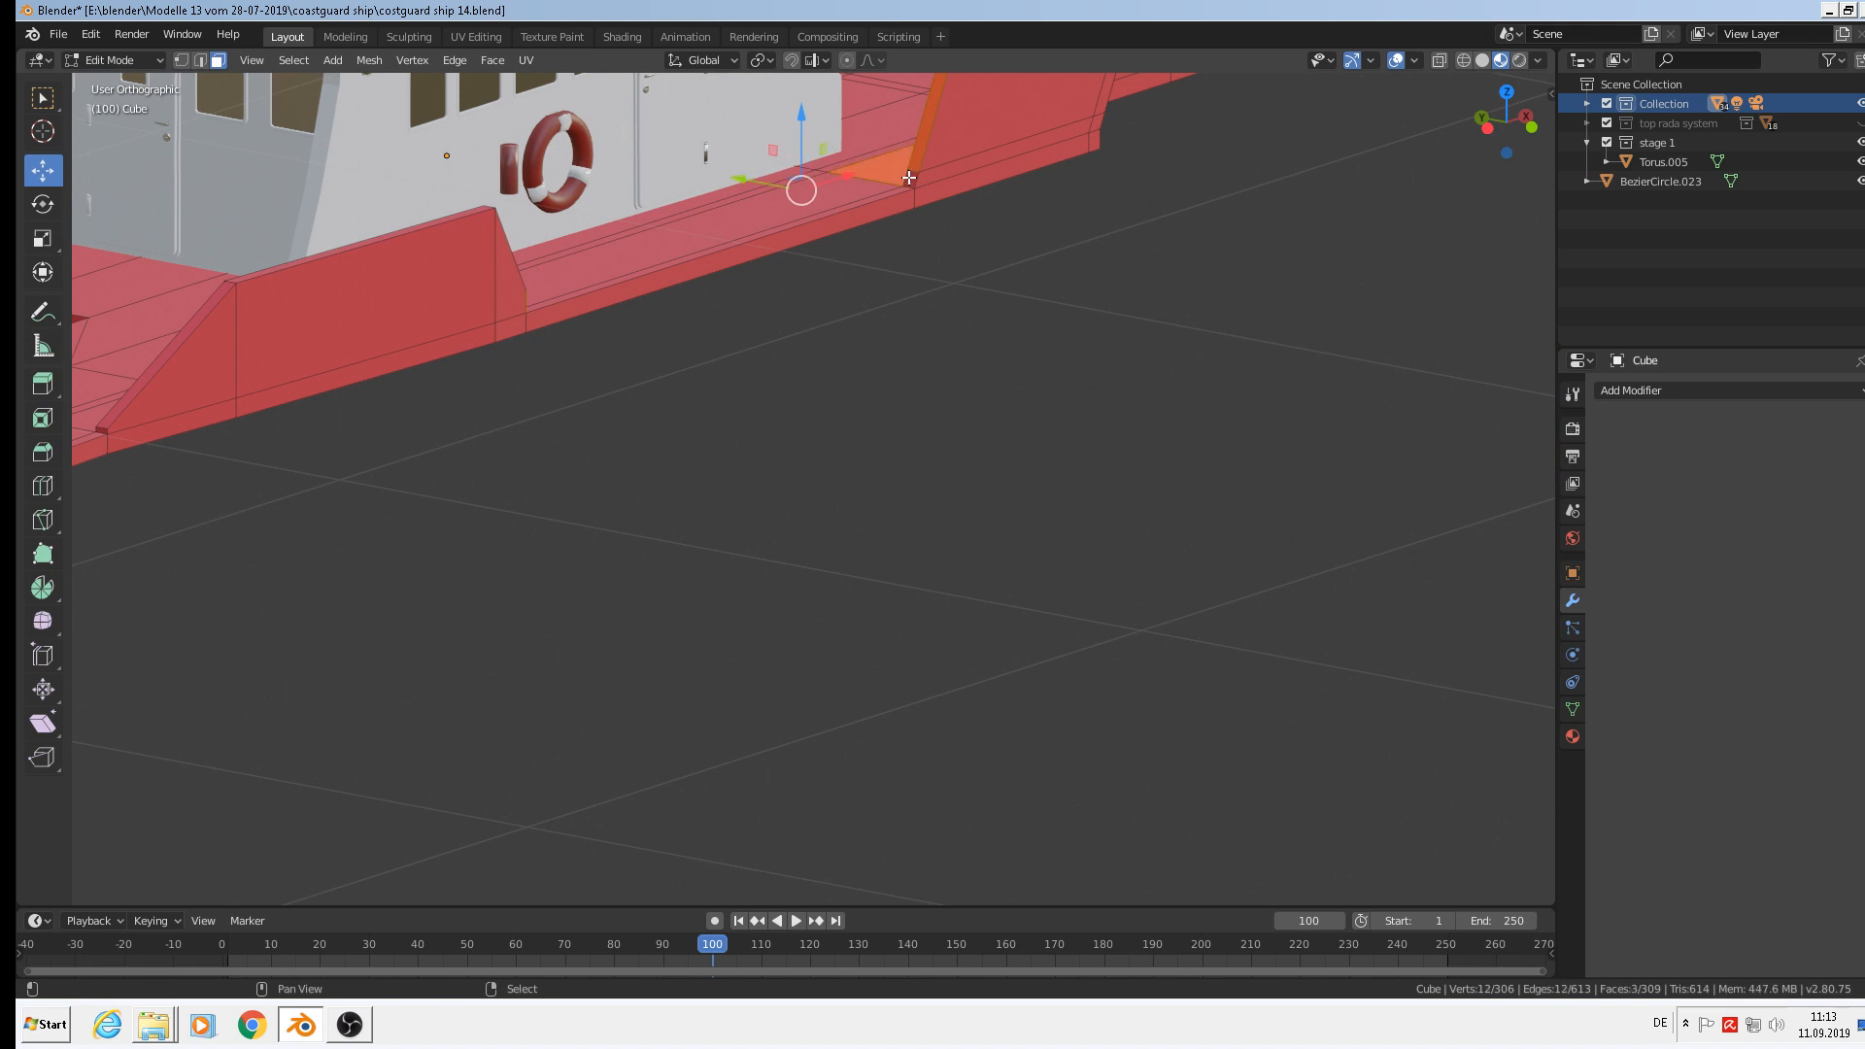
{"action": "right_click", "coordinate": [921, 148], "text": "shift"}
{"action": "right_click", "coordinate": [892, 166], "text": "shift"}
{"action": "right_click", "coordinate": [909, 178], "text": "shift"}
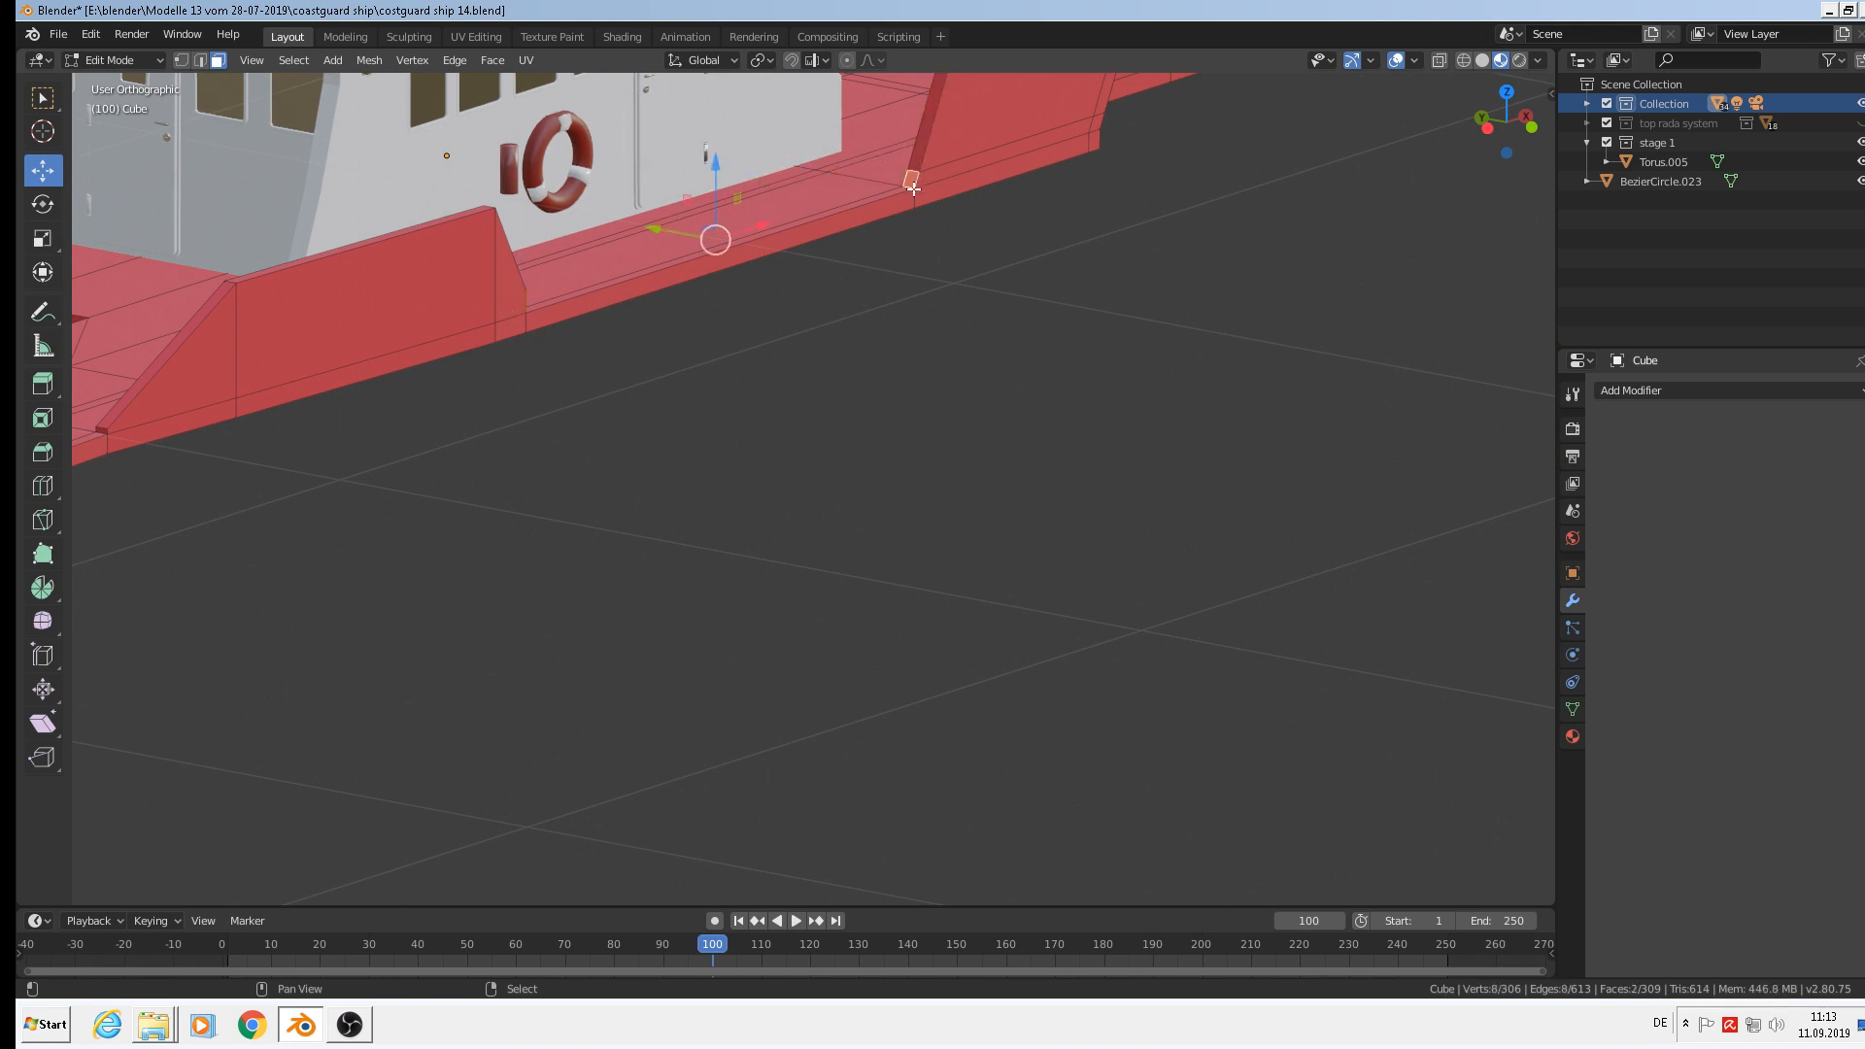
{"action": "key", "text": "F3"}
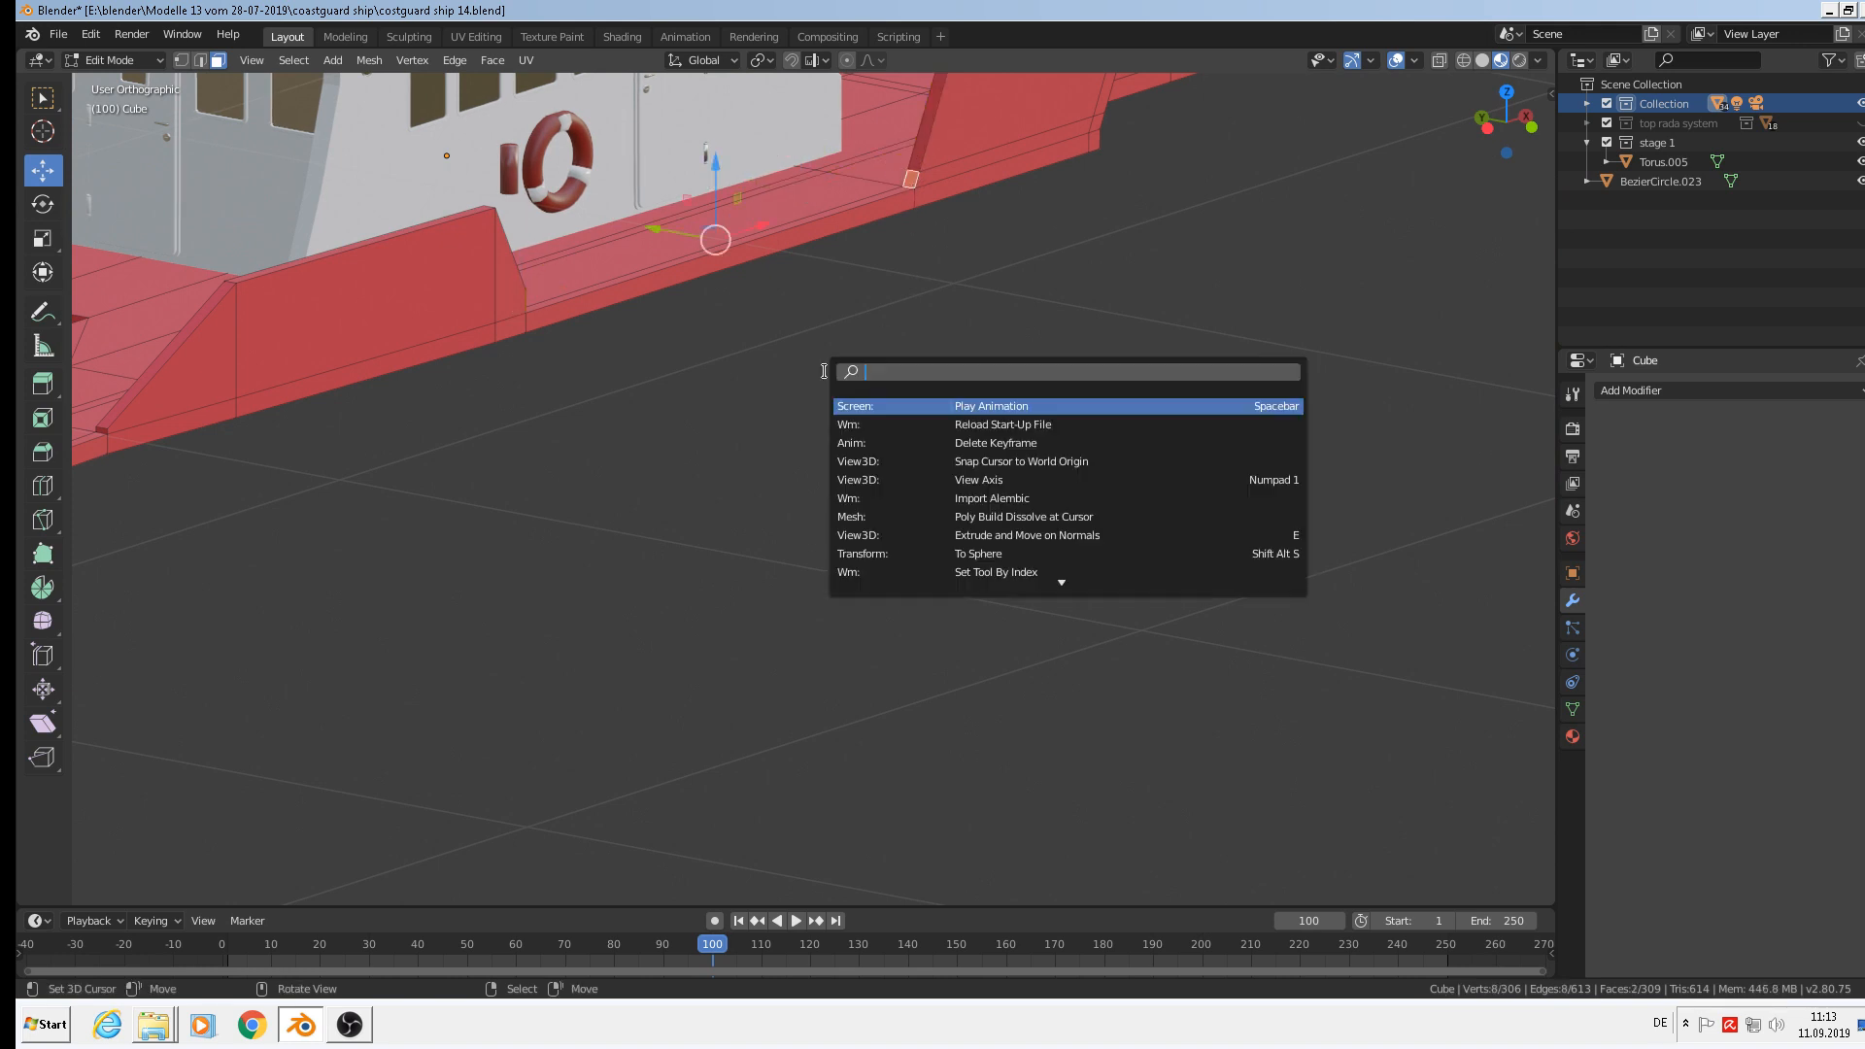
{"action": "type", "text": "BRI"}
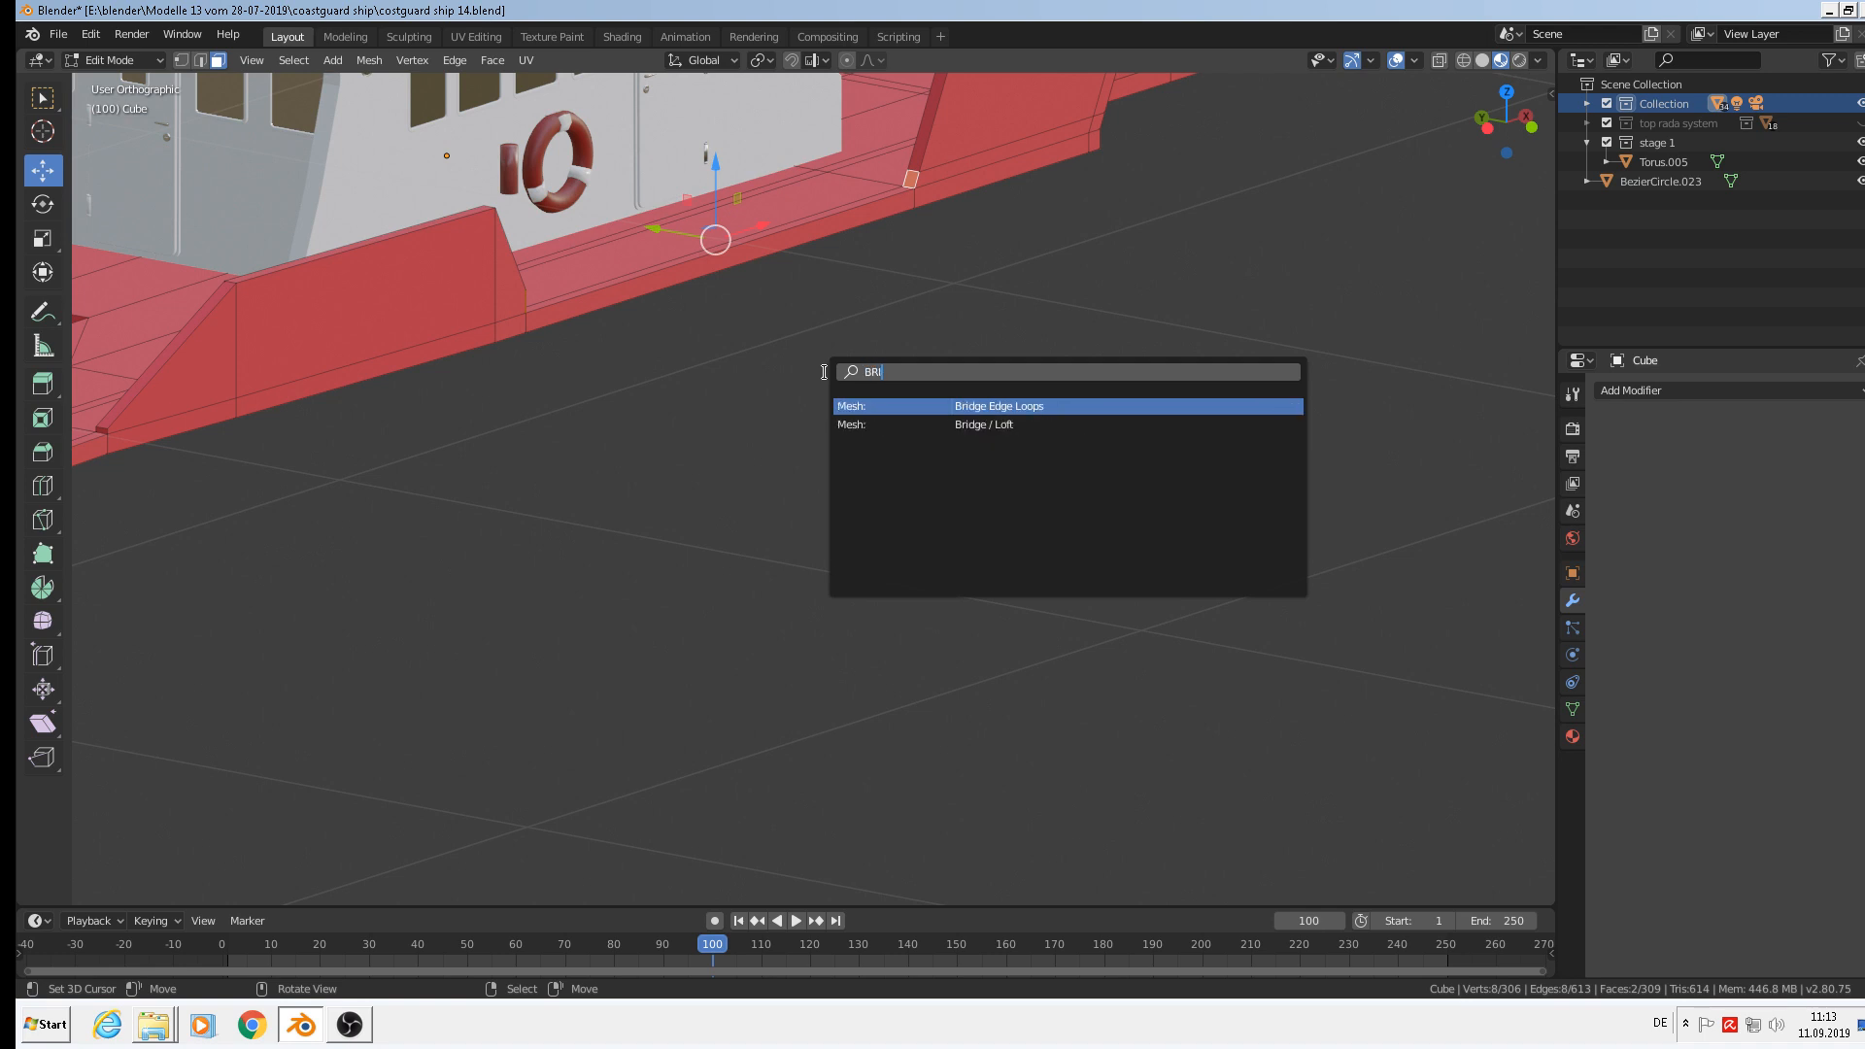
{"action": "left_click", "coordinate": [983, 406]}
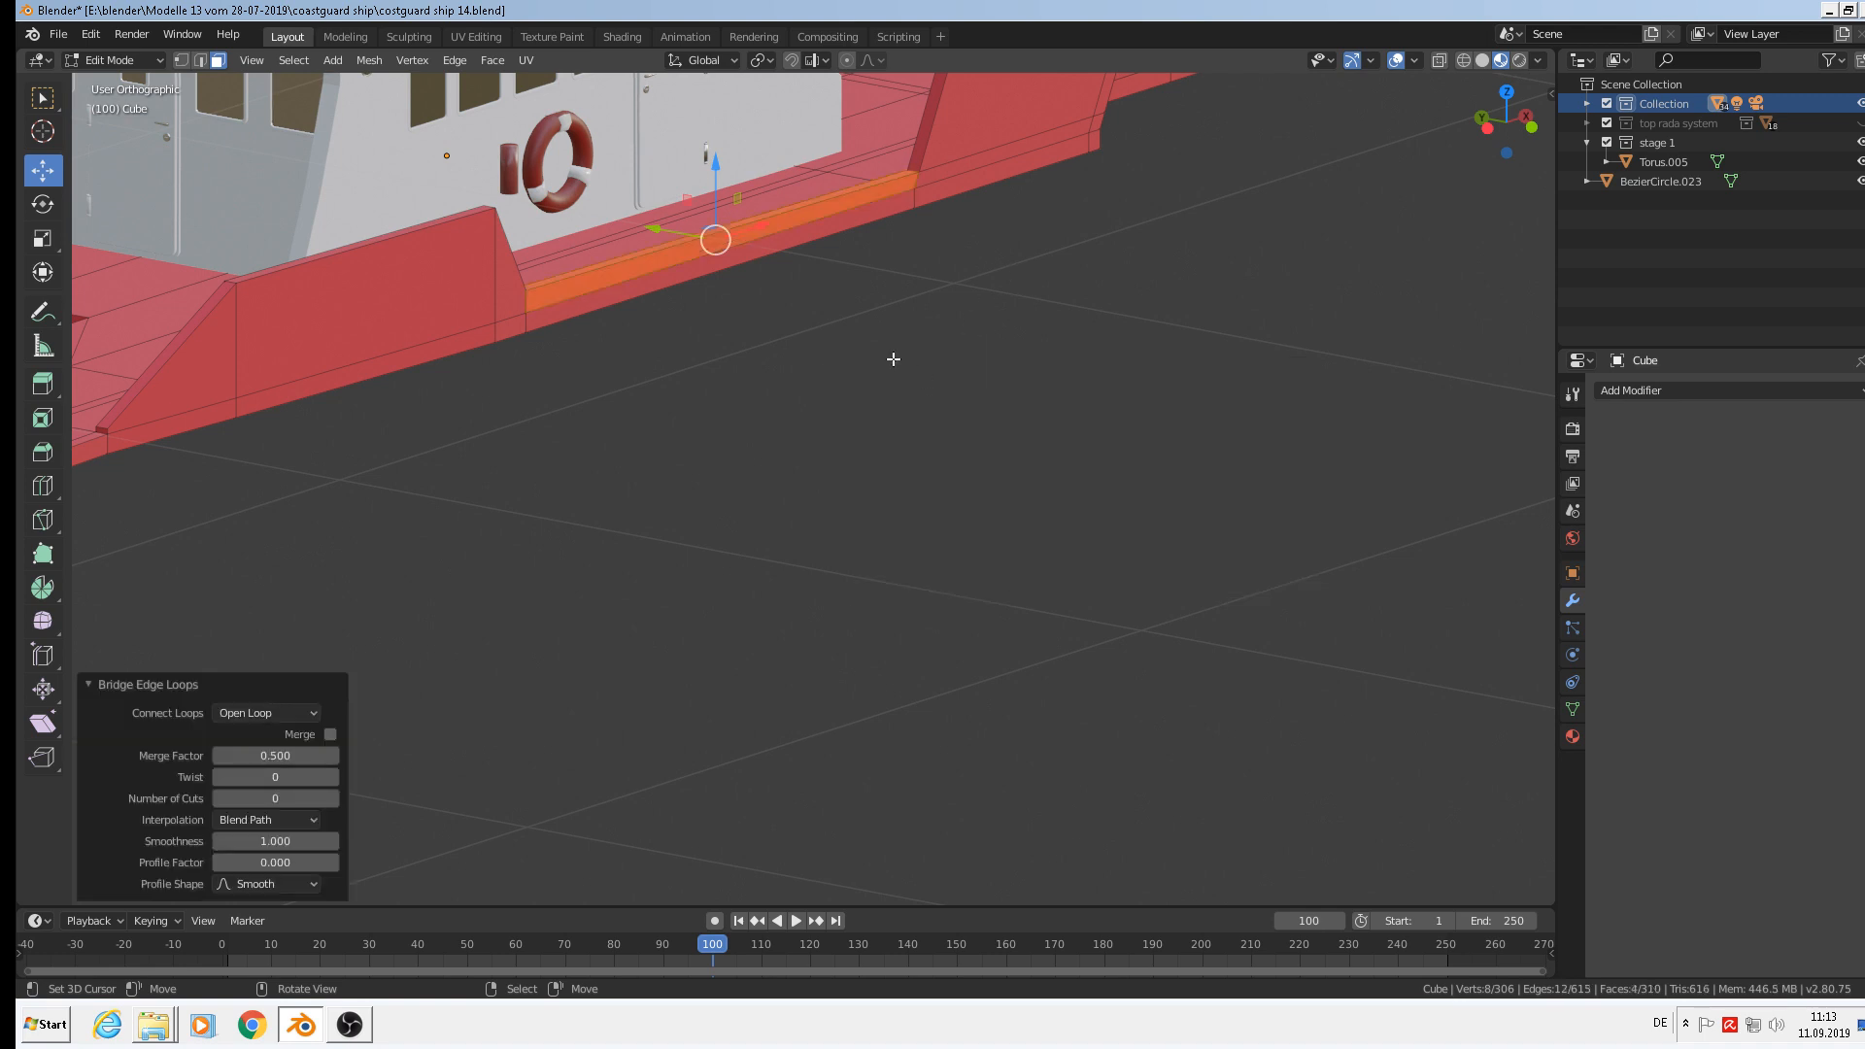
{"action": "key", "text": "Tab"}
{"action": "middle_click_drag", "start_coordinate": [874, 354], "coordinate": [741, 538]}
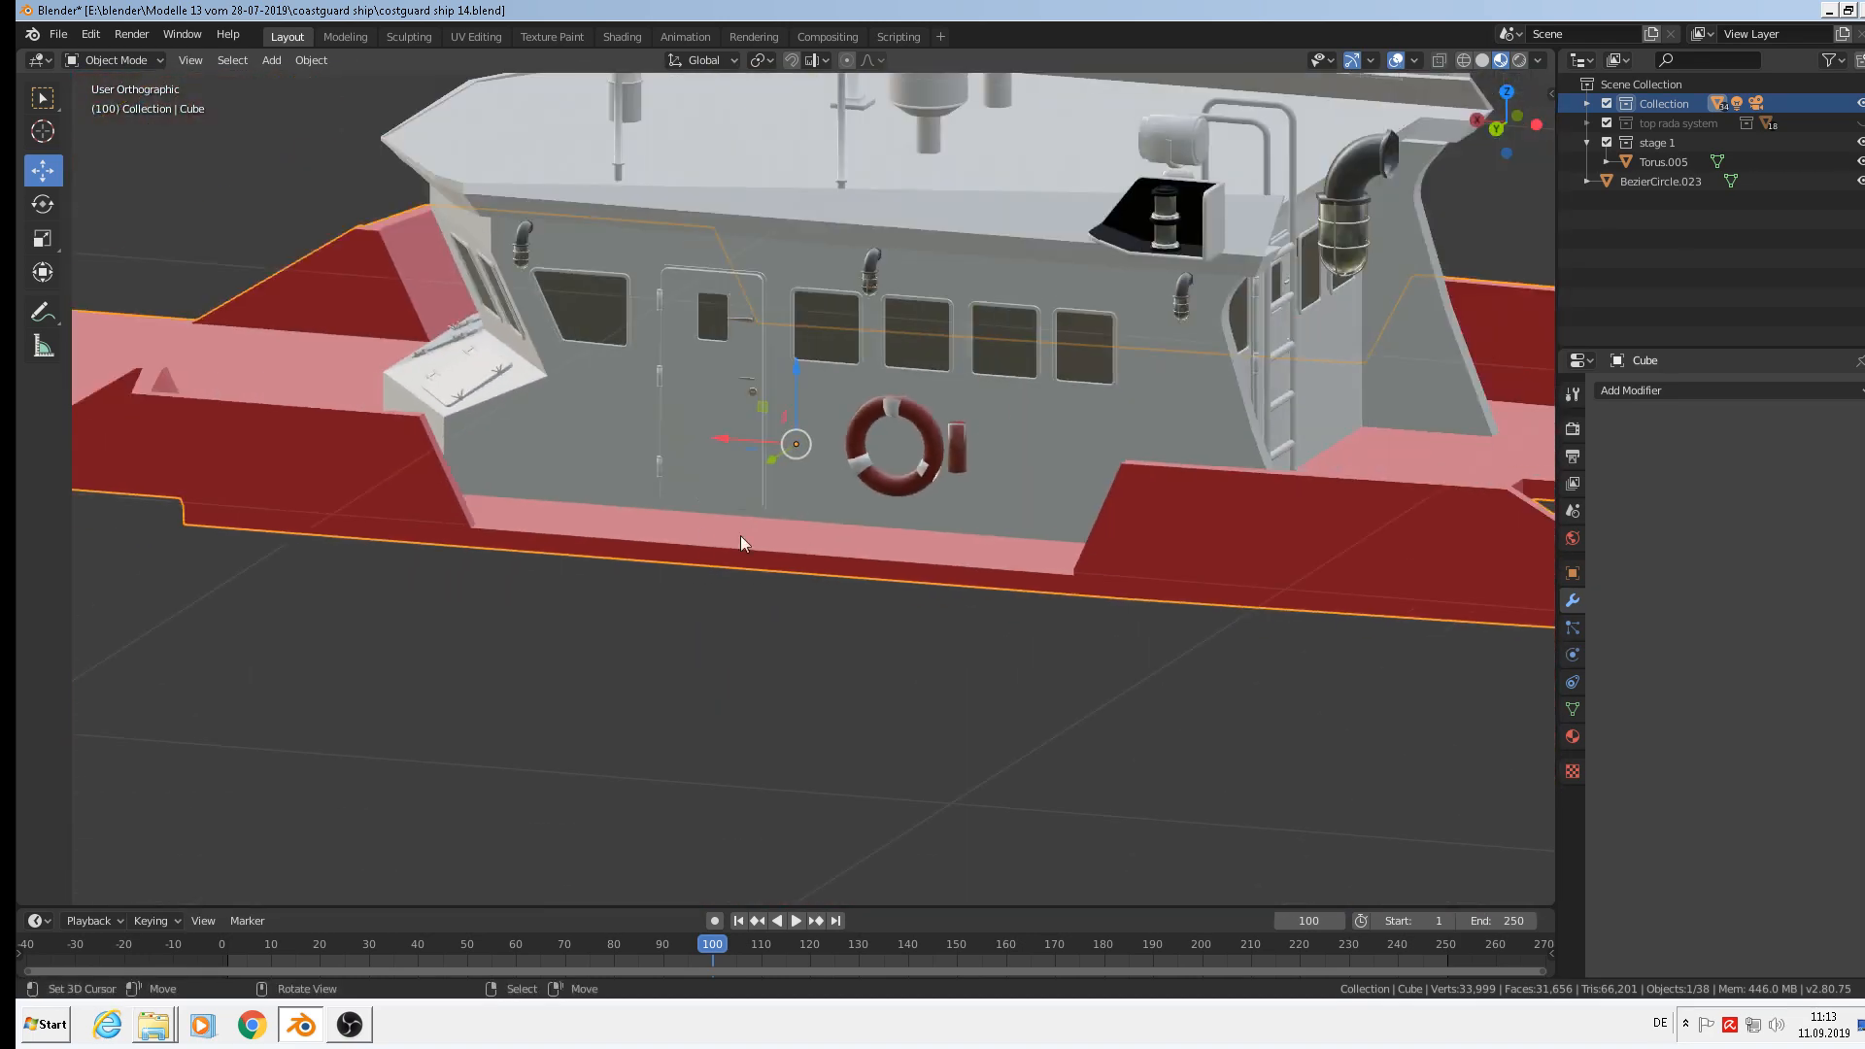
Raise the short edge at the foot of the port rear bulwark's sloped end by about 0.009 m along Z.
{"action": "key", "text": "Tab"}
{"action": "scroll", "coordinate": [969, 524], "scroll_direction": "up", "scroll_amount": 3}
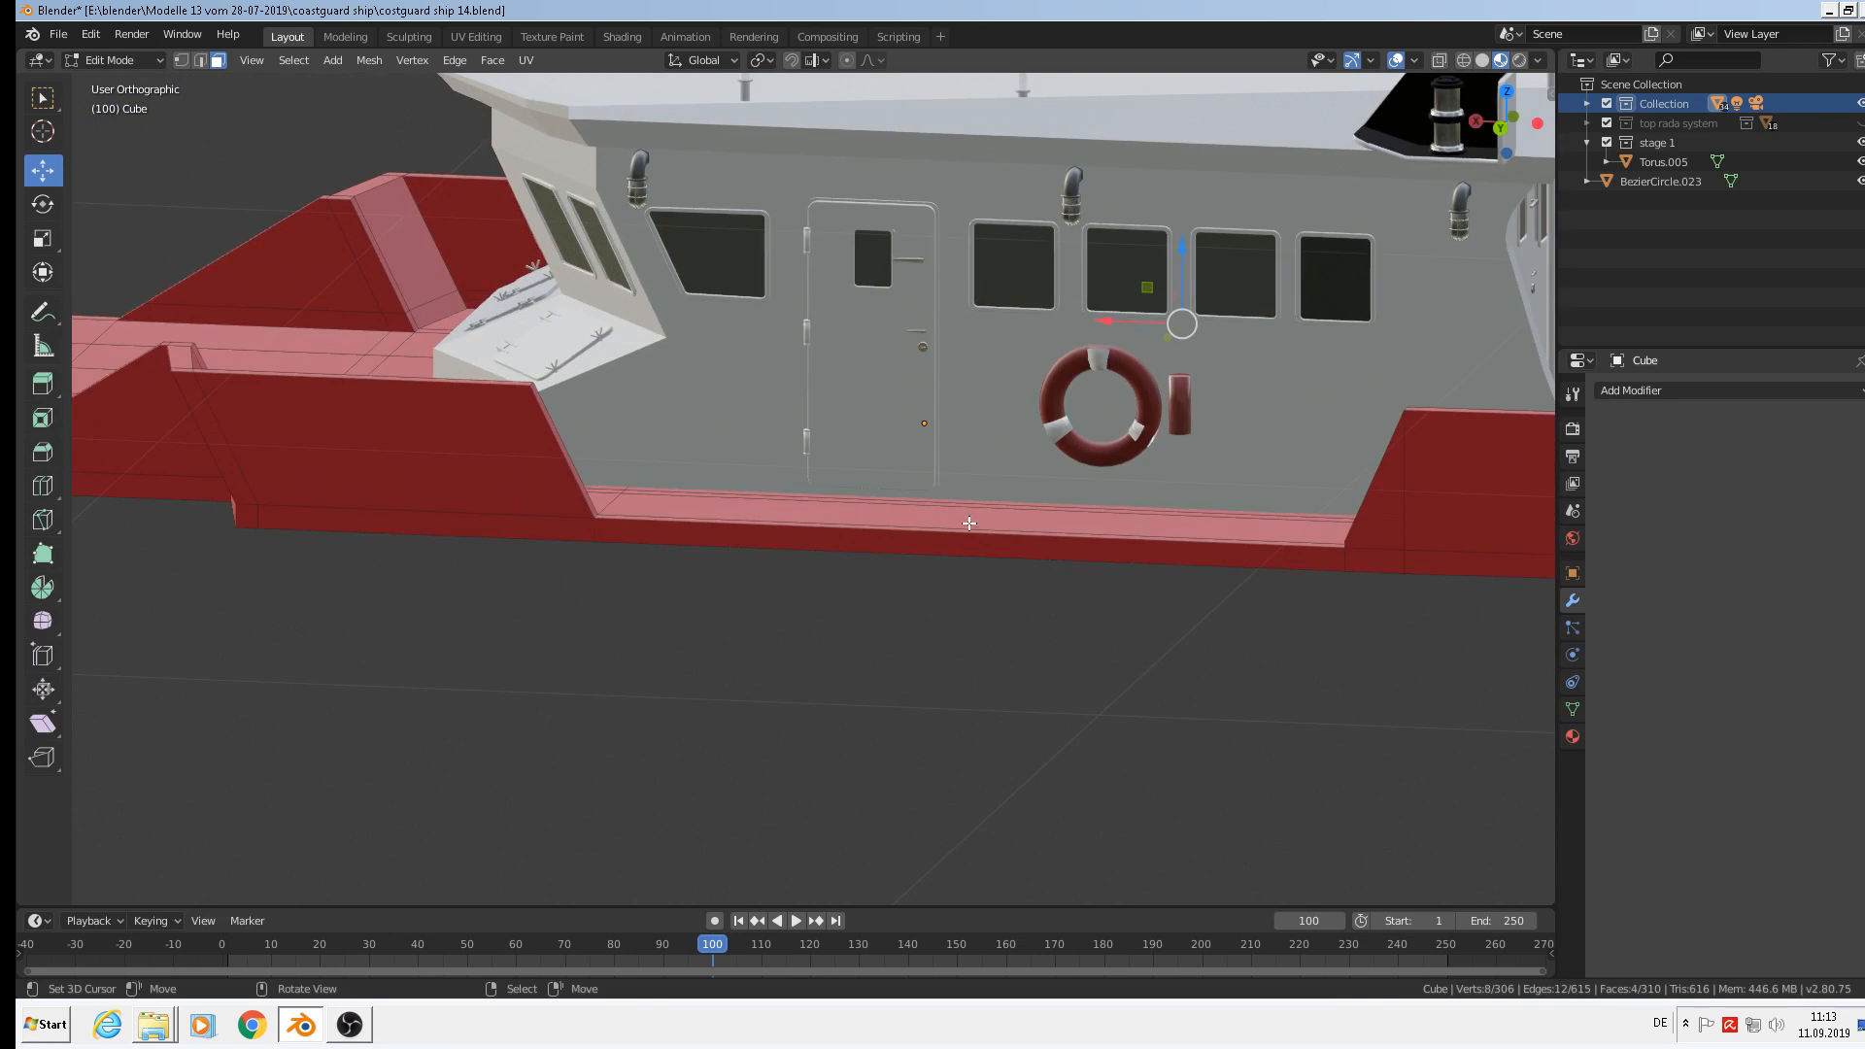
{"action": "scroll", "coordinate": [1321, 519], "scroll_direction": "up", "scroll_amount": 2}
{"action": "middle_click_drag", "start_coordinate": [1361, 526], "coordinate": [1452, 565]}
{"action": "middle_click_drag", "start_coordinate": [1452, 565], "coordinate": [783, 529], "text": "shift"}
{"action": "scroll", "coordinate": [1170, 587], "scroll_direction": "up", "scroll_amount": 5}
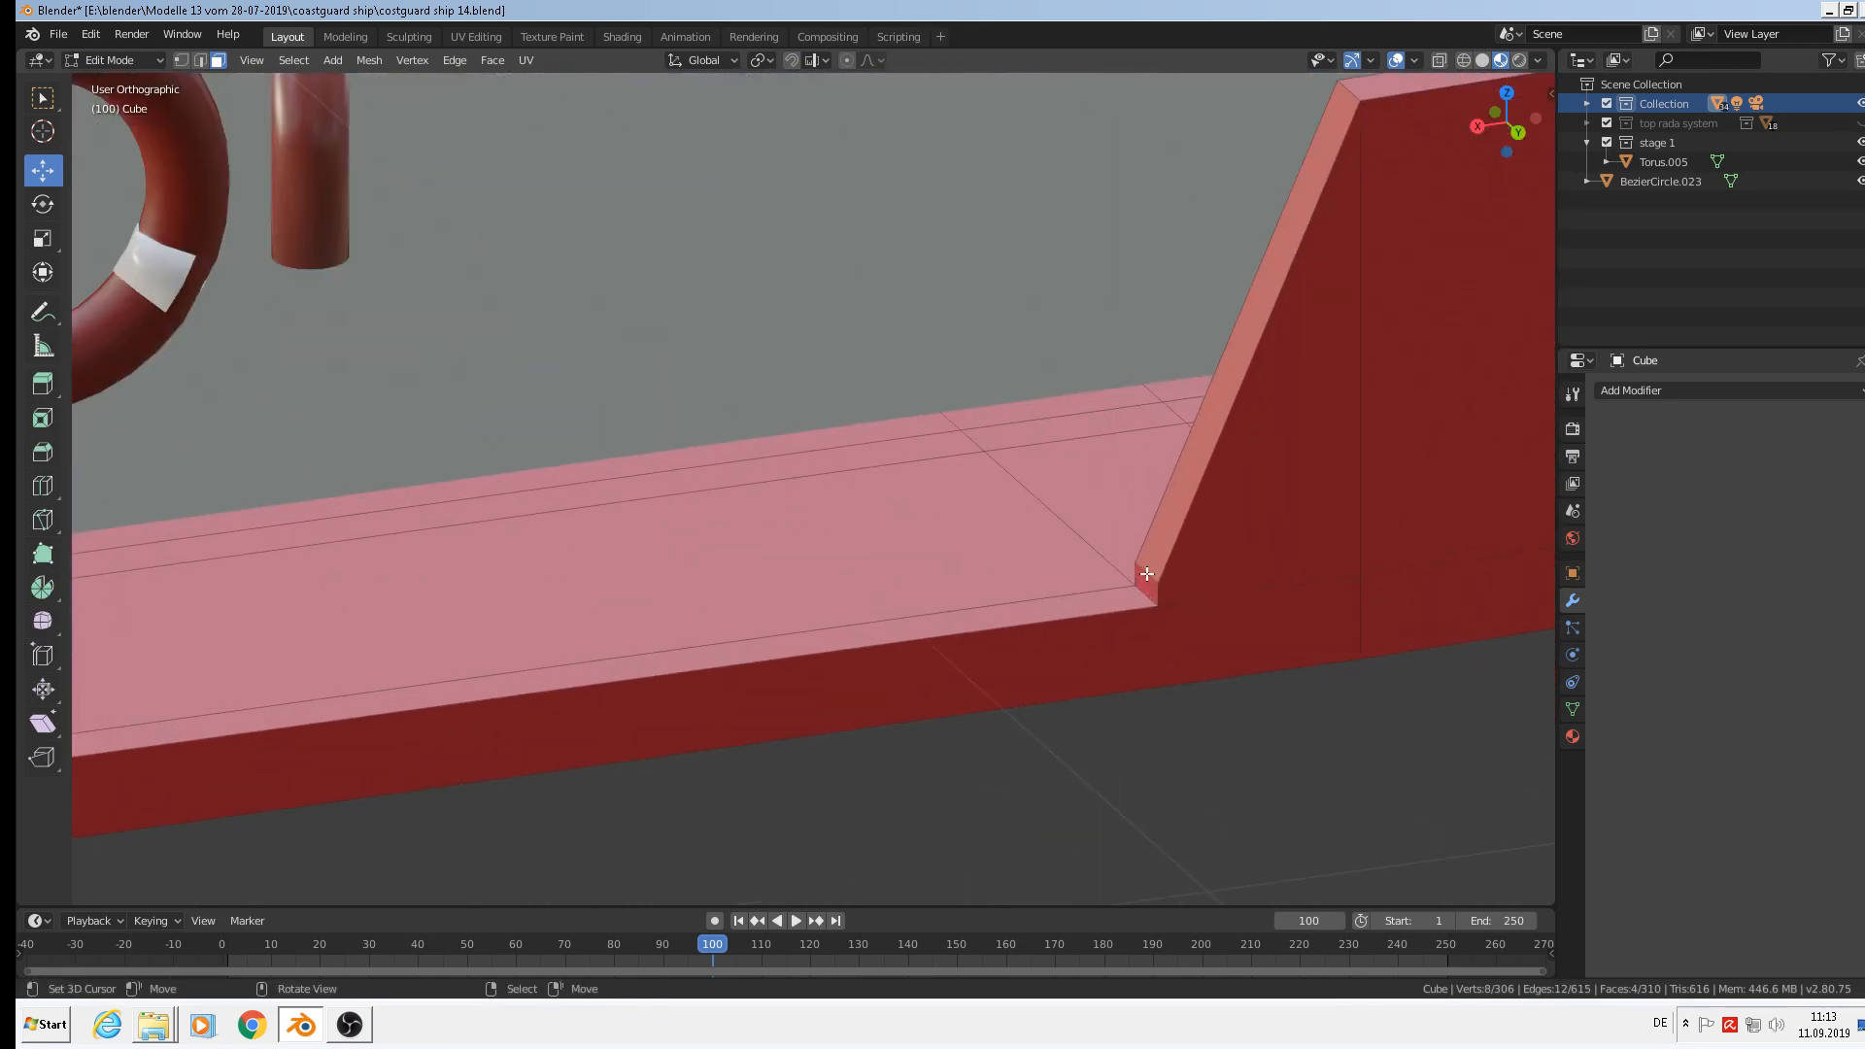
{"action": "key", "text": "2"}
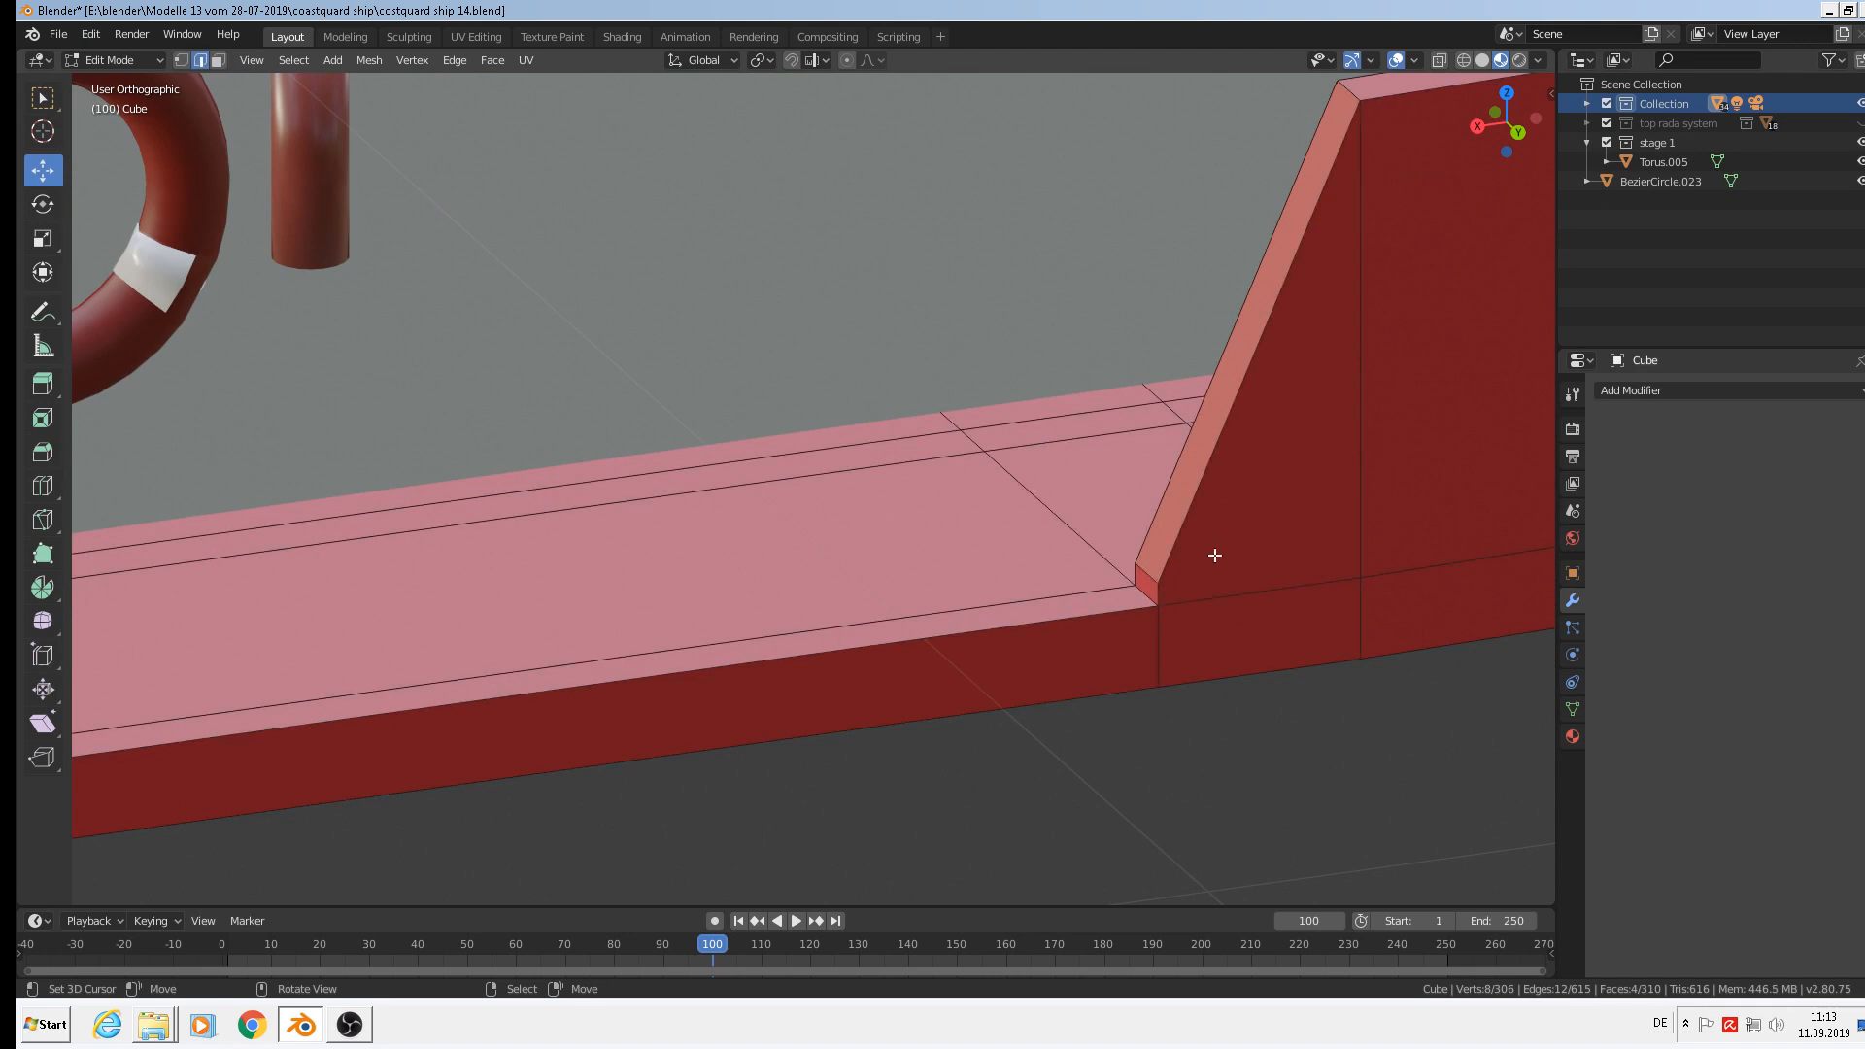
{"action": "left_click_drag", "start_coordinate": [1158, 536], "coordinate": [1158, 511]}
Cut one lengthwise edge loop low along the port forward bulwark, with a slide factor of about 0.73.
{"action": "scroll", "coordinate": [846, 617], "scroll_direction": "down", "scroll_amount": 3}
{"action": "middle_click_drag", "start_coordinate": [846, 617], "coordinate": [1234, 471], "text": "shift"}
{"action": "scroll", "coordinate": [612, 529], "scroll_direction": "up", "scroll_amount": 3}
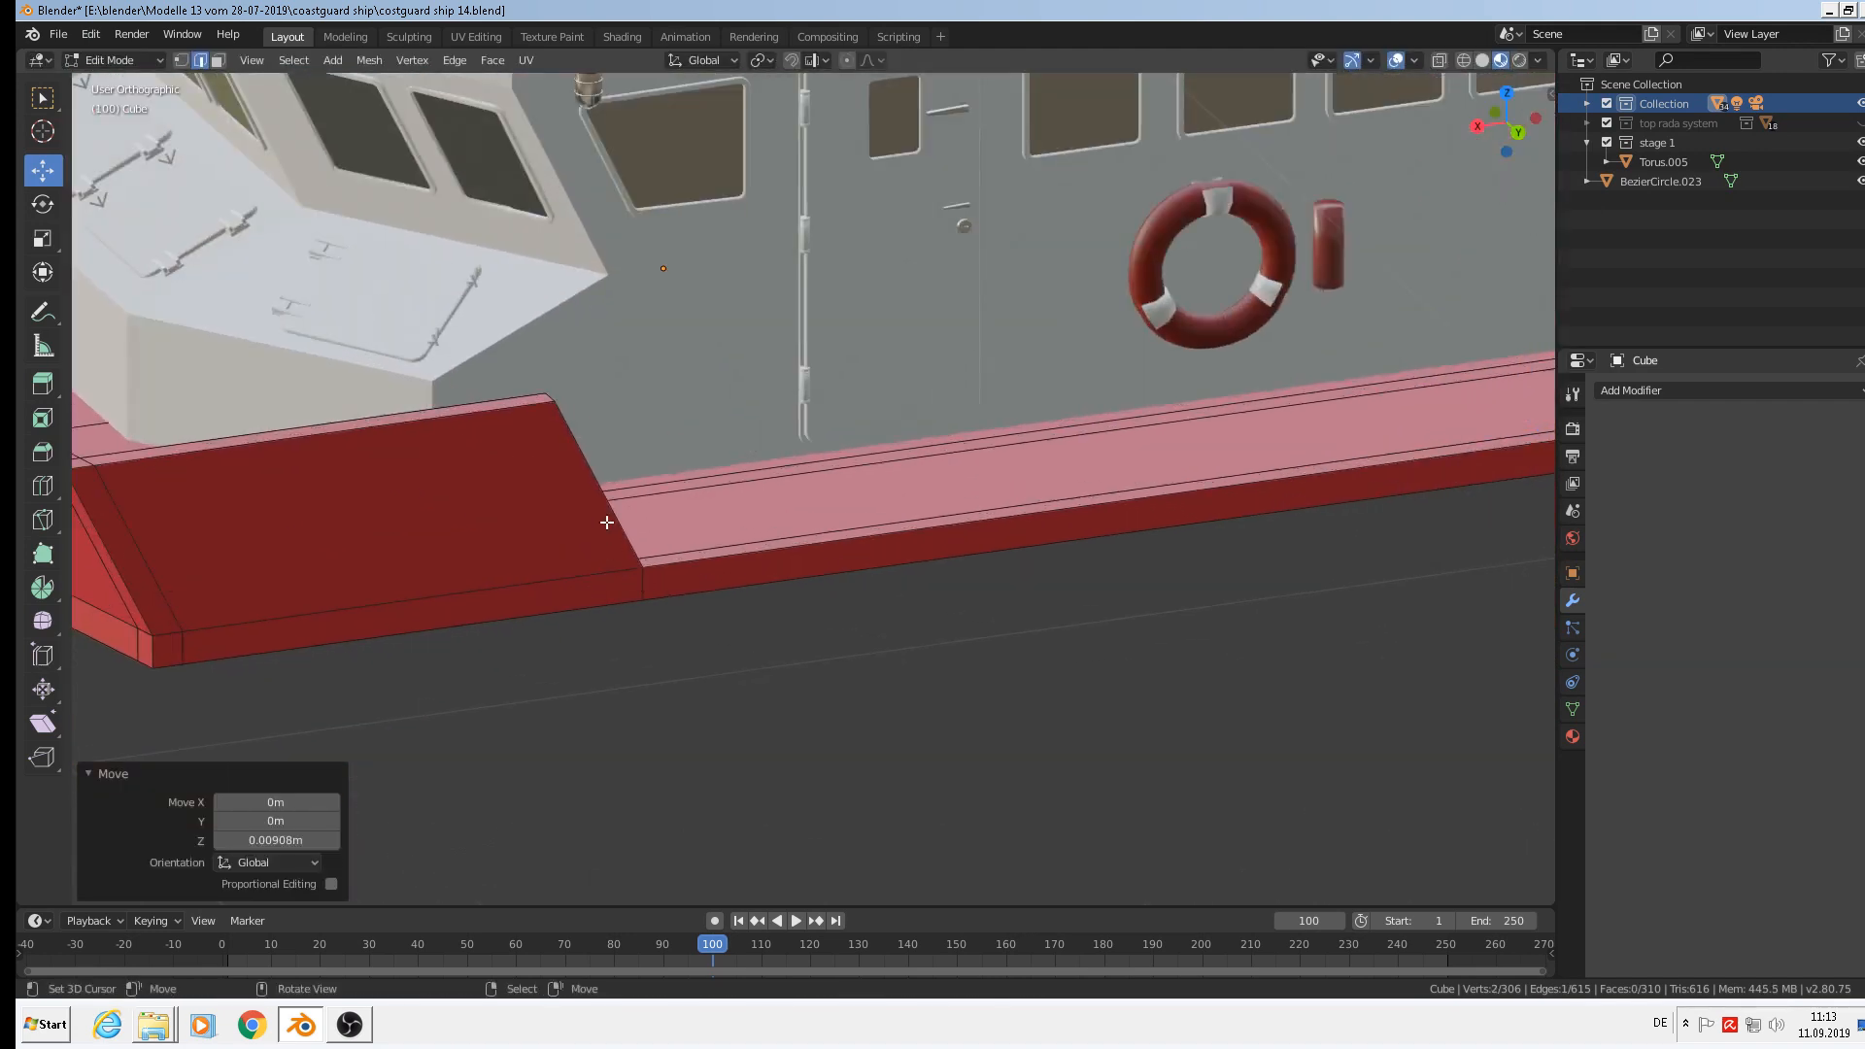
{"action": "key", "text": "ctrl+r"}
{"action": "left_click", "coordinate": [612, 540]}
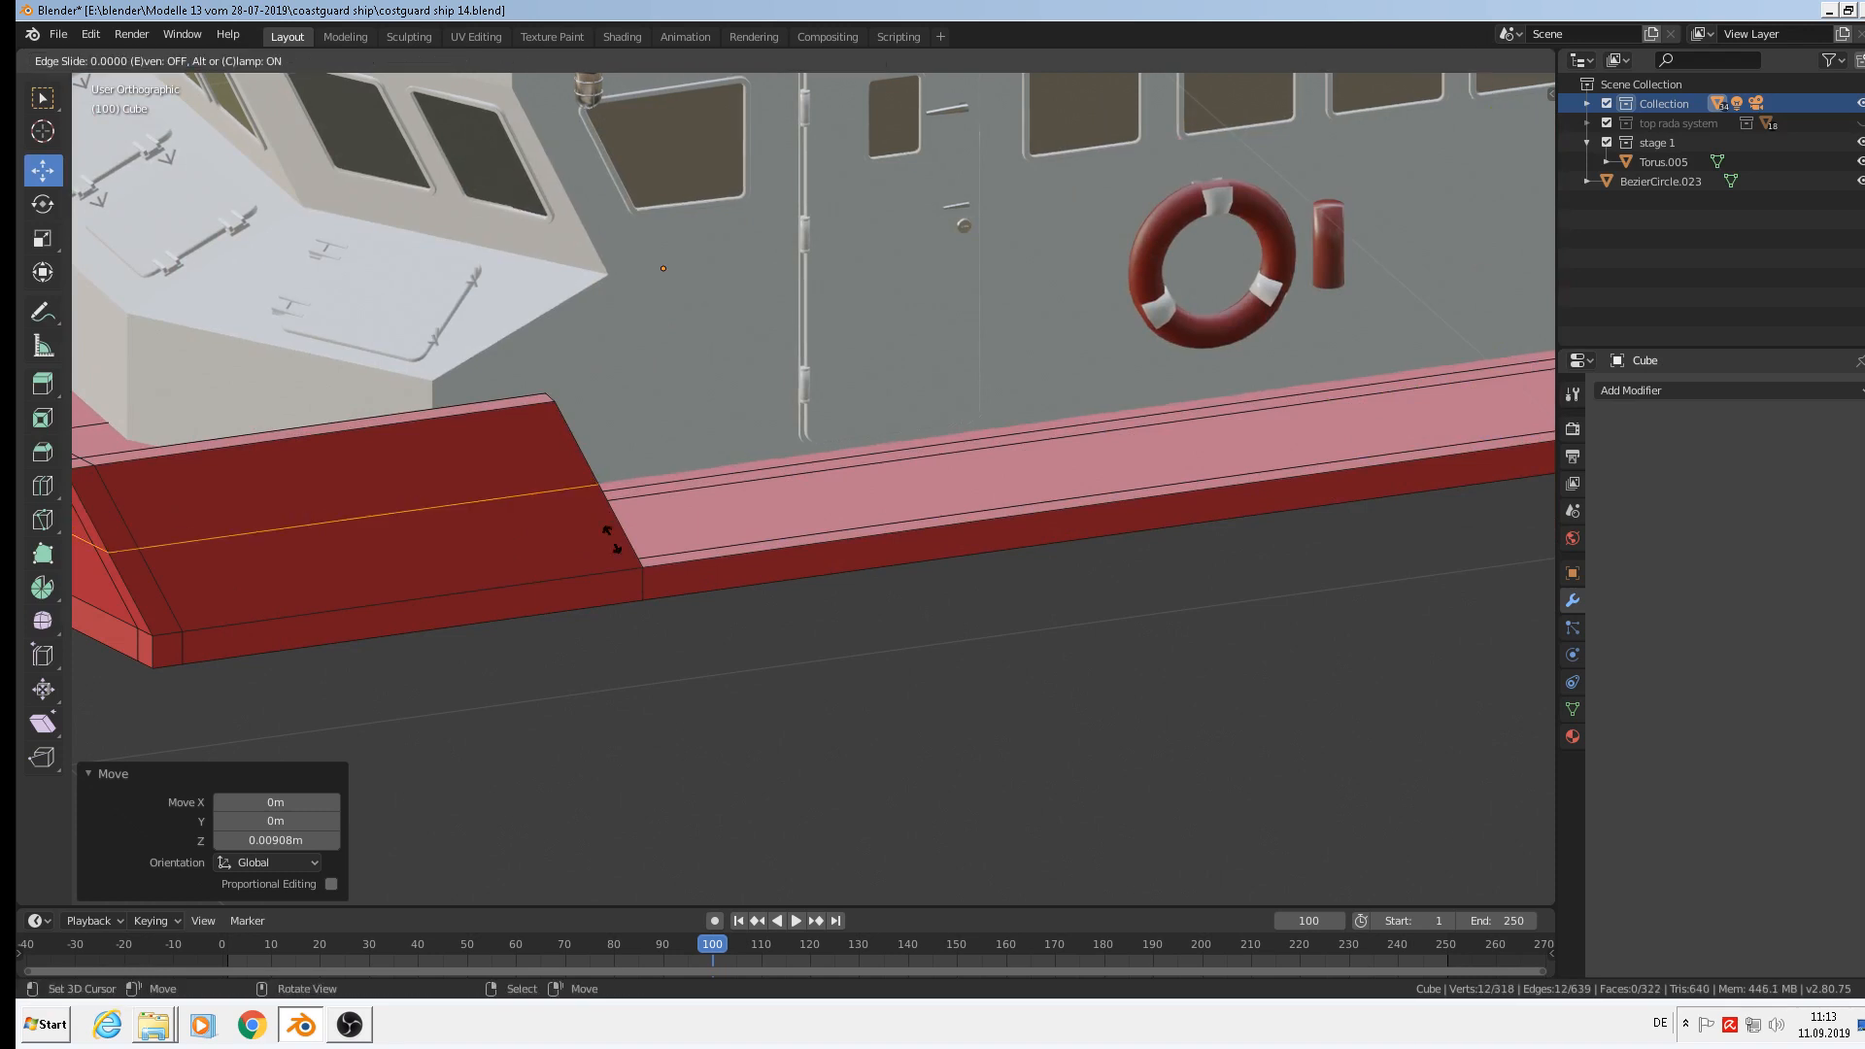
{"action": "left_click", "coordinate": [646, 588]}
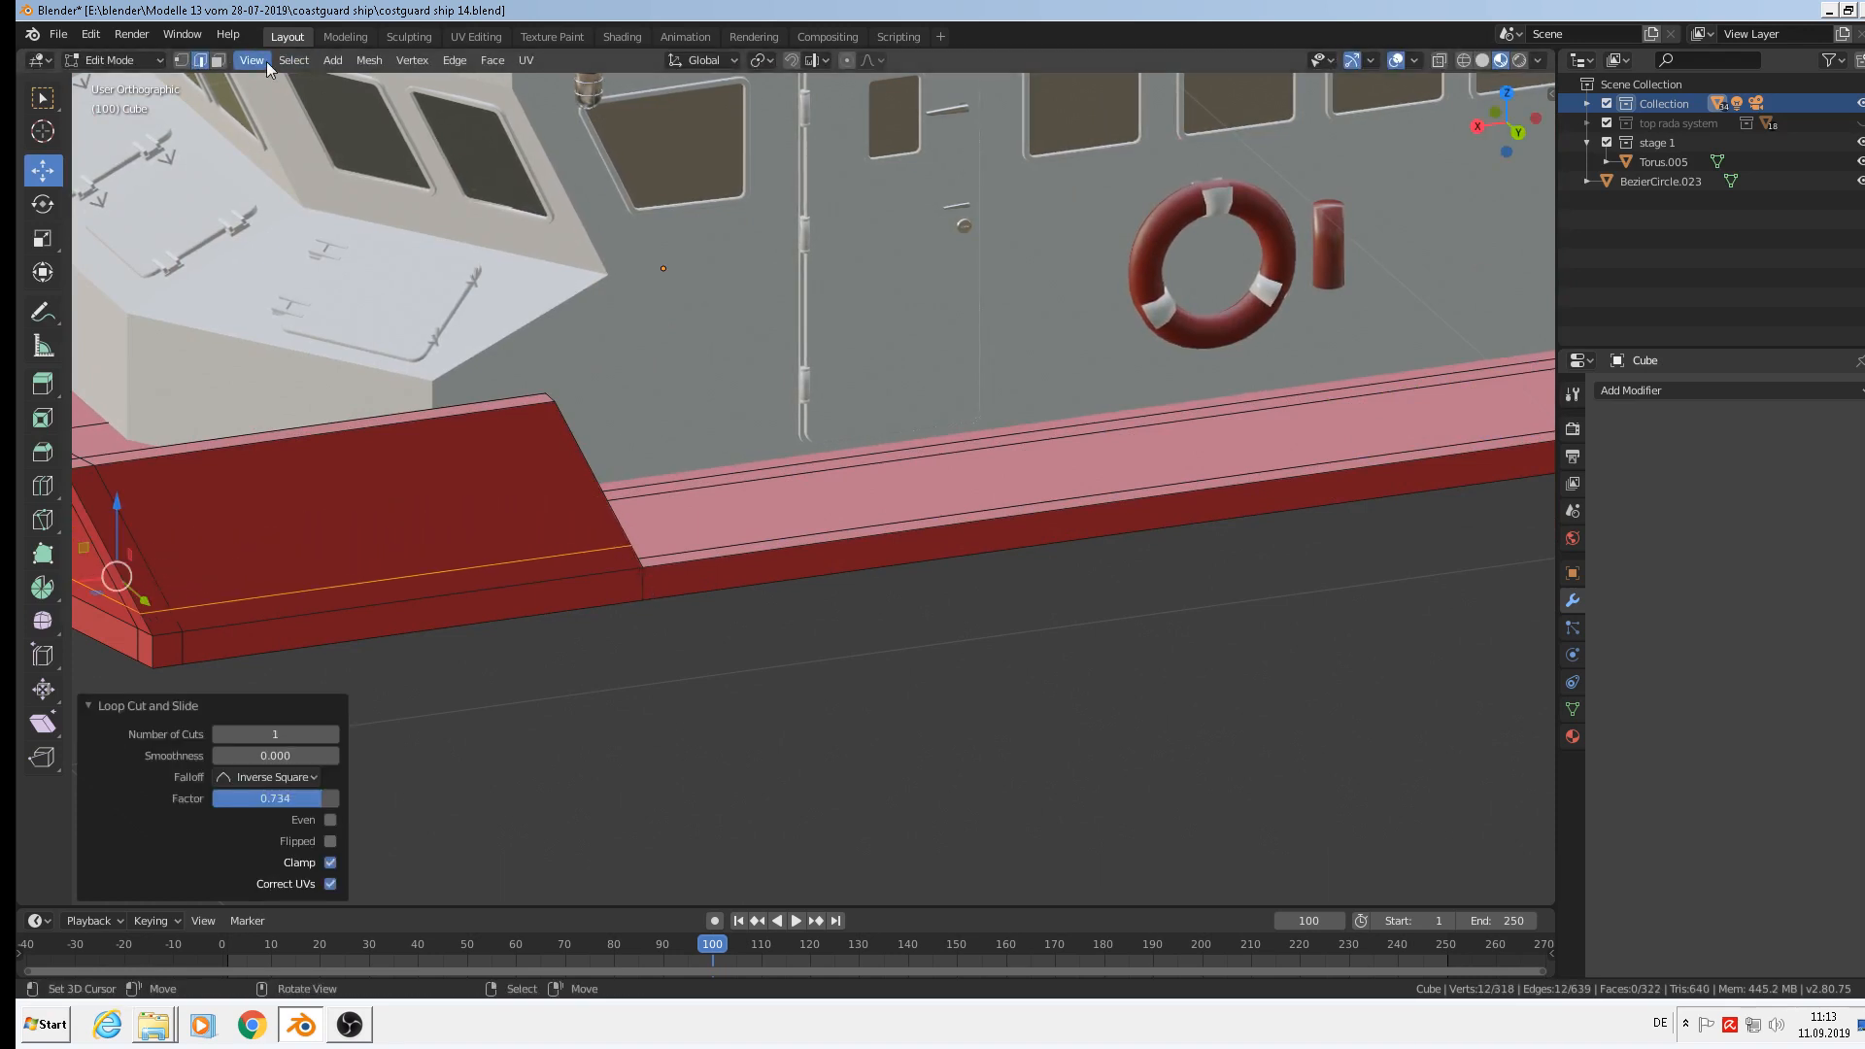
Bridge the two small end faces at the feet of the facing bulwark slopes on the port side using Bridge Edge Loops.
{"action": "left_click", "coordinate": [218, 61]}
{"action": "middle_click_drag", "start_coordinate": [874, 486], "coordinate": [1442, 386]}
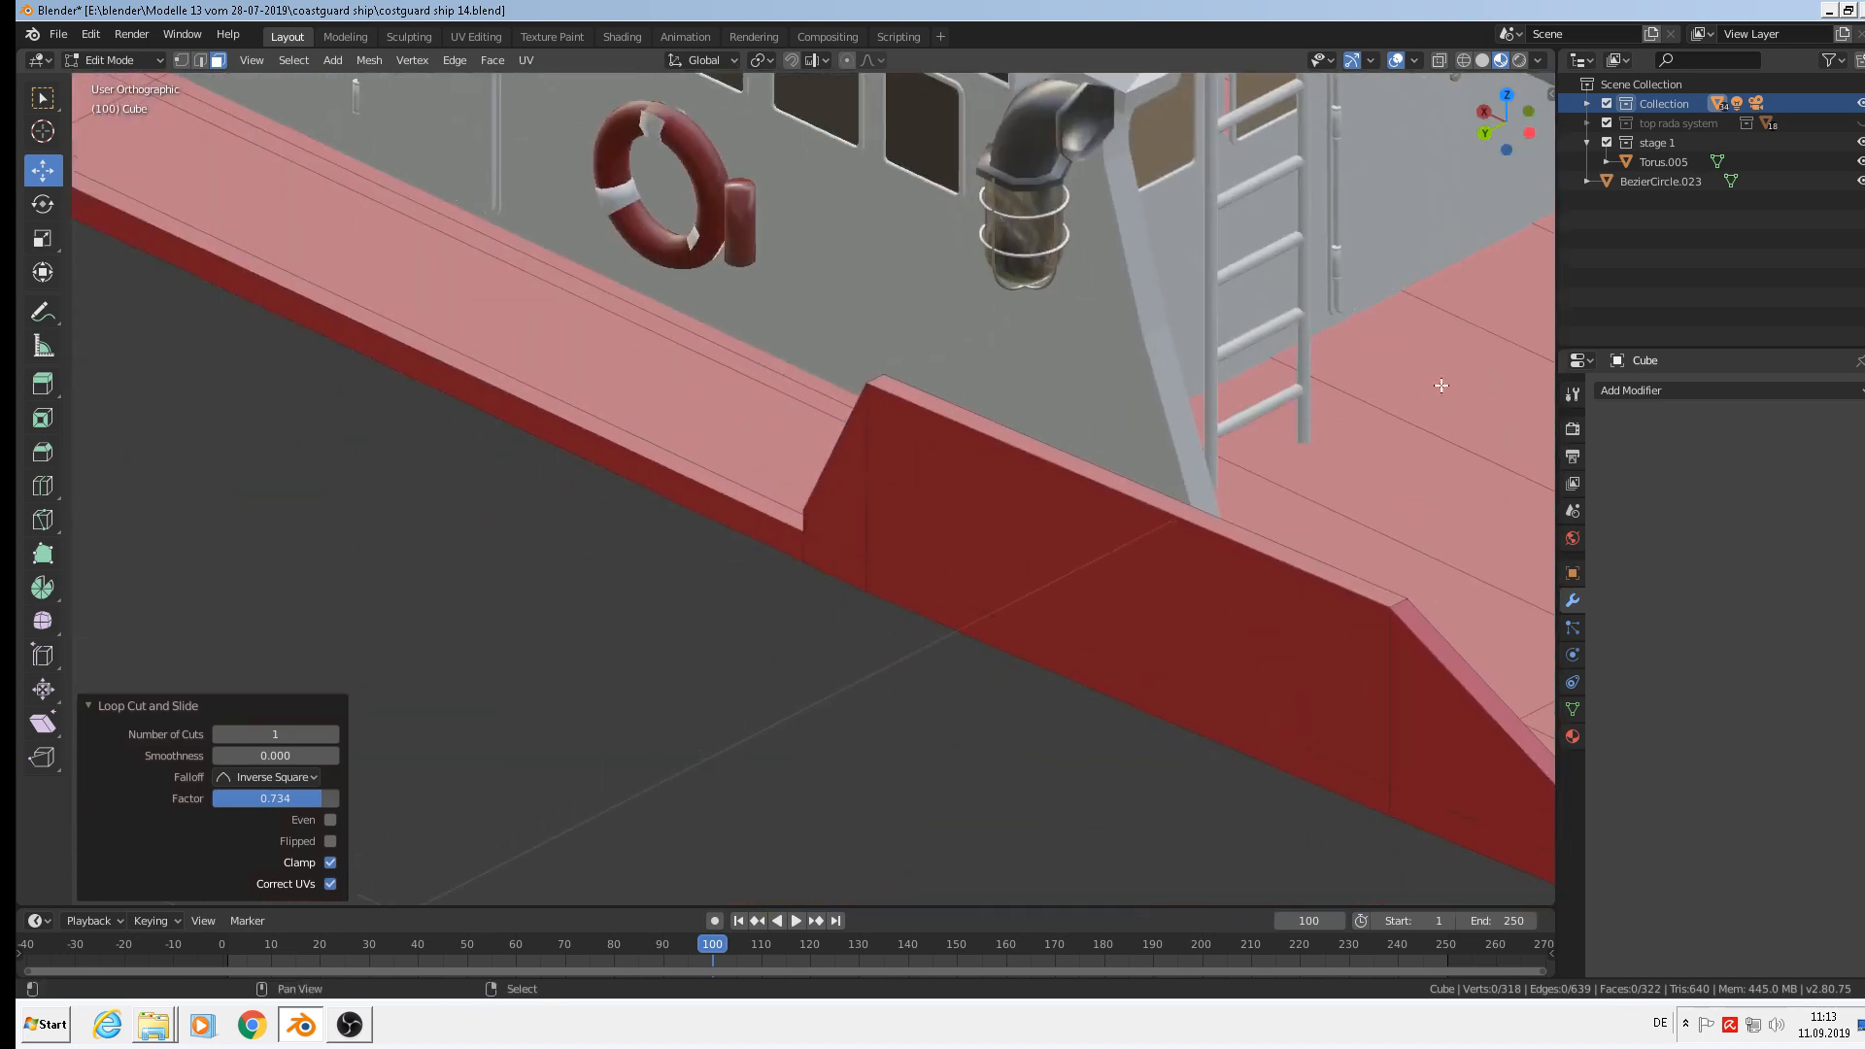
{"action": "scroll", "coordinate": [399, 281], "scroll_direction": "down", "scroll_amount": 2}
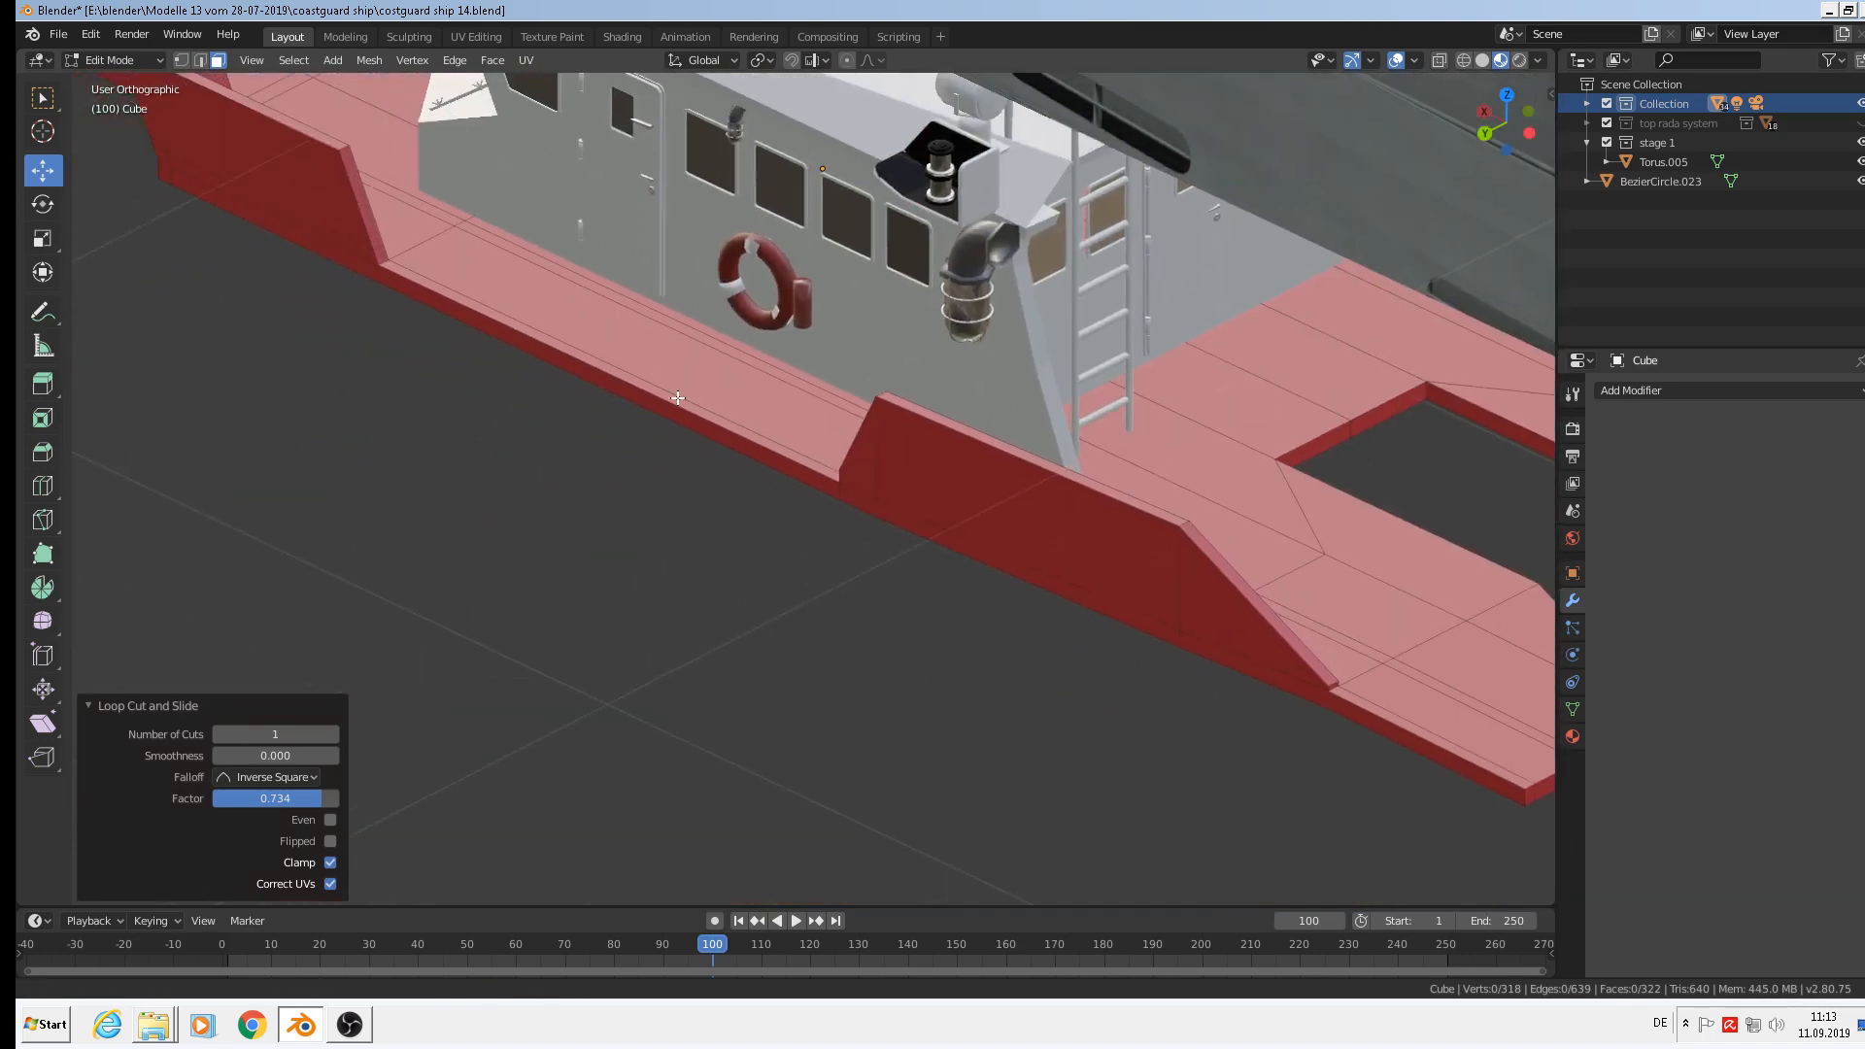
{"action": "left_click", "coordinate": [385, 259]}
{"action": "middle_click_drag", "start_coordinate": [384, 259], "coordinate": [897, 347]}
{"action": "left_click", "coordinate": [848, 172], "text": "shift"}
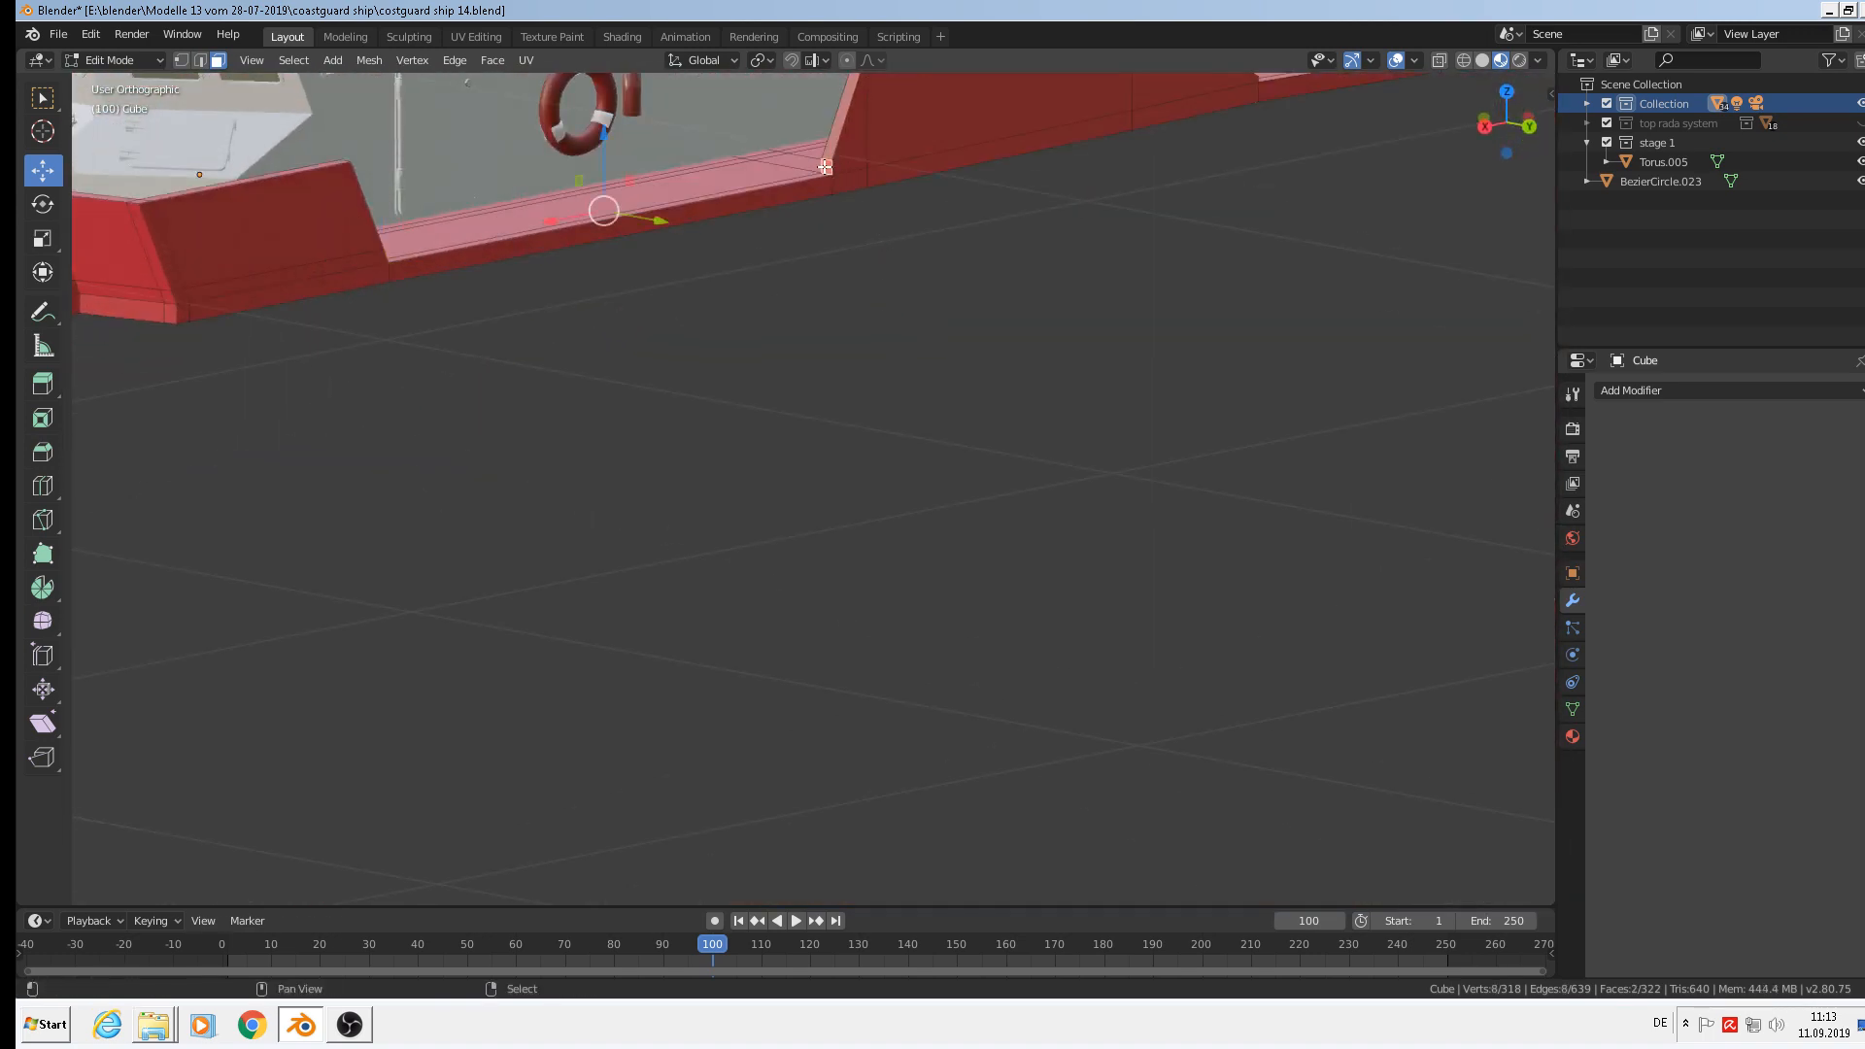
{"action": "key", "text": "F3"}
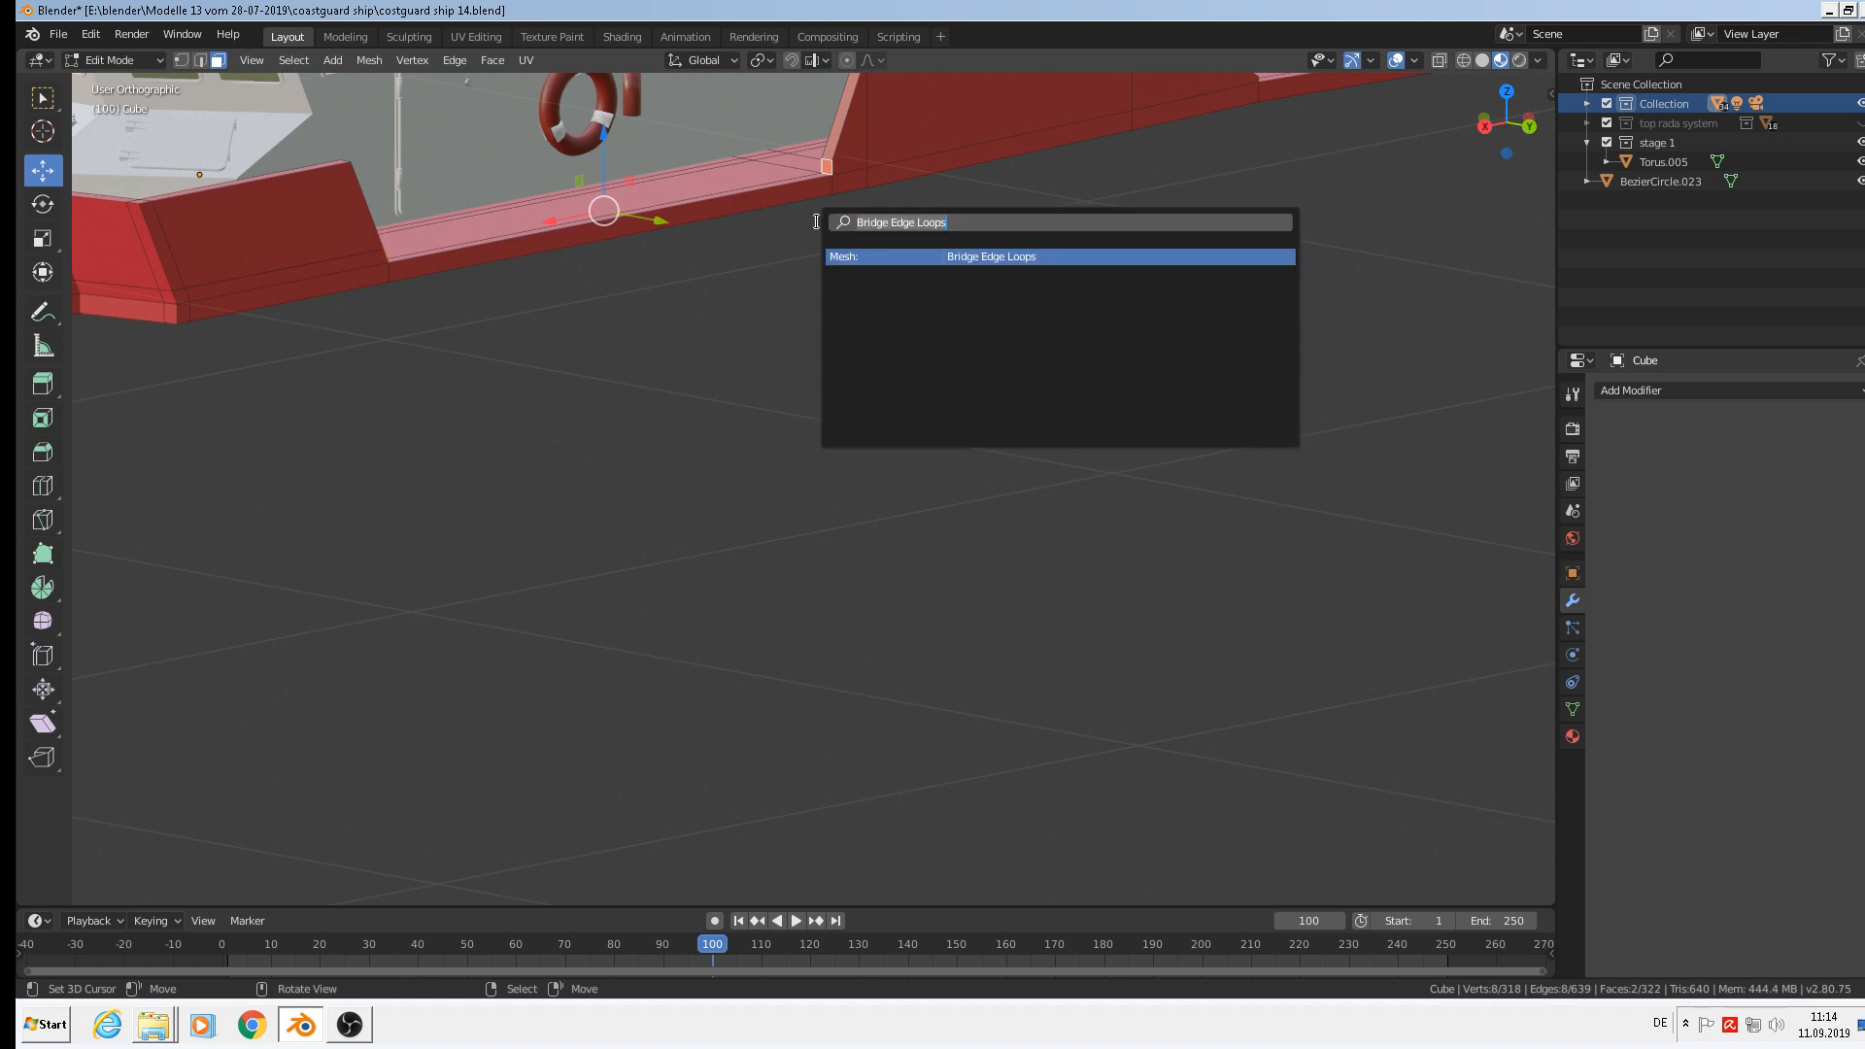
{"action": "left_click", "coordinate": [984, 258]}
{"action": "key", "text": "Tab"}
{"action": "scroll", "coordinate": [783, 265], "scroll_direction": "down", "scroll_amount": 4}
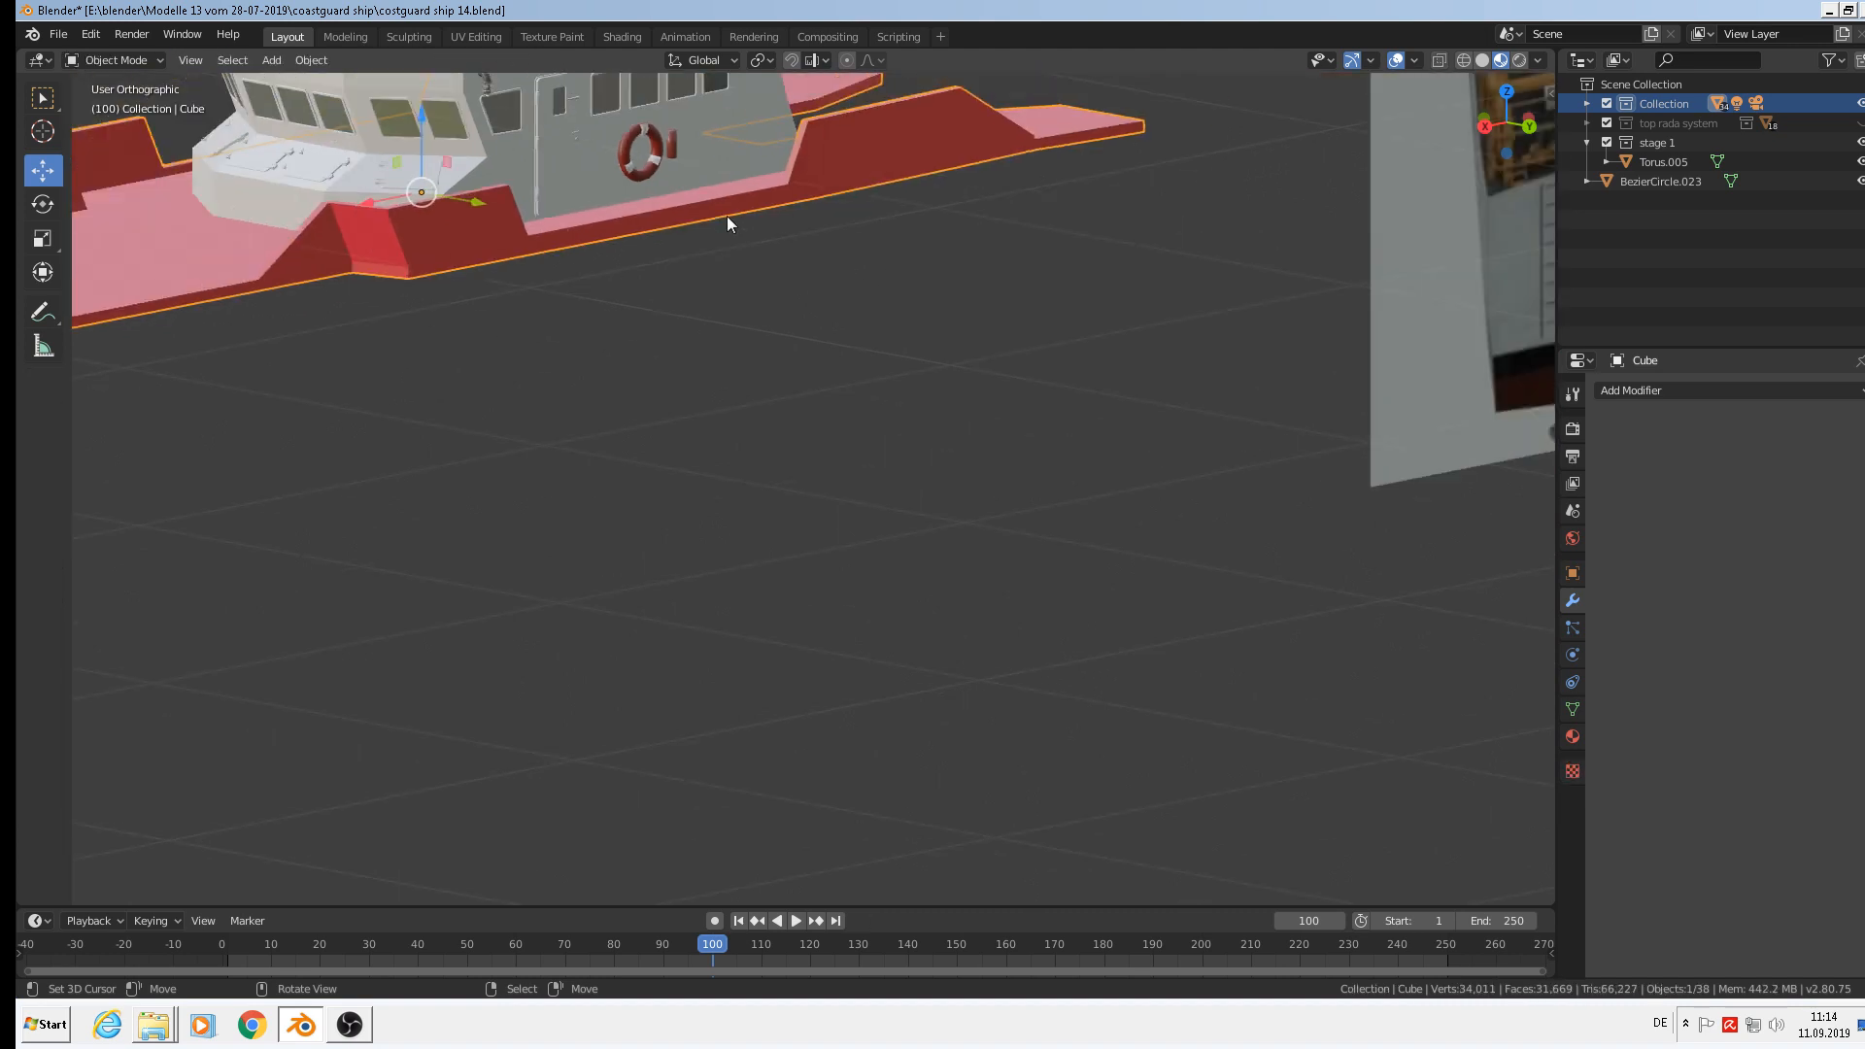
{"action": "middle_click_drag", "start_coordinate": [726, 215], "coordinate": [1071, 471]}
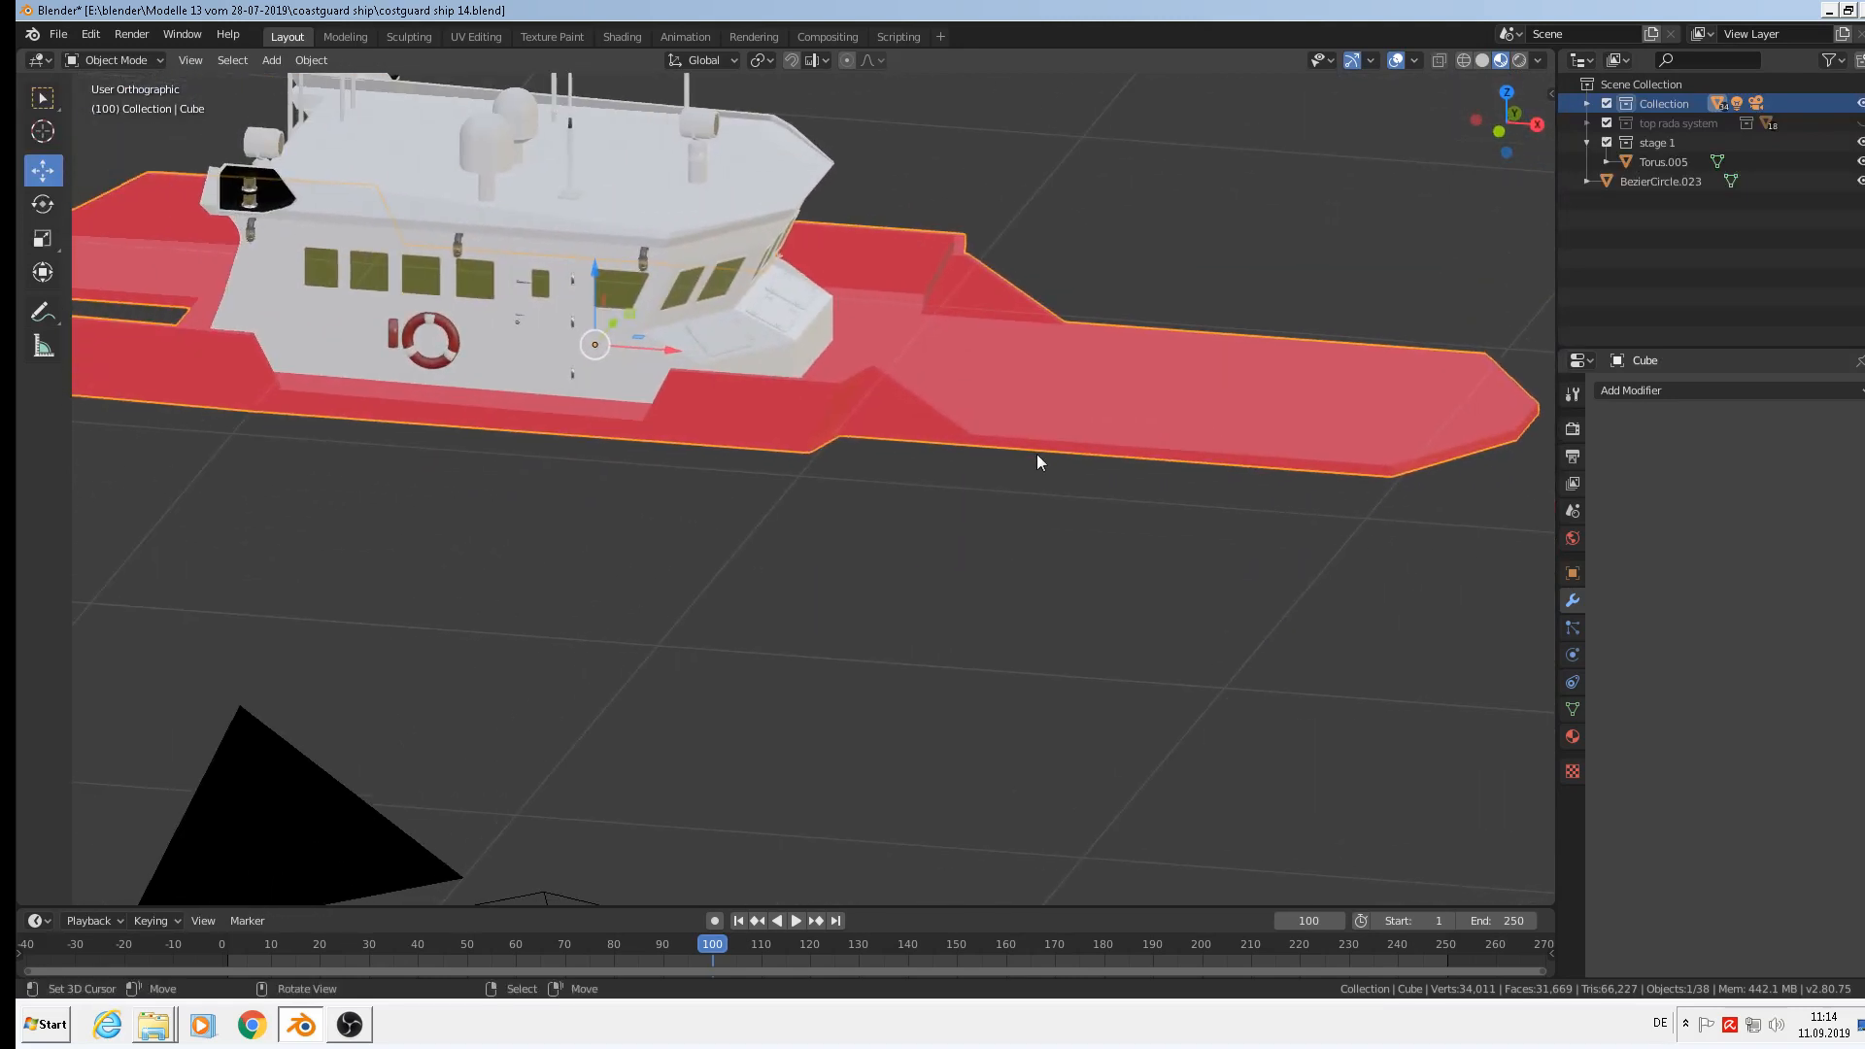
Select the outer top edges of the starboard forward bulwark, down its front slope and onto the foredeck's side edge.
{"action": "key", "text": "Tab"}
{"action": "scroll", "coordinate": [894, 411], "scroll_direction": "up", "scroll_amount": 3}
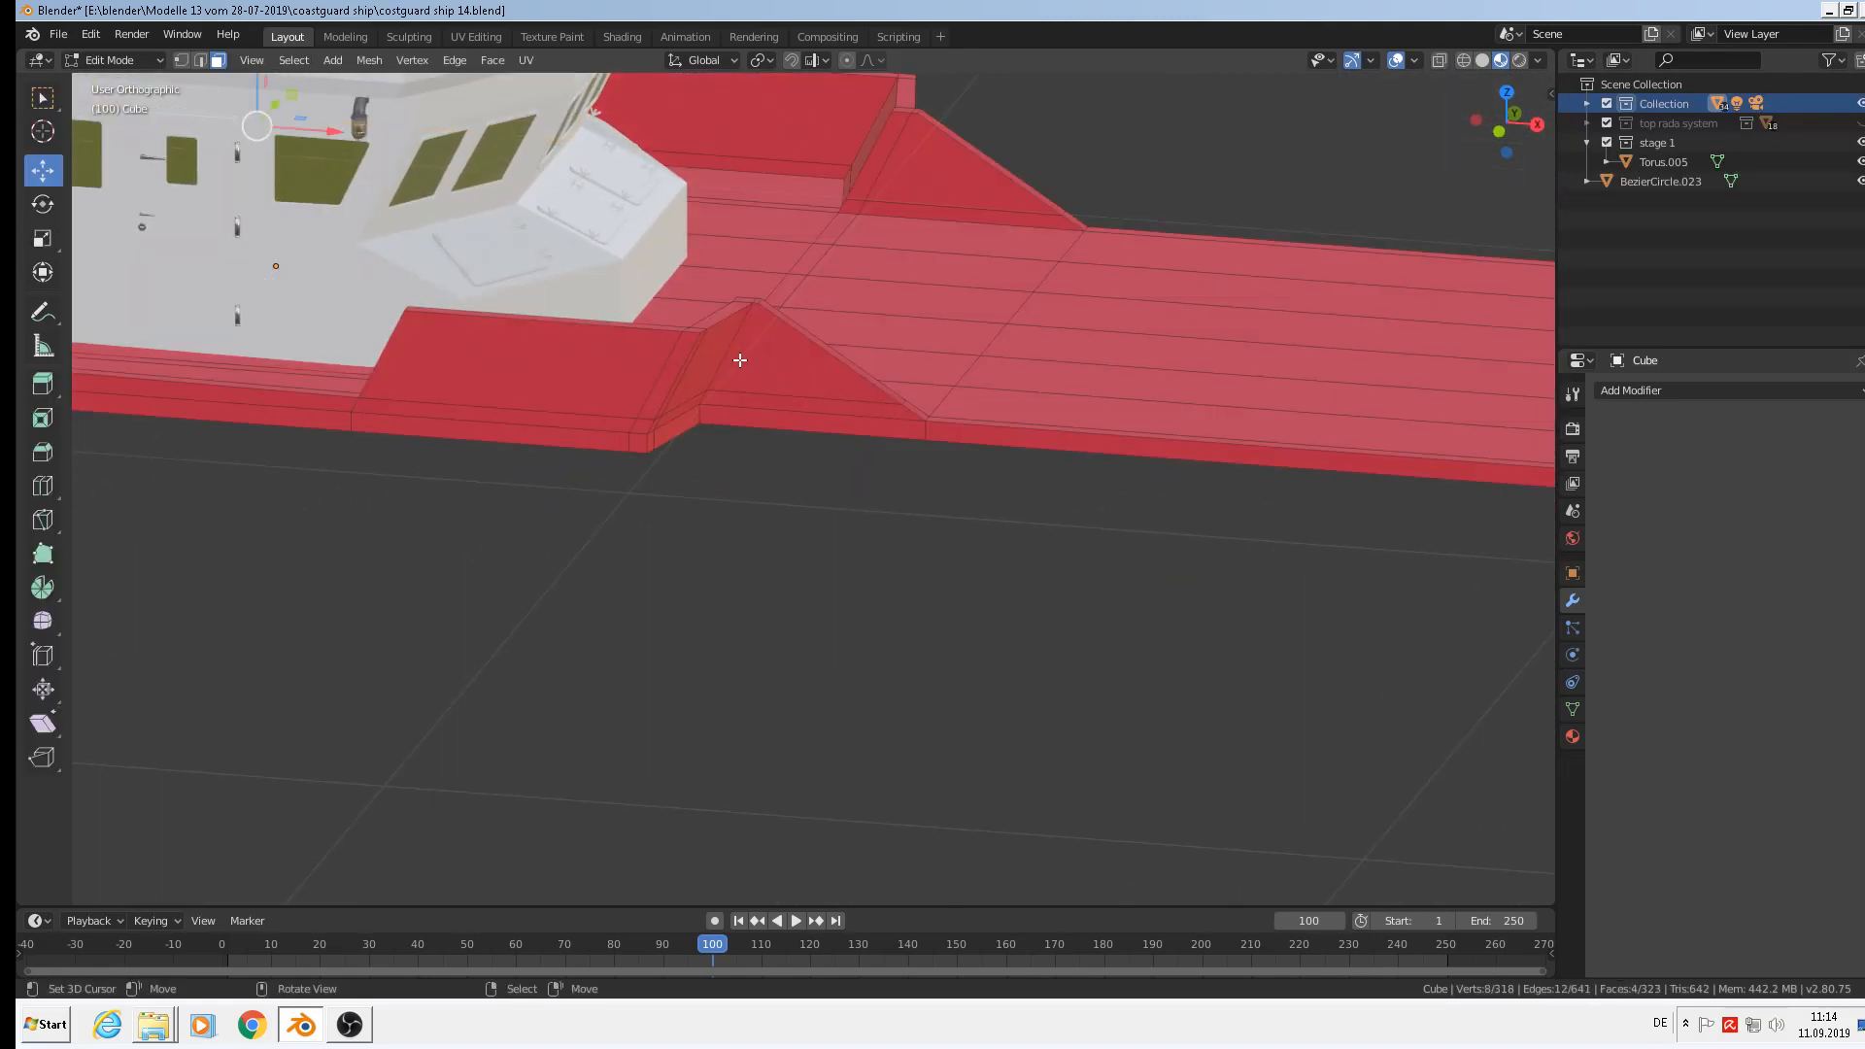
{"action": "left_click", "coordinate": [200, 60]}
{"action": "scroll", "coordinate": [540, 322], "scroll_direction": "up", "scroll_amount": 2}
{"action": "left_click", "coordinate": [534, 318]}
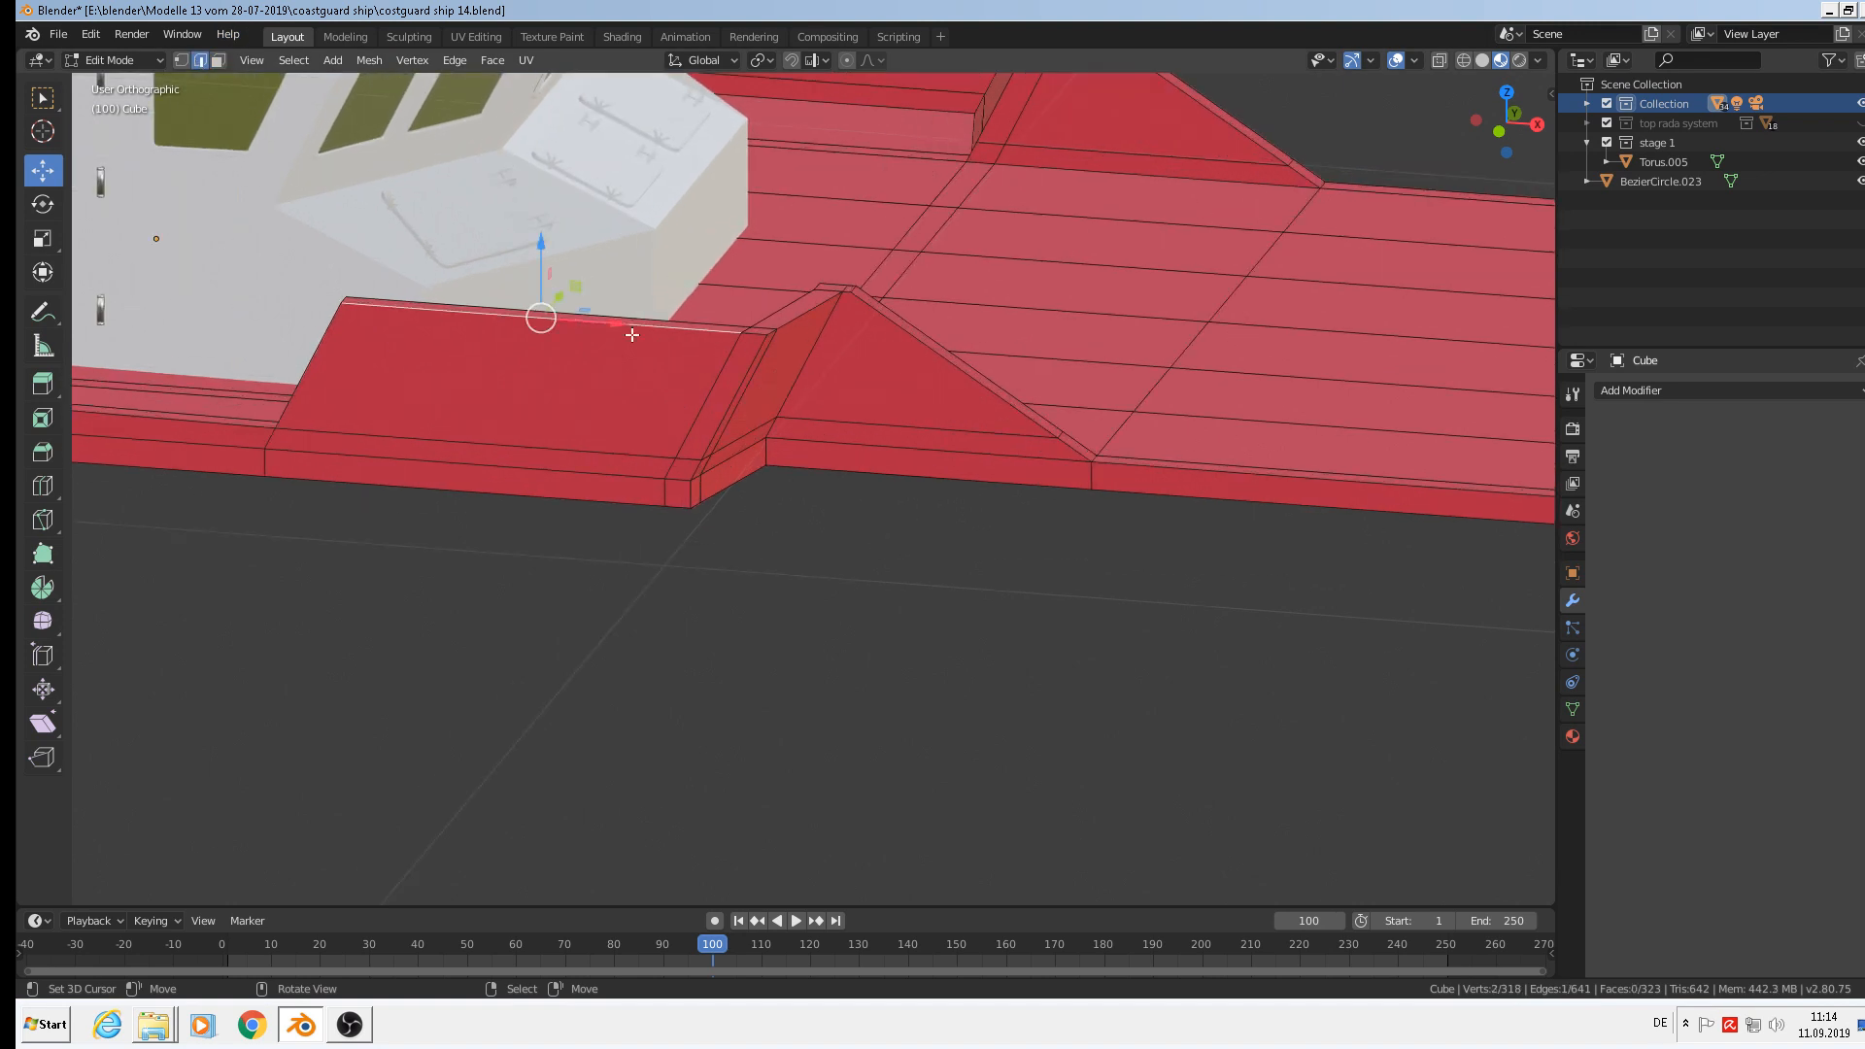
{"action": "left_click", "coordinate": [757, 335], "text": "shift"}
{"action": "left_click", "coordinate": [790, 324], "text": "shift"}
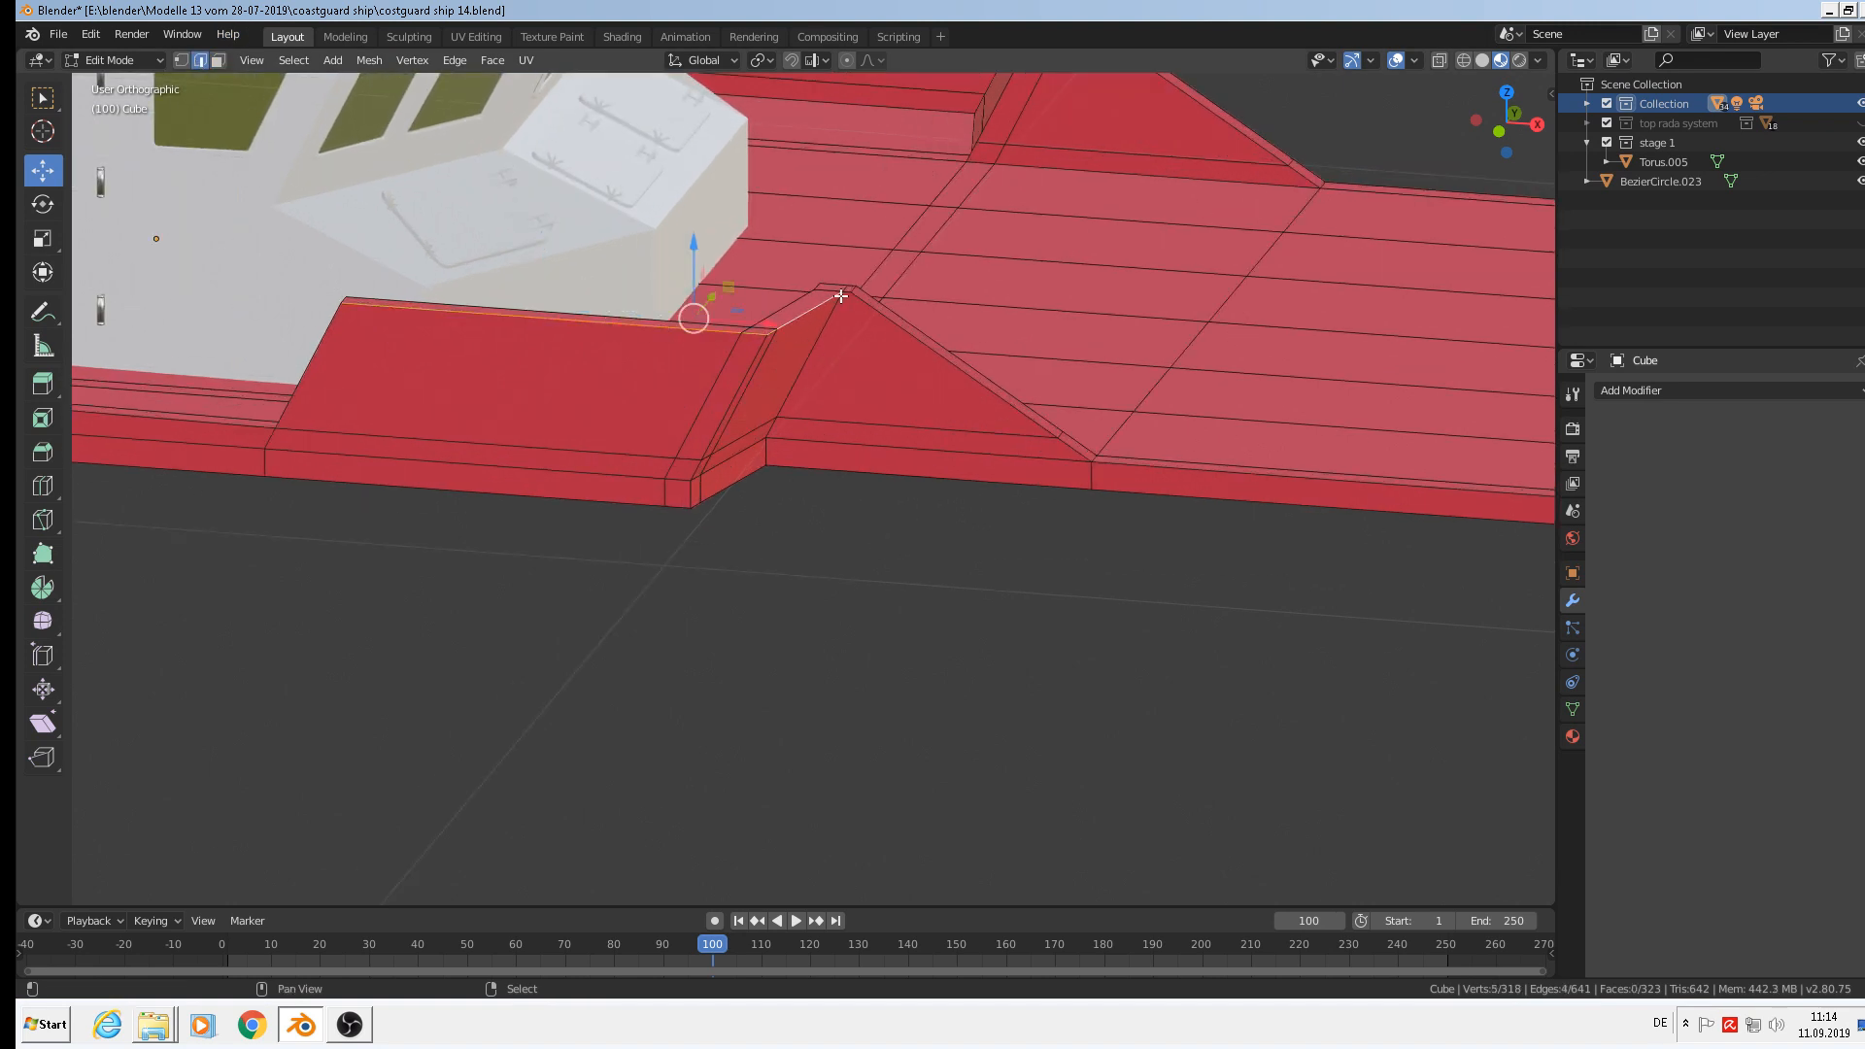
{"action": "scroll", "coordinate": [846, 297], "scroll_direction": "up", "scroll_amount": 2}
{"action": "left_click", "coordinate": [944, 353], "text": "shift"}
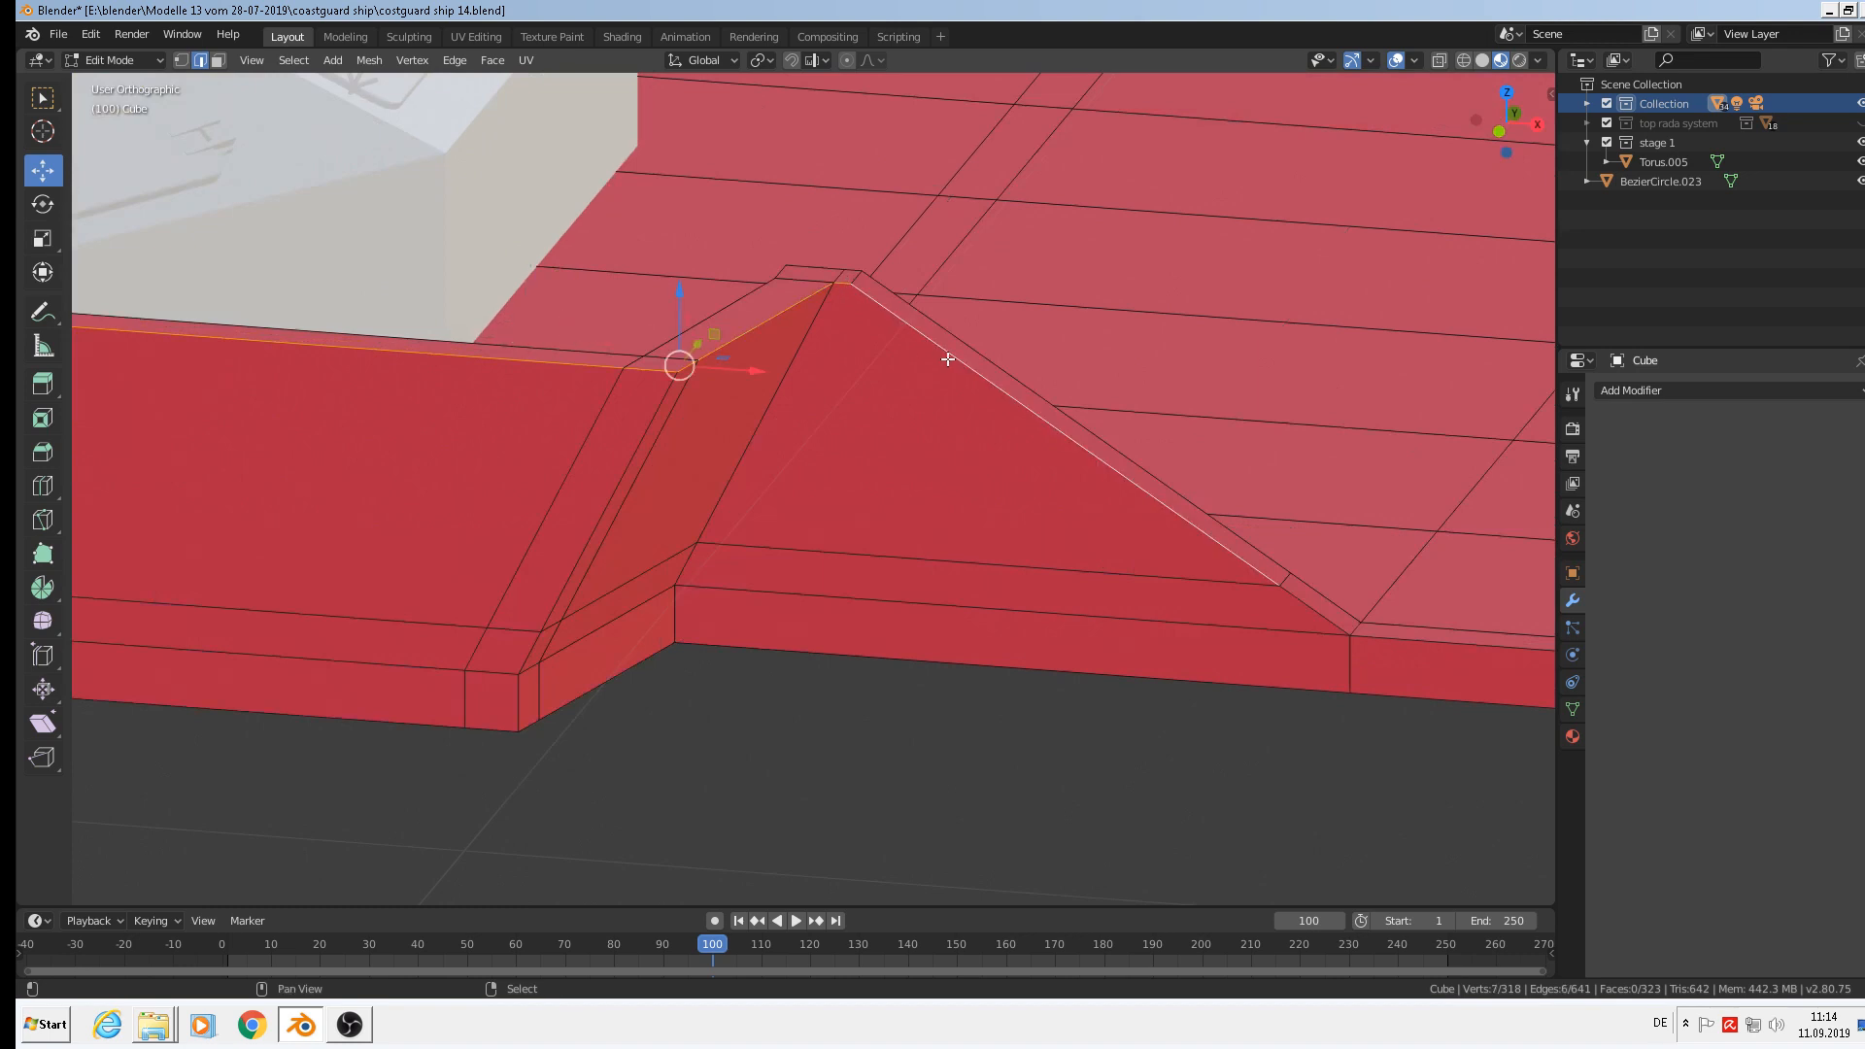
{"action": "scroll", "coordinate": [1069, 457], "scroll_direction": "down", "scroll_amount": 4}
{"action": "right_click", "coordinate": [1201, 530], "text": "shift"}
{"action": "right_click", "coordinate": [1263, 557], "text": "shift"}
{"action": "scroll", "coordinate": [1263, 556], "scroll_direction": "down", "scroll_amount": 4}
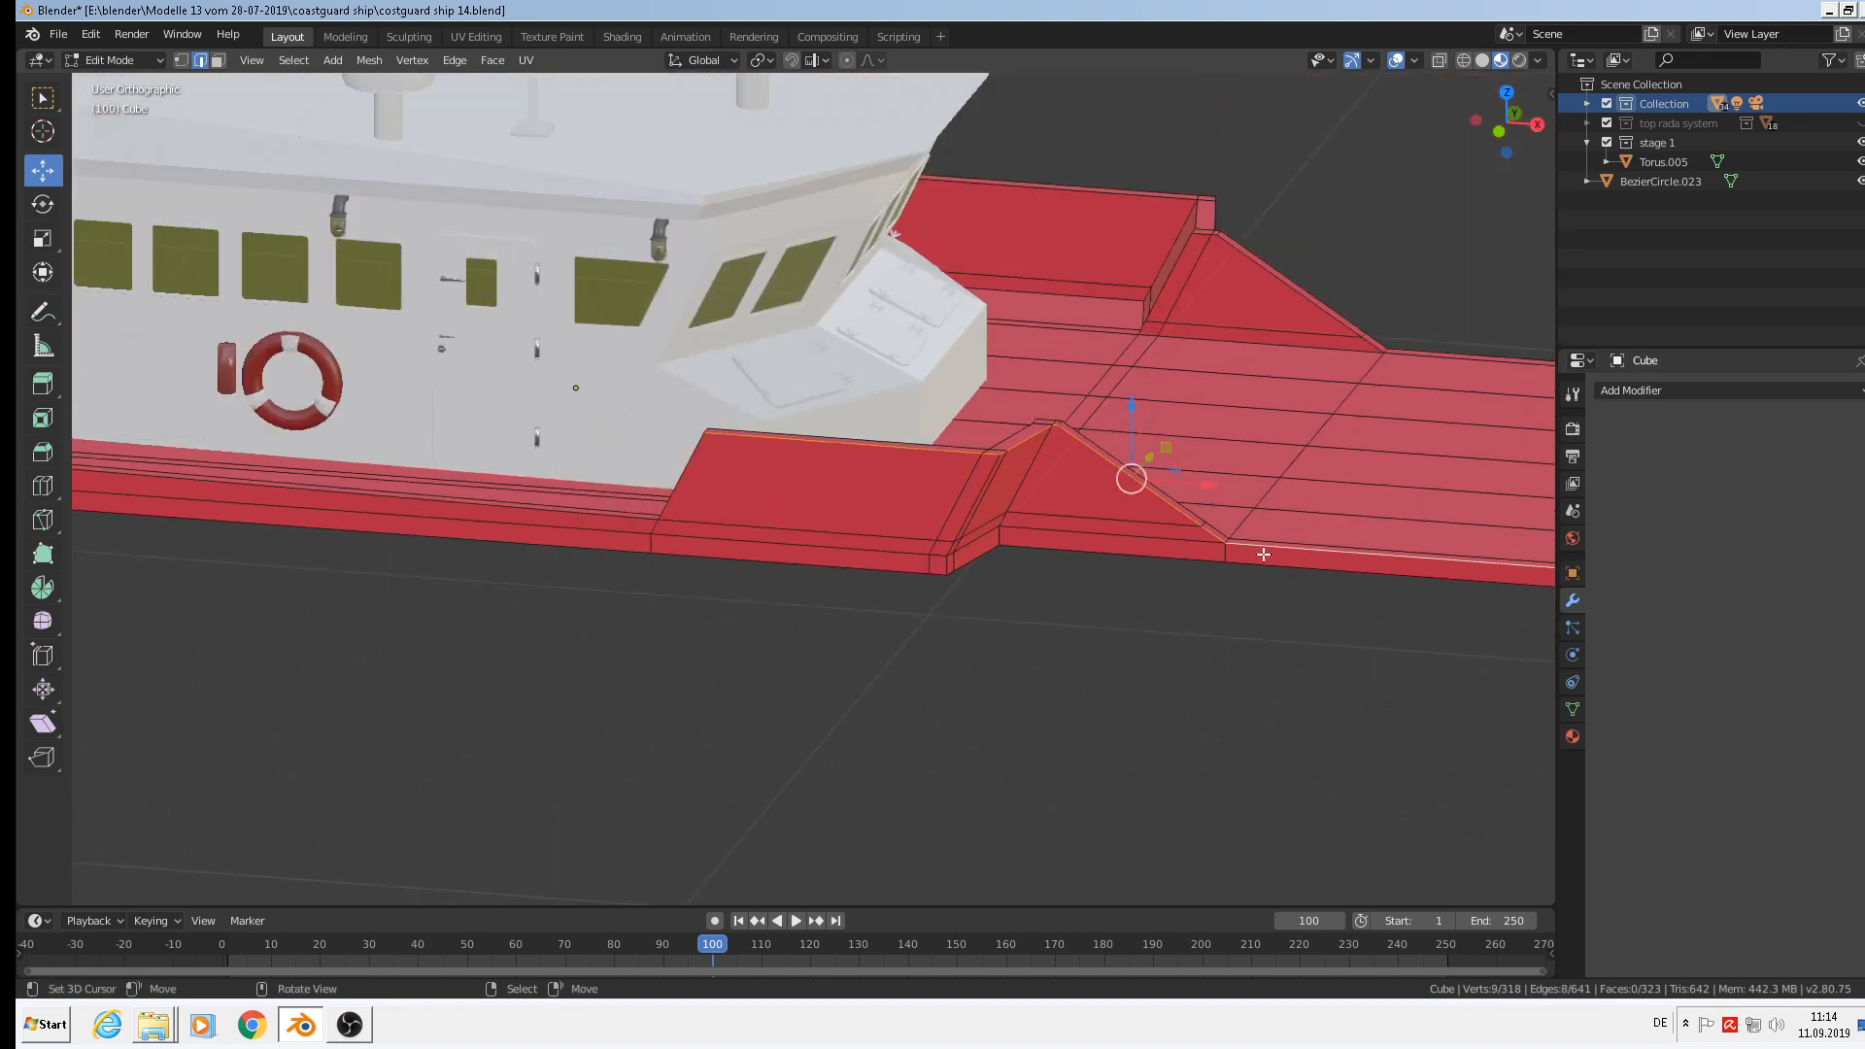
Extend the edge selection along the foredeck's outer top rim, around the bow and up to the port side edge.
{"action": "middle_click_drag", "start_coordinate": [1317, 570], "coordinate": [1030, 468], "text": "shift"}
{"action": "scroll", "coordinate": [1031, 468], "scroll_direction": "up", "scroll_amount": 5}
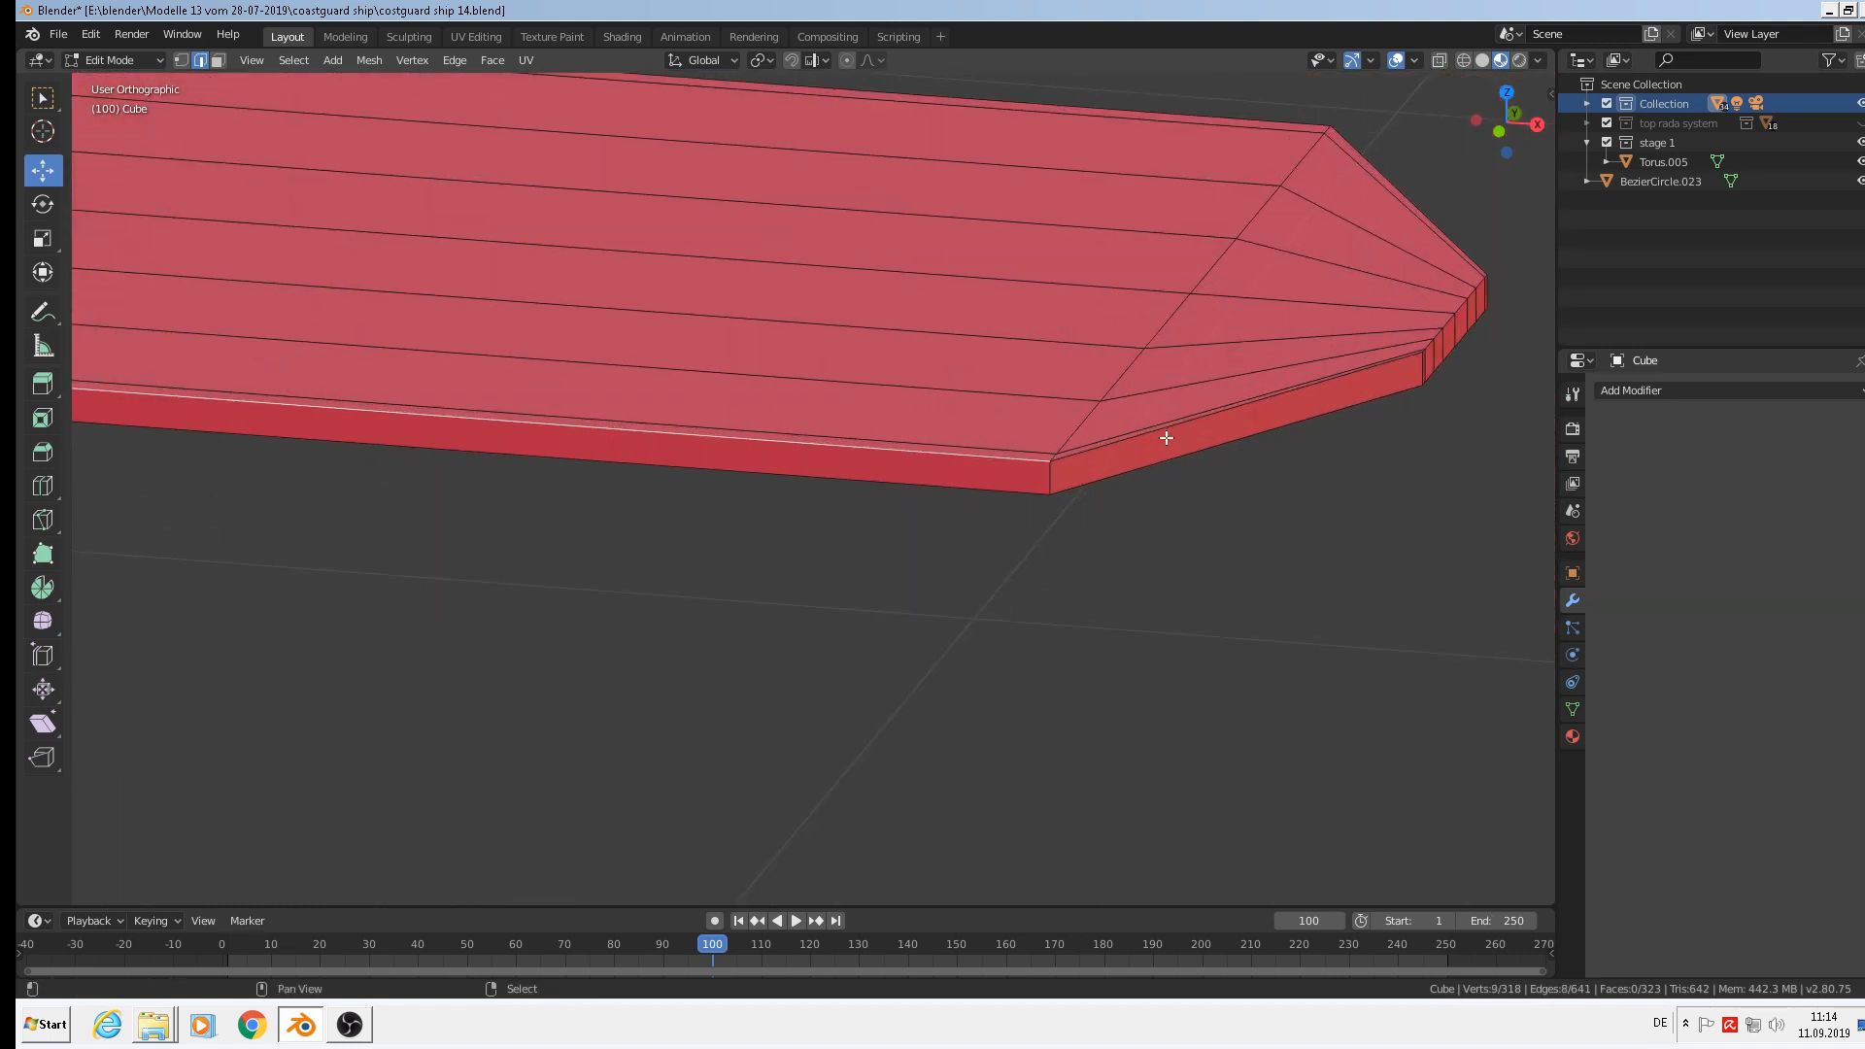
{"action": "right_click", "coordinate": [1161, 444], "text": "shift"}
{"action": "middle_click_drag", "start_coordinate": [1348, 408], "coordinate": [1257, 466], "text": "shift"}
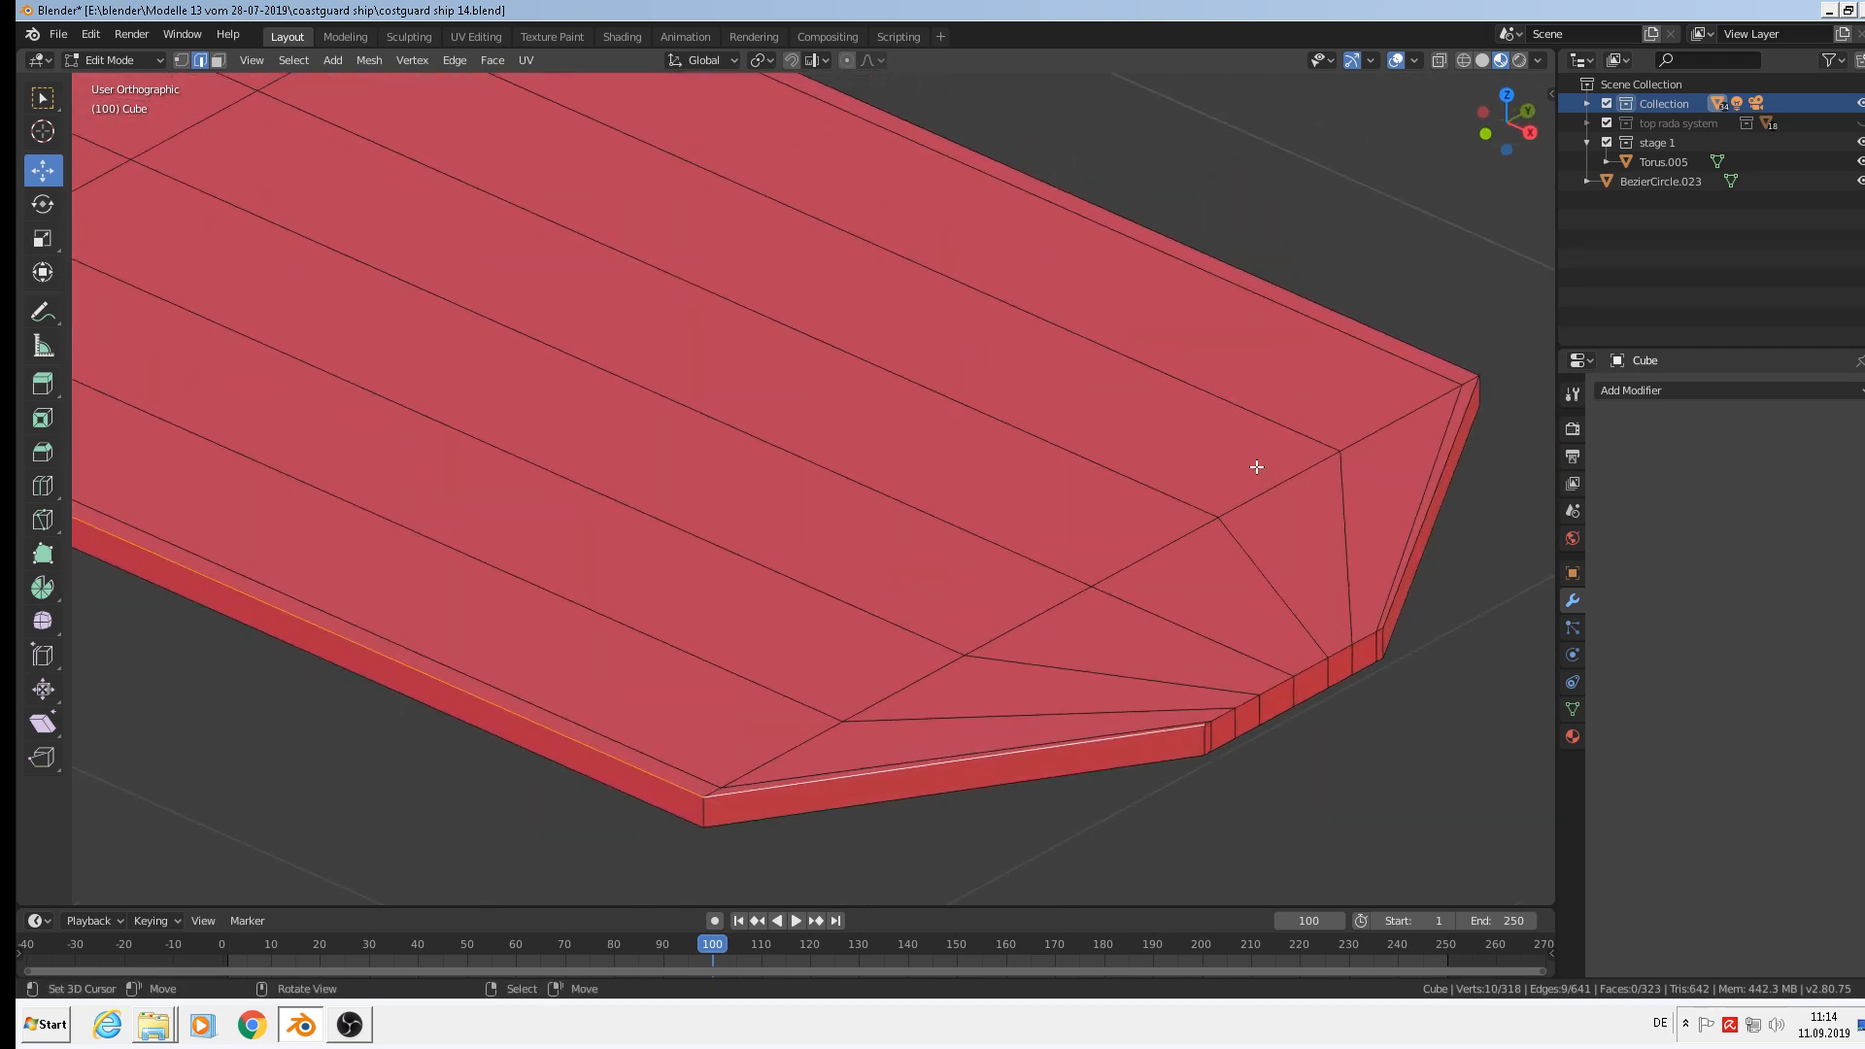
{"action": "scroll", "coordinate": [1277, 602], "scroll_direction": "up", "scroll_amount": 2}
{"action": "right_click", "coordinate": [1333, 701], "text": "alt+shift"}
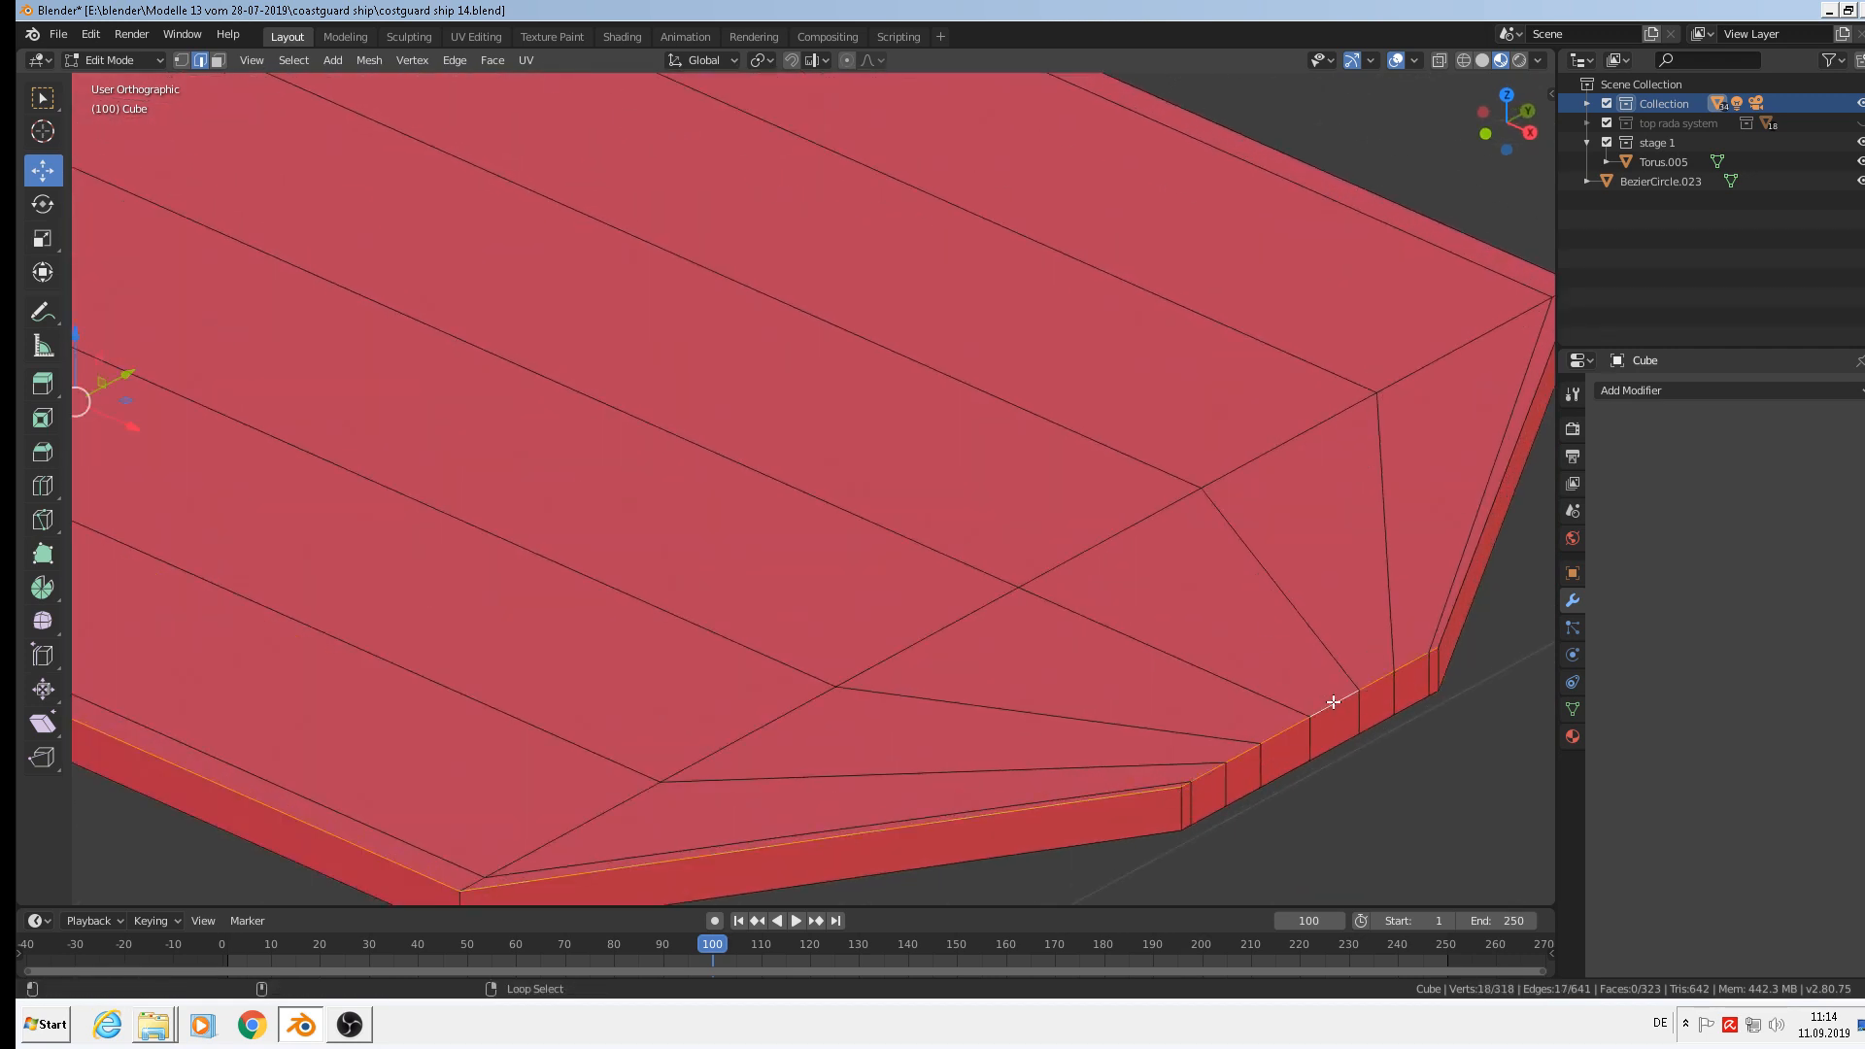
{"action": "right_click", "coordinate": [1484, 536], "text": "alt+shift"}
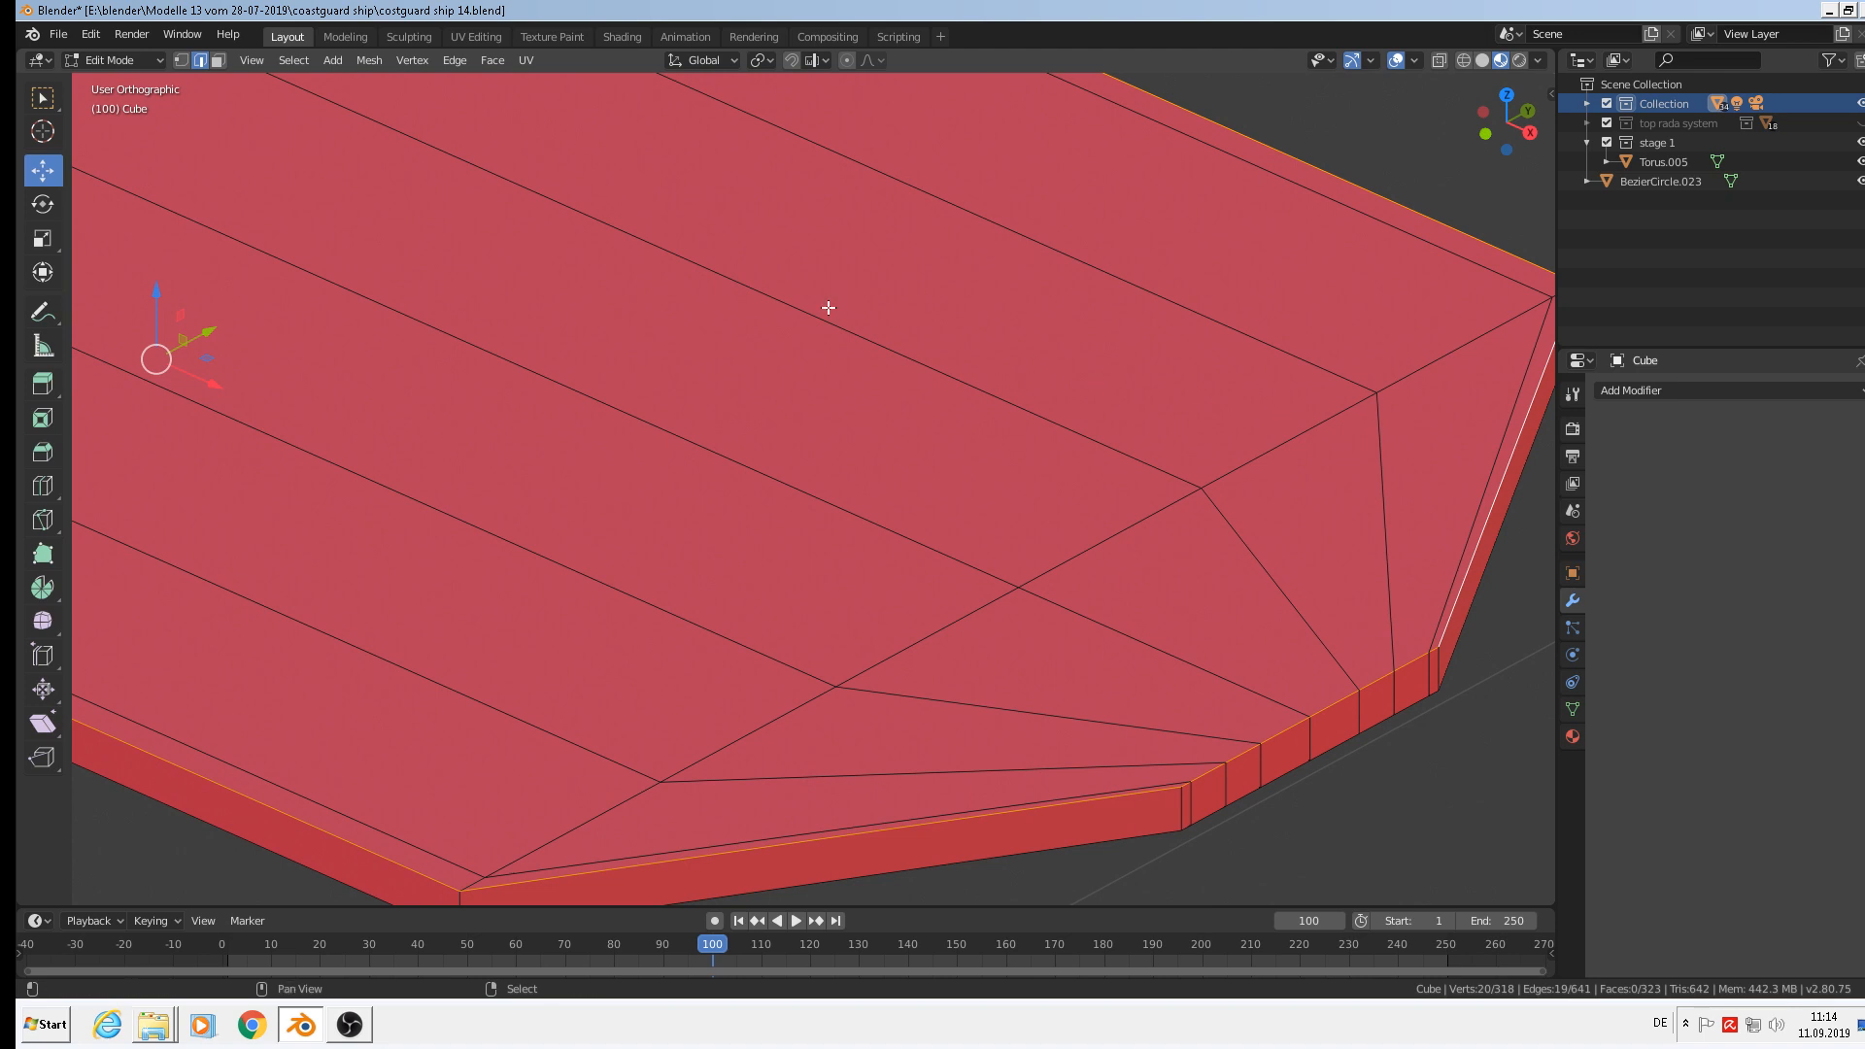
Extend the edge selection along the port forward bulwark's outer top rim, including its front slope and the lengthwise top edge.
{"action": "middle_click_drag", "start_coordinate": [756, 316], "coordinate": [1353, 829], "text": "shift"}
{"action": "scroll", "coordinate": [1345, 826], "scroll_direction": "down", "scroll_amount": 3}
{"action": "middle_click_drag", "start_coordinate": [758, 367], "coordinate": [1083, 601], "text": "shift"}
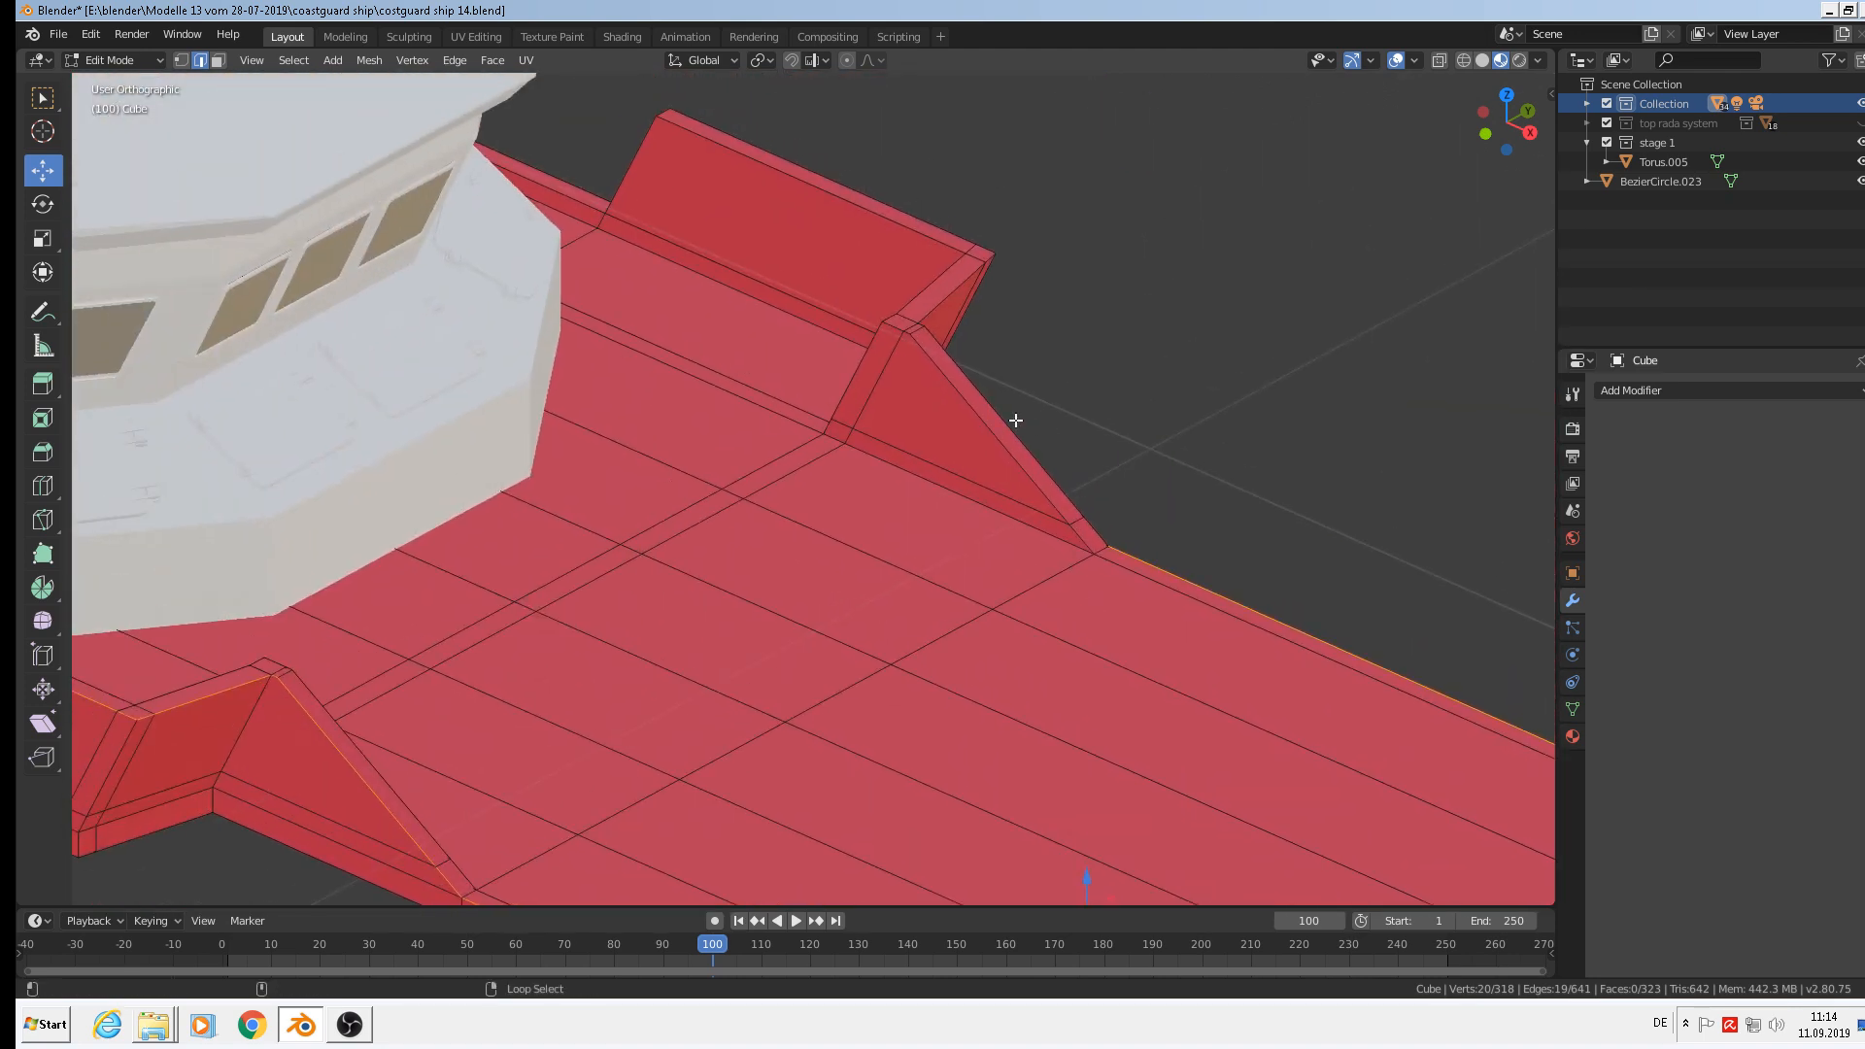
{"action": "right_click", "coordinate": [941, 304], "text": "alt+shift"}
{"action": "right_click", "coordinate": [969, 235], "text": "alt+shift"}
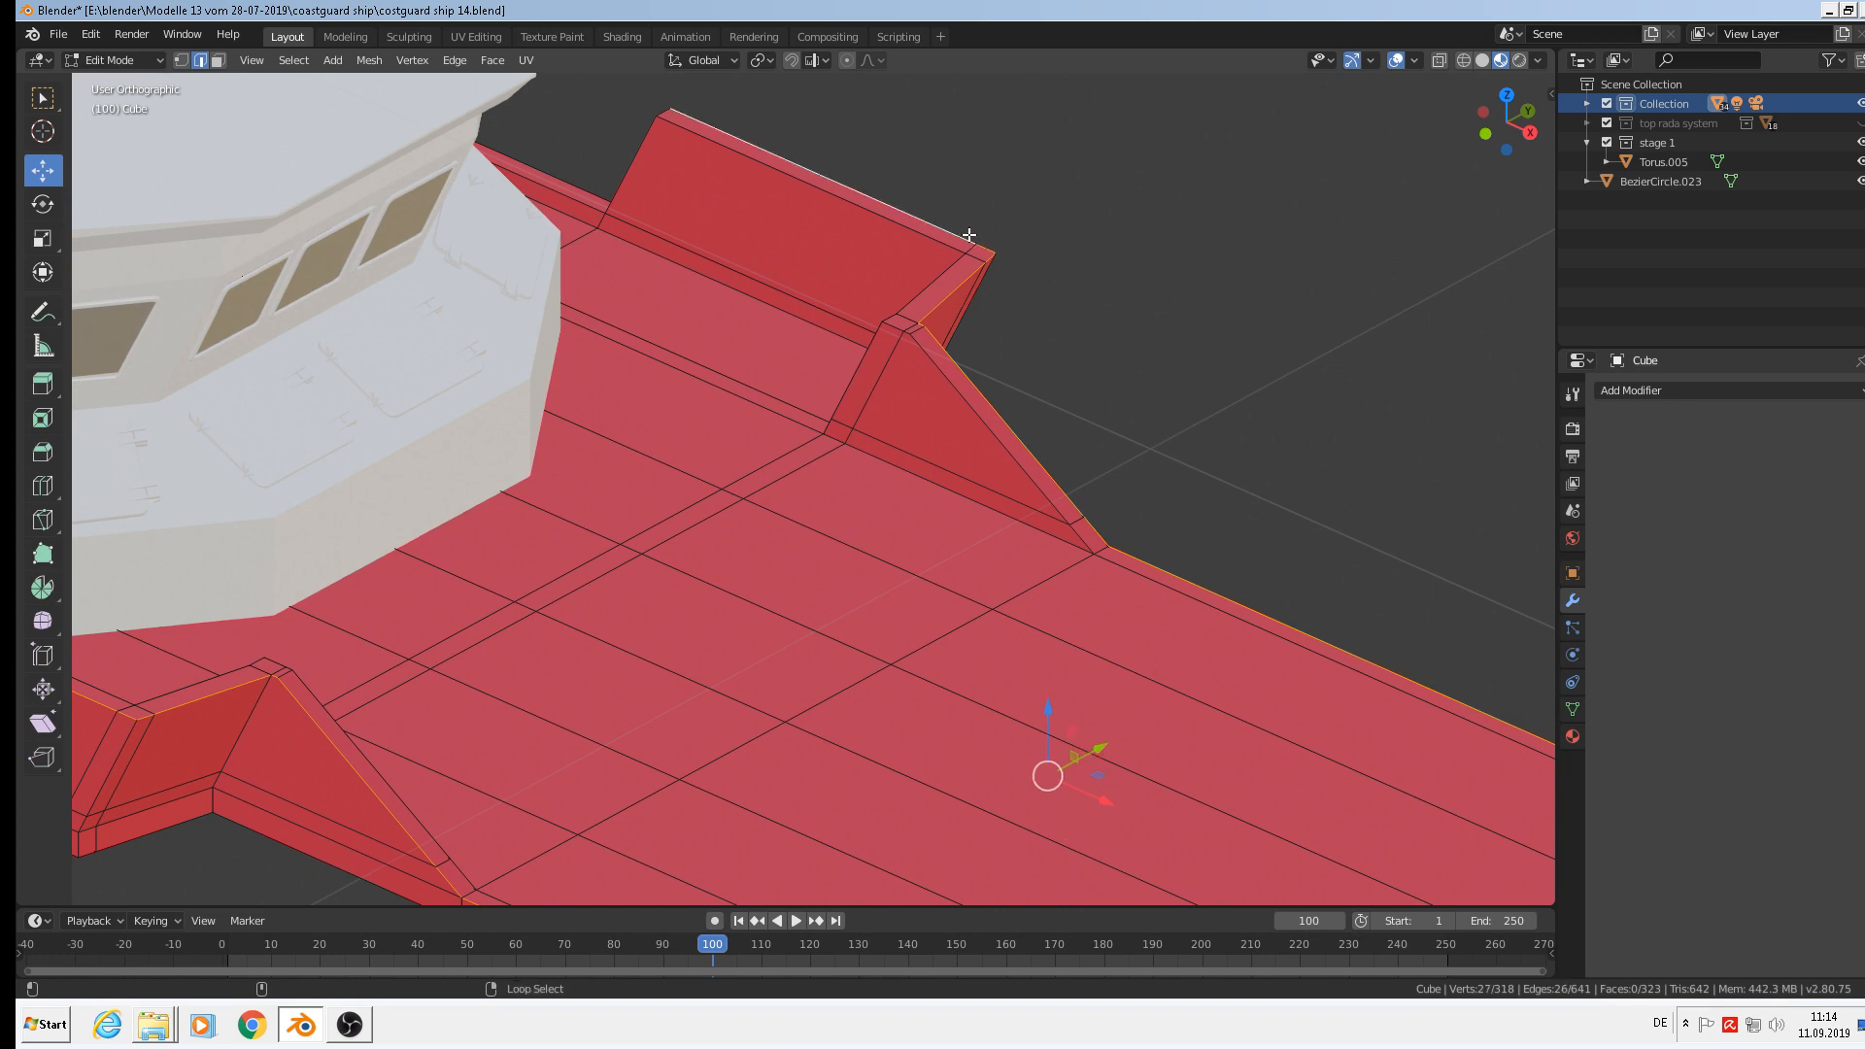
Add the starboard low side rail's outer top edge and the starboard aft bulwark's sloped and top outer edges to the selection.
{"action": "middle_click_drag", "start_coordinate": [668, 134], "coordinate": [768, 122]}
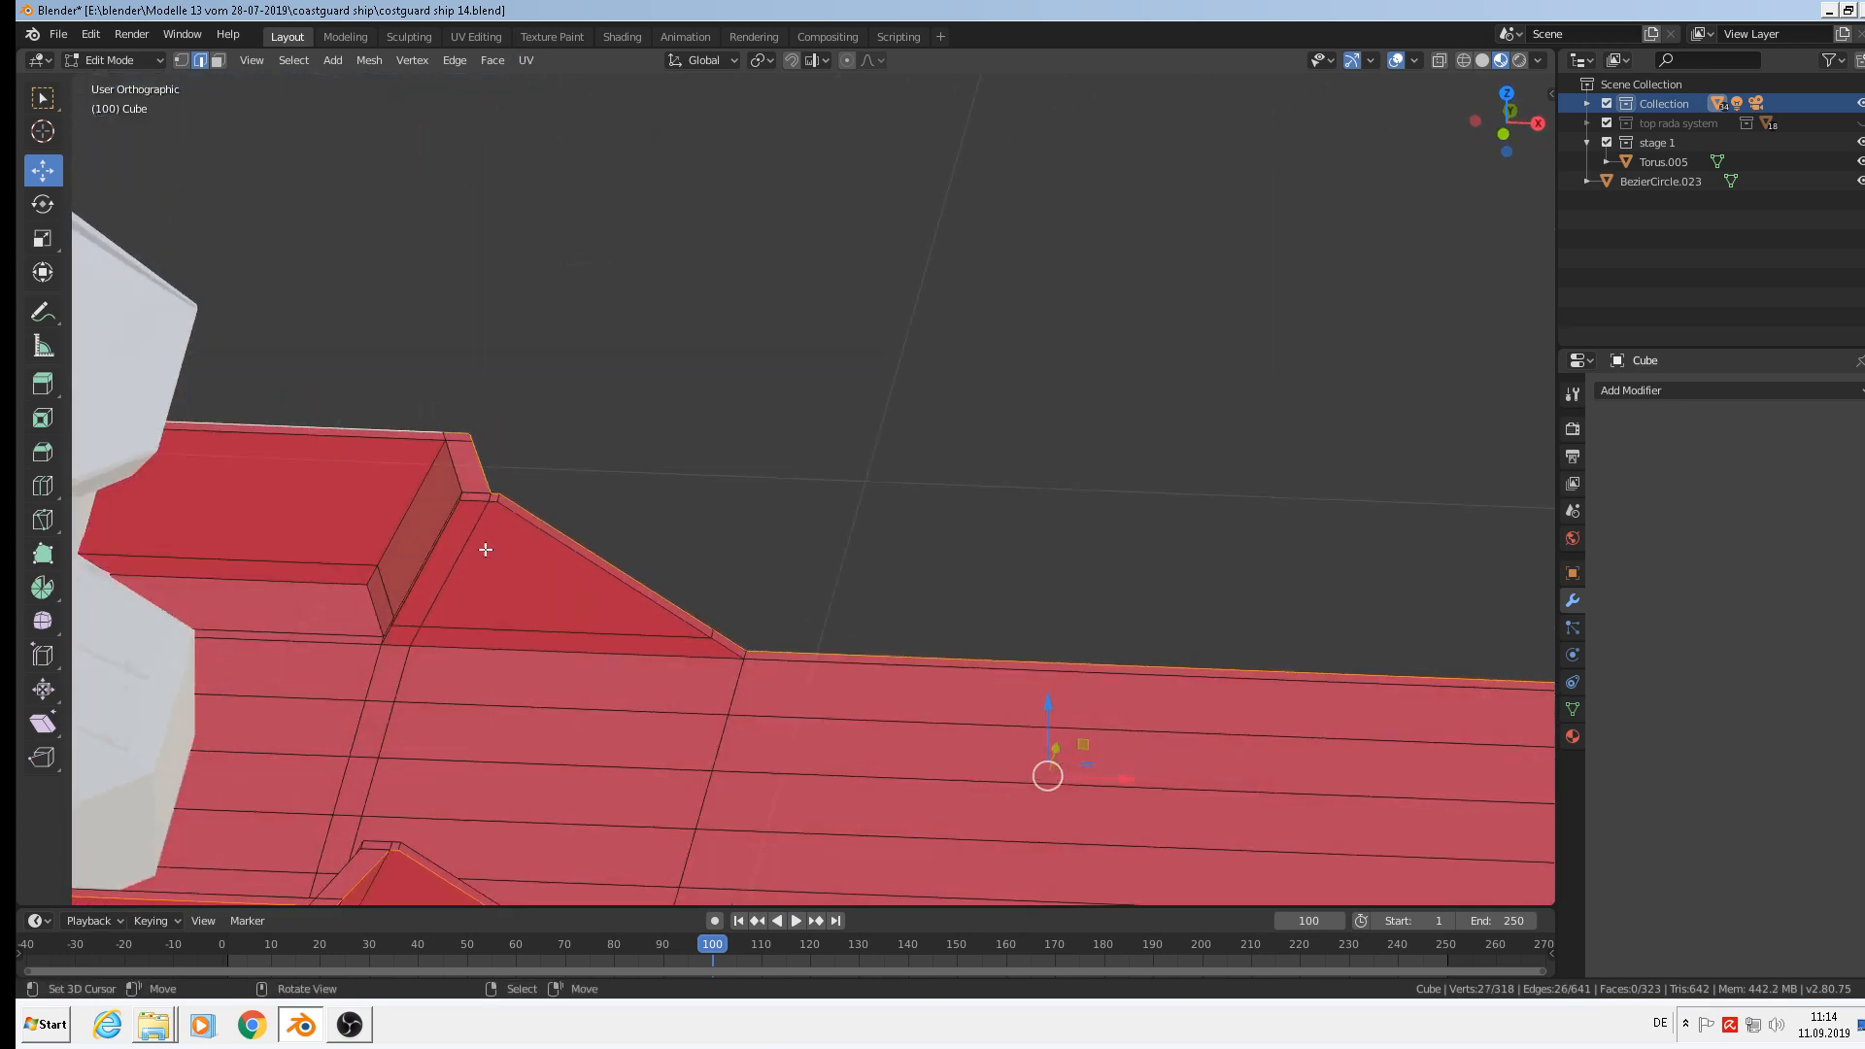
{"action": "middle_click_drag", "start_coordinate": [581, 518], "coordinate": [1131, 78], "text": "shift"}
{"action": "middle_click_drag", "start_coordinate": [551, 544], "coordinate": [1068, 369], "text": "shift"}
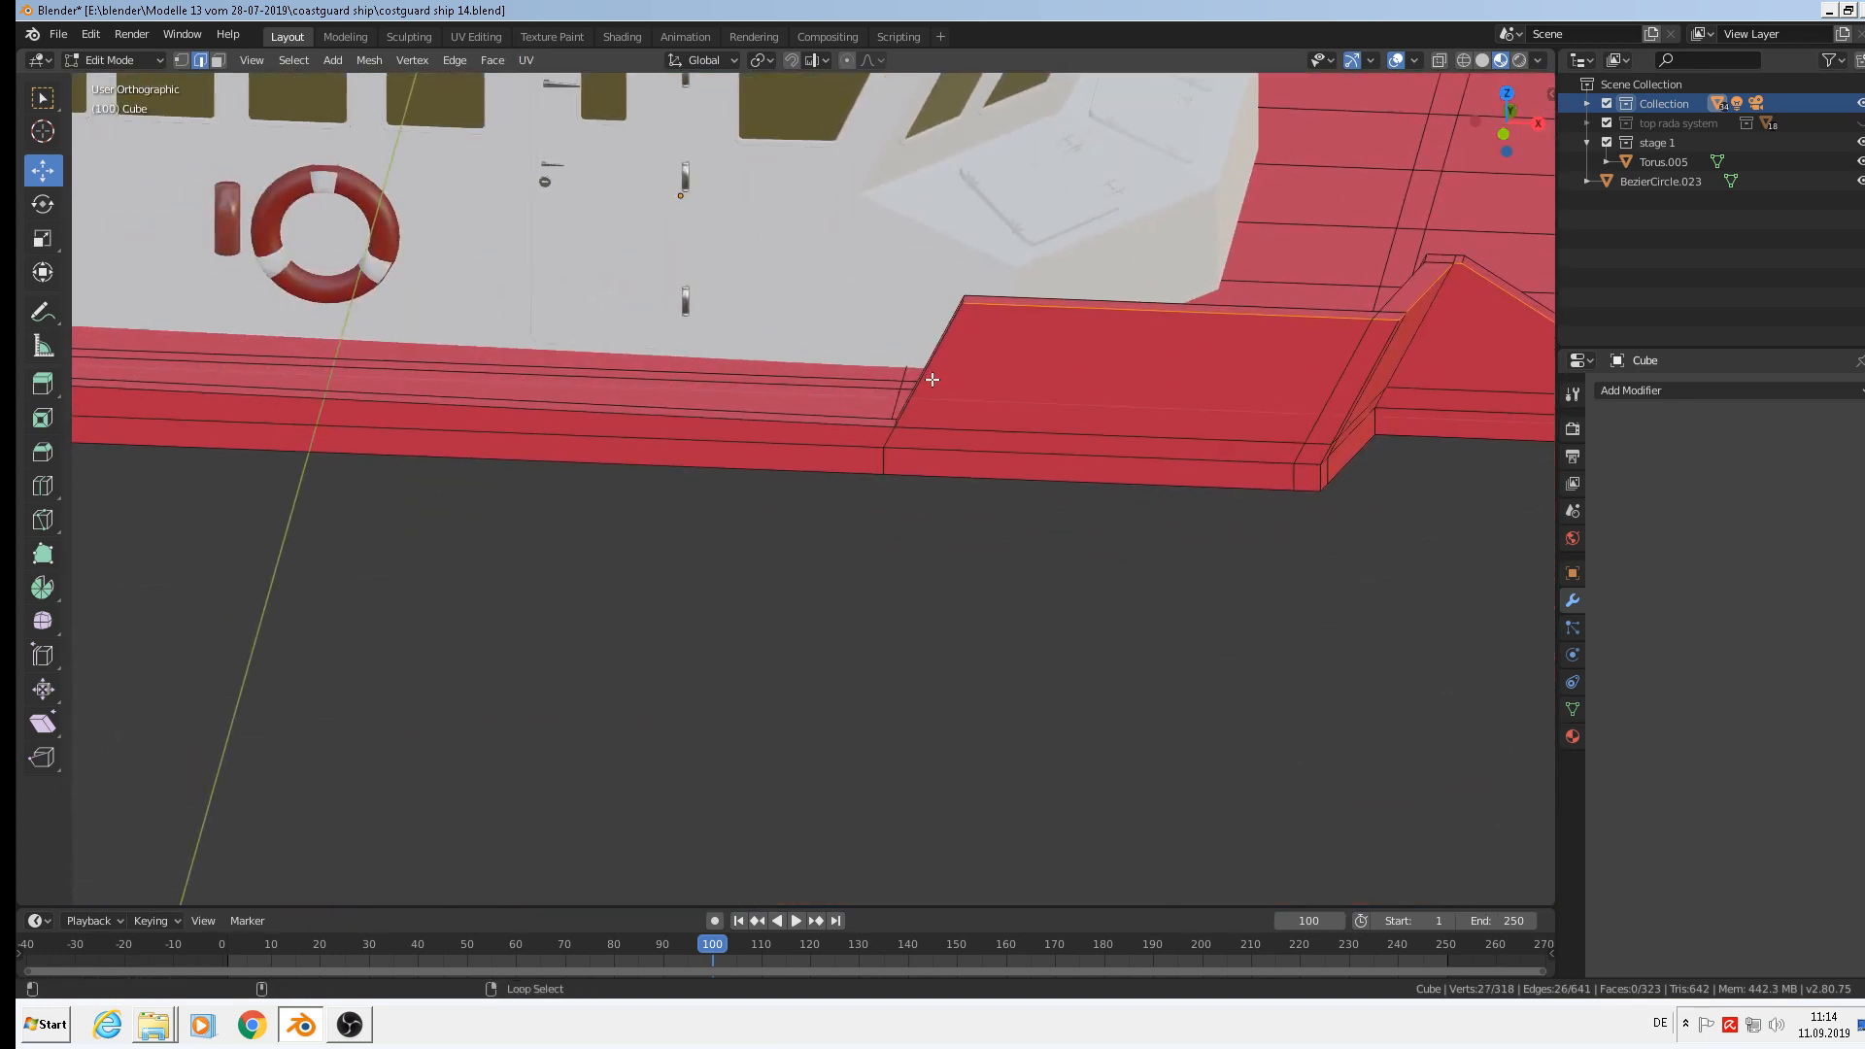
{"action": "right_click", "coordinate": [809, 423], "text": "shift"}
{"action": "middle_click_drag", "start_coordinate": [525, 430], "coordinate": [1333, 421], "text": "shift"}
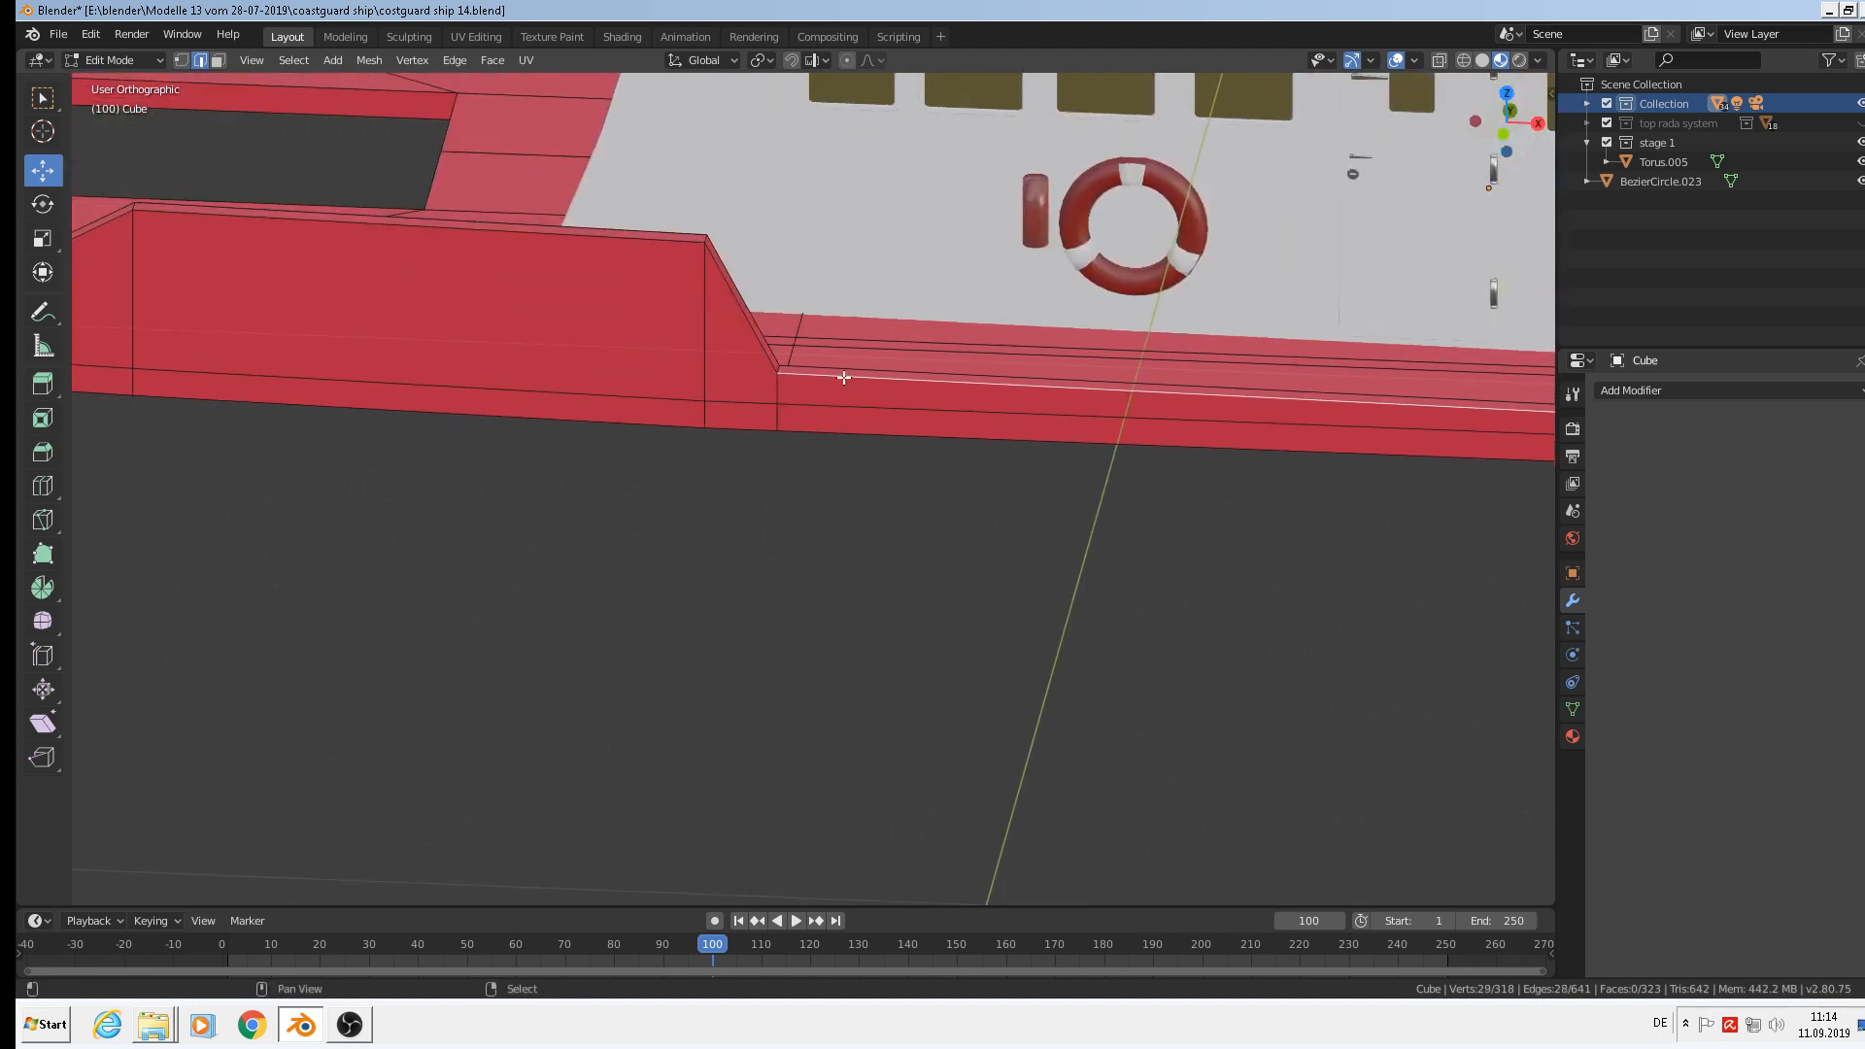
{"action": "right_click", "coordinate": [728, 315], "text": "alt+shift"}
{"action": "middle_click_drag", "start_coordinate": [627, 325], "coordinate": [1237, 395], "text": "shift"}
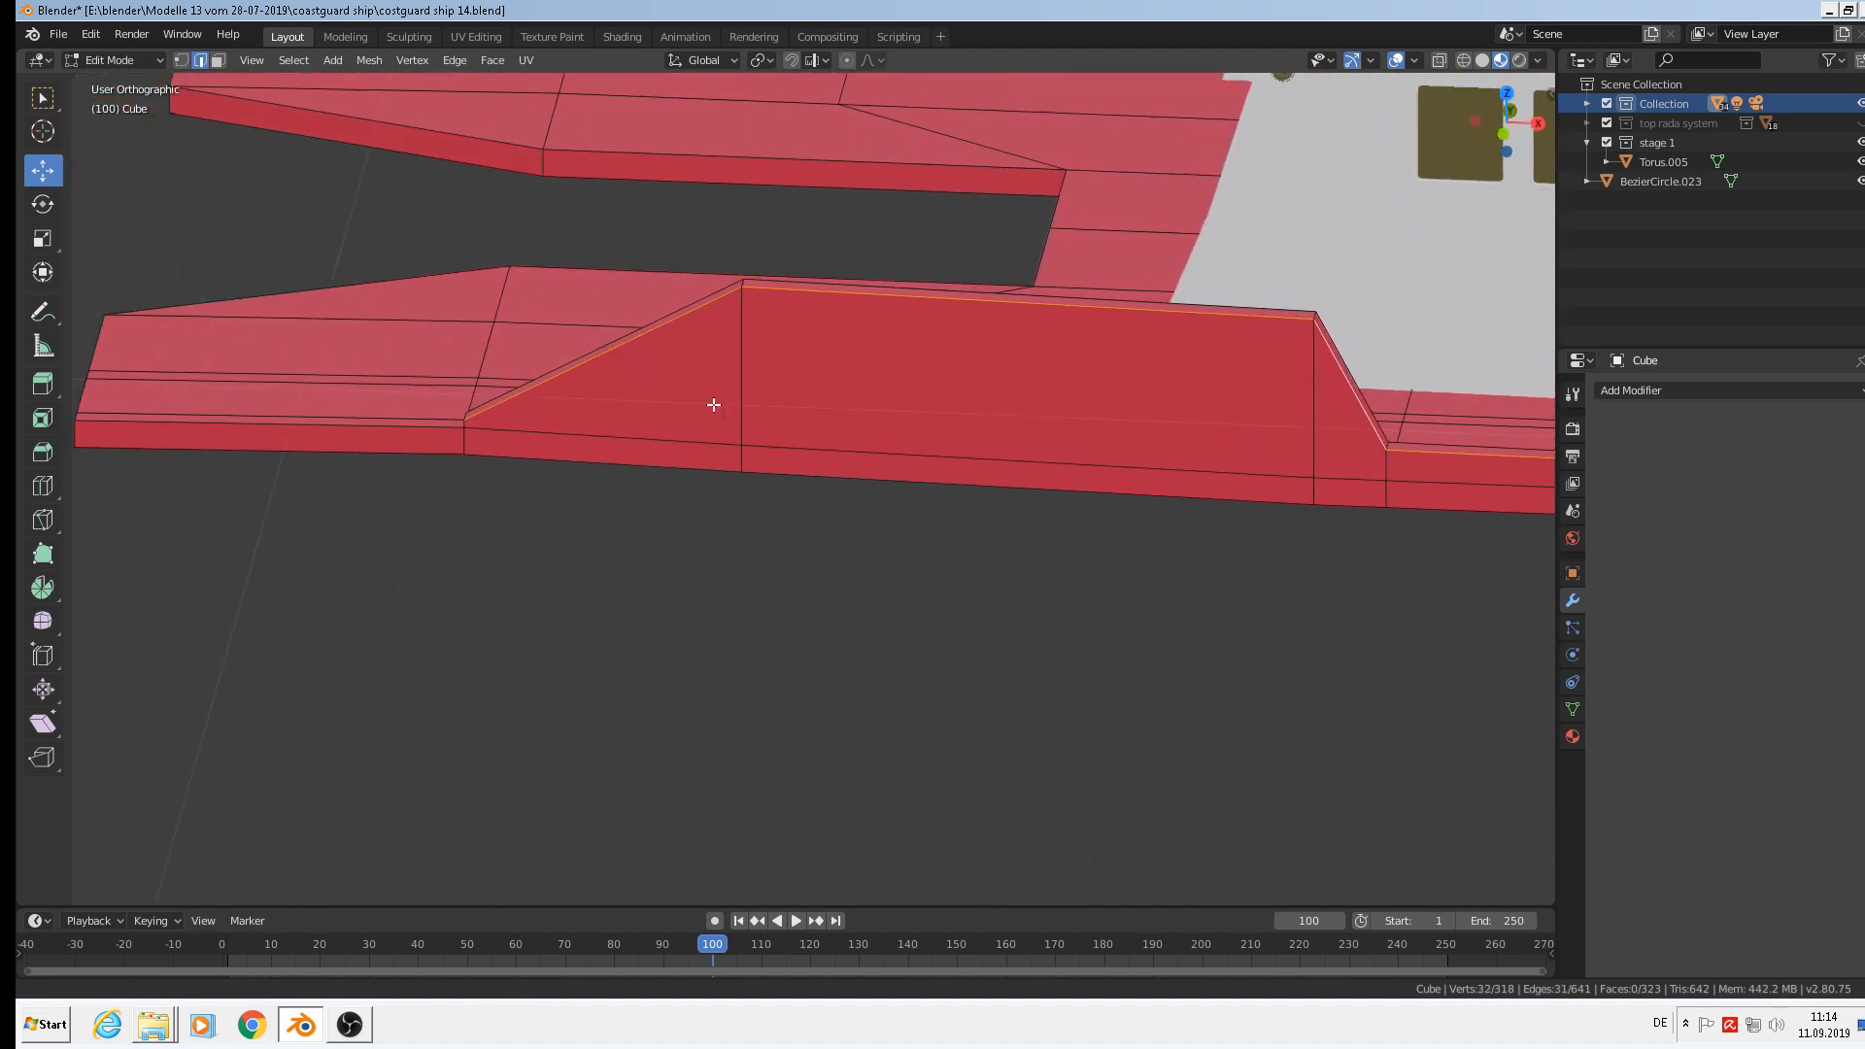
Extend the selection past the foot of the starboard aft bulwark's slope and around the starboard stern arm's top rim.
{"action": "middle_click_drag", "start_coordinate": [659, 389], "coordinate": [950, 409], "text": "shift"}
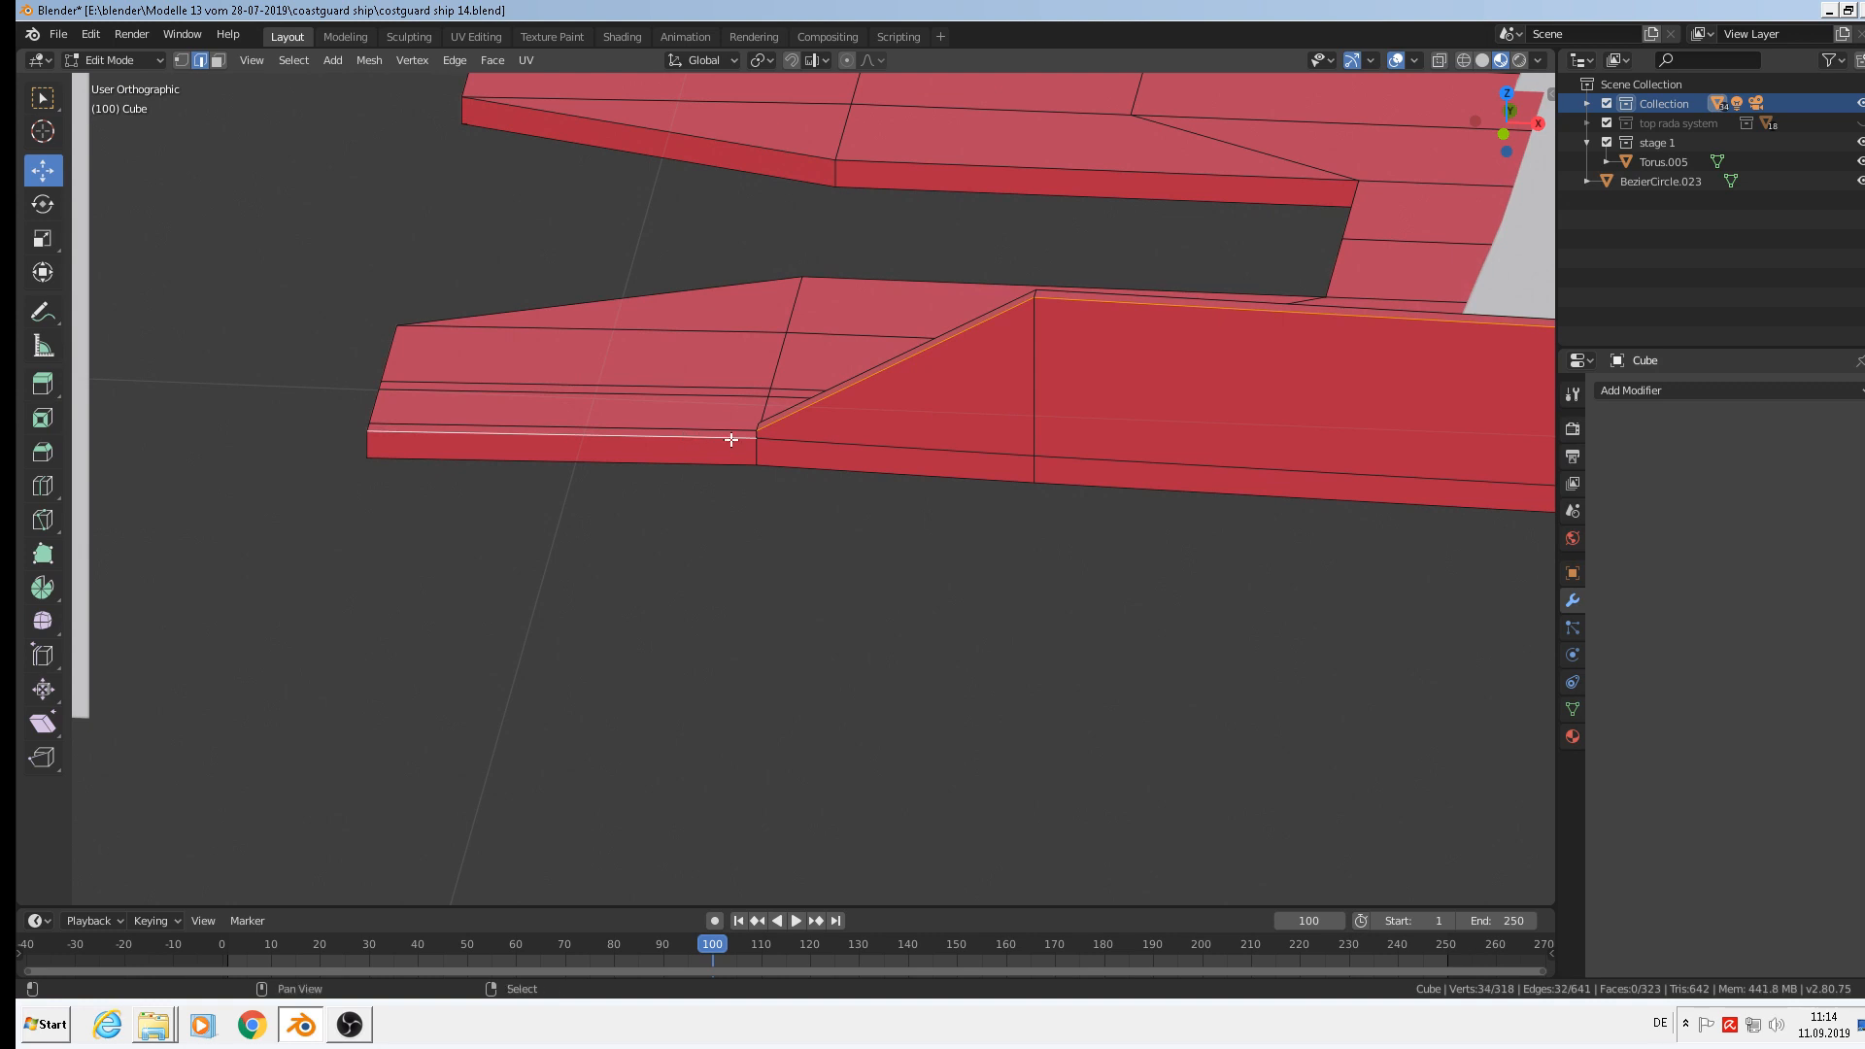
{"action": "scroll", "coordinate": [732, 440], "scroll_direction": "up", "scroll_amount": 3}
{"action": "right_click", "coordinate": [740, 437], "text": "shift"}
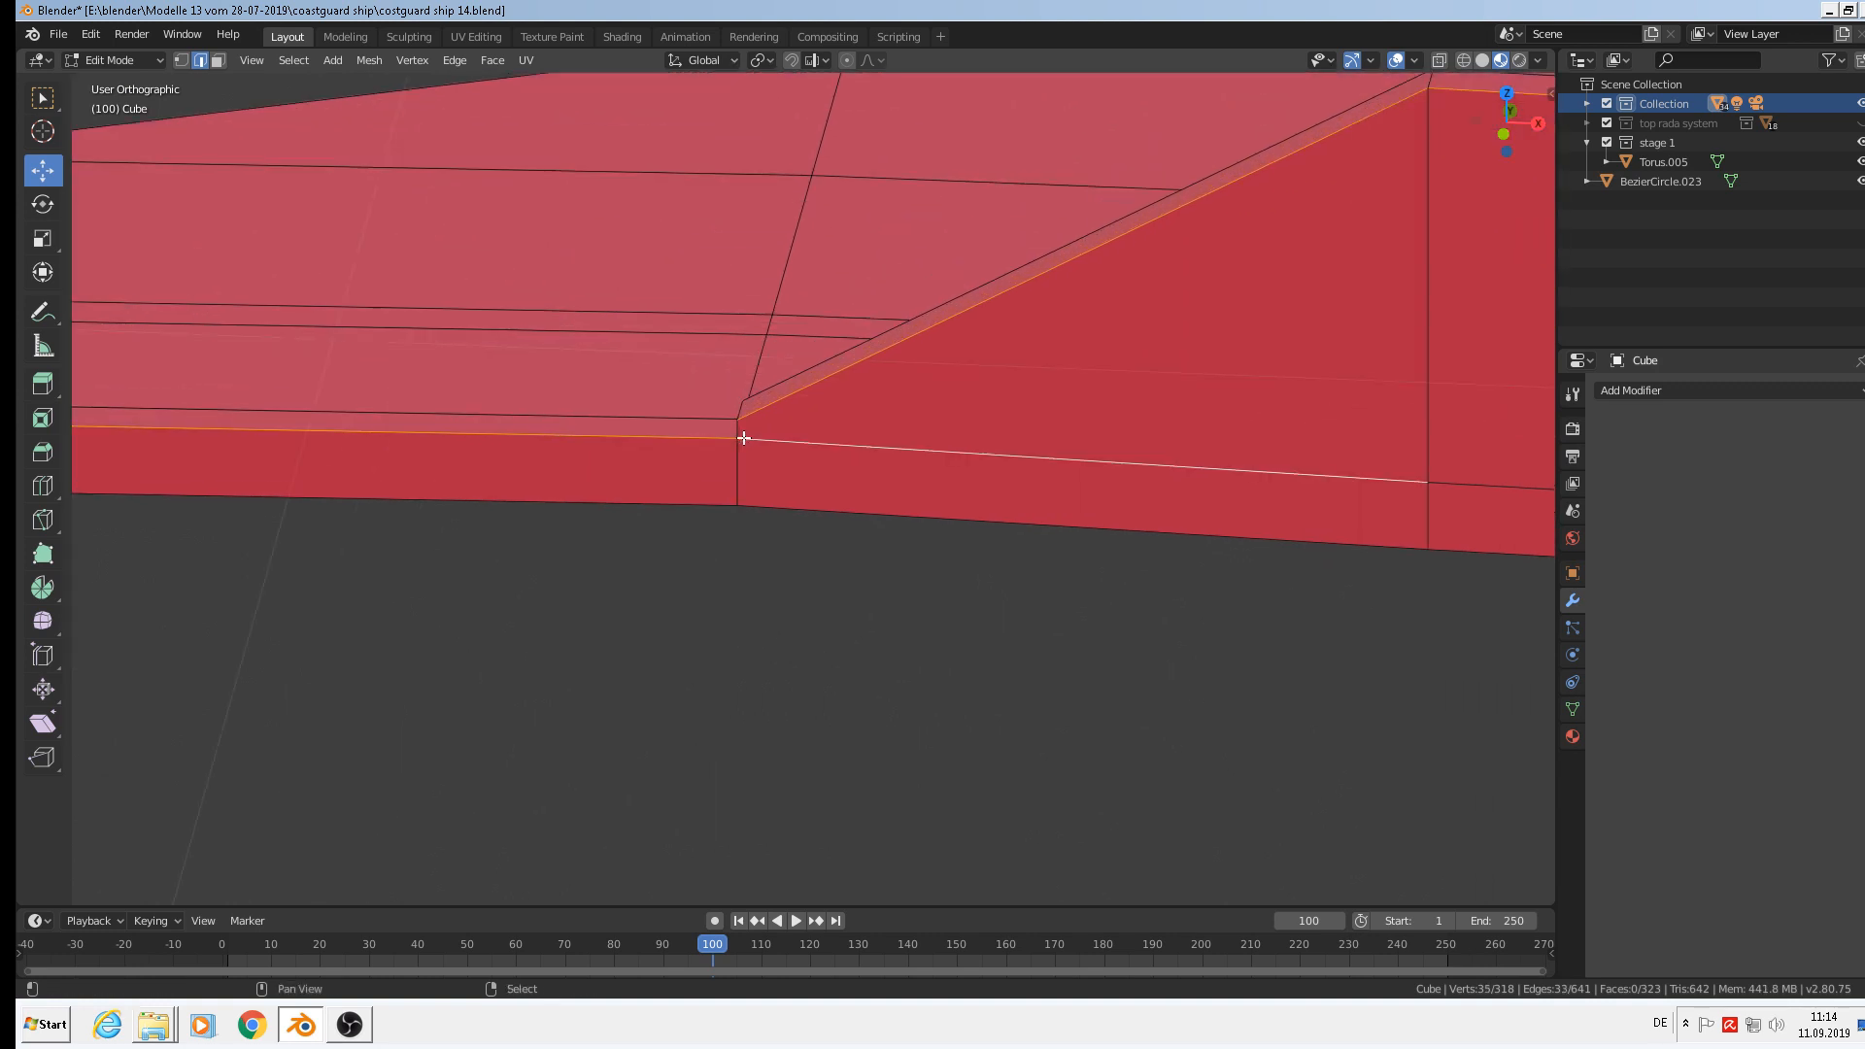
{"action": "right_click", "coordinate": [743, 438], "text": "shift"}
{"action": "right_click", "coordinate": [738, 431], "text": "shift"}
{"action": "middle_click_drag", "start_coordinate": [557, 431], "coordinate": [1036, 492], "text": "shift"}
{"action": "right_click", "coordinate": [275, 367], "text": "alt+shift"}
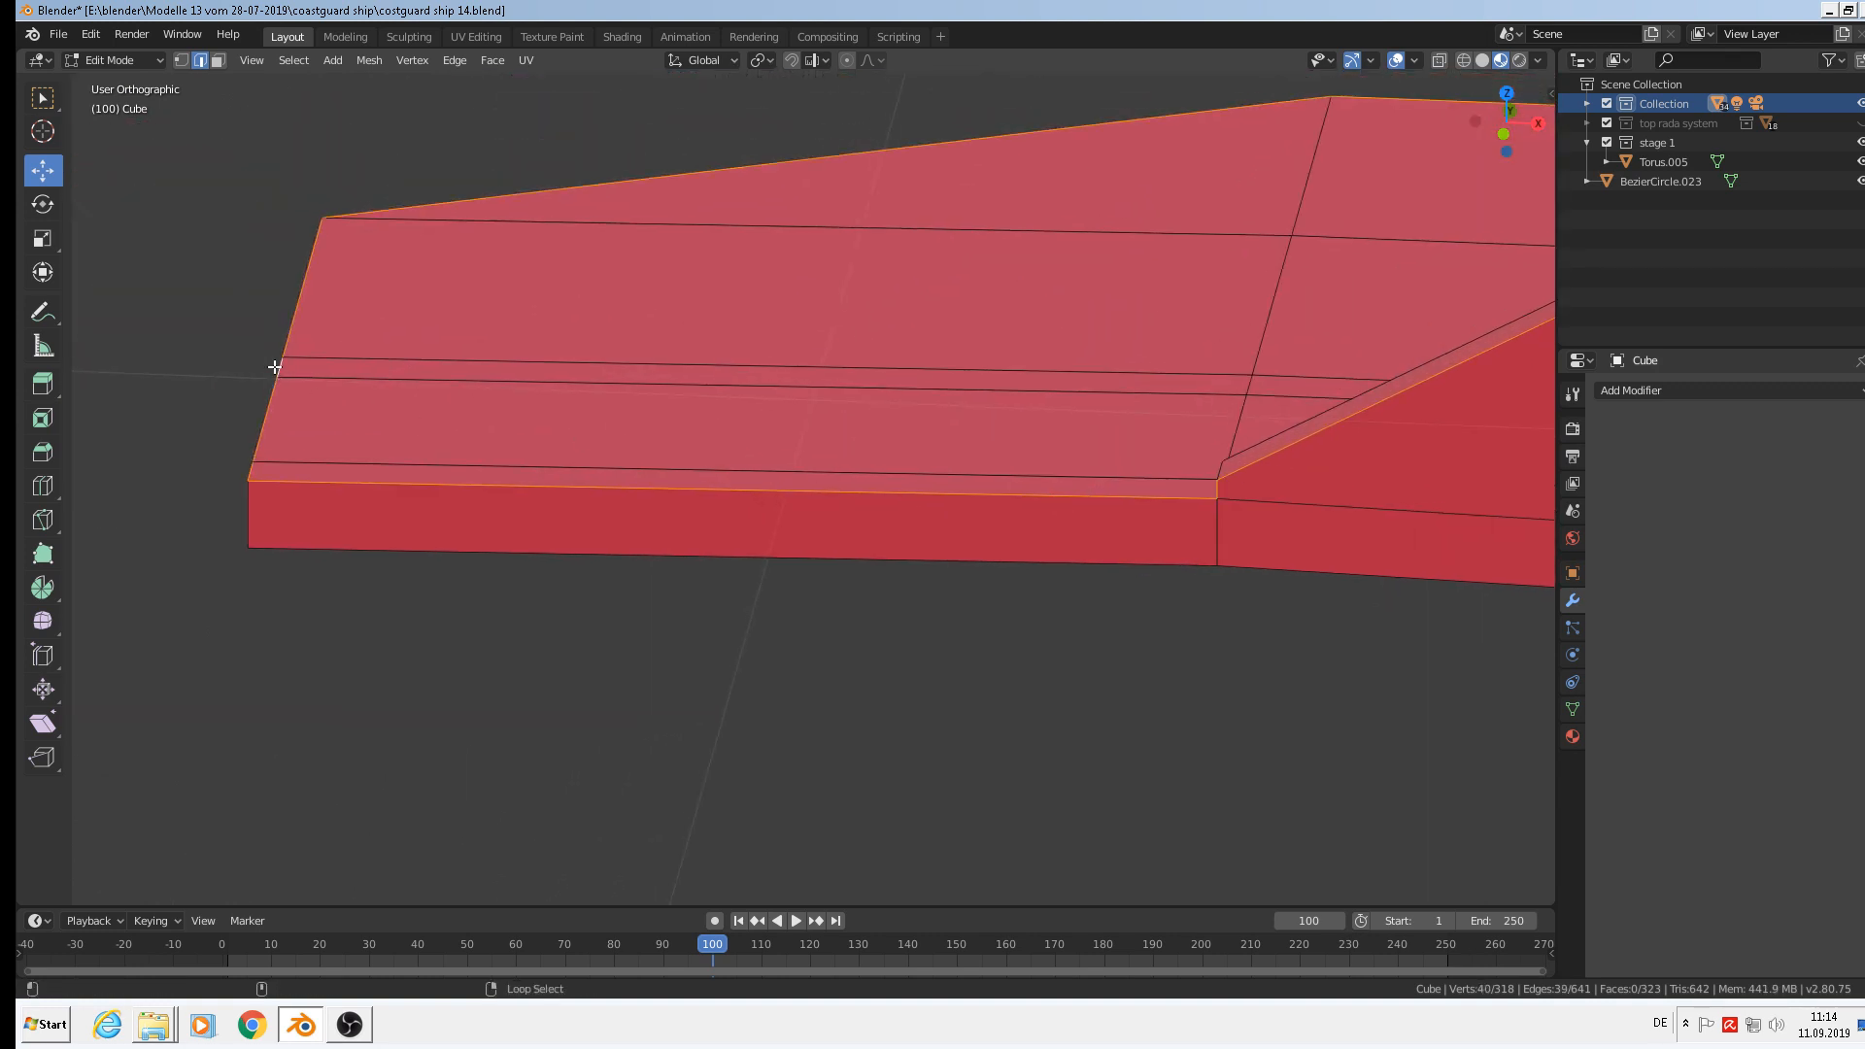
Add the top edges of the stern cutout and the port stern arm, including its outer side, to the edge selection.
{"action": "scroll", "coordinate": [1136, 162], "scroll_direction": "down", "scroll_amount": 3}
{"action": "middle_click_drag", "start_coordinate": [1108, 229], "coordinate": [941, 641], "text": "shift"}
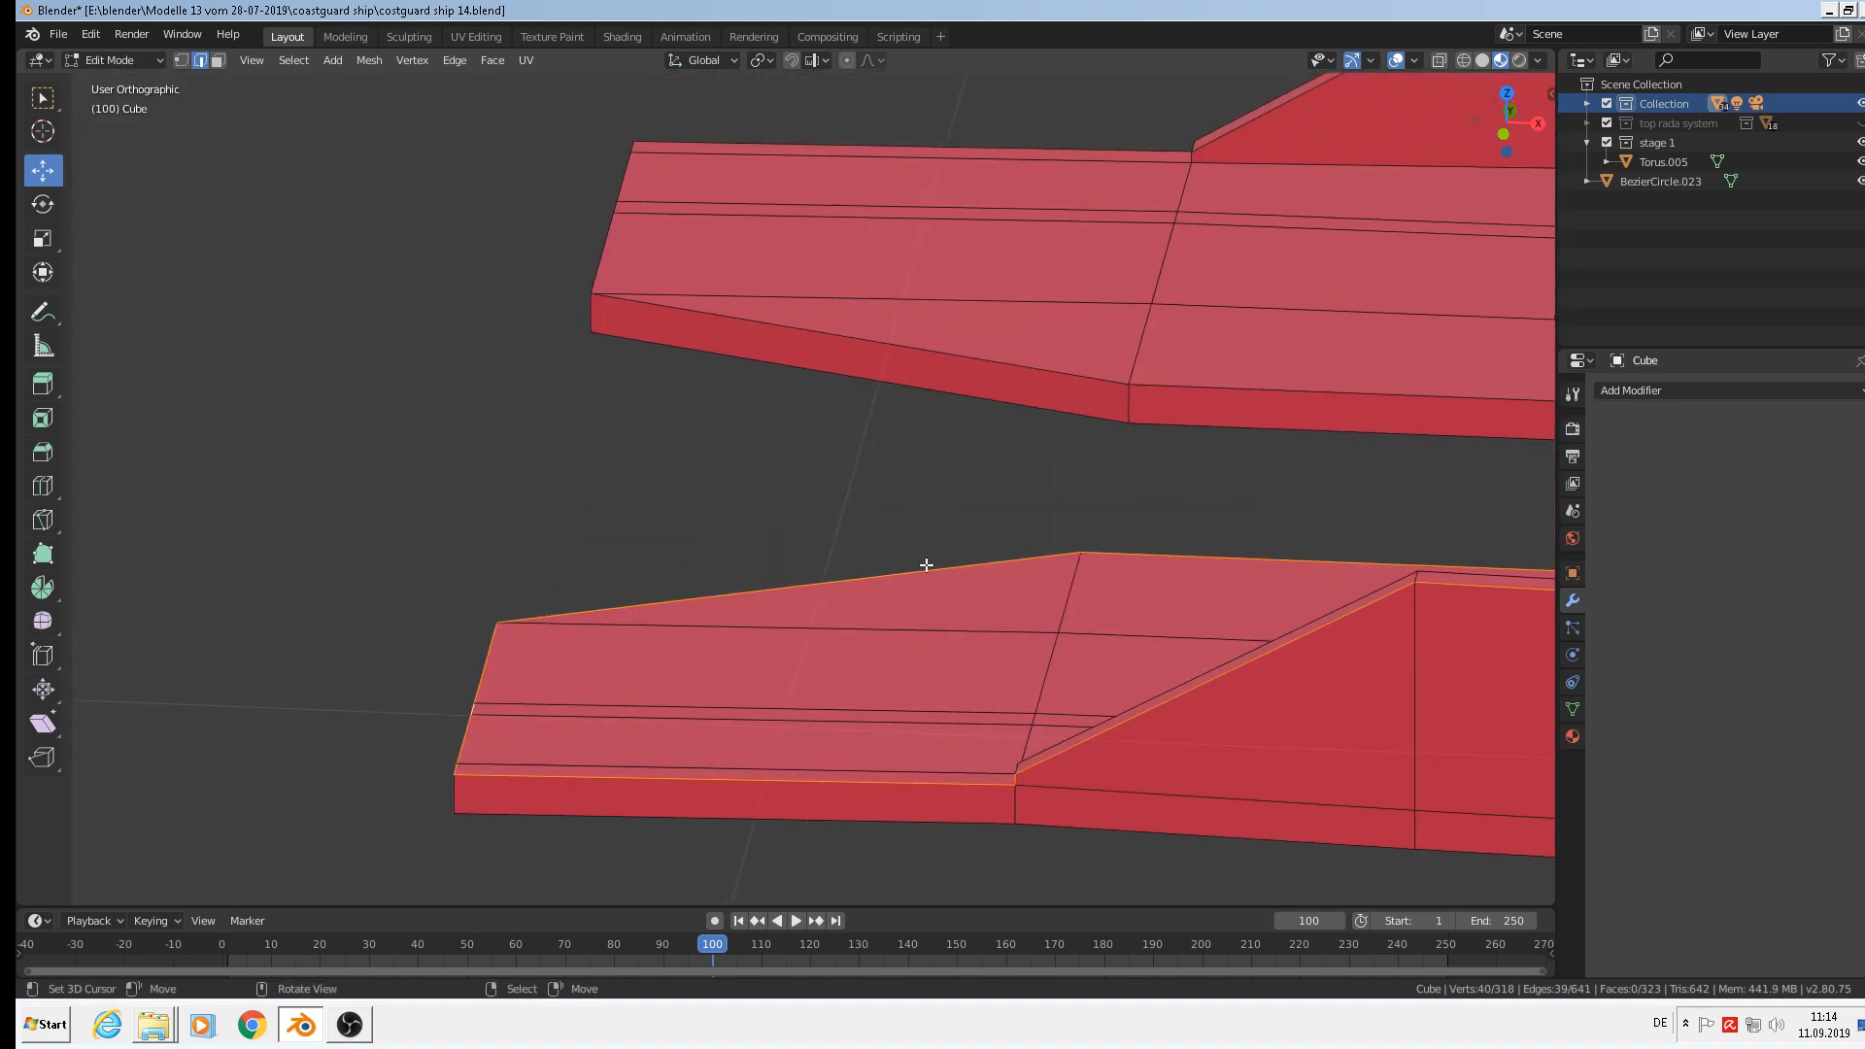
{"action": "middle_click_drag", "start_coordinate": [1050, 282], "coordinate": [982, 558], "text": "shift"}
{"action": "middle_click_drag", "start_coordinate": [981, 559], "coordinate": [1053, 583]}
{"action": "middle_click_drag", "start_coordinate": [1319, 682], "coordinate": [932, 125], "text": "shift"}
{"action": "scroll", "coordinate": [1088, 231], "scroll_direction": "down", "scroll_amount": 2}
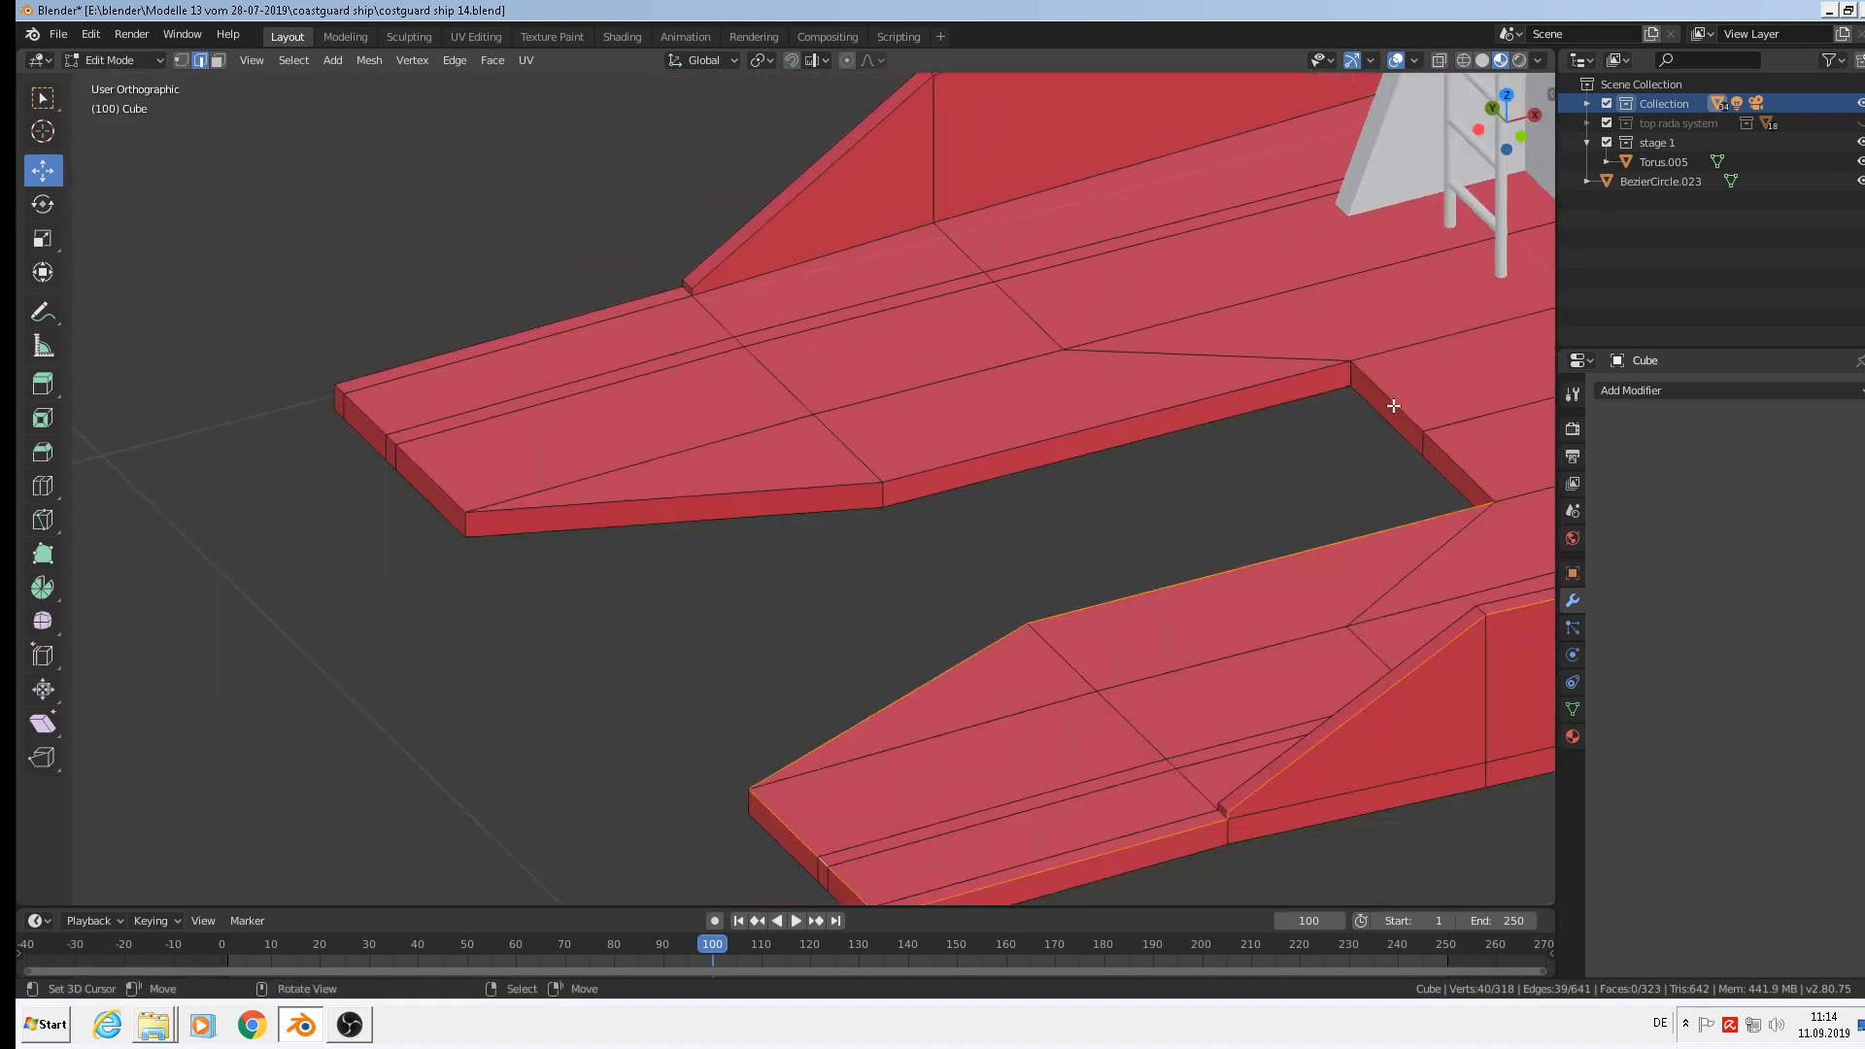
{"action": "right_click", "coordinate": [1234, 383], "text": "alt+shift"}
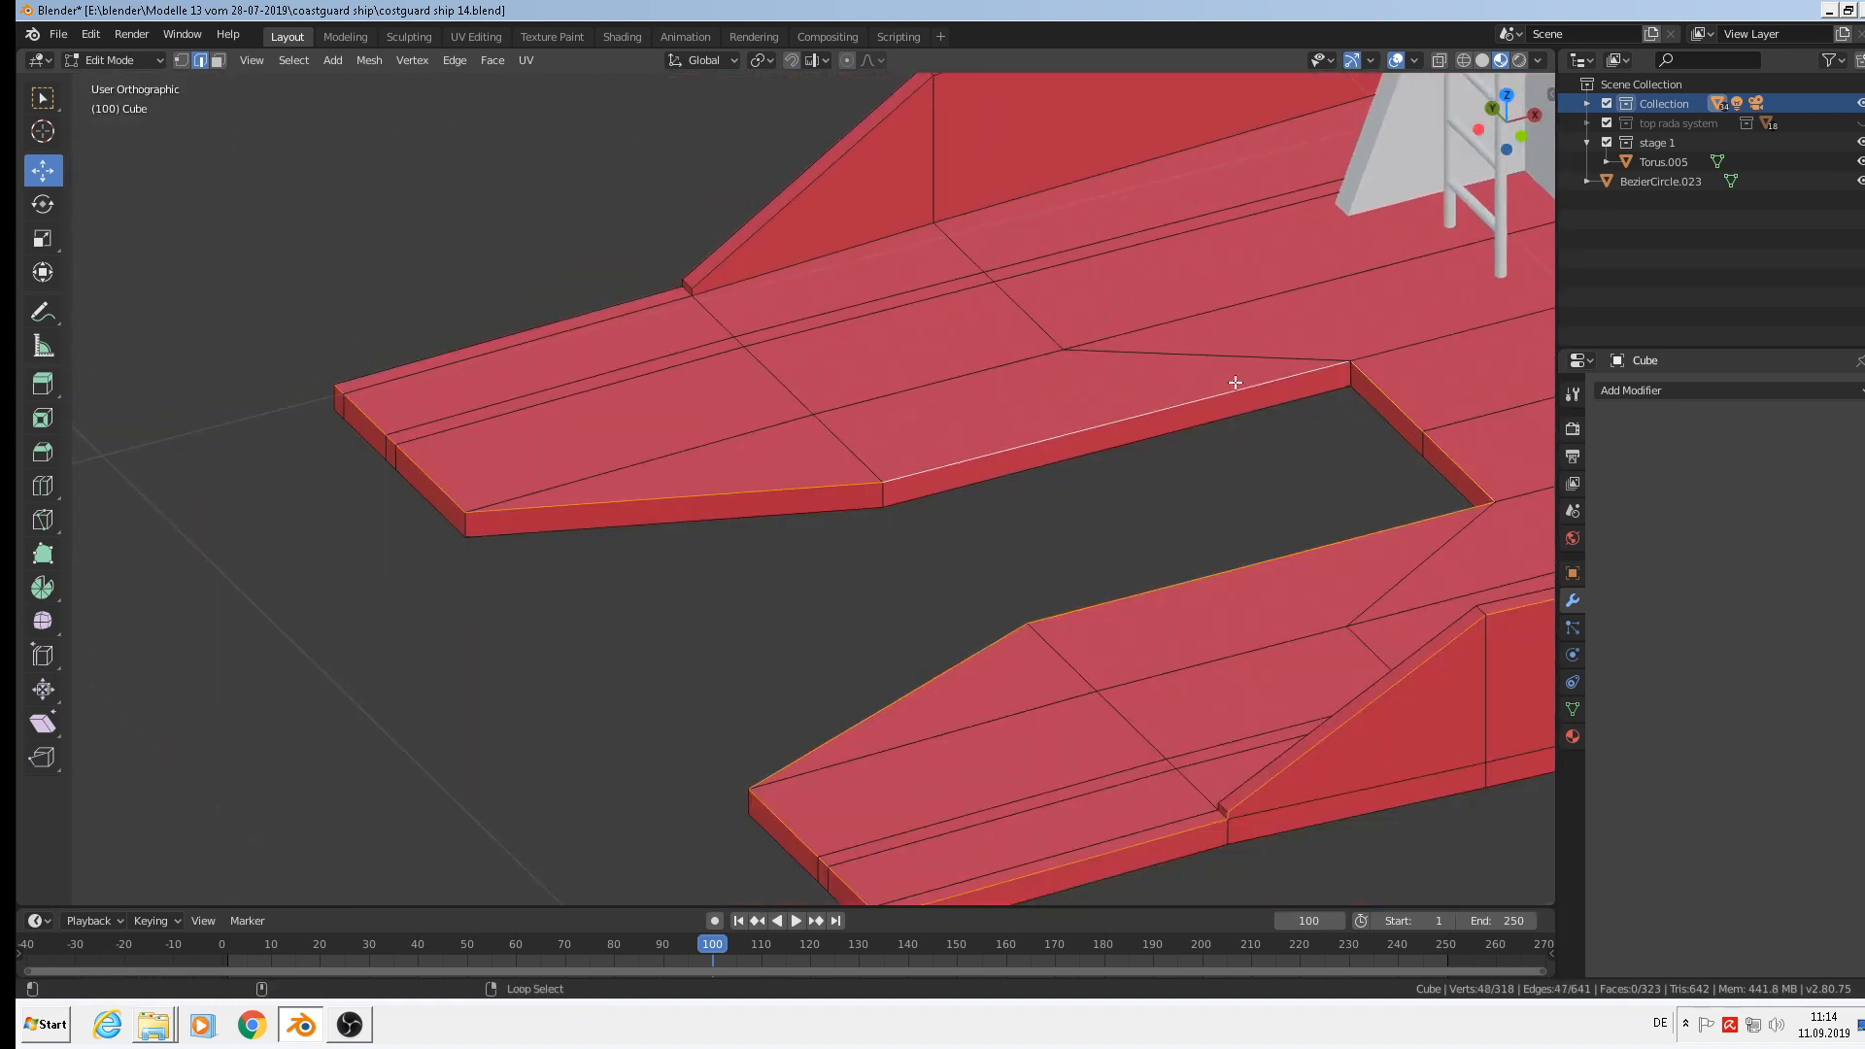
{"action": "right_click", "coordinate": [446, 352], "text": "alt+shift"}
Bevel the selected outer top rim edges of the whole deck plate with 2 segments and a width of 0.00249 m.
{"action": "middle_click_drag", "start_coordinate": [765, 136], "coordinate": [578, 386], "text": "shift"}
{"action": "middle_click_drag", "start_coordinate": [1061, 314], "coordinate": [736, 459]}
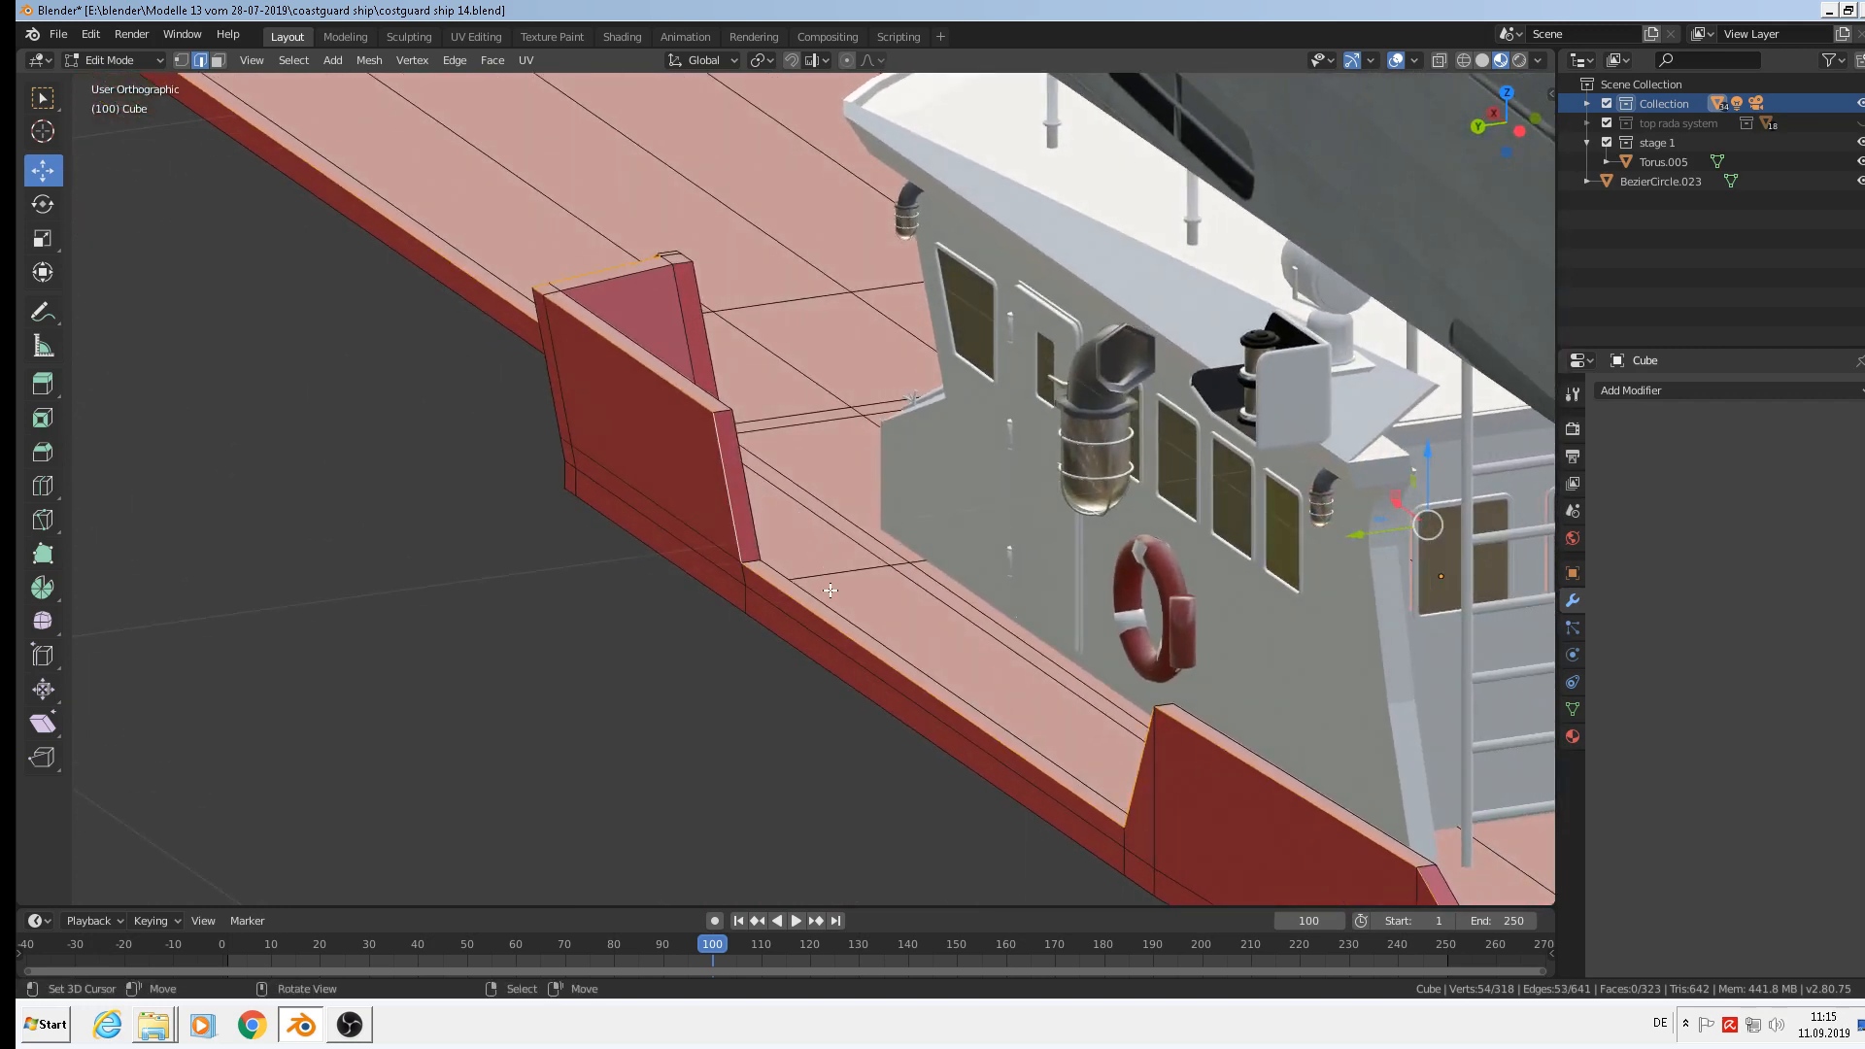
{"action": "scroll", "coordinate": [830, 590], "scroll_direction": "down", "scroll_amount": 3}
{"action": "scroll", "coordinate": [677, 455], "scroll_direction": "up", "scroll_amount": 4}
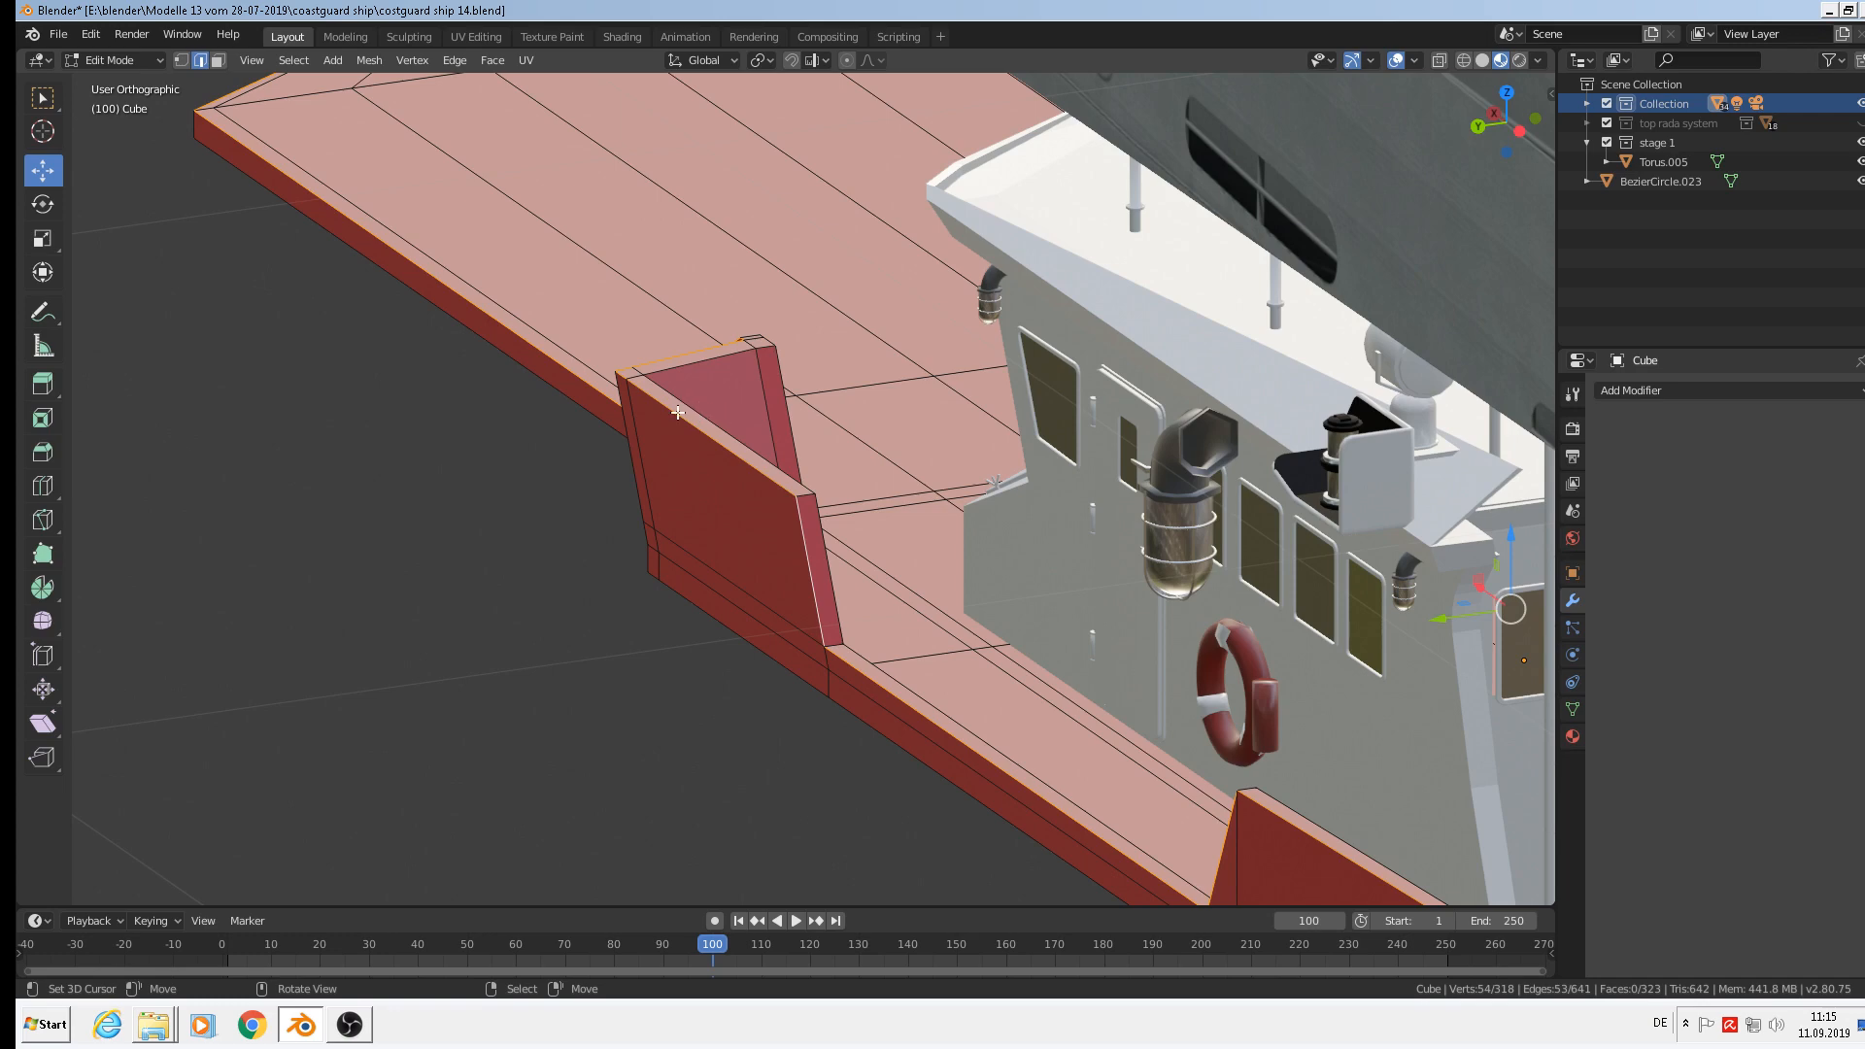
{"action": "scroll", "coordinate": [678, 412], "scroll_direction": "up", "scroll_amount": 4}
{"action": "scroll", "coordinate": [621, 377], "scroll_direction": "down", "scroll_amount": 2}
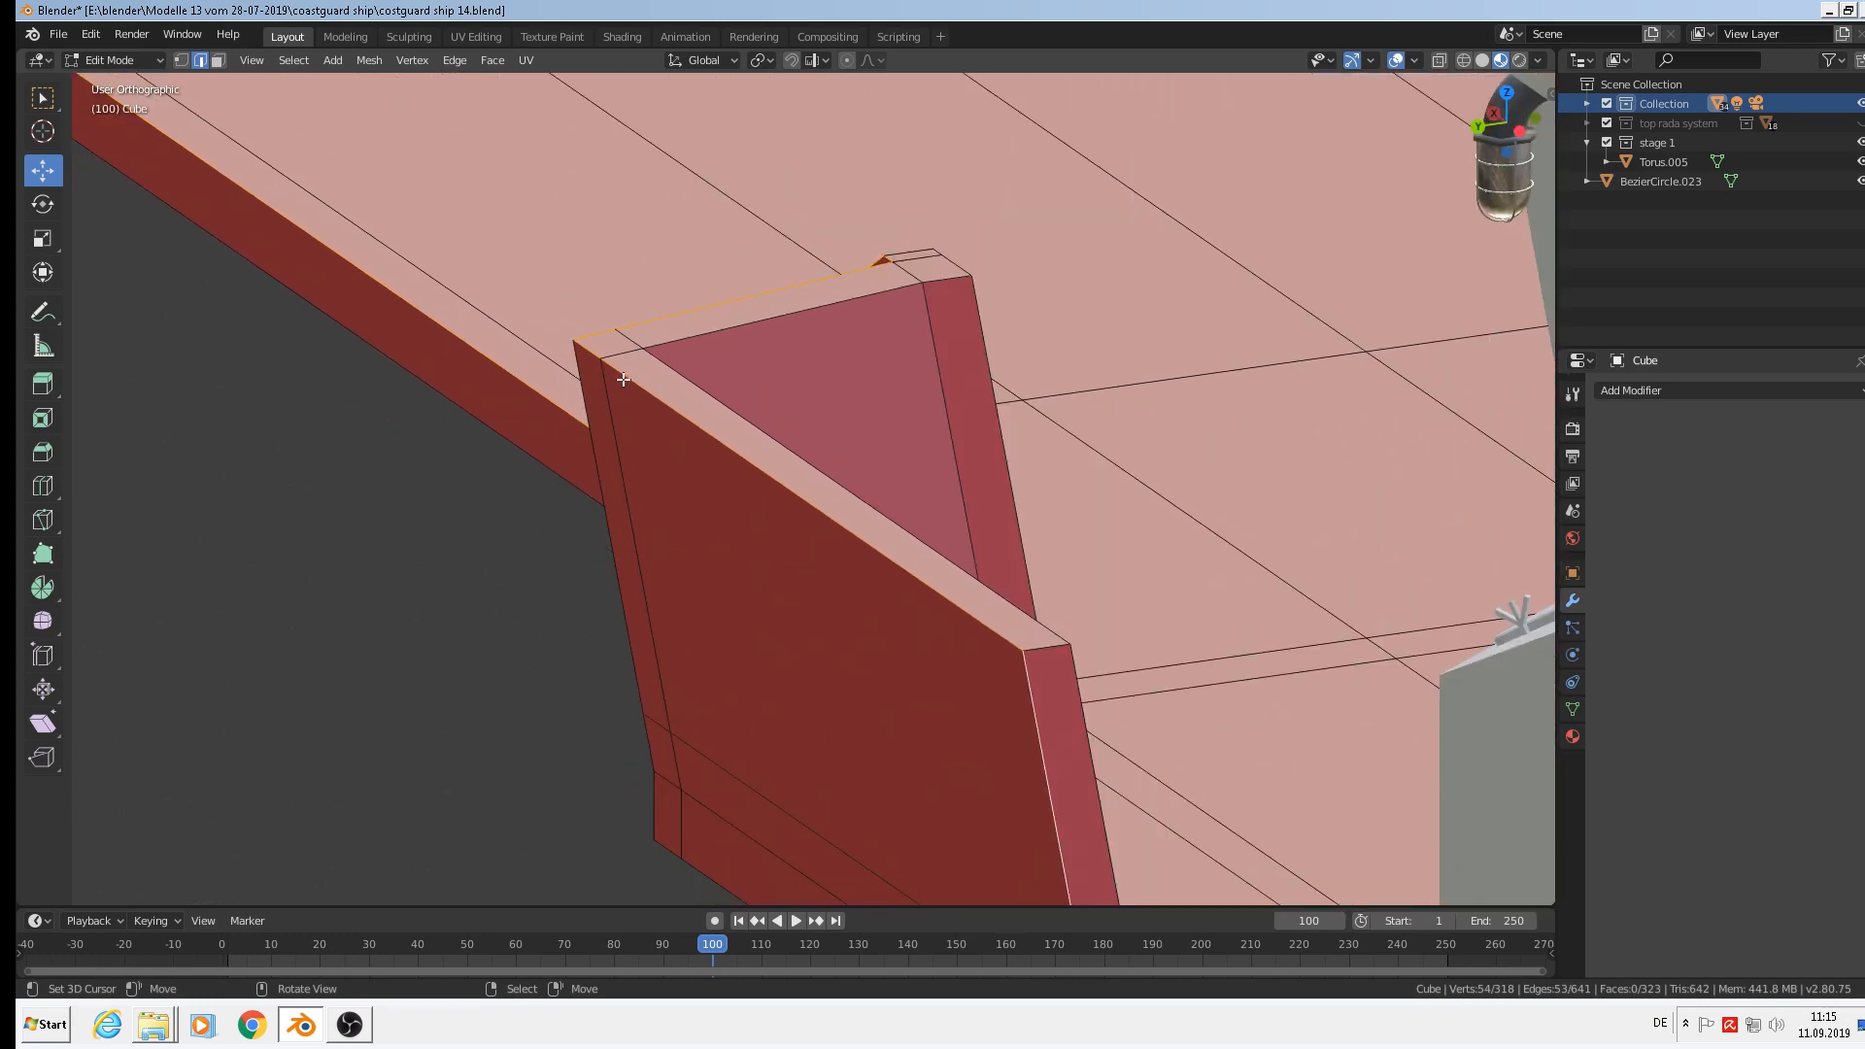
{"action": "scroll", "coordinate": [789, 411], "scroll_direction": "down", "scroll_amount": 2}
{"action": "scroll", "coordinate": [1010, 417], "scroll_direction": "up", "scroll_amount": 5}
{"action": "middle_click_drag", "start_coordinate": [1013, 418], "coordinate": [448, 400]}
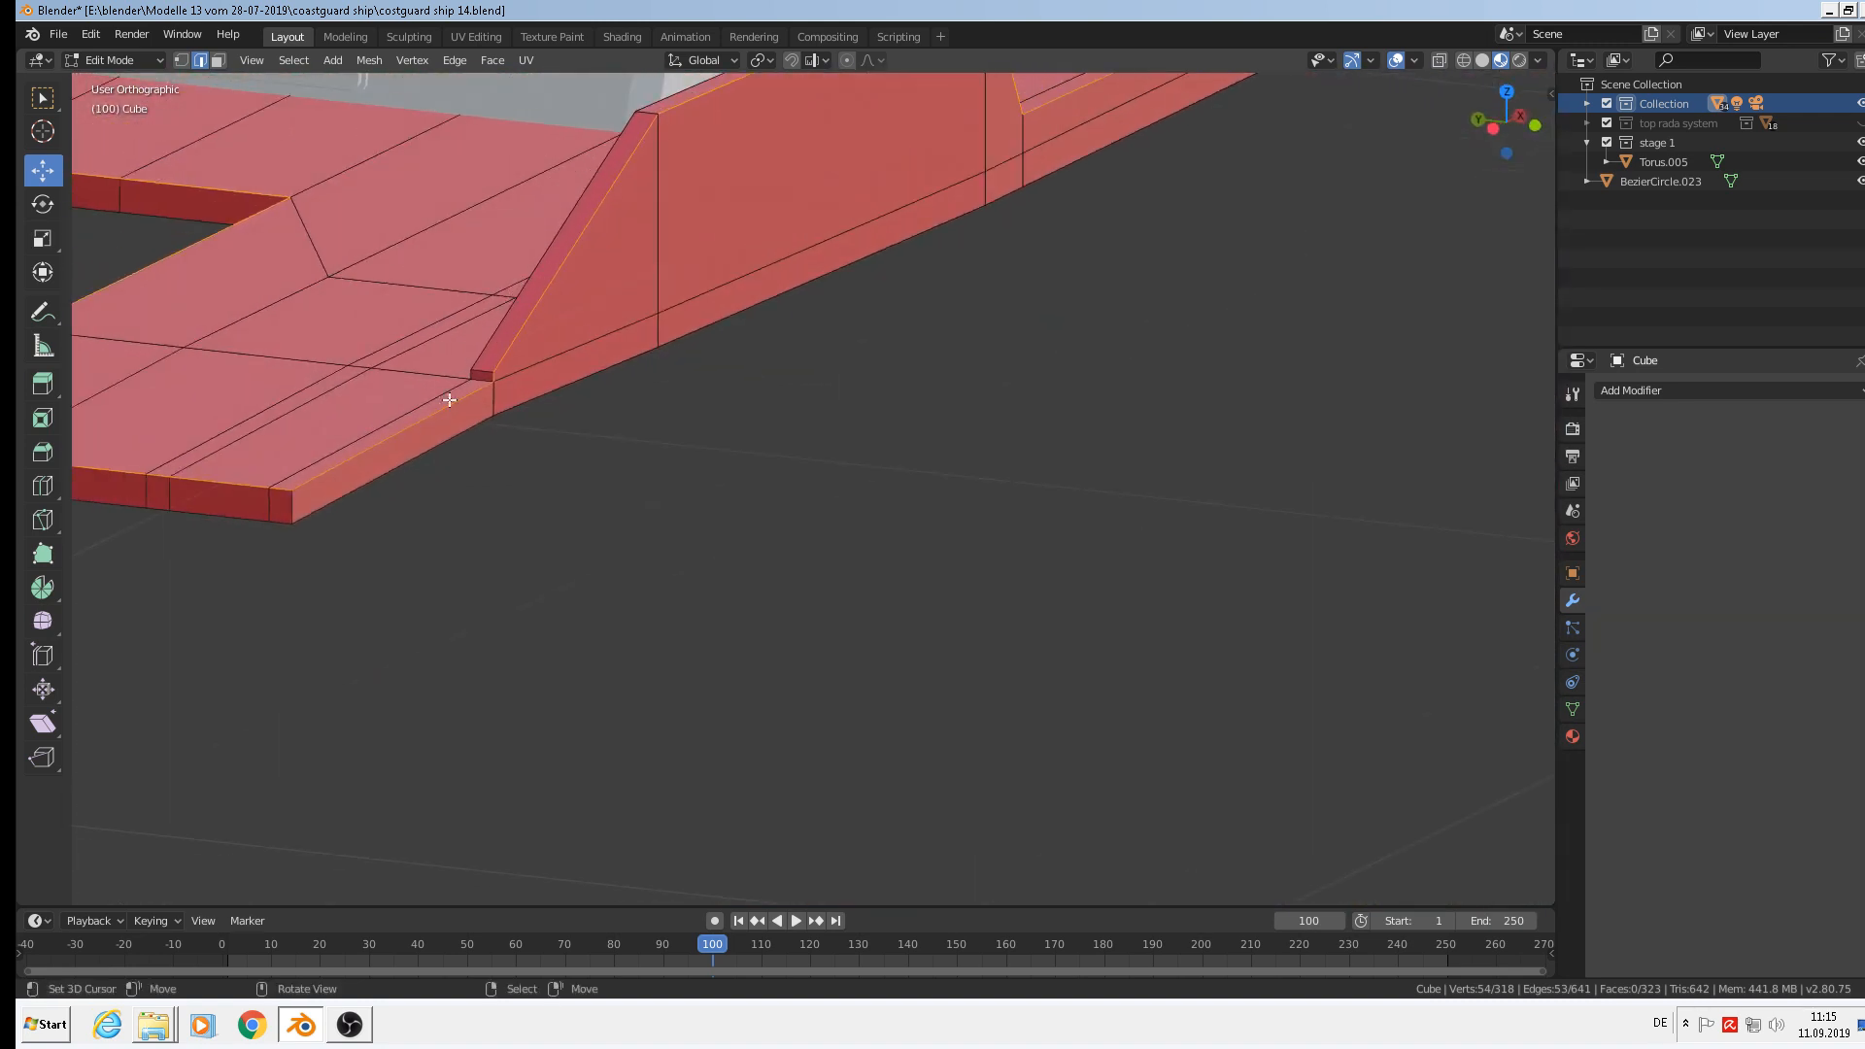
{"action": "key", "text": "ctrl+b"}
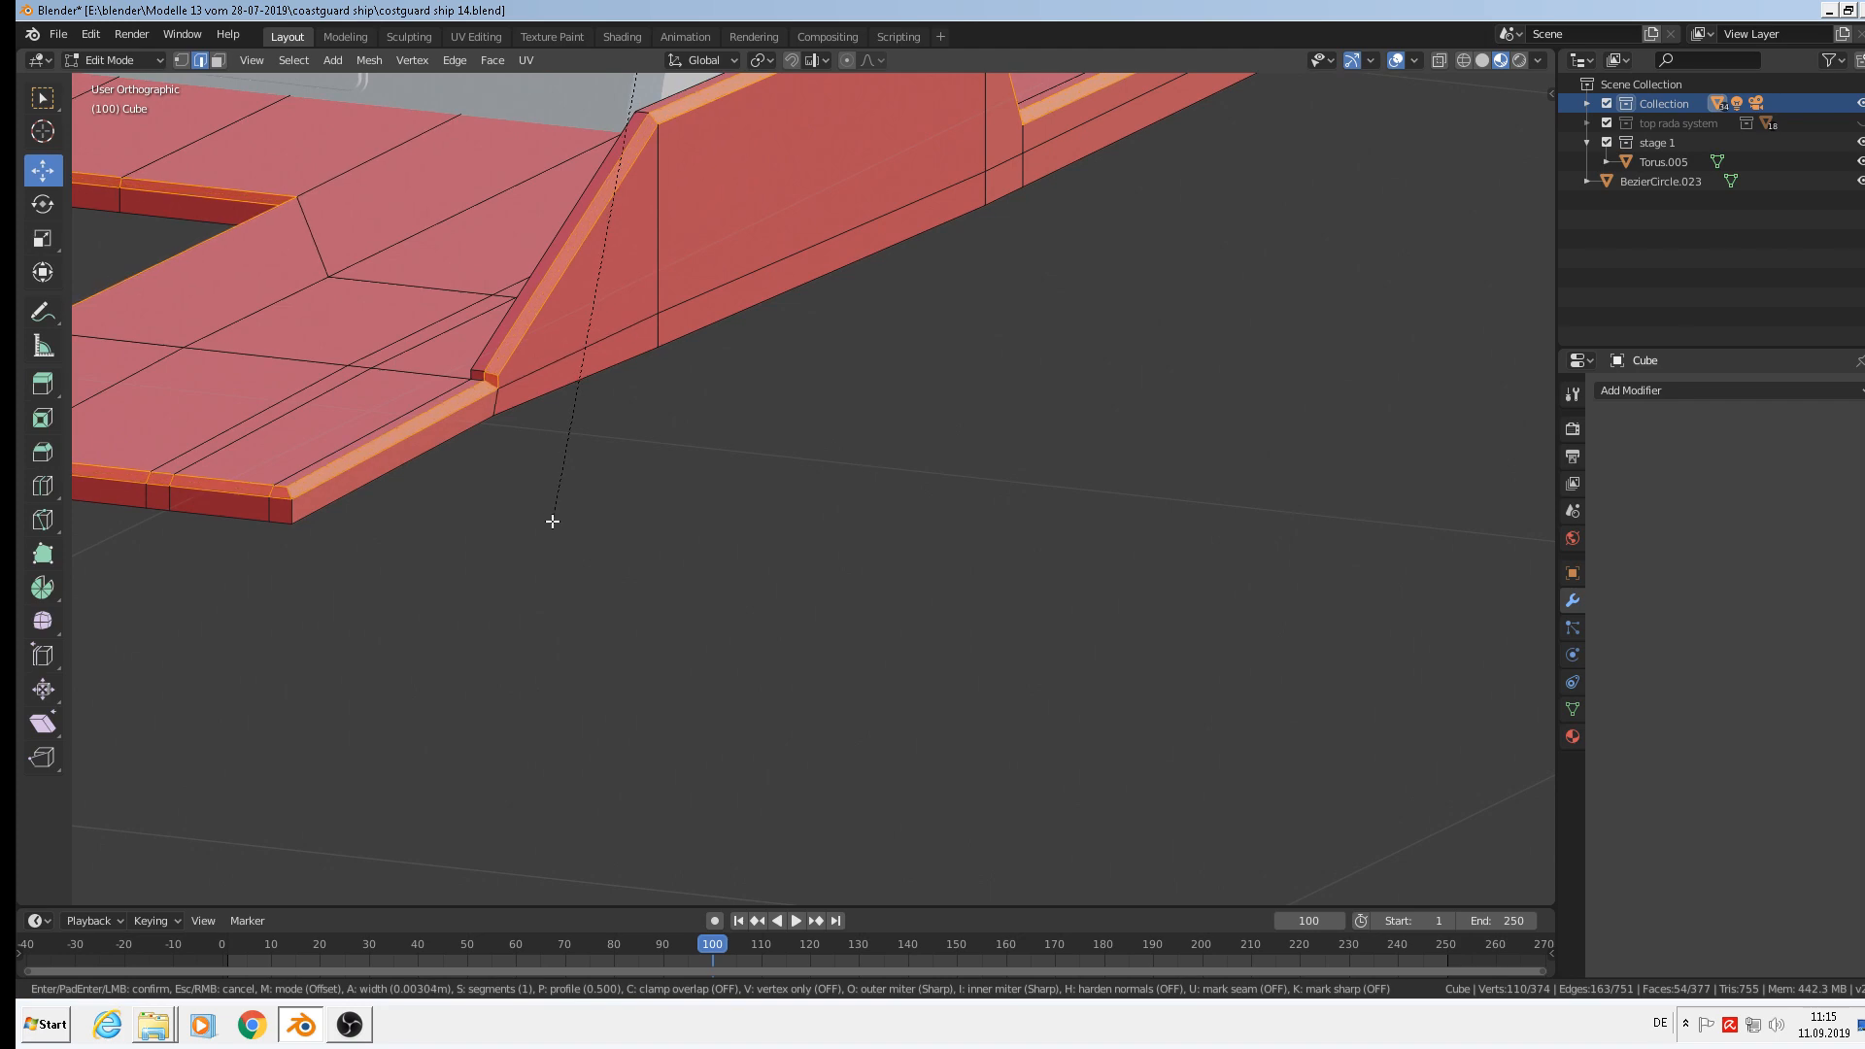
{"action": "scroll", "coordinate": [552, 520], "scroll_direction": "up", "scroll_amount": 1}
{"action": "left_click", "coordinate": [553, 520]}
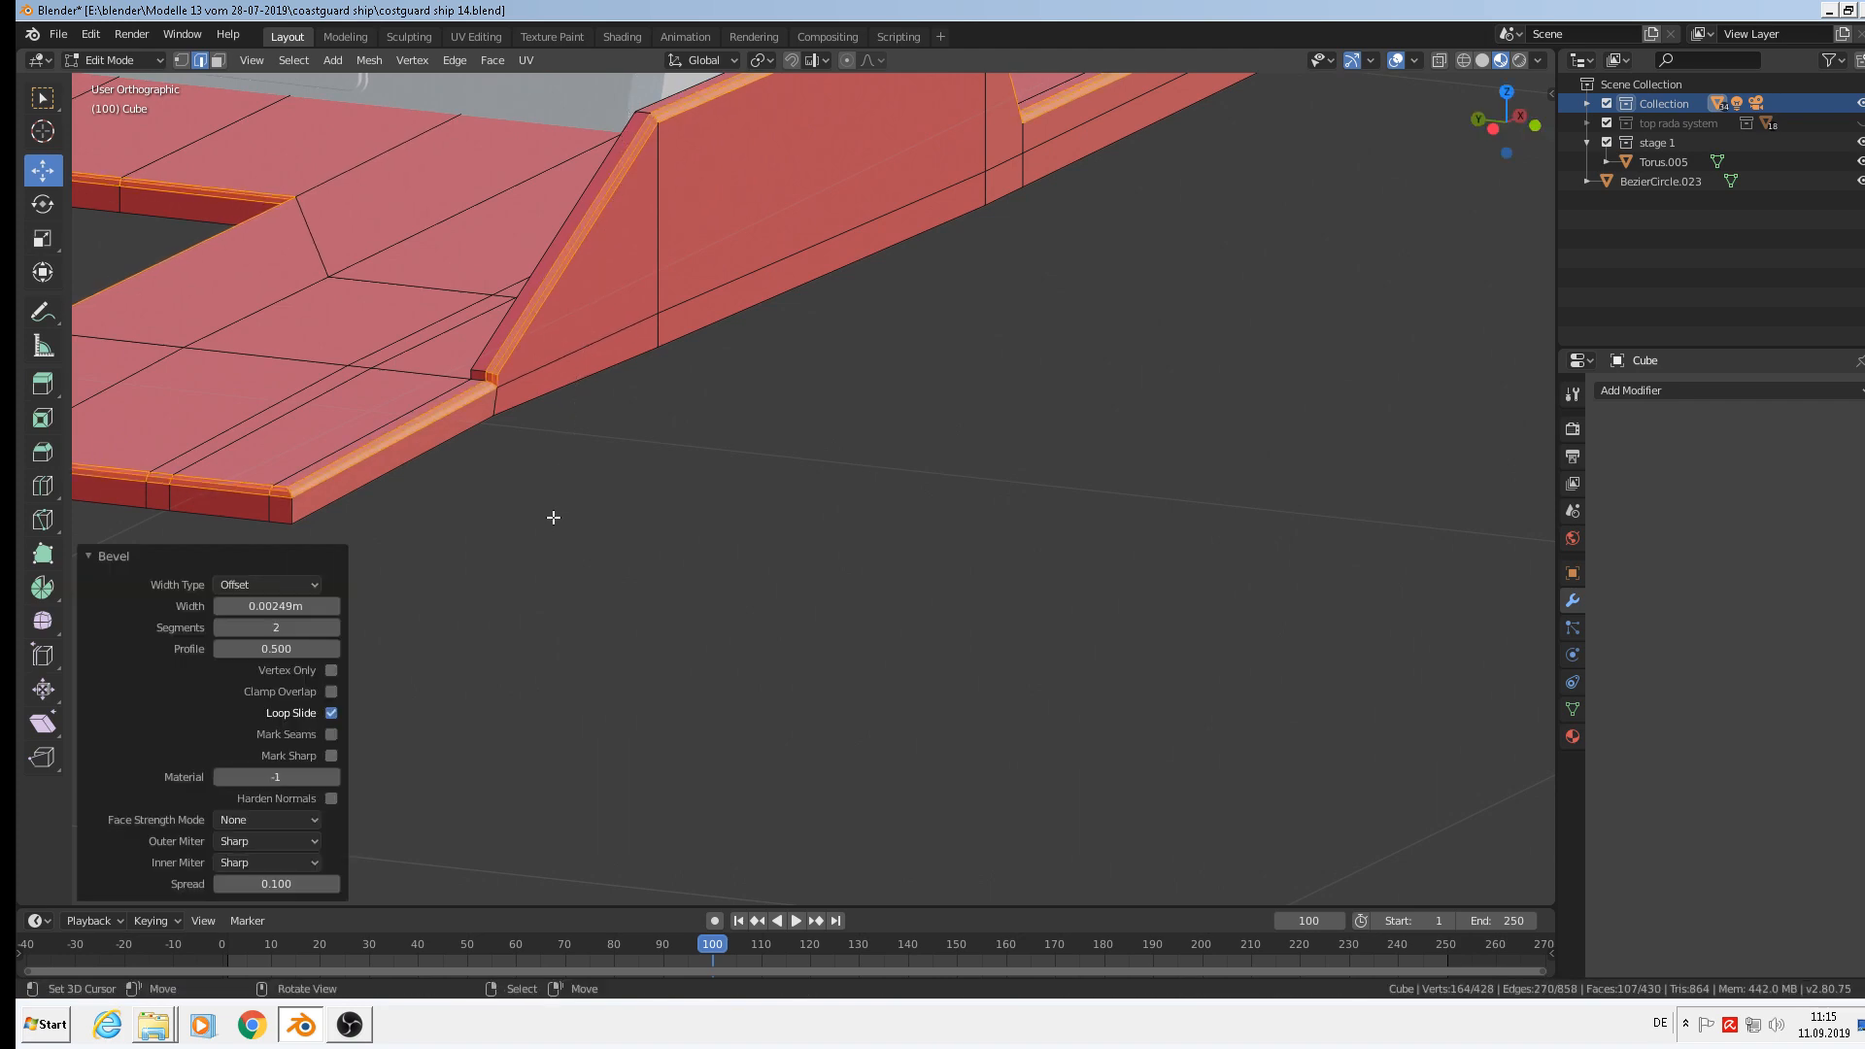
Inspect the bevelled rim along the starboard bulwarks and low side rail in Object Mode.
{"action": "scroll", "coordinate": [553, 515], "scroll_direction": "down", "scroll_amount": 8}
{"action": "middle_click_drag", "start_coordinate": [871, 524], "coordinate": [923, 505]}
{"action": "scroll", "coordinate": [944, 480], "scroll_direction": "up", "scroll_amount": 5}
{"action": "key", "text": "Tab"}
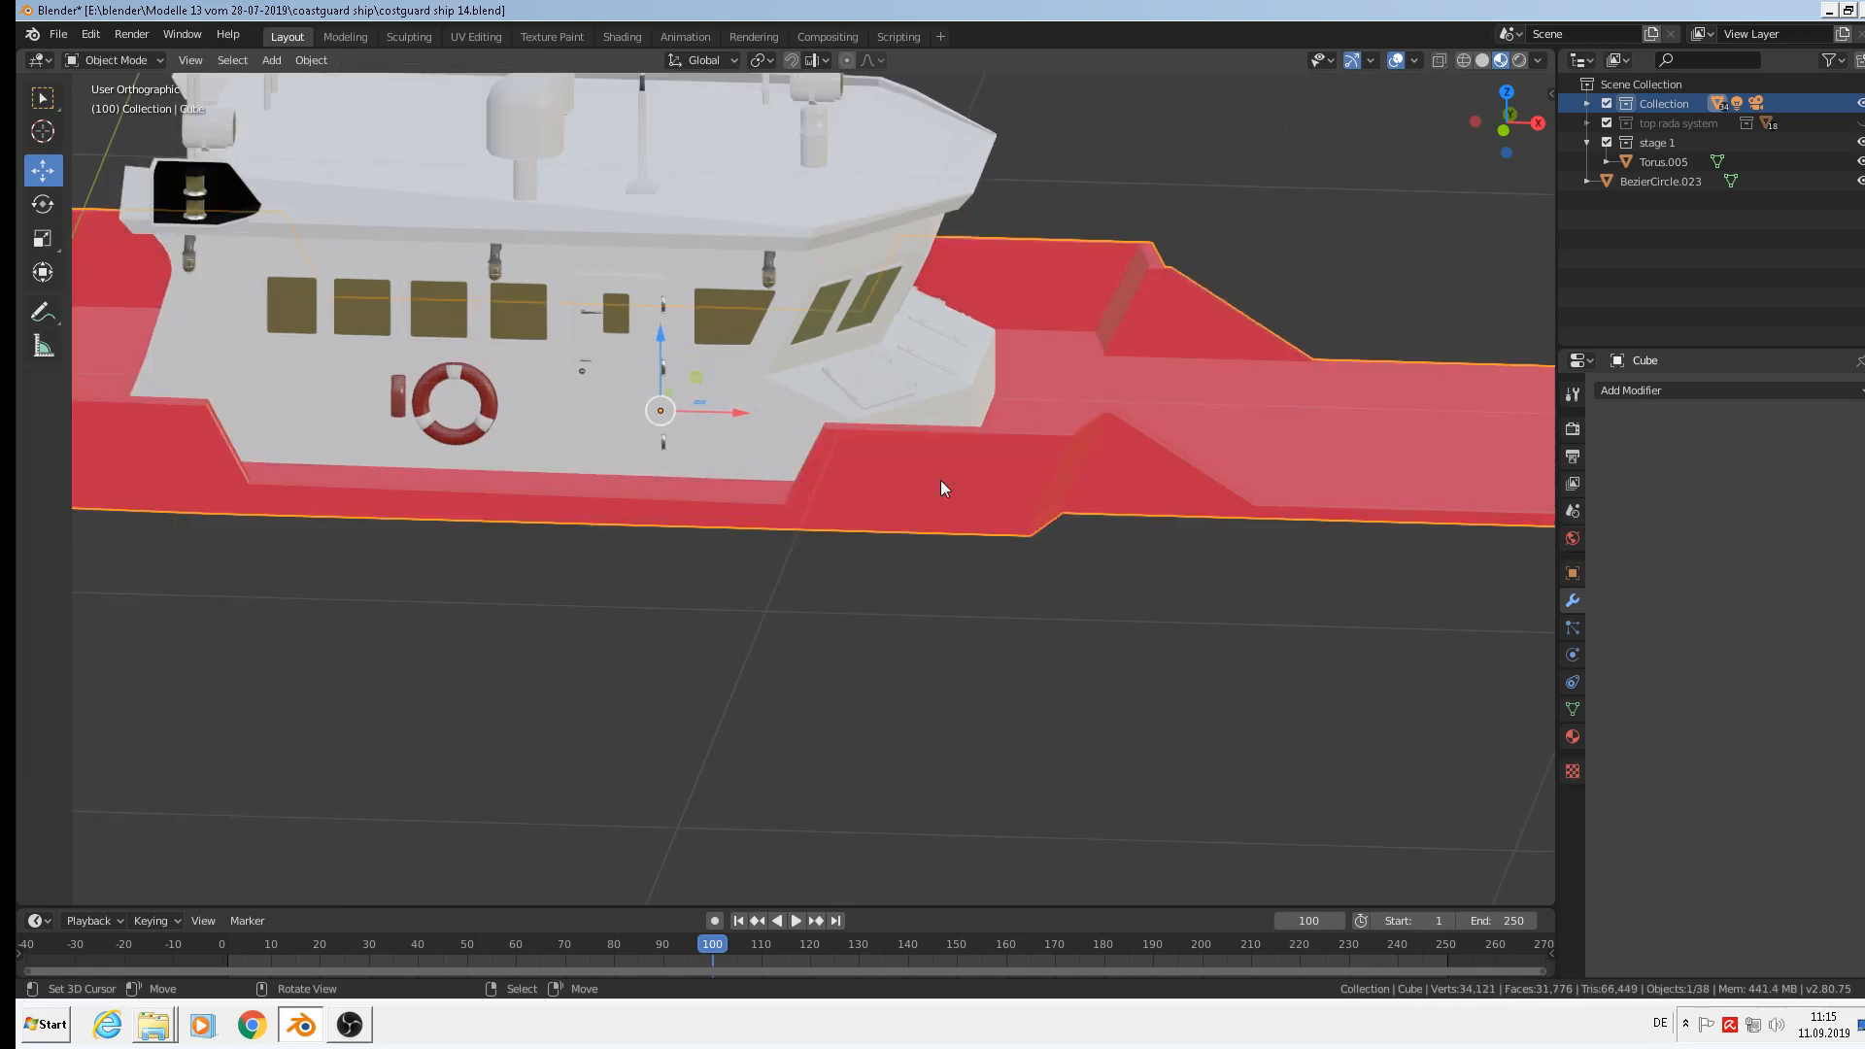
{"action": "middle_click_drag", "start_coordinate": [1045, 394], "coordinate": [1506, 336], "text": "shift"}
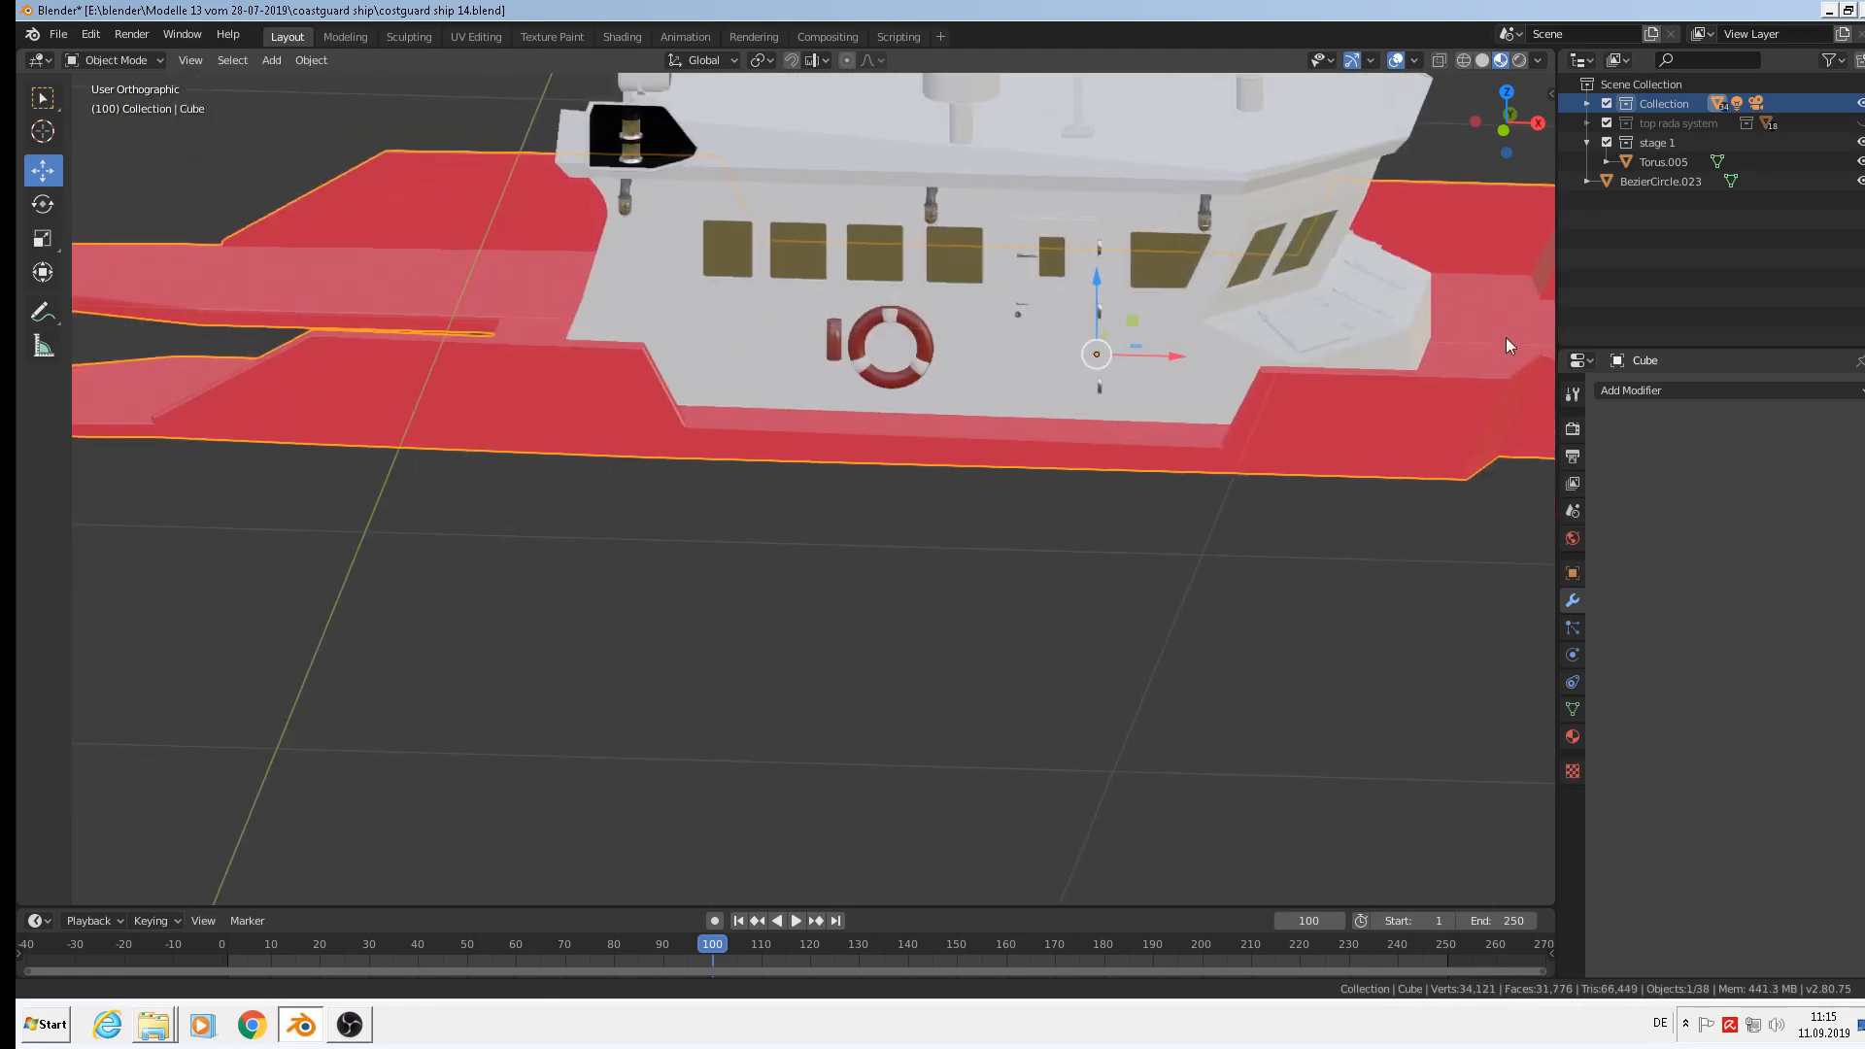
{"action": "scroll", "coordinate": [642, 393], "scroll_direction": "down", "scroll_amount": 3}
{"action": "scroll", "coordinate": [306, 387], "scroll_direction": "up", "scroll_amount": 5}
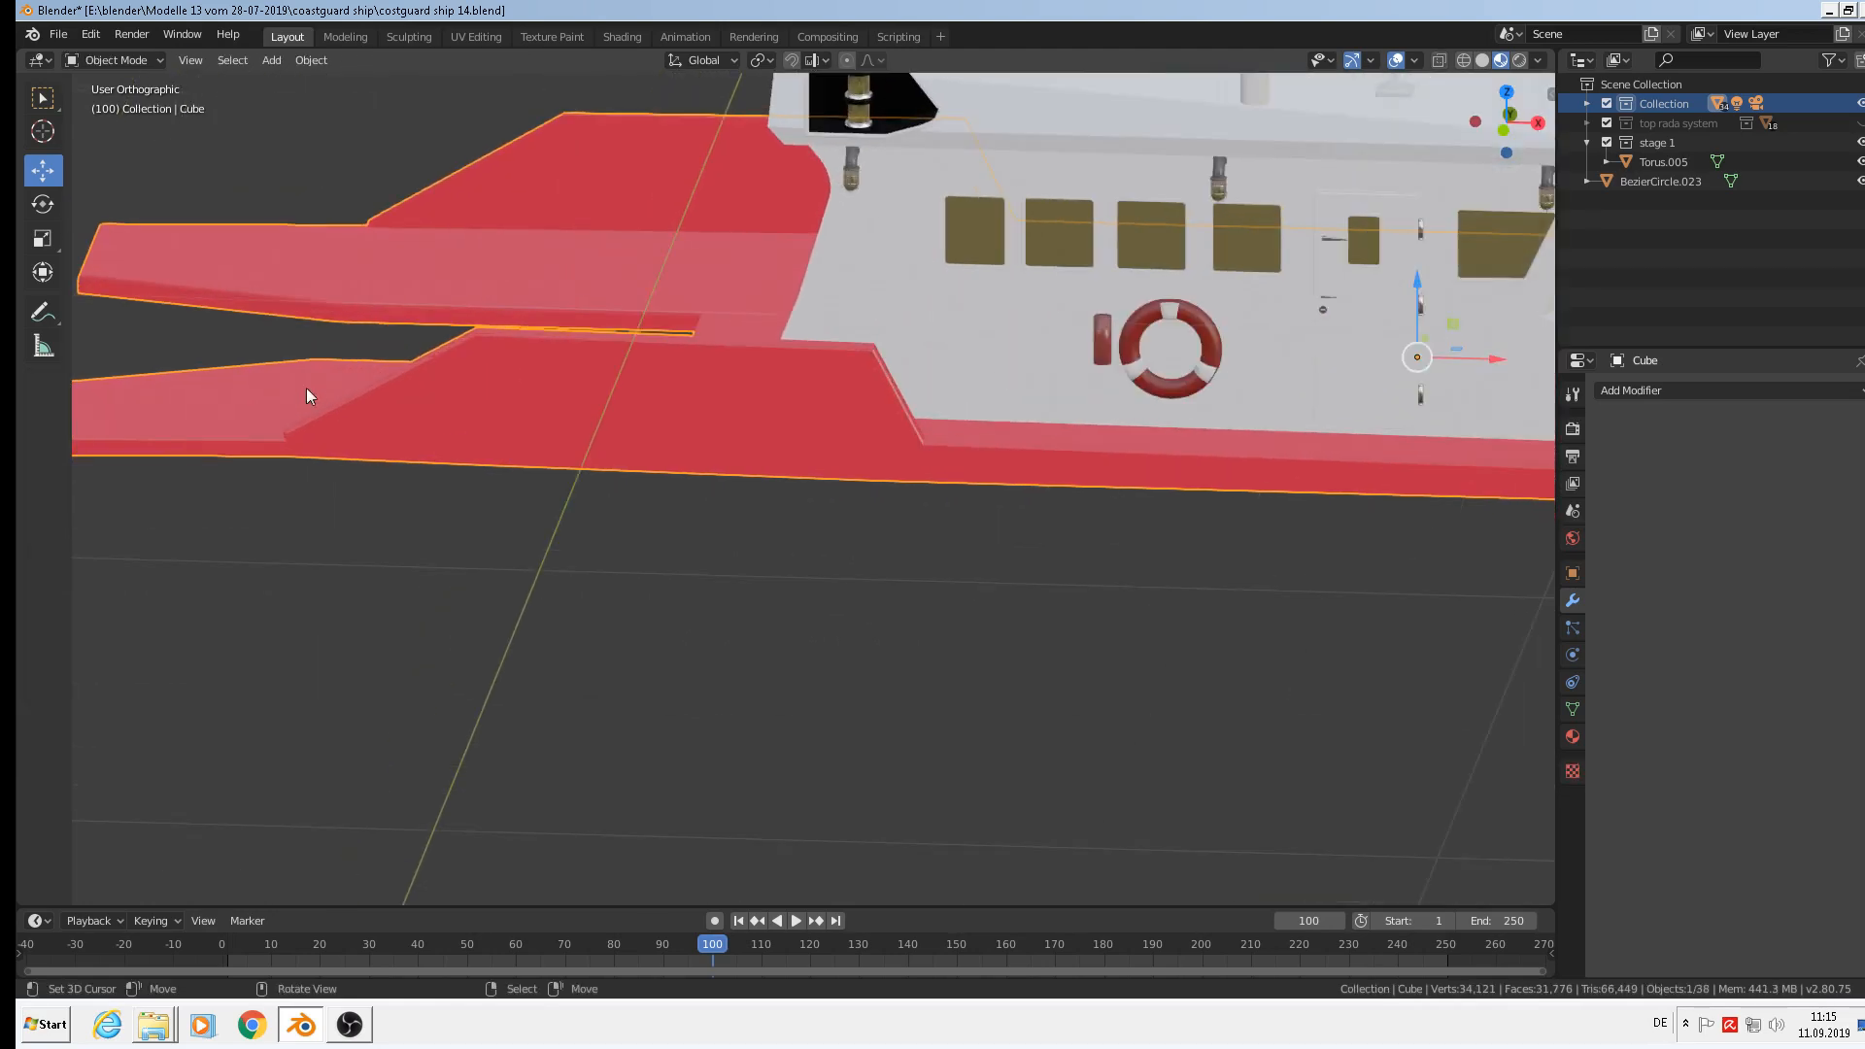
{"action": "key", "text": "Tab"}
Bevel the inner top edges of the port aft bulwark, including both slopes, with 2 segments and a width of 0.00241 m.
{"action": "scroll", "coordinate": [282, 393], "scroll_direction": "up", "scroll_amount": 3}
{"action": "middle_click_drag", "start_coordinate": [260, 402], "coordinate": [487, 355], "text": "shift"}
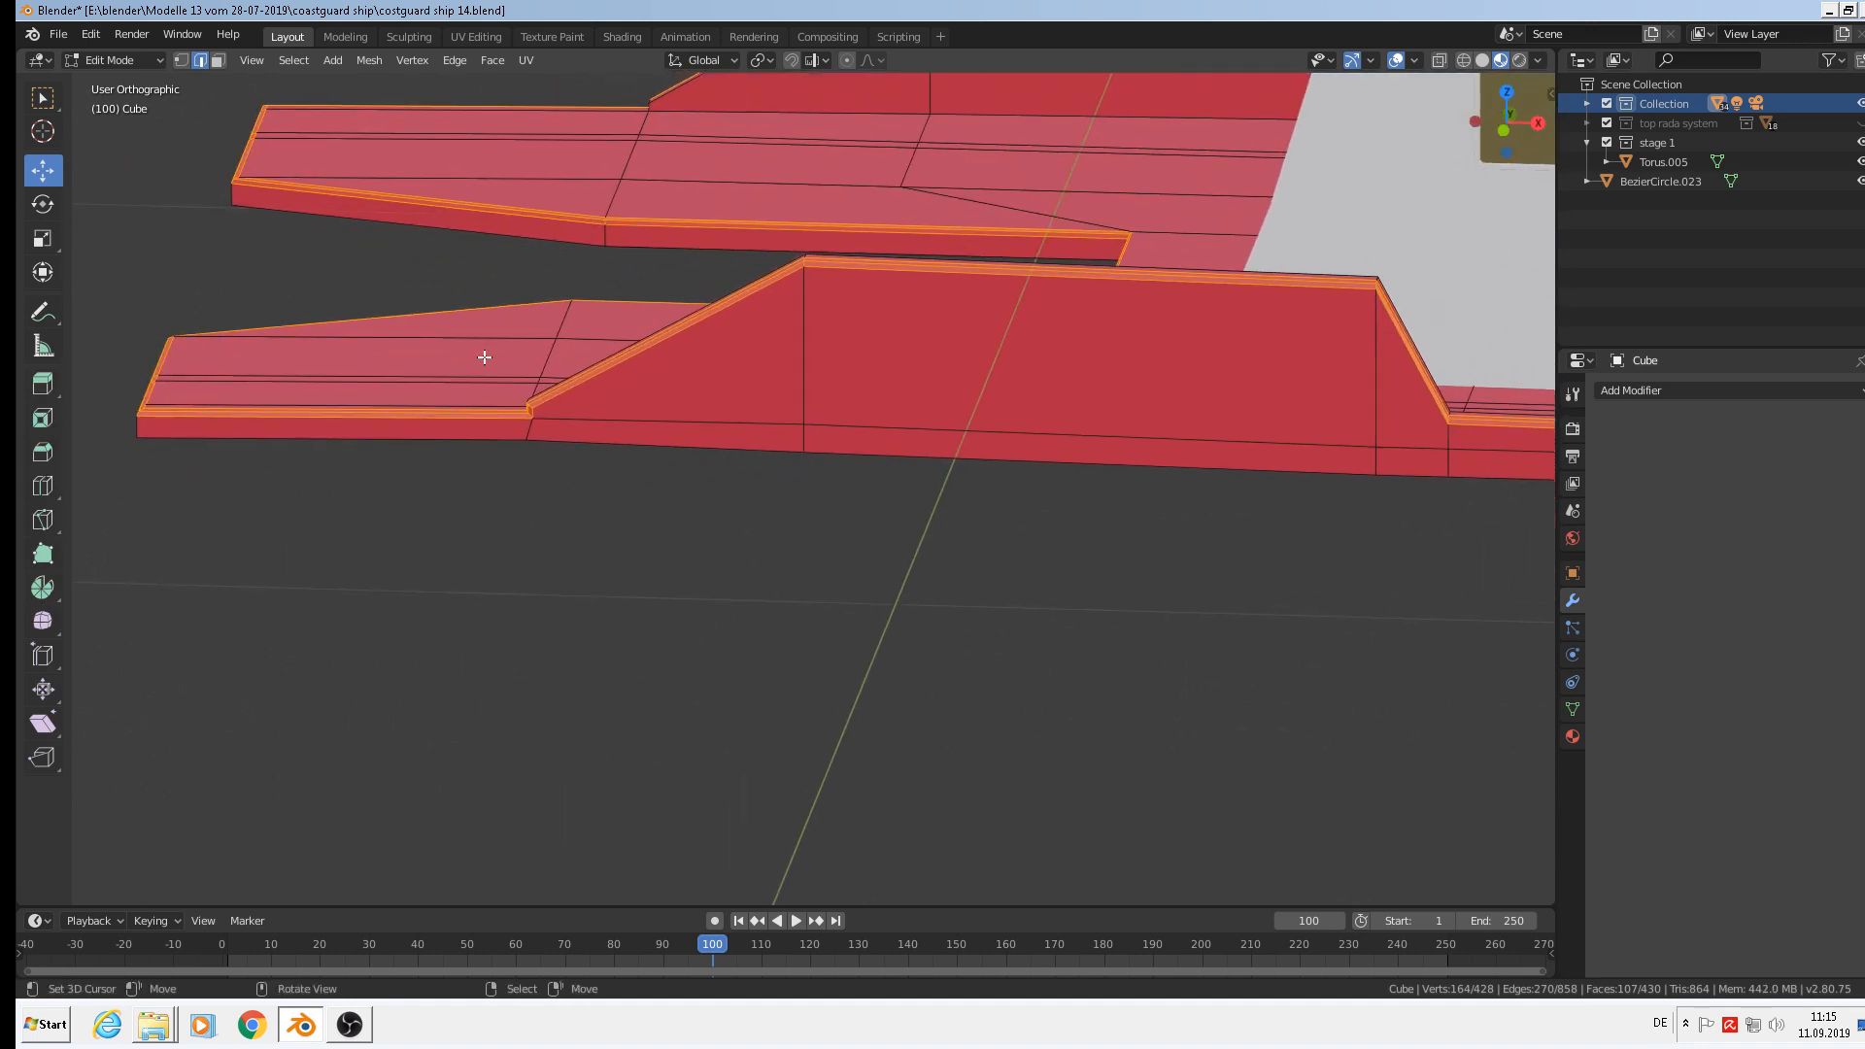
{"action": "middle_click_drag", "start_coordinate": [774, 376], "coordinate": [874, 383]}
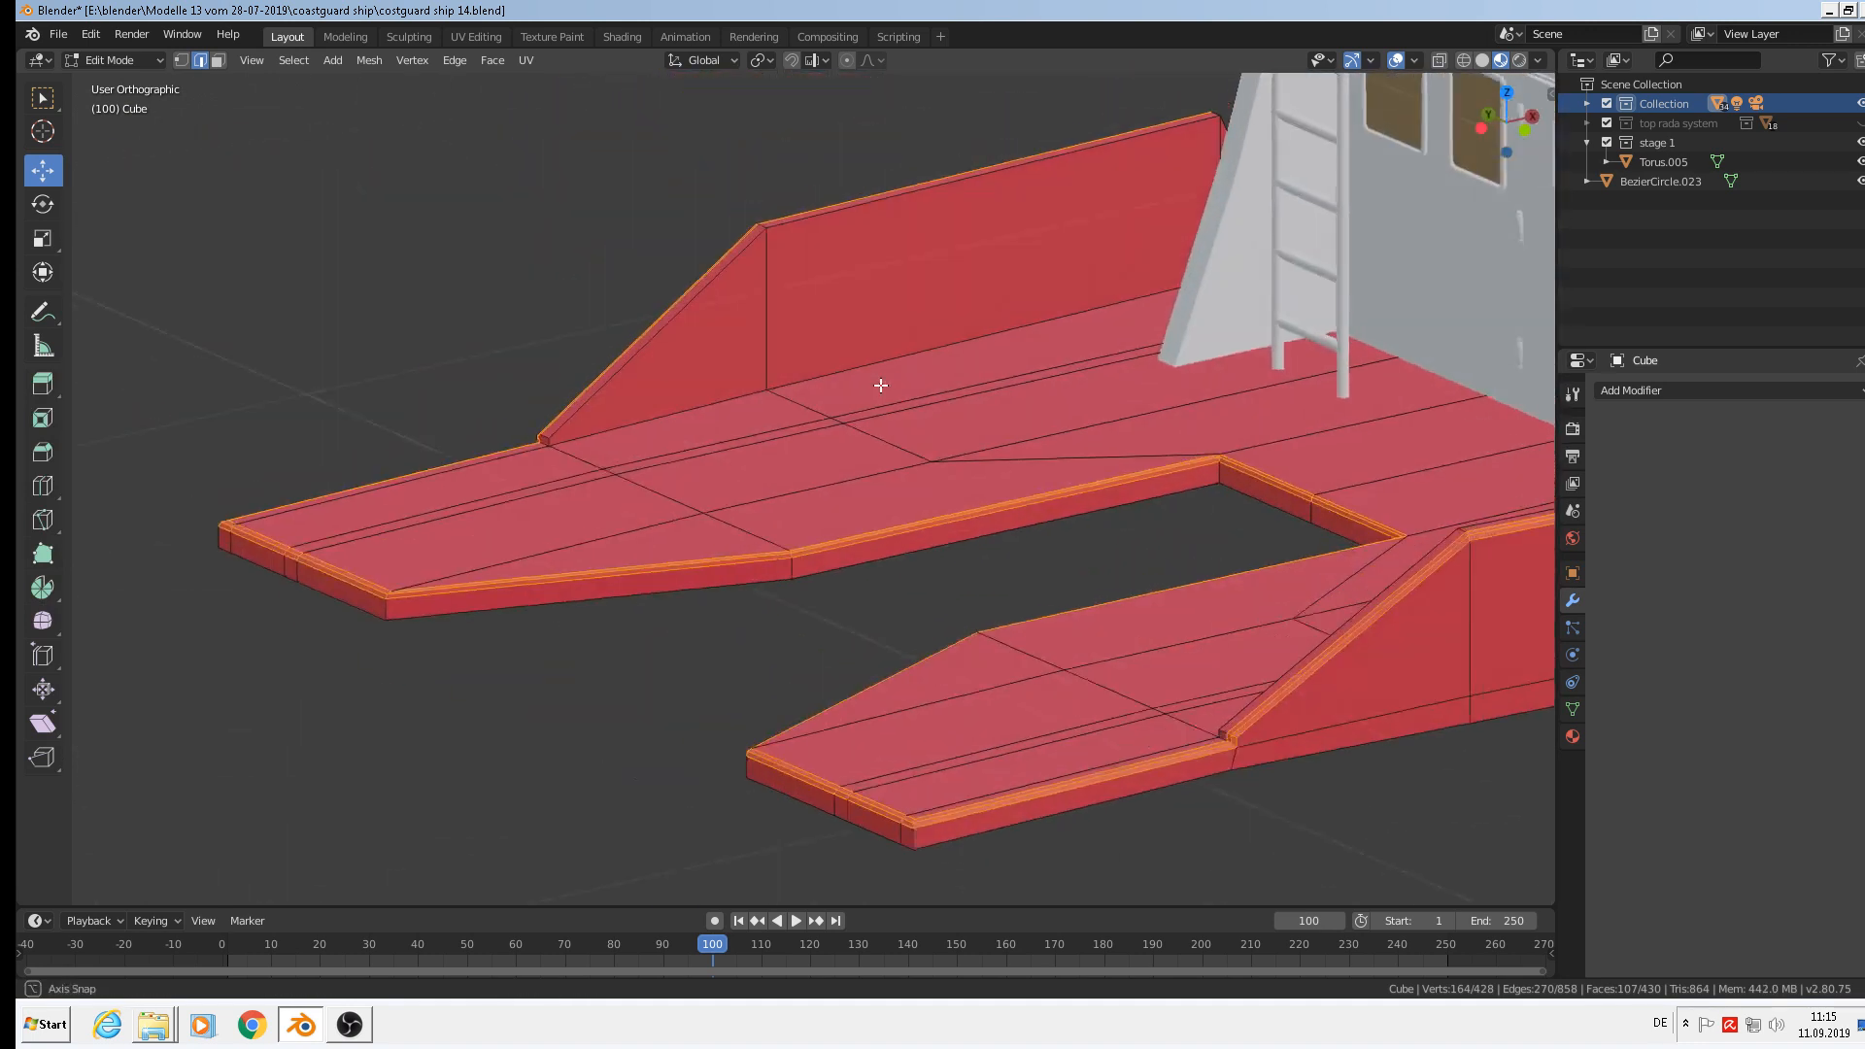
{"action": "middle_click_drag", "start_coordinate": [779, 346], "coordinate": [662, 366]}
{"action": "left_click", "coordinate": [650, 369]}
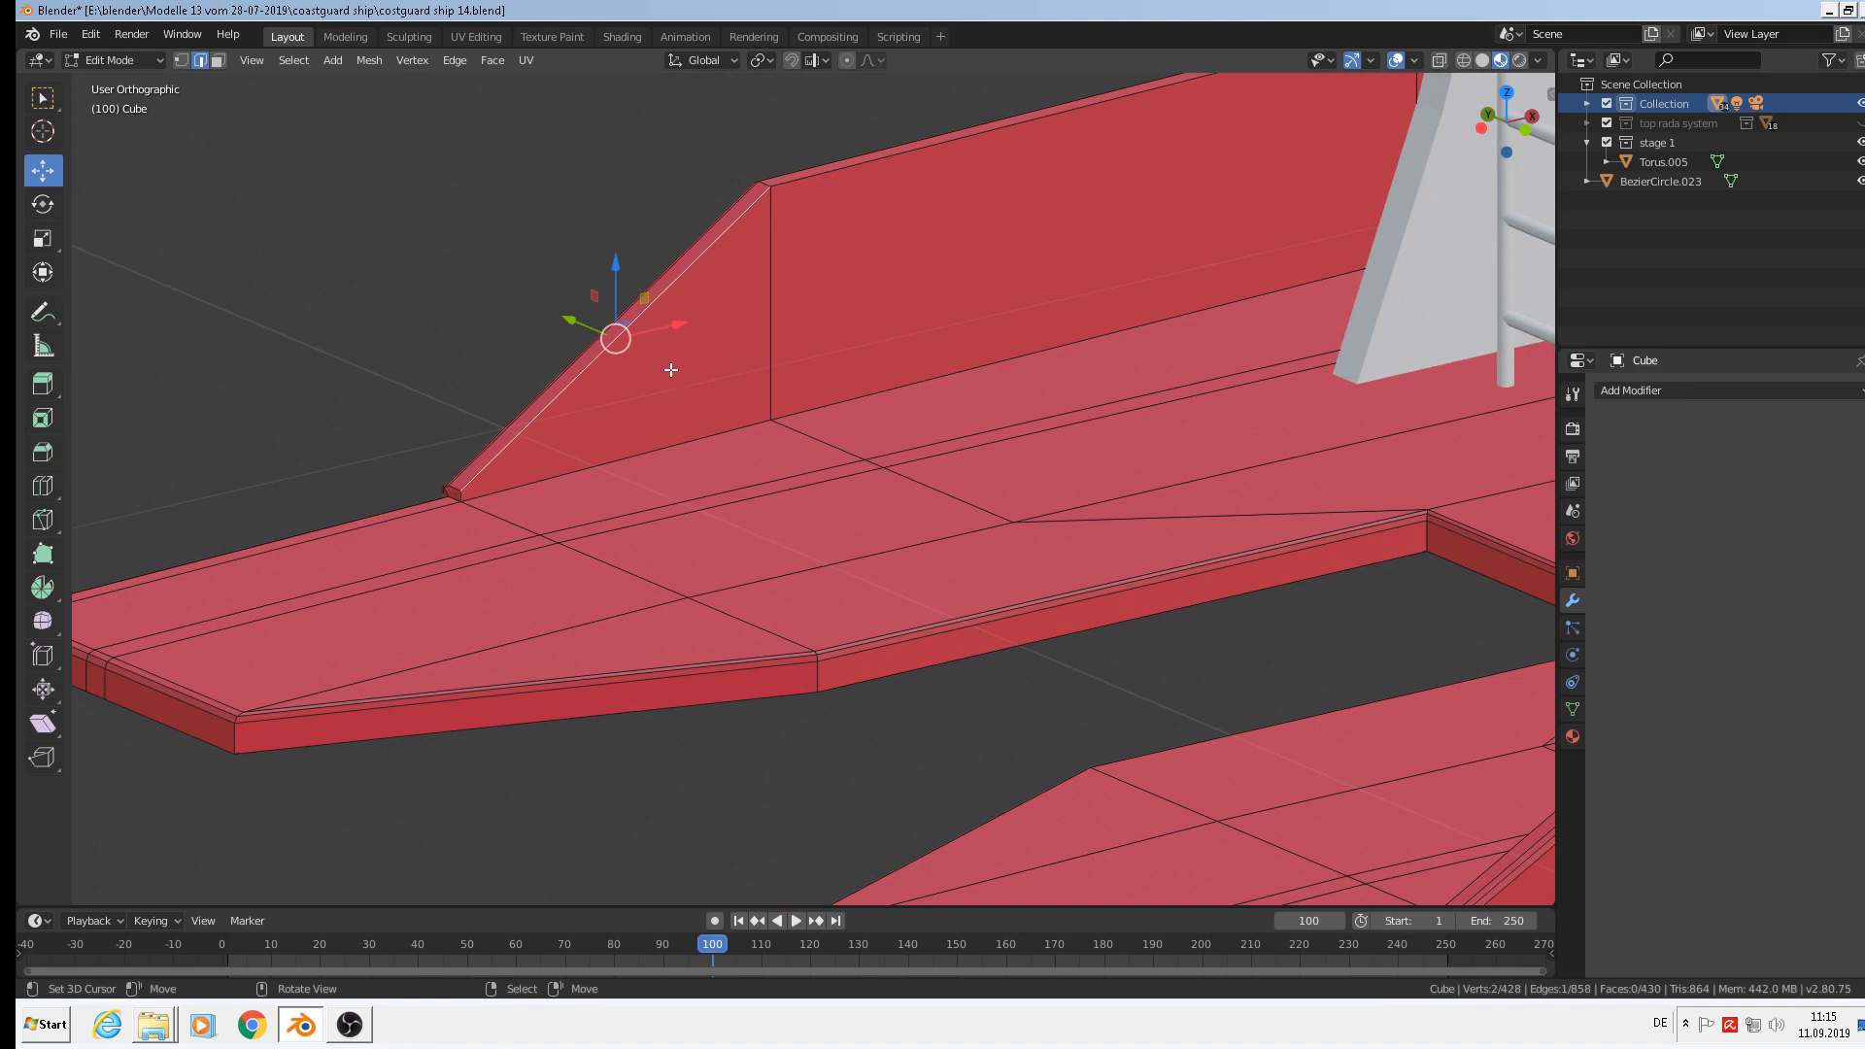
{"action": "left_click", "coordinate": [912, 160], "text": "shift"}
{"action": "middle_click_drag", "start_coordinate": [1069, 254], "coordinate": [850, 271]}
{"action": "left_click", "coordinate": [754, 160], "text": "shift"}
{"action": "scroll", "coordinate": [904, 340], "scroll_direction": "down", "scroll_amount": 2}
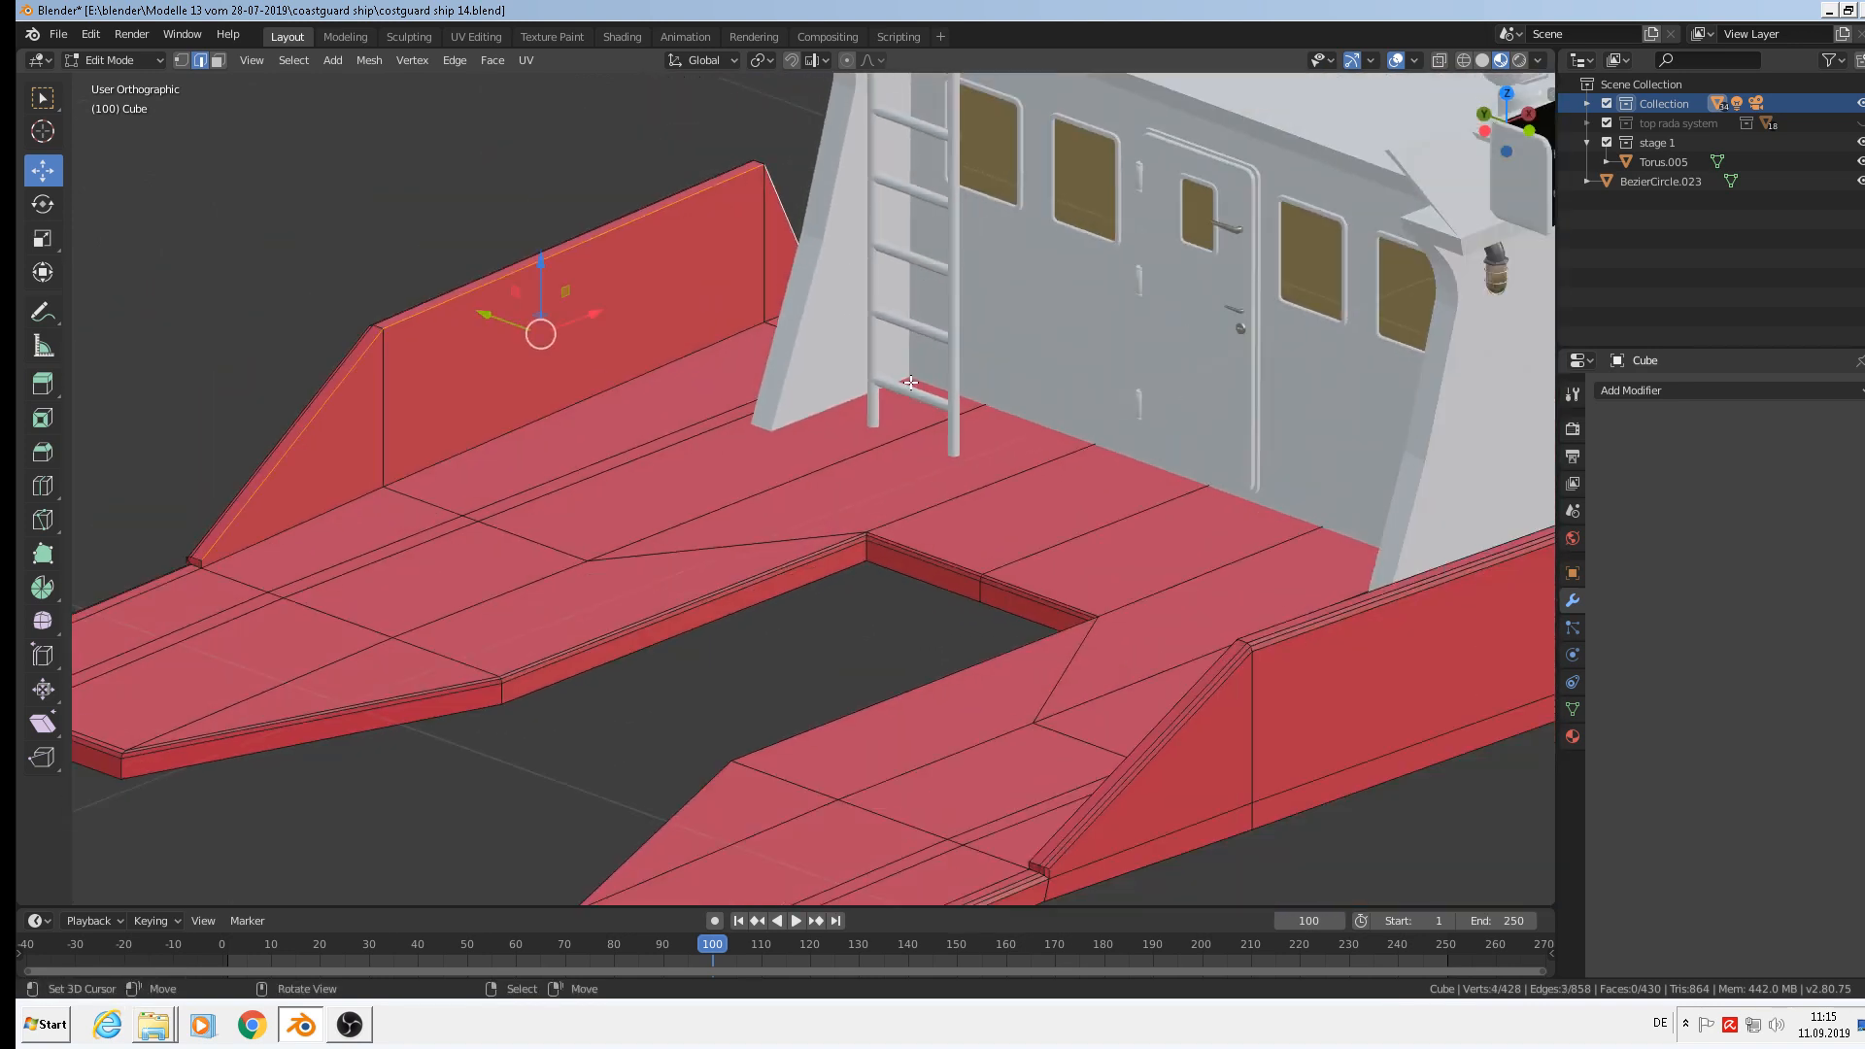
{"action": "middle_click_drag", "start_coordinate": [995, 509], "coordinate": [769, 316], "text": "shift"}
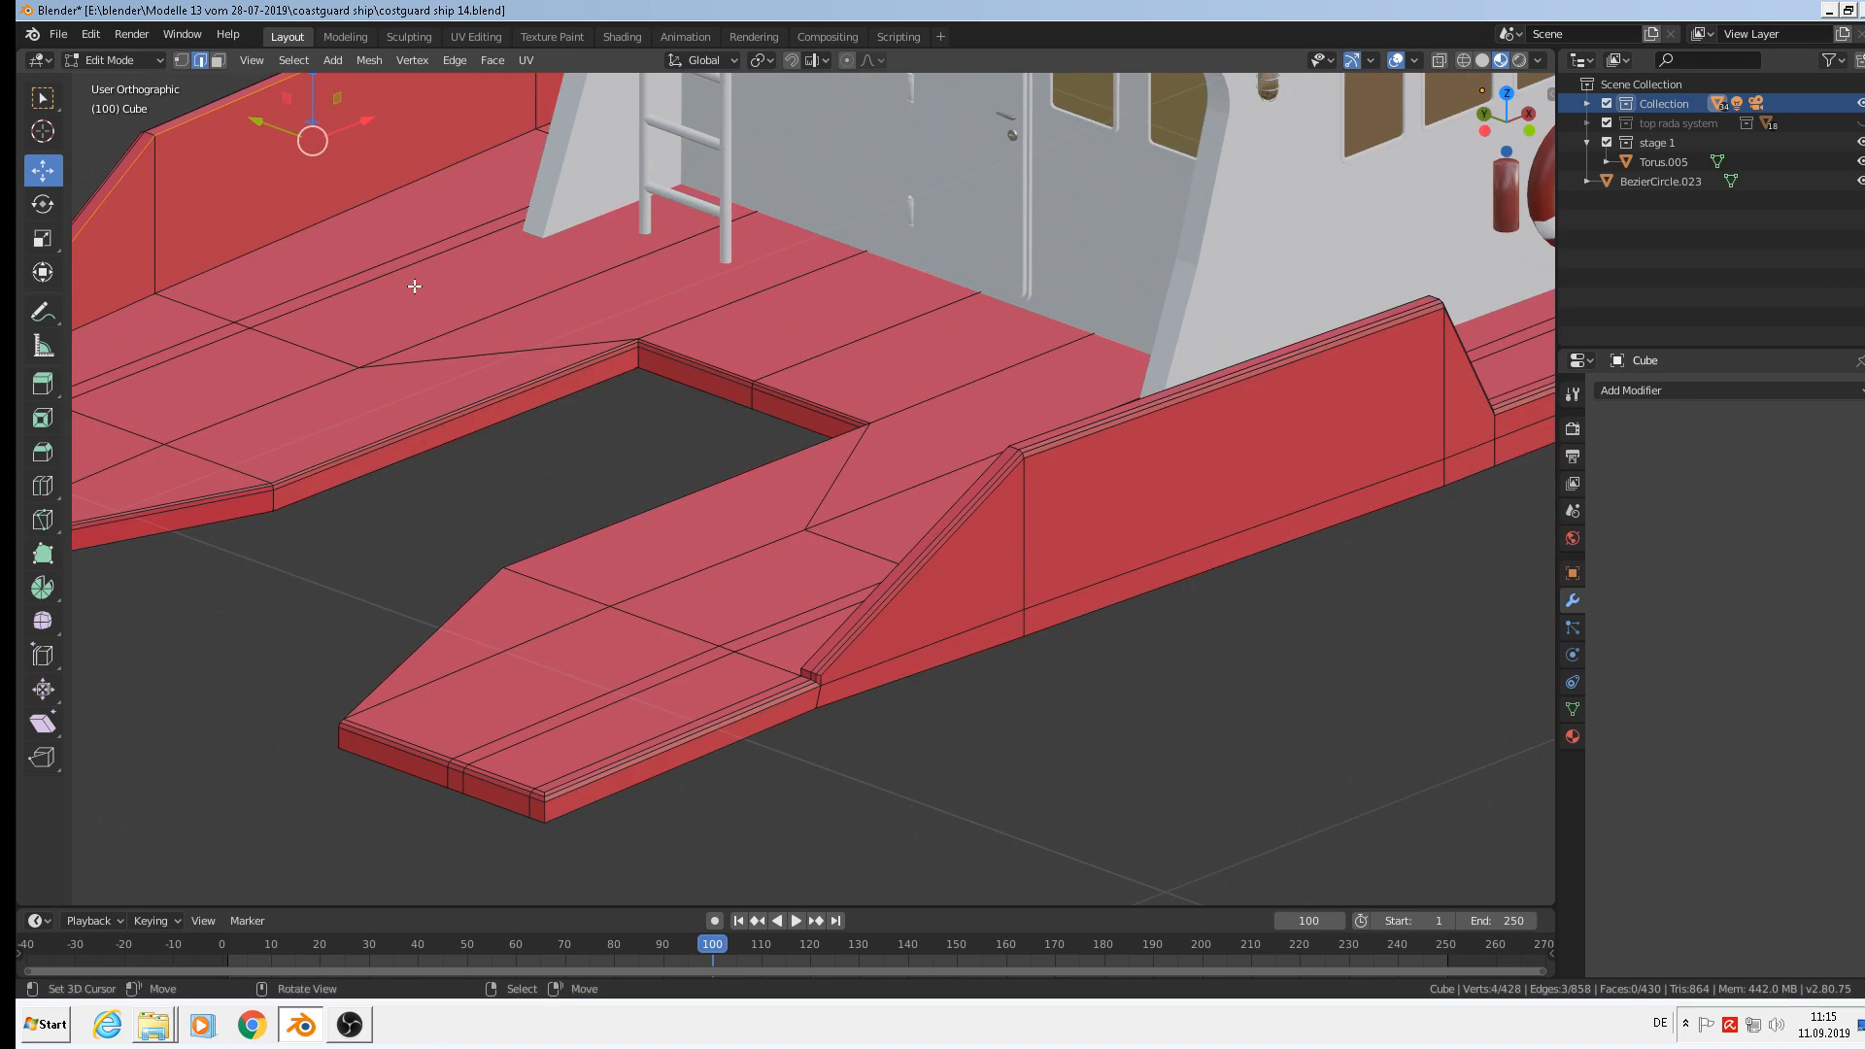
{"action": "key", "text": "ctrl+b"}
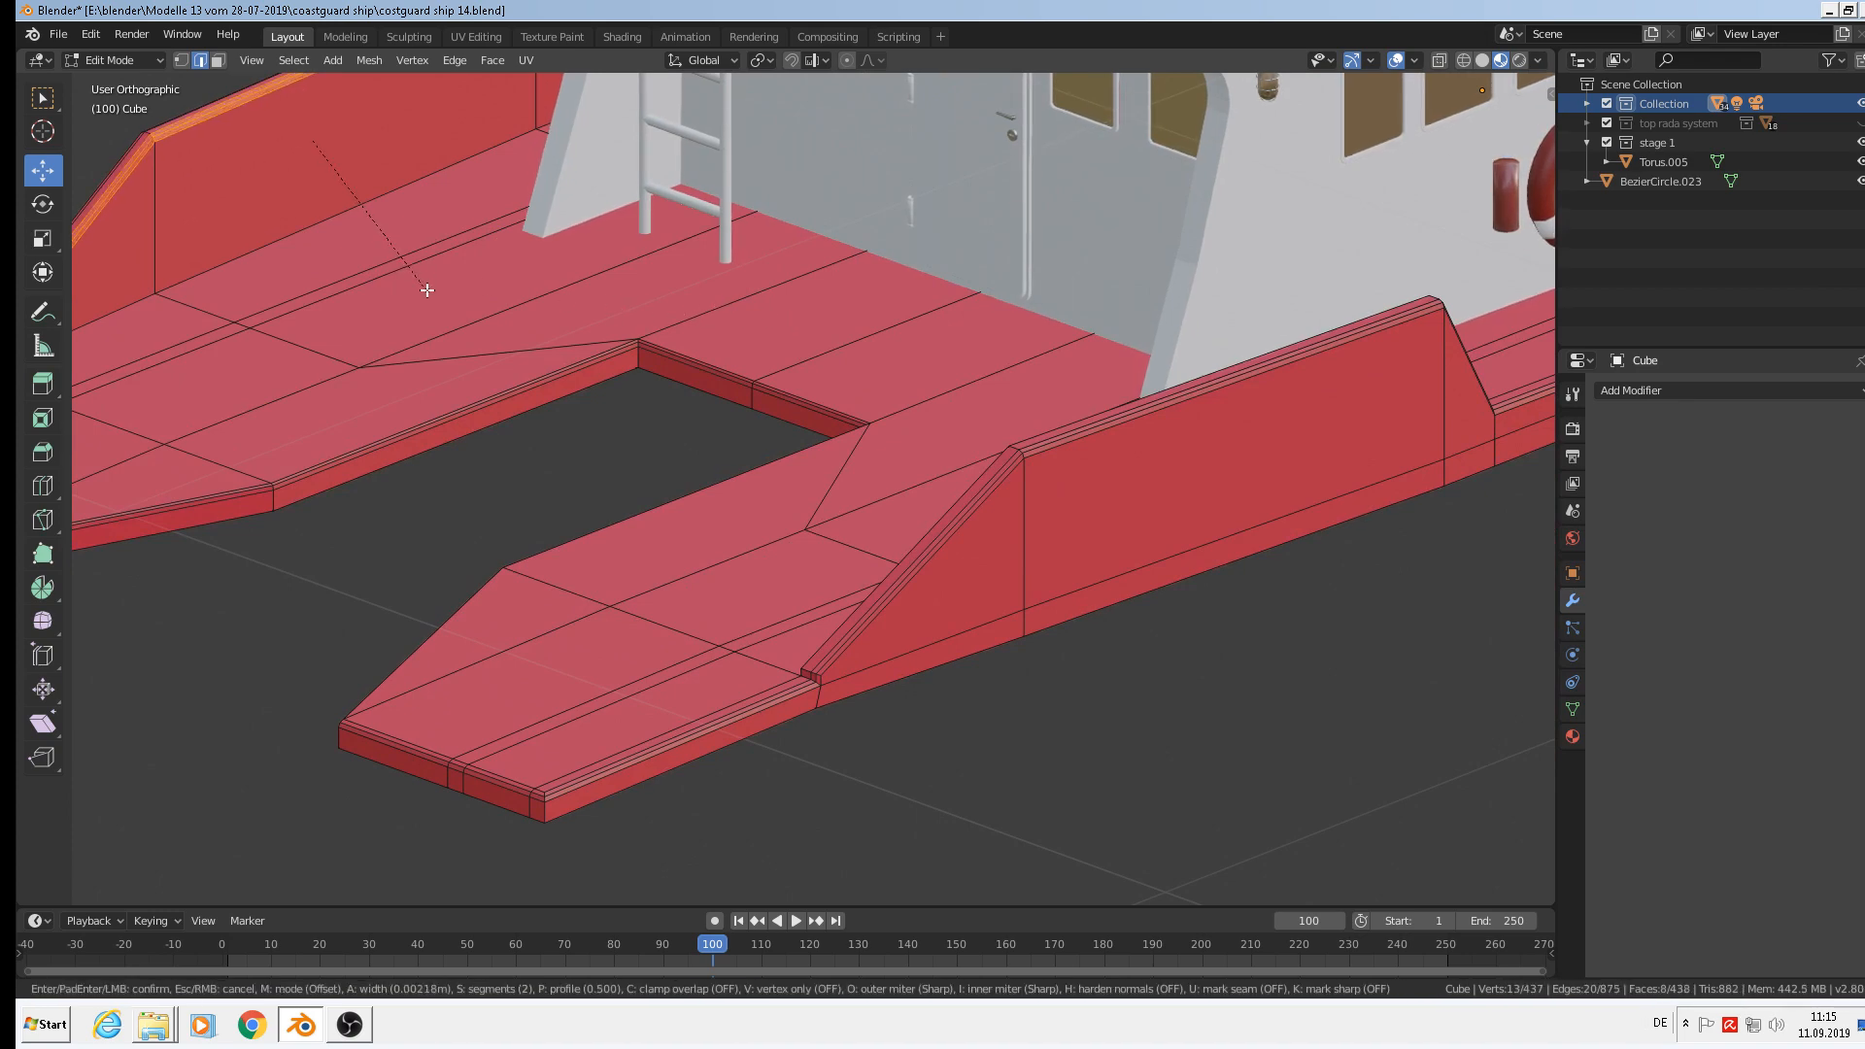
{"action": "left_click", "coordinate": [428, 290]}
Bevel the inner top edges of the starboard aft bulwark, including both slopes, with 2 segments and a width of 0.00246 m.
{"action": "middle_click_drag", "start_coordinate": [428, 291], "coordinate": [58, 465]}
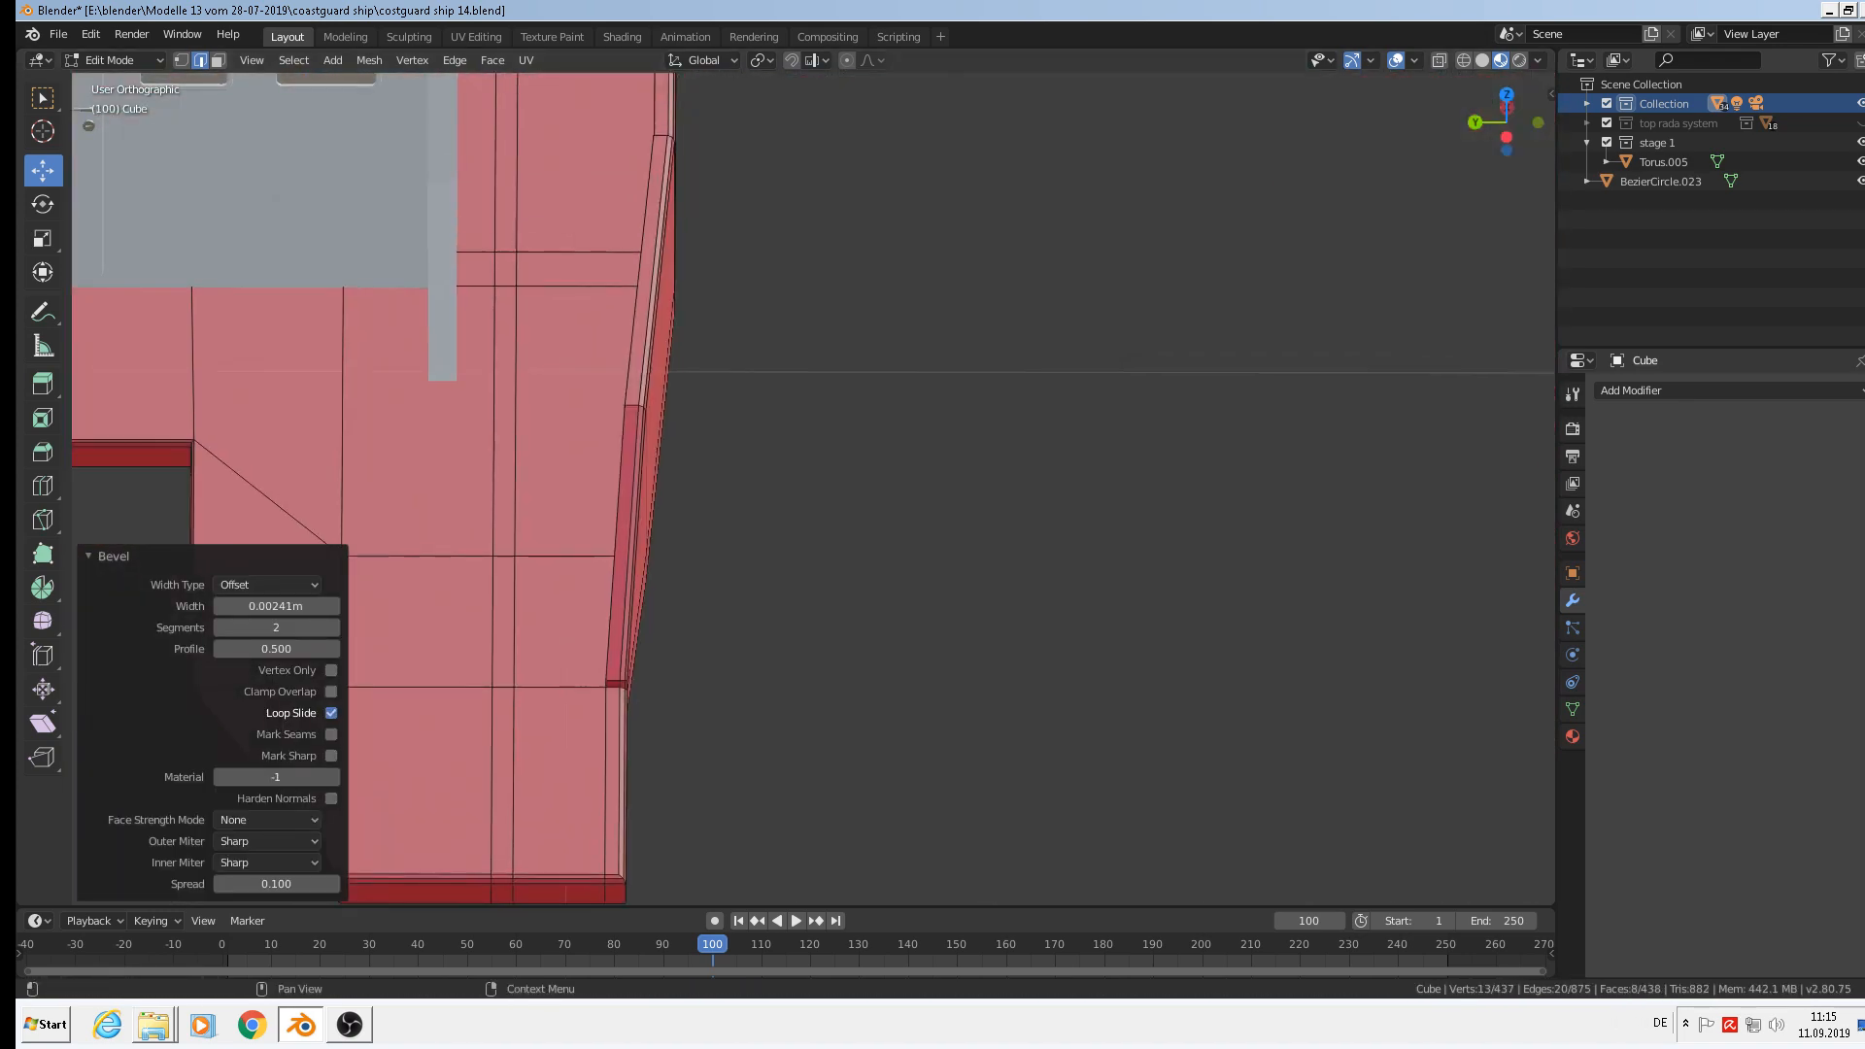
{"action": "left_click", "coordinate": [621, 473]}
{"action": "middle_click_drag", "start_coordinate": [665, 478], "coordinate": [1316, 421]}
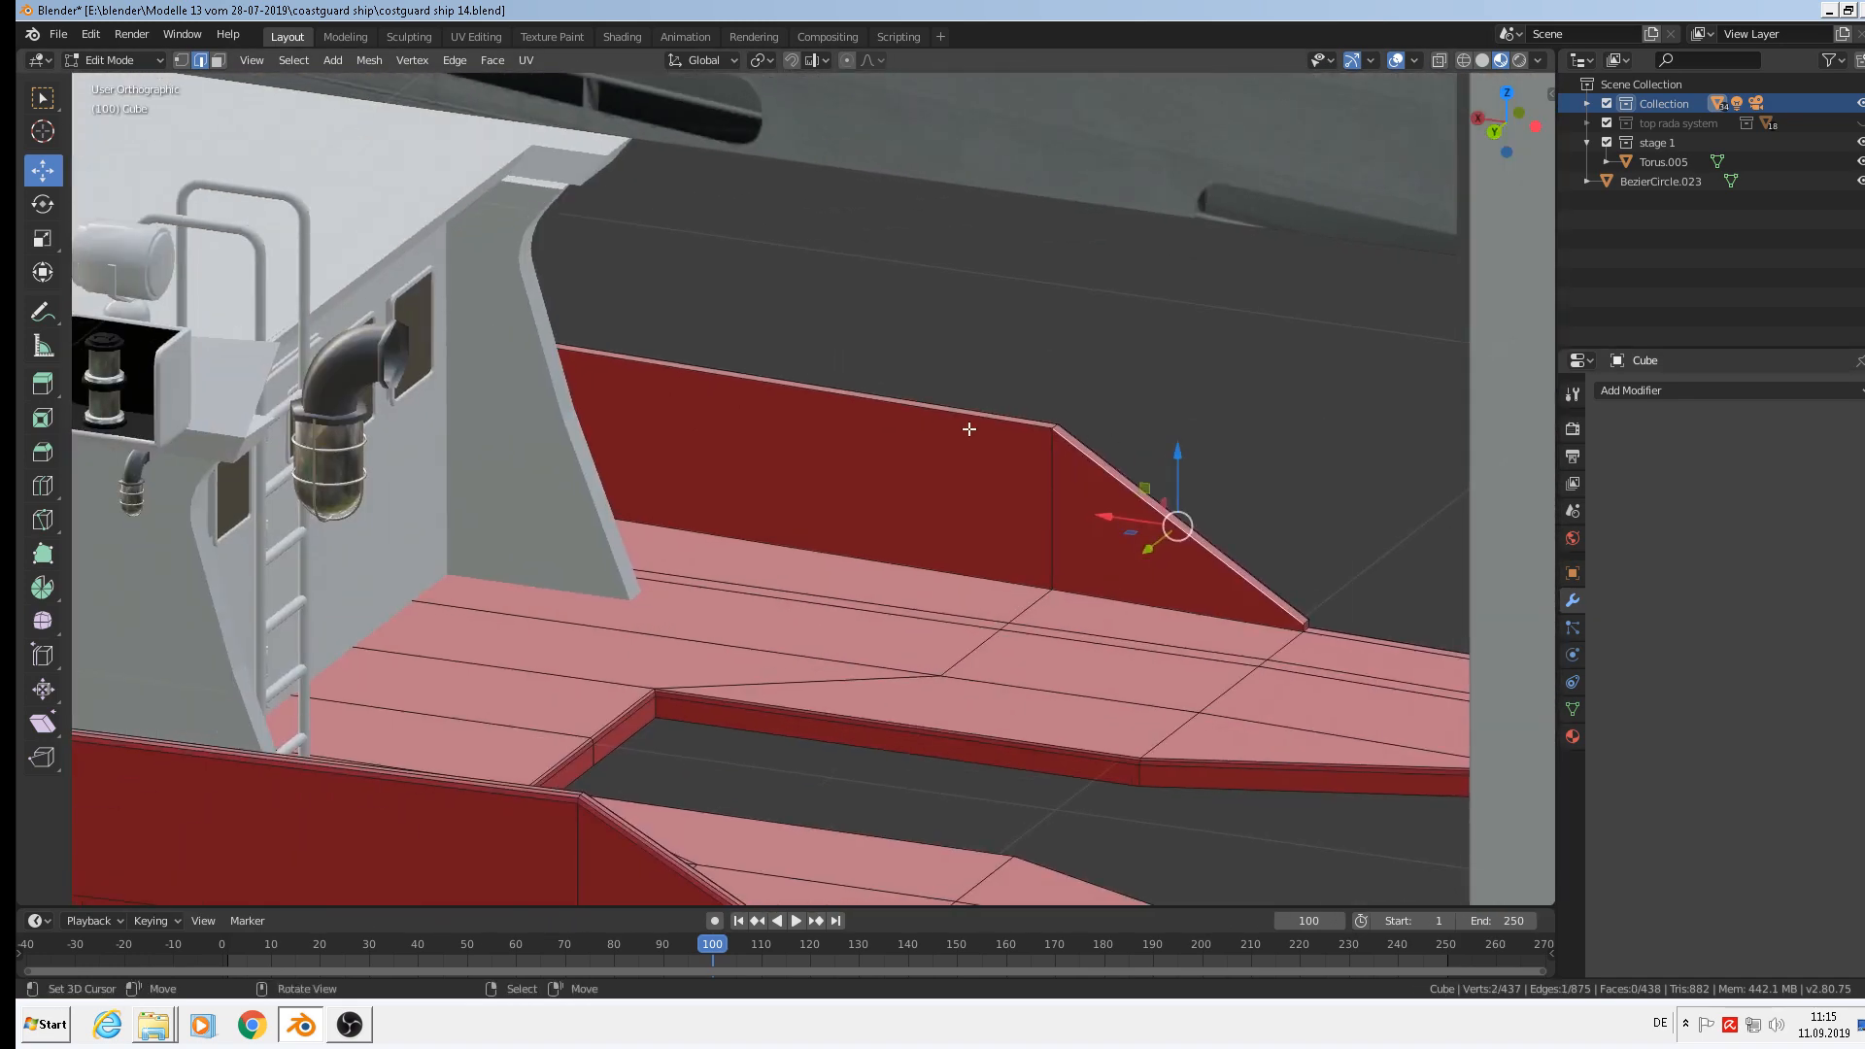
{"action": "left_click", "coordinate": [908, 425], "text": "shift"}
{"action": "middle_click_drag", "start_coordinate": [909, 426], "coordinate": [821, 290]}
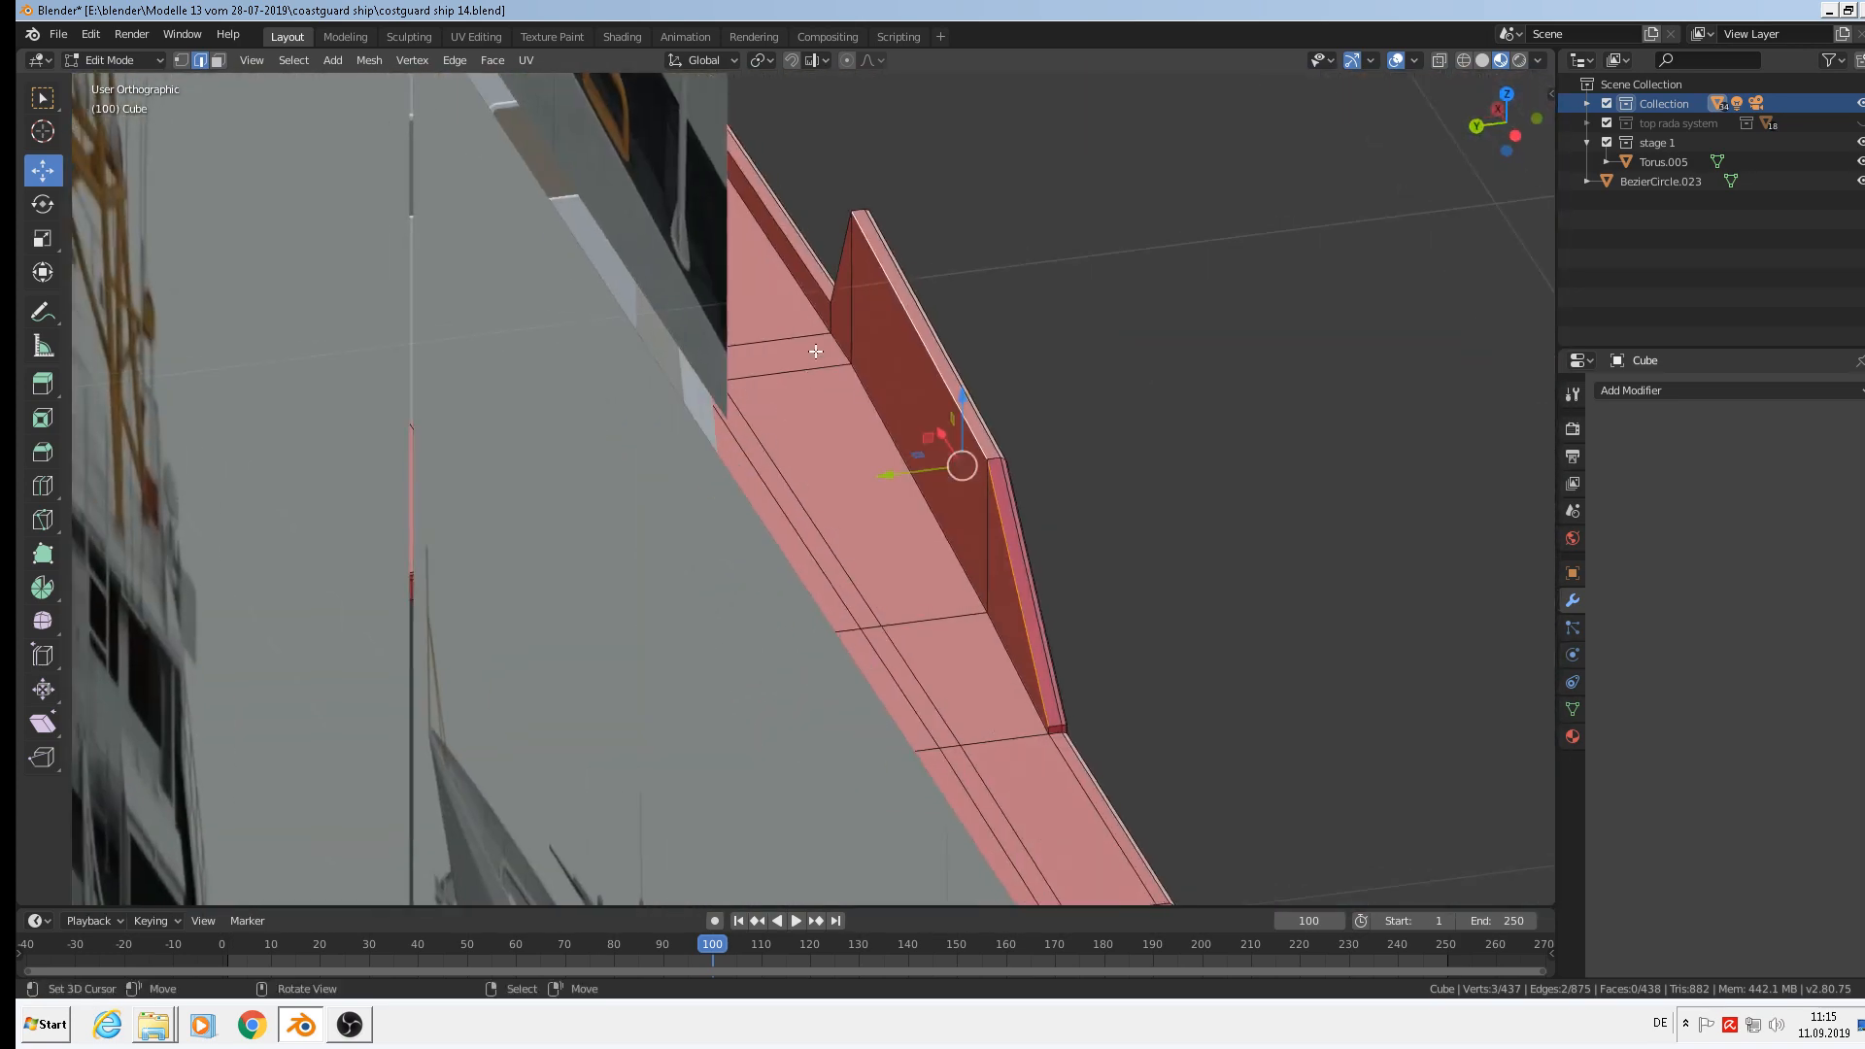
{"action": "left_click", "coordinate": [837, 261], "text": "shift"}
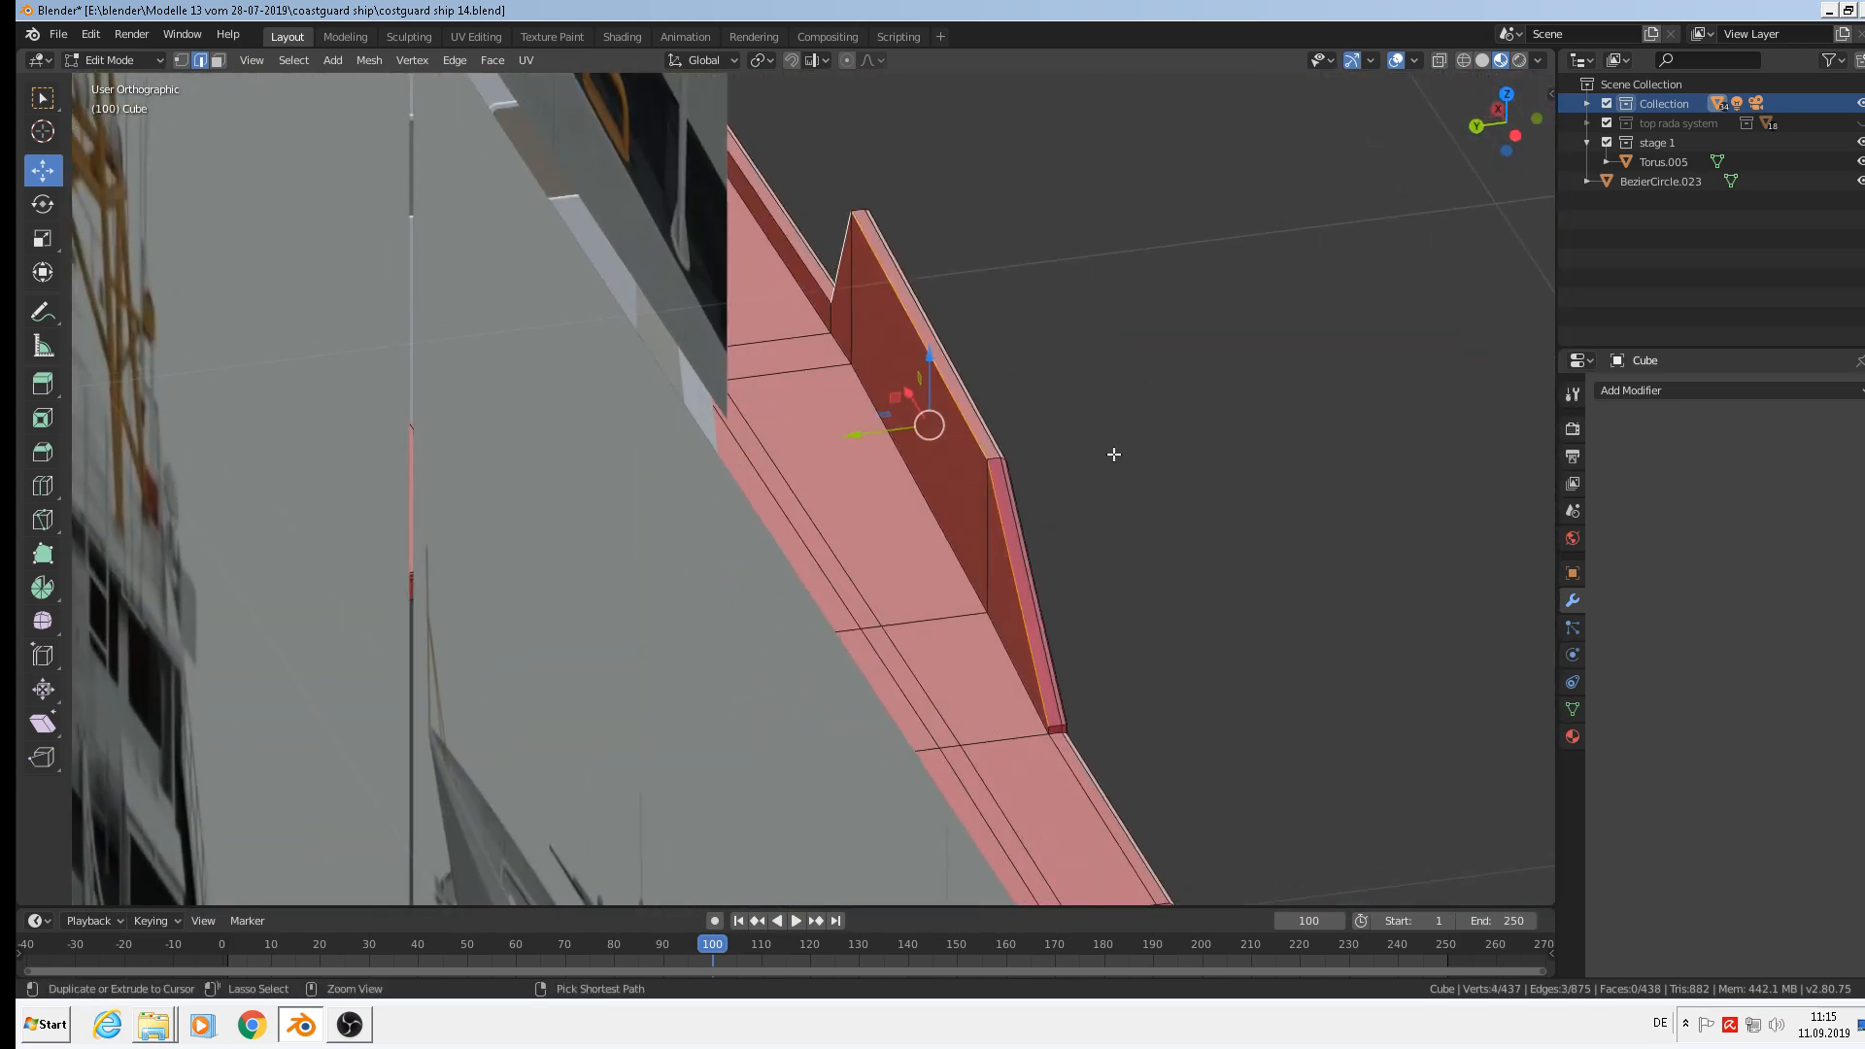
{"action": "key", "text": "ctrl+b"}
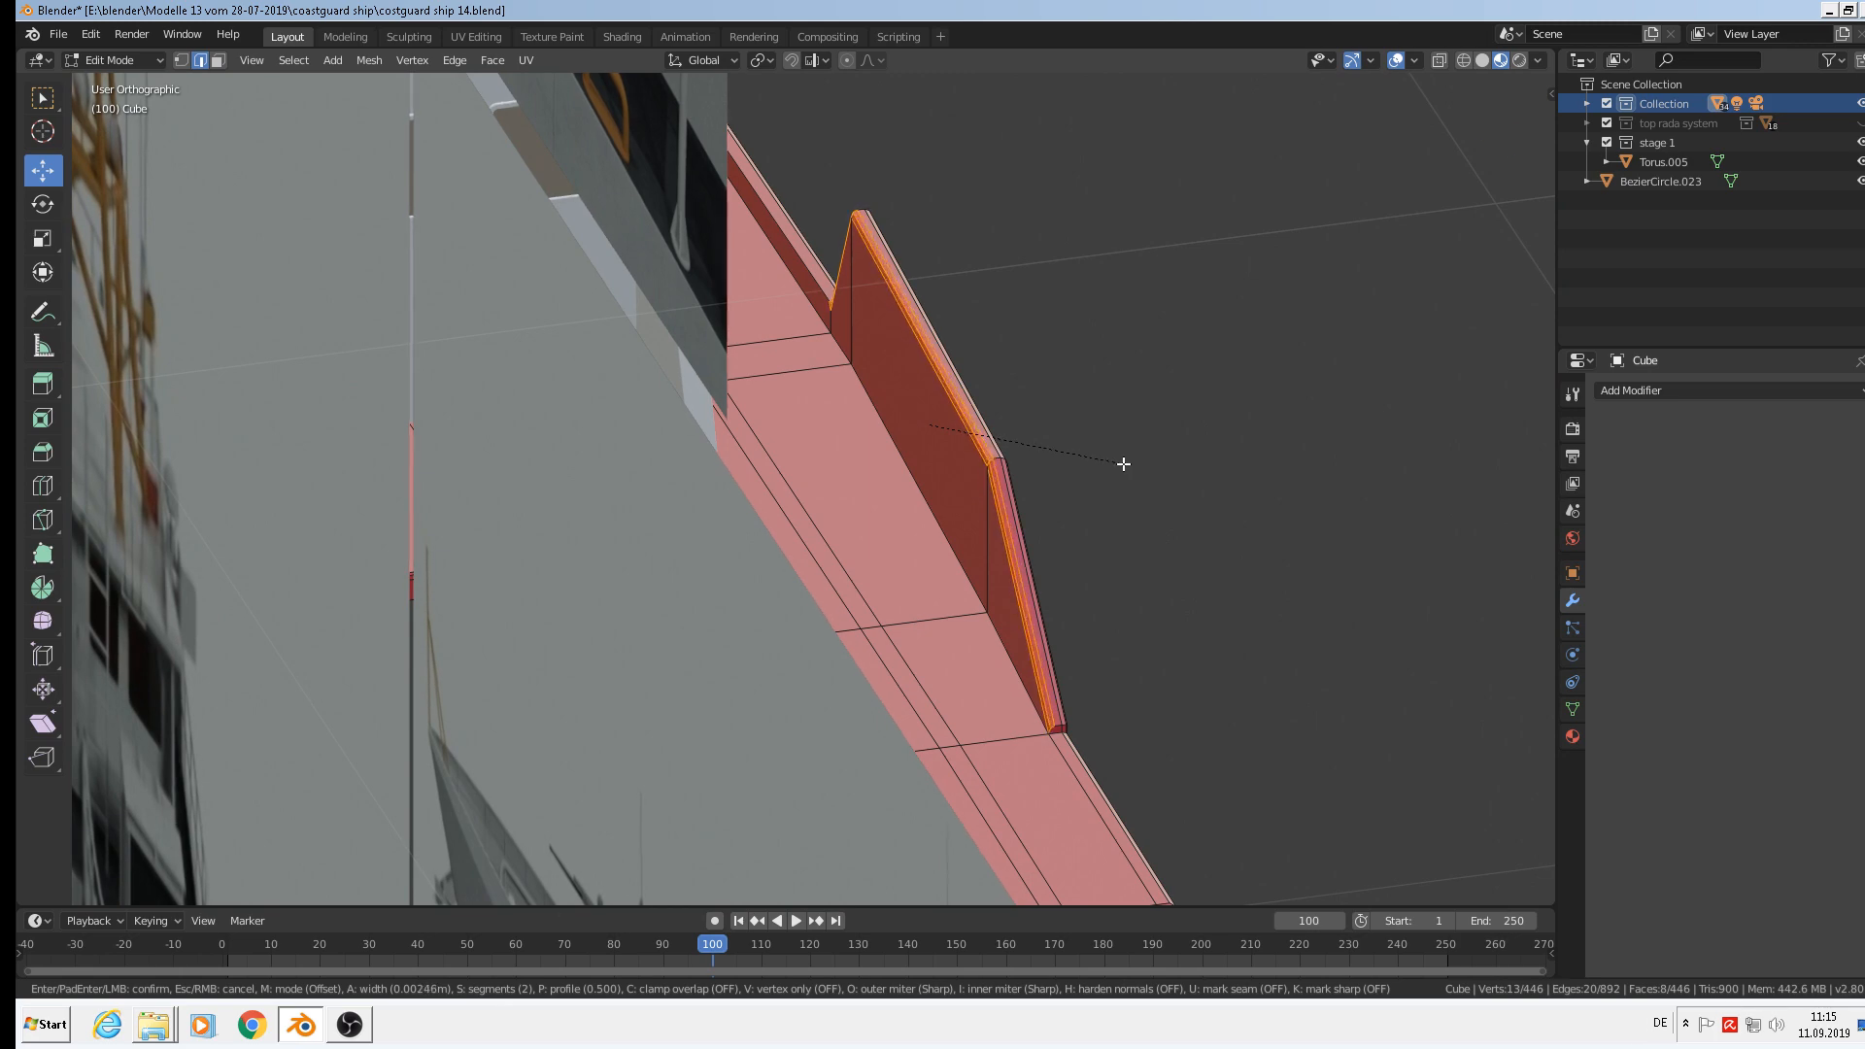
{"action": "left_click", "coordinate": [1124, 463]}
Bevel the inner top edges of the starboard forward bulwark with 2 segments and a width of 0.00195 m.
{"action": "middle_click_drag", "start_coordinate": [1124, 462], "coordinate": [923, 388]}
{"action": "middle_click_drag", "start_coordinate": [1216, 375], "coordinate": [871, 262], "text": "shift"}
{"action": "scroll", "coordinate": [1004, 220], "scroll_direction": "up", "scroll_amount": 2}
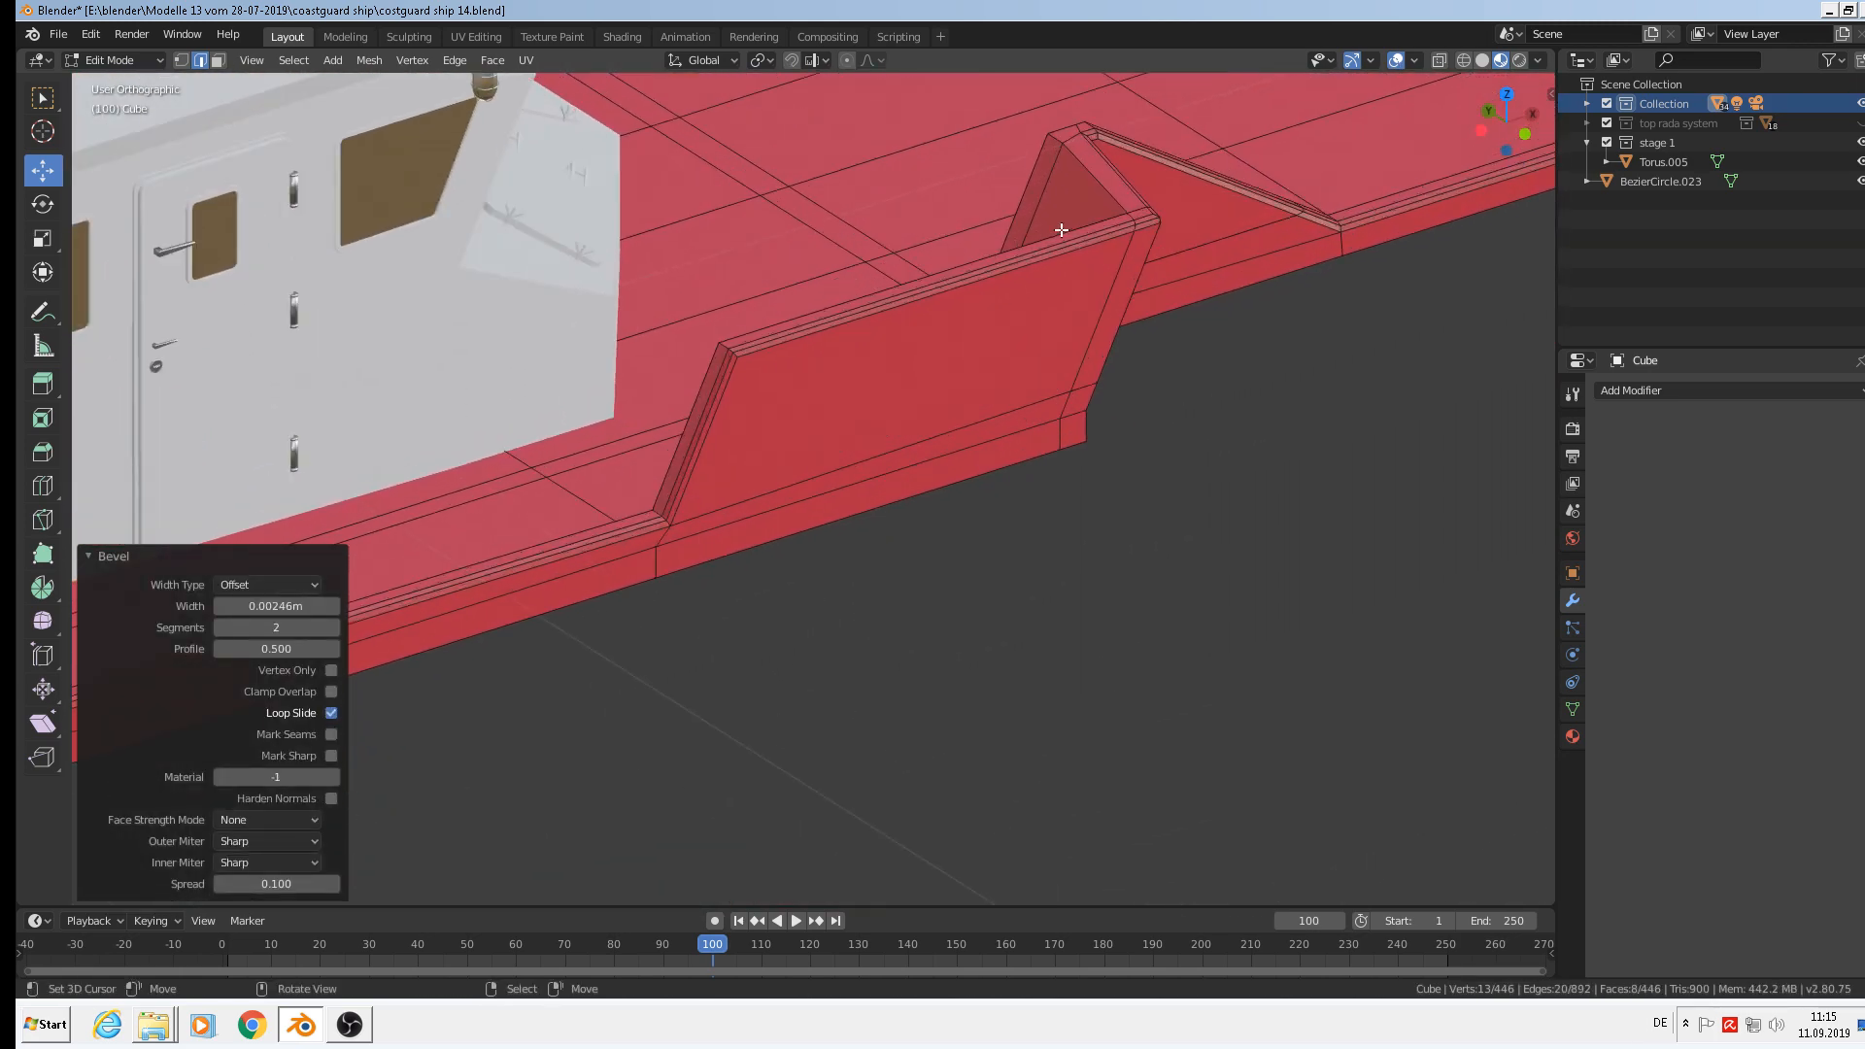
{"action": "right_click", "coordinate": [1086, 167]}
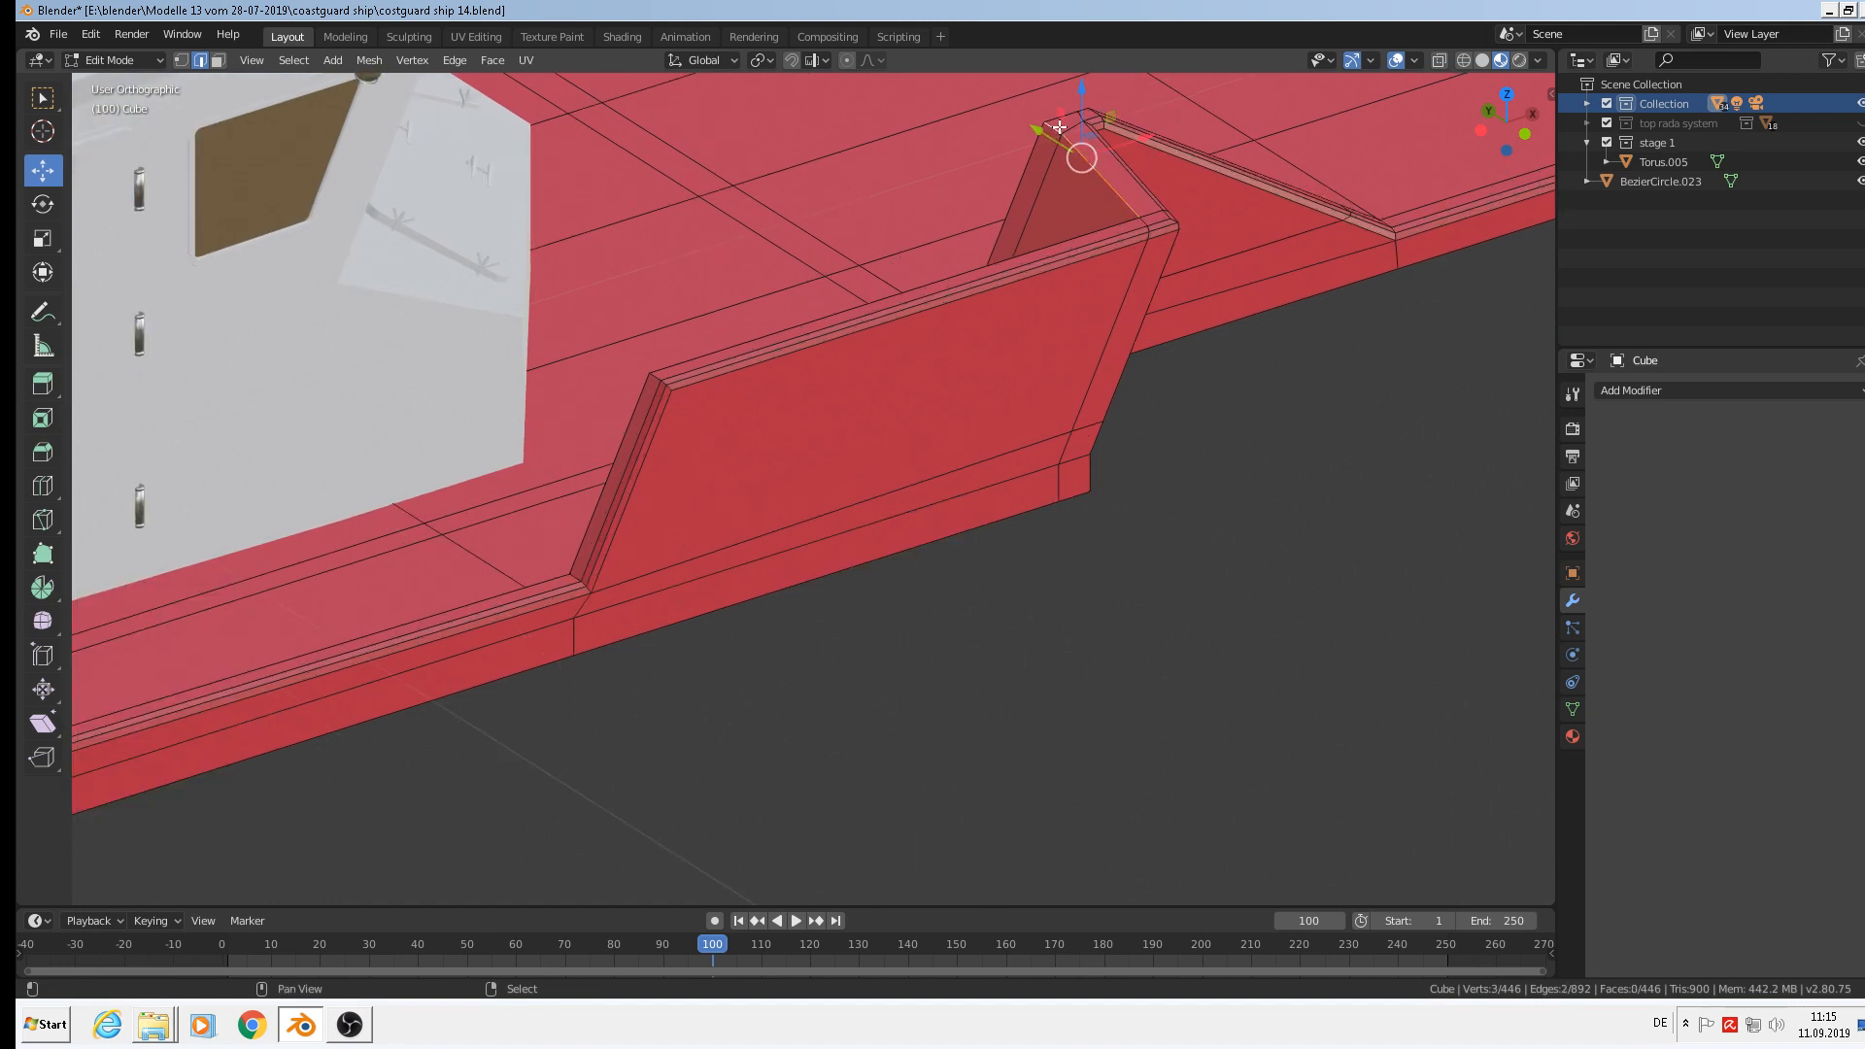
{"action": "right_click", "coordinate": [1043, 245], "text": "shift"}
{"action": "right_click", "coordinate": [604, 449], "text": "shift"}
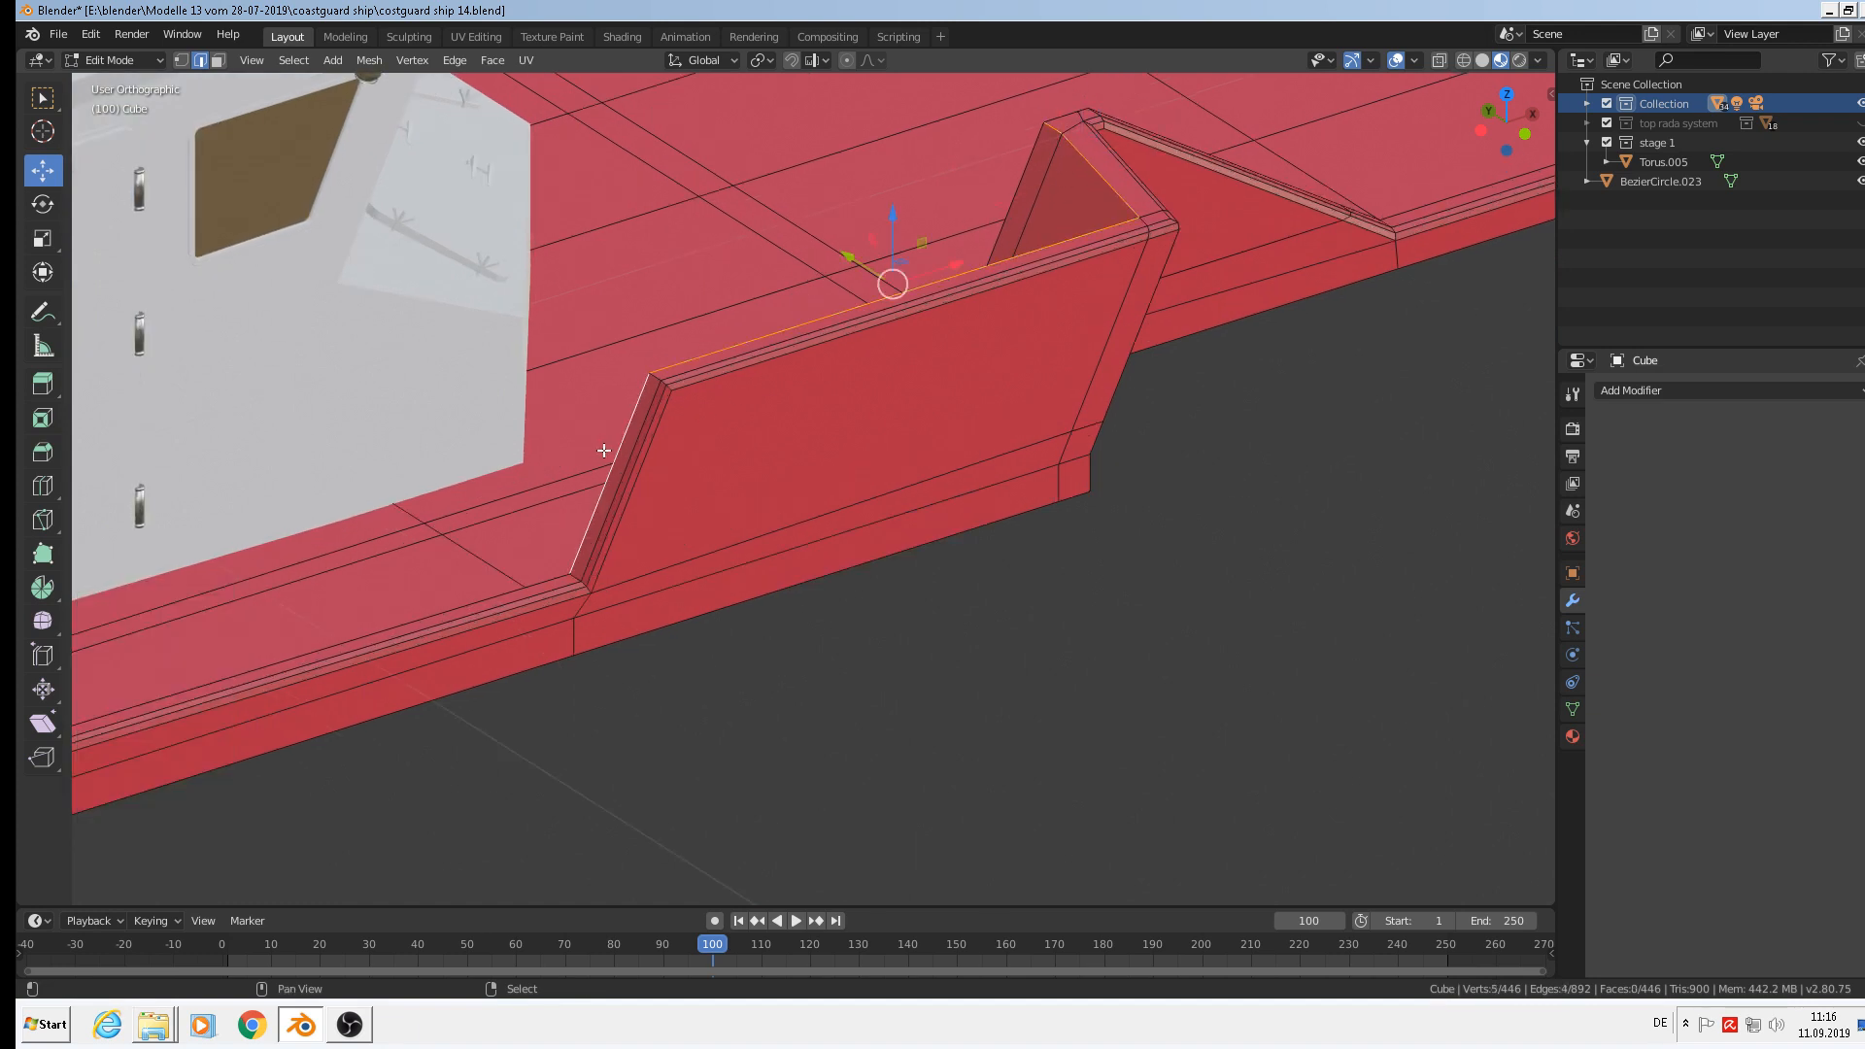
{"action": "key", "text": "ctrl+b"}
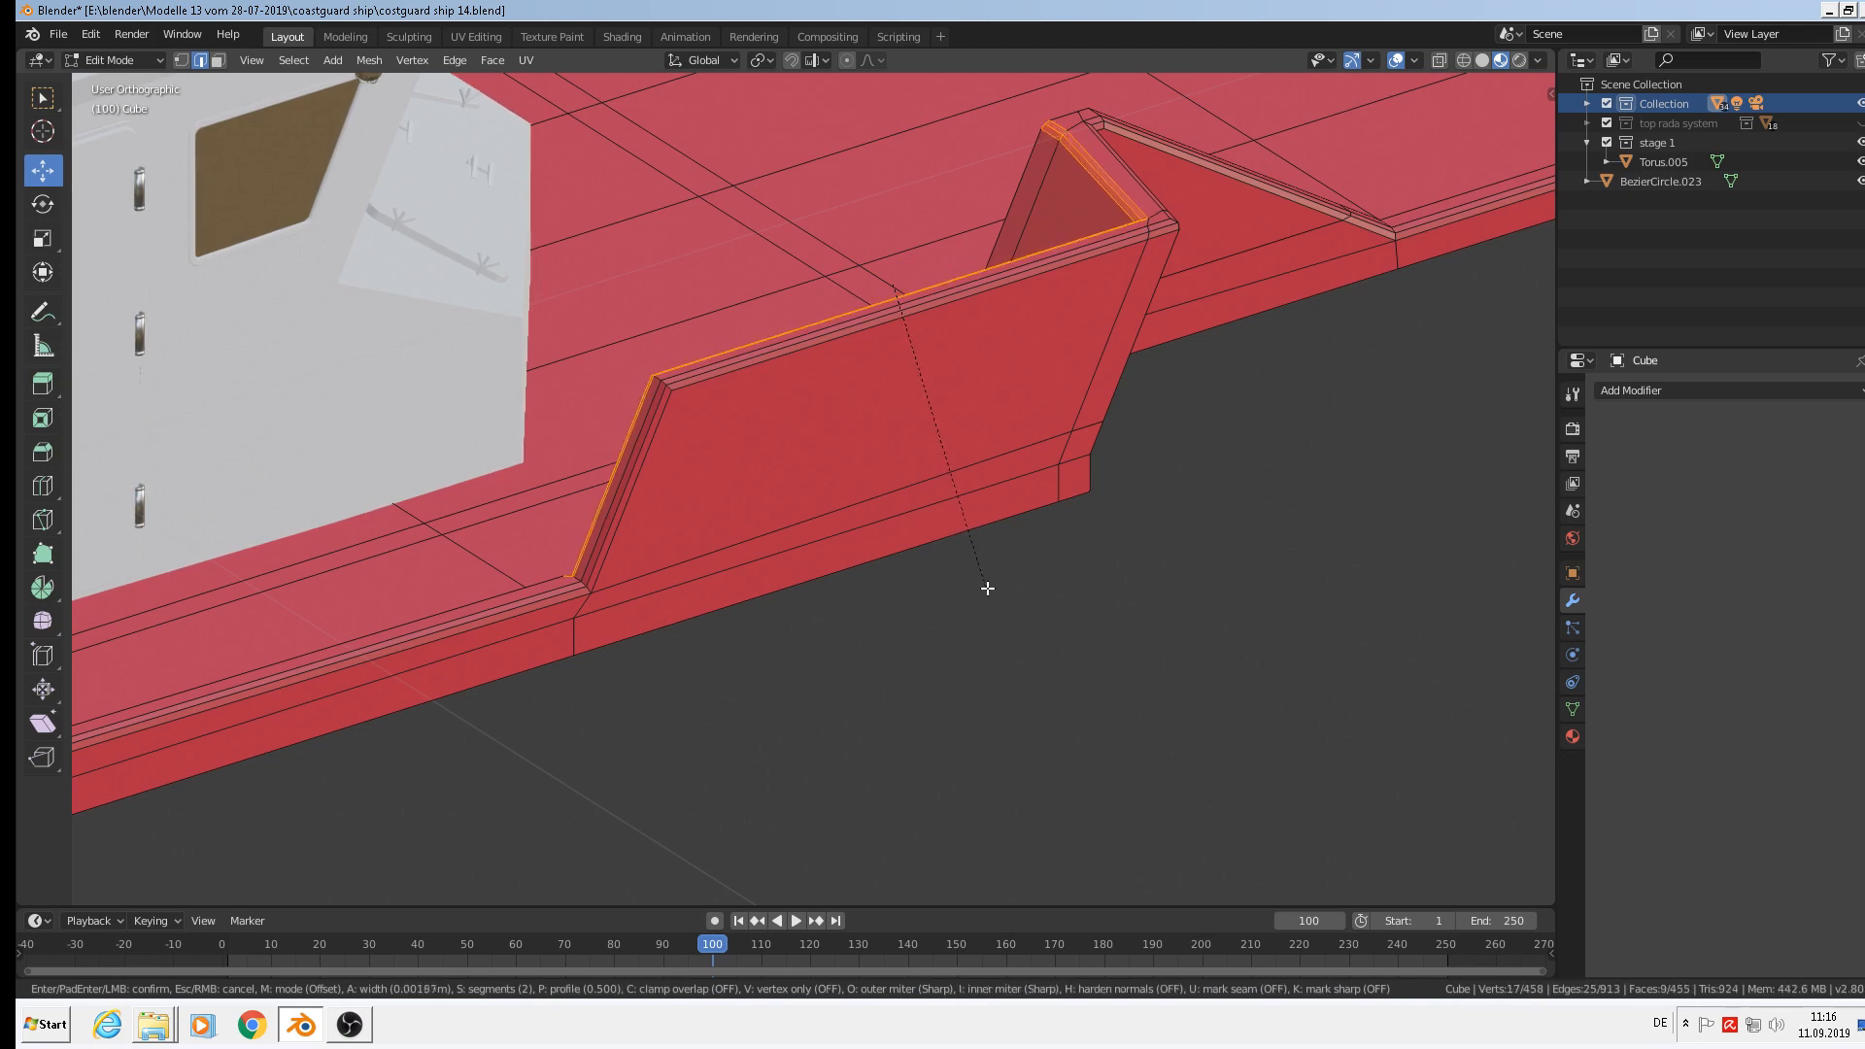
{"action": "left_click", "coordinate": [988, 587]}
{"action": "middle_click_drag", "start_coordinate": [987, 588], "coordinate": [912, 442]}
{"action": "scroll", "coordinate": [1080, 262], "scroll_direction": "down", "scroll_amount": 4}
{"action": "scroll", "coordinate": [912, 441], "scroll_direction": "up", "scroll_amount": 4}
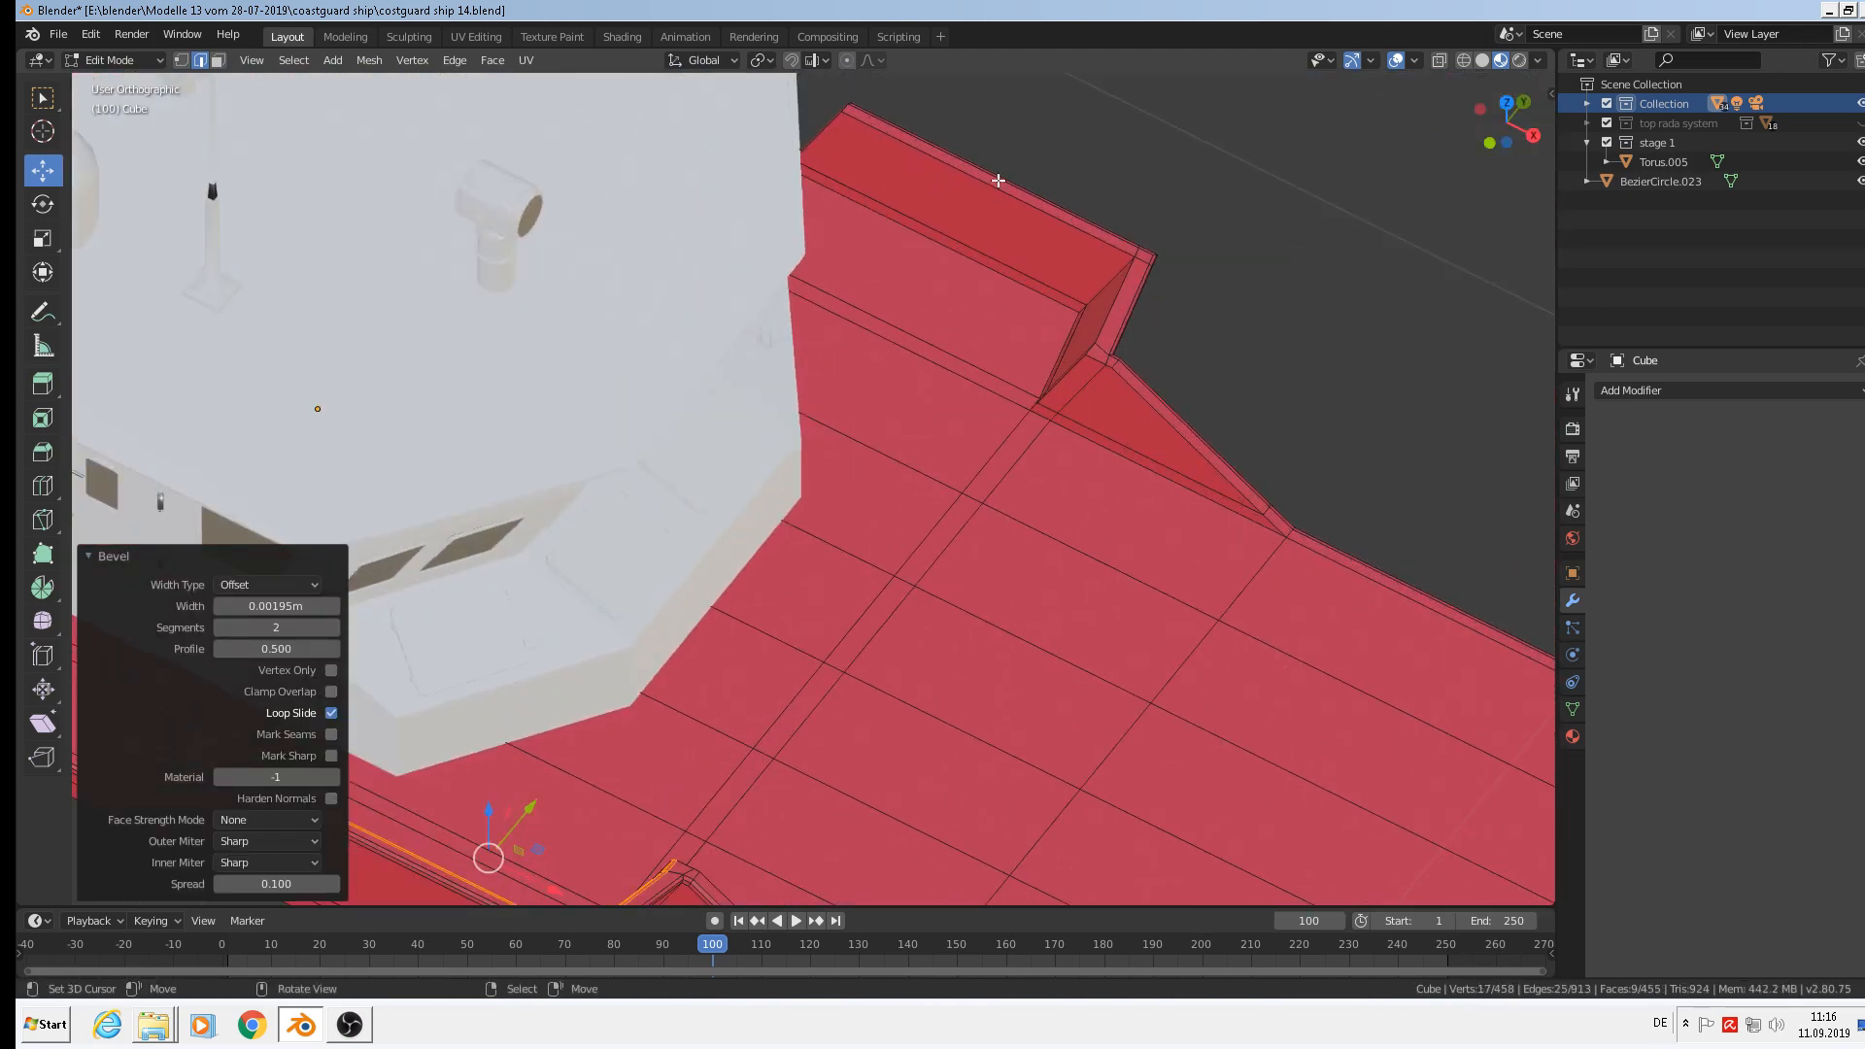
Bevel the inner top edges of the port forward bulwark's long wall and its return with 2 segments and a width of 0.00216 m.
{"action": "right_click", "coordinate": [1000, 181]}
{"action": "right_click", "coordinate": [1003, 198]}
{"action": "right_click", "coordinate": [1117, 282], "text": "shift"}
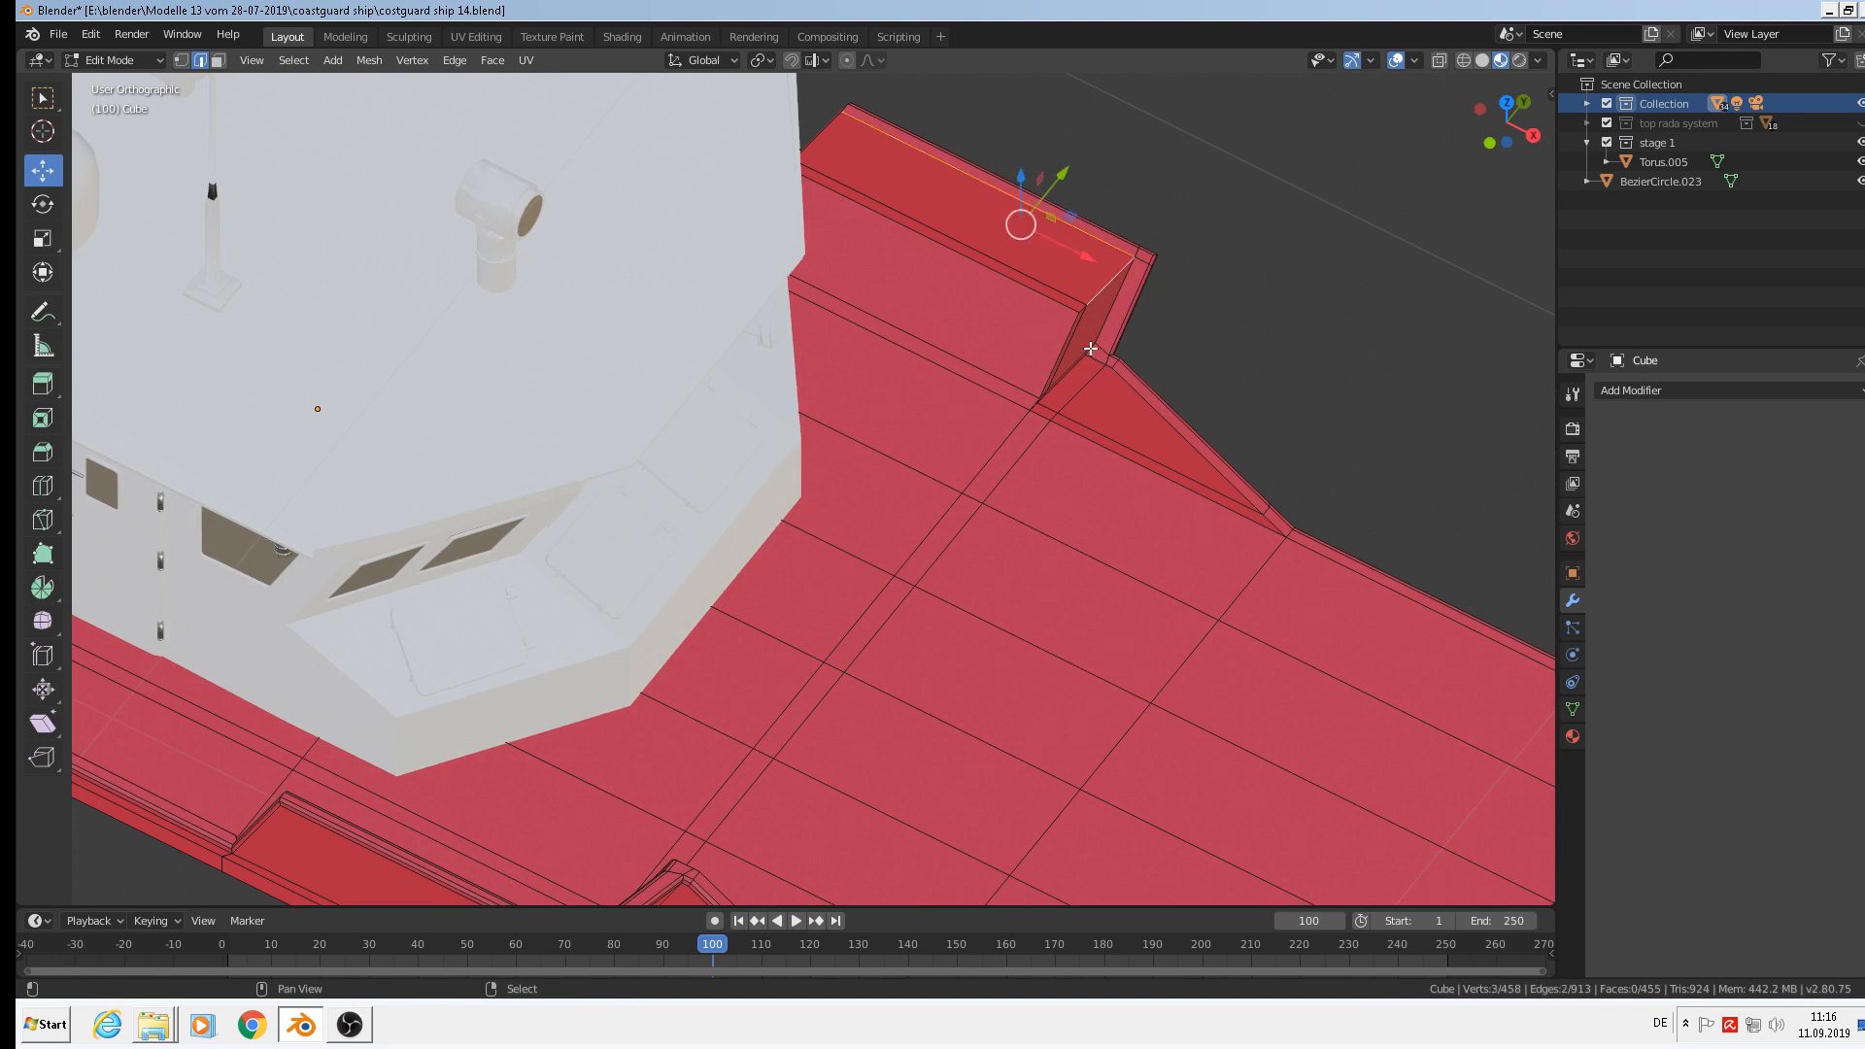
{"action": "right_click", "coordinate": [1115, 272], "text": "shift"}
{"action": "right_click", "coordinate": [1114, 304], "text": "shift"}
{"action": "right_click", "coordinate": [1087, 351], "text": "shift"}
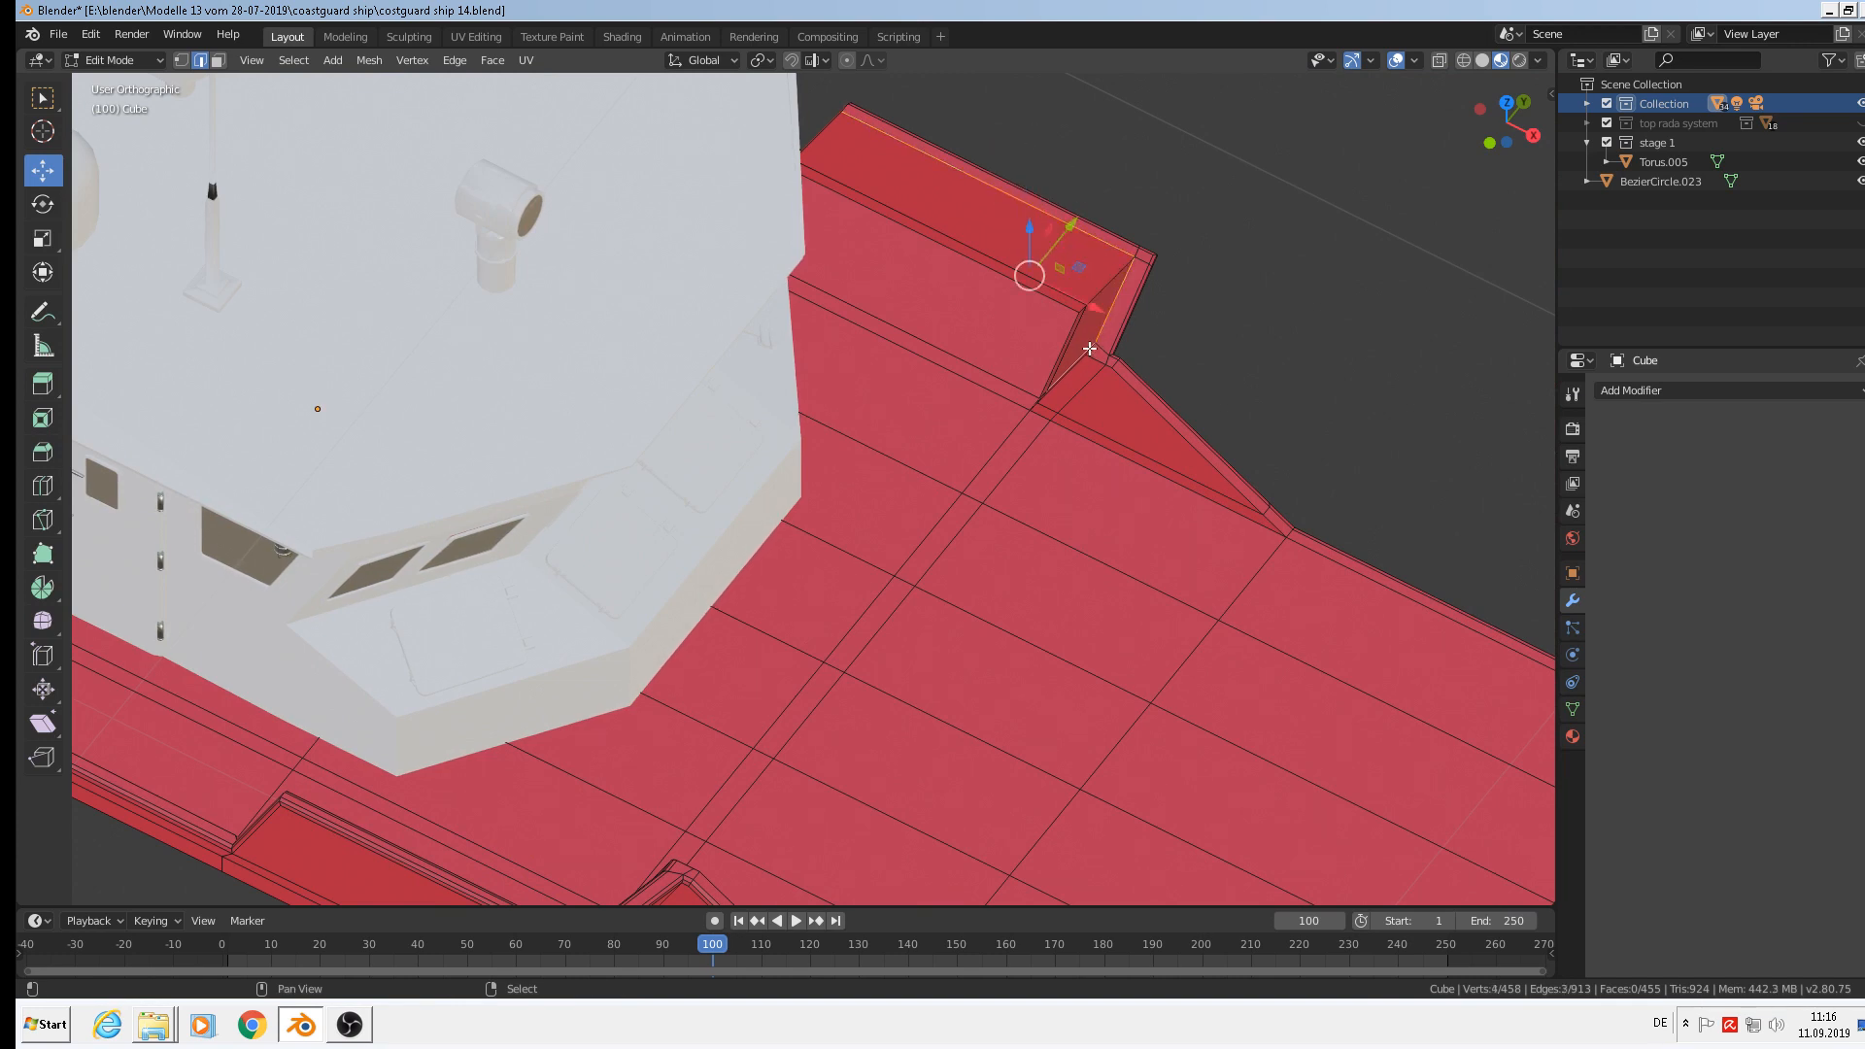
{"action": "right_click", "coordinate": [1090, 351], "text": "shift"}
{"action": "right_click", "coordinate": [1074, 354], "text": "shift"}
{"action": "middle_click_drag", "start_coordinate": [1073, 354], "coordinate": [1117, 486]}
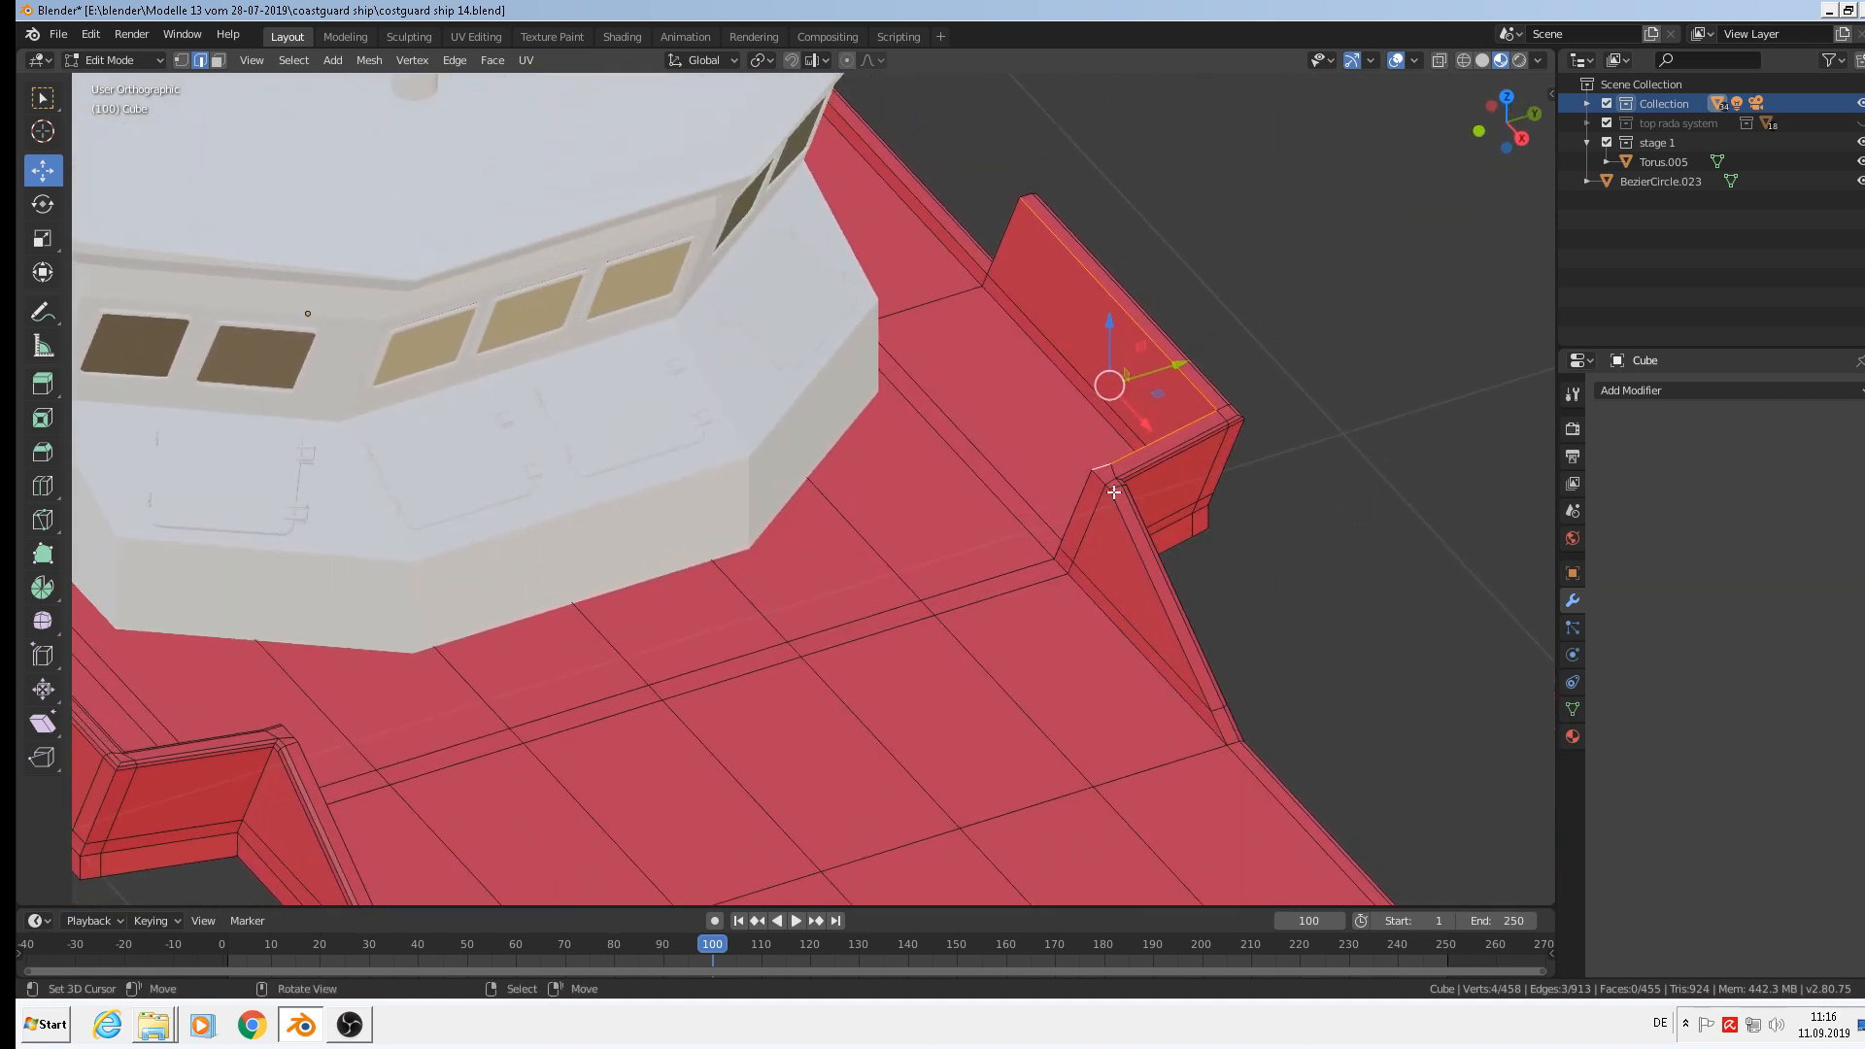
{"action": "key", "text": "ctrl+b"}
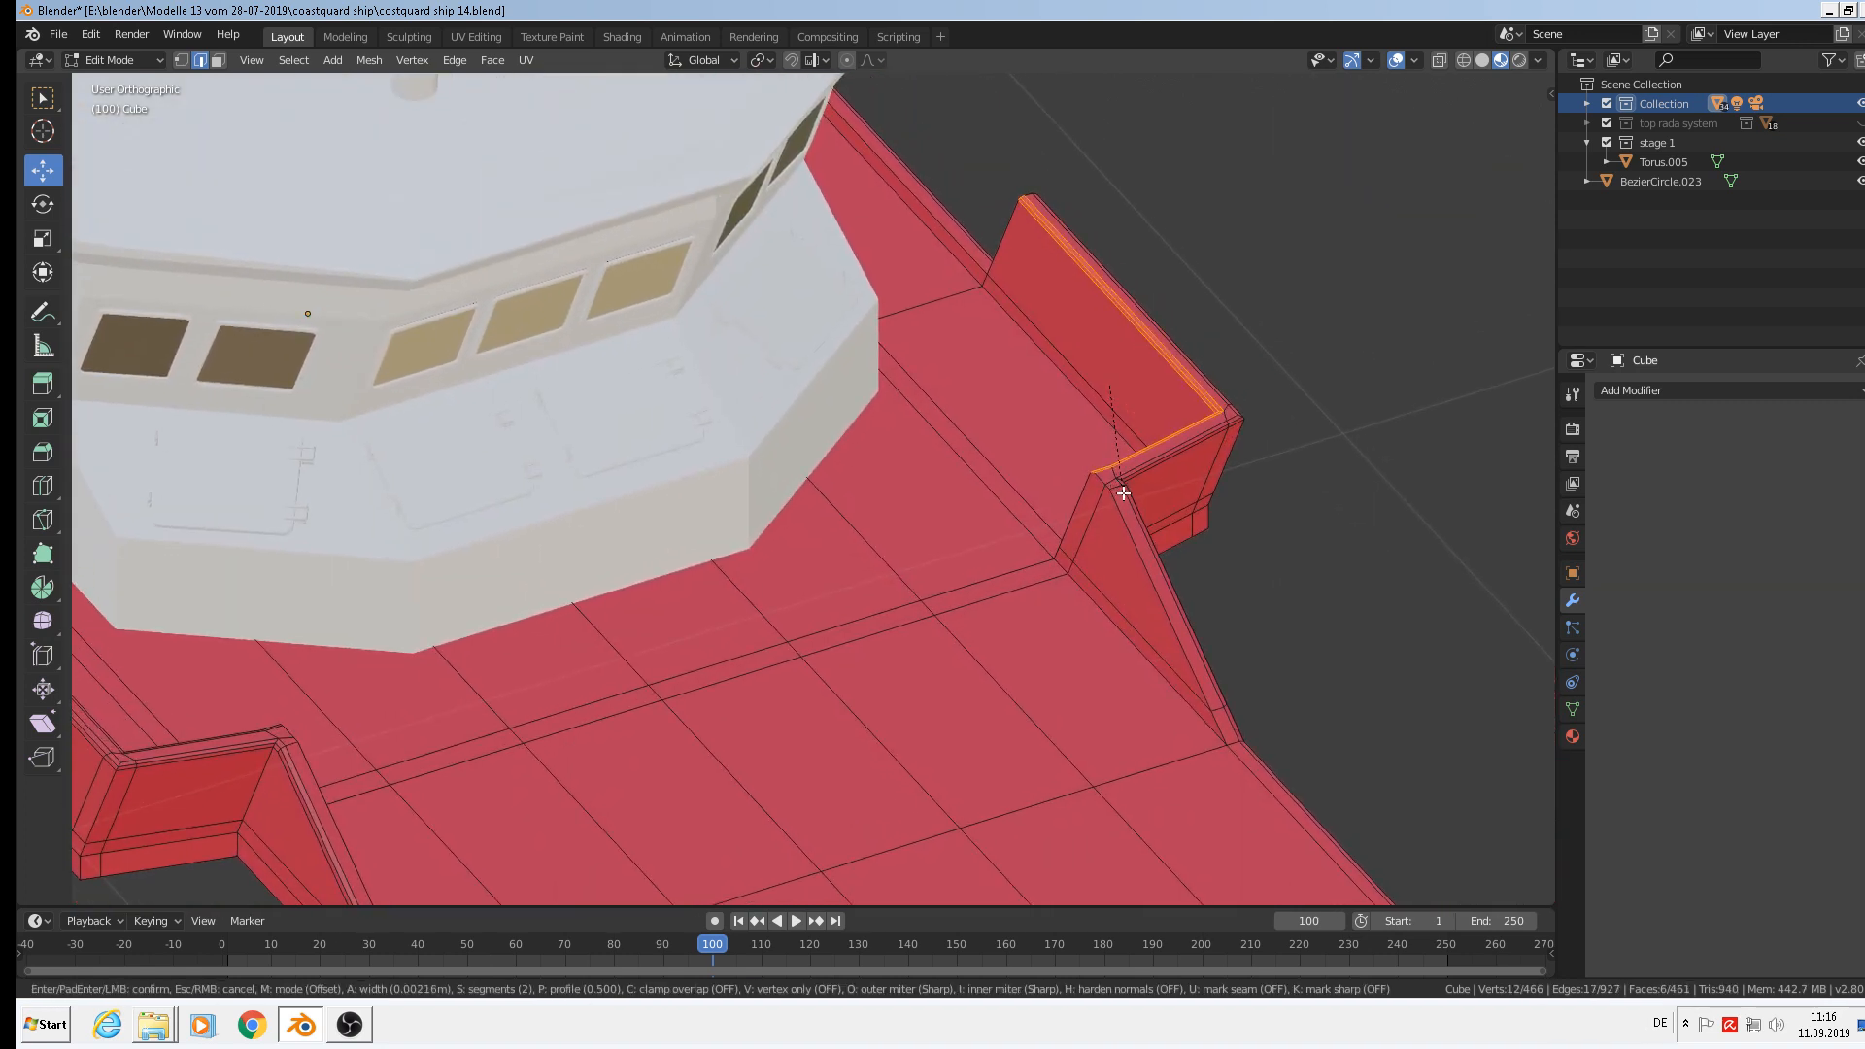
{"action": "left_click", "coordinate": [1124, 494]}
Bevel the inner edges of the port forward bulwark's front slope, including the short corner edge, with 2 segments and a width of 0.00102 m.
{"action": "middle_click_drag", "start_coordinate": [1124, 493], "coordinate": [1193, 374]}
{"action": "left_click", "coordinate": [1195, 378]}
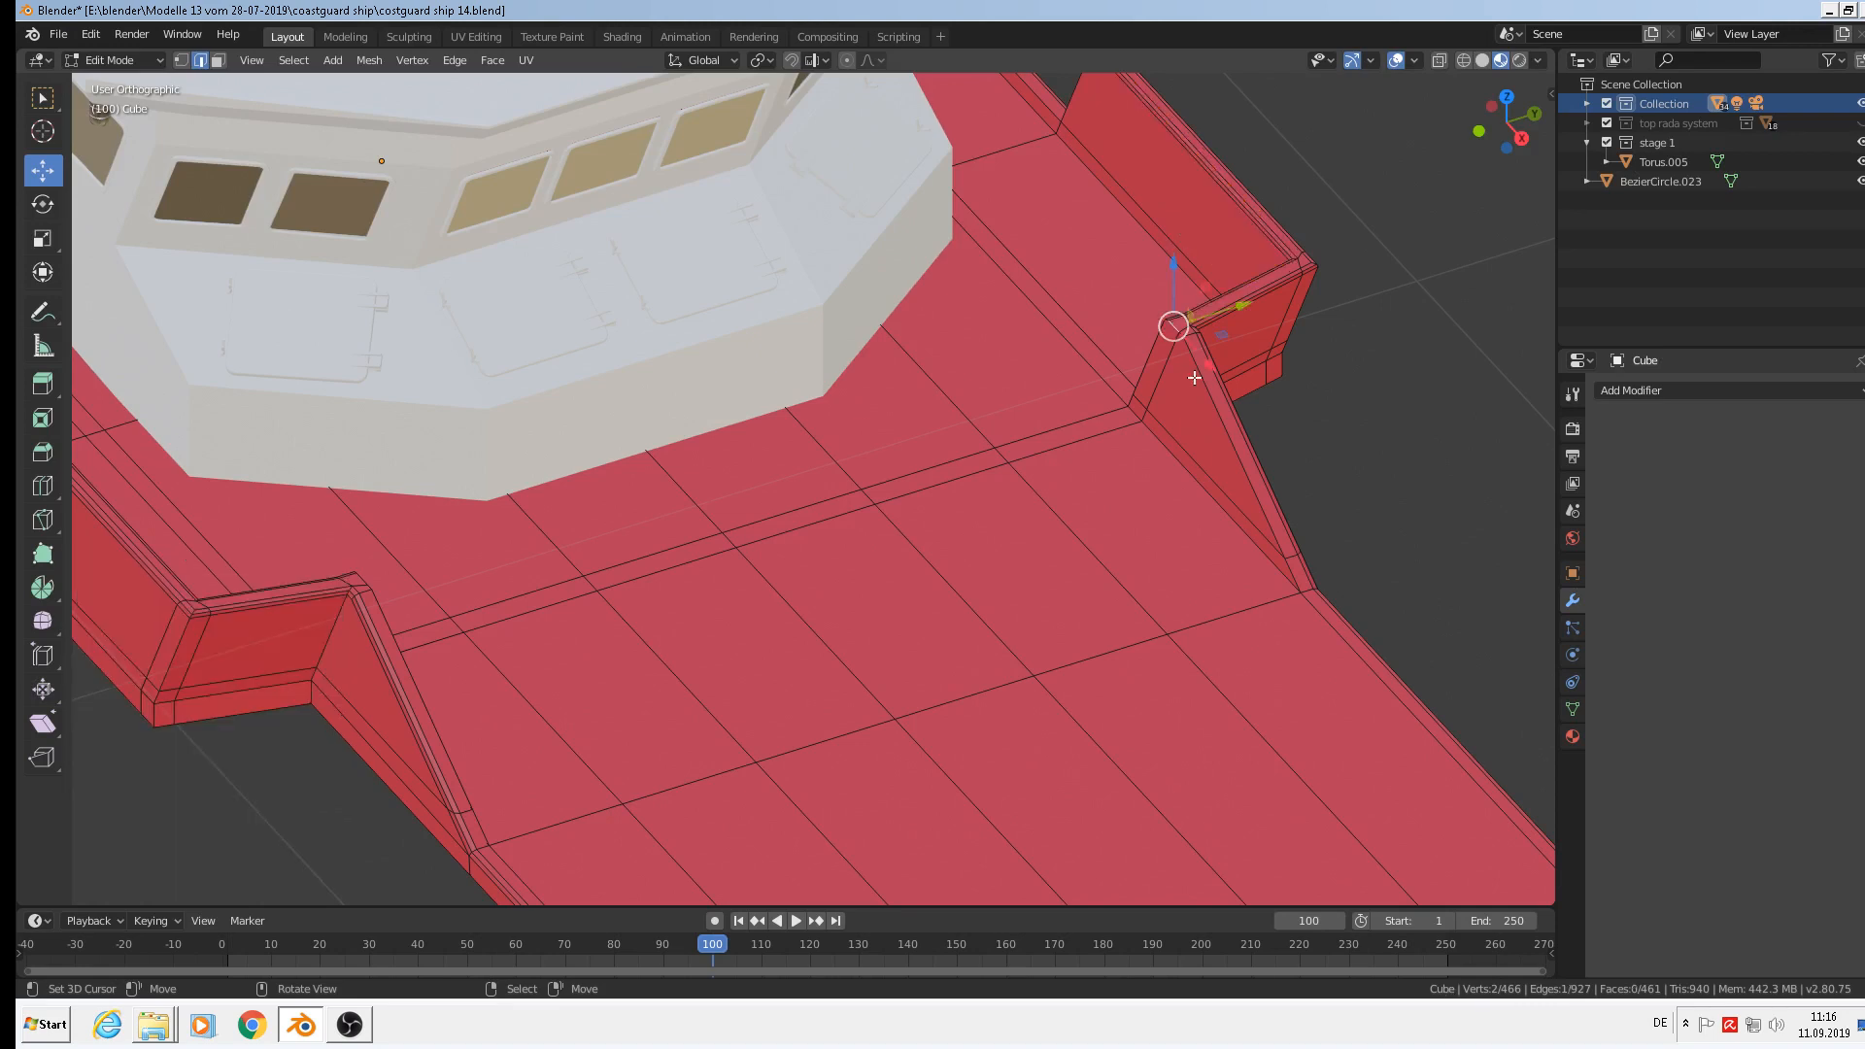
{"action": "left_click", "coordinate": [1200, 404], "text": "shift"}
{"action": "left_click", "coordinate": [1289, 573], "text": "shift"}
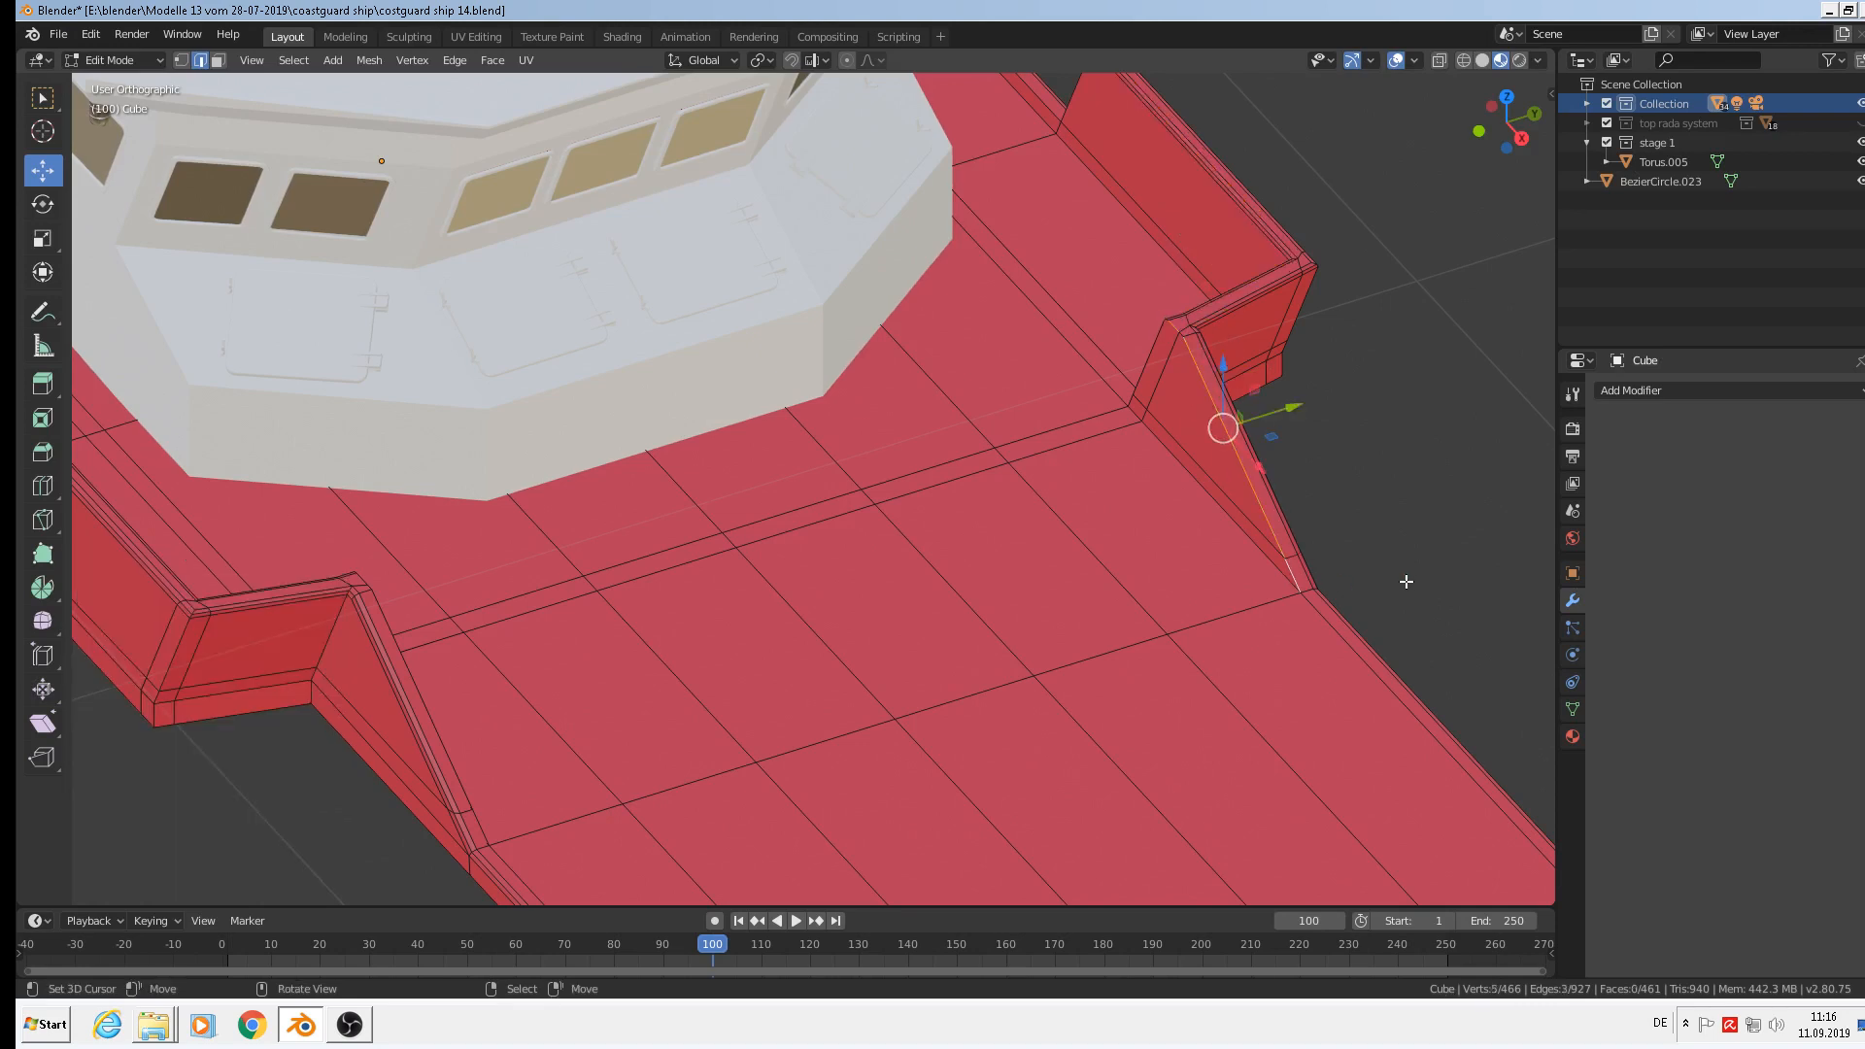
{"action": "key", "text": "ctrl+b"}
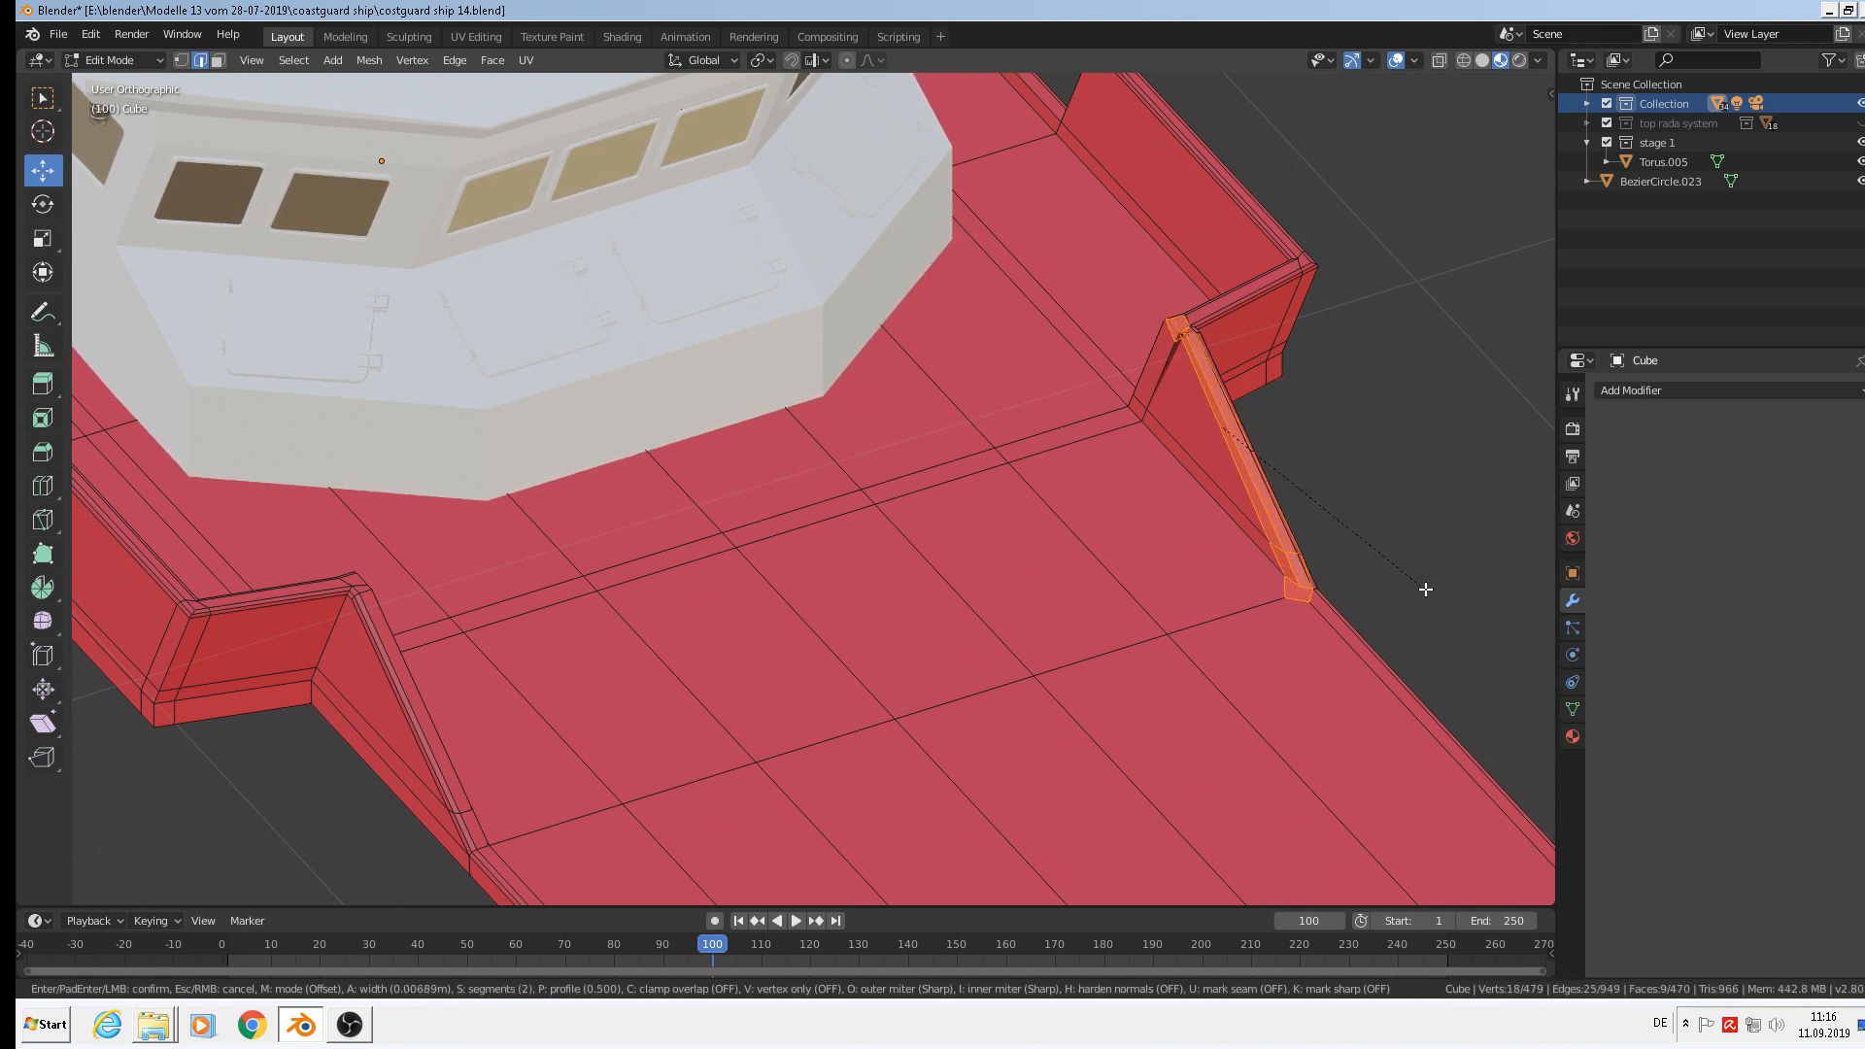
{"action": "key", "text": "Escape"}
{"action": "scroll", "coordinate": [1246, 395], "scroll_direction": "up", "scroll_amount": 5}
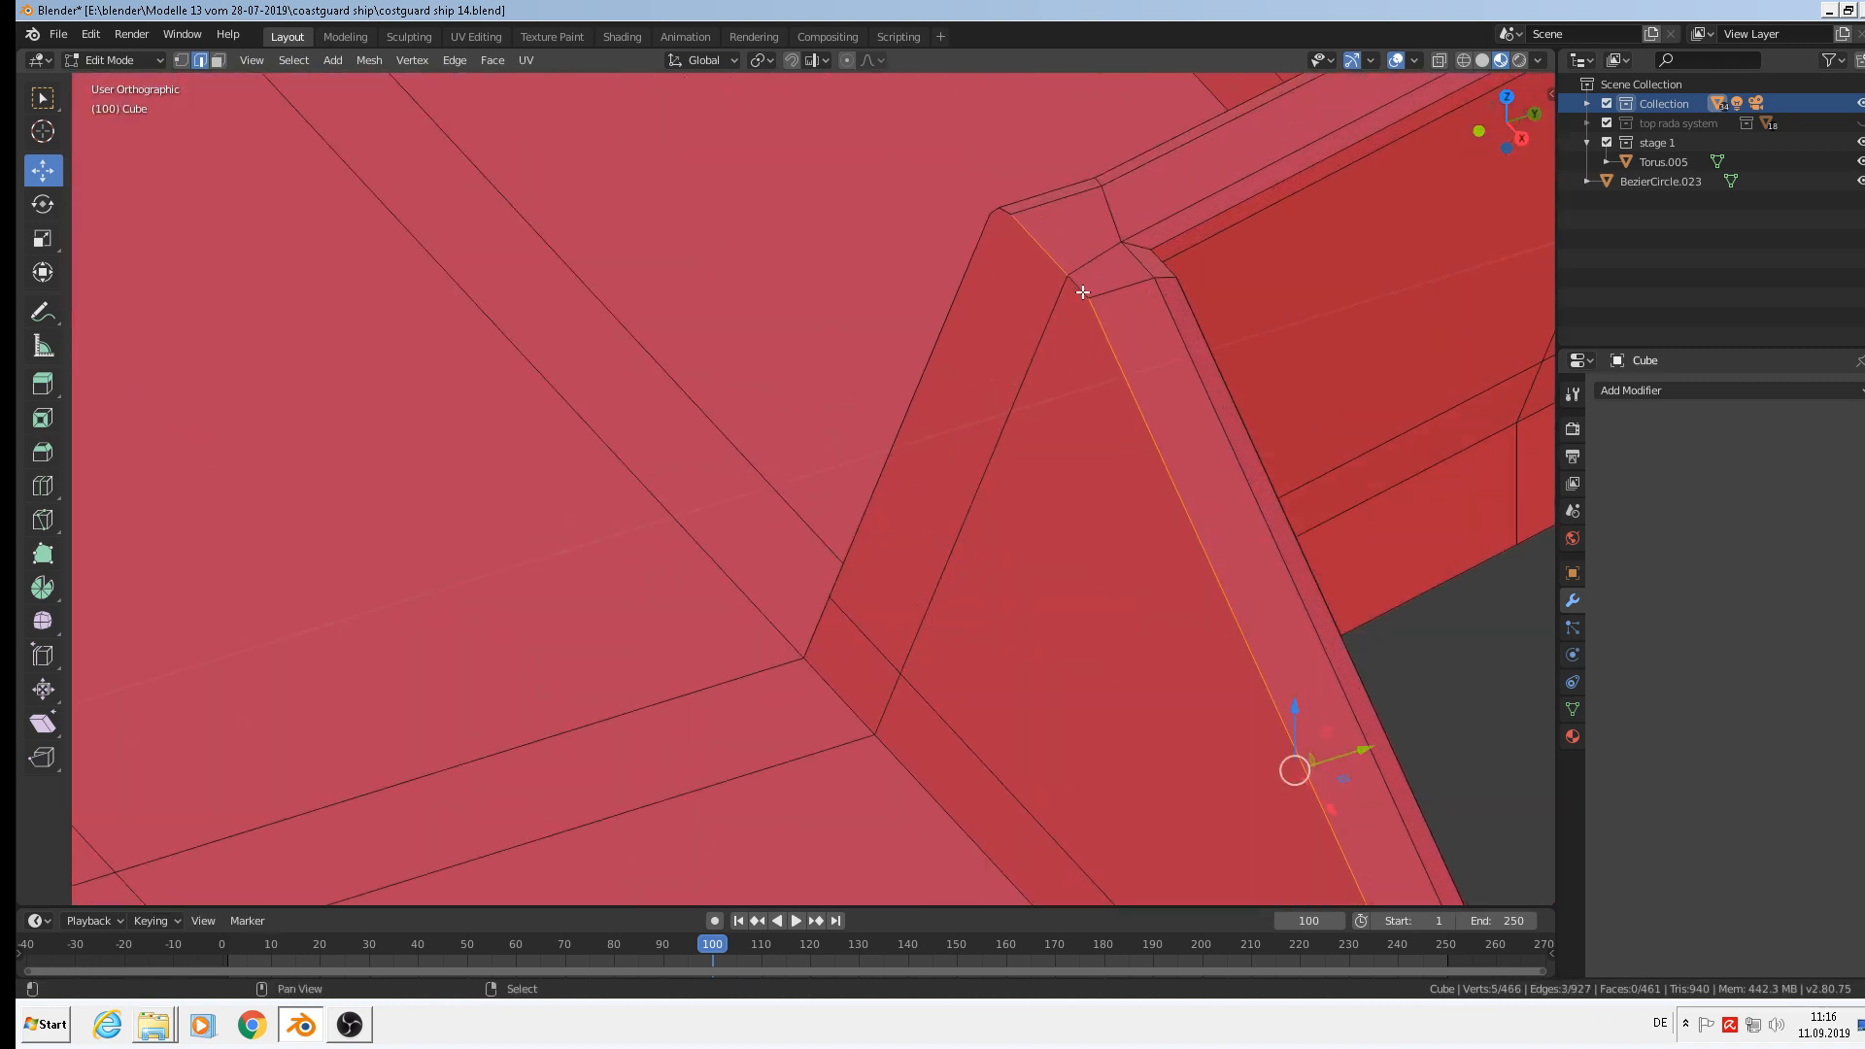
{"action": "left_click", "coordinate": [1080, 286], "text": "shift"}
{"action": "key", "text": "ctrl+b"}
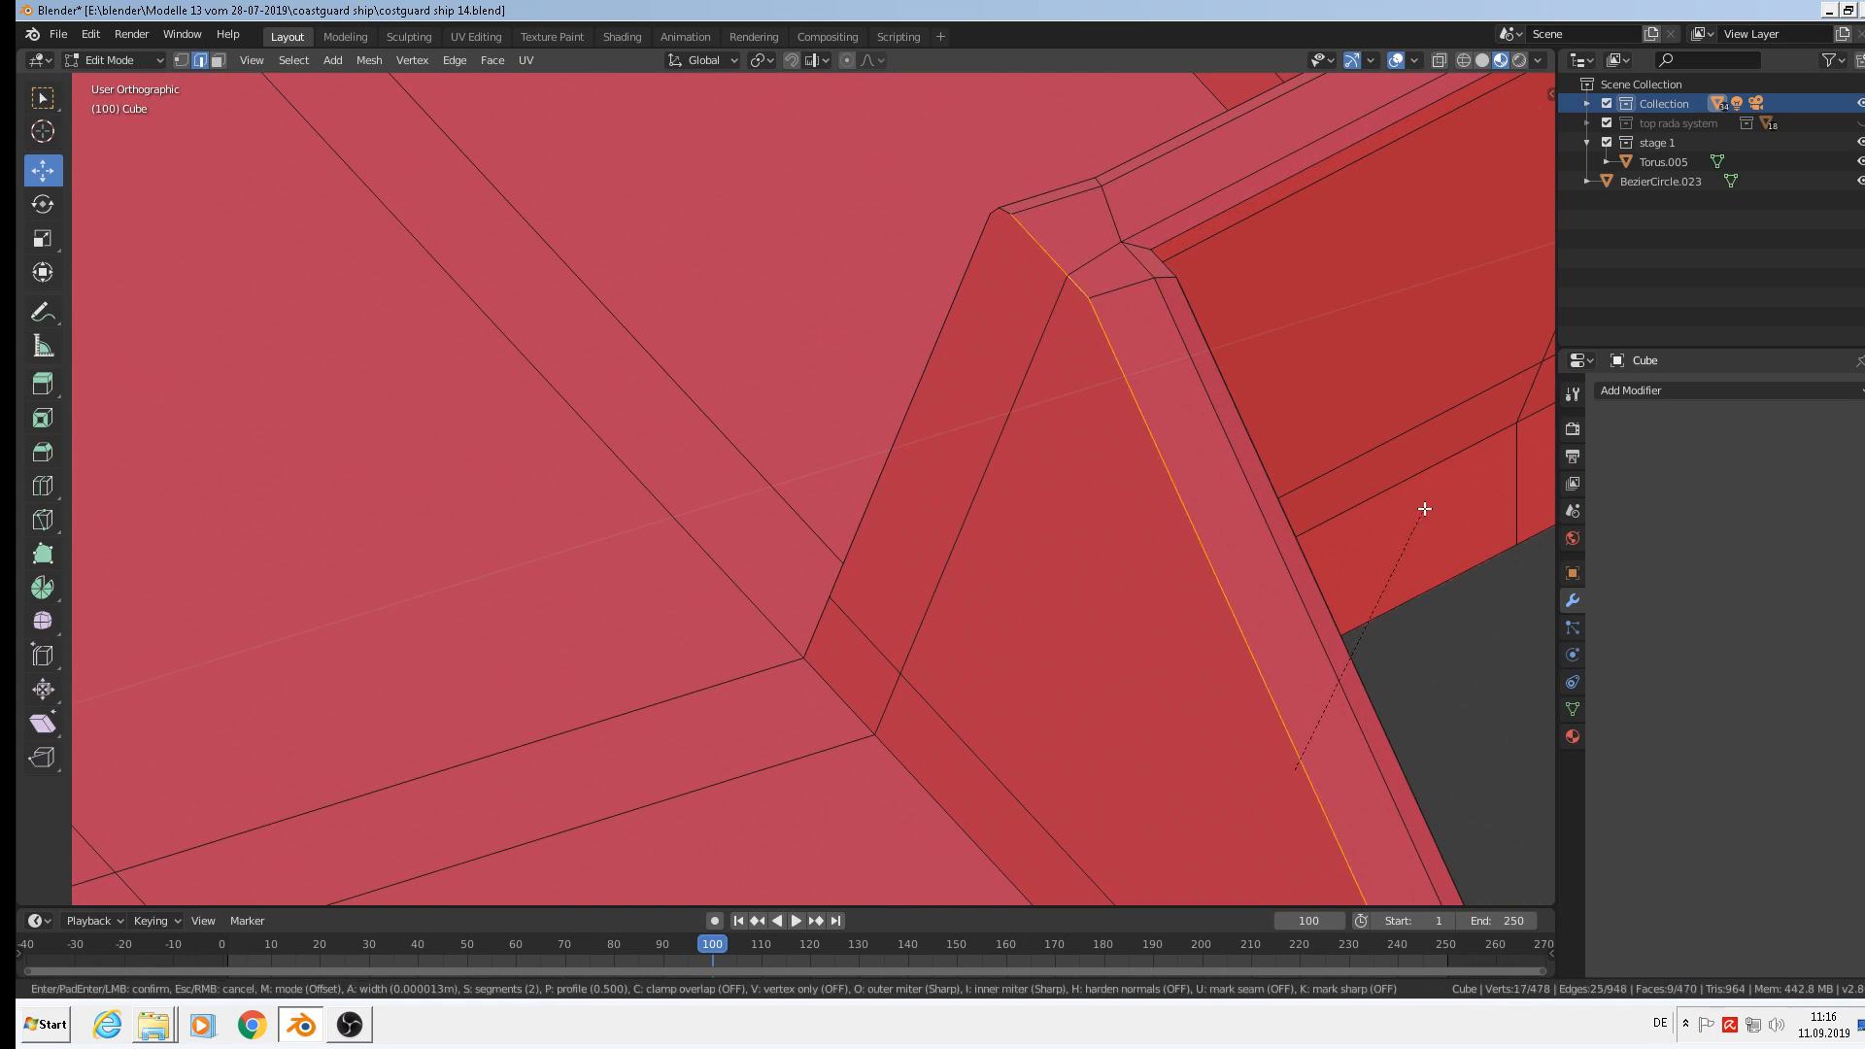
{"action": "left_click", "coordinate": [1440, 501]}
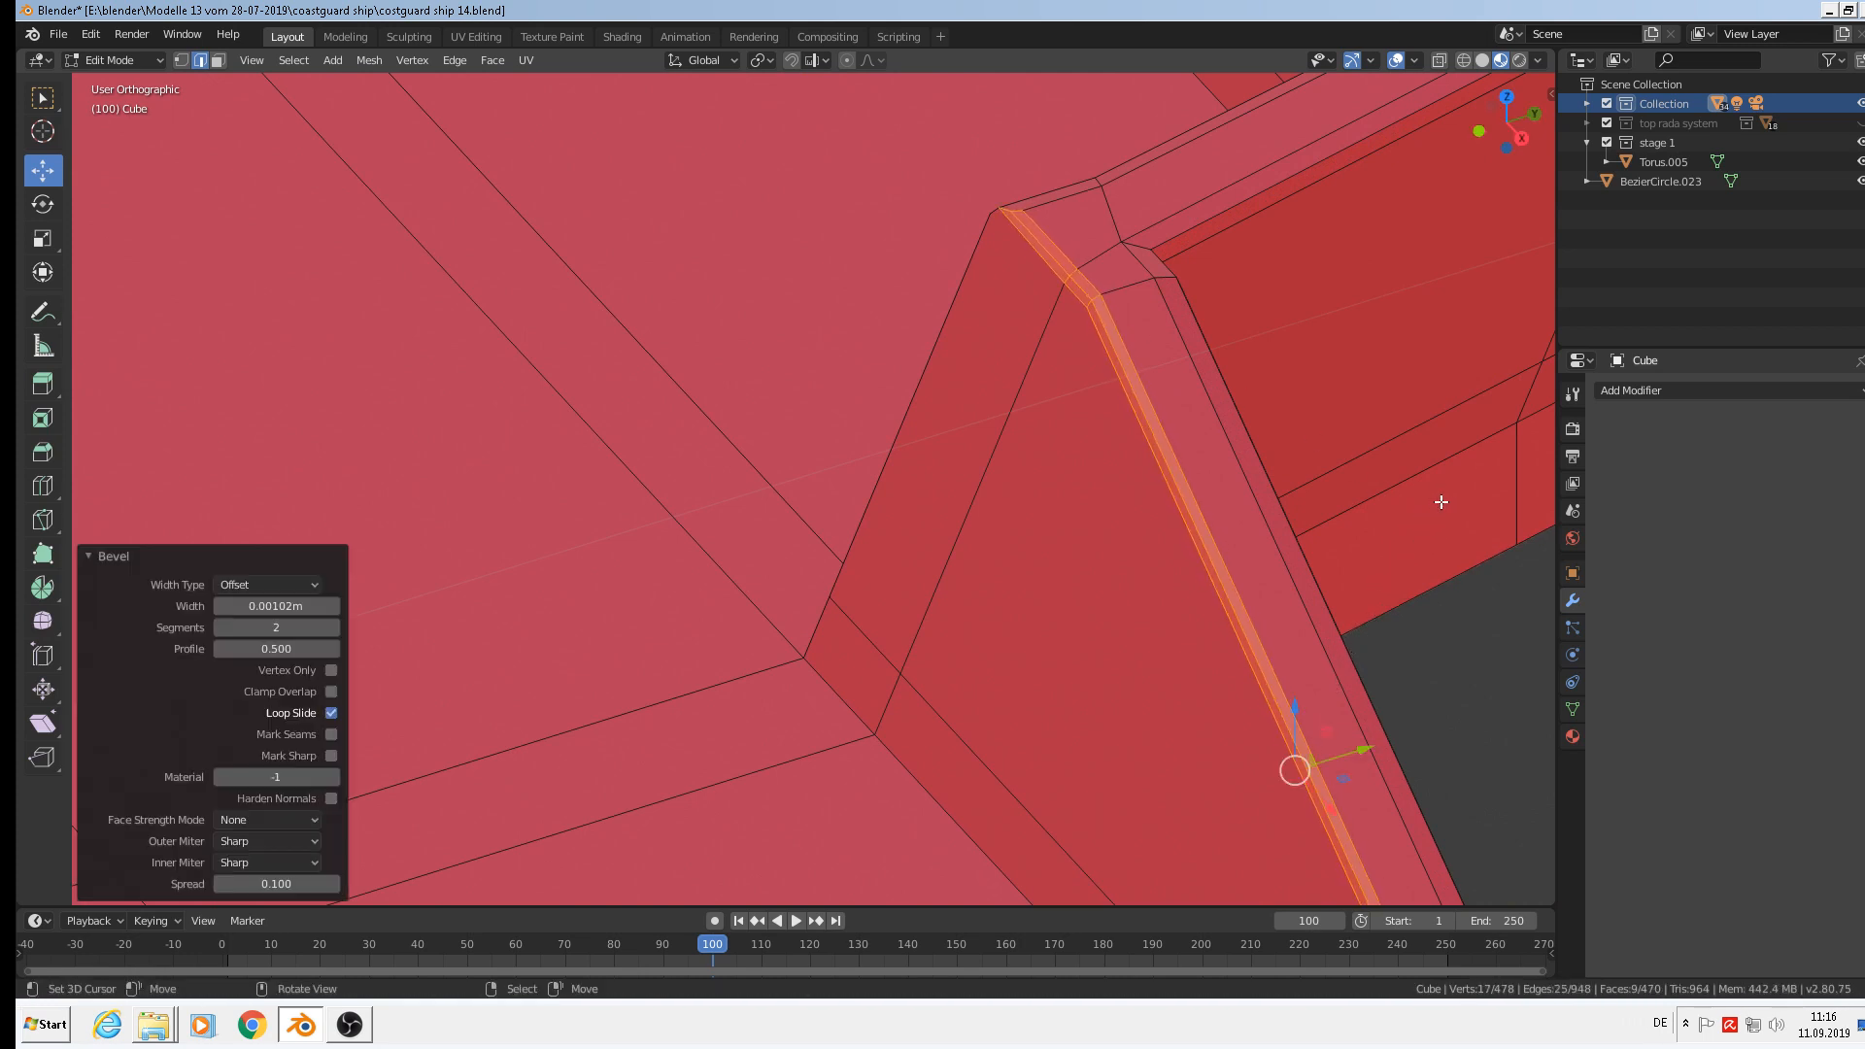
Bevel the inner edges of the starboard forward bulwark's front slope with 2 segments and a width of 0.00182 m.
{"action": "scroll", "coordinate": [1240, 521], "scroll_direction": "down", "scroll_amount": 5}
{"action": "middle_click_drag", "start_coordinate": [1055, 527], "coordinate": [182, 243], "text": "shift"}
{"action": "scroll", "coordinate": [879, 321], "scroll_direction": "down", "scroll_amount": 5}
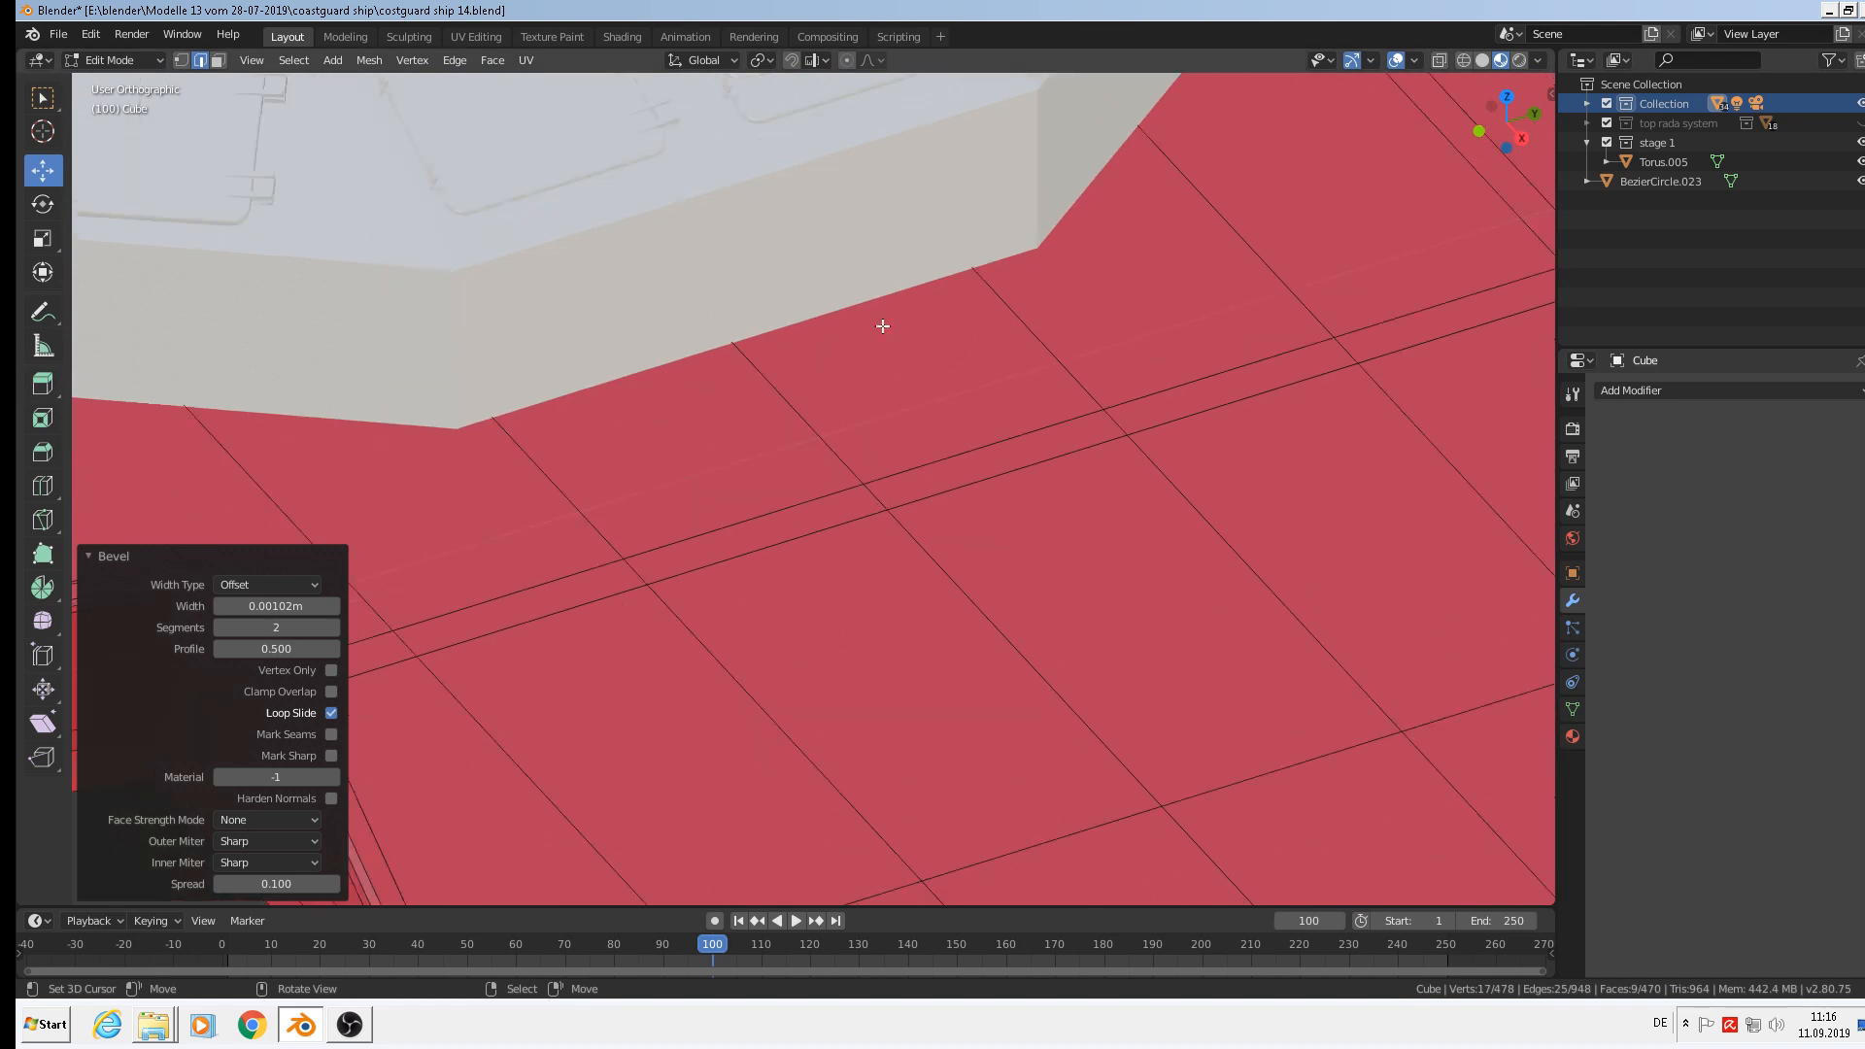
{"action": "scroll", "coordinate": [699, 499], "scroll_direction": "up", "scroll_amount": 6}
{"action": "left_click", "coordinate": [709, 328]}
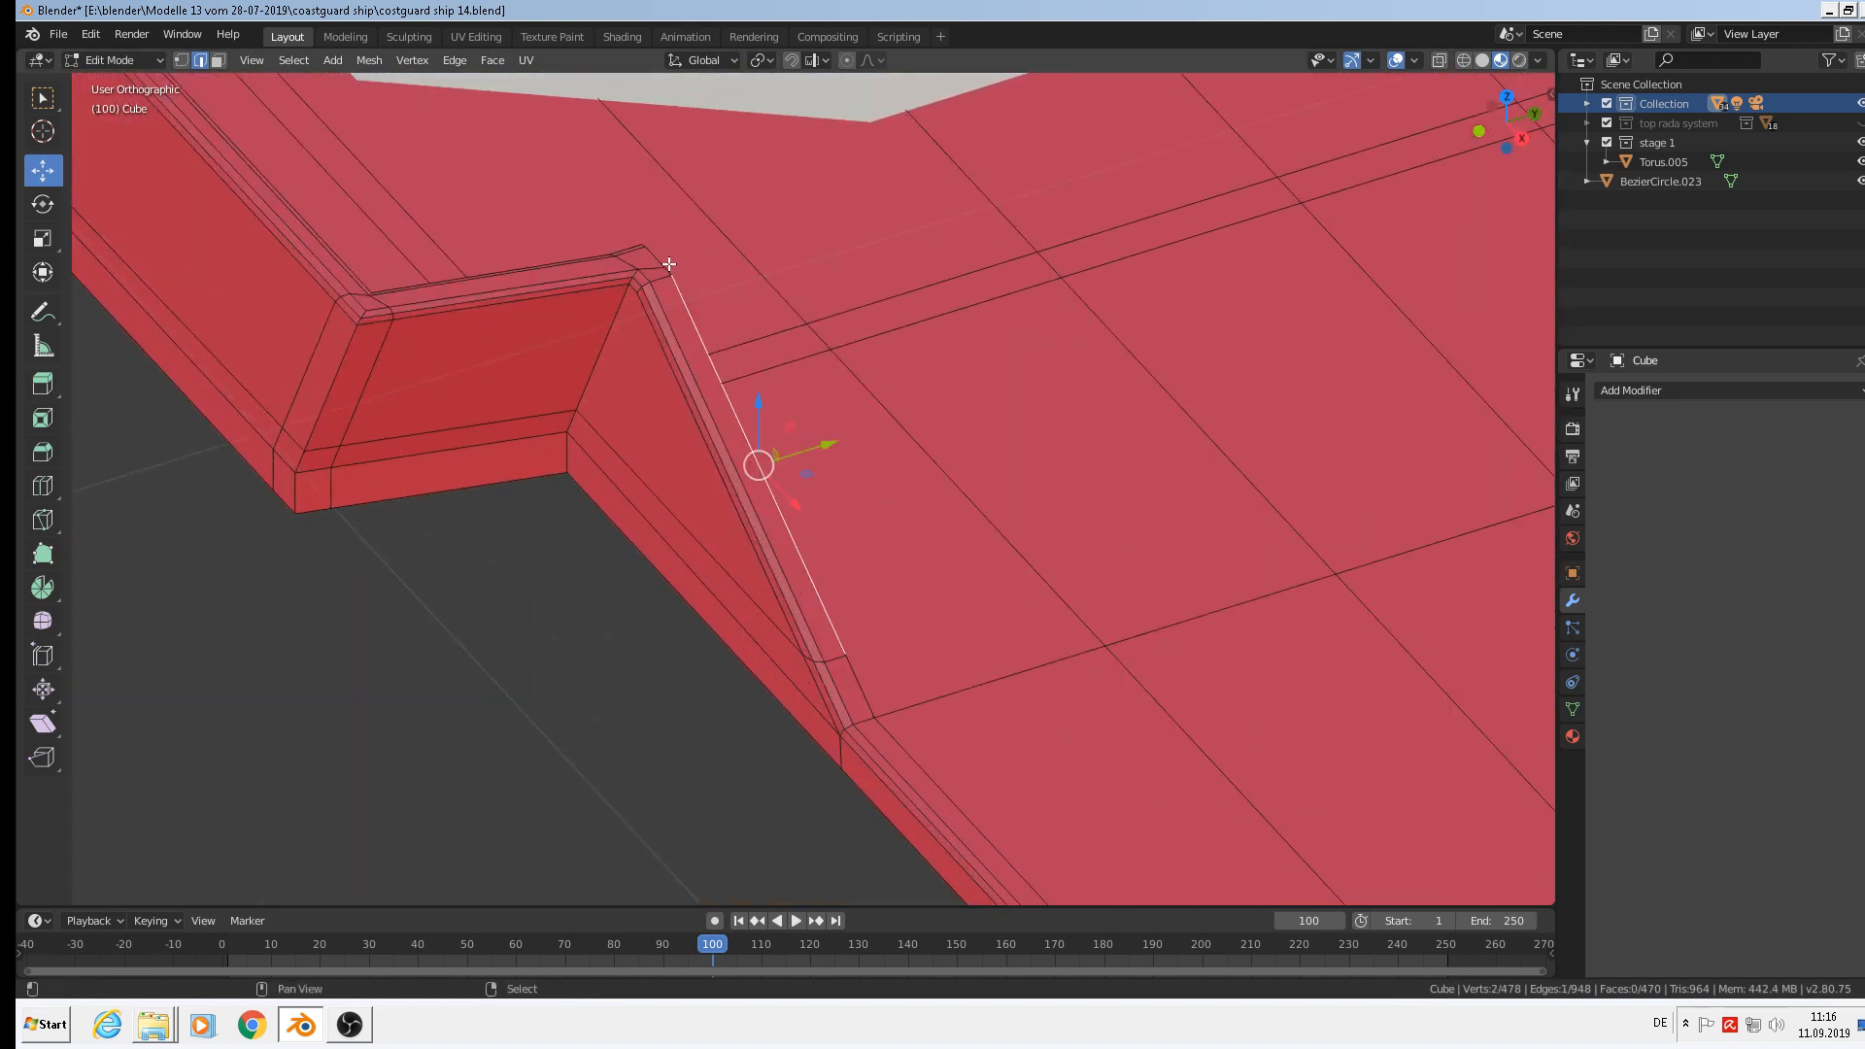
{"action": "left_click", "coordinate": [667, 265], "text": "shift"}
{"action": "left_click", "coordinate": [667, 262], "text": "shift"}
{"action": "key", "text": "ctrl+b"}
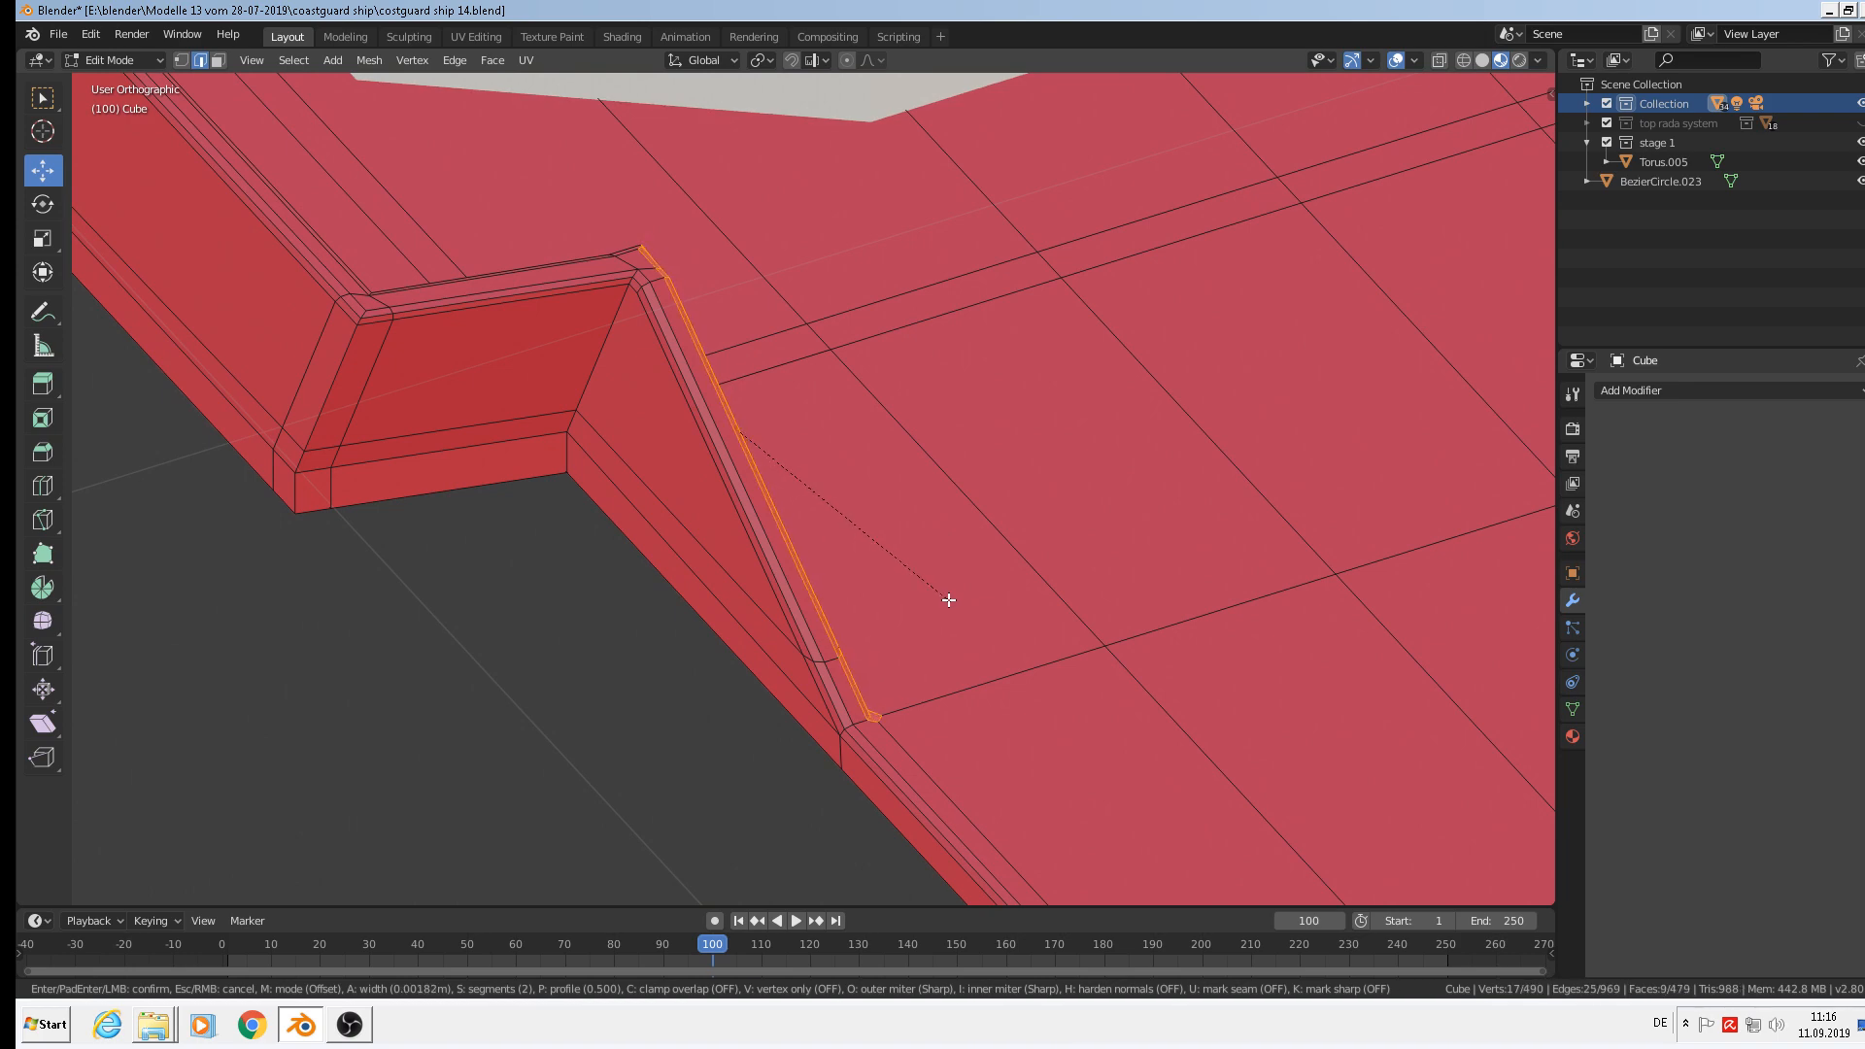
{"action": "left_click", "coordinate": [950, 600]}
Inspect the bevelled deck plate from bow to stern in Object Mode and compare its stern with the reference photo.
{"action": "scroll", "coordinate": [916, 591], "scroll_direction": "down", "scroll_amount": 5}
{"action": "key", "text": "Tab"}
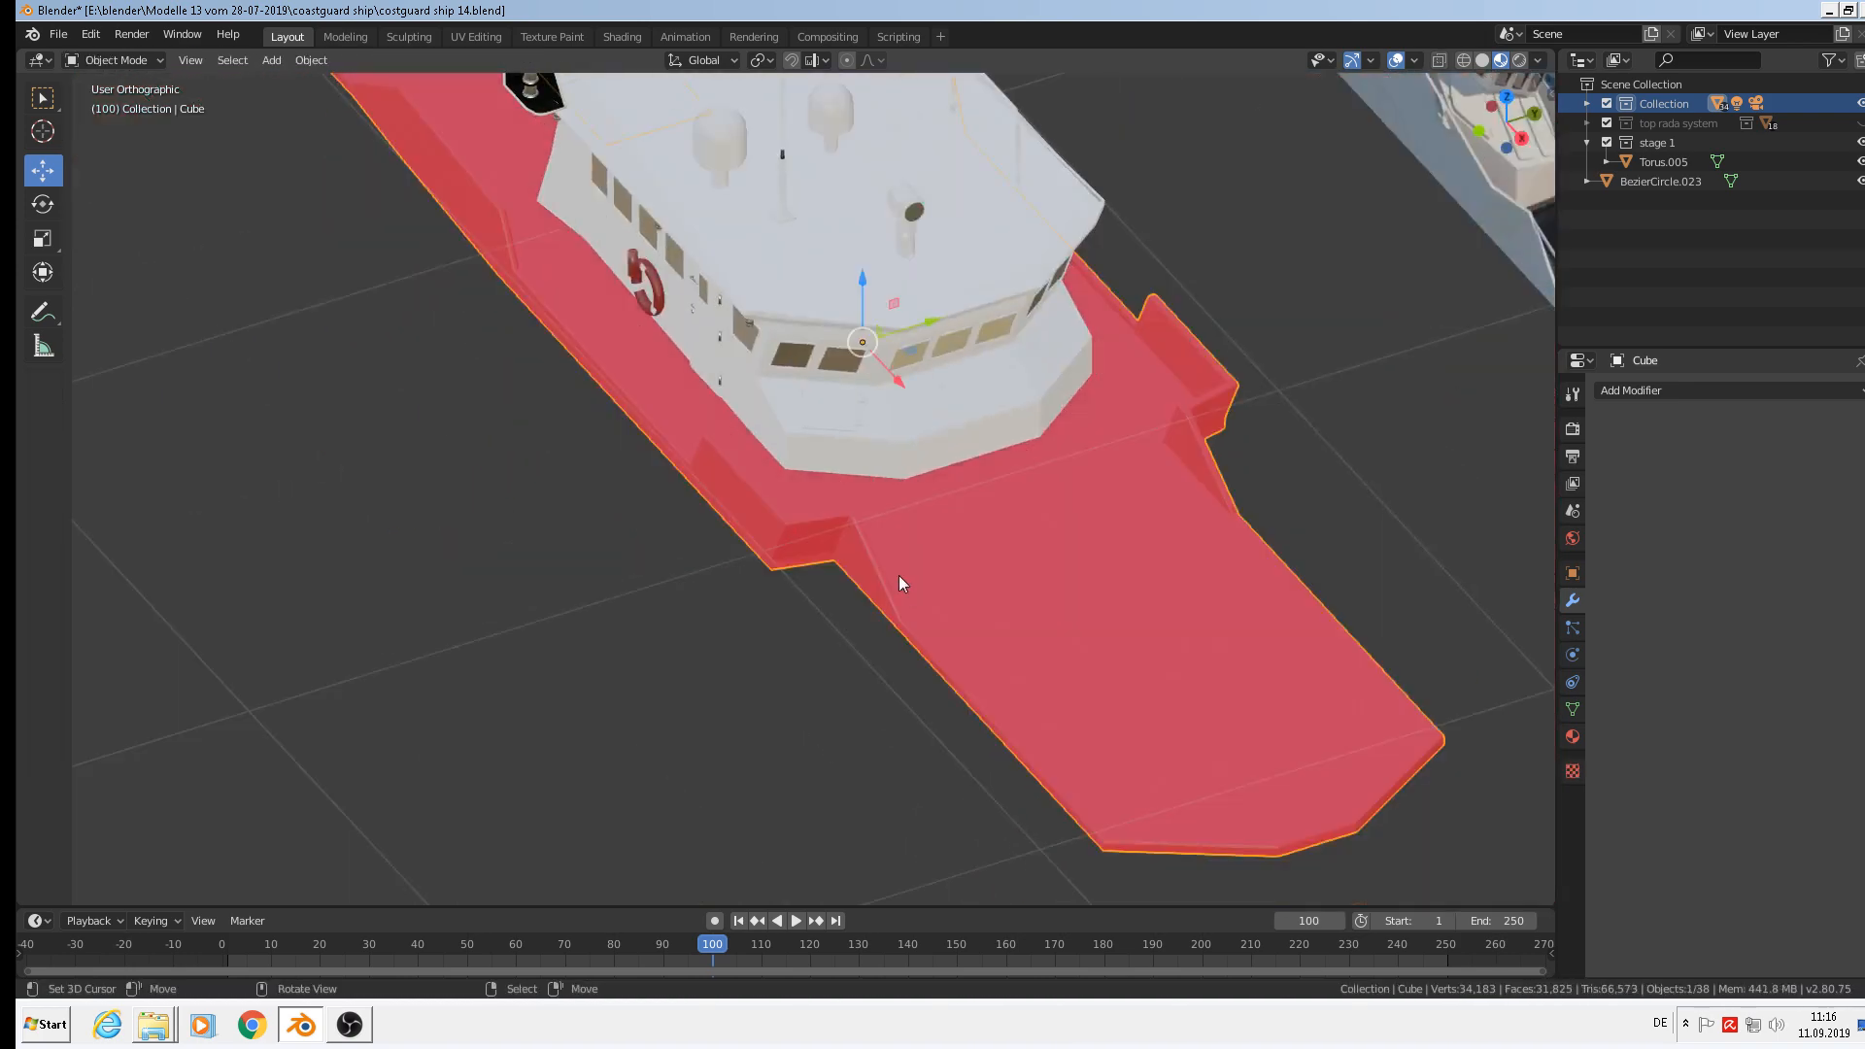
{"action": "scroll", "coordinate": [899, 575], "scroll_direction": "up", "scroll_amount": 3}
{"action": "scroll", "coordinate": [981, 552], "scroll_direction": "down", "scroll_amount": 4}
{"action": "scroll", "coordinate": [767, 515], "scroll_direction": "up", "scroll_amount": 6}
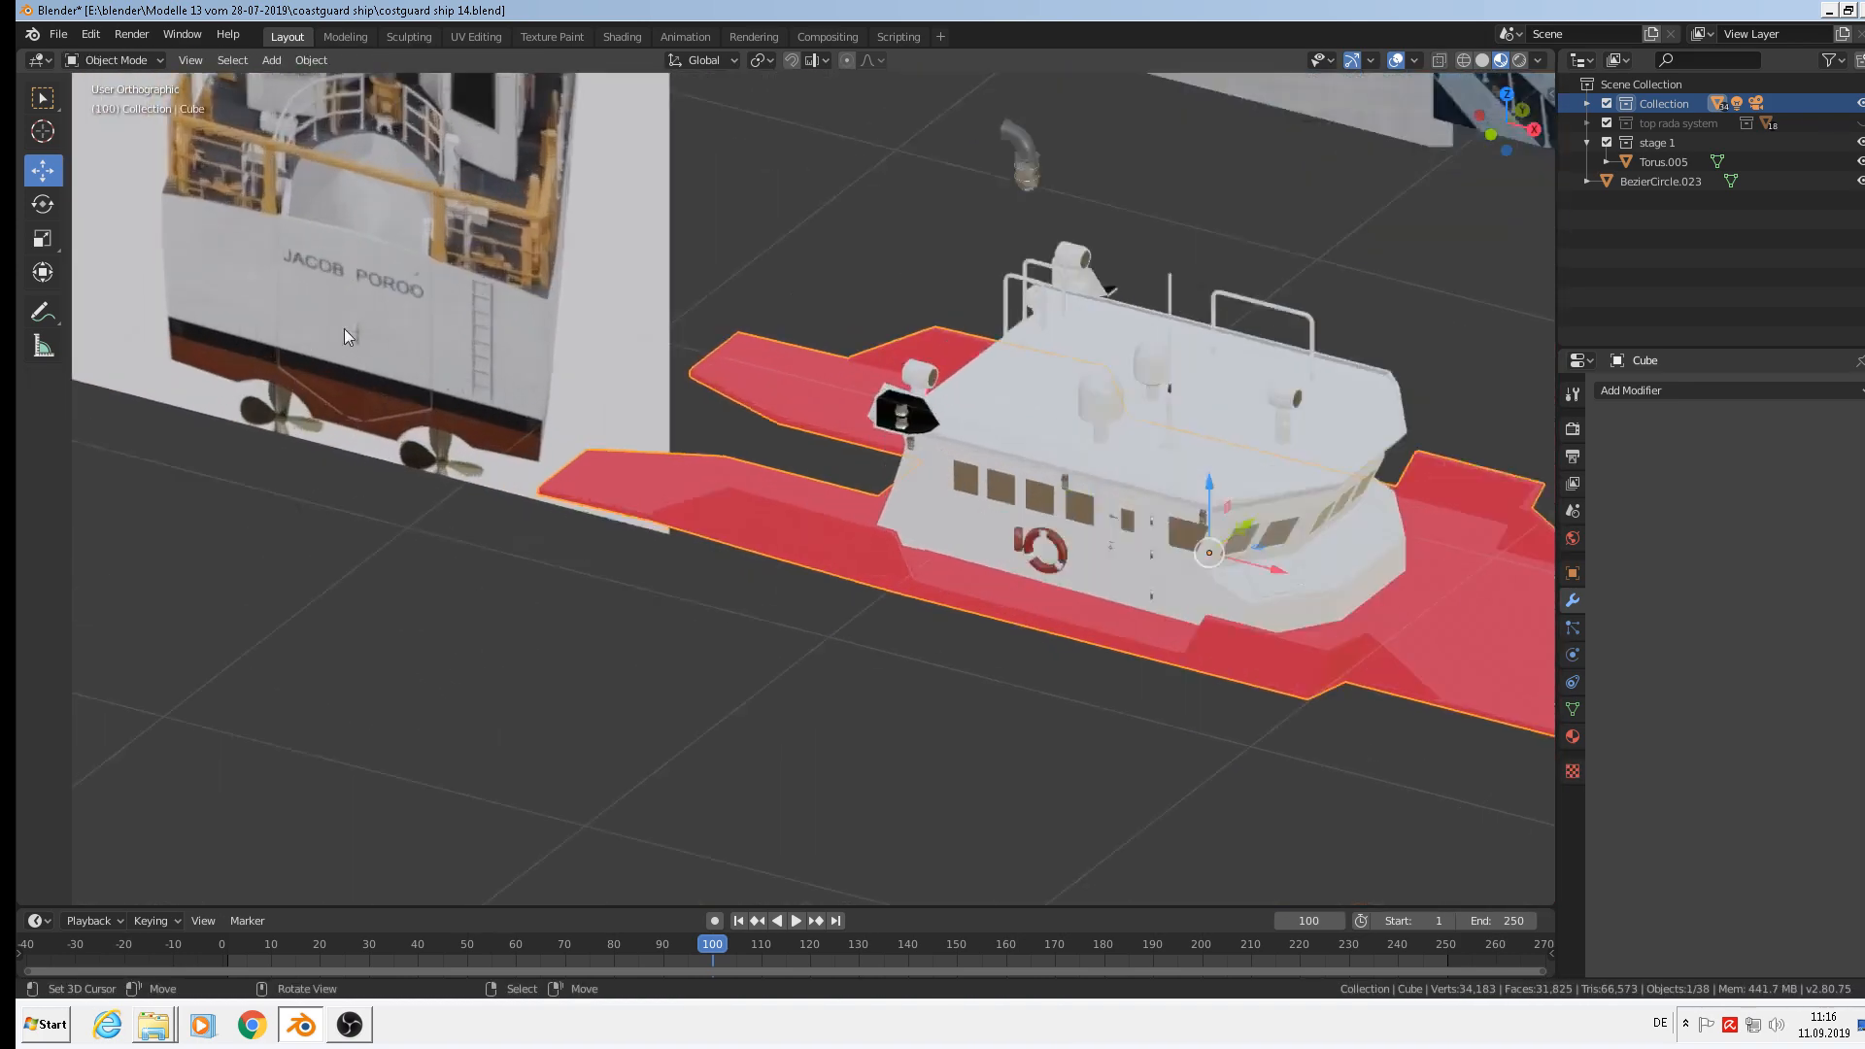
{"action": "scroll", "coordinate": [811, 651], "scroll_direction": "up", "scroll_amount": 2}
{"action": "key", "text": "Tab"}
{"action": "scroll", "coordinate": [874, 631], "scroll_direction": "down", "scroll_amount": 2}
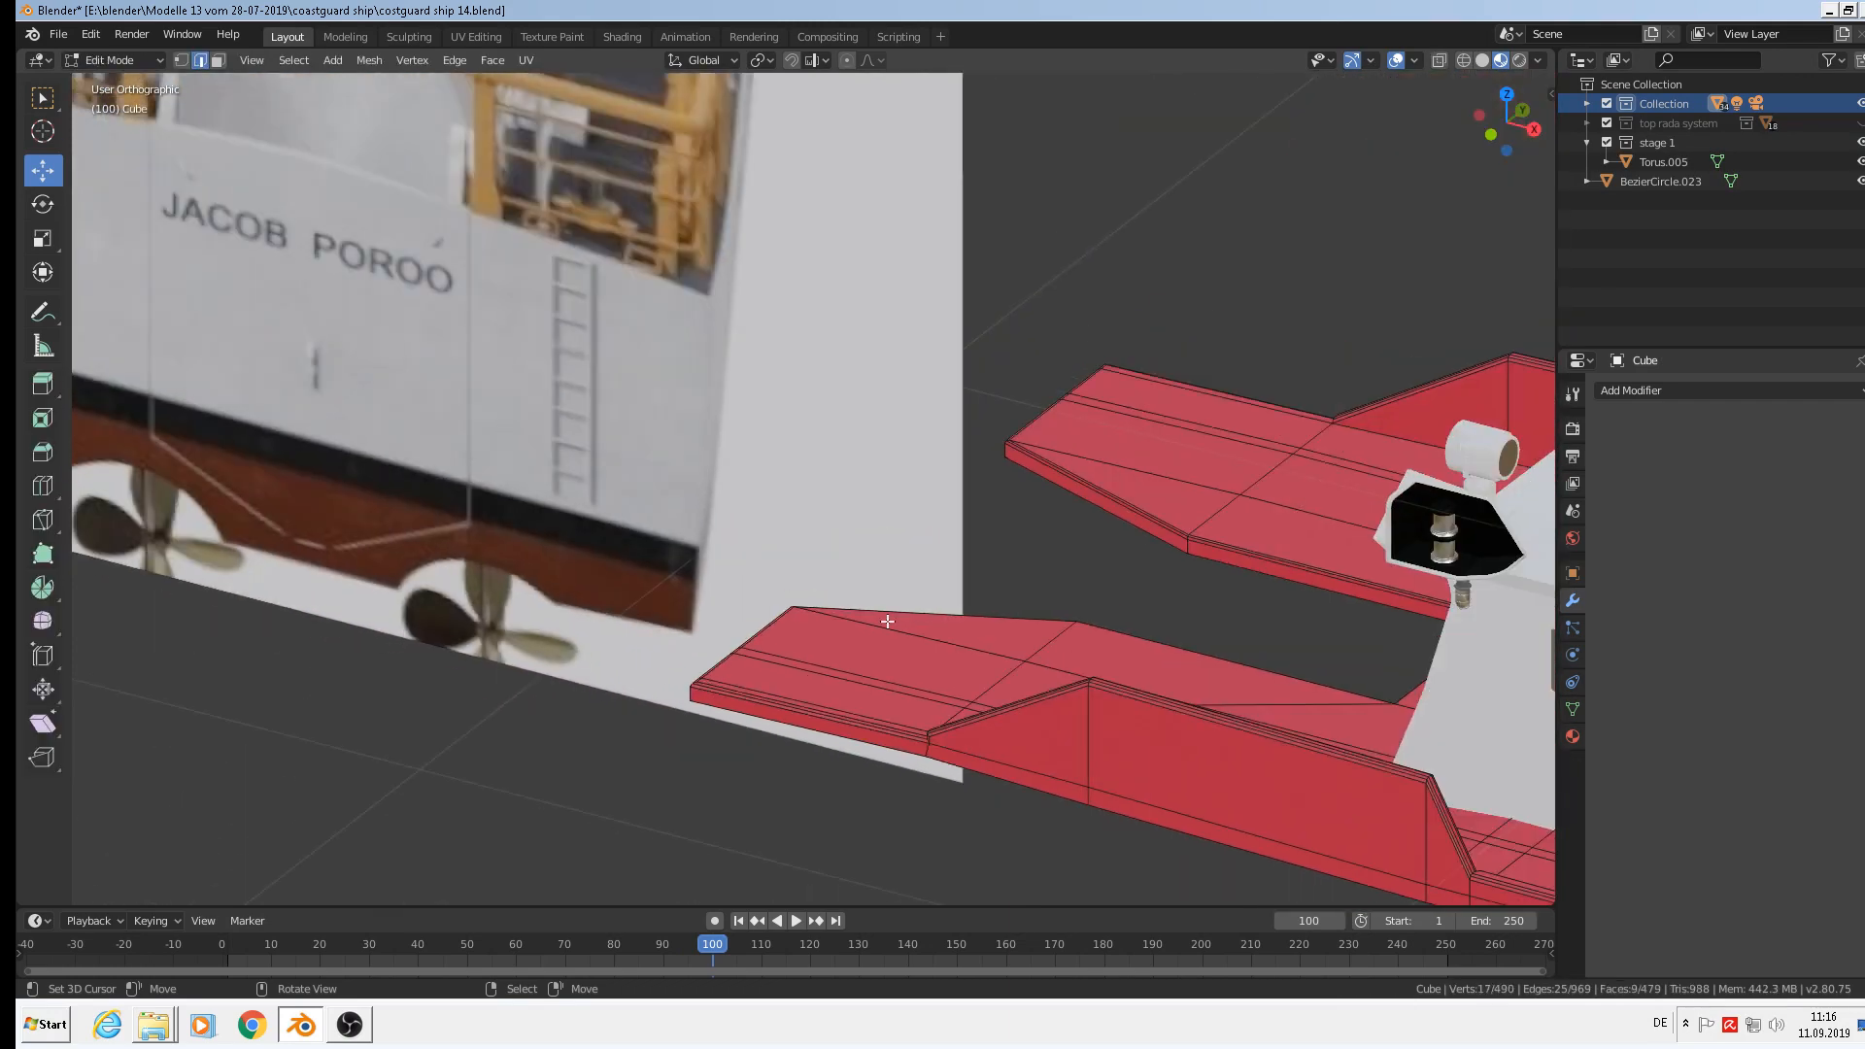
{"action": "scroll", "coordinate": [1252, 541], "scroll_direction": "down", "scroll_amount": 4}
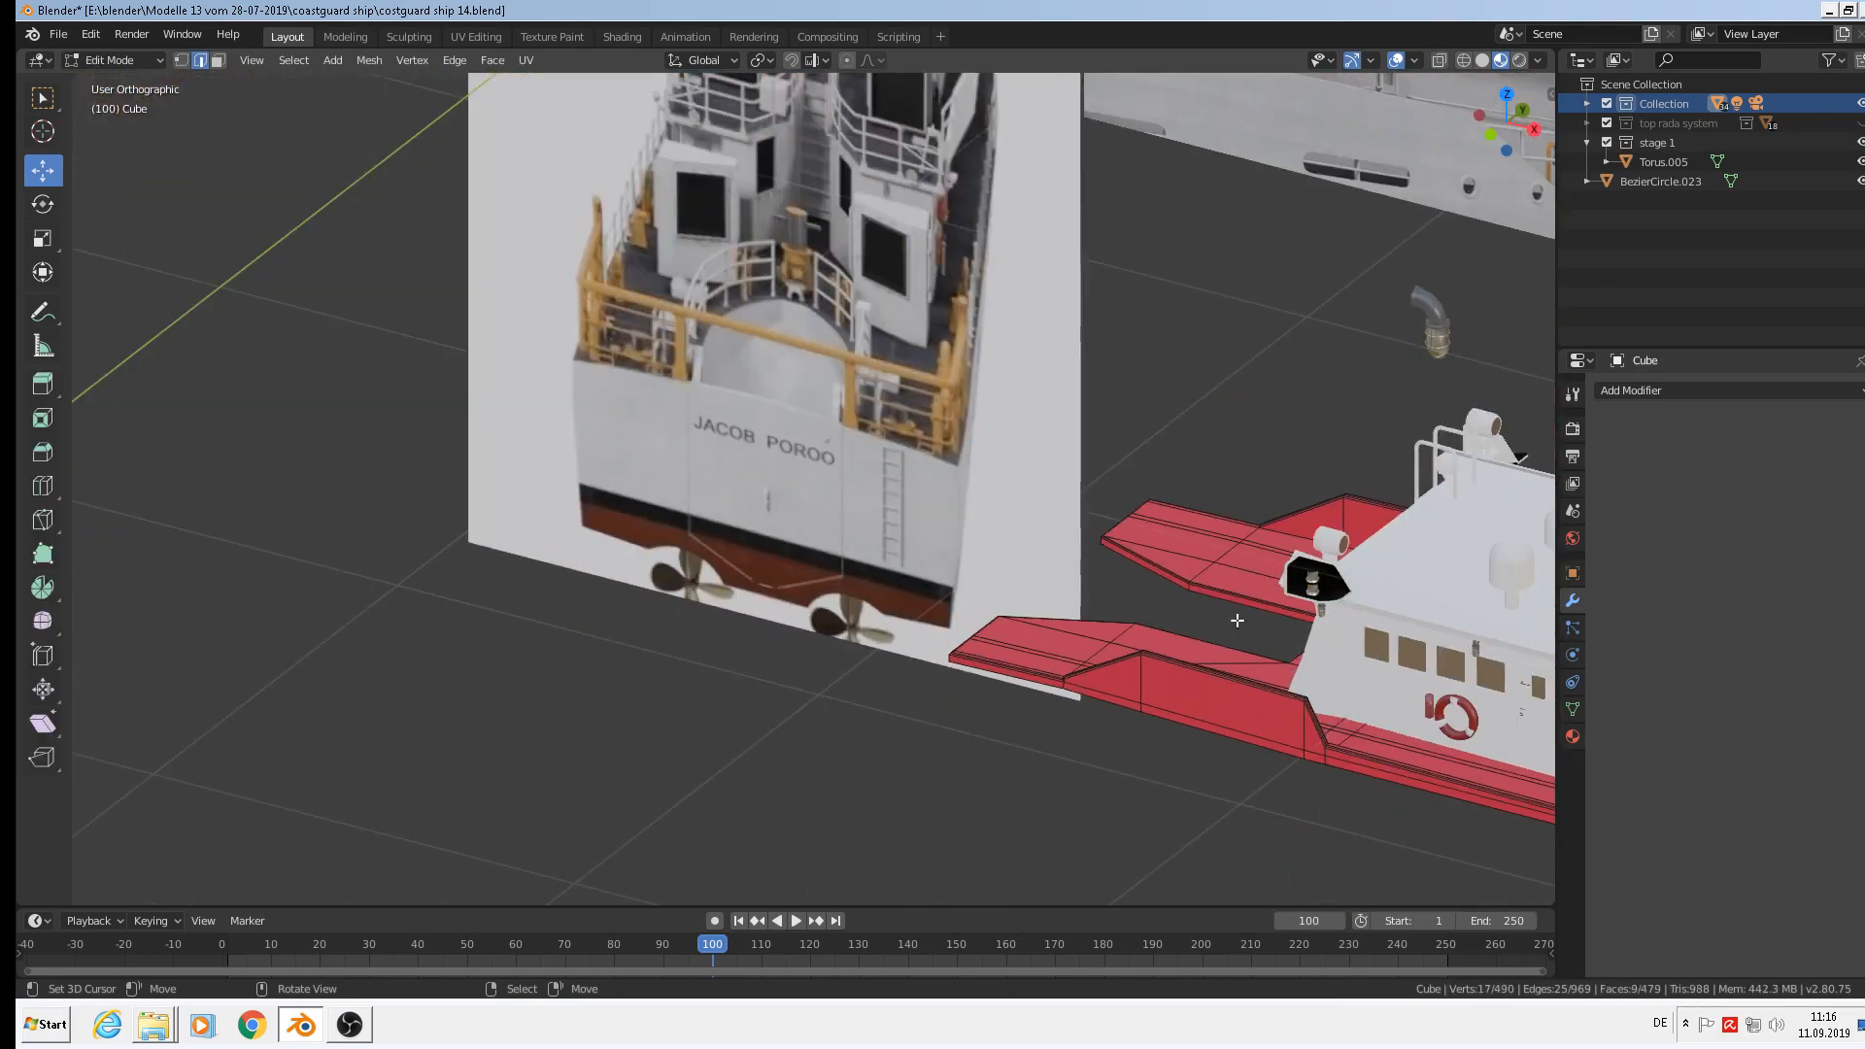
{"action": "scroll", "coordinate": [1216, 624], "scroll_direction": "up", "scroll_amount": 2}
{"action": "key", "text": "Tab"}
{"action": "scroll", "coordinate": [1216, 624], "scroll_direction": "up", "scroll_amount": 4}
{"action": "scroll", "coordinate": [403, 428], "scroll_direction": "down", "scroll_amount": 5}
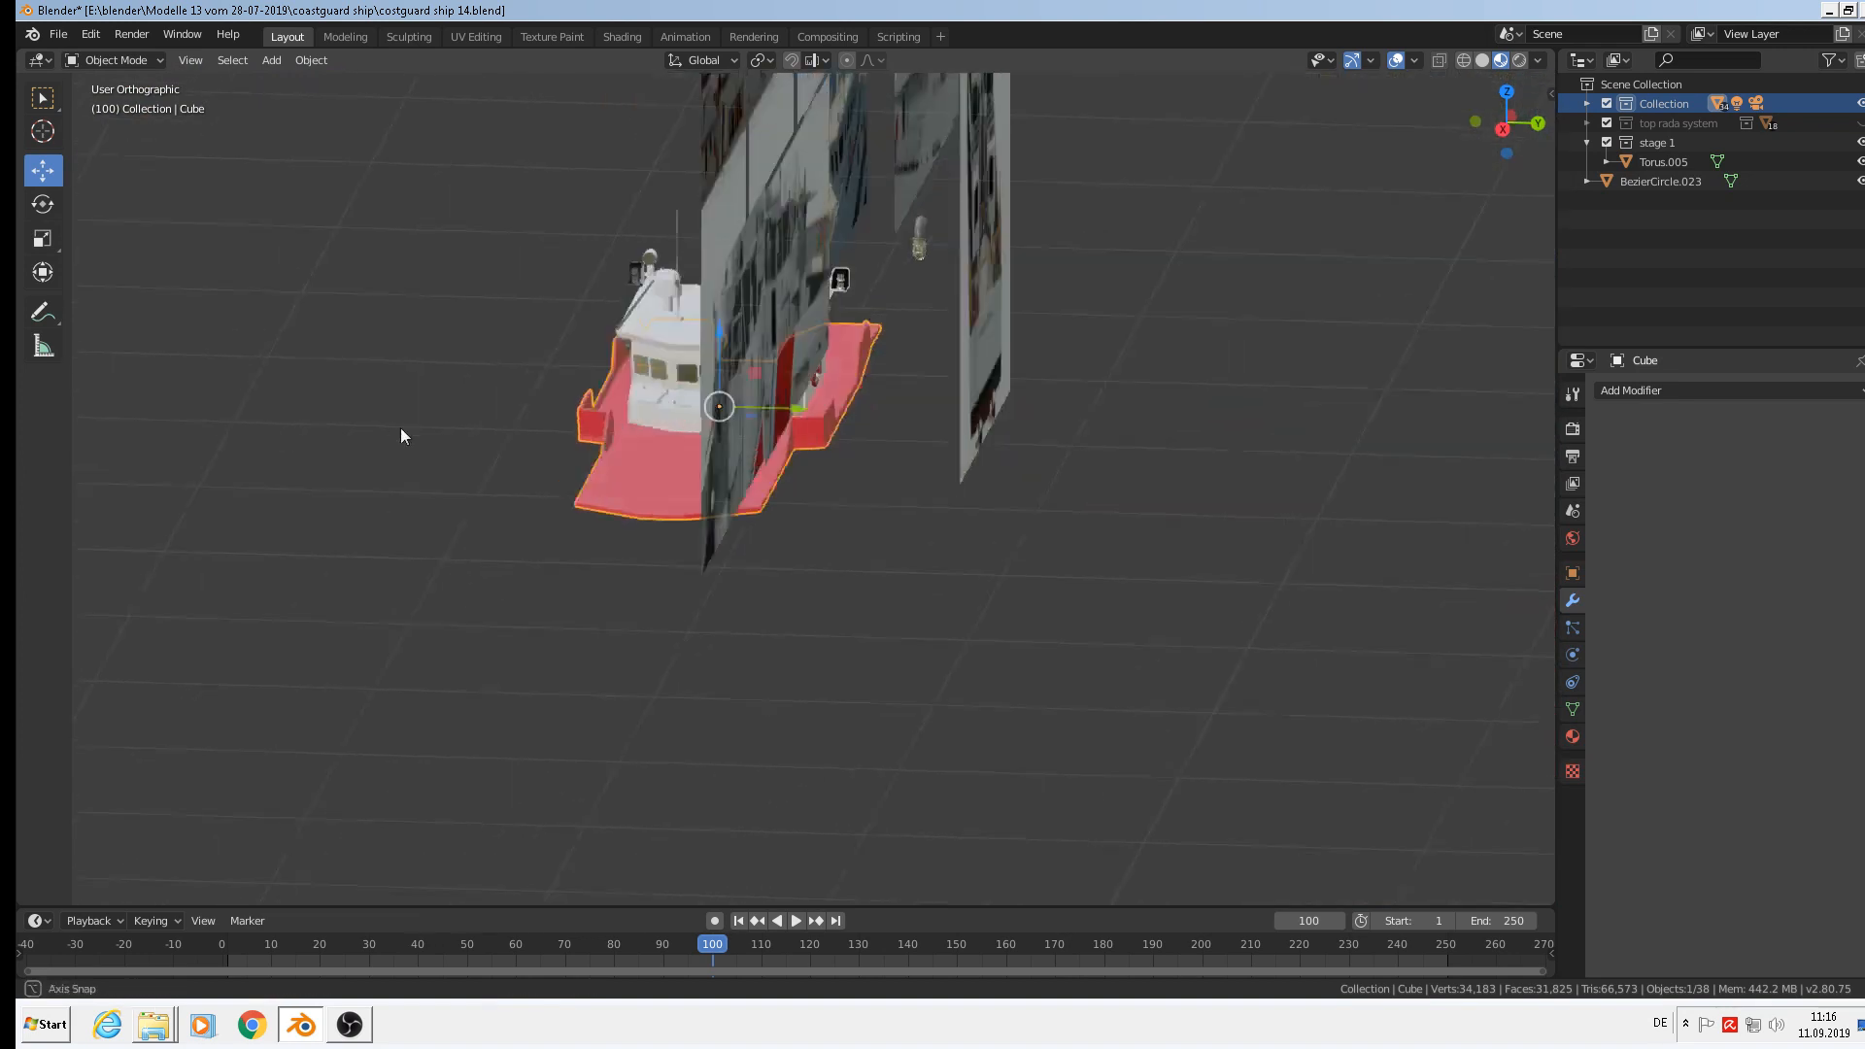
{"action": "middle_click_drag", "start_coordinate": [403, 428], "coordinate": [638, 440]}
{"action": "scroll", "coordinate": [601, 382], "scroll_direction": "up", "scroll_amount": 5}
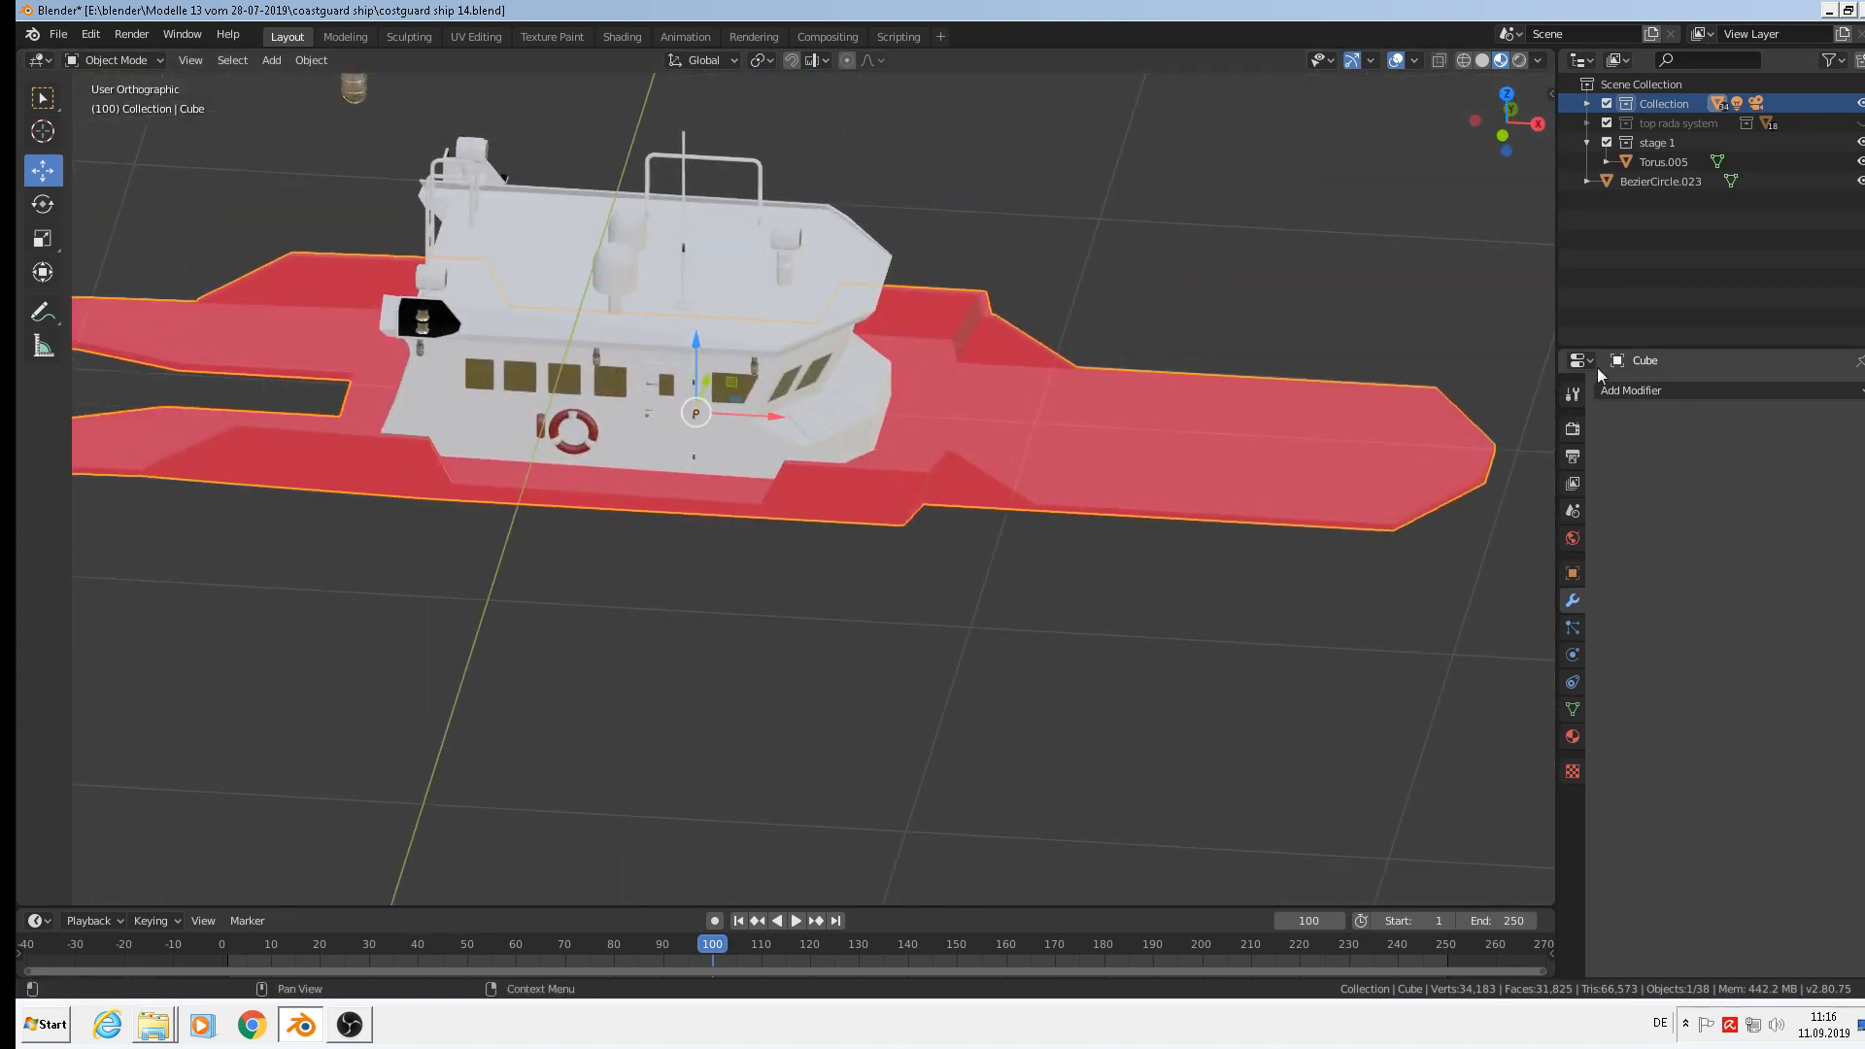
Replace the deck plate's red material with the existing "white metal" material.
{"action": "left_click", "coordinate": [1574, 736]}
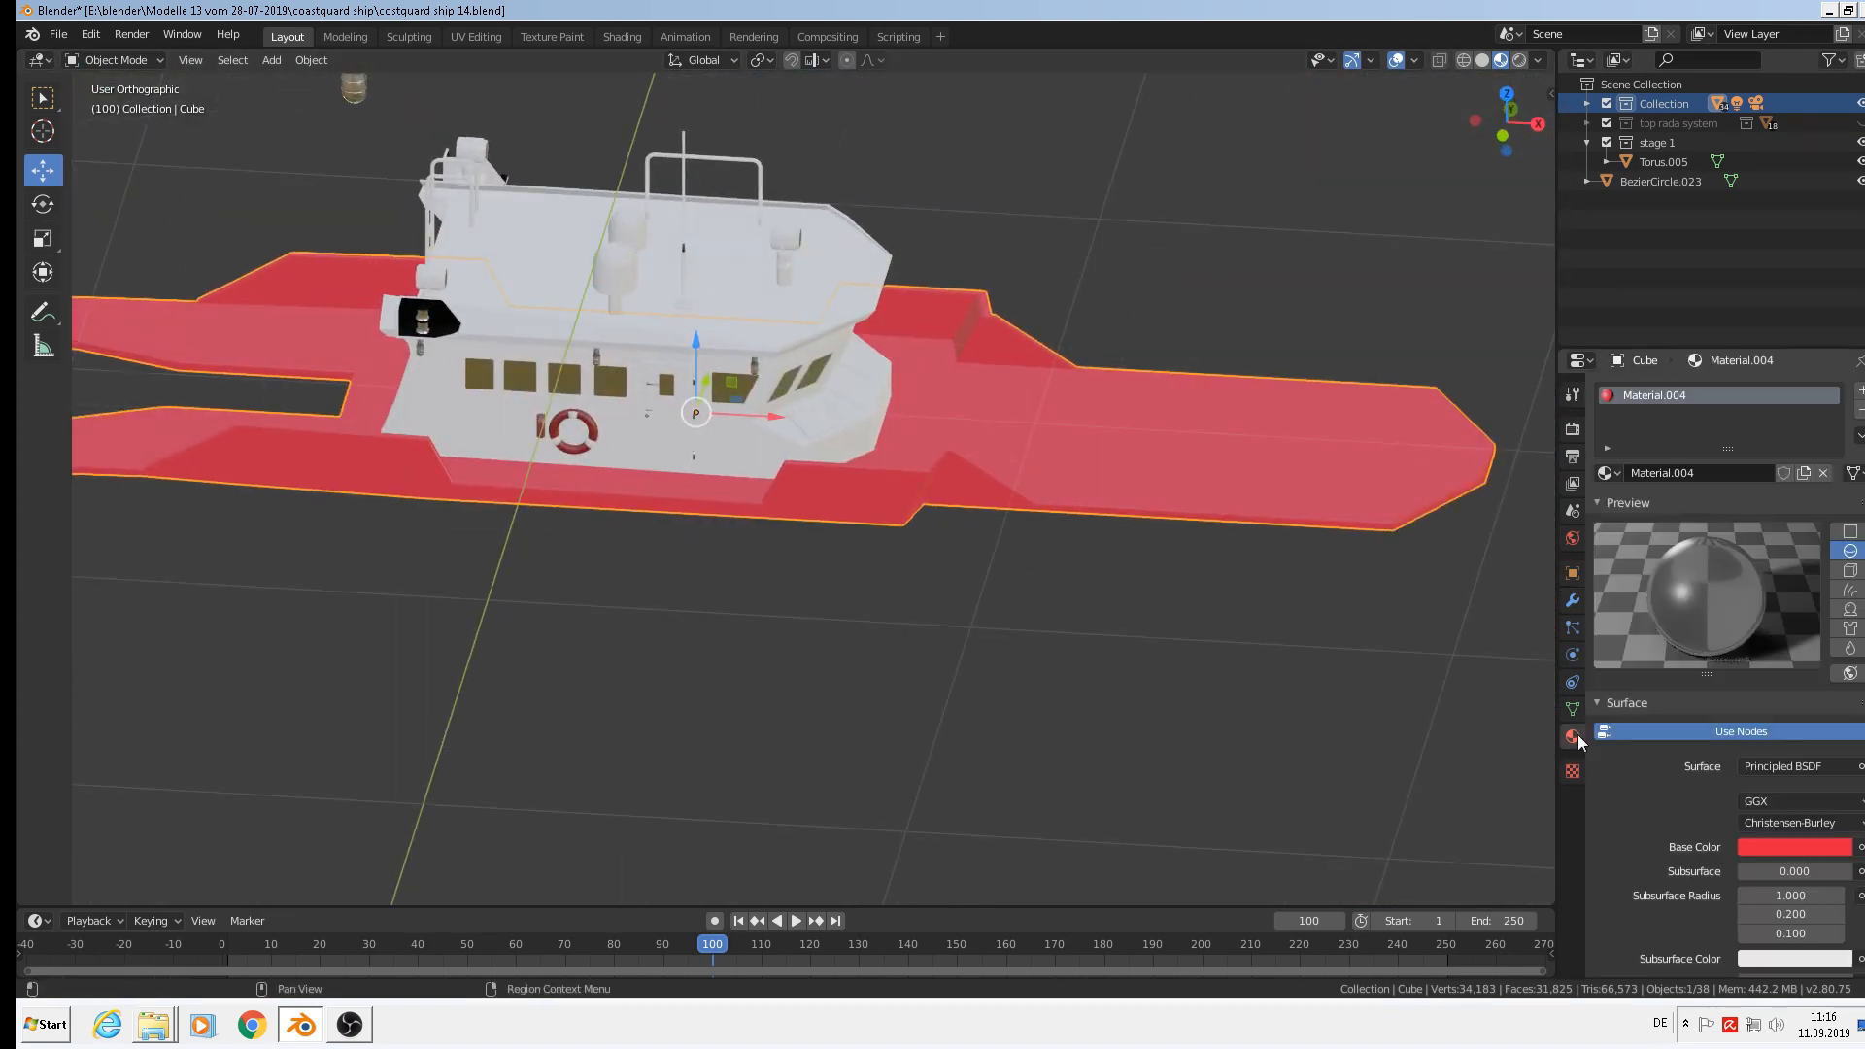
{"action": "left_click", "coordinate": [1606, 472]}
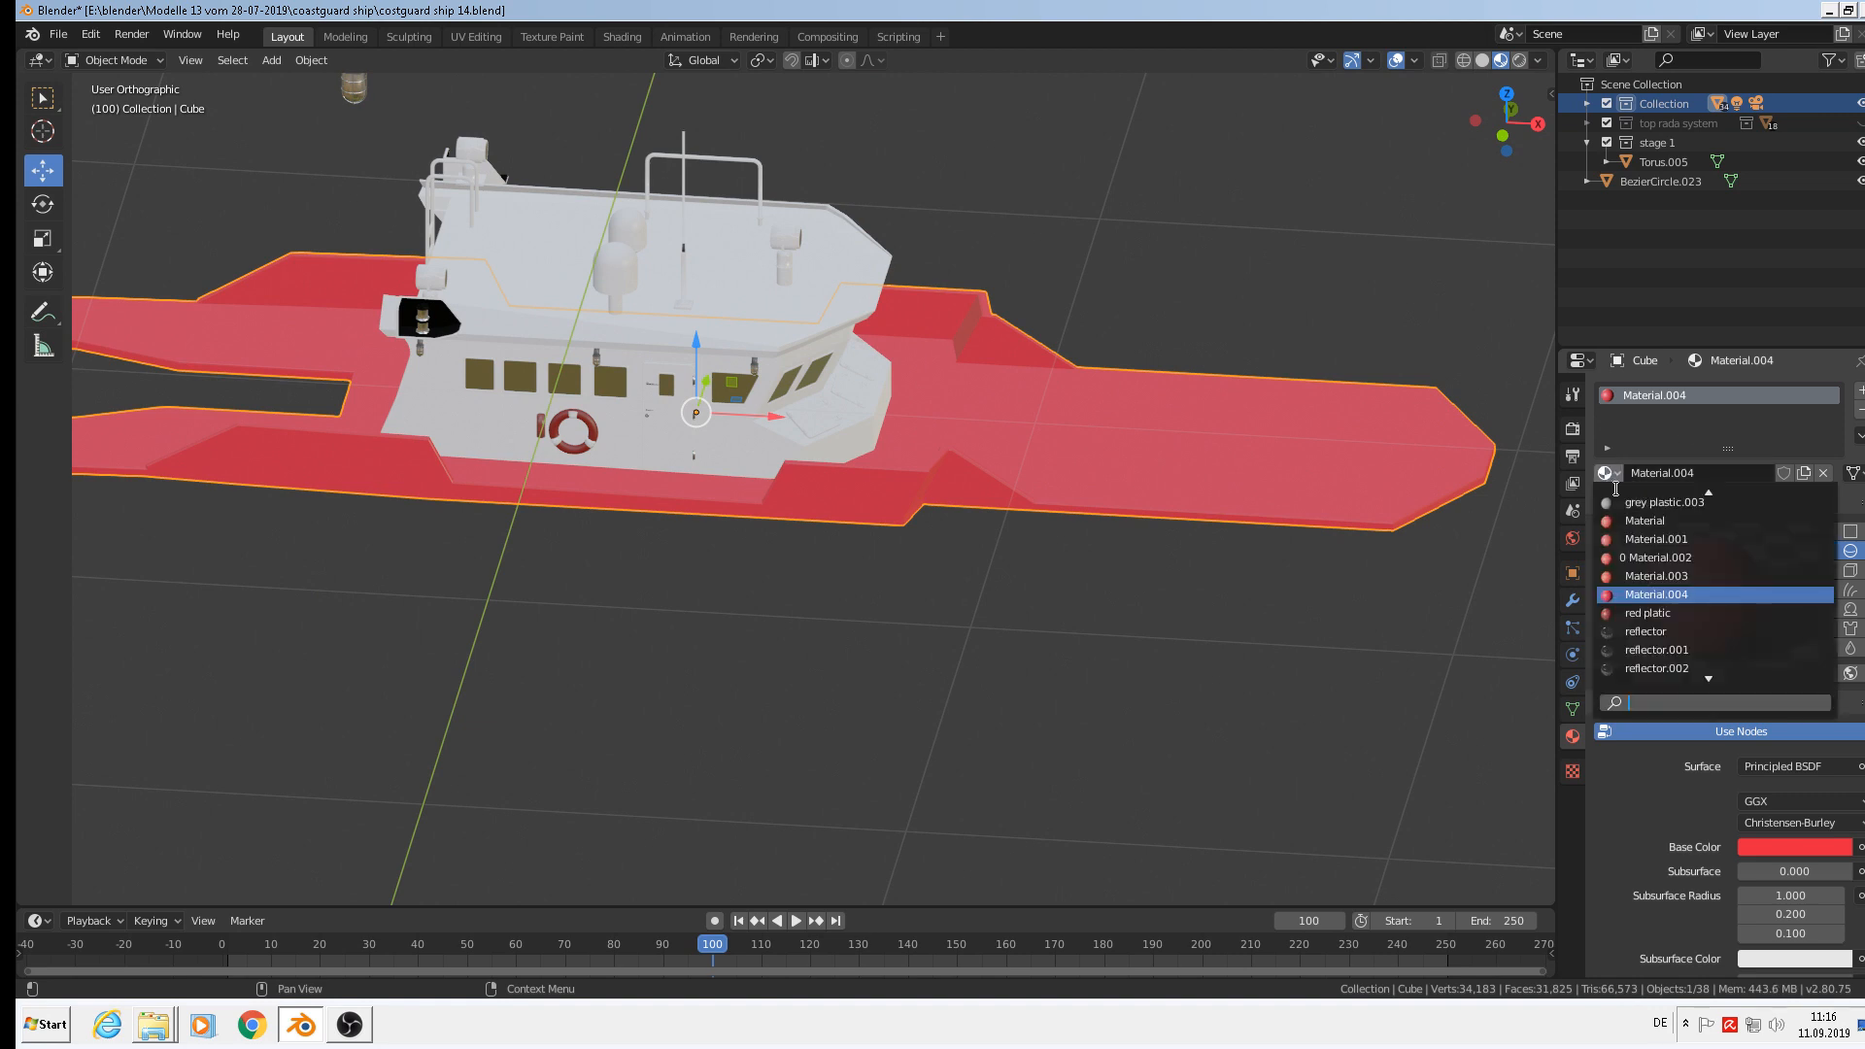
{"action": "type", "text": "W"}
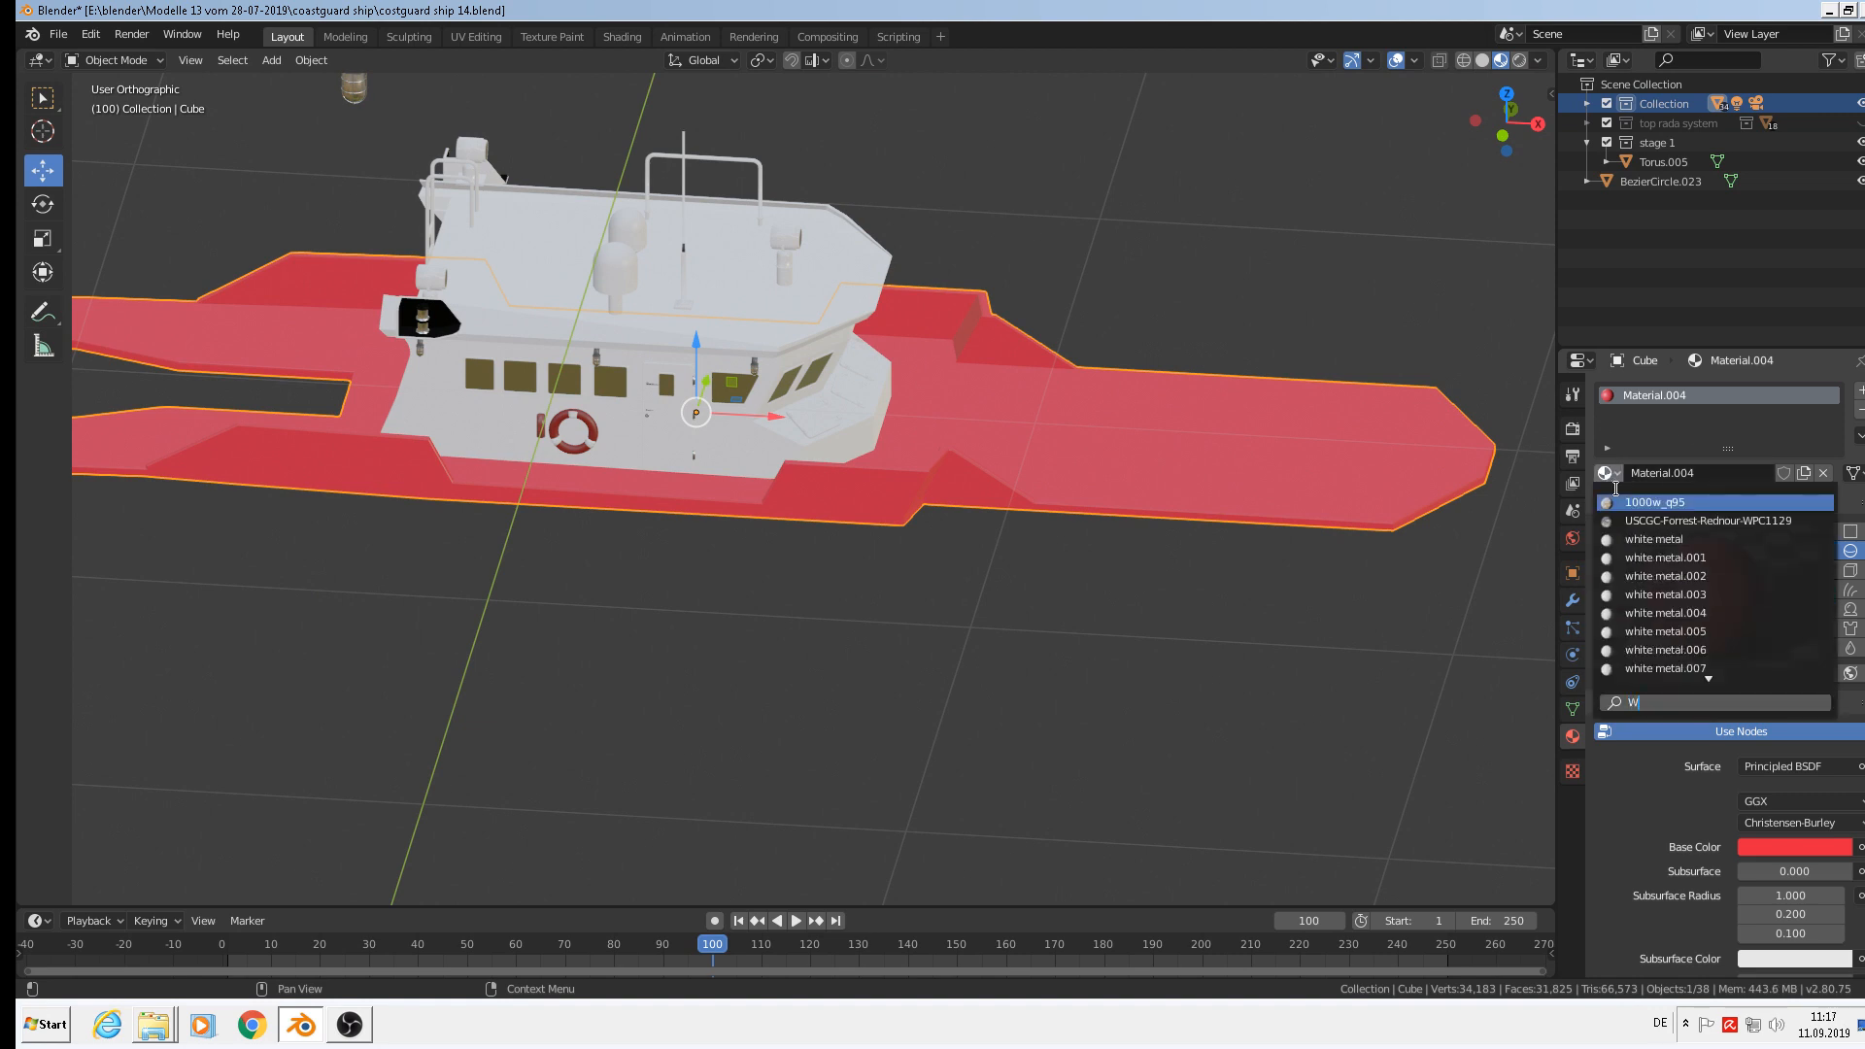
{"action": "type", "text": "H"}
{"action": "left_click", "coordinate": [1652, 501]}
{"action": "scroll", "coordinate": [1092, 464], "scroll_direction": "down", "scroll_amount": 2}
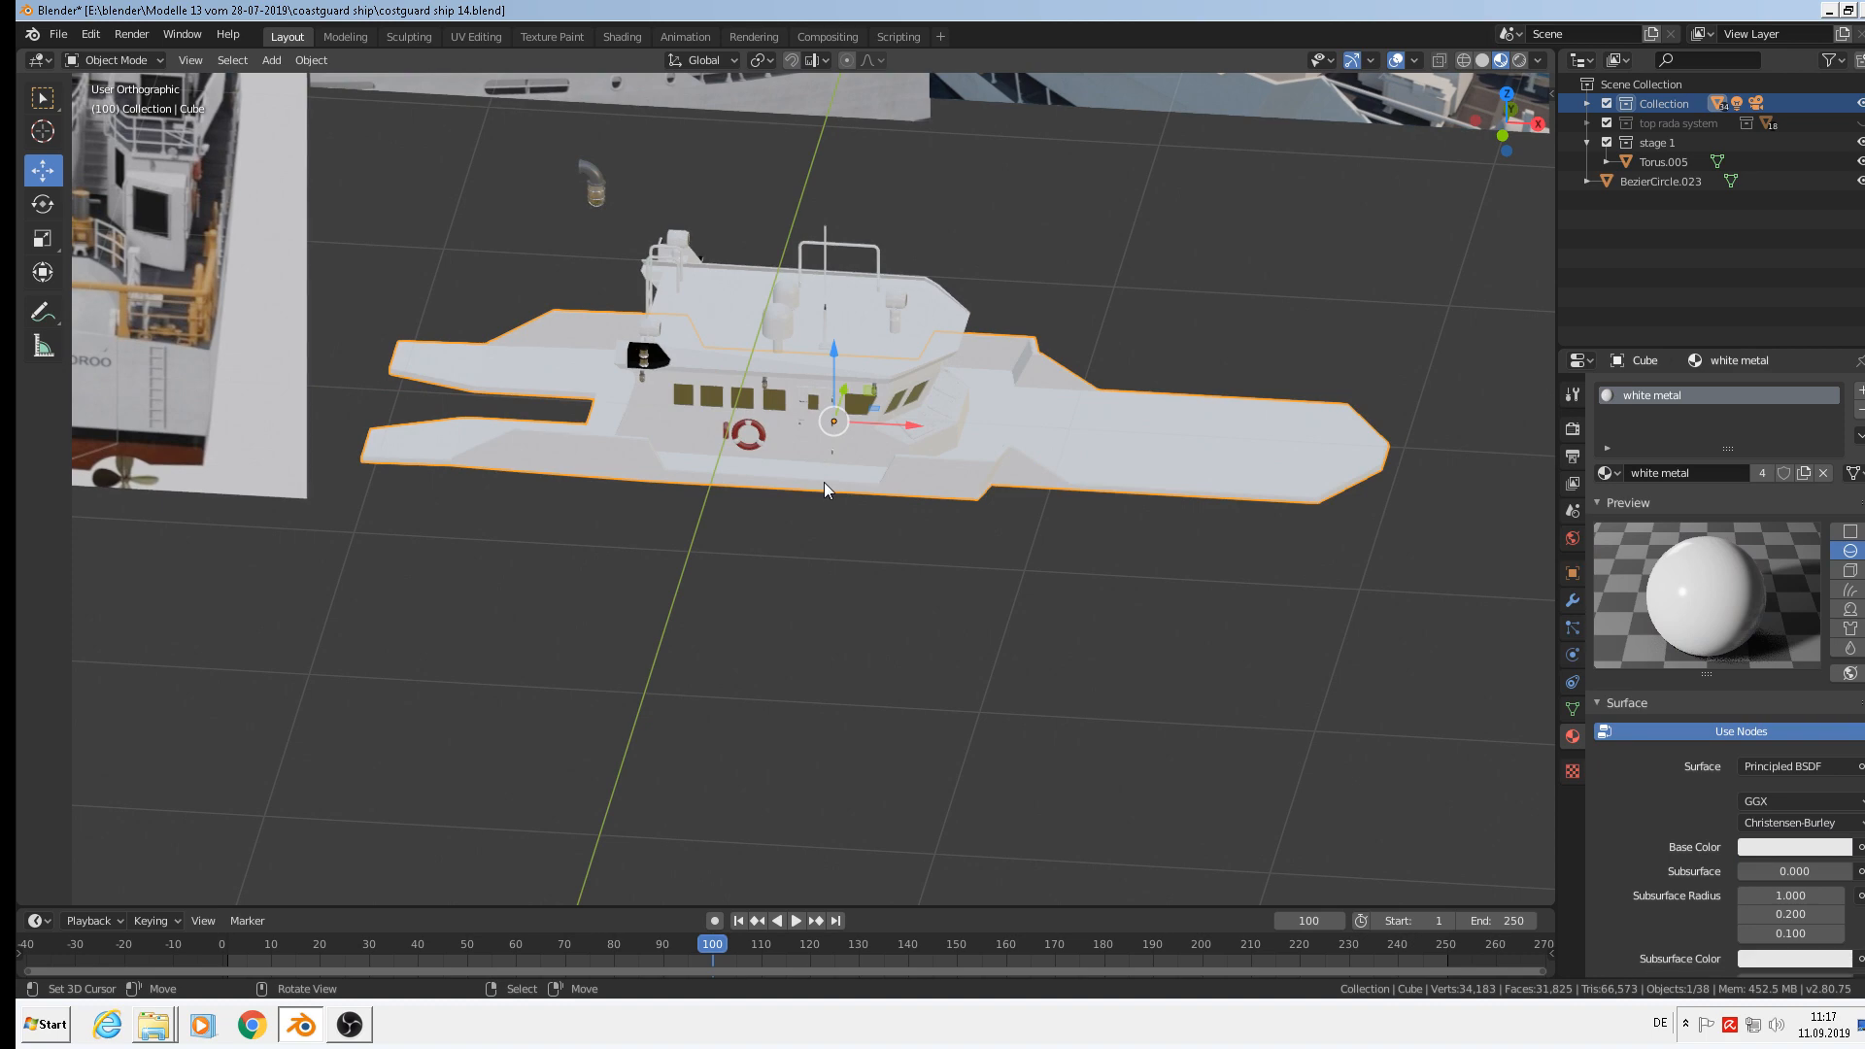
{"action": "middle_click_drag", "start_coordinate": [824, 482], "coordinate": [748, 451]}
{"action": "scroll", "coordinate": [826, 505], "scroll_direction": "up", "scroll_amount": 2}
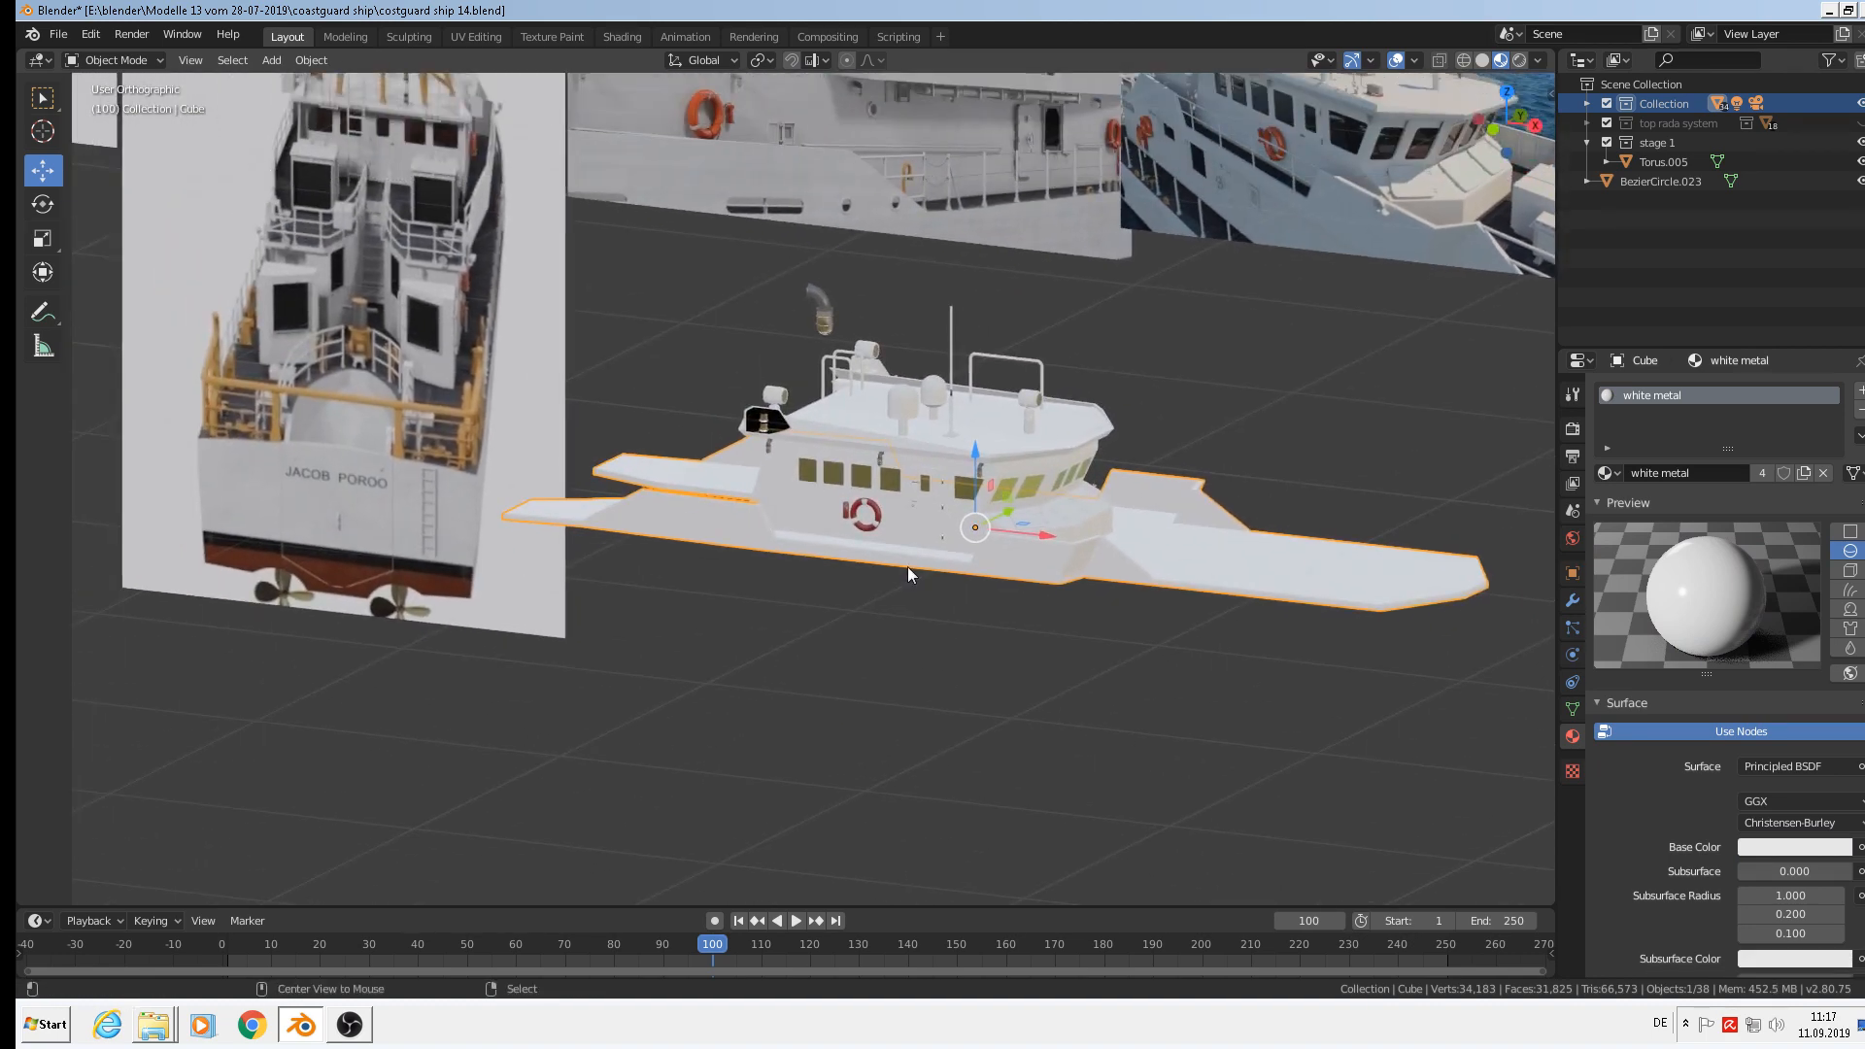
Deselect everything and examine the side-view reference photo of the Coast Guard ship, focusing on the superstructure and forward hull.
{"action": "key", "text": "alt+a"}
{"action": "middle_click_drag", "start_coordinate": [907, 568], "coordinate": [1063, 574]}
{"action": "scroll", "coordinate": [1158, 550], "scroll_direction": "down", "scroll_amount": 3}
{"action": "middle_click_drag", "start_coordinate": [1172, 553], "coordinate": [1101, 693], "text": "shift"}
{"action": "scroll", "coordinate": [1128, 614], "scroll_direction": "up", "scroll_amount": 1}
{"action": "middle_click_drag", "start_coordinate": [155, 556], "coordinate": [709, 563], "text": "shift"}
{"action": "scroll", "coordinate": [574, 515], "scroll_direction": "up", "scroll_amount": 6}
{"action": "middle_click_drag", "start_coordinate": [750, 497], "coordinate": [1012, 467], "text": "shift"}
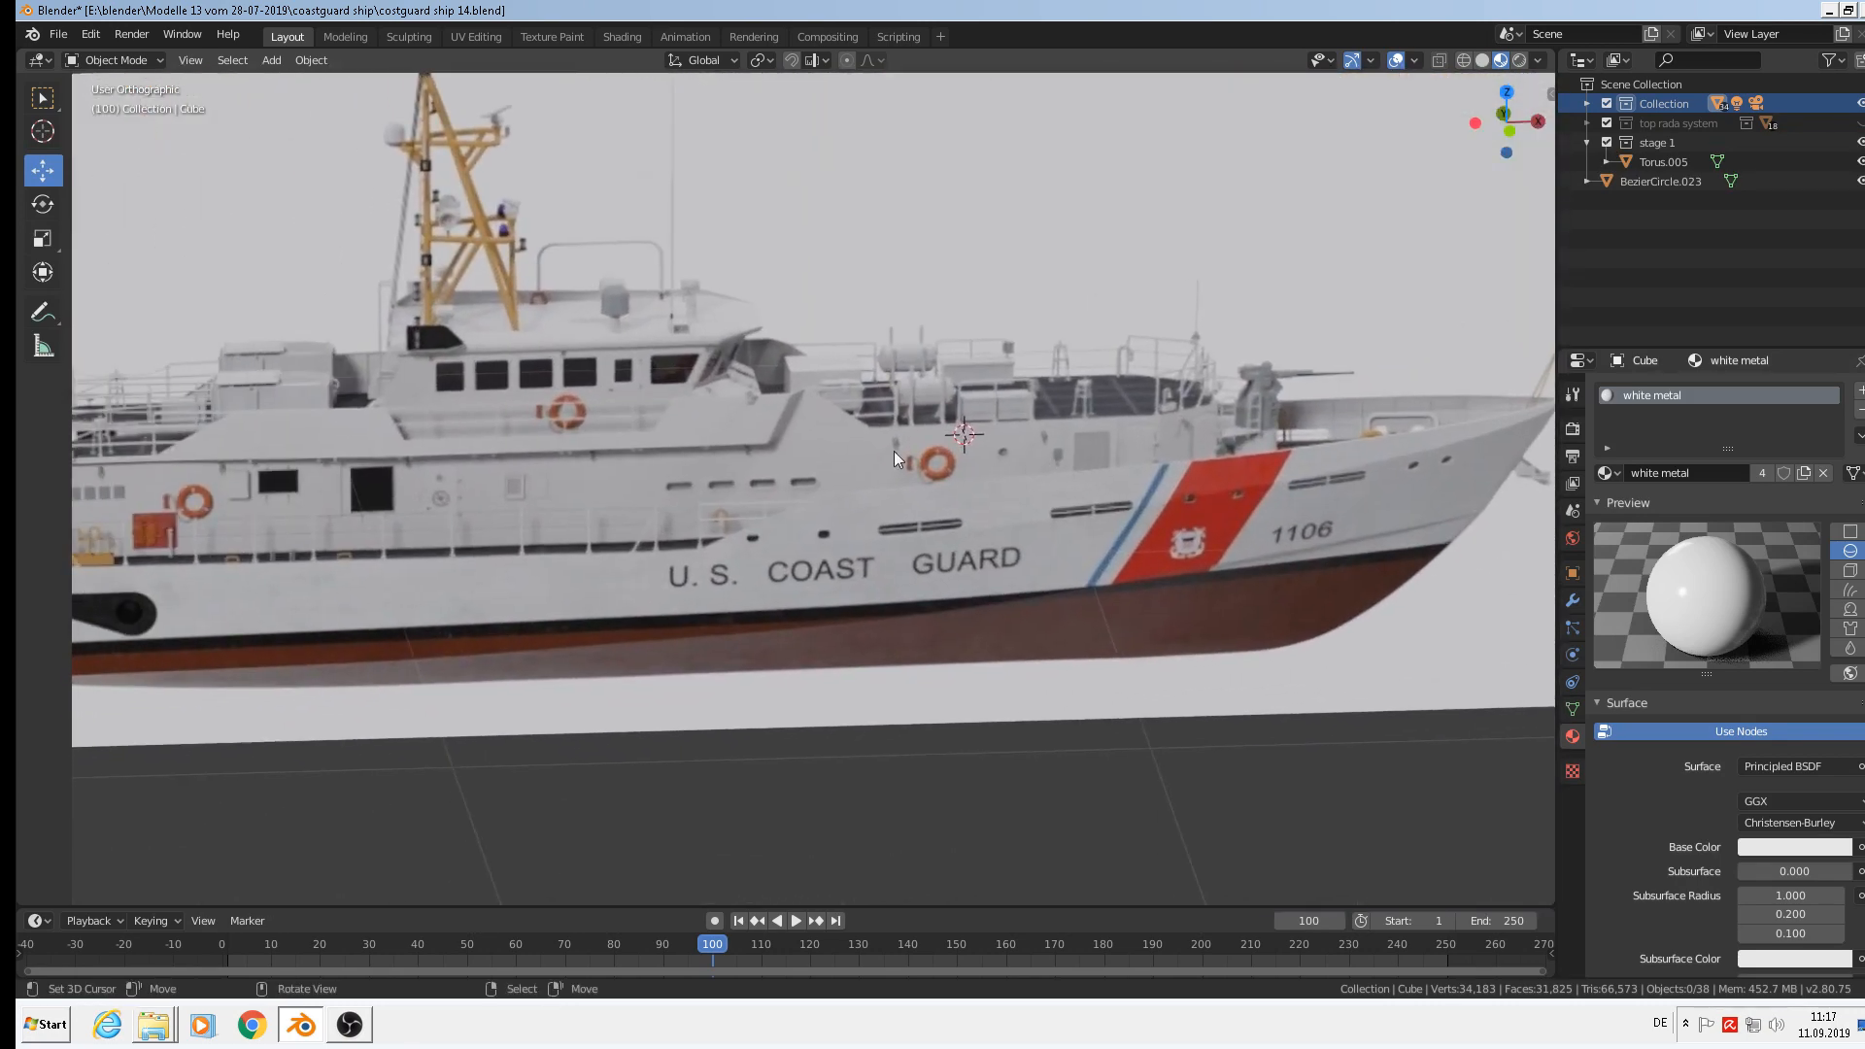
{"action": "middle_click_drag", "start_coordinate": [762, 445], "coordinate": [936, 432], "text": "shift"}
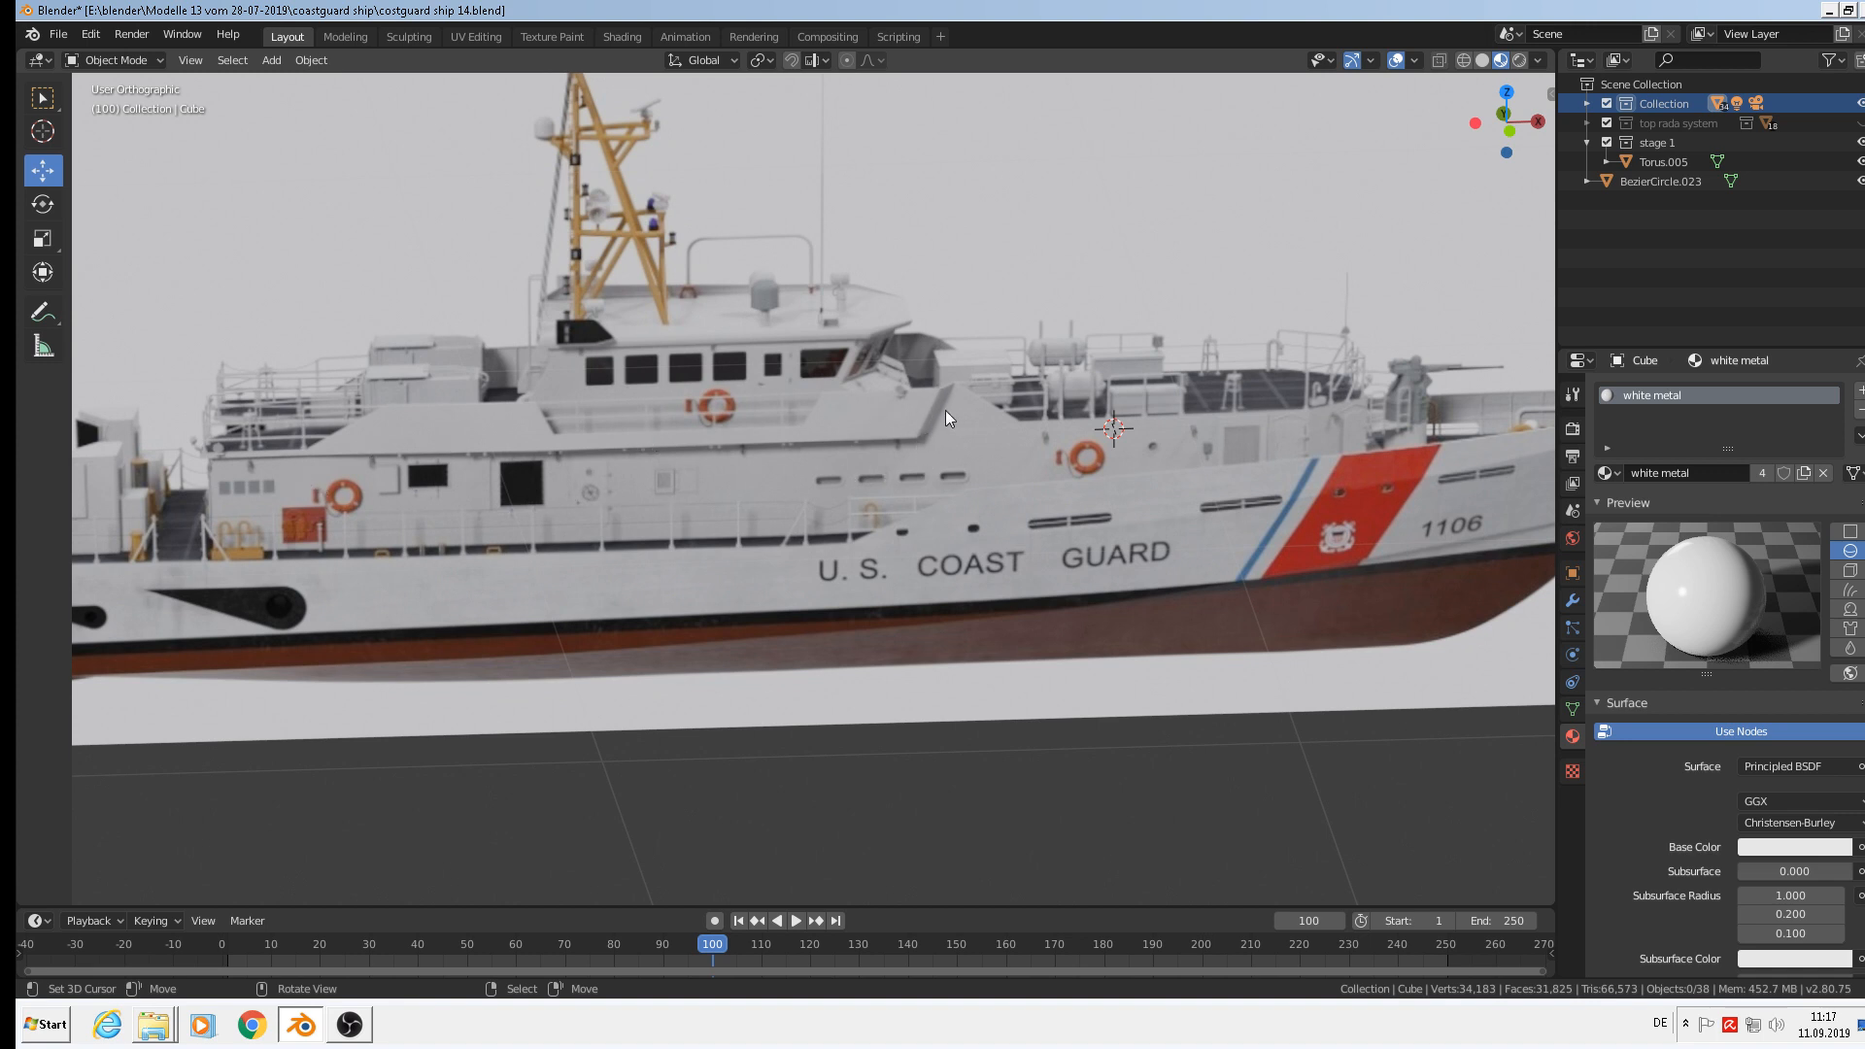
{"action": "scroll", "coordinate": [1053, 456], "scroll_direction": "down", "scroll_amount": 10}
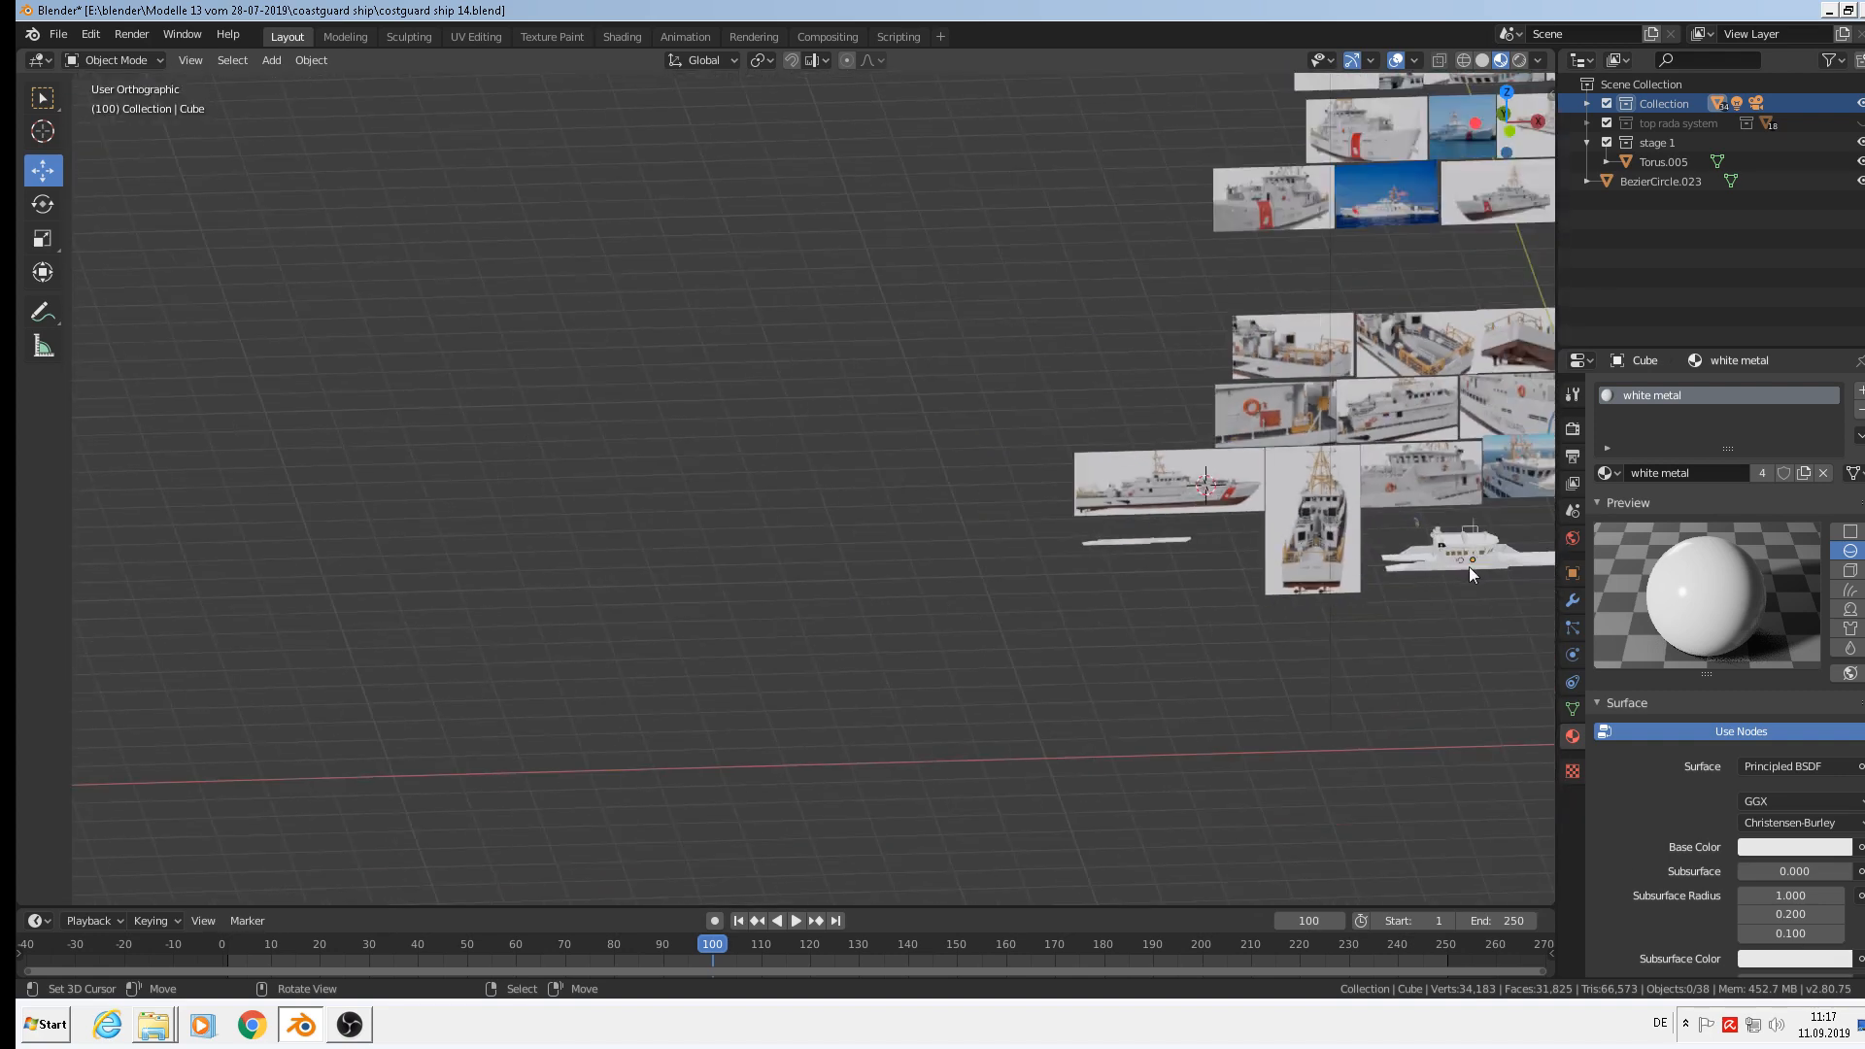
Select the ship's deck plate and examine its deck surface and bulwarks from the front and from above.
{"action": "left_click", "coordinate": [1428, 572]}
{"action": "key", "text": "KP_1"}
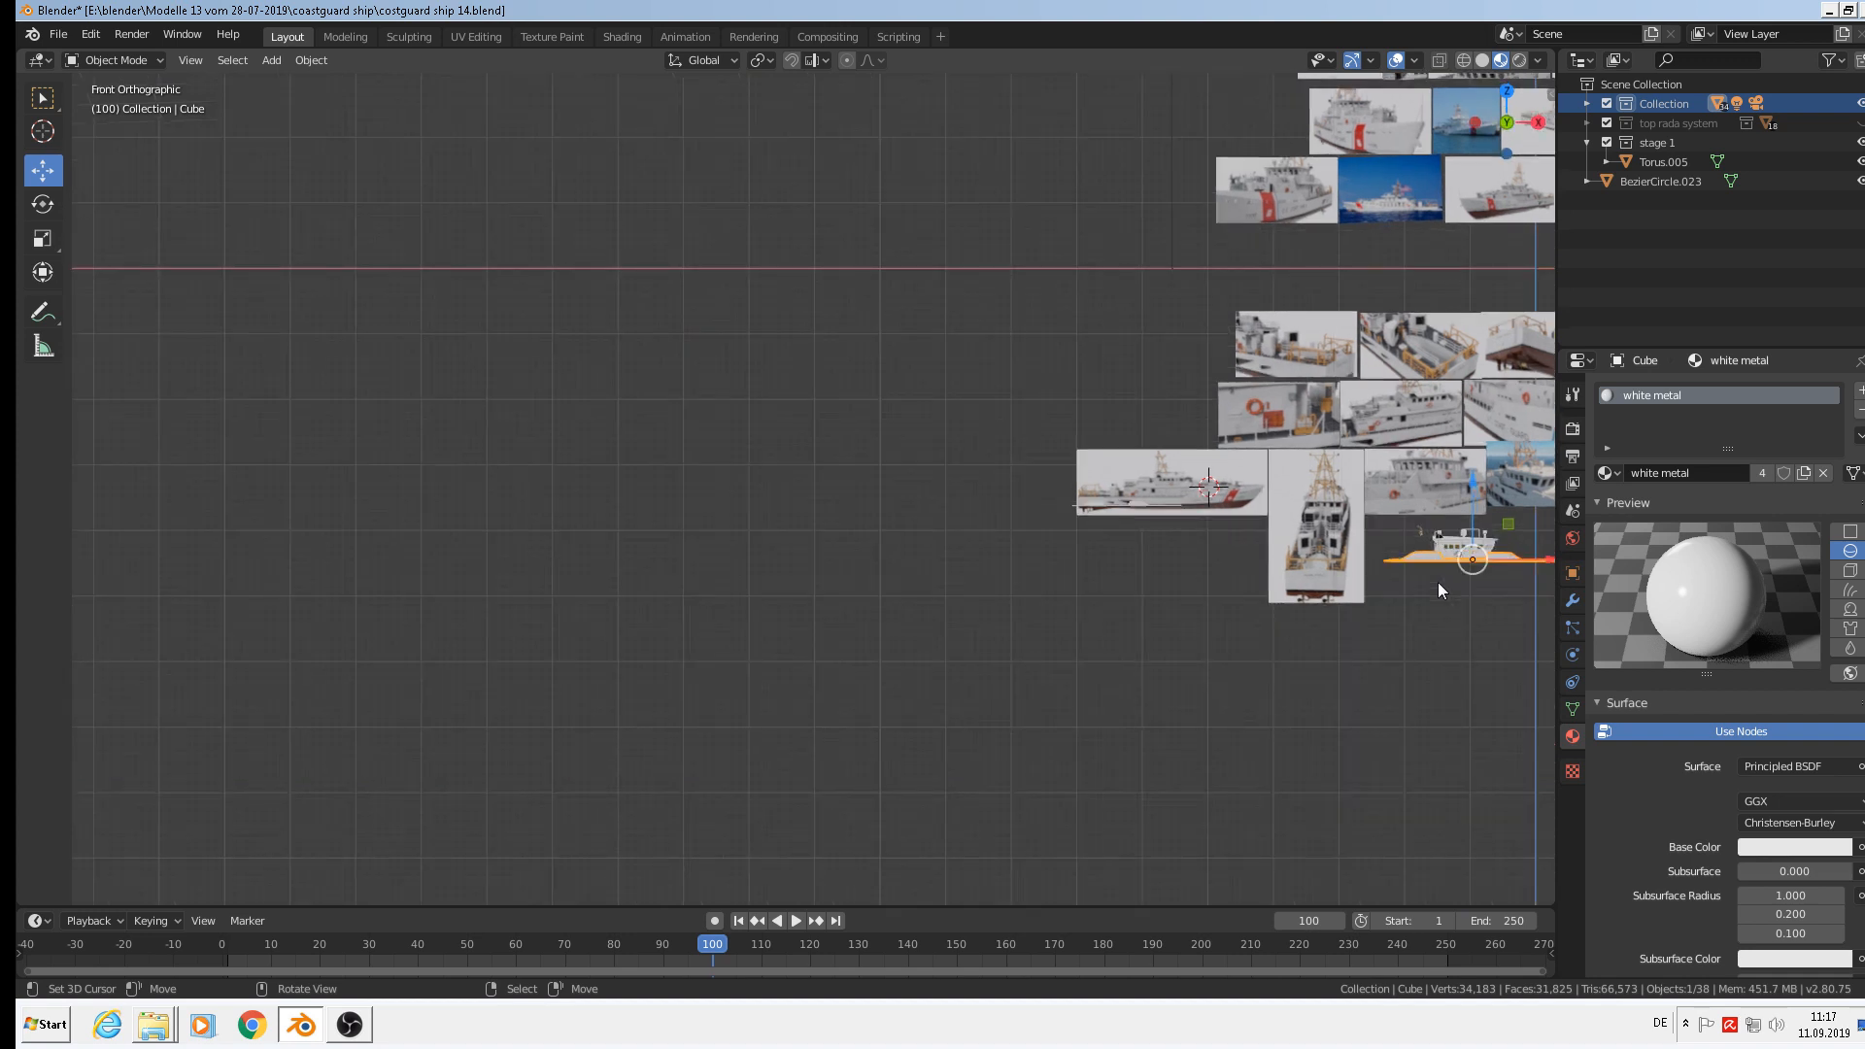
{"action": "key", "text": "KP_Decimal"}
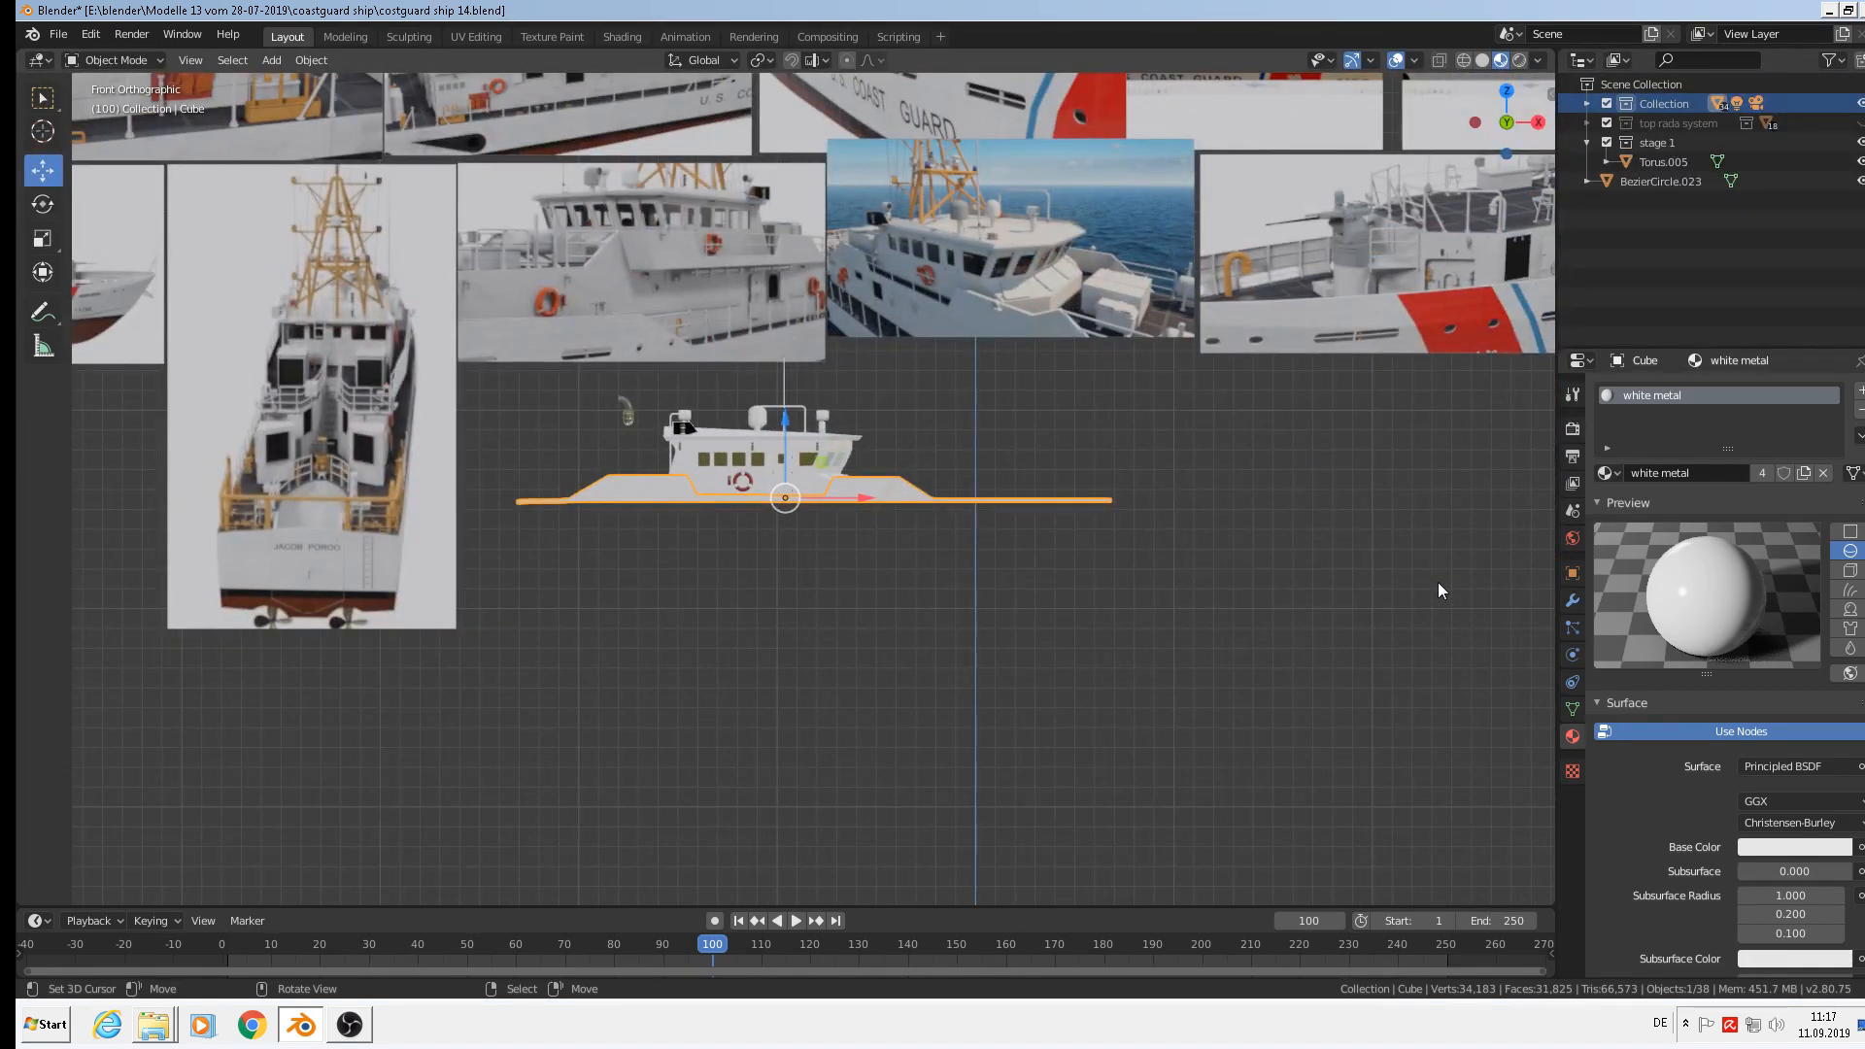
{"action": "scroll", "coordinate": [1409, 578], "scroll_direction": "up", "scroll_amount": 3}
{"action": "middle_click_drag", "start_coordinate": [1114, 556], "coordinate": [678, 457], "text": "shift"}
{"action": "middle_click_drag", "start_coordinate": [627, 398], "coordinate": [607, 504]}
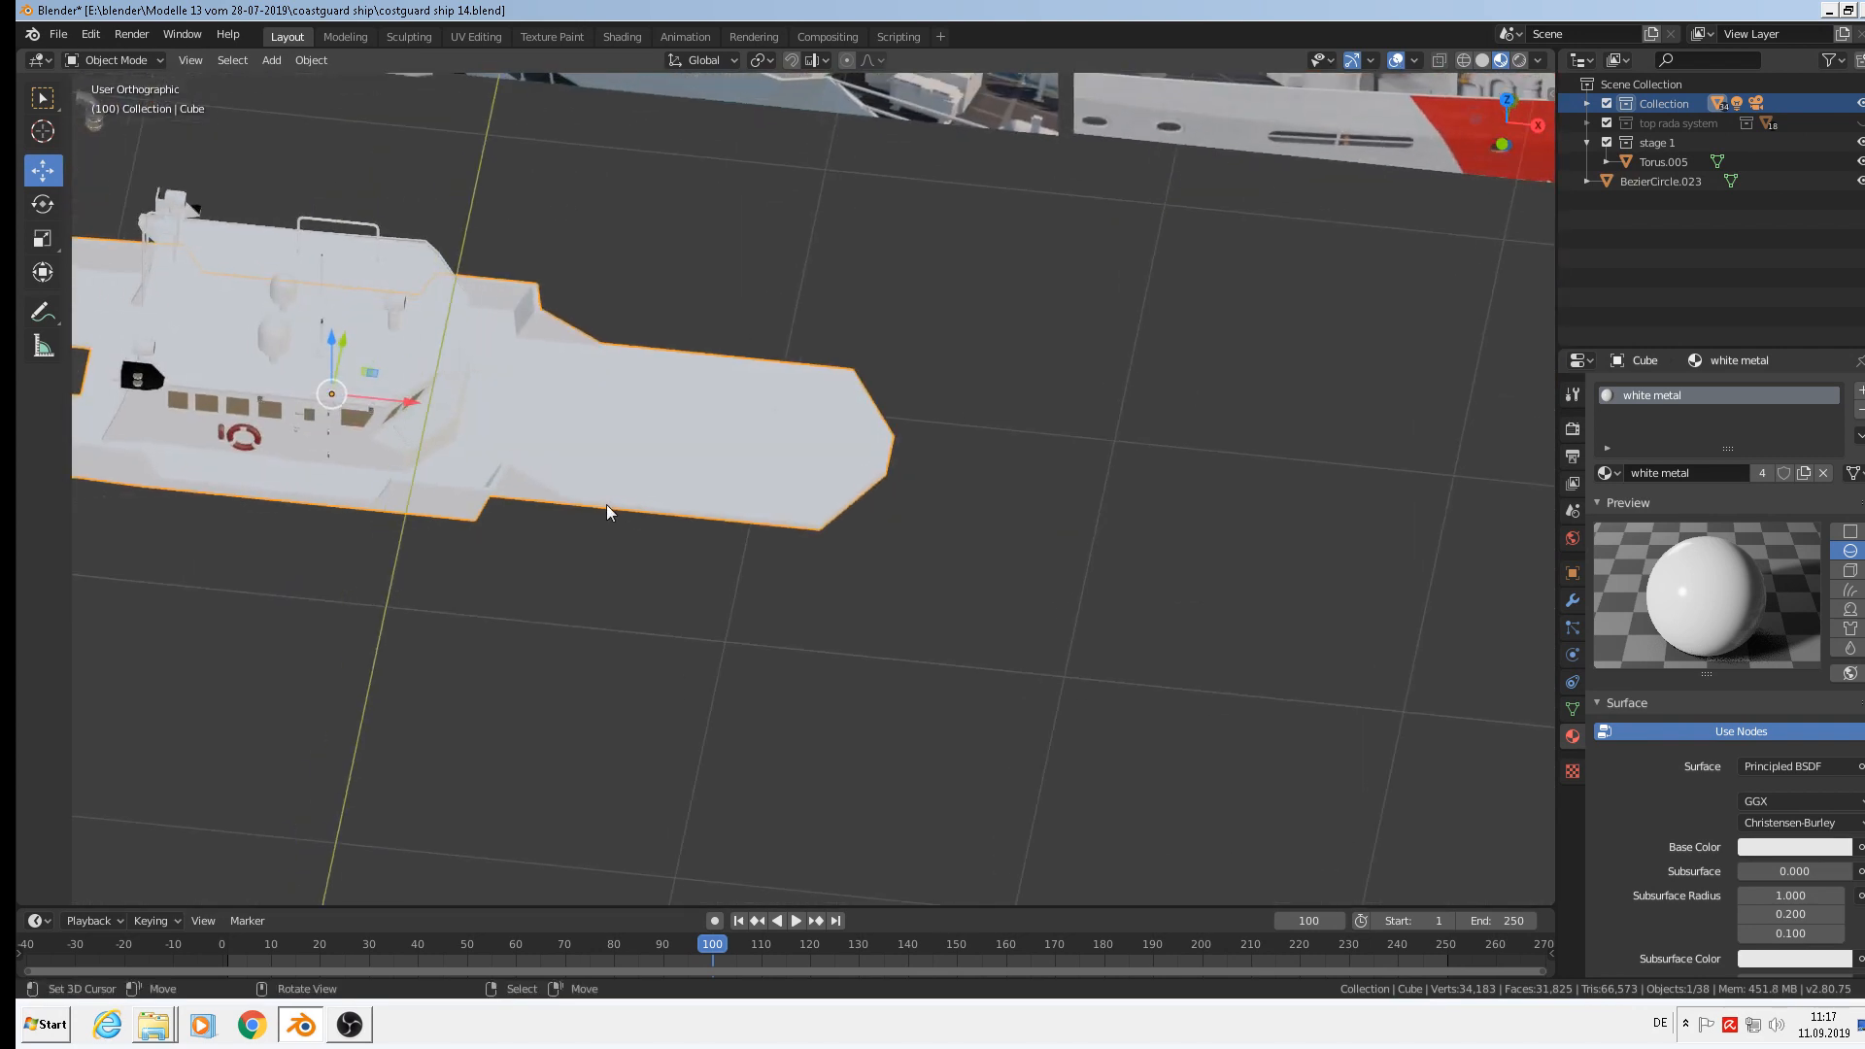
{"action": "middle_click_drag", "start_coordinate": [727, 461], "coordinate": [952, 365], "text": "shift"}
{"action": "scroll", "coordinate": [1284, 348], "scroll_direction": "up", "scroll_amount": 1}
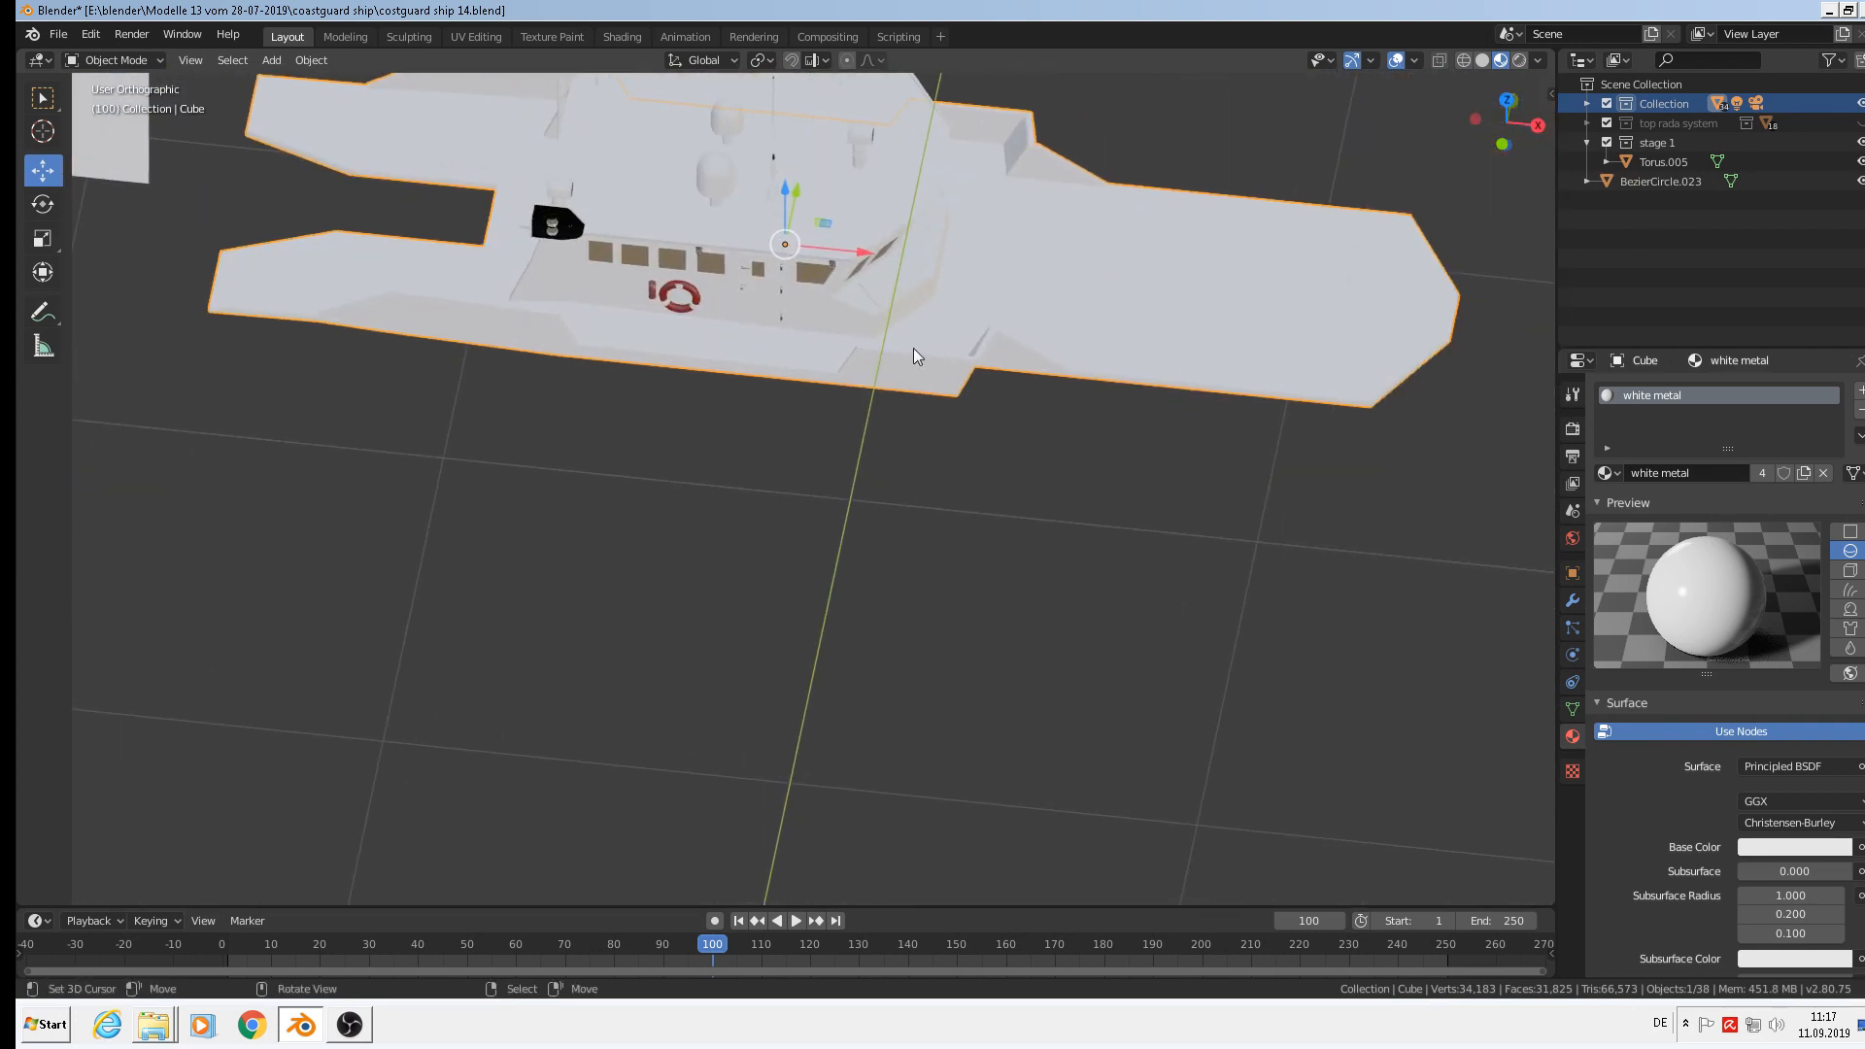
{"action": "key", "text": "Tab"}
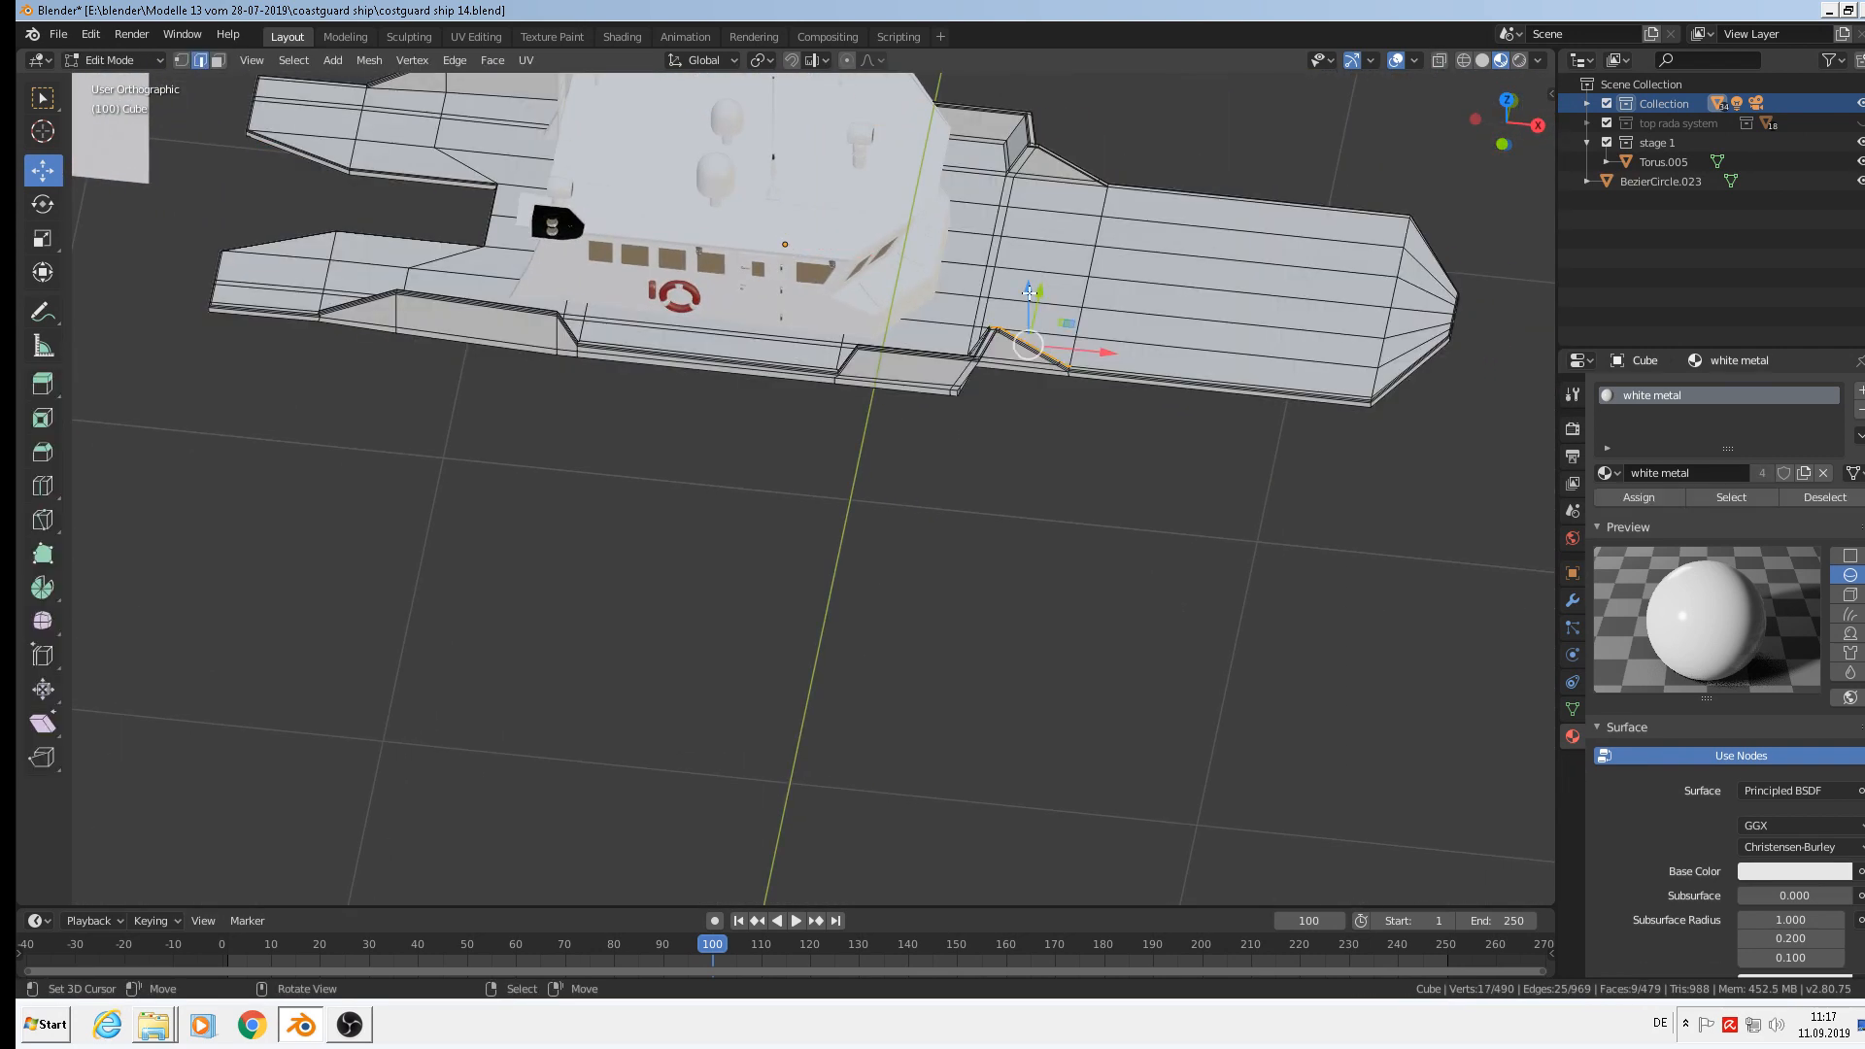
{"action": "key", "text": "Tab"}
{"action": "scroll", "coordinate": [1024, 292], "scroll_direction": "down", "scroll_amount": 3}
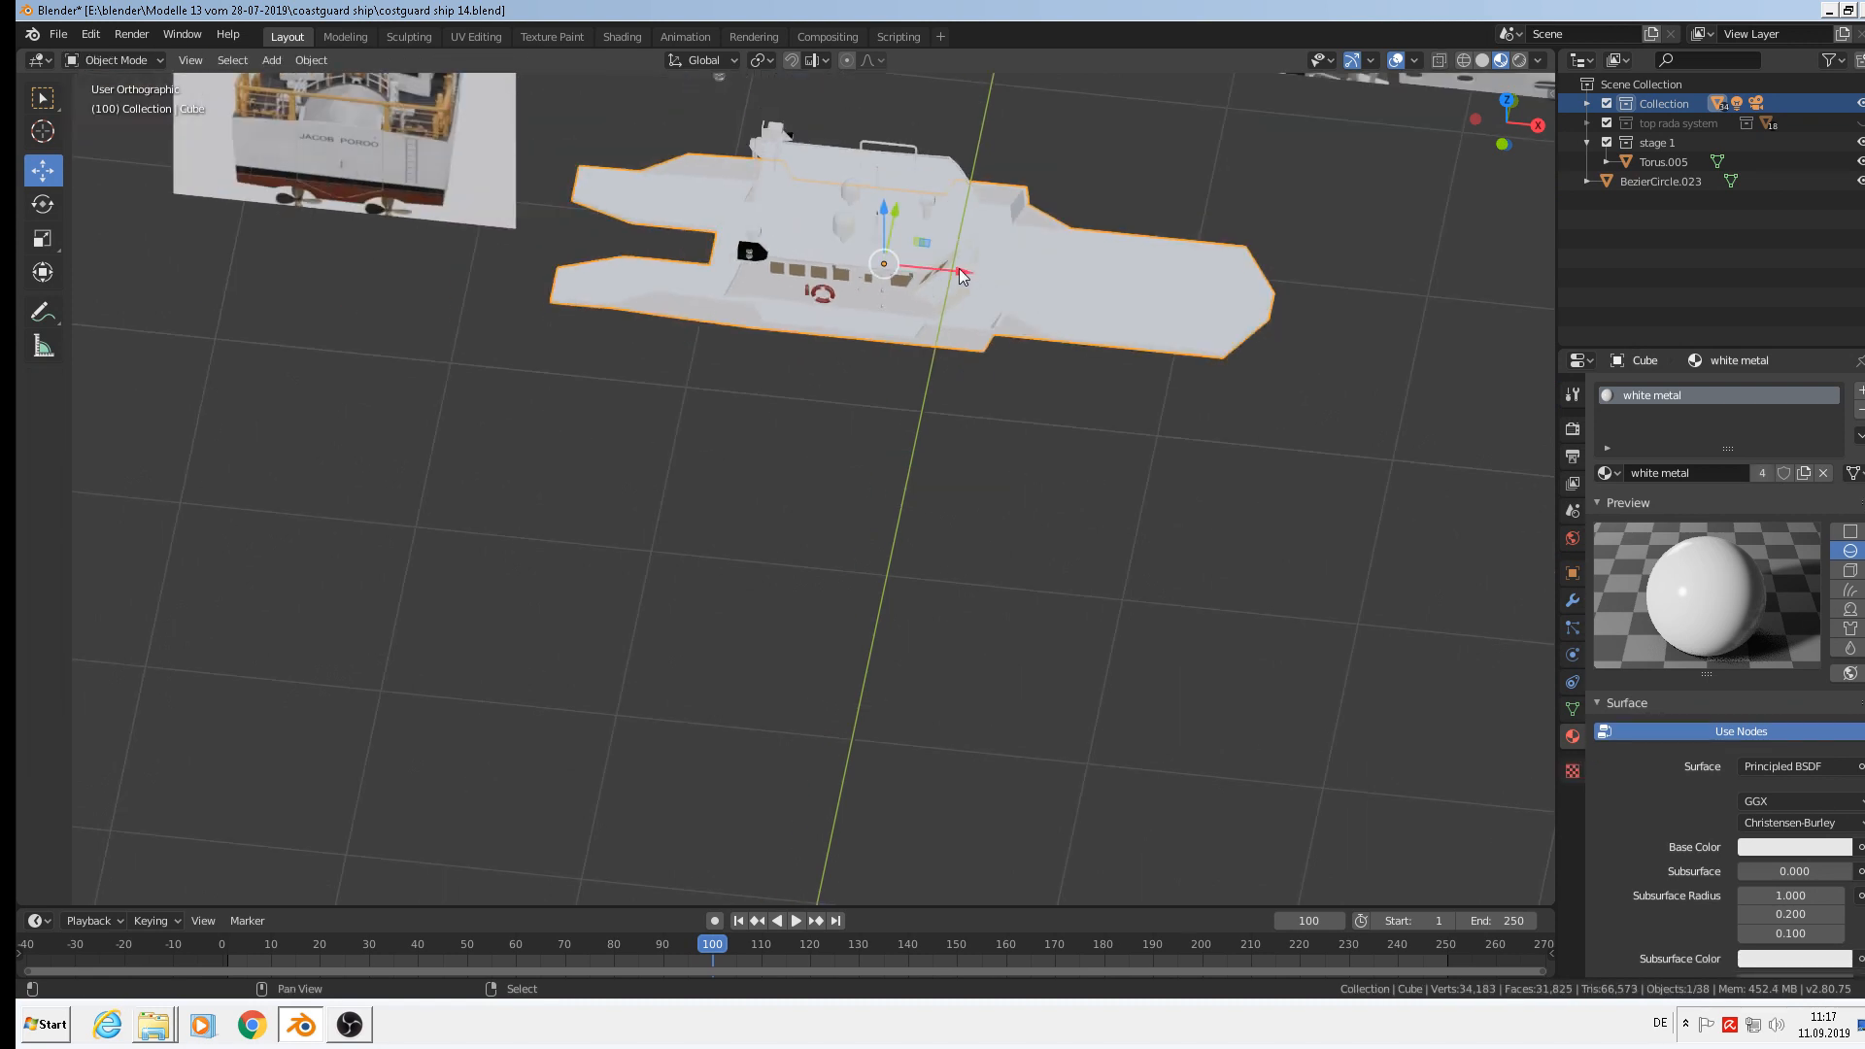
Duplicate the deck plate, lower the copy along Z below the ship and offset it -1.96 m along Y.
{"action": "key", "text": "shift+d"}
{"action": "key", "text": "z"}
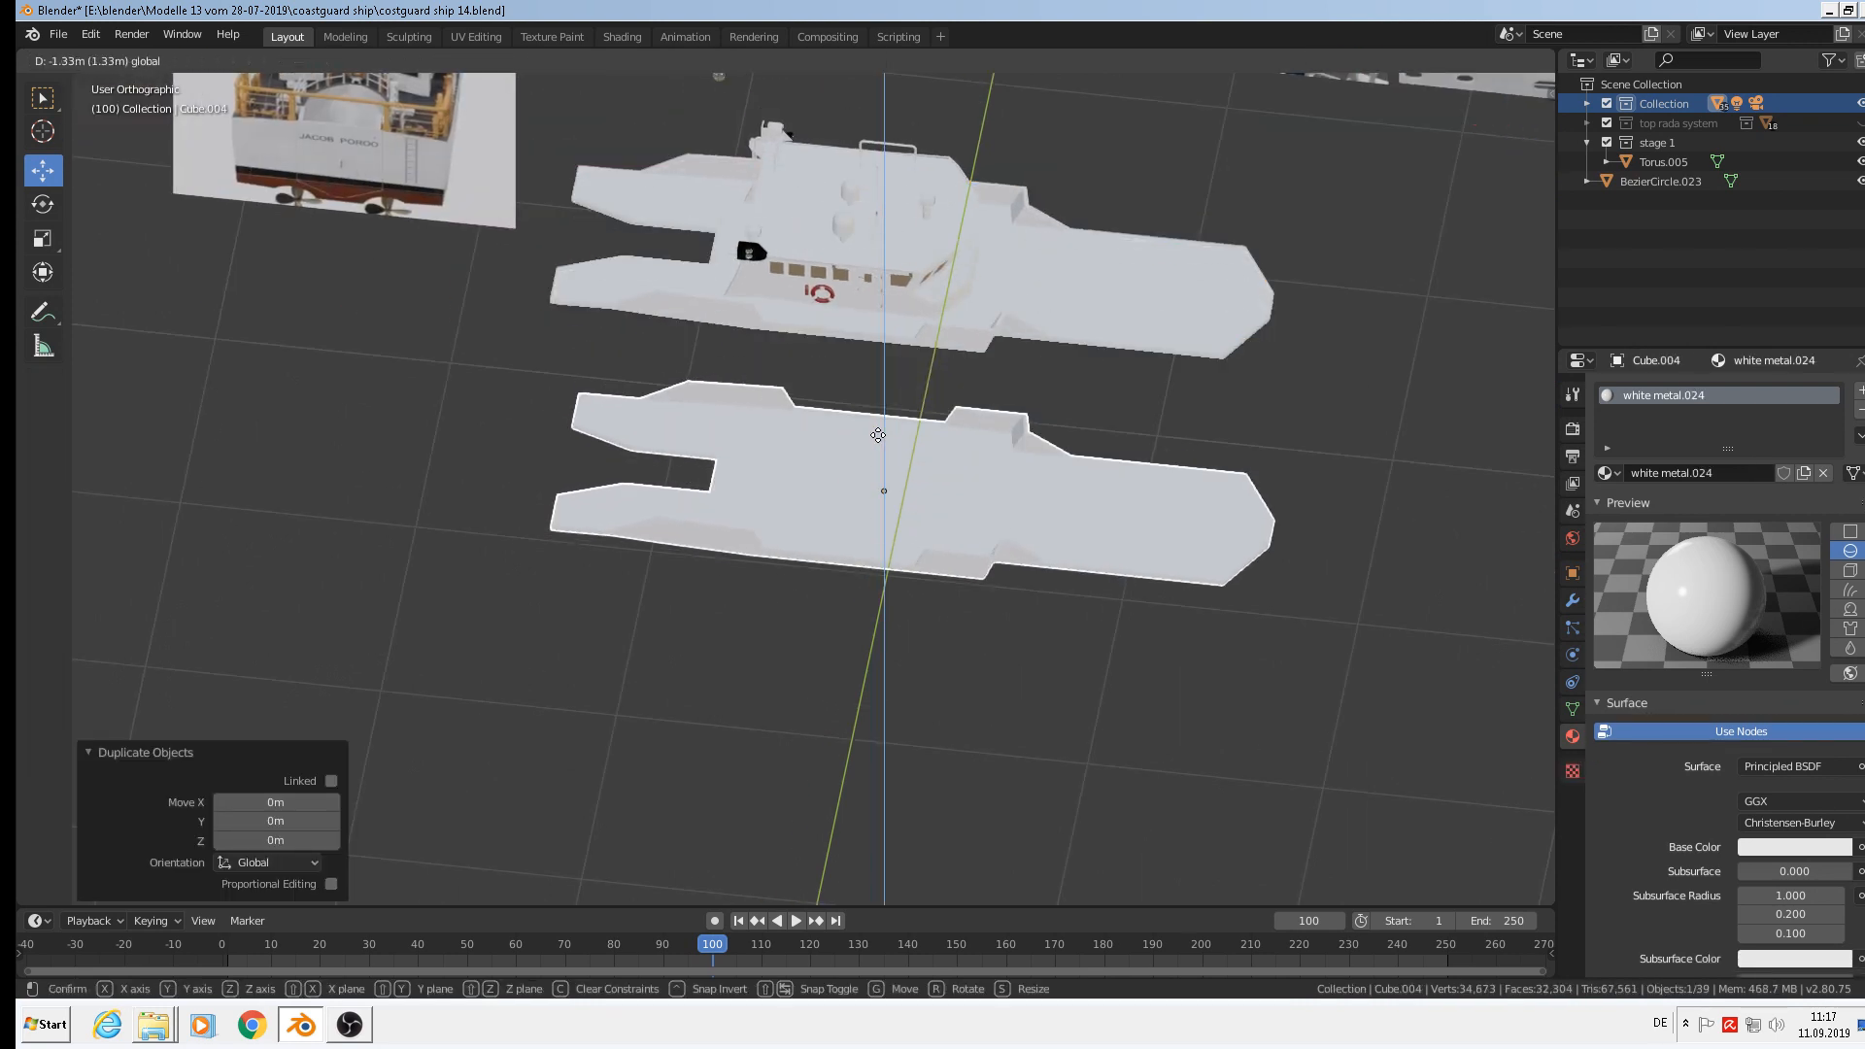
{"action": "left_click_drag", "start_coordinate": [879, 436], "coordinate": [873, 439]}
{"action": "middle_click_drag", "start_coordinate": [872, 439], "coordinate": [984, 424]}
{"action": "left_click_drag", "start_coordinate": [931, 454], "coordinate": [625, 557]}
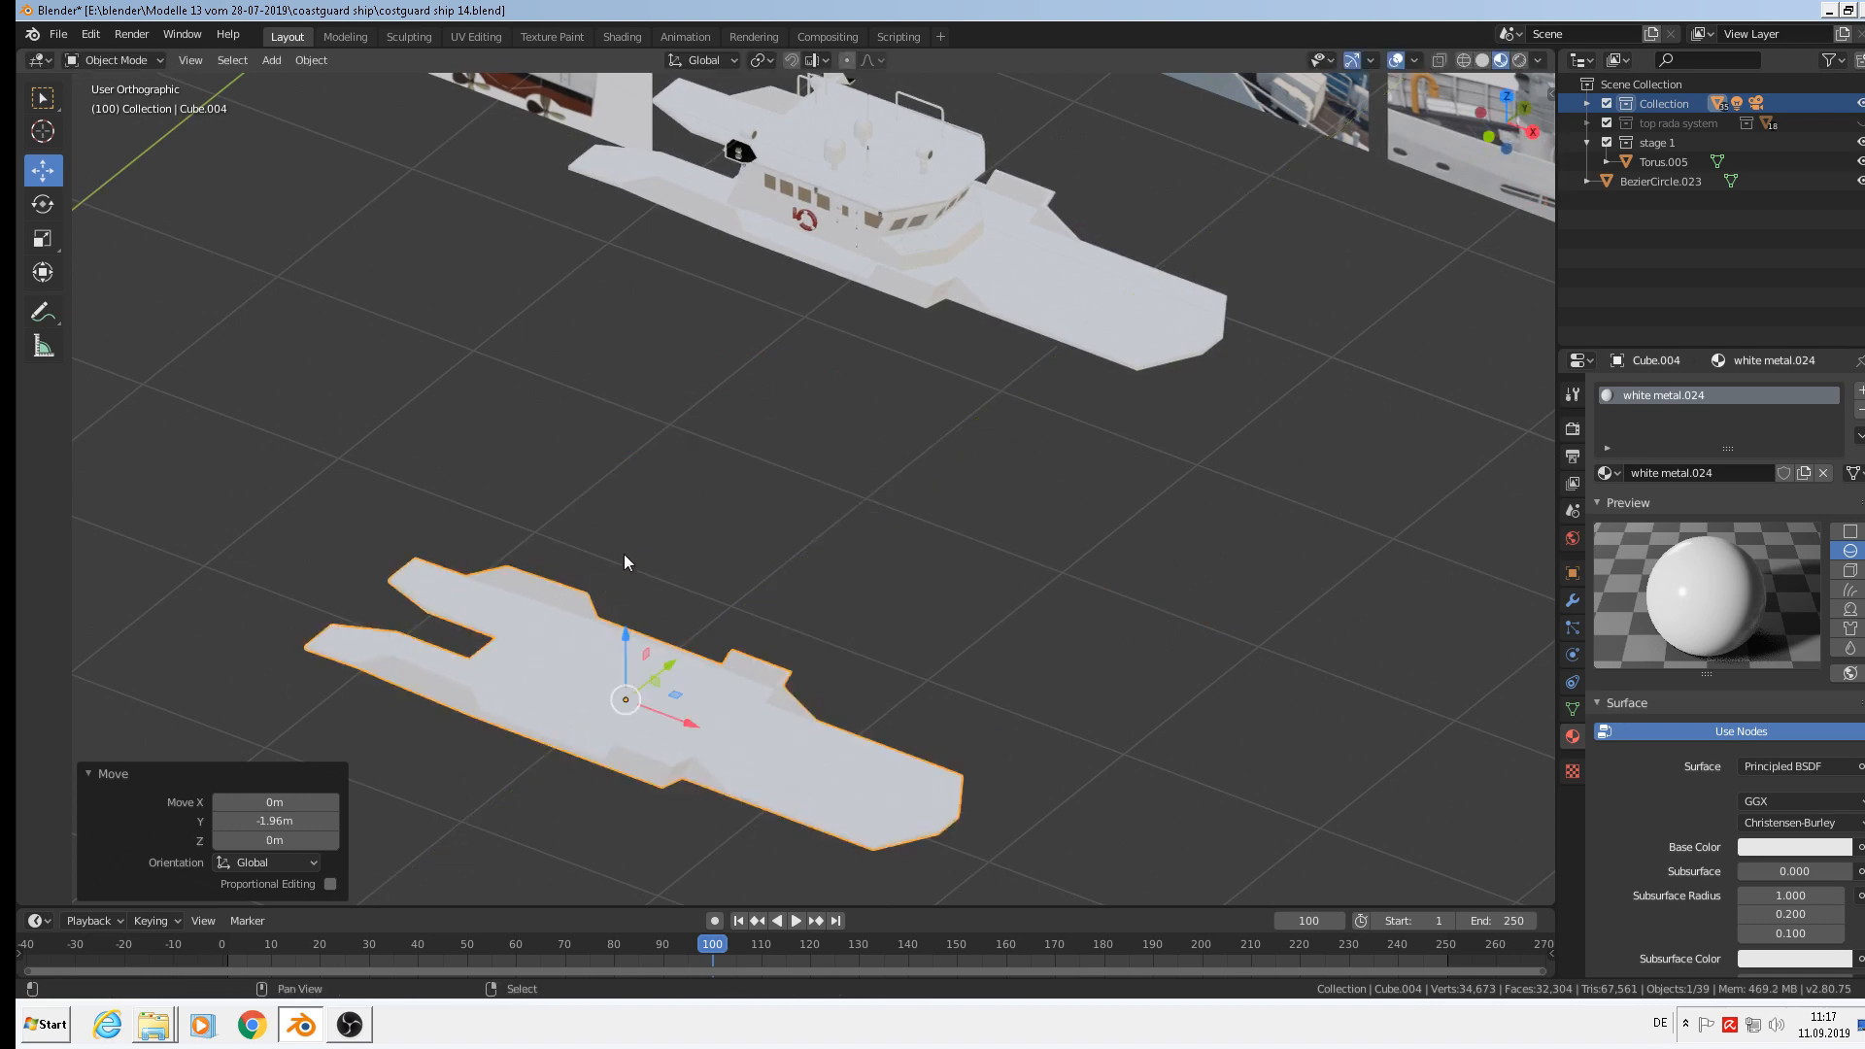
{"action": "key", "text": "KP_Divide"}
Save the project as a new file named "costguard ship 15.blend".
{"action": "left_click", "coordinate": [58, 34]}
{"action": "left_click", "coordinate": [113, 173]}
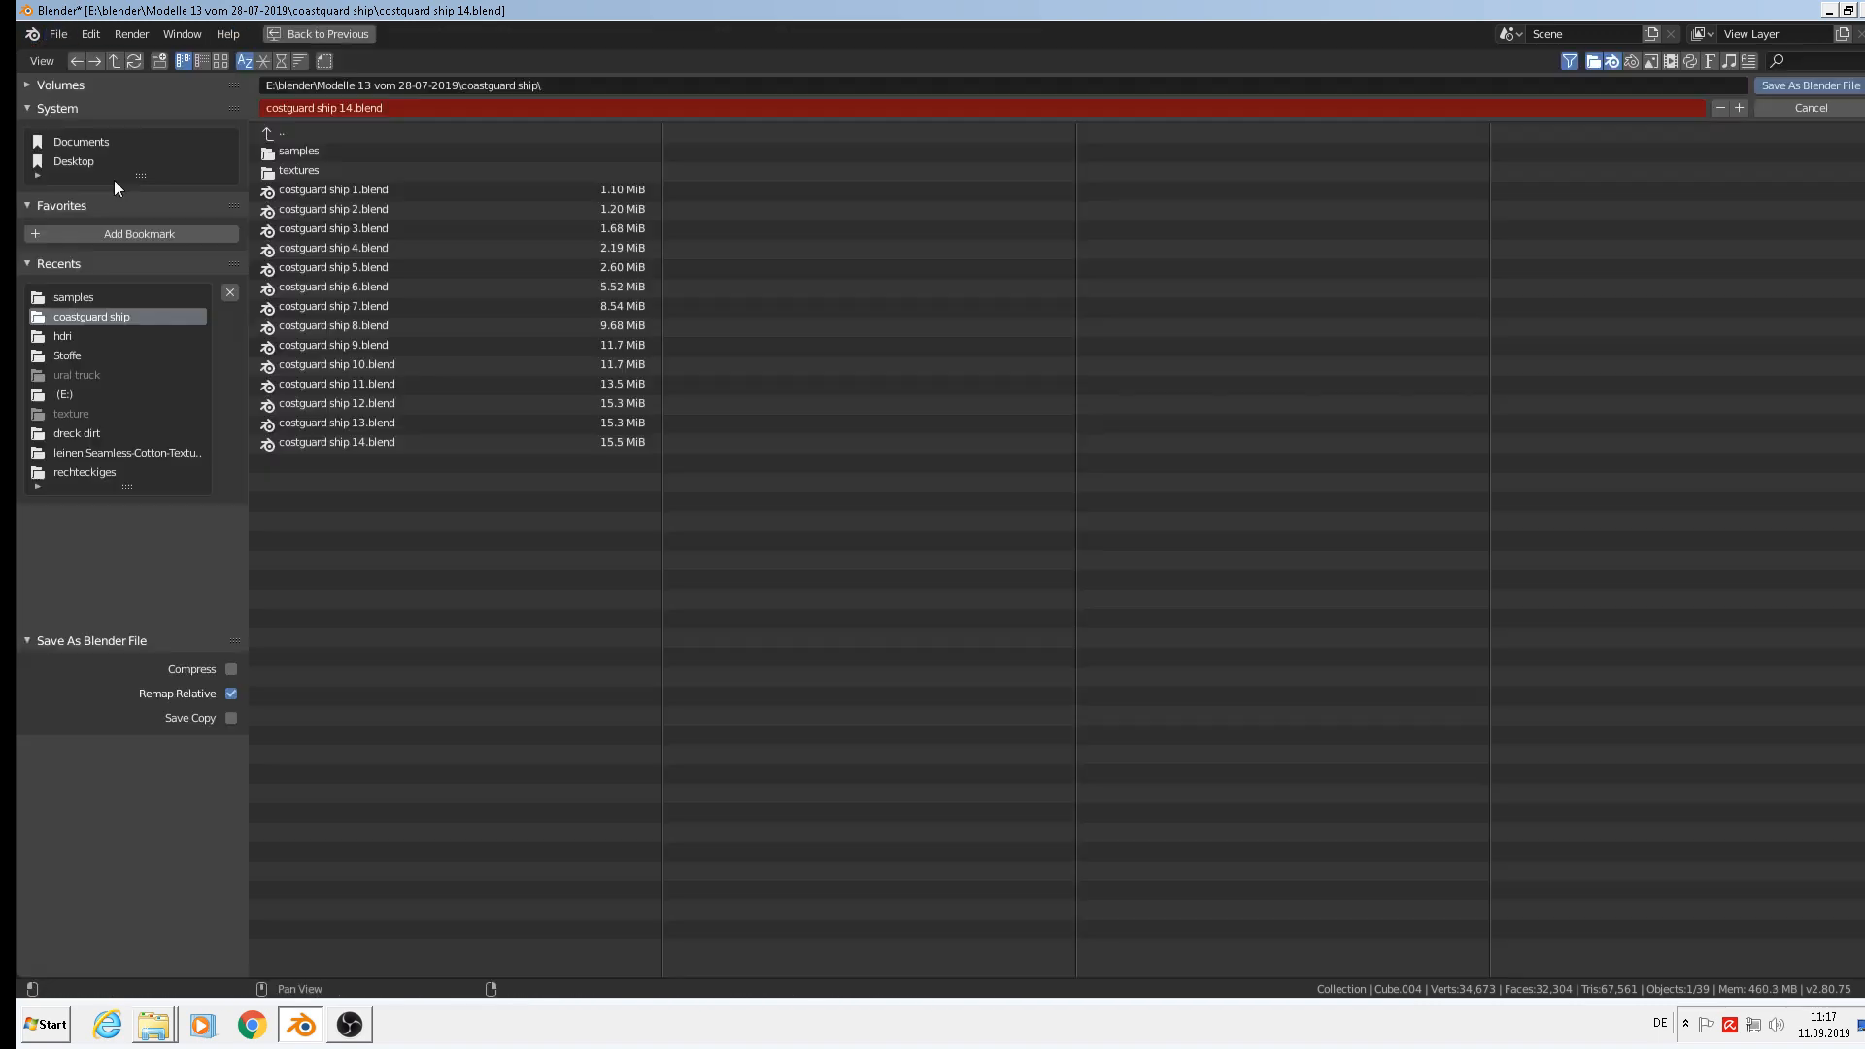
{"action": "left_click", "coordinate": [335, 109]}
{"action": "left_click", "coordinate": [355, 108]}
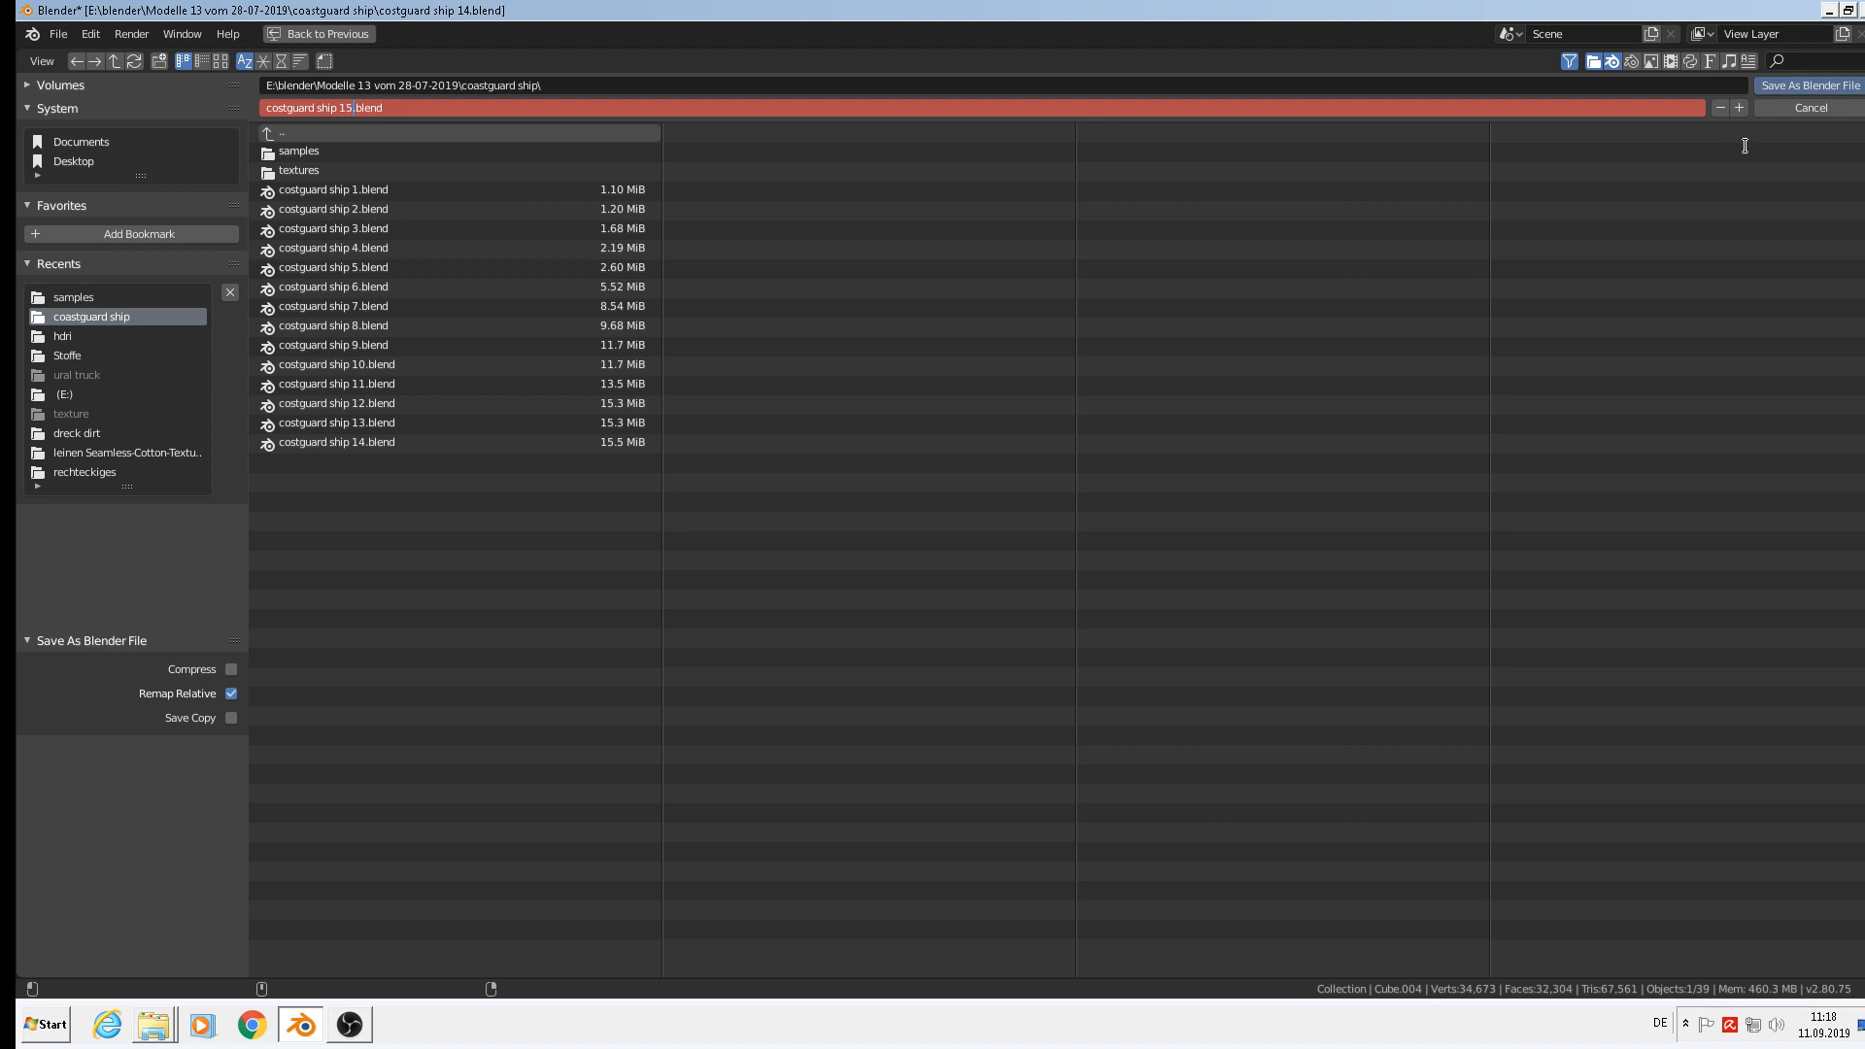
{"action": "key", "text": "Return"}
{"action": "left_click", "coordinate": [1811, 86]}
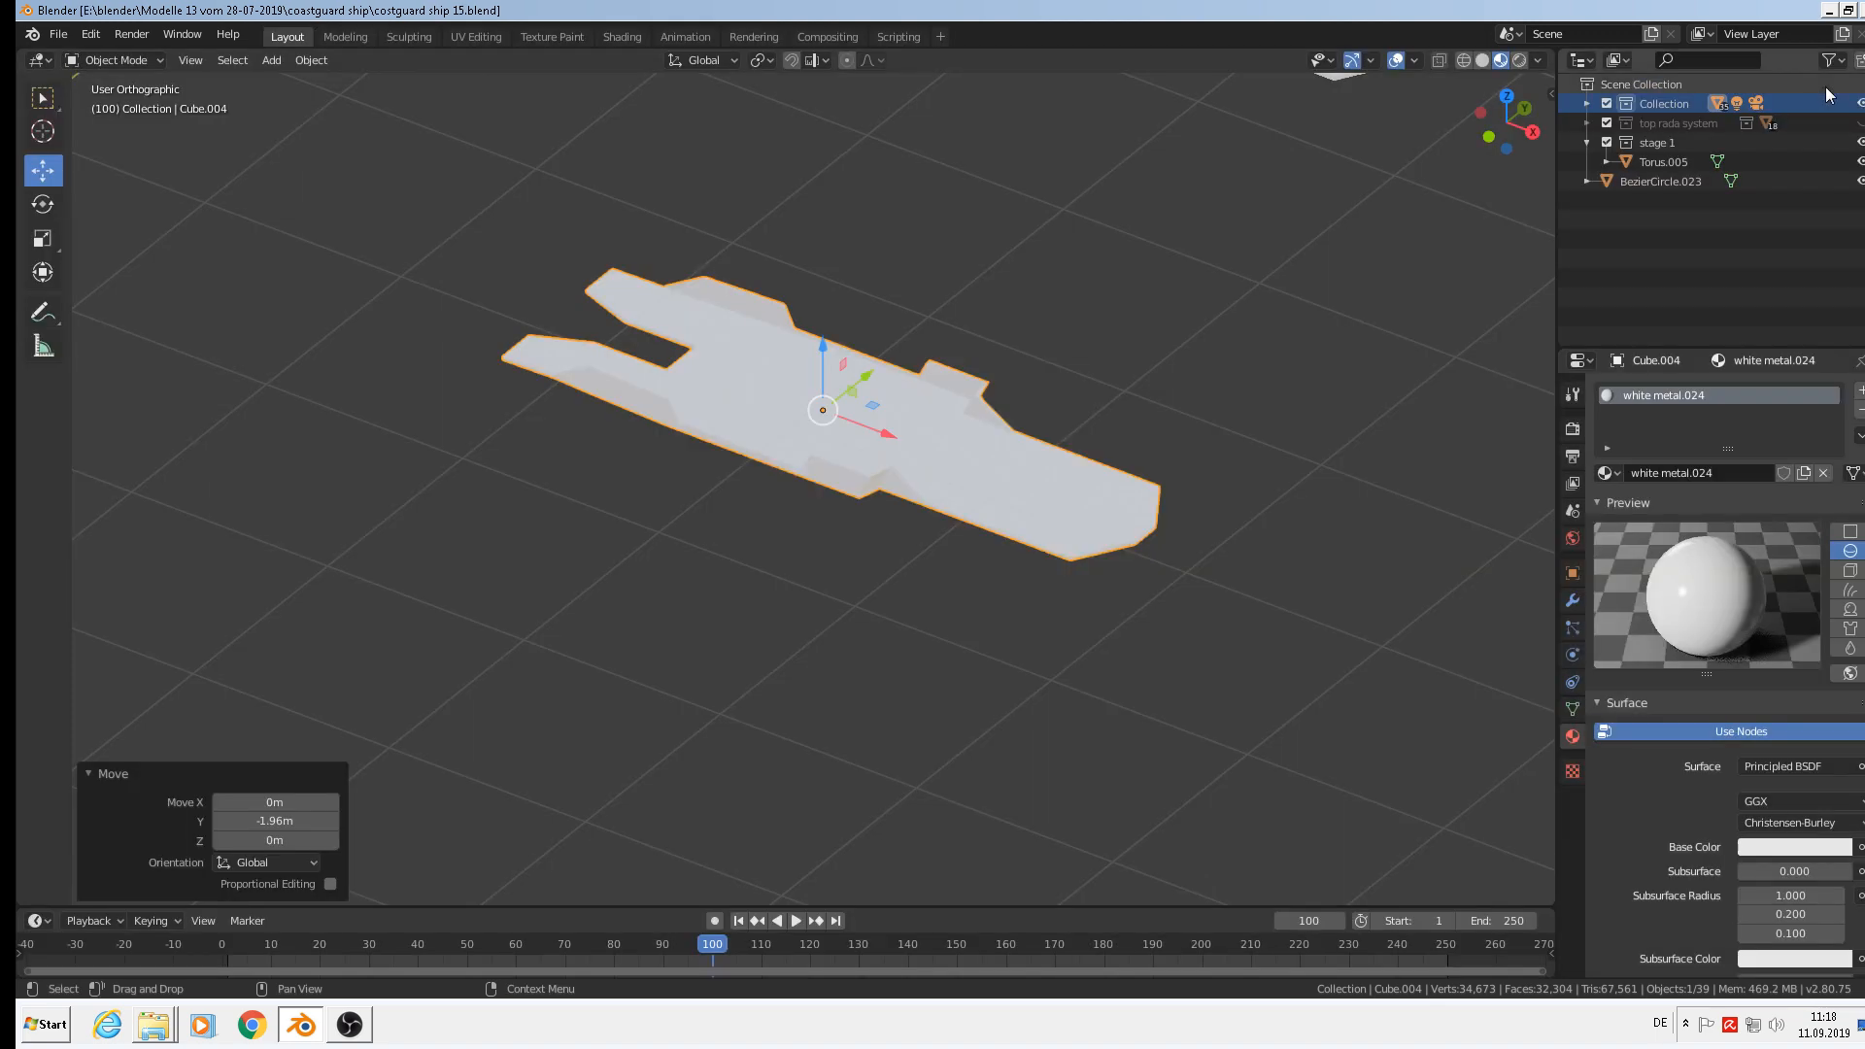
Set up the copied plate for mesh editing with X-ray and vertex selection on, and clear its vertex selection.
{"action": "left_click", "coordinate": [1775, 126]}
{"action": "key", "text": "Tab"}
{"action": "scroll", "coordinate": [830, 434], "scroll_direction": "up", "scroll_amount": 5}
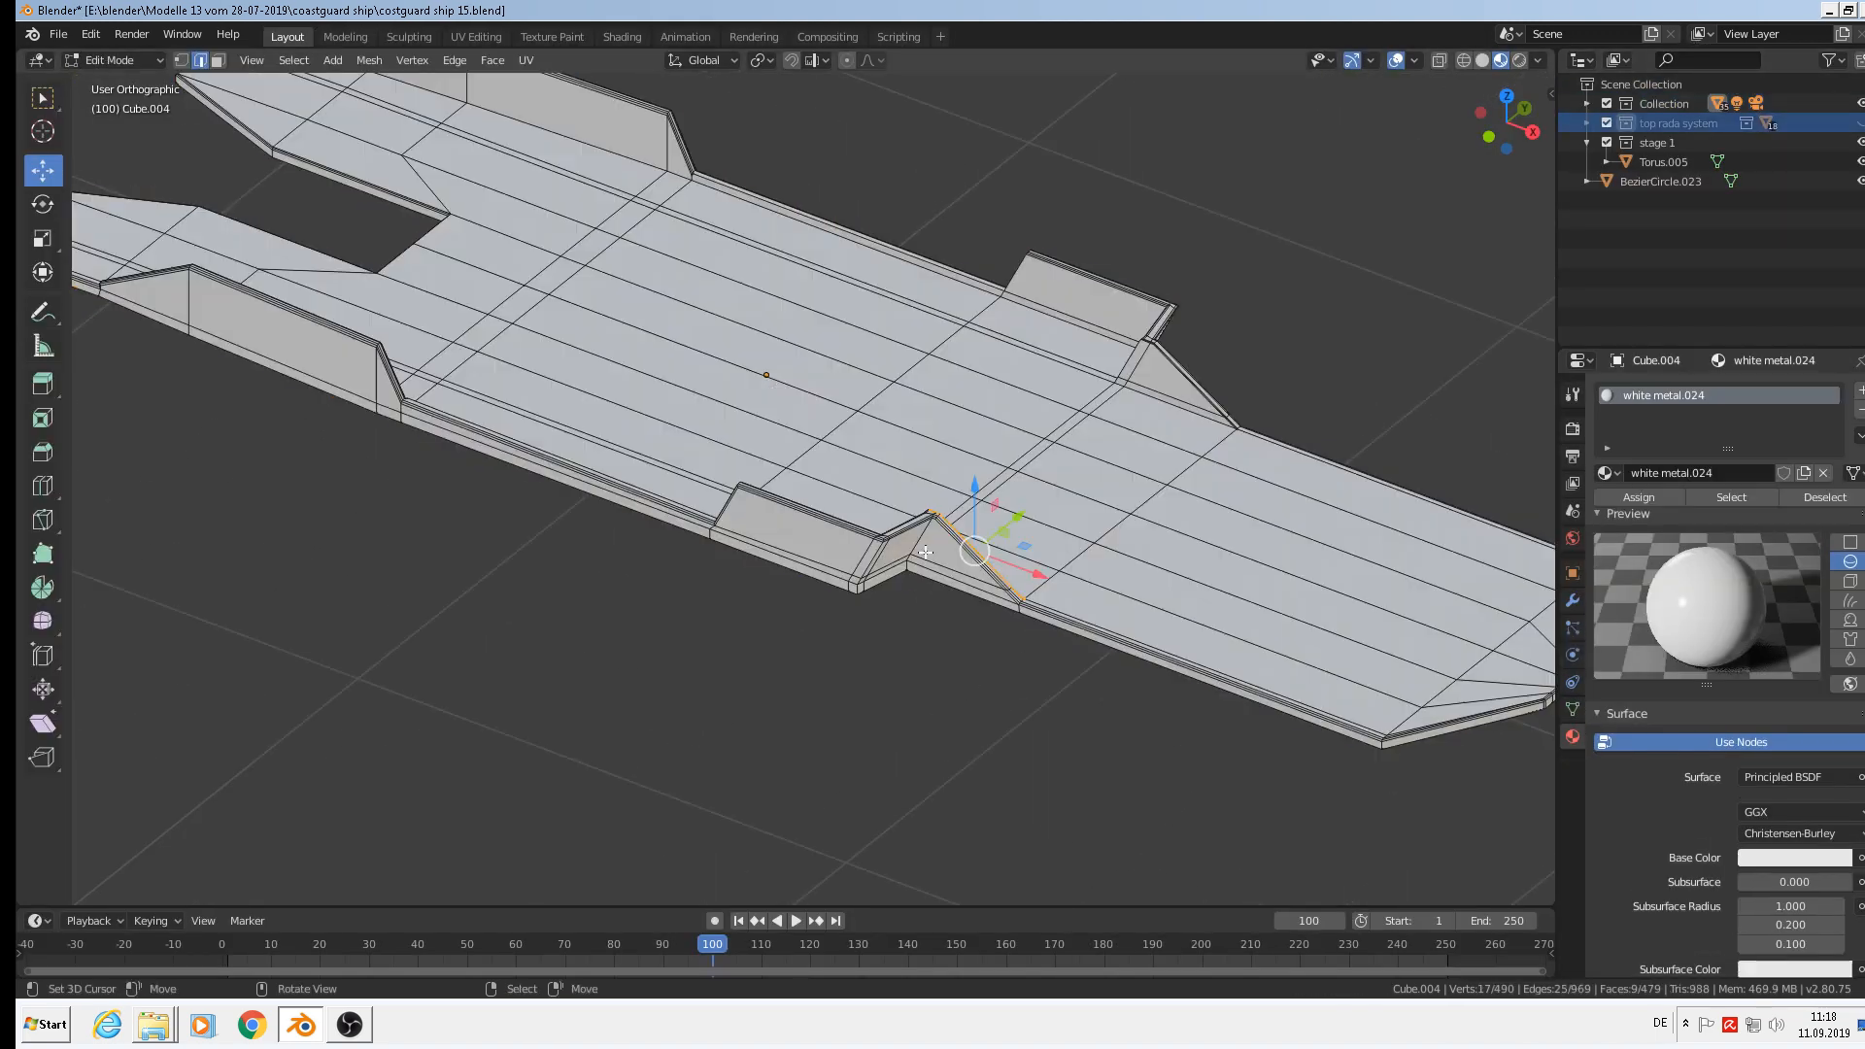
{"action": "middle_click_drag", "start_coordinate": [875, 581], "coordinate": [717, 618]}
{"action": "scroll", "coordinate": [1041, 503], "scroll_direction": "down", "scroll_amount": 1}
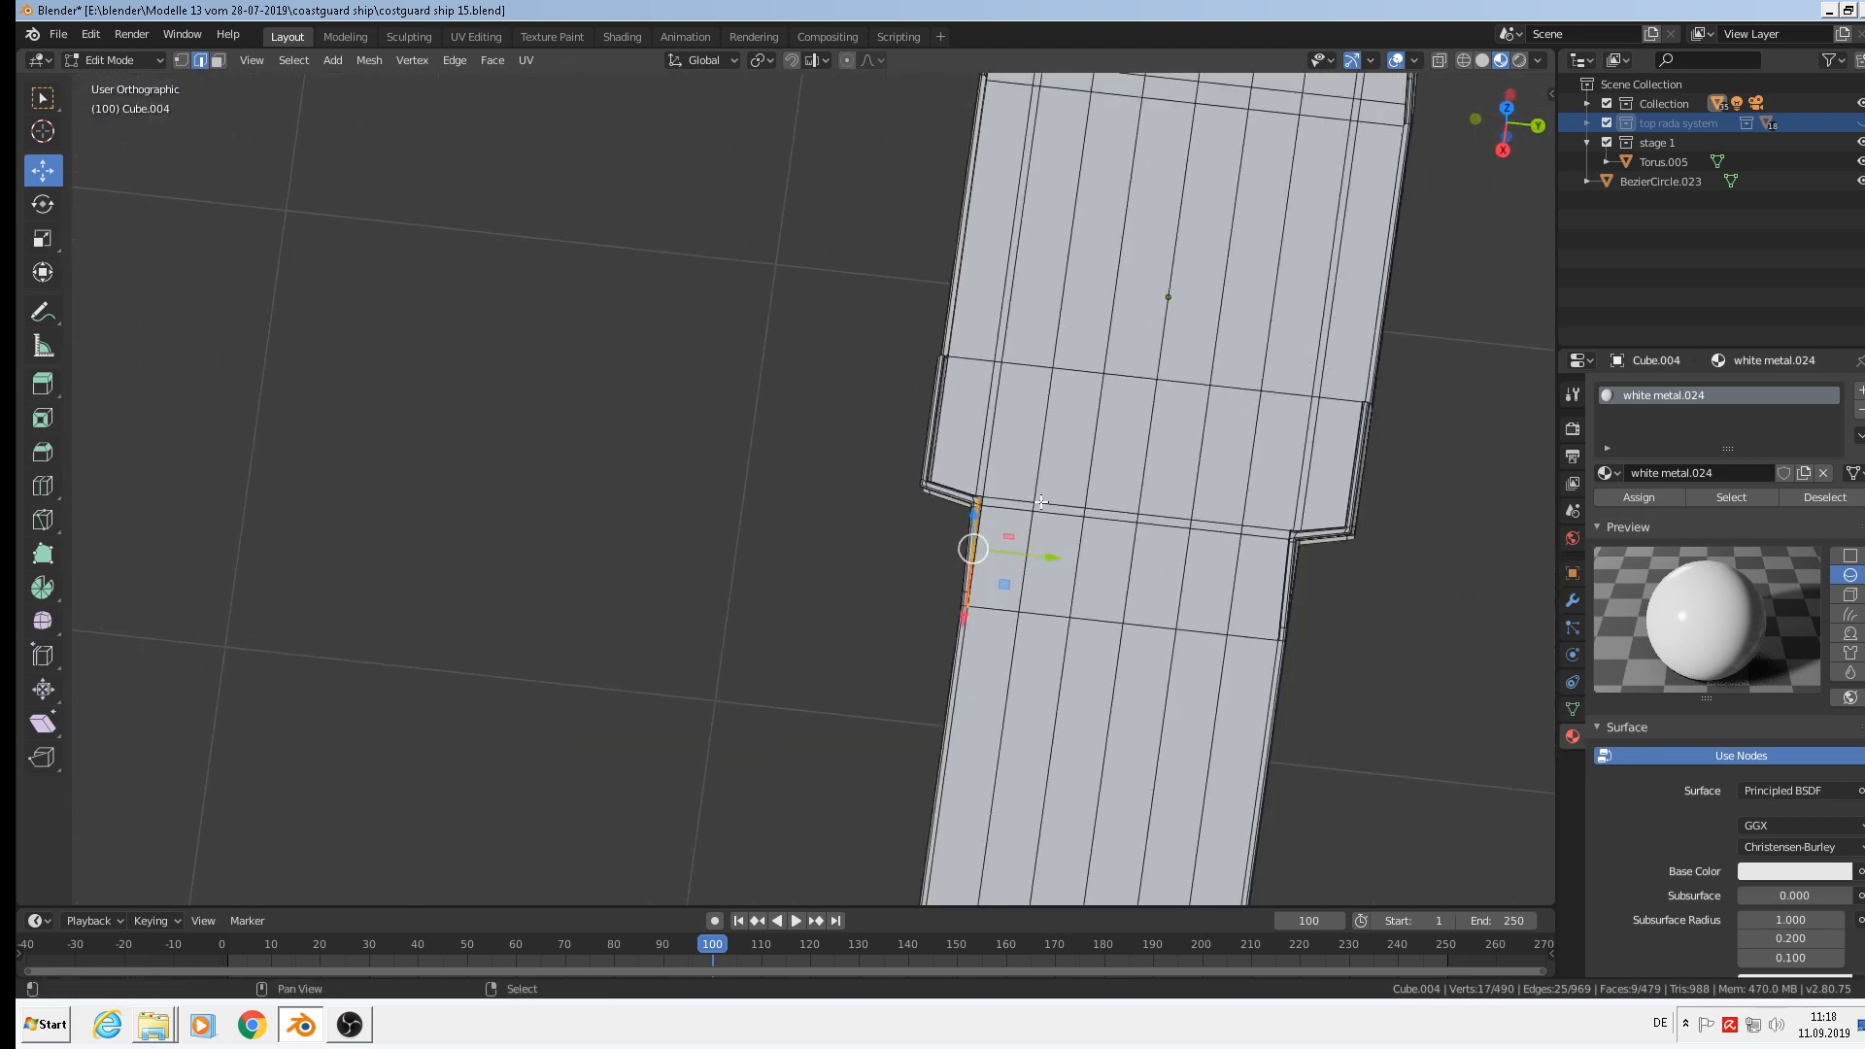
{"action": "middle_click_drag", "start_coordinate": [1040, 502], "coordinate": [892, 640], "text": "shift"}
{"action": "scroll", "coordinate": [949, 587], "scroll_direction": "down", "scroll_amount": 4}
{"action": "scroll", "coordinate": [954, 544], "scroll_direction": "up", "scroll_amount": 1}
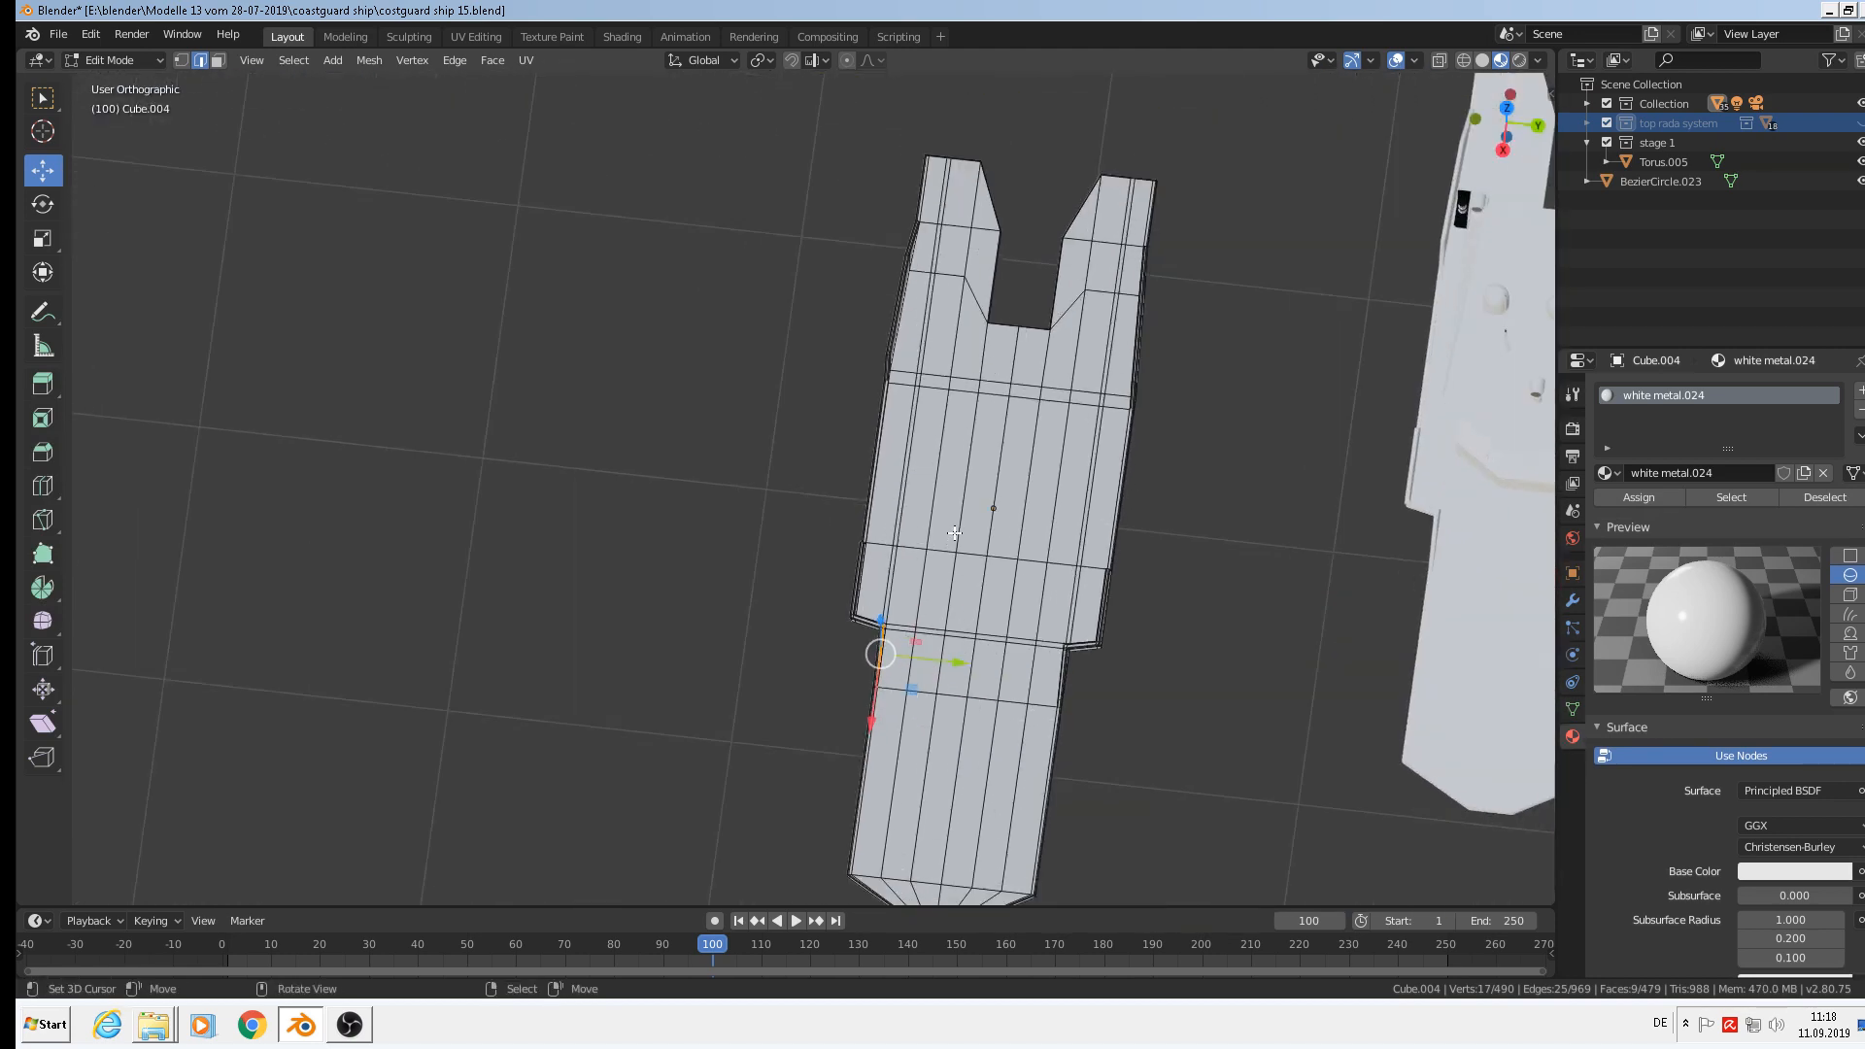
{"action": "middle_click_drag", "start_coordinate": [955, 532], "coordinate": [911, 608]}
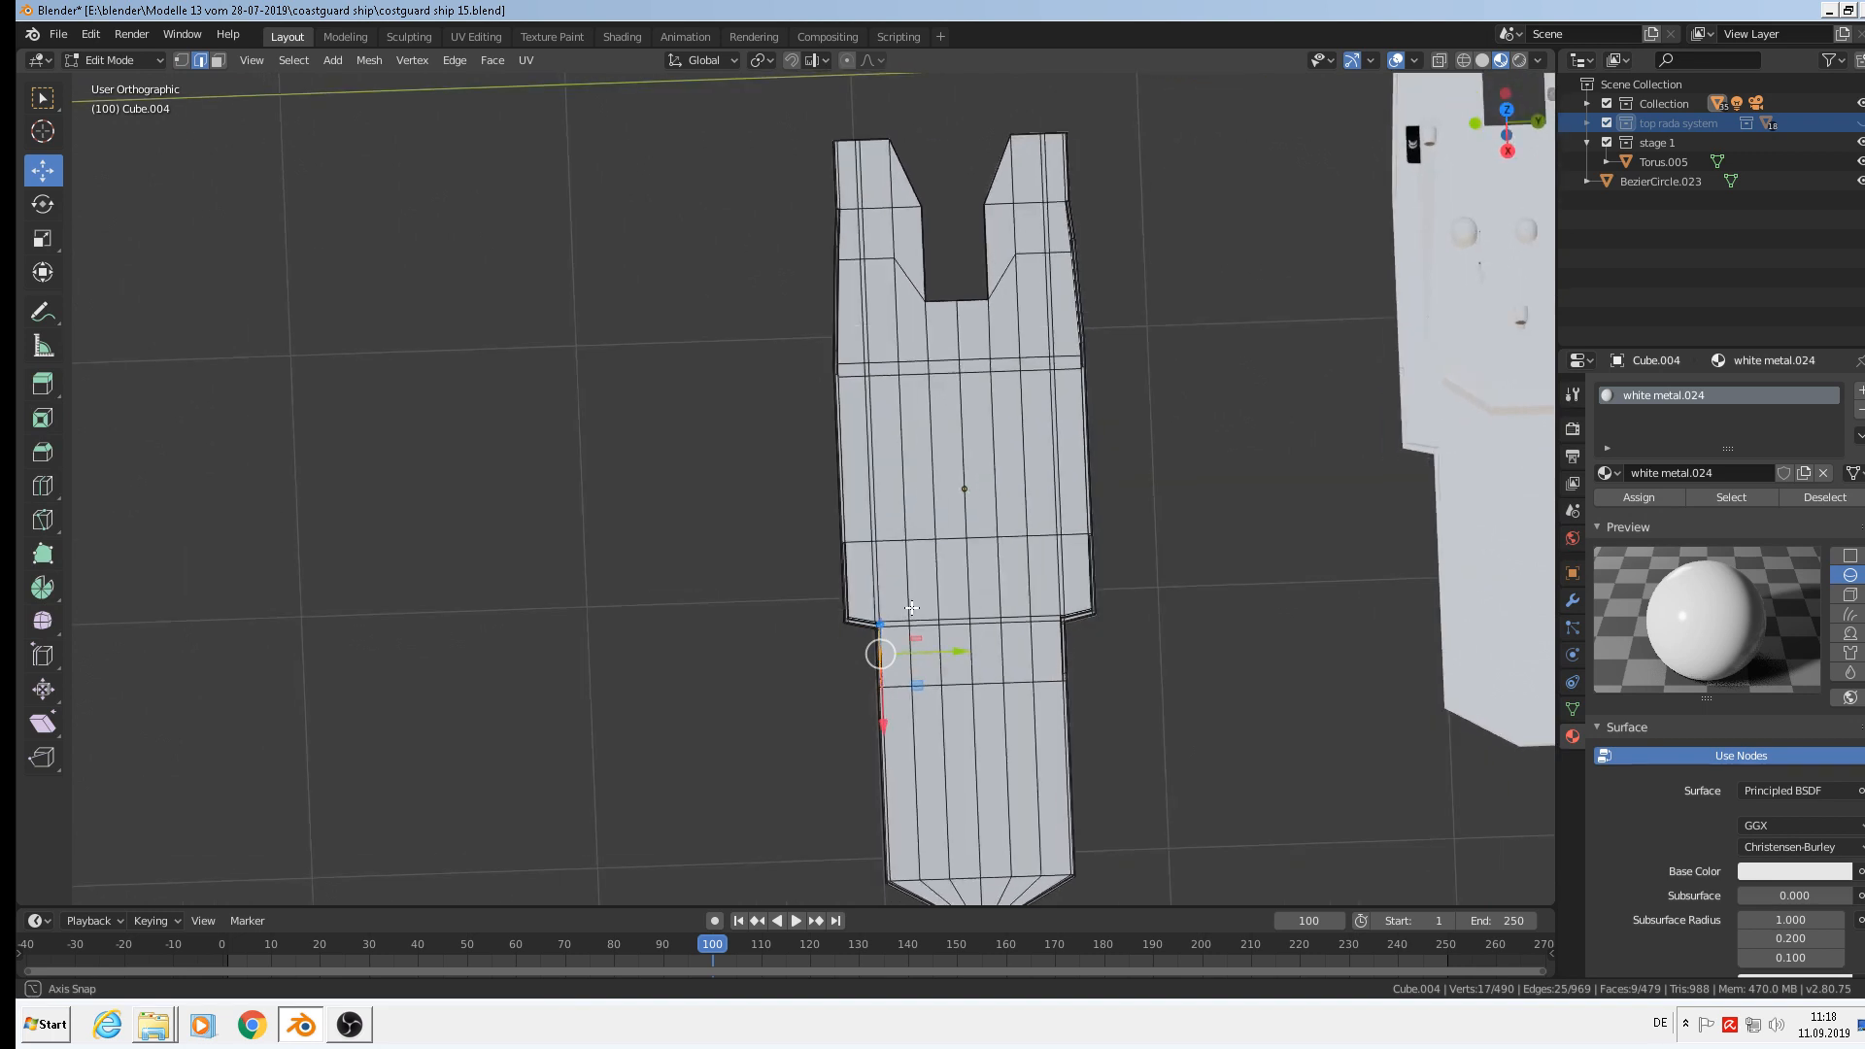
{"action": "left_click", "coordinate": [1436, 64]}
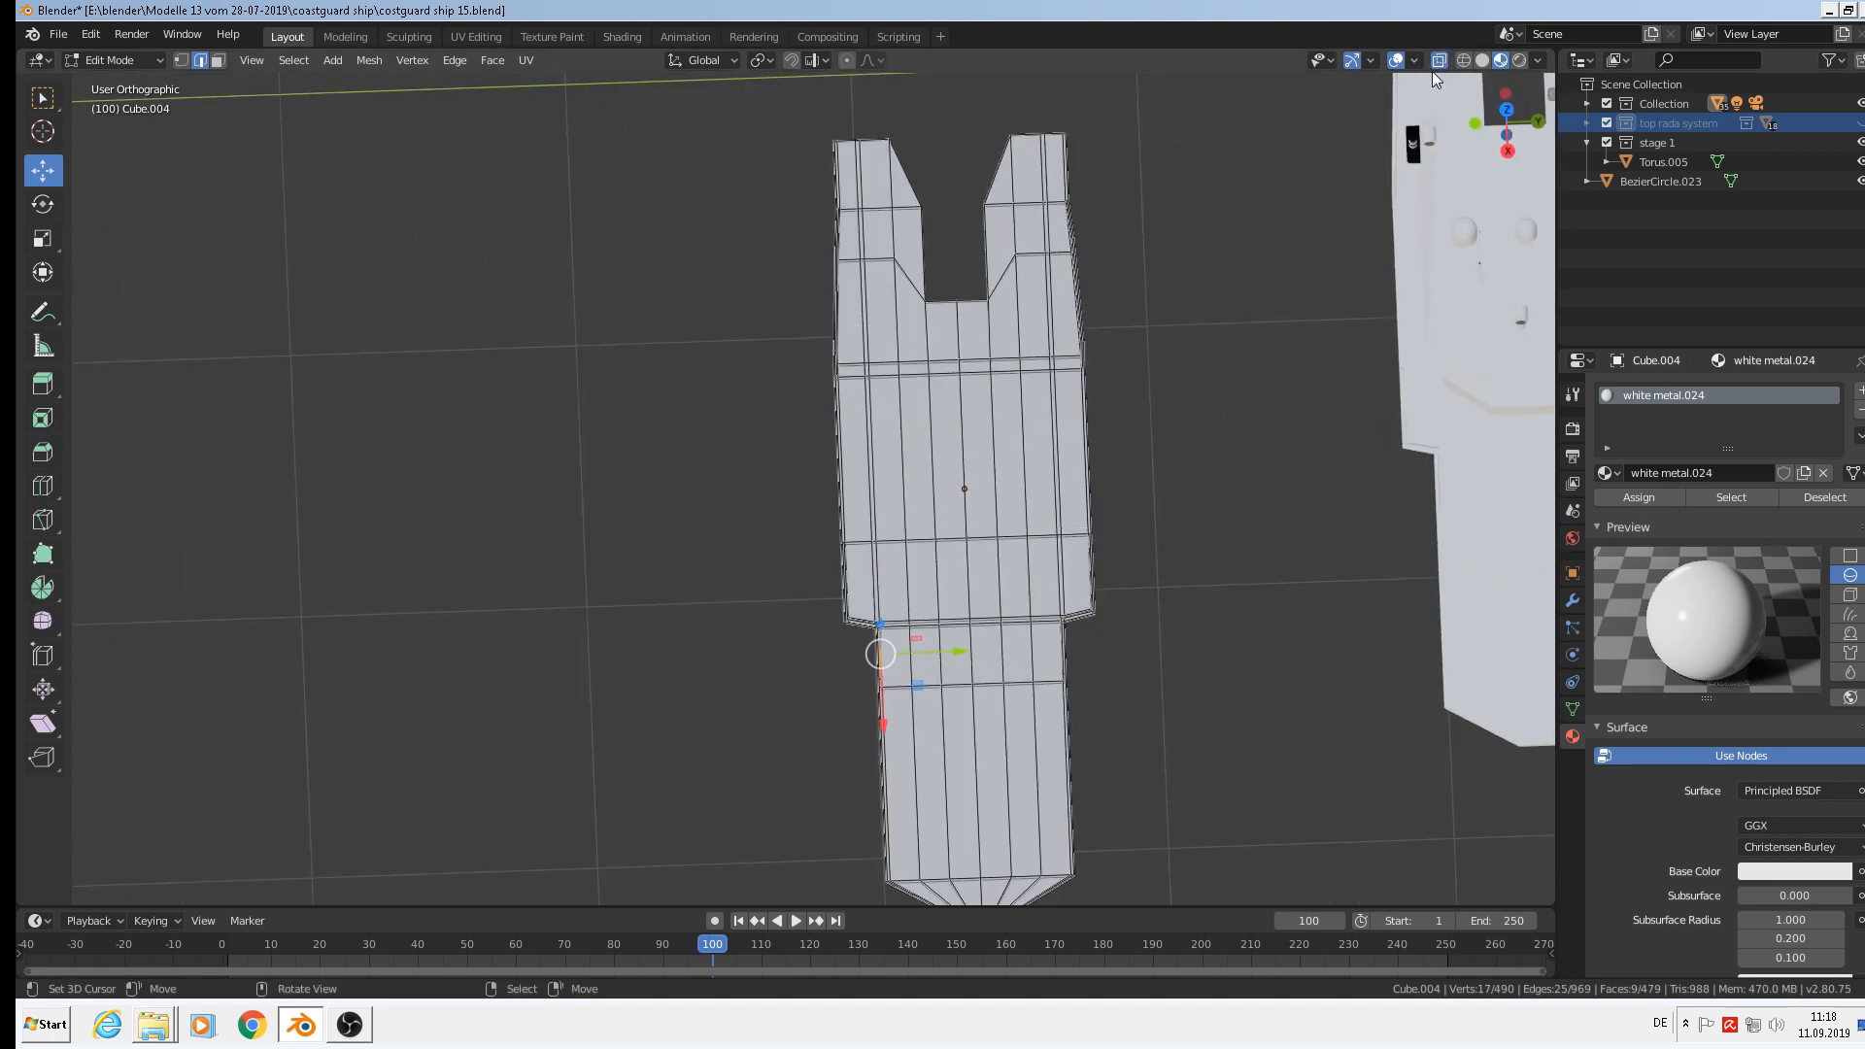
{"action": "left_click", "coordinate": [181, 60]}
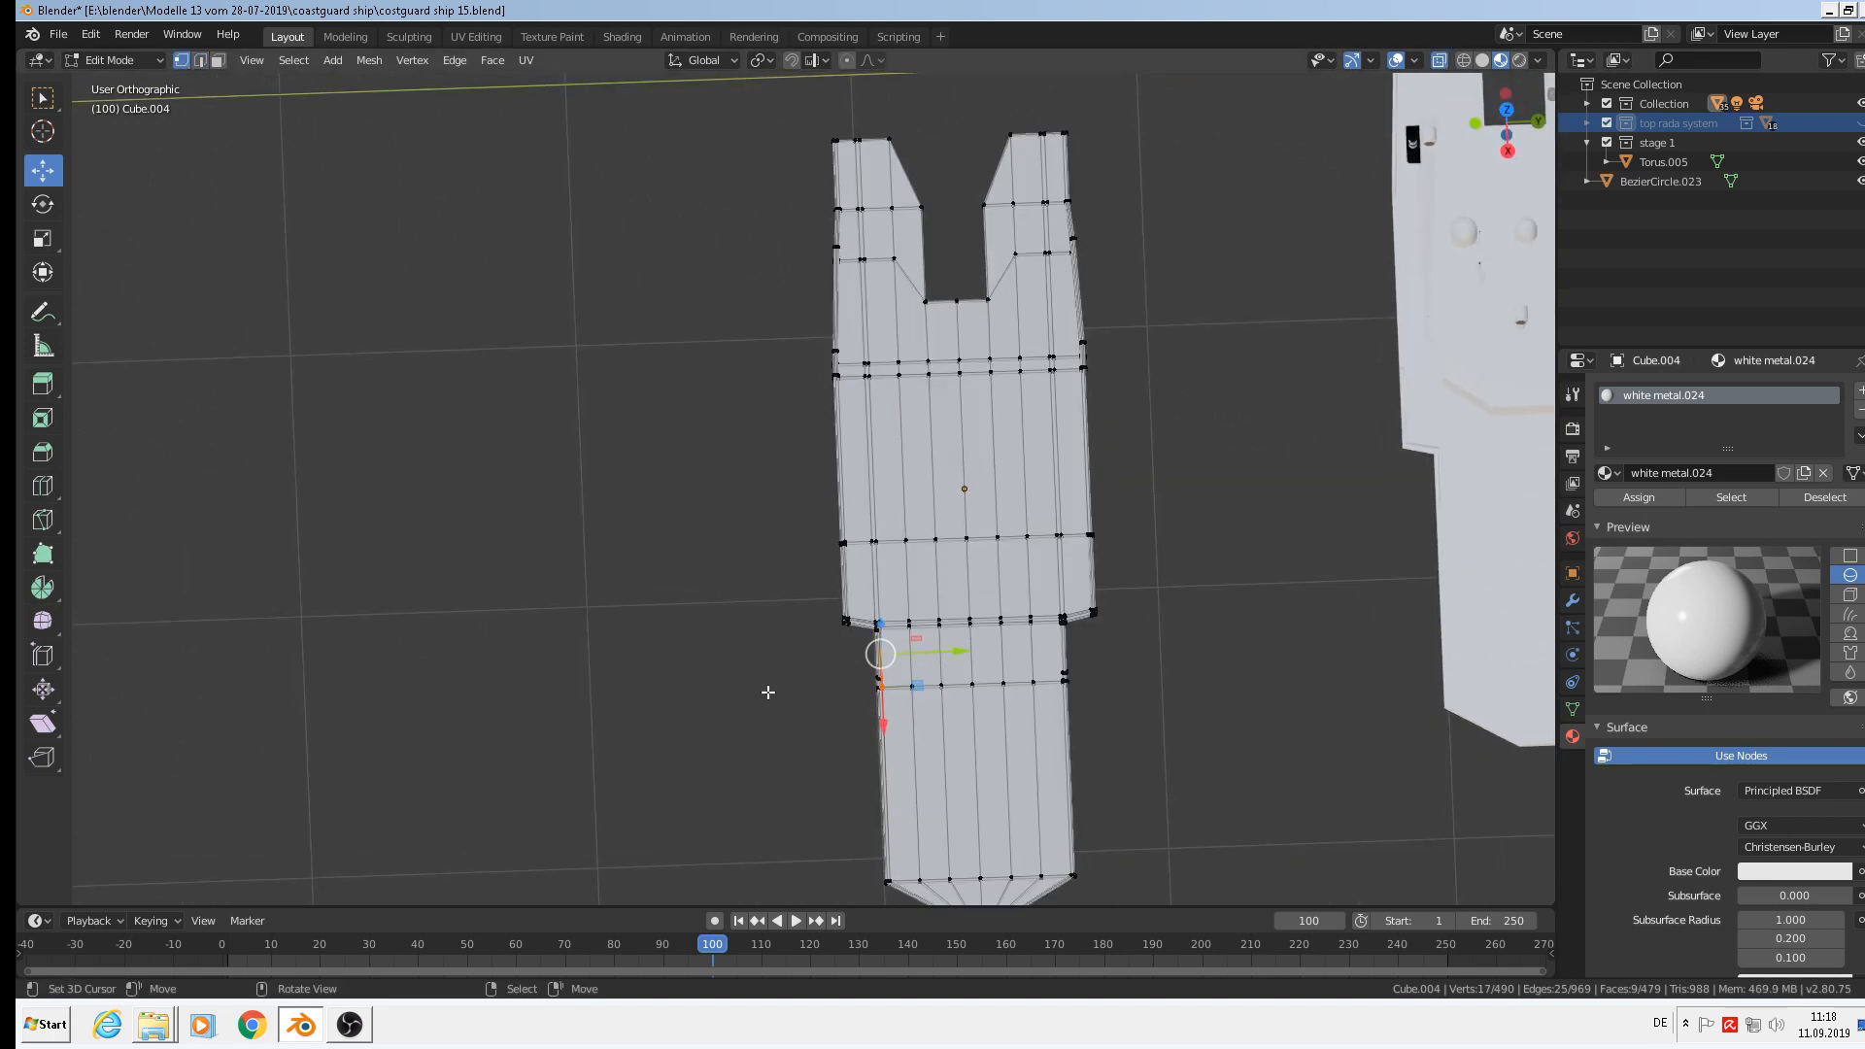
{"action": "key", "text": "alt+a"}
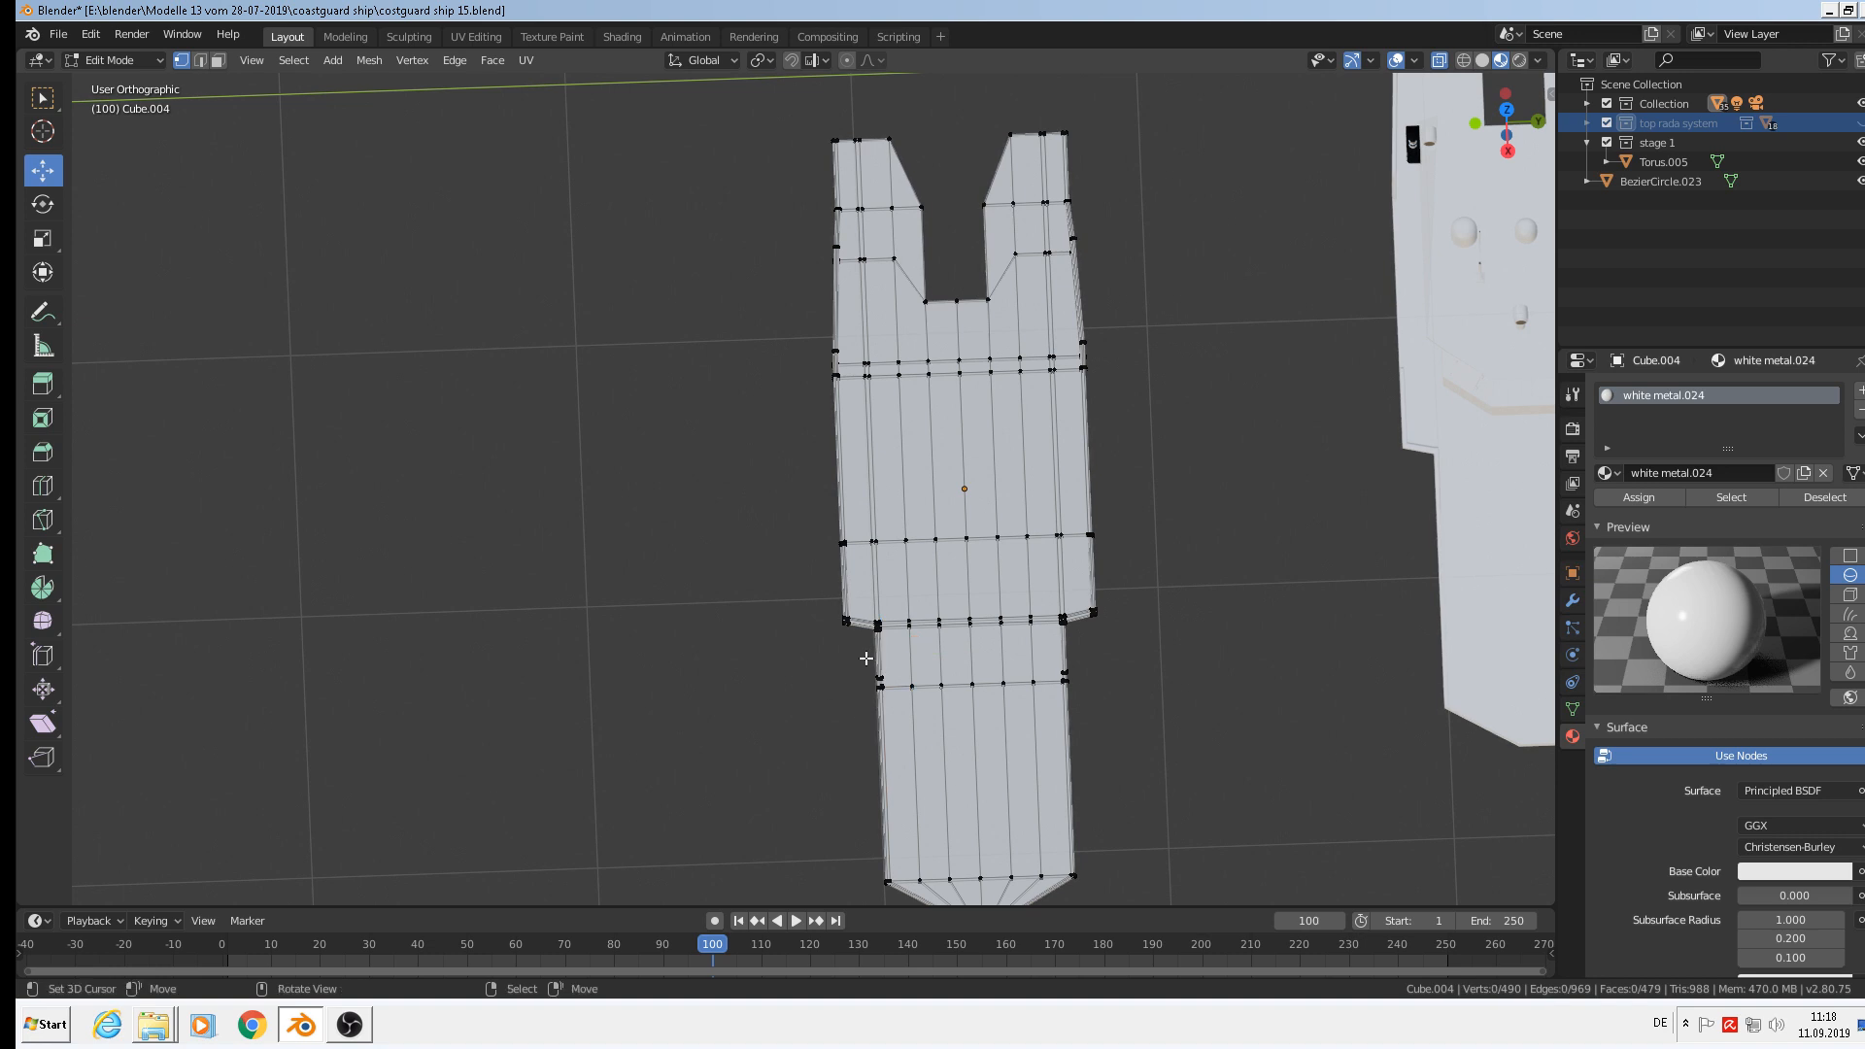
Delete the outer vertices with the bulwarks along the copied plate's starboard side, from the forward step to the stern.
{"action": "key", "text": "b"}
{"action": "left_click_drag", "start_coordinate": [863, 653], "coordinate": [848, 261]}
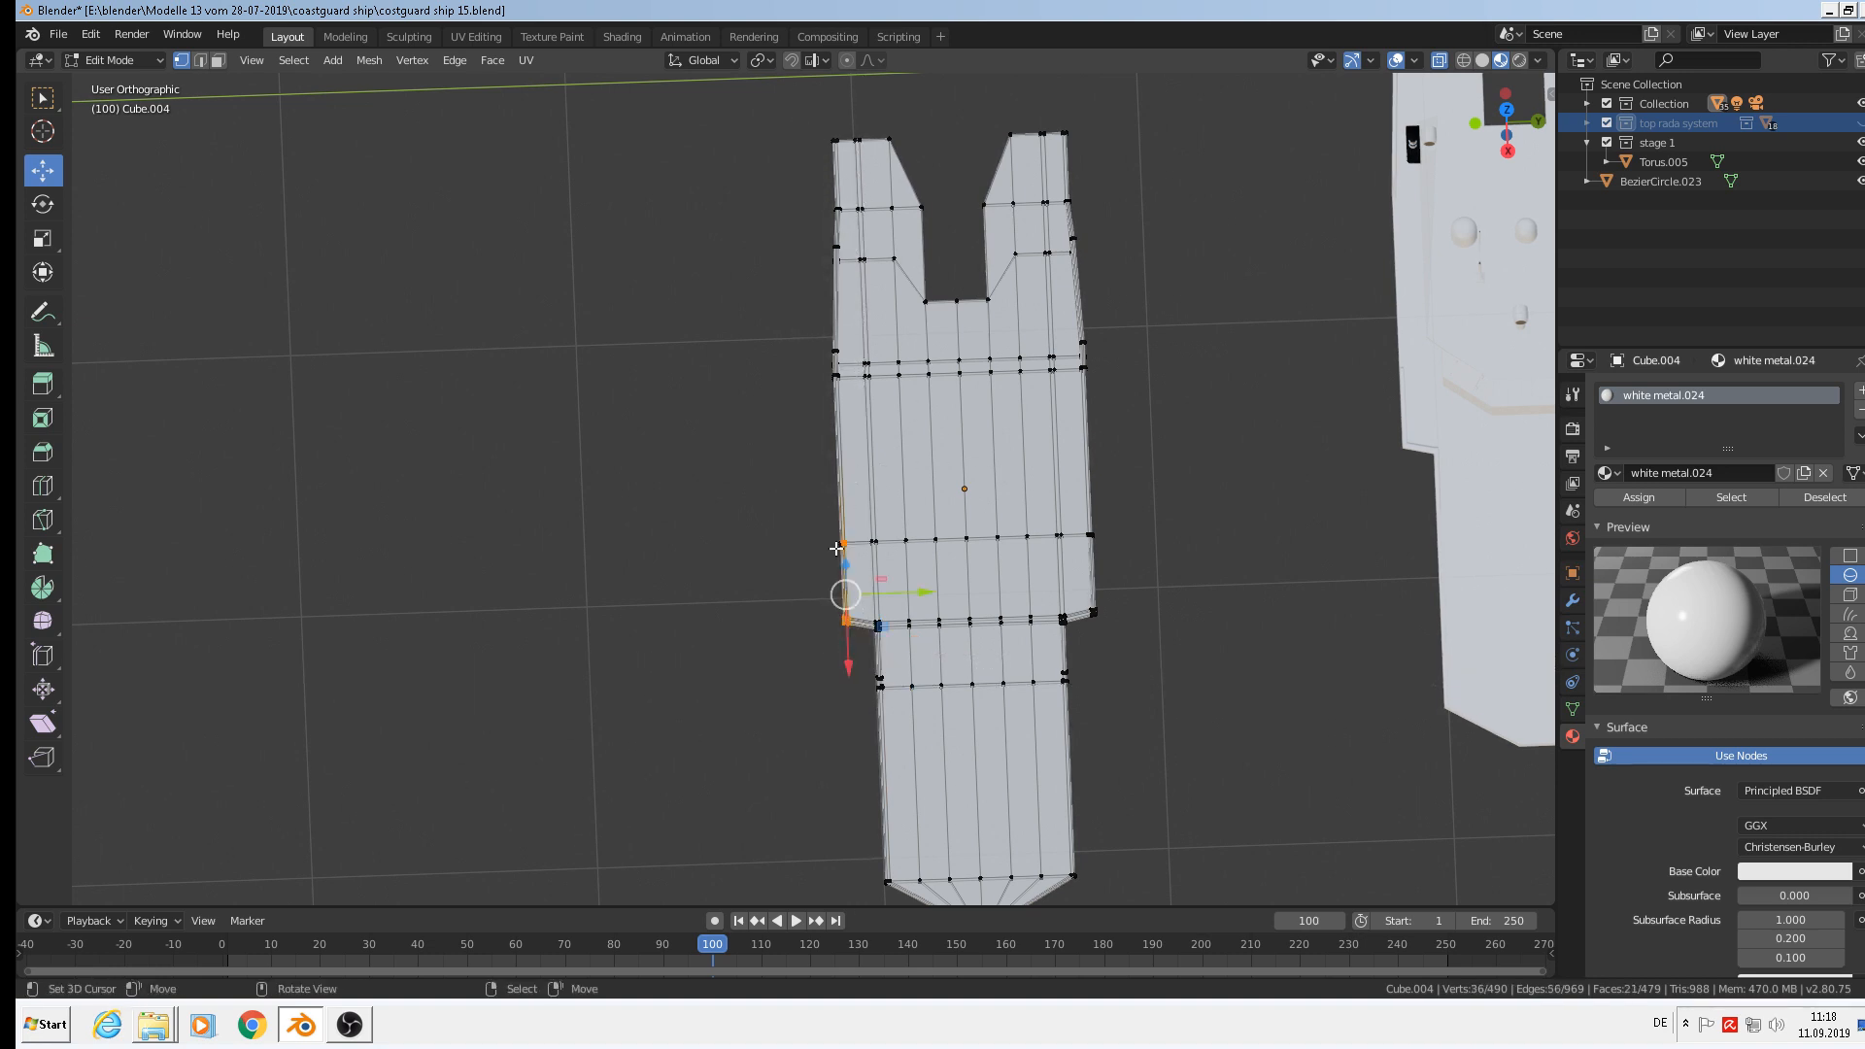
{"action": "key", "text": "c"}
{"action": "mouse_move", "coordinate": [828, 583]}
{"action": "left_mouse_down"}
{"action": "mouse_move", "coordinate": [843, 617]}
{"action": "mouse_move", "coordinate": [820, 301]}
{"action": "mouse_move", "coordinate": [833, 125]}
{"action": "left_mouse_up"}
{"action": "right_click", "coordinate": [833, 124]}
{"action": "key", "text": "x"}
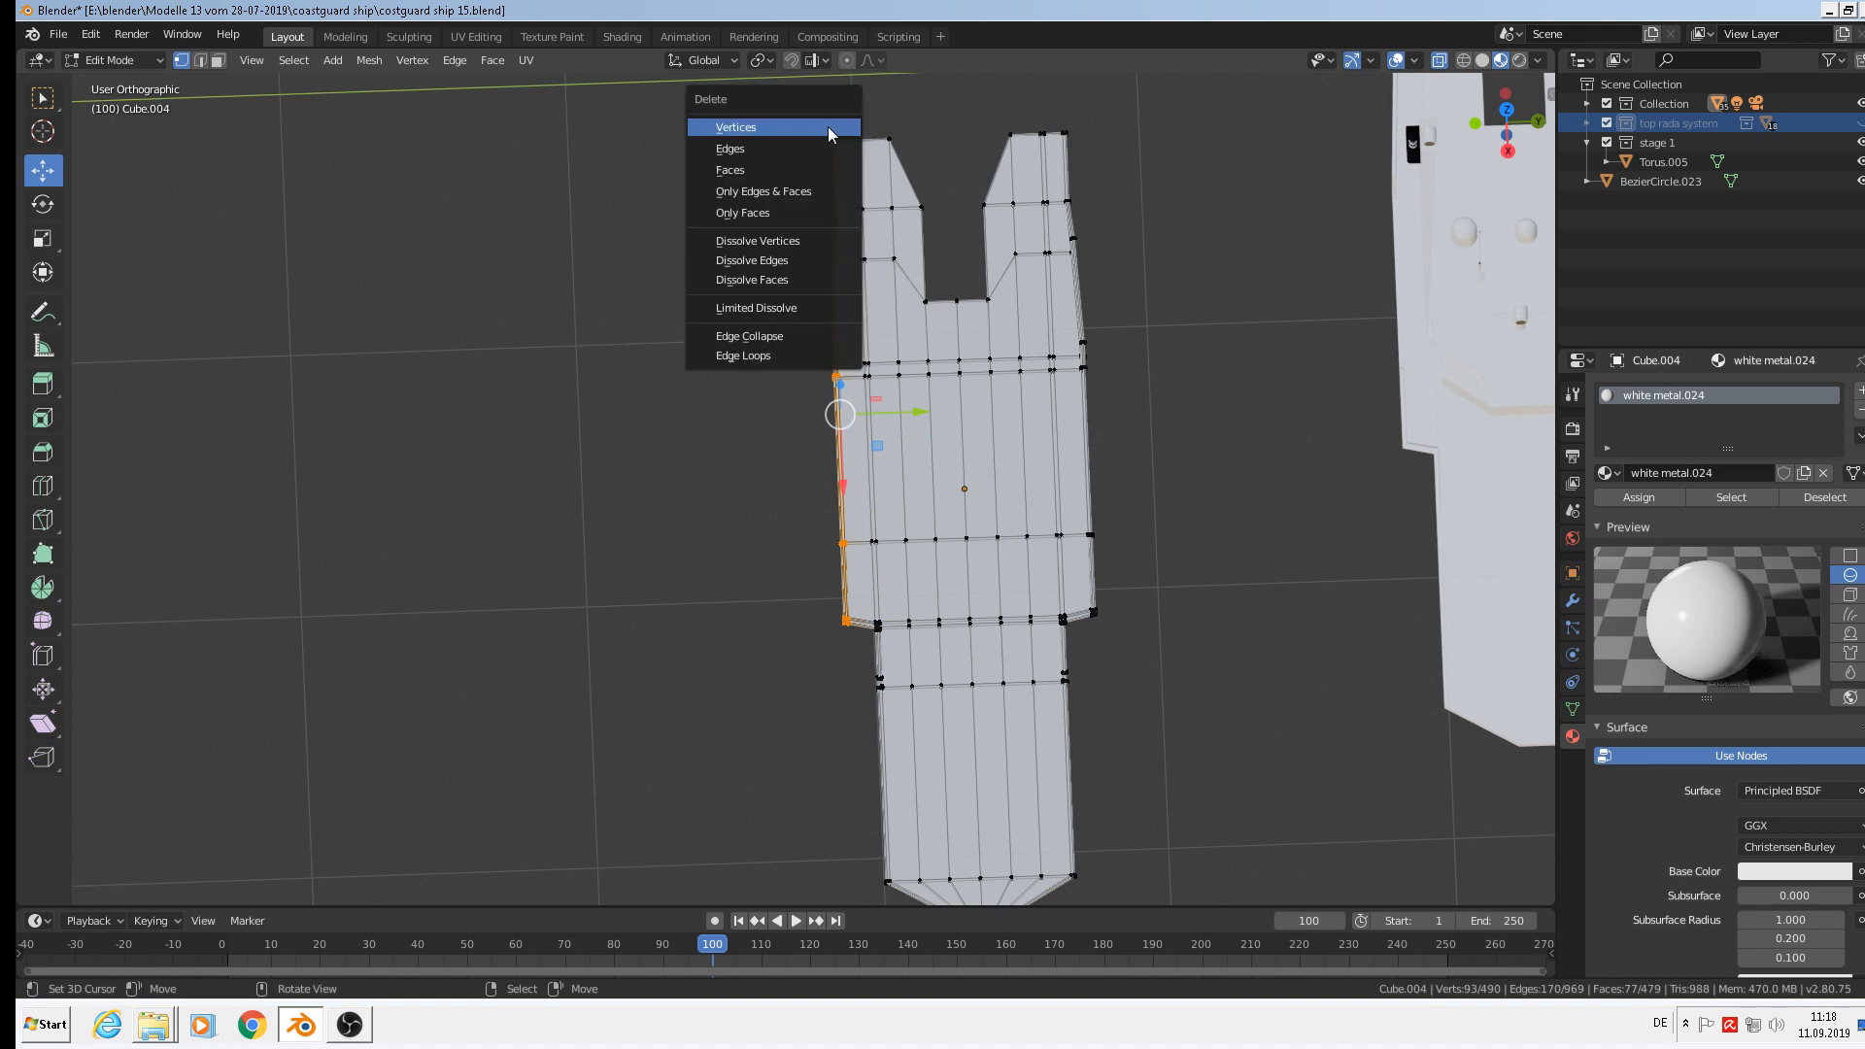
{"action": "left_click", "coordinate": [833, 129]}
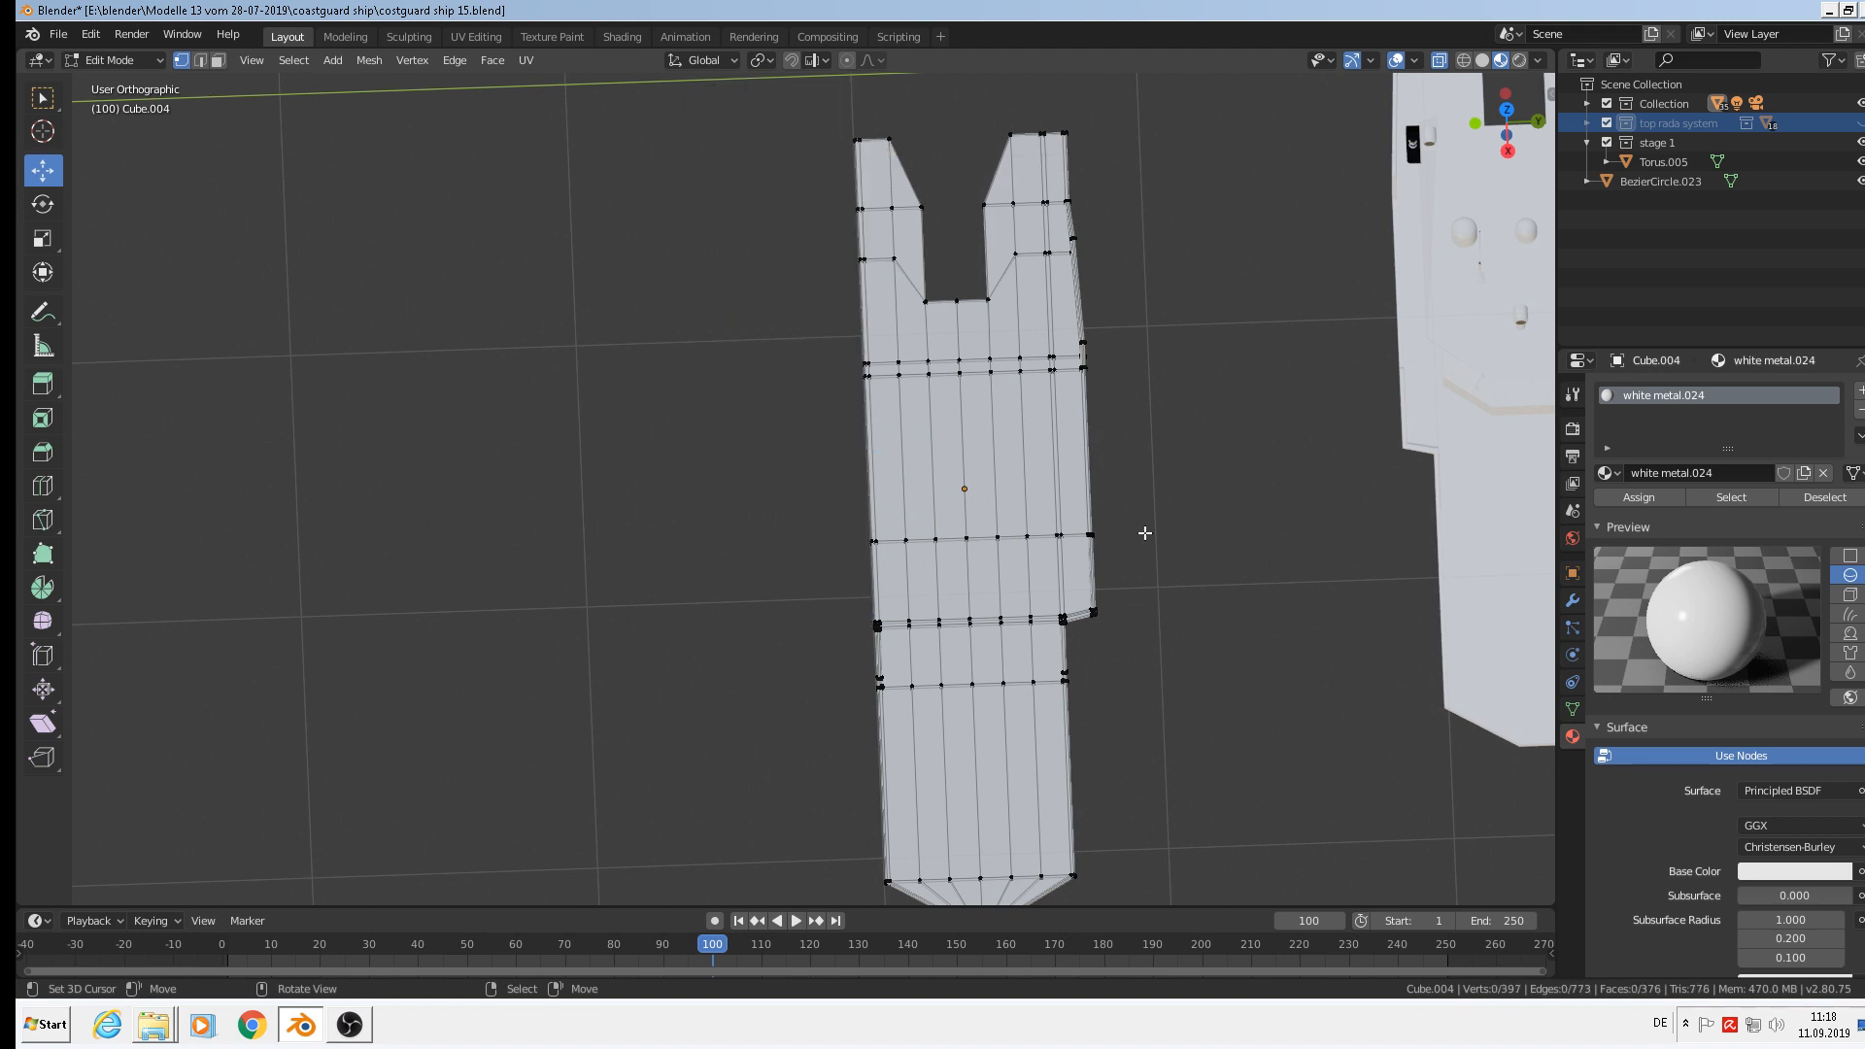
Delete the matching outer bulwark vertices along the copied plate's port side.
{"action": "key", "text": "c"}
{"action": "mouse_move", "coordinate": [1107, 617]}
{"action": "left_mouse_down"}
{"action": "mouse_move", "coordinate": [1069, 142]}
{"action": "mouse_move", "coordinate": [1030, 134]}
{"action": "mouse_move", "coordinate": [1044, 269]}
{"action": "left_mouse_up"}
{"action": "right_click", "coordinate": [1044, 269]}
{"action": "key", "text": "x"}
{"action": "left_click", "coordinate": [1145, 281]}
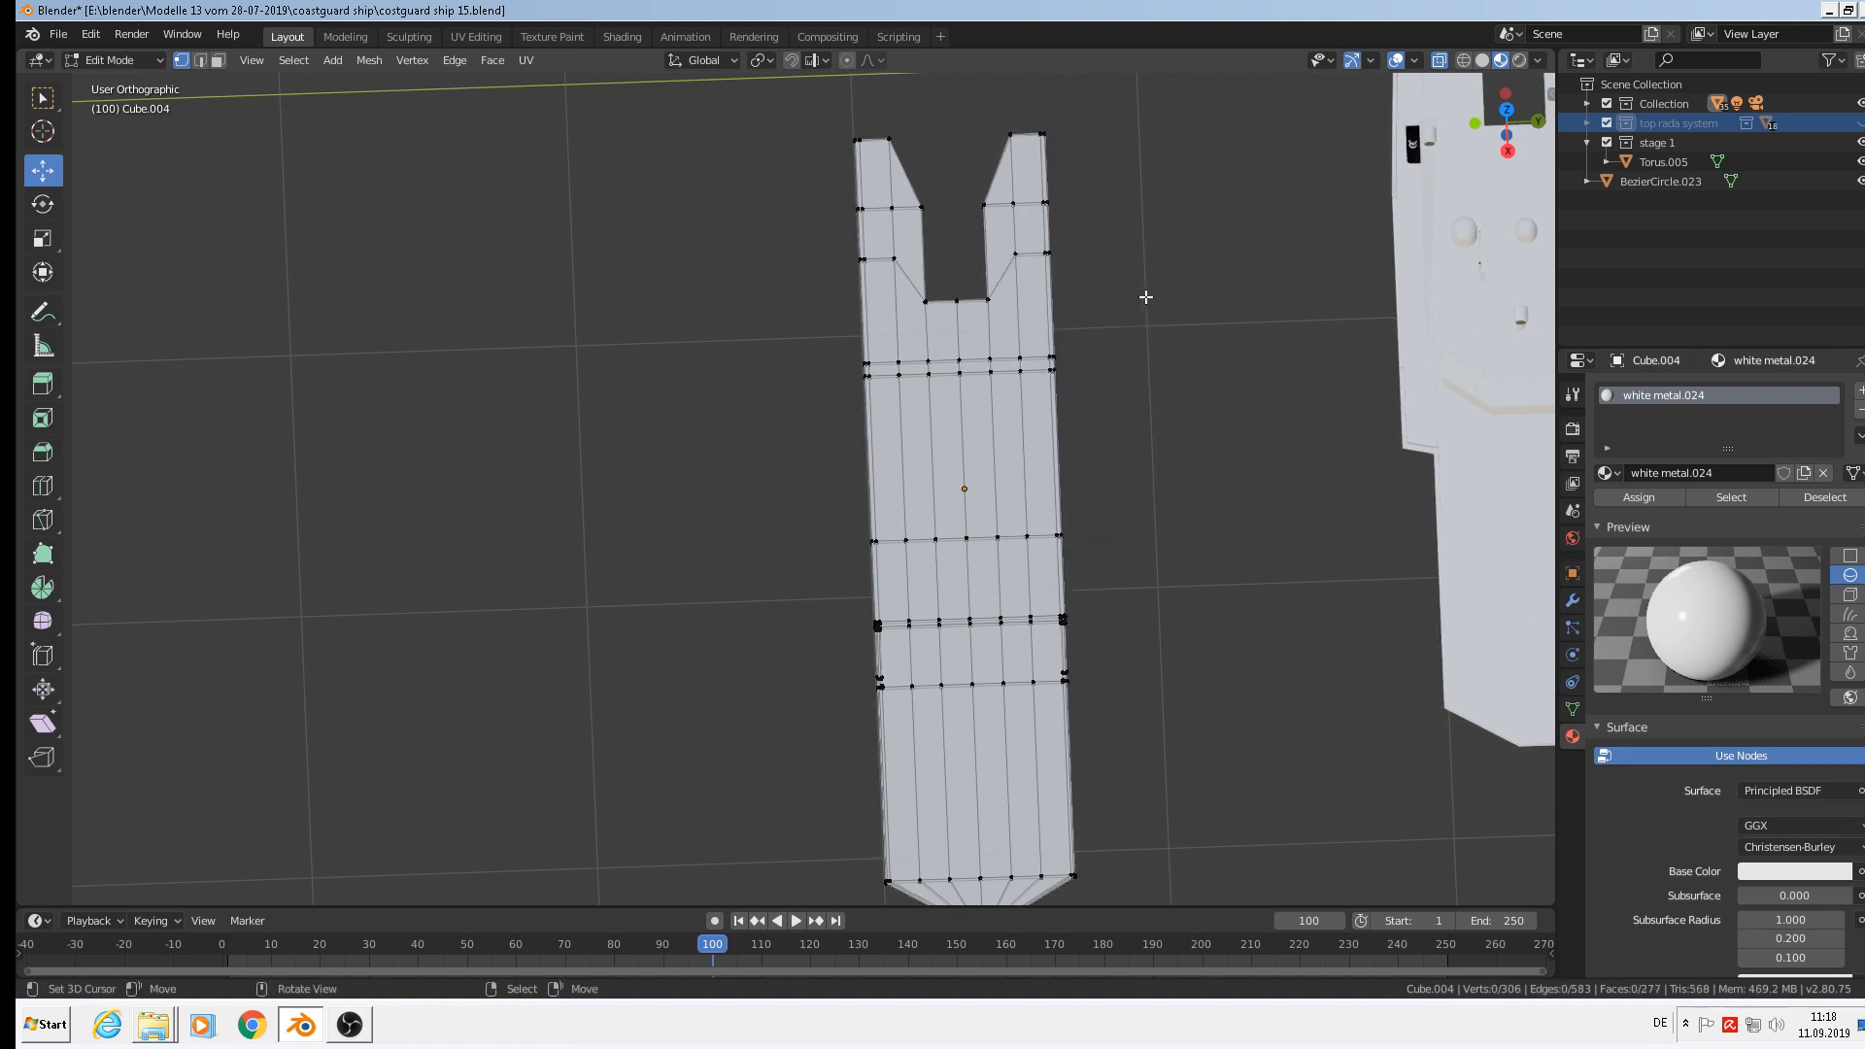
Delete the peak vertices of the forward bulwark slopes still rising above the copied plate.
{"action": "key", "text": "Tab"}
{"action": "middle_click_drag", "start_coordinate": [1100, 691], "coordinate": [1141, 505]}
{"action": "key", "text": "Tab"}
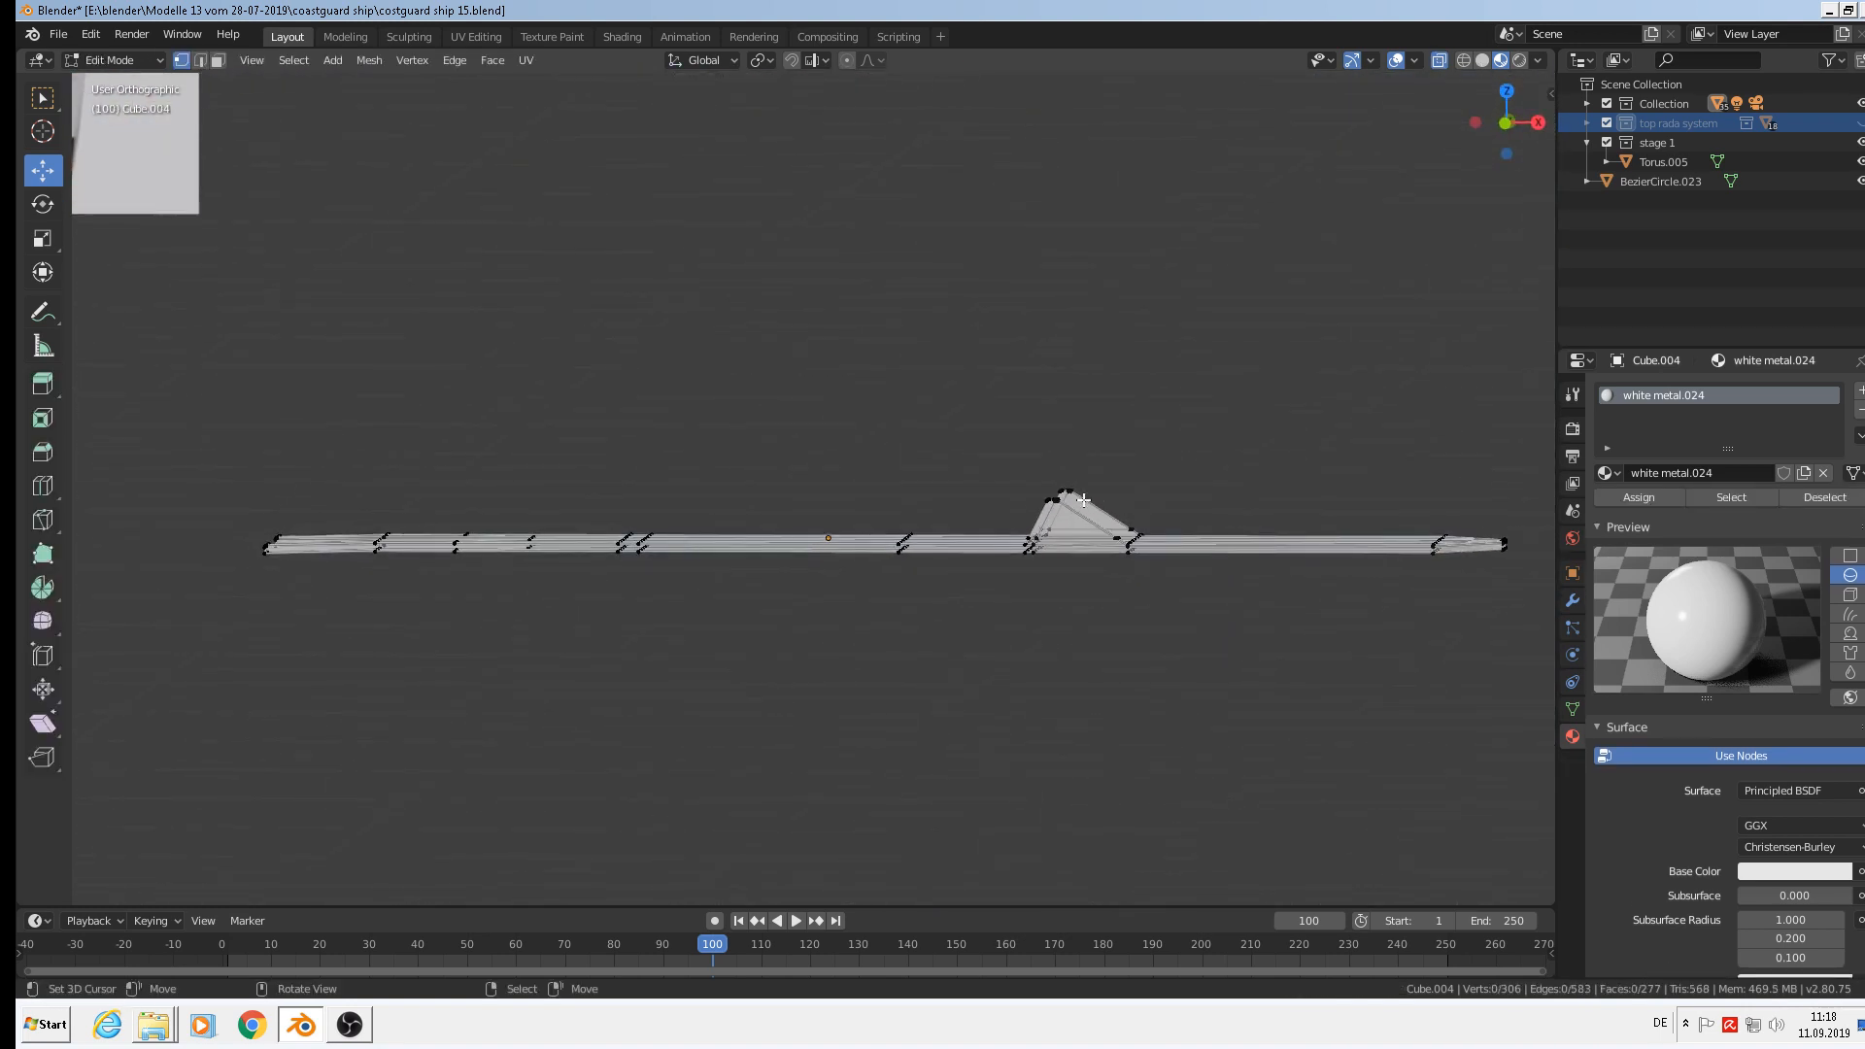
{"action": "key", "text": "c"}
{"action": "left_click", "coordinate": [1065, 490]}
{"action": "right_click", "coordinate": [1066, 493]}
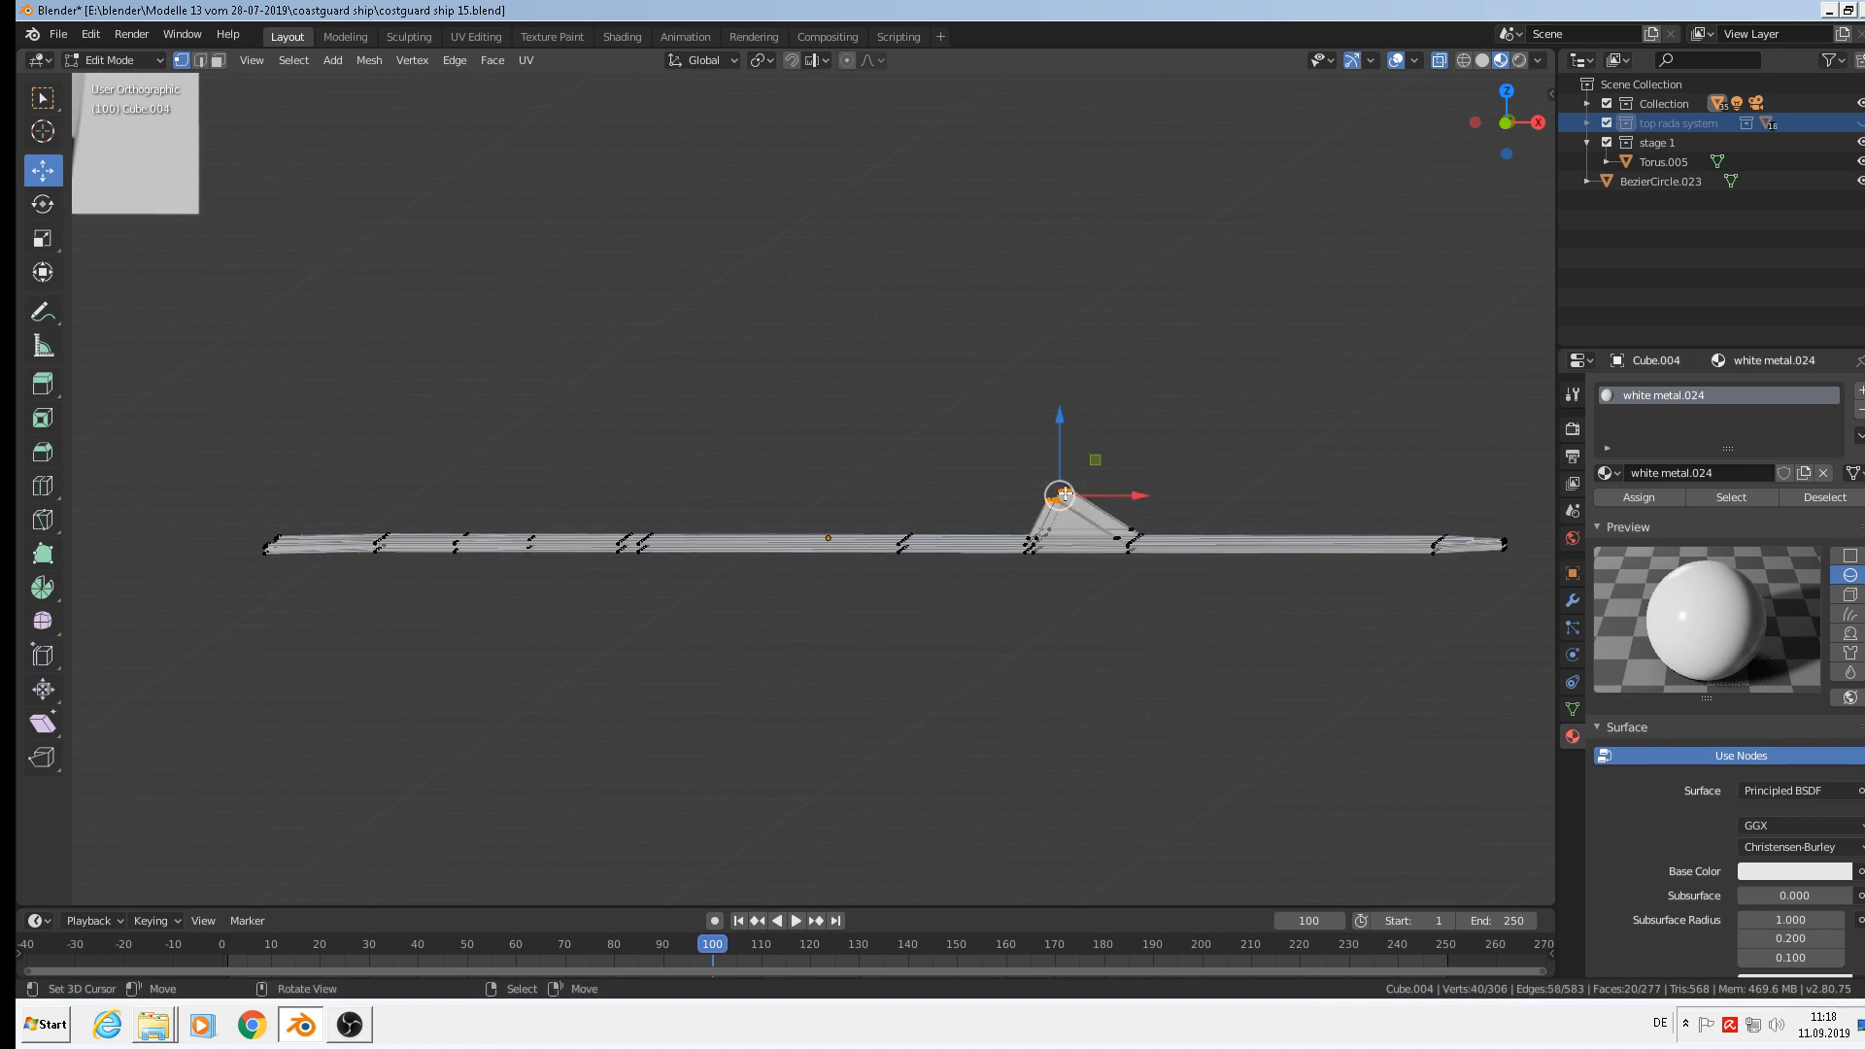
{"action": "key", "text": "x"}
{"action": "left_click", "coordinate": [1066, 493]}
{"action": "middle_click_drag", "start_coordinate": [1065, 493], "coordinate": [1137, 471]}
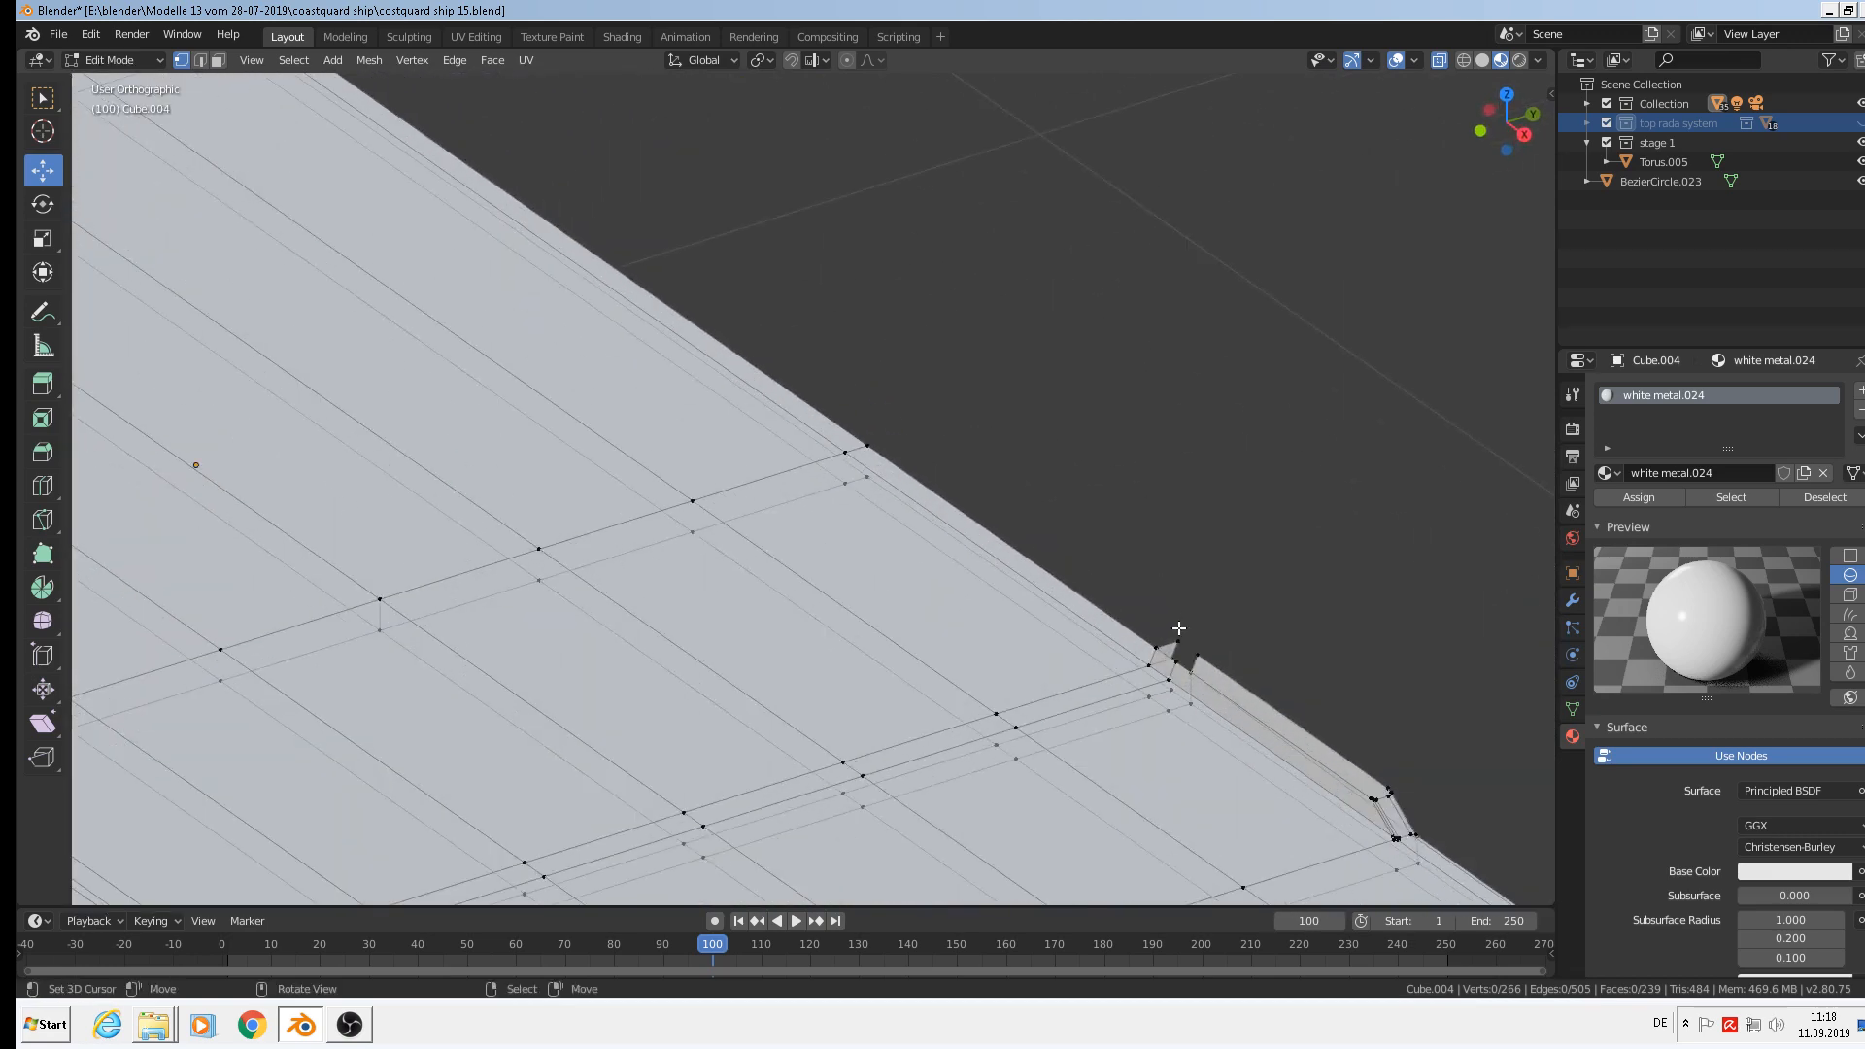
Delete the raised upper vertices of the leftover bulwark stub on the copied plate's port side.
{"action": "middle_click_drag", "start_coordinate": [1180, 629], "coordinate": [1208, 534]}
{"action": "key", "text": "c"}
{"action": "left_click", "coordinate": [1216, 529]}
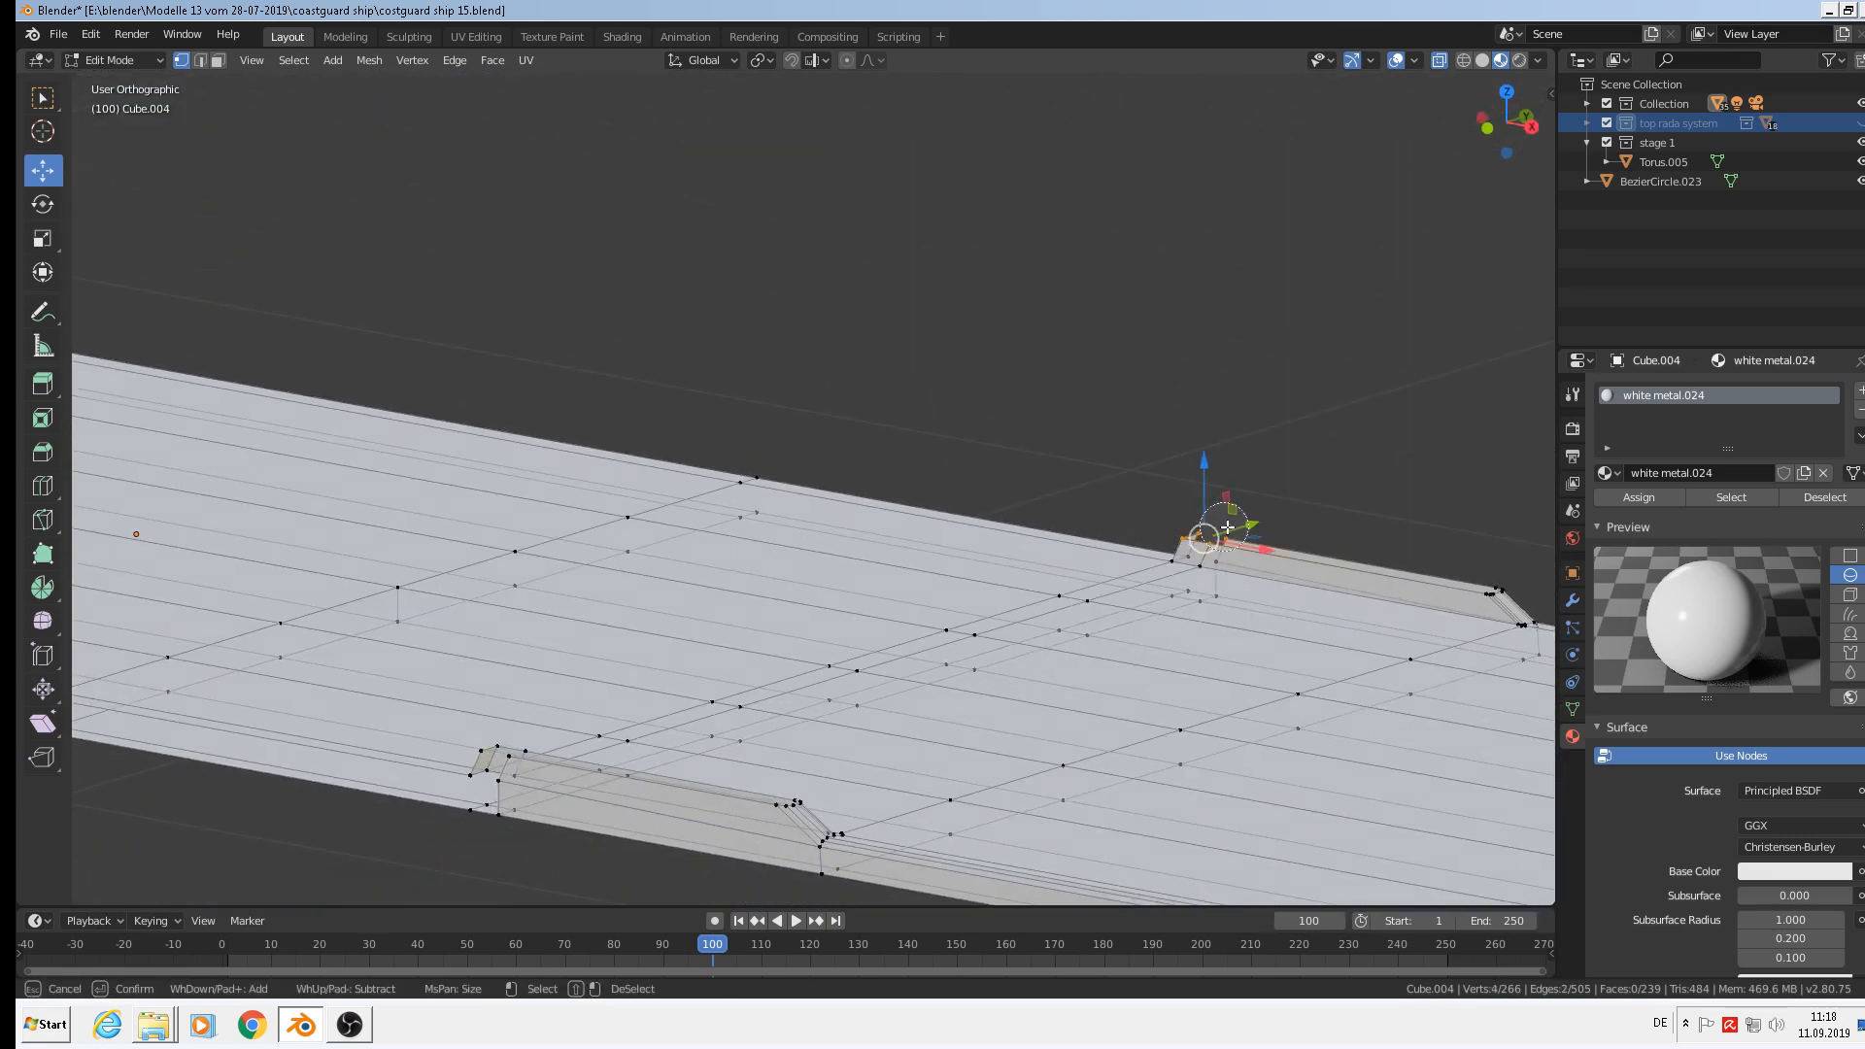
{"action": "right_click", "coordinate": [1230, 527]}
{"action": "middle_click_drag", "start_coordinate": [1452, 561], "coordinate": [1279, 494], "text": "shift"}
{"action": "key", "text": "c"}
{"action": "left_click", "coordinate": [1312, 515]}
{"action": "right_click", "coordinate": [1312, 515]}
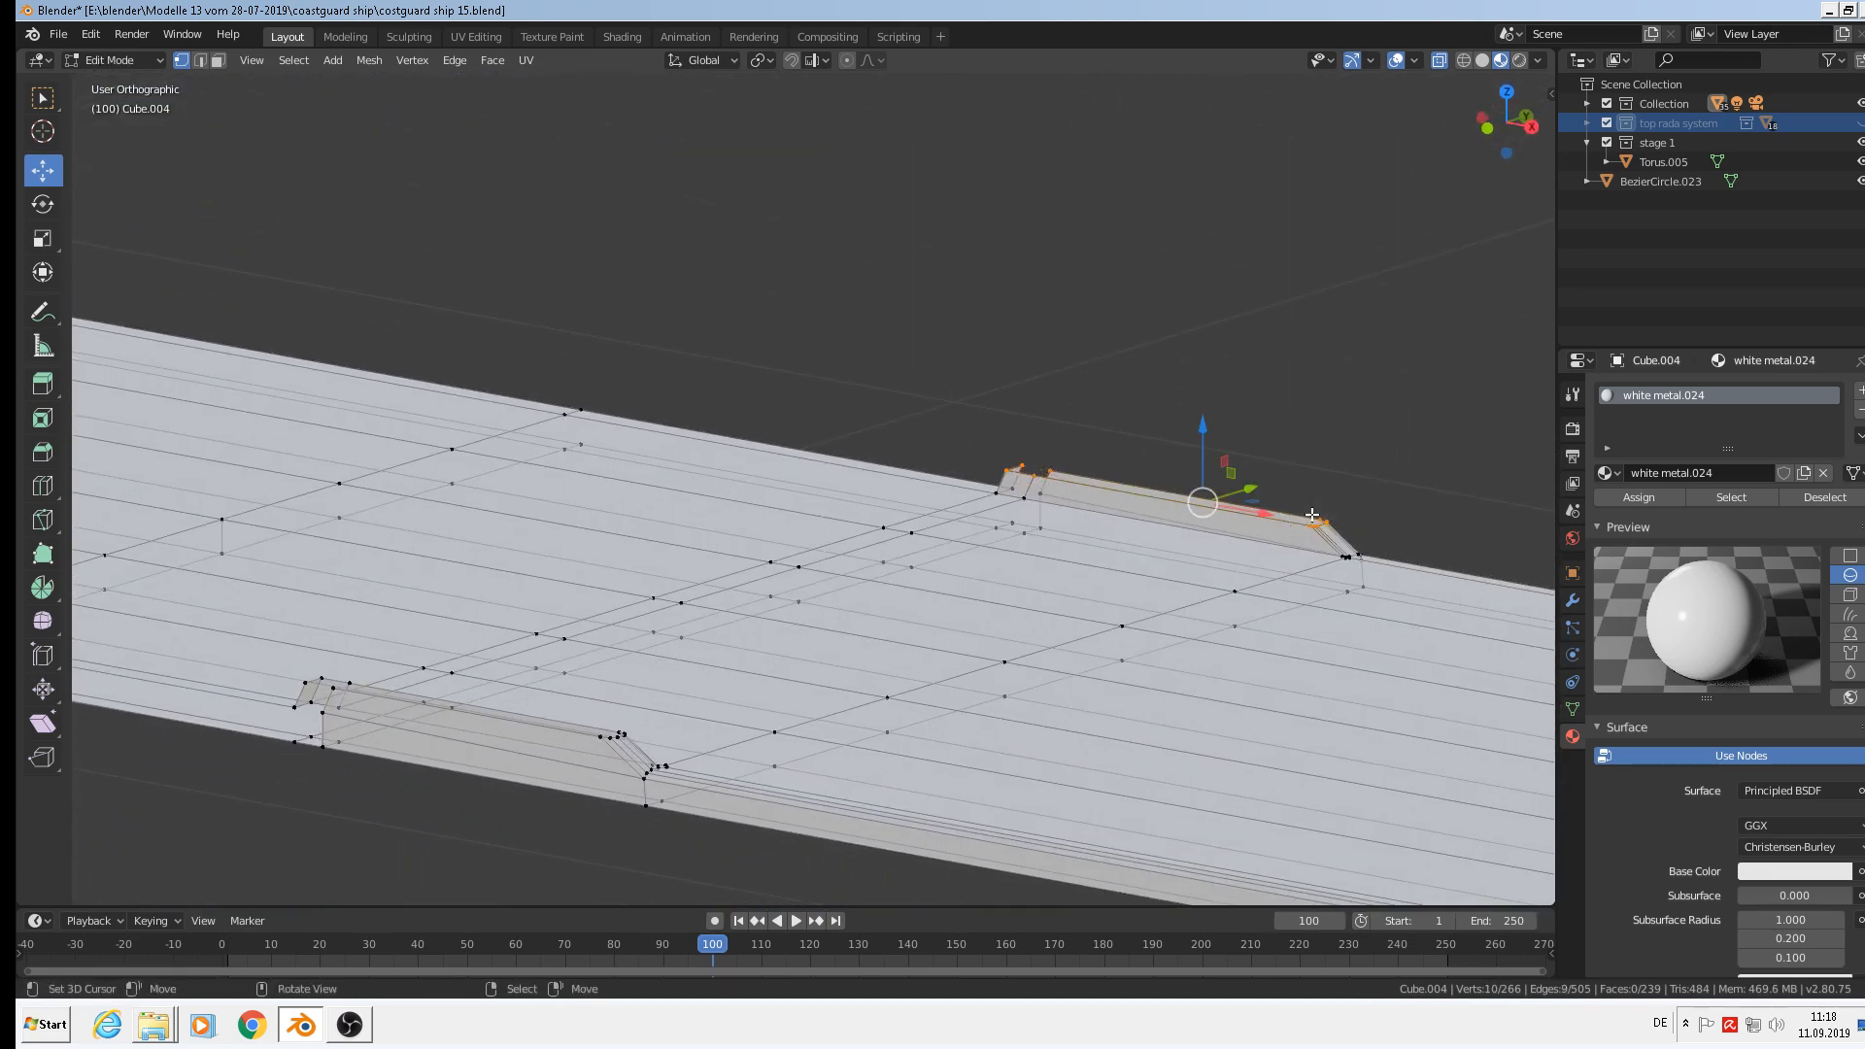
{"action": "key", "text": "x"}
{"action": "left_click", "coordinate": [1312, 515]}
{"action": "scroll", "coordinate": [1198, 529], "scroll_direction": "down", "scroll_amount": 4}
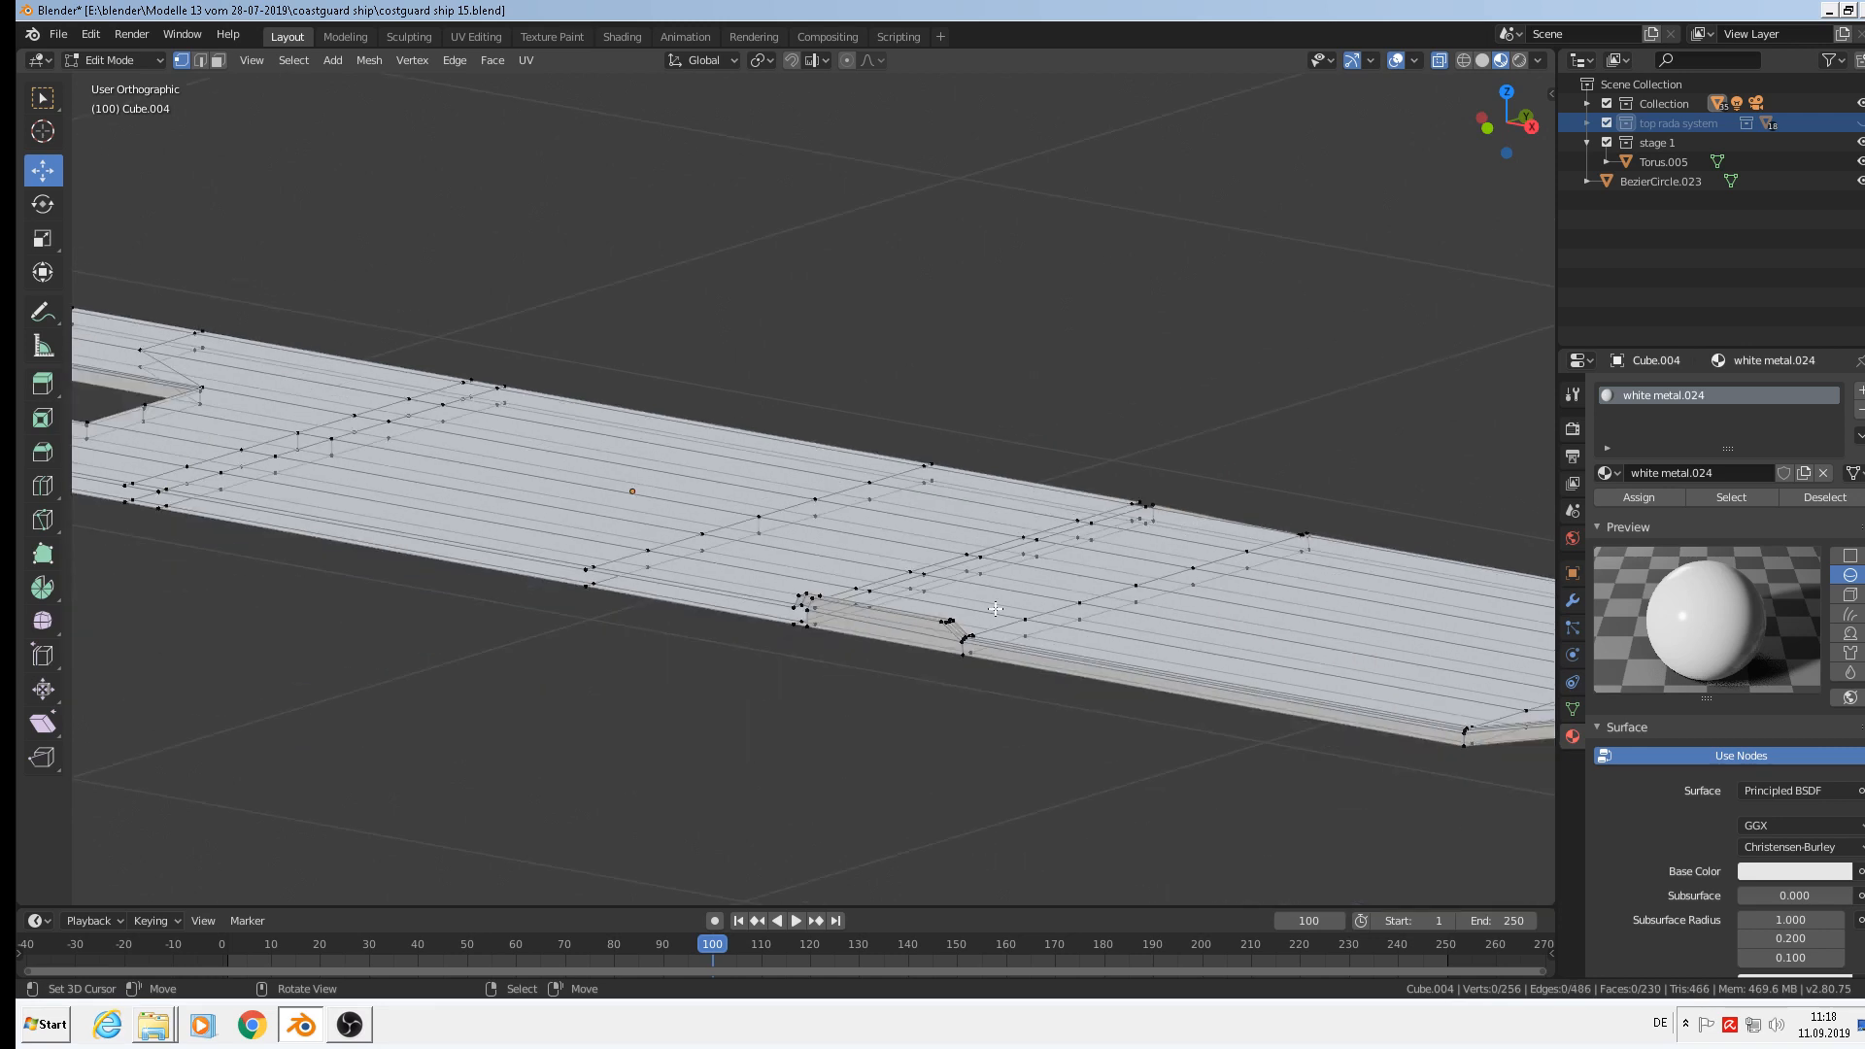
Delete the raised upper vertices of the leftover bulwark stub on the copied plate's starboard side.
{"action": "scroll", "coordinate": [962, 612], "scroll_direction": "up", "scroll_amount": 2}
{"action": "key", "text": "c"}
{"action": "left_click", "coordinate": [960, 625]}
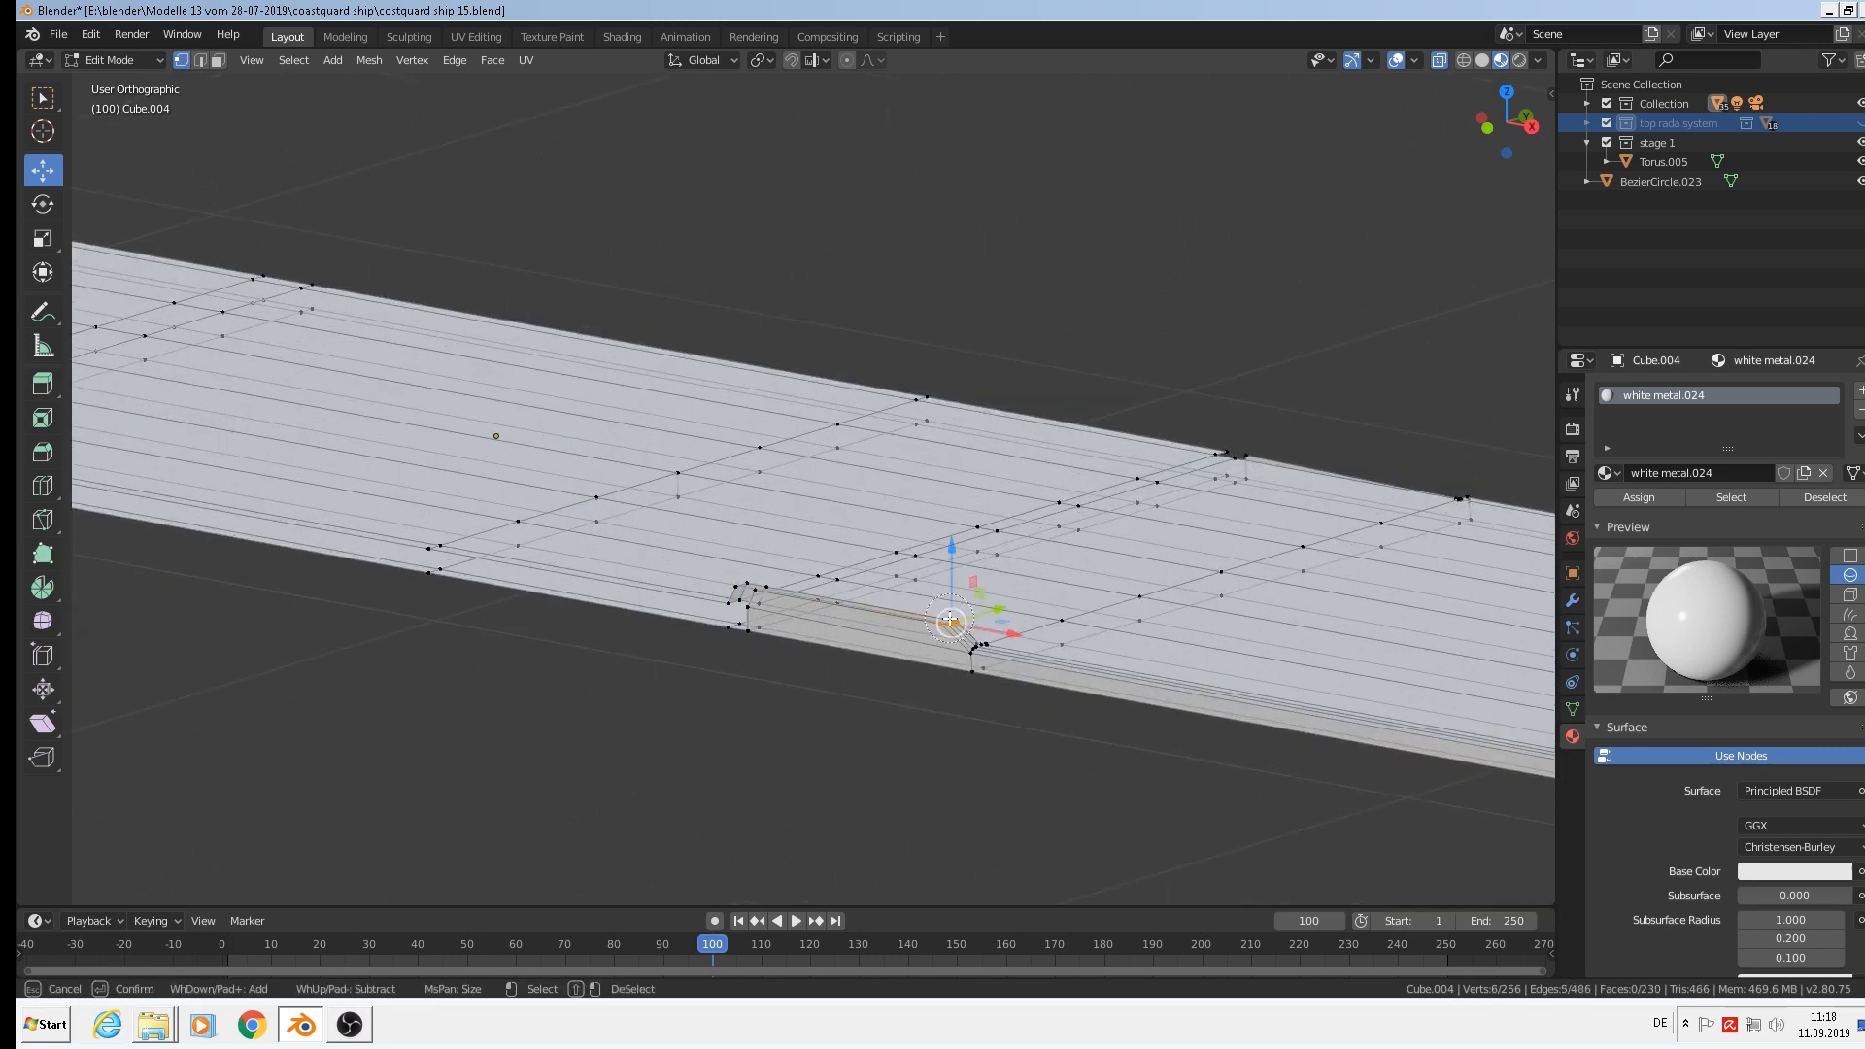
{"action": "left_click", "coordinate": [750, 574]}
{"action": "key", "text": "Escape"}
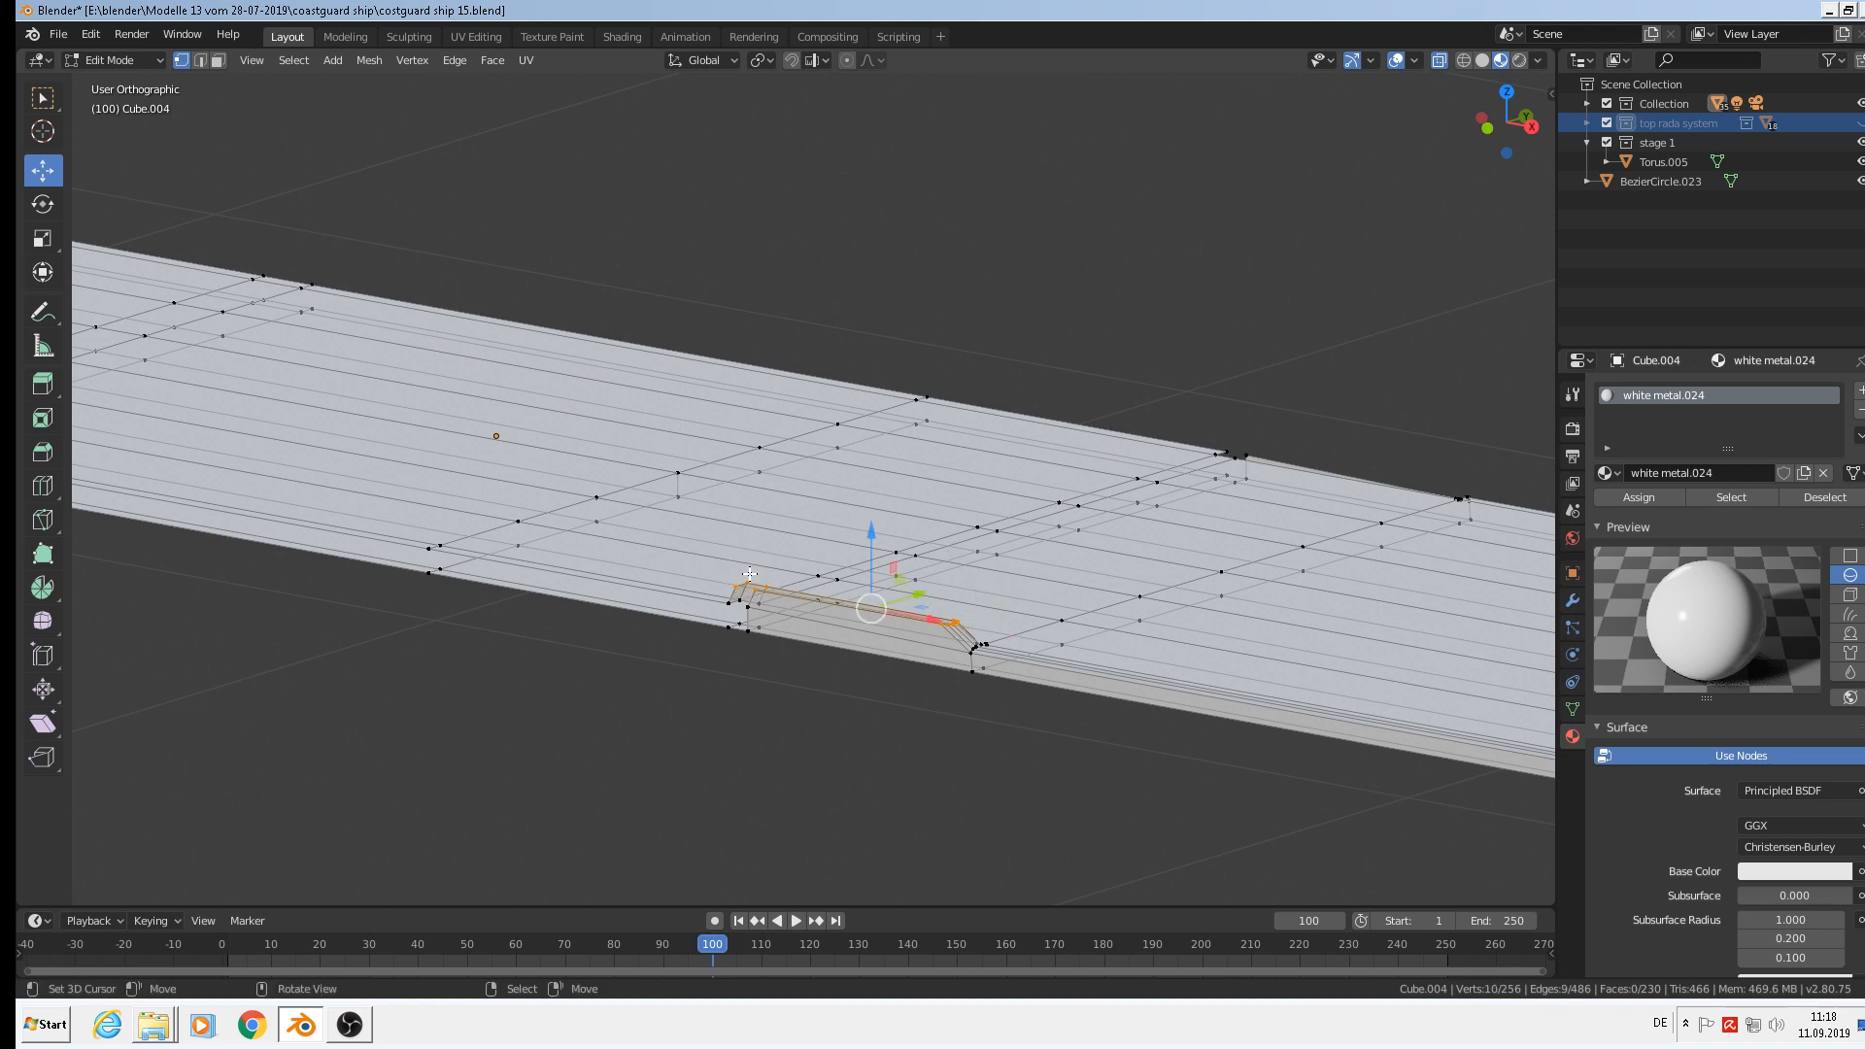
{"action": "key", "text": "x"}
{"action": "left_click", "coordinate": [693, 574]}
{"action": "scroll", "coordinate": [329, 514], "scroll_direction": "down", "scroll_amount": 3}
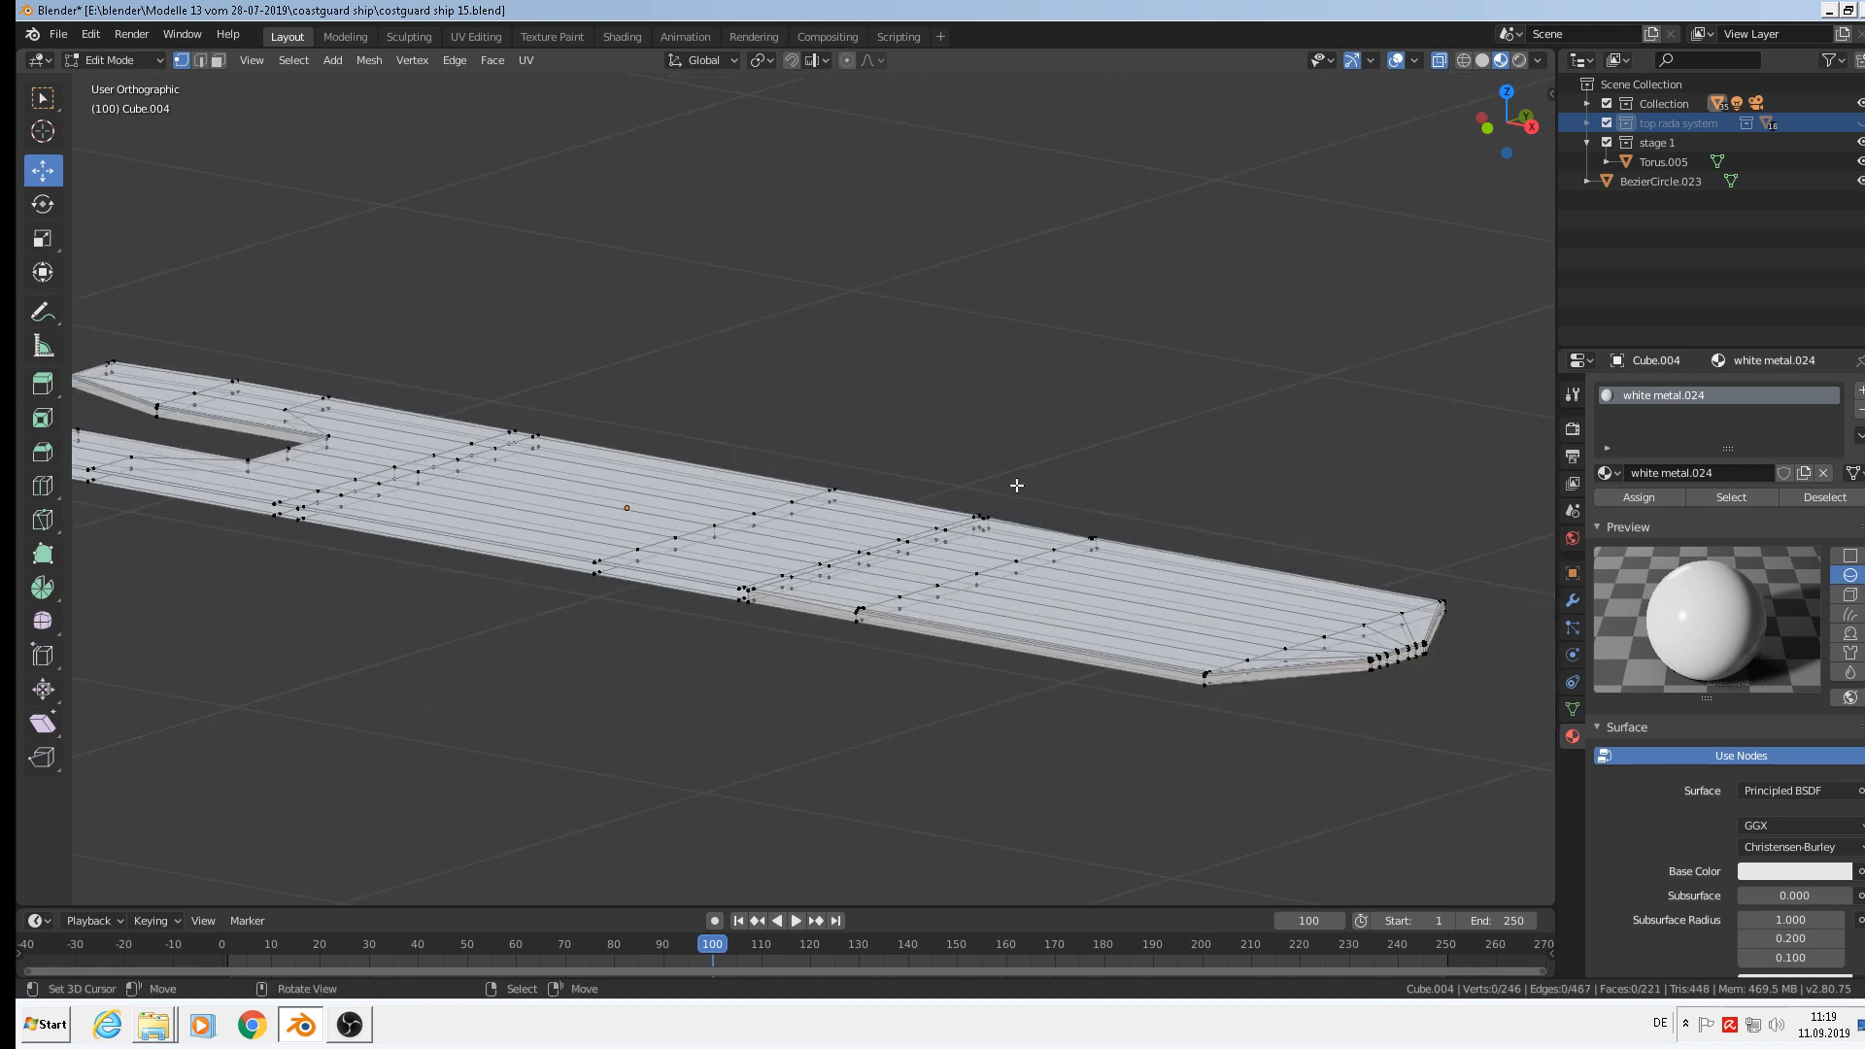
{"action": "middle_click_drag", "start_coordinate": [1017, 485], "coordinate": [1113, 487]}
{"action": "key", "text": "KP_7"}
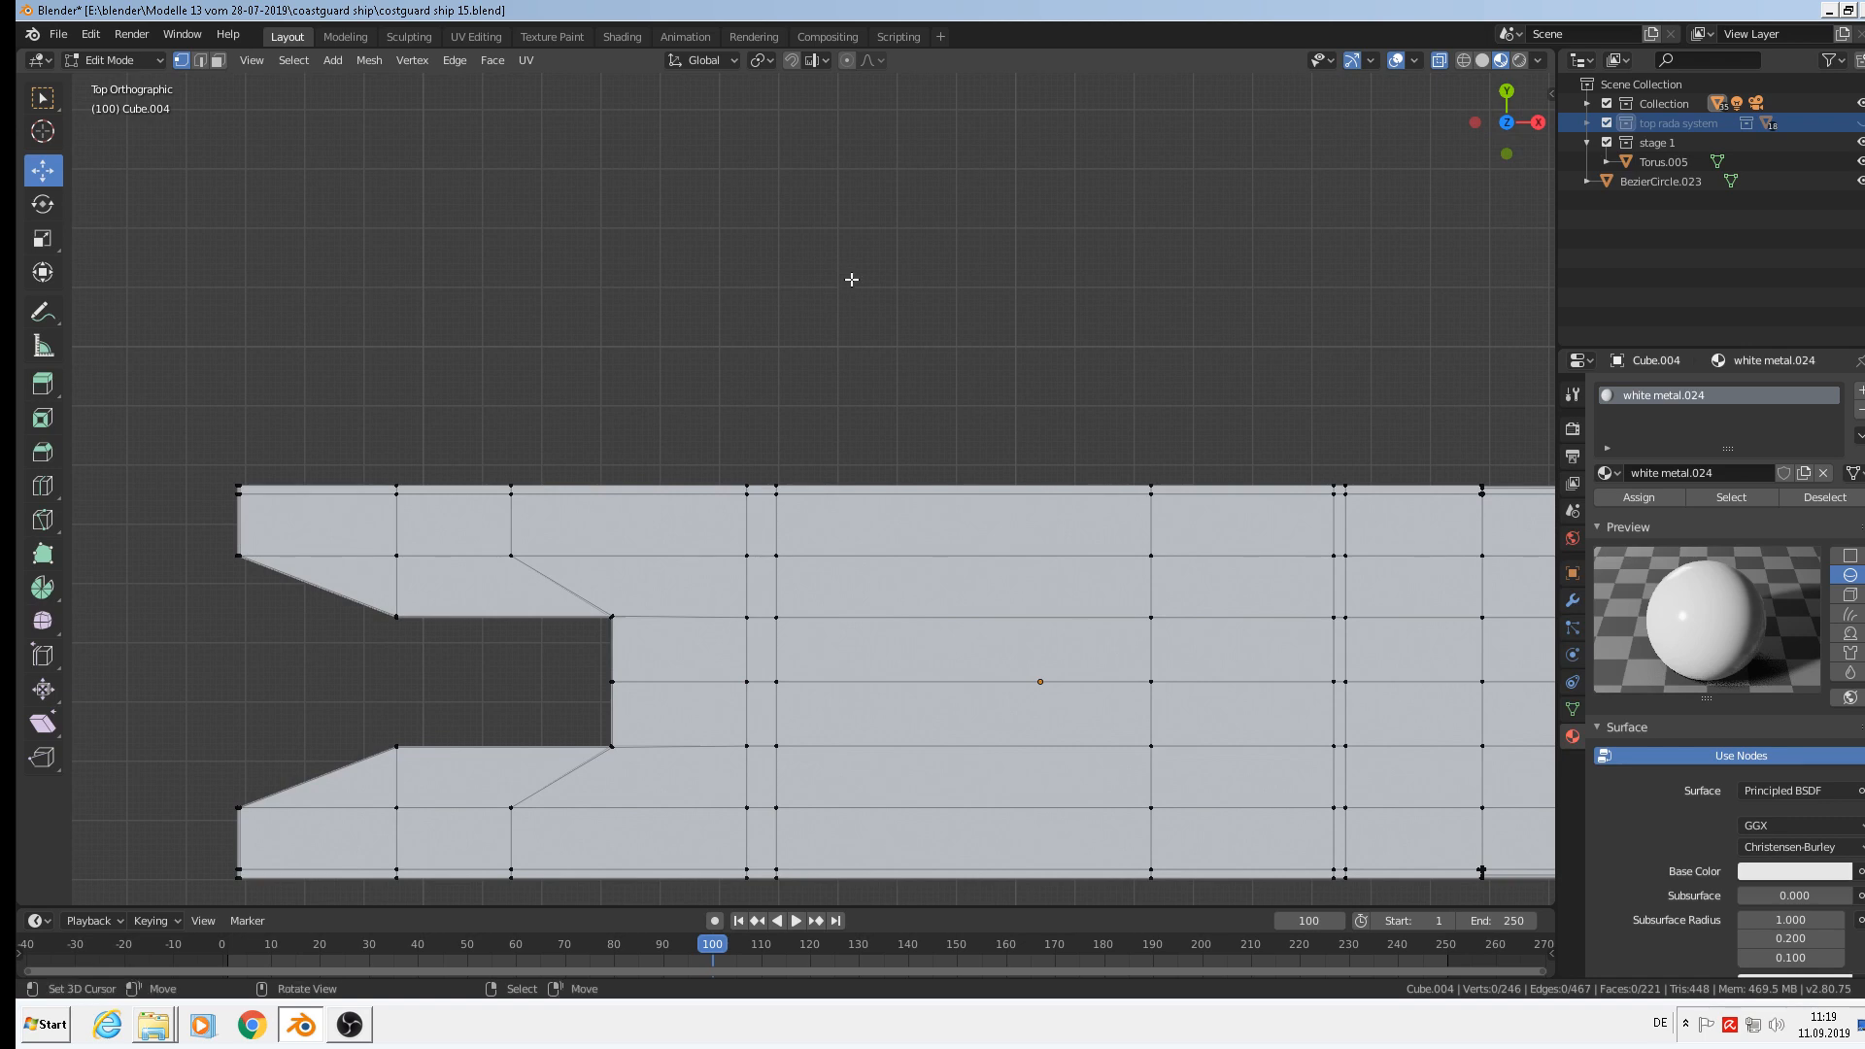
{"action": "middle_click_drag", "start_coordinate": [770, 453], "coordinate": [771, 175], "text": "shift"}
{"action": "scroll", "coordinate": [816, 195], "scroll_direction": "down", "scroll_amount": 4}
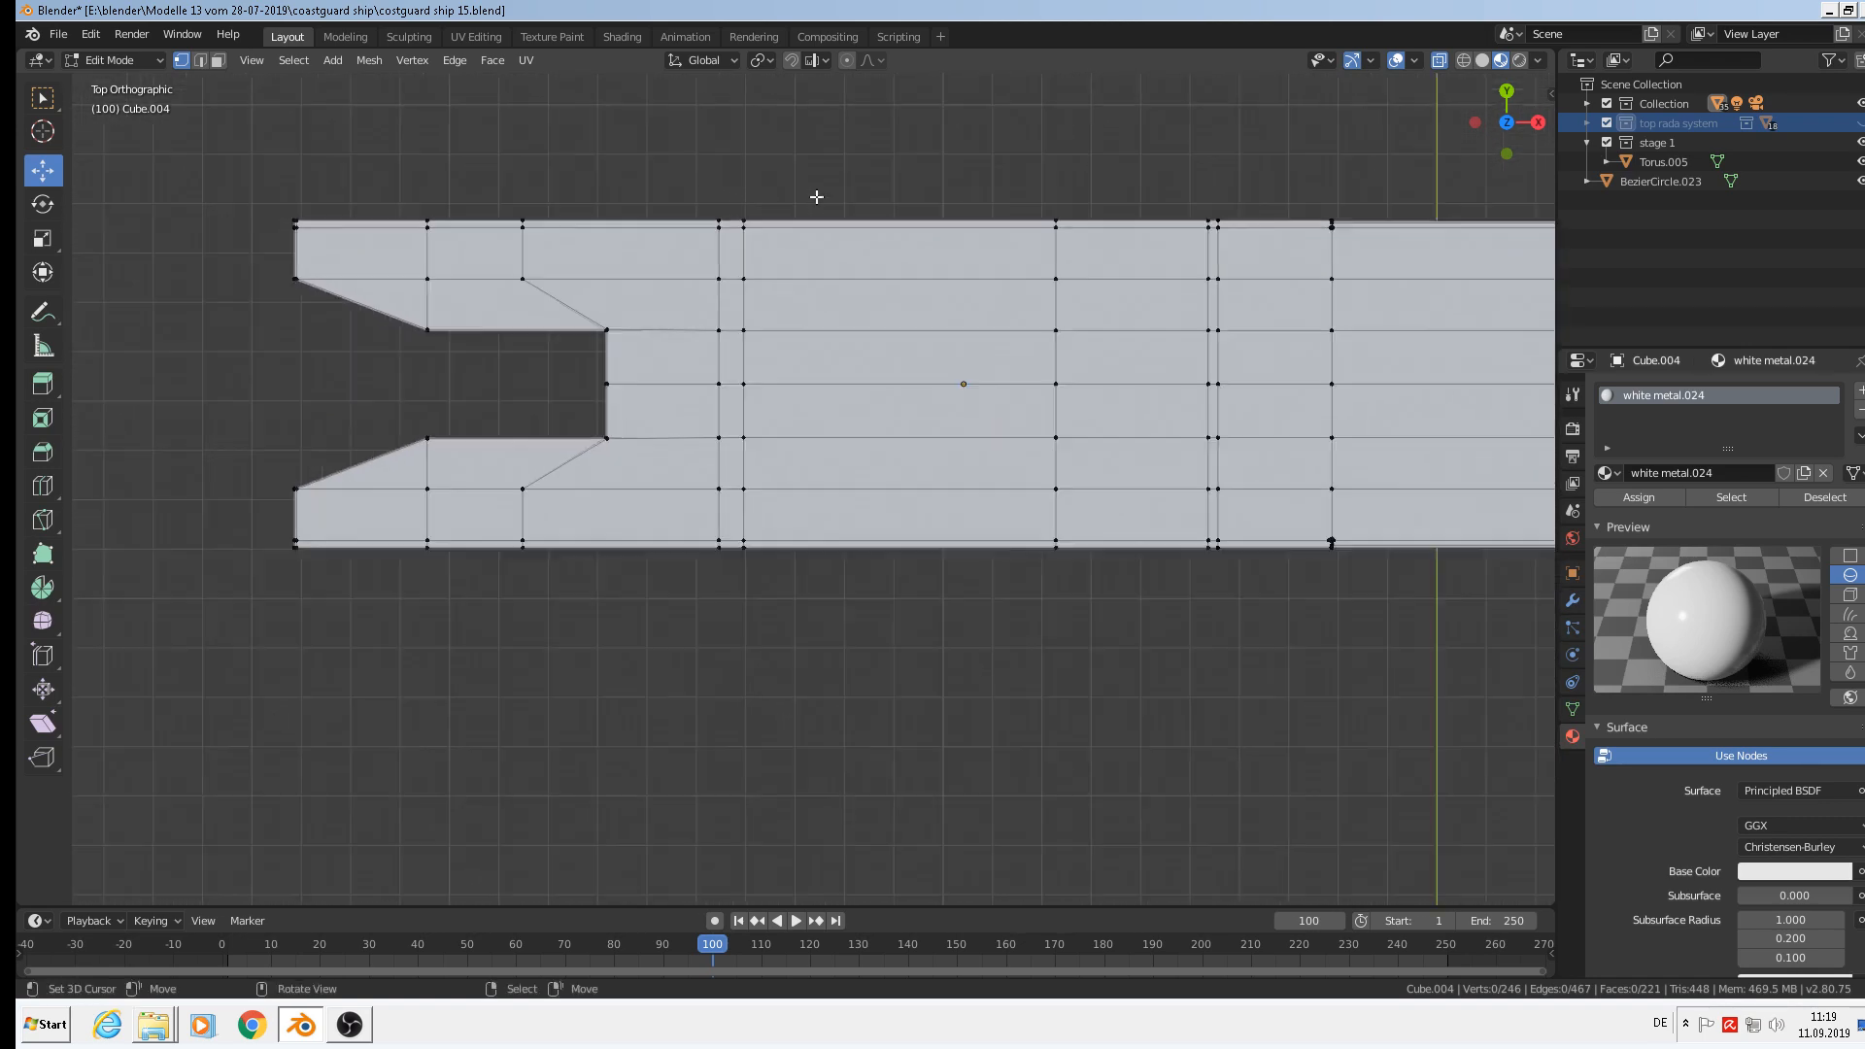
{"action": "middle_click_drag", "start_coordinate": [1003, 220], "coordinate": [931, 388], "text": "shift"}
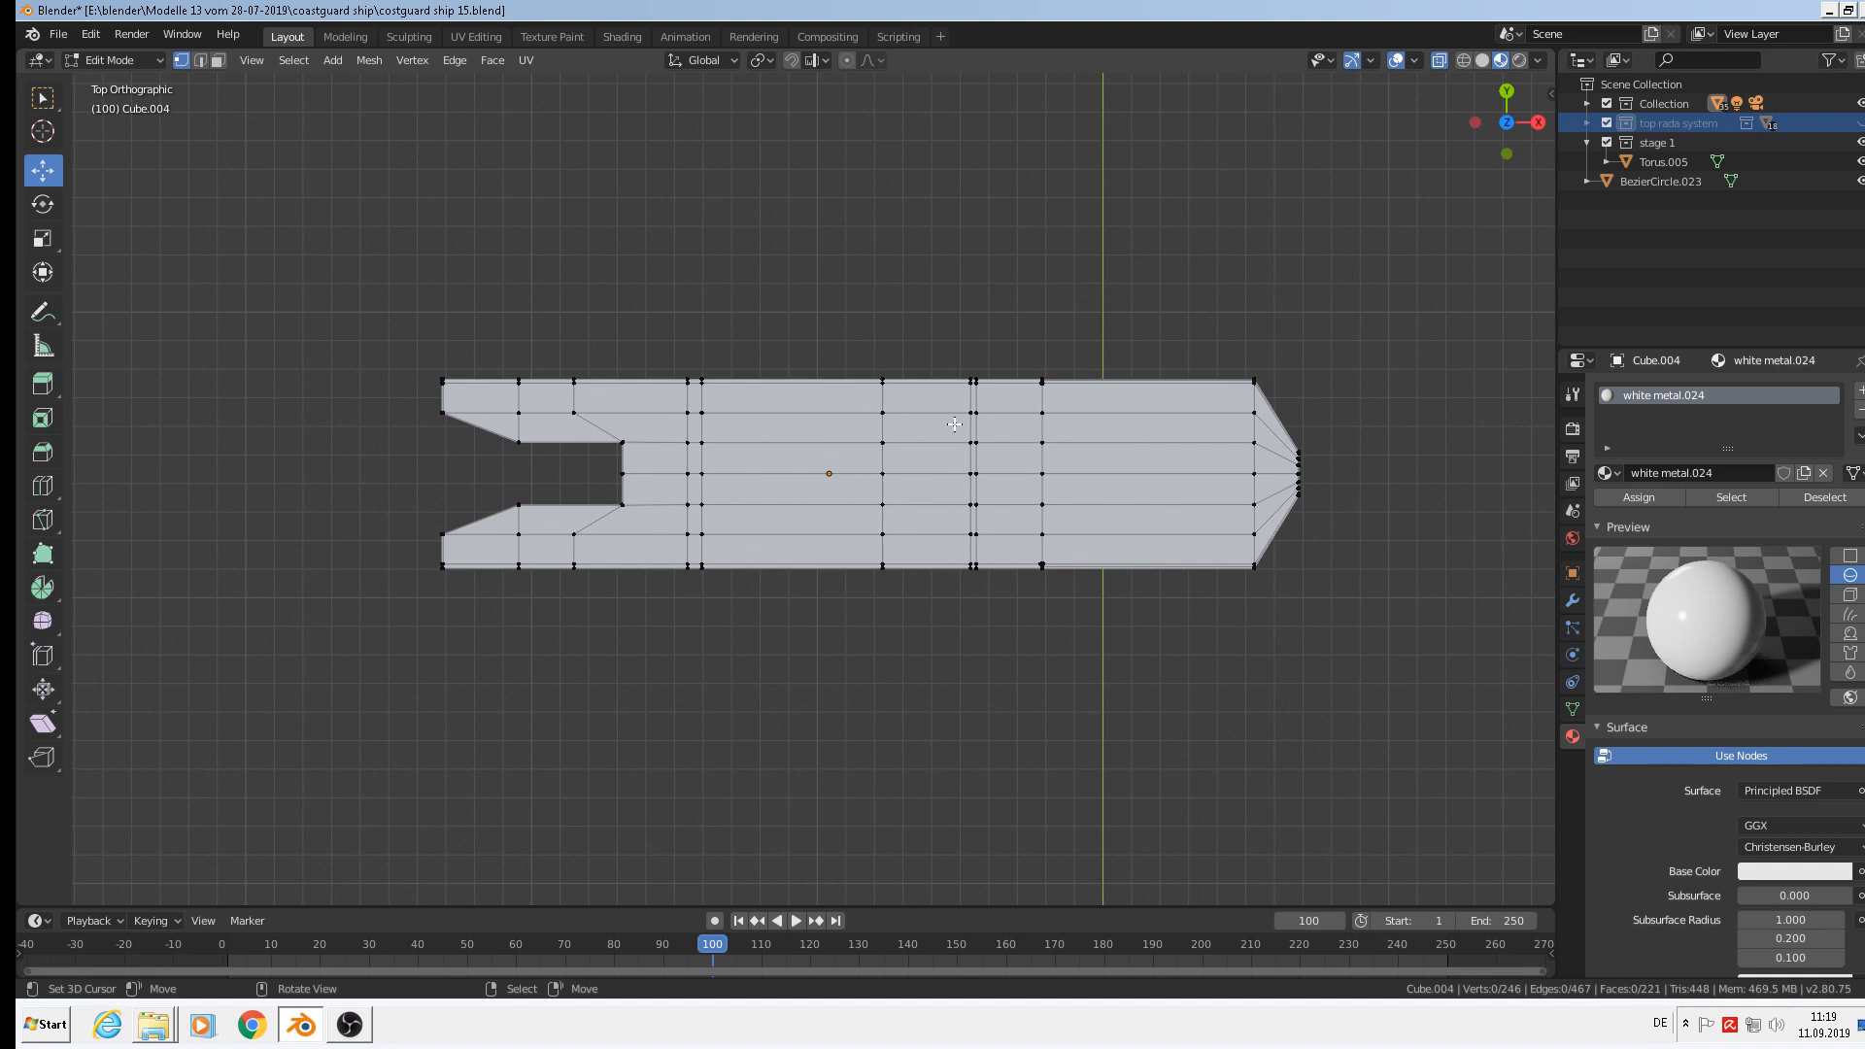
{"action": "scroll", "coordinate": [733, 380], "scroll_direction": "up", "scroll_amount": 2}
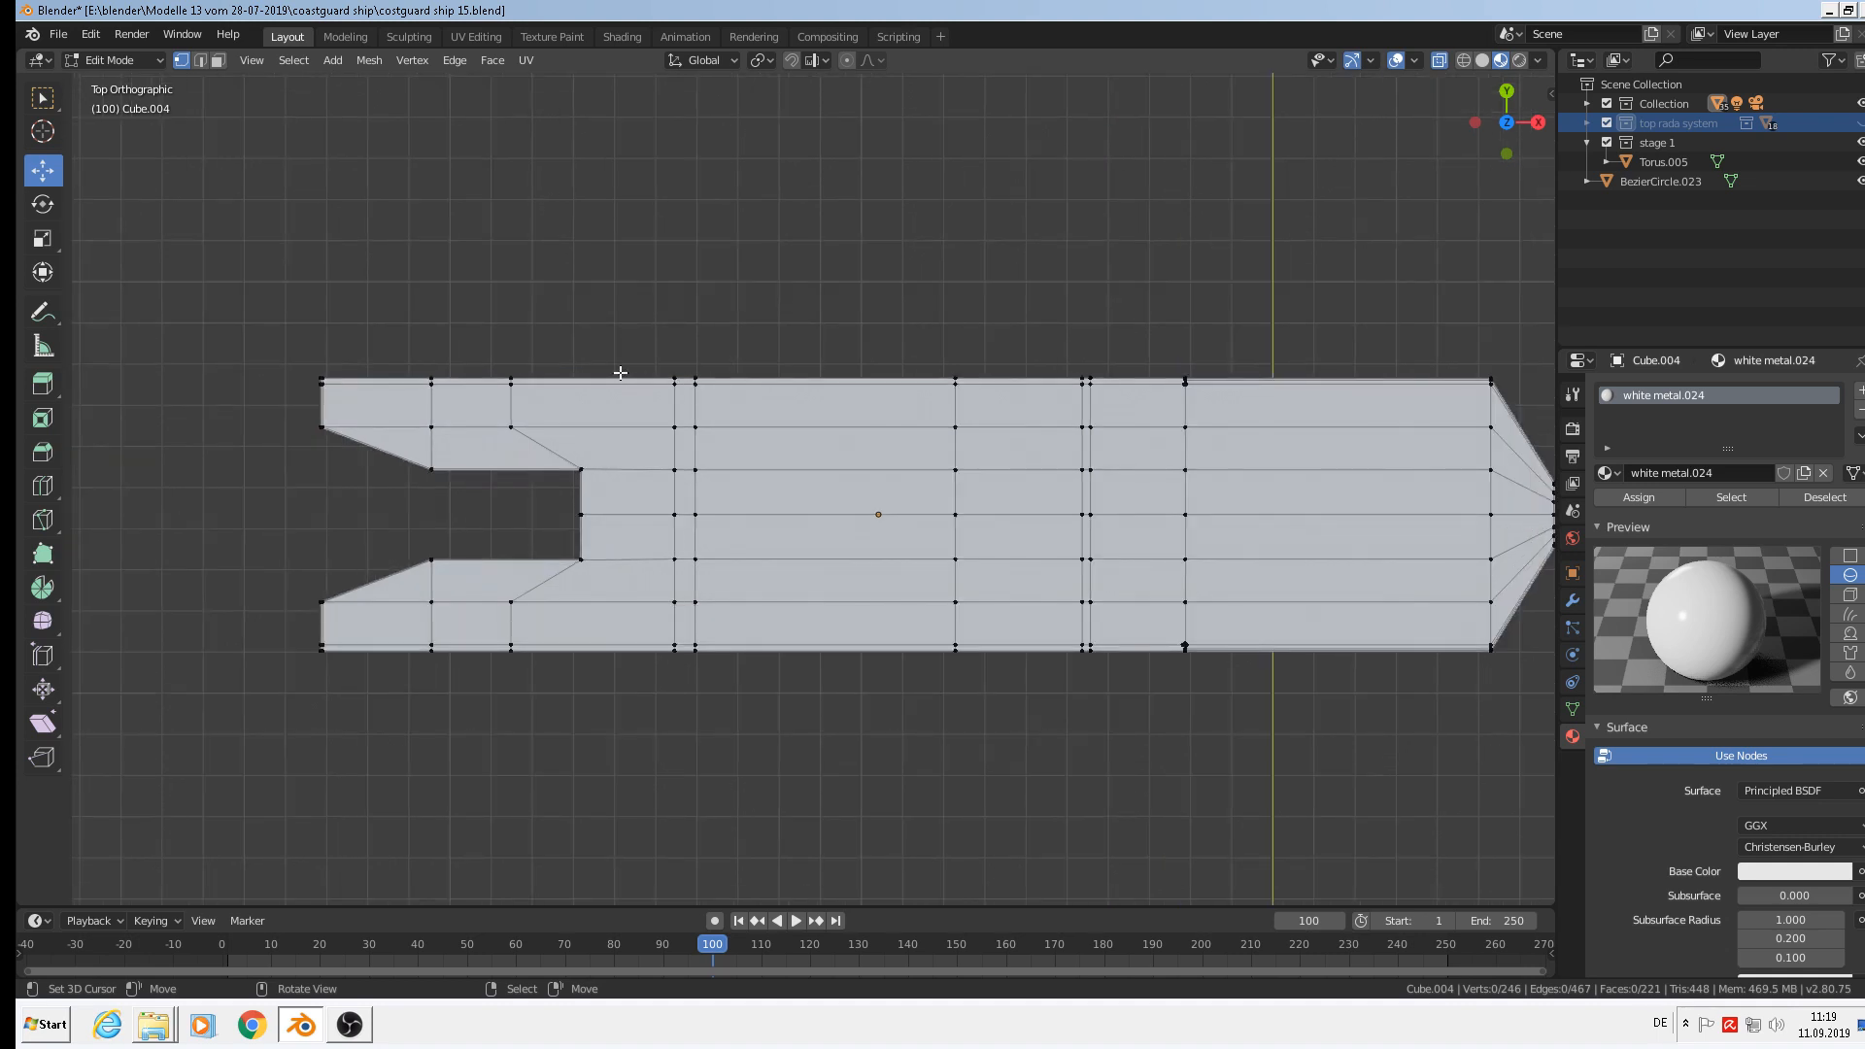
{"action": "left_click", "coordinate": [621, 377], "text": "alt"}
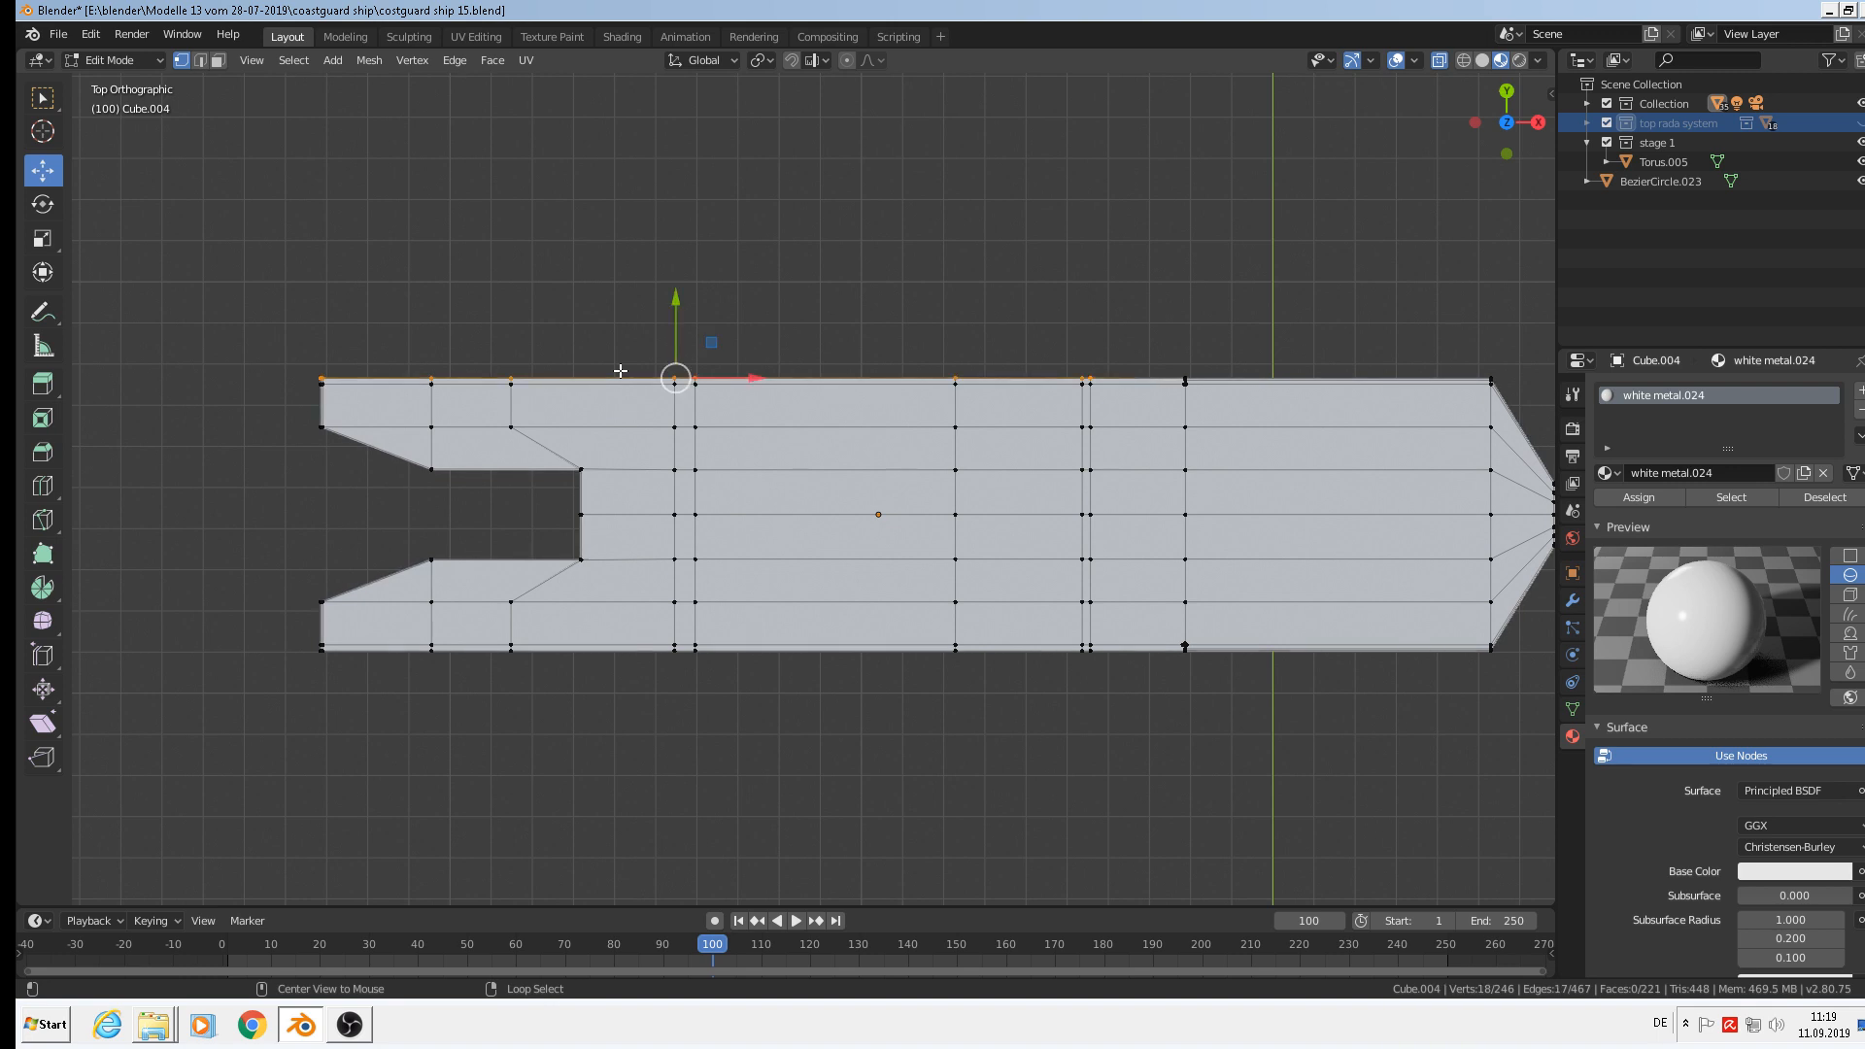
{"action": "right_click", "coordinate": [348, 450], "text": "alt+shift"}
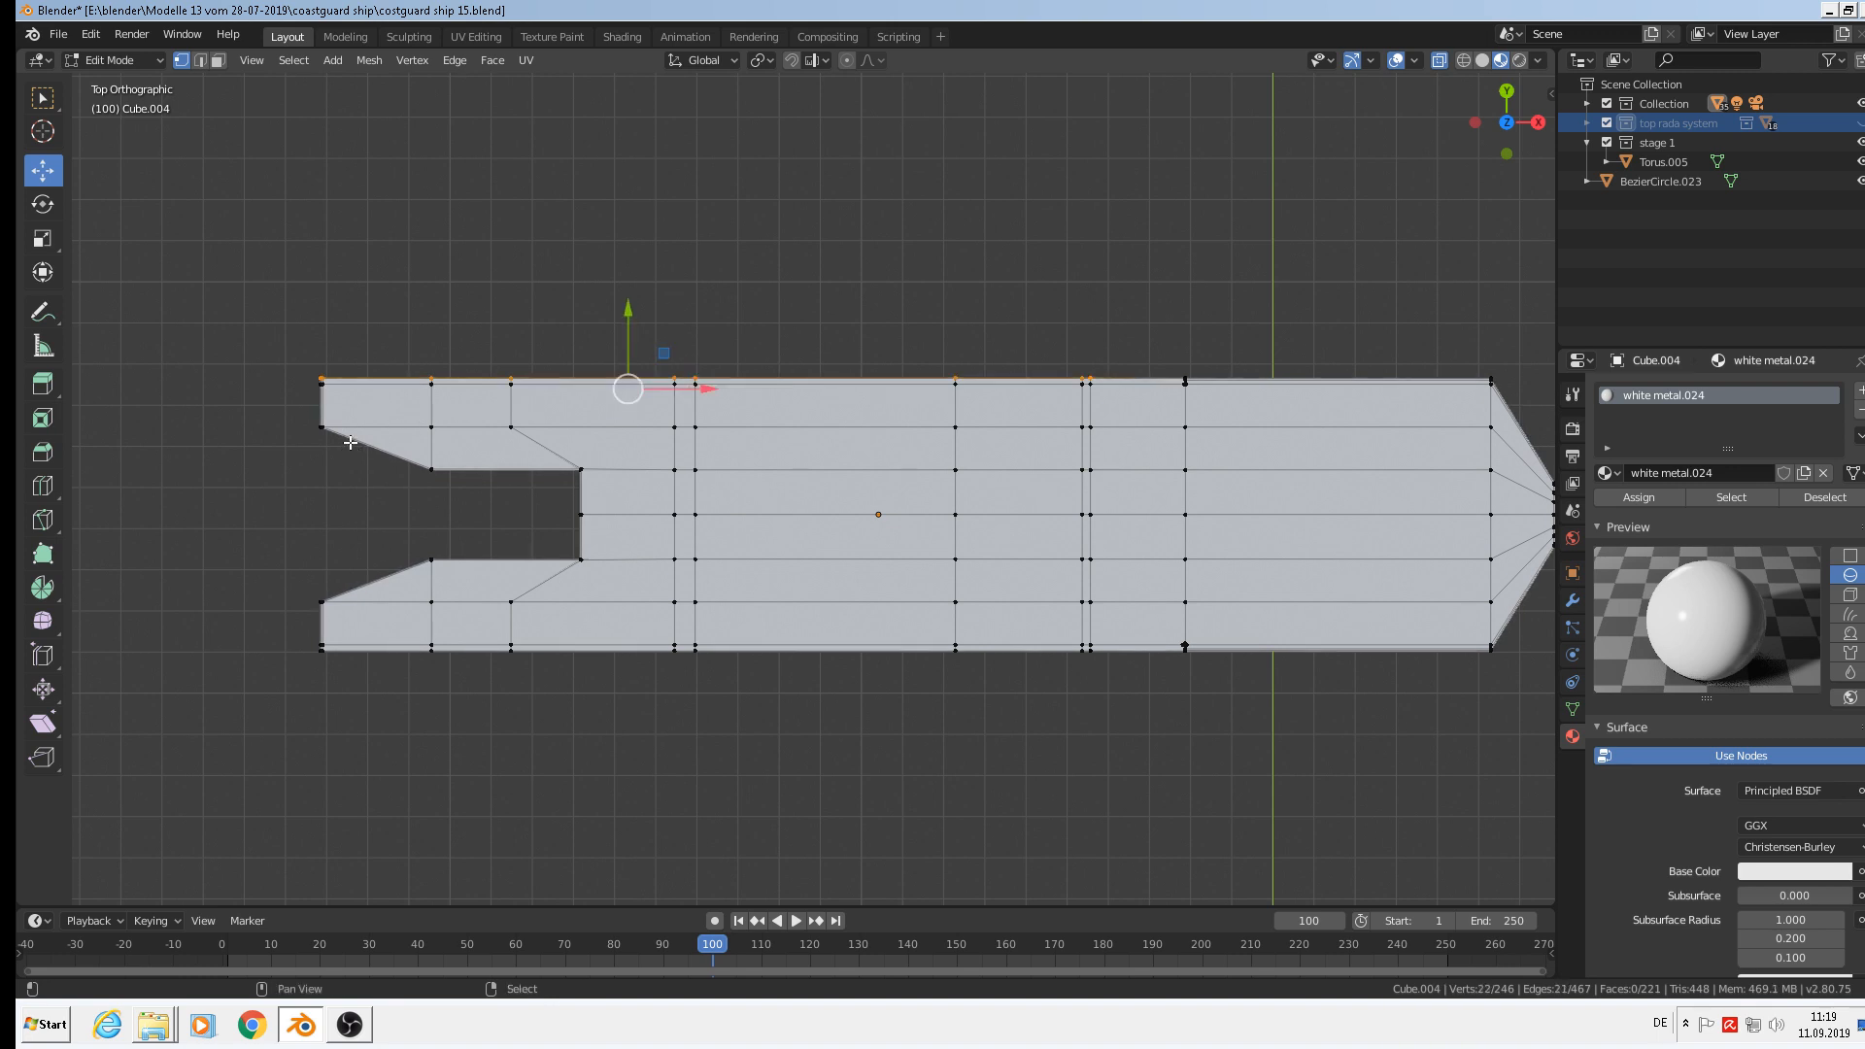
{"action": "scroll", "coordinate": [374, 406], "scroll_direction": "up", "scroll_amount": 5}
{"action": "scroll", "coordinate": [302, 414], "scroll_direction": "up", "scroll_amount": 2}
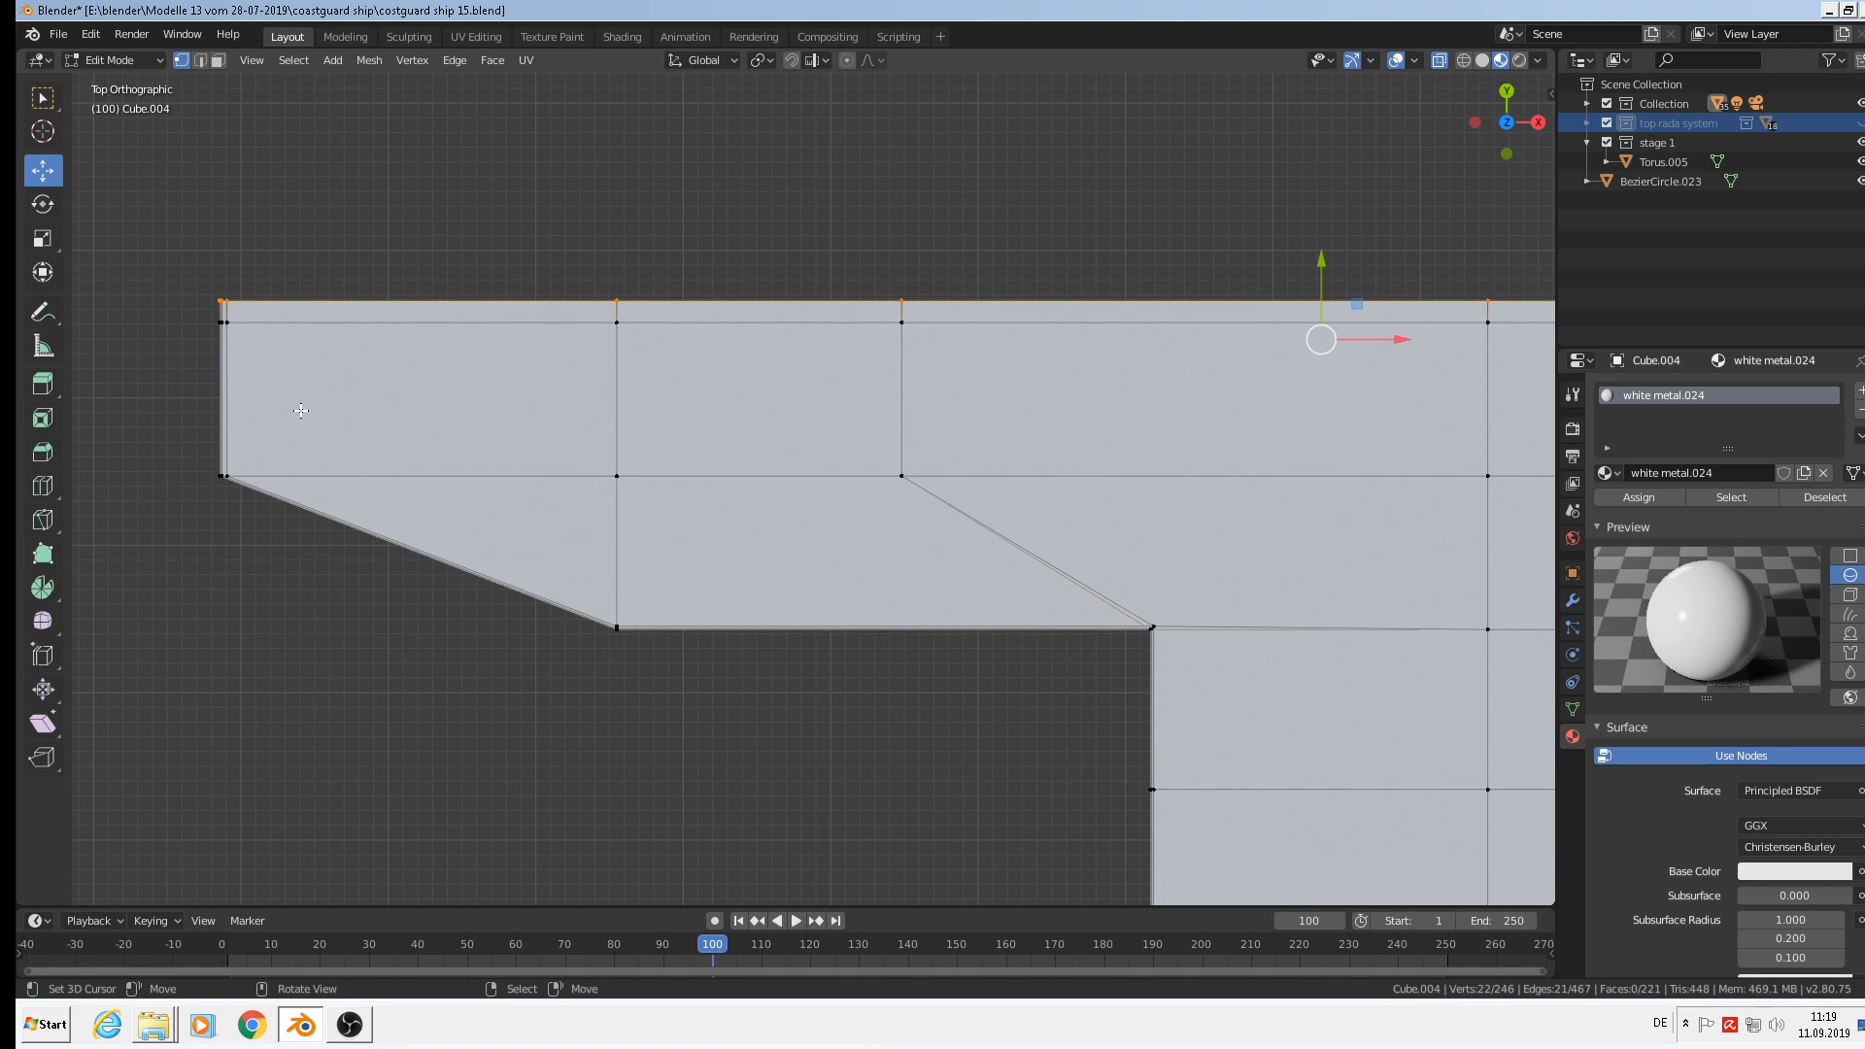
{"action": "scroll", "coordinate": [281, 399], "scroll_direction": "down", "scroll_amount": 9}
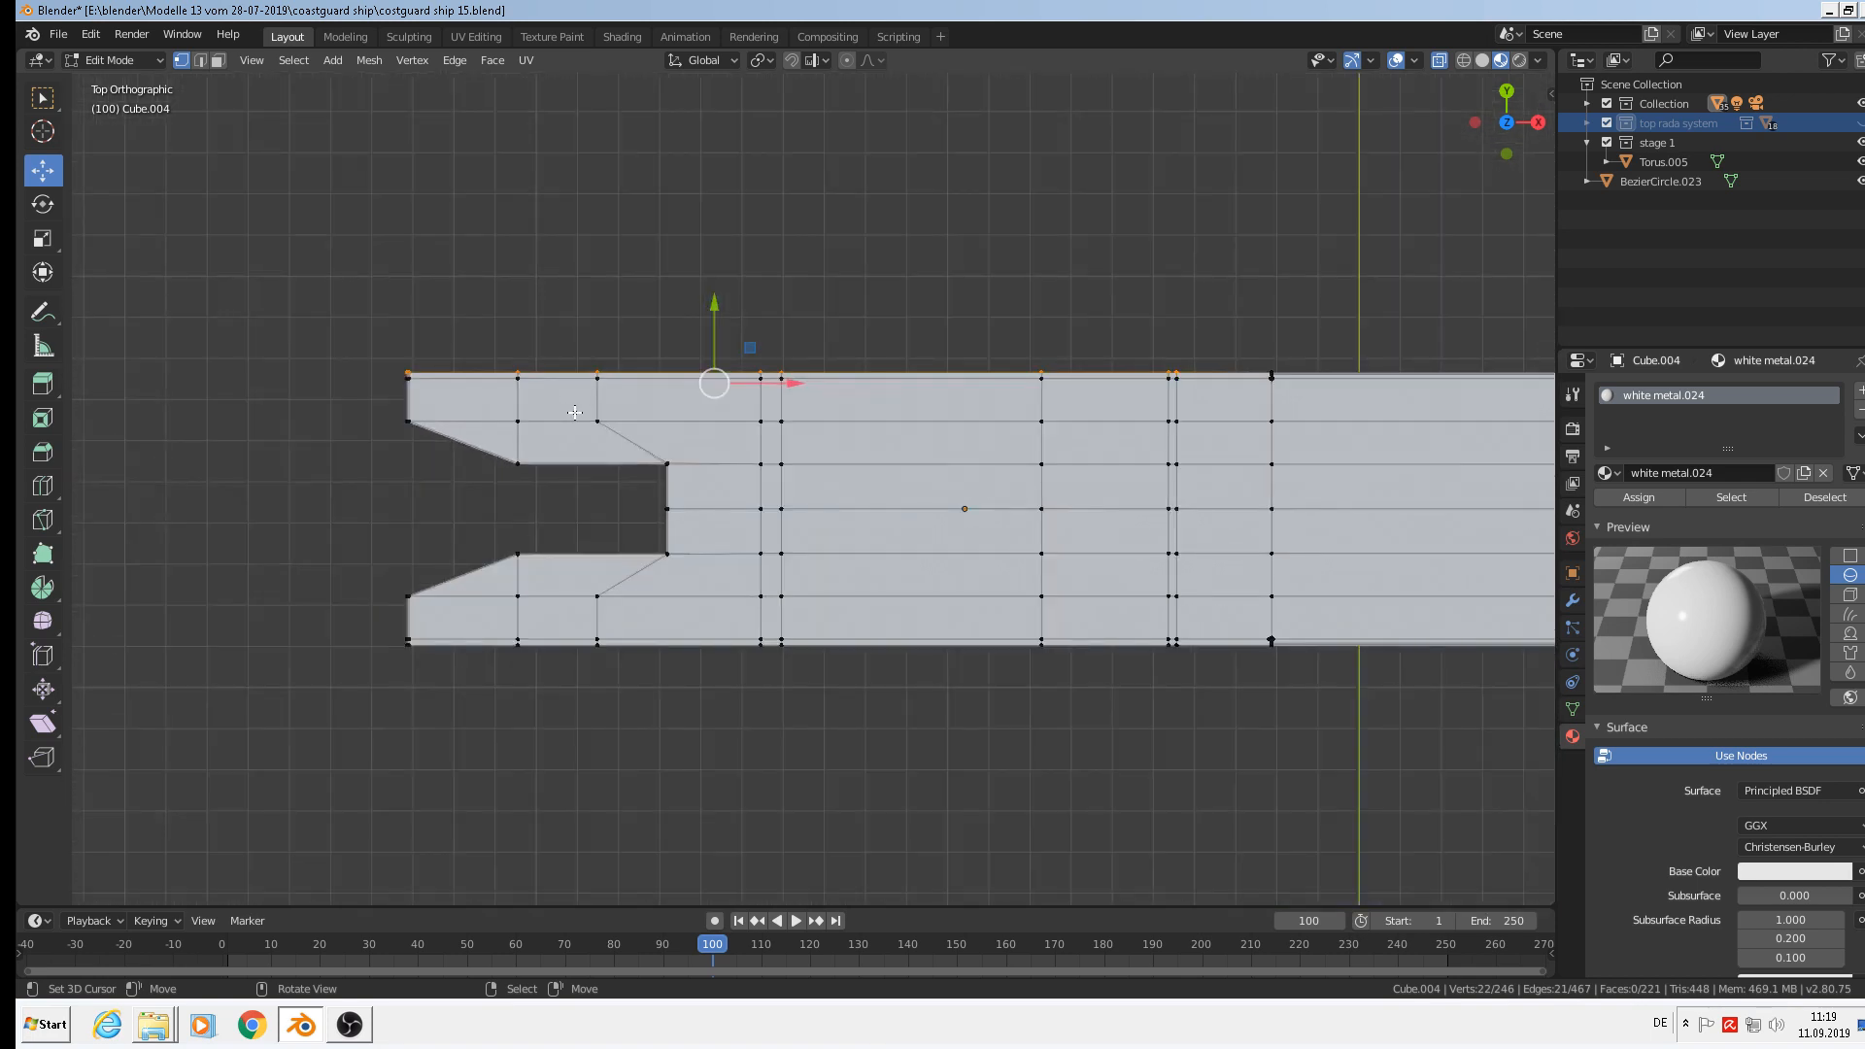
{"action": "scroll", "coordinate": [901, 467], "scroll_direction": "up", "scroll_amount": 4}
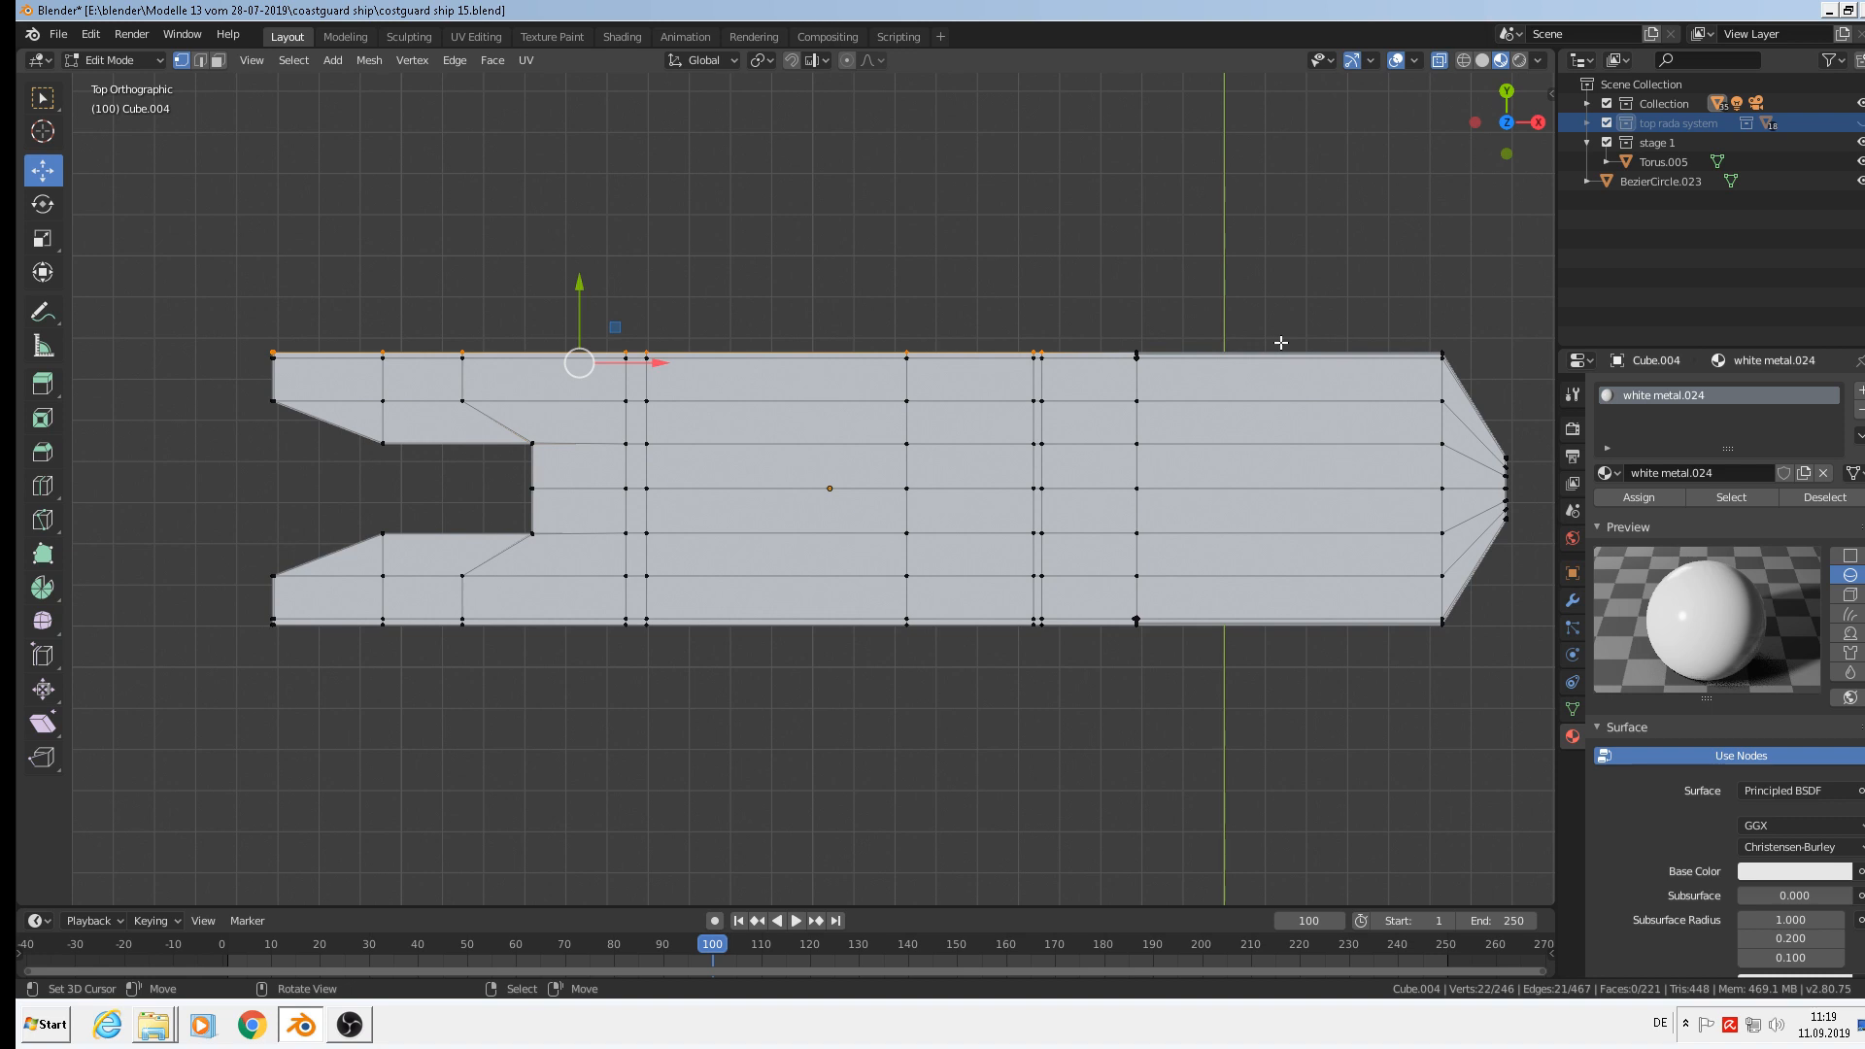
In top view, select the outer corner vertices at the aft and forward ends of the plate's port side.
{"action": "left_click", "coordinate": [272, 352]}
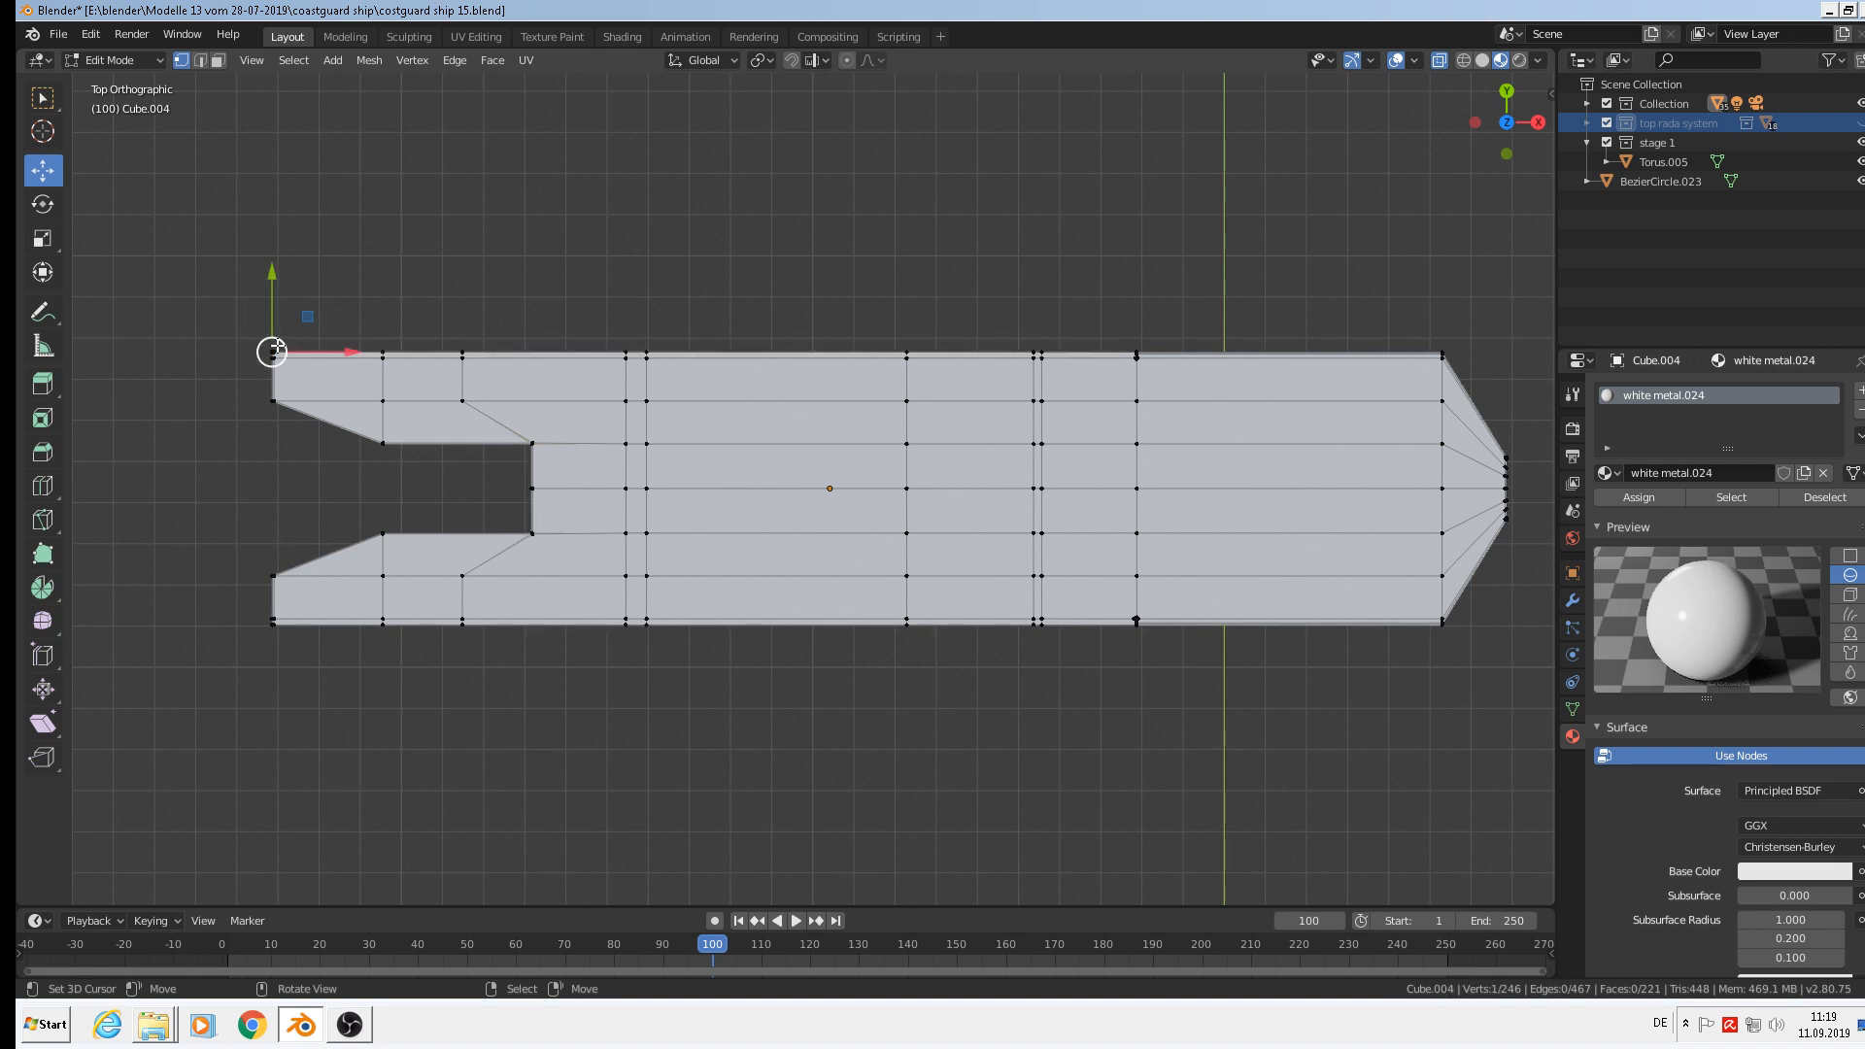
{"action": "scroll", "coordinate": [276, 348], "scroll_direction": "up", "scroll_amount": 5}
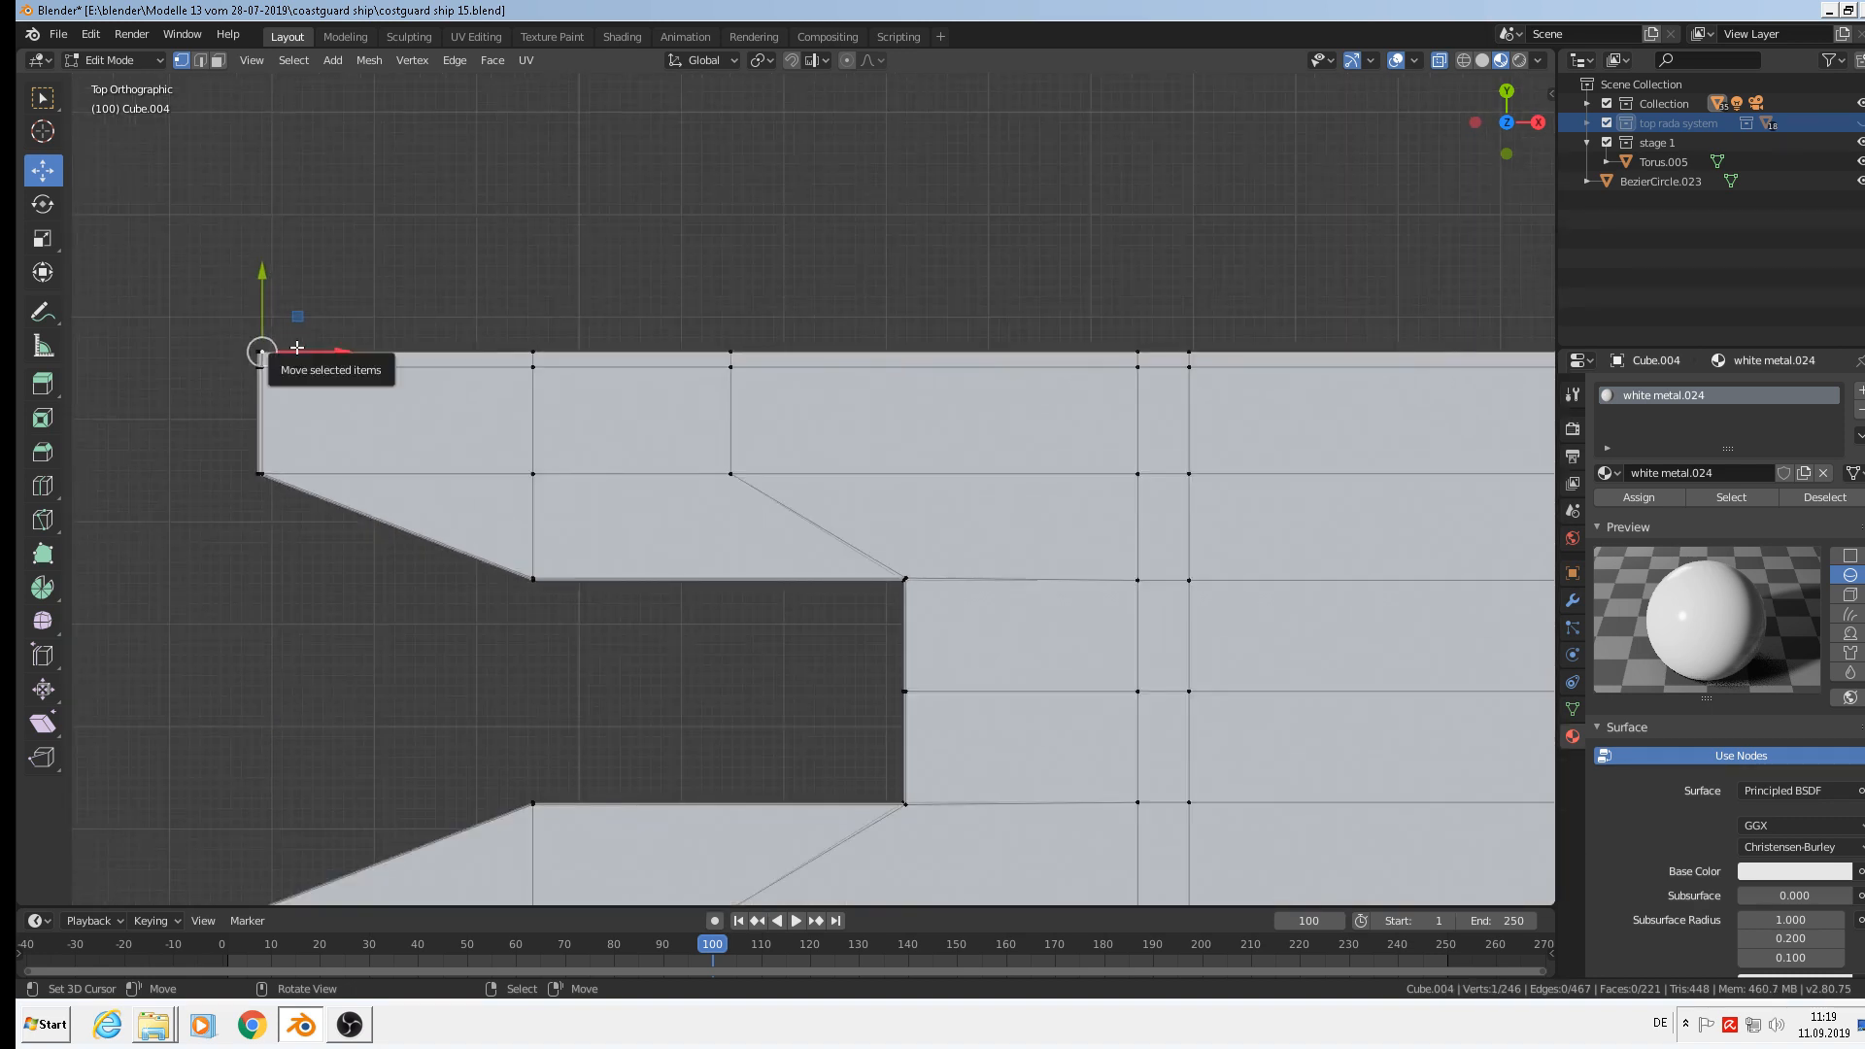
{"action": "scroll", "coordinate": [297, 347], "scroll_direction": "down", "scroll_amount": 3}
{"action": "middle_click_drag", "start_coordinate": [924, 454], "coordinate": [491, 441], "text": "shift"}
{"action": "middle_click_drag", "start_coordinate": [864, 375], "coordinate": [488, 416], "text": "shift"}
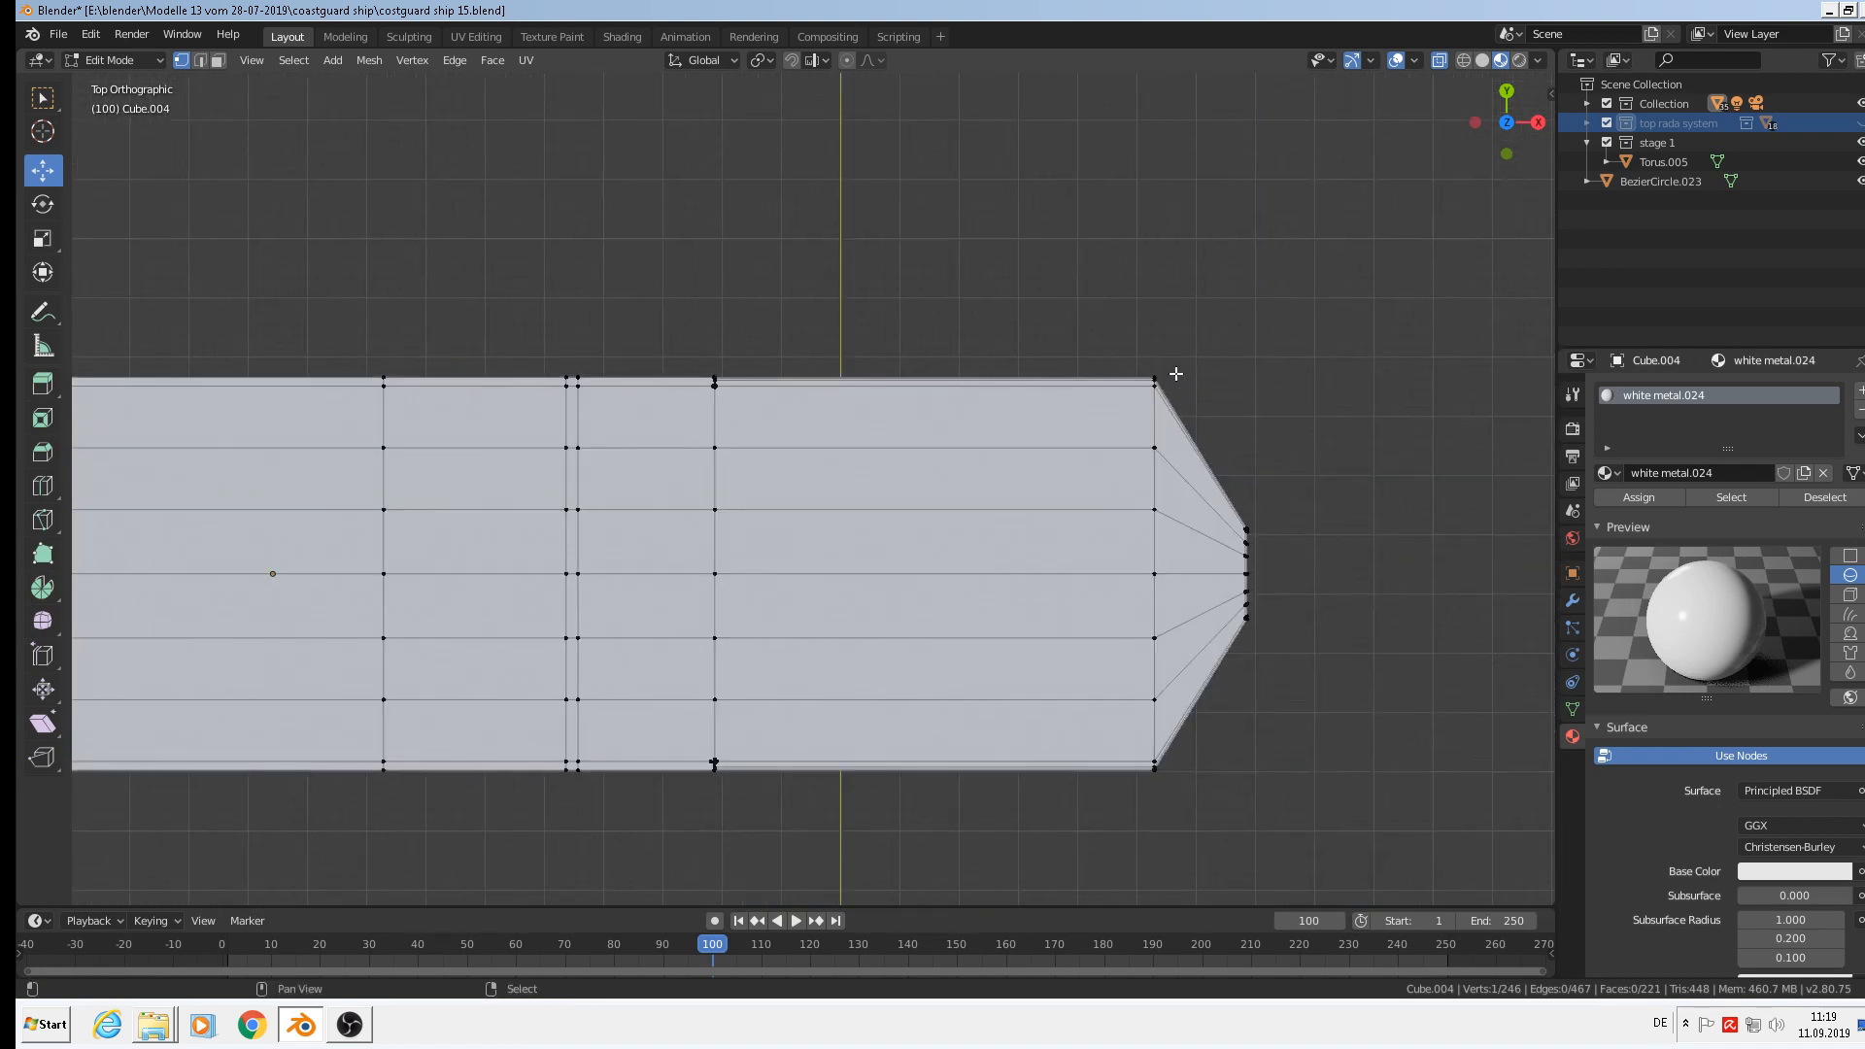
{"action": "left_click", "coordinate": [1160, 371], "text": "shift"}
{"action": "scroll", "coordinate": [1154, 377], "scroll_direction": "up", "scroll_amount": 4}
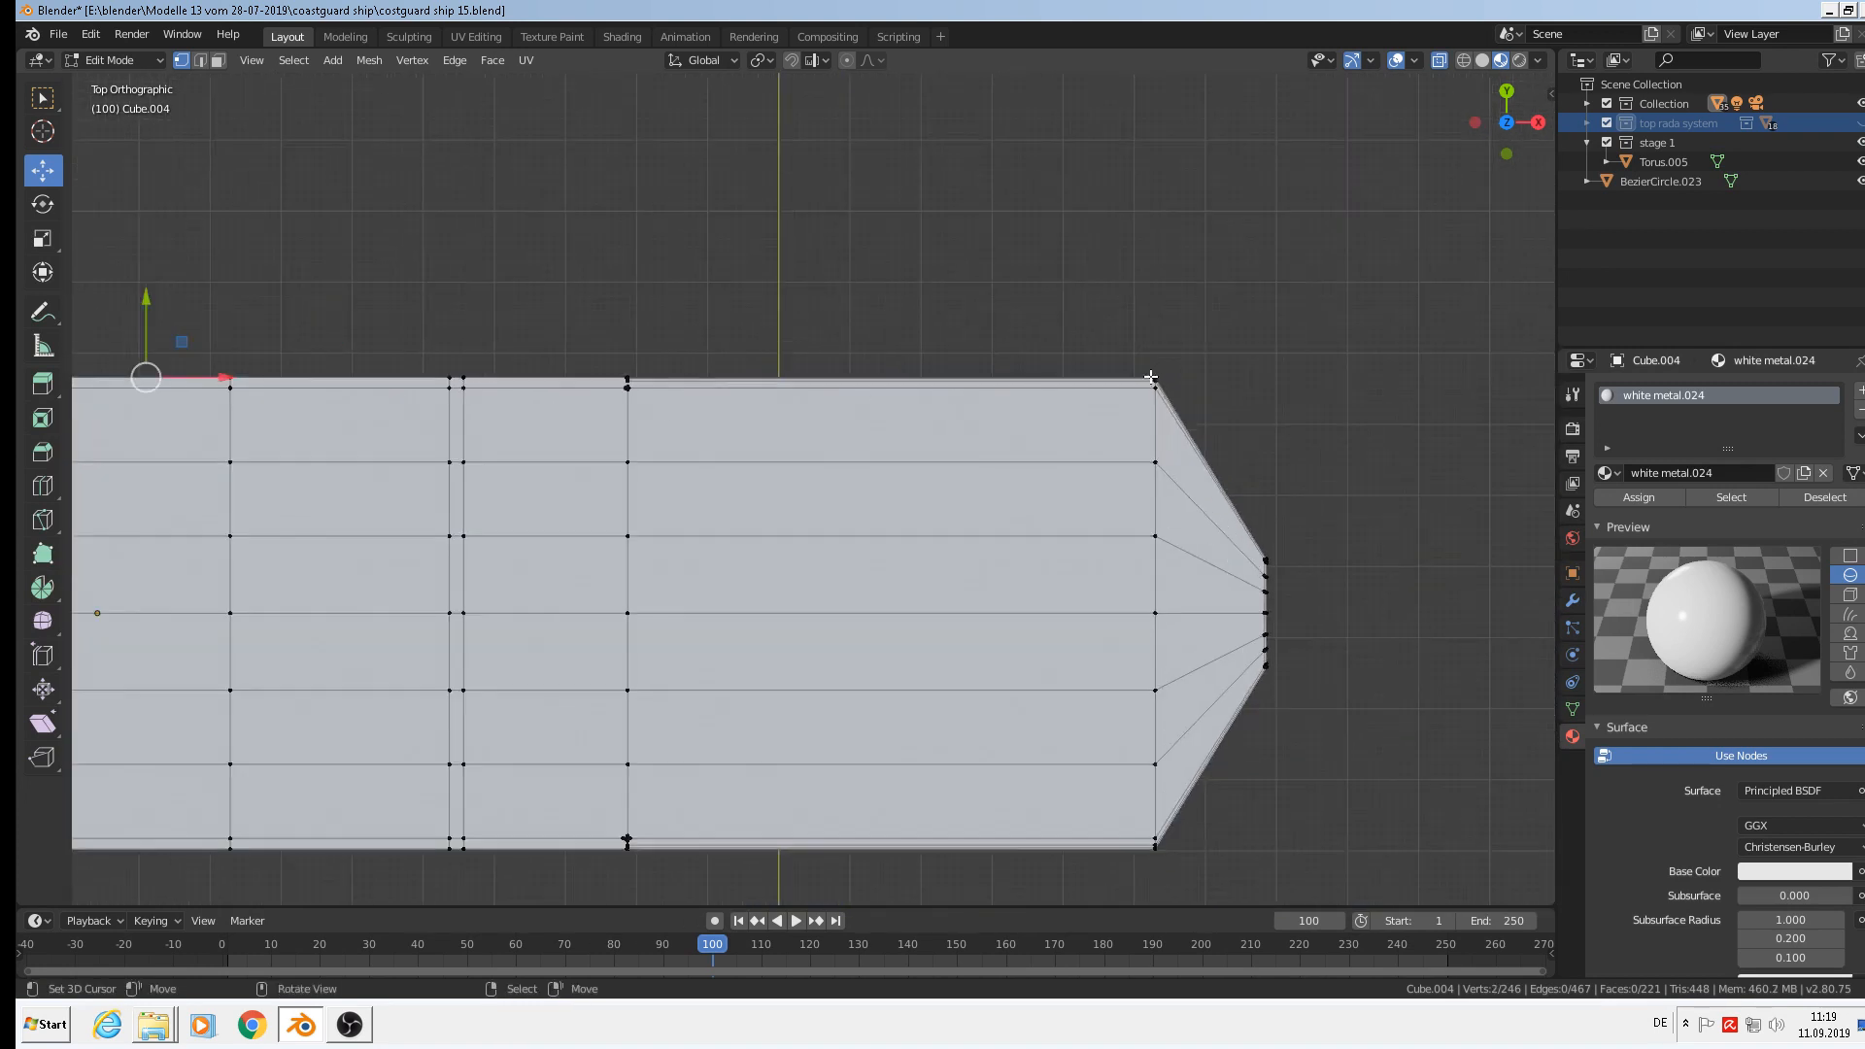
{"action": "right_click", "coordinate": [1161, 373], "text": "shift"}
{"action": "middle_click_drag", "start_coordinate": [1221, 447], "coordinate": [1184, 251], "text": "shift"}
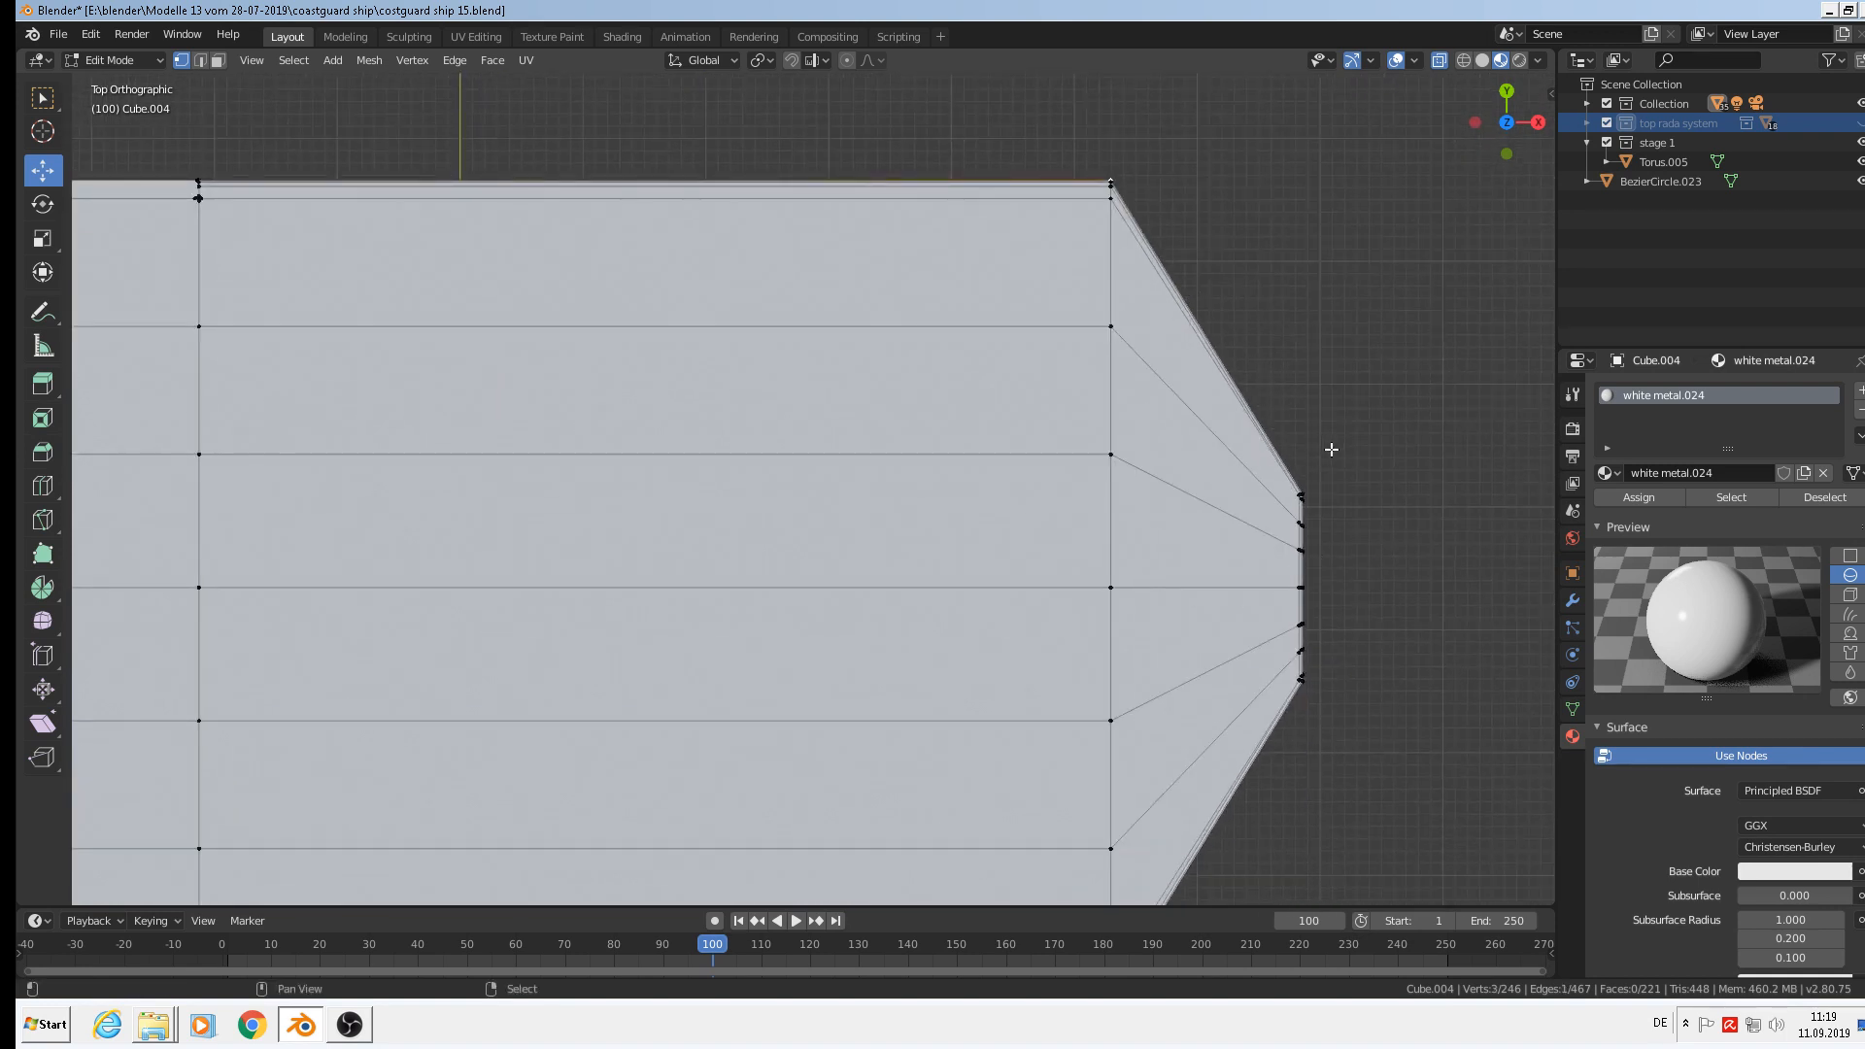
Add the two outer bow-tip vertices and the forward starboard corner vertex to the selection.
{"action": "right_click", "coordinate": [1307, 502], "text": "shift"}
{"action": "right_click", "coordinate": [1304, 496], "text": "shift"}
{"action": "right_click", "coordinate": [1303, 685], "text": "shift"}
{"action": "middle_click_drag", "start_coordinate": [1128, 749], "coordinate": [1215, 531], "text": "shift"}
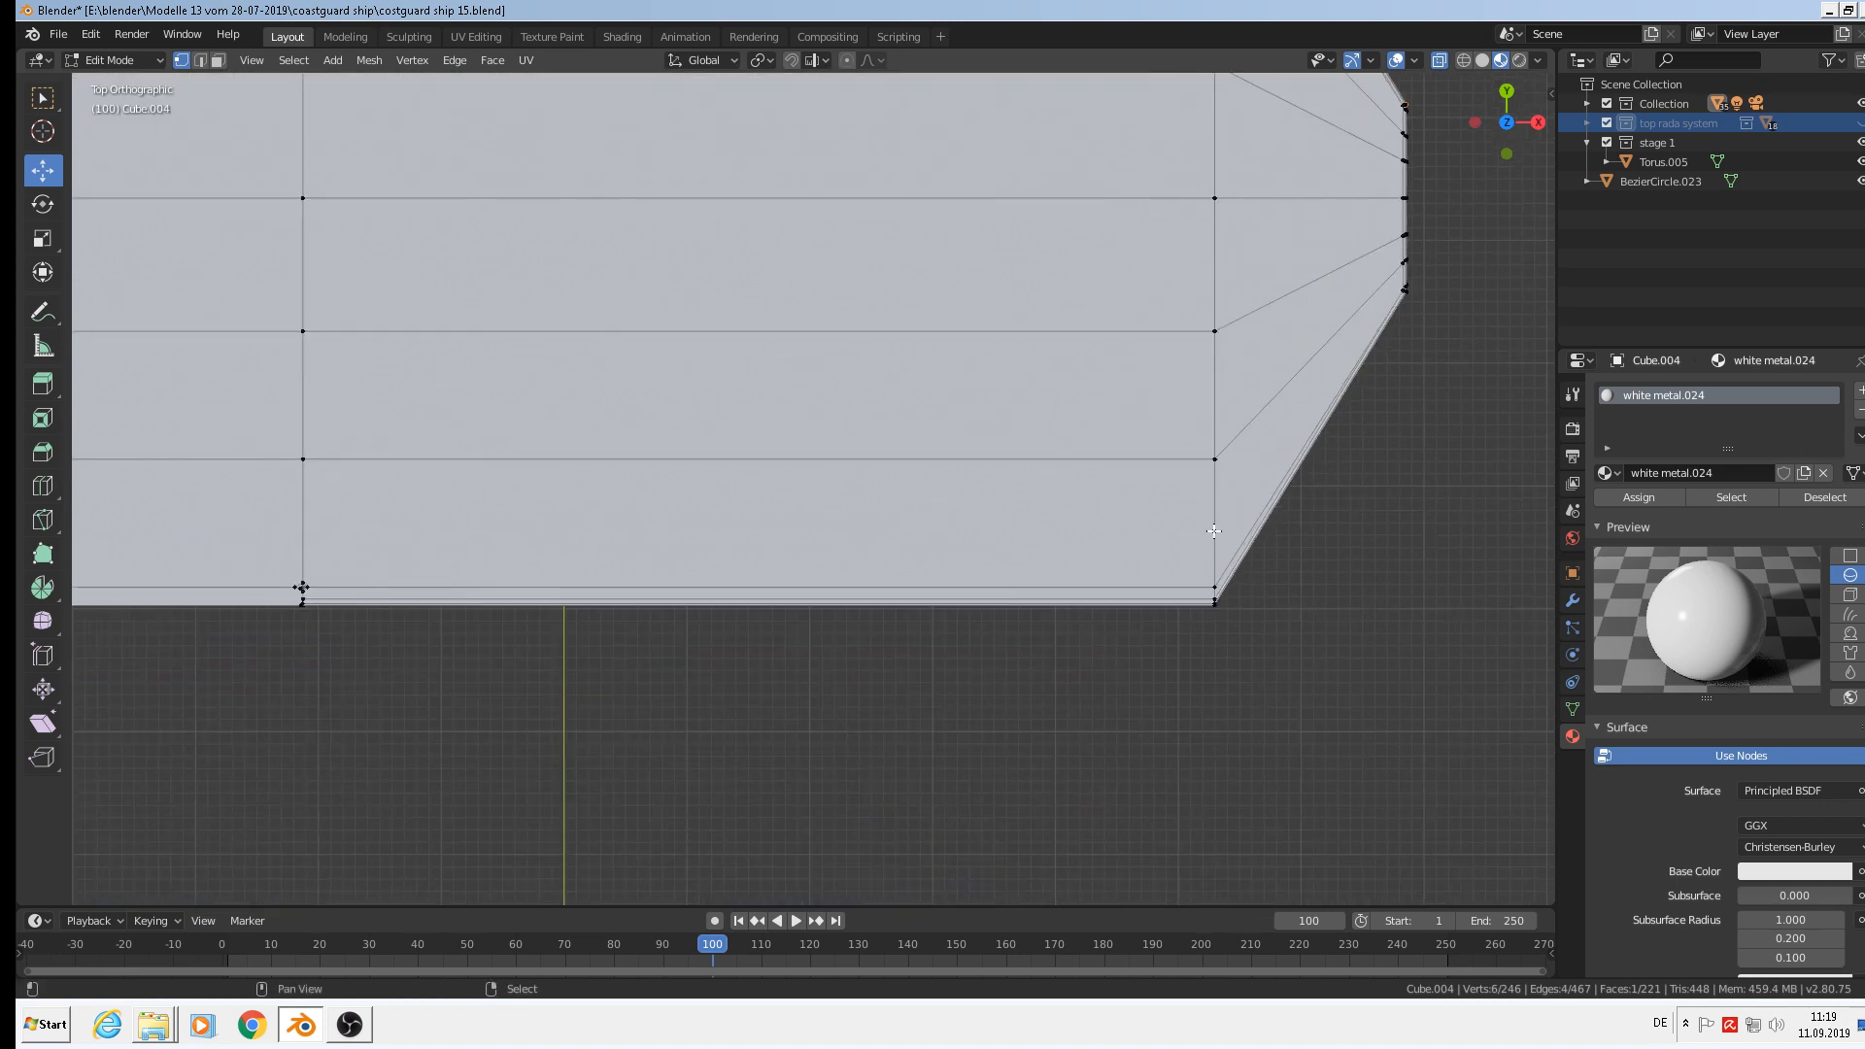
{"action": "middle_click_drag", "start_coordinate": [1195, 618], "coordinate": [17, 542]}
Add the aft starboard corner and the inner corner vertices of both stern prongs and the notch to the selection.
{"action": "scroll", "coordinate": [541, 337], "scroll_direction": "down", "scroll_amount": 5}
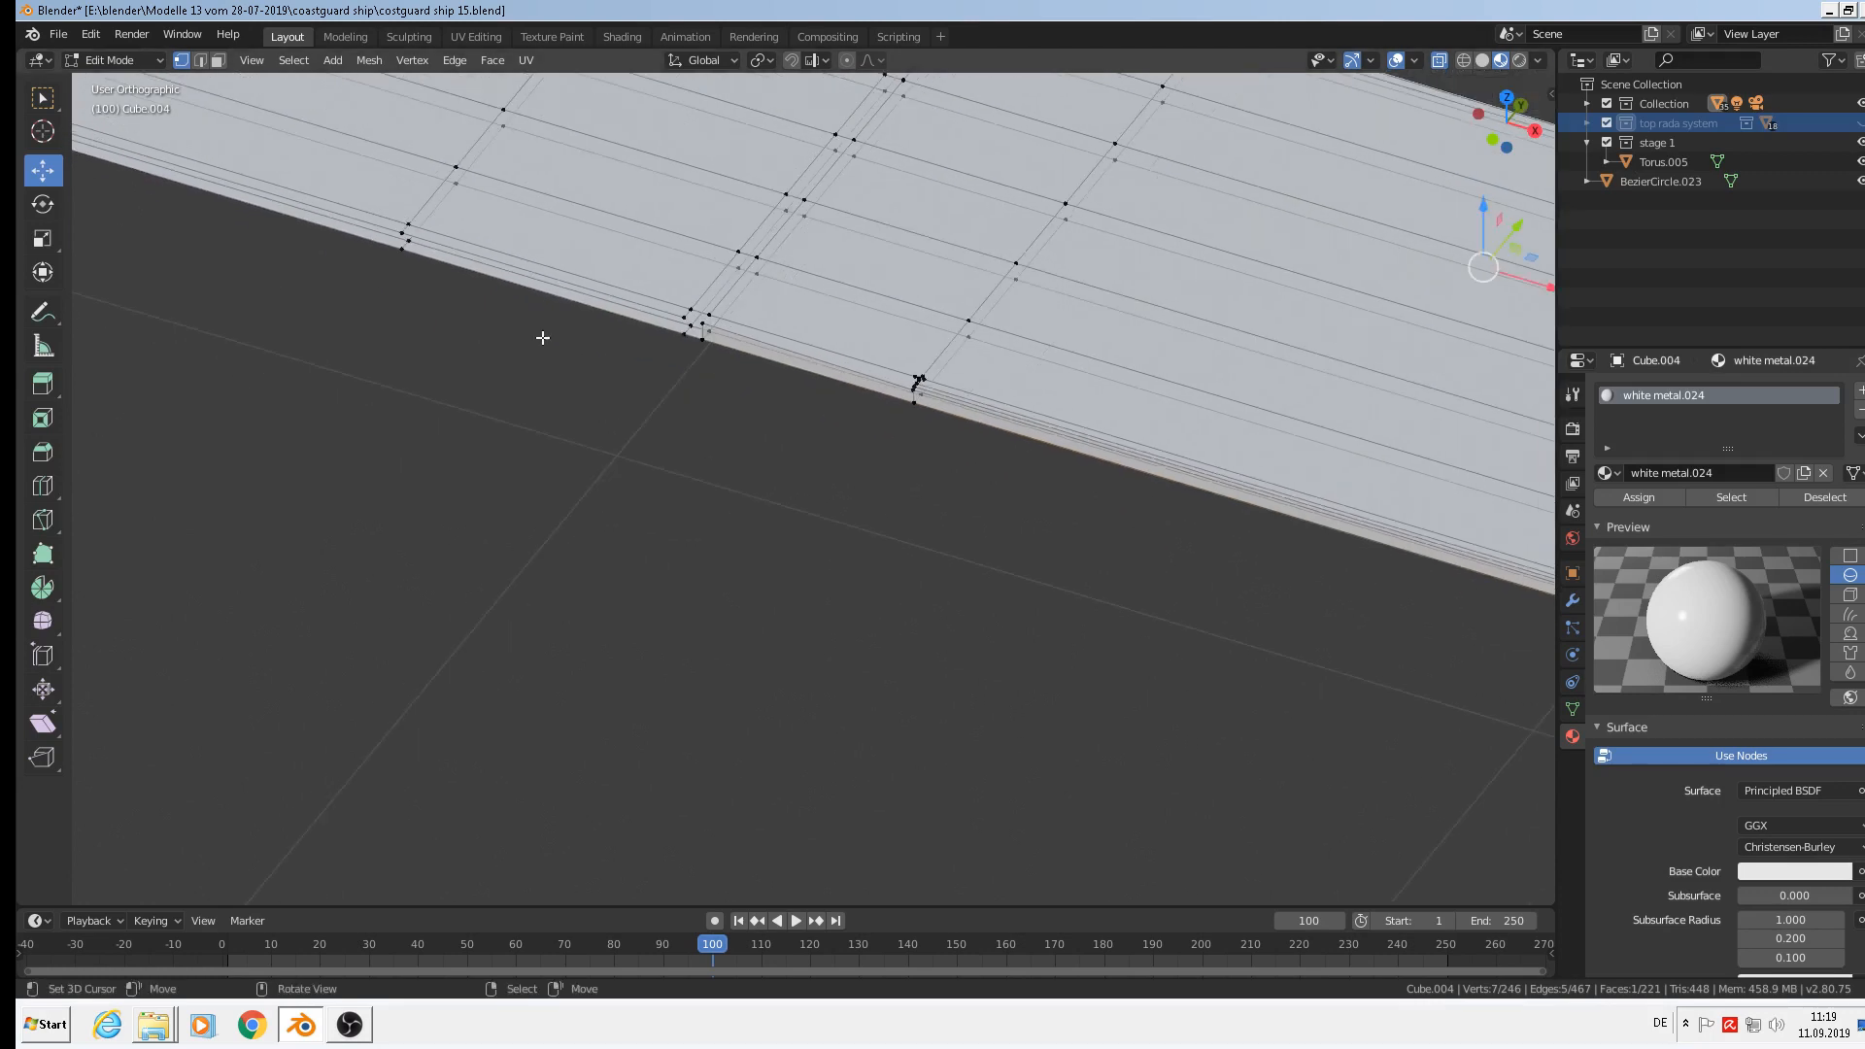
{"action": "middle_click_drag", "start_coordinate": [552, 430], "coordinate": [1153, 675], "text": "shift"}
{"action": "middle_click_drag", "start_coordinate": [552, 451], "coordinate": [729, 668], "text": "shift"}
{"action": "left_click", "coordinate": [519, 477], "text": "shift"}
{"action": "scroll", "coordinate": [545, 412], "scroll_direction": "up", "scroll_amount": 4}
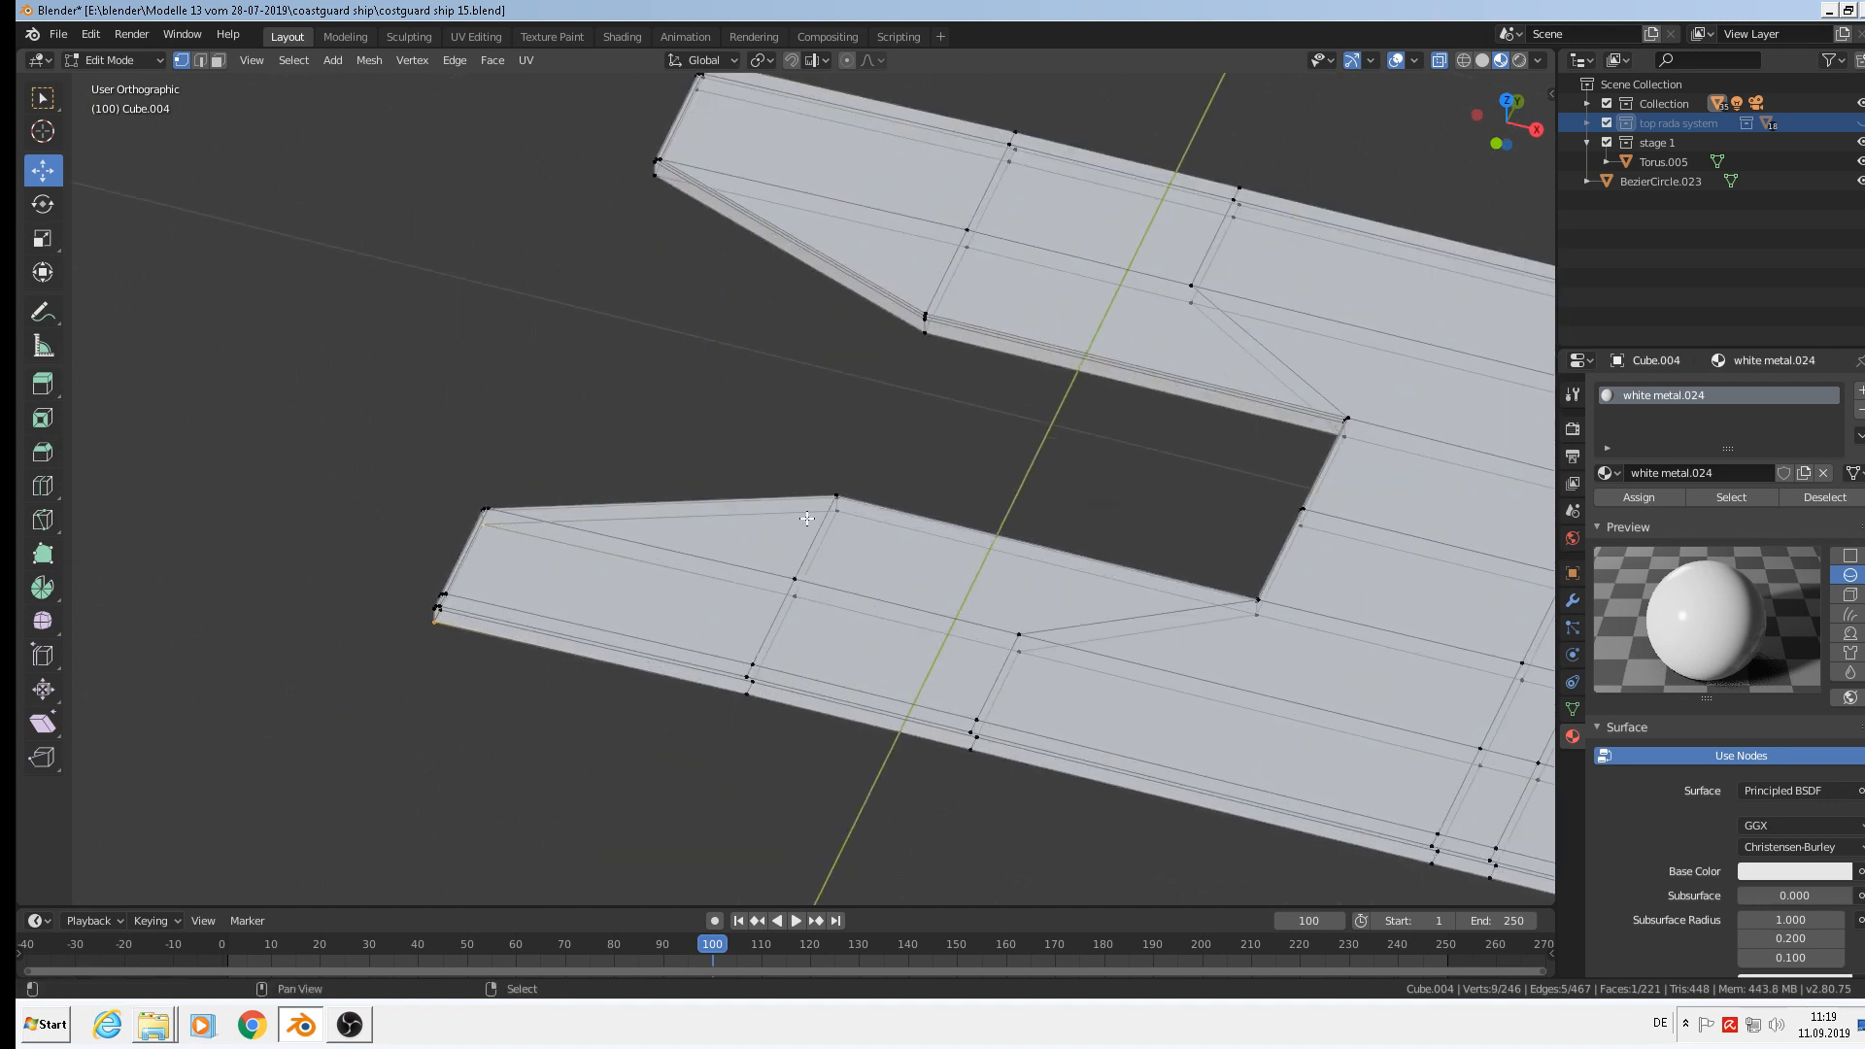
{"action": "left_click", "coordinate": [846, 522], "text": "shift"}
{"action": "left_click", "coordinate": [653, 179], "text": "shift"}
{"action": "middle_click_drag", "start_coordinate": [734, 265], "coordinate": [737, 409], "text": "shift"}
{"action": "scroll", "coordinate": [758, 408], "scroll_direction": "down", "scroll_amount": 5}
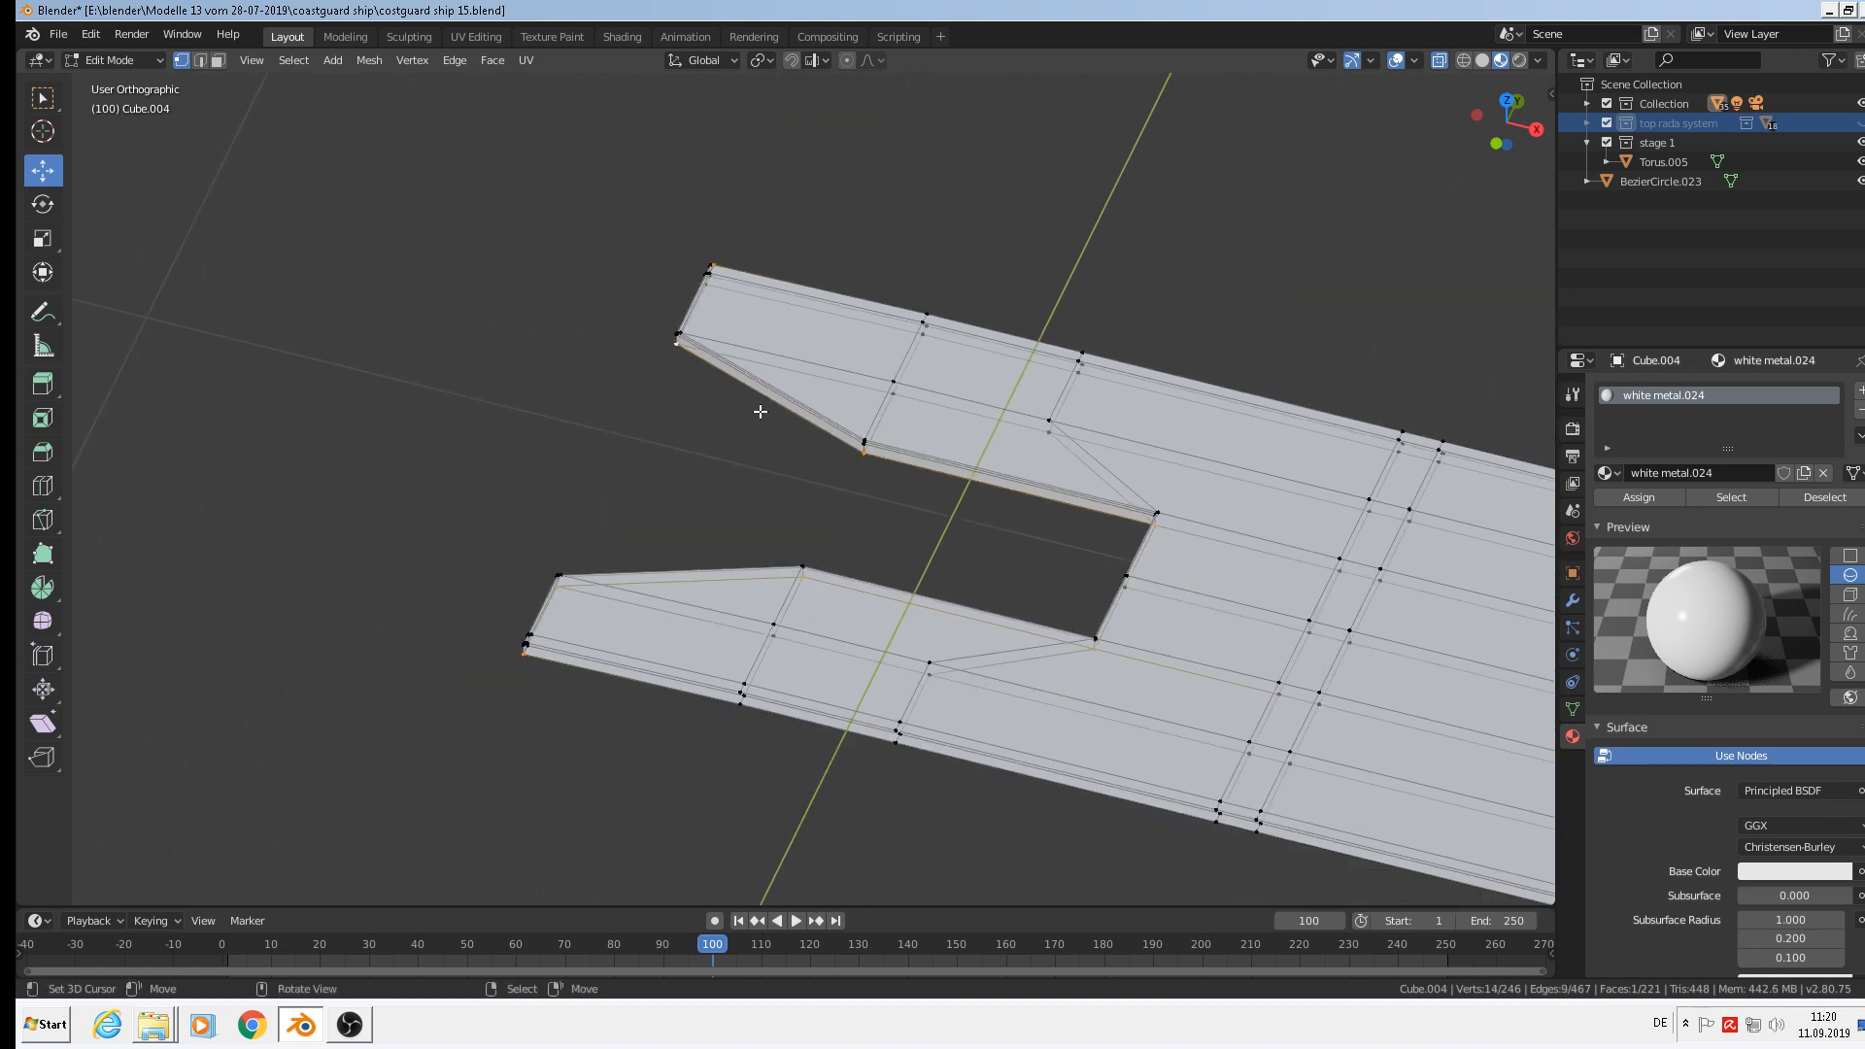
Duplicate the selected outline vertices and raise the copies 1.2 m along Z above the plate.
{"action": "key", "text": "shift+d"}
{"action": "right_click", "coordinate": [826, 499]}
{"action": "scroll", "coordinate": [956, 505], "scroll_direction": "down", "scroll_amount": 2}
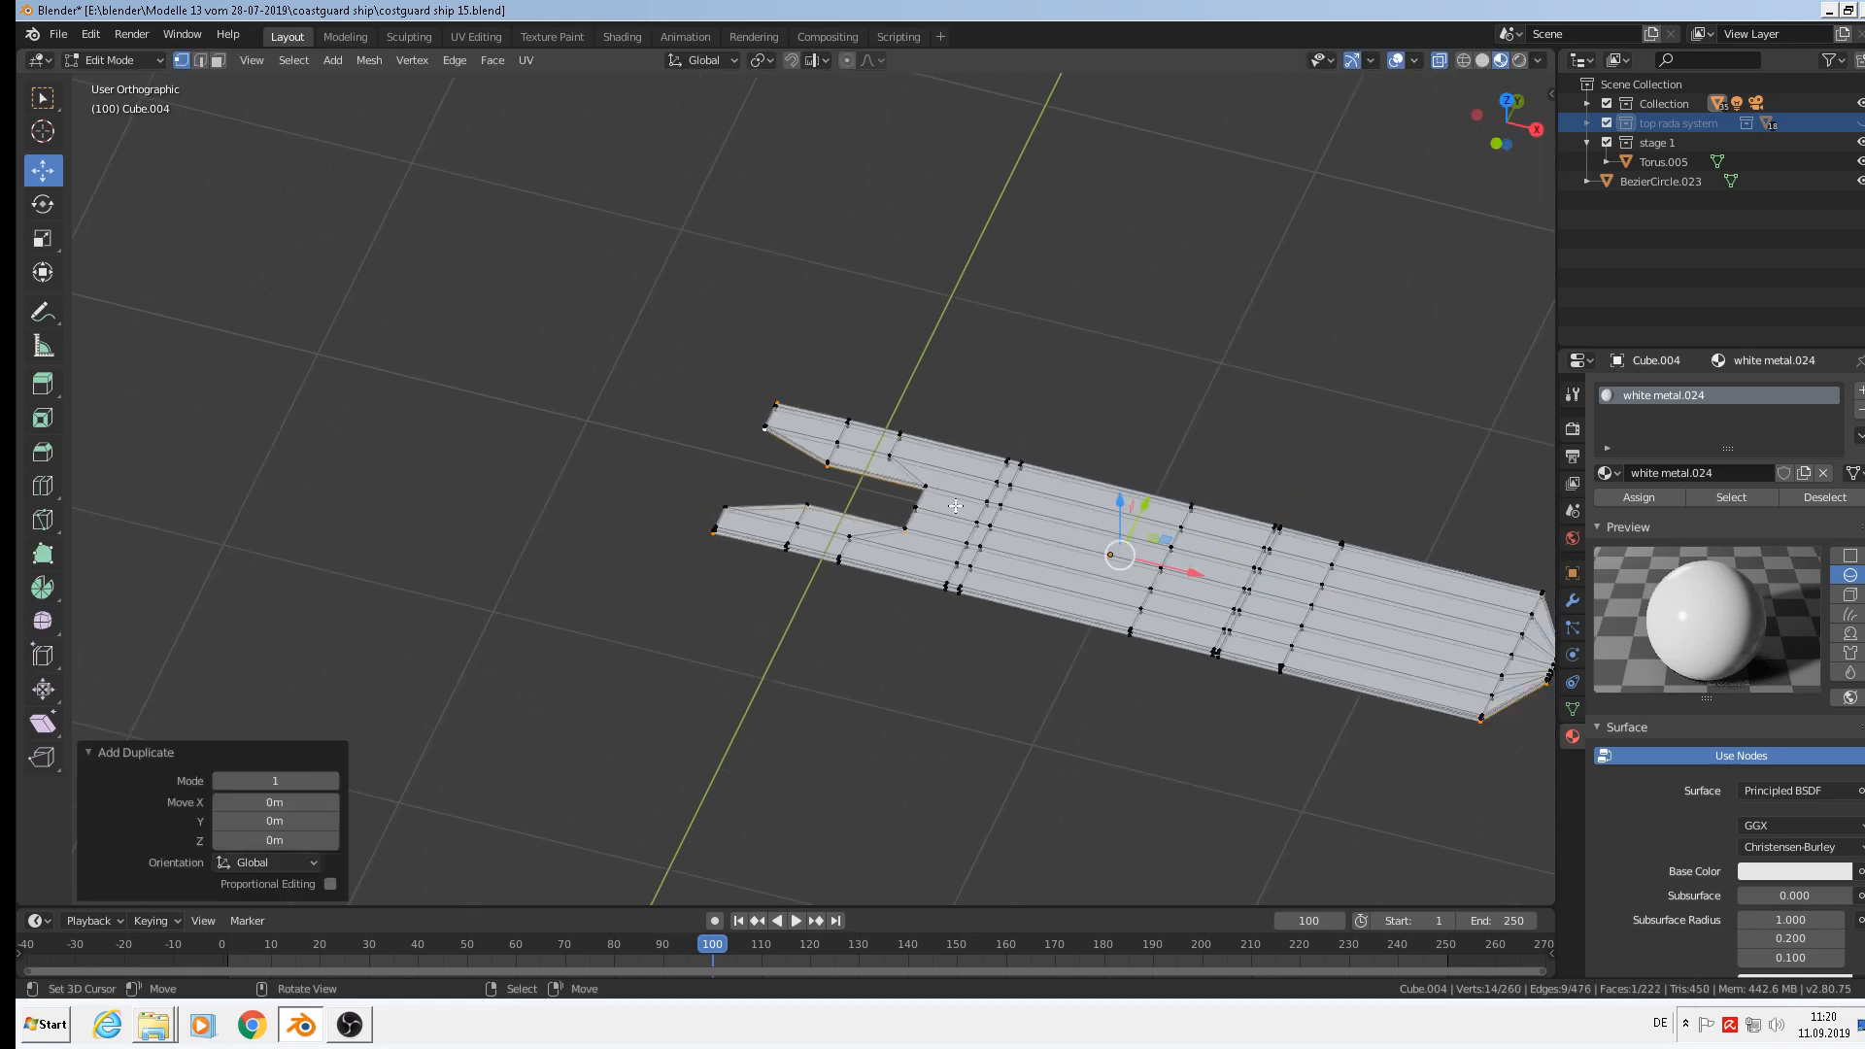
{"action": "left_click_drag", "start_coordinate": [1136, 517], "coordinate": [1018, 335]}
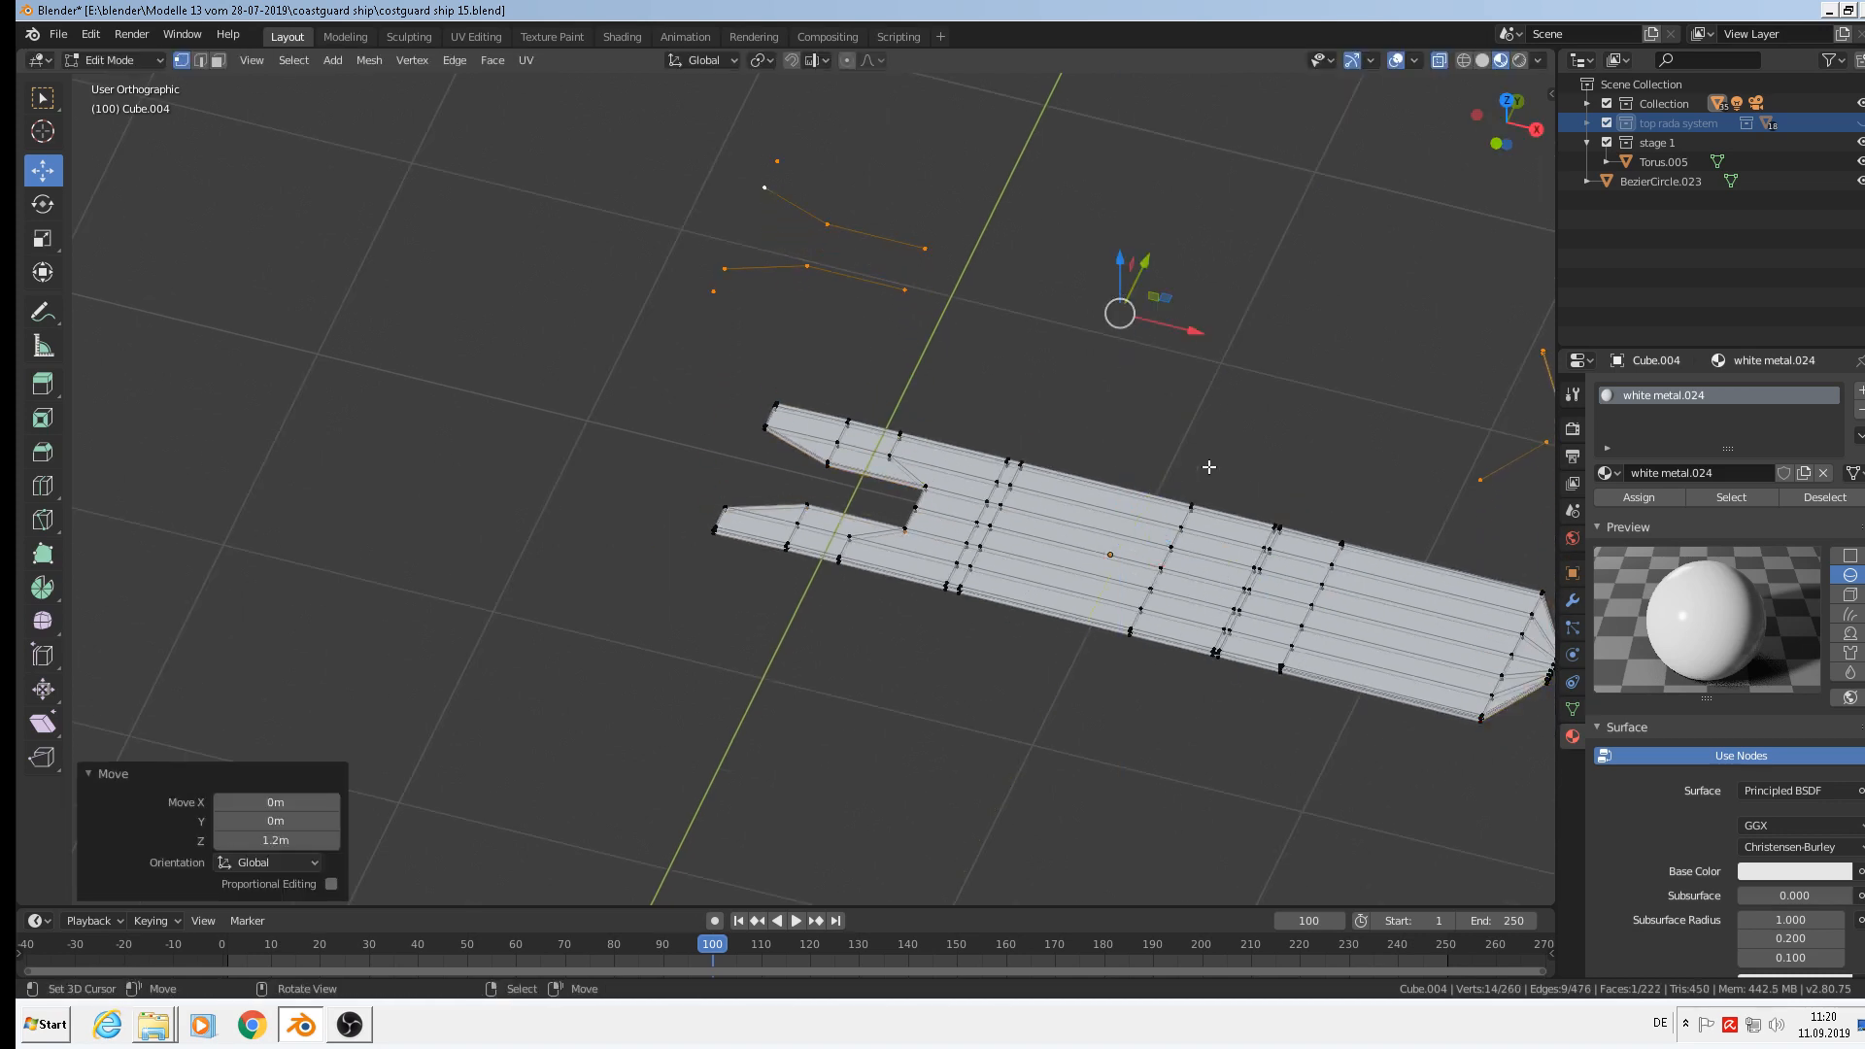
{"action": "middle_click_drag", "start_coordinate": [1018, 333], "coordinate": [925, 265], "text": "shift"}
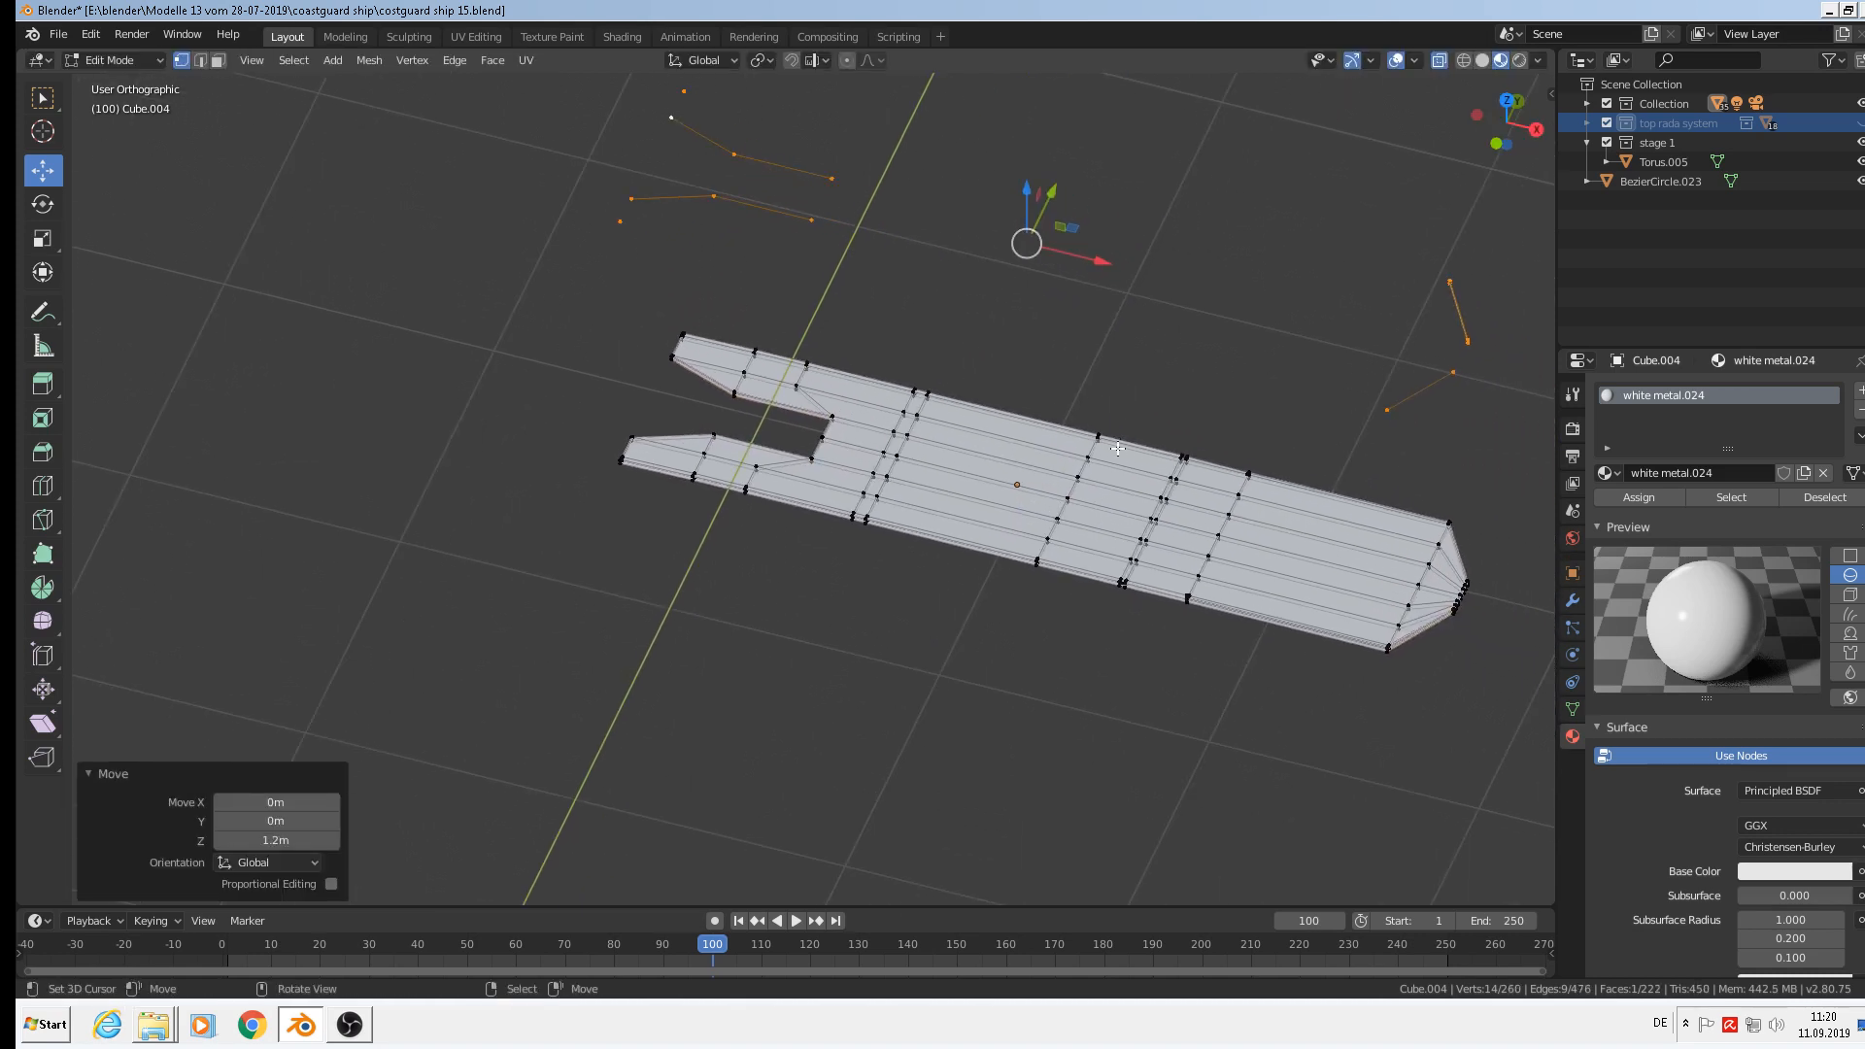
Invert the selection and delete all vertices of the old plate, keeping only the raised outline points.
{"action": "left_click", "coordinate": [293, 60]}
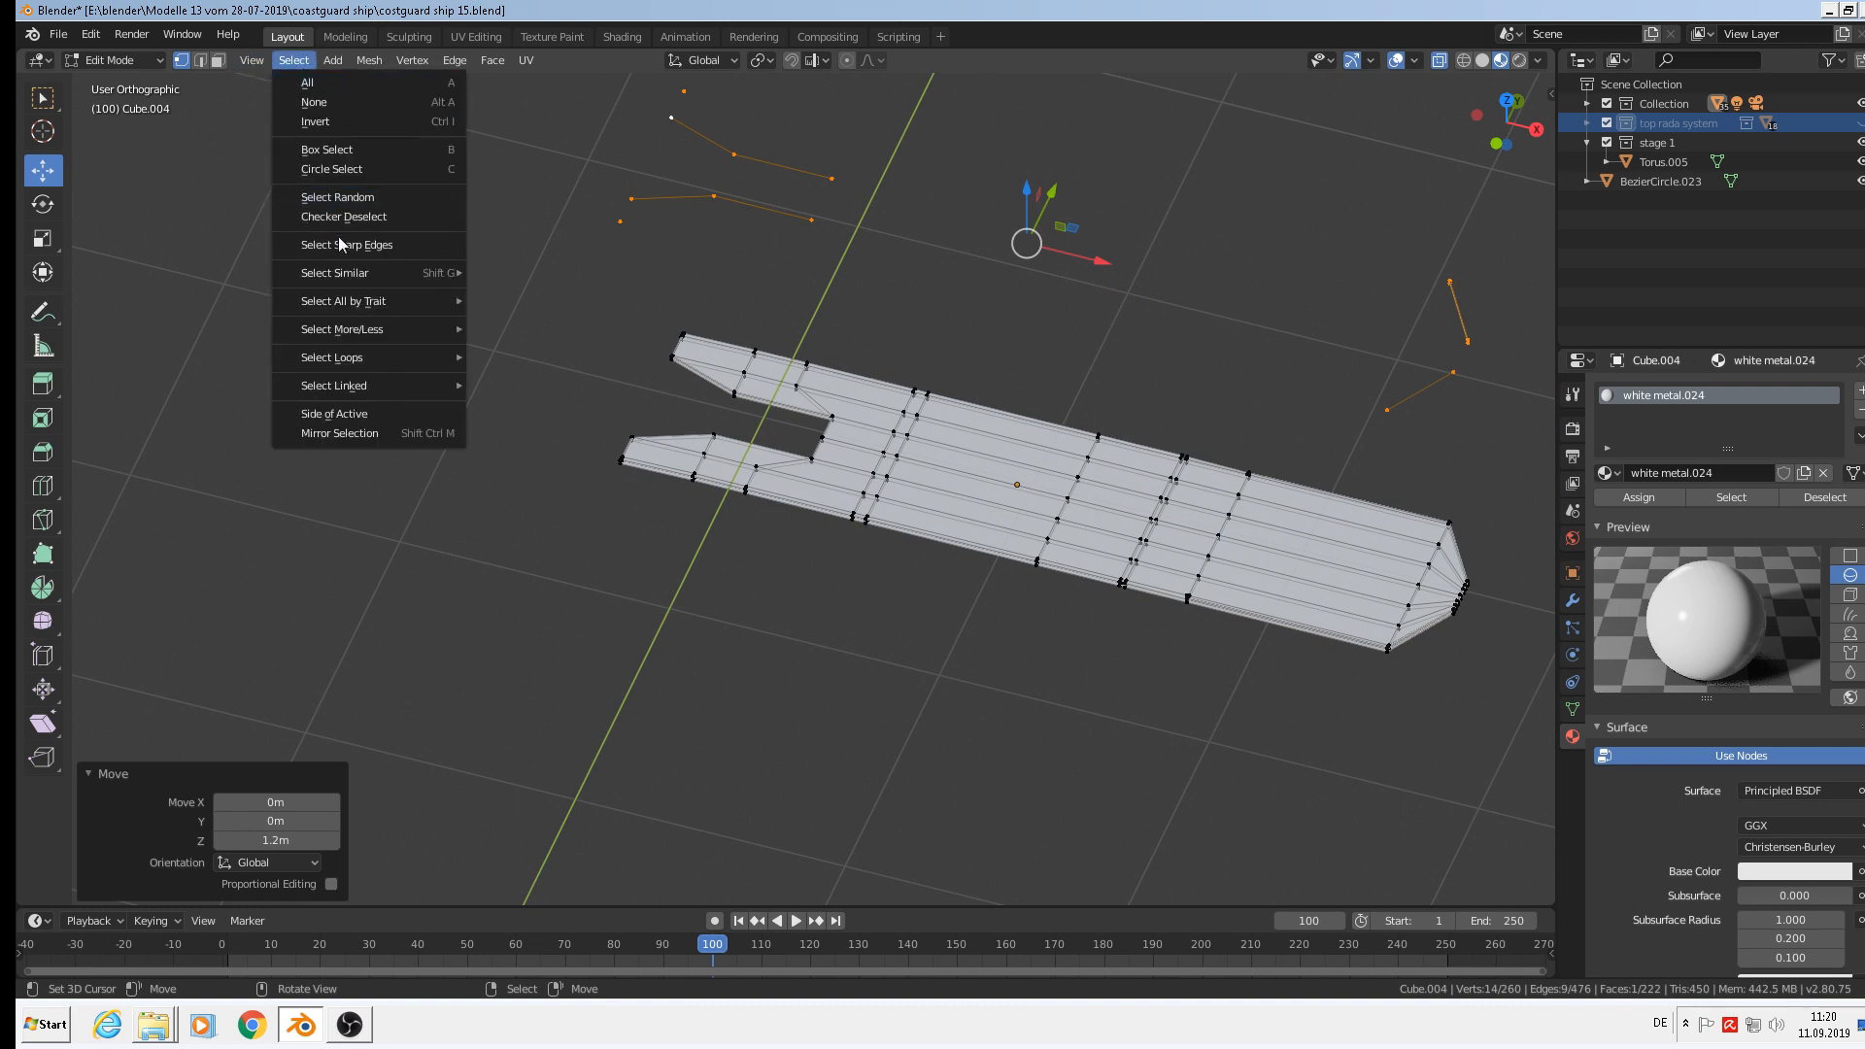
{"action": "left_click", "coordinate": [327, 119]}
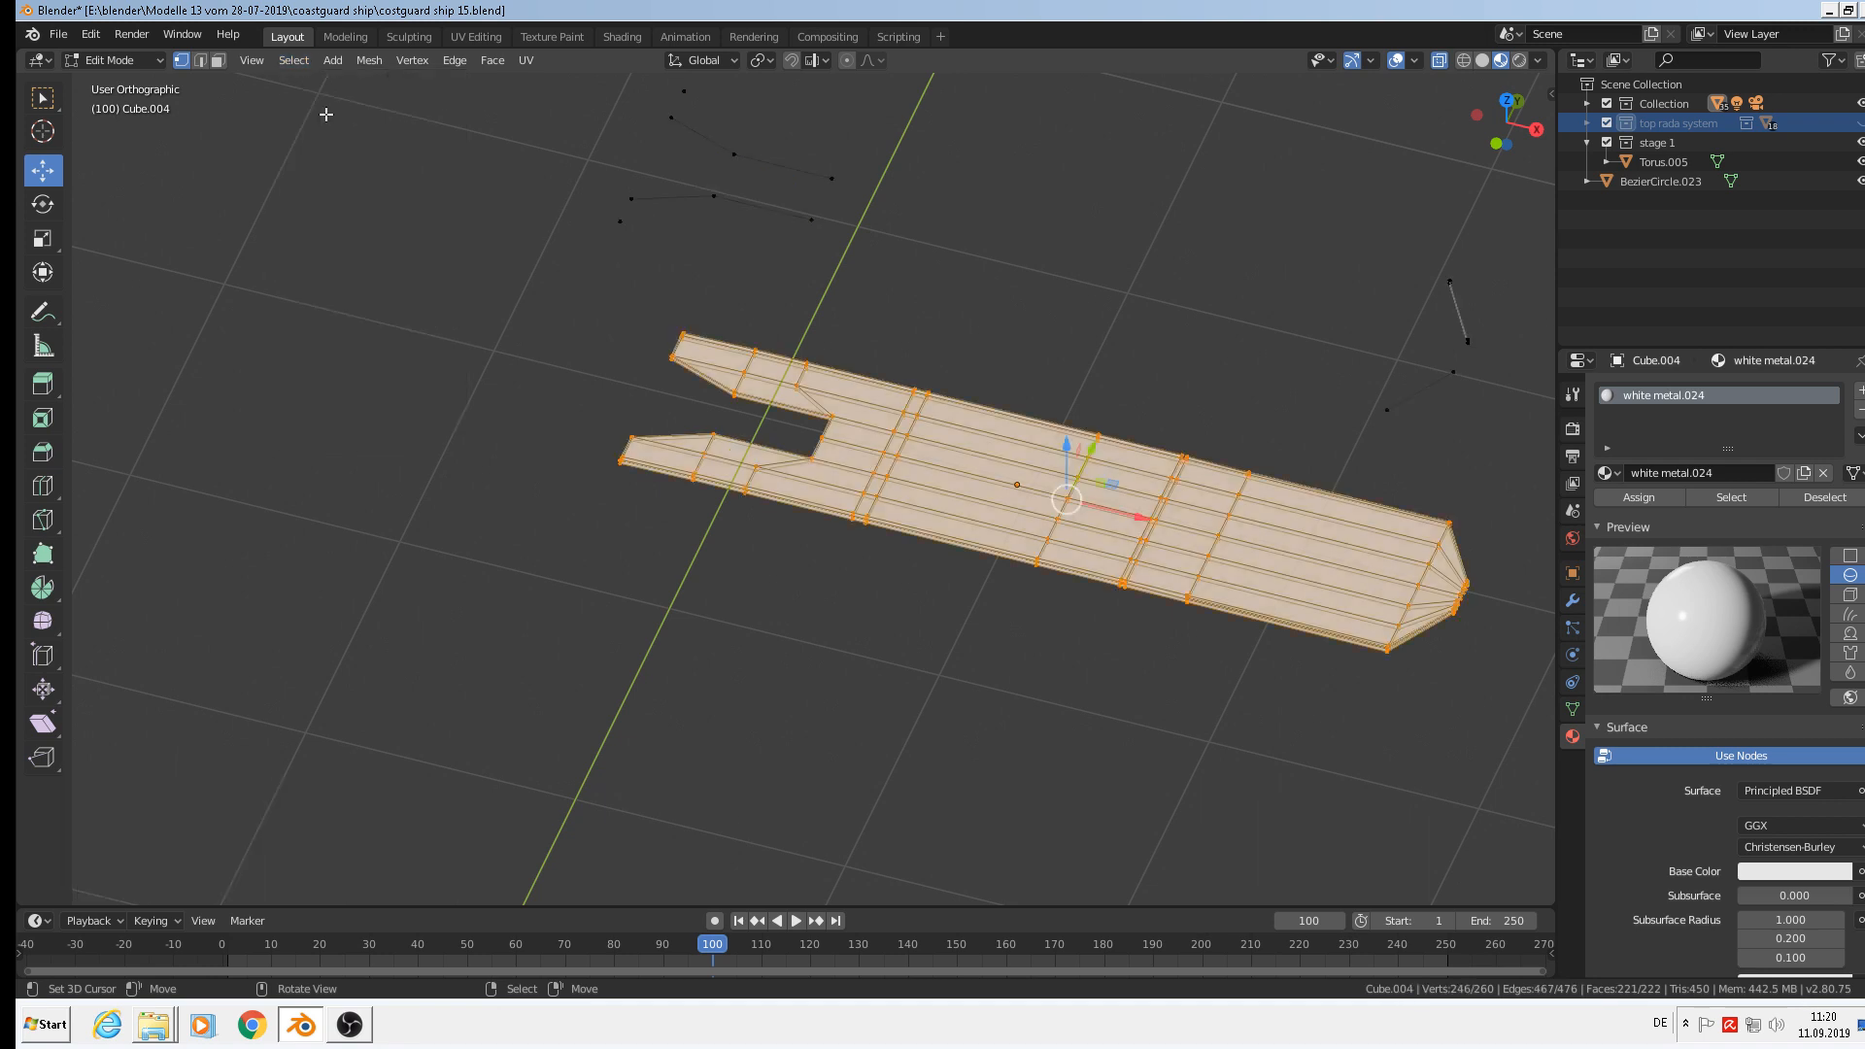
{"action": "key", "text": "x"}
{"action": "left_click", "coordinate": [1011, 485]}
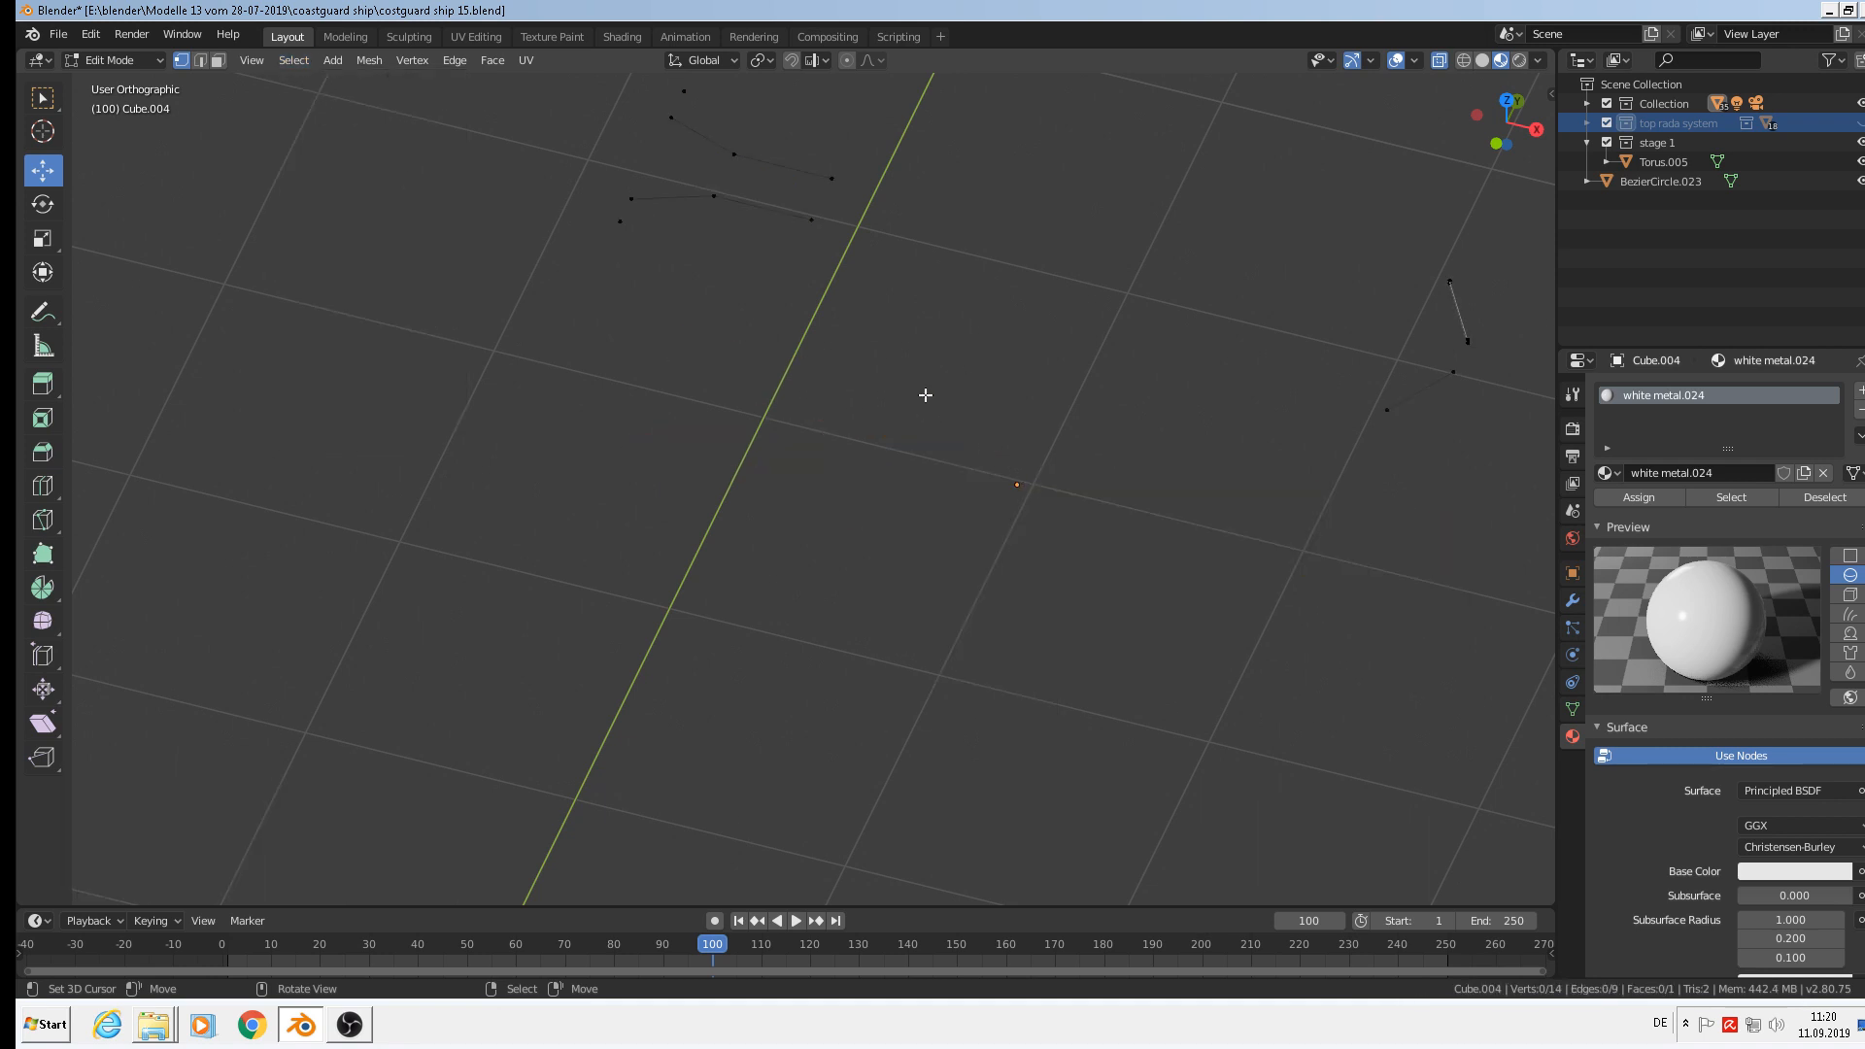
Delete the two surplus doubled vertices at the ends of the port bow edge.
{"action": "middle_click_drag", "start_coordinate": [1358, 421], "coordinate": [1055, 576], "text": "shift"}
{"action": "scroll", "coordinate": [1108, 554], "scroll_direction": "up", "scroll_amount": 11}
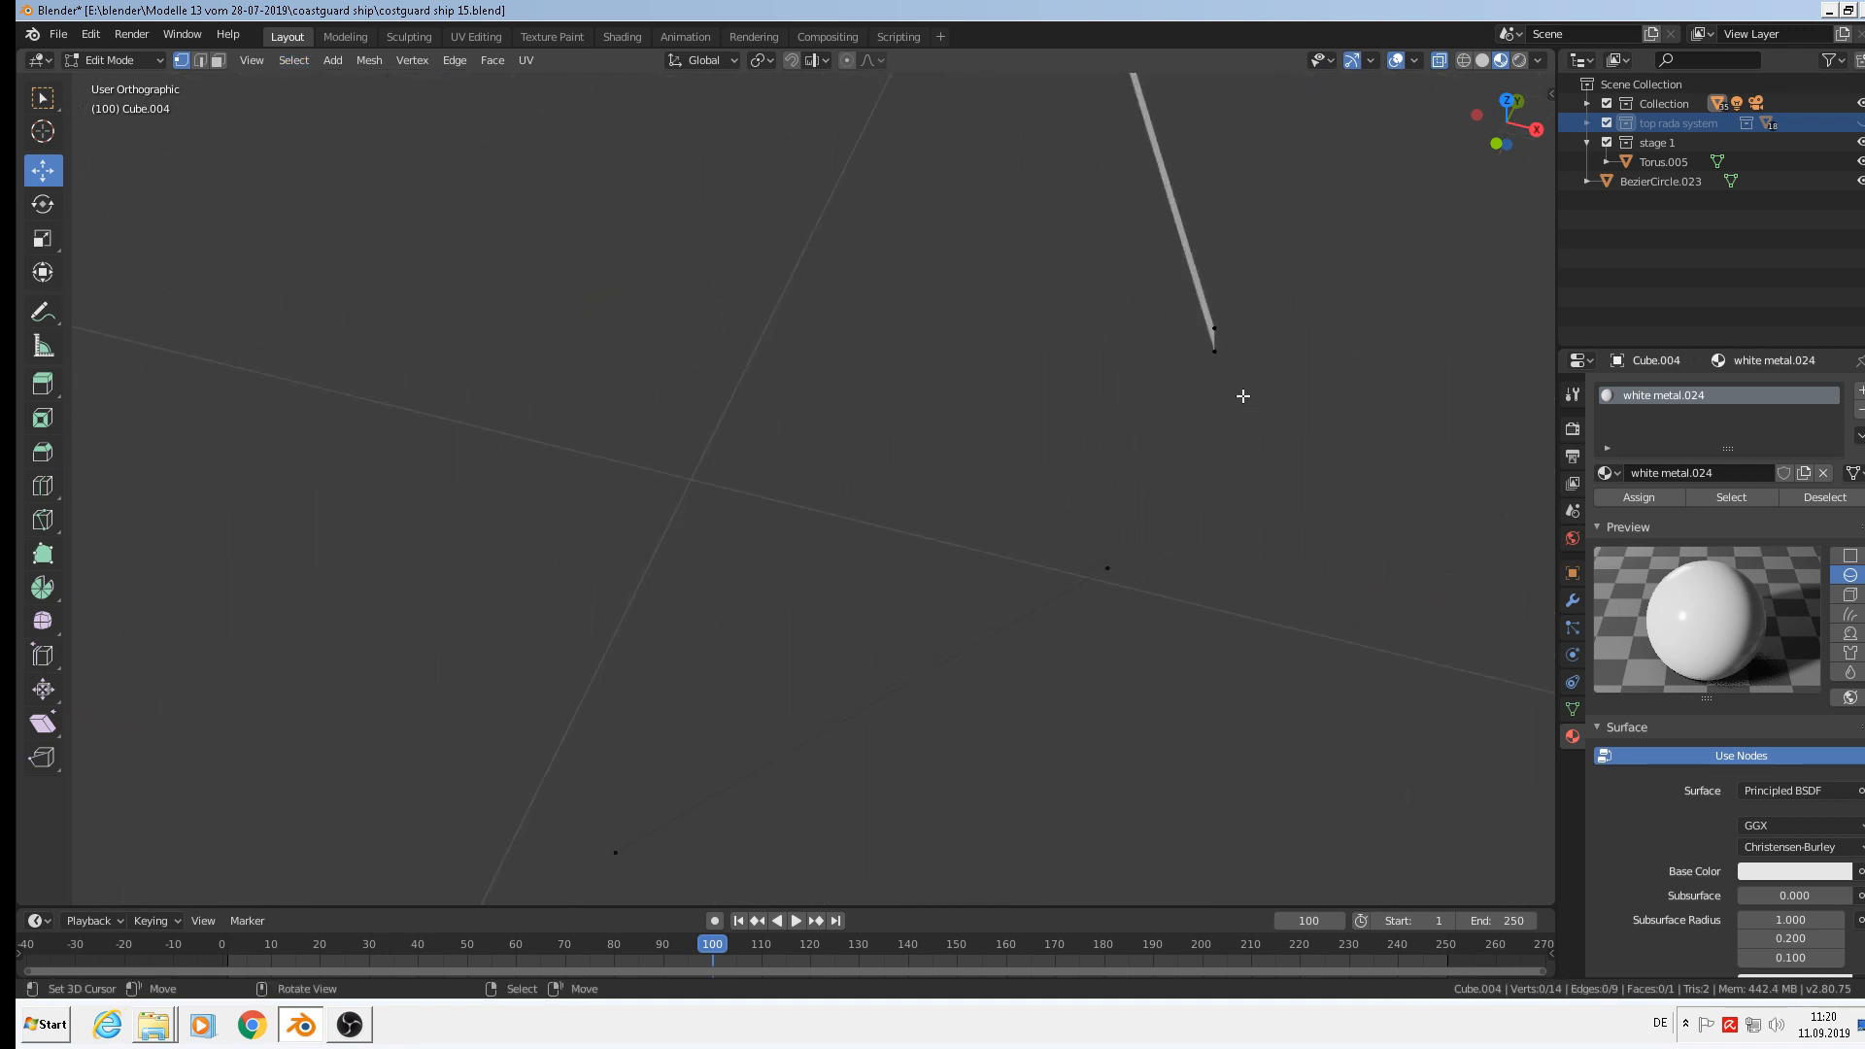
{"action": "middle_click_drag", "start_coordinate": [1241, 395], "coordinate": [1211, 489]}
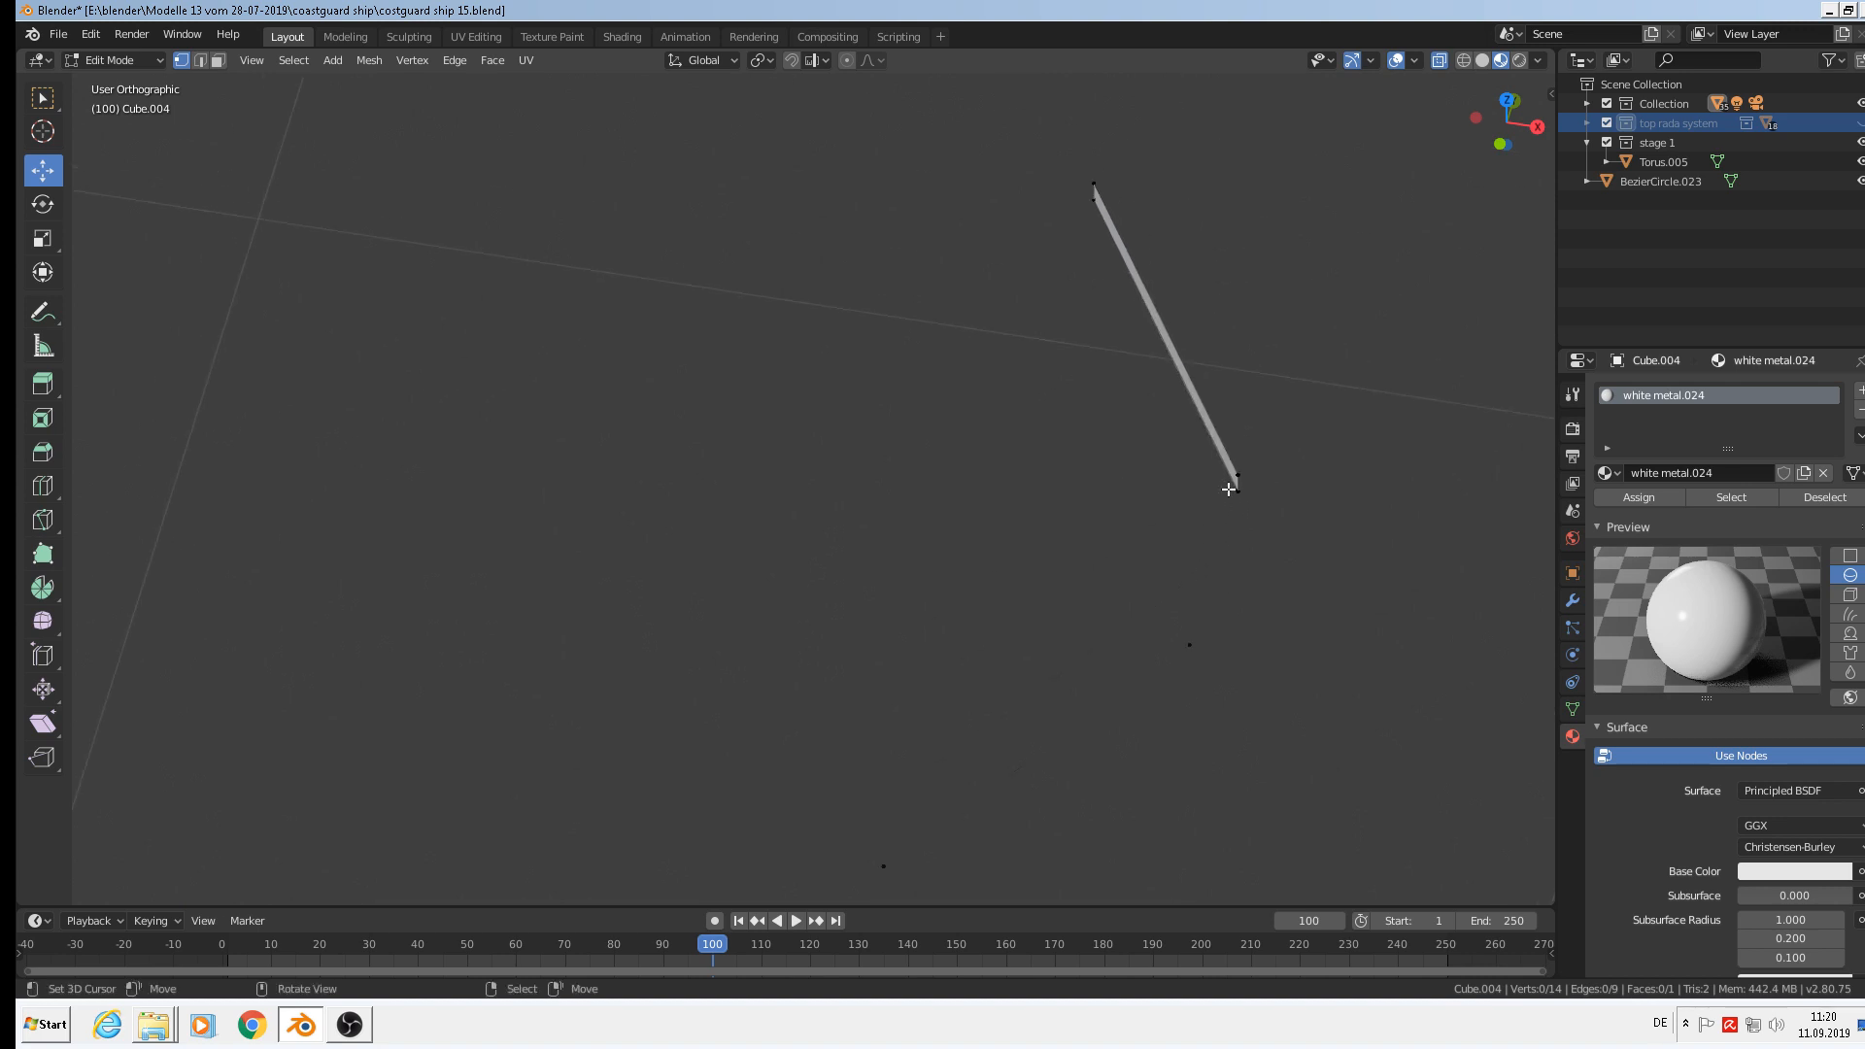
{"action": "left_click", "coordinate": [1229, 489]}
{"action": "left_click", "coordinate": [1074, 210], "text": "shift"}
{"action": "key", "text": "x"}
{"action": "left_click", "coordinate": [1071, 213]}
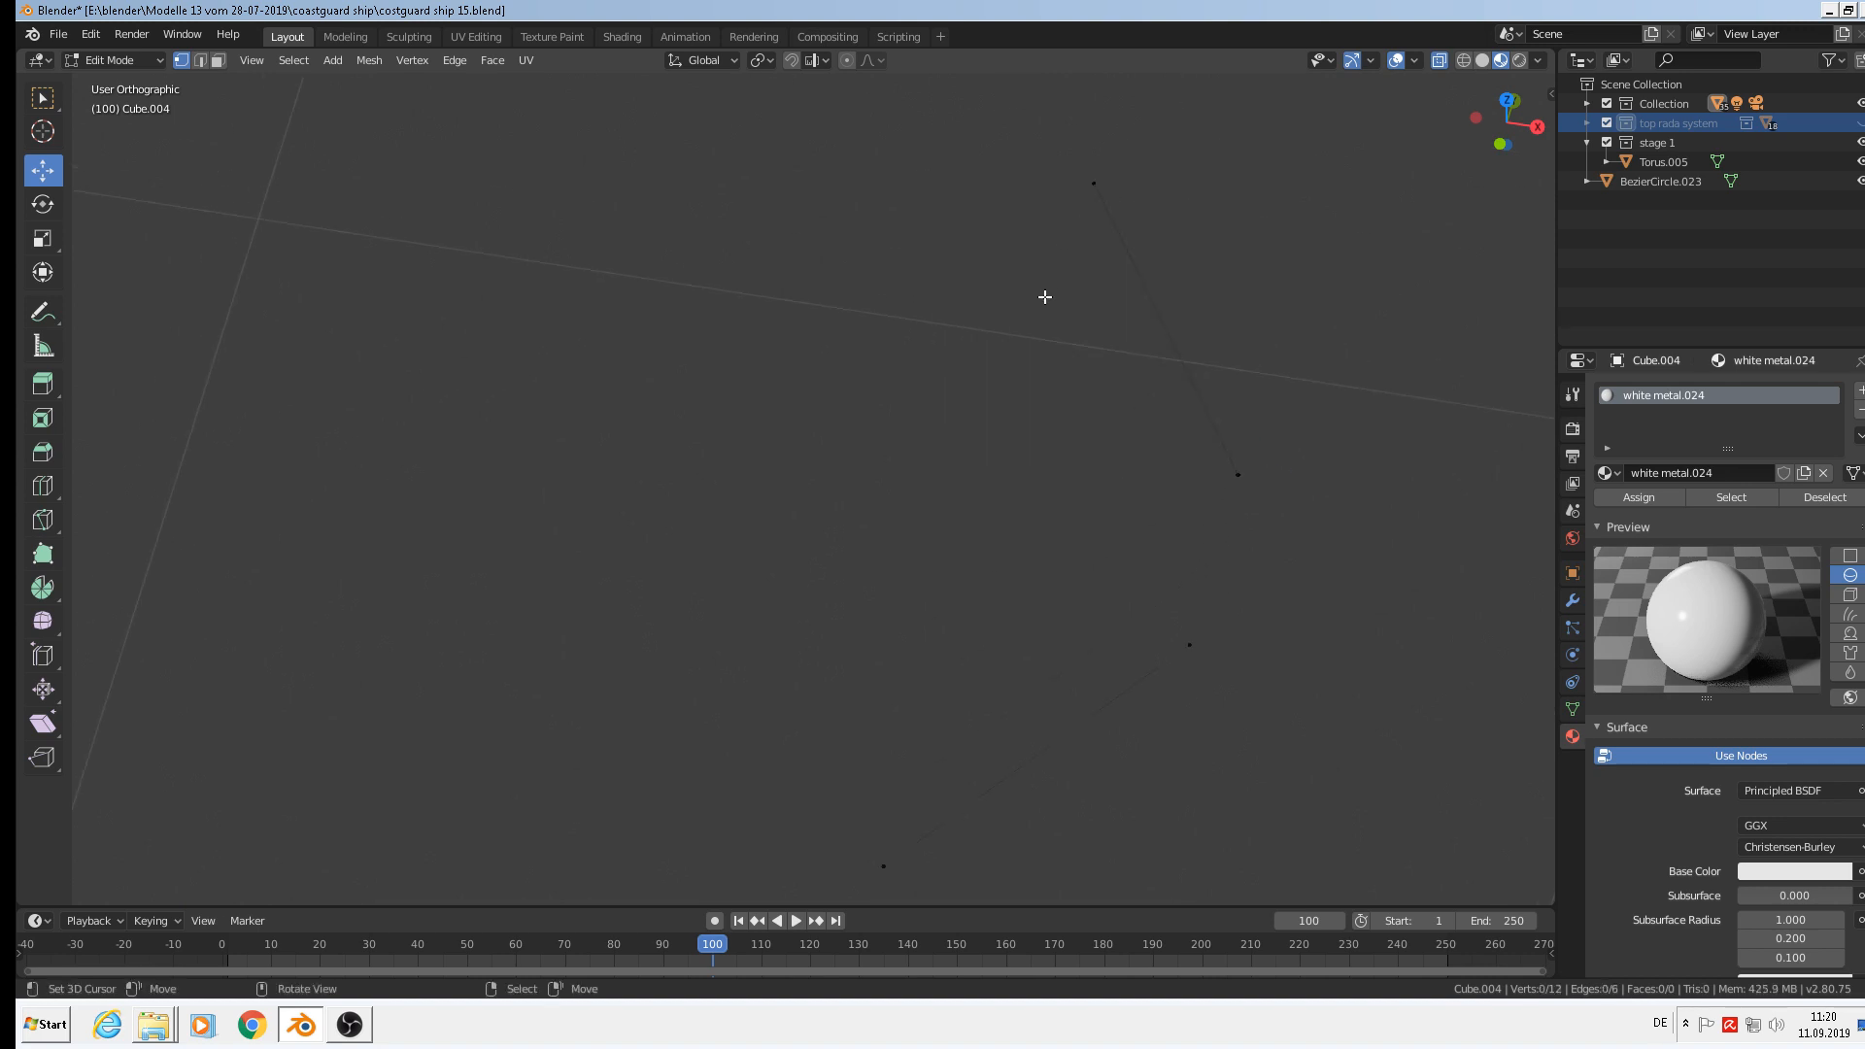
Flatten all remaining outline vertices to one height by scaling them to 0 along Z.
{"action": "scroll", "coordinate": [1046, 297], "scroll_direction": "down", "scroll_amount": 3}
{"action": "middle_click_drag", "start_coordinate": [855, 463], "coordinate": [1228, 525], "text": "shift"}
{"action": "scroll", "coordinate": [1094, 543], "scroll_direction": "down", "scroll_amount": 6}
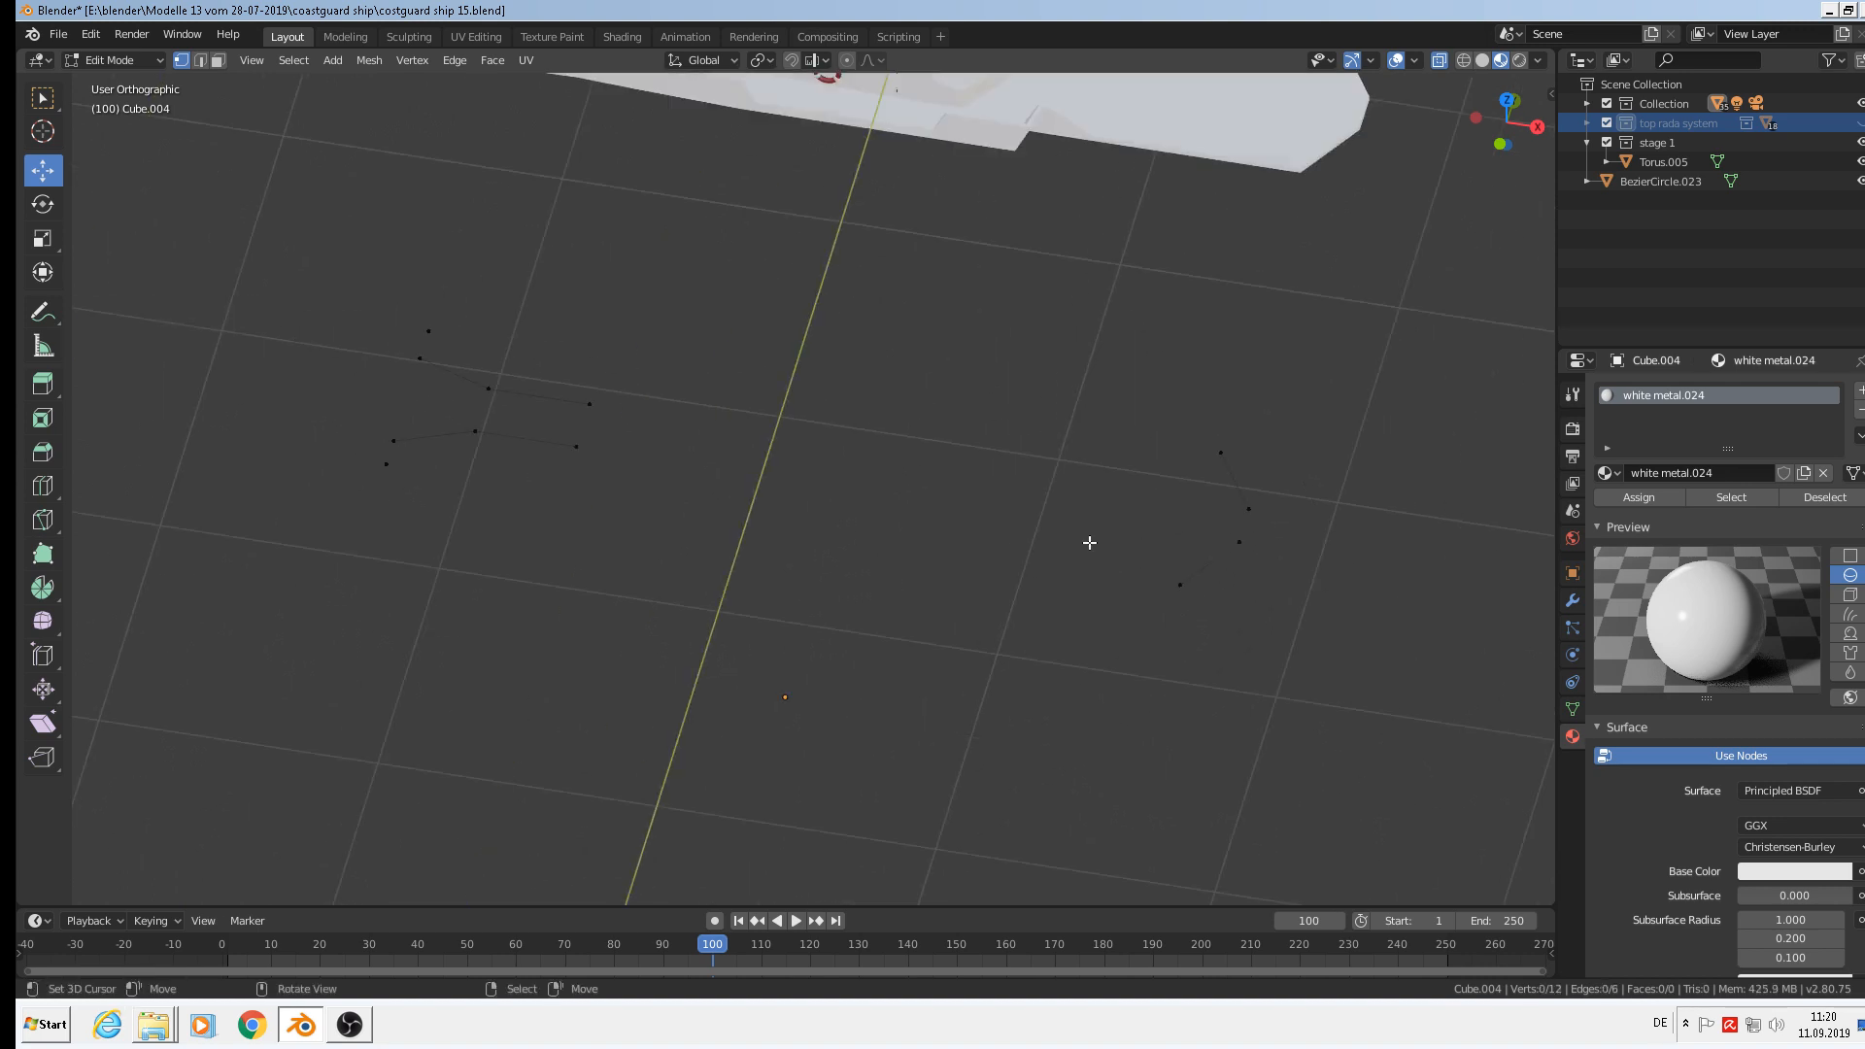
{"action": "key", "text": "a"}
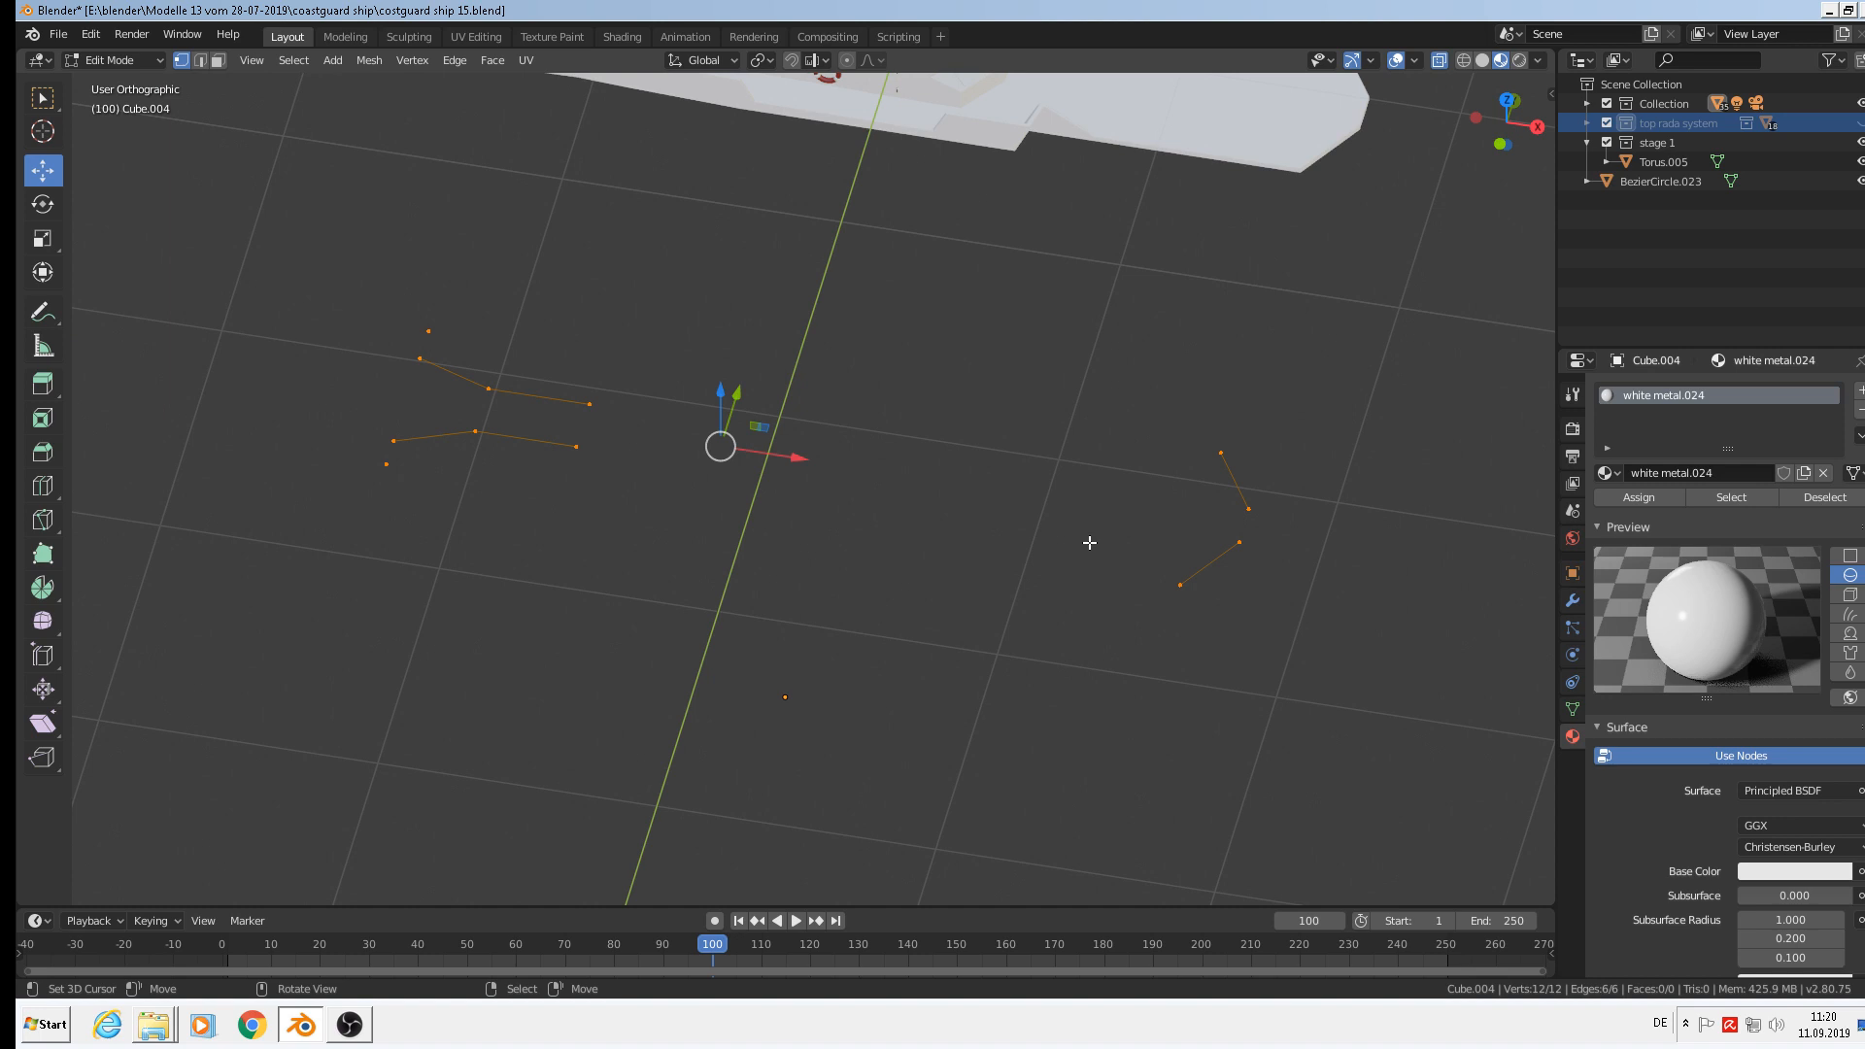
{"action": "key", "text": "KP_1"}
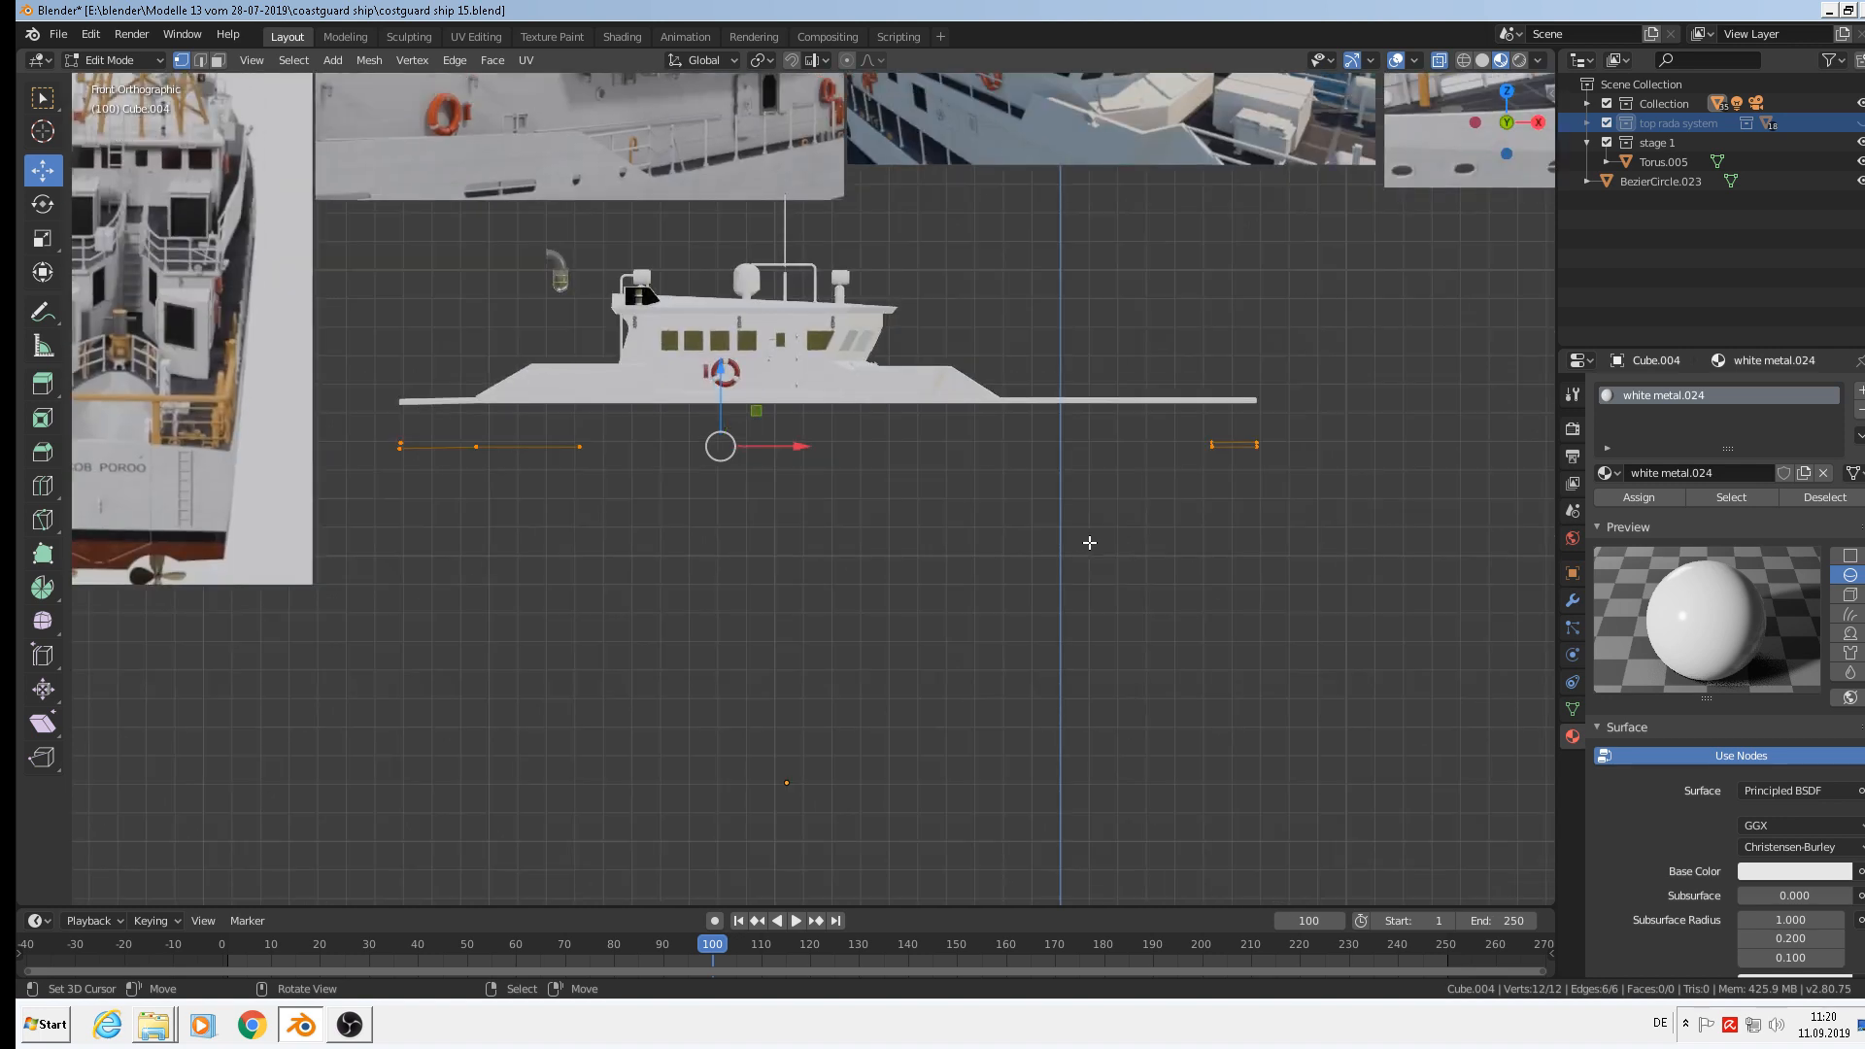
{"action": "key", "text": "s"}
{"action": "key", "text": "z"}
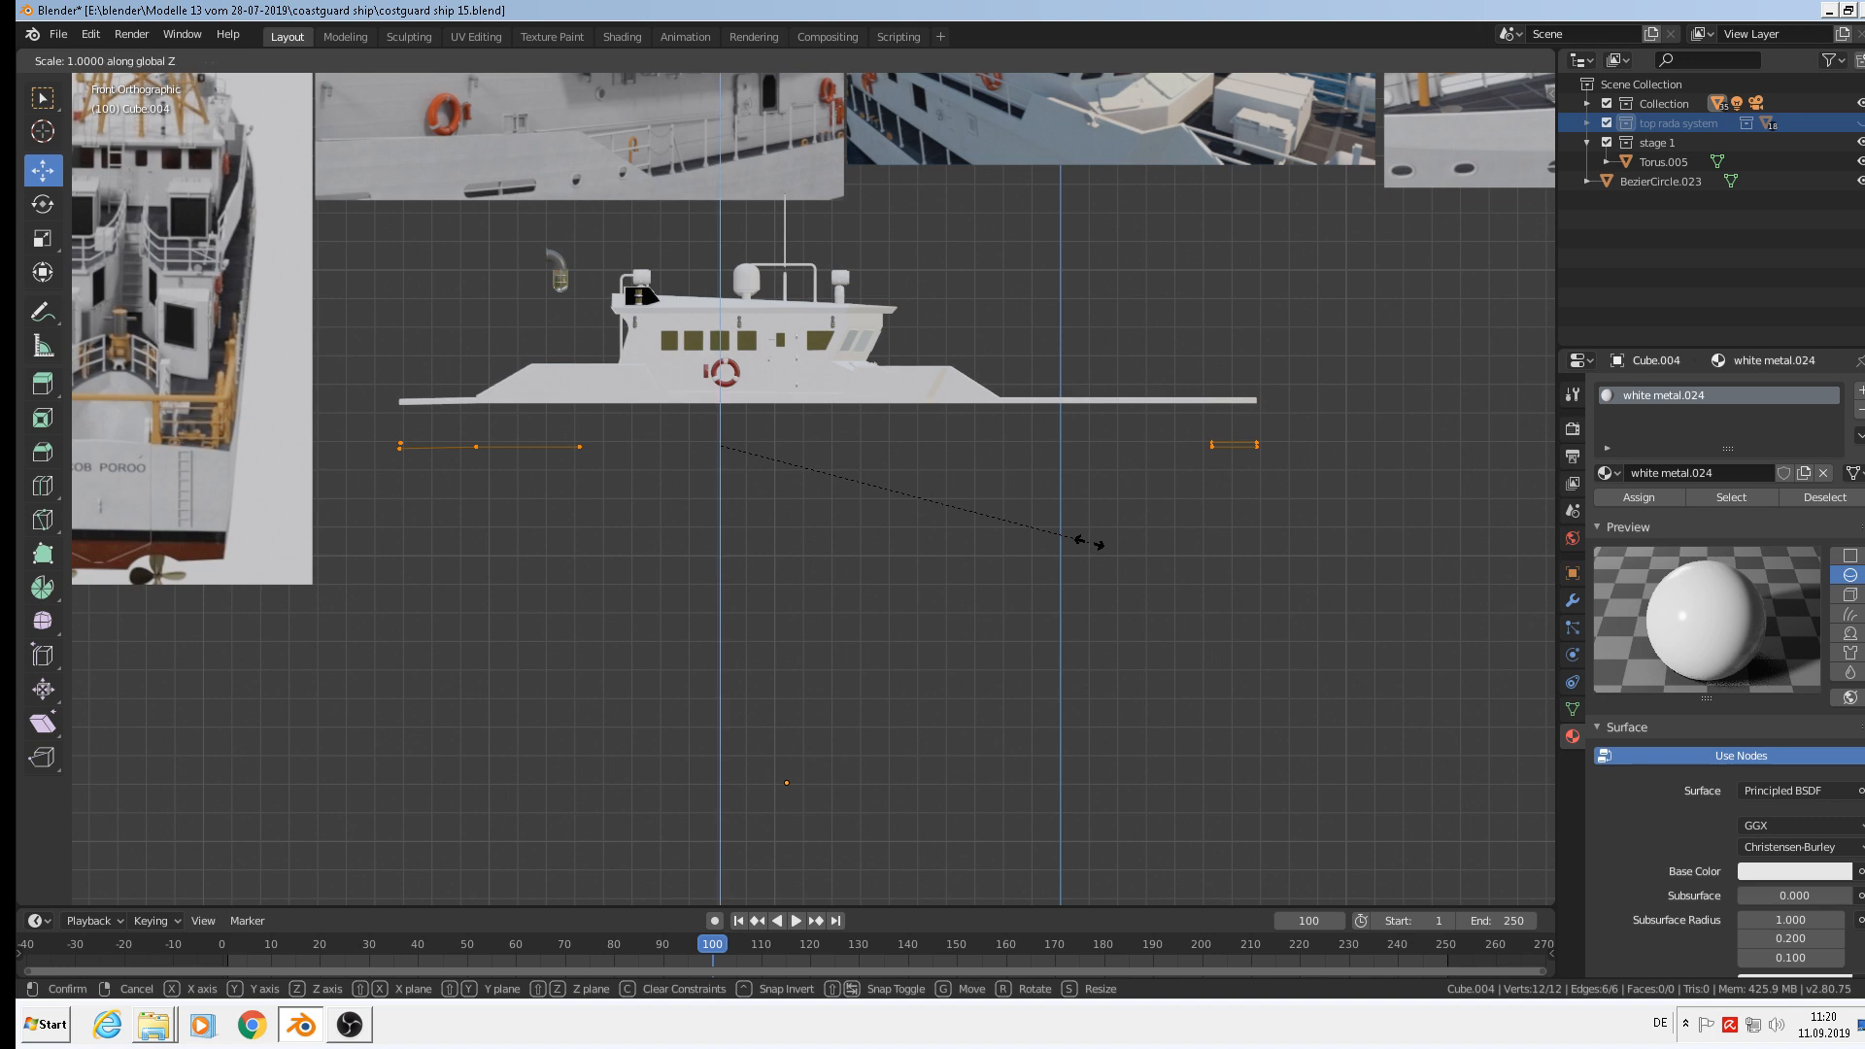
{"action": "key", "text": "0"}
{"action": "key", "text": "Return"}
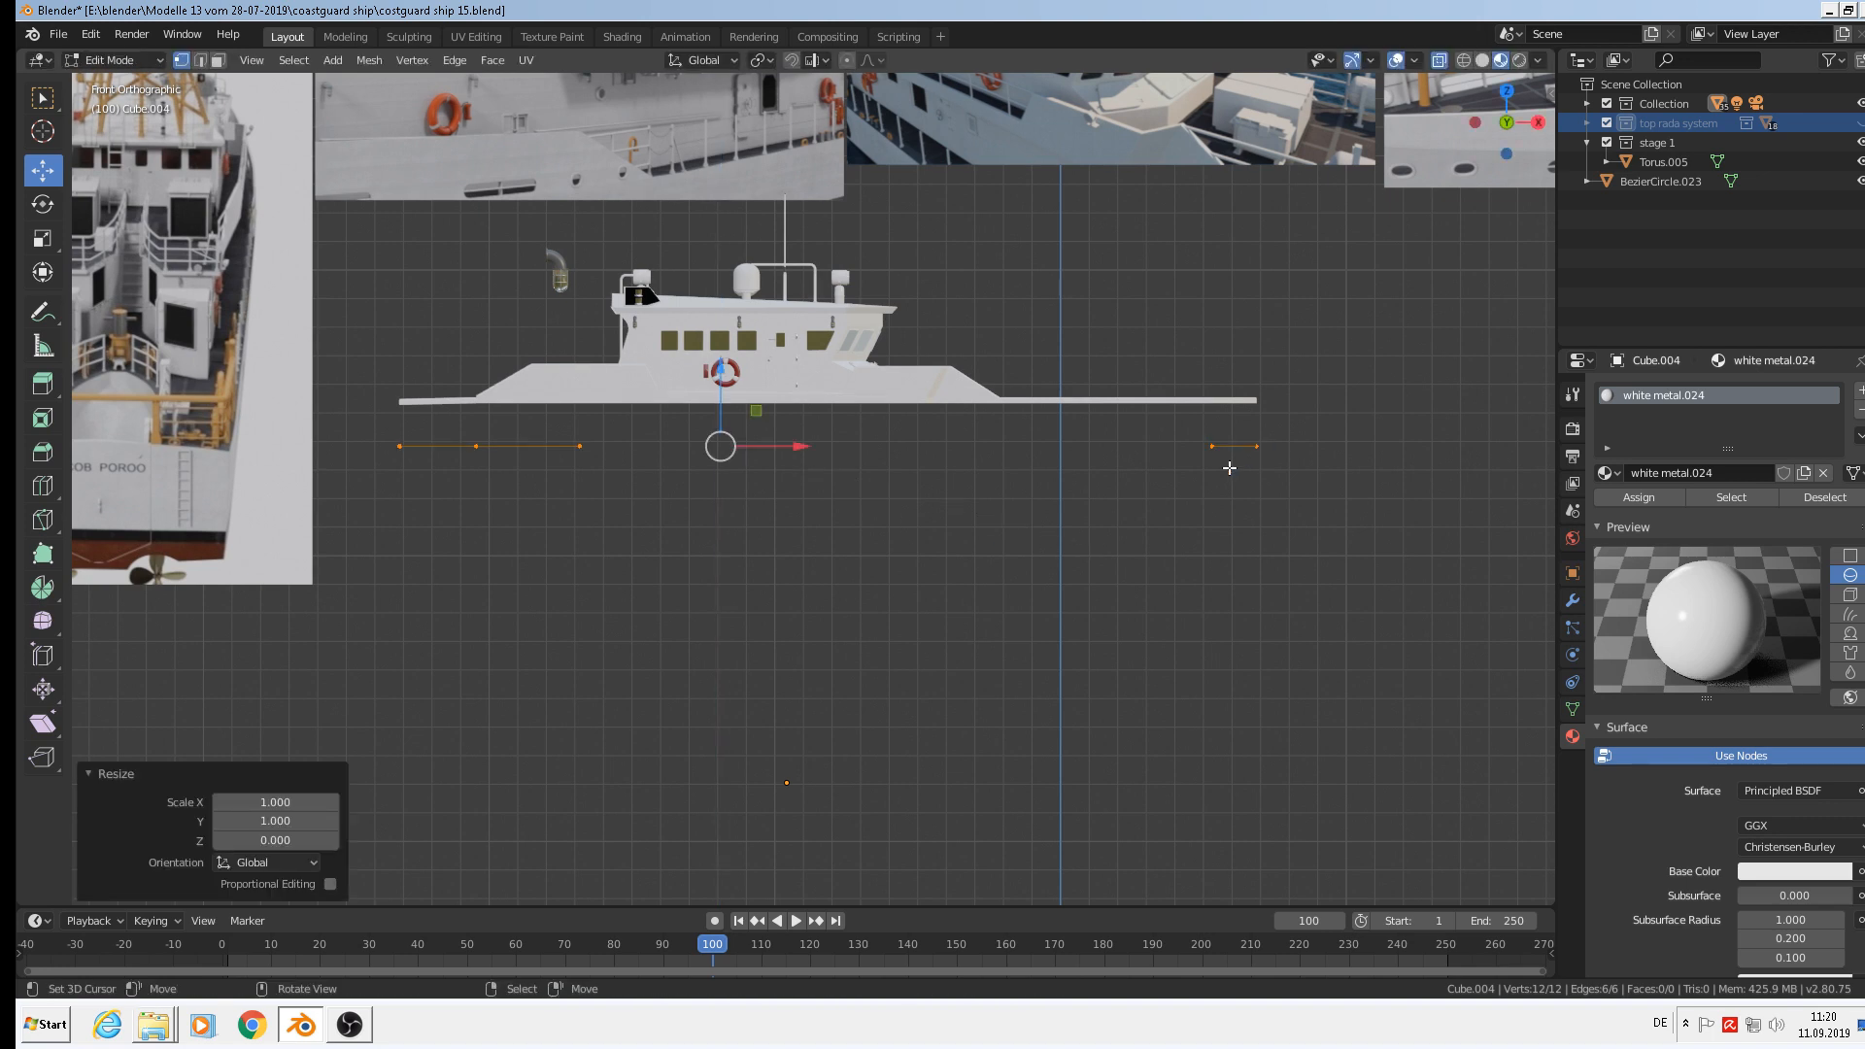
Join the two outline vertices on each side of the notched stern with a short edge.
{"action": "key", "text": "KP_7"}
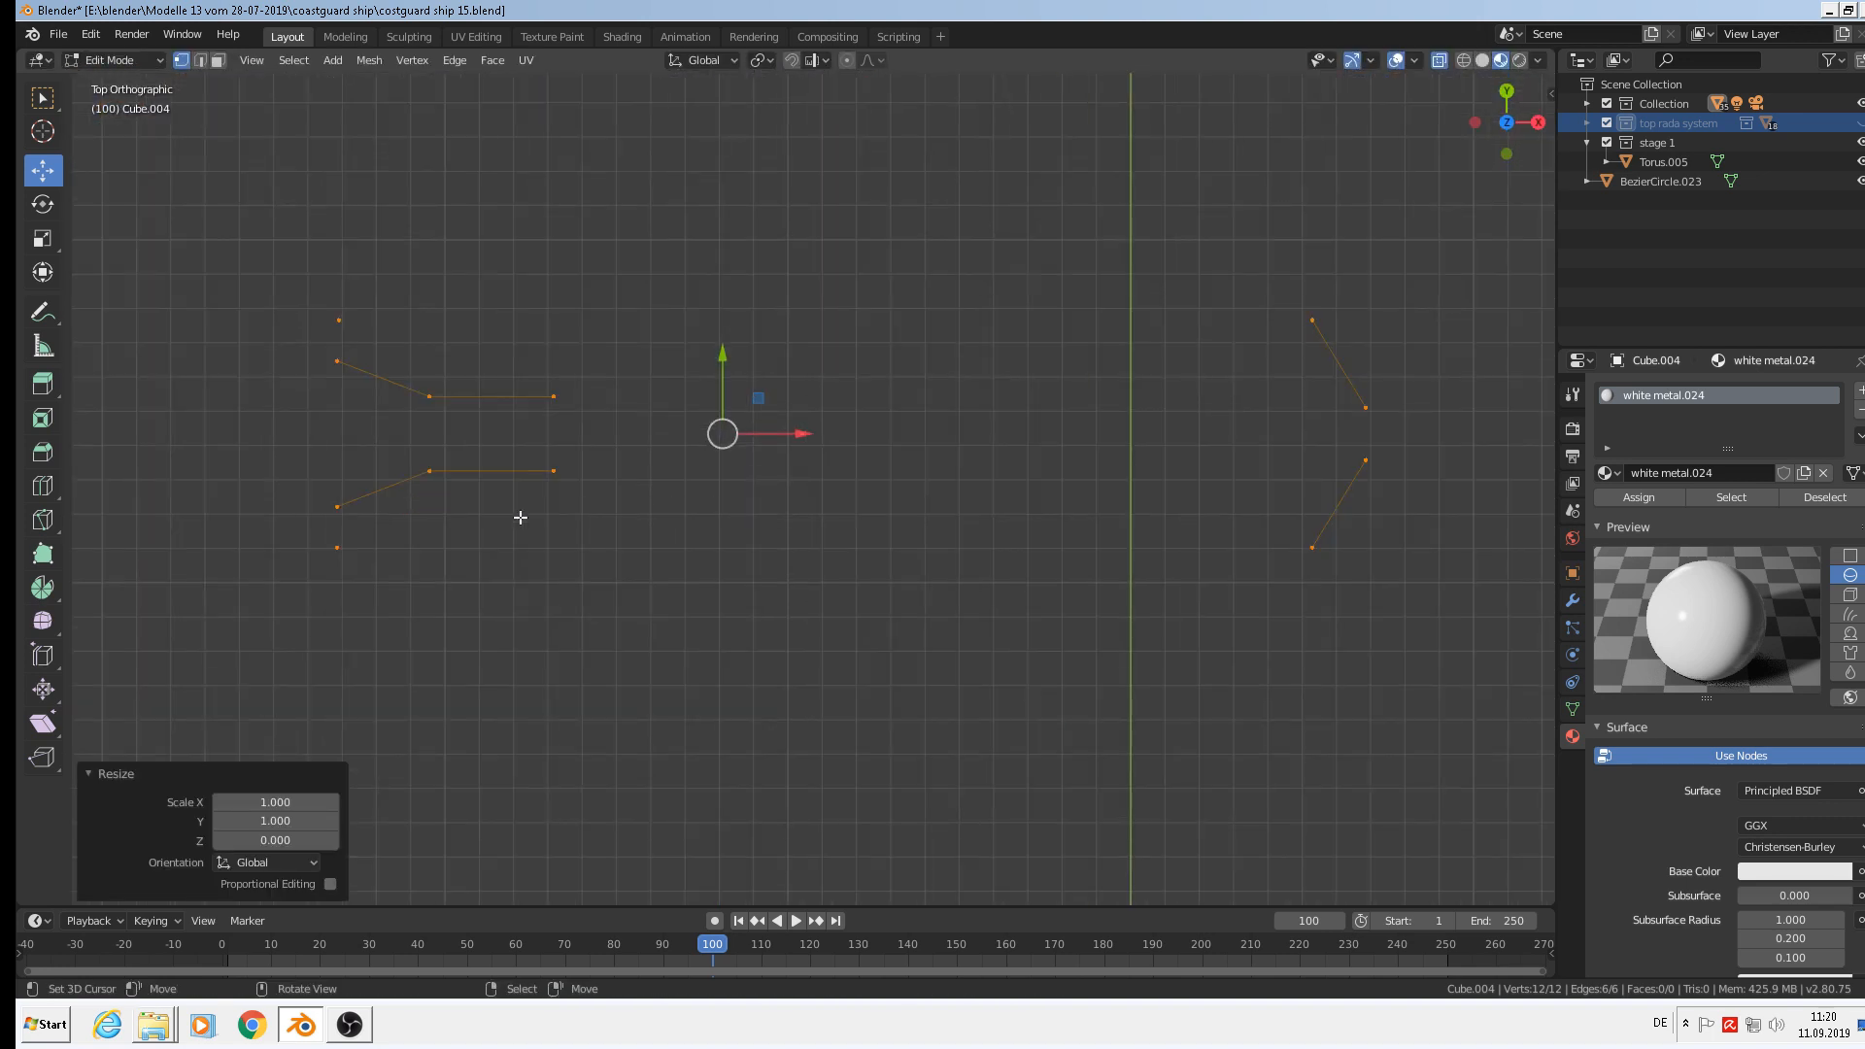
{"action": "left_click", "coordinate": [340, 506]}
{"action": "left_click", "coordinate": [339, 547], "text": "shift"}
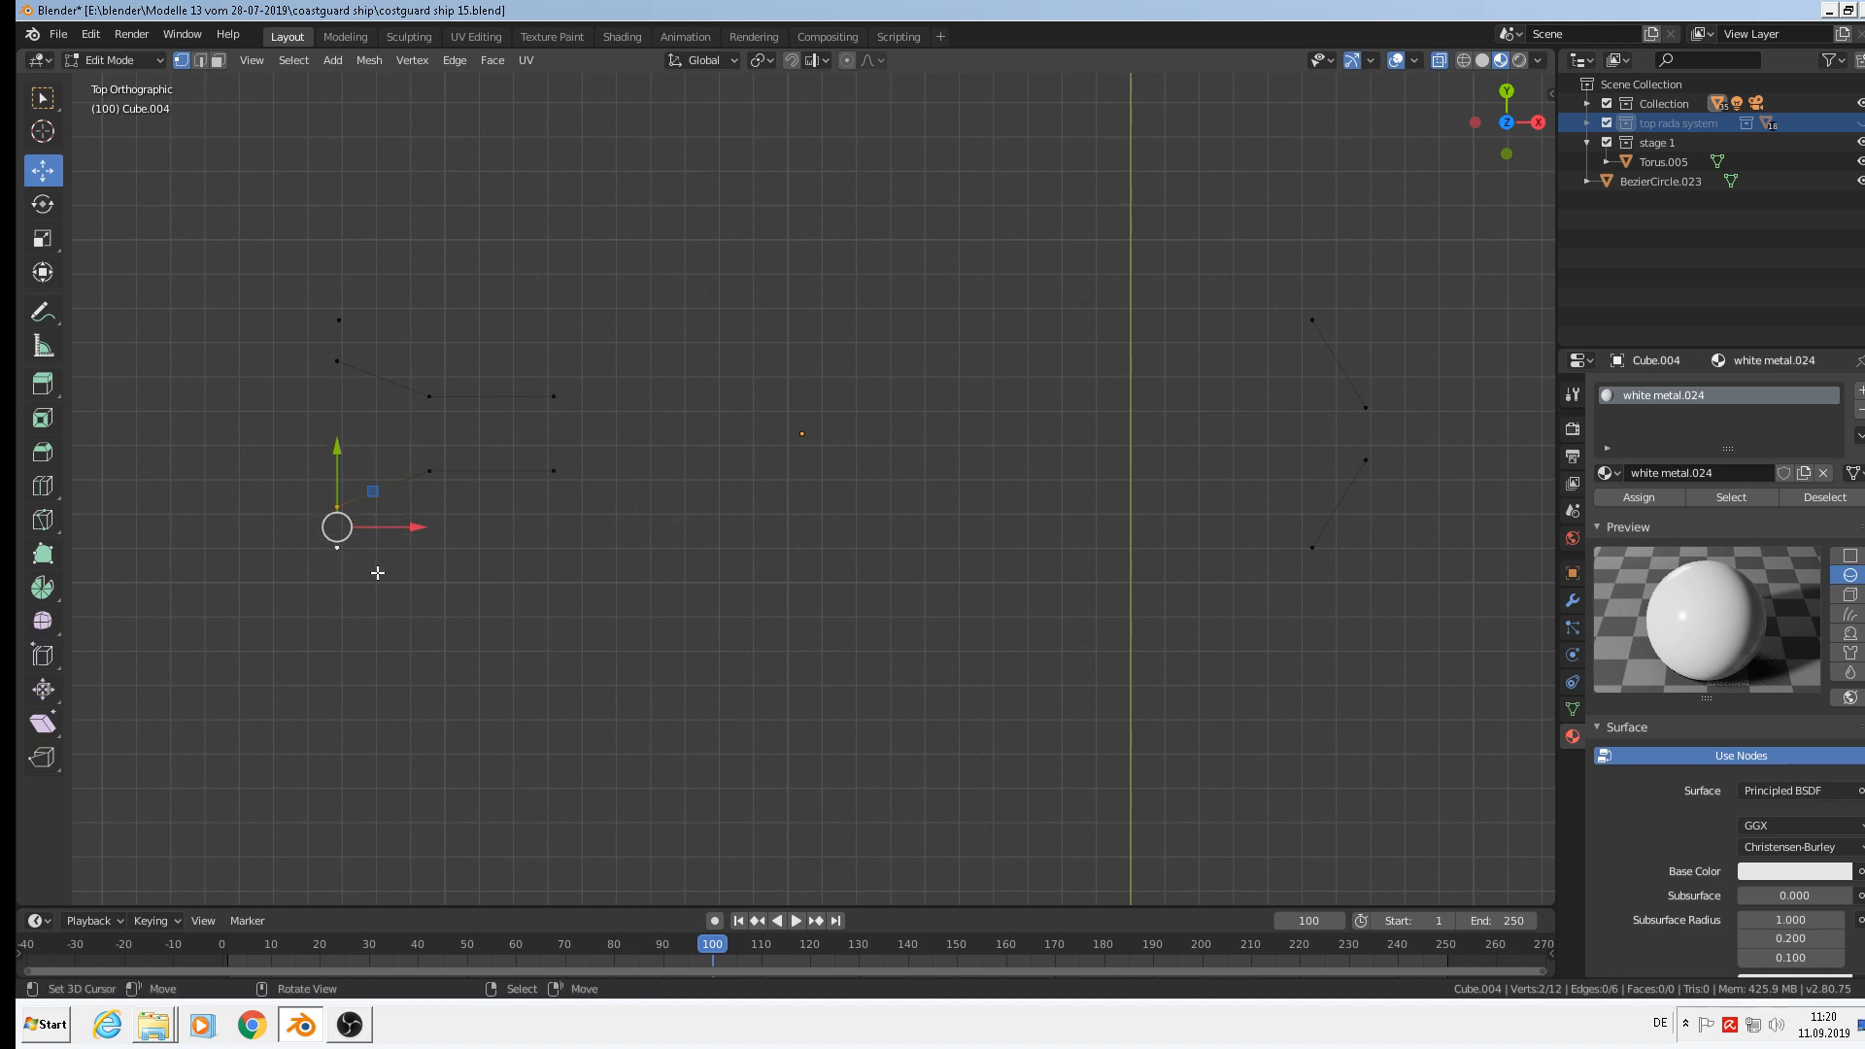
{"action": "left_click", "coordinate": [337, 361]}
{"action": "left_click", "coordinate": [339, 319], "text": "shift"}
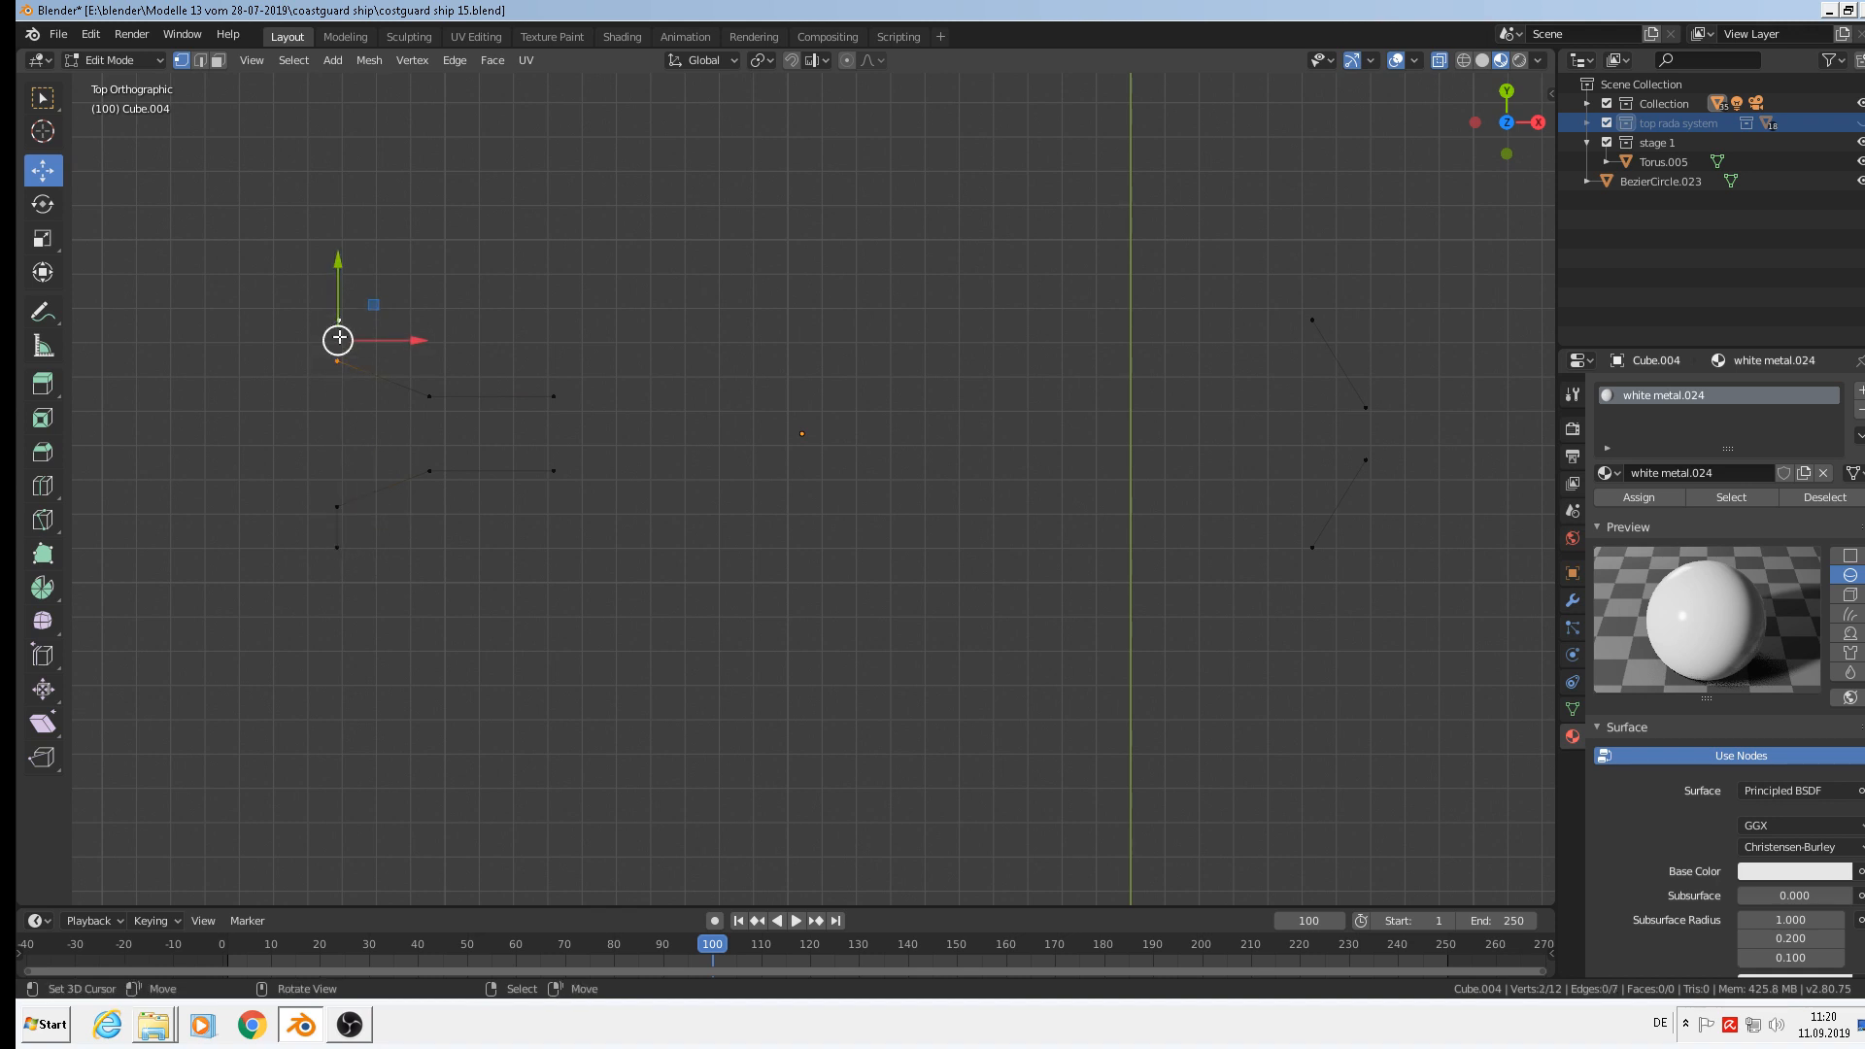
{"action": "key", "text": "f"}
Connect the outer stern and bow corners with a long straight edge along both the port and starboard sides.
{"action": "left_click", "coordinate": [339, 320]}
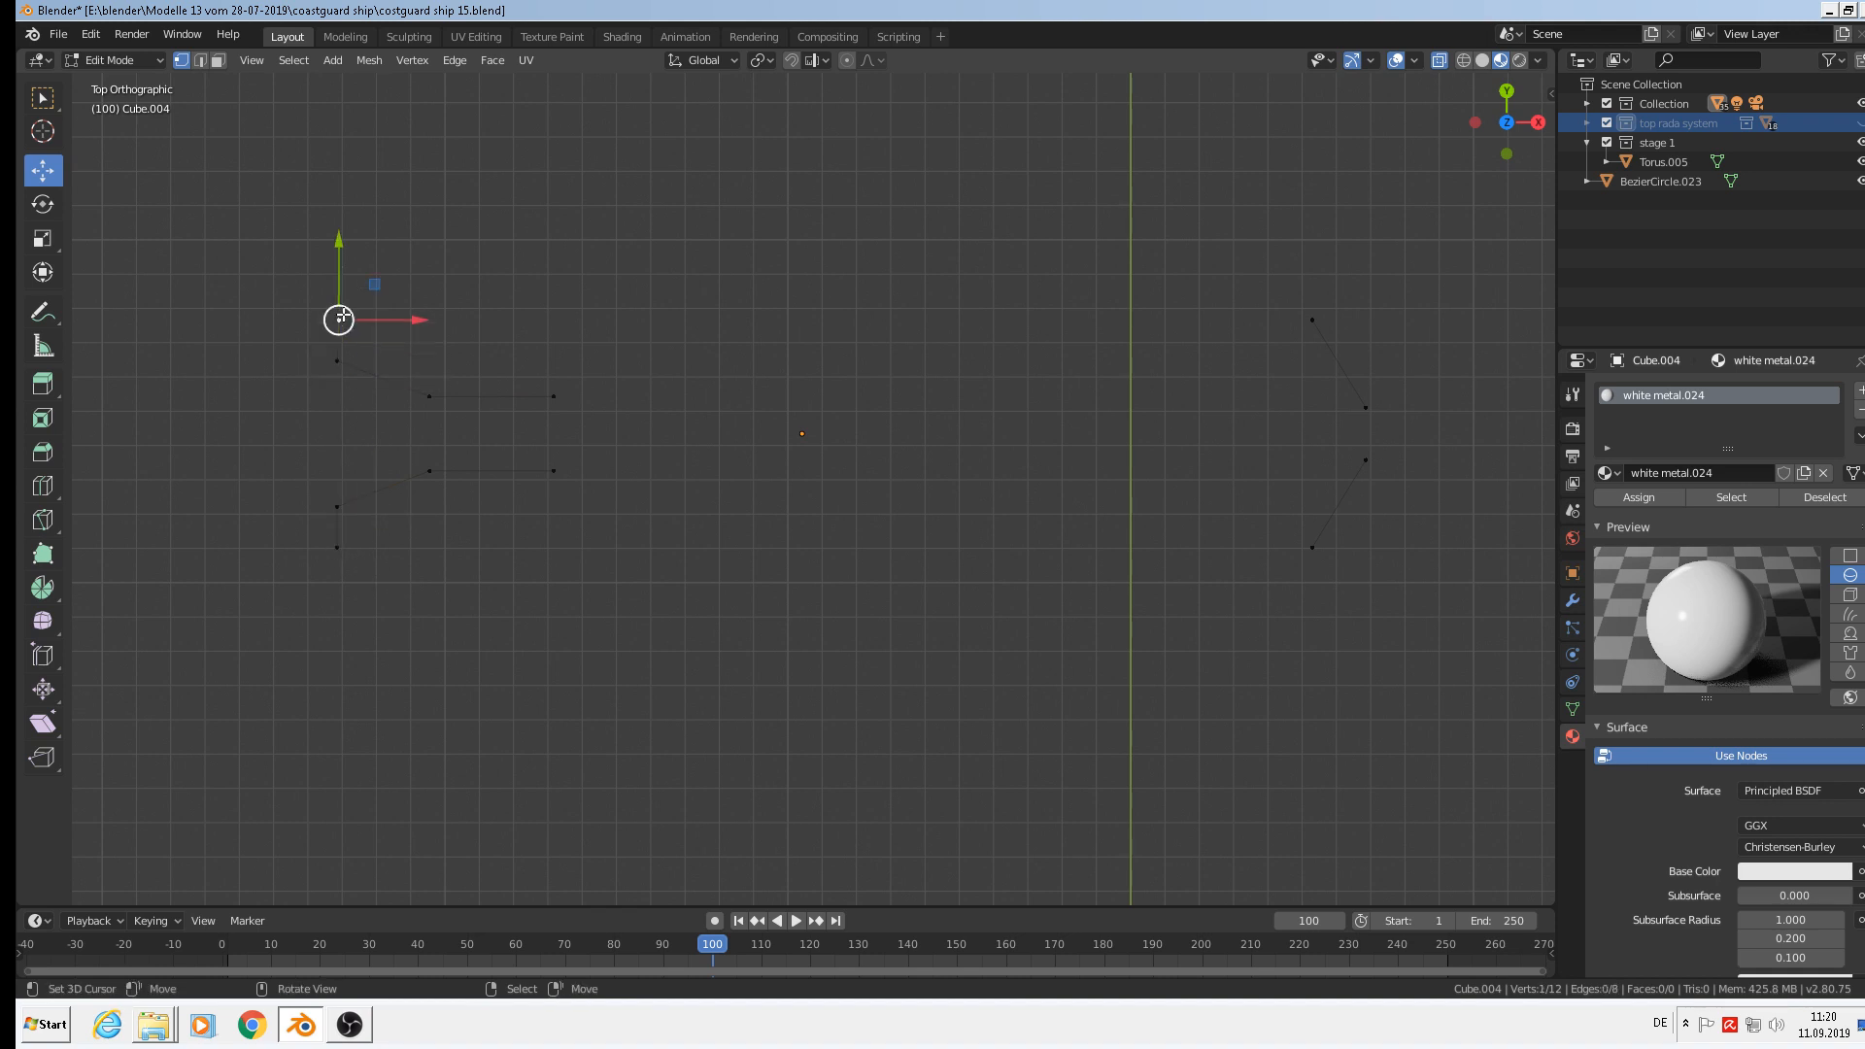
{"action": "left_click", "coordinate": [1311, 319], "text": "shift"}
{"action": "key", "text": "f"}
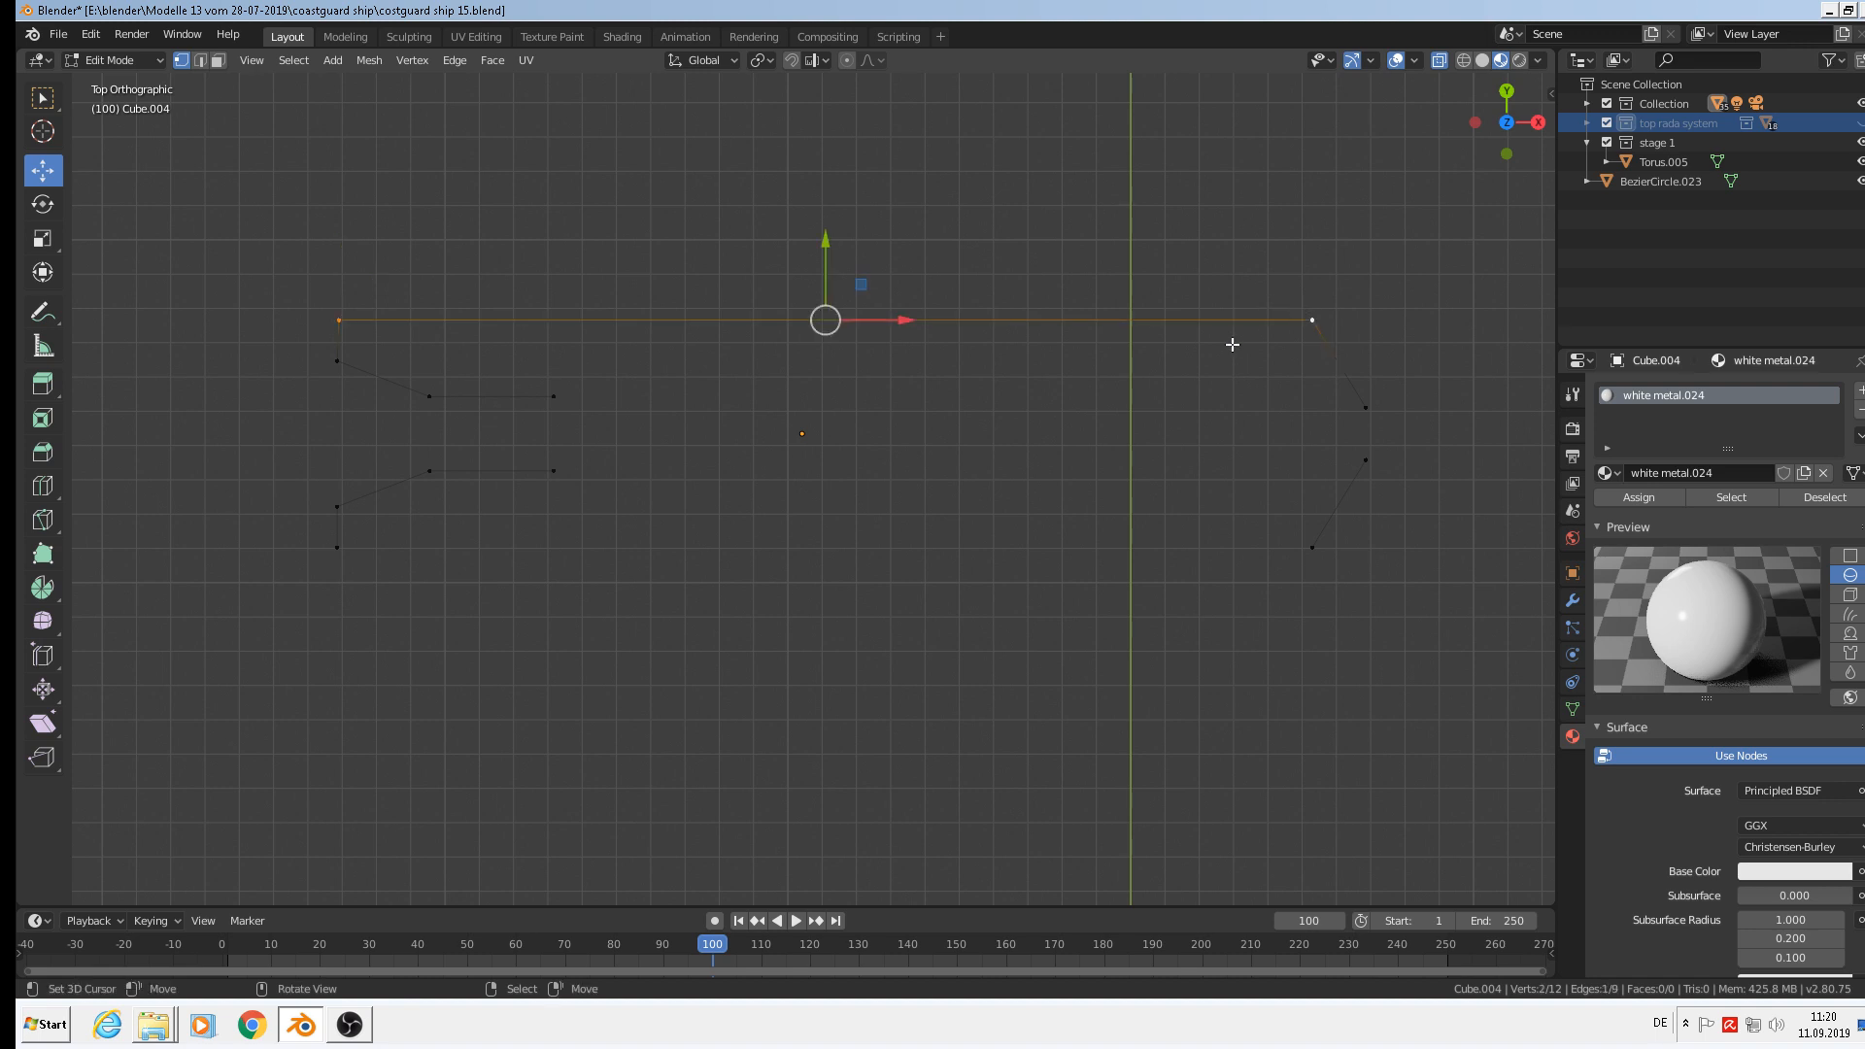
{"action": "left_click", "coordinate": [338, 548]}
{"action": "left_click", "coordinate": [1313, 548], "text": "shift"}
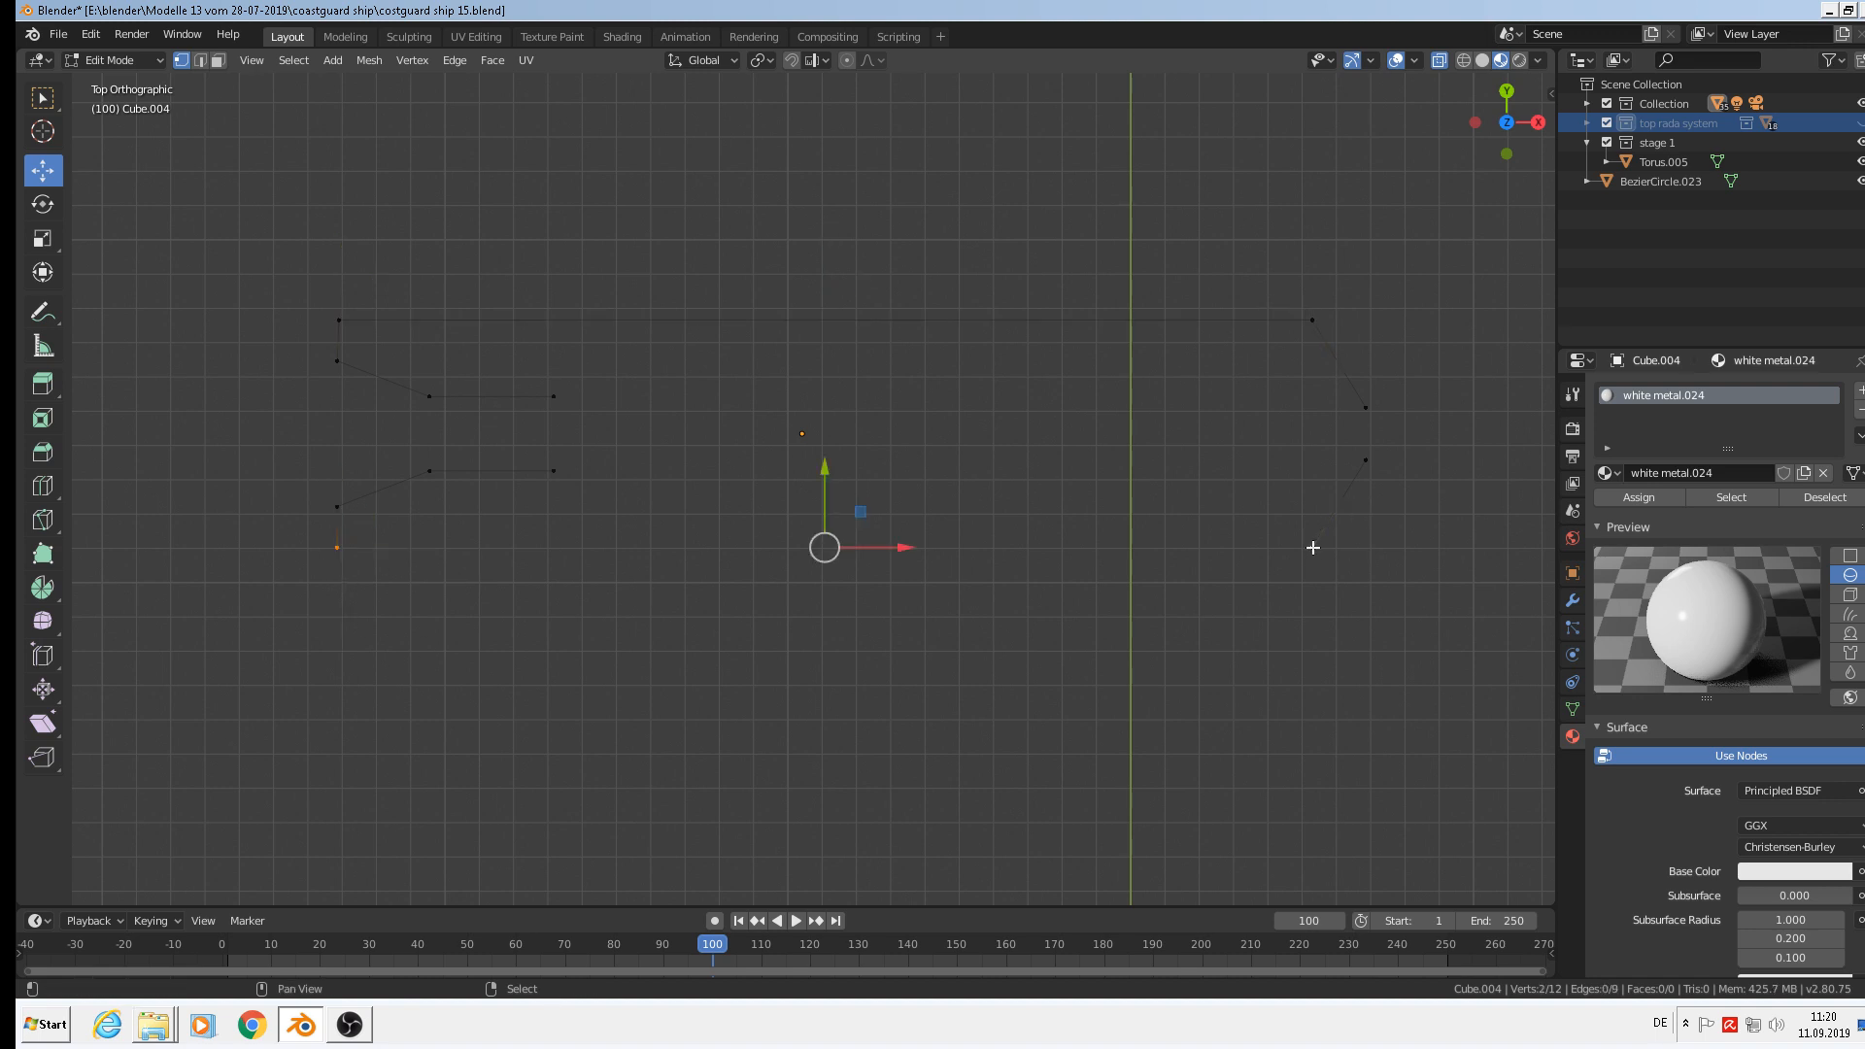
{"action": "key", "text": "f"}
Close the notch's inner end and the bow tip with edges, and fill a central face between those four vertices.
{"action": "left_click", "coordinate": [554, 471]}
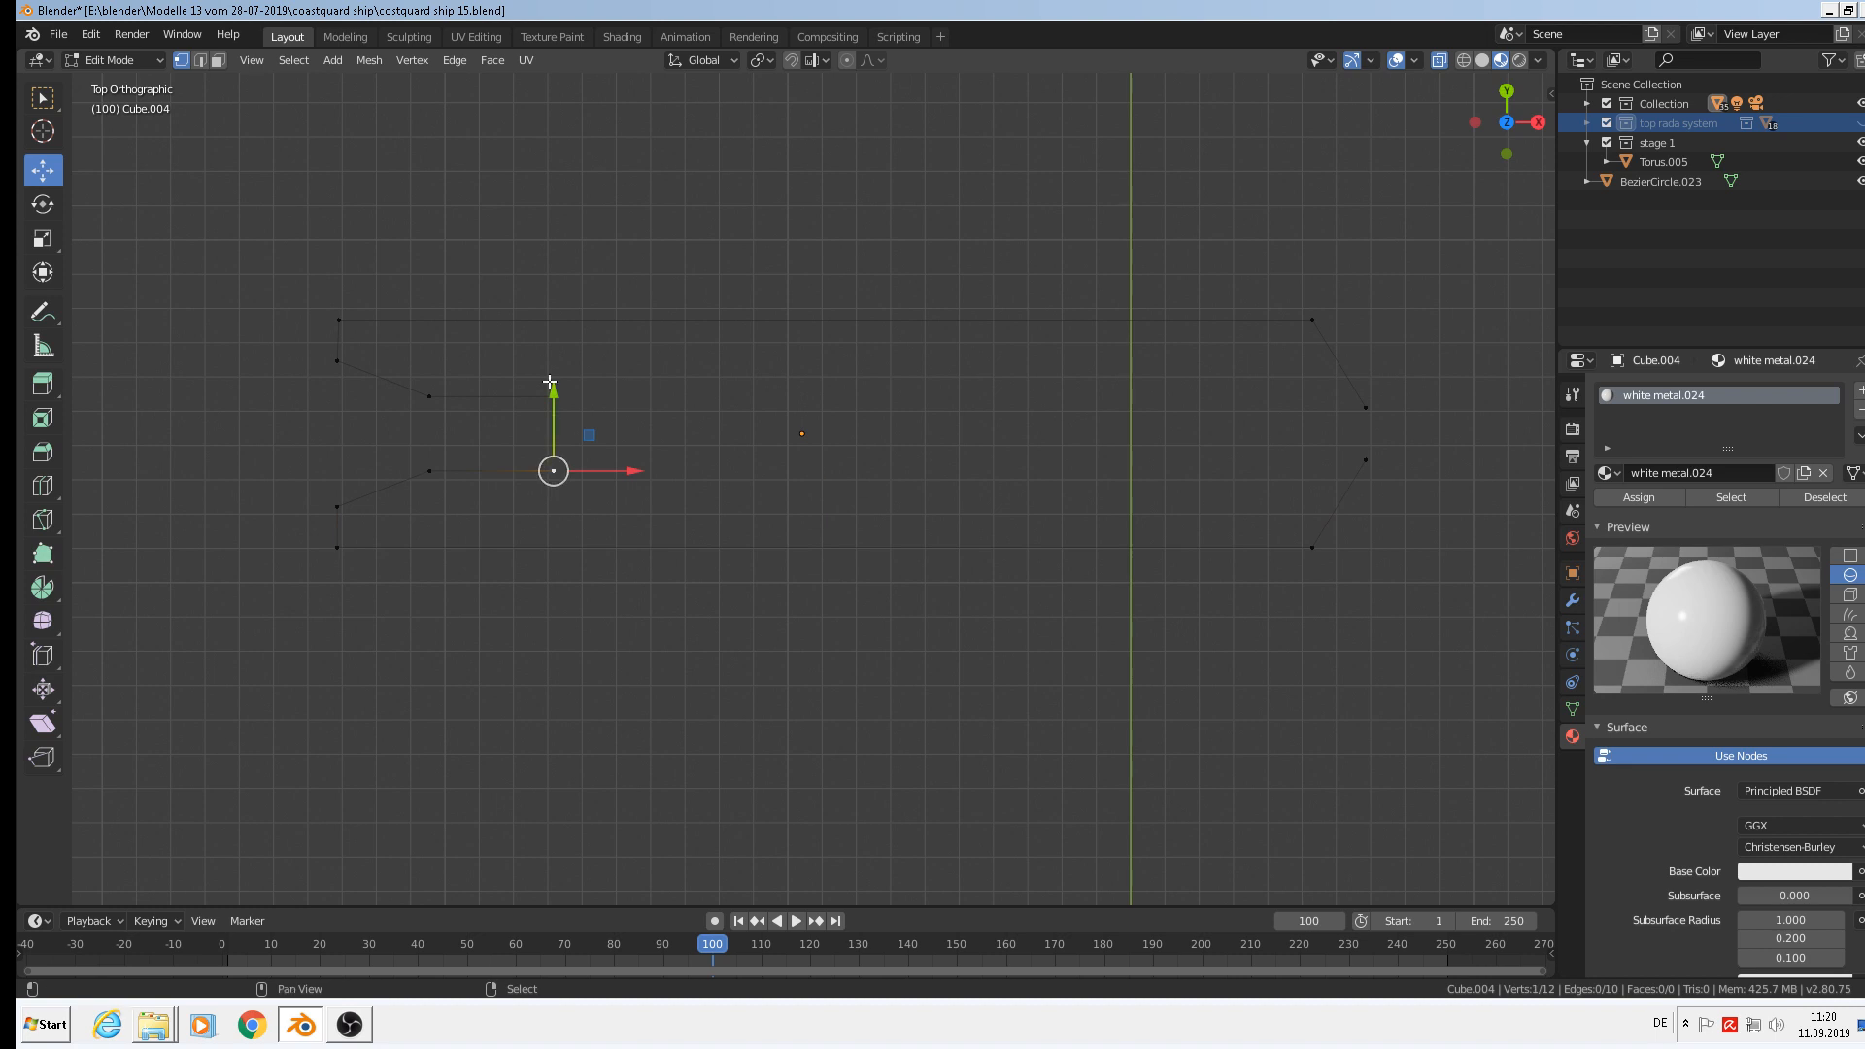
{"action": "left_click", "coordinate": [554, 397], "text": "shift"}
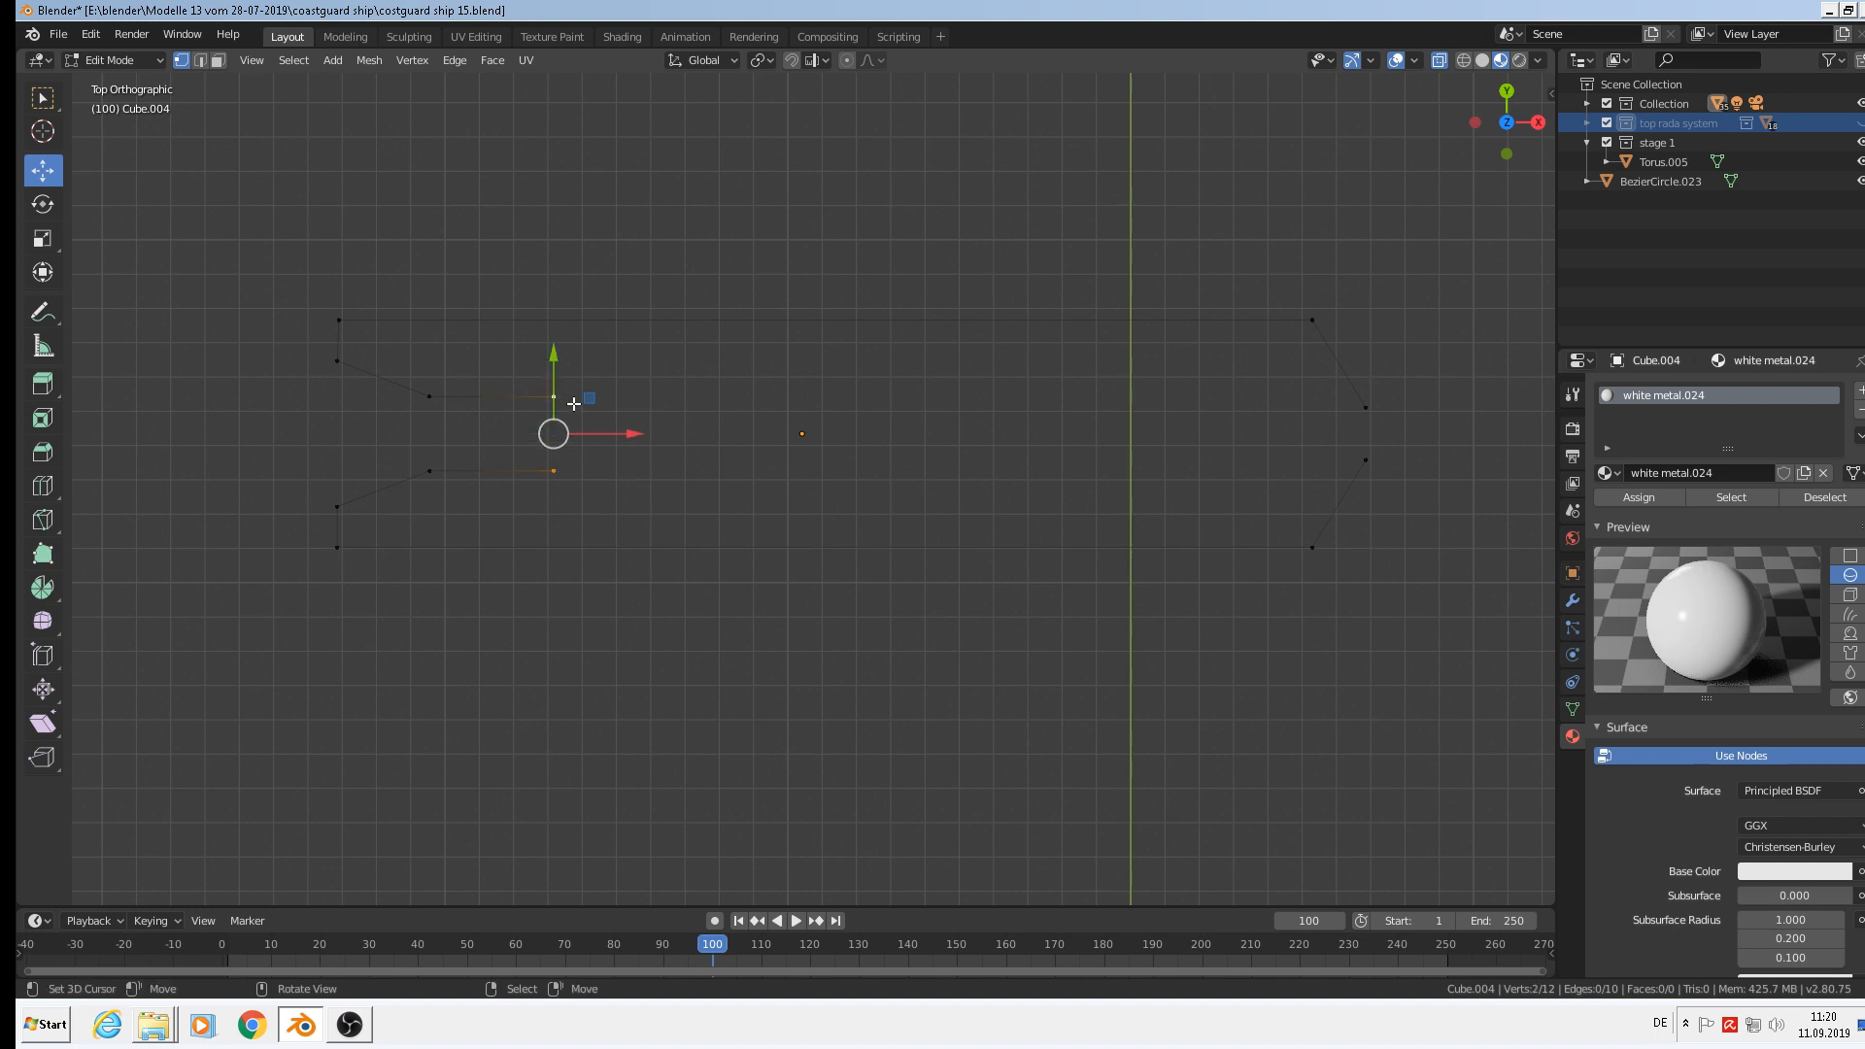
{"action": "left_click", "coordinate": [1366, 460]}
{"action": "left_click", "coordinate": [1366, 408], "text": "shift"}
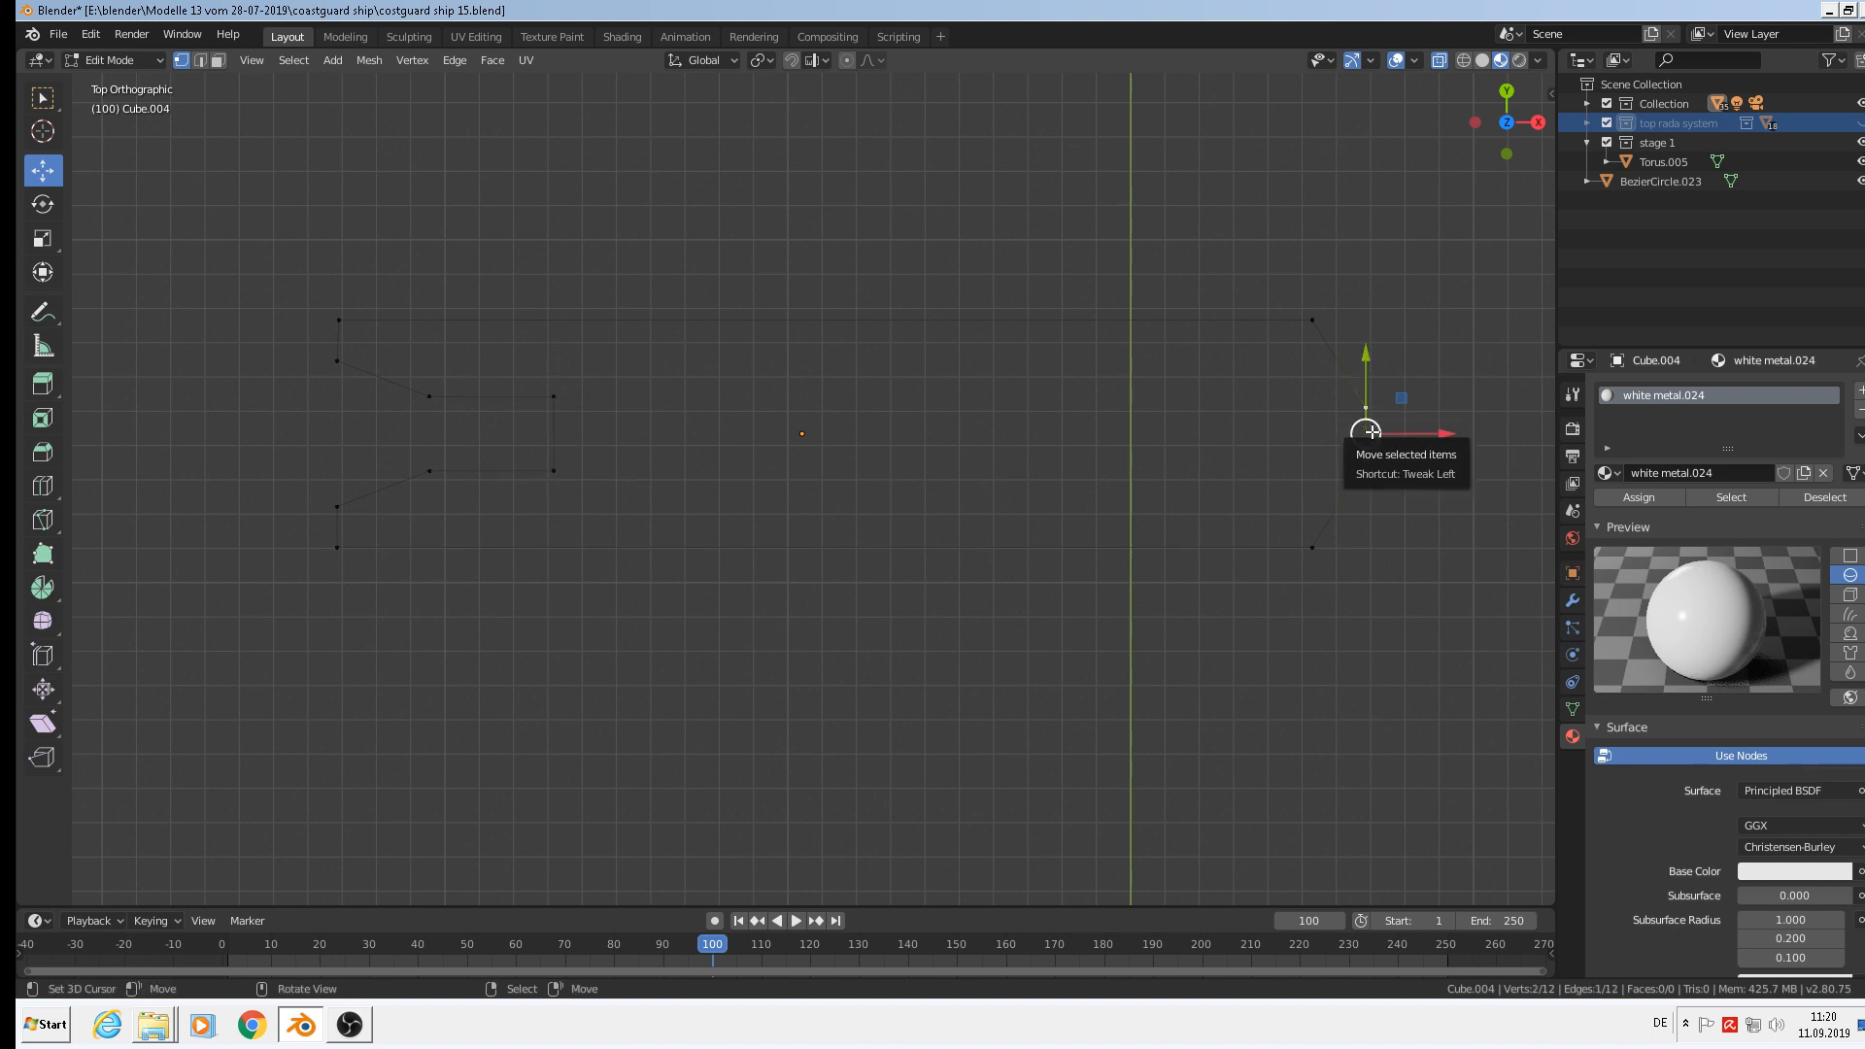
{"action": "scroll", "coordinate": [1342, 524], "scroll_direction": "up", "scroll_amount": 2}
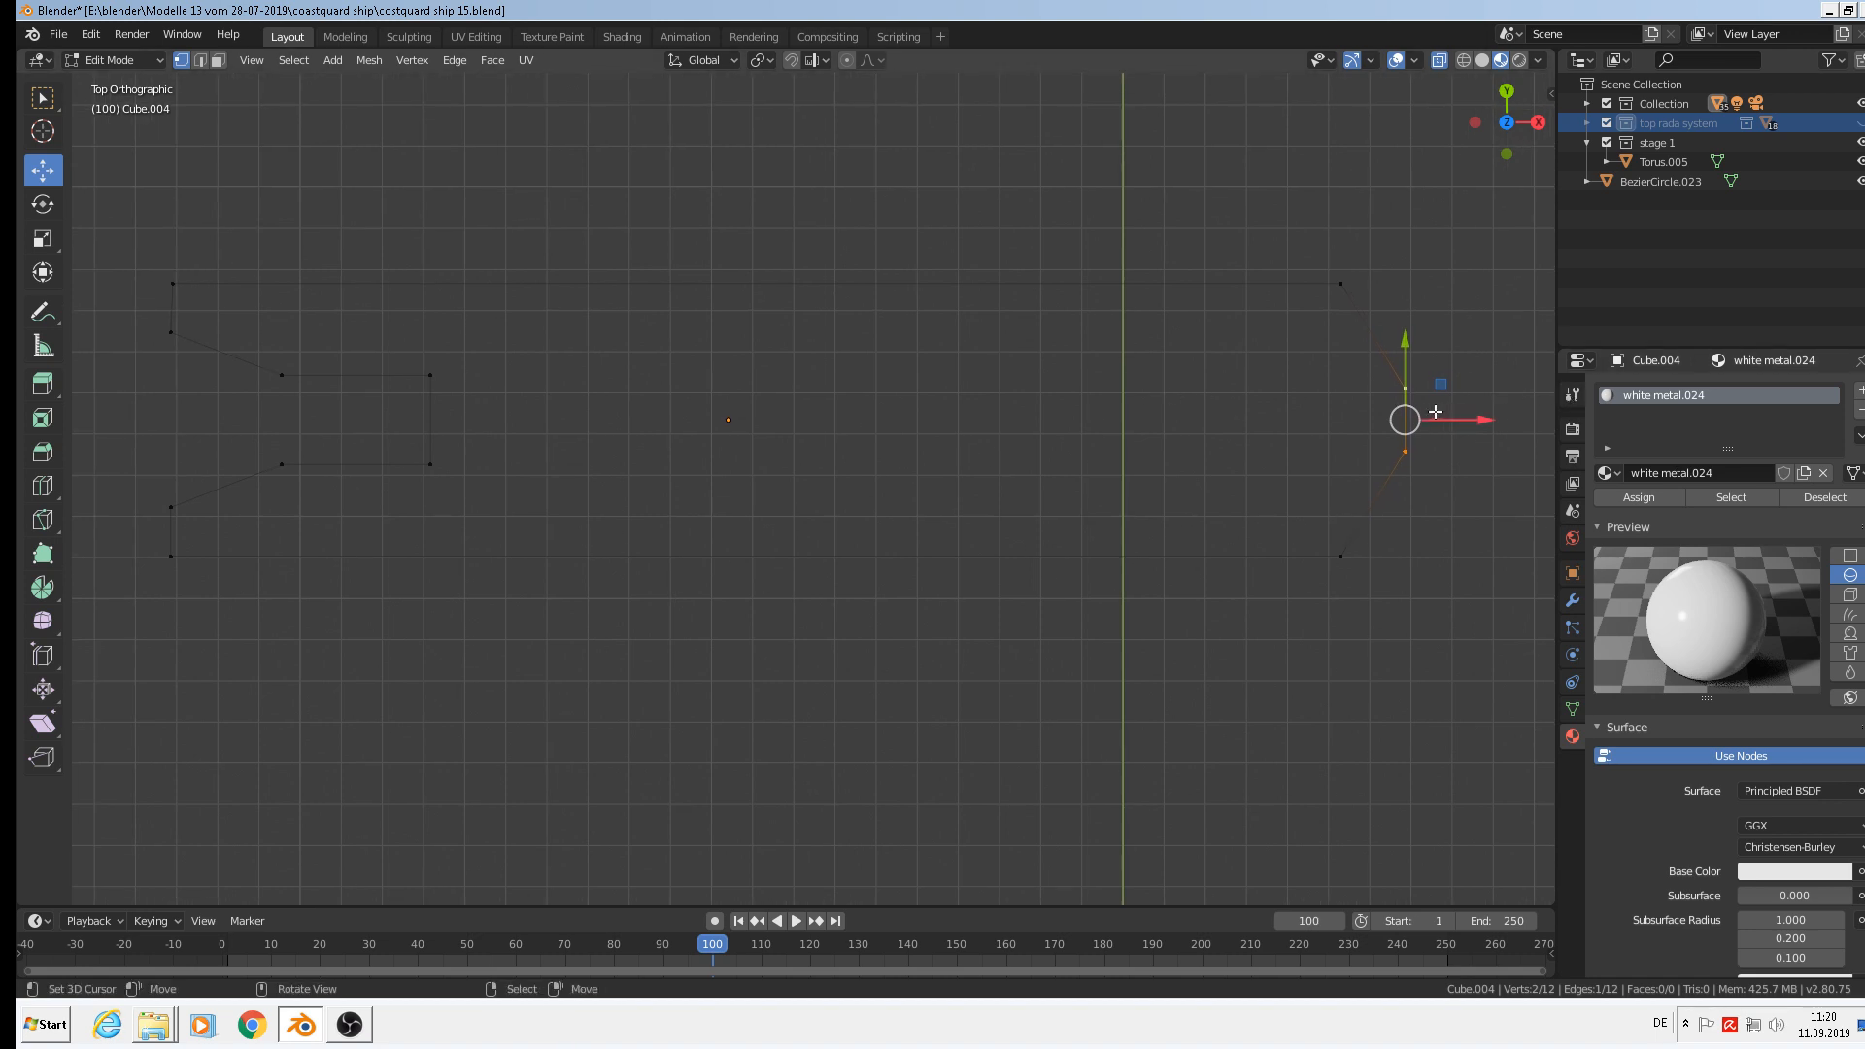
{"action": "left_click", "coordinate": [431, 375], "text": "shift"}
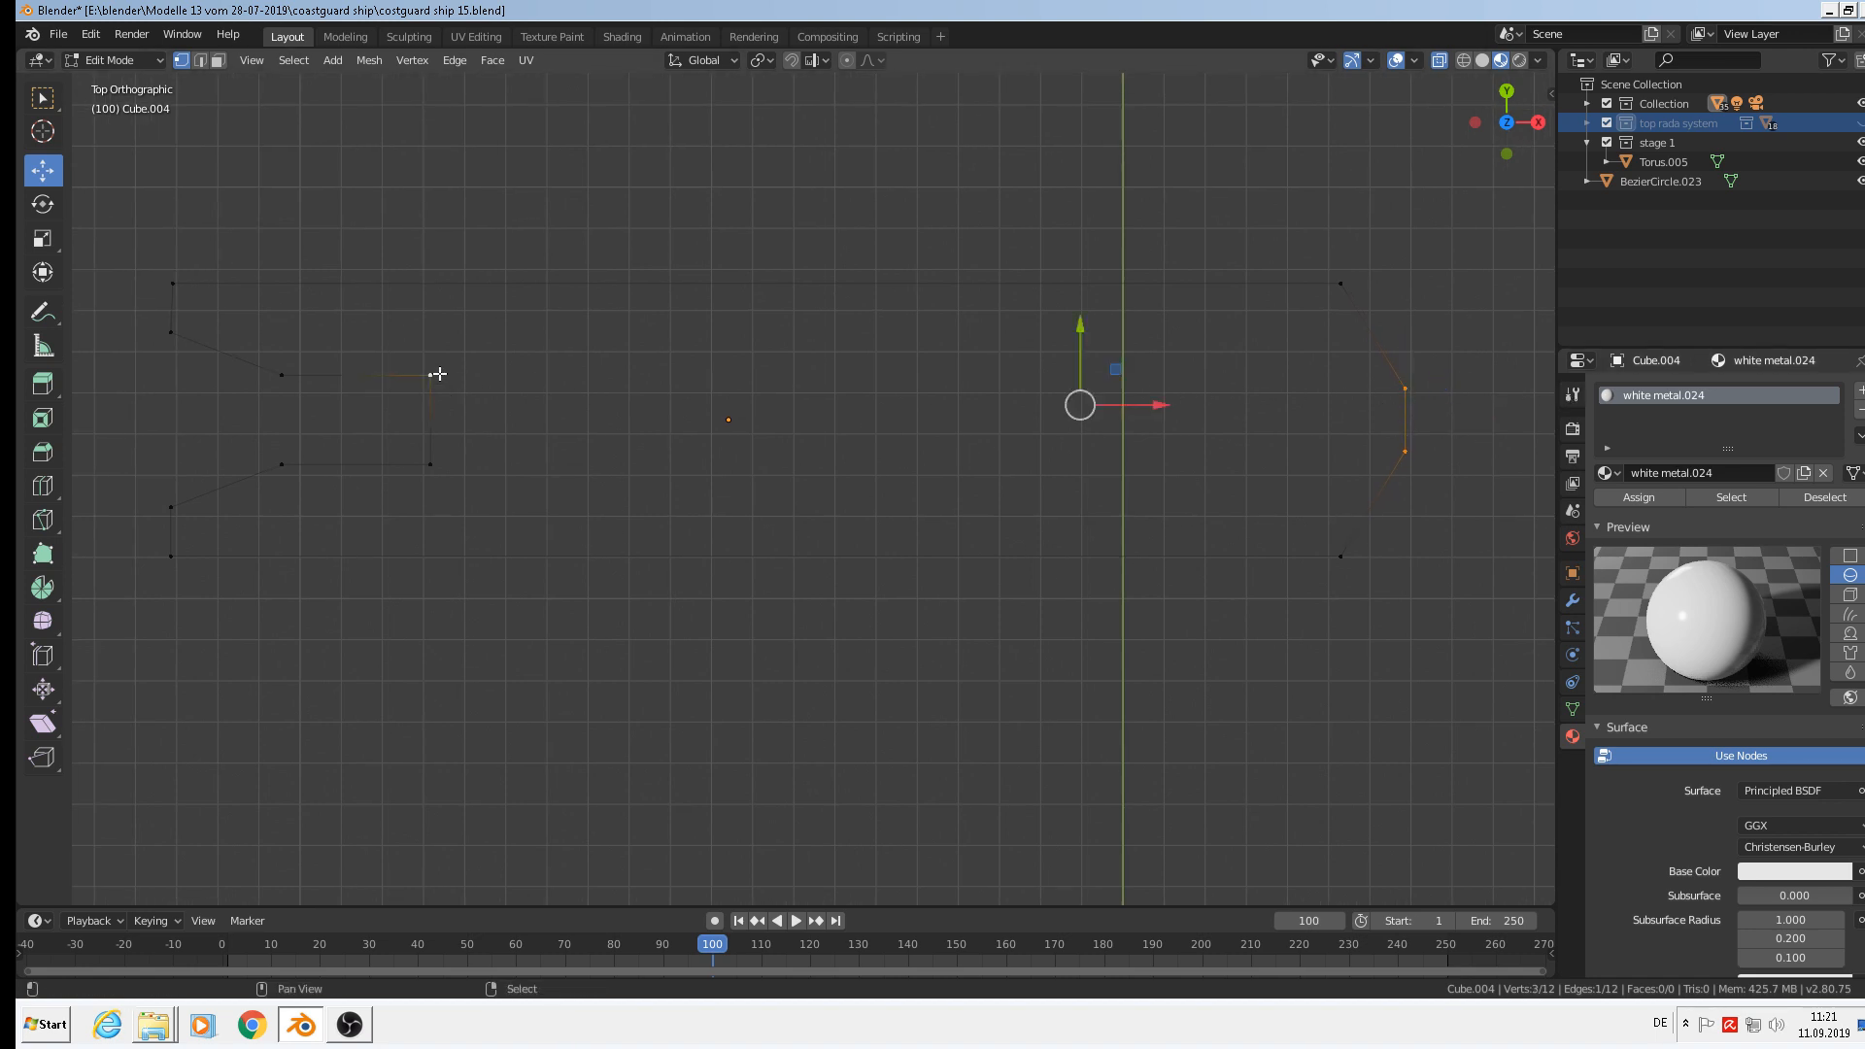
{"action": "left_click", "coordinate": [431, 463], "text": "shift"}
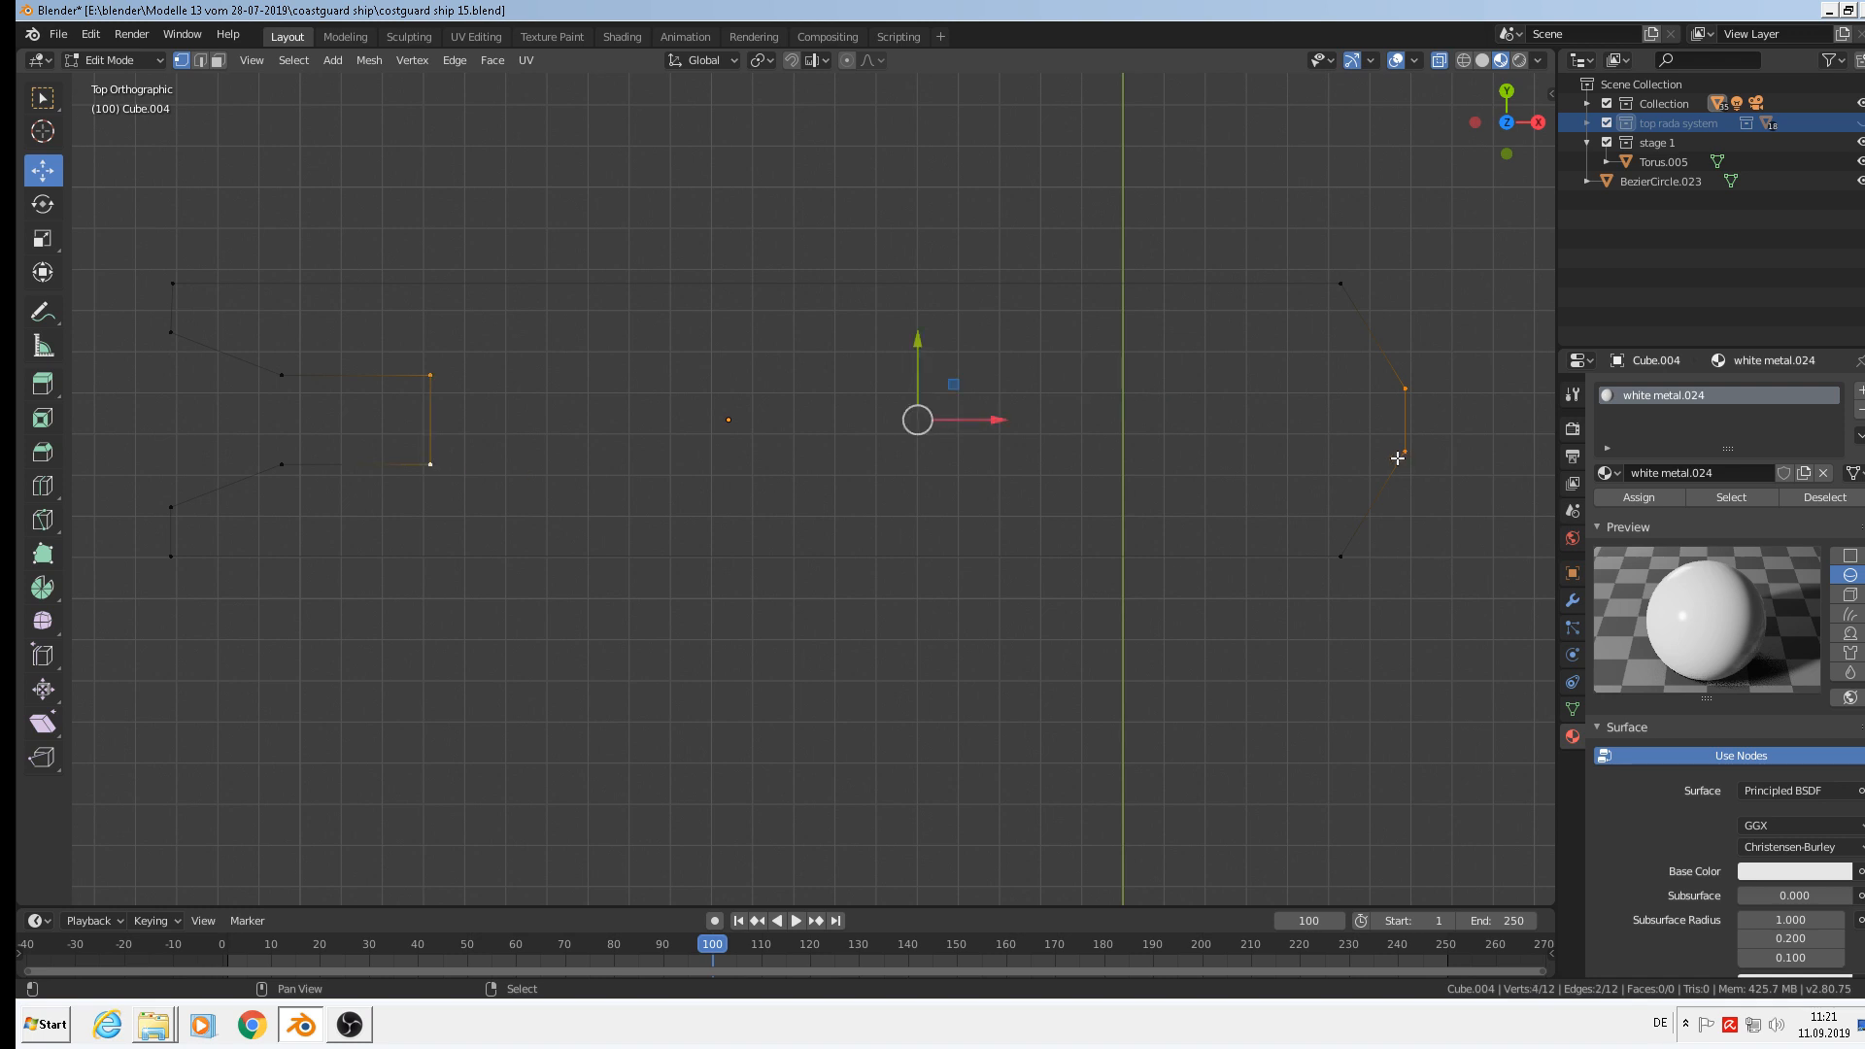
{"action": "key", "text": "f"}
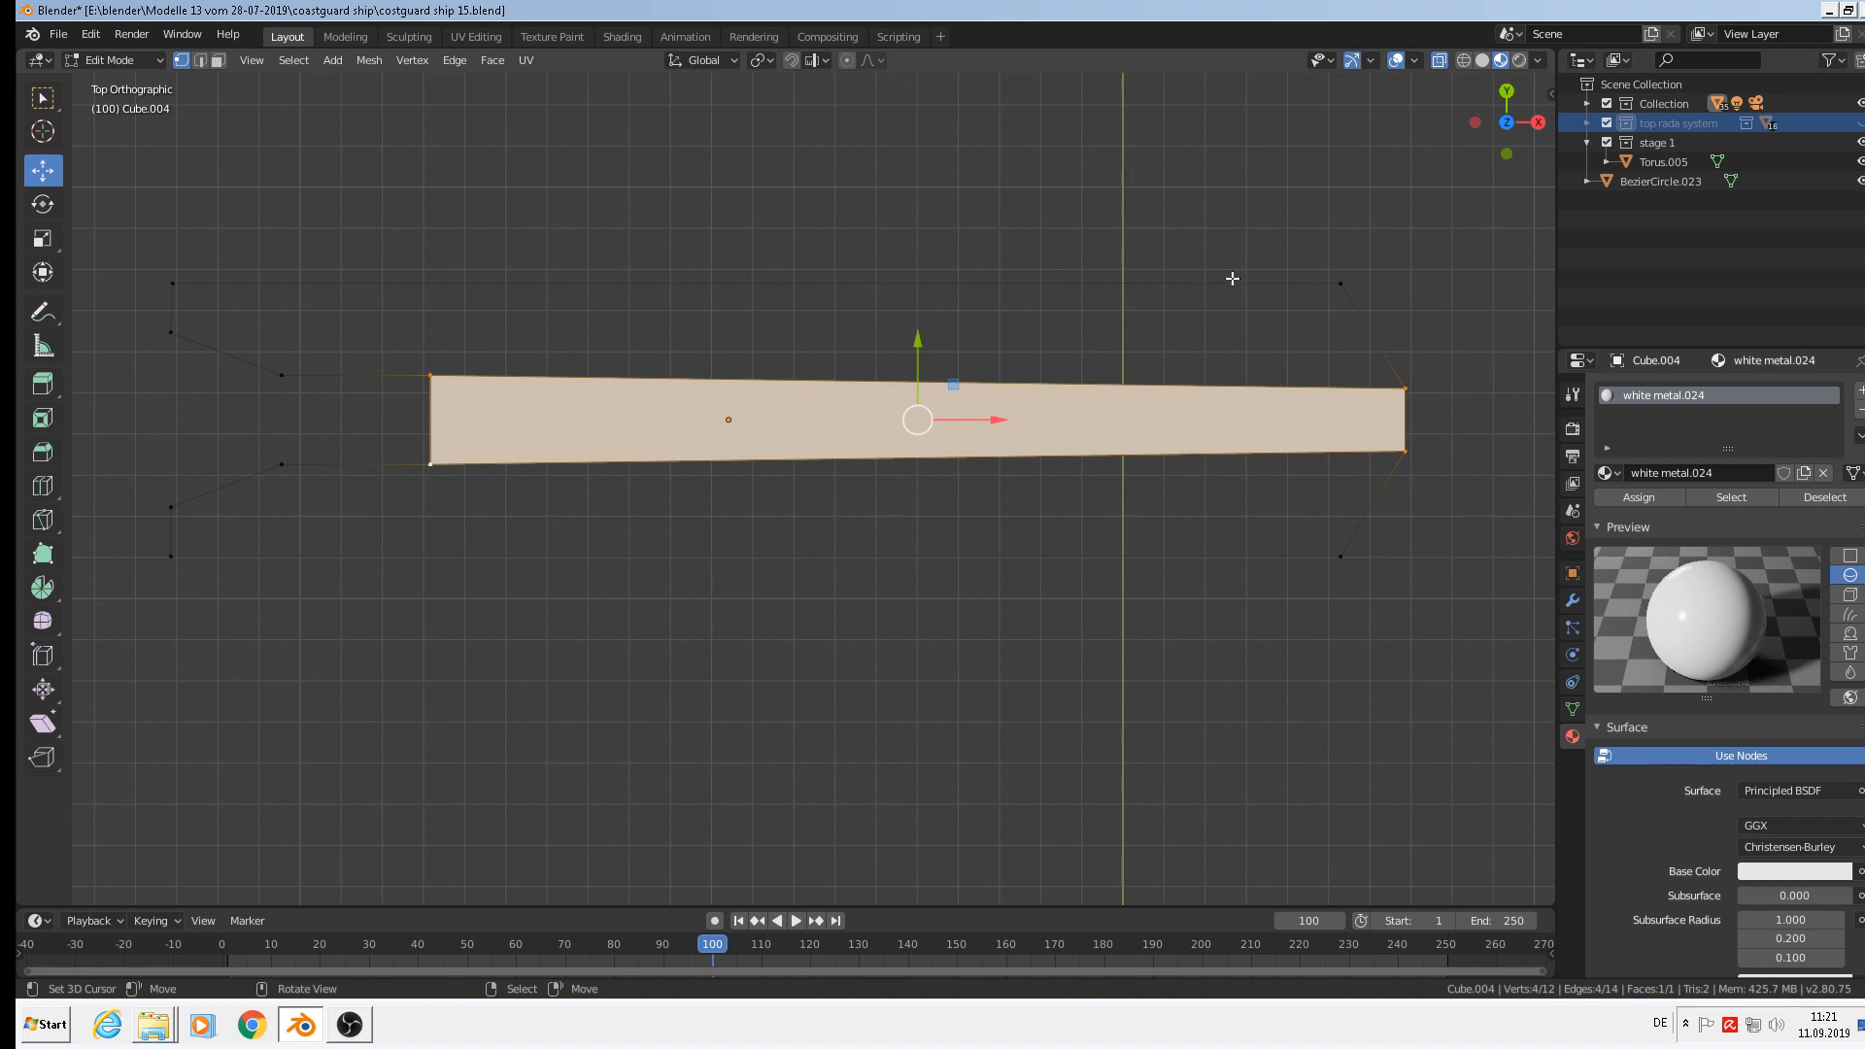
Add one loop cut across the central face near the bow and shift it about -0.078 m along X.
{"action": "key", "text": "ctrl+r"}
{"action": "left_click", "coordinate": [1317, 415]}
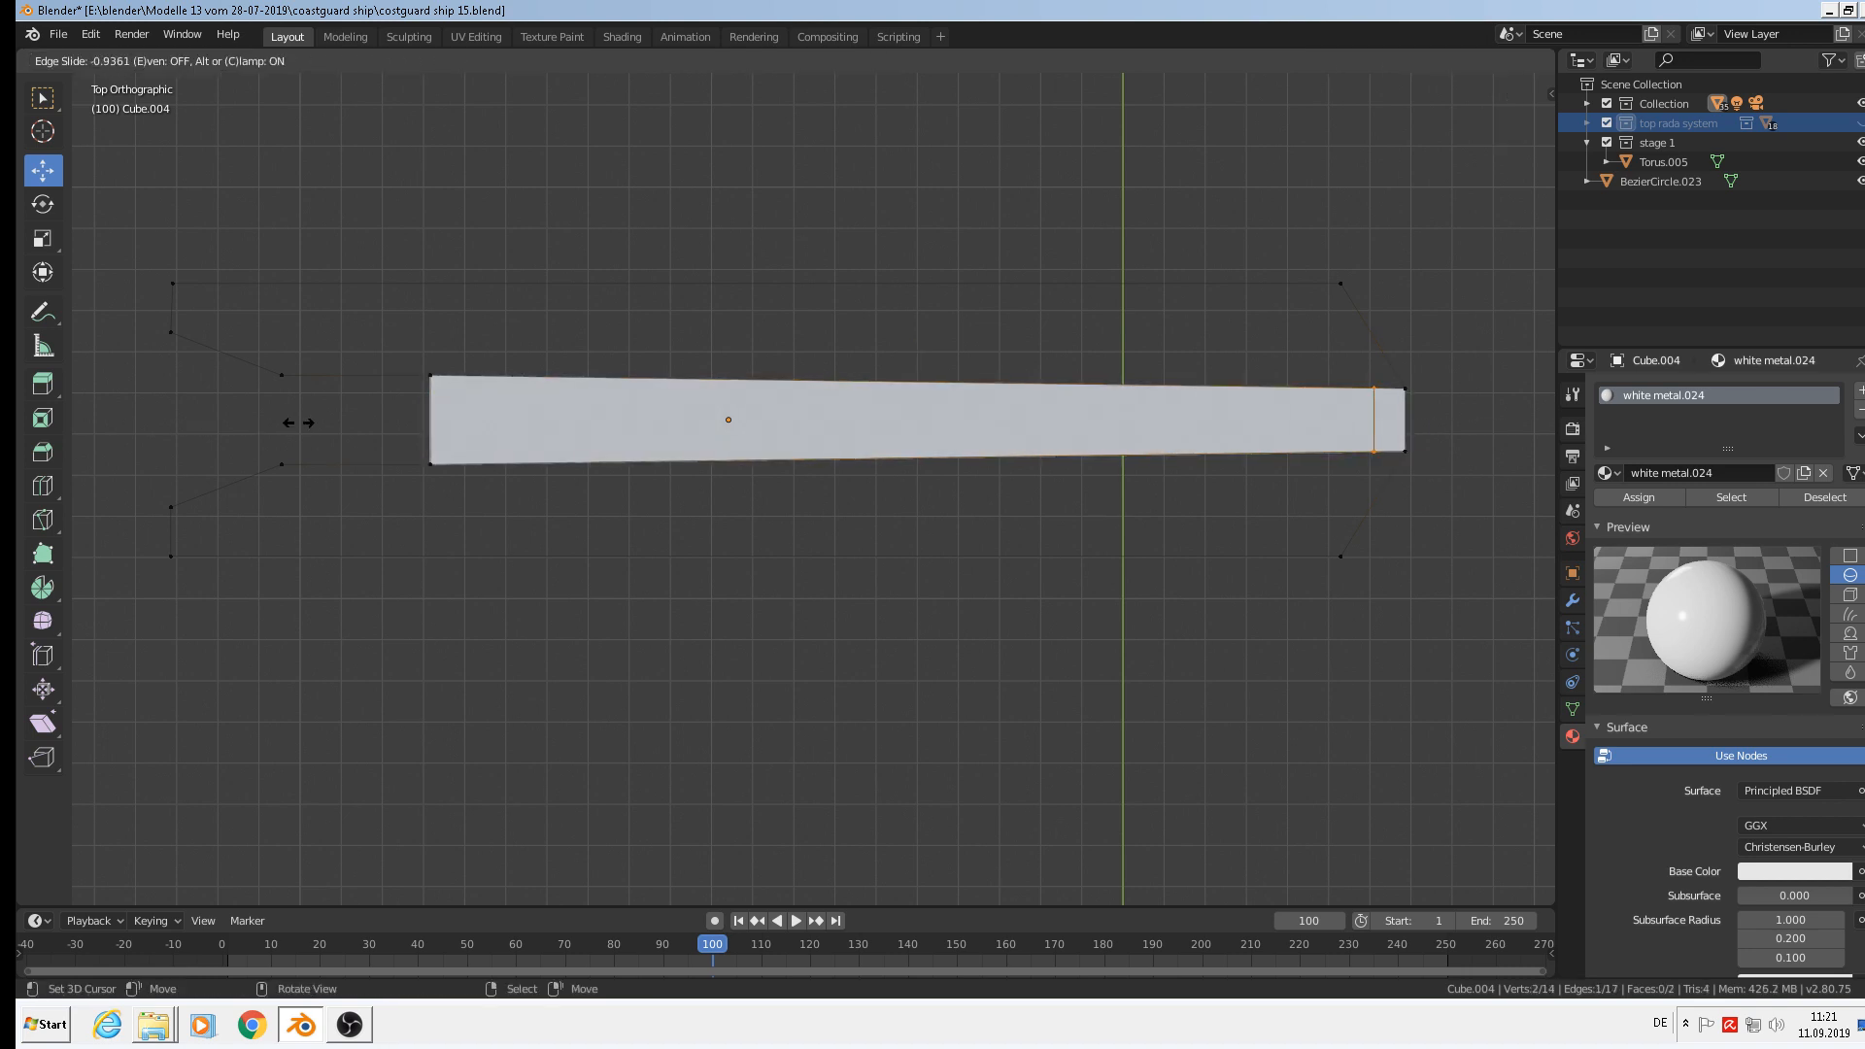
{"action": "left_click", "coordinate": [259, 421]}
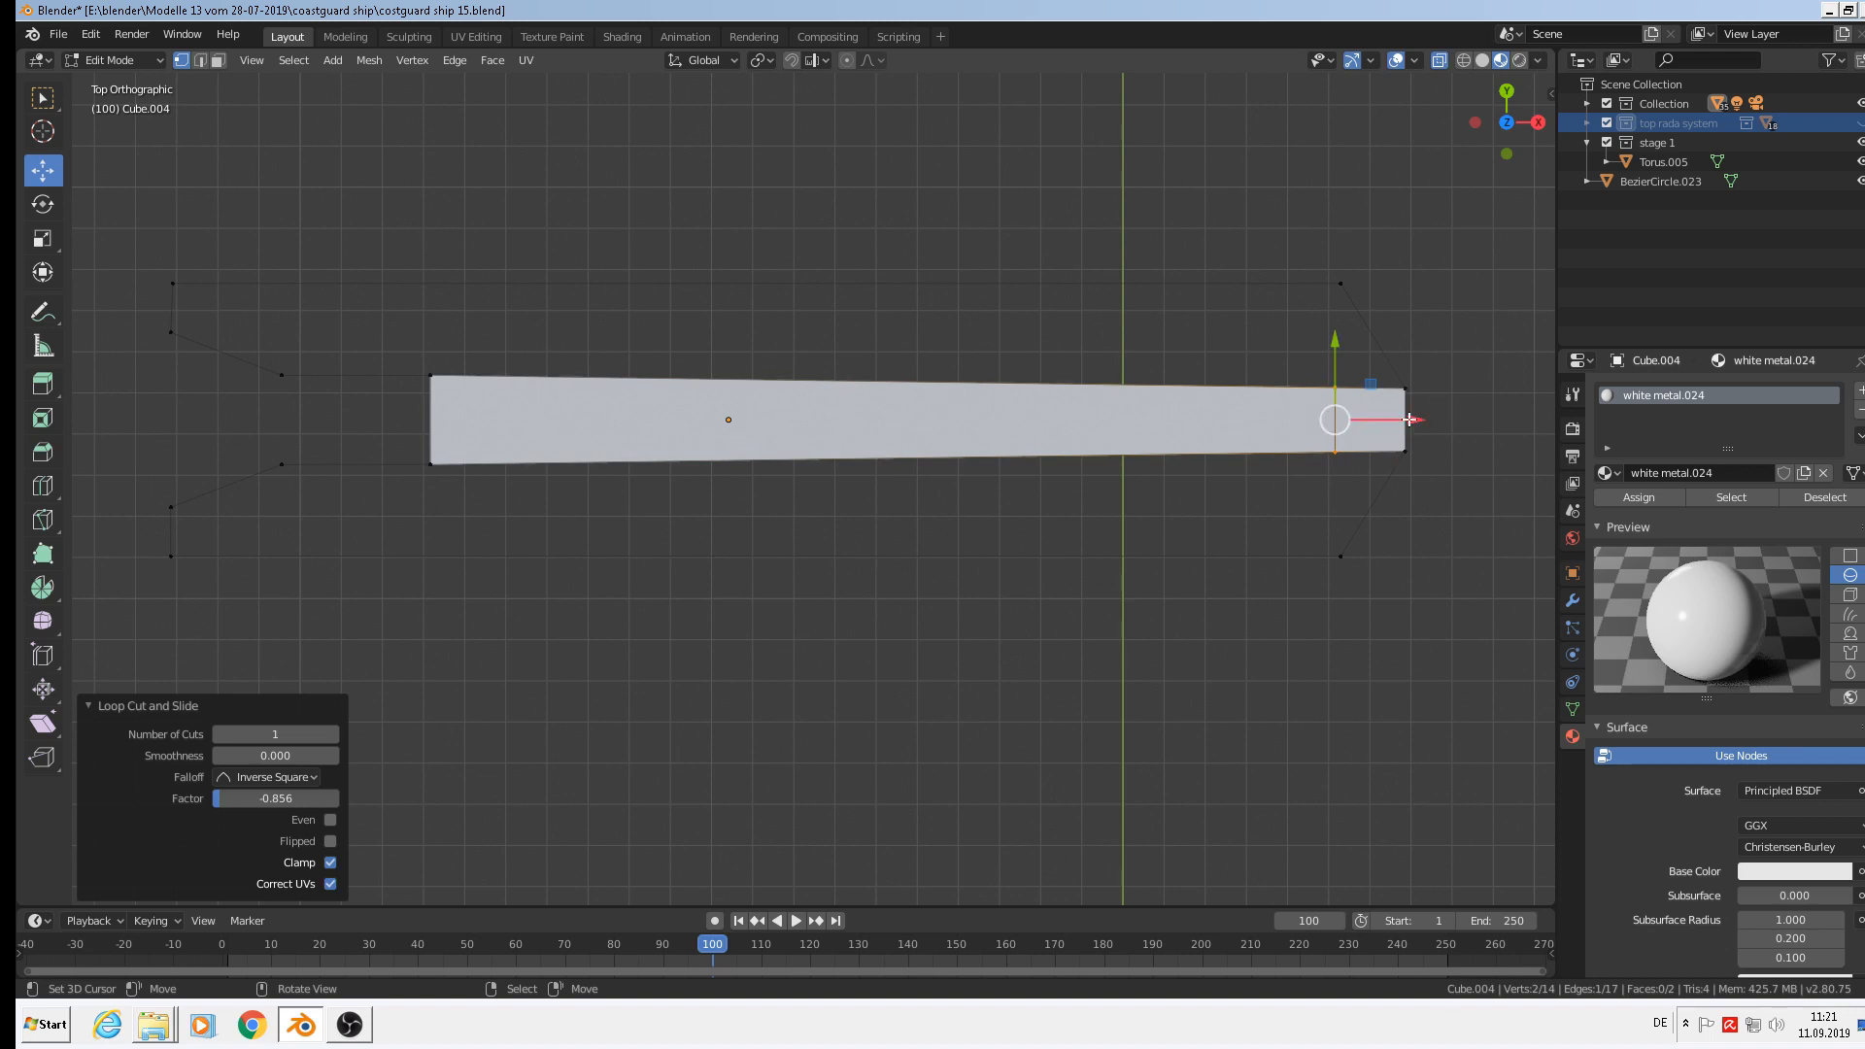
{"action": "left_click_drag", "start_coordinate": [1409, 420], "coordinate": [1377, 427]}
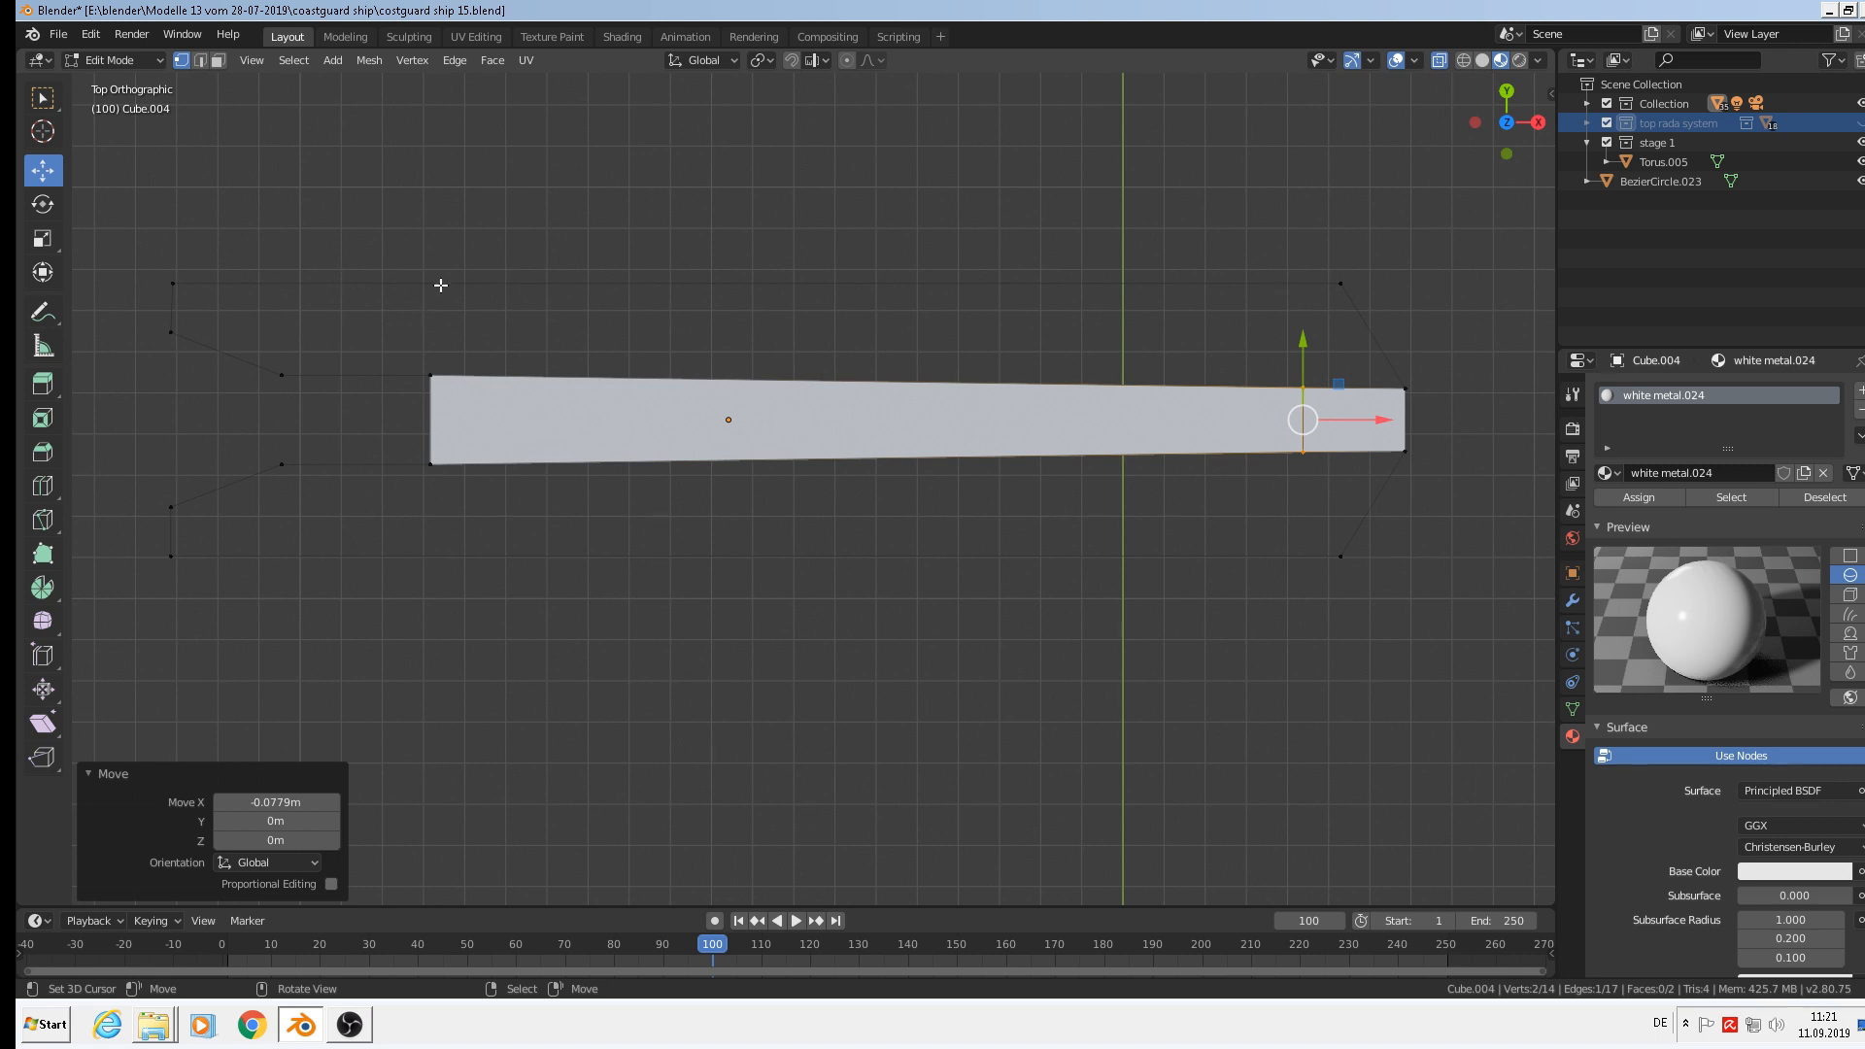
Subdivide the long port side edge with 3 cuts.
{"action": "left_click", "coordinate": [201, 59]}
{"action": "left_click", "coordinate": [504, 283]}
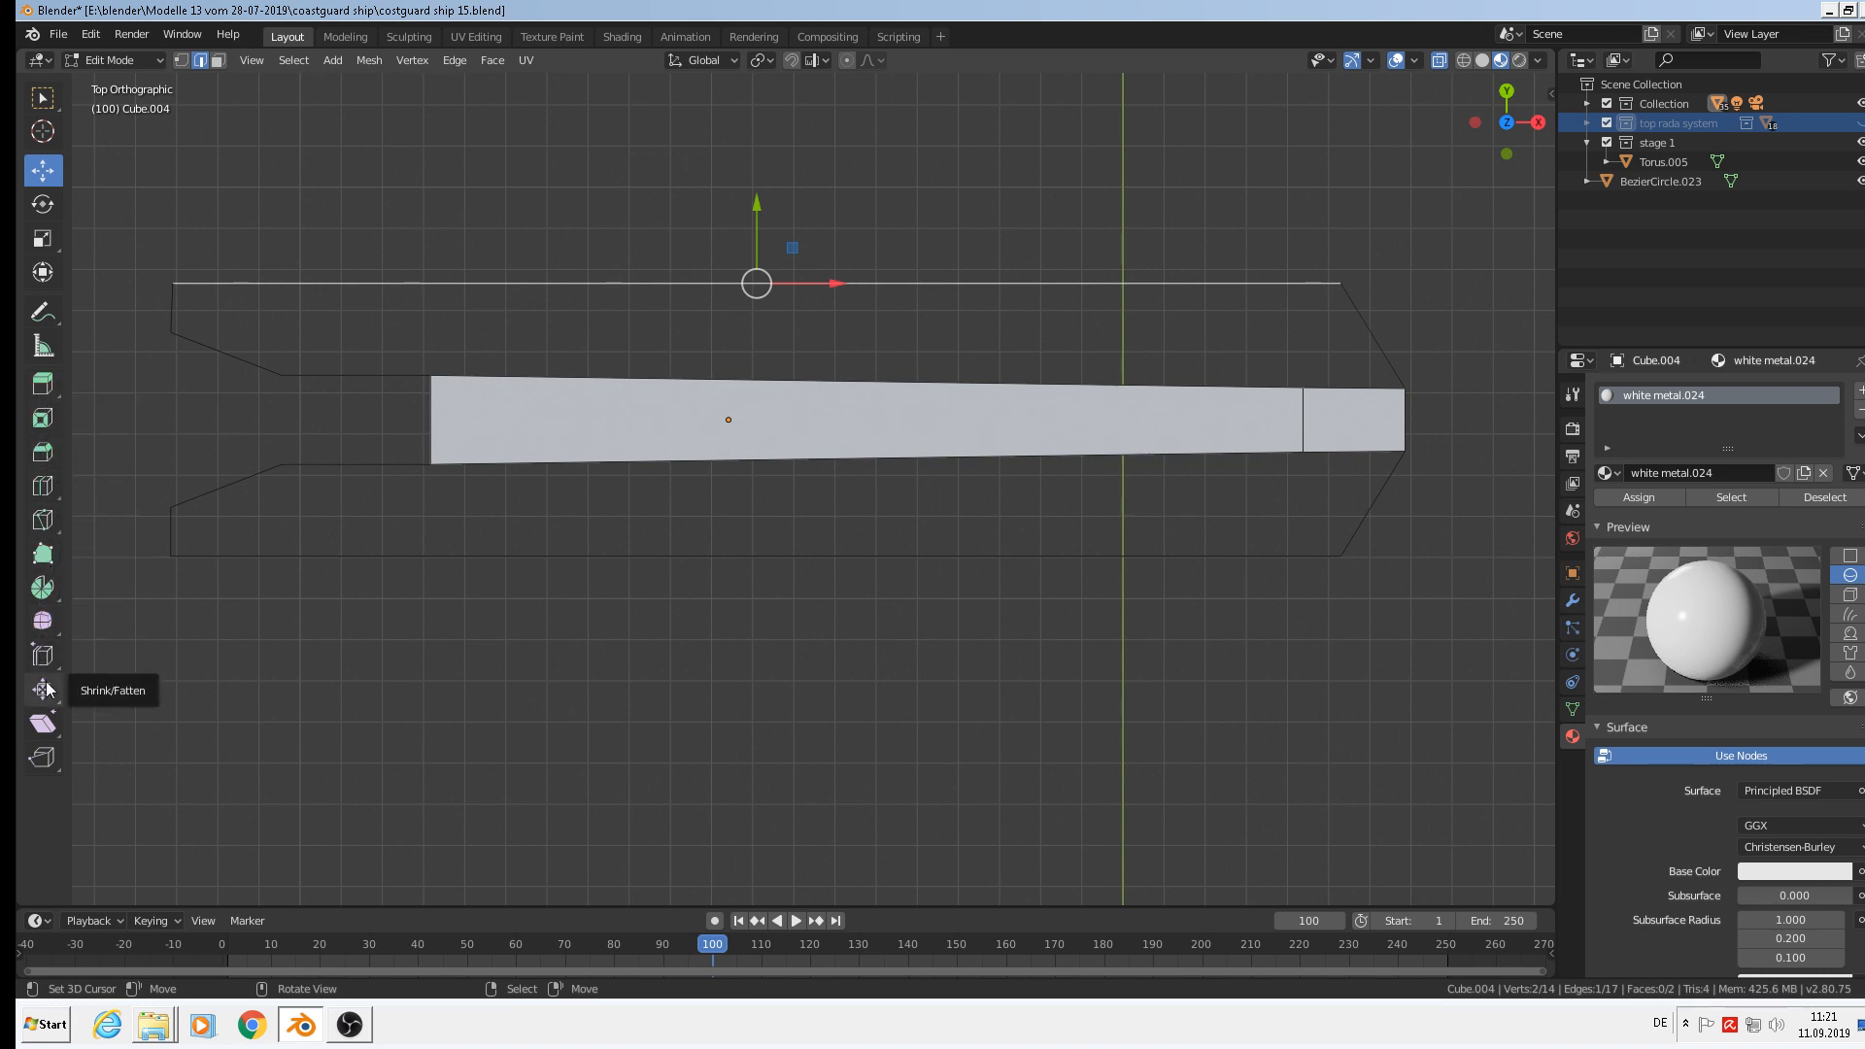
{"action": "left_click", "coordinate": [369, 61]}
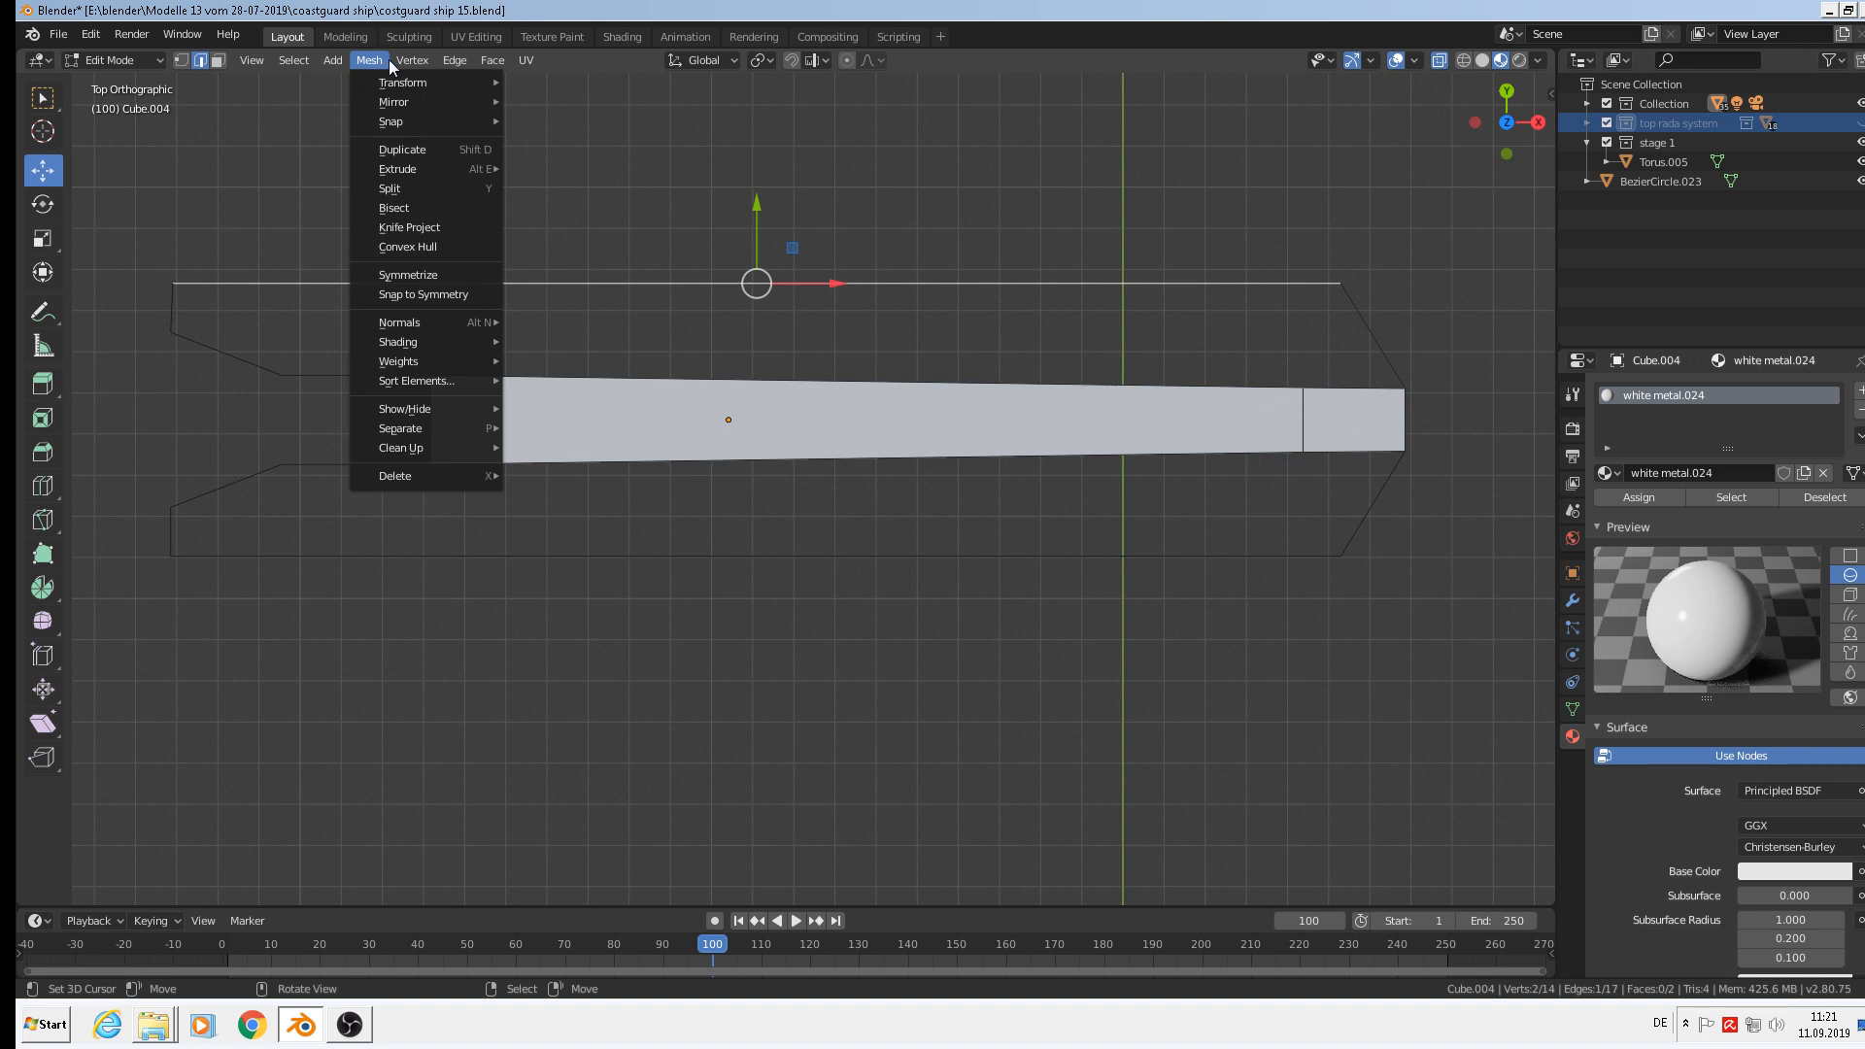
{"action": "mouse_move", "coordinate": [409, 62]}
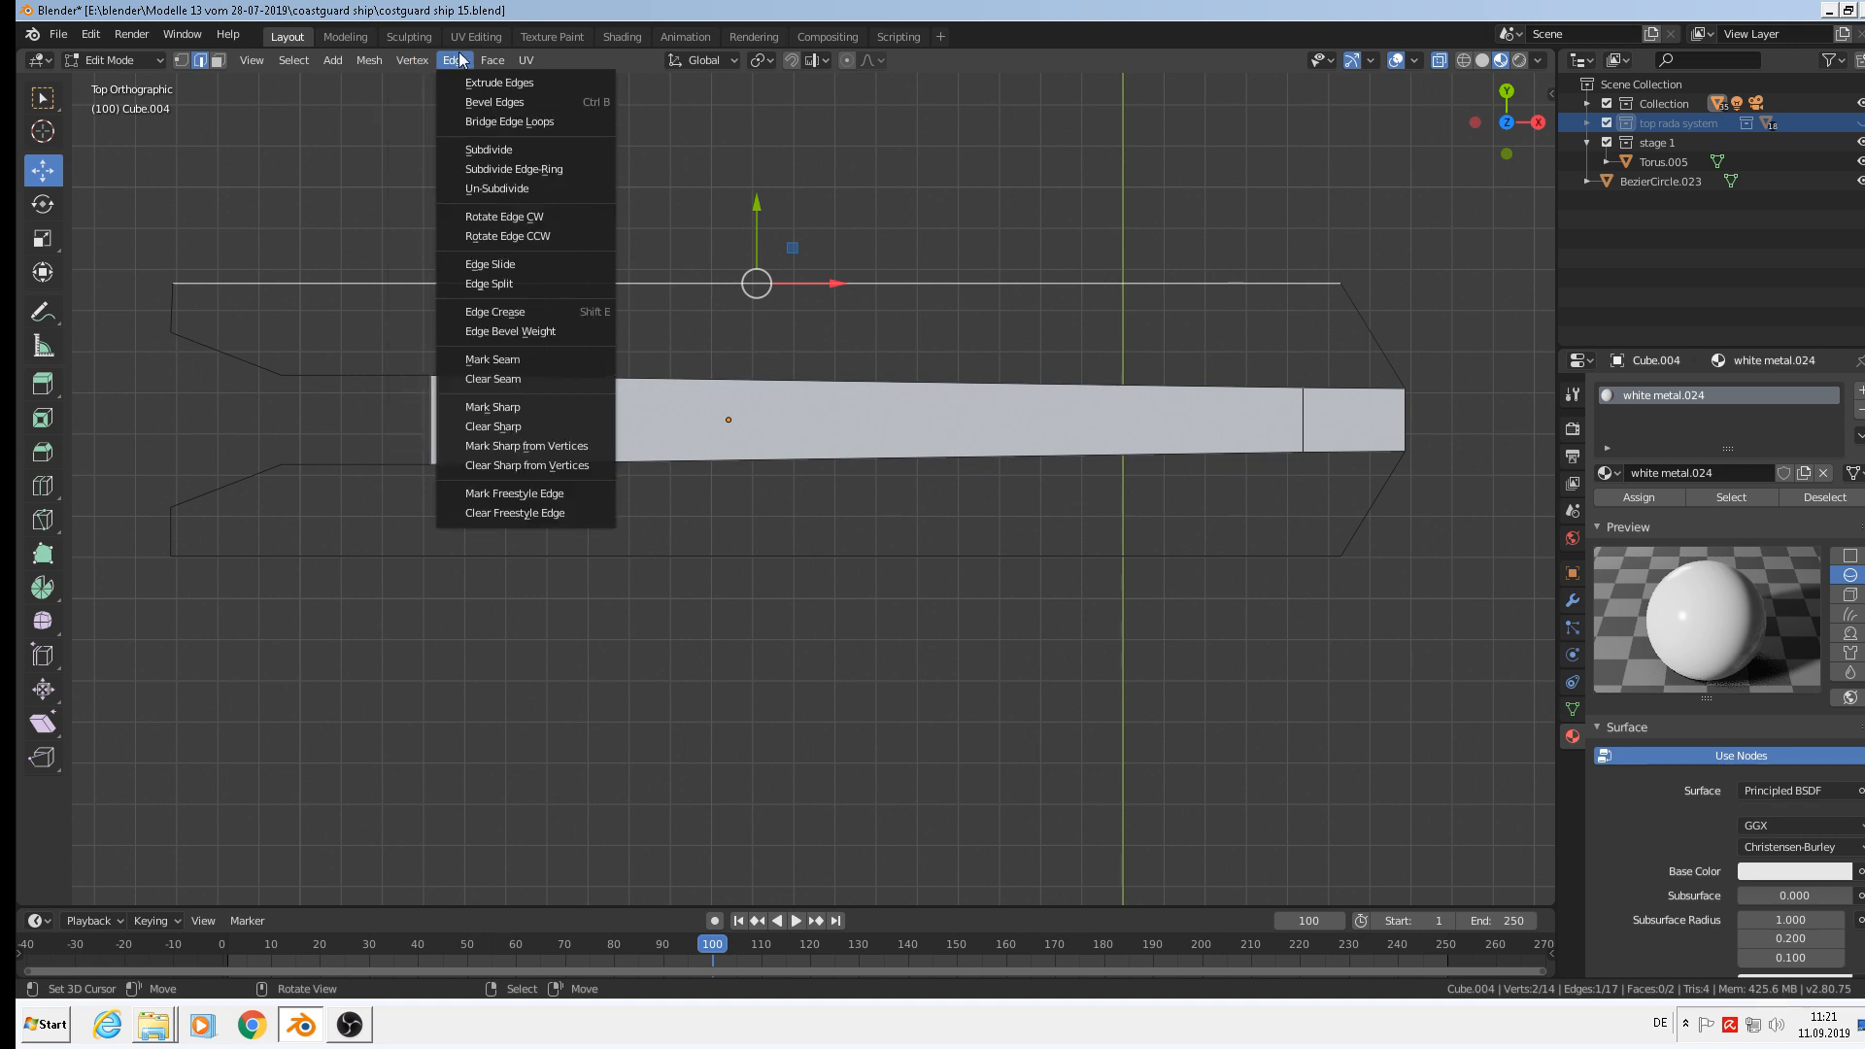
{"action": "left_click", "coordinate": [516, 146]}
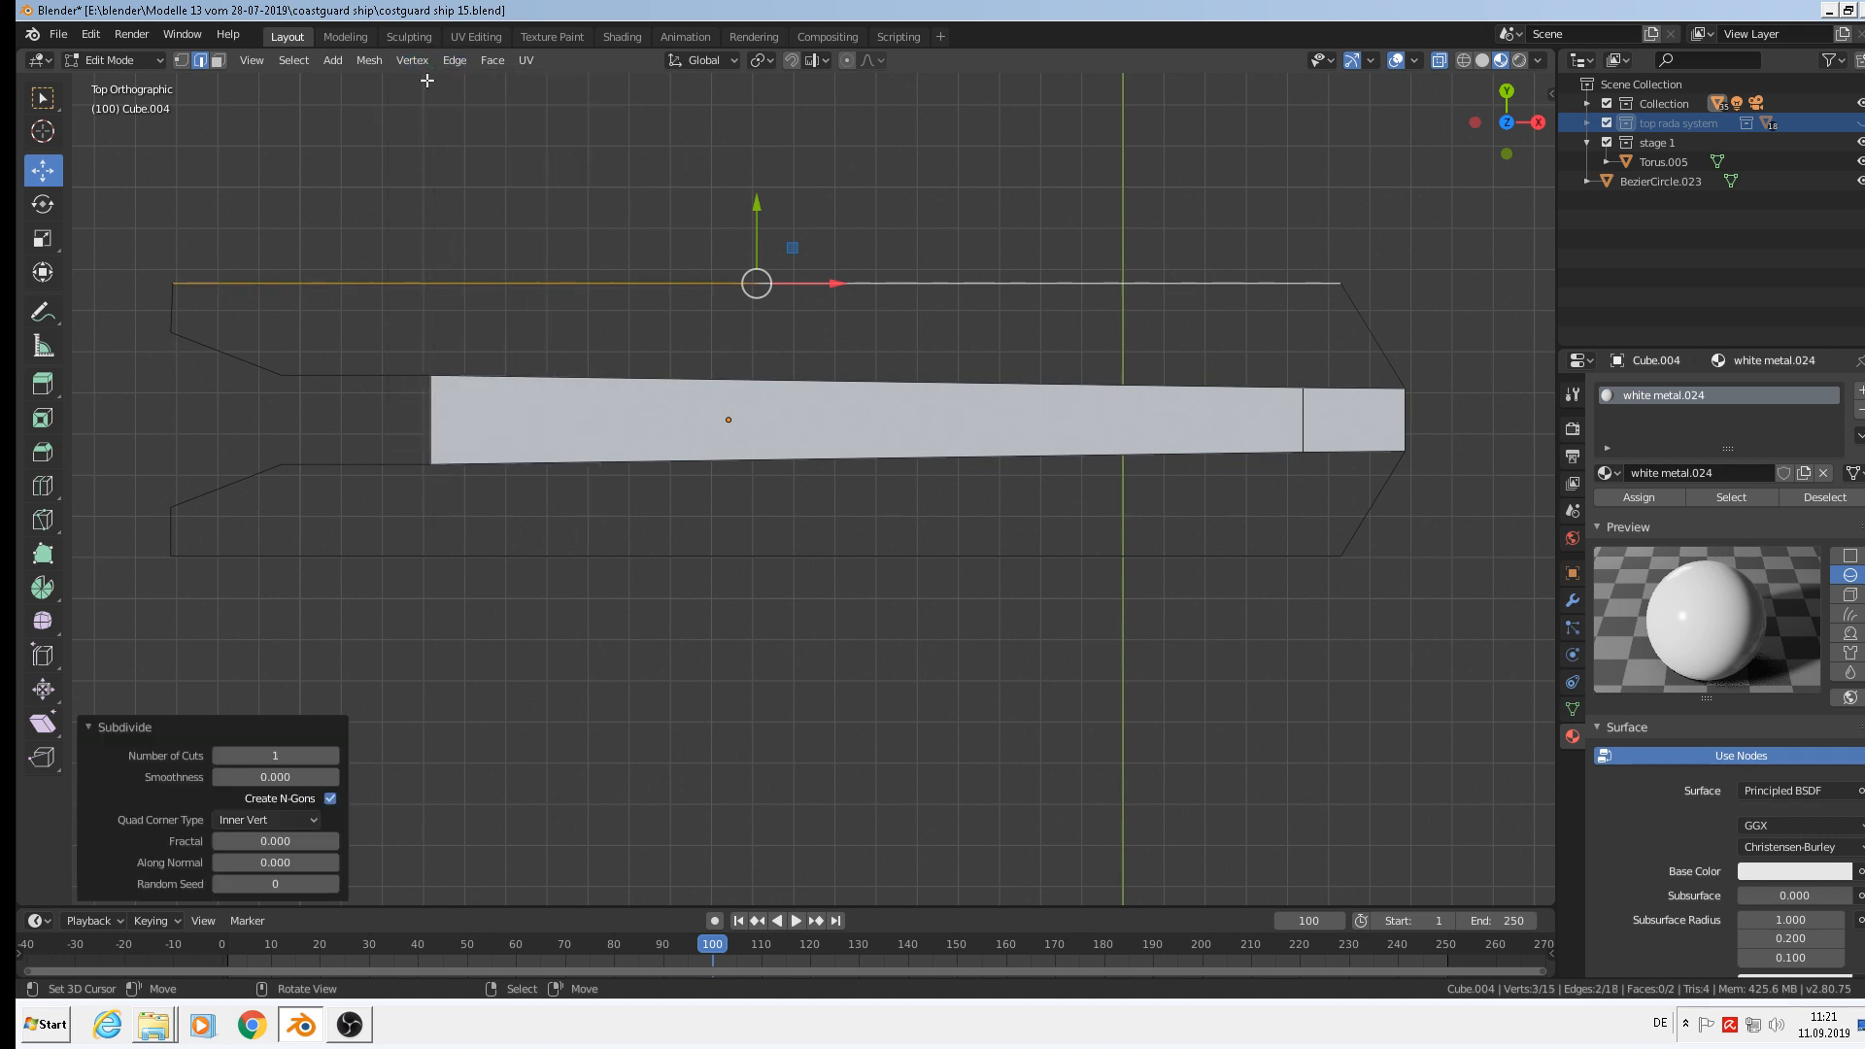
{"action": "left_click", "coordinate": [296, 755]}
{"action": "key", "text": "Return"}
Slide the aftmost new port vertex in line with the notch bend and fill the port stern corner with a face.
{"action": "left_click", "coordinate": [181, 61]}
{"action": "left_click", "coordinate": [481, 280]}
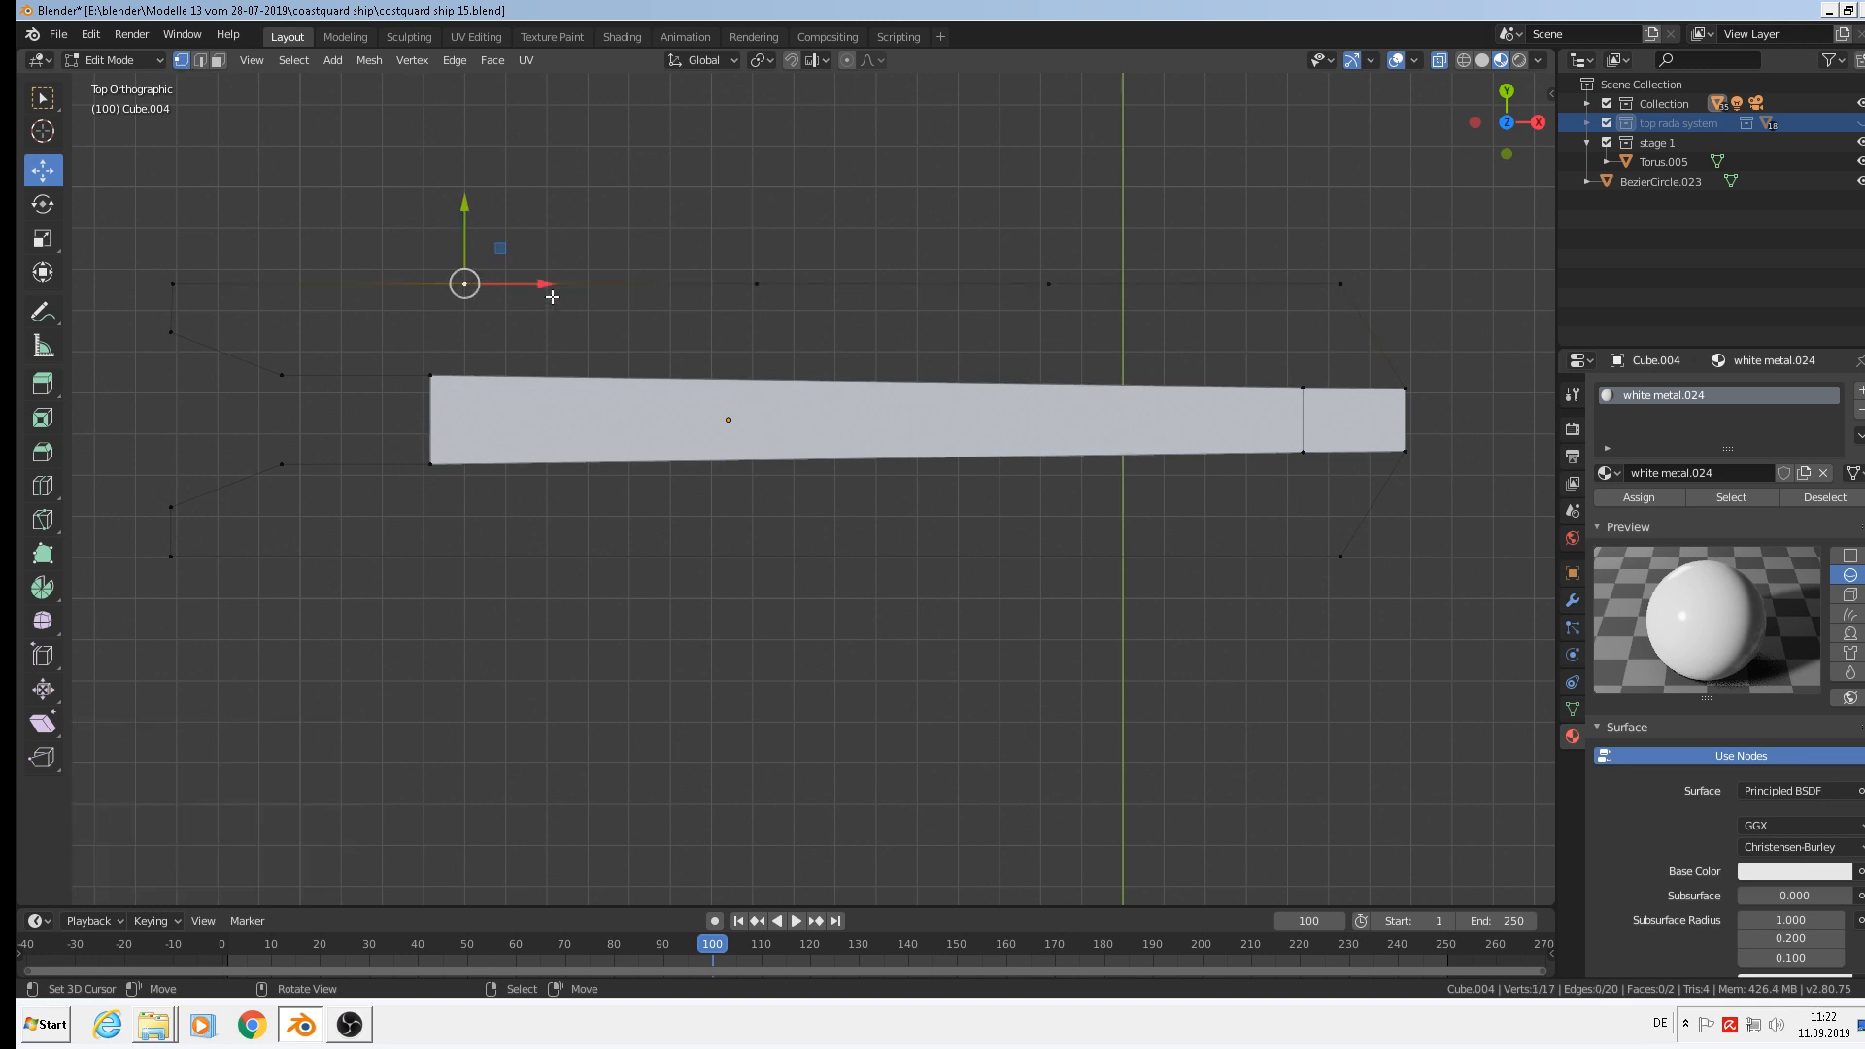
{"action": "left_click_drag", "start_coordinate": [549, 284], "coordinate": [367, 313]}
{"action": "left_click", "coordinate": [282, 375], "text": "shift"}
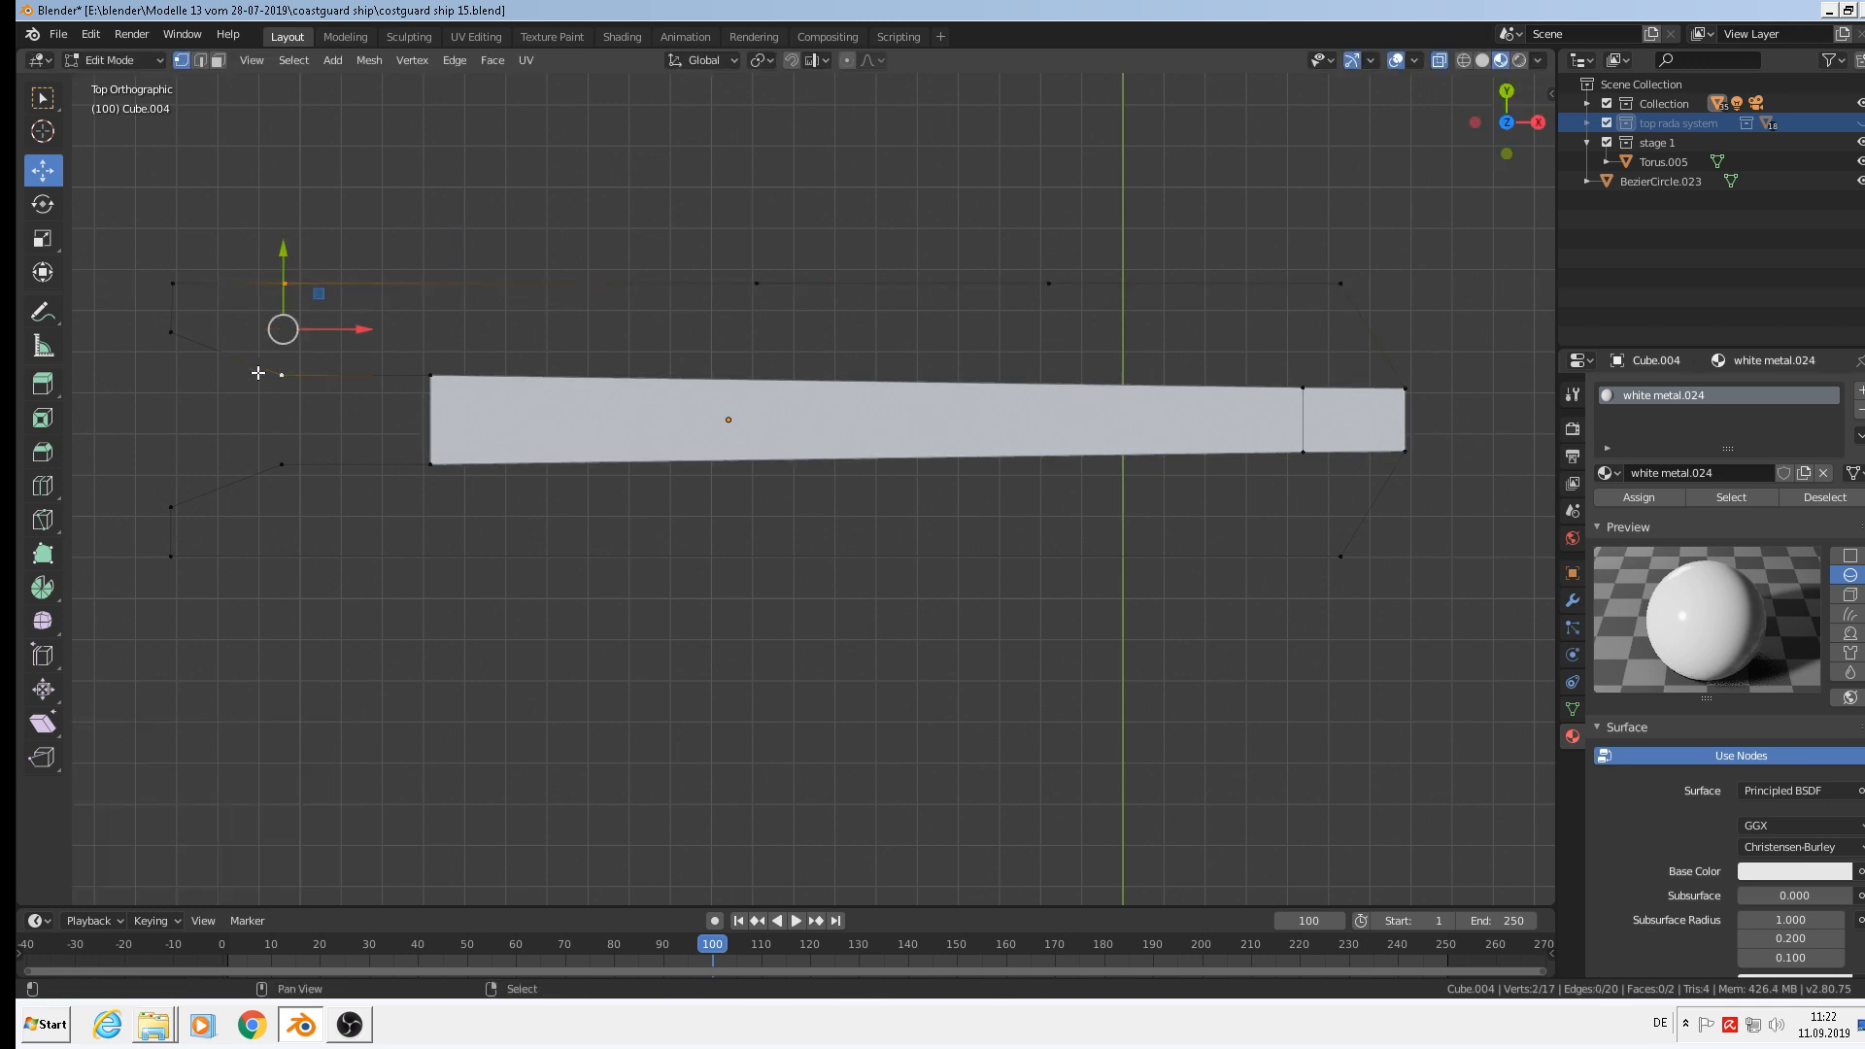
{"action": "left_click", "coordinate": [171, 332], "text": "shift"}
{"action": "left_click", "coordinate": [173, 283], "text": "shift"}
{"action": "key", "text": "f"}
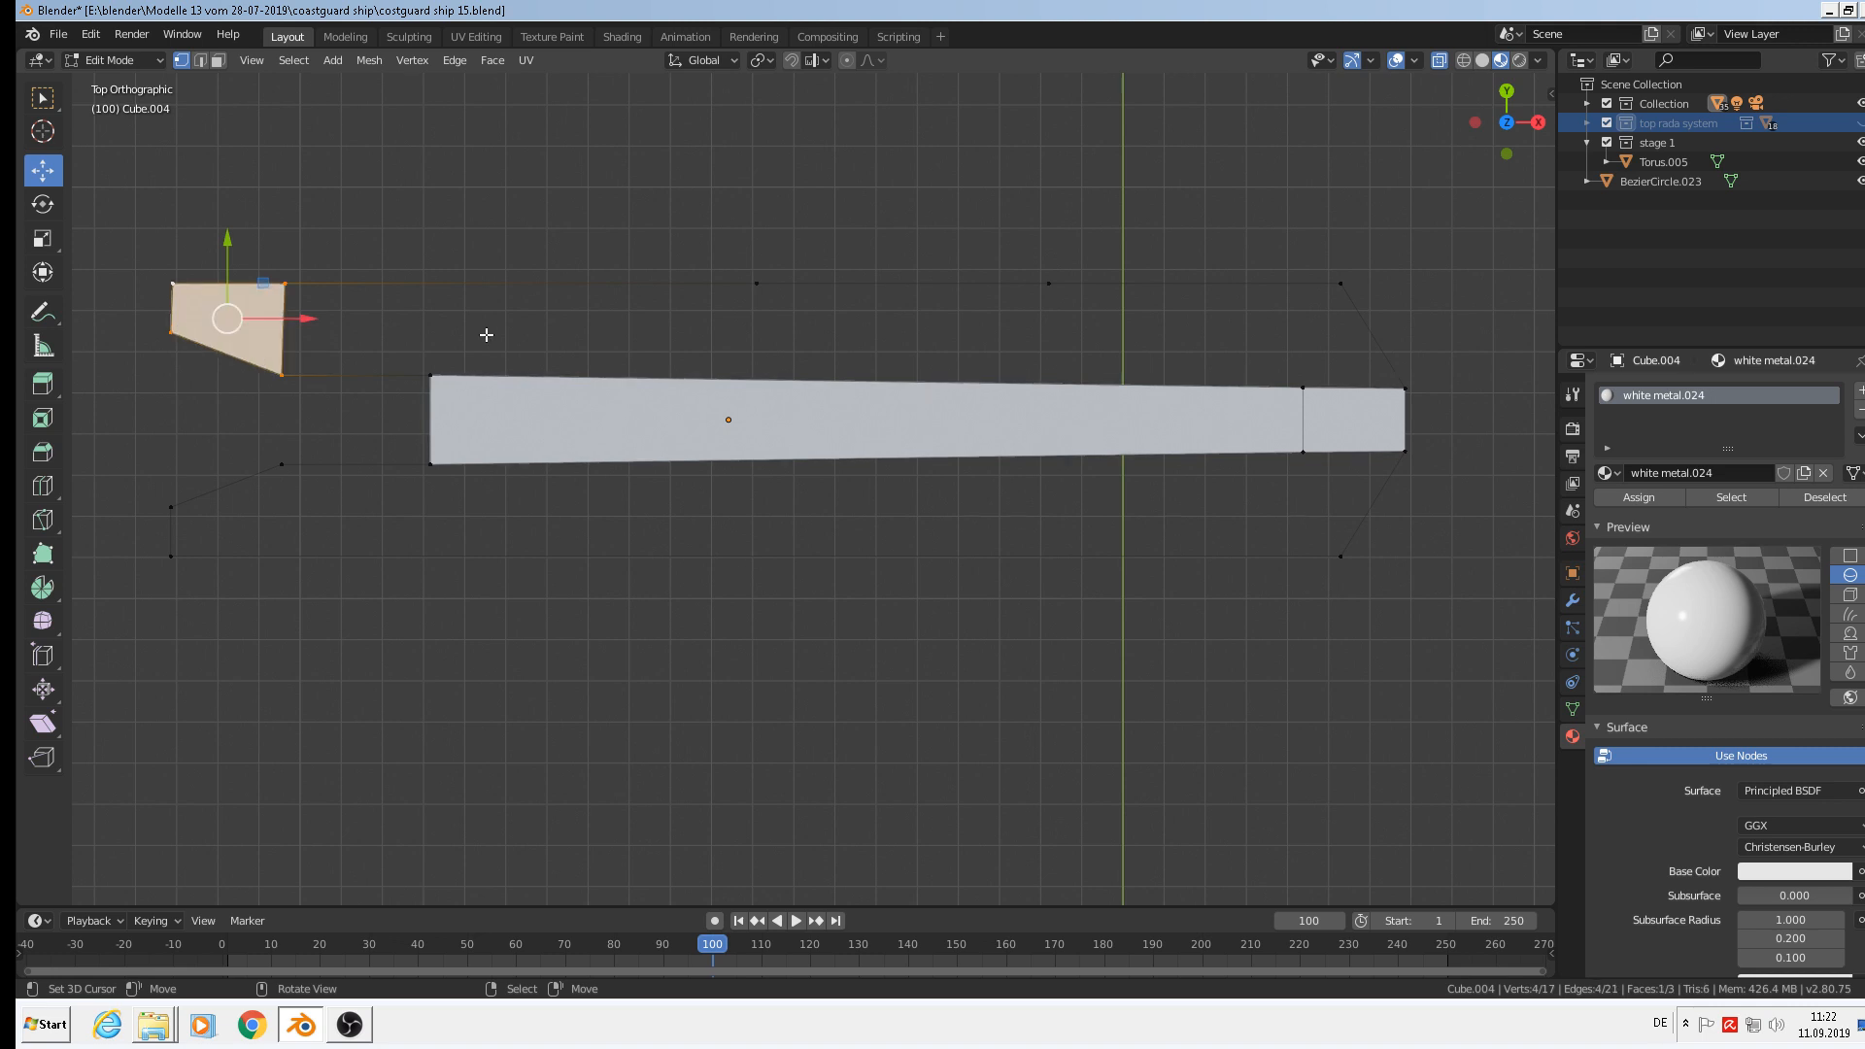
Move the middle port vertex in line with the notch's inner corner and fill the face beside the notch.
{"action": "left_click", "coordinate": [757, 283]}
{"action": "left_click_drag", "start_coordinate": [811, 283], "coordinate": [487, 291]}
{"action": "left_click", "coordinate": [430, 376], "text": "shift"}
{"action": "left_click", "coordinate": [281, 375], "text": "shift"}
{"action": "left_click", "coordinate": [283, 285], "text": "shift"}
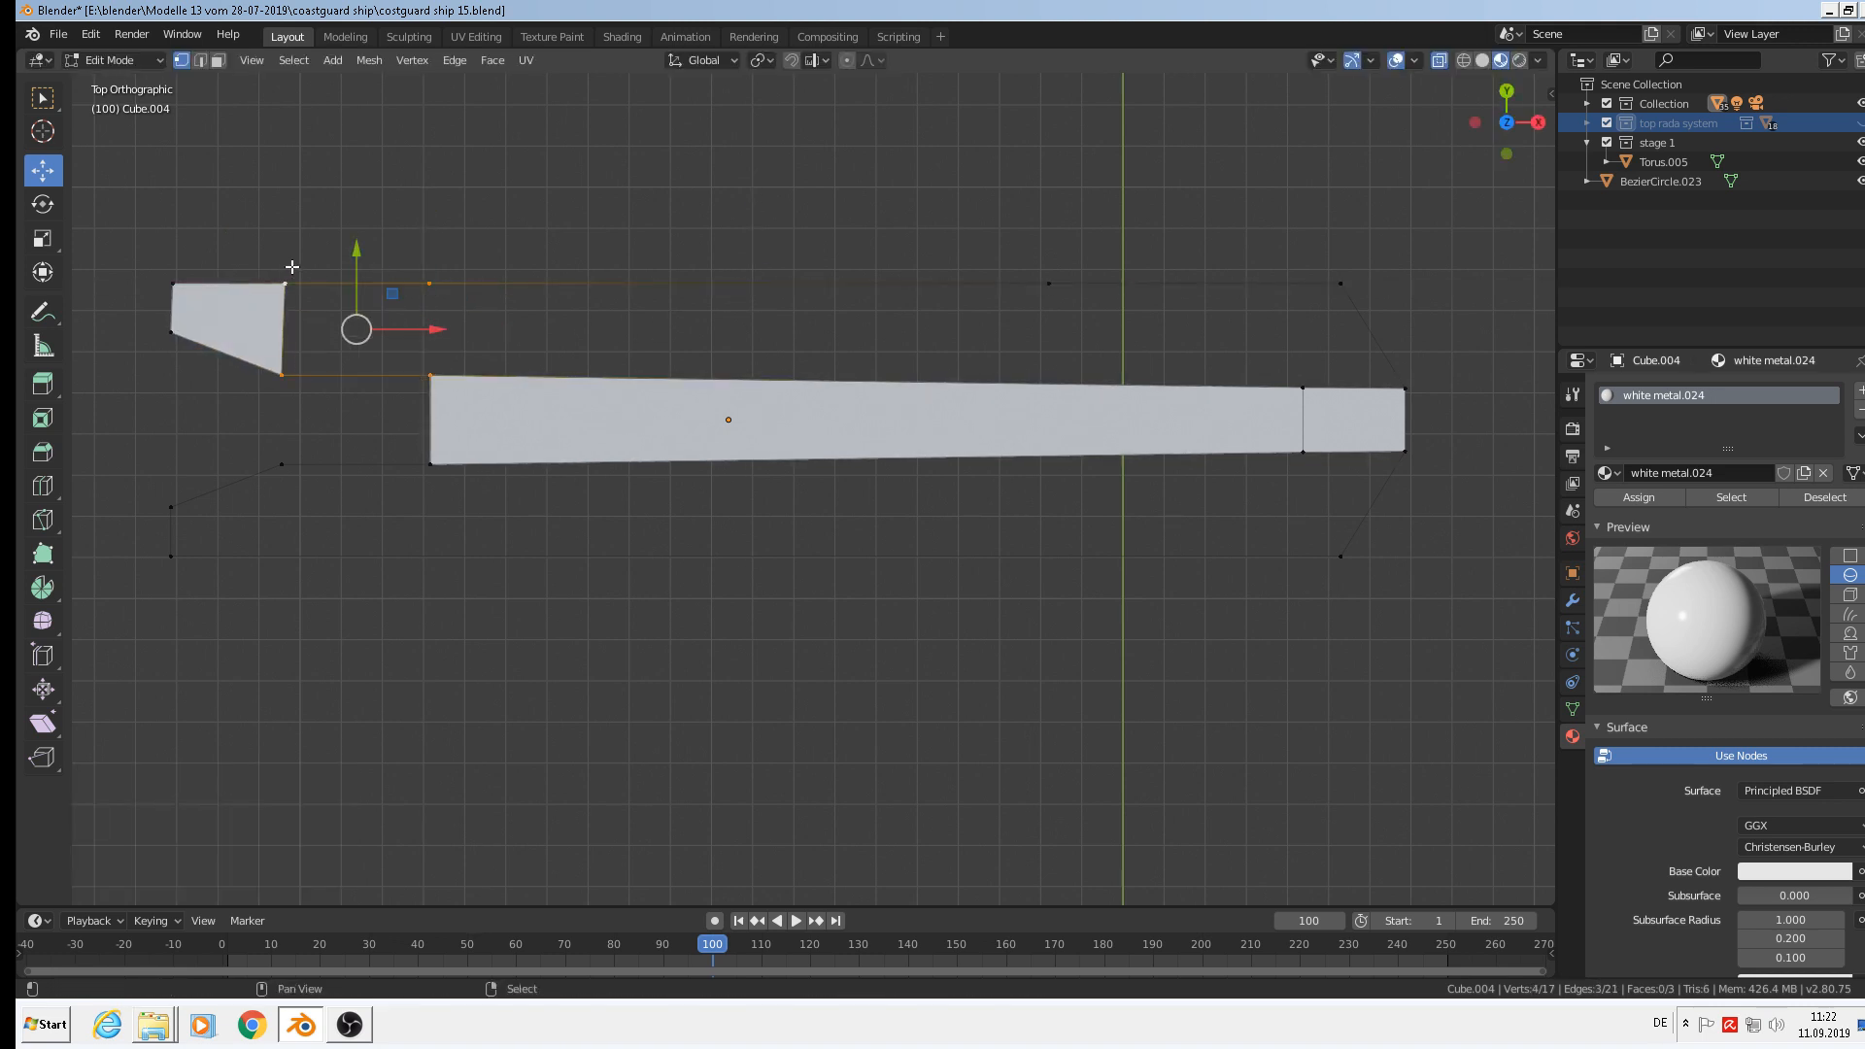
{"action": "key", "text": "f"}
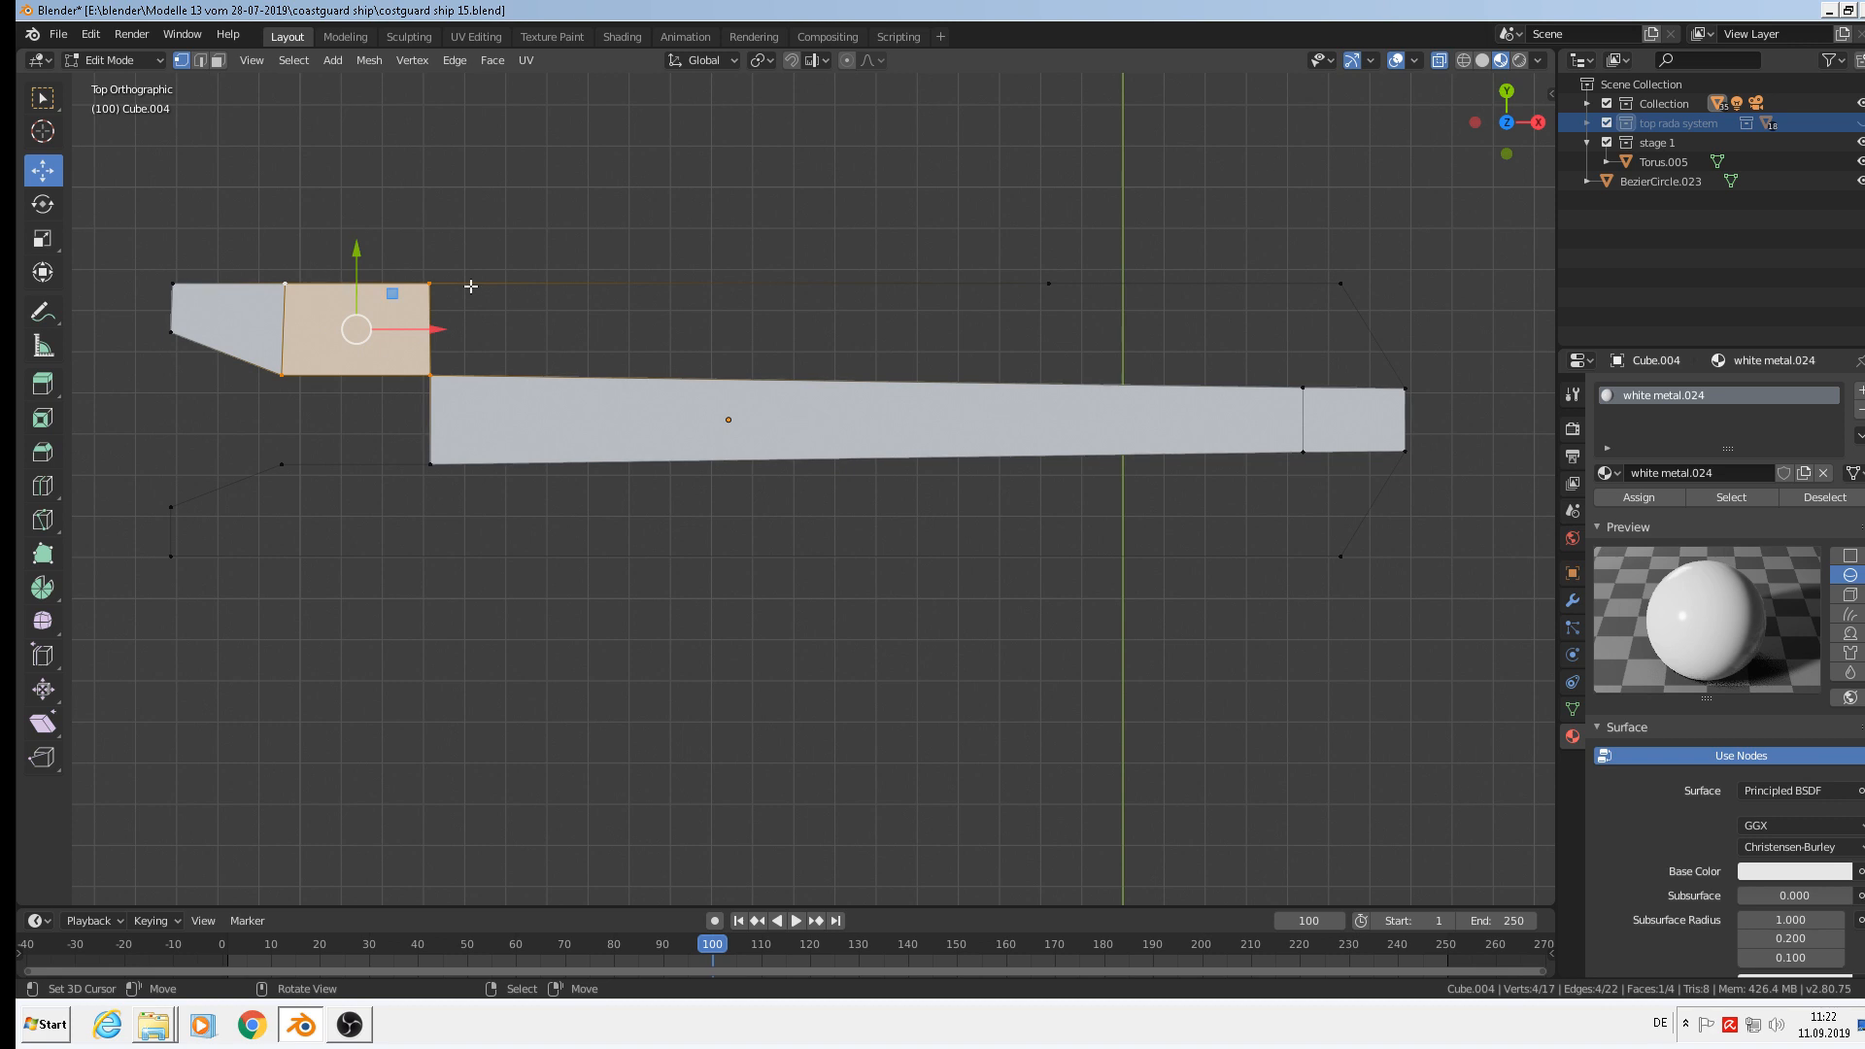
Move the remaining new port vertex about 0.623 m along X to the loop cut and fill the long port face.
{"action": "left_click", "coordinate": [1054, 285]}
{"action": "left_click_drag", "start_coordinate": [1142, 287], "coordinate": [1385, 320]}
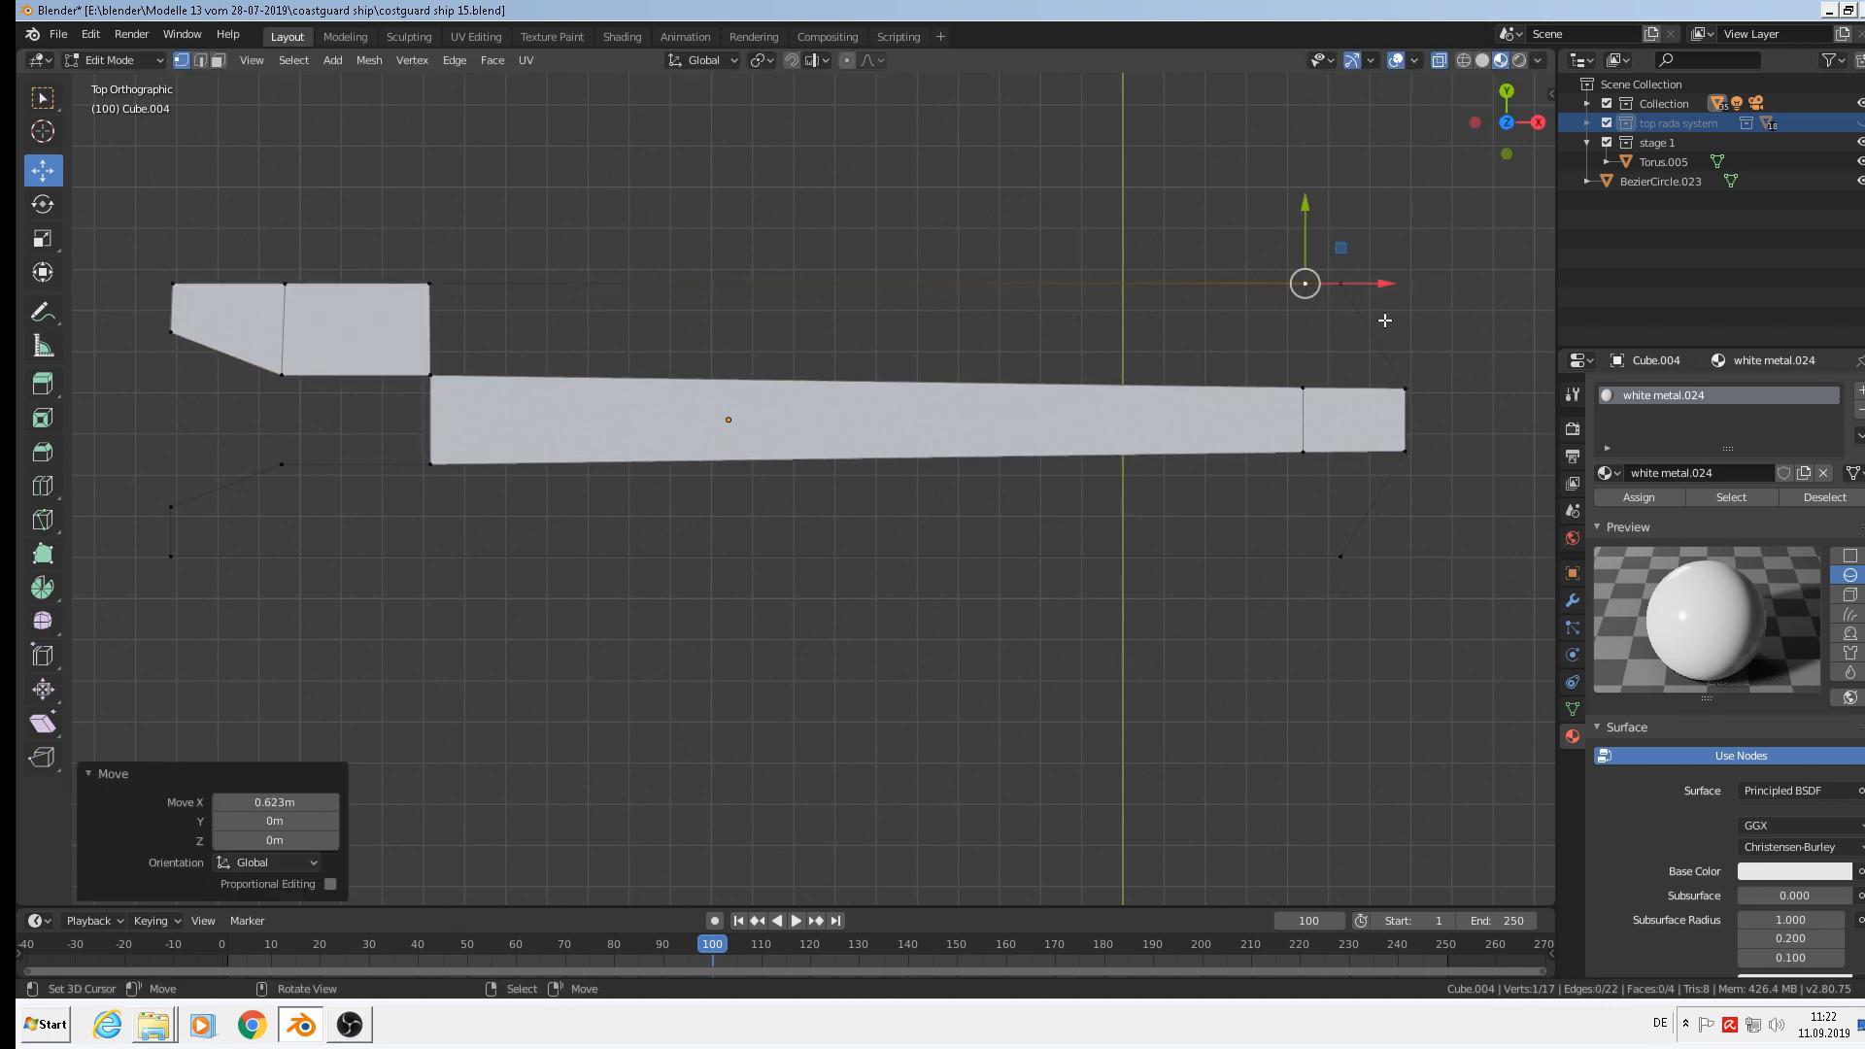
{"action": "left_click", "coordinate": [1303, 388], "text": "shift"}
{"action": "left_click", "coordinate": [432, 376], "text": "shift"}
{"action": "left_click", "coordinate": [445, 288], "text": "shift"}
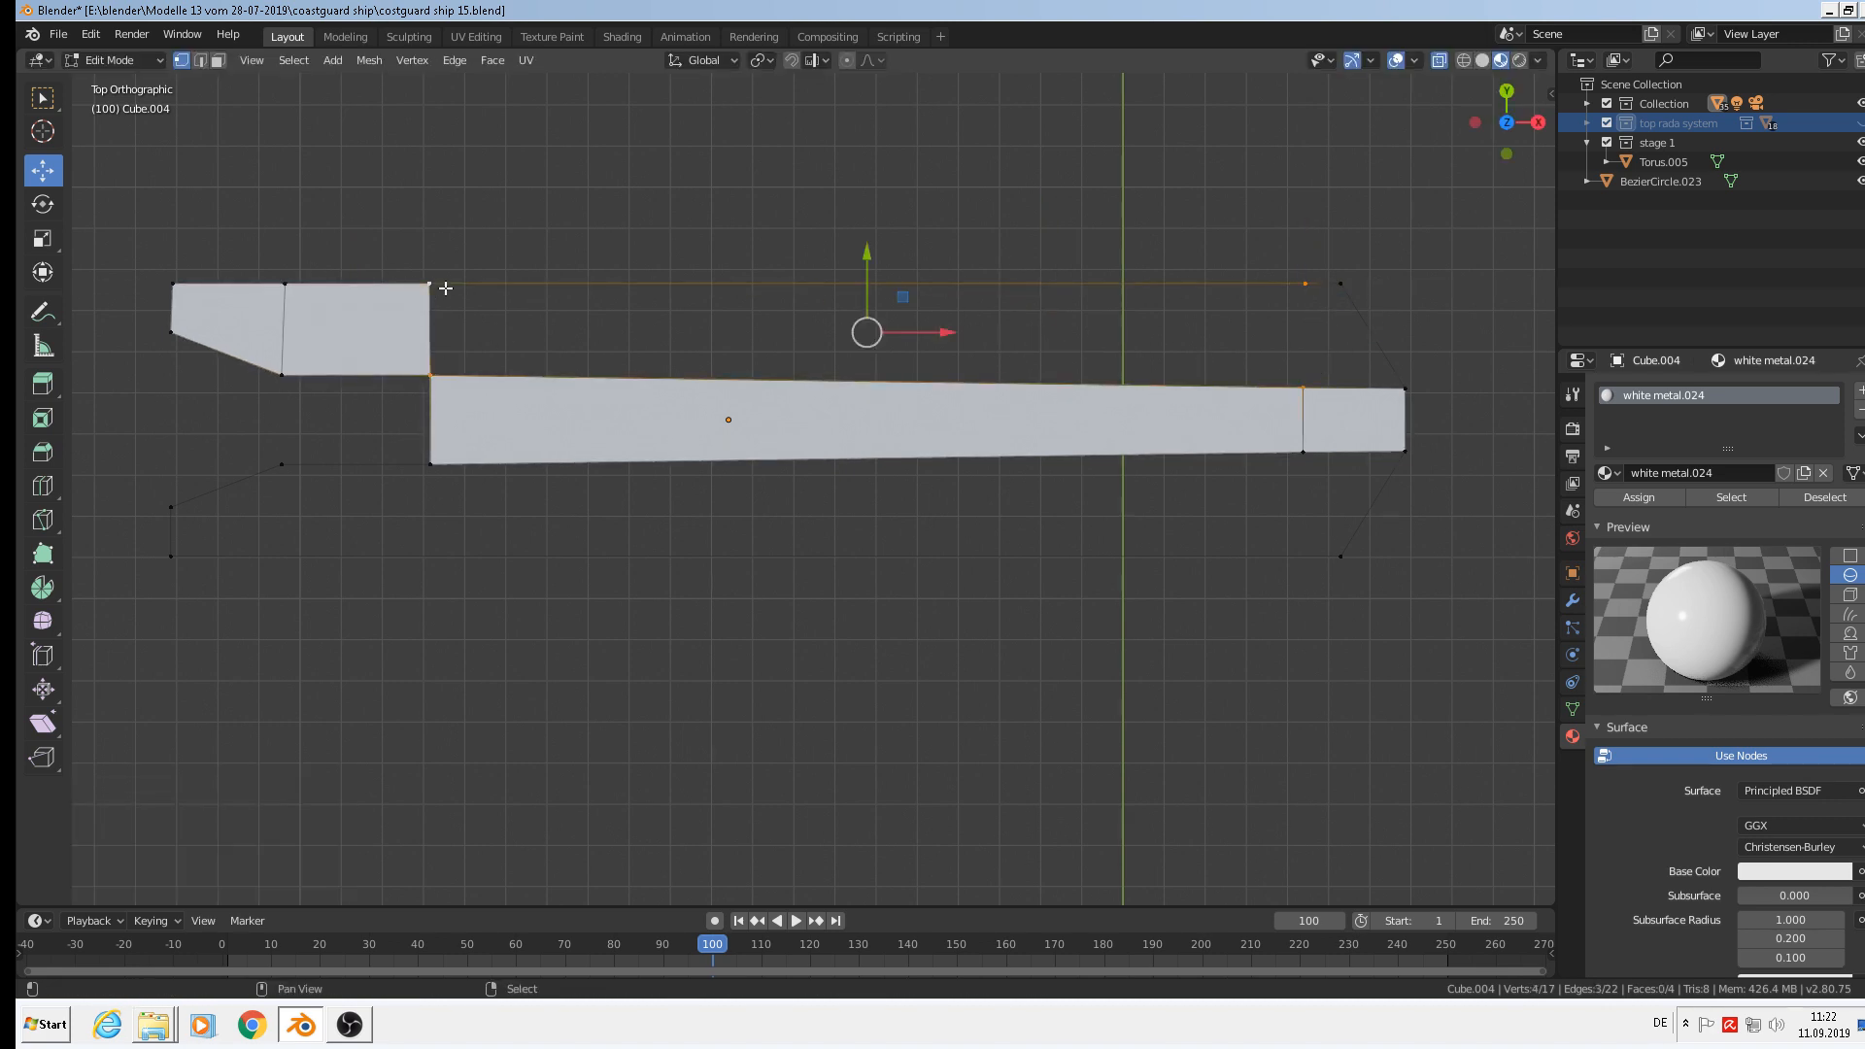
{"action": "key", "text": "f"}
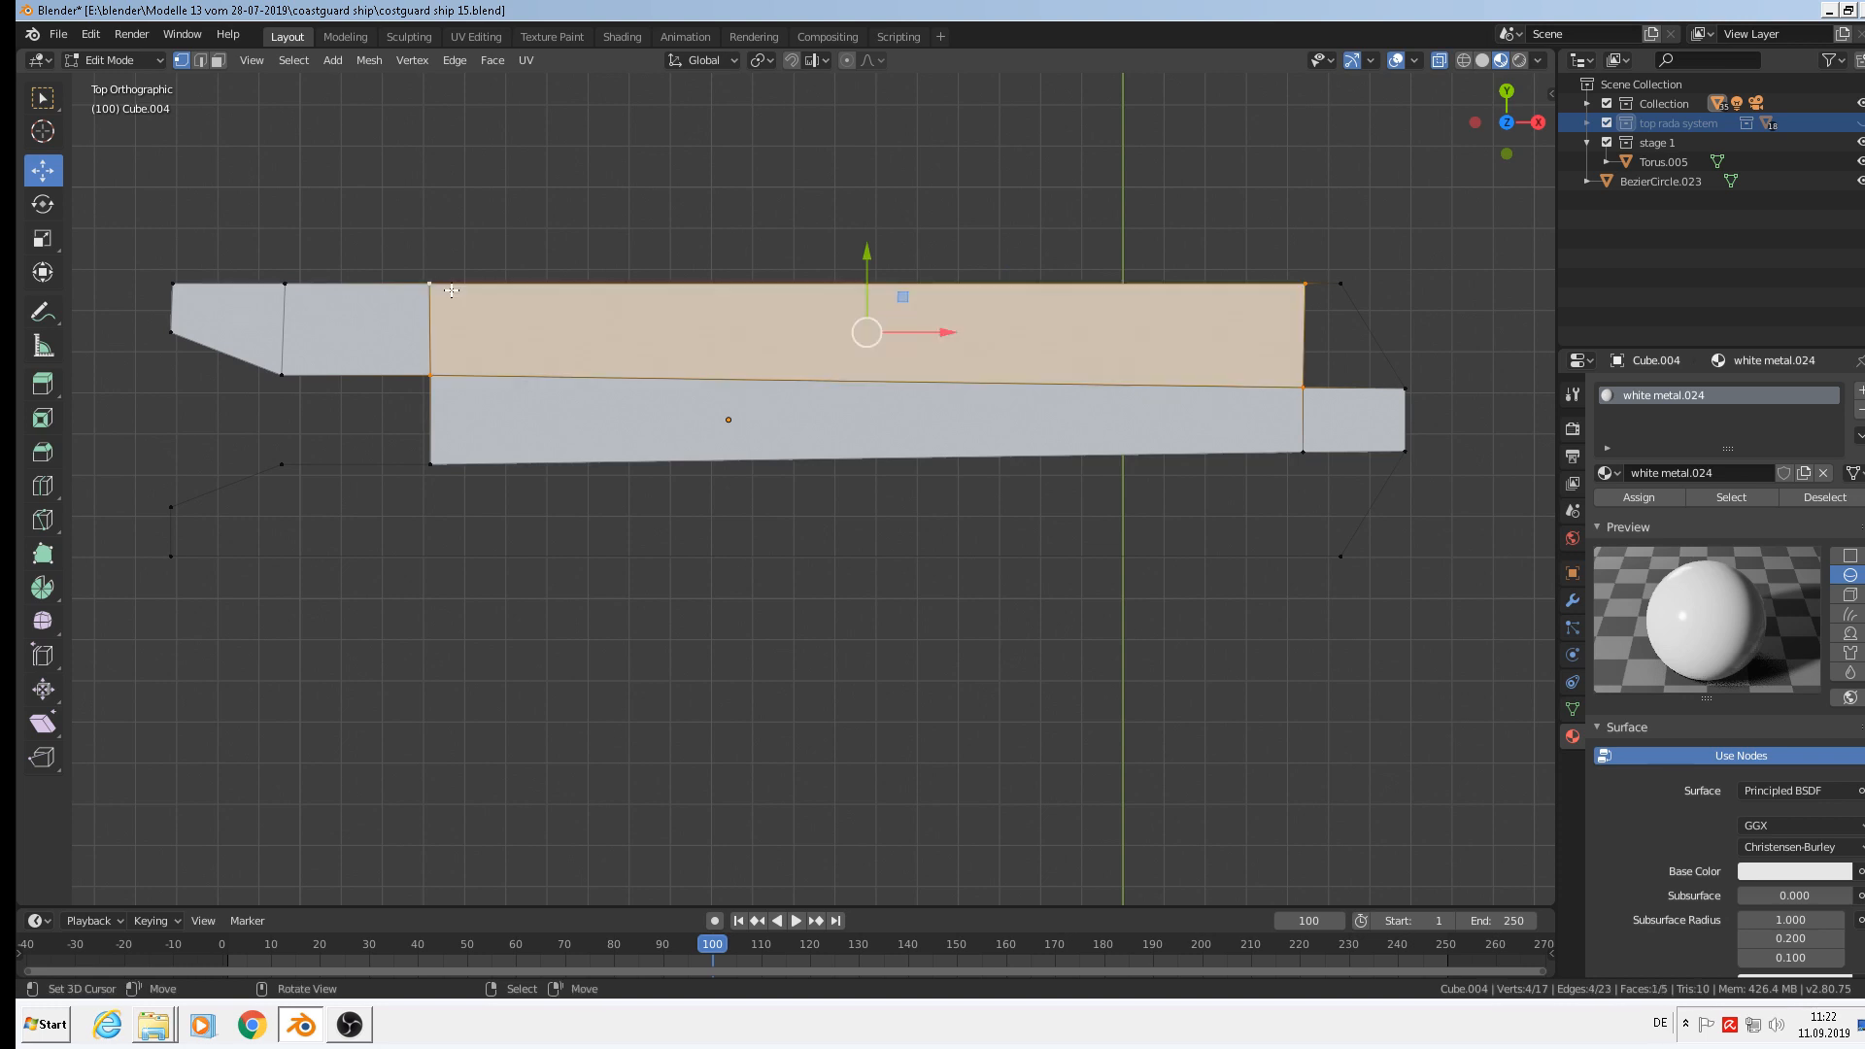
Fill the slanted port bow corner with a face between its four vertices.
{"action": "right_click", "coordinate": [1303, 285]}
{"action": "right_click", "coordinate": [1308, 387], "text": "shift"}
{"action": "right_click", "coordinate": [1401, 388], "text": "shift"}
{"action": "right_click", "coordinate": [1359, 291], "text": "shift"}
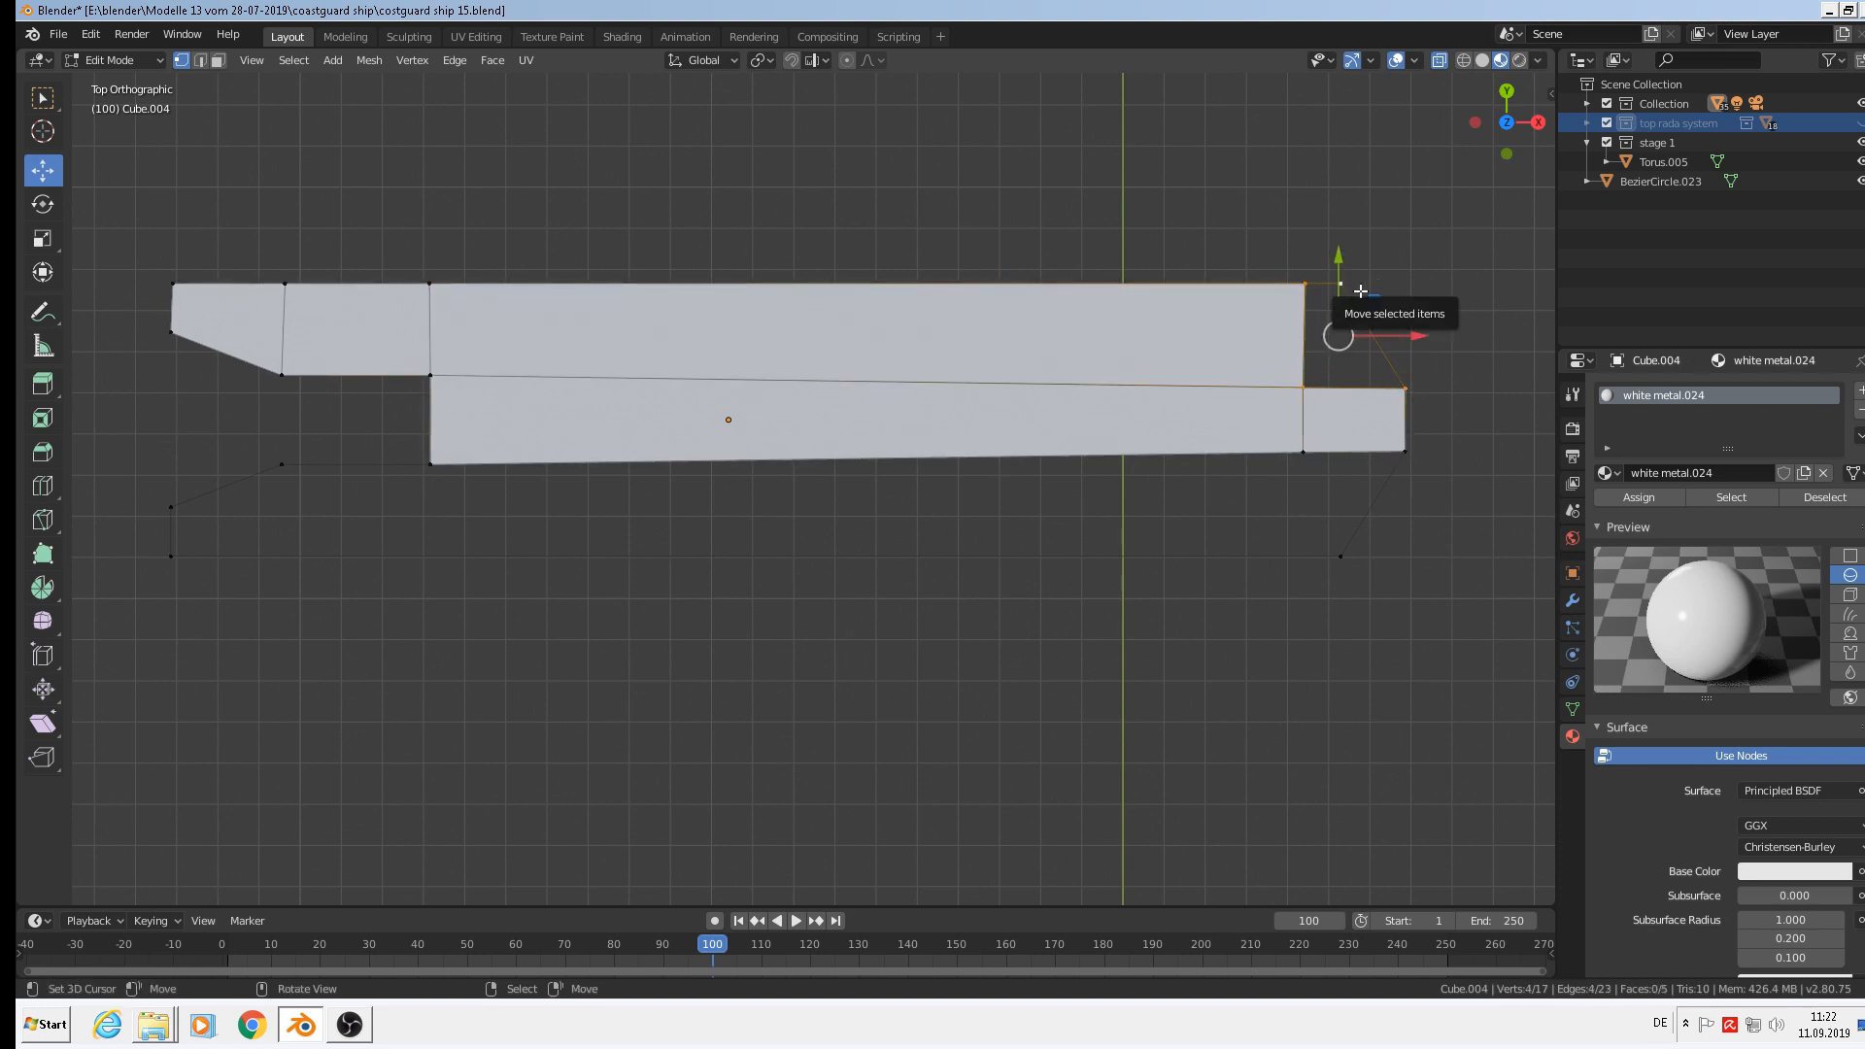
{"action": "key", "text": "f"}
Subdivide the long starboard side edge with 3 cuts.
{"action": "middle_click_drag", "start_coordinate": [971, 557], "coordinate": [1039, 490], "text": "shift"}
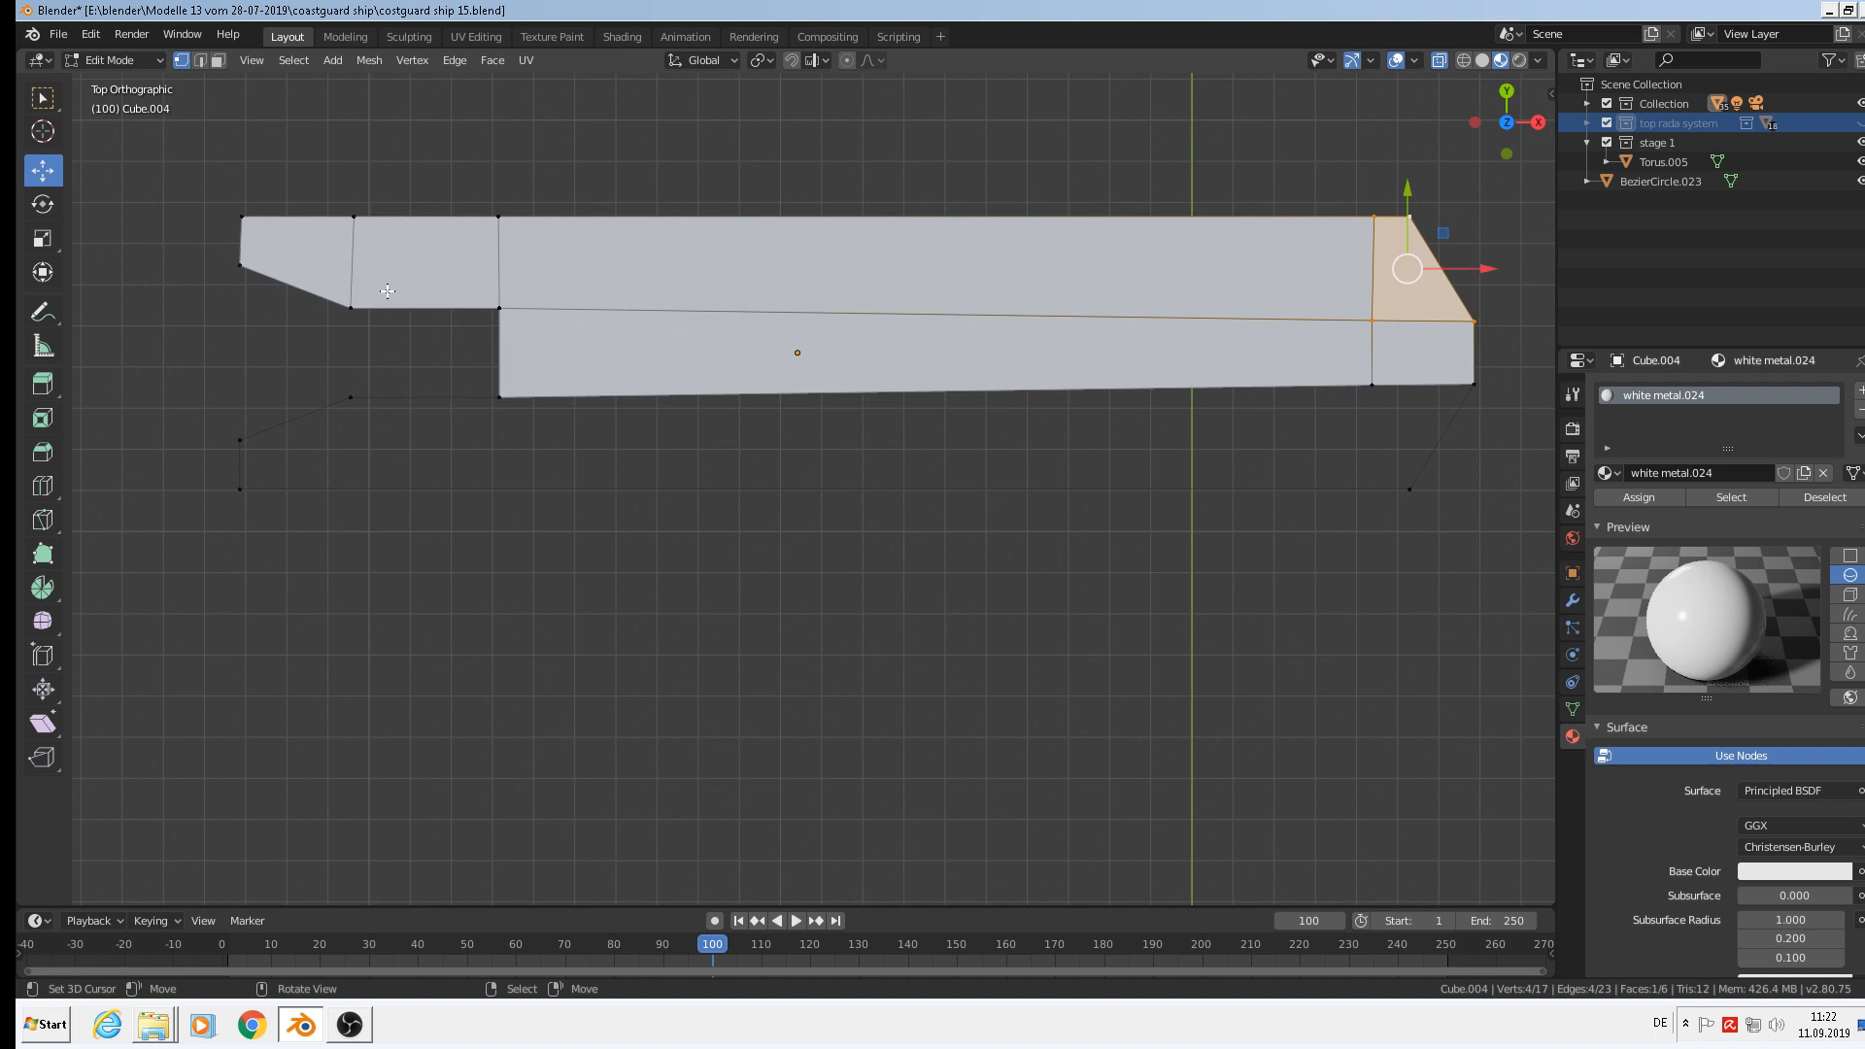
{"action": "left_click", "coordinate": [199, 59]}
{"action": "right_click", "coordinate": [547, 485]}
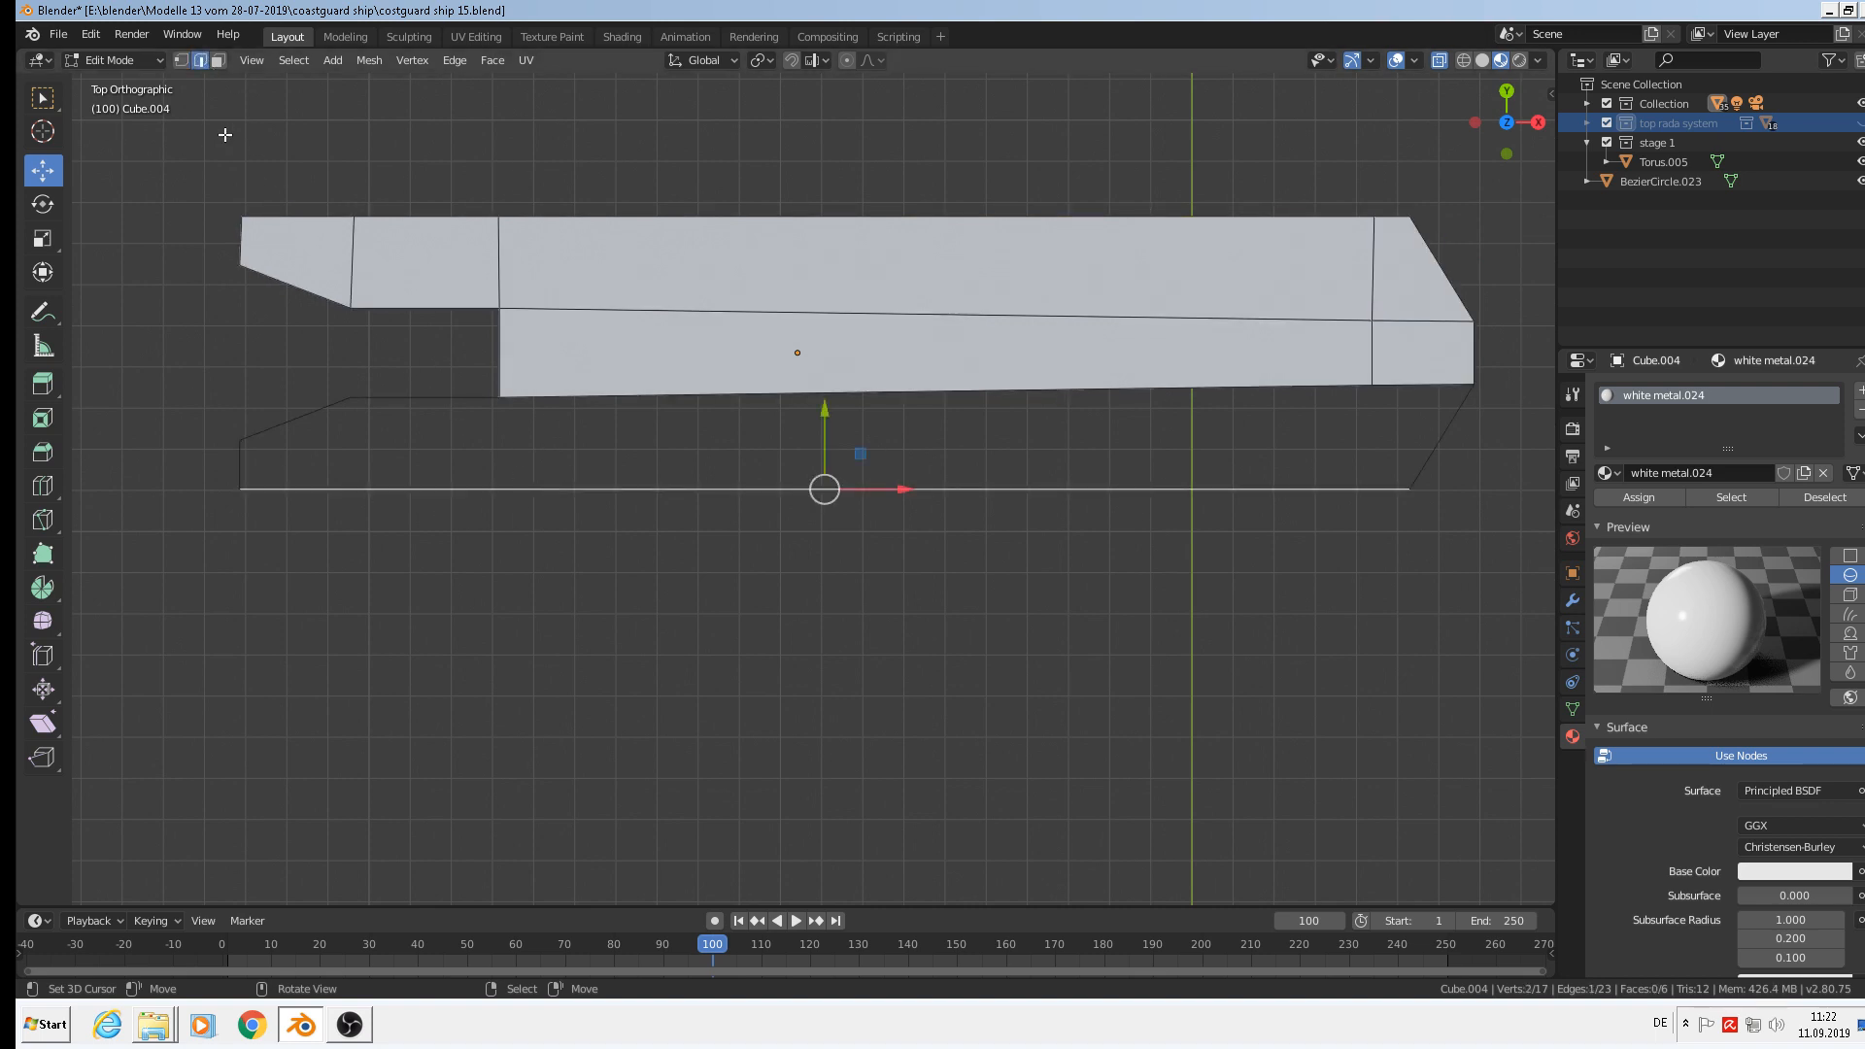
{"action": "left_click", "coordinate": [463, 60]}
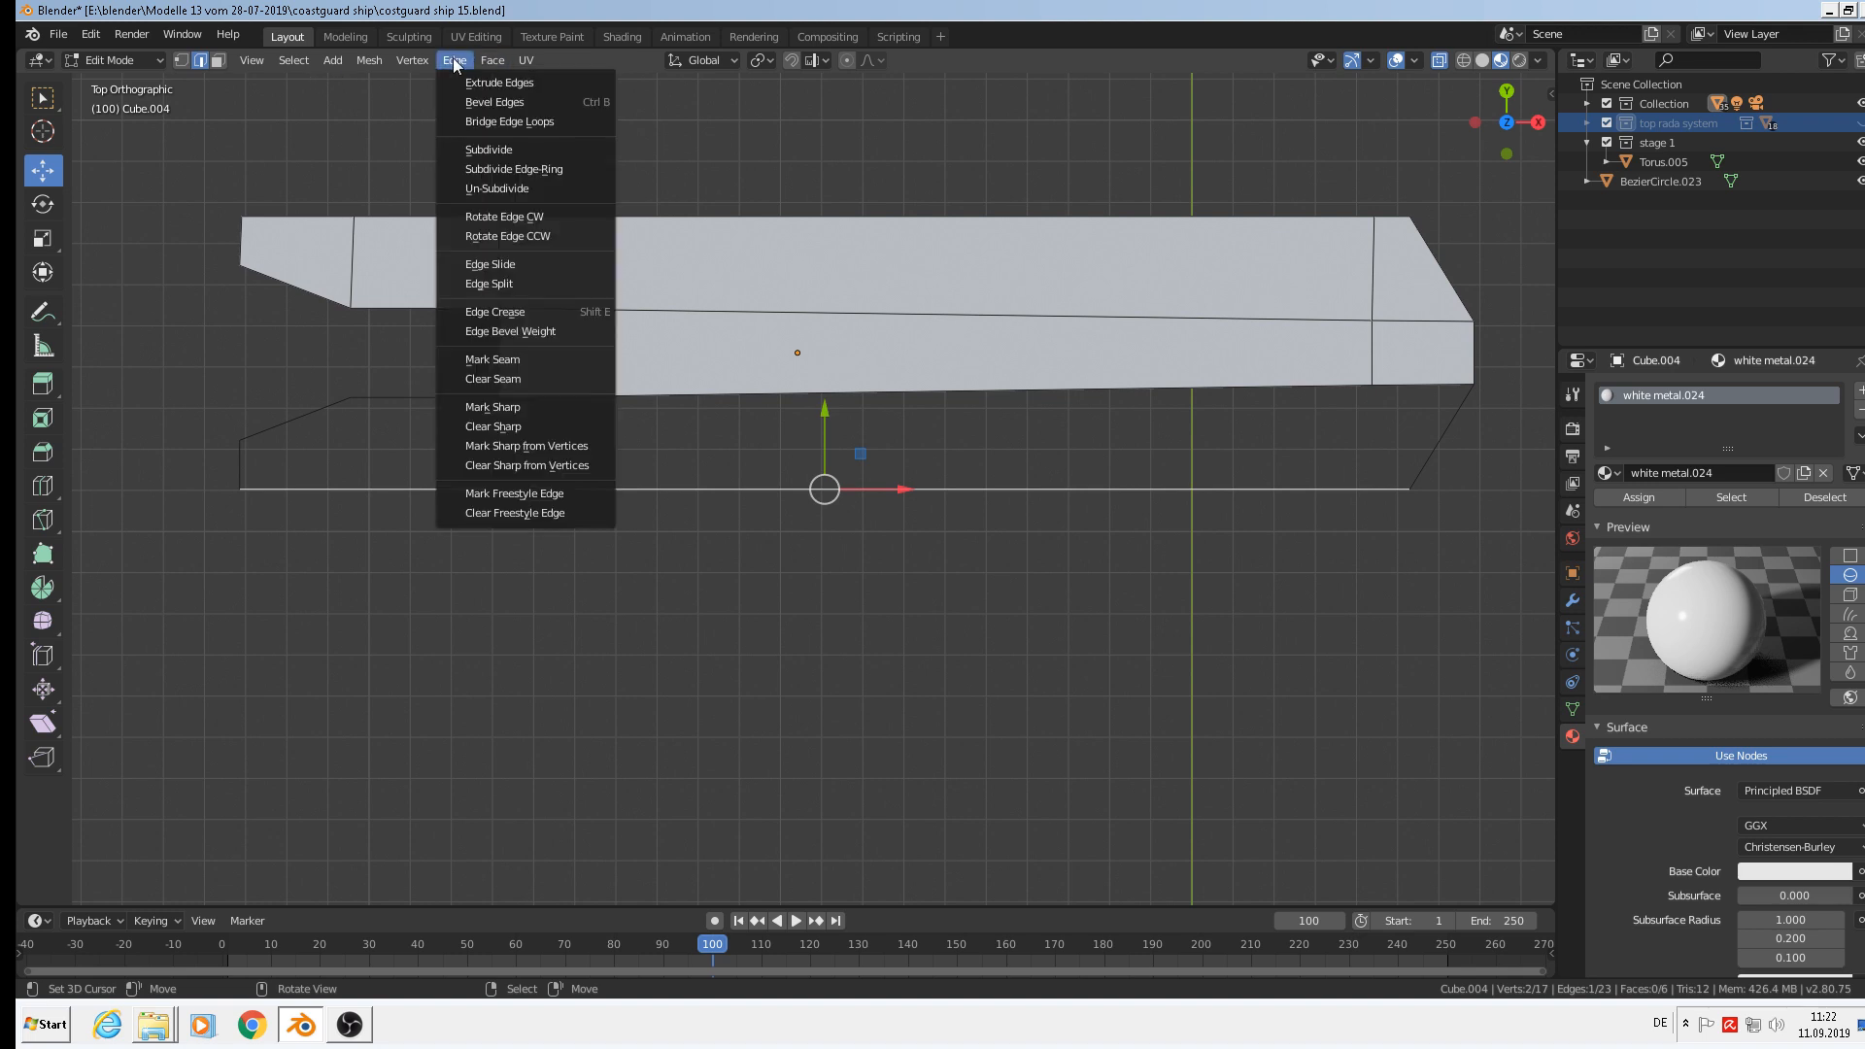
{"action": "left_click", "coordinate": [529, 149]}
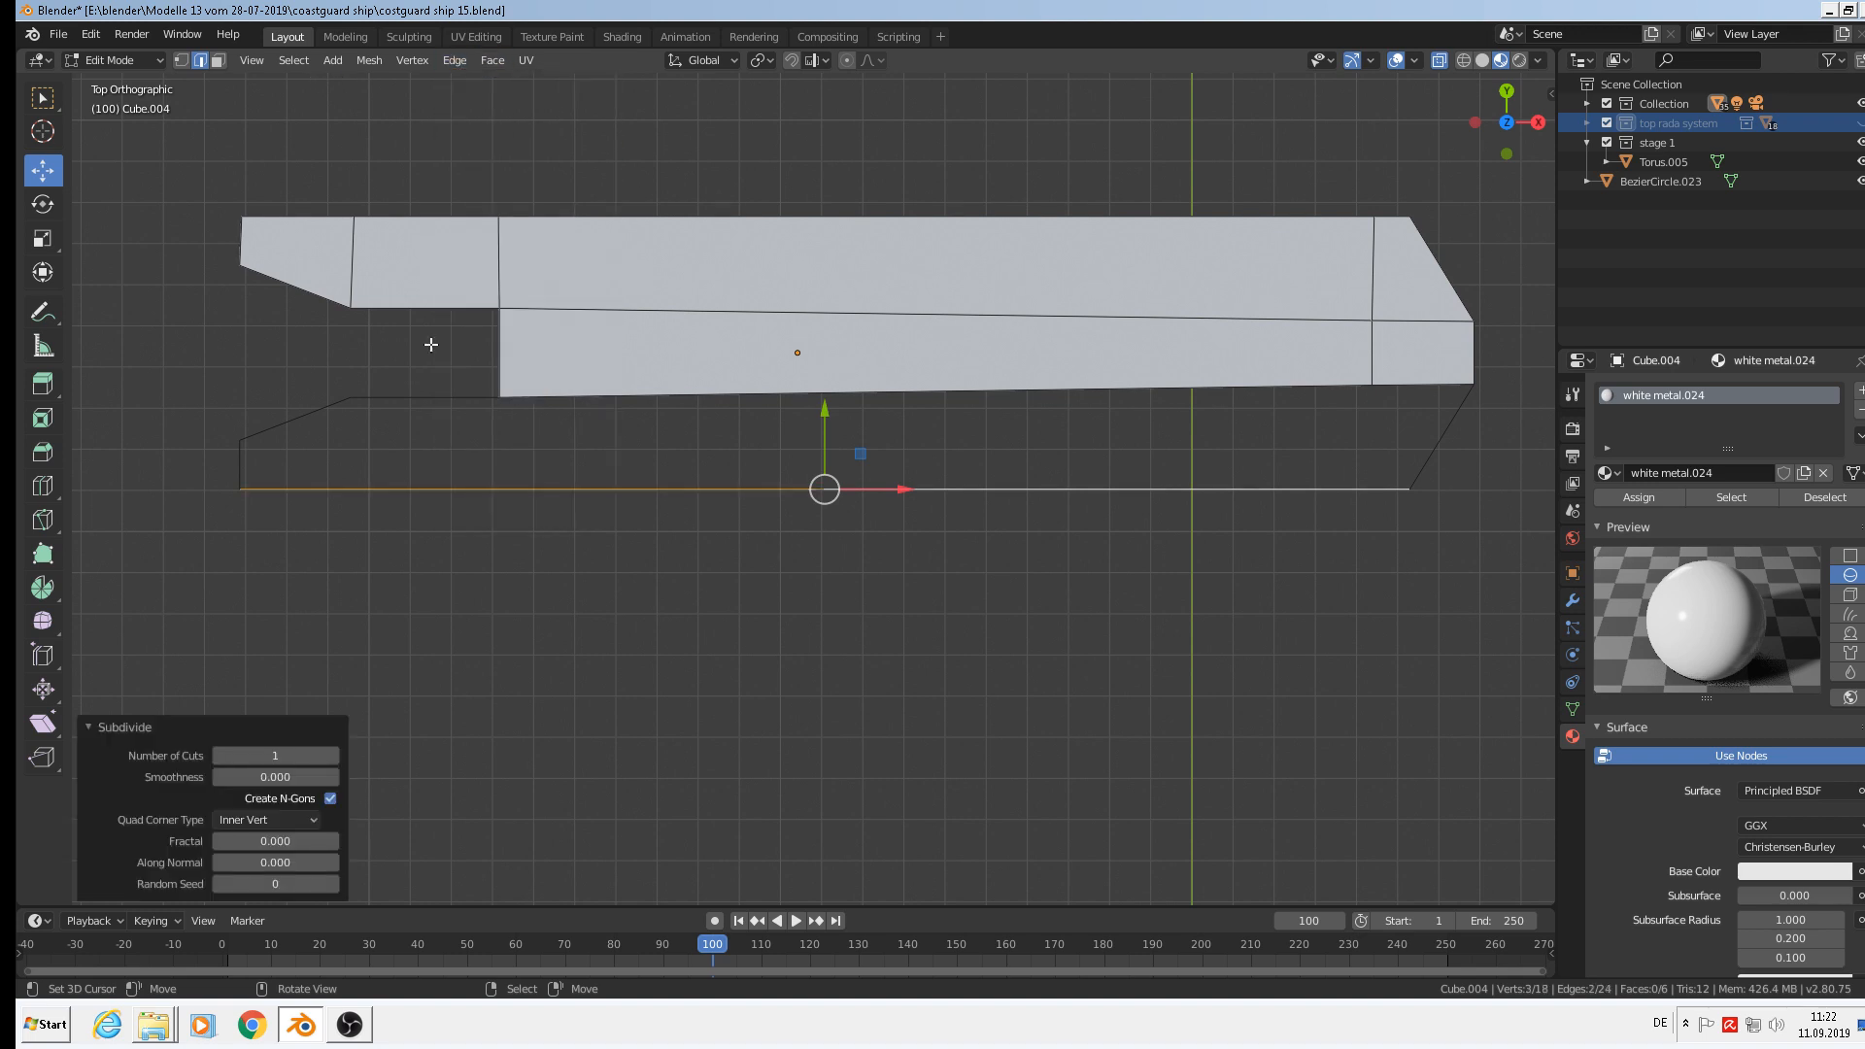
{"action": "left_click", "coordinate": [290, 752]}
{"action": "type", "text": "3"}
{"action": "key", "text": "Return"}
{"action": "left_click", "coordinate": [460, 636]}
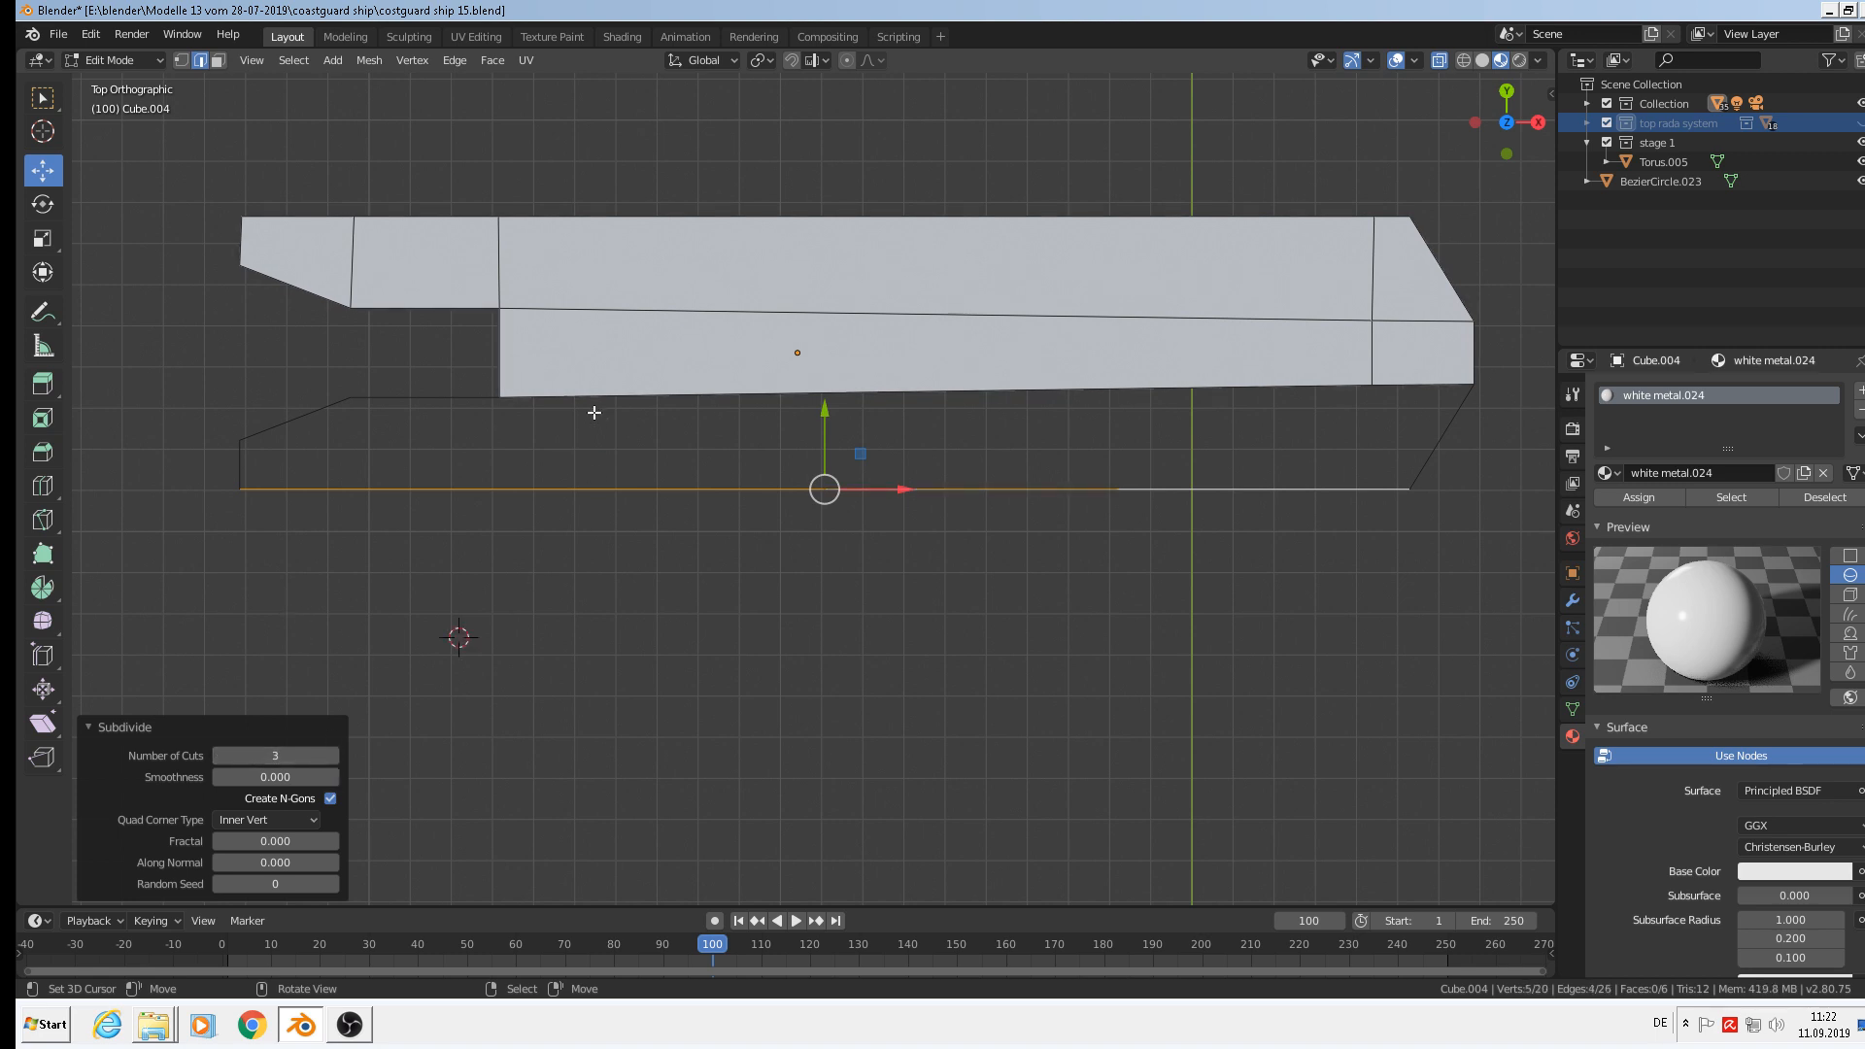
Move the rearmost new starboard vertex along X in line with the slanted stern corner and fill the stern face.
{"action": "left_click", "coordinate": [183, 62]}
{"action": "right_click", "coordinate": [544, 493]}
{"action": "left_click_drag", "start_coordinate": [608, 493], "coordinate": [420, 496]}
{"action": "right_click", "coordinate": [359, 394], "text": "shift"}
{"action": "right_click", "coordinate": [240, 440], "text": "shift"}
{"action": "right_click", "coordinate": [240, 489], "text": "shift"}
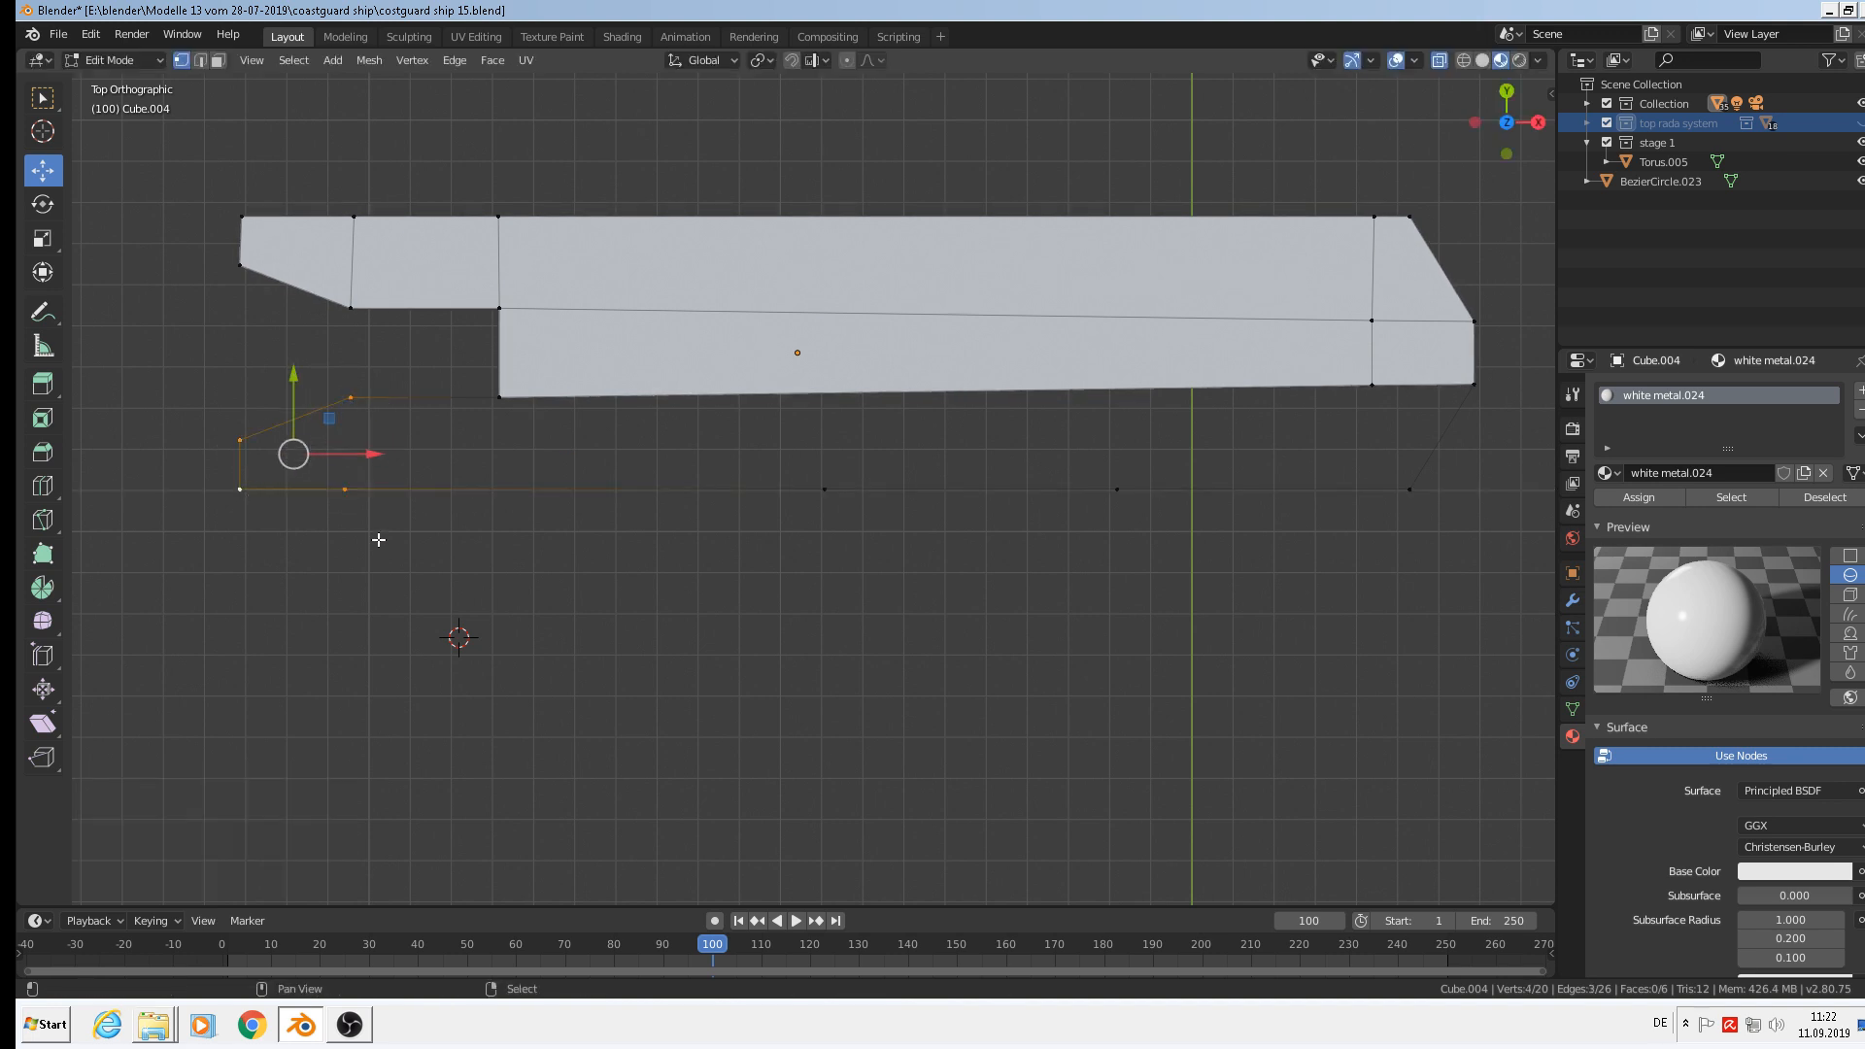
{"action": "key", "text": "f"}
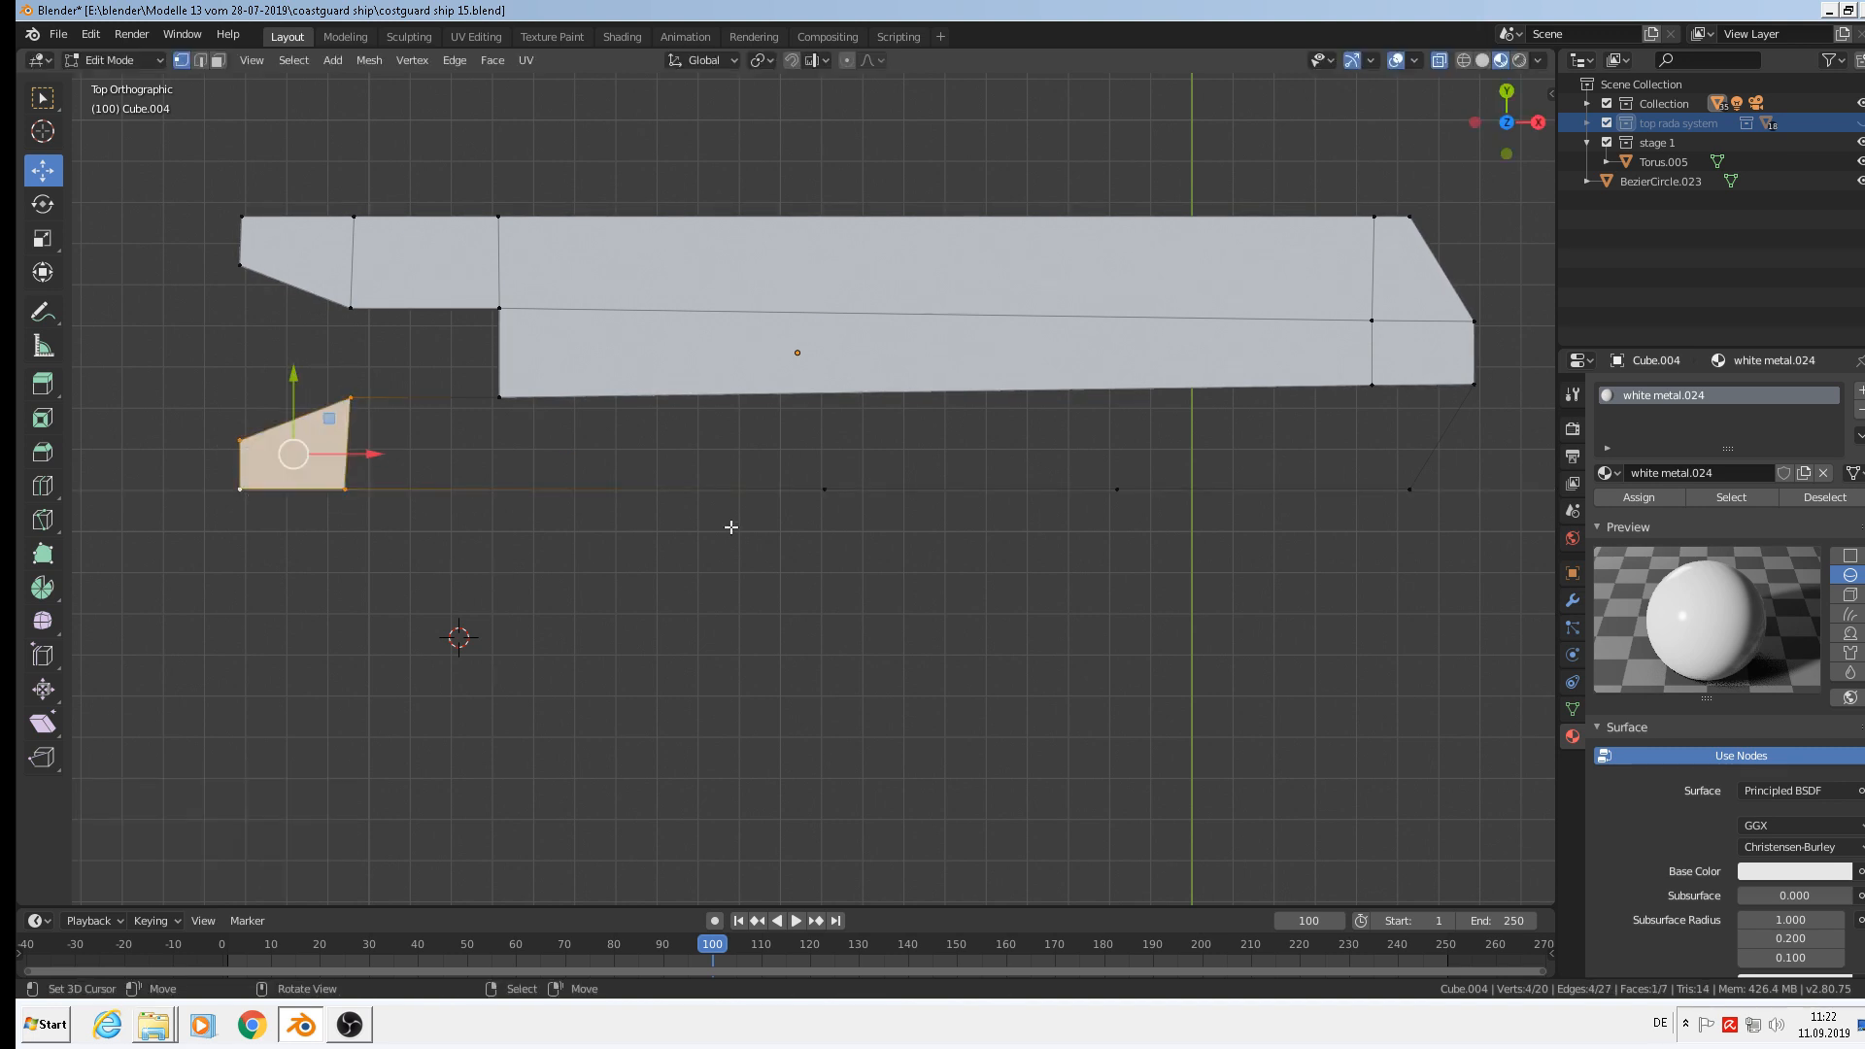
Move the middle starboard vertex -0.793 m along X to the notch's inner corner and fill the face beside the notch.
{"action": "right_click", "coordinate": [826, 490]}
{"action": "left_click_drag", "start_coordinate": [880, 493], "coordinate": [553, 503]}
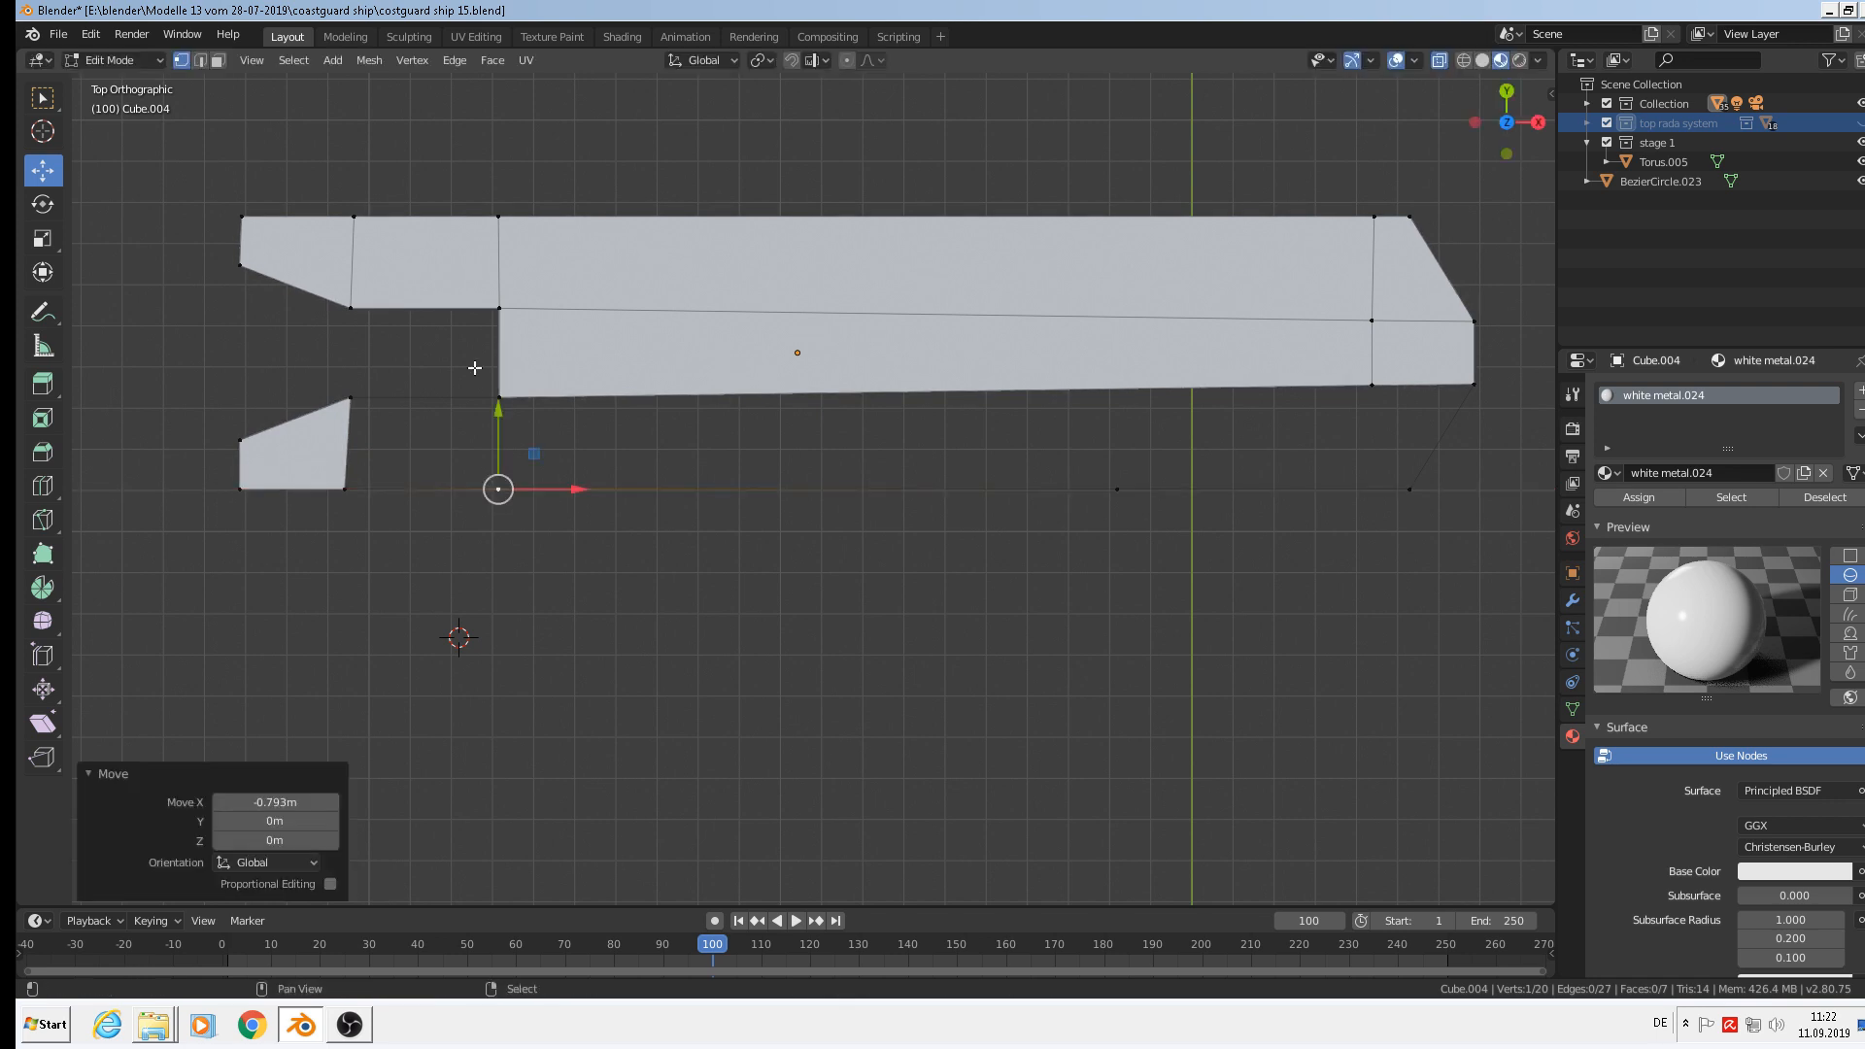
{"action": "right_click", "coordinate": [498, 490], "text": "shift"}
{"action": "right_click", "coordinate": [349, 398], "text": "shift"}
{"action": "right_click", "coordinate": [345, 489], "text": "shift"}
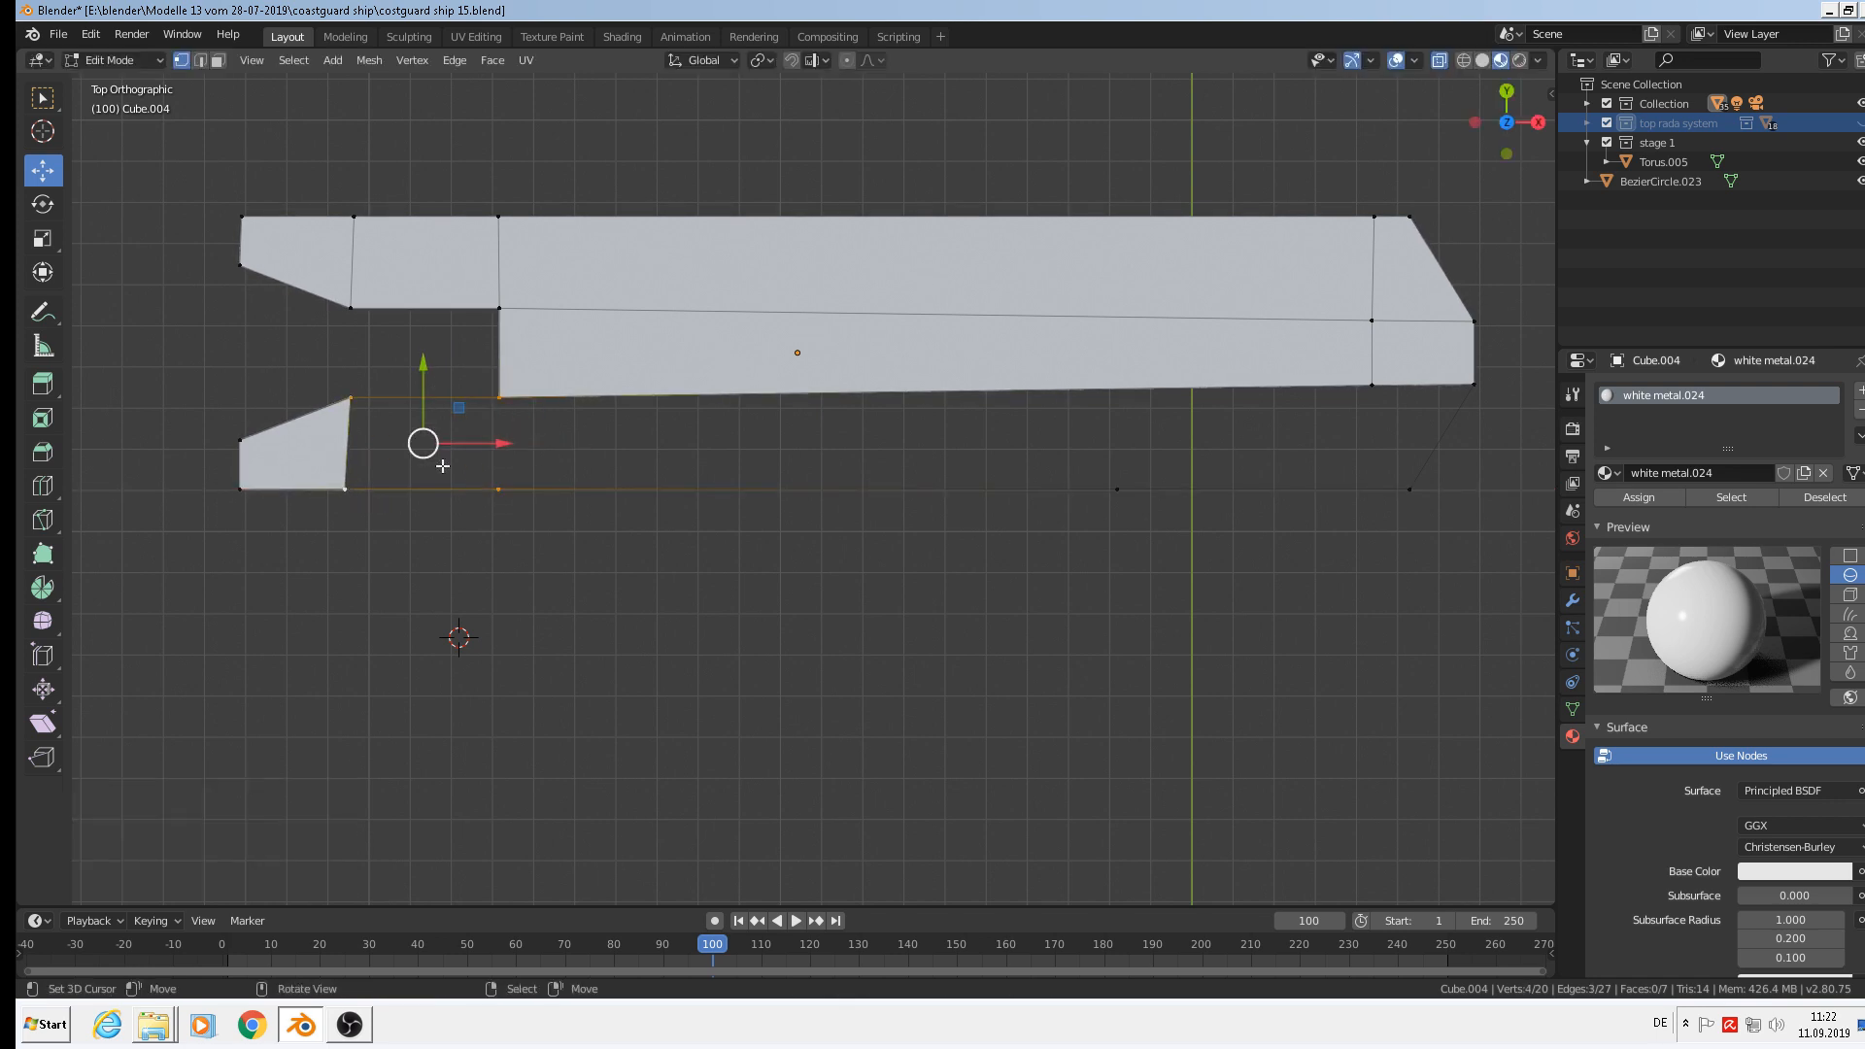
{"action": "key", "text": "f"}
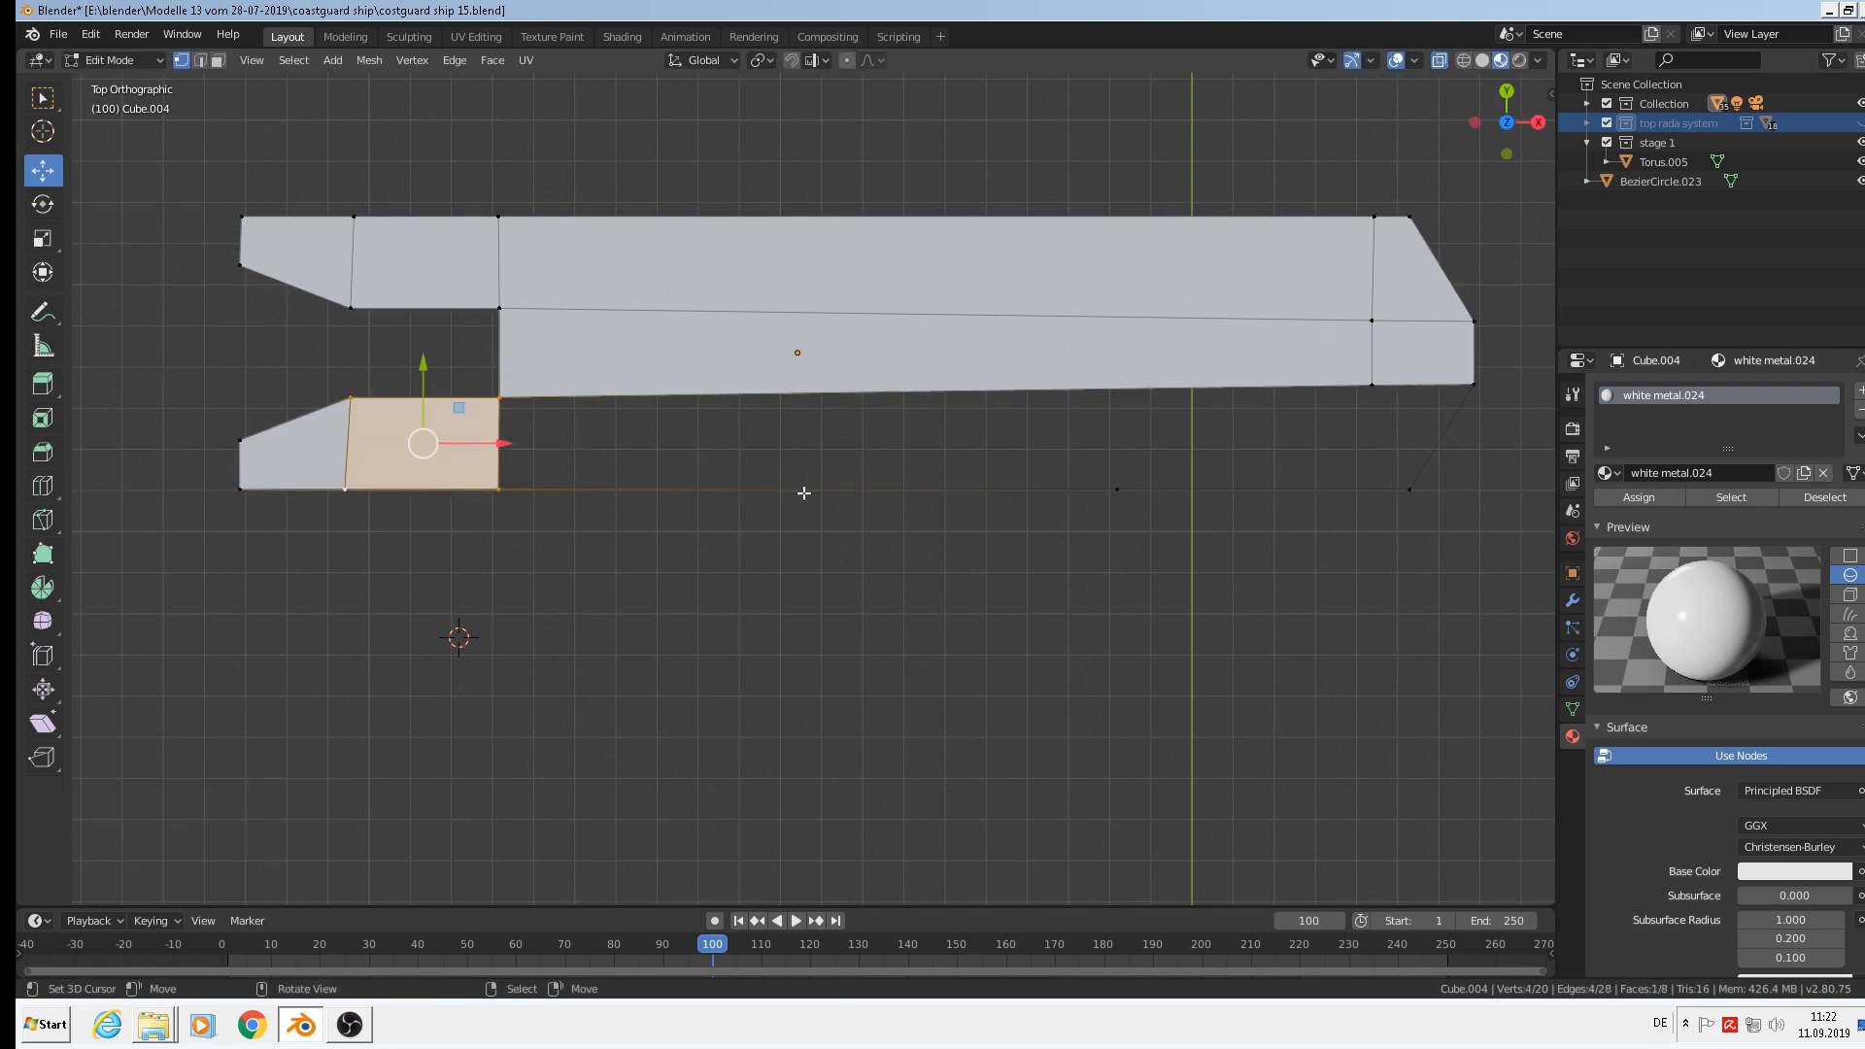
Move the remaining new starboard vertex along X near the bow and fill the slanted starboard bow corner with a face.
{"action": "right_click", "coordinate": [1118, 489]}
{"action": "key", "text": "g"}
{"action": "key", "text": "x"}
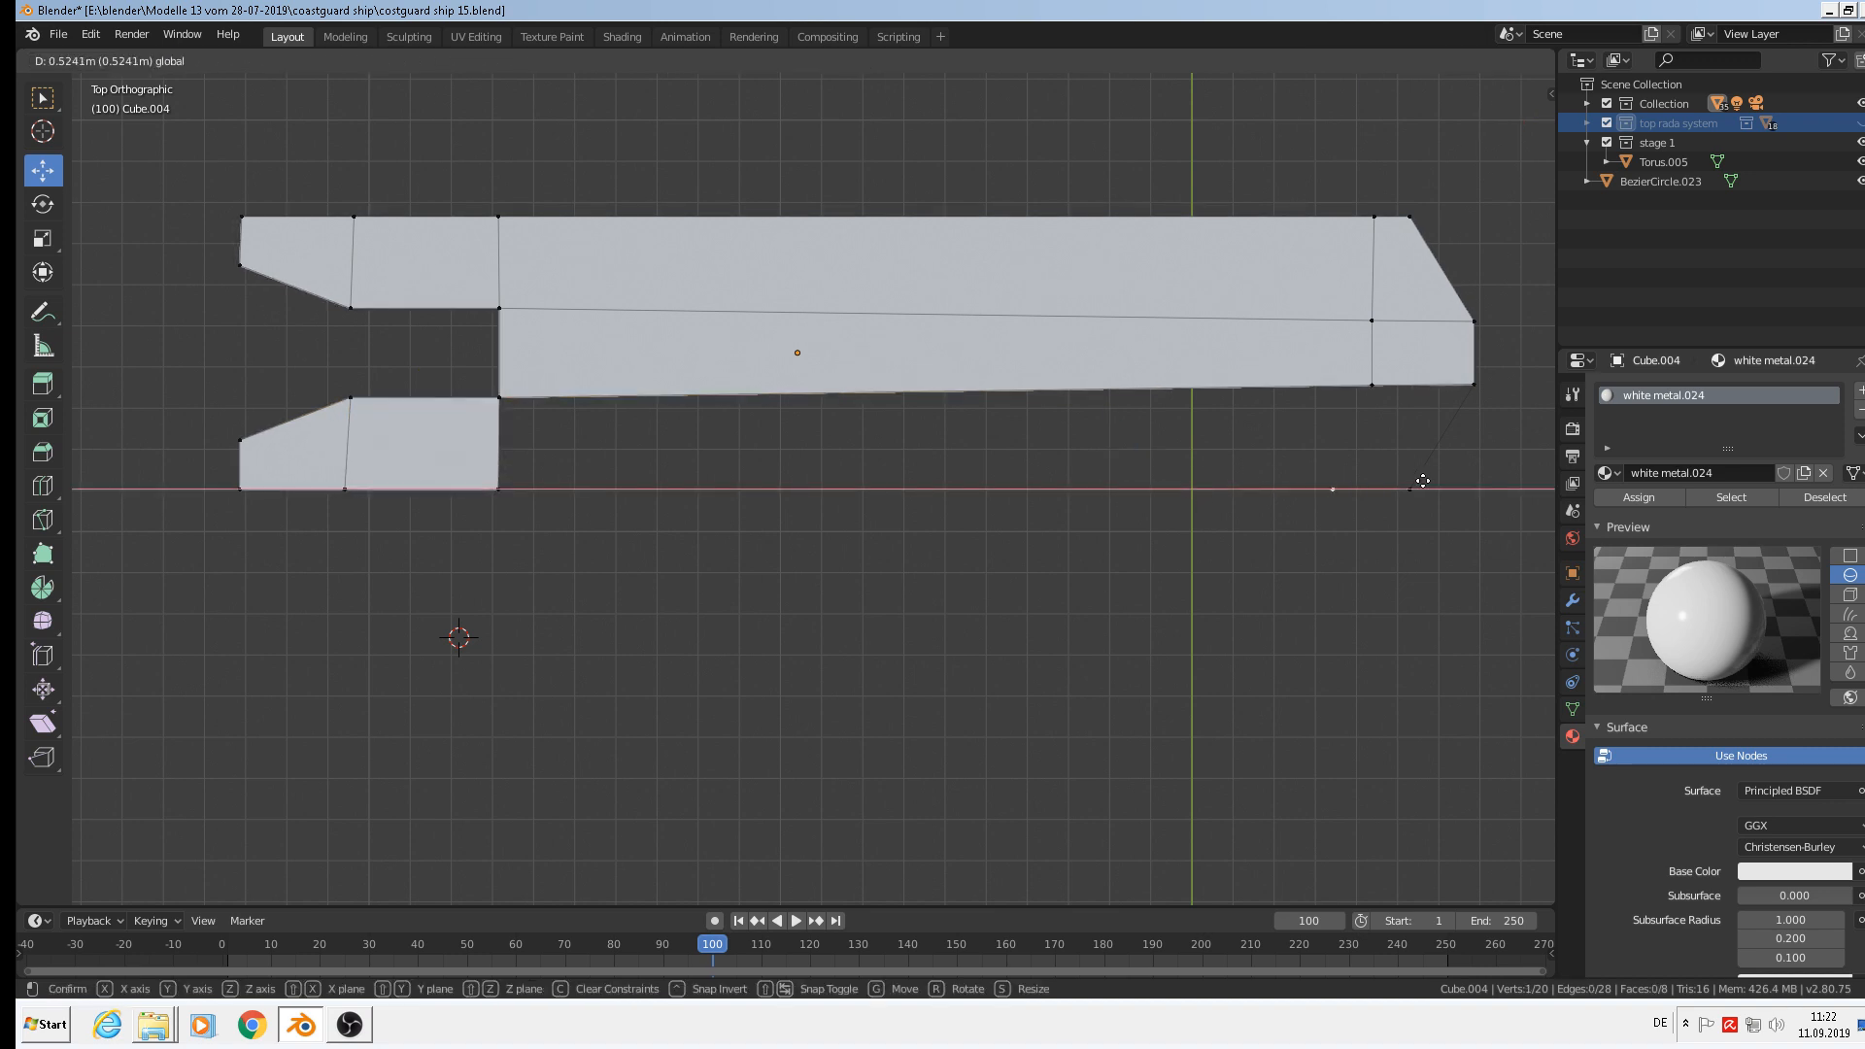
{"action": "left_click", "coordinate": [1469, 478]}
{"action": "right_click", "coordinate": [1371, 385], "text": "shift"}
{"action": "right_click", "coordinate": [1475, 384], "text": "shift"}
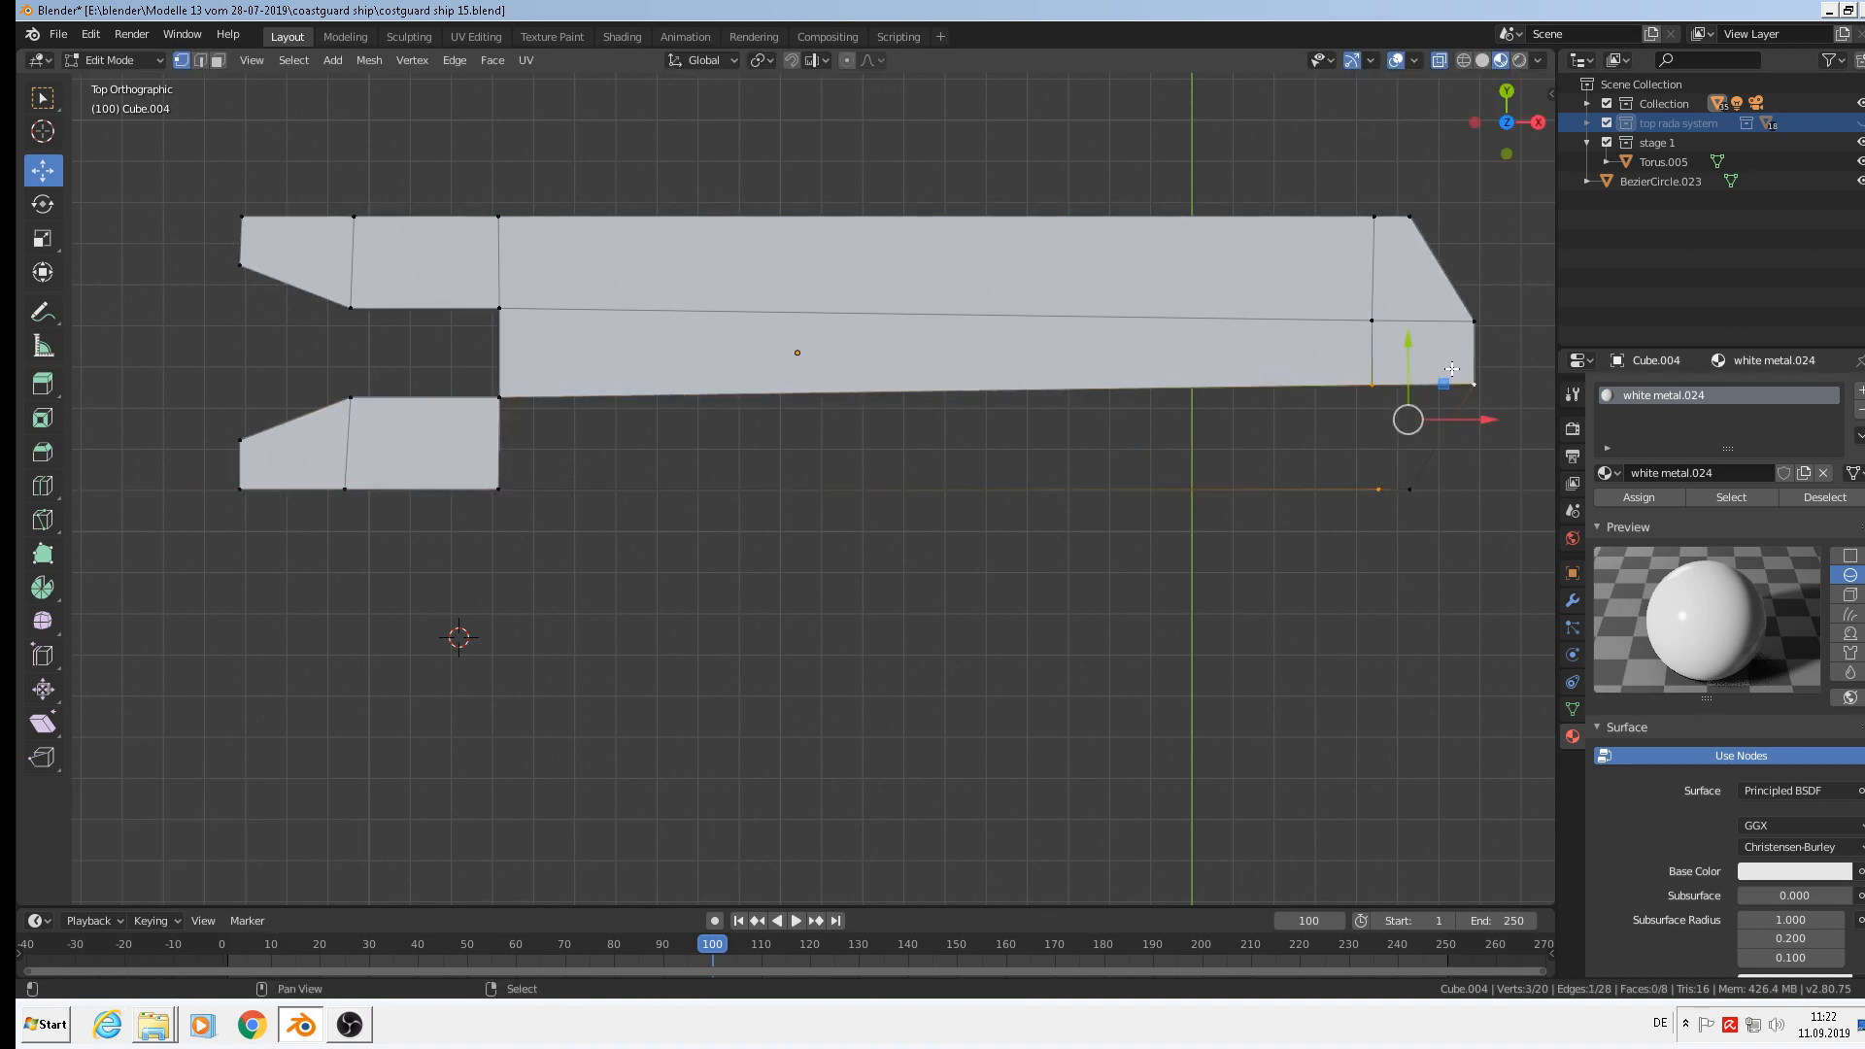
{"action": "right_click", "coordinate": [1410, 490], "text": "shift"}
{"action": "key", "text": "f"}
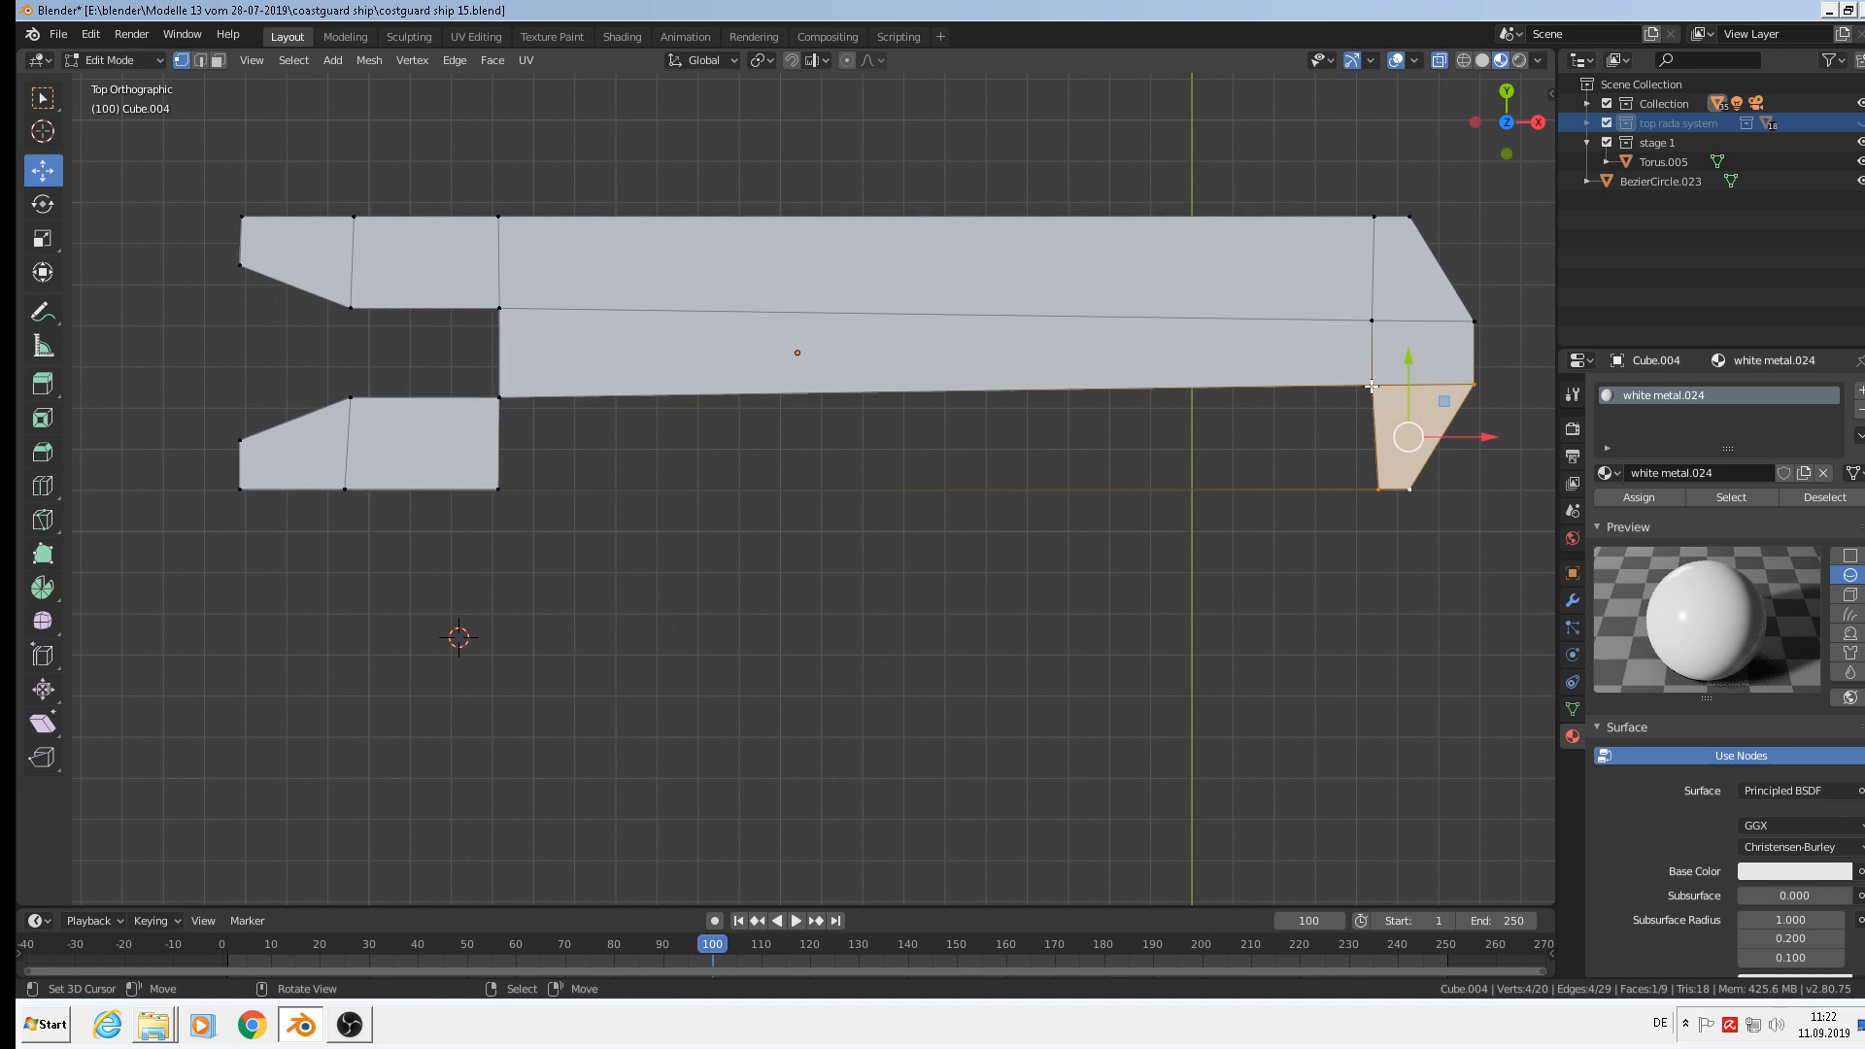
Fill the long starboard gap between the notch and the bow with a four-vertex face.
{"action": "right_click", "coordinate": [1372, 385]}
{"action": "right_click", "coordinate": [1380, 504], "text": "shift"}
{"action": "right_click", "coordinate": [503, 486], "text": "shift"}
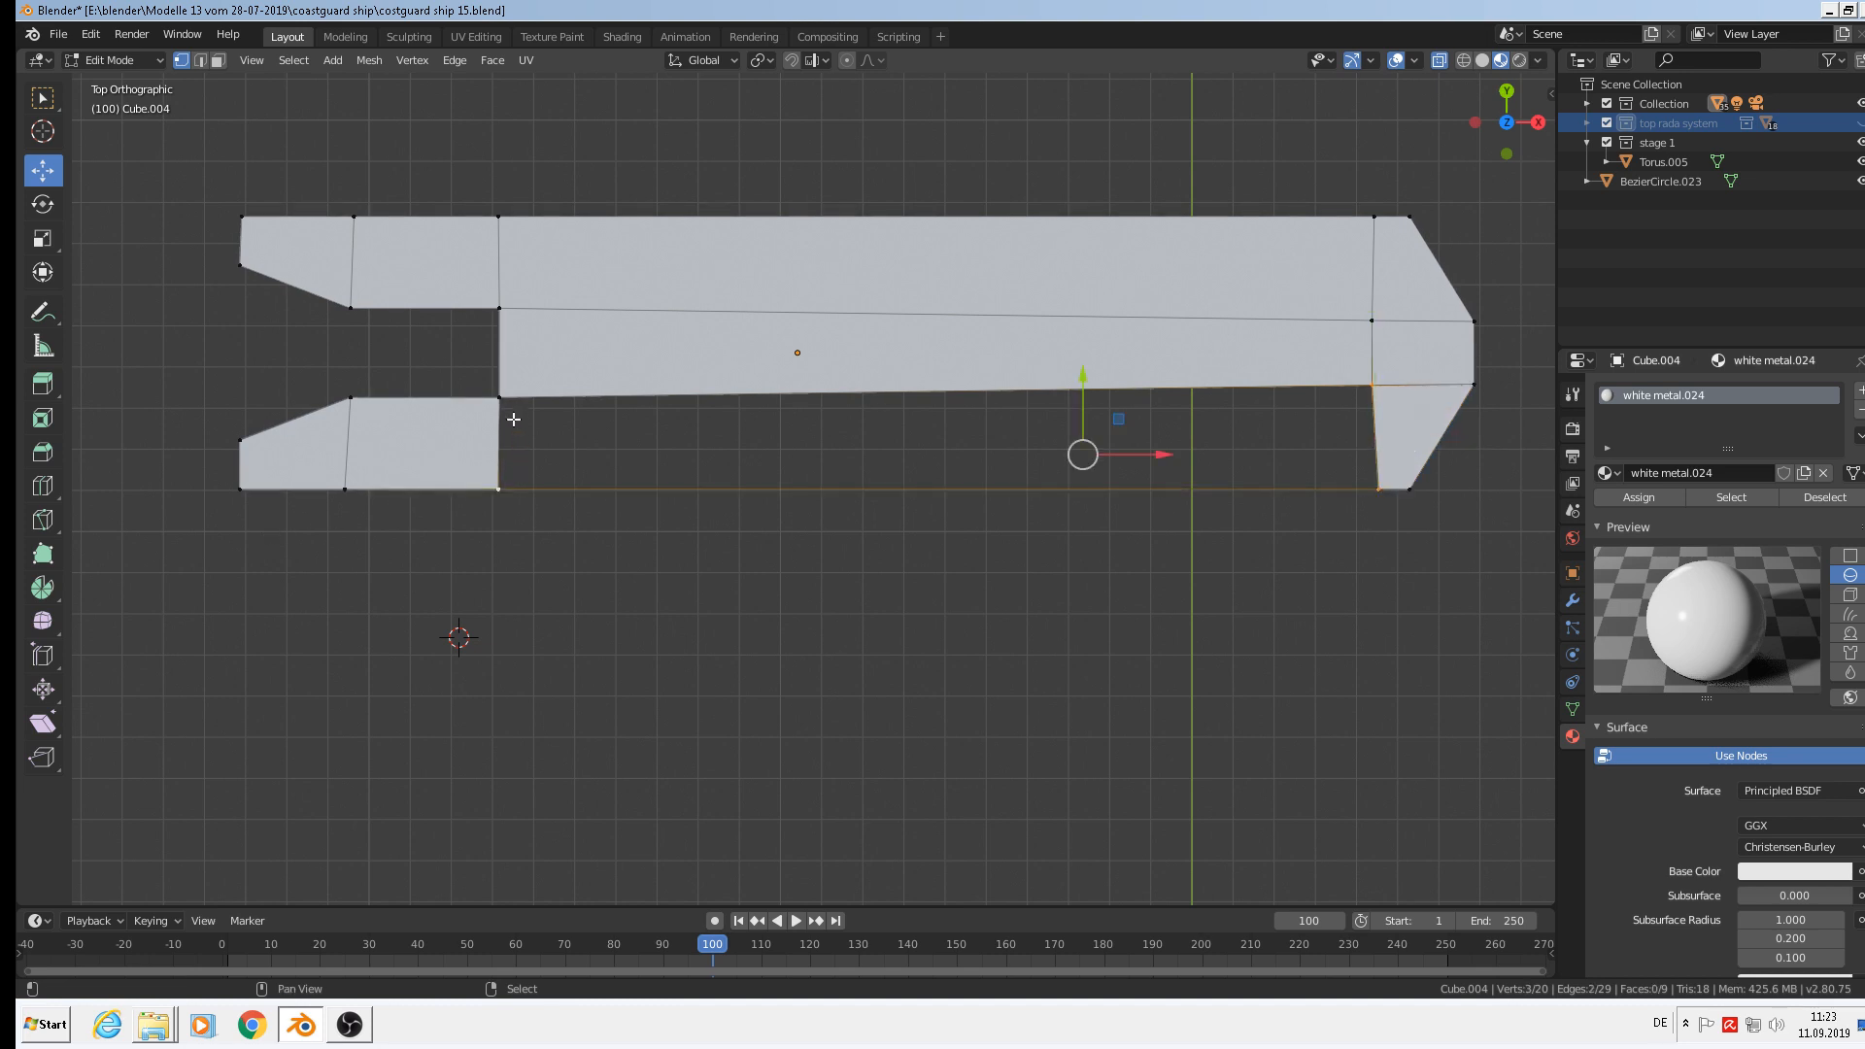
{"action": "right_click", "coordinate": [497, 408], "text": "shift"}
{"action": "key", "text": "f"}
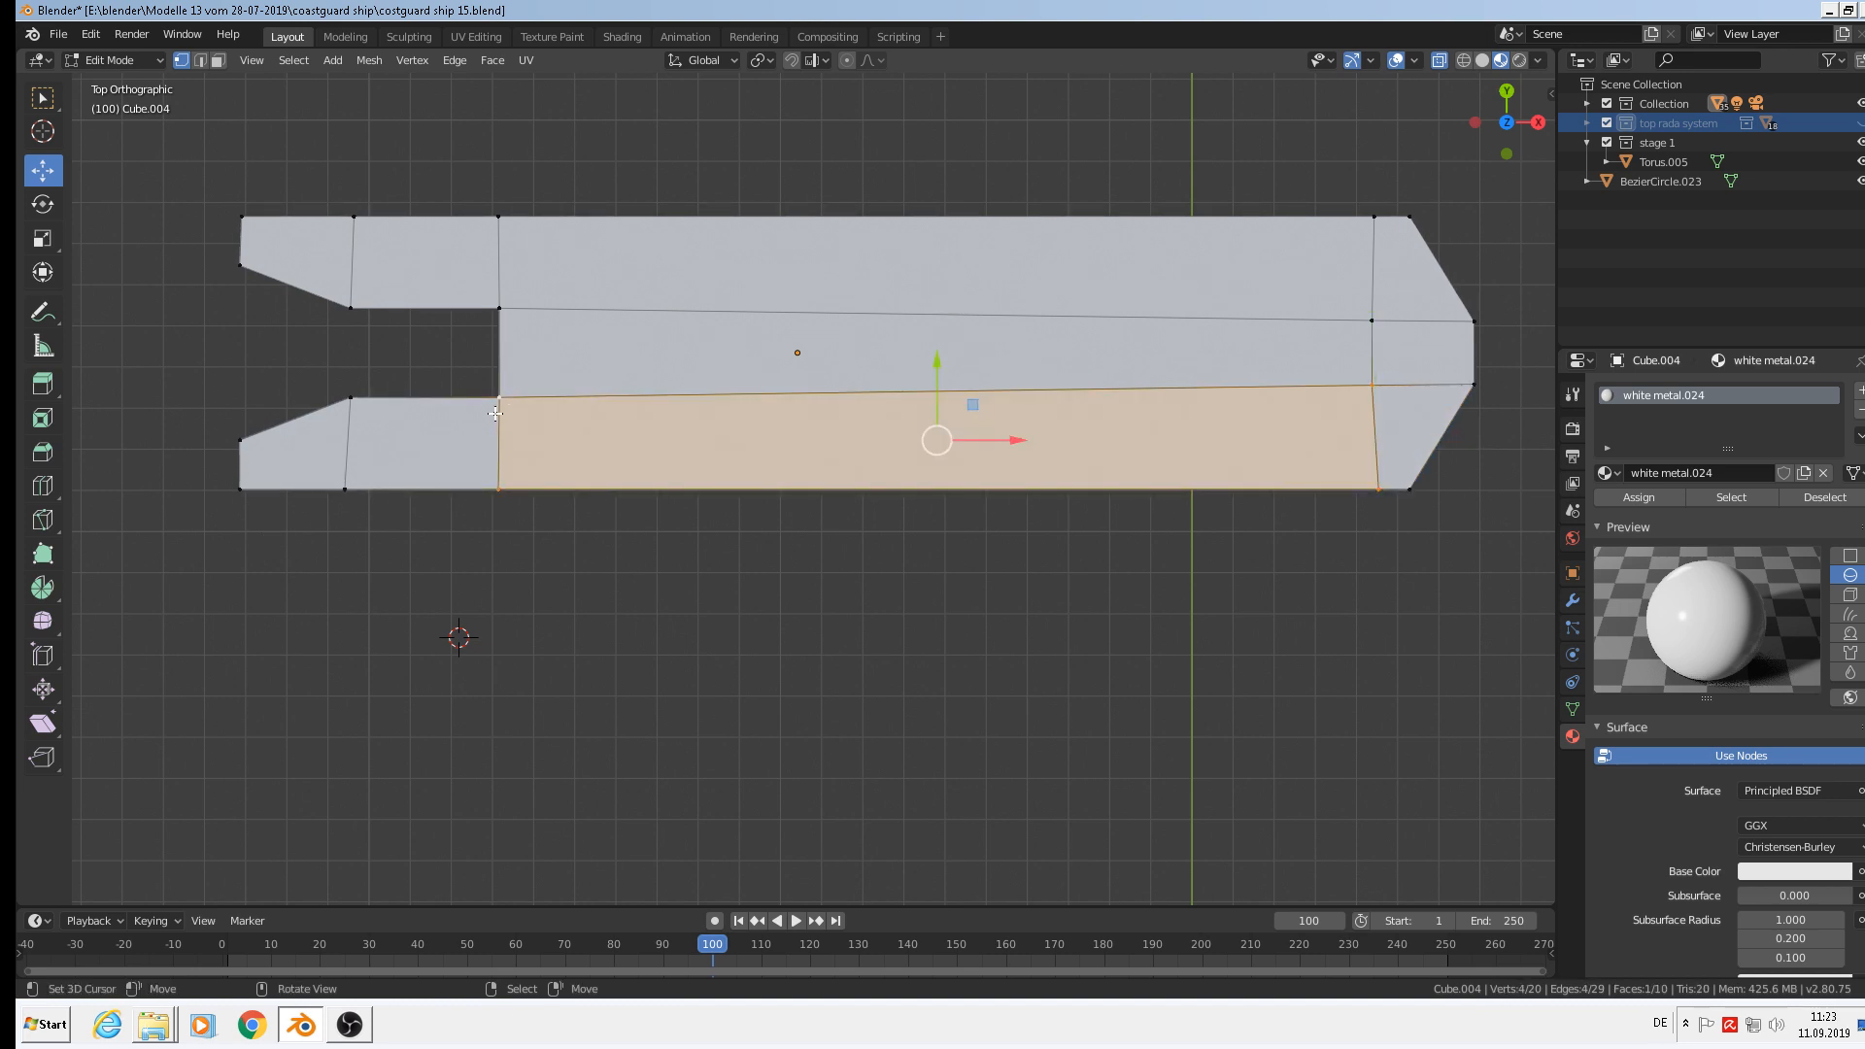
Leave mesh editing and move the finished deck plate along Y into line with the ship.
{"action": "key", "text": "Tab"}
{"action": "scroll", "coordinate": [494, 412], "scroll_direction": "down", "scroll_amount": 4}
{"action": "scroll", "coordinate": [498, 406], "scroll_direction": "down", "scroll_amount": 4}
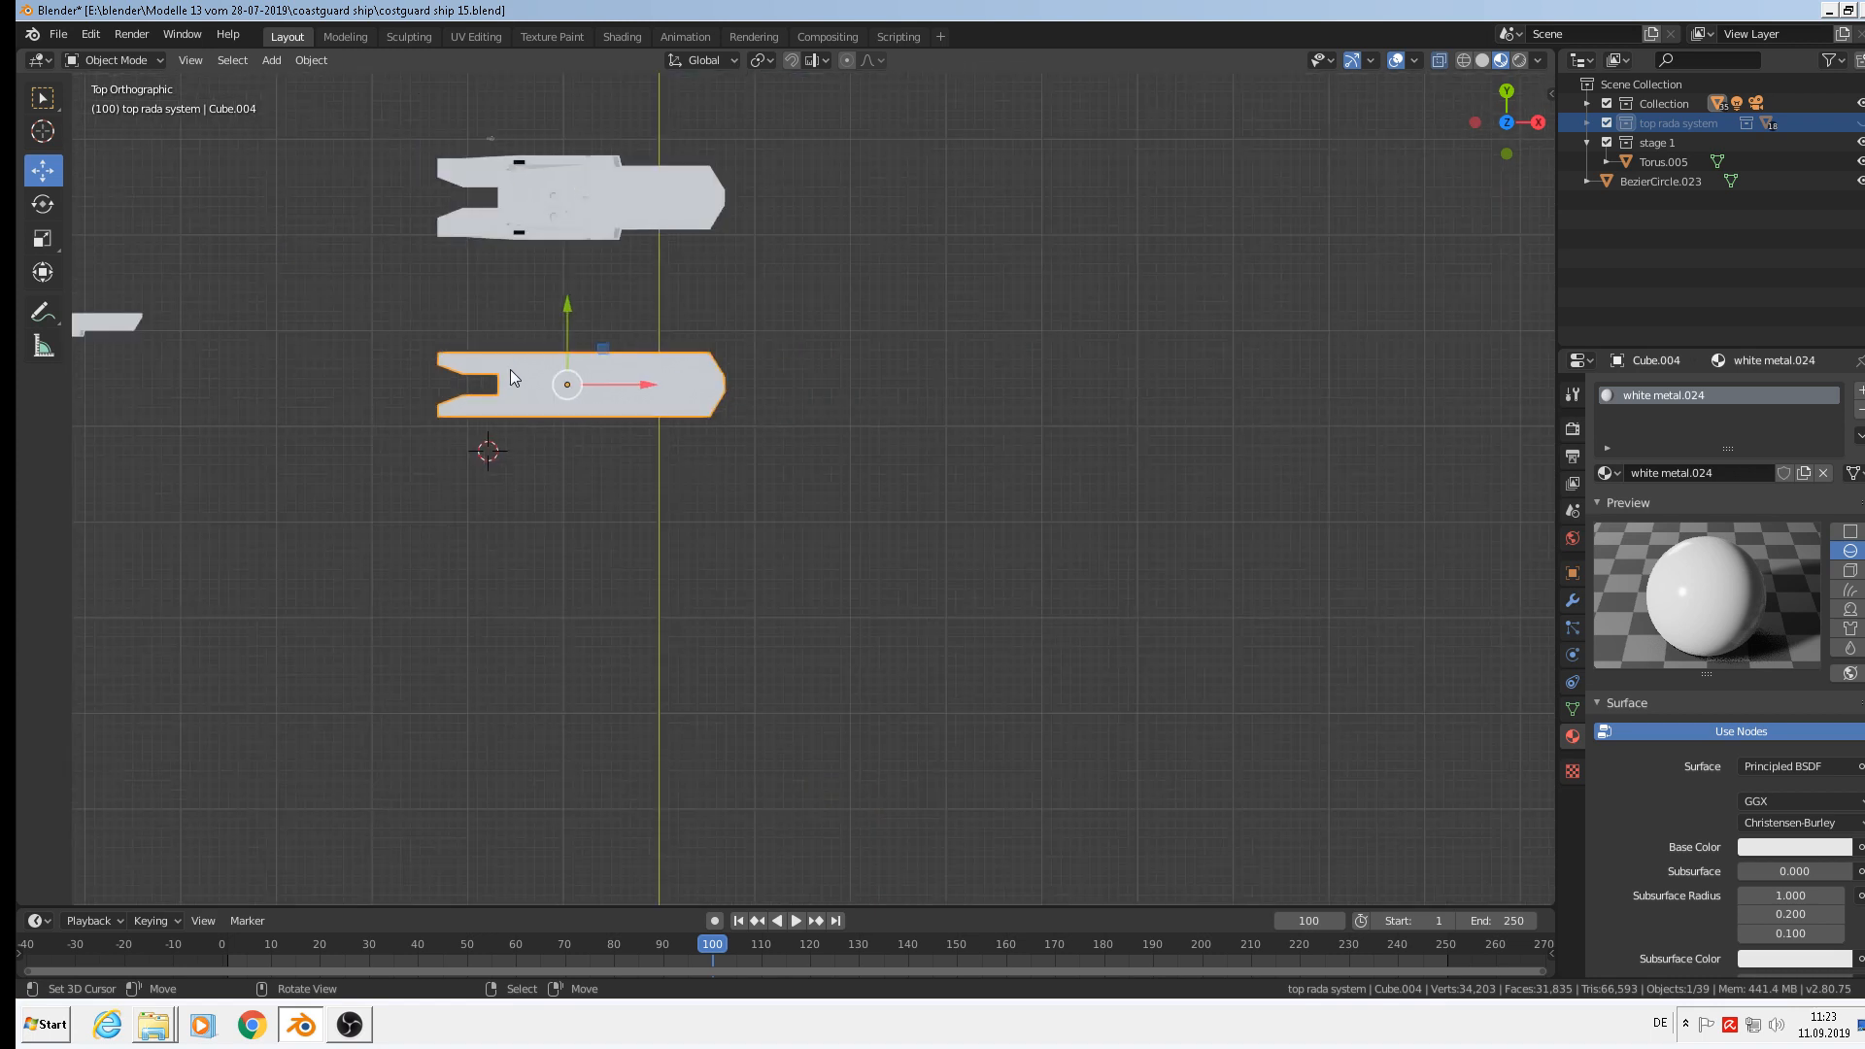
{"action": "scroll", "coordinate": [554, 348], "scroll_direction": "up", "scroll_amount": 1}
{"action": "key", "text": "g"}
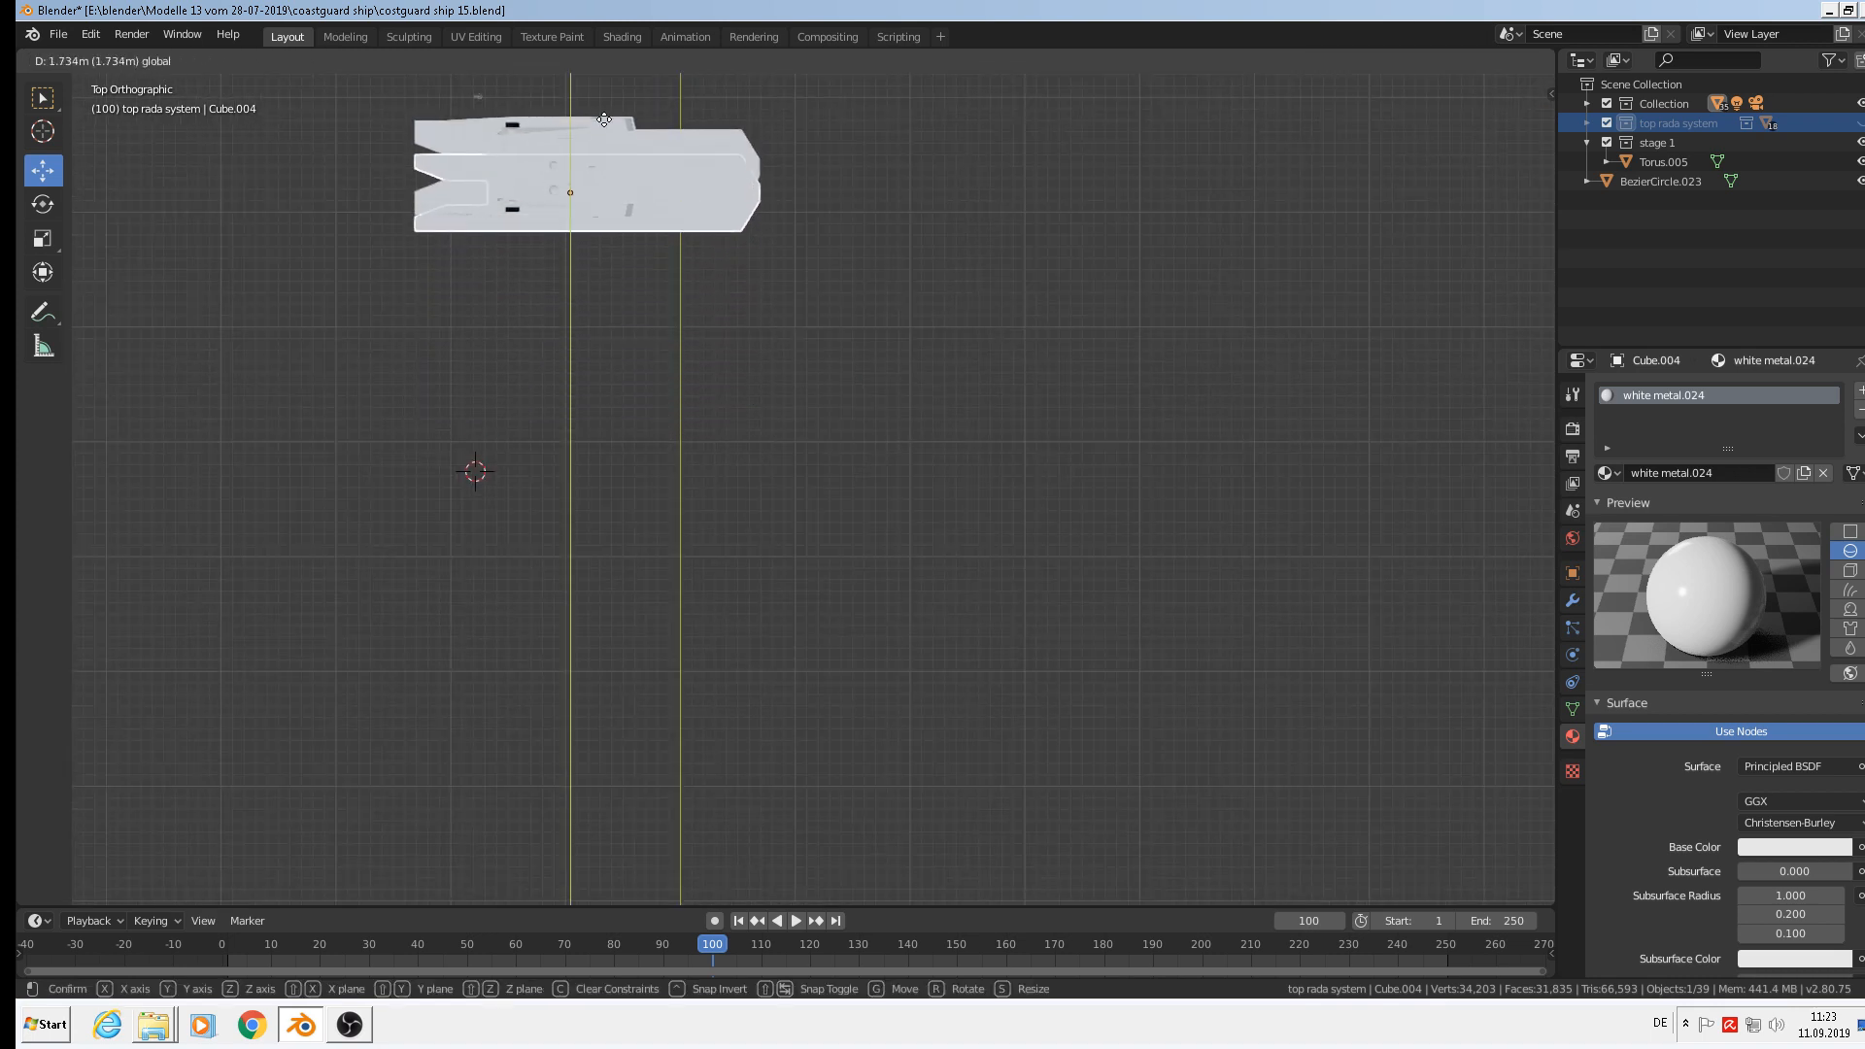
{"action": "left_click", "coordinate": [603, 95]}
Extrude all faces of the deck plate downward along Z into a solid hull block.
{"action": "middle_click_drag", "start_coordinate": [604, 96], "coordinate": [625, 410]}
{"action": "scroll", "coordinate": [637, 360], "scroll_direction": "up", "scroll_amount": 2}
{"action": "key", "text": "Tab"}
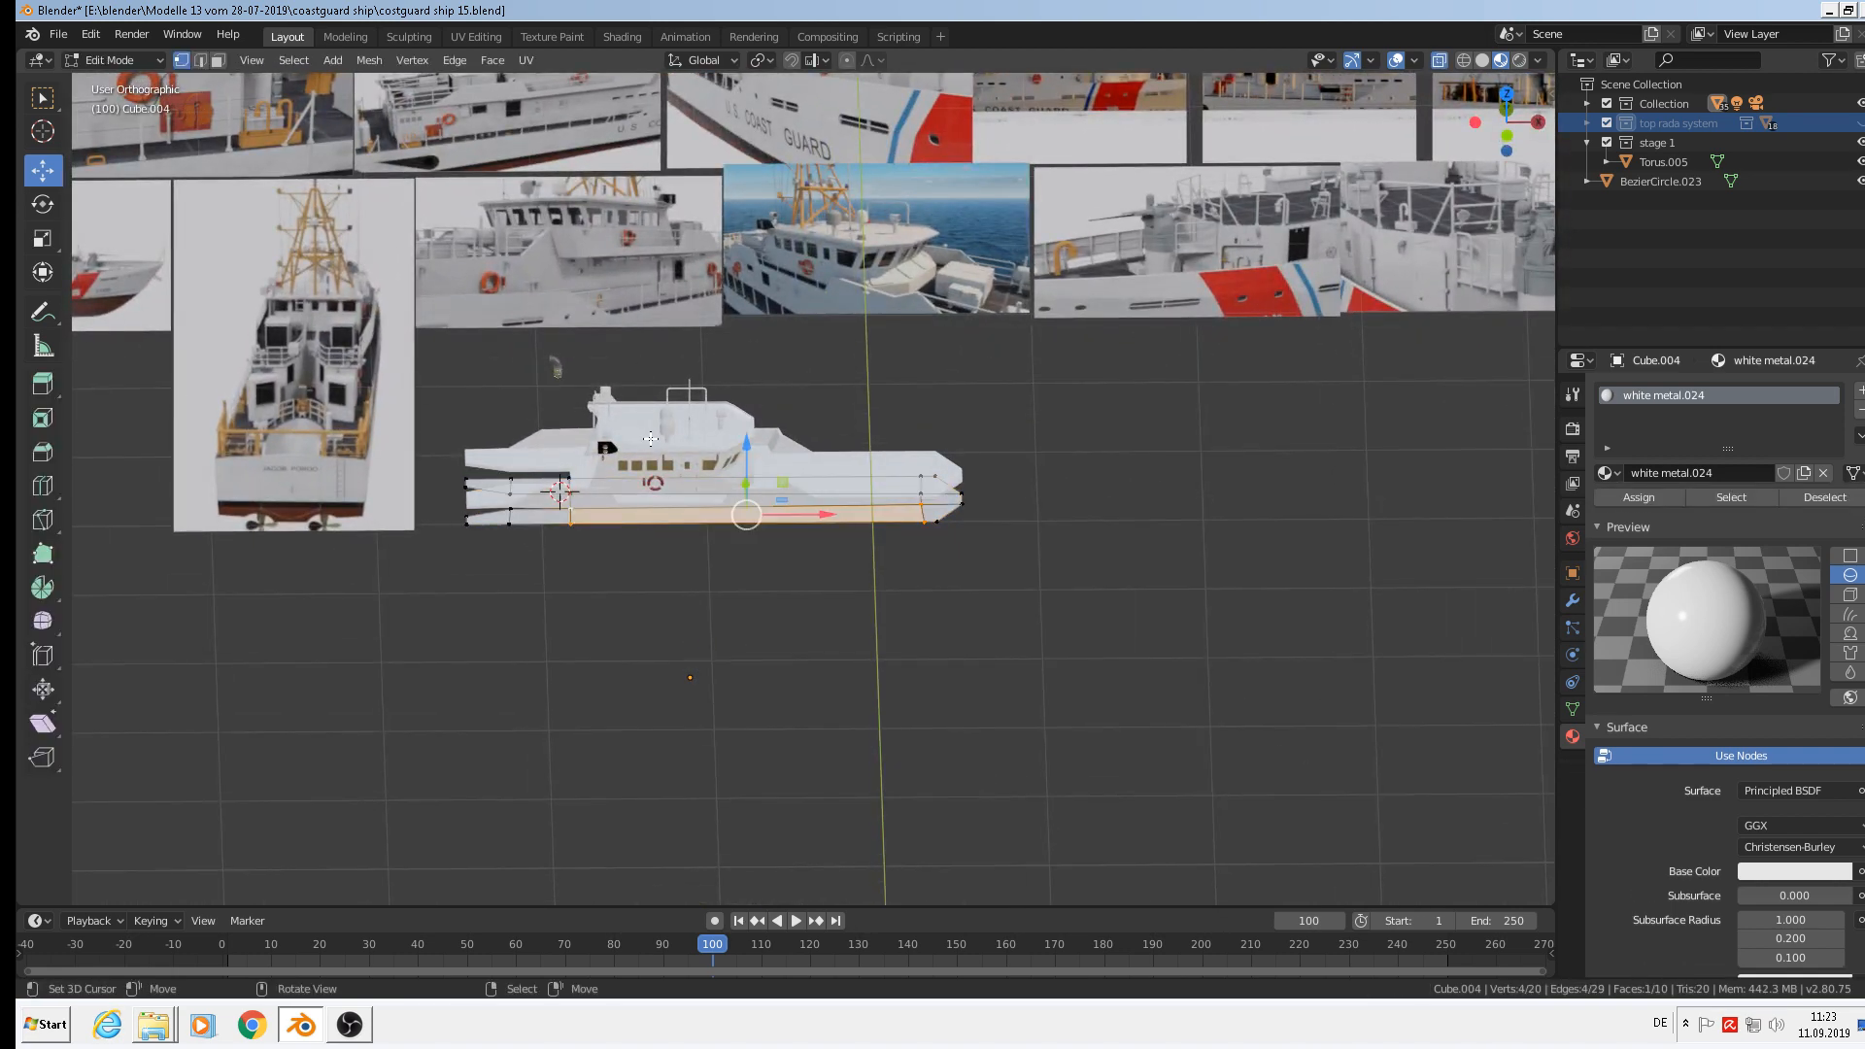
{"action": "key", "text": "a"}
{"action": "key", "text": "e"}
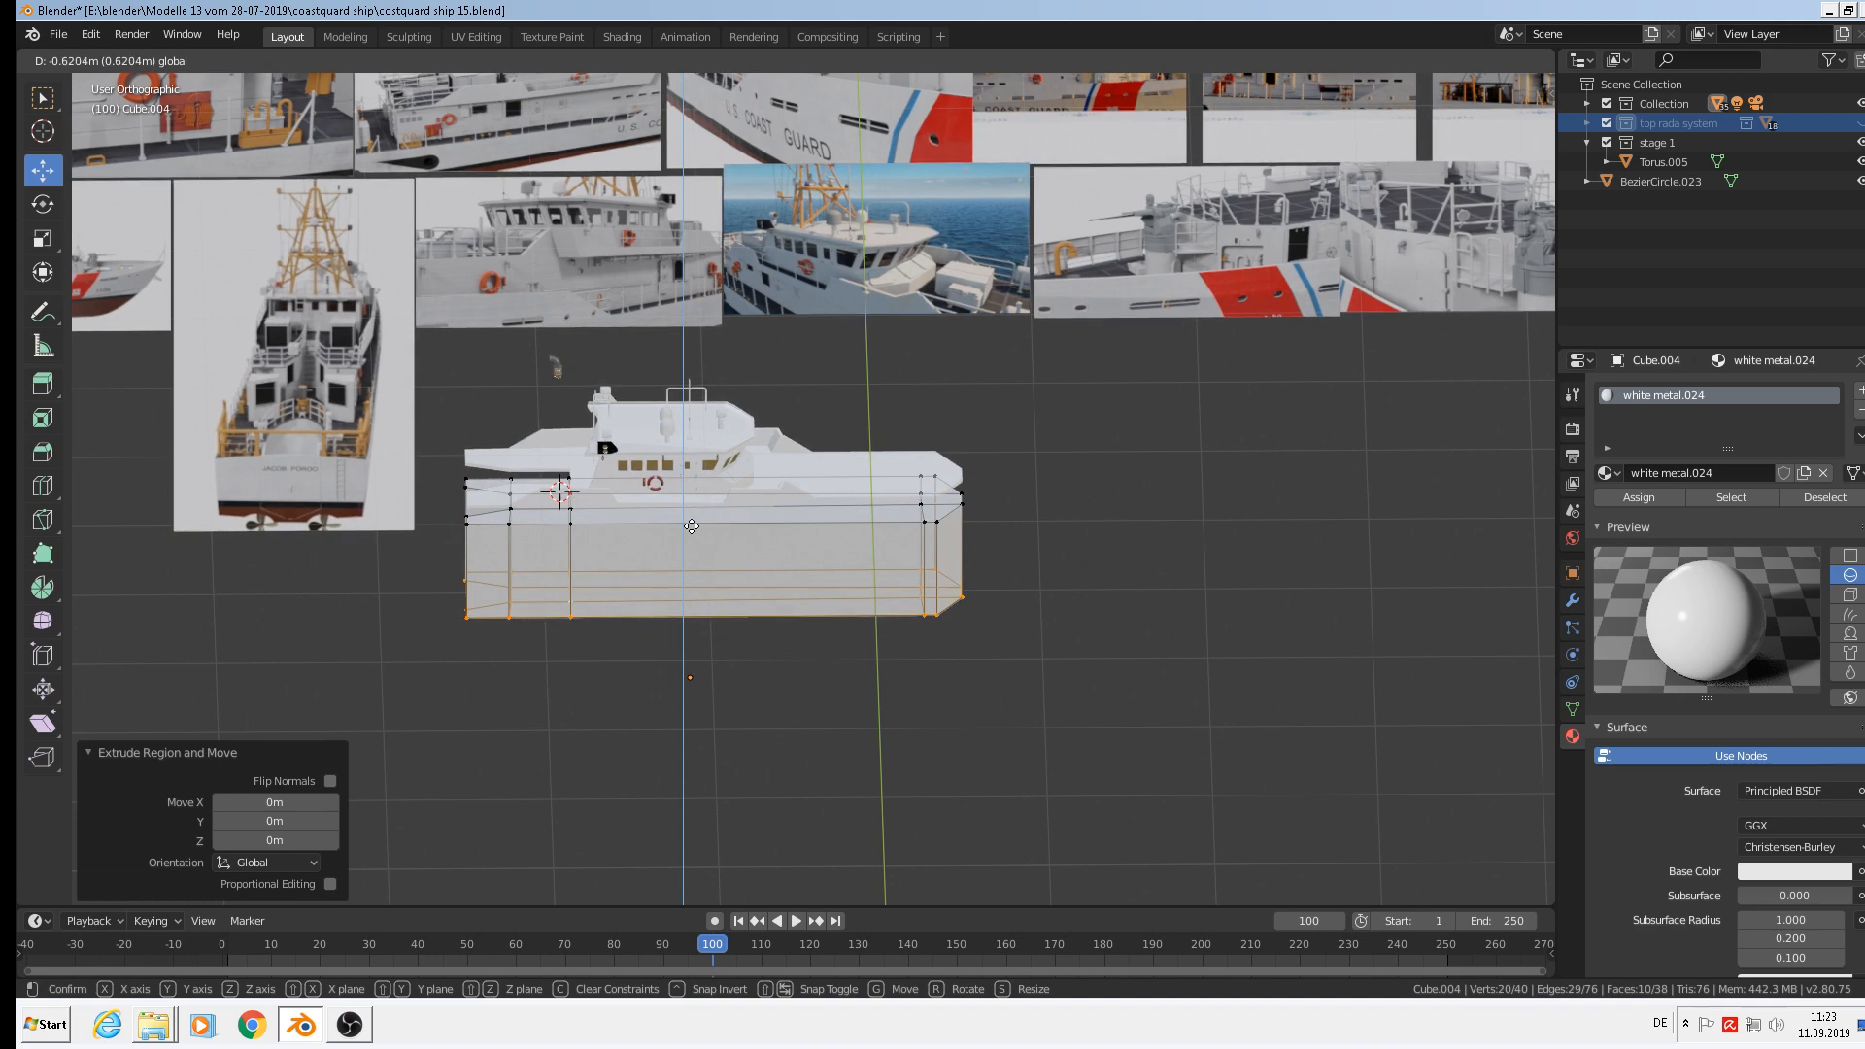
{"action": "left_click", "coordinate": [715, 501]}
{"action": "key", "text": "Tab"}
Raise the hull block along Z in front view to meet the underside of the ship's deck.
{"action": "mouse_move", "coordinate": [715, 499]}
{"action": "middle_mouse_down"}
{"action": "mouse_move", "coordinate": [690, 515]}
{"action": "mouse_move", "coordinate": [702, 501]}
{"action": "middle_mouse_up"}
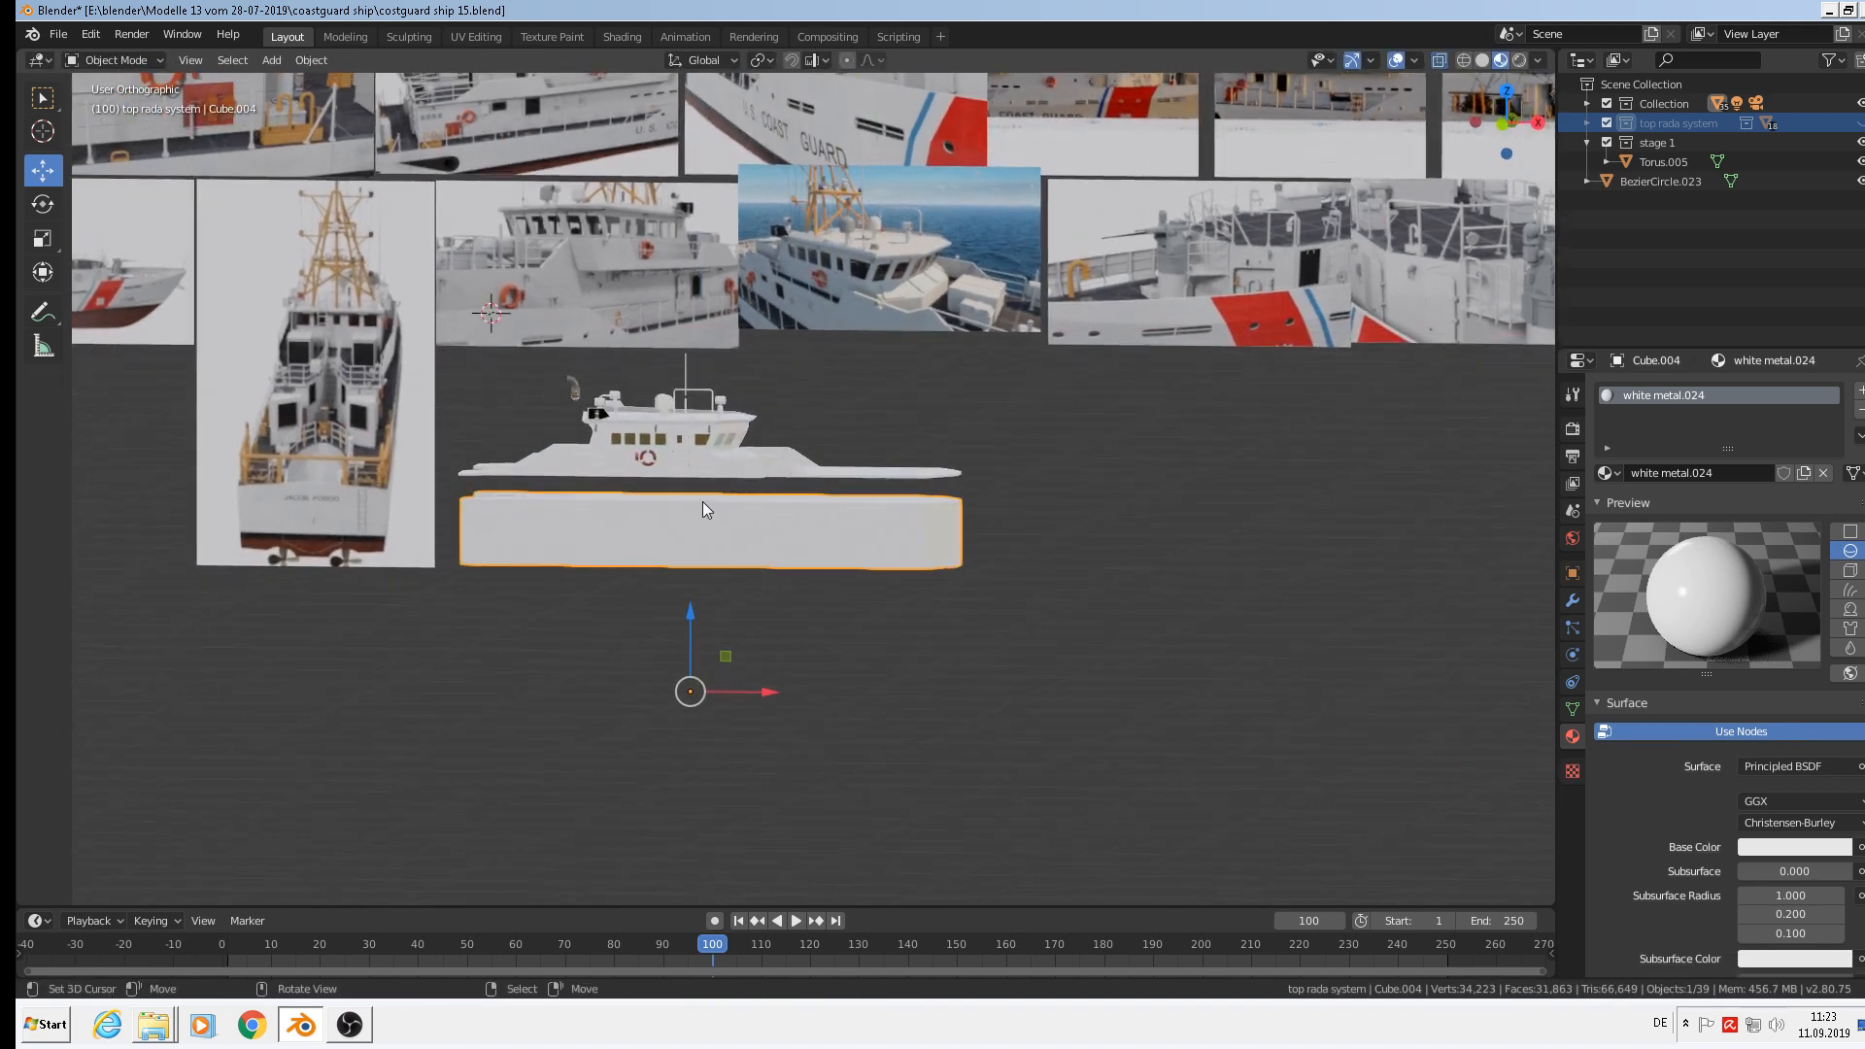
{"action": "key", "text": "KP_1"}
{"action": "scroll", "coordinate": [719, 510], "scroll_direction": "up", "scroll_amount": 2}
{"action": "key", "text": "g"}
{"action": "key", "text": "z"}
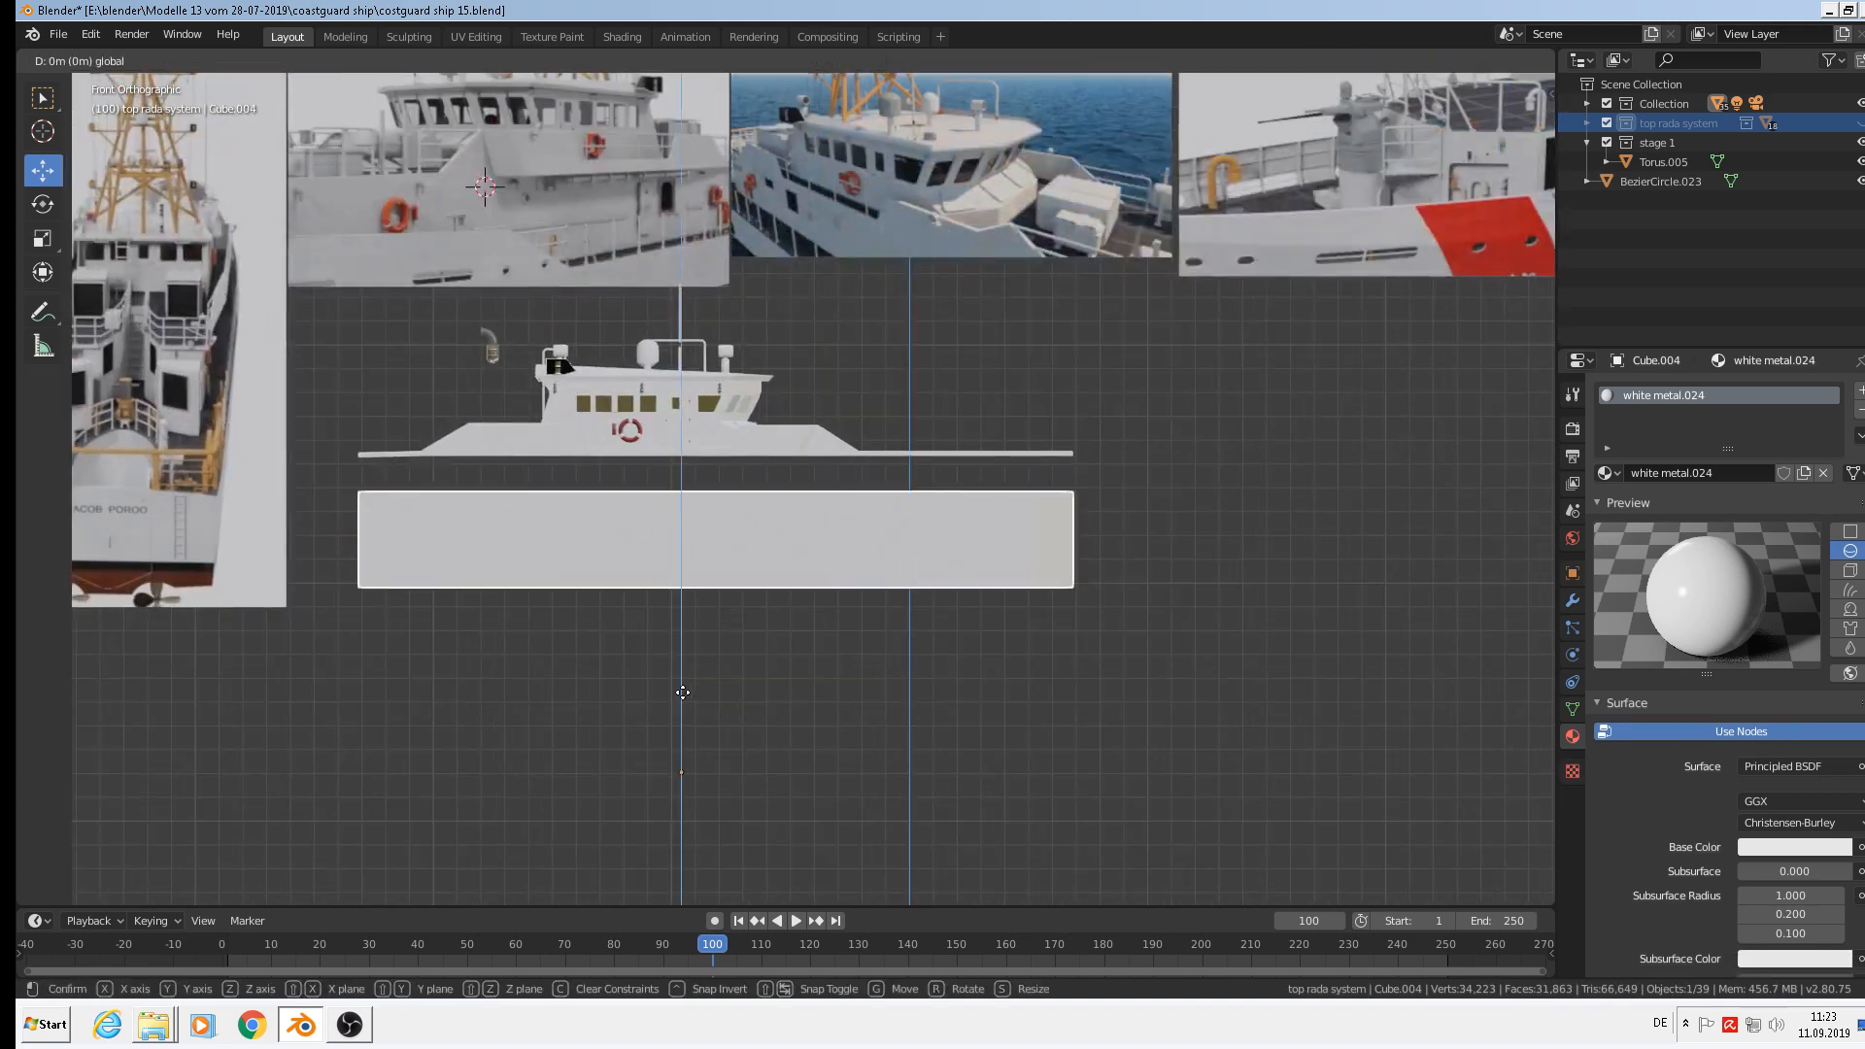
{"action": "left_click", "coordinate": [683, 657]}
Move the hull block -0.672 m along Z, away from the superstructure, and inspect both parts from an angle.
{"action": "middle_click_drag", "start_coordinate": [683, 657], "coordinate": [690, 376]}
{"action": "key", "text": "alt+a"}
{"action": "scroll", "coordinate": [457, 476], "scroll_direction": "down", "scroll_amount": 6}
{"action": "left_click", "coordinate": [688, 377]}
{"action": "left_click_drag", "start_coordinate": [698, 442], "coordinate": [739, 549]}
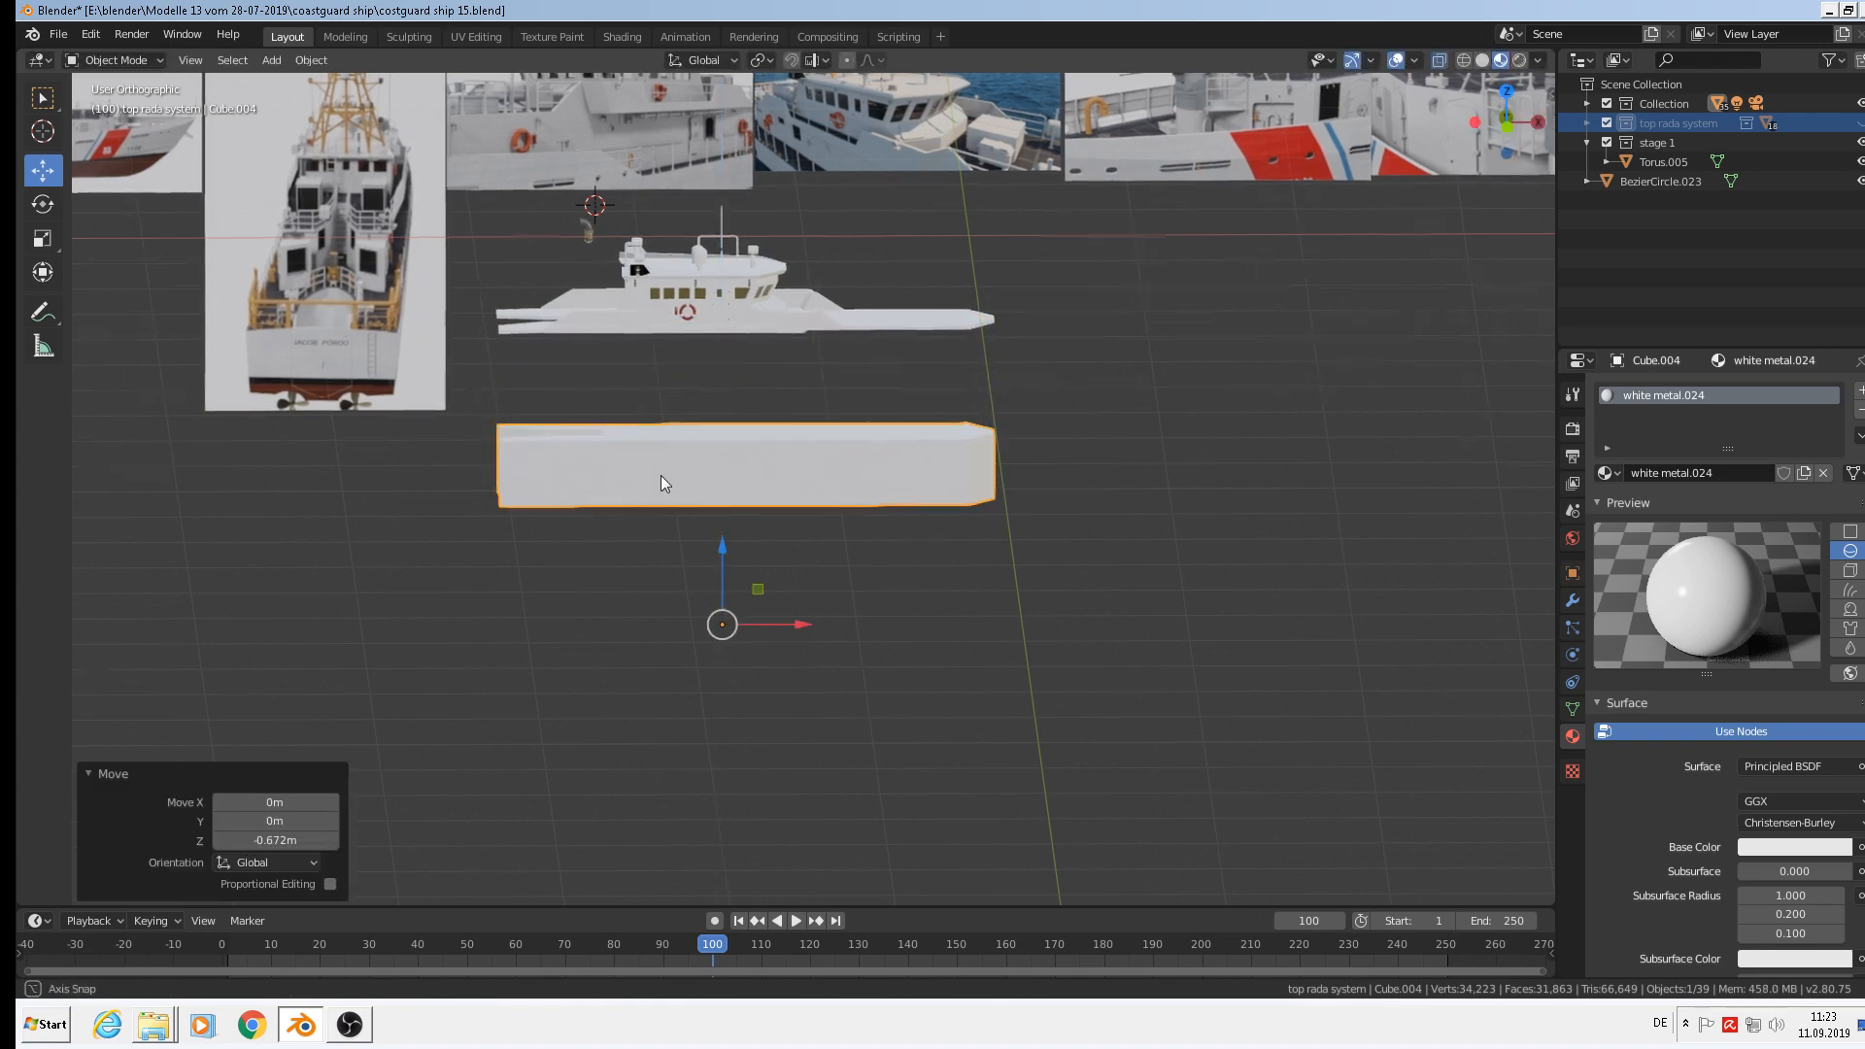
{"action": "middle_click_drag", "start_coordinate": [658, 483], "coordinate": [580, 536]}
{"action": "scroll", "coordinate": [632, 475], "scroll_direction": "up", "scroll_amount": 8}
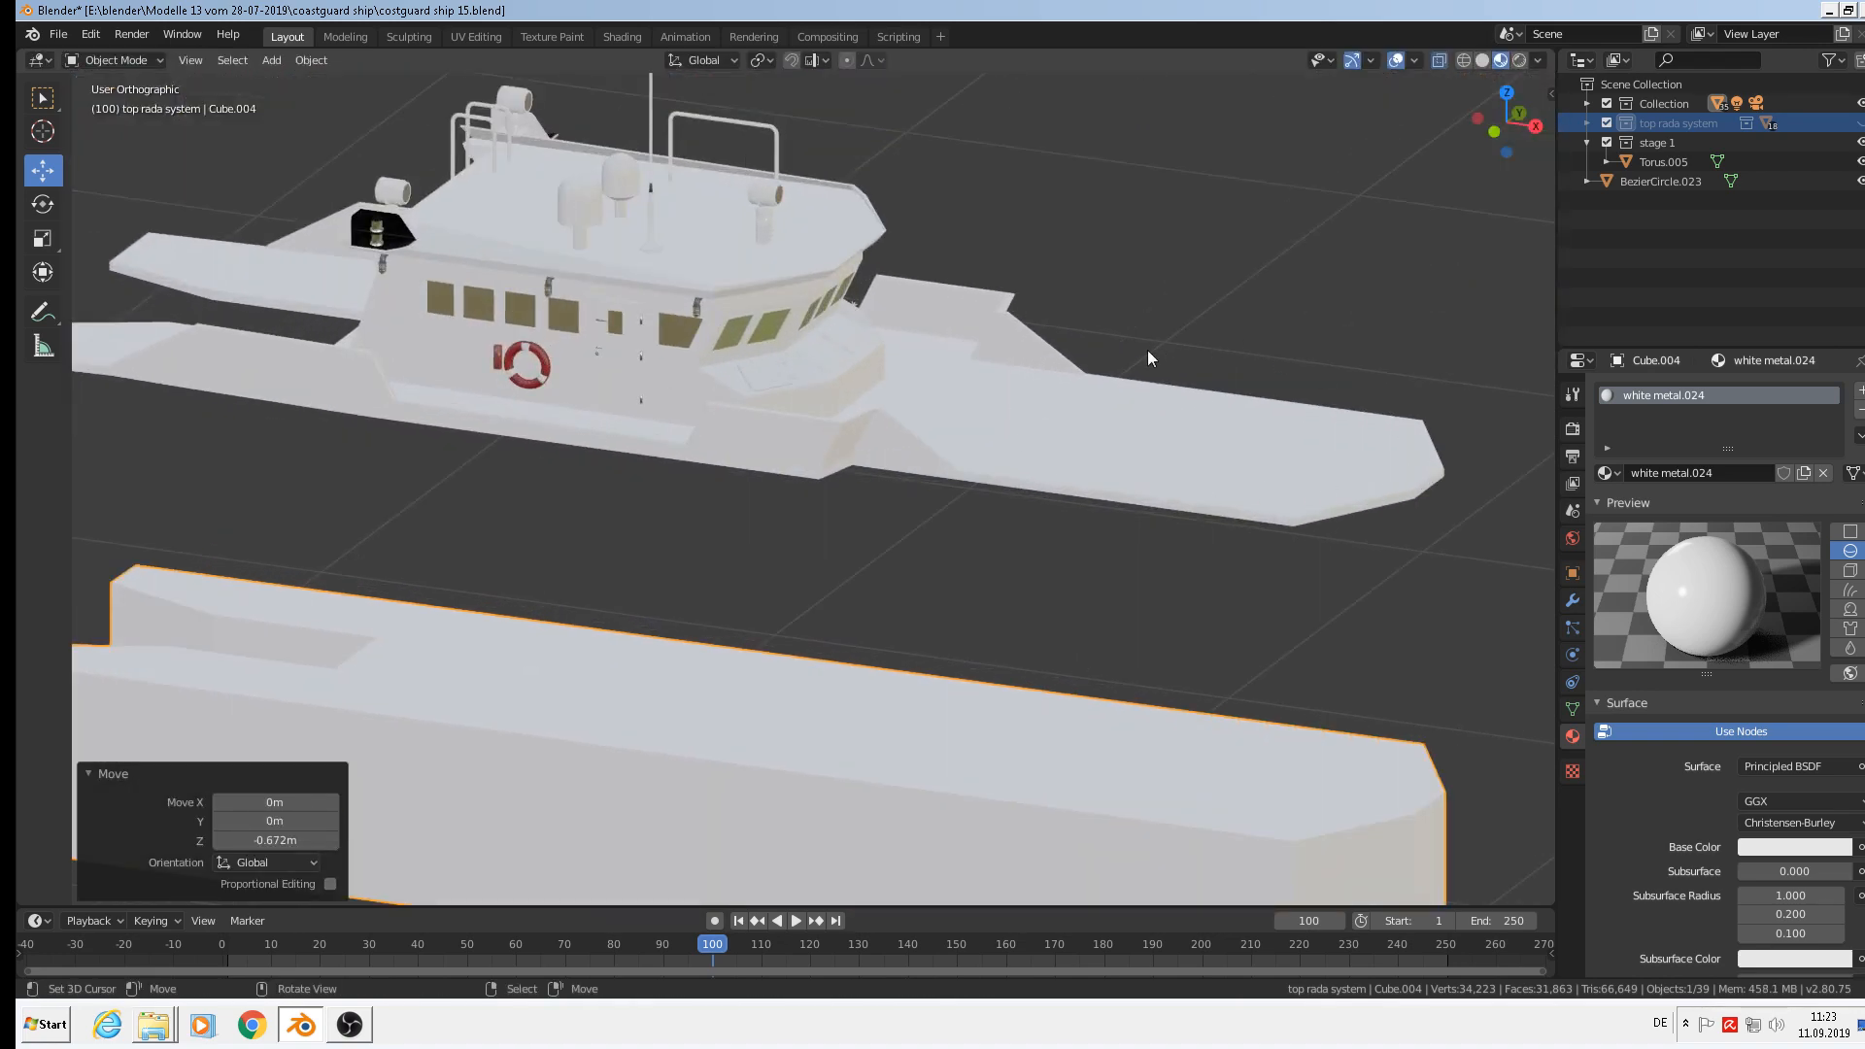
{"action": "scroll", "coordinate": [866, 429], "scroll_direction": "down", "scroll_amount": 7}
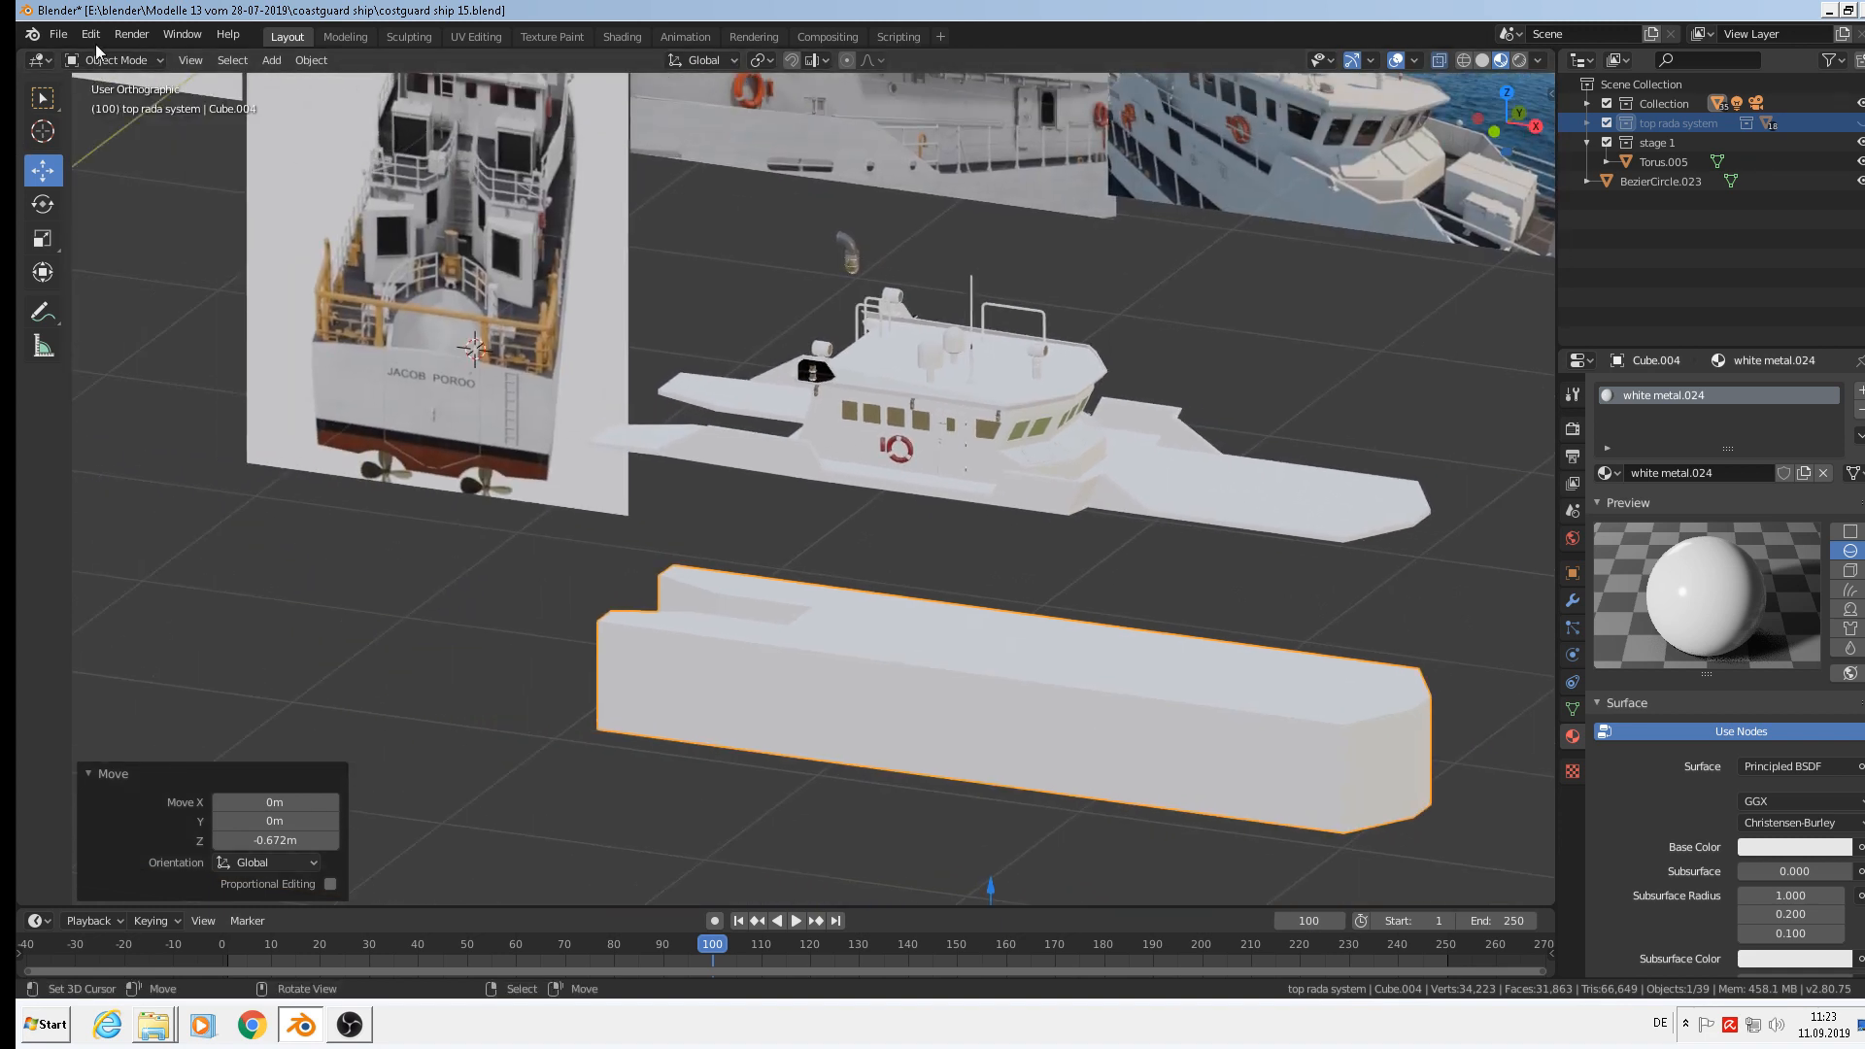
Save the ship file under its current name and switch to OBS.
{"action": "left_click", "coordinate": [65, 37]}
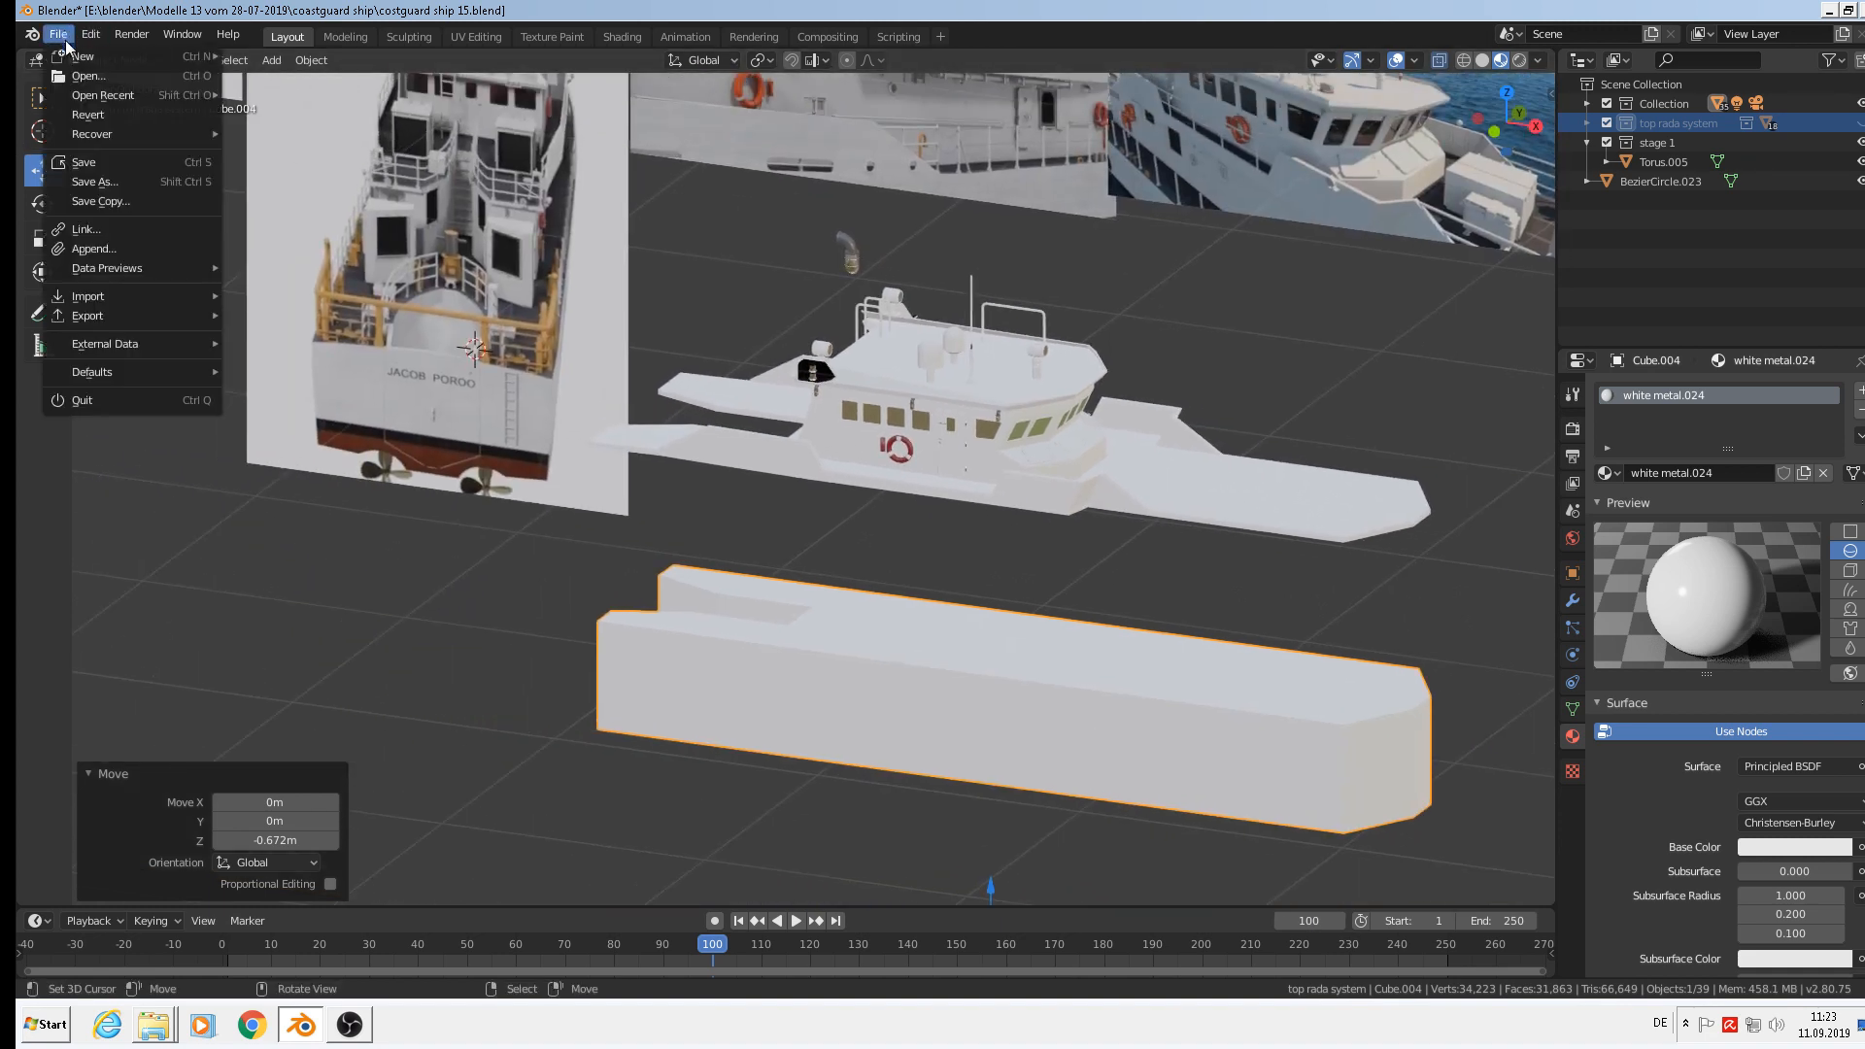
{"action": "left_click", "coordinate": [72, 161]}
{"action": "left_click", "coordinate": [349, 1025]}
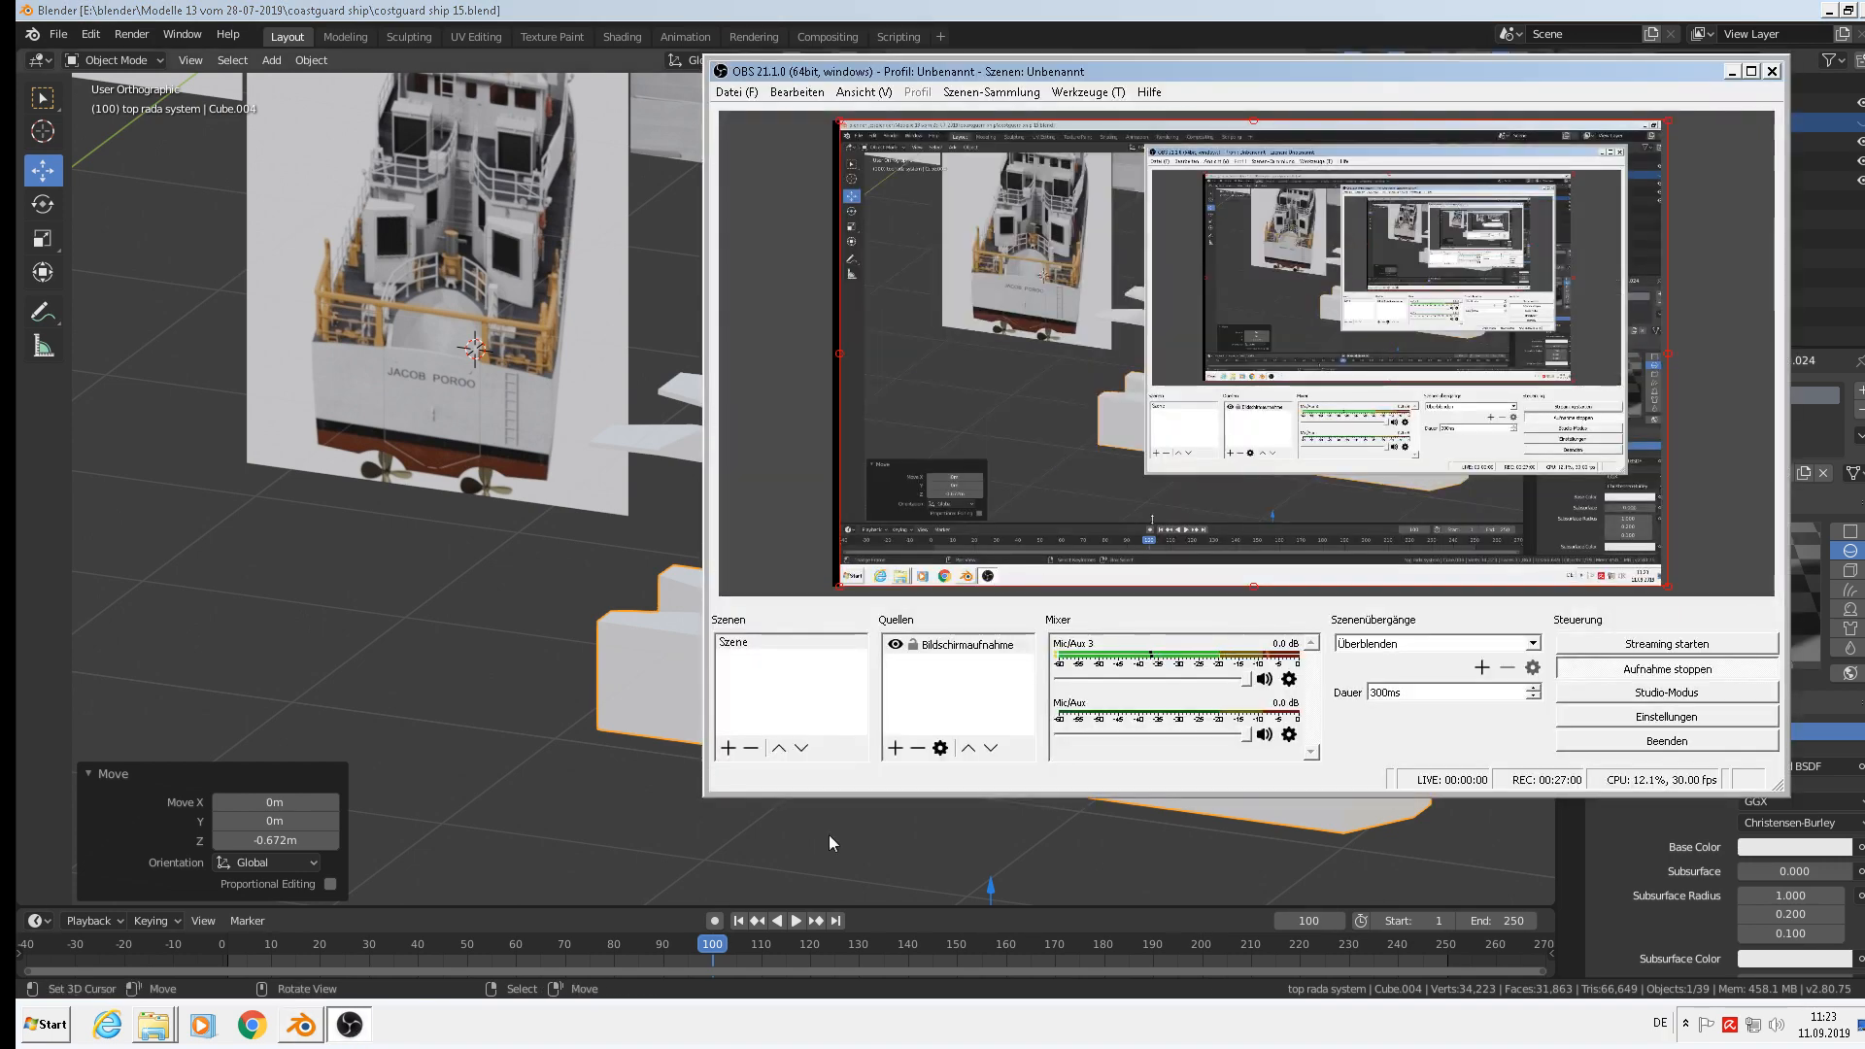